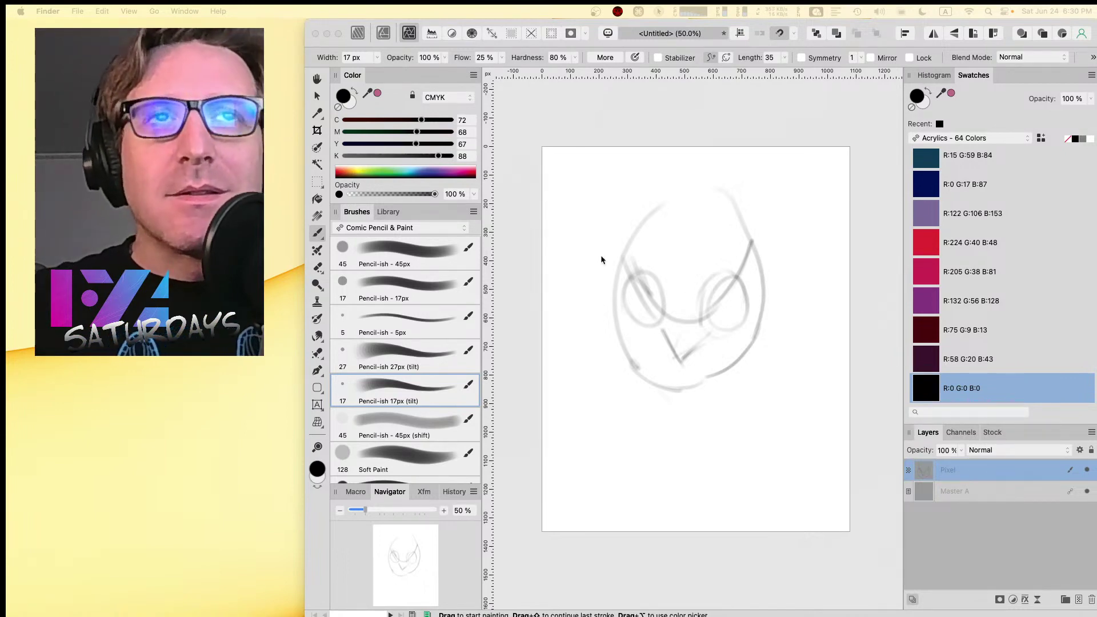
- Erase the whole face sketch from the canvas with the 128 px Eraser brush and close the streaming stats window
left_click(319, 268)
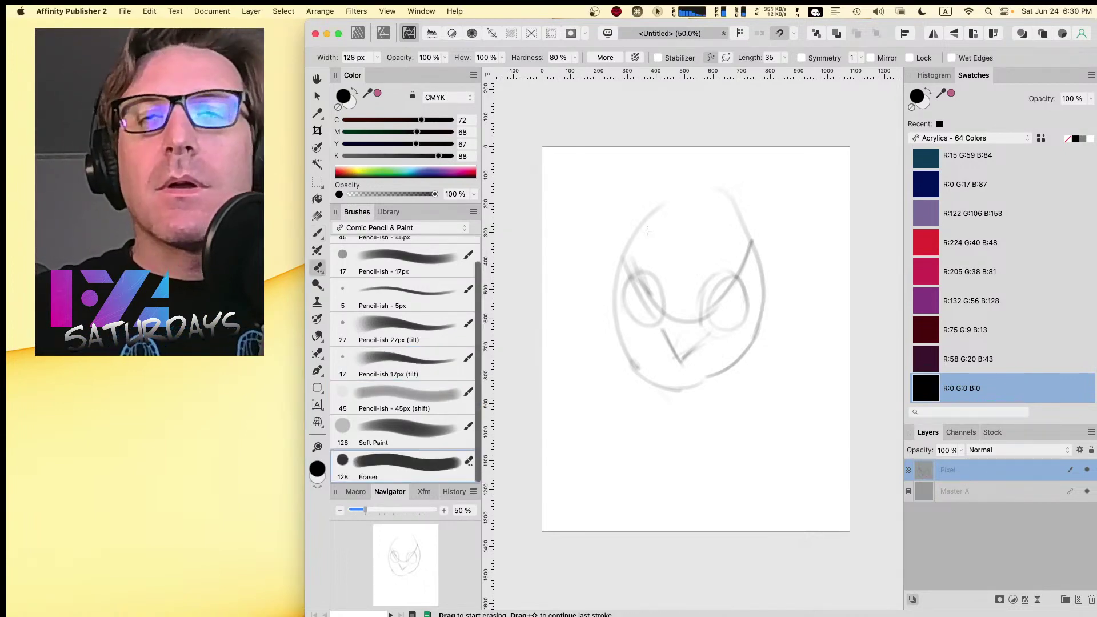
mouse_move(641, 247)
left_mouse_down()
mouse_move(623, 291)
mouse_move(635, 307)
mouse_move(677, 271)
mouse_move(708, 363)
mouse_move(696, 392)
mouse_move(680, 396)
mouse_move(715, 337)
mouse_move(720, 299)
mouse_move(744, 362)
mouse_move(752, 338)
mouse_move(746, 212)
mouse_move(710, 245)
mouse_move(631, 249)
mouse_move(619, 264)
mouse_move(641, 321)
mouse_move(603, 236)
left_mouse_up()
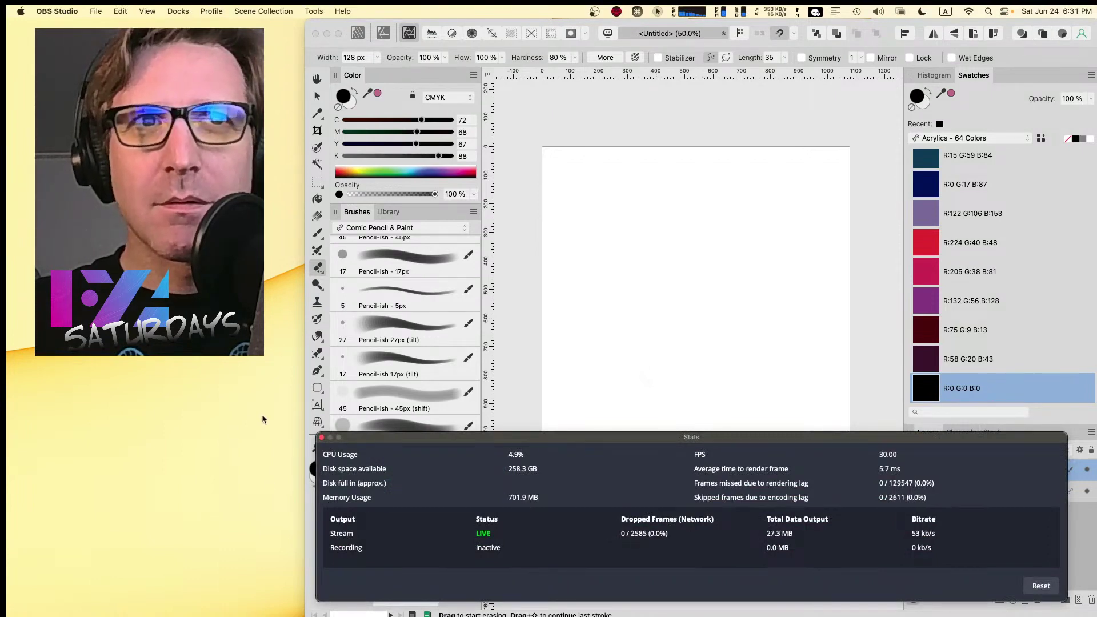
left_click(320, 438)
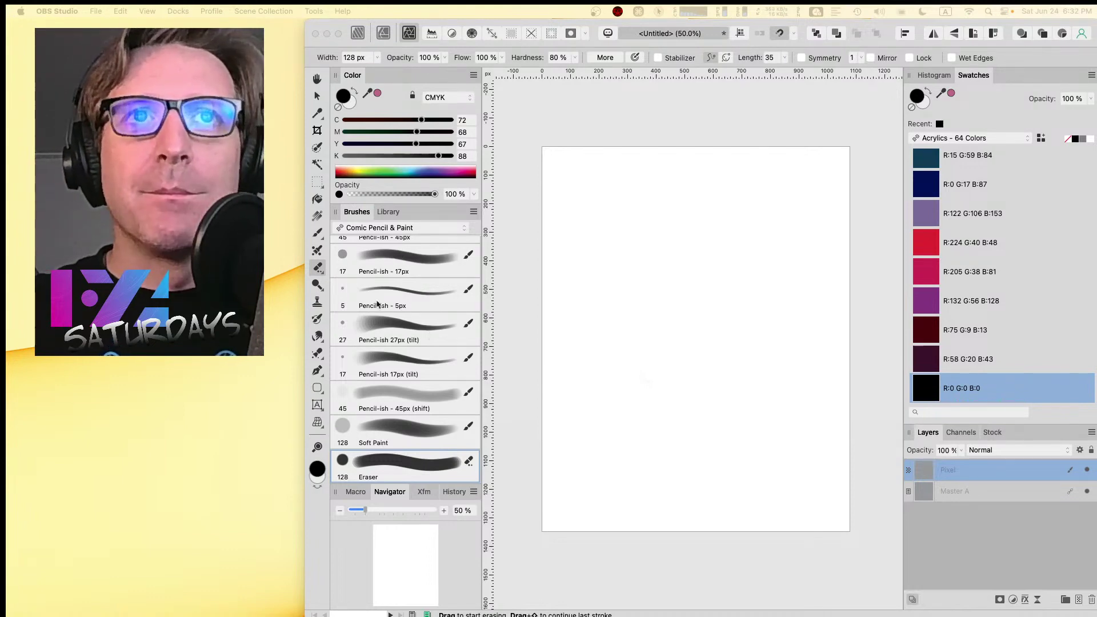
- Try a rough head outline with the Pencil-ish 17px (tilt) brush and replace its layer with an empty pixel layer
left_click(403, 360)
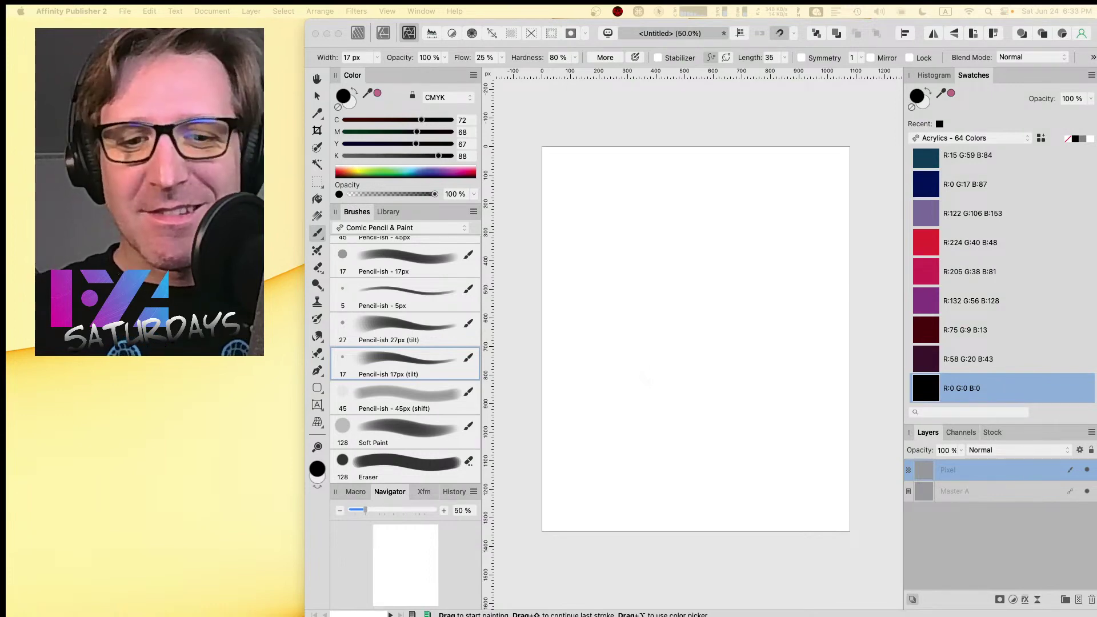
key("Caps_Lock")
key("Return")
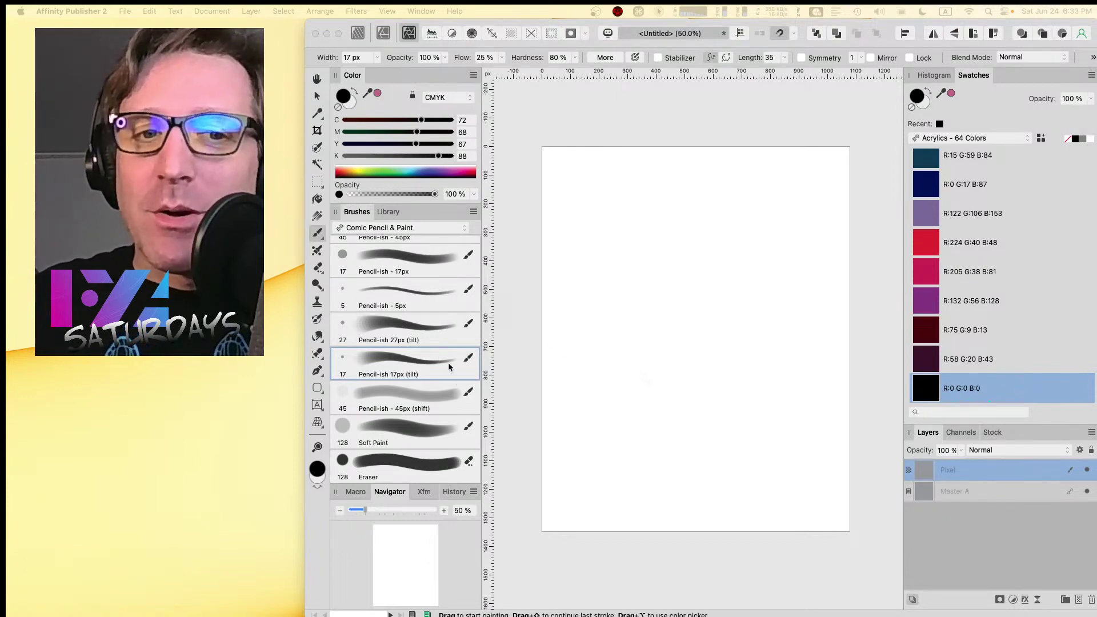
mouse_move(656, 245)
left_mouse_down()
mouse_move(618, 288)
mouse_move(660, 238)
mouse_move(618, 288)
mouse_move(658, 238)
mouse_move(625, 333)
mouse_move(619, 225)
mouse_move(633, 319)
mouse_move(617, 291)
mouse_move(619, 317)
mouse_move(635, 350)
mouse_move(673, 360)
mouse_move(623, 415)
mouse_move(657, 412)
mouse_move(658, 426)
mouse_move(691, 436)
mouse_move(759, 410)
mouse_move(747, 409)
mouse_move(772, 390)
mouse_move(757, 326)
mouse_move(773, 268)
mouse_move(748, 212)
mouse_move(685, 218)
mouse_move(654, 260)
left_mouse_up()
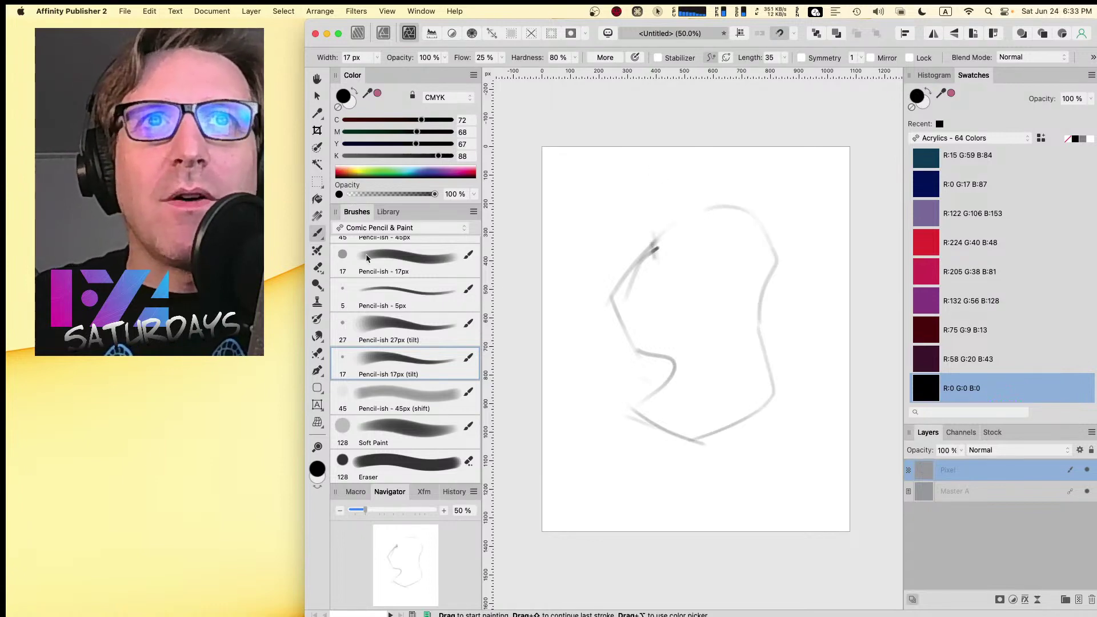
left_click(1091, 599)
left_click(1081, 602)
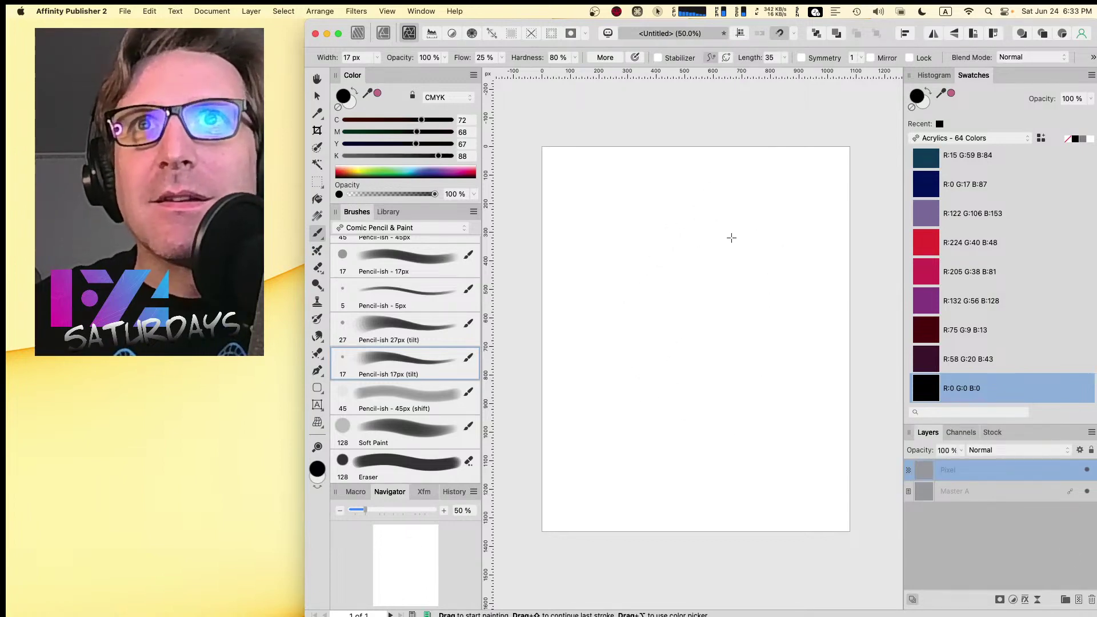
- Try an oval head outline with the 17 px tilt pencil, undo the last stroke, and swap the layer for an empty one
mouse_move(733, 236)
left_mouse_down()
mouse_move(663, 210)
mouse_move(639, 338)
mouse_move(634, 241)
mouse_move(627, 327)
mouse_move(640, 351)
left_mouse_up()
mouse_move(614, 302)
left_mouse_down()
mouse_move(666, 384)
mouse_move(718, 384)
left_mouse_up()
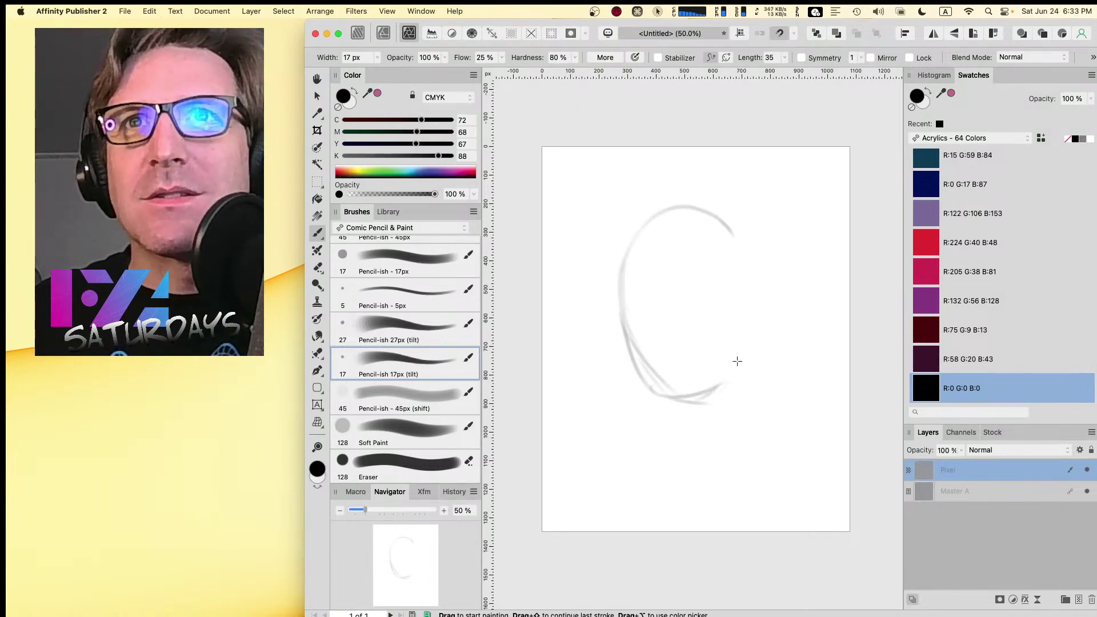
left_click_drag(759, 274, 739, 362)
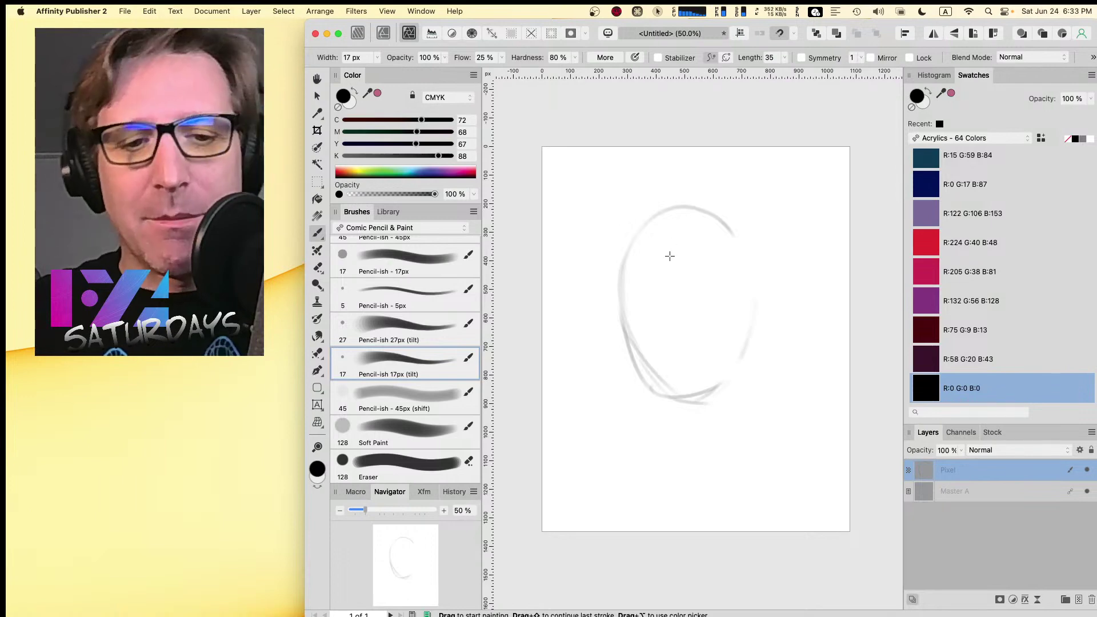
key("Caps_Lock")
key("super+z")
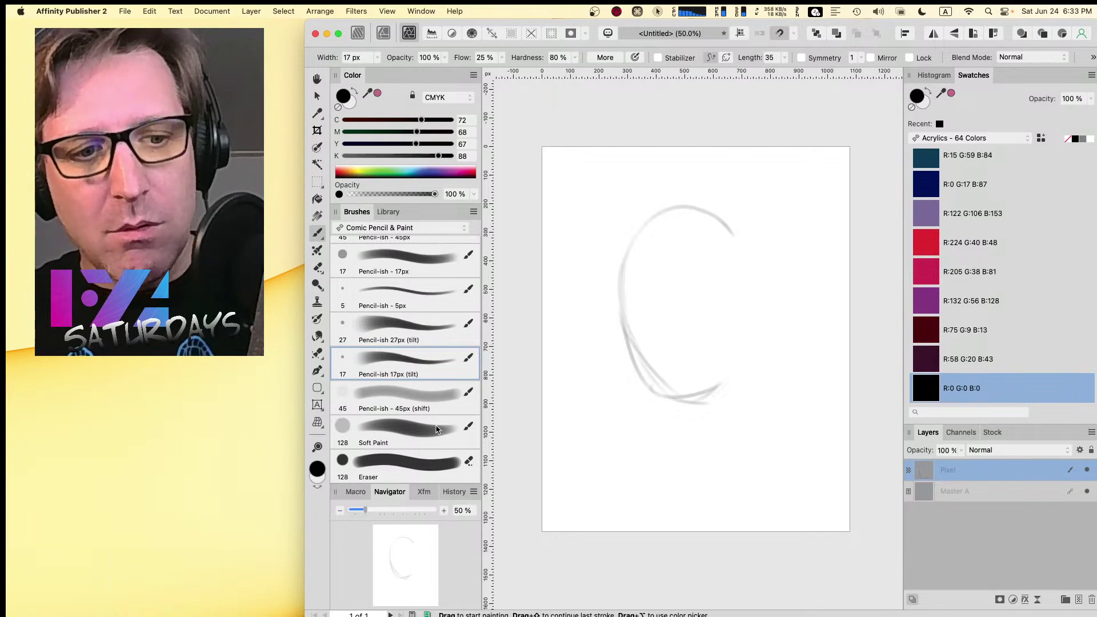
left_click(1091, 599)
left_click(1078, 600)
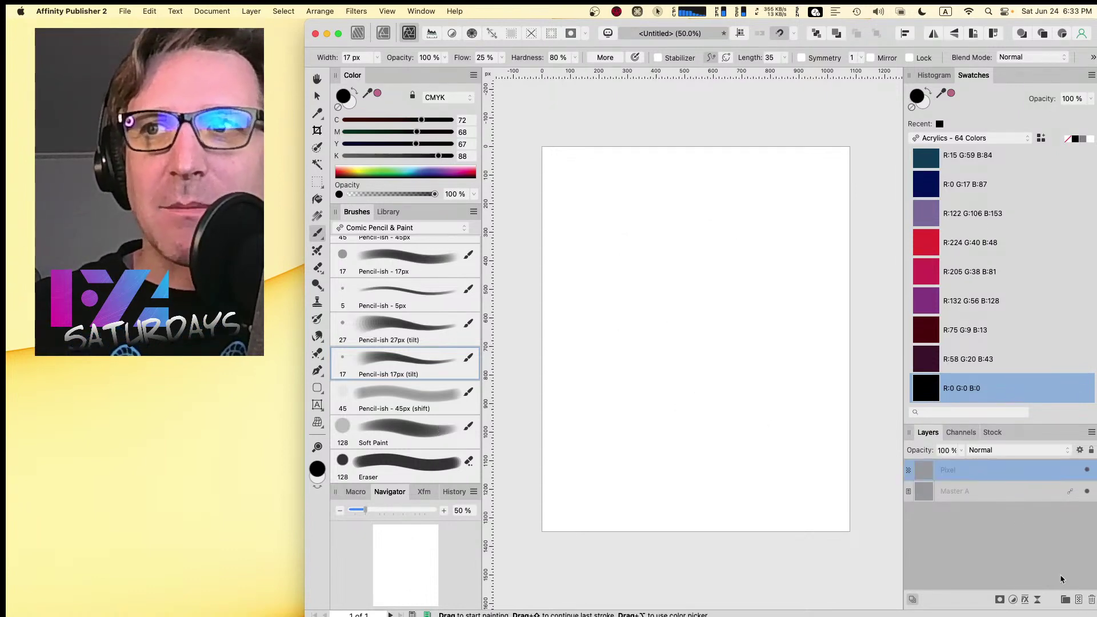
- Test the Pencil-ish - 5px brush with an egg-shaped head sketch and discard it by replacing its layer with an empty pixel layer
left_click(415, 303)
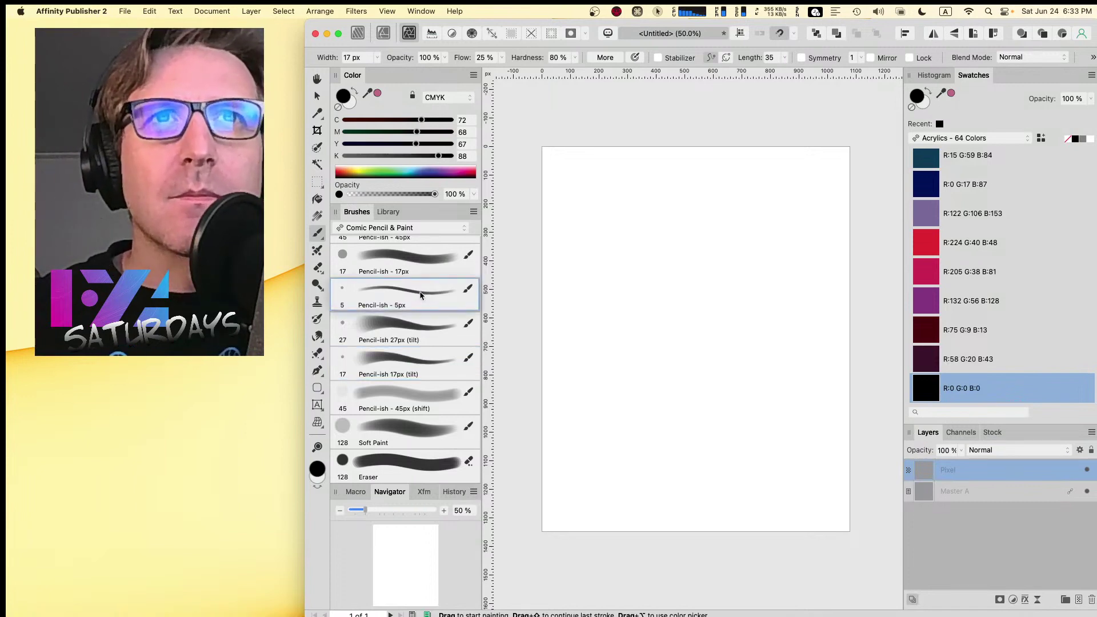
mouse_move(626, 216)
left_mouse_down()
mouse_move(587, 302)
mouse_move(614, 331)
mouse_move(631, 407)
left_mouse_up()
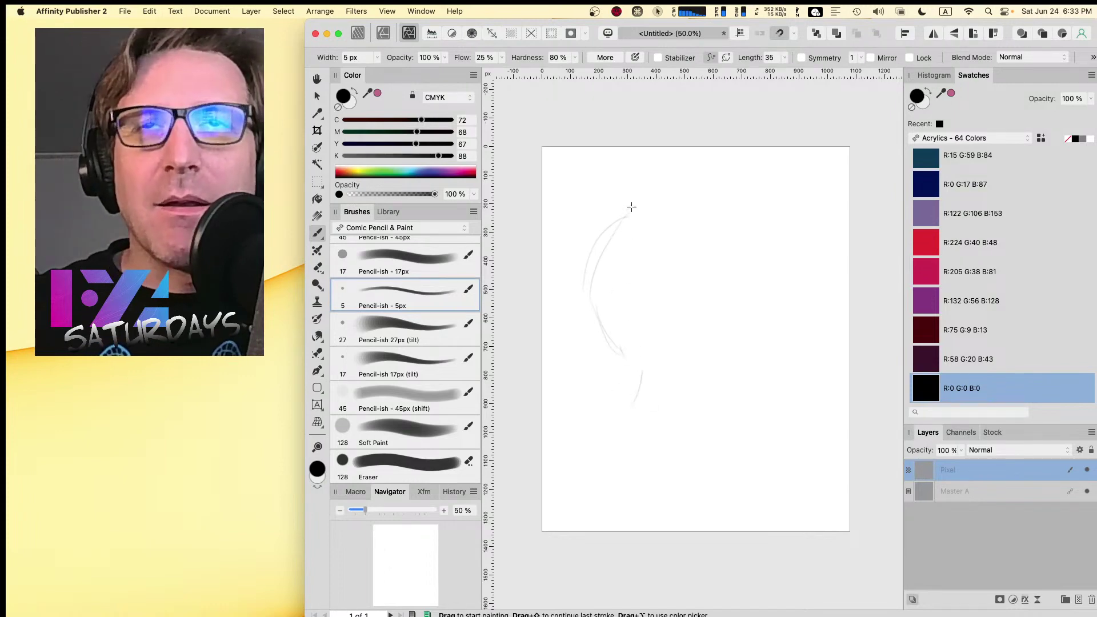
mouse_move(609, 265)
left_mouse_down()
mouse_move(683, 184)
mouse_move(731, 188)
mouse_move(745, 220)
mouse_move(609, 240)
mouse_move(749, 217)
left_mouse_up()
mouse_move(761, 224)
left_mouse_down()
mouse_move(767, 267)
mouse_move(766, 305)
mouse_move(735, 371)
left_mouse_up()
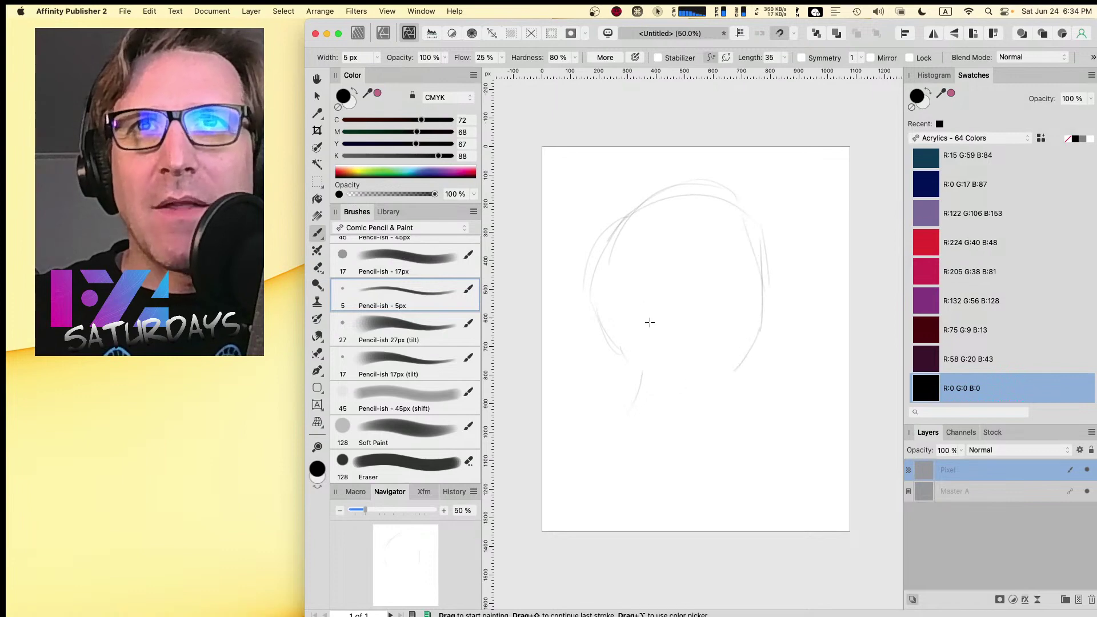
left_click_drag(623, 221, 614, 339)
left_click_drag(594, 303, 626, 368)
mouse_move(611, 326)
left_mouse_down()
mouse_move(648, 387)
mouse_move(715, 407)
mouse_move(766, 291)
mouse_move(749, 218)
left_mouse_up()
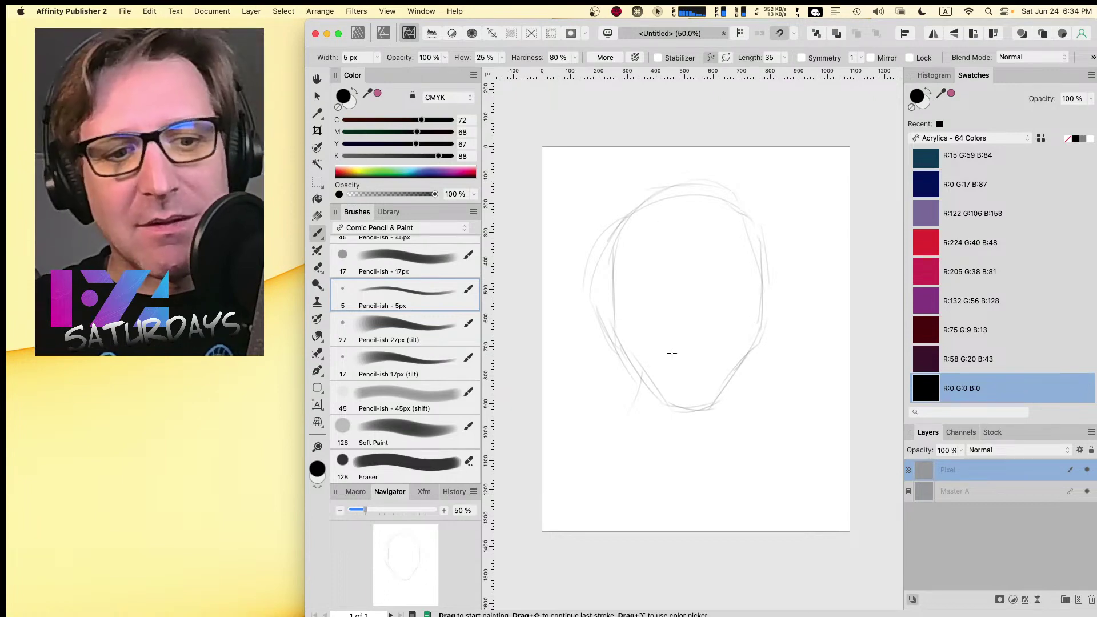
left_click(1090, 599)
left_click(1079, 599)
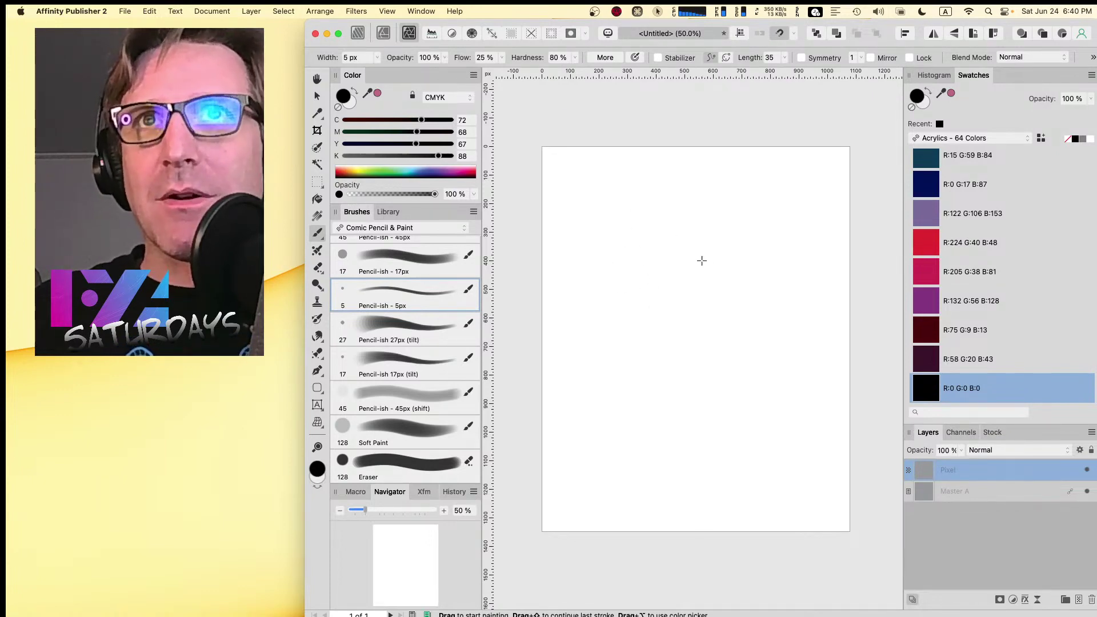
- Sketch a loose oval head outline tapering to the chin in the upper half of the page with the 5 px pencil
left_click_drag(698, 216, 636, 220)
mouse_move(606, 317)
left_mouse_down()
mouse_move(632, 374)
mouse_move(617, 356)
mouse_move(639, 384)
mouse_move(689, 391)
mouse_move(730, 331)
left_mouse_up()
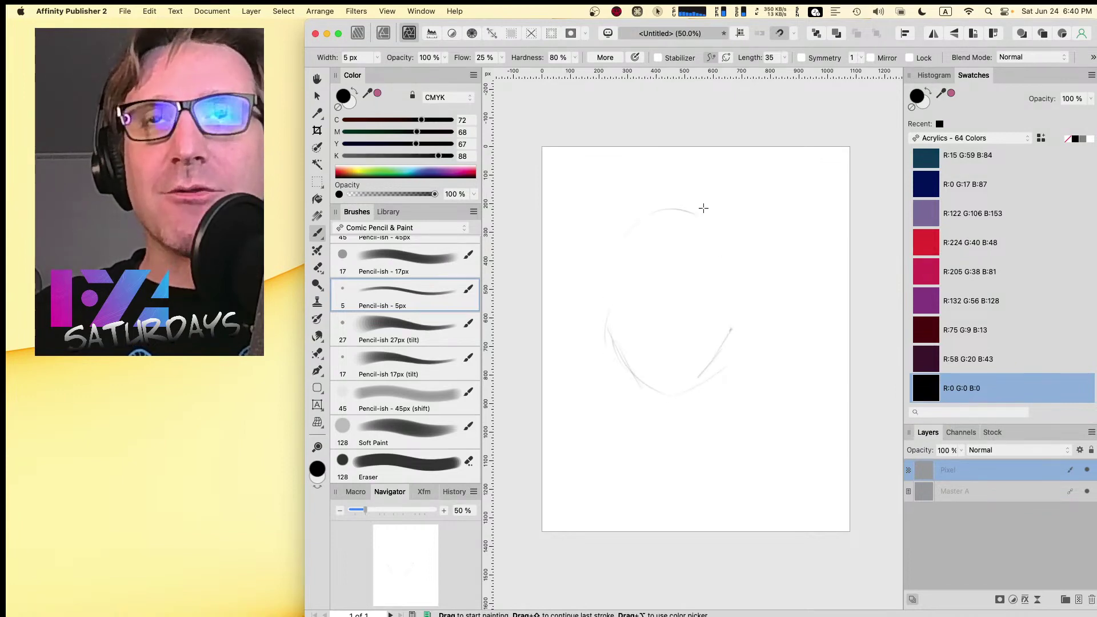
left_click_drag(608, 325, 623, 213)
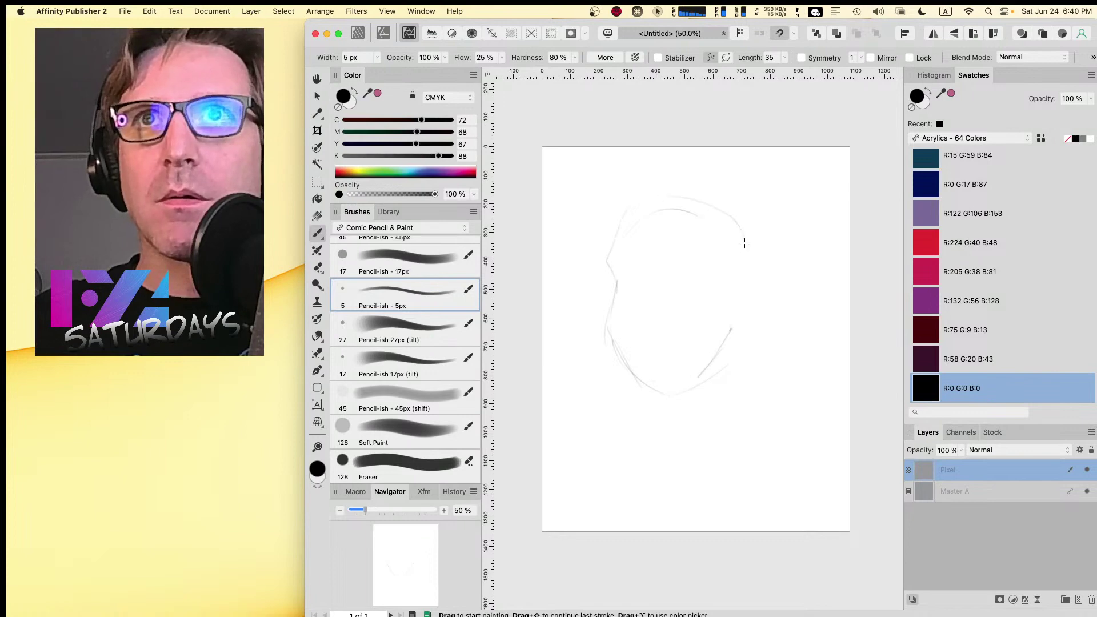
left_click_drag(745, 242, 725, 328)
left_click_drag(612, 278, 601, 303)
mouse_move(635, 208)
left_mouse_down()
mouse_move(746, 274)
mouse_move(751, 308)
mouse_move(651, 381)
left_mouse_up()
mouse_move(597, 301)
left_mouse_down()
mouse_move(643, 367)
mouse_move(683, 375)
left_mouse_up()
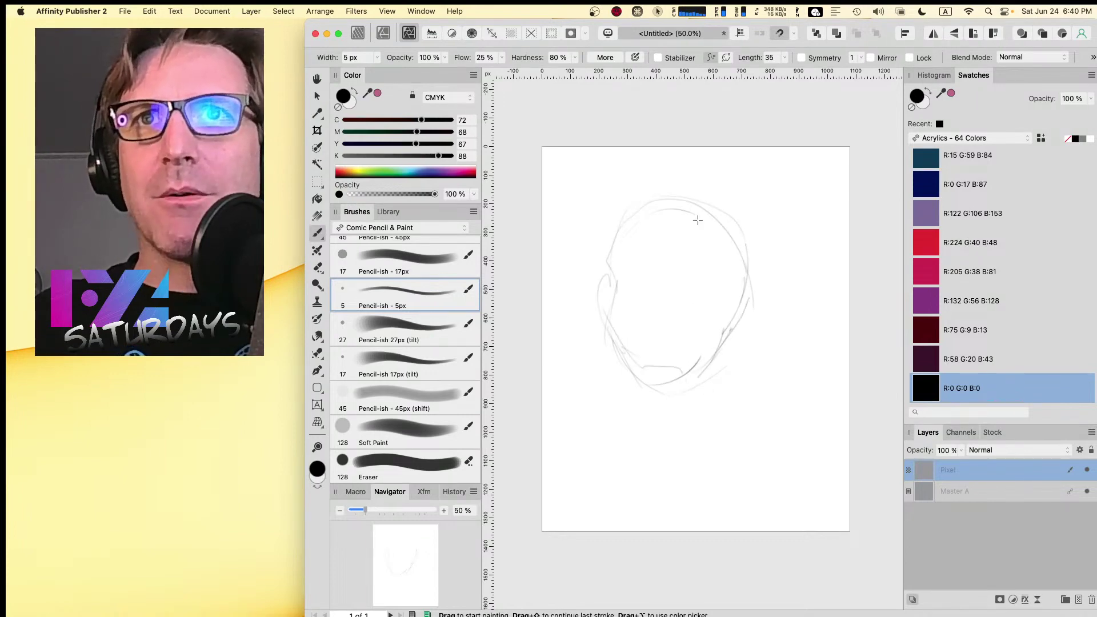
- Sketch cheek contours inside the head outline and round outlines for both eyes
mouse_move(610, 250)
left_mouse_down()
mouse_move(616, 311)
mouse_move(656, 360)
mouse_move(711, 328)
mouse_move(735, 290)
mouse_move(724, 306)
left_mouse_up()
mouse_move(610, 304)
left_mouse_down()
mouse_move(655, 335)
mouse_move(650, 381)
left_mouse_up()
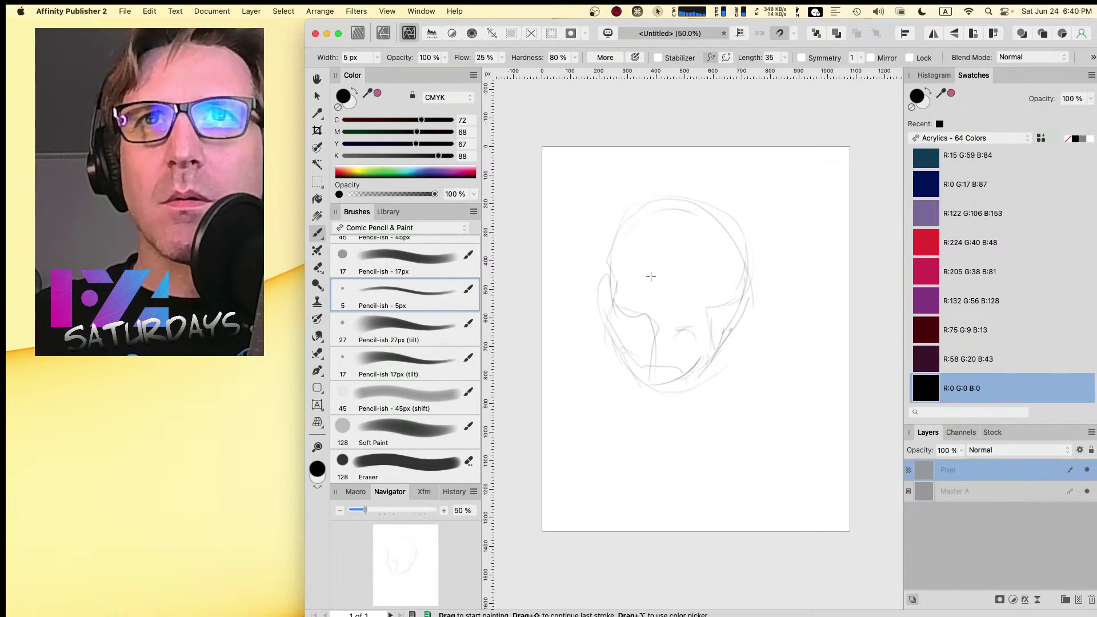
mouse_move(642, 252)
left_mouse_down()
mouse_move(660, 267)
mouse_move(631, 289)
left_mouse_up()
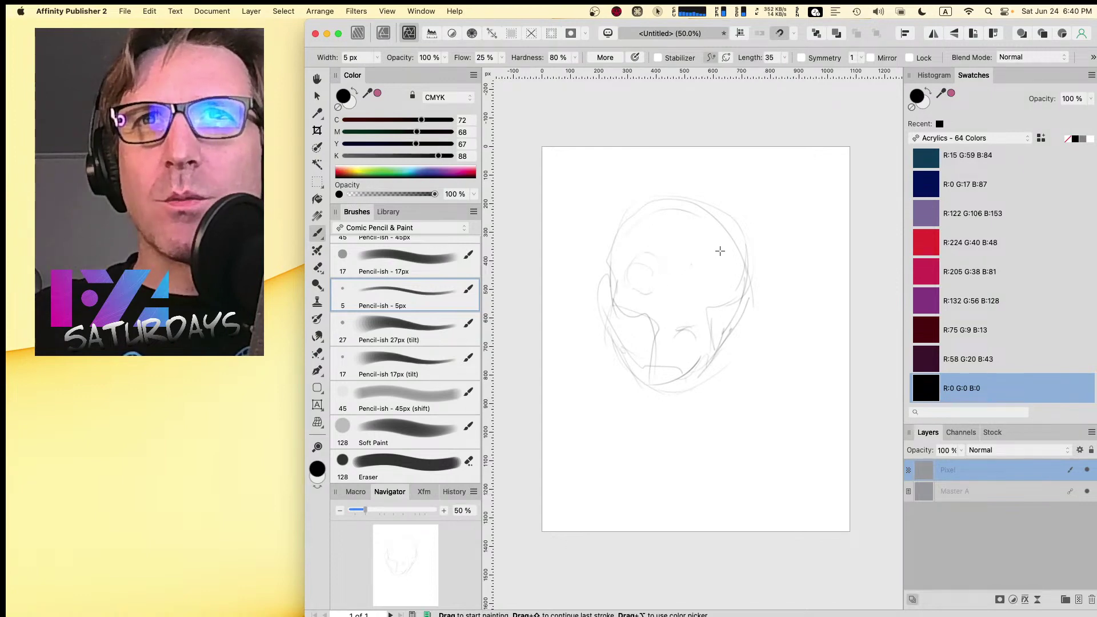
mouse_move(701, 266)
left_mouse_down()
mouse_move(727, 257)
mouse_move(710, 287)
left_mouse_up()
- Sketch a pointed ear extending outward from each side of the head
mouse_move(607, 255)
left_mouse_down()
mouse_move(567, 278)
mouse_move(606, 289)
left_mouse_up()
mouse_move(749, 251)
left_mouse_down()
mouse_move(784, 275)
mouse_move(759, 287)
left_mouse_up()
left_click_drag(751, 249, 792, 268)
left_click_drag(792, 267, 787, 285)
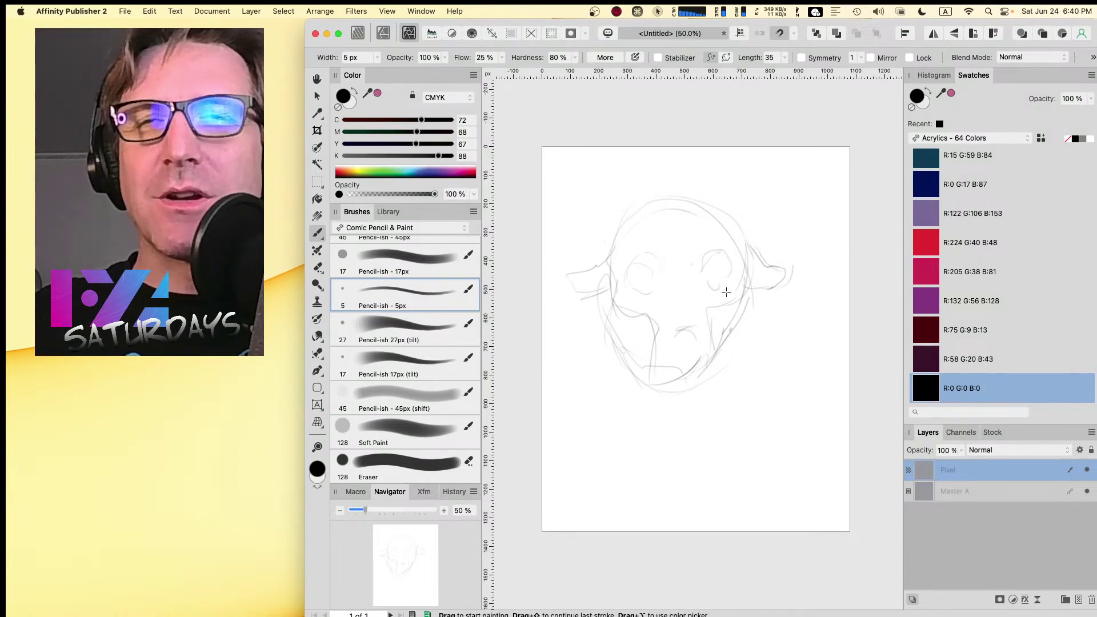
- Sketch the nose between the eyes and reinforce the jaw and chin lines with additional strokes
mouse_move(681, 258)
left_mouse_down()
mouse_move(652, 297)
mouse_move(675, 312)
mouse_move(703, 310)
left_mouse_up()
left_click_drag(666, 313, 706, 309)
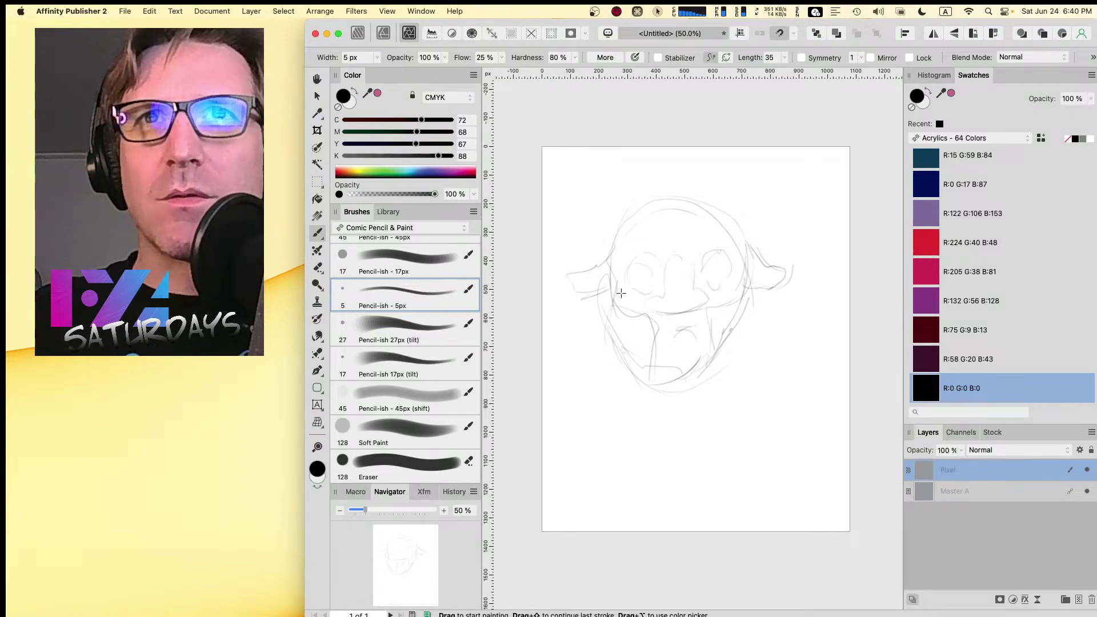
mouse_move(619, 292)
left_mouse_down()
mouse_move(624, 346)
mouse_move(619, 314)
mouse_move(650, 377)
mouse_move(687, 398)
left_mouse_up()
mouse_move(744, 293)
left_mouse_down()
mouse_move(738, 330)
mouse_move(710, 372)
left_mouse_up()
mouse_move(642, 357)
left_mouse_down()
mouse_move(679, 381)
mouse_move(714, 360)
mouse_move(743, 311)
left_mouse_up()
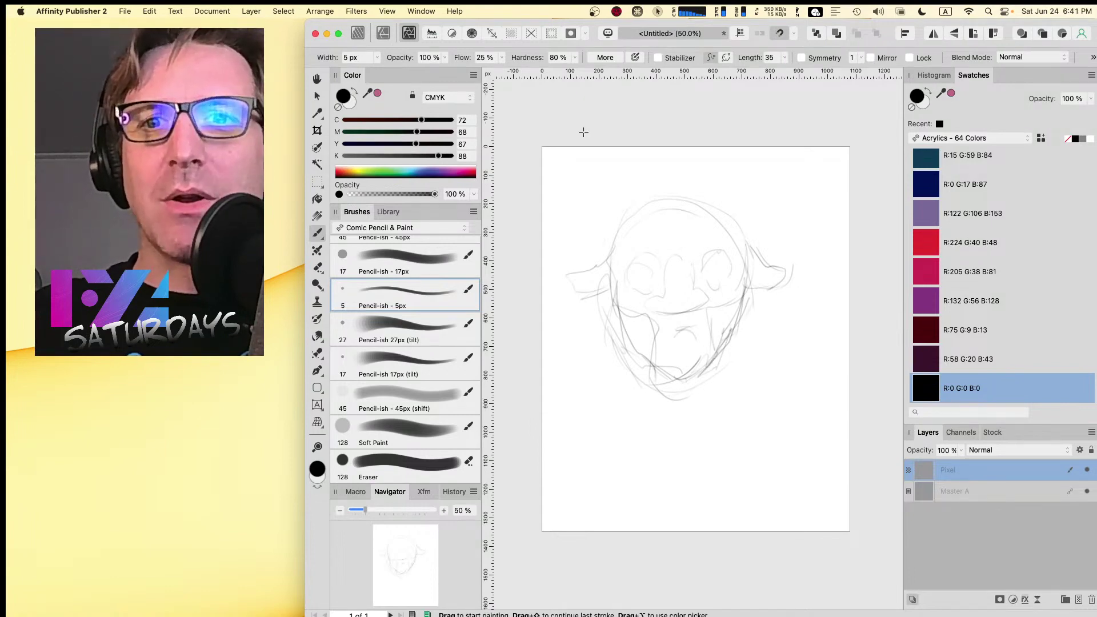
- Add inner circles to both eyes and strengthen the curve across the top of the skull
mouse_move(648, 260)
left_mouse_down()
mouse_move(655, 283)
mouse_move(634, 269)
mouse_move(651, 254)
left_mouse_up()
mouse_move(714, 266)
left_mouse_down()
mouse_move(608, 263)
mouse_move(711, 275)
mouse_move(748, 237)
left_mouse_up()
mouse_move(626, 224)
left_mouse_down()
mouse_move(677, 198)
mouse_move(713, 202)
mouse_move(745, 243)
left_mouse_up()
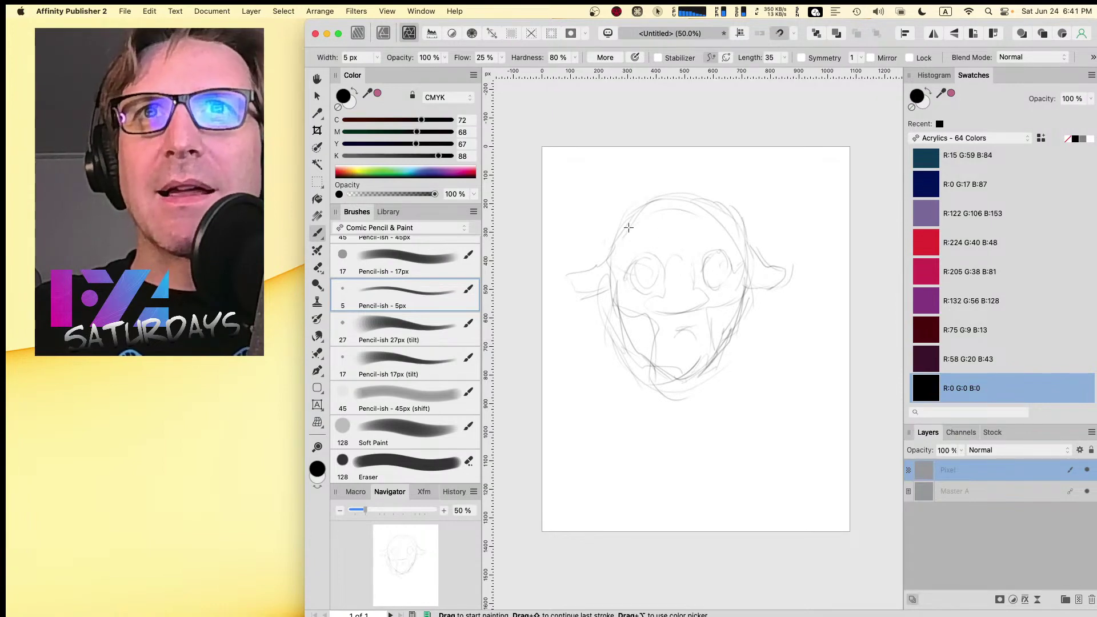
- Add small pointed bumps to the forehead and darken the strokes of the head sides, jaw and mouth
mouse_move(634, 243)
left_mouse_down()
mouse_move(645, 232)
mouse_move(655, 248)
mouse_move(698, 238)
mouse_move(729, 215)
left_mouse_up()
mouse_move(617, 240)
left_mouse_down()
mouse_move(557, 288)
mouse_move(592, 265)
mouse_move(559, 282)
mouse_move(580, 299)
mouse_move(614, 265)
left_mouse_up()
mouse_move(739, 286)
left_mouse_down()
mouse_move(801, 283)
mouse_move(783, 282)
mouse_move(788, 265)
mouse_move(775, 279)
mouse_move(796, 268)
mouse_move(778, 268)
mouse_move(746, 226)
mouse_move(642, 207)
mouse_move(619, 316)
mouse_move(653, 378)
mouse_move(712, 355)
mouse_move(745, 303)
mouse_move(700, 356)
mouse_move(720, 336)
mouse_move(710, 351)
mouse_move(652, 383)
mouse_move(660, 365)
mouse_move(696, 367)
left_mouse_up()
left_click_drag(690, 330, 709, 342)
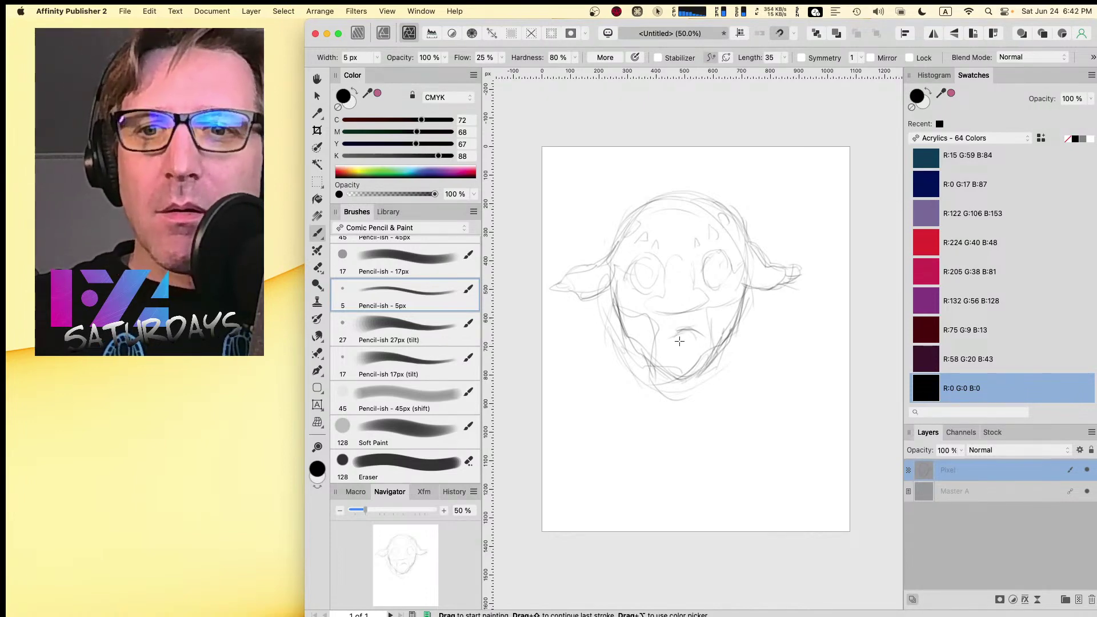
- Erase the mouth strokes below the nose with the 128 px Eraser brush
key("e")
left_click_drag(673, 344, 688, 337)
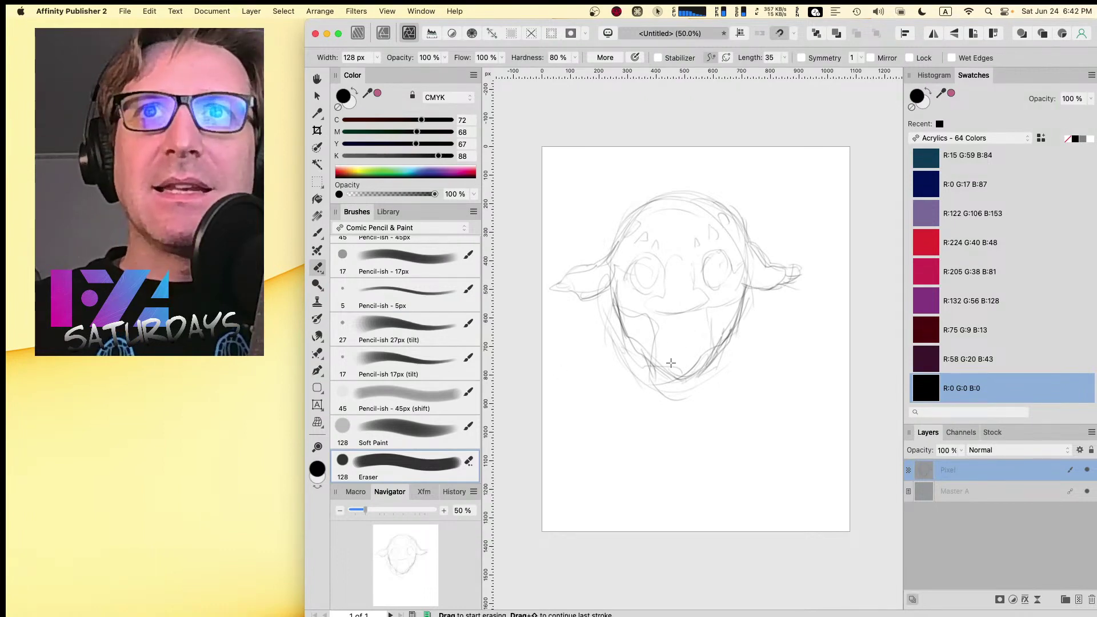
key("y")
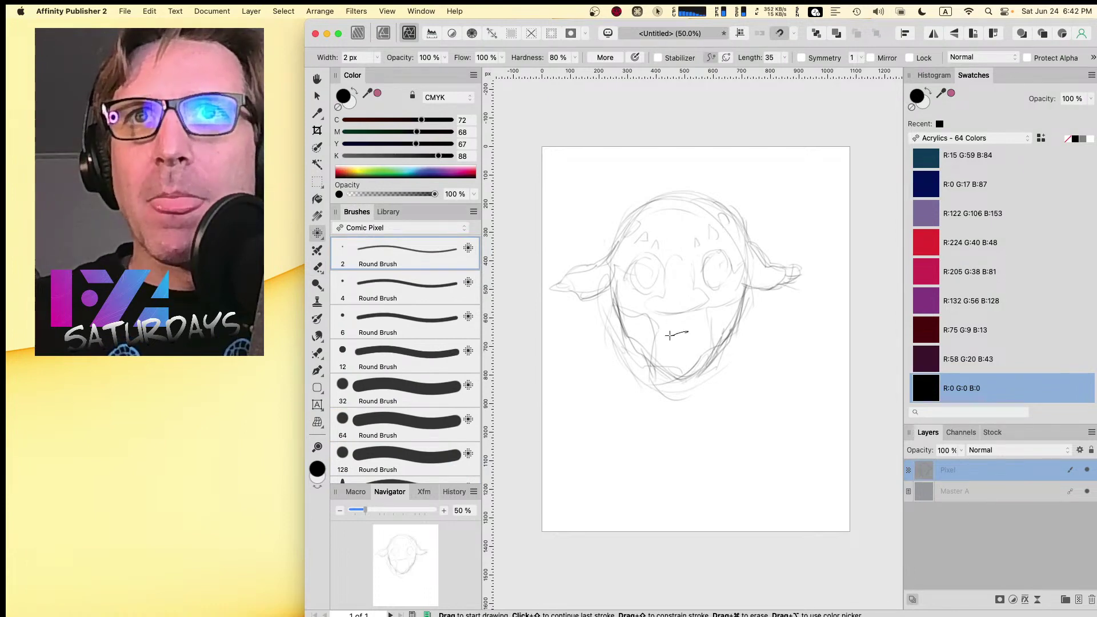
key("Caps_Lock")
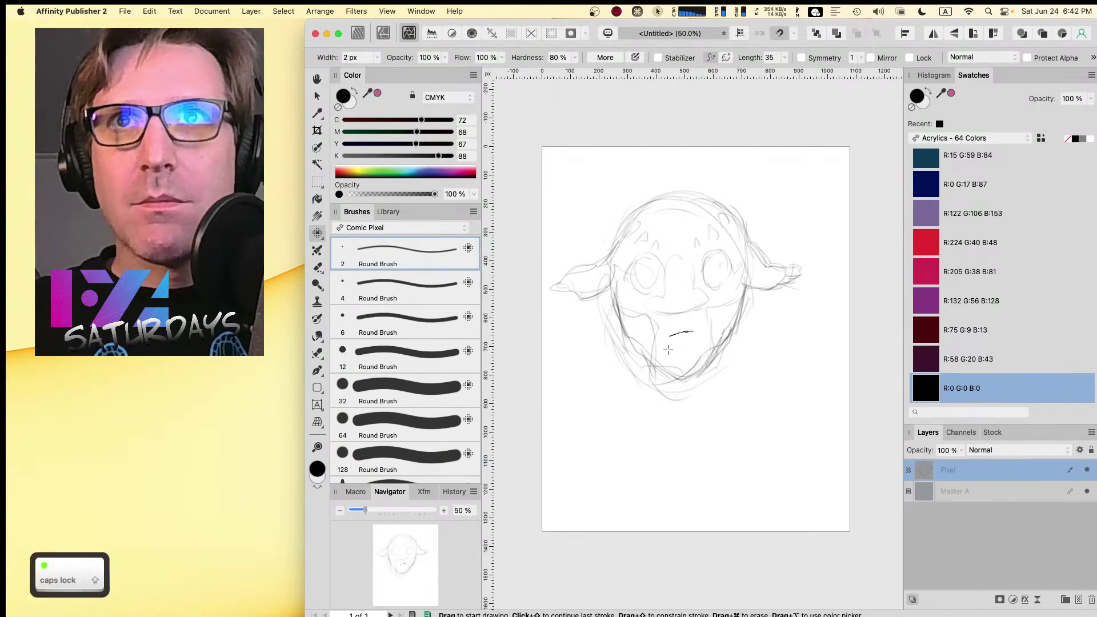
key("super+z")
- Redraw the lips with the Pencil-ish - 5px paint brush and add nostrils to the base of the nose
key("b")
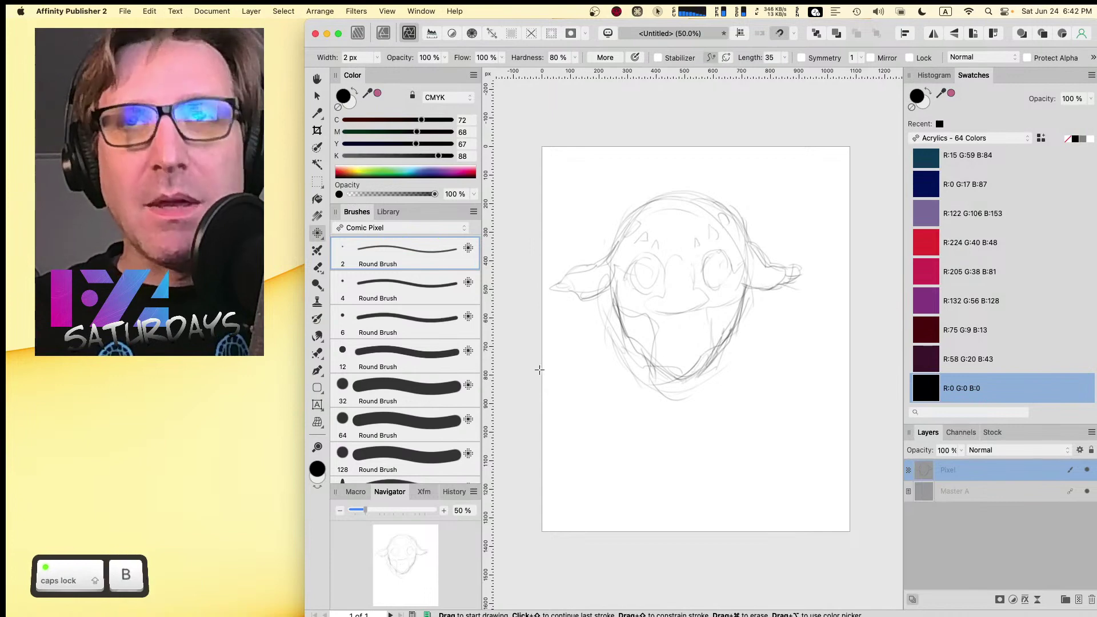
key("b")
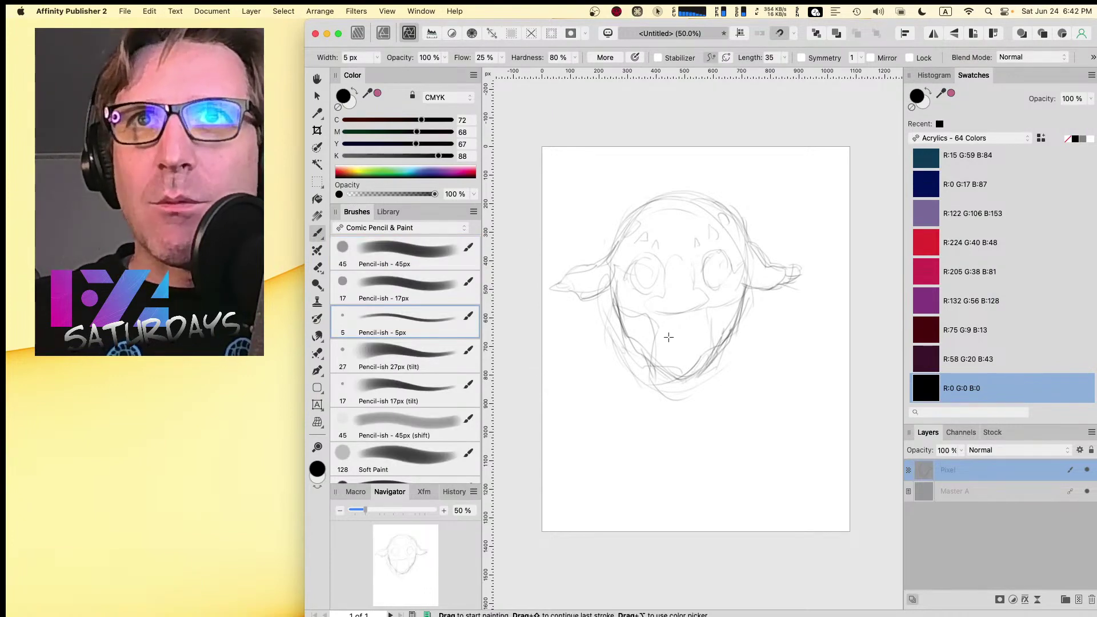
mouse_move(663, 337)
left_mouse_down()
mouse_move(698, 336)
mouse_move(689, 341)
left_mouse_up()
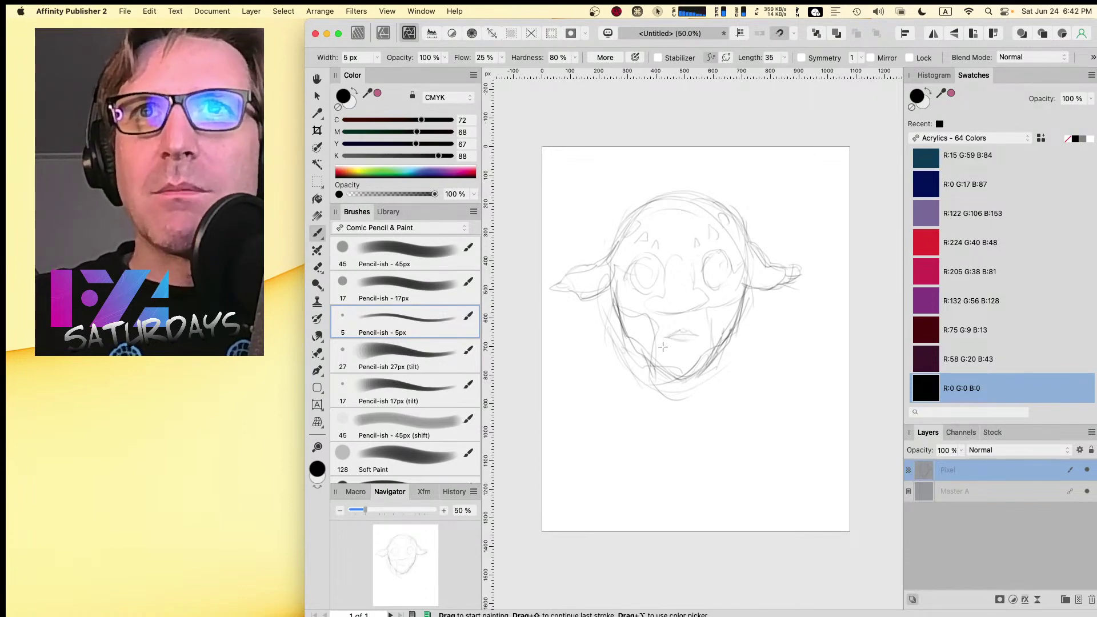
left_click_drag(655, 311, 691, 300)
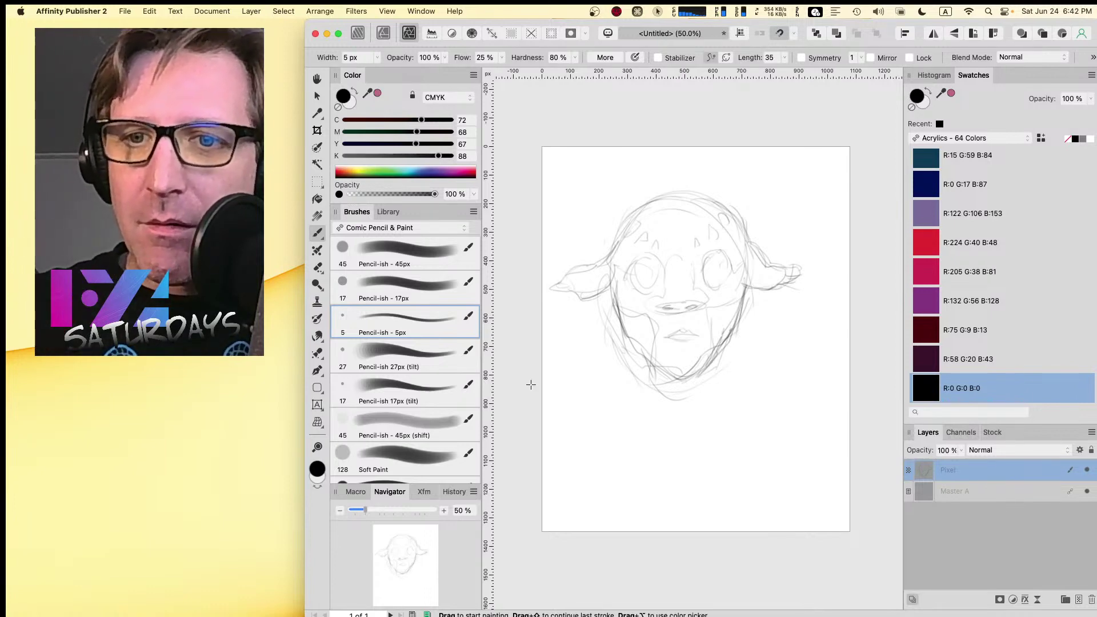
- Sketch both sides of the neck below the jaw, with curved contour lines across the throat
left_click_drag(626, 338, 682, 424)
mouse_move(726, 337)
left_mouse_down()
mouse_move(714, 384)
mouse_move(656, 419)
left_mouse_up()
mouse_move(630, 351)
left_mouse_down()
mouse_move(674, 417)
mouse_move(663, 445)
mouse_move(698, 440)
left_mouse_up()
mouse_move(732, 323)
left_mouse_down()
mouse_move(714, 418)
mouse_move(690, 436)
left_mouse_up()
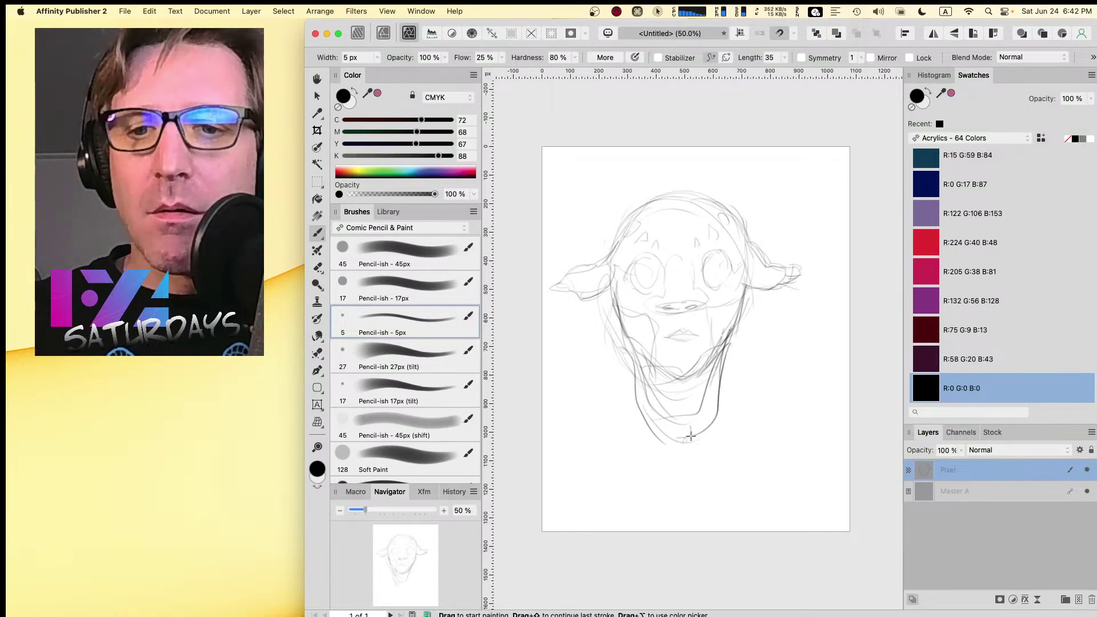
- Sketch the shoulder slopes on both sides of the neck and a curved neckline beneath it
mouse_move(730, 357)
left_mouse_down()
mouse_move(726, 401)
mouse_move(753, 410)
left_mouse_up()
mouse_move(641, 357)
left_mouse_down()
mouse_move(625, 421)
mouse_move(652, 448)
mouse_move(748, 451)
mouse_move(685, 477)
left_mouse_up()
left_click_drag(610, 446, 665, 481)
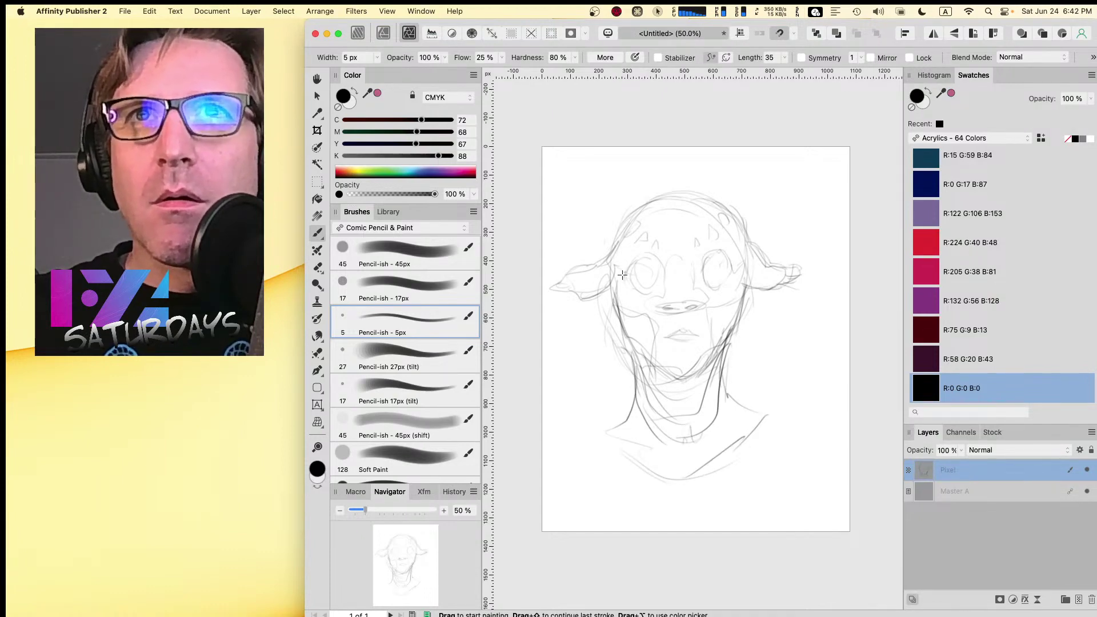
- Darken the outlines of both eyes, the nose bridge and the nostrils on the creature's face
mouse_move(626, 275)
left_mouse_down()
mouse_move(650, 256)
mouse_move(660, 275)
mouse_move(638, 290)
mouse_move(627, 273)
mouse_move(700, 275)
mouse_move(700, 258)
mouse_move(719, 253)
mouse_move(729, 266)
mouse_move(699, 271)
mouse_move(734, 277)
left_mouse_up()
mouse_move(673, 263)
left_mouse_down()
mouse_move(668, 291)
mouse_move(693, 264)
mouse_move(695, 290)
mouse_move(648, 310)
mouse_move(711, 300)
mouse_move(714, 287)
mouse_move(708, 312)
left_mouse_up()
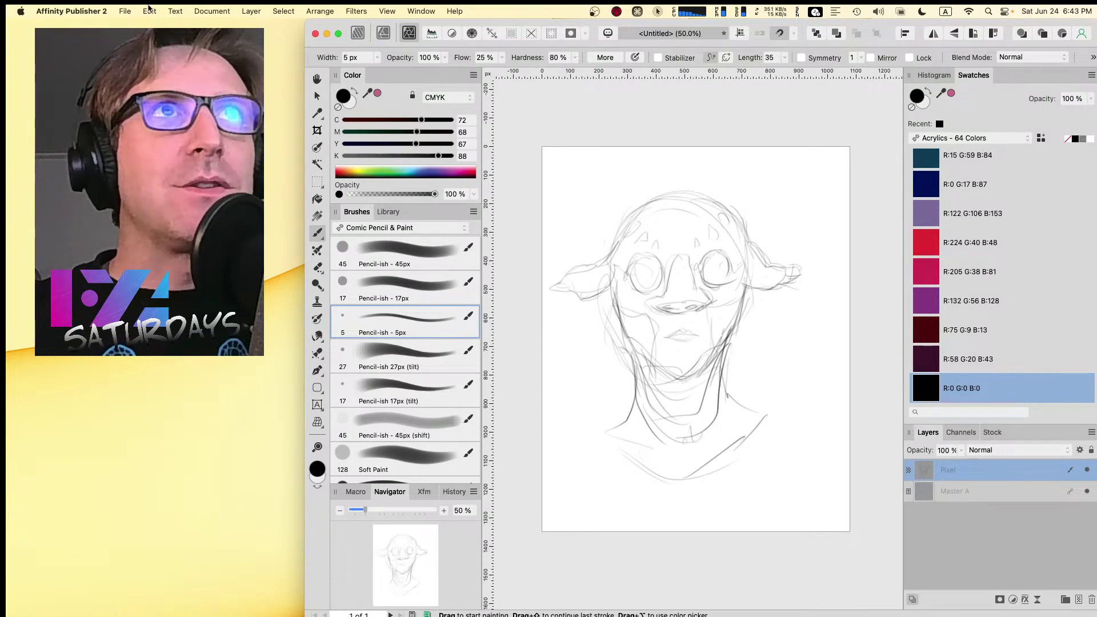
- Try to set the UI style to Dark in the User Interface settings
left_click(106, 11)
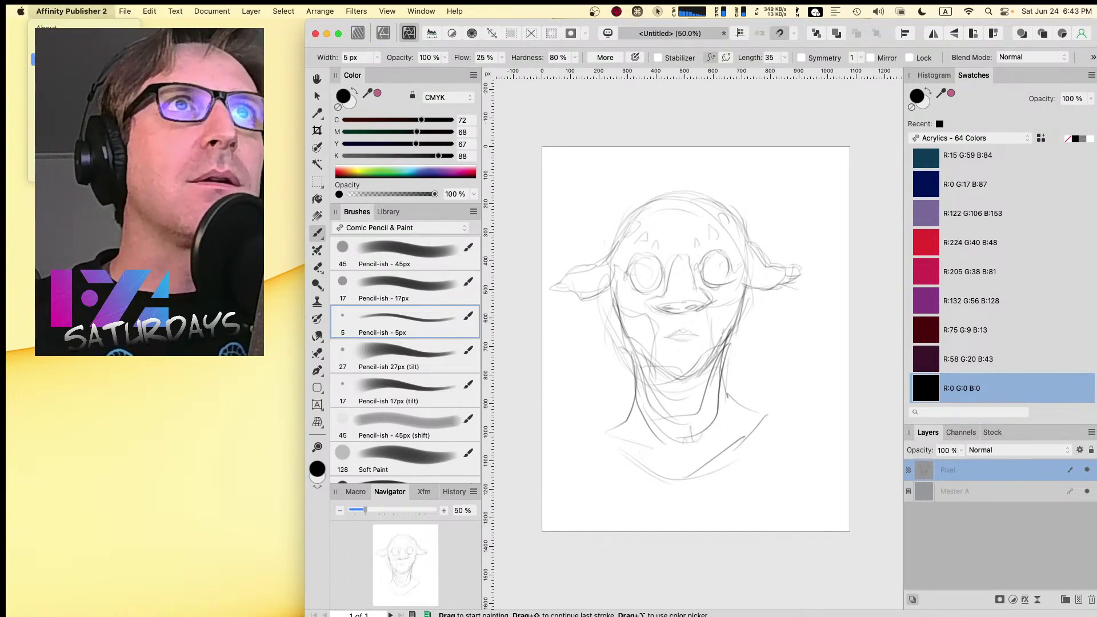
left_click(63, 49)
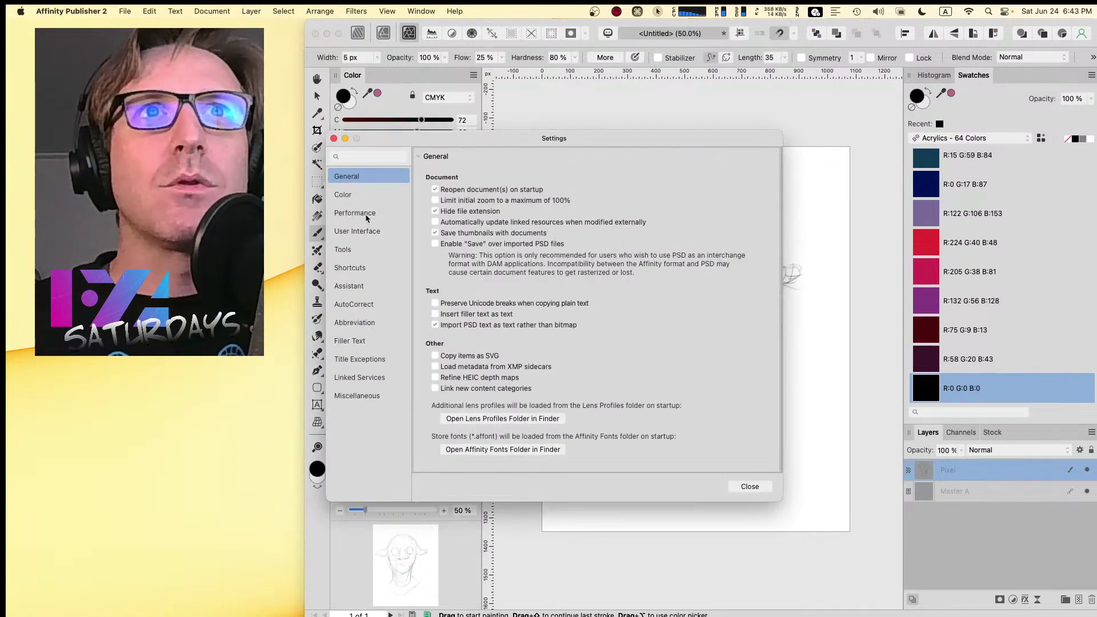
left_click(360, 231)
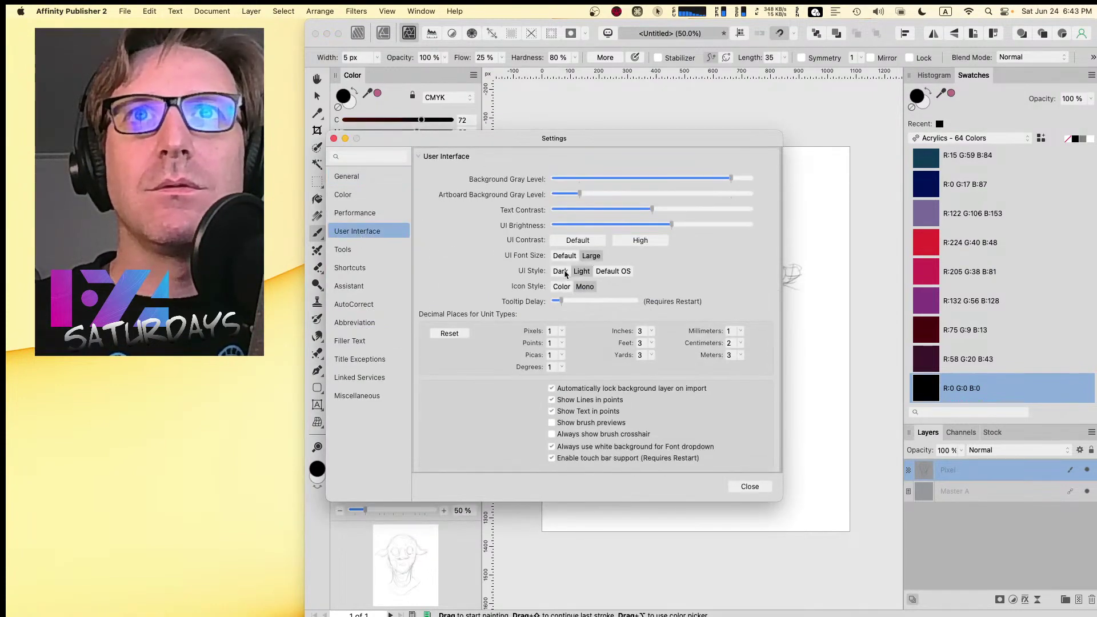
key("super+h")
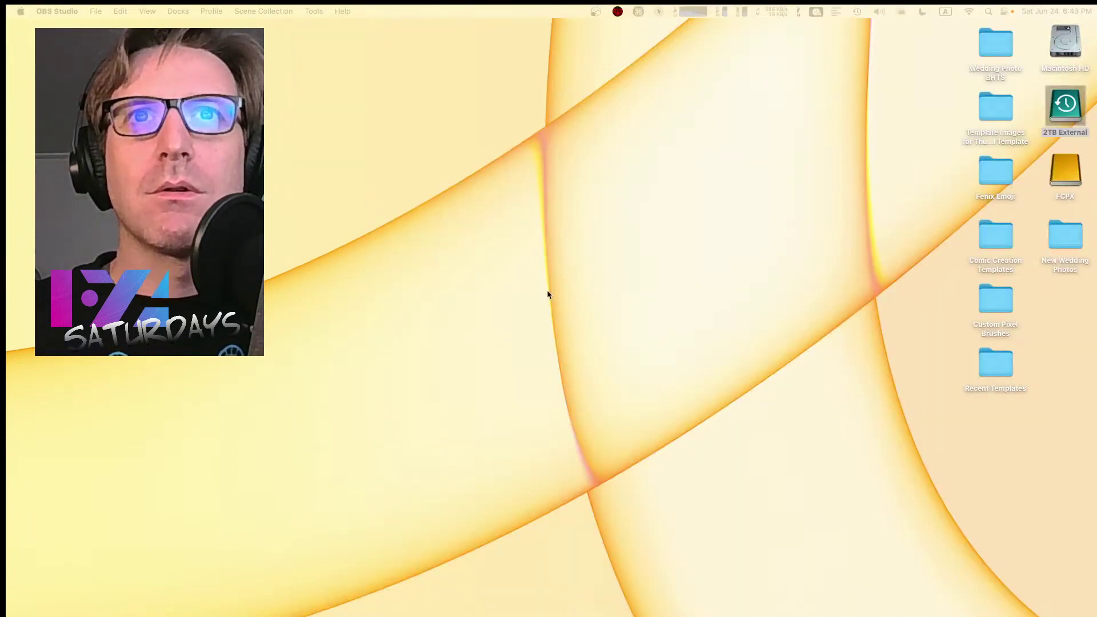
- Relaunch Affinity Publisher 2 and restore the unsaved file
left_click(563, 353)
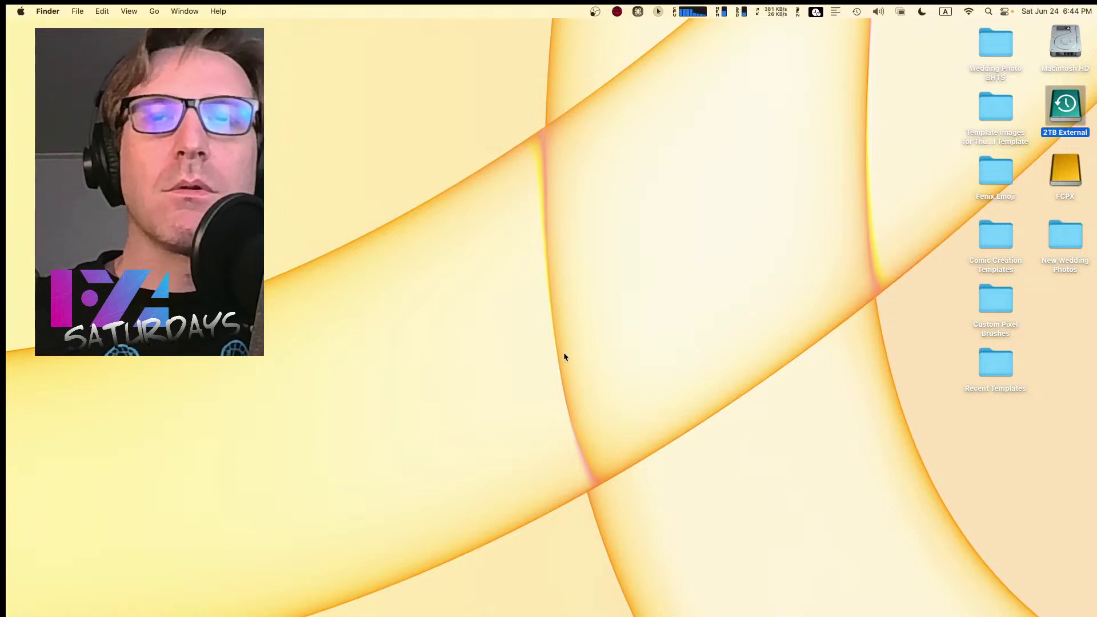
mouse_move(7, 326)
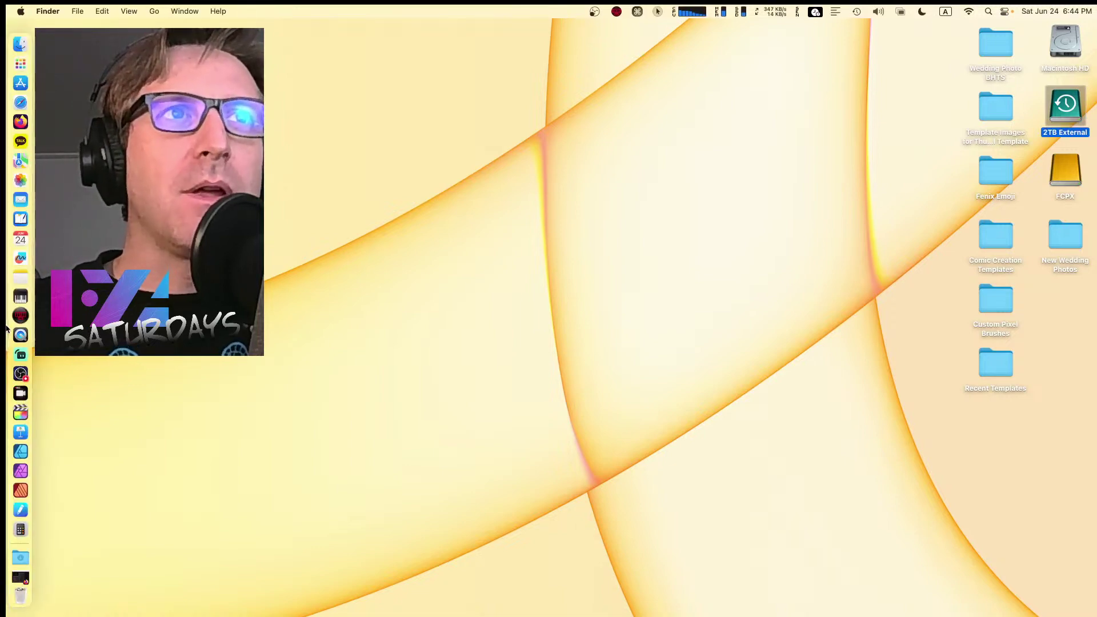
left_click(22, 490)
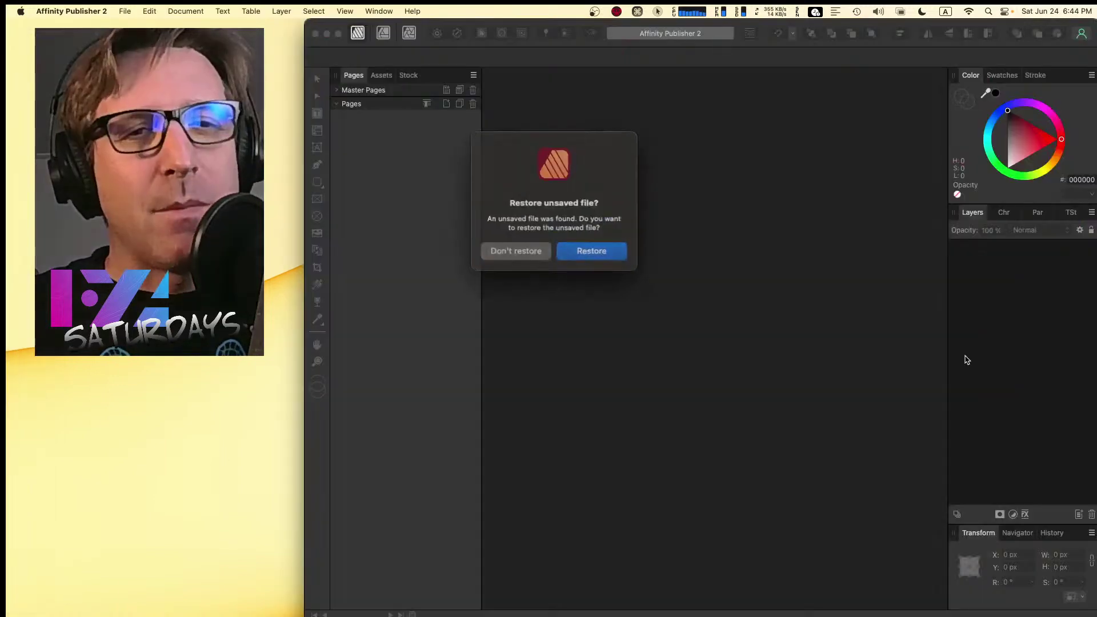
left_click(580, 244)
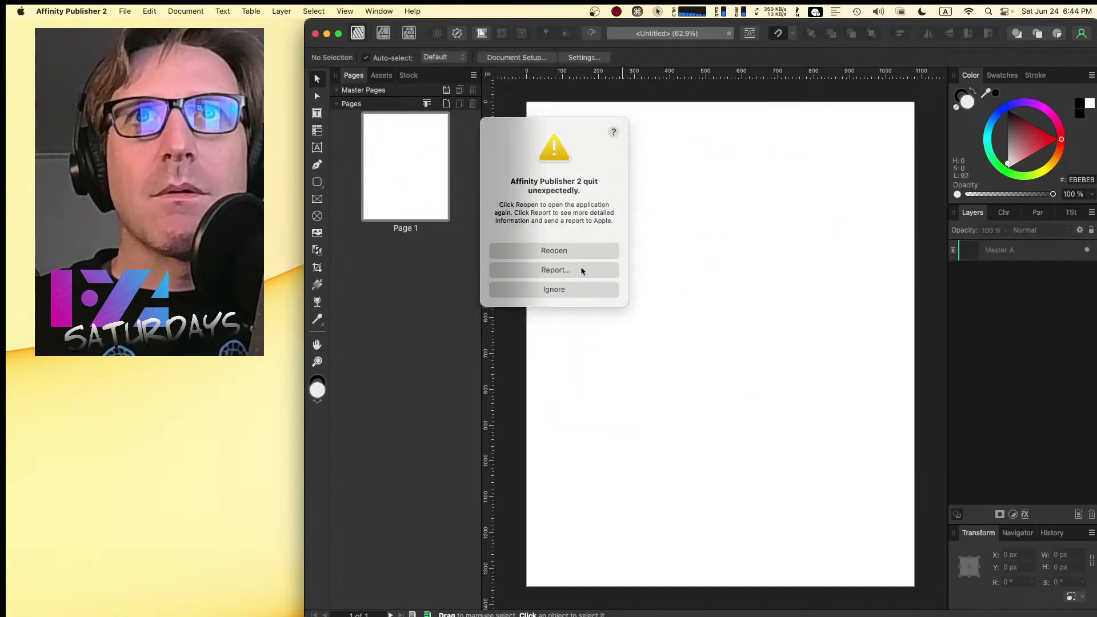
- Send the crash report to Apple and widen the application window slightly towards the webcam side of the desktop
left_click(566, 271)
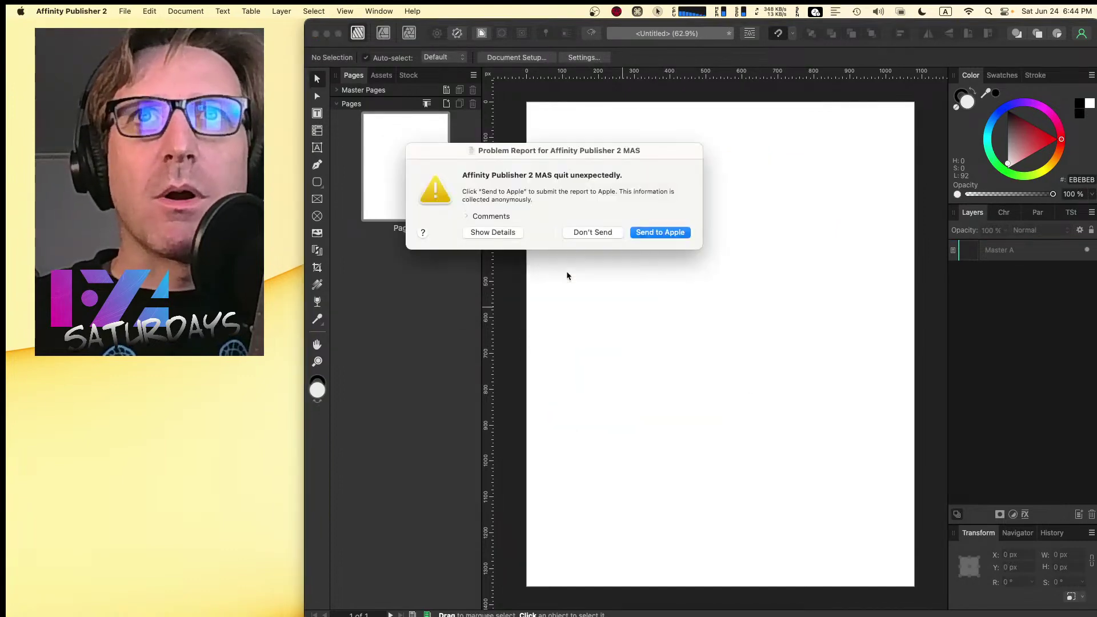
left_click(662, 236)
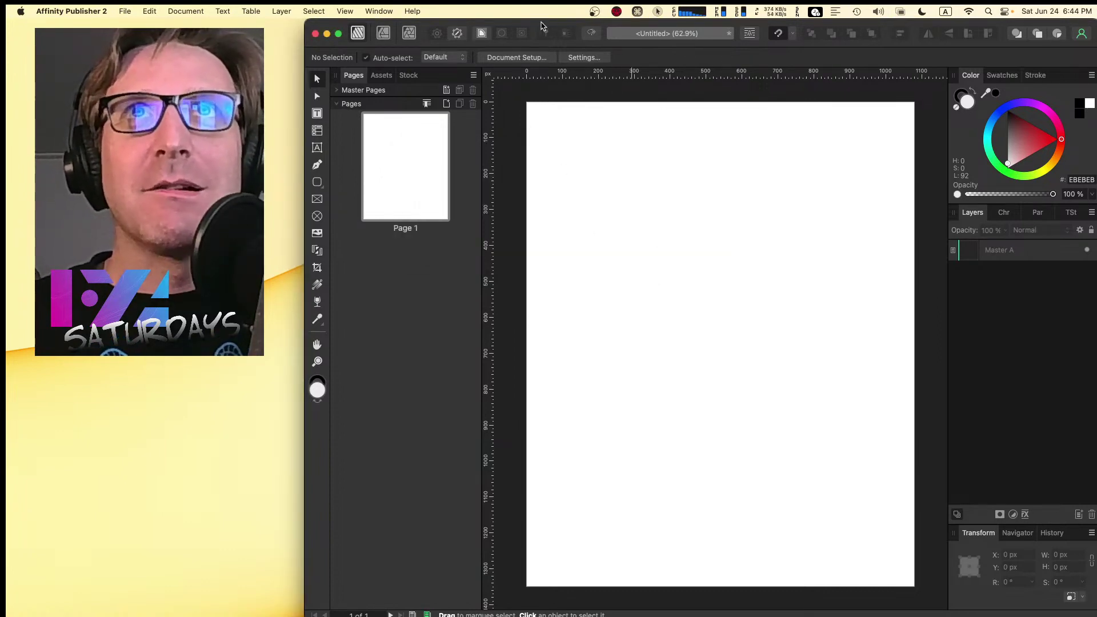
mouse_move(541, 24)
left_mouse_down()
mouse_move(505, 25)
mouse_move(538, 24)
left_mouse_up()
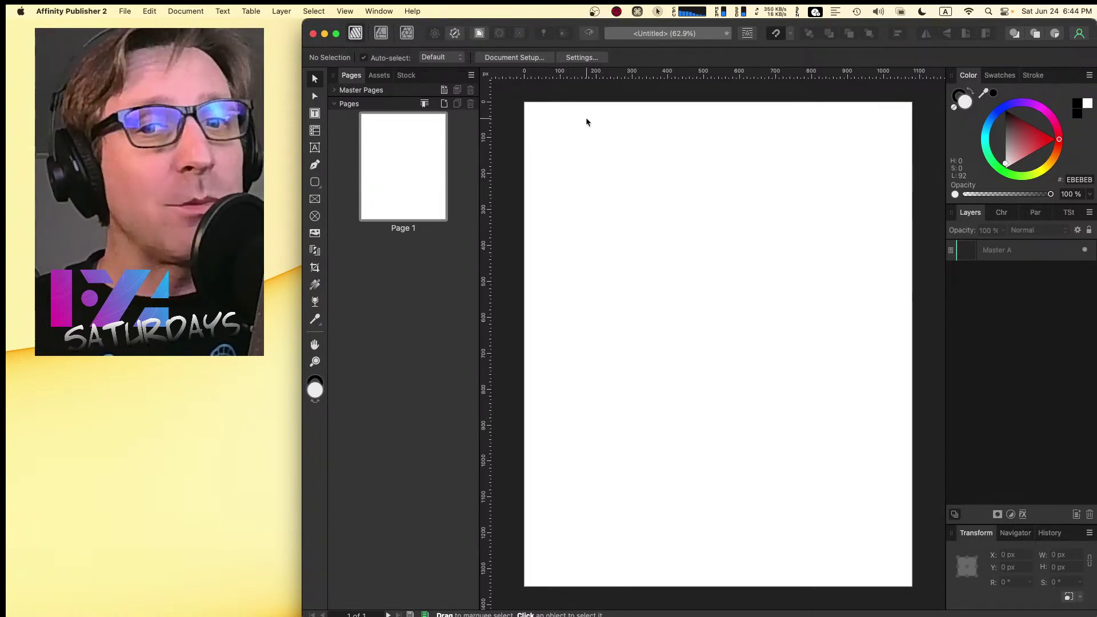
mouse_move(302, 109)
left_mouse_down()
mouse_move(217, 109)
mouse_move(286, 97)
left_mouse_up()
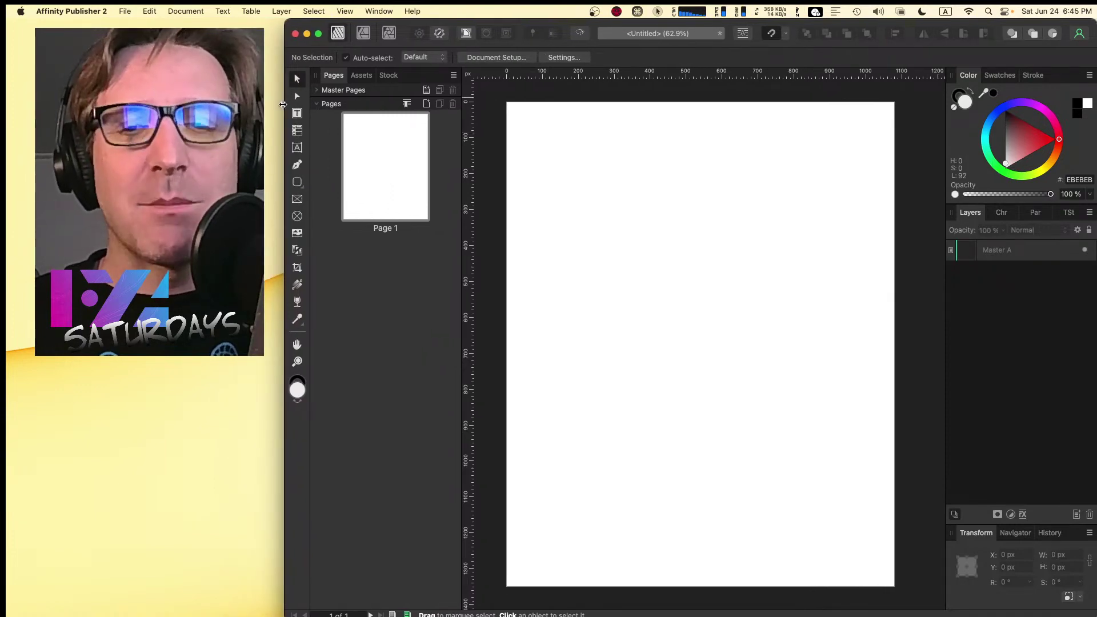
- Set the UI style to Light in the User Interface settings and close the settings
left_click(99, 9)
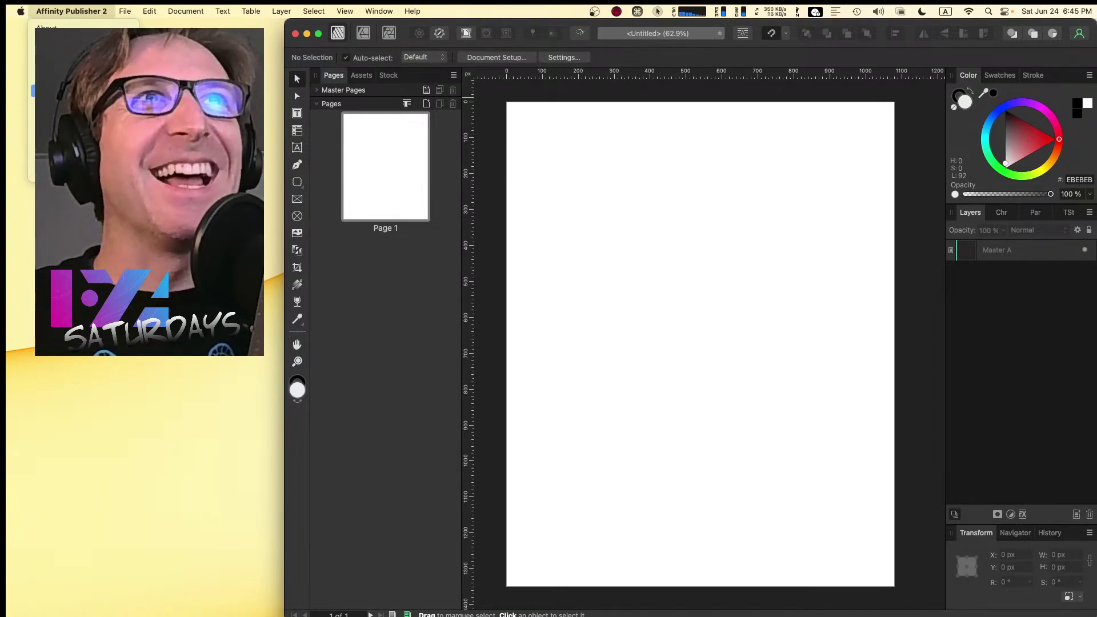
left_click(85, 92)
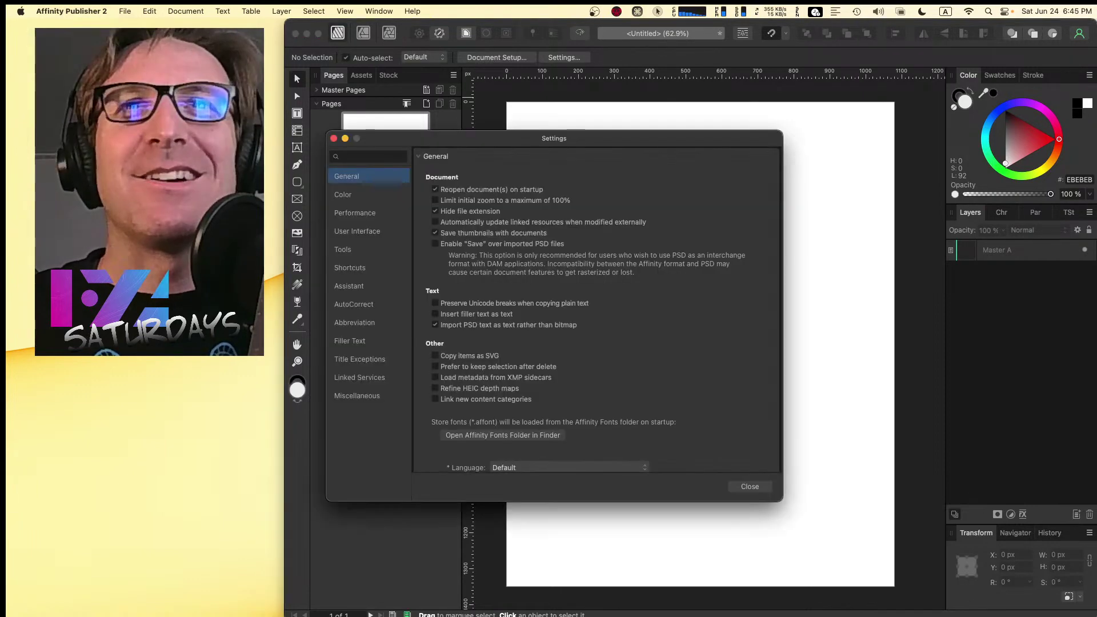
left_click(359, 231)
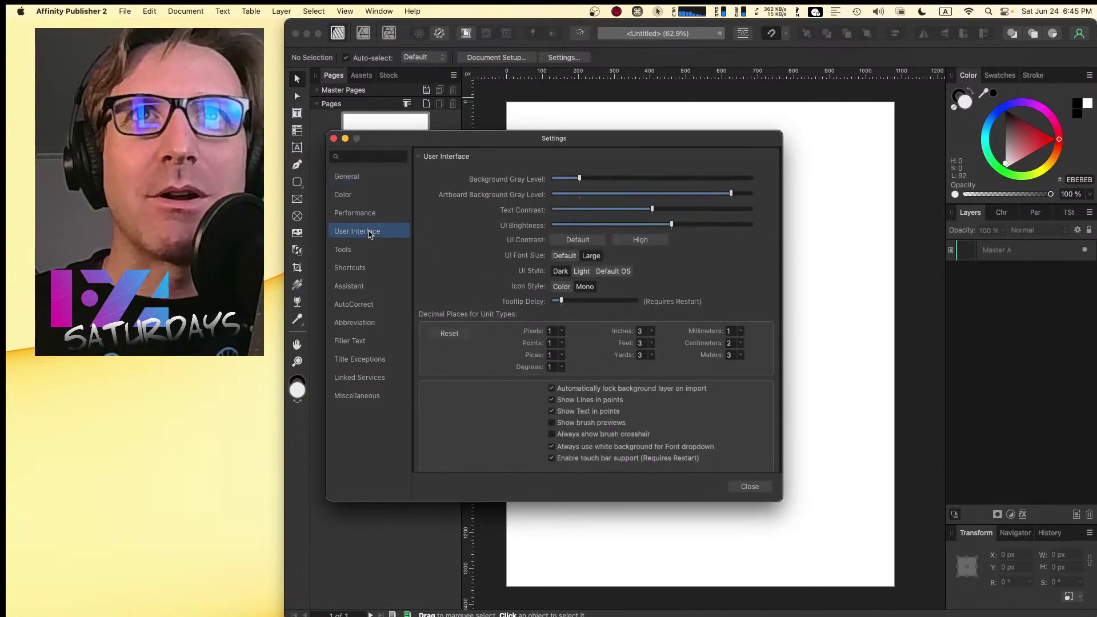
left_click(584, 273)
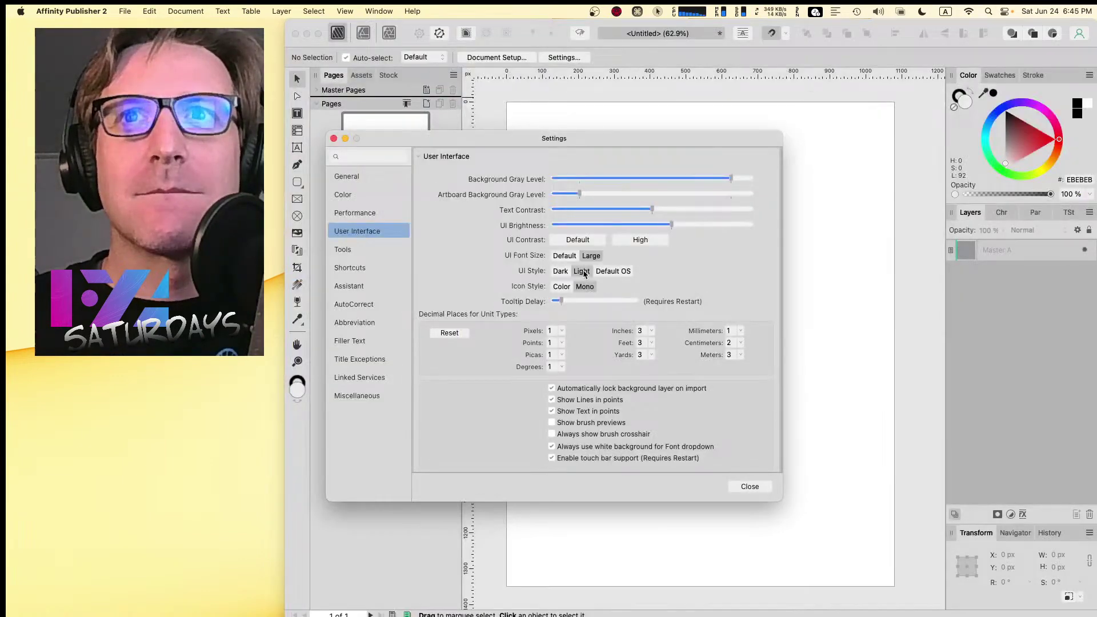
left_click(750, 487)
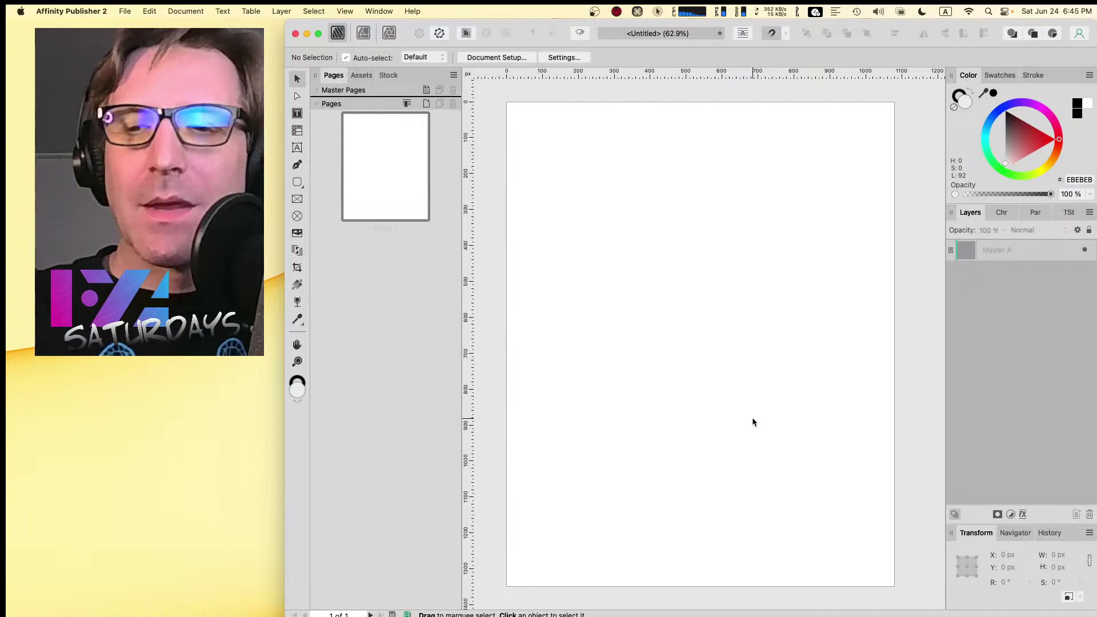
- Switch to the Photo persona and sketch an oval head about 440 px wide and 580 px tall with the Pencil-ish - 5px brush
left_click(389, 35)
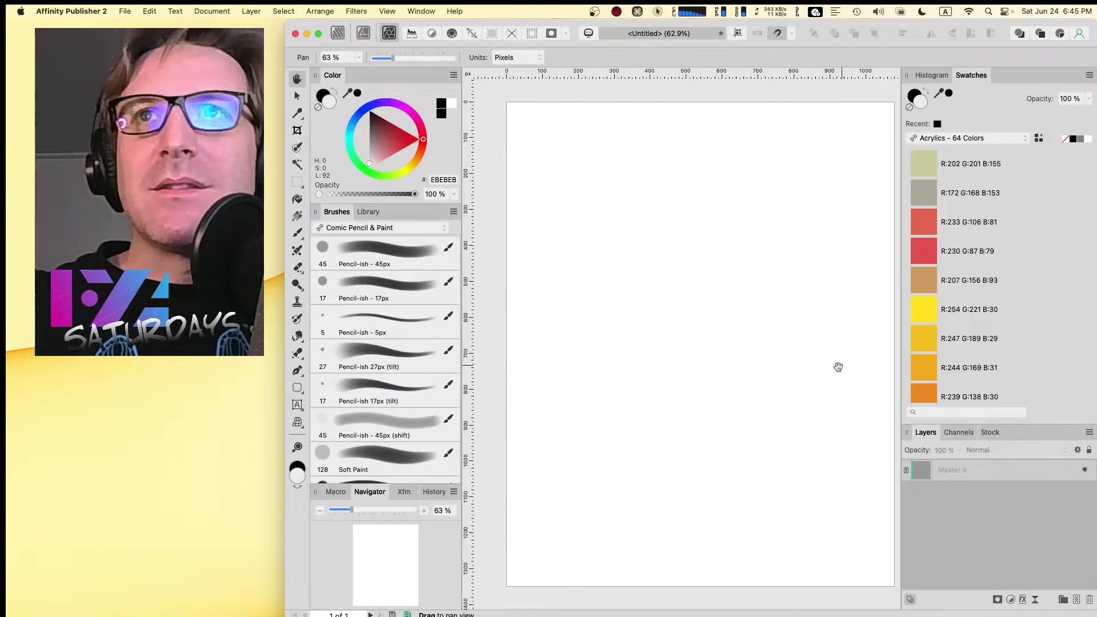
key("space")
left_click_drag(736, 262, 721, 257)
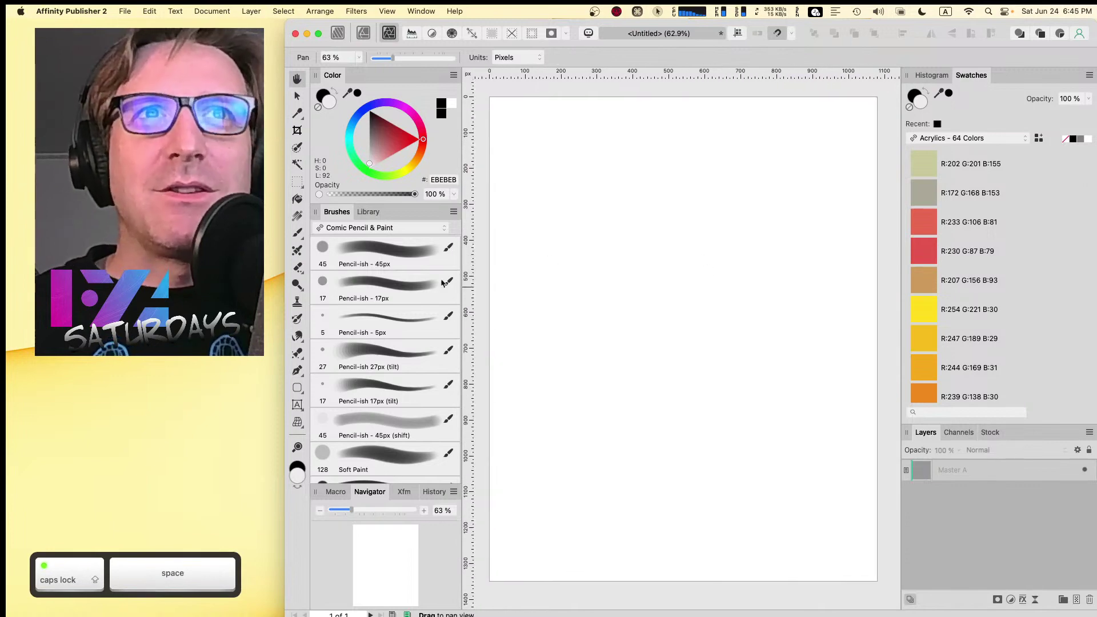
left_click(401, 321)
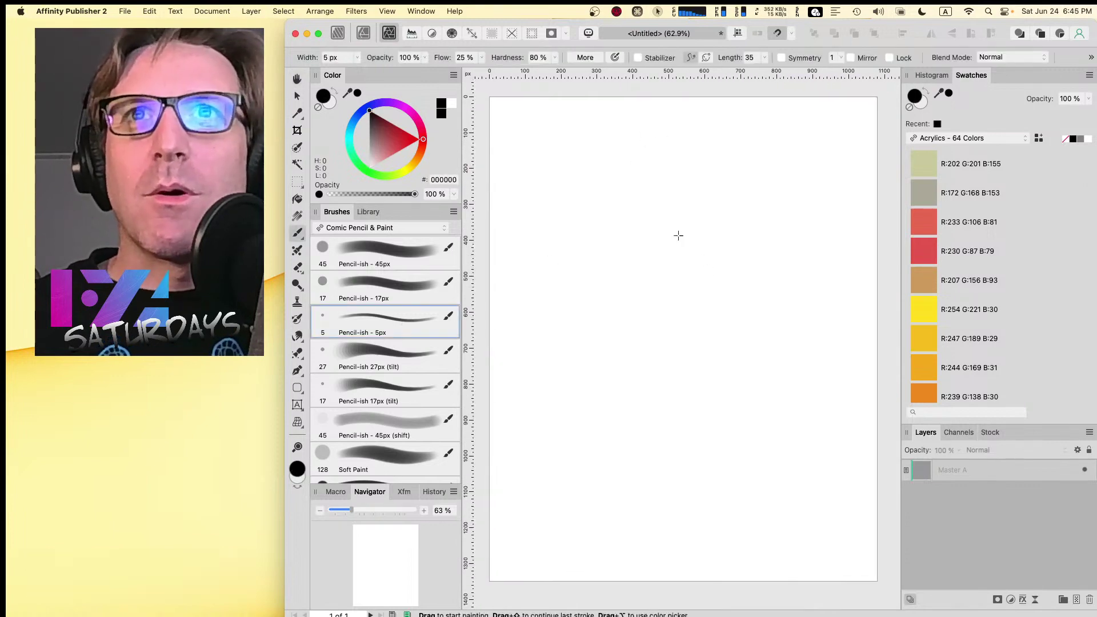
mouse_move(679, 171)
left_mouse_down()
mouse_move(620, 210)
mouse_move(602, 314)
mouse_move(621, 364)
mouse_move(742, 329)
mouse_move(752, 245)
mouse_move(669, 168)
left_mouse_up()
left_click(740, 88)
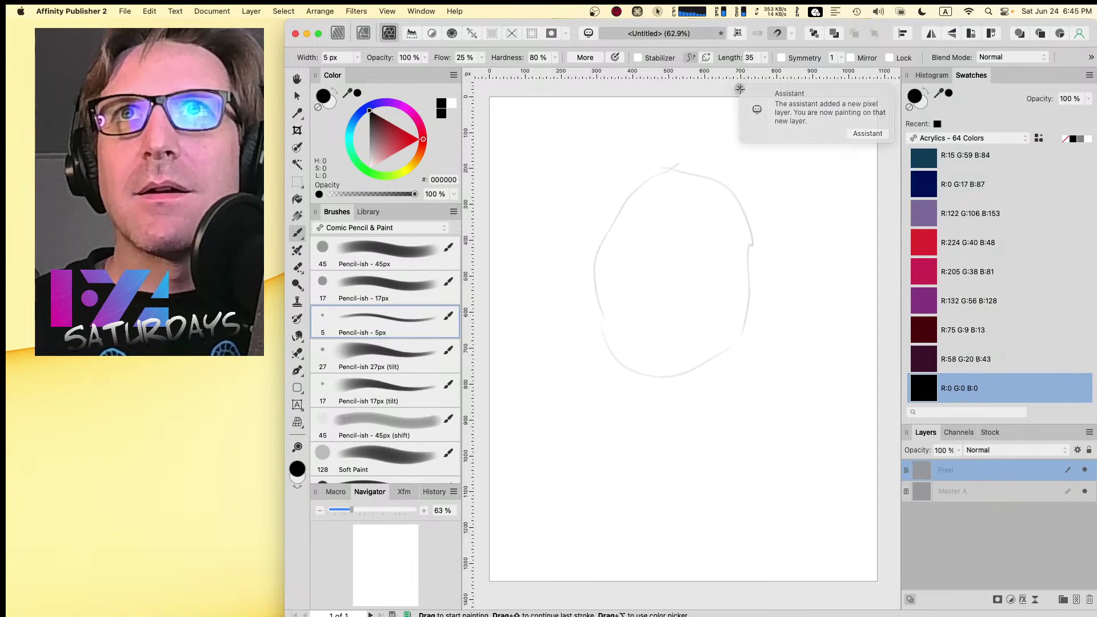
mouse_move(584, 247)
left_mouse_down()
mouse_move(619, 352)
mouse_move(669, 387)
left_mouse_up()
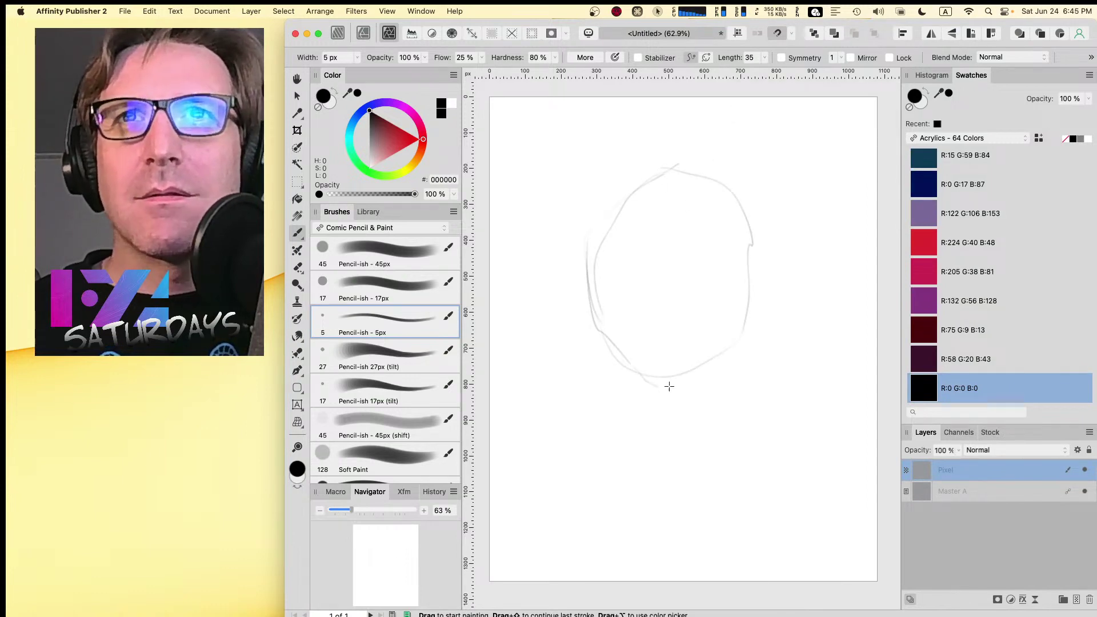
- Sketch the cheekbones and inward-curving cheek contours on both sides of the head
left_click_drag(588, 246, 658, 371)
left_click_drag(744, 233, 716, 318)
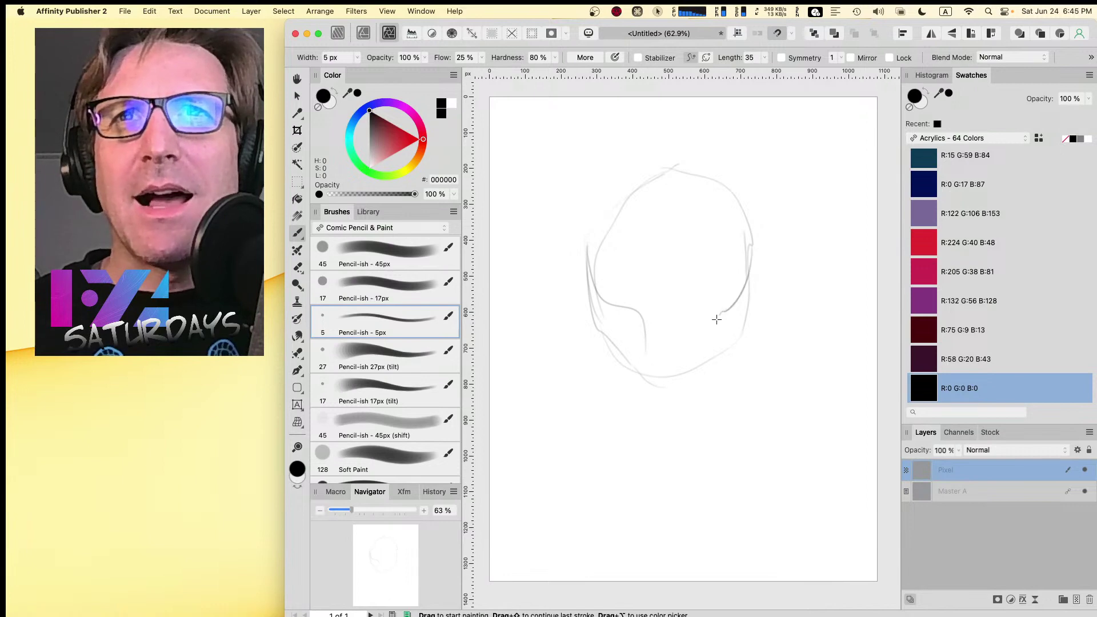
mouse_move(601, 285)
left_mouse_down()
mouse_move(628, 319)
mouse_move(651, 378)
mouse_move(711, 305)
left_mouse_up()
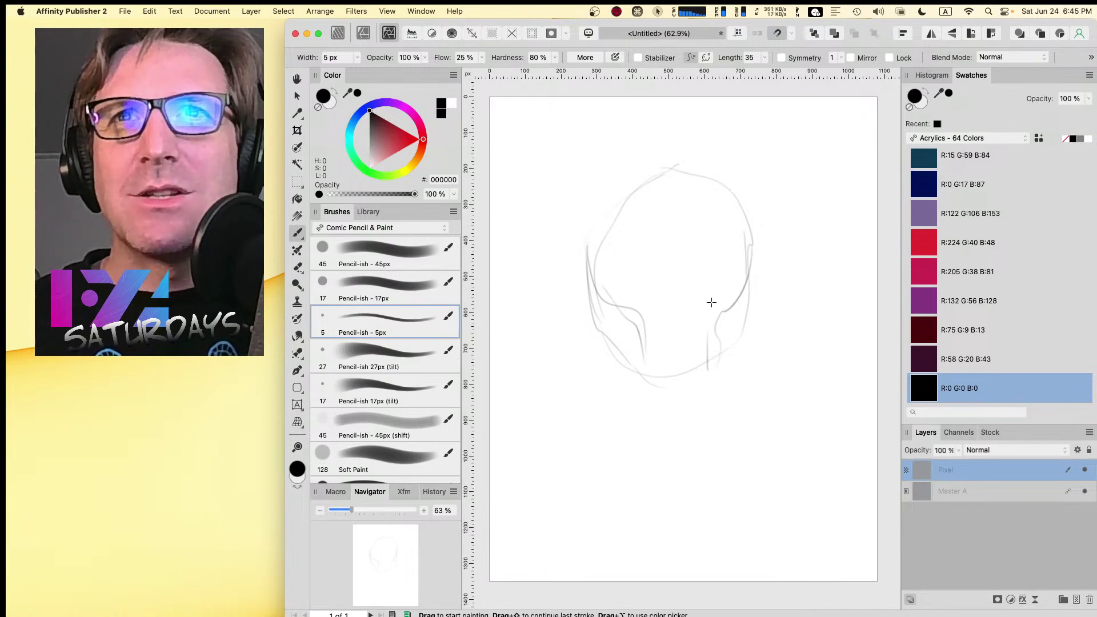
left_click_drag(711, 358, 753, 263)
left_click_drag(722, 299, 730, 212)
- Sketch a nose with nostrils in the middle of the face and a round eye on each side of it
mouse_move(674, 246)
left_mouse_down()
mouse_move(645, 302)
mouse_move(679, 302)
mouse_move(696, 281)
mouse_move(672, 234)
mouse_move(687, 275)
mouse_move(668, 236)
mouse_move(642, 286)
mouse_move(689, 280)
left_mouse_up()
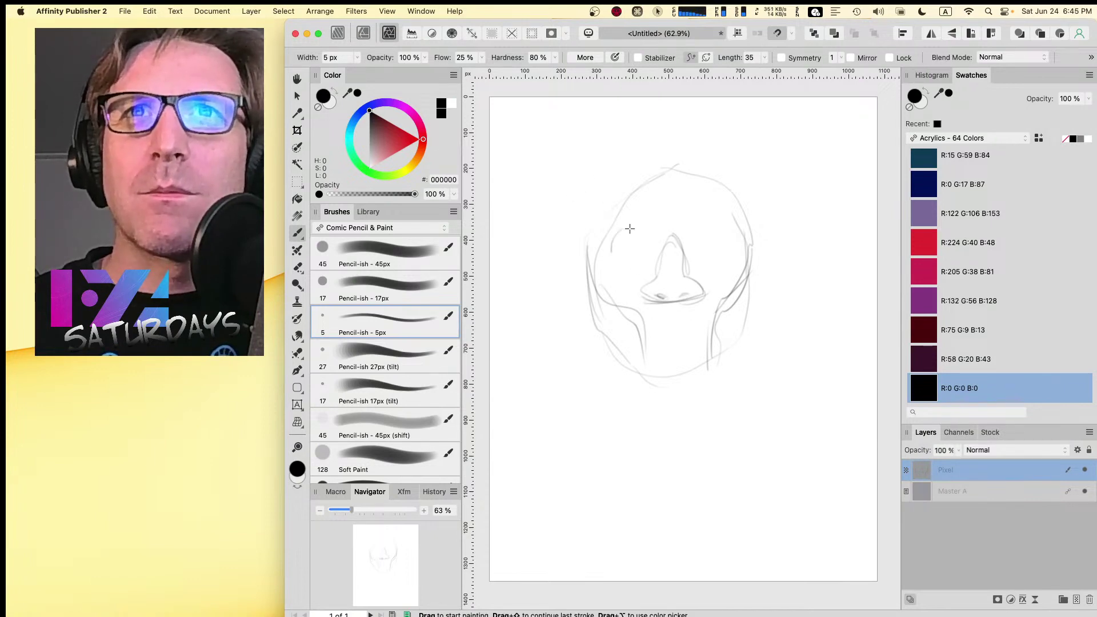
mouse_move(614, 239)
left_mouse_down()
mouse_move(645, 254)
mouse_move(731, 241)
mouse_move(712, 261)
mouse_move(726, 234)
mouse_move(699, 244)
mouse_move(731, 247)
left_mouse_up()
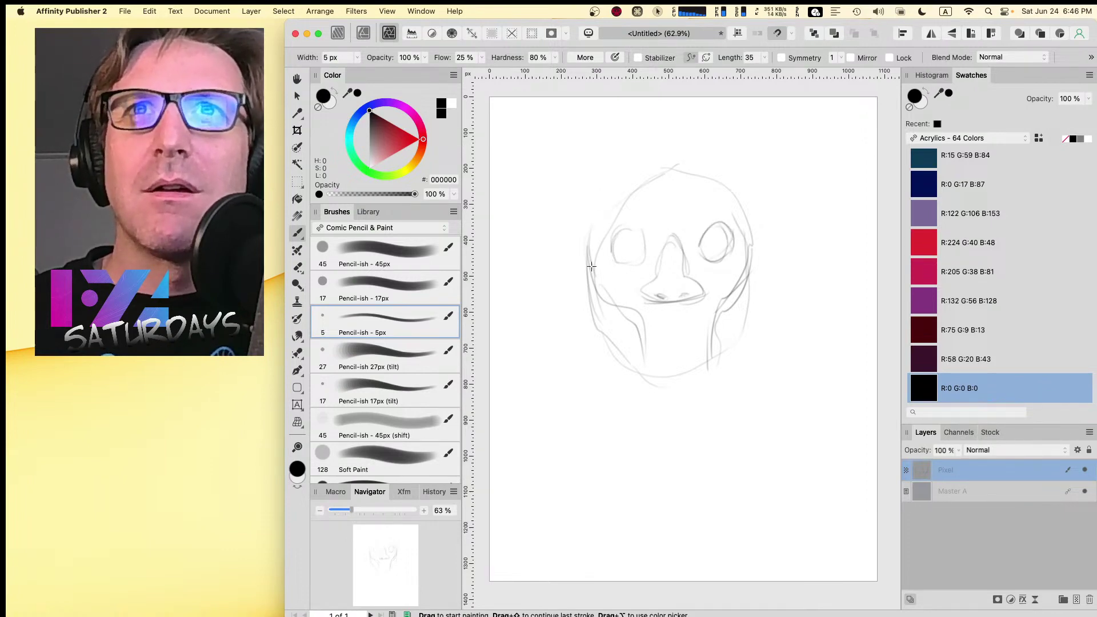
- Reinforce the head outline with loose strokes around the crown, sides and jaw, narrowing to a pointed chin
left_click_drag(591, 267, 637, 173)
left_click_drag(596, 235, 652, 172)
mouse_move(606, 215)
left_mouse_down()
mouse_move(680, 157)
mouse_move(732, 199)
mouse_move(750, 257)
left_mouse_up()
left_click_drag(742, 206, 750, 264)
mouse_move(591, 272)
left_mouse_down()
mouse_move(602, 318)
mouse_move(641, 367)
left_mouse_up()
mouse_move(746, 254)
left_mouse_down()
mouse_move(724, 350)
mouse_move(704, 373)
left_mouse_up()
left_click_drag(610, 343, 676, 387)
mouse_move(745, 303)
left_mouse_down()
mouse_move(717, 358)
mouse_move(680, 386)
left_mouse_up()
mouse_move(632, 362)
left_mouse_down()
mouse_move(693, 387)
mouse_move(694, 367)
mouse_move(685, 379)
mouse_move(746, 294)
left_mouse_up()
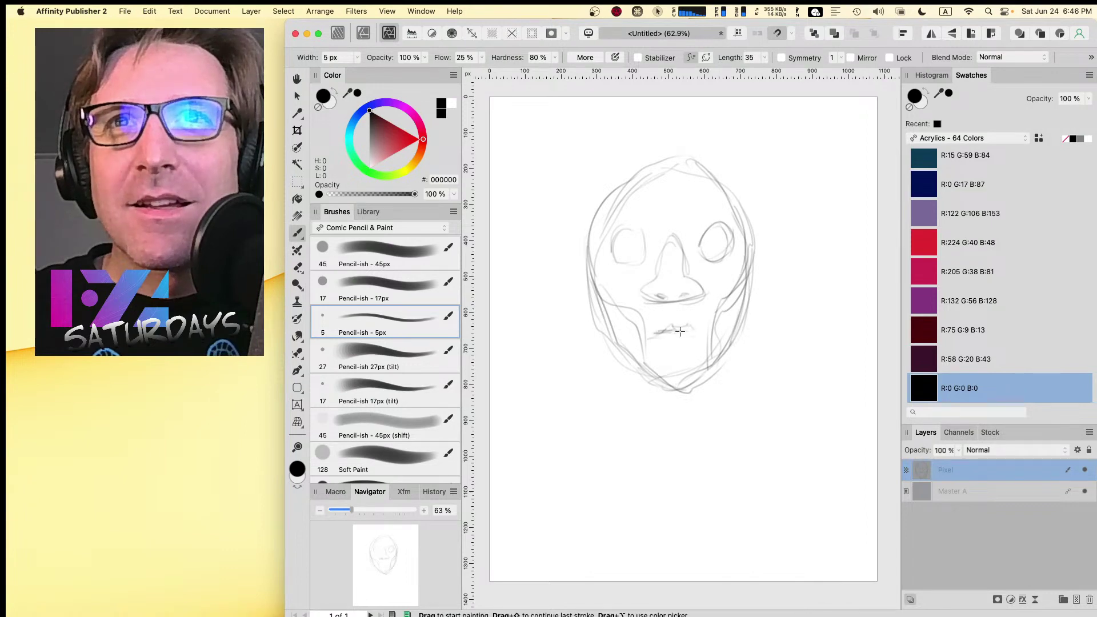
- Sketch the lips below the nose and darken the cheek contours, eyes and nose
left_click_drag(650, 337, 700, 331)
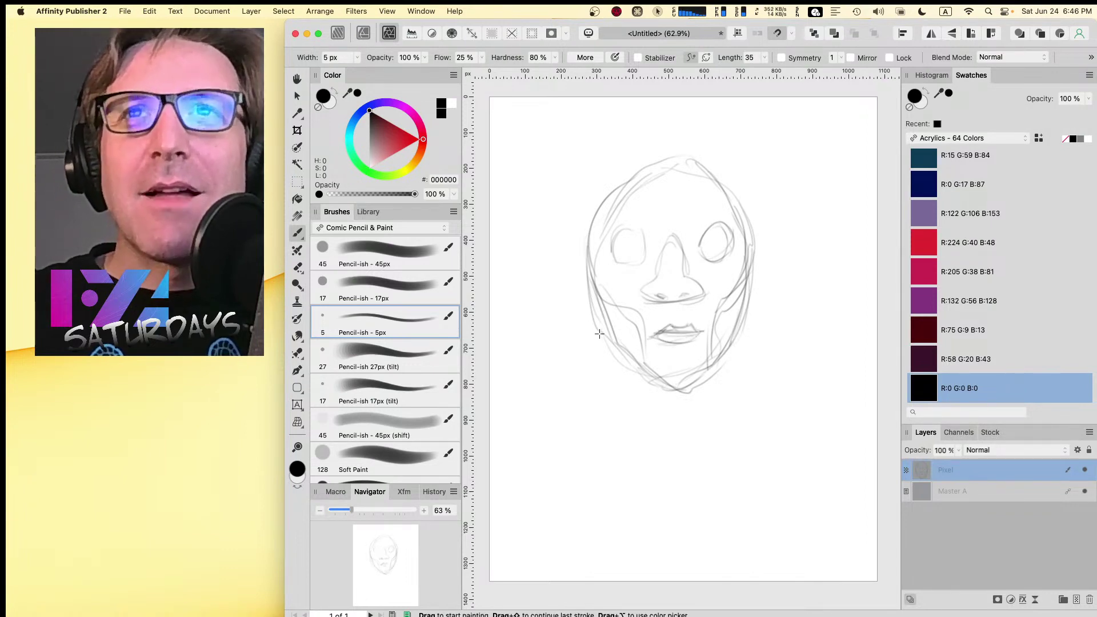
left_click_drag(598, 278, 620, 312)
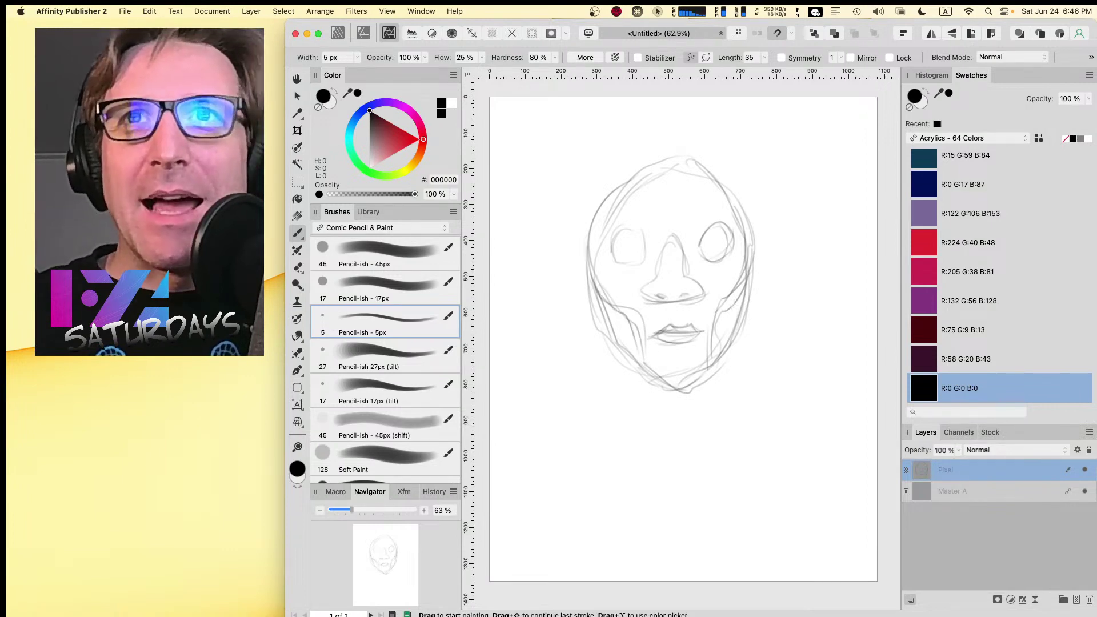
left_click_drag(744, 278, 708, 351)
mouse_move(611, 251)
left_mouse_down()
mouse_move(638, 239)
mouse_move(655, 256)
mouse_move(622, 261)
mouse_move(611, 244)
mouse_move(626, 258)
mouse_move(662, 260)
mouse_move(719, 227)
mouse_move(732, 248)
mouse_move(729, 236)
mouse_move(698, 248)
mouse_move(707, 261)
mouse_move(665, 253)
mouse_move(662, 300)
left_mouse_up()
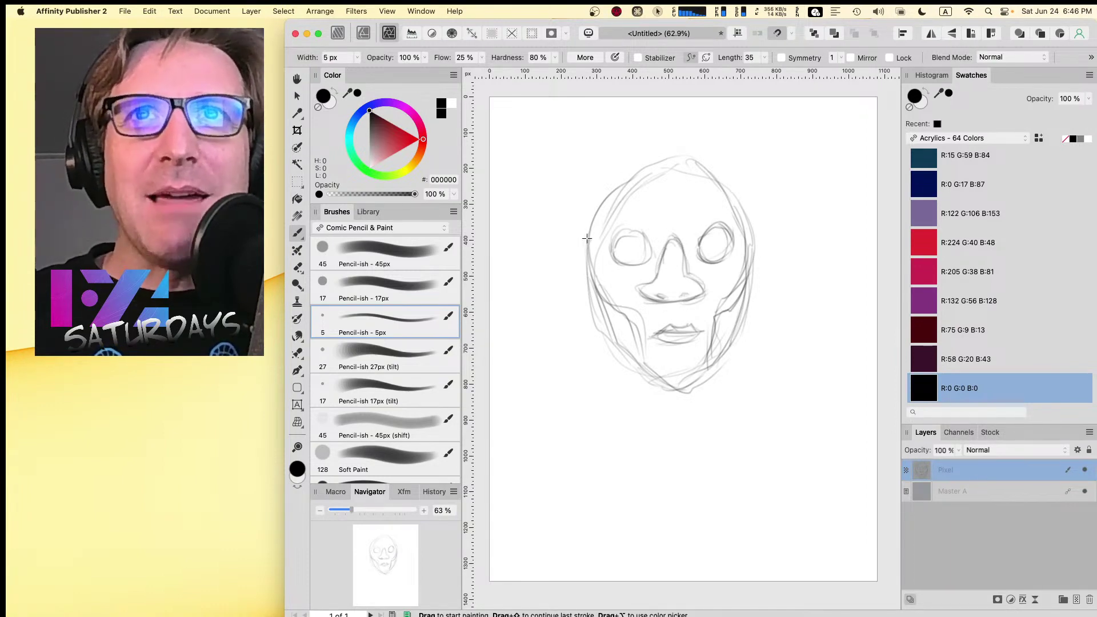
- Sketch a long pointed ear extending outward from each side of the head at eye level
left_click_drag(587, 238, 554, 253)
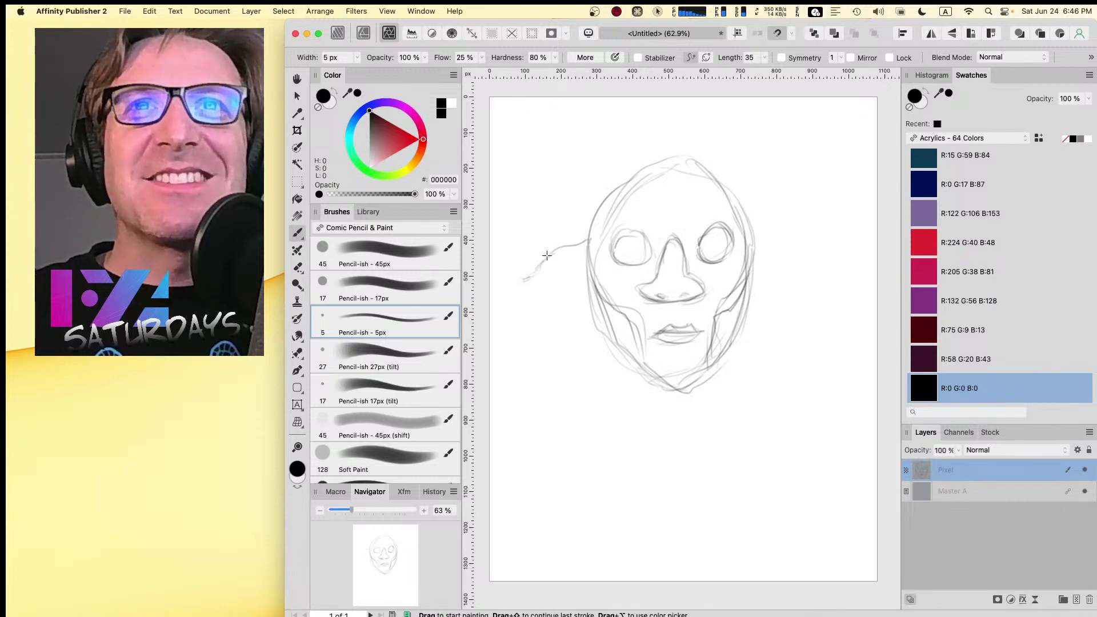
left_click_drag(560, 279, 592, 279)
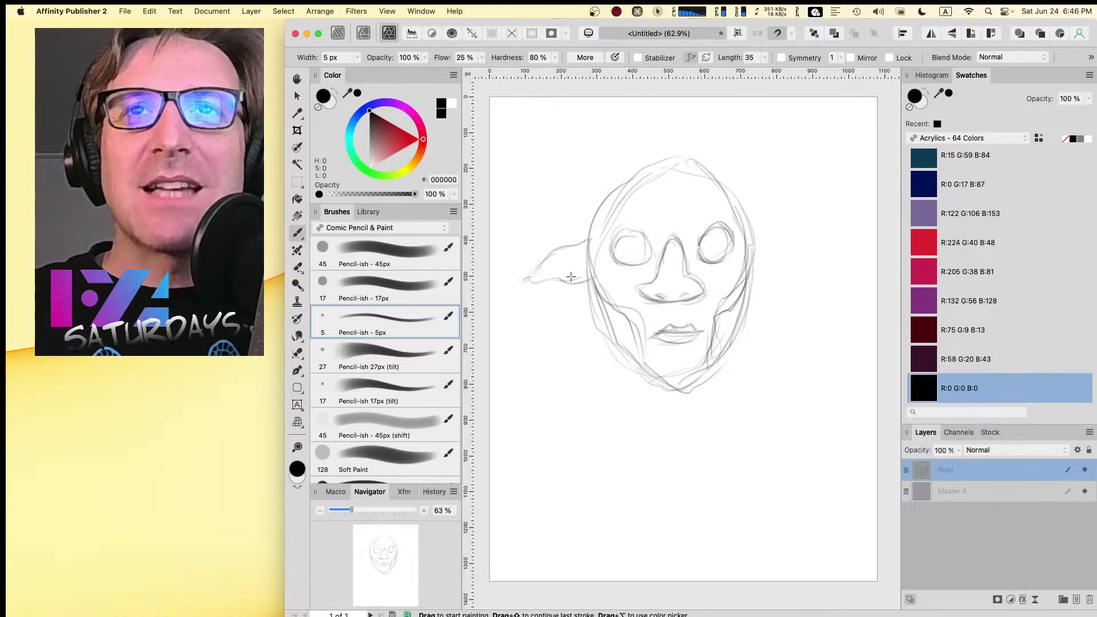
mouse_move(750, 223)
left_mouse_down()
mouse_move(804, 254)
mouse_move(743, 293)
mouse_move(790, 273)
left_mouse_up()
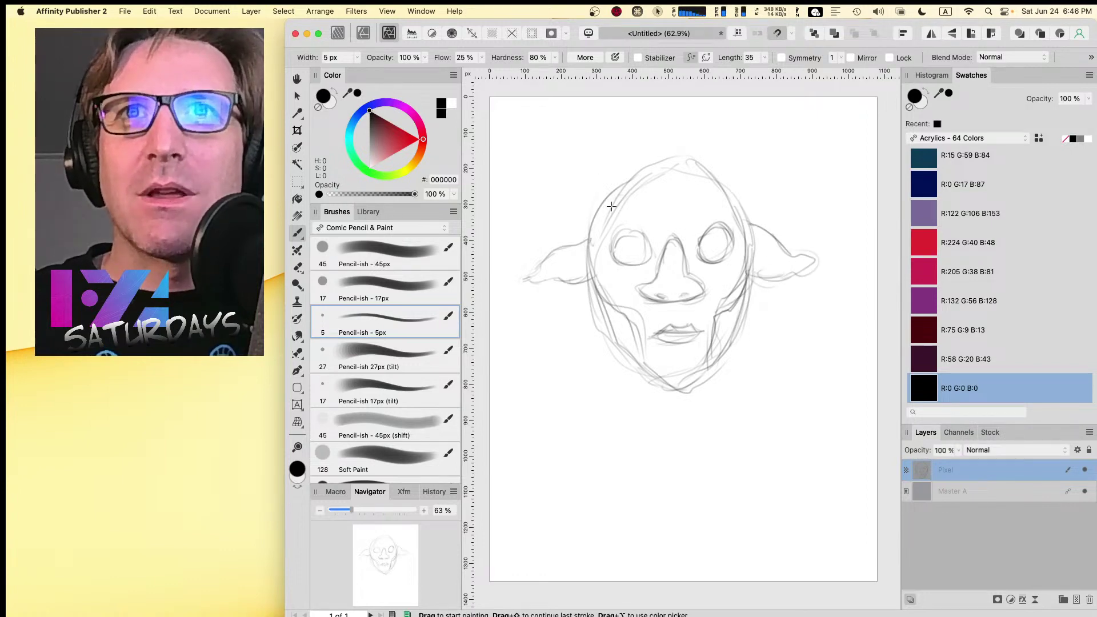
- Draw a vertical line from the top of the forehead down to each eye
left_click_drag(634, 170, 634, 257)
left_click_drag(710, 167, 708, 235)
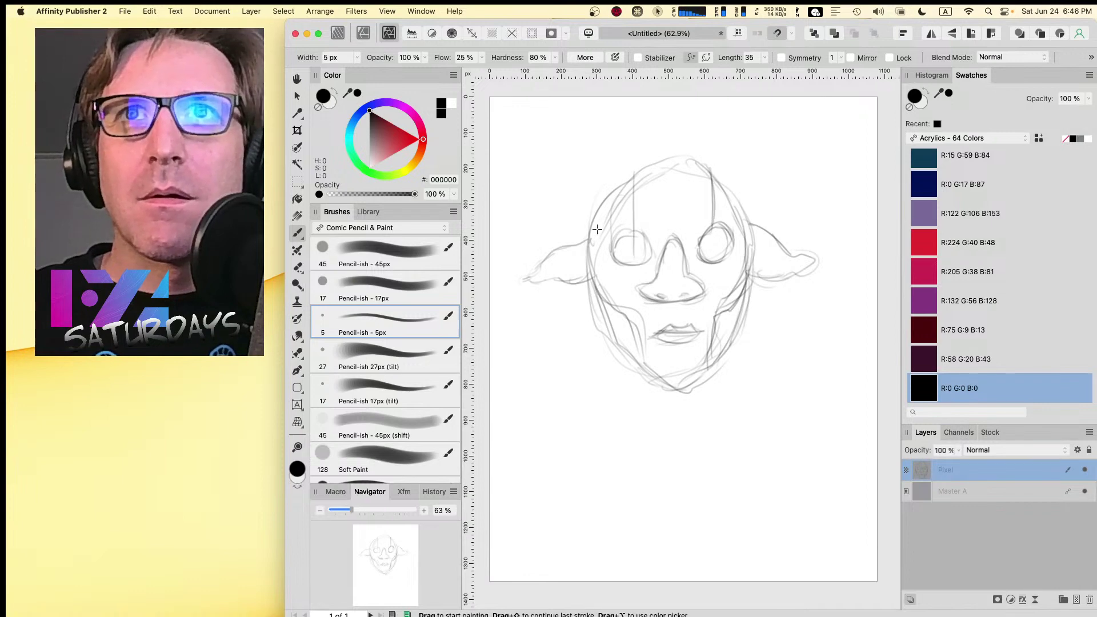
- Extend the head outline with a higher crown arc and longer jaw curves reaching down below the existing chin
mouse_move(597, 229)
left_mouse_down()
mouse_move(625, 178)
mouse_move(677, 143)
mouse_move(746, 243)
left_mouse_up()
mouse_move(594, 293)
left_mouse_down()
mouse_move(648, 408)
mouse_move(646, 448)
left_mouse_up()
mouse_move(743, 308)
left_mouse_down()
mouse_move(728, 363)
mouse_move(671, 423)
left_mouse_up()
left_click_drag(588, 337, 656, 420)
left_click_drag(723, 343, 674, 447)
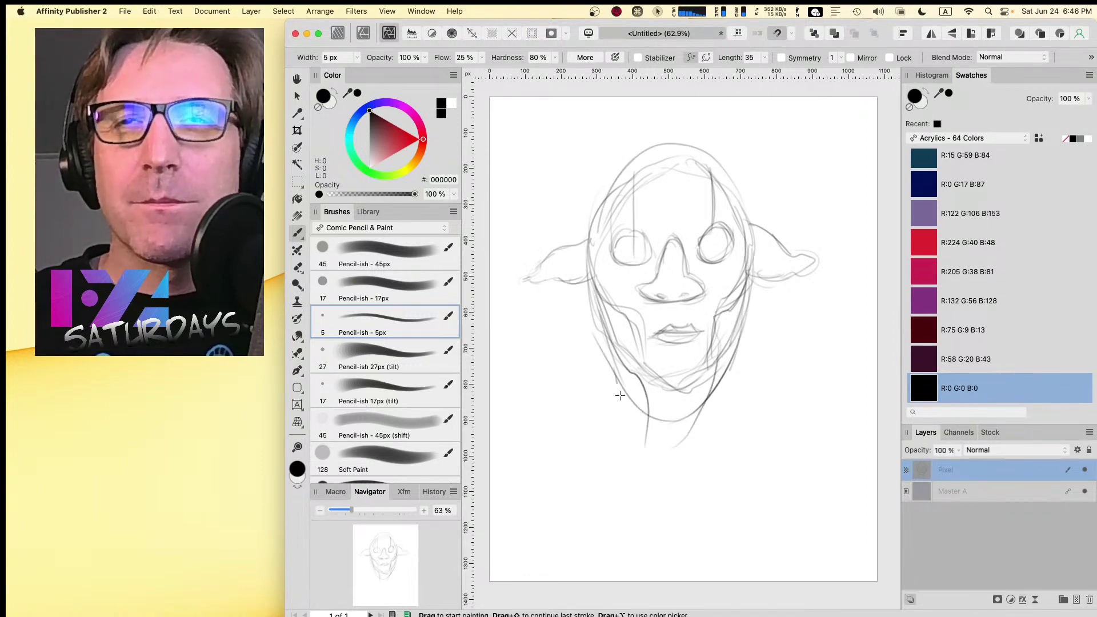
mouse_move(620, 395)
left_mouse_down()
mouse_move(722, 379)
mouse_move(685, 448)
left_mouse_up()
left_click_drag(728, 371, 680, 440)
- Sketch both sides of the neck from the jaw down, flaring outward into the start of the shoulders
left_click_drag(595, 338, 626, 415)
left_click_drag(609, 364, 642, 442)
mouse_move(639, 433)
left_mouse_down()
mouse_move(606, 482)
mouse_move(577, 487)
left_mouse_up()
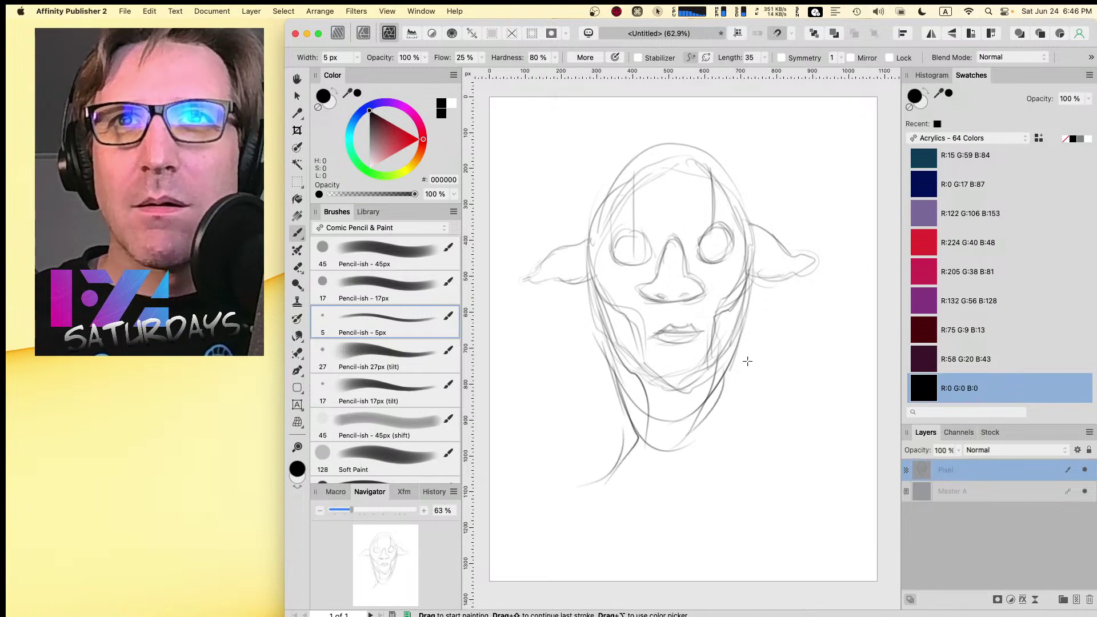
left_click_drag(747, 361, 708, 451)
mouse_move(725, 392)
left_mouse_down()
mouse_move(713, 457)
mouse_move(755, 466)
left_mouse_up()
mouse_move(748, 316)
left_mouse_down()
mouse_move(753, 453)
mouse_move(771, 467)
left_mouse_up()
left_click_drag(726, 343, 708, 437)
mouse_move(763, 275)
left_mouse_down()
mouse_move(739, 351)
mouse_move(713, 387)
mouse_move(712, 444)
left_mouse_up()
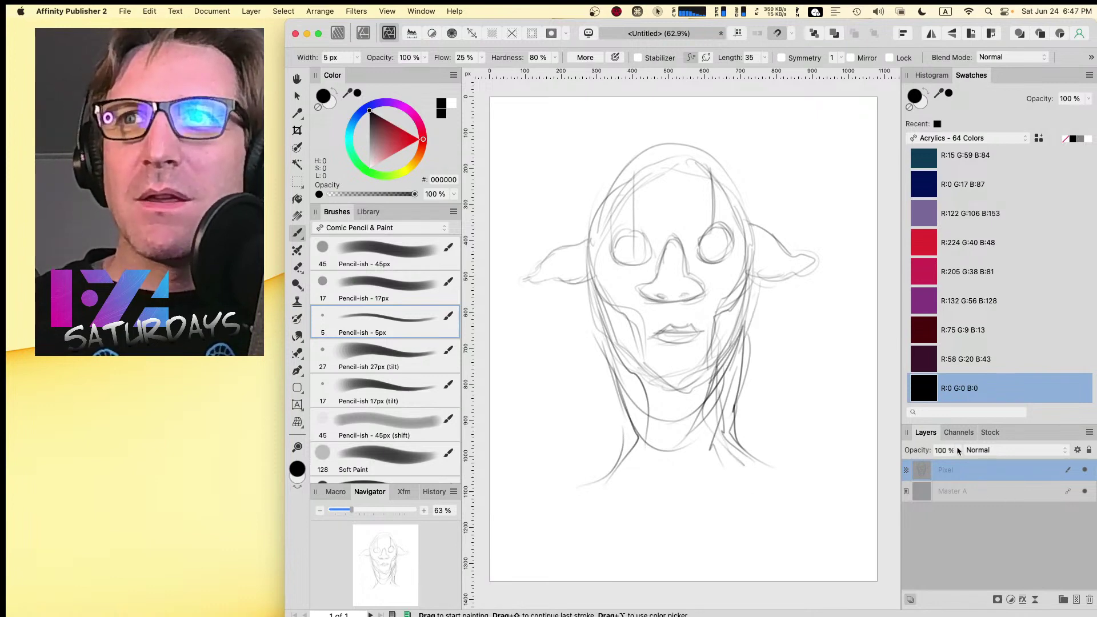
- Fade the sketch layer to 8% opacity and add a new pixel layer above it
left_click_drag(958, 451, 872, 469)
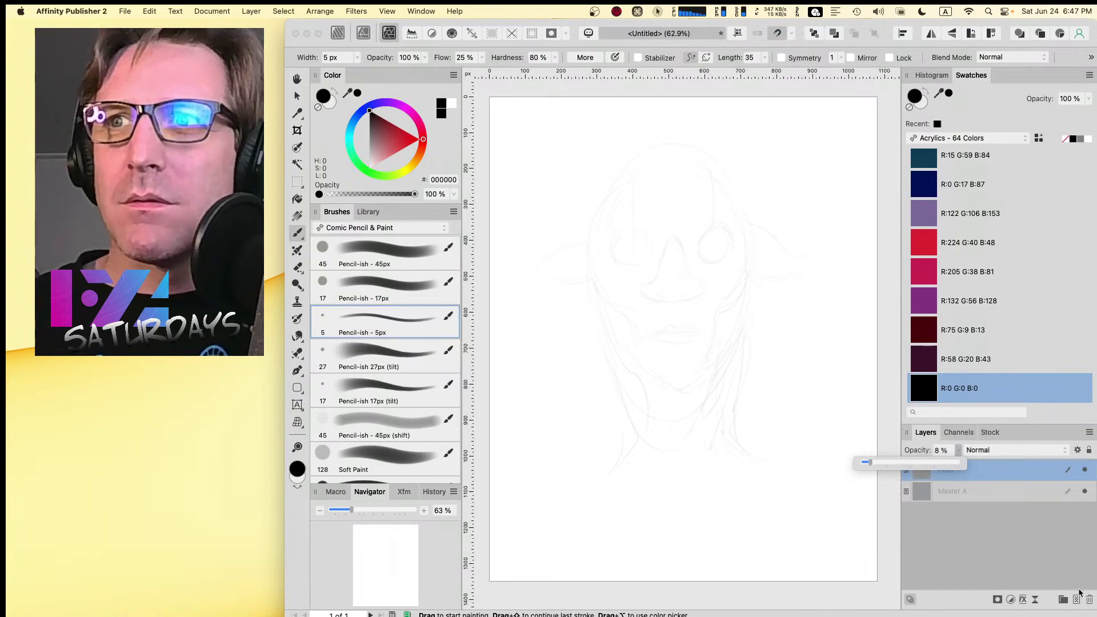
left_click(1077, 599)
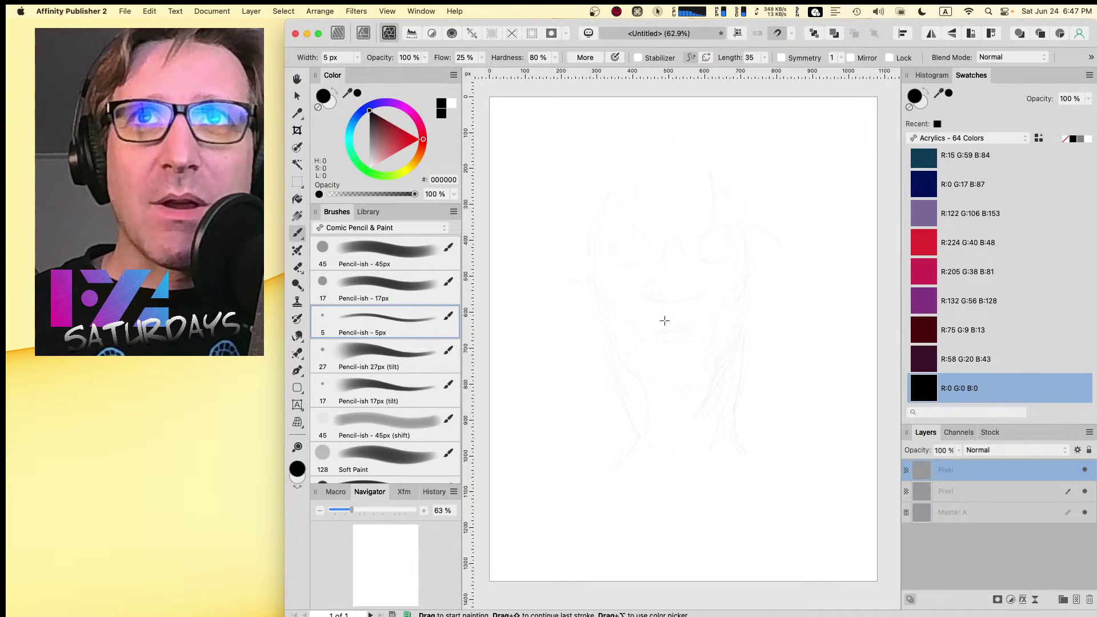
- Sketch an angular head outline with straight cheek planes and a narrow chin over the faded drawing
mouse_move(652, 167)
left_mouse_down()
mouse_move(599, 200)
mouse_move(581, 308)
mouse_move(653, 397)
left_mouse_up()
mouse_move(620, 364)
left_mouse_down()
mouse_move(650, 394)
mouse_move(708, 395)
mouse_move(691, 398)
mouse_move(734, 344)
mouse_move(747, 281)
left_mouse_up()
mouse_move(663, 162)
left_mouse_down()
mouse_move(710, 169)
mouse_move(743, 202)
mouse_move(753, 241)
mouse_move(739, 339)
mouse_move(693, 384)
left_mouse_up()
mouse_move(588, 226)
left_mouse_down()
mouse_move(610, 336)
mouse_move(674, 398)
left_mouse_up()
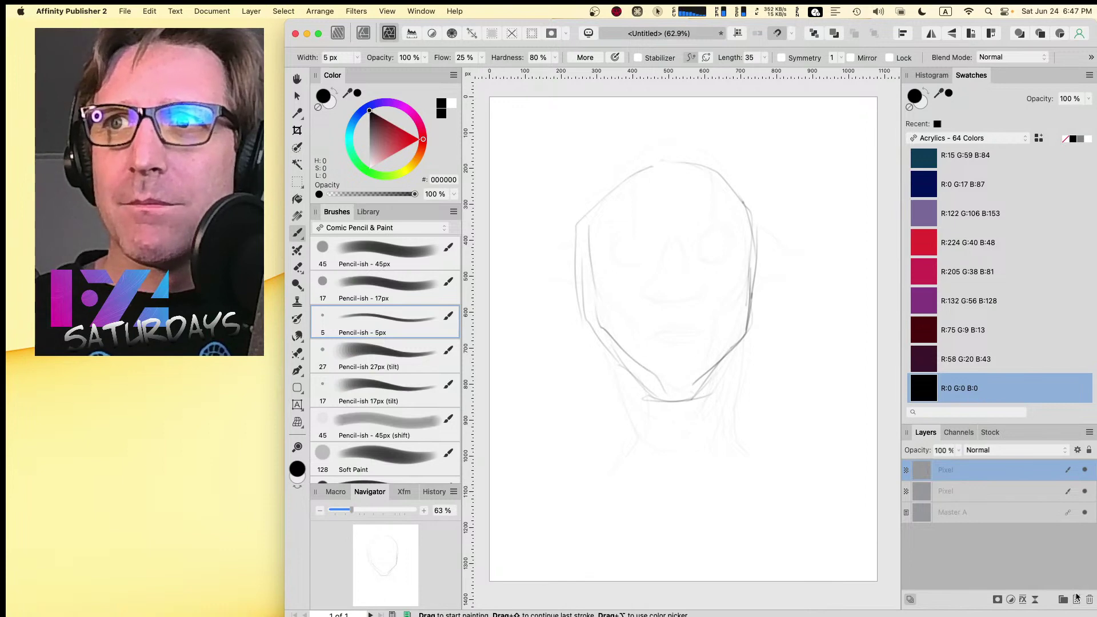
- Add another pixel layer, hide the angular outline's layer, and sketch a rounded head outline over the faded drawing
left_click(1076, 599)
left_click(1083, 492)
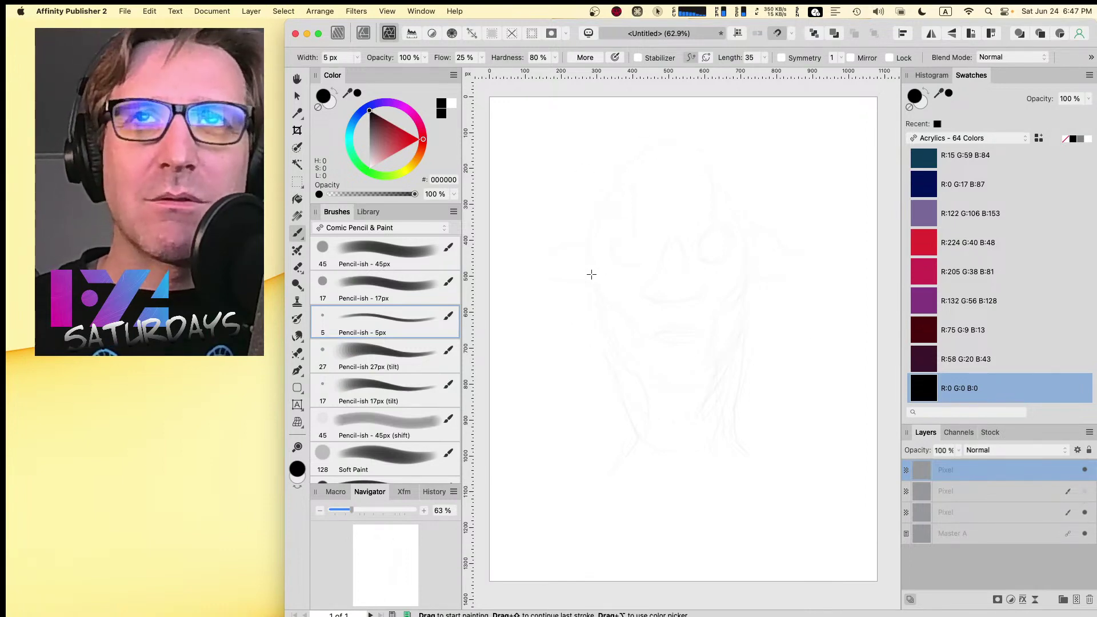
mouse_move(585, 247)
left_mouse_down()
mouse_move(599, 184)
mouse_move(631, 152)
mouse_move(714, 345)
mouse_move(694, 360)
left_mouse_up()
mouse_move(578, 264)
left_mouse_down()
mouse_move(598, 314)
mouse_move(694, 370)
mouse_move(754, 276)
mouse_move(702, 363)
left_mouse_up()
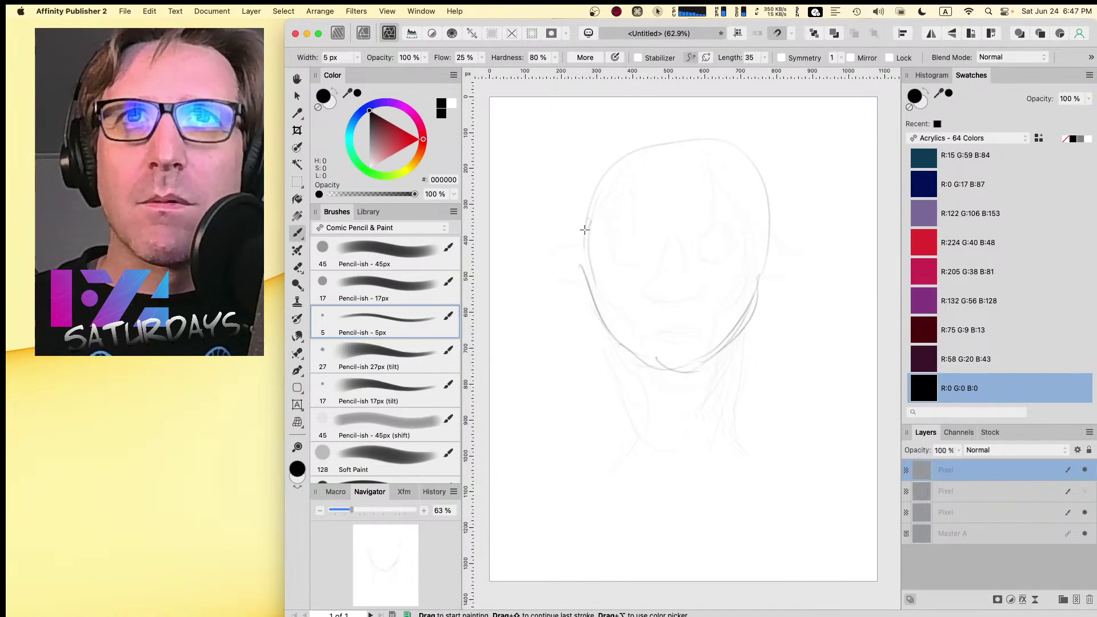
- Sketch a pointed ear extending outward from each side of the rounded head
mouse_move(584, 229)
left_mouse_down()
mouse_move(513, 266)
mouse_move(575, 279)
mouse_move(600, 274)
left_mouse_up()
left_click_drag(552, 284, 574, 279)
left_click_drag(772, 209, 830, 215)
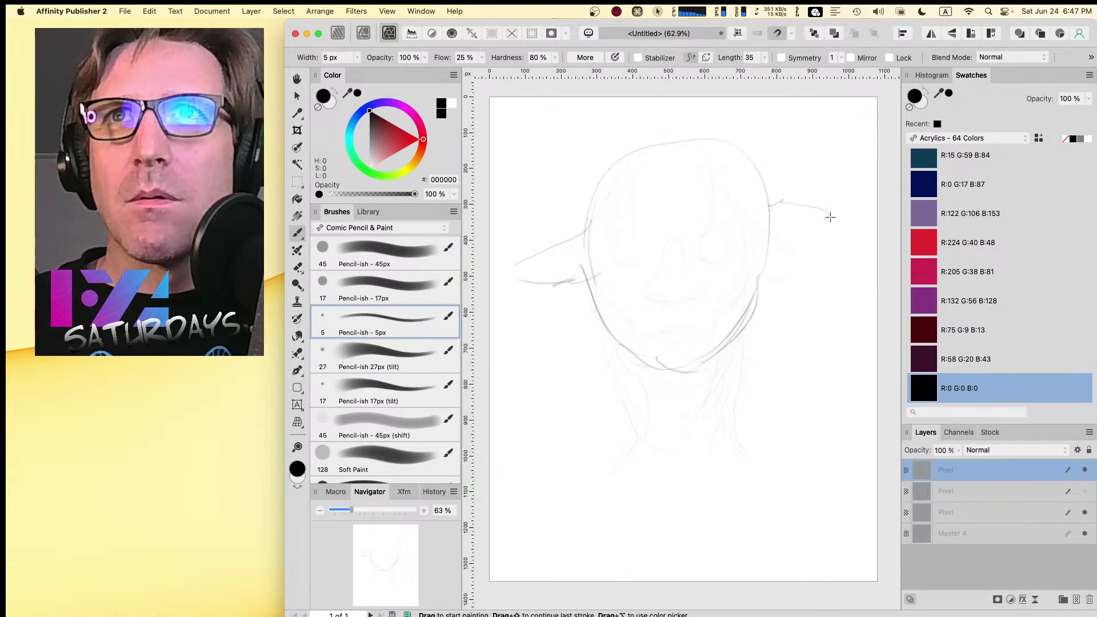
mouse_move(769, 186)
left_mouse_down()
mouse_move(832, 238)
mouse_move(770, 241)
mouse_move(815, 255)
left_mouse_up()
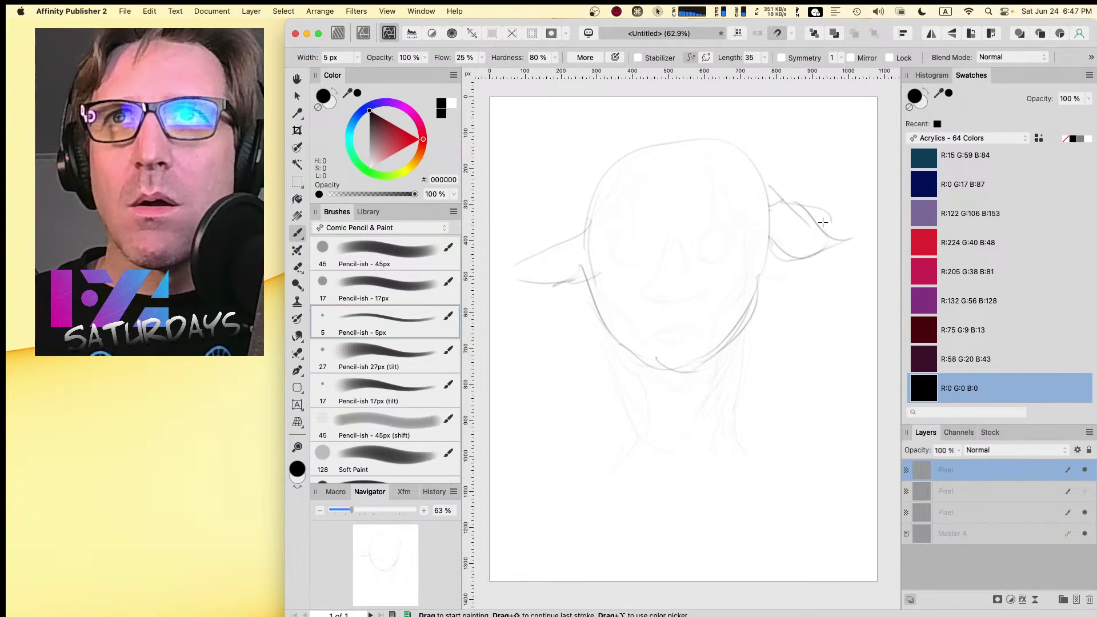
- Sketch the facial features: a centre line down the forehead, a wedge-shaped nose, two round eyes and small lips
mouse_move(677, 148)
left_mouse_down()
mouse_move(679, 256)
mouse_move(651, 275)
mouse_move(708, 281)
mouse_move(684, 217)
mouse_move(610, 231)
mouse_move(655, 234)
left_mouse_up()
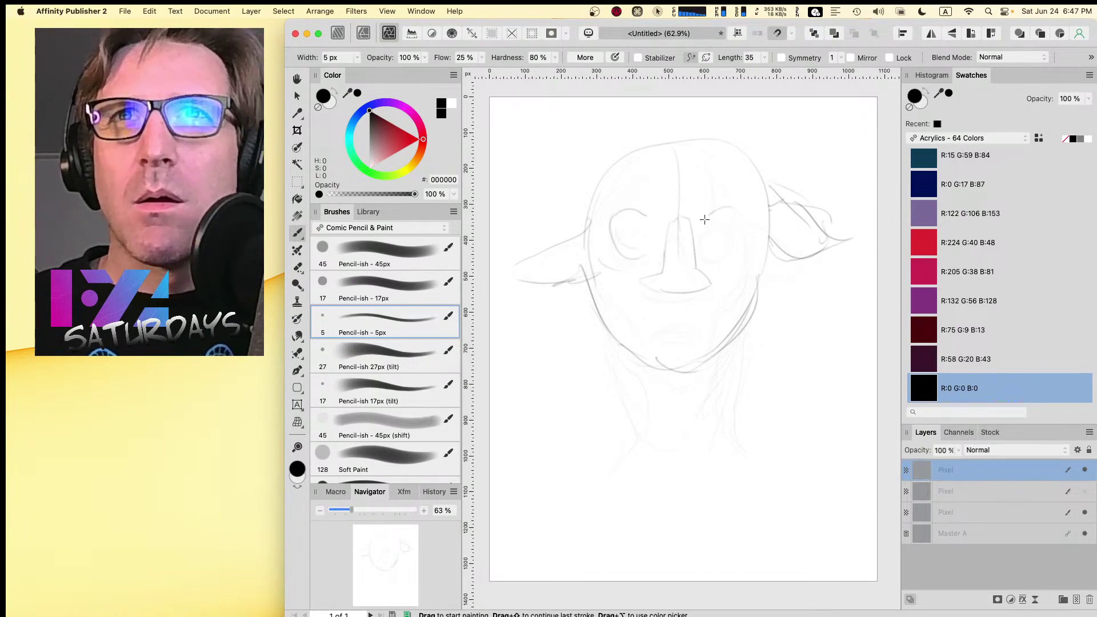
mouse_move(725, 206)
left_mouse_down()
mouse_move(706, 234)
mouse_move(737, 238)
left_mouse_up()
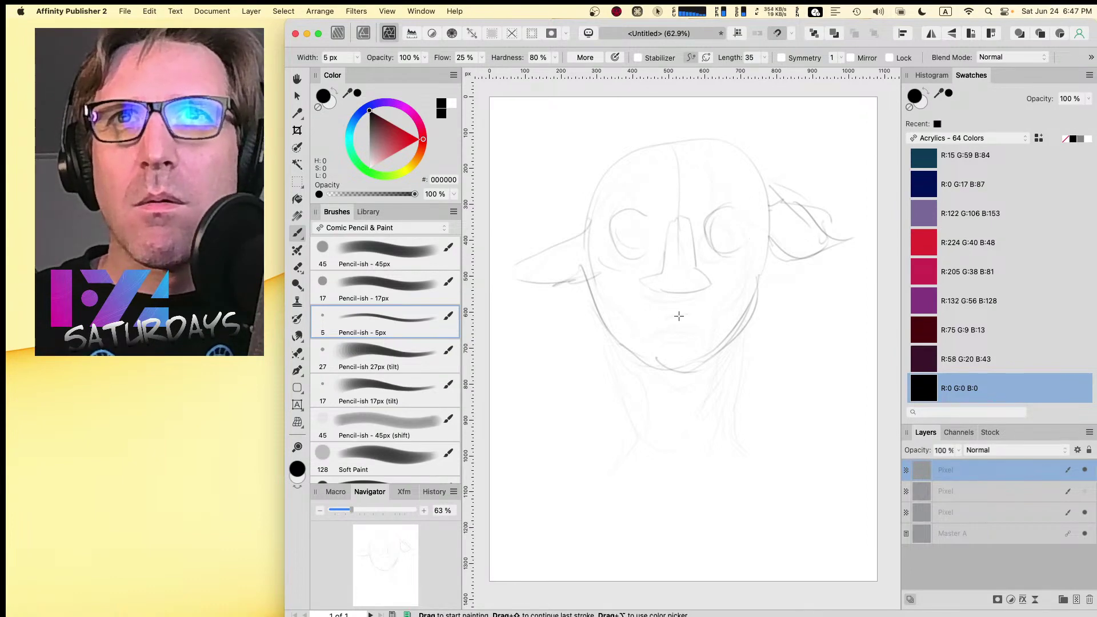
mouse_move(679, 315)
left_mouse_down()
mouse_move(688, 311)
mouse_move(649, 318)
mouse_move(695, 323)
mouse_move(663, 332)
mouse_move(703, 327)
left_mouse_up()
left_click_drag(652, 337, 682, 339)
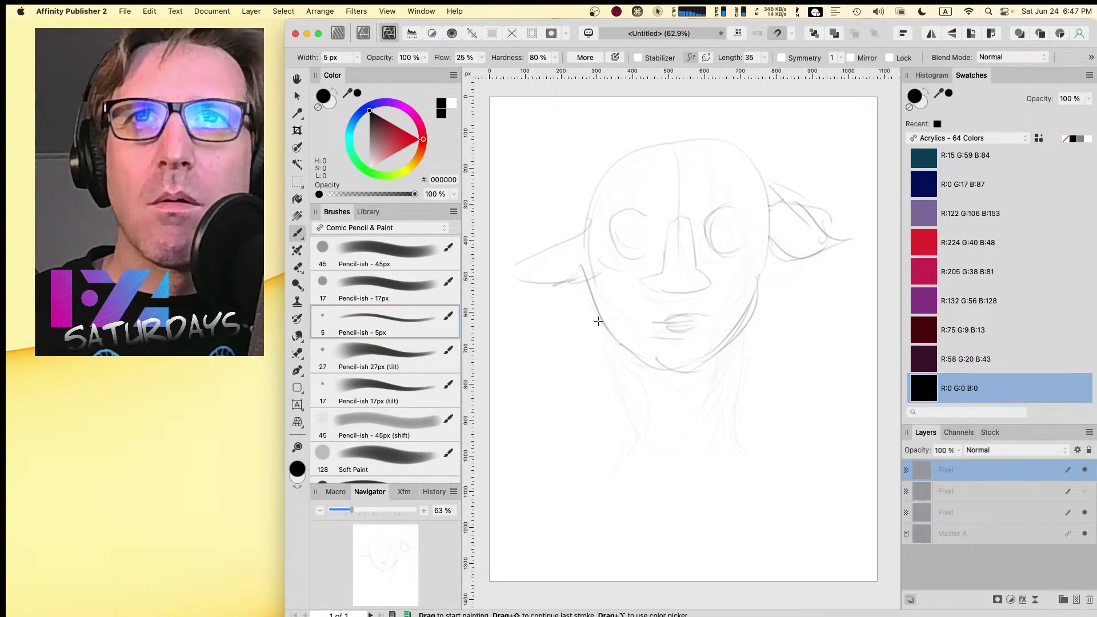
- Draw a lower jaw curve and throat line beneath the chin, plus neck sides that flare into the shoulders
mouse_move(598, 321)
left_mouse_down()
mouse_move(648, 398)
mouse_move(684, 407)
left_mouse_up()
mouse_move(755, 318)
left_mouse_down()
mouse_move(721, 383)
mouse_move(662, 419)
left_mouse_up()
left_click_drag(615, 328, 680, 455)
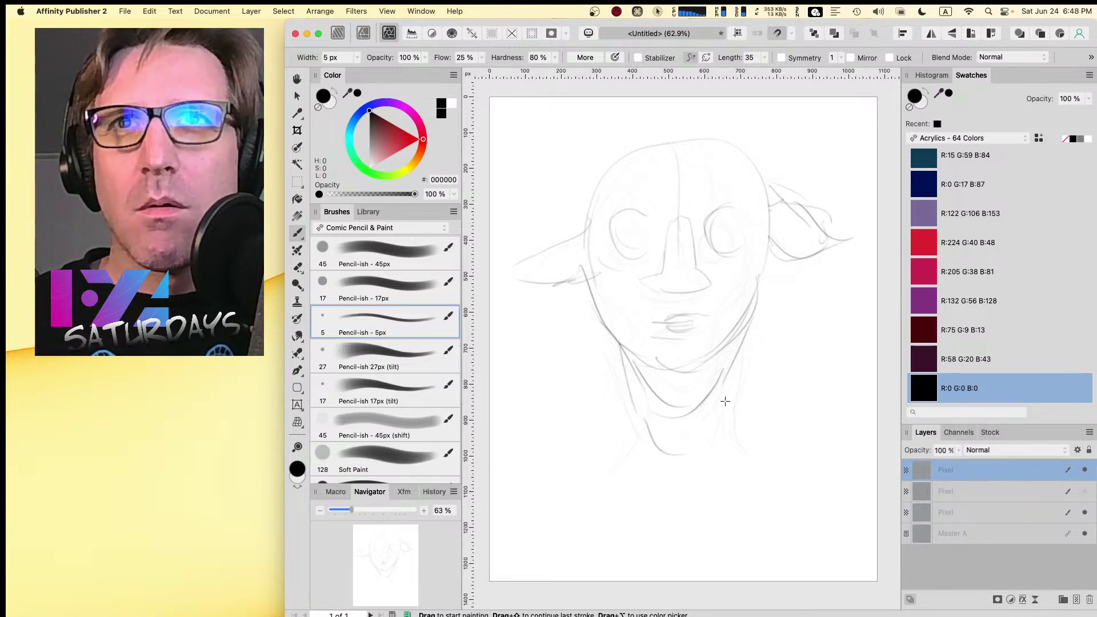
left_click_drag(738, 346, 689, 454)
mouse_move(614, 348)
left_mouse_down()
mouse_move(627, 406)
mouse_move(606, 473)
left_mouse_up()
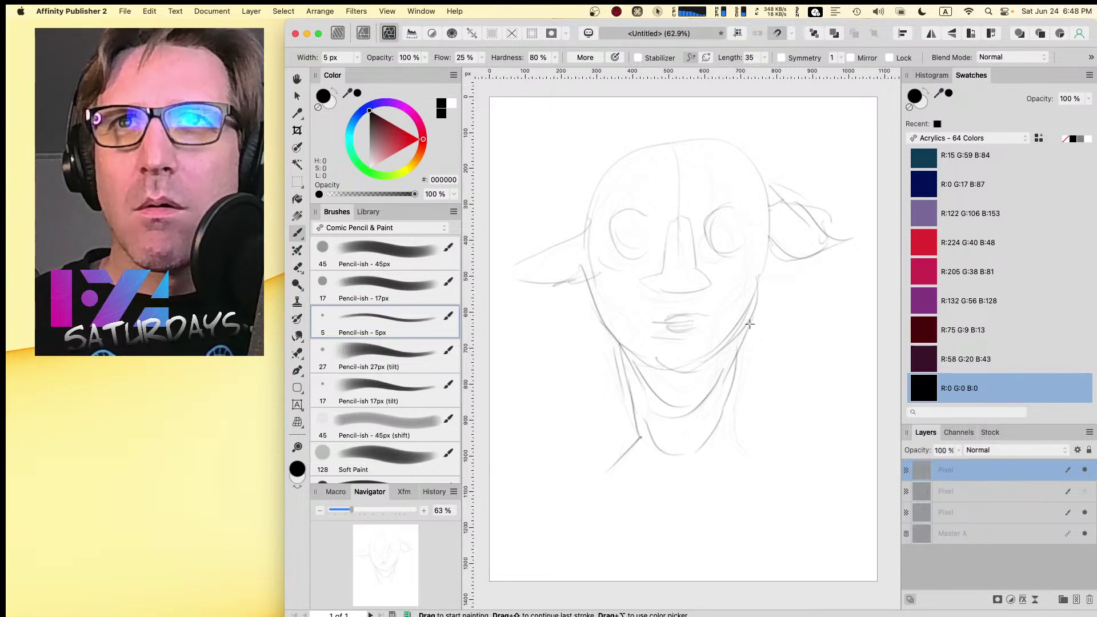
mouse_move(749, 324)
left_mouse_down()
mouse_move(732, 416)
mouse_move(756, 467)
left_mouse_up()
left_click_drag(638, 439, 592, 477)
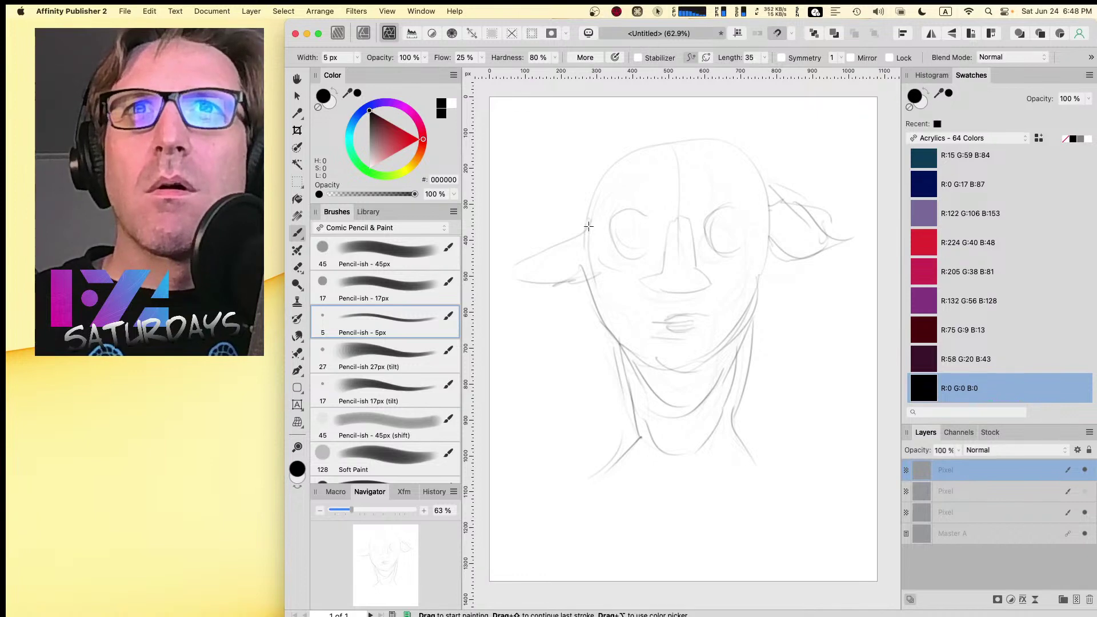
- Refine the ear at the face's left and redraw the head outline with a higher crown and a darker opposite side
mouse_move(580, 212)
left_mouse_down()
mouse_move(521, 253)
mouse_move(564, 270)
mouse_move(579, 262)
left_mouse_up()
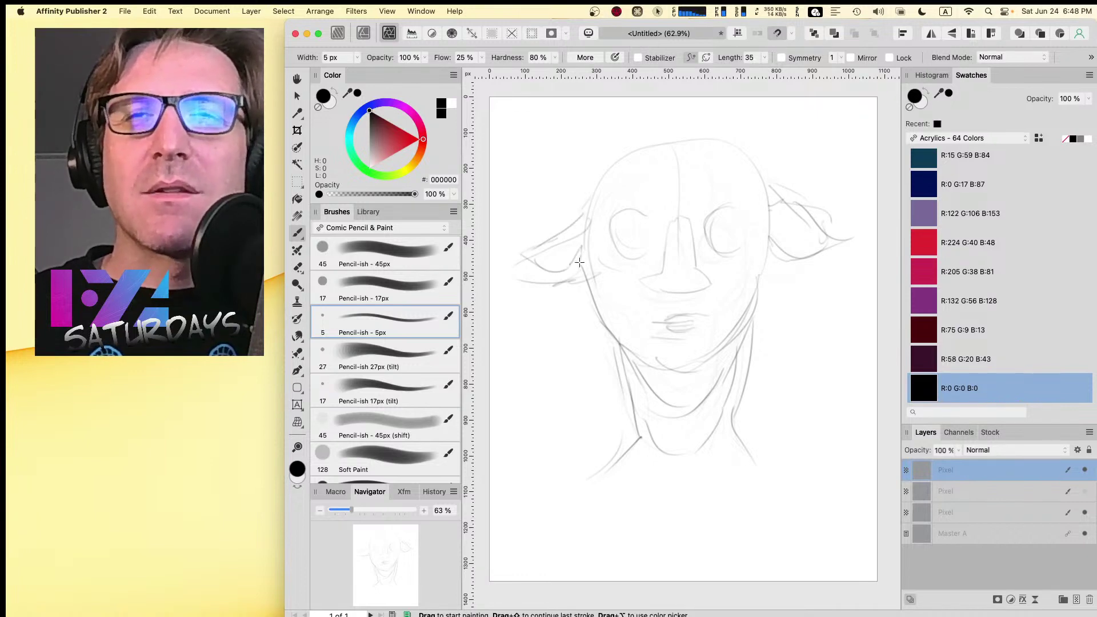
mouse_move(583, 217)
left_mouse_down()
mouse_move(596, 169)
mouse_move(717, 125)
left_mouse_up()
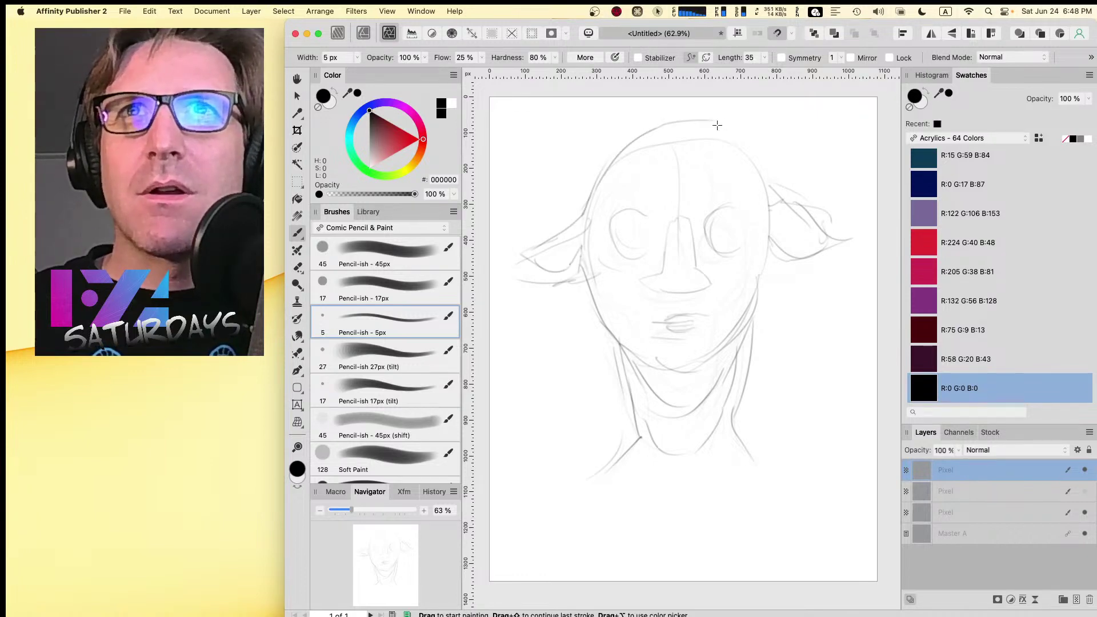
mouse_move(645, 152)
left_mouse_down()
mouse_move(597, 192)
mouse_move(643, 147)
mouse_move(728, 143)
left_mouse_up()
left_click_drag(717, 128, 759, 194)
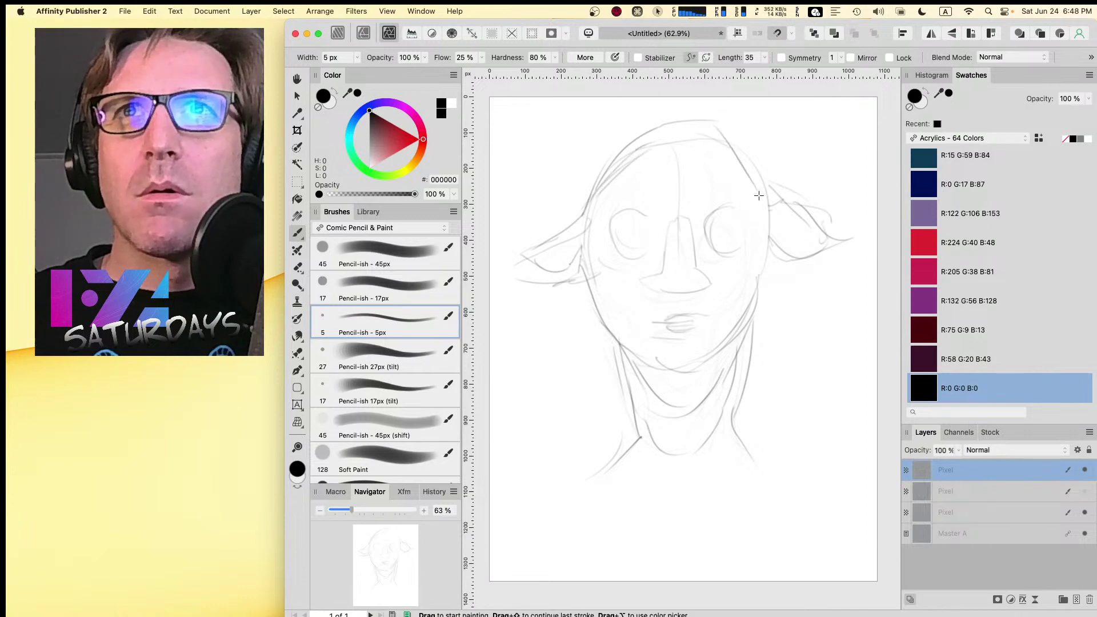
mouse_move(729, 145)
left_mouse_down()
mouse_move(763, 235)
mouse_move(758, 210)
mouse_move(760, 282)
mouse_move(702, 376)
left_mouse_up()
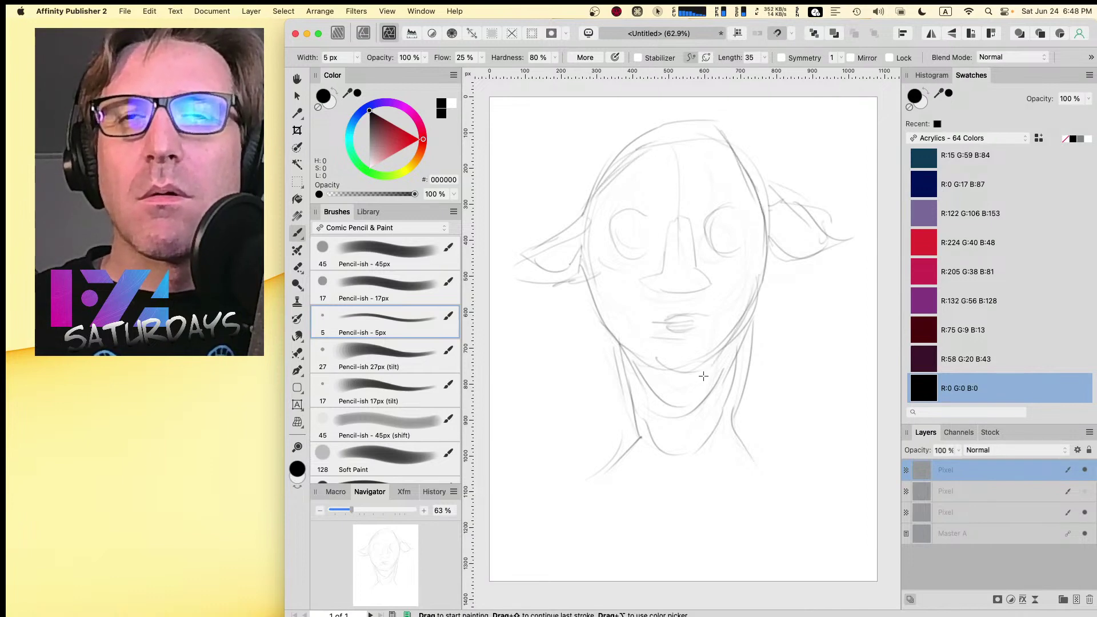
- Sketch the cheek contours beside the mouth, a forehead line above each eye, and another loose arc around the crown
mouse_move(601, 240)
left_mouse_down()
mouse_move(597, 288)
mouse_move(647, 342)
mouse_move(642, 355)
left_mouse_up()
left_click_drag(762, 235, 737, 299)
left_click_drag(757, 259, 715, 342)
left_click_drag(724, 295, 709, 357)
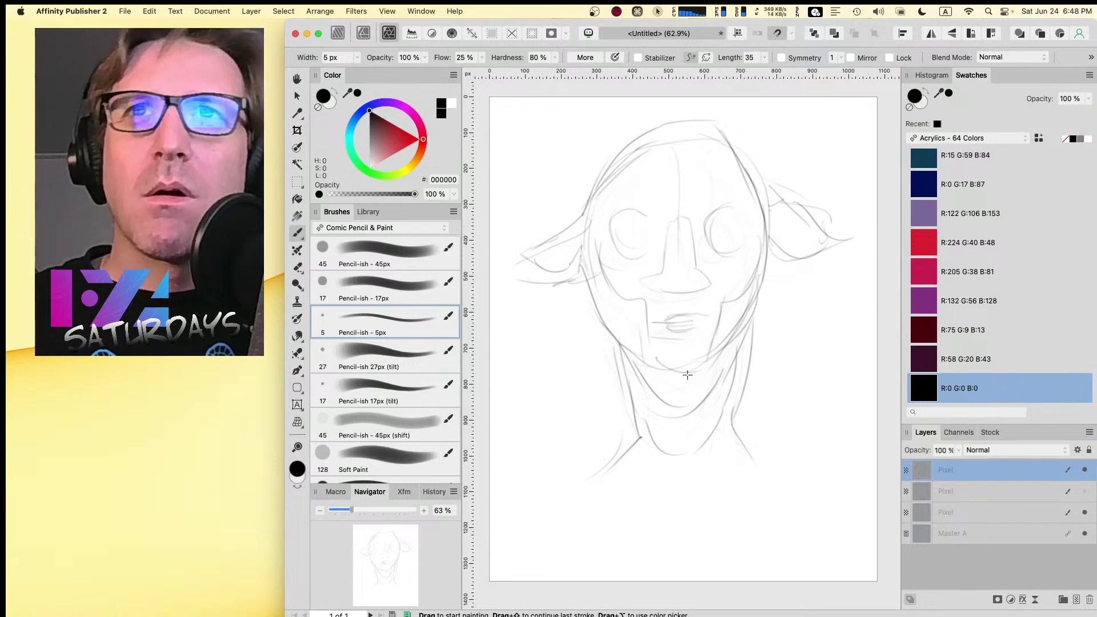
left_click_drag(711, 146, 715, 206)
left_click_drag(639, 147, 647, 214)
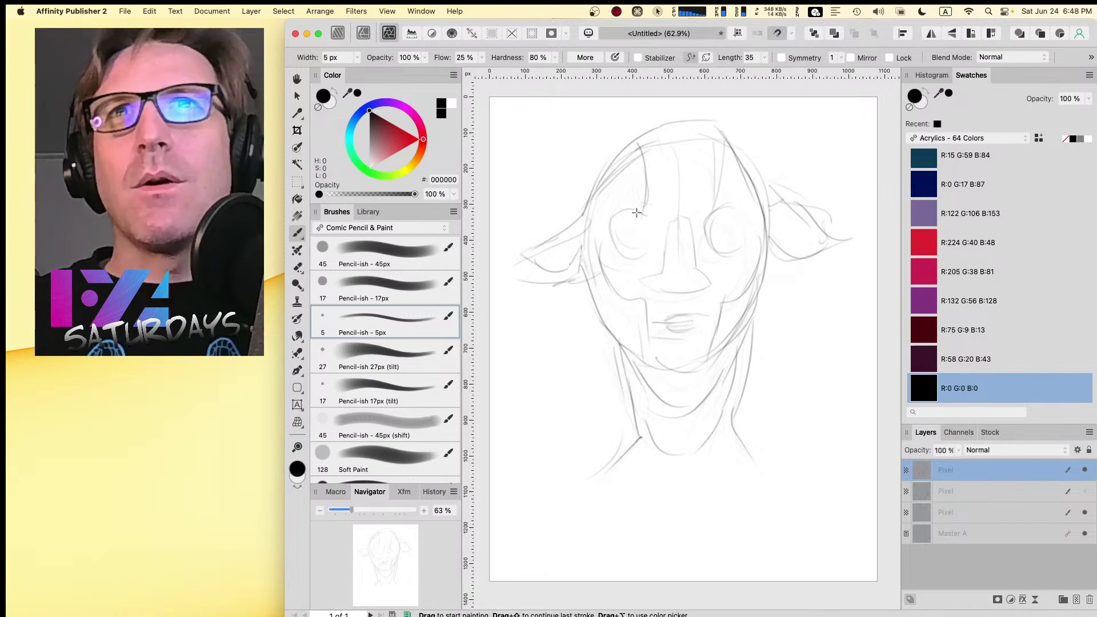
mouse_move(620, 153)
left_mouse_down()
mouse_move(686, 121)
mouse_move(728, 140)
mouse_move(763, 200)
left_mouse_up()
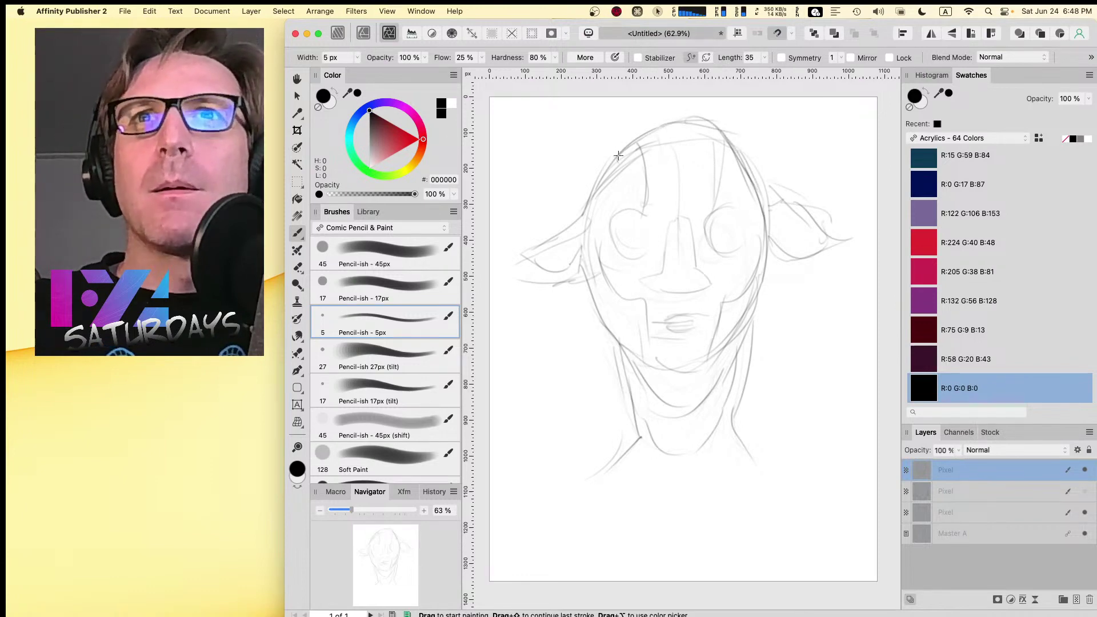
- Delete the two older sketch layers beneath the current head drawing
left_click(974, 513, "shift")
key("BackSpace")
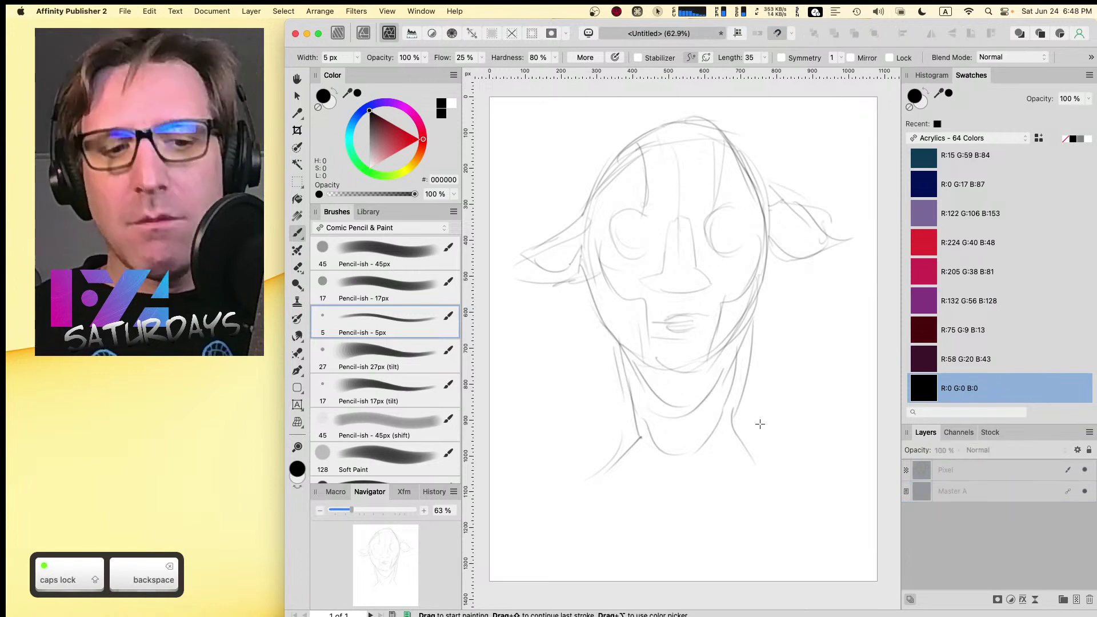
- Select the remaining sketch layer, scale the drawing down, and move it lower on the page
key("v")
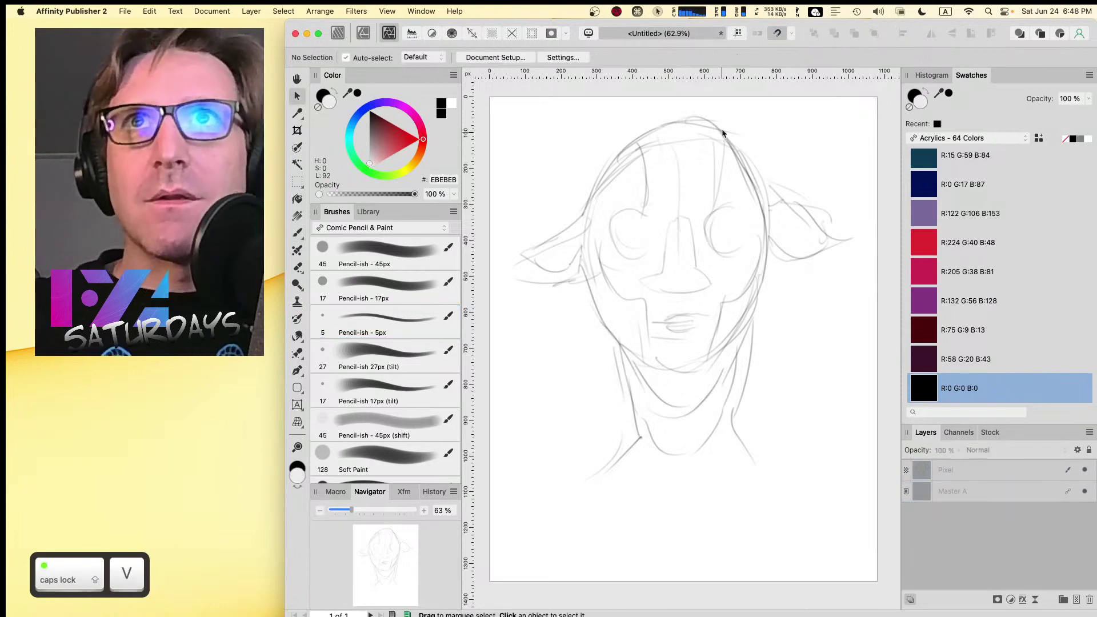
left_click(940, 468)
mouse_move(854, 113)
left_mouse_down()
mouse_move(796, 164)
mouse_move(780, 195)
left_mouse_up()
left_click_drag(715, 247, 746, 311)
- Switch the swatches to the YRB 125 palette and turn off its list display
left_click(939, 138)
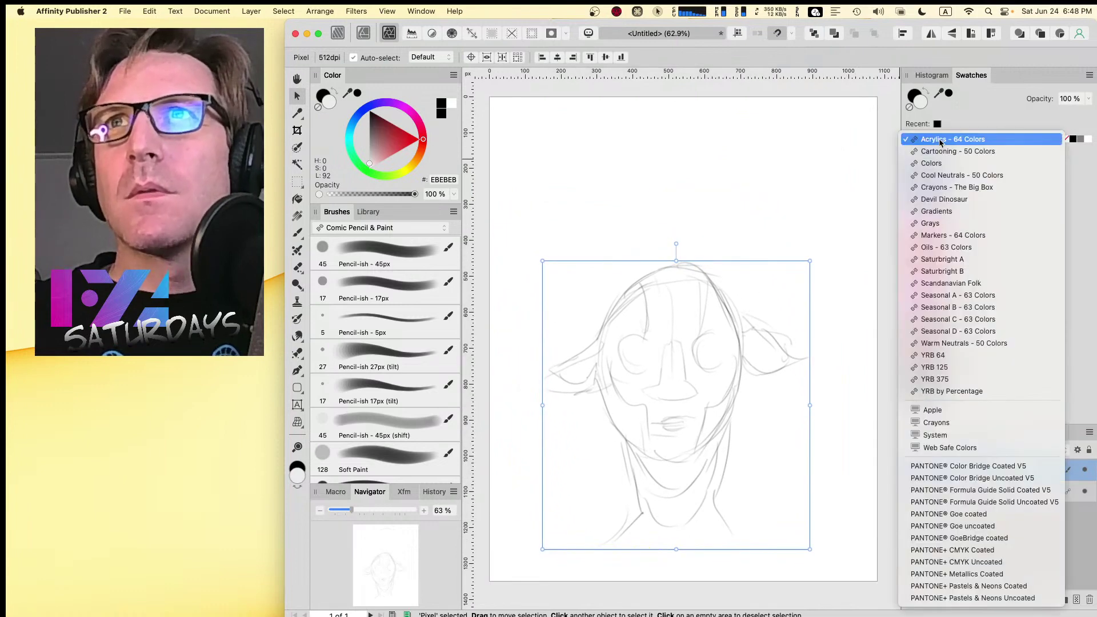
left_click(976, 368)
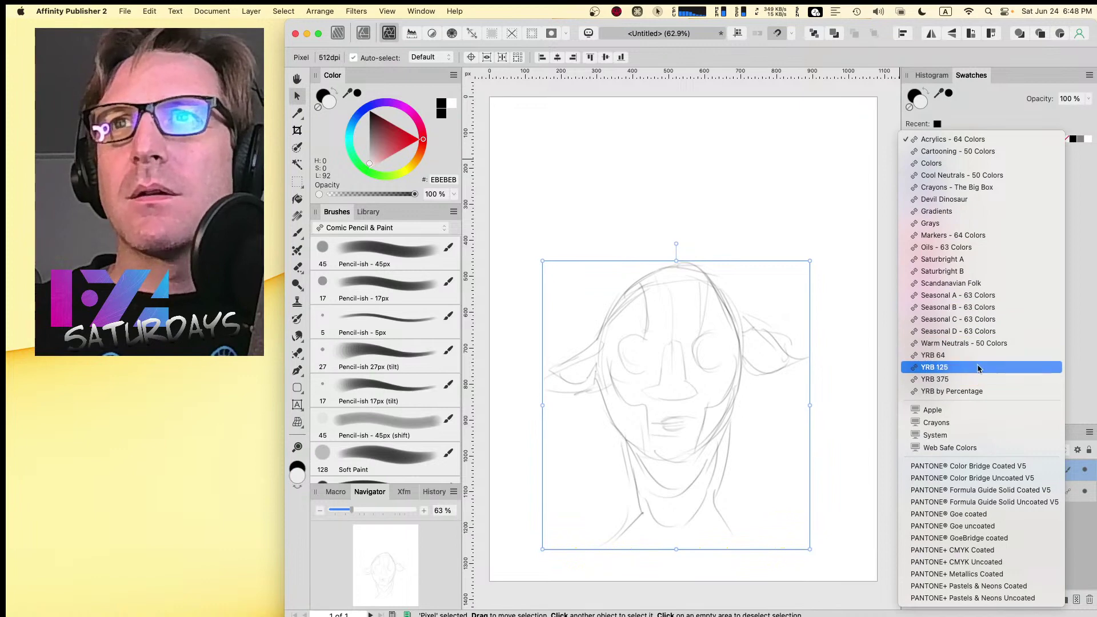
left_click(1089, 75)
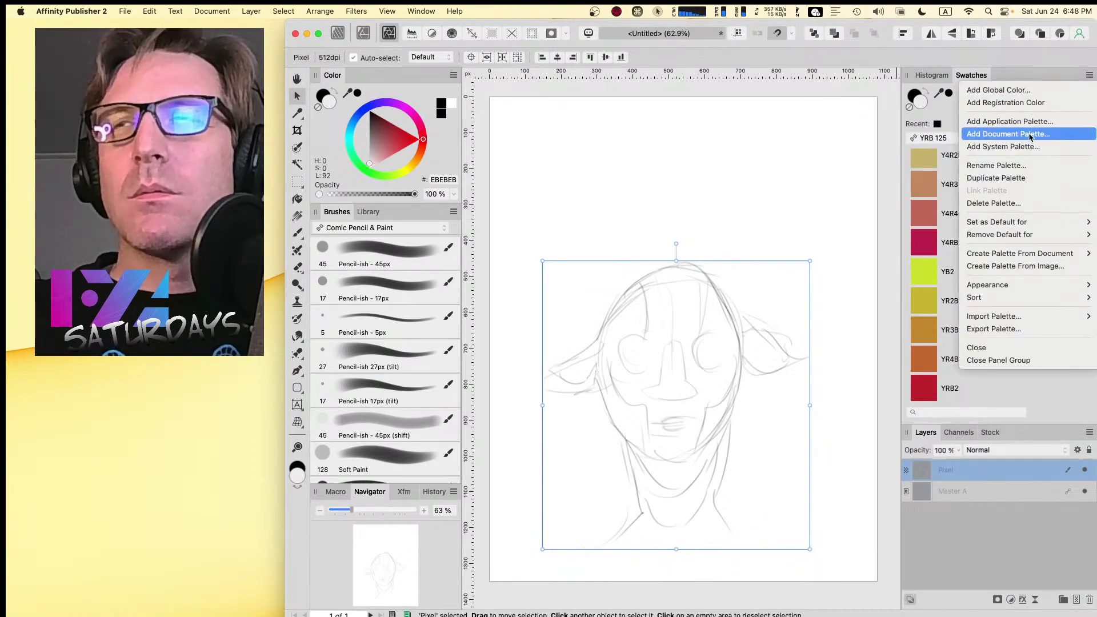
mouse_move(1033, 286)
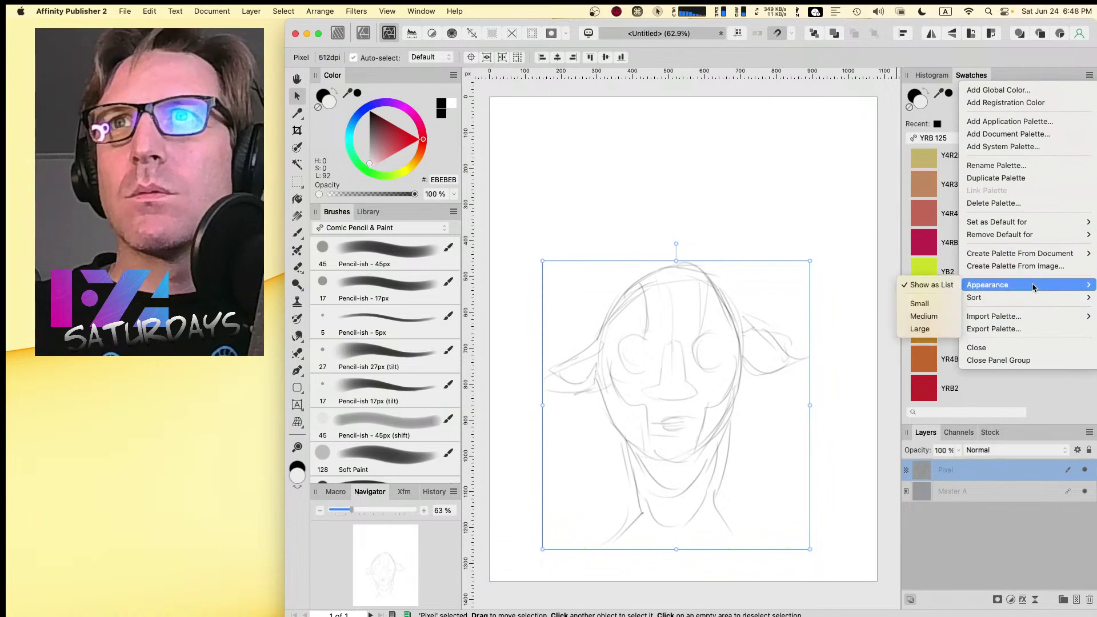
left_click(954, 285)
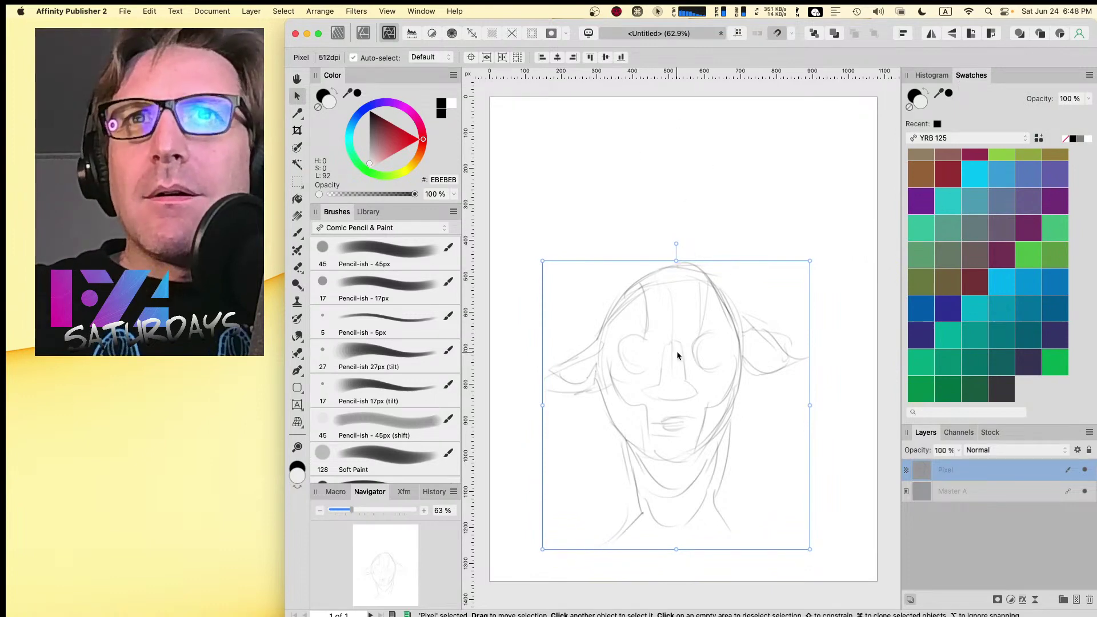
- Move the head sketch higher on the page, enlarge it, and fade its layer to 25% opacity
left_click_drag(677, 351, 663, 245)
left_click_drag(797, 442, 845, 494)
left_click(959, 451)
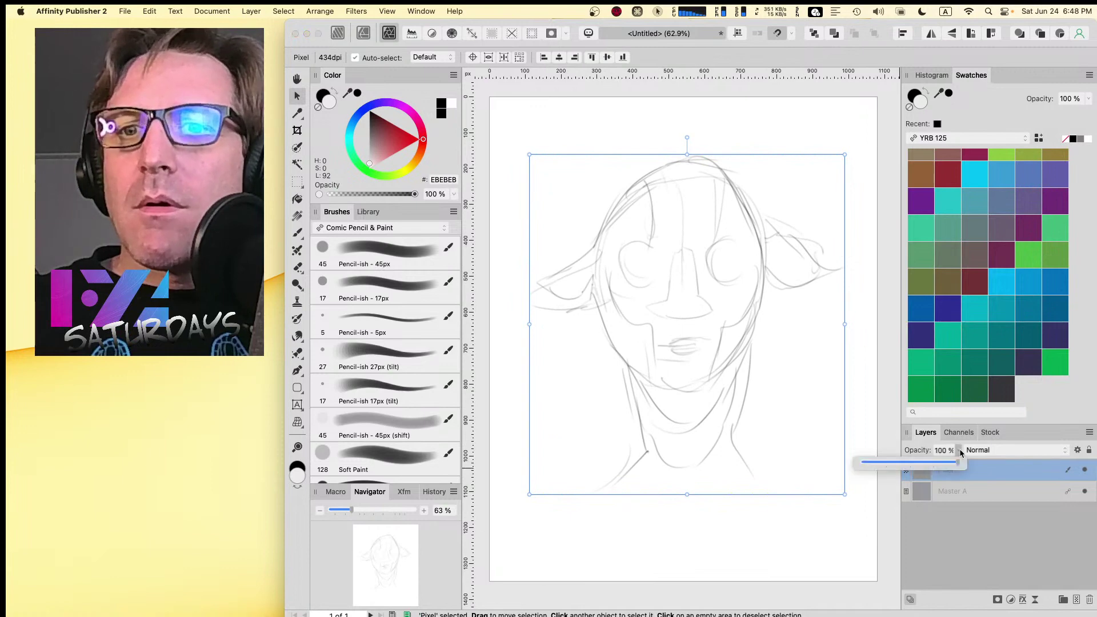
left_click_drag(957, 463, 888, 469)
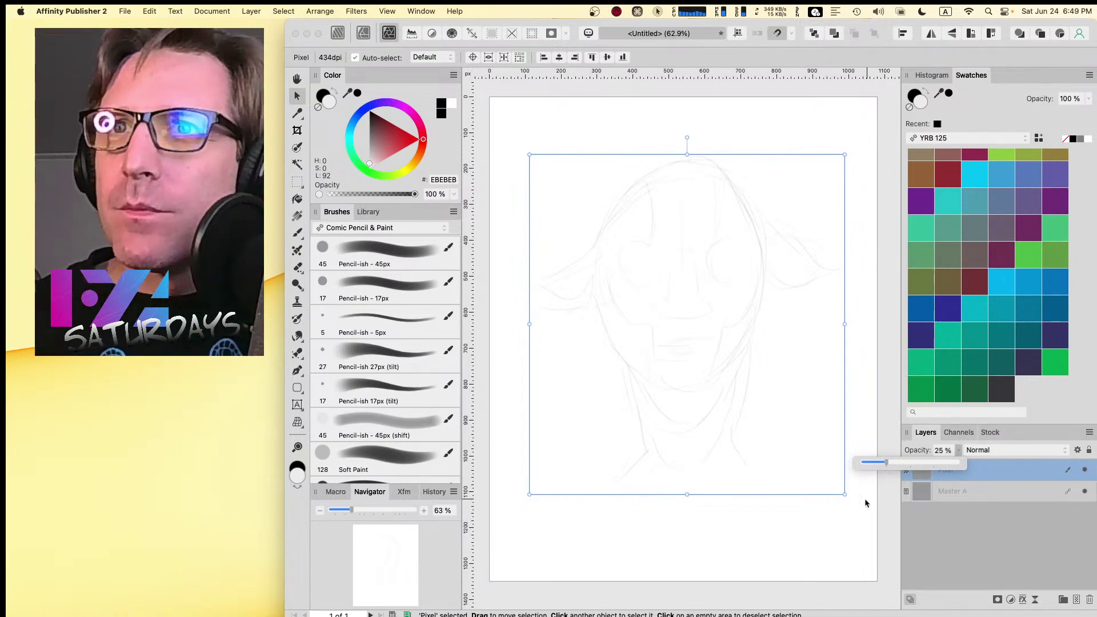
left_click(945, 519)
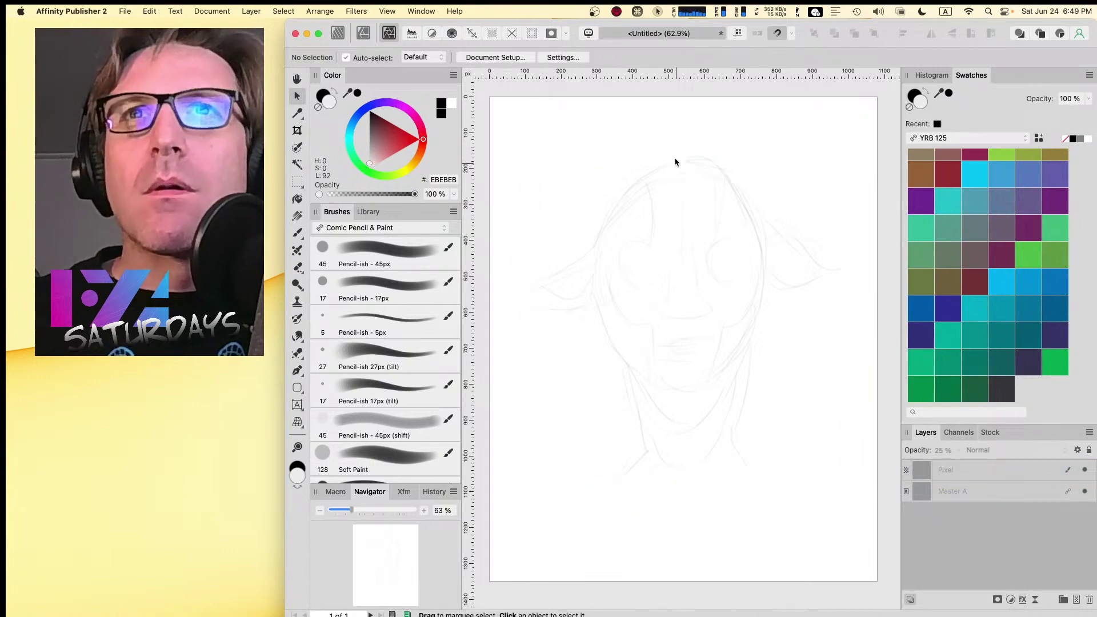
- Choose the Pencil-ish - 17px brush and reduce its width to 12.3 px
left_click(372, 290)
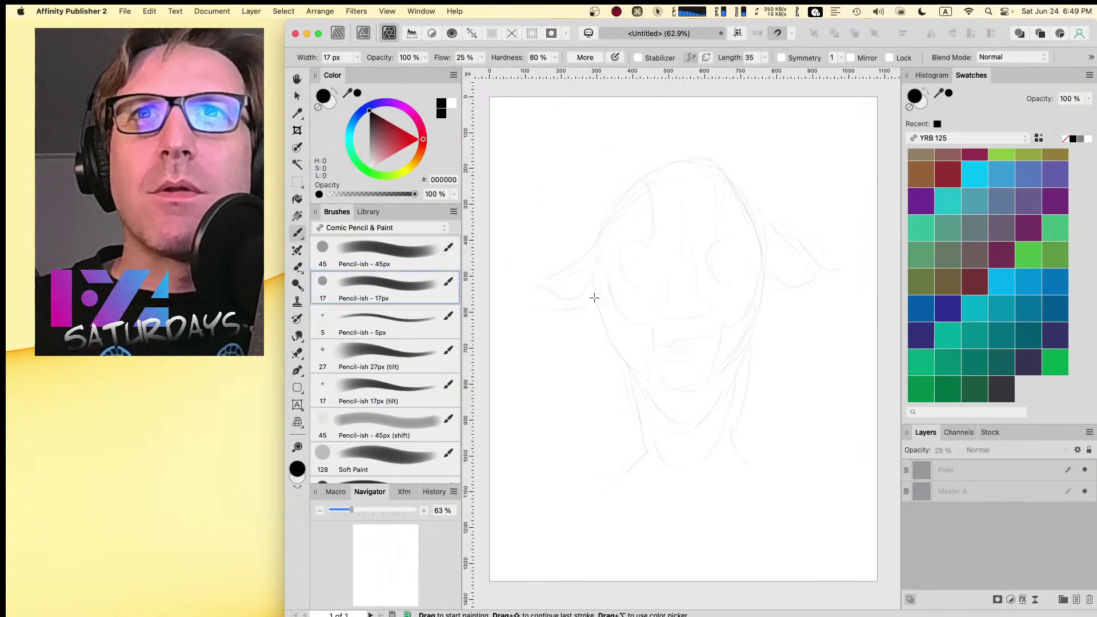
key("bracketleft")
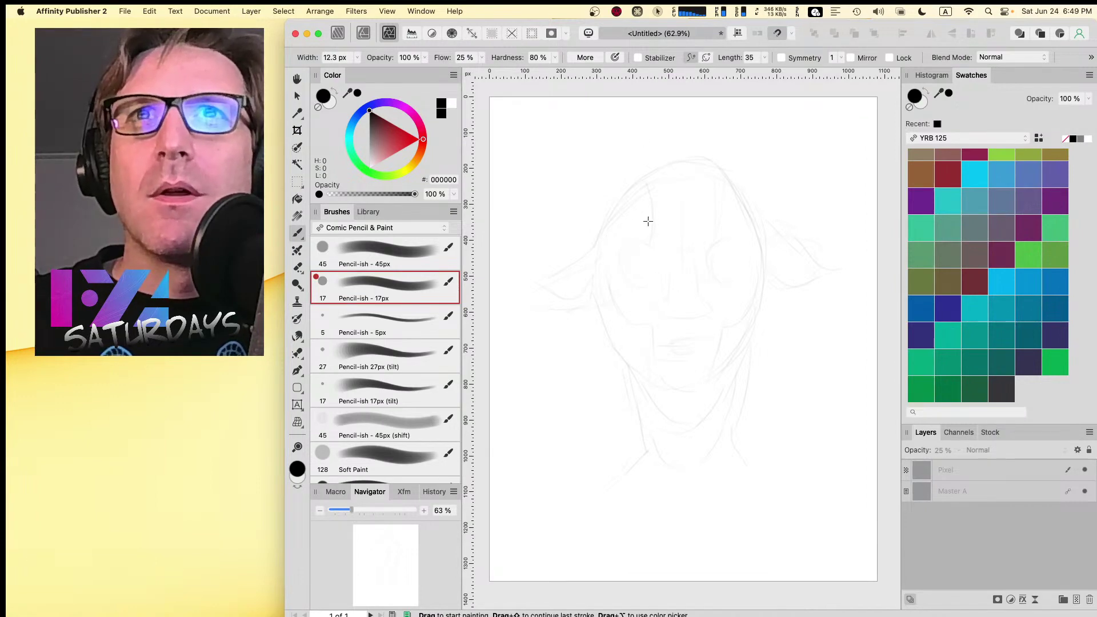
- Trace the left side of the head, its pointed ear, both cheek folds, and the jawline over the faded sketch
mouse_move(638, 172)
left_mouse_down()
mouse_move(549, 290)
mouse_move(612, 290)
mouse_move(671, 397)
left_mouse_up()
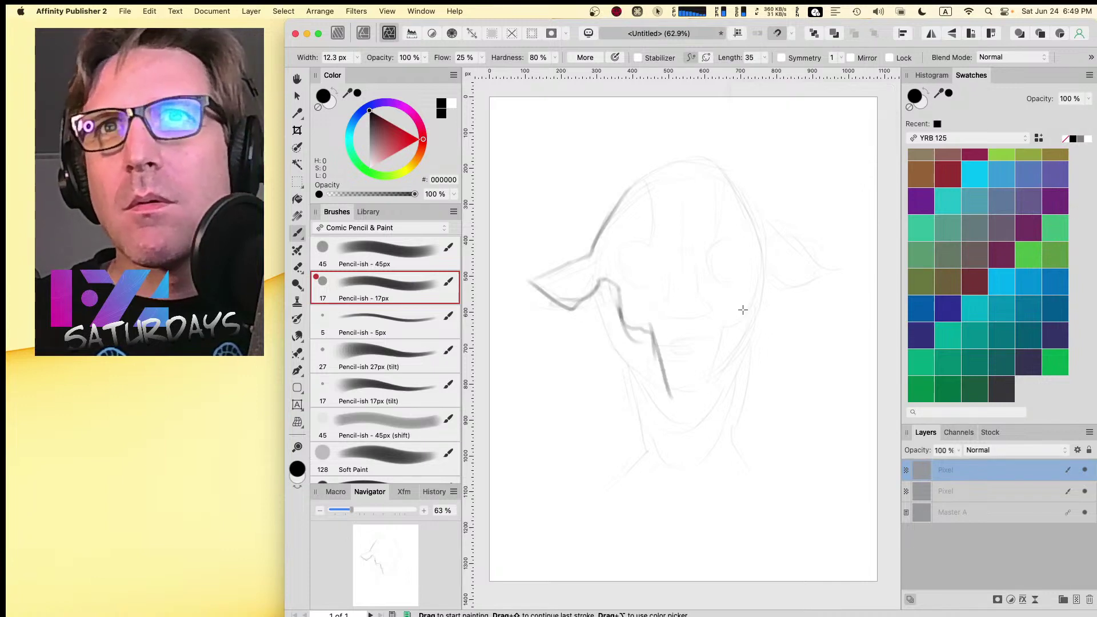
left_click_drag(756, 277, 691, 399)
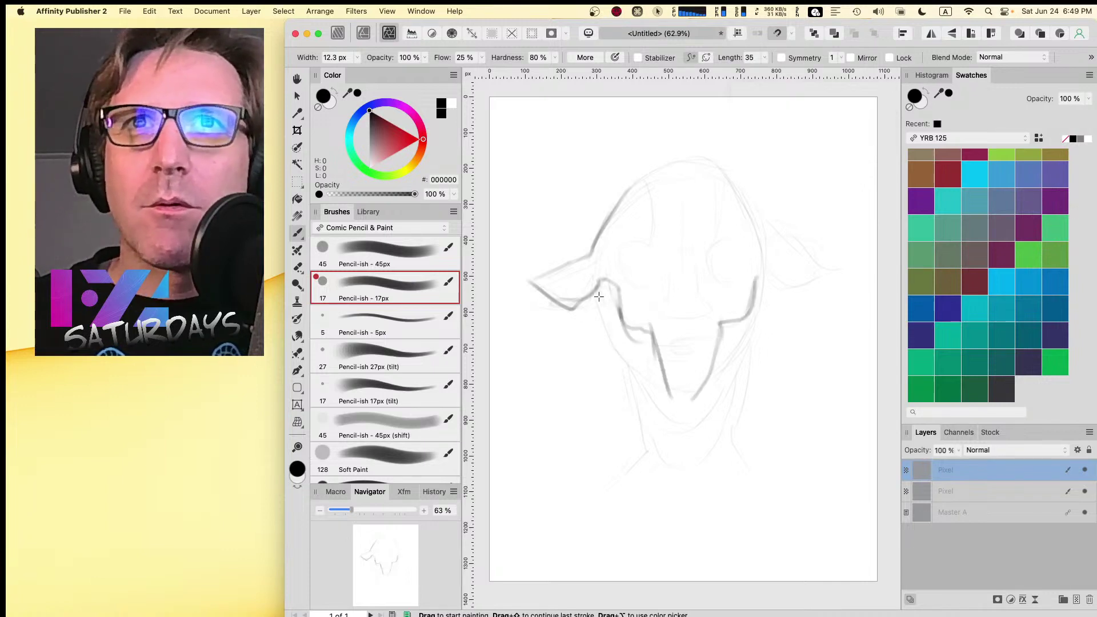
mouse_move(597, 282)
left_mouse_down()
mouse_move(643, 381)
mouse_move(668, 397)
mouse_move(714, 394)
left_mouse_up()
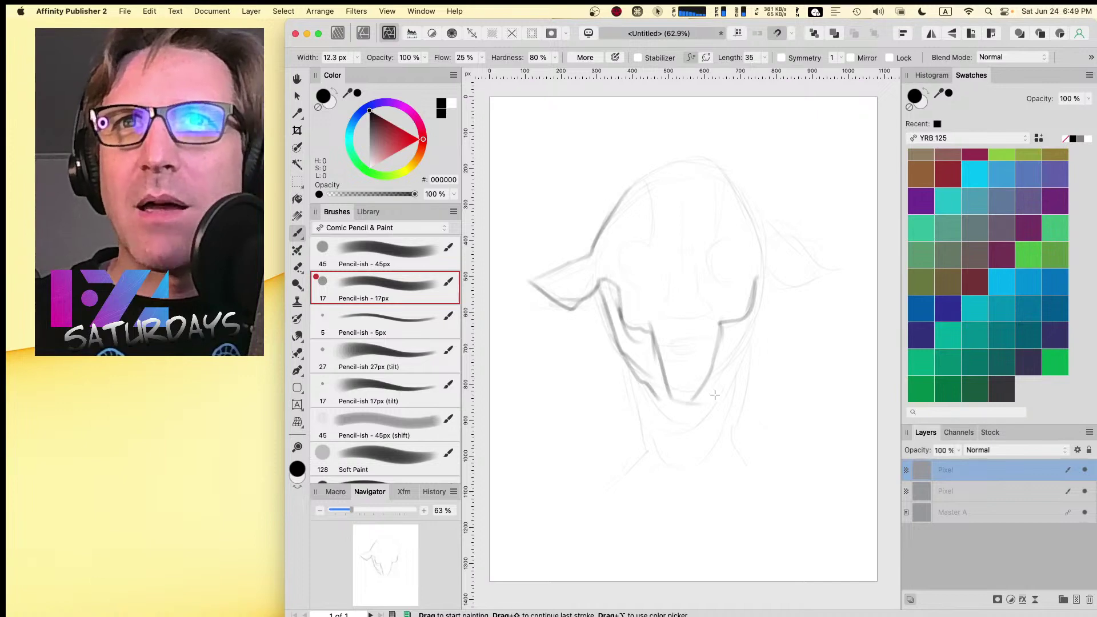
mouse_move(619, 354)
left_mouse_down()
mouse_move(682, 395)
mouse_move(752, 330)
mouse_move(769, 256)
left_mouse_up()
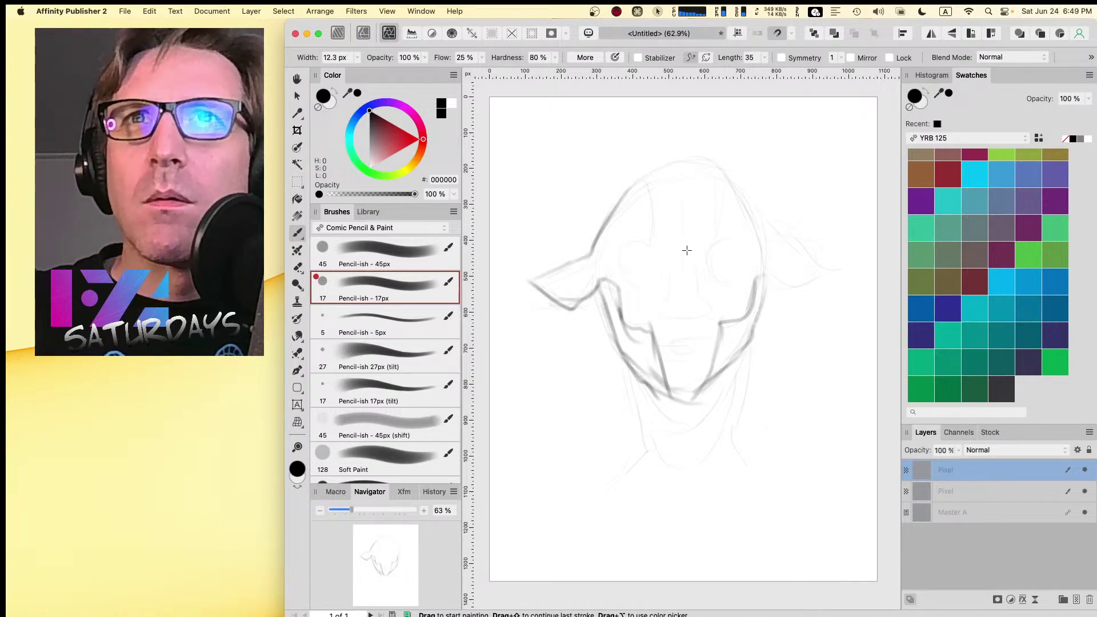
- Draw the nose, two large round eyes with slit pupils, the nostrils, and a small mouth over the faded guide
mouse_move(687, 250)
left_mouse_down()
mouse_move(665, 282)
mouse_move(680, 310)
mouse_move(713, 301)
mouse_move(672, 311)
mouse_move(717, 300)
mouse_move(697, 280)
left_mouse_up()
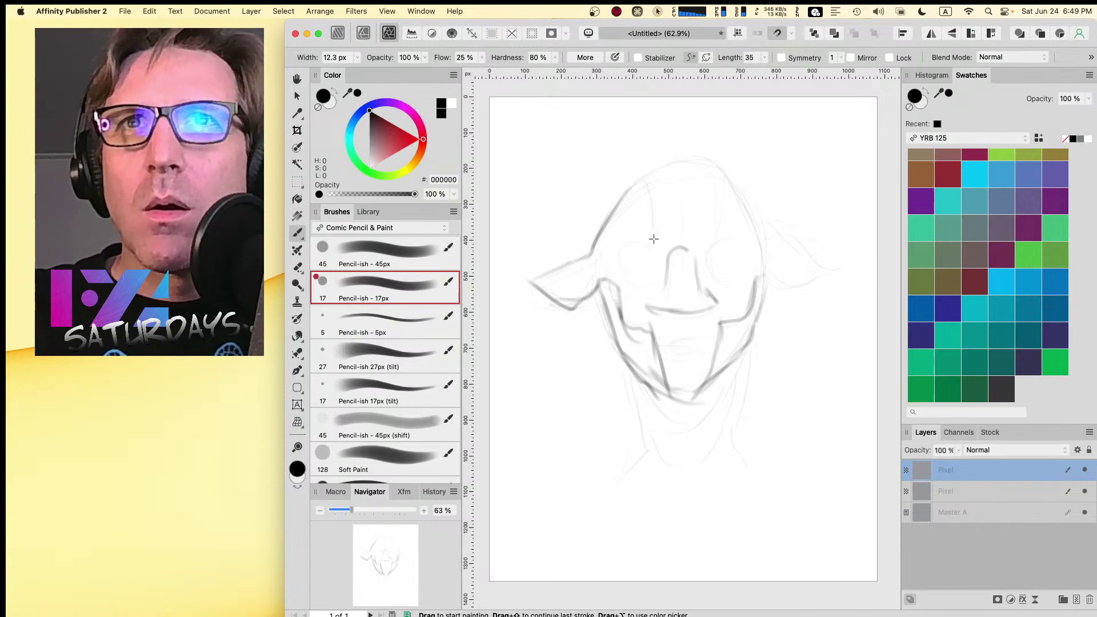
mouse_move(651, 238)
left_mouse_down()
mouse_move(619, 252)
mouse_move(631, 279)
mouse_move(660, 264)
left_mouse_up()
mouse_move(645, 176)
left_mouse_down()
mouse_move(761, 230)
mouse_move(709, 260)
mouse_move(721, 289)
left_mouse_up()
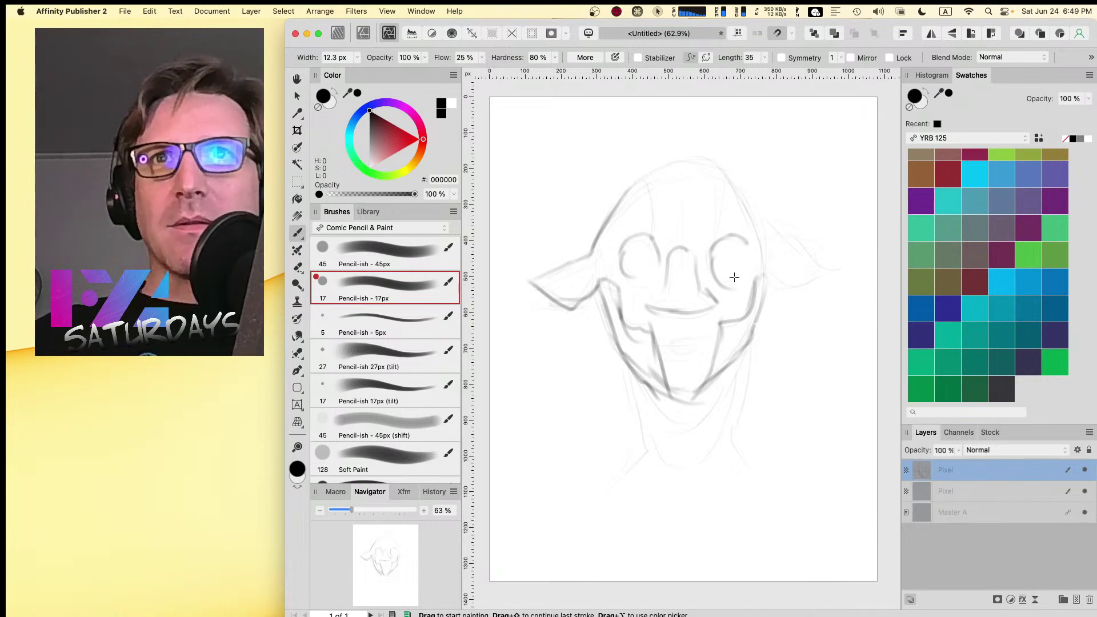
mouse_move(726, 260)
left_mouse_down()
mouse_move(745, 273)
mouse_move(749, 257)
left_mouse_up()
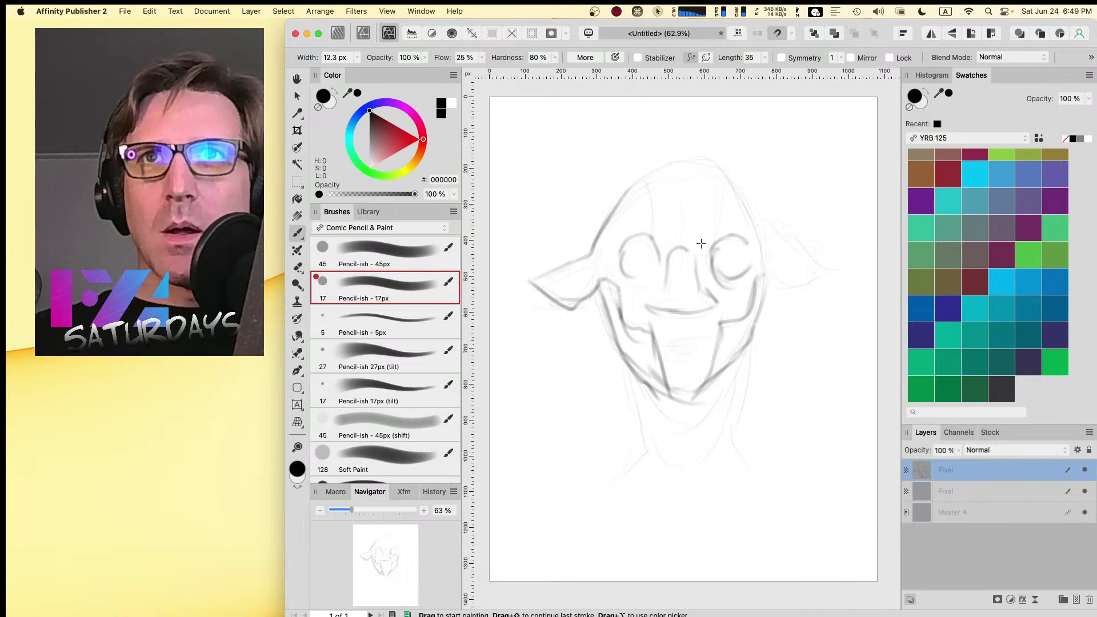
mouse_move(623, 254)
left_mouse_down()
mouse_move(627, 277)
mouse_move(652, 260)
mouse_move(642, 248)
left_mouse_up()
left_click_drag(733, 253, 730, 263)
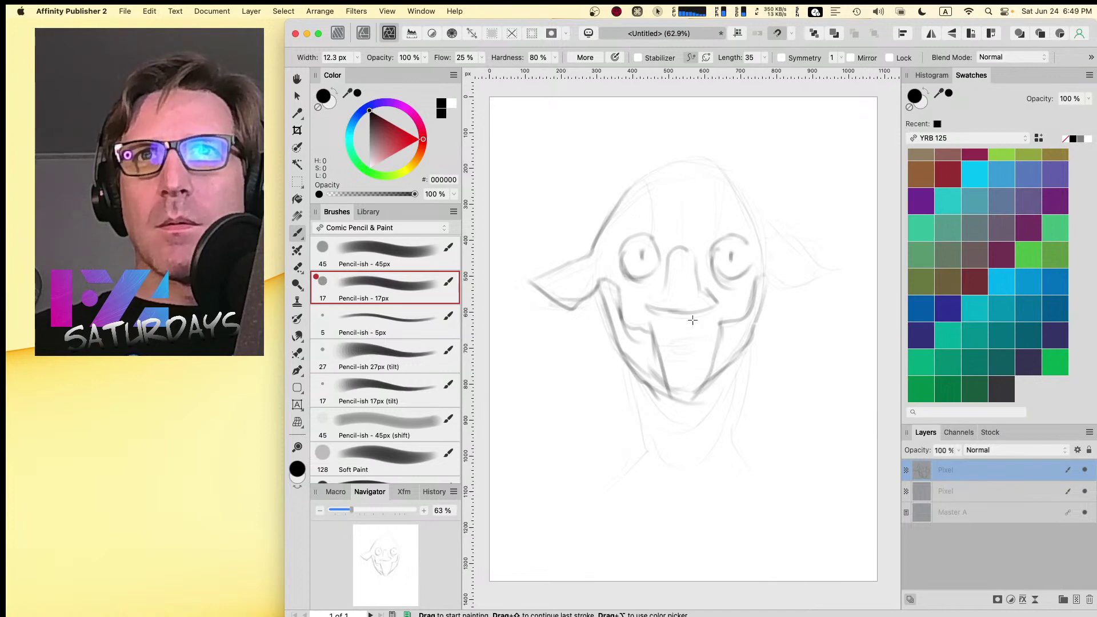
left_click_drag(691, 302, 708, 301)
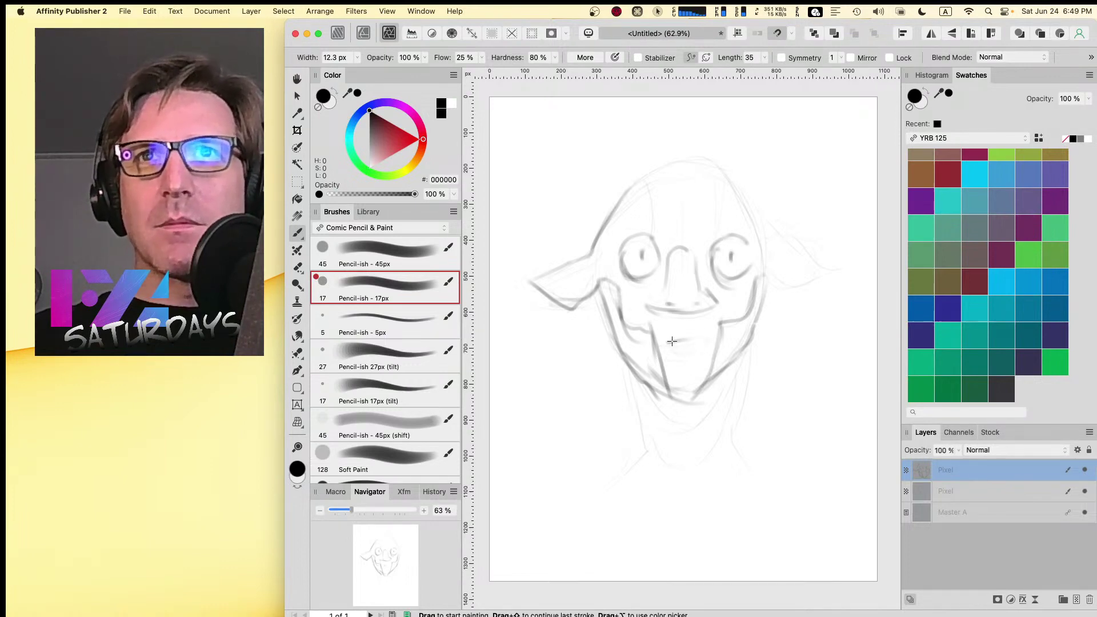
left_click_drag(668, 343, 706, 344)
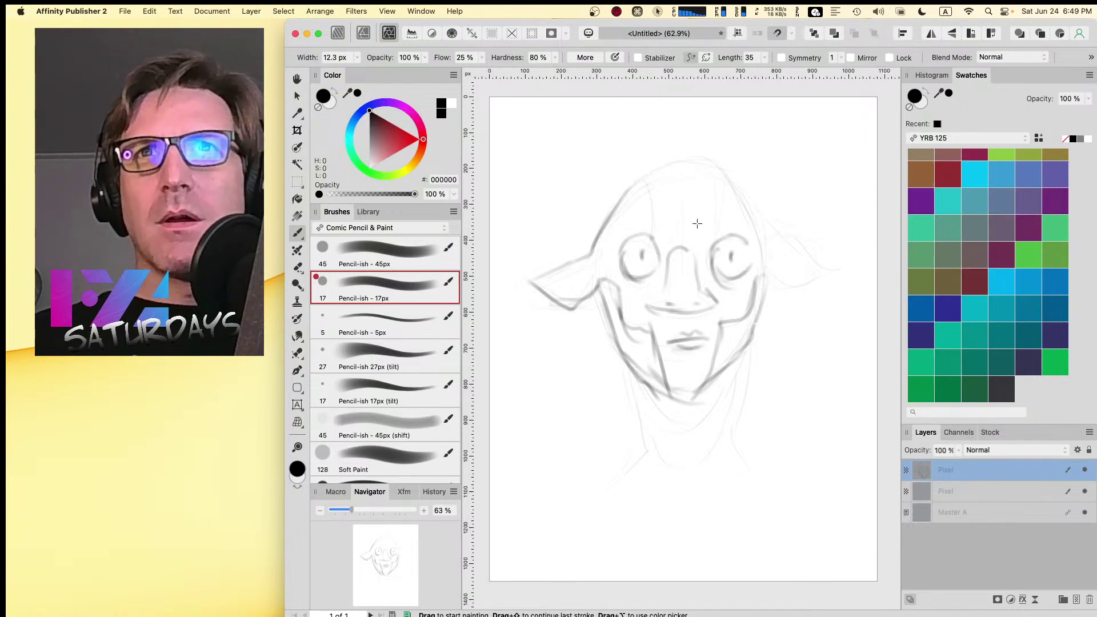
- Draw the right pointed ear and the right jaw edge, and add curved folds beneath the chin
mouse_move(759, 230)
left_mouse_down()
mouse_move(833, 267)
mouse_move(794, 285)
mouse_move(764, 264)
mouse_move(765, 327)
mouse_move(673, 418)
left_mouse_up()
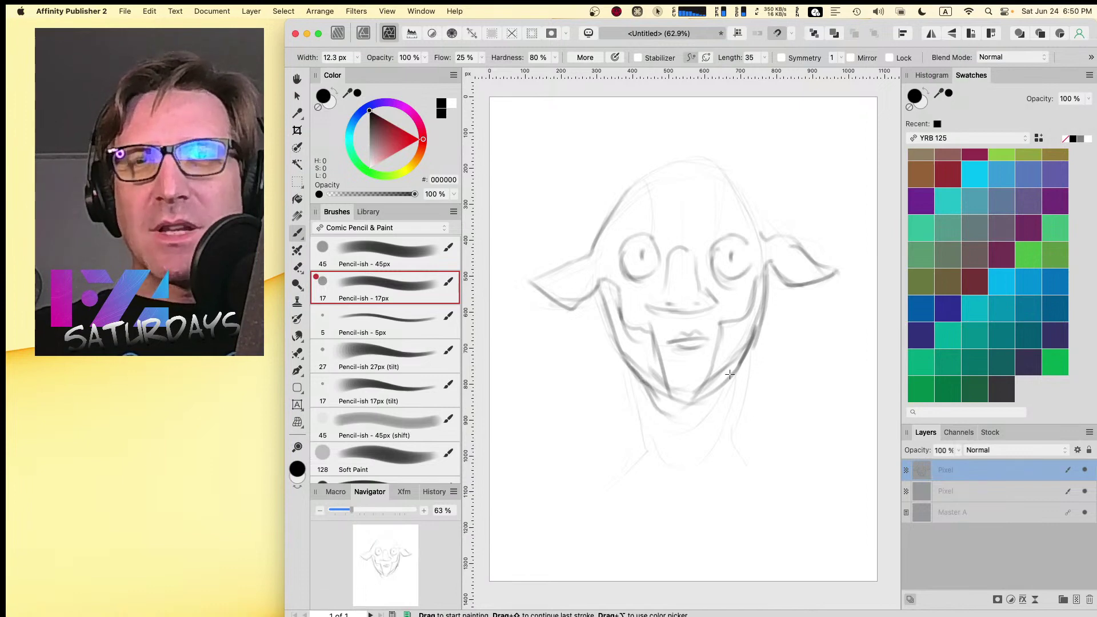
mouse_move(730, 375)
left_mouse_down()
mouse_move(672, 425)
mouse_move(719, 428)
mouse_move(709, 442)
left_mouse_up()
left_click_drag(750, 346, 727, 431)
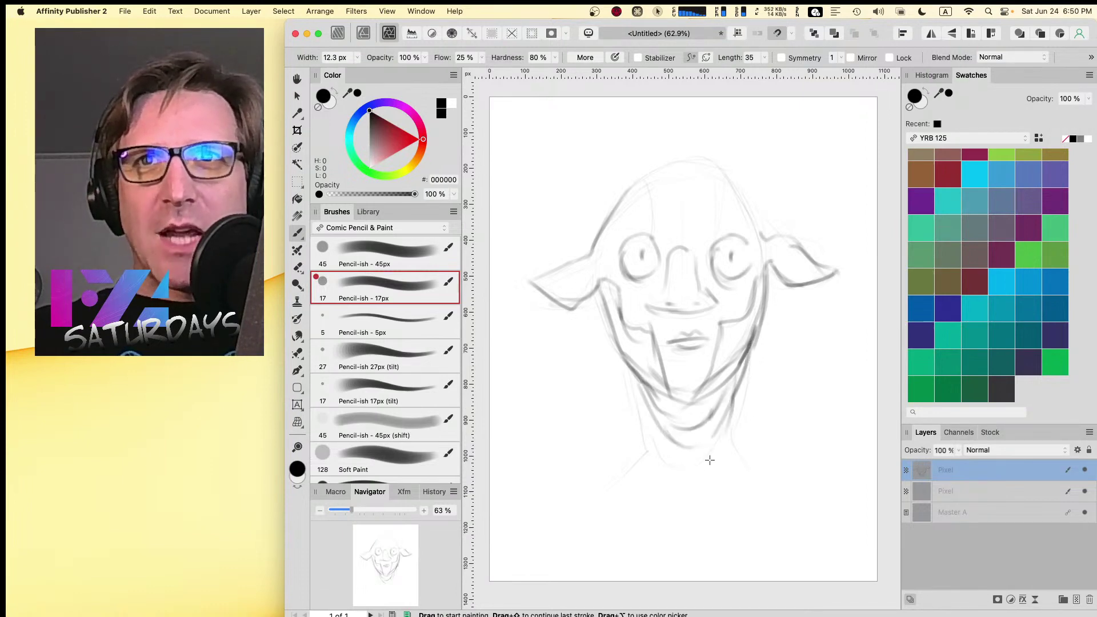
- Draw both sides of the neck flaring into the shoulders and close the bust with a curved lower edge
left_click_drag(632, 371, 653, 470)
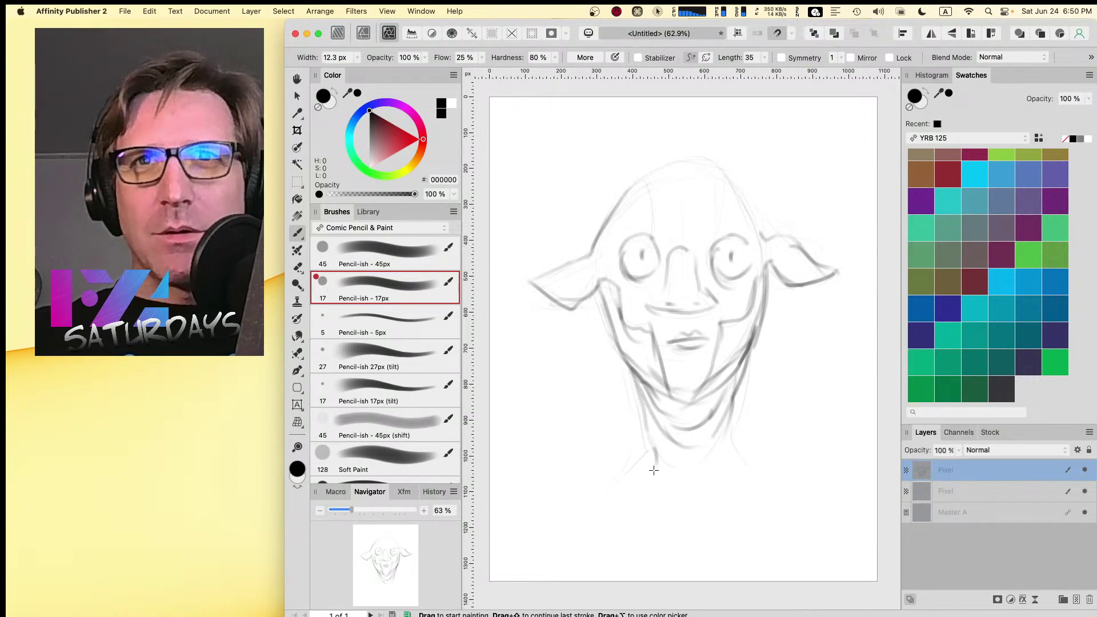
mouse_move(633, 399)
left_mouse_down()
mouse_move(650, 463)
mouse_move(627, 486)
left_mouse_up()
left_click_drag(745, 382, 735, 420)
left_click_drag(748, 361, 728, 448)
left_click_drag(741, 403, 763, 480)
mouse_move(643, 428)
left_mouse_down()
mouse_move(638, 467)
mouse_move(595, 504)
left_mouse_up()
left_click_drag(700, 543, 615, 514)
mouse_move(782, 495)
left_mouse_down()
mouse_move(748, 532)
mouse_move(683, 544)
left_mouse_up()
left_click_drag(742, 441, 791, 490)
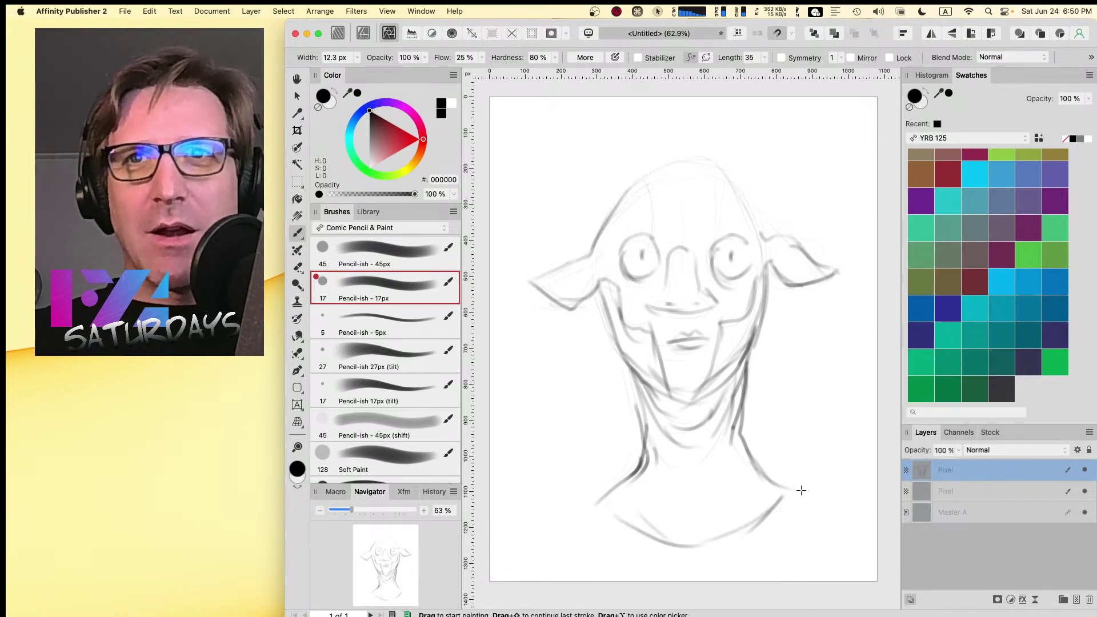
- Outline the top of the skull and add spots on the forehead and short stripes along the crown
mouse_move(738, 179)
left_mouse_down()
mouse_move(761, 228)
mouse_move(692, 165)
mouse_move(708, 170)
mouse_move(652, 169)
mouse_move(622, 204)
left_mouse_up()
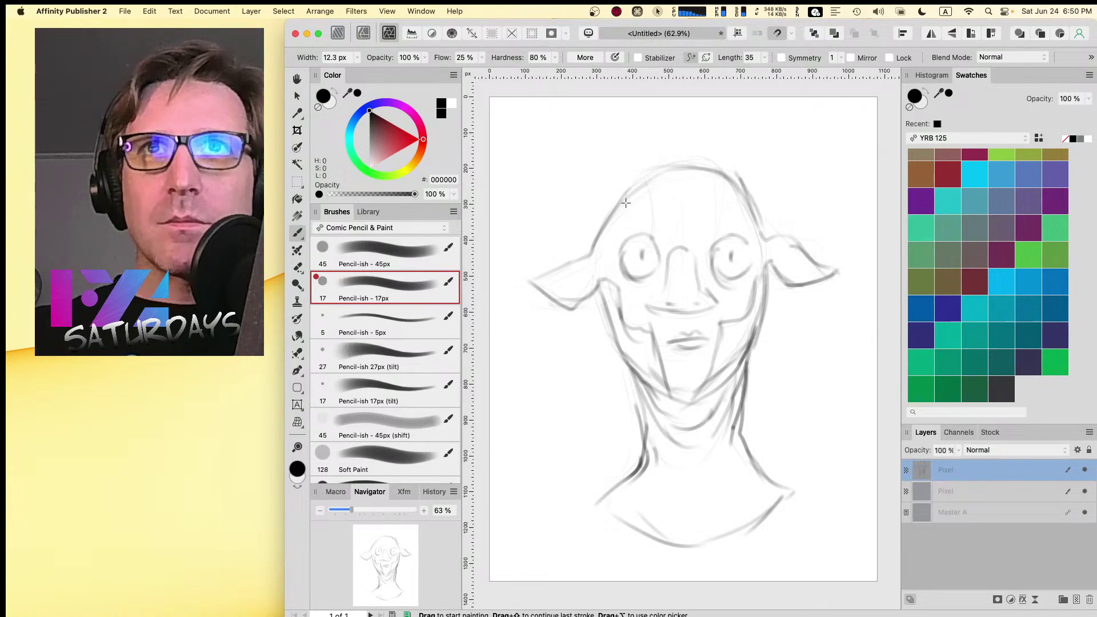
mouse_move(626, 195)
left_mouse_down()
mouse_move(640, 184)
mouse_move(666, 229)
mouse_move(714, 216)
mouse_move(721, 185)
mouse_move(724, 201)
left_mouse_up()
left_click_drag(596, 233, 621, 246)
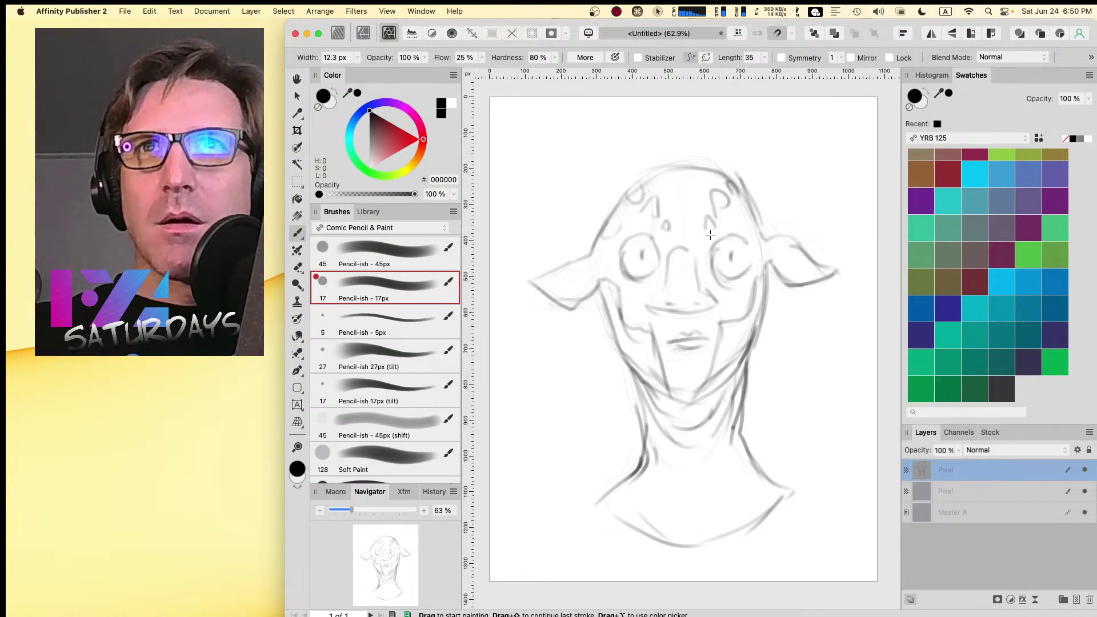
mouse_move(655, 167)
left_mouse_down()
mouse_move(675, 195)
mouse_move(694, 168)
mouse_move(711, 179)
mouse_move(683, 179)
mouse_move(676, 167)
mouse_move(674, 188)
mouse_move(658, 172)
mouse_move(698, 193)
left_mouse_up()
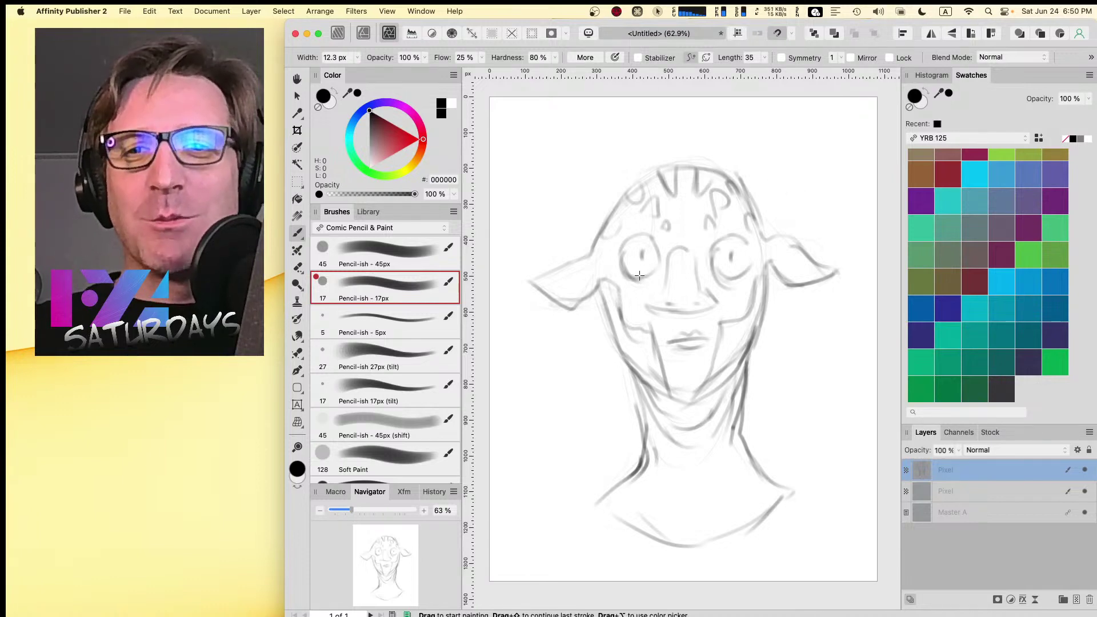
- Darken the left jaw edge and redraw both ears with longer pointed tips and curved inner folds
left_click_drag(607, 303, 636, 368)
mouse_move(611, 313)
left_mouse_down()
mouse_move(598, 279)
mouse_move(578, 308)
mouse_move(520, 291)
mouse_move(513, 278)
mouse_move(596, 259)
left_mouse_up()
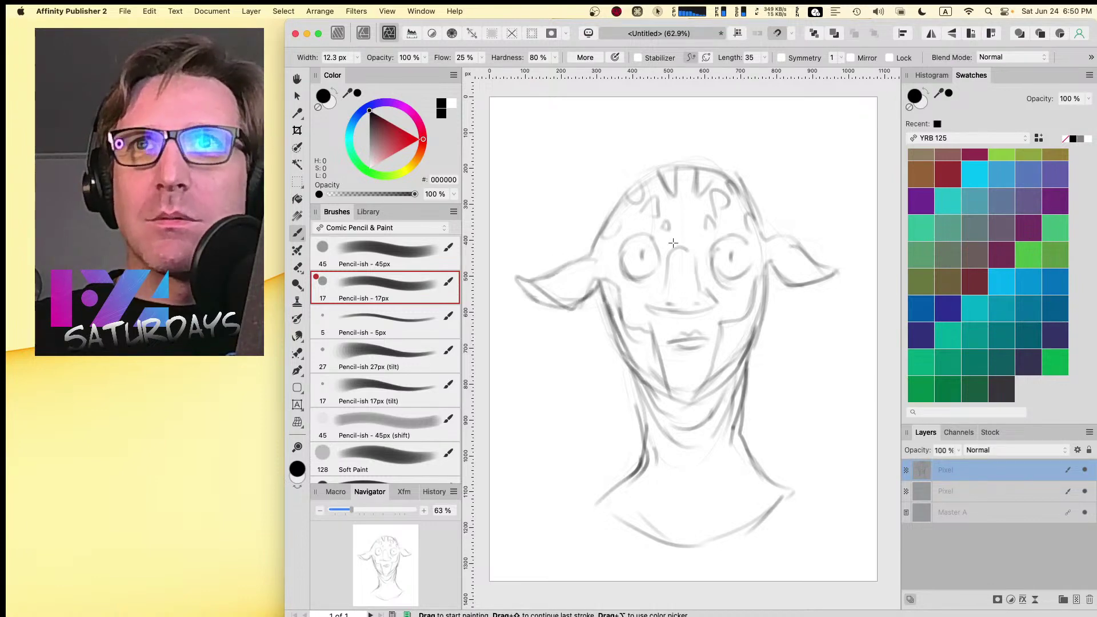
left_click_drag(767, 262, 811, 281)
mouse_move(777, 232)
left_mouse_down()
mouse_move(850, 271)
mouse_move(798, 281)
left_mouse_up()
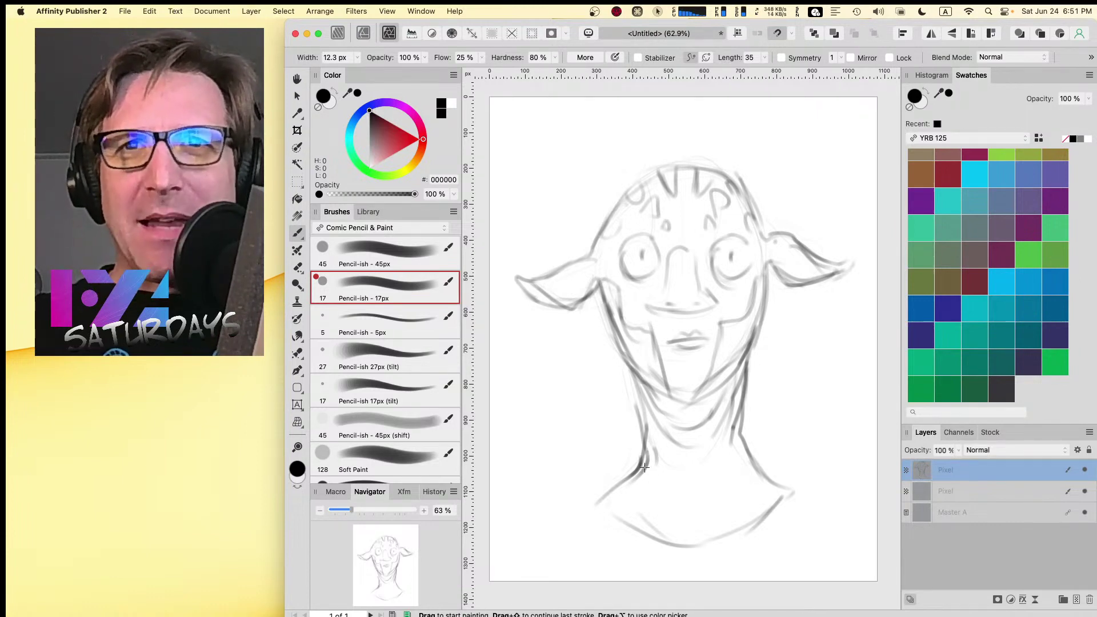
- Add rounded spots and curved marking lines across the lower neck and upper chest
mouse_move(627, 484)
left_mouse_down()
mouse_move(704, 541)
mouse_move(714, 510)
left_mouse_up()
mouse_move(742, 446)
left_mouse_down()
mouse_move(723, 477)
mouse_move(740, 493)
mouse_move(762, 484)
mouse_move(761, 471)
mouse_move(771, 502)
left_mouse_up()
left_click_drag(648, 461, 640, 478)
mouse_move(669, 473)
left_mouse_down()
mouse_move(648, 464)
mouse_move(682, 469)
mouse_move(650, 442)
left_mouse_up()
left_click_drag(615, 486, 626, 493)
left_click_drag(716, 460, 721, 454)
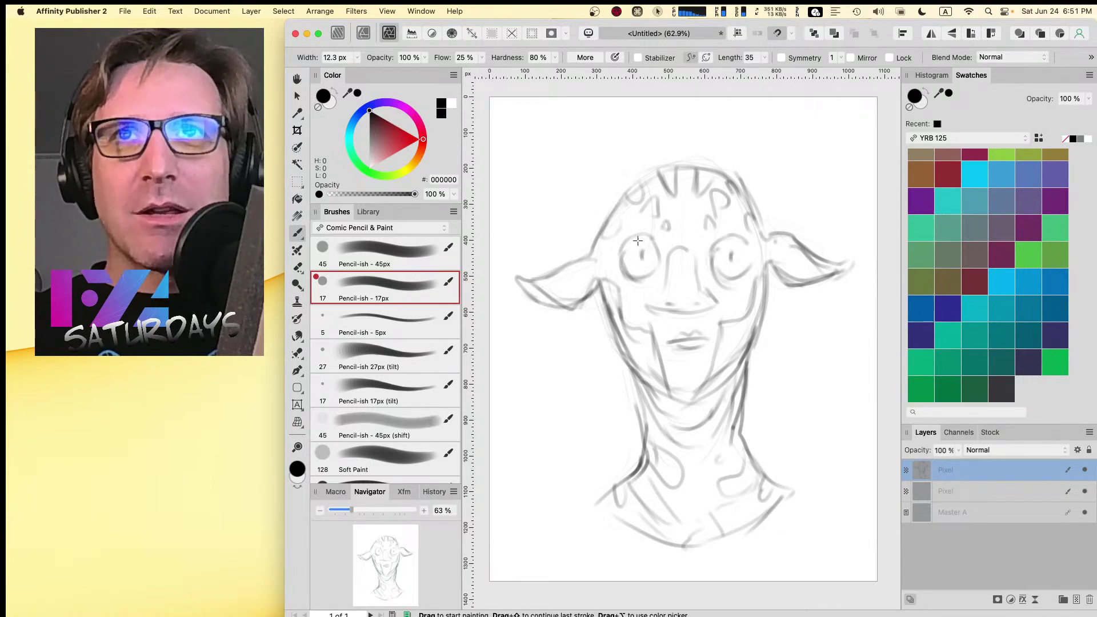
- Group the two sketch layers, scale the group down slightly, move it higher on the page, and deselect it
key("Caps_Lock")
left_click(964, 488, "shift")
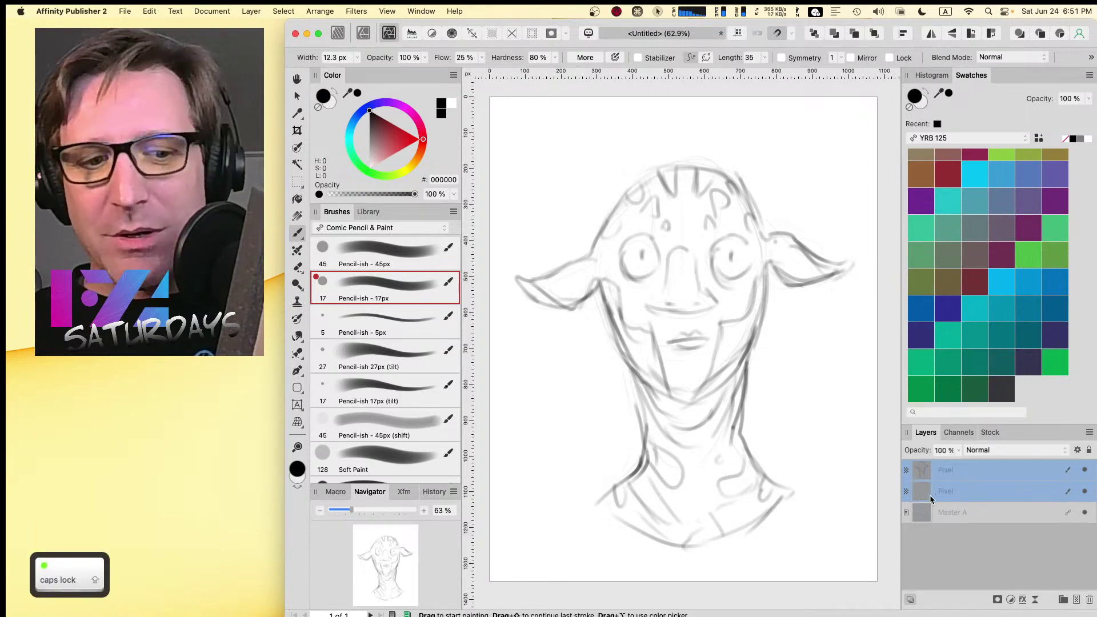
key("super+g")
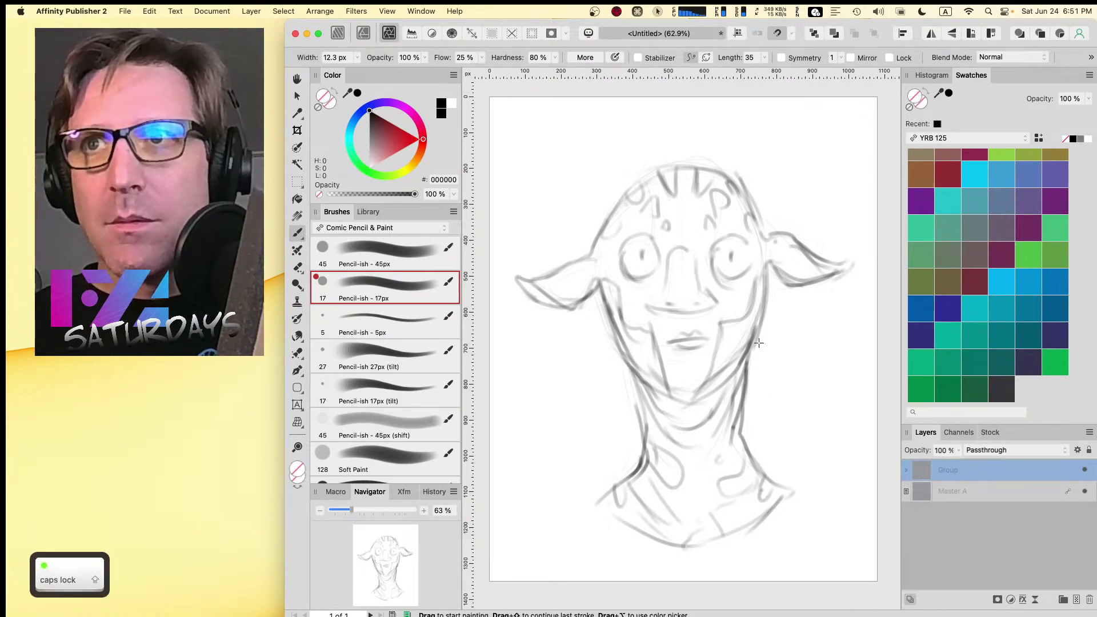
key("v")
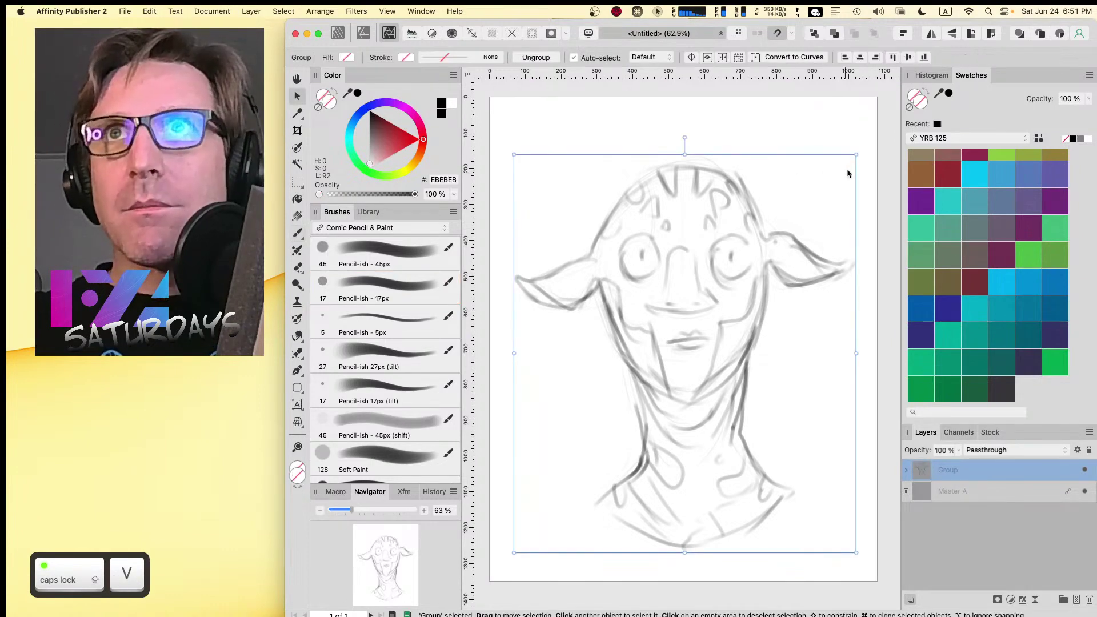
left_click_drag(855, 155, 823, 193)
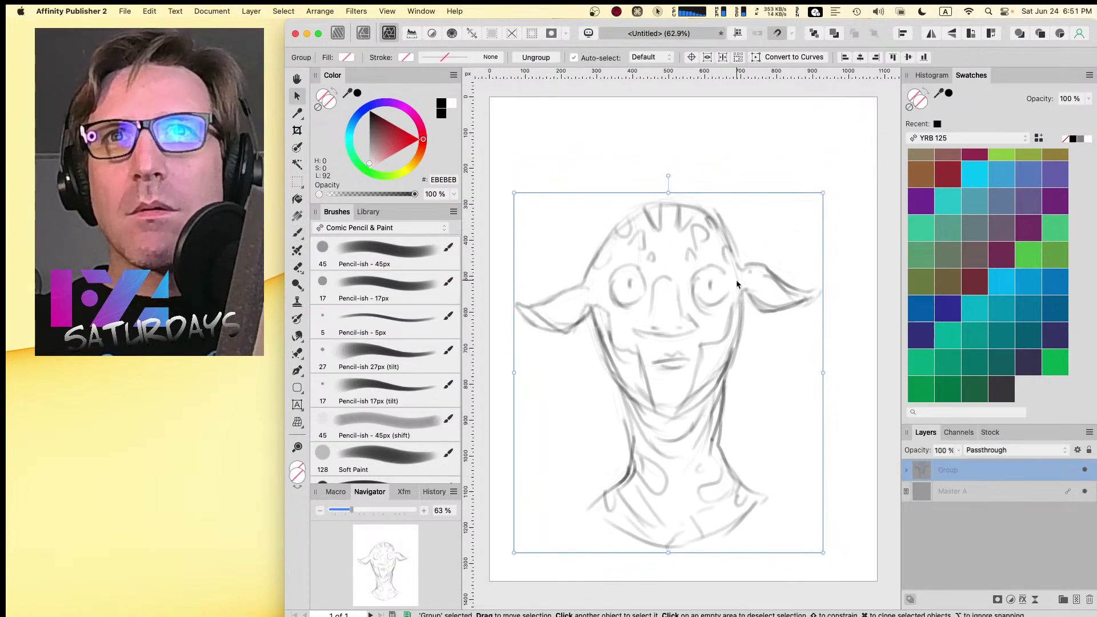
left_click_drag(737, 284, 749, 241)
key("super+d")
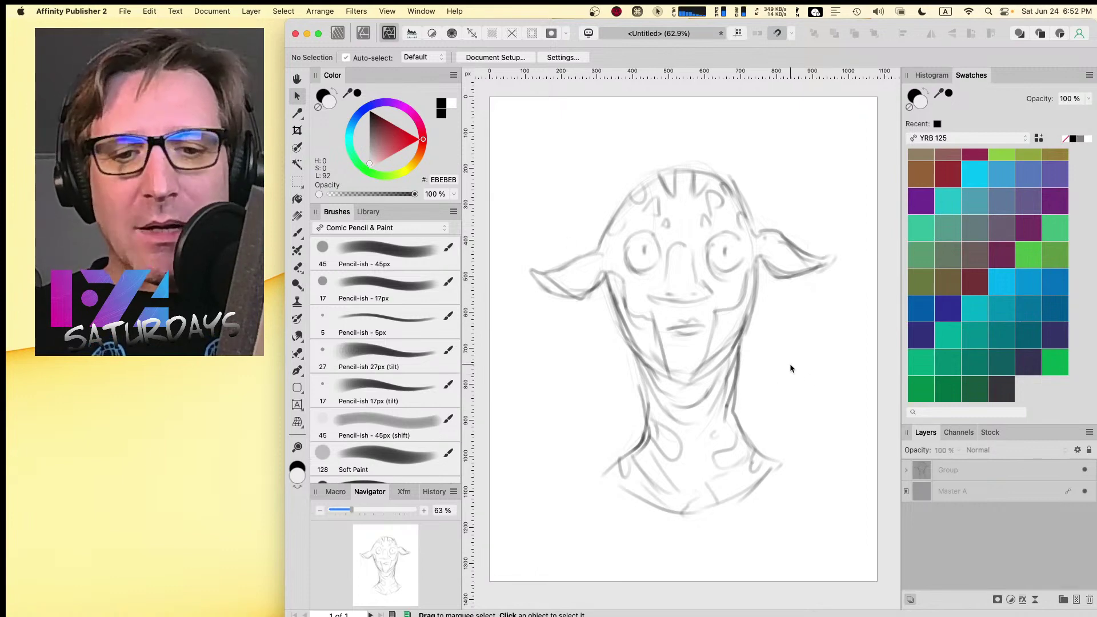
- Switch the brush set to Comic Pixel and look through its round, broad-tip, and inker brushes
key("super+equal")
key("Caps_Lock")
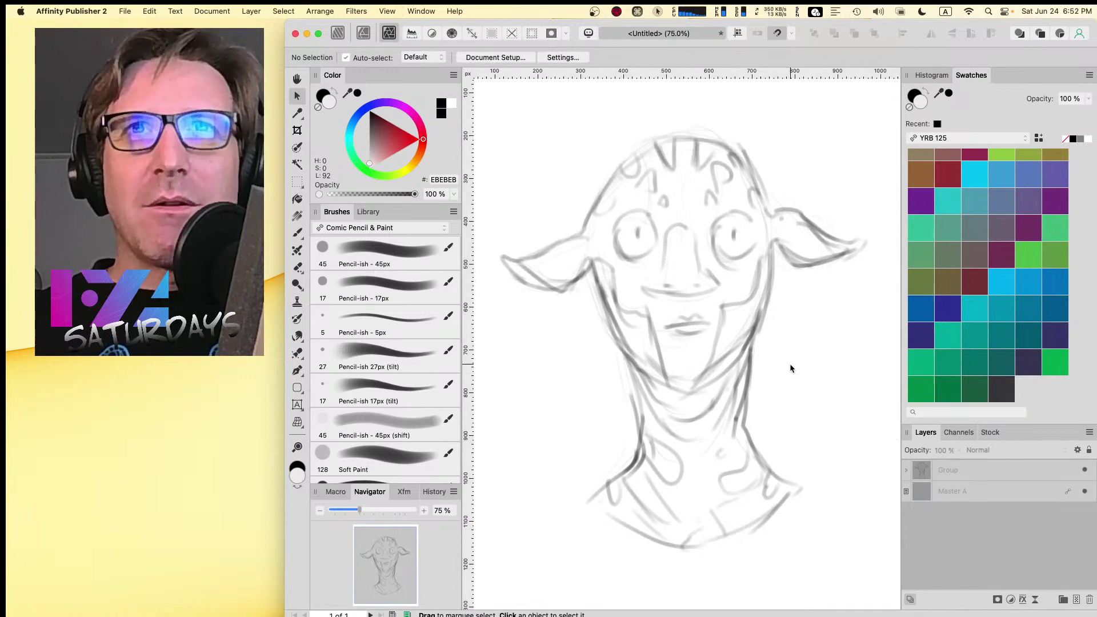
left_click(377, 228)
left_click(377, 241)
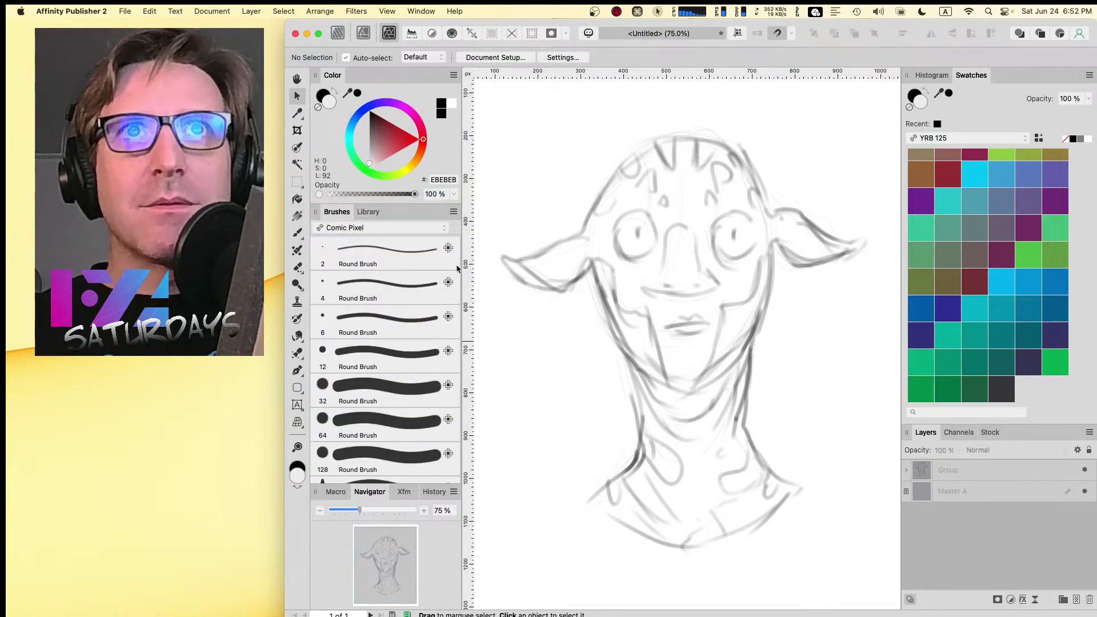
key("Caps_Lock")
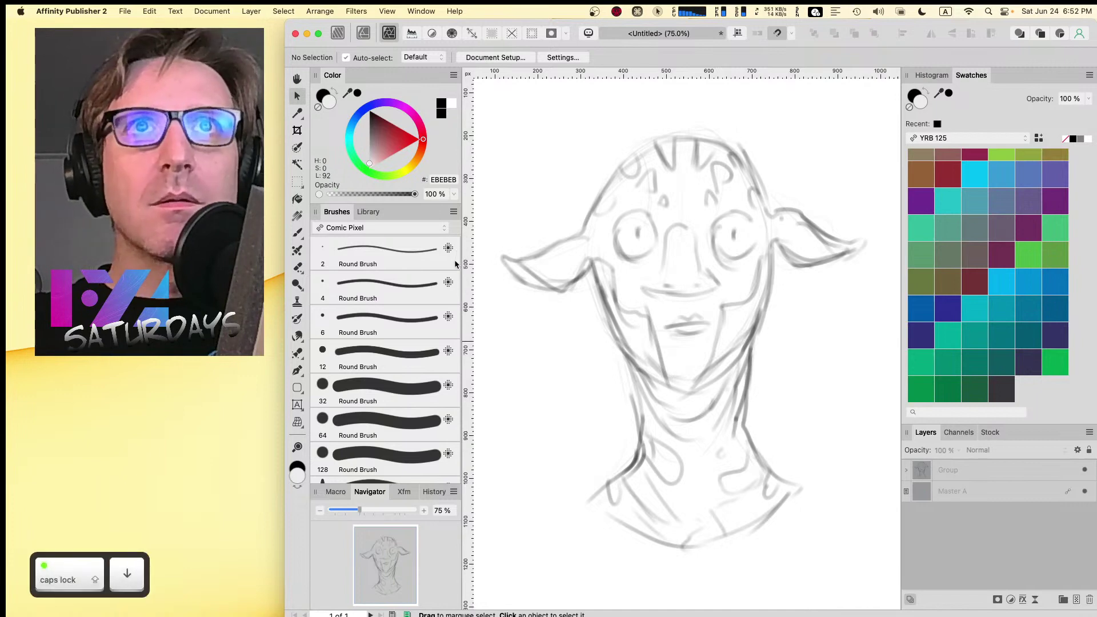
scroll(448, 266, "down", 3)
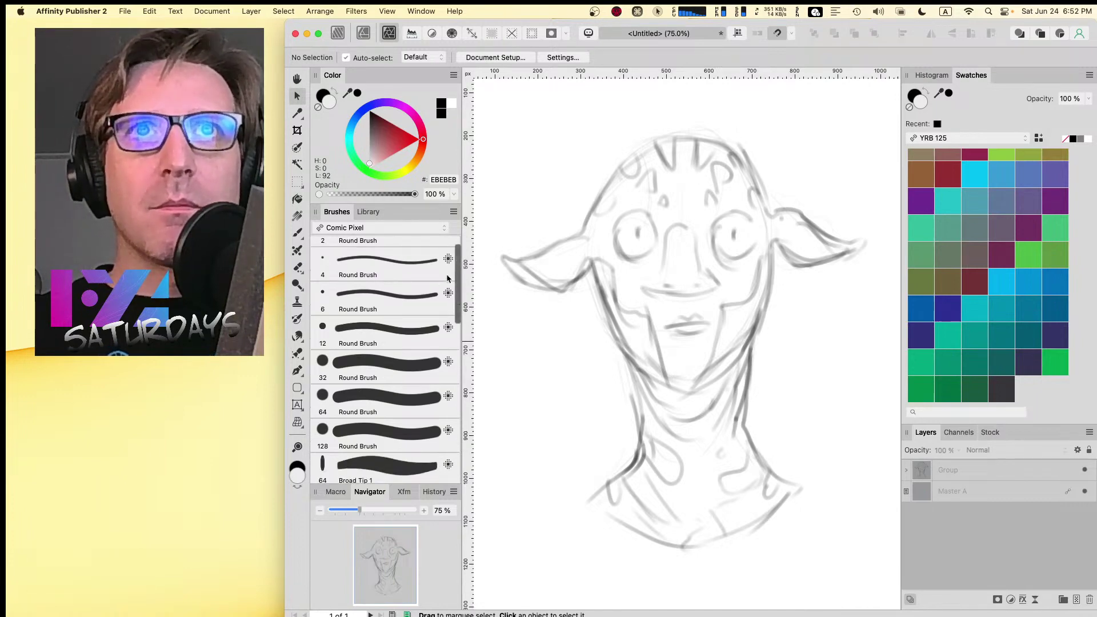
scroll(451, 303, "down", 5)
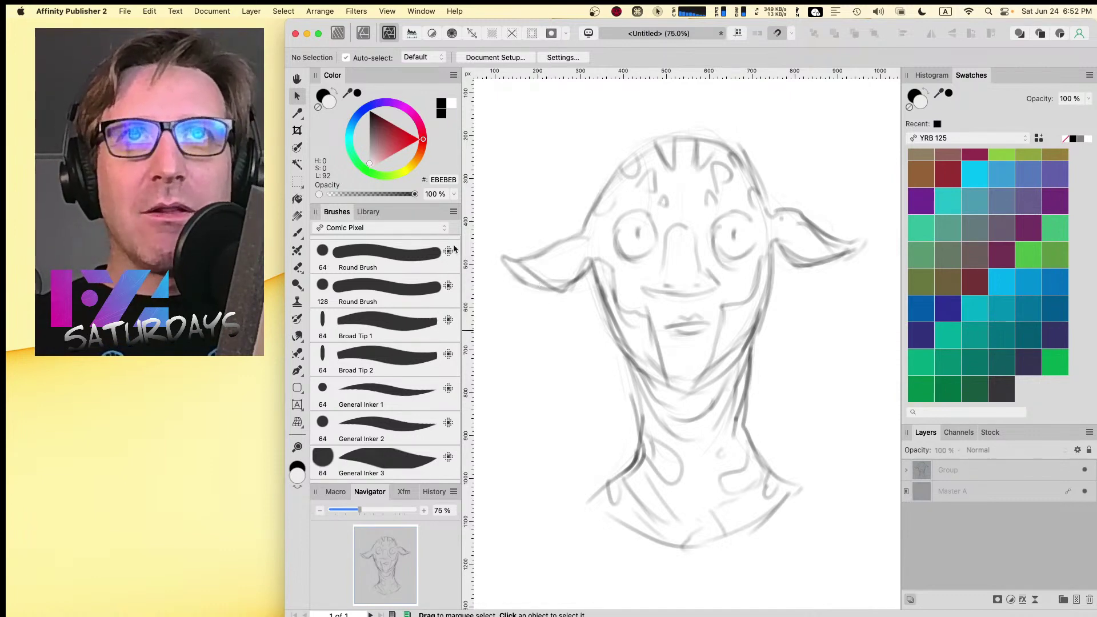
scroll(449, 378, "down", 4)
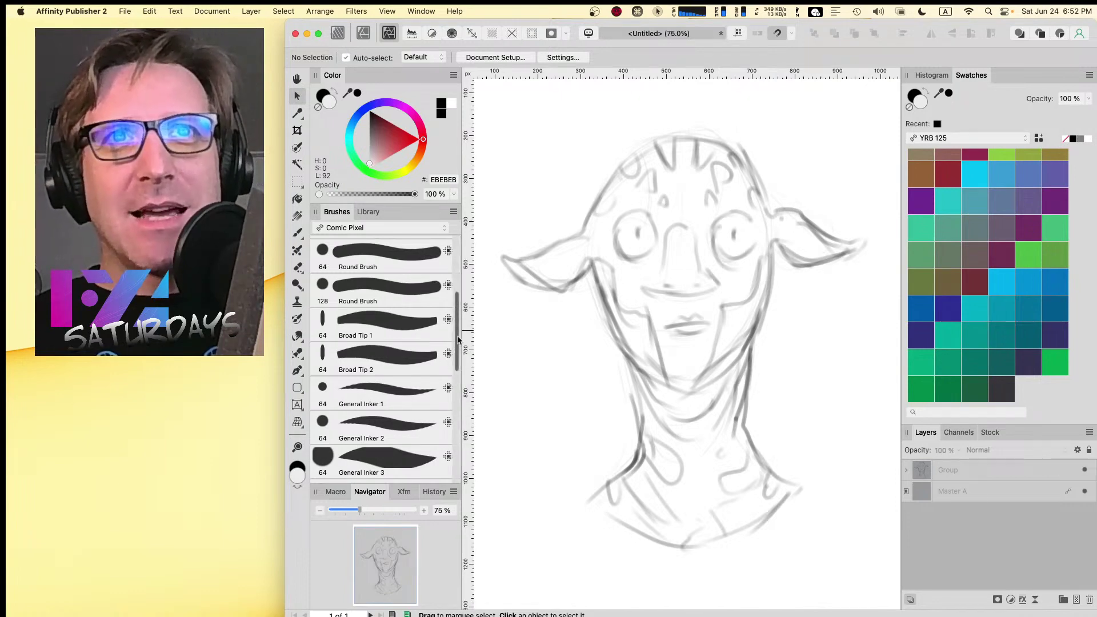
scroll(449, 378, "down", 10)
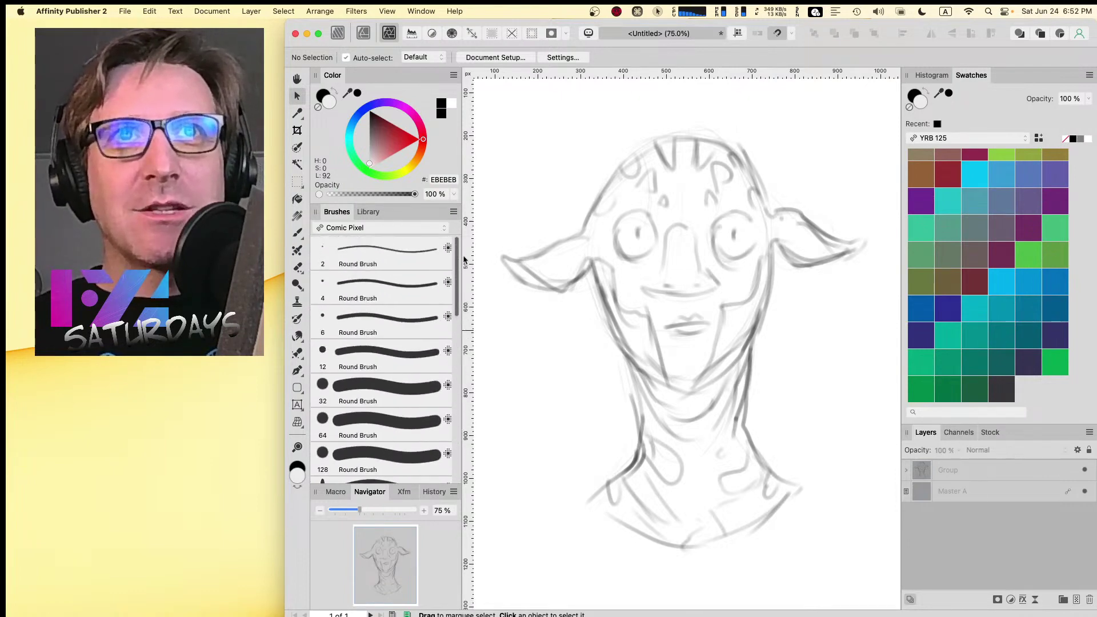
scroll(447, 400, "up", 12)
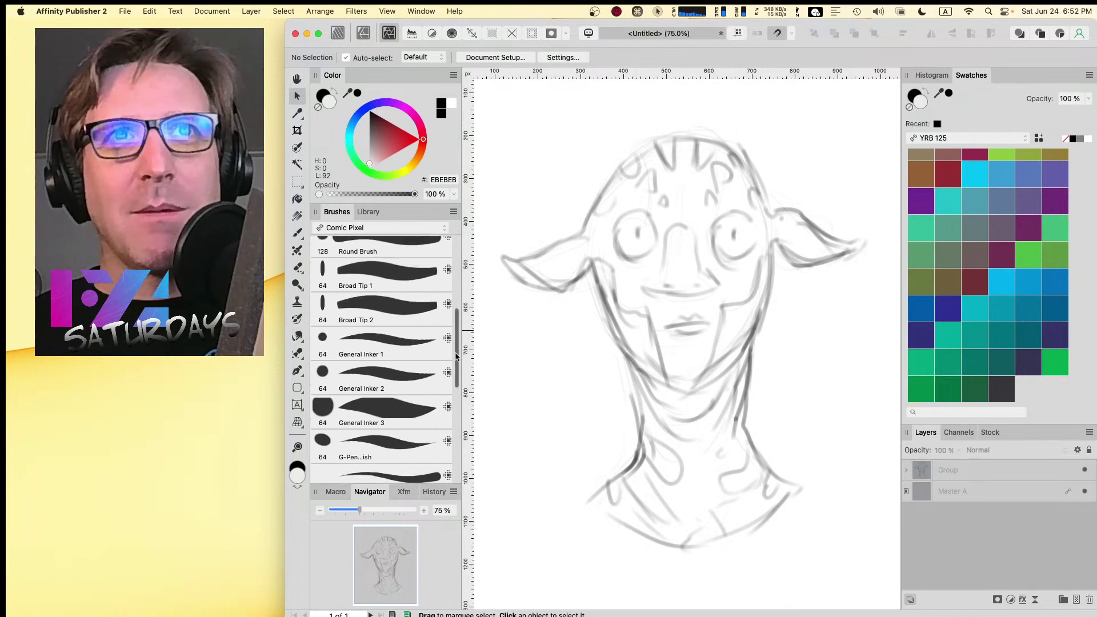
scroll(449, 321, "up", 1)
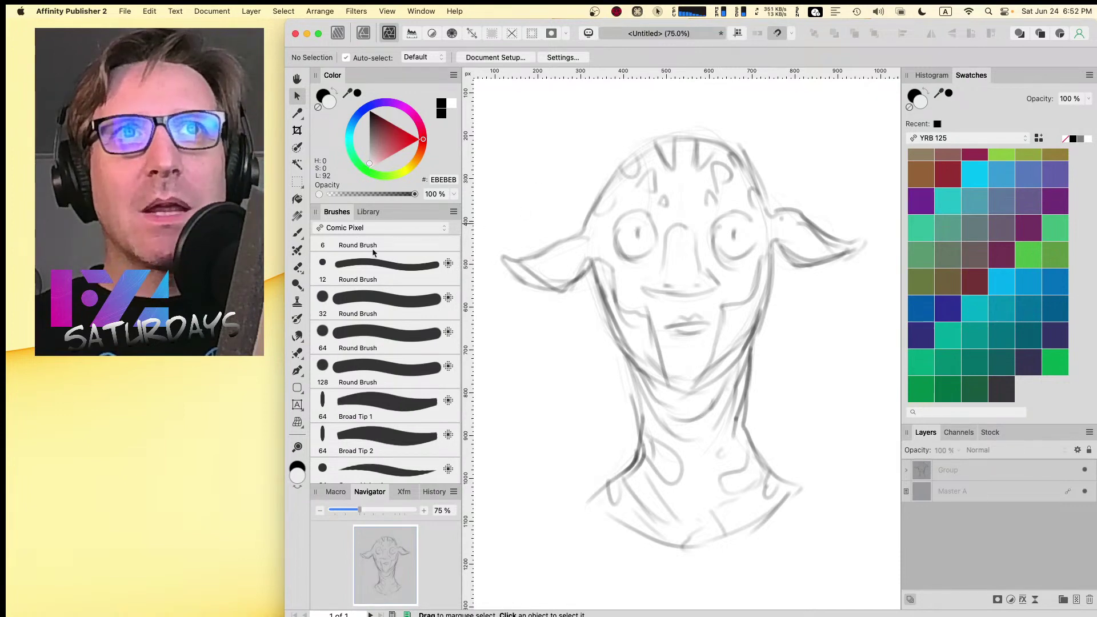
- Rasterize the grouped creature sketch into a single pixel layer and browse the Comic Pixel brushes down to the inkers
left_click(298, 266)
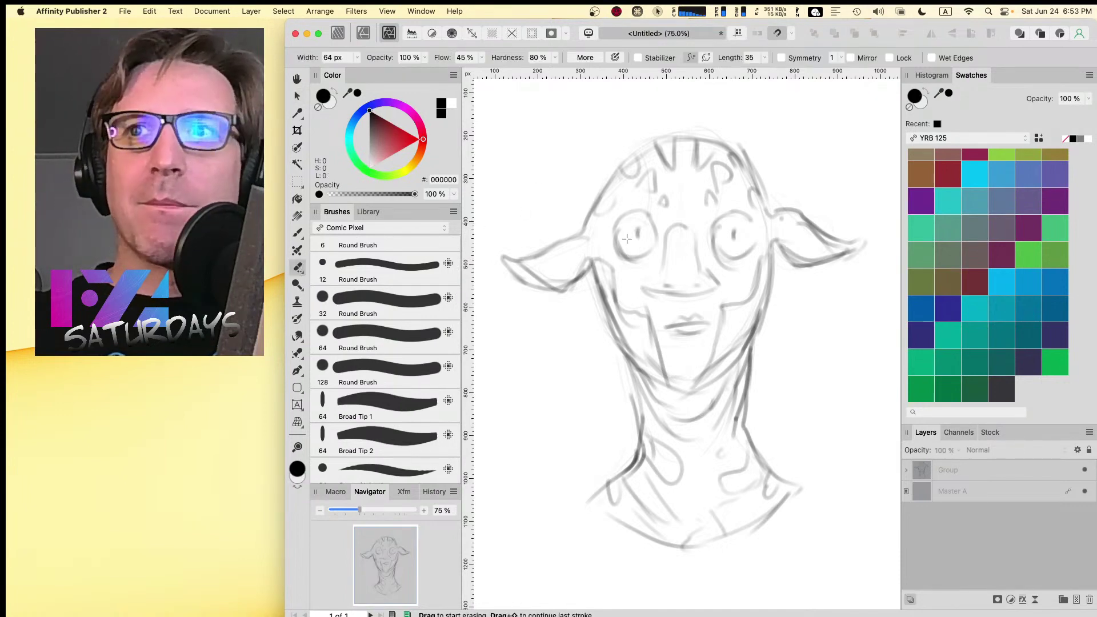
left_click(940, 469)
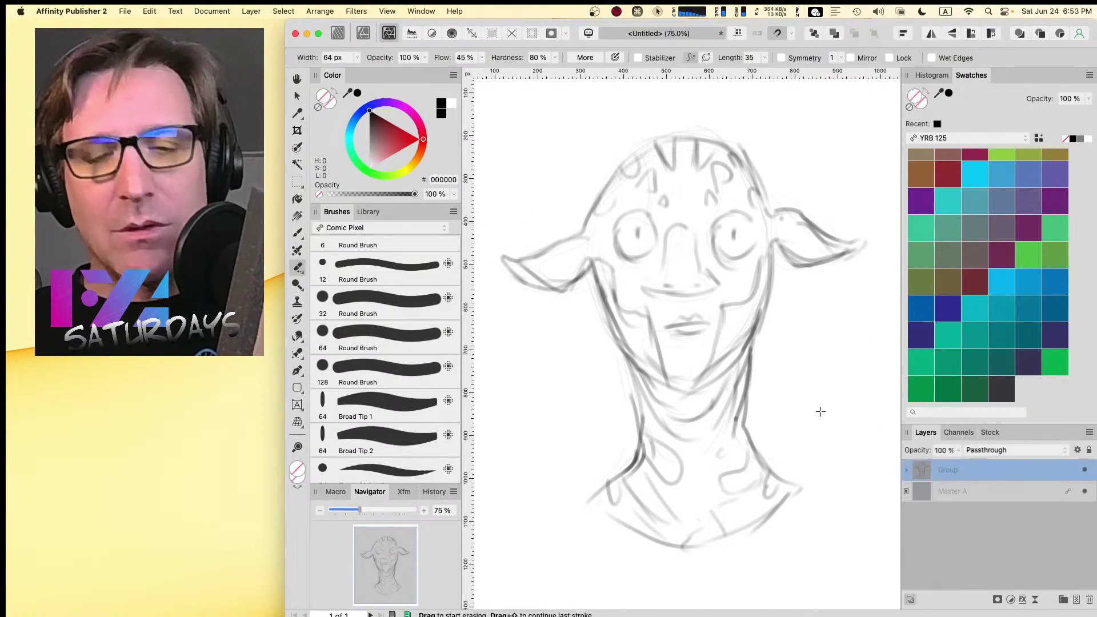
right_click(986, 472)
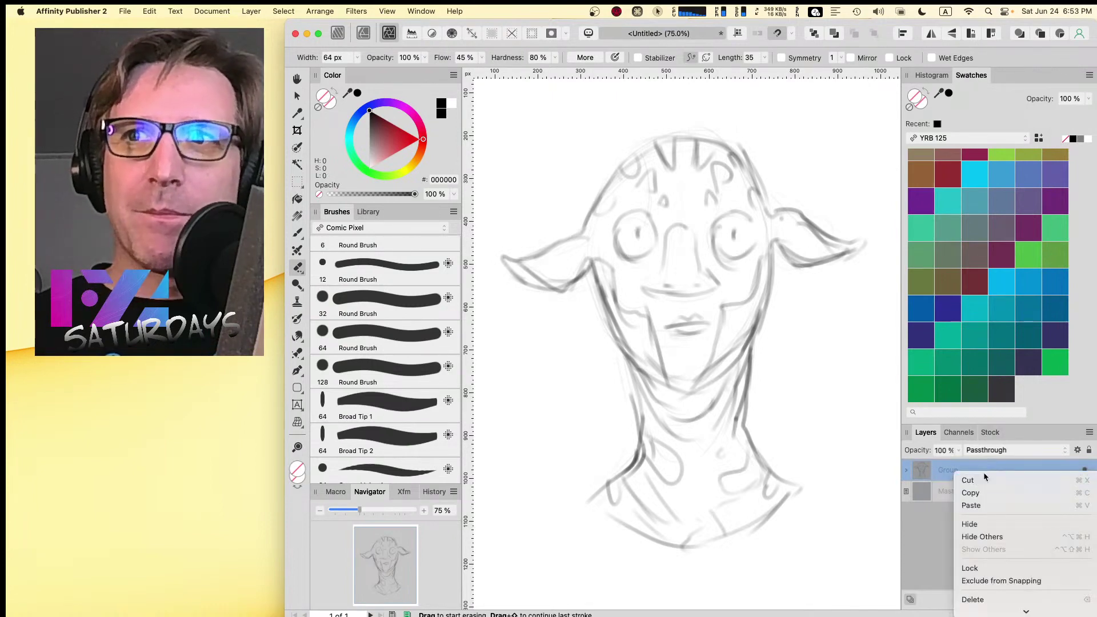
scroll(1005, 564, "down", 5)
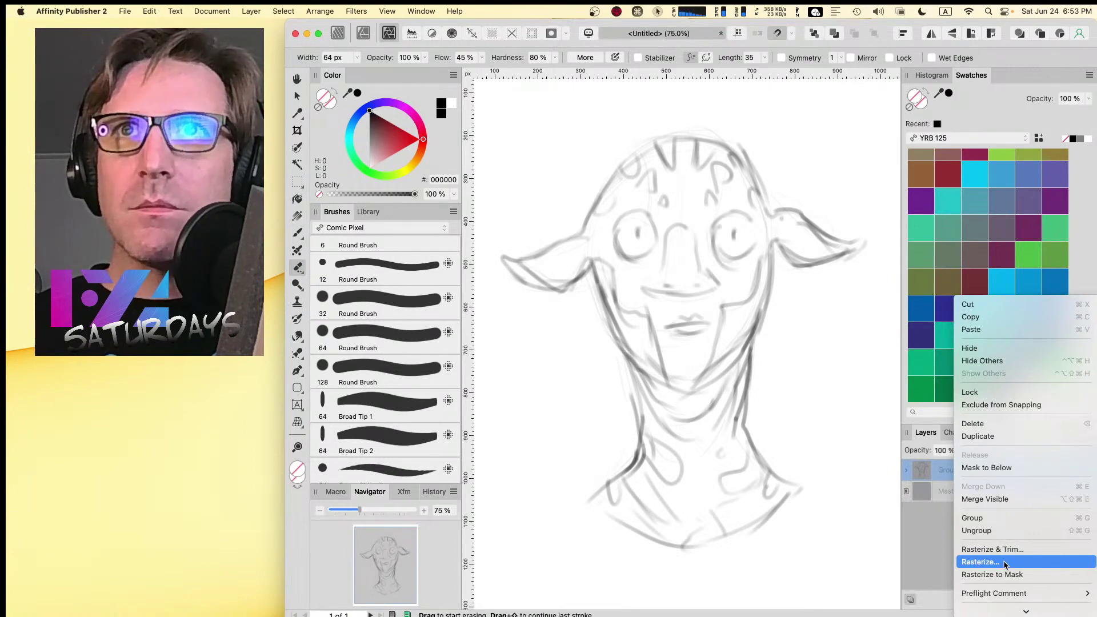
left_click(1004, 562)
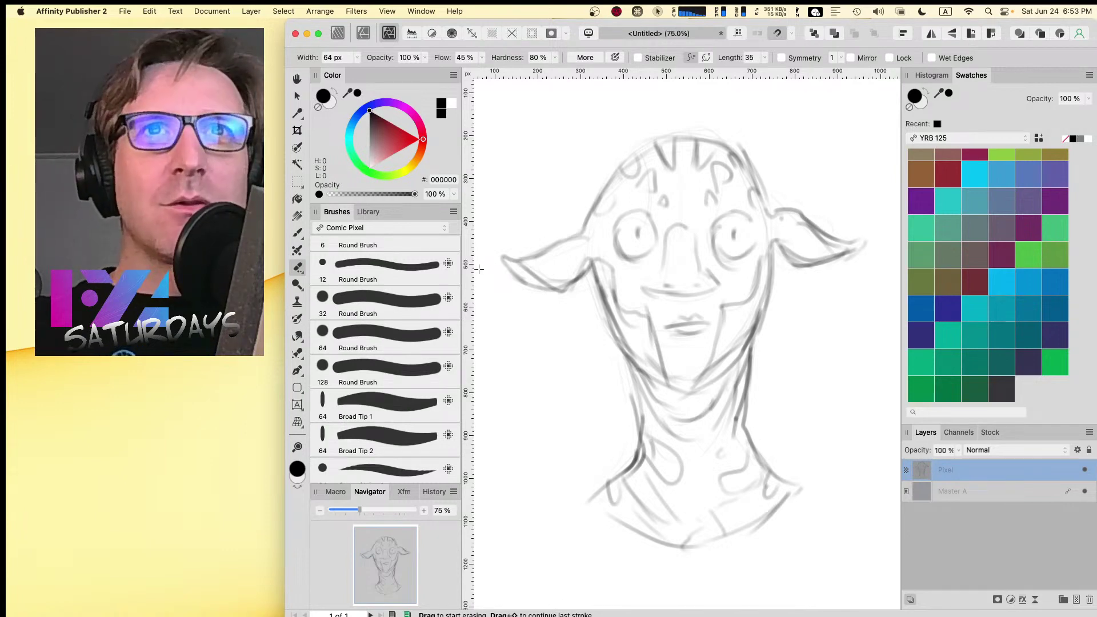
scroll(454, 303, "down", 3)
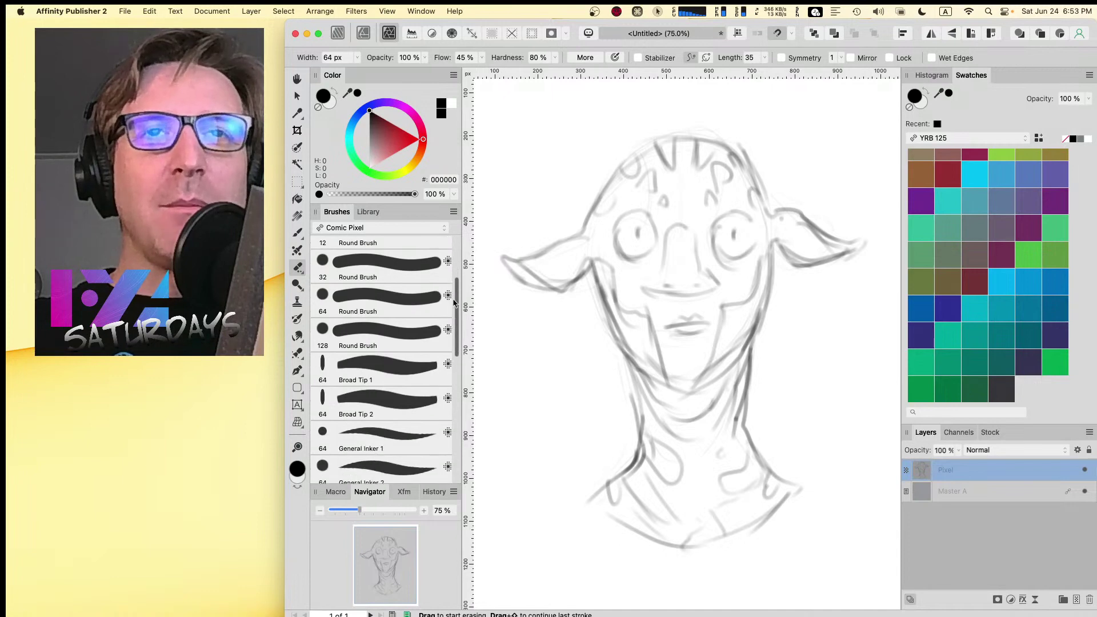
left_click_drag(455, 302, 459, 337)
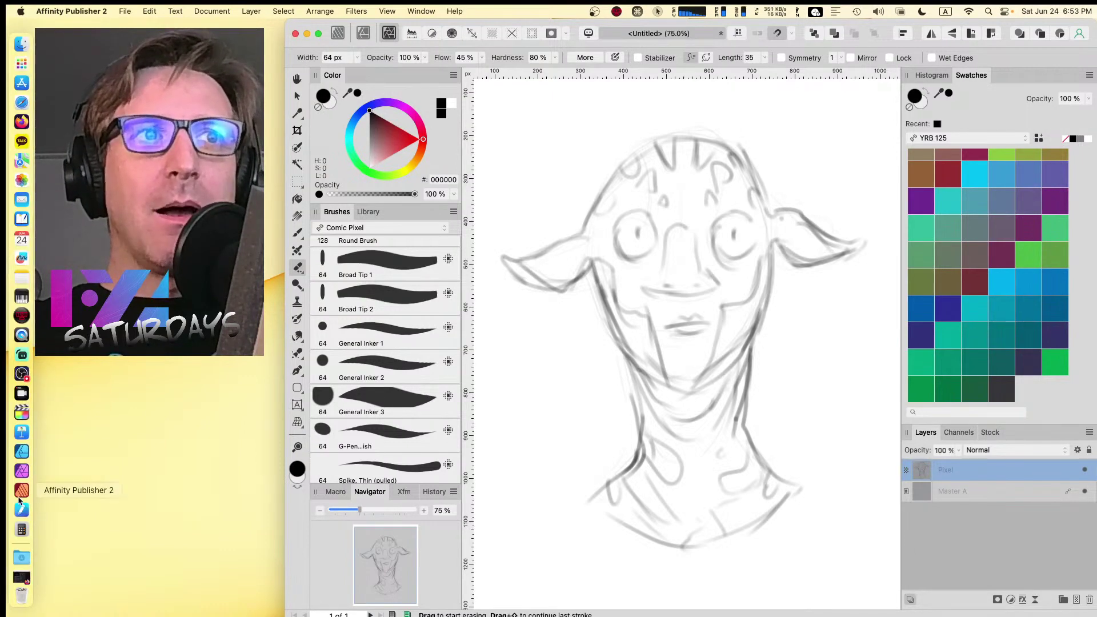
- Switch to HuionTablet and set the driver interface's general color theme to Dark
left_click(8, 509)
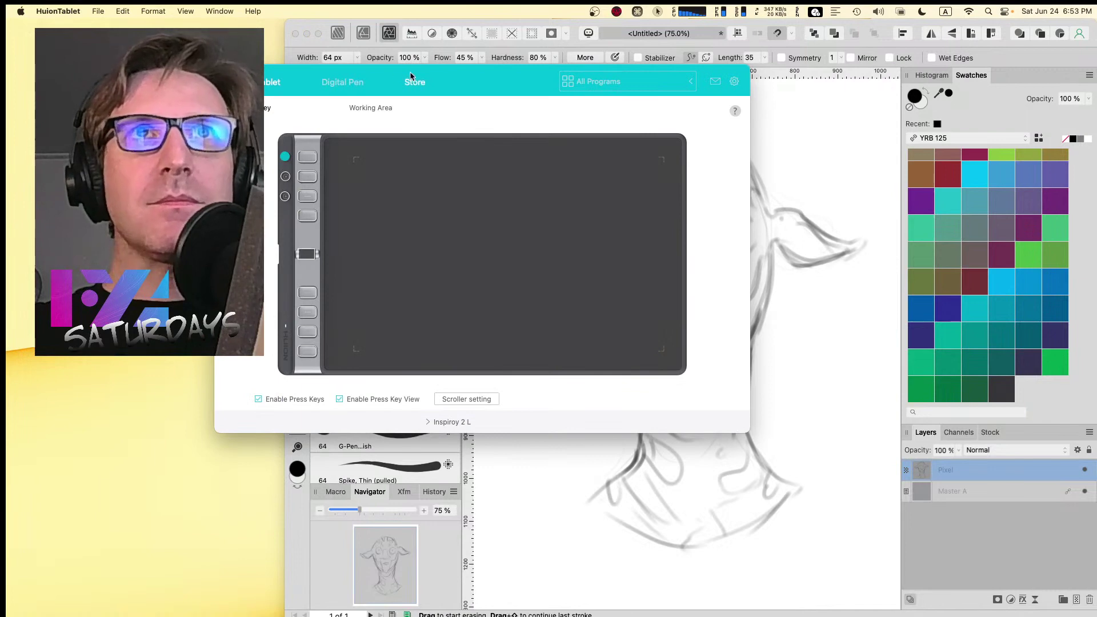
left_click_drag(414, 80, 581, 89)
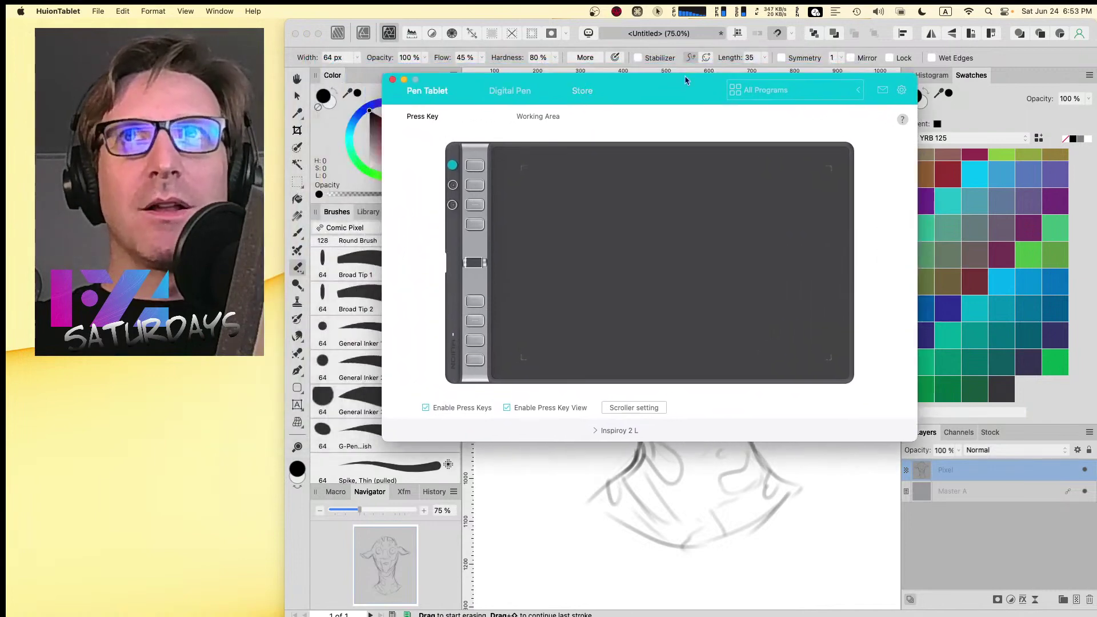
left_click(901, 90)
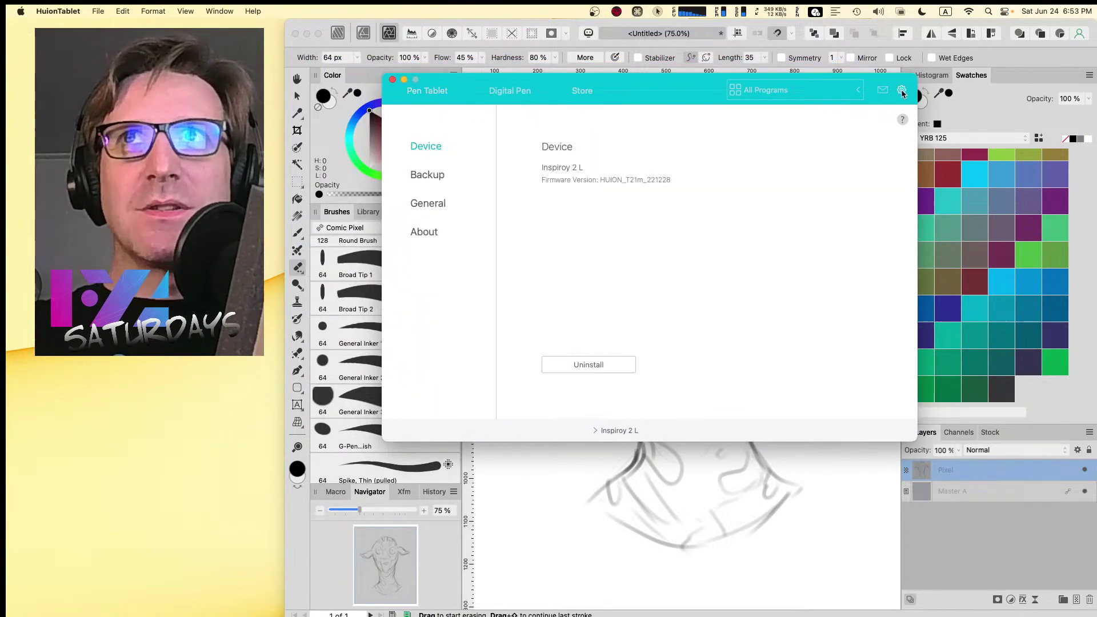
left_click(428, 209)
left_click(550, 208)
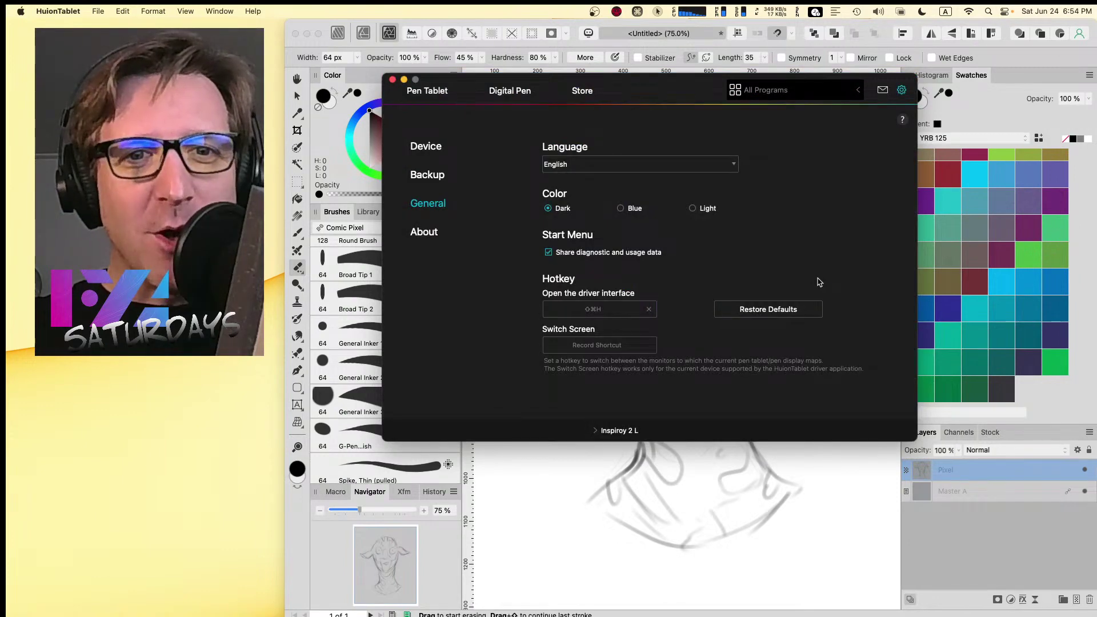
- Examine the pen tablet's press key assignments across all three key groups, including a key's multimedia function in the third group
left_click(442, 102)
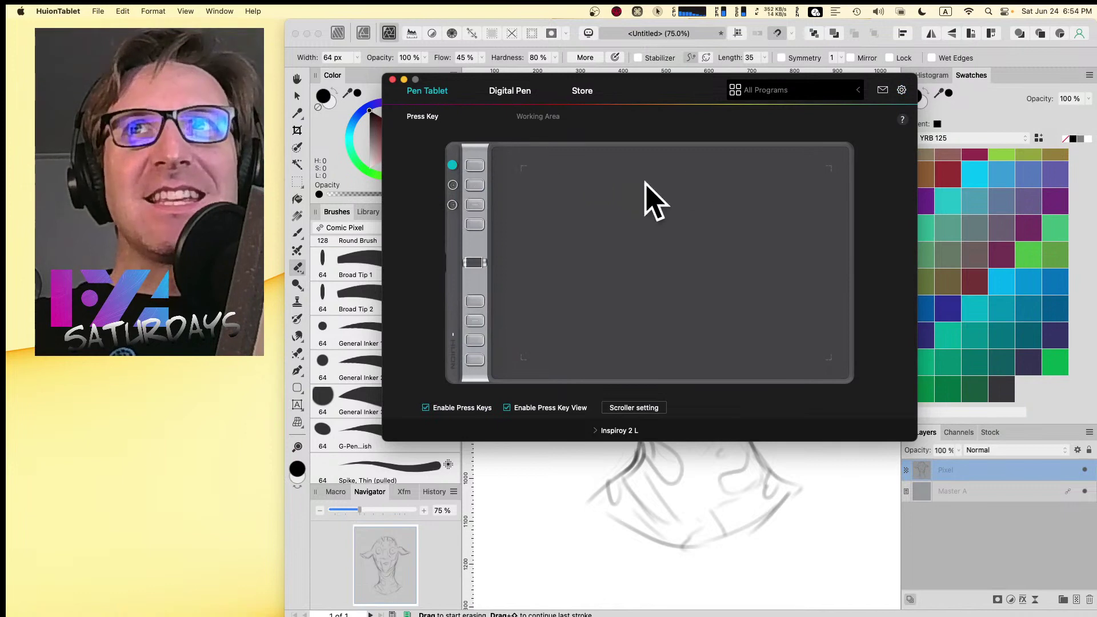
mouse_move(649, 90)
left_mouse_down()
mouse_move(626, 80)
mouse_move(633, 90)
left_mouse_up()
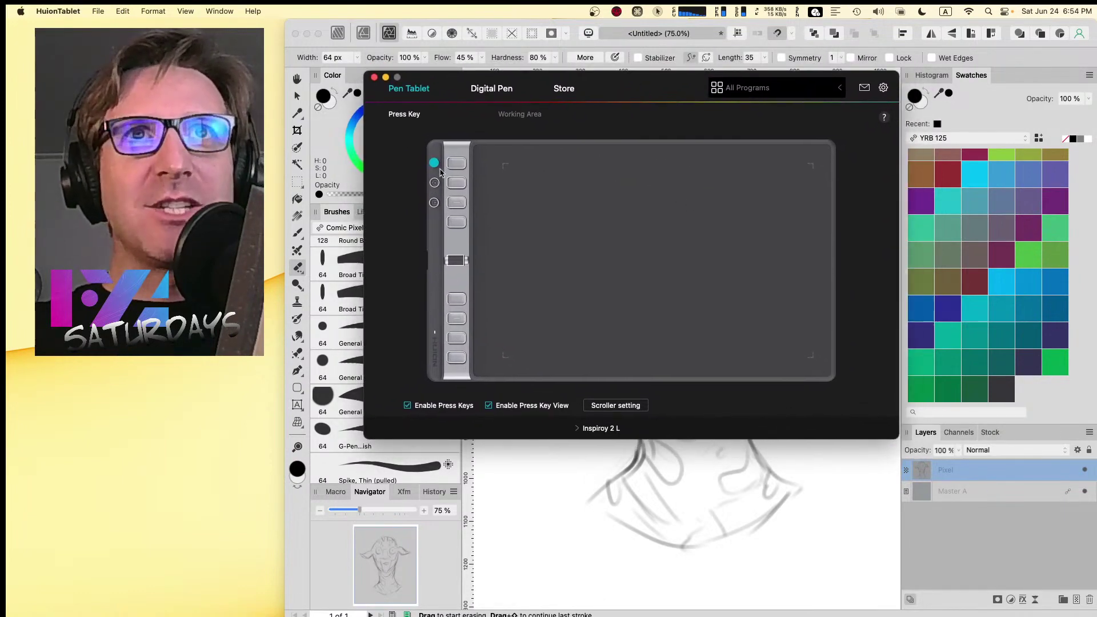
mouse_move(455, 166)
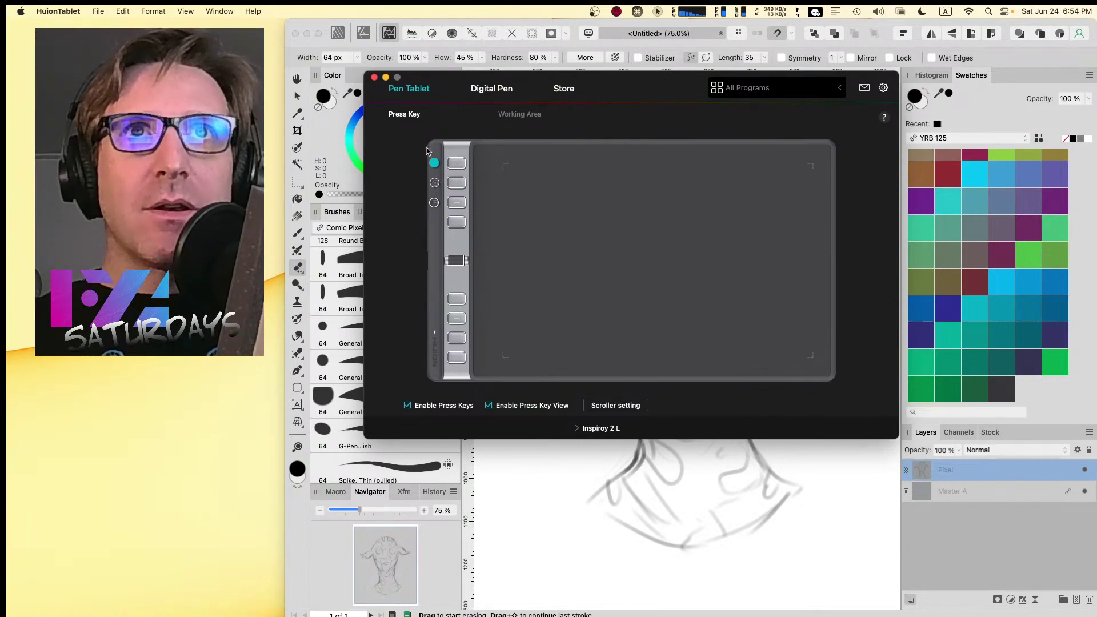
left_click(434, 183)
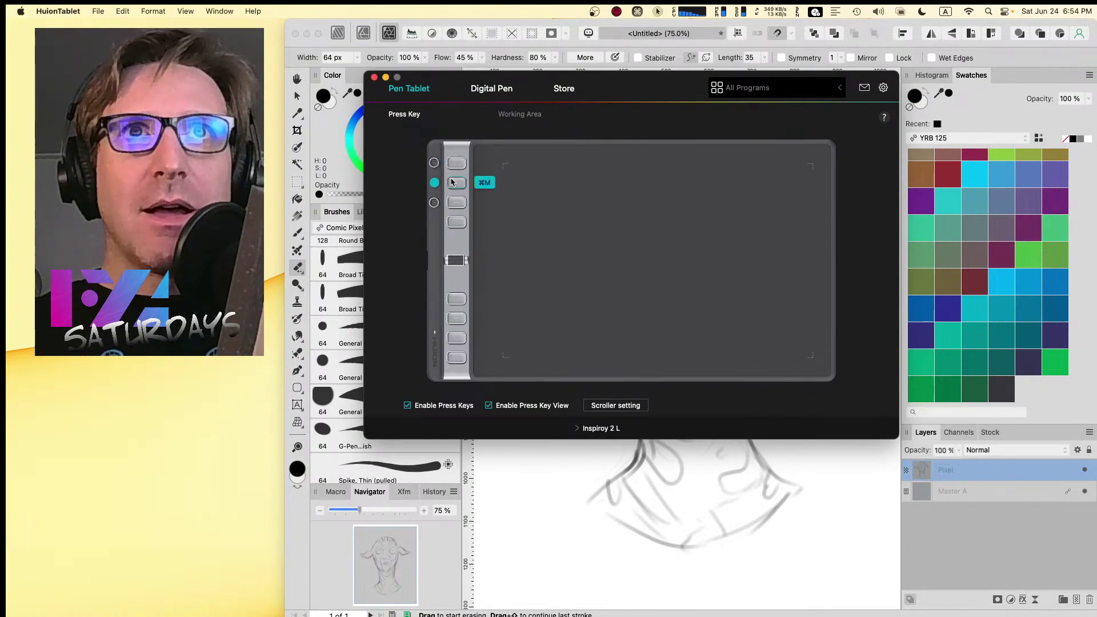
left_click(434, 204)
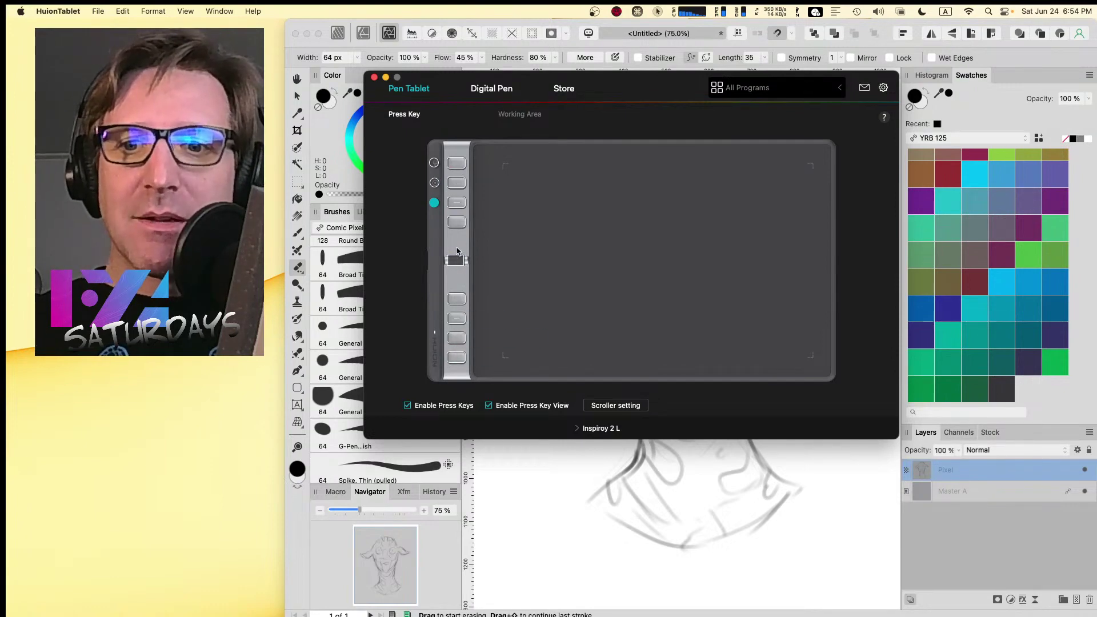
left_click(434, 164)
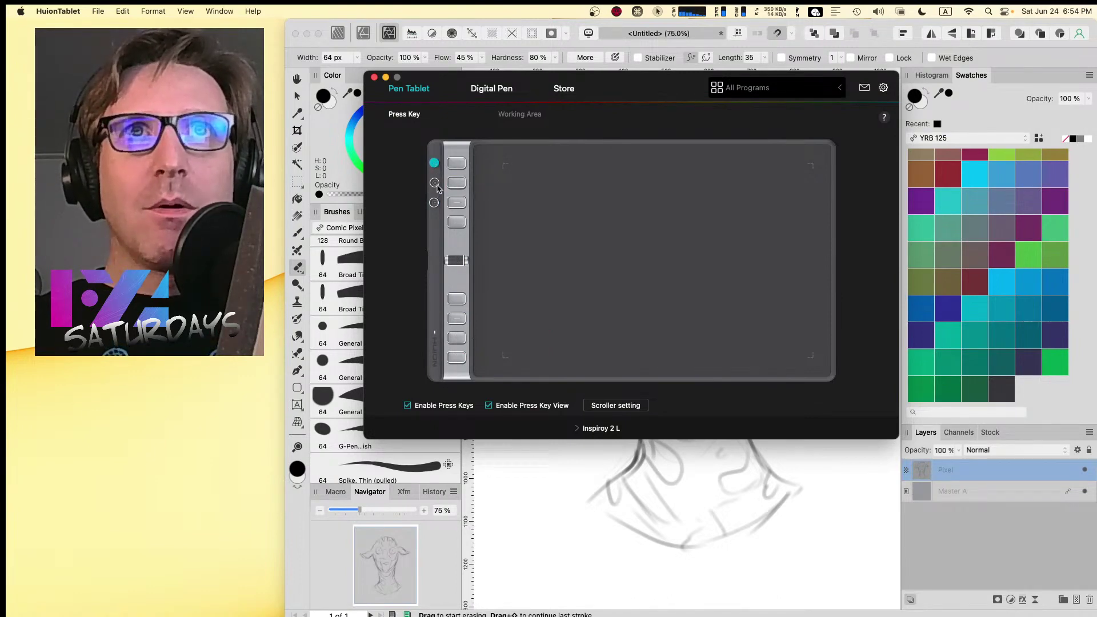
left_click(434, 183)
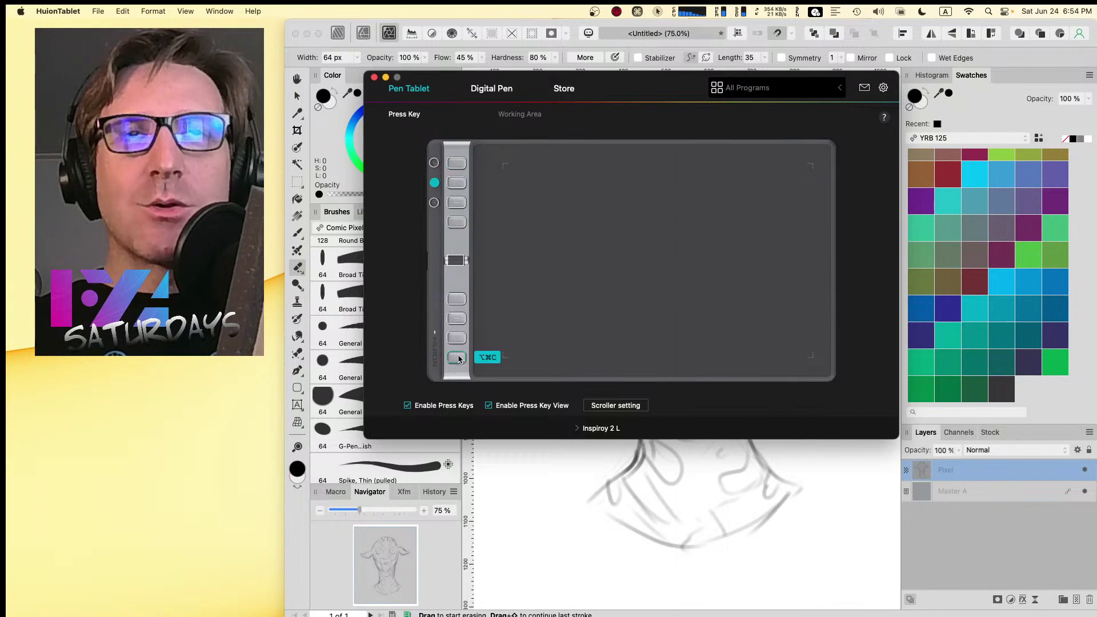
left_click(434, 203)
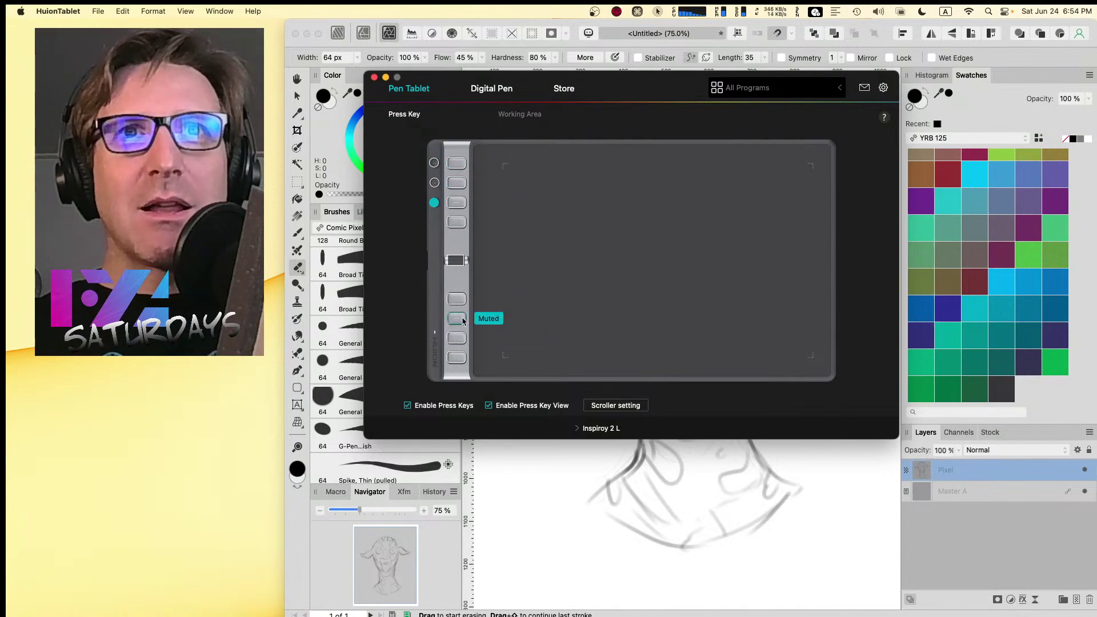
left_click(460, 297)
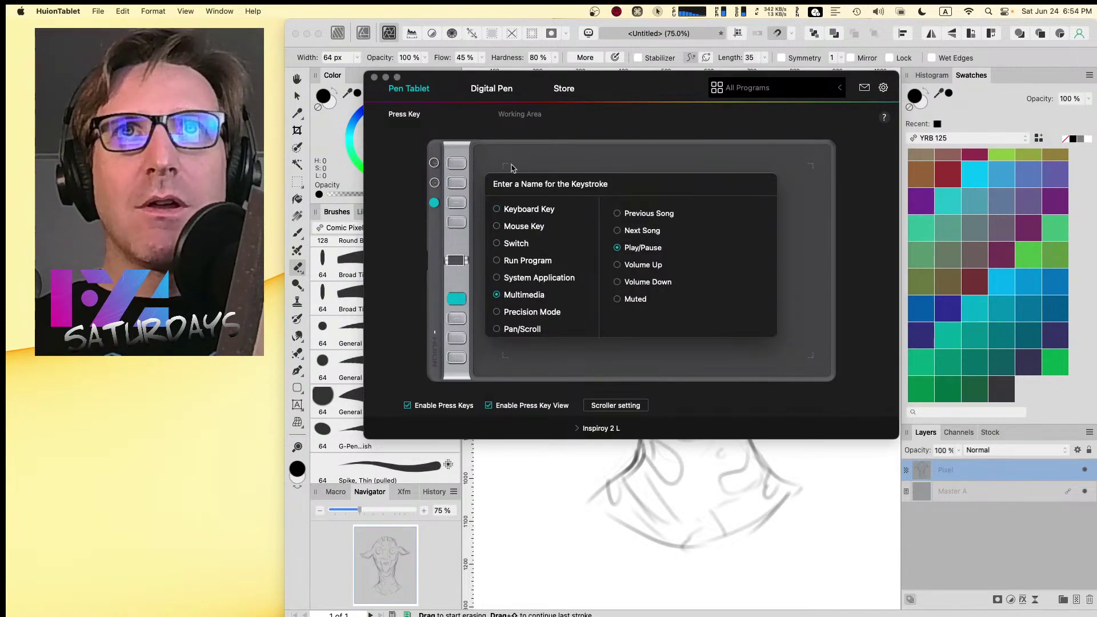
left_click(505, 150)
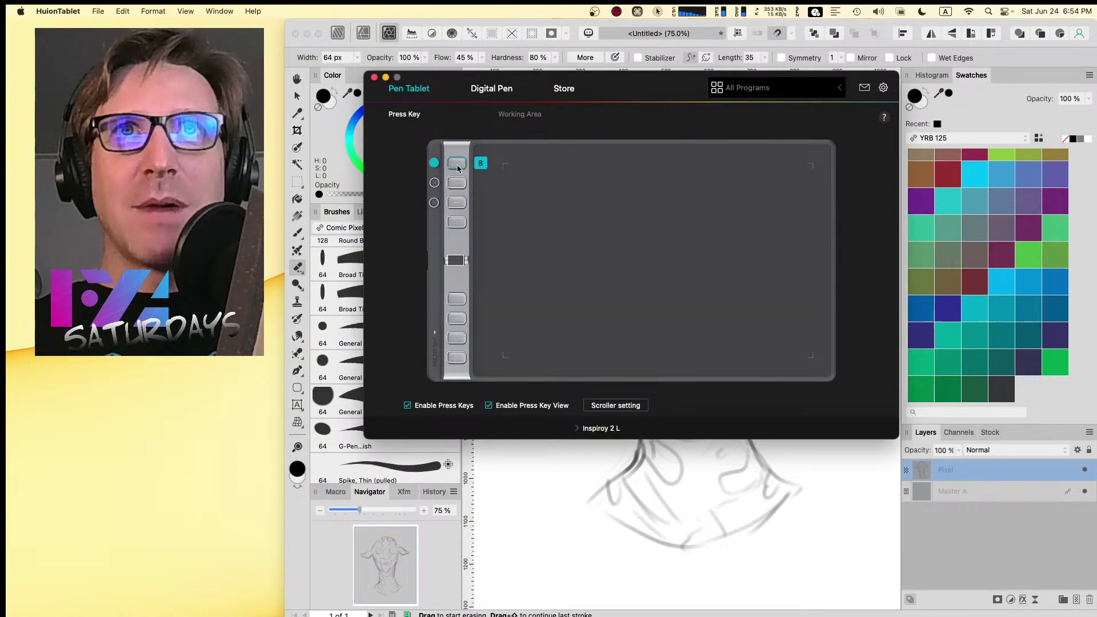
- Try an S-shaped pressure curve for the digital pen by lowering the first sensitivity point and raising the second, and reset the curve
left_click(492, 89)
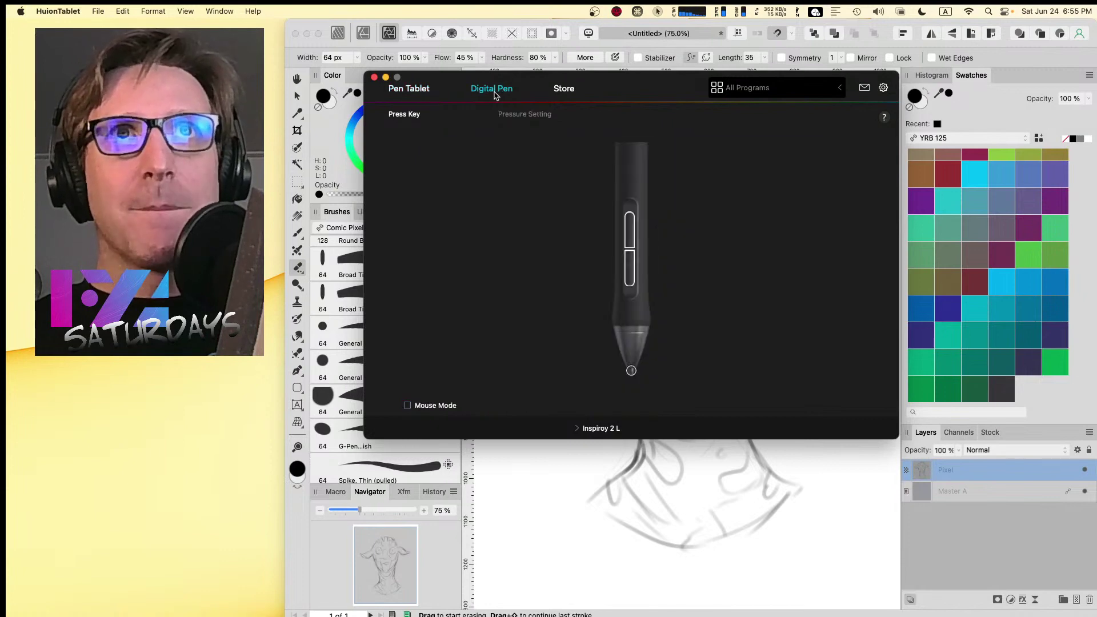
left_click(523, 115)
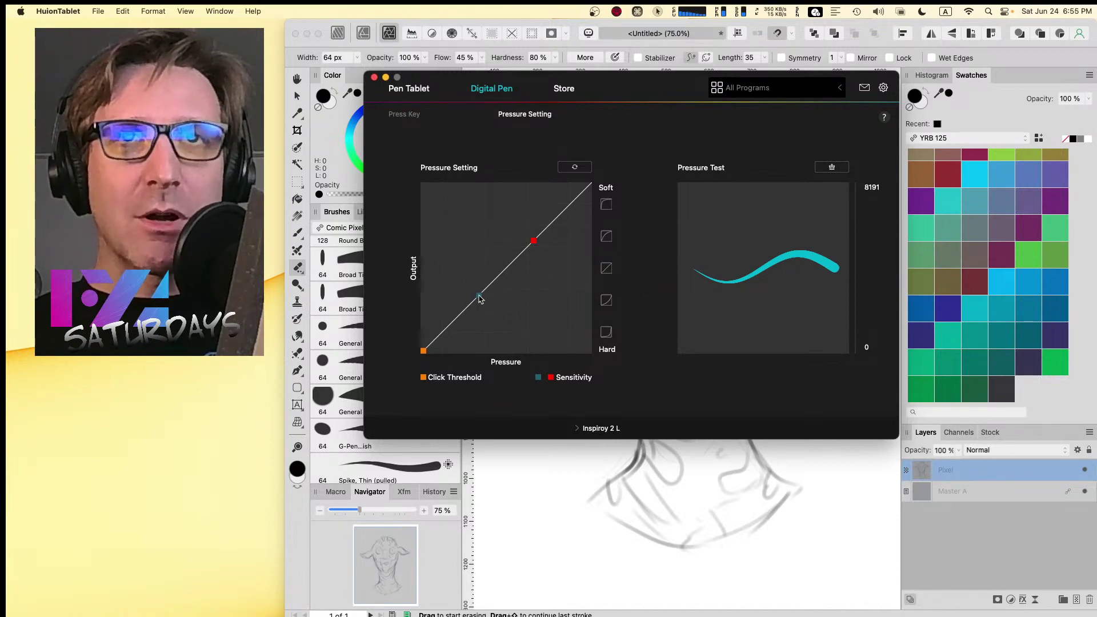
left_click_drag(478, 296, 461, 334)
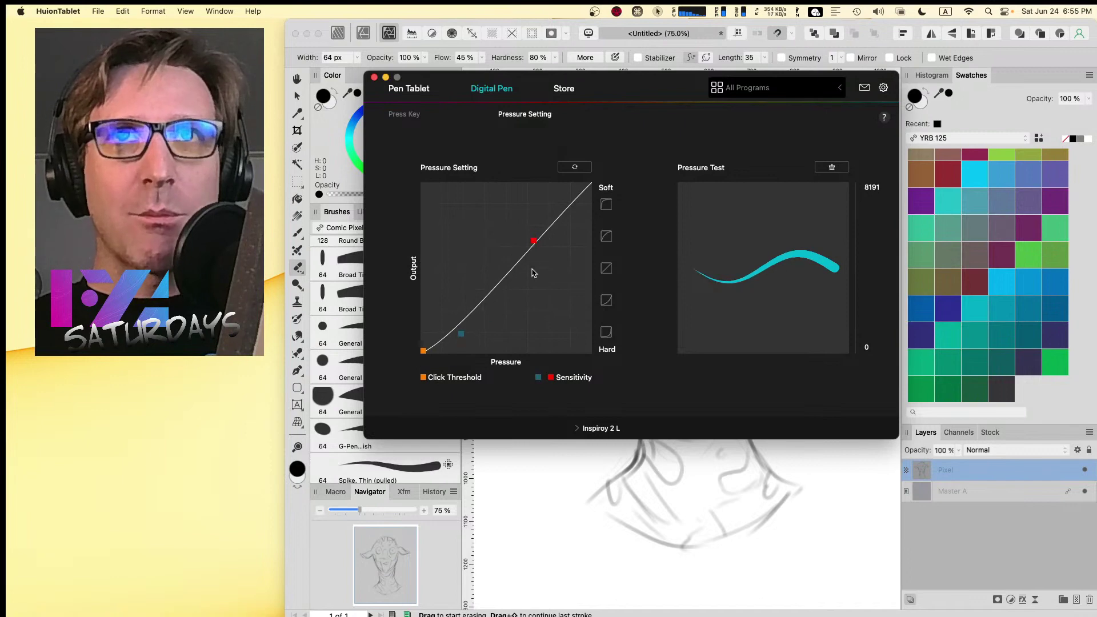
left_click_drag(534, 241, 528, 213)
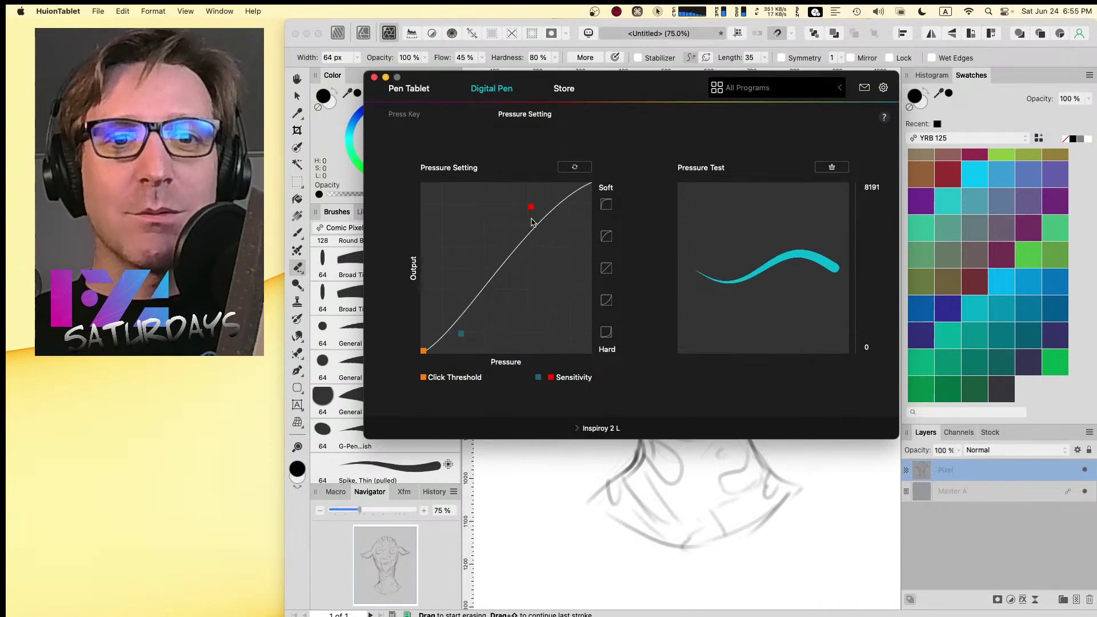
left_click(582, 170)
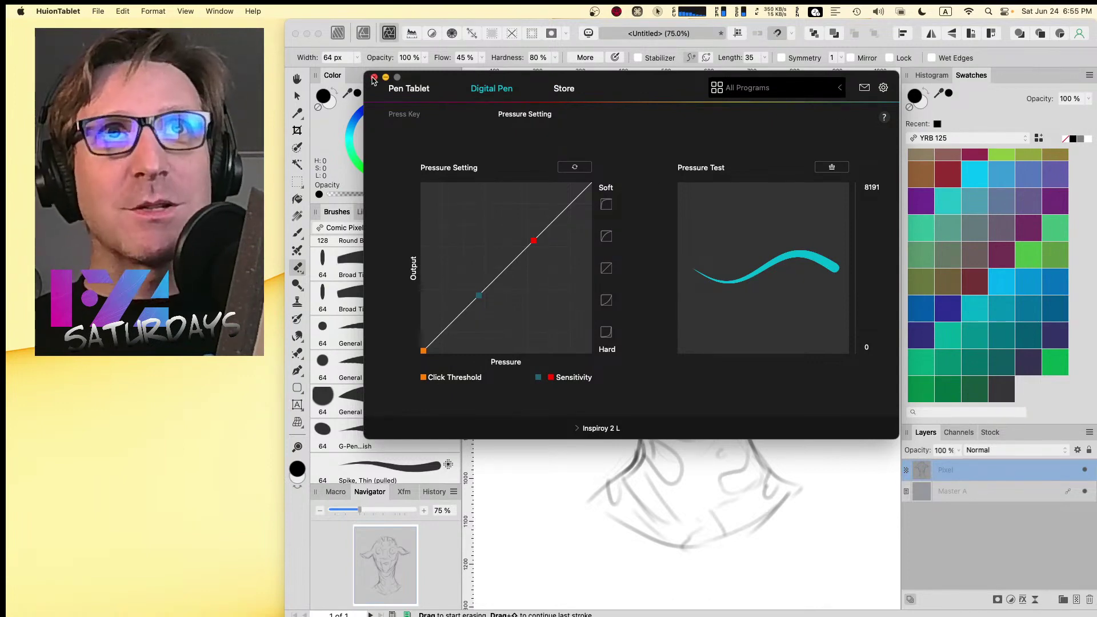
- Review the first group's press key assignments, check the fourth key's keystroke settings, and close the tablet driver window
left_click(408, 89)
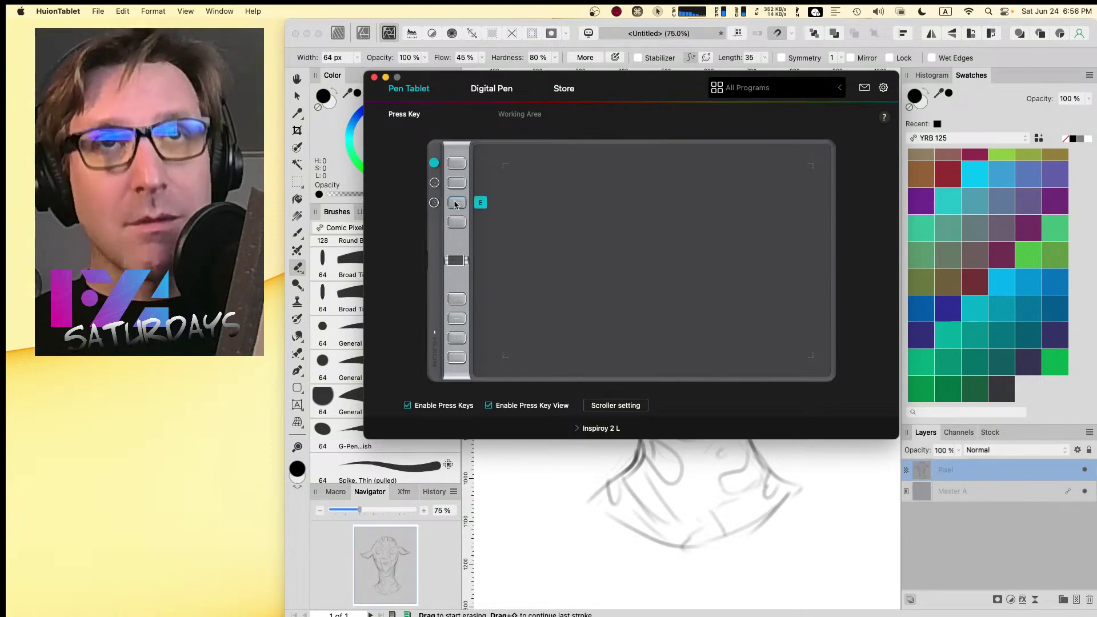
left_click(458, 223)
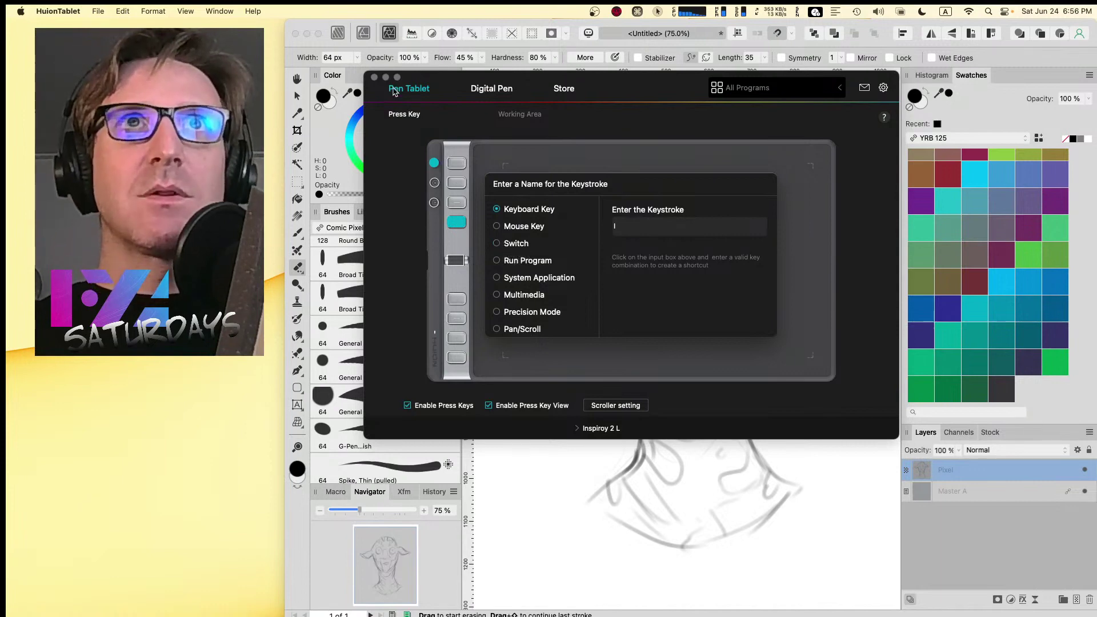
left_click(682, 372)
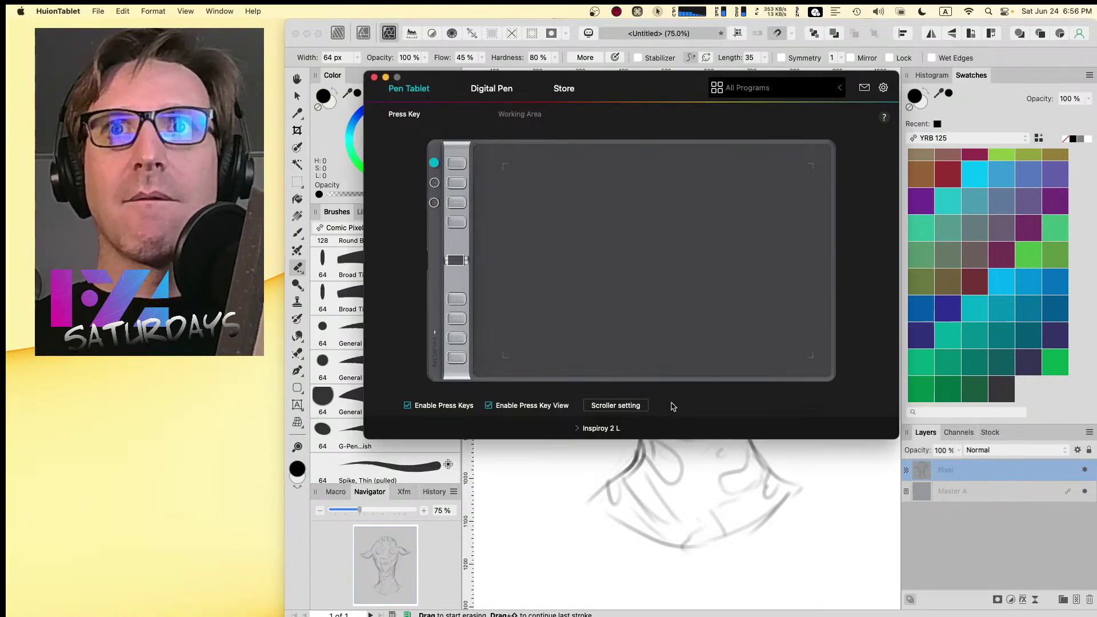
left_click(373, 77)
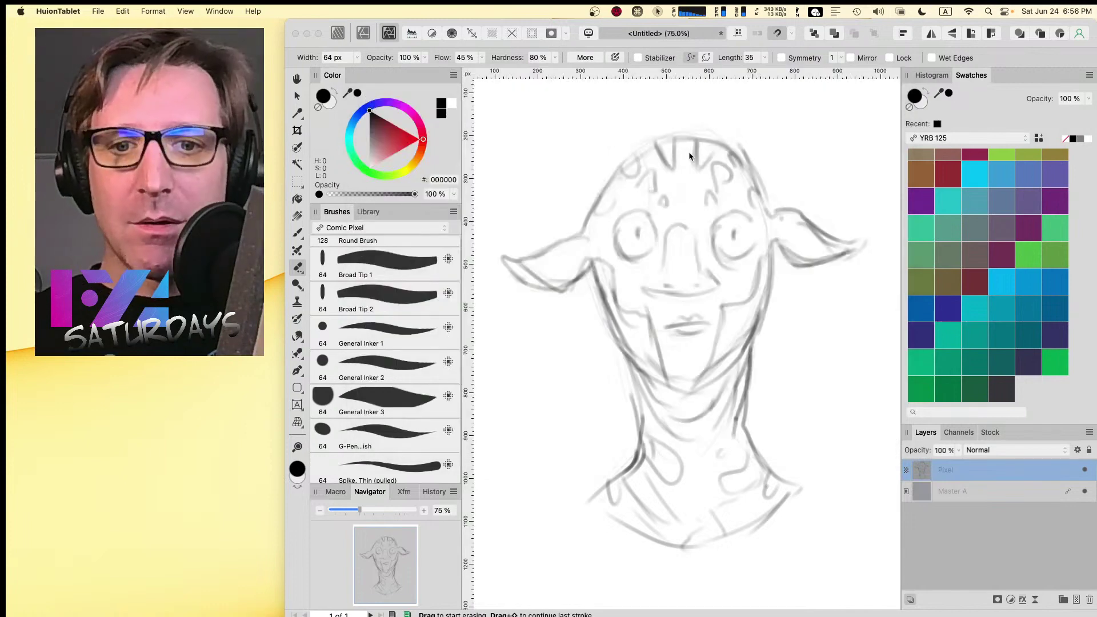
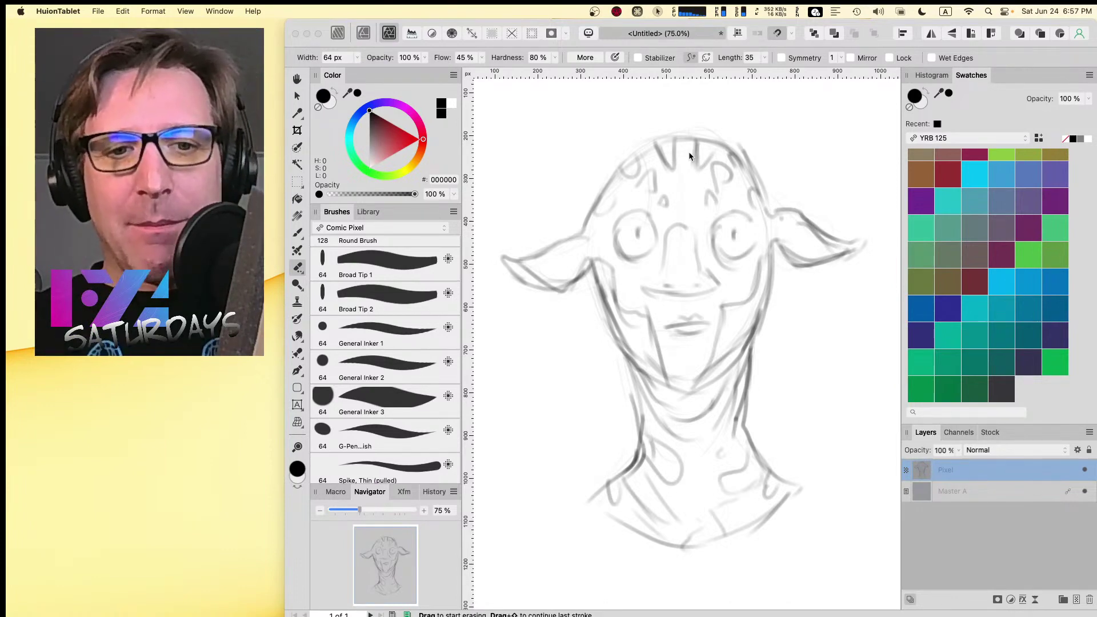
- Choose the General Inker 2 brush and fade the sketch layer to 25% opacity as an inking guide
left_click(397, 370)
left_click(959, 450)
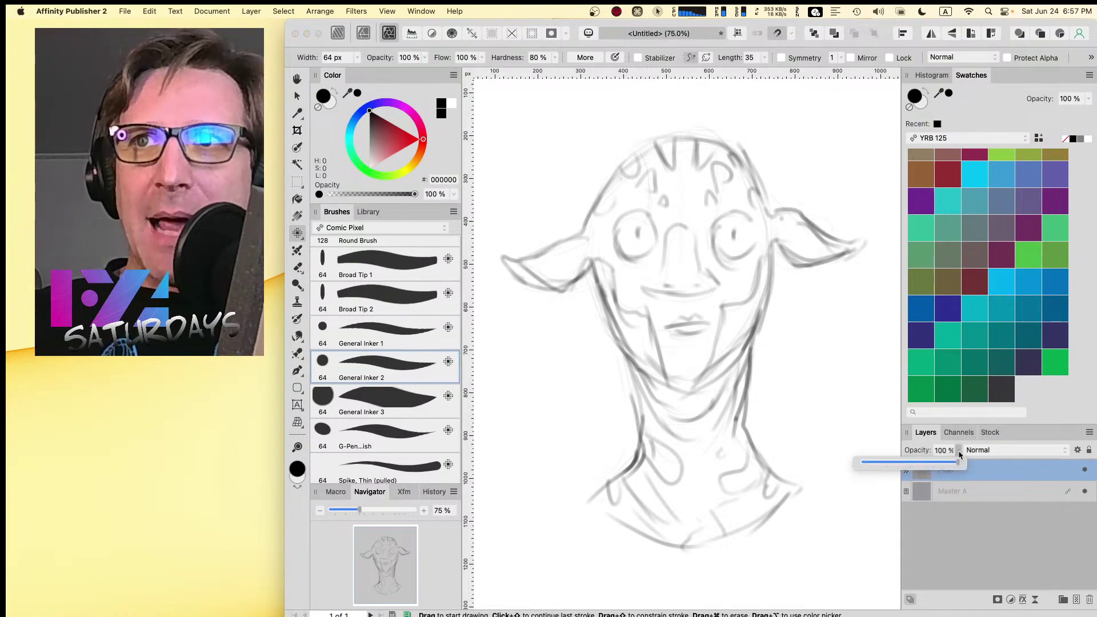
left_click_drag(959, 466, 888, 477)
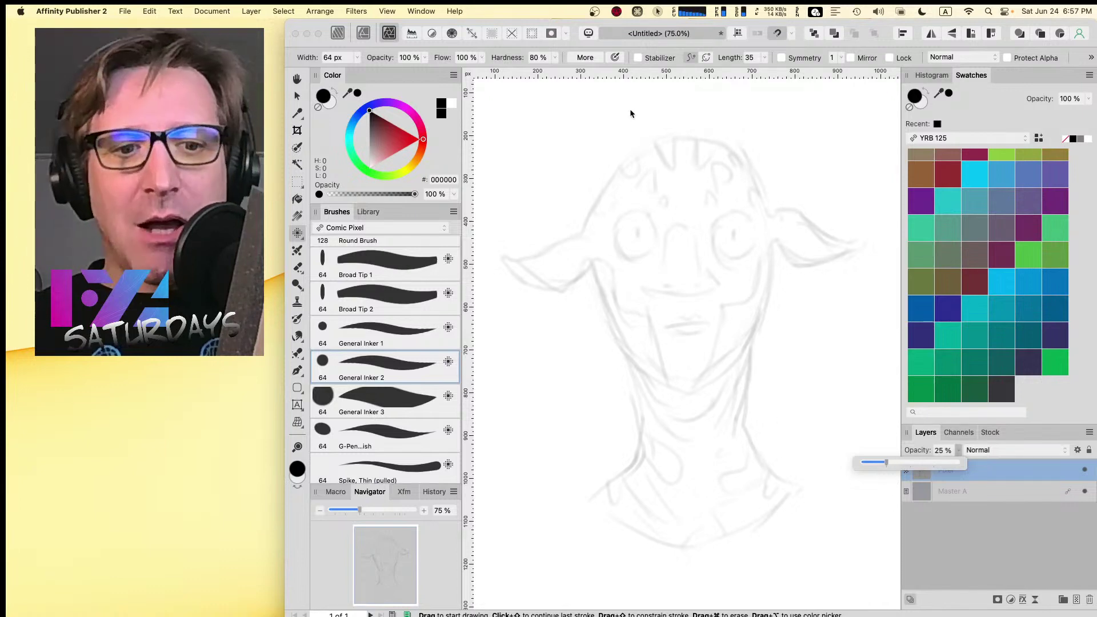
key("Caps_Lock")
key("super+1")
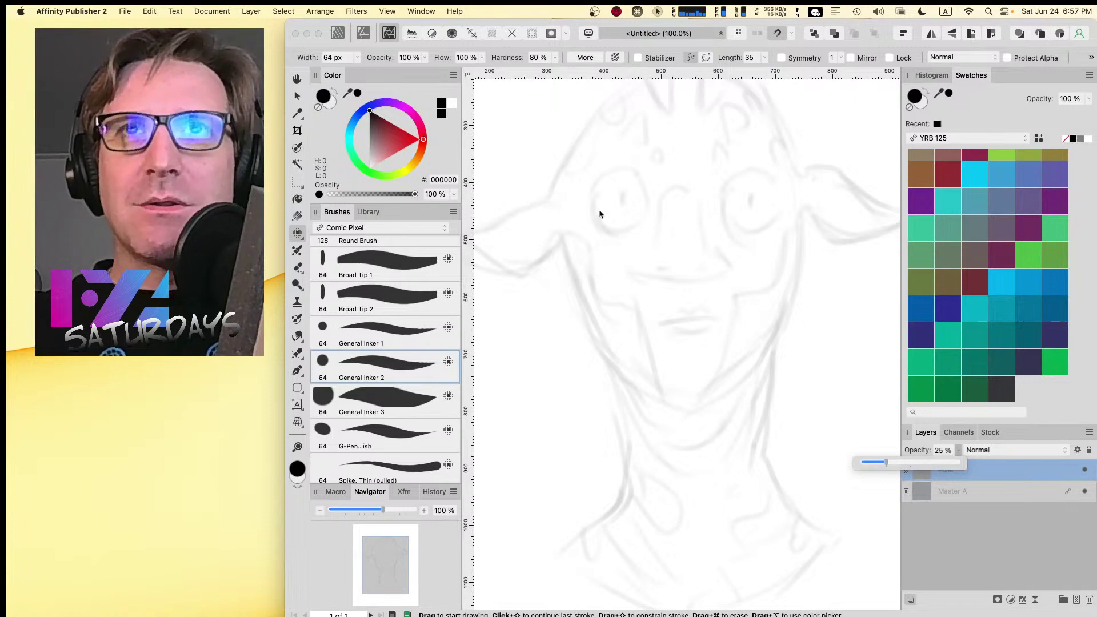
left_click(412, 361)
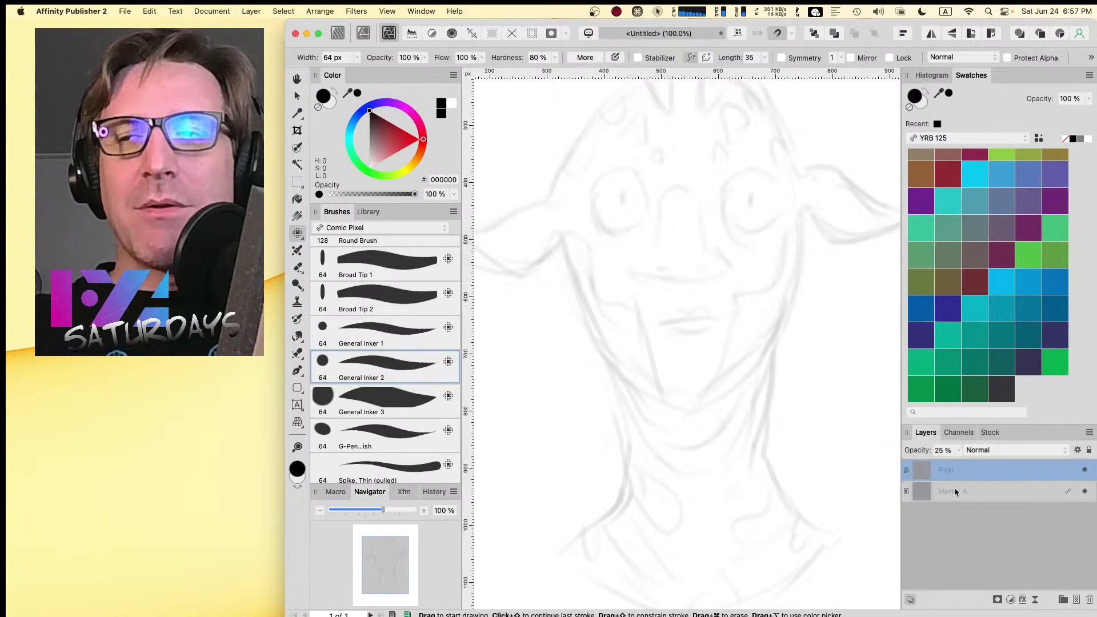
- Add a new pixel layer and ink the upper lid of the left-hand eye and the nose's bridge and outer outline
left_click(1077, 598)
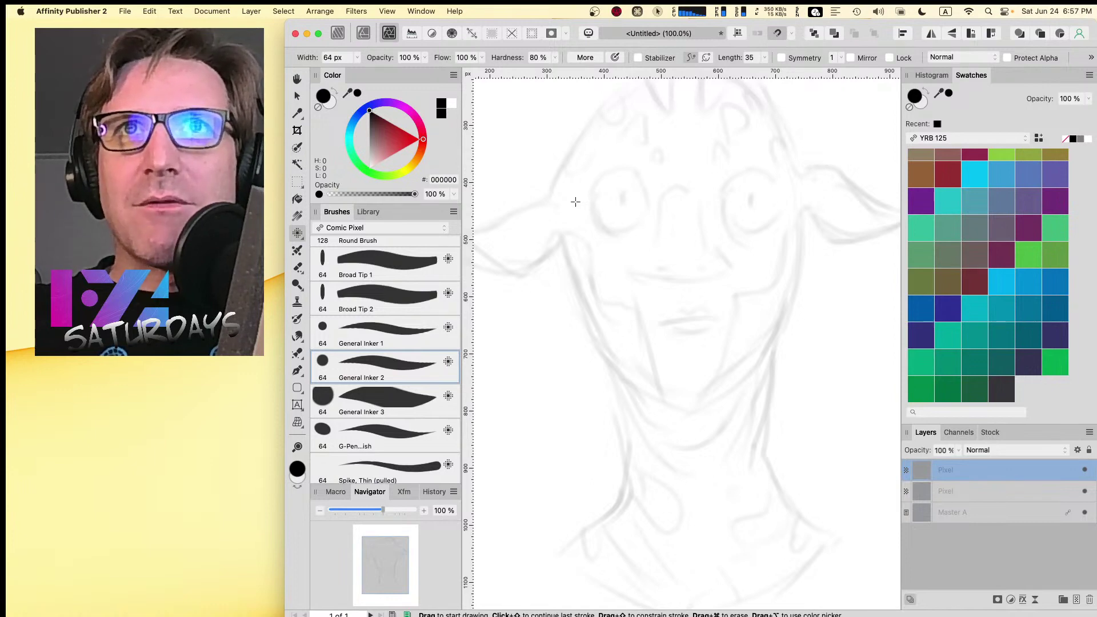
mouse_move(582, 203)
left_mouse_down()
mouse_move(632, 164)
mouse_move(593, 194)
mouse_move(621, 168)
mouse_move(649, 195)
mouse_move(674, 186)
mouse_move(670, 166)
mouse_move(637, 260)
left_mouse_up()
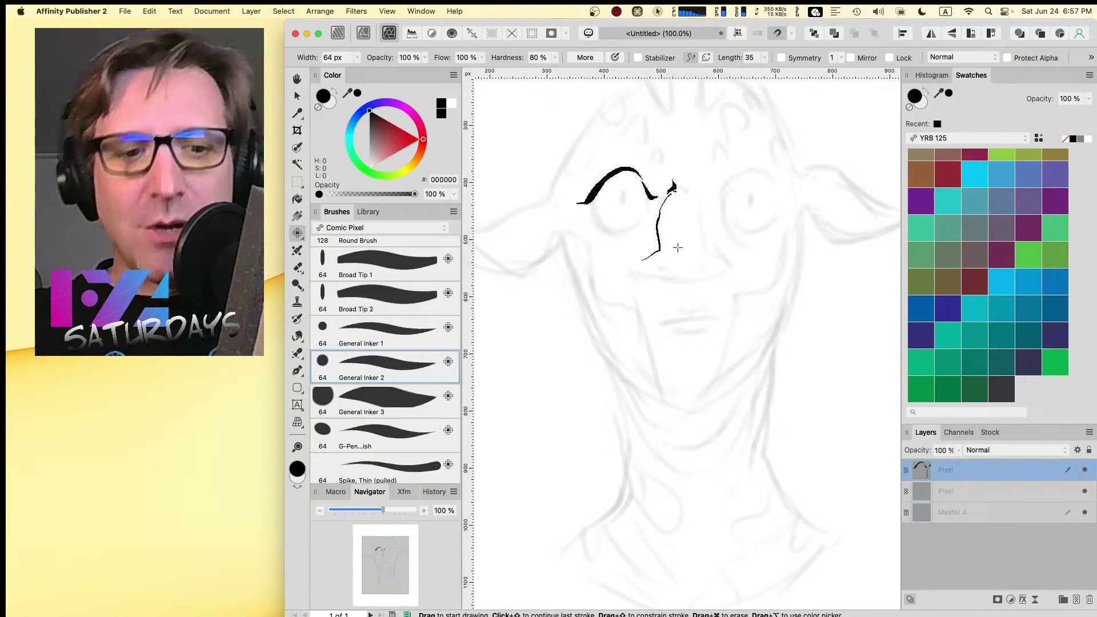
key("super+z")
key("Caps_Lock")
mouse_move(673, 191)
left_mouse_down()
mouse_move(649, 246)
mouse_move(628, 265)
mouse_move(710, 280)
mouse_move(693, 283)
mouse_move(718, 276)
mouse_move(737, 261)
mouse_move(709, 247)
mouse_move(720, 249)
mouse_move(683, 190)
left_mouse_up()
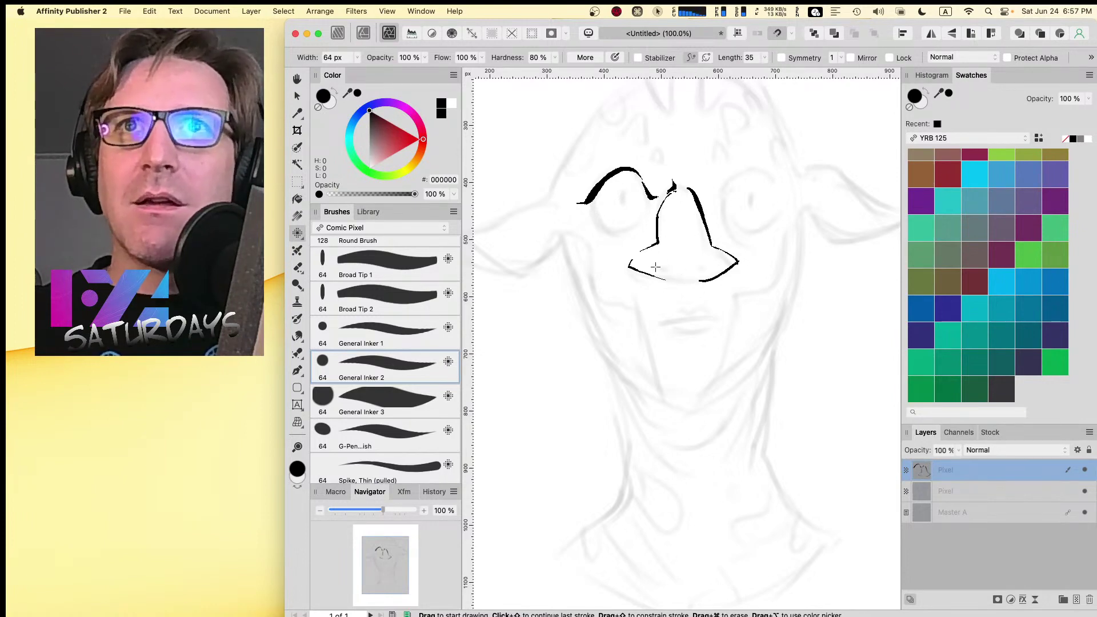
- Ink the nostrils and the contours around them, the small philtrum mark below the nose, and the lips
mouse_move(655, 267)
left_mouse_down()
mouse_move(709, 266)
mouse_move(640, 259)
mouse_move(733, 270)
left_mouse_up()
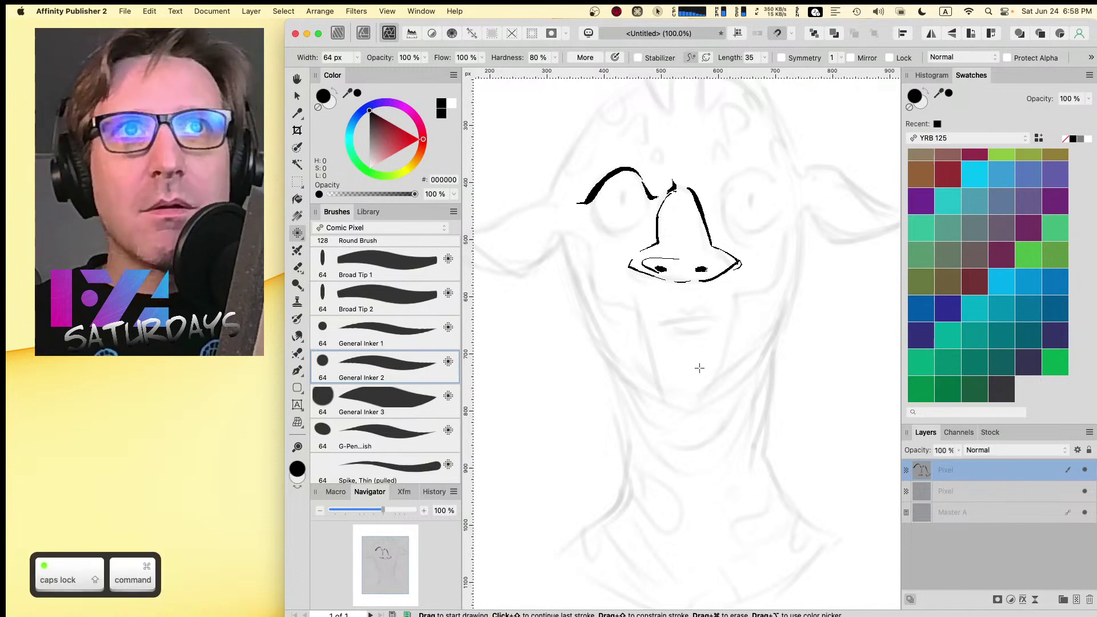
key("super+z")
key("super+z")
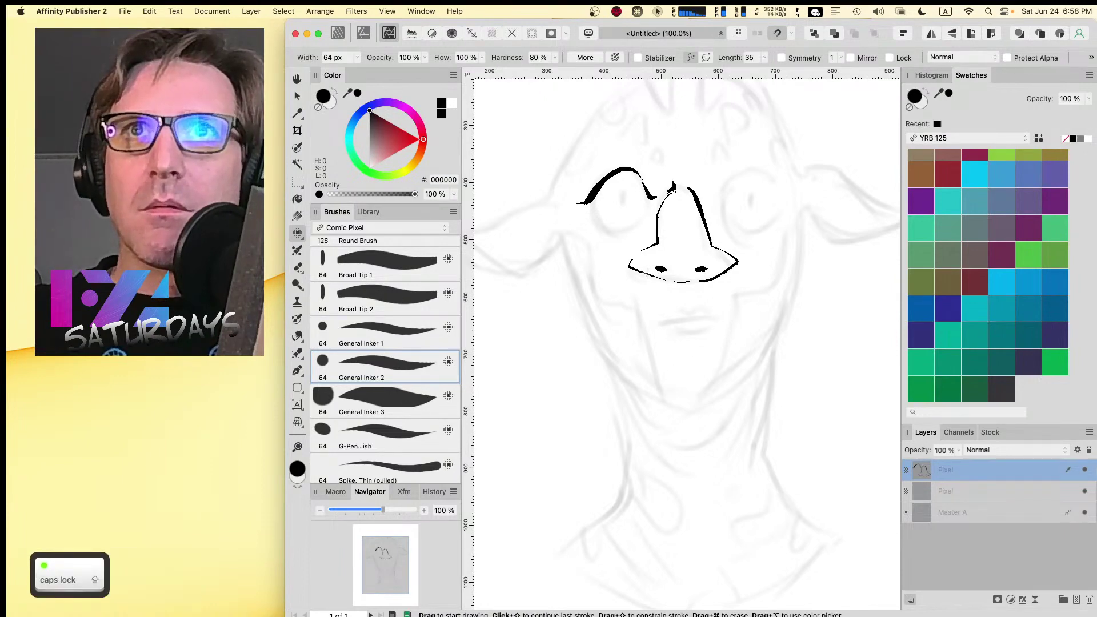
mouse_move(651, 276)
left_mouse_down()
mouse_move(664, 264)
mouse_move(714, 264)
mouse_move(730, 277)
mouse_move(688, 297)
left_mouse_up()
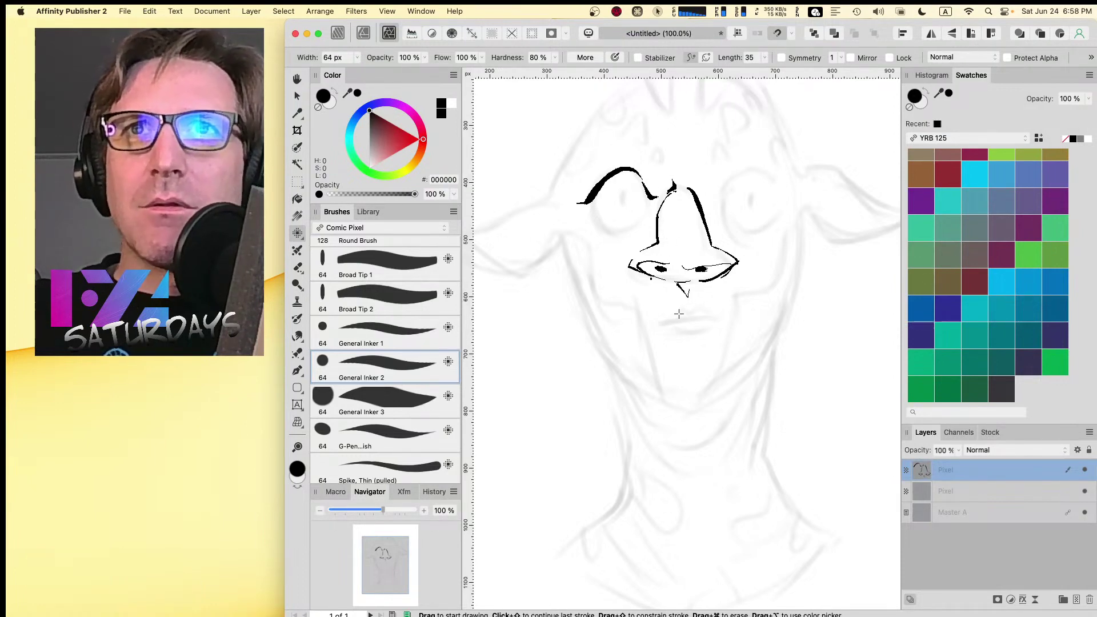
mouse_move(667, 318)
left_mouse_down()
mouse_move(719, 321)
mouse_move(711, 333)
mouse_move(705, 317)
mouse_move(662, 325)
mouse_move(715, 319)
mouse_move(671, 329)
mouse_move(696, 342)
left_mouse_up()
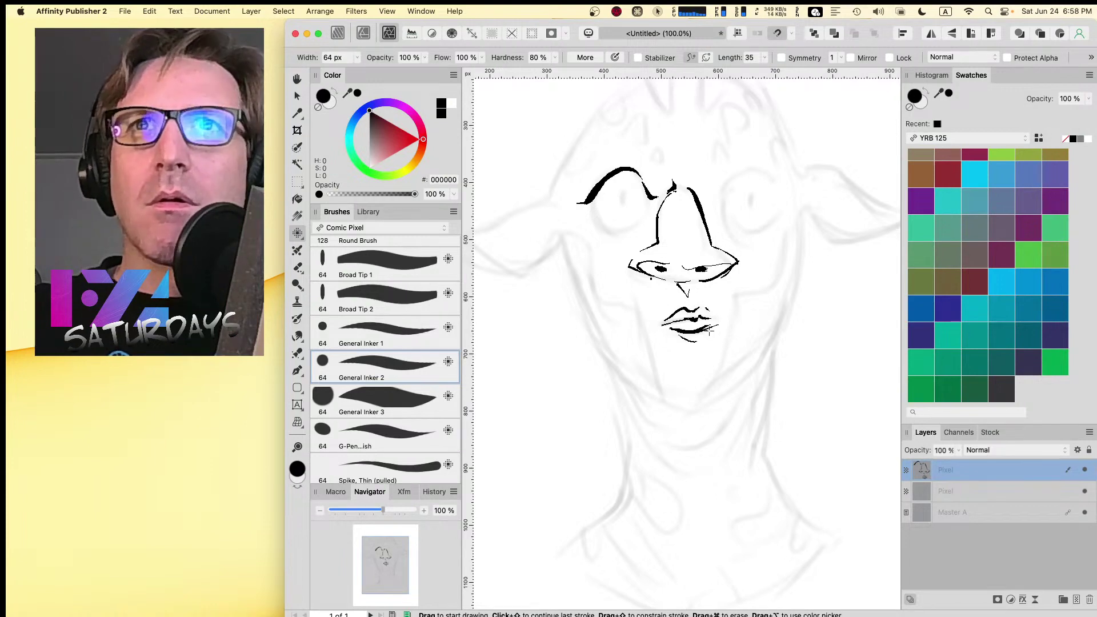
- Ink the arched upper lid of the right-hand eye and small crease marks beside the nose bridge
mouse_move(692, 183)
left_mouse_down()
mouse_move(718, 189)
mouse_move(706, 186)
mouse_move(742, 170)
mouse_move(781, 188)
mouse_move(736, 174)
mouse_move(723, 181)
mouse_move(754, 166)
mouse_move(776, 187)
mouse_move(806, 178)
left_mouse_up()
key("Caps_Lock")
key("super+z")
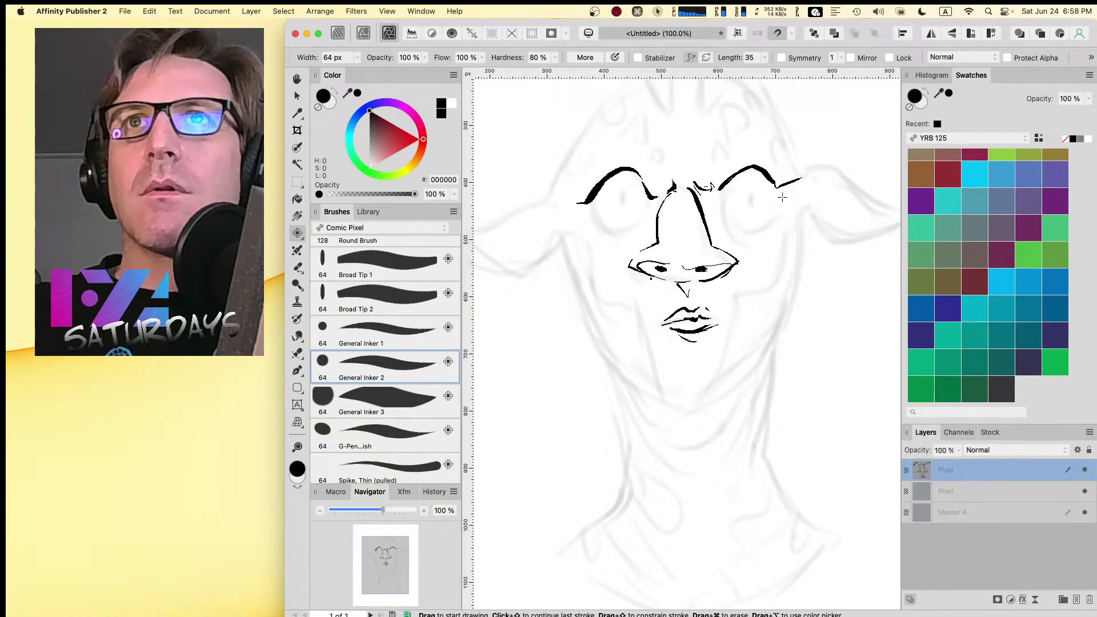
left_click(752, 245, "alt")
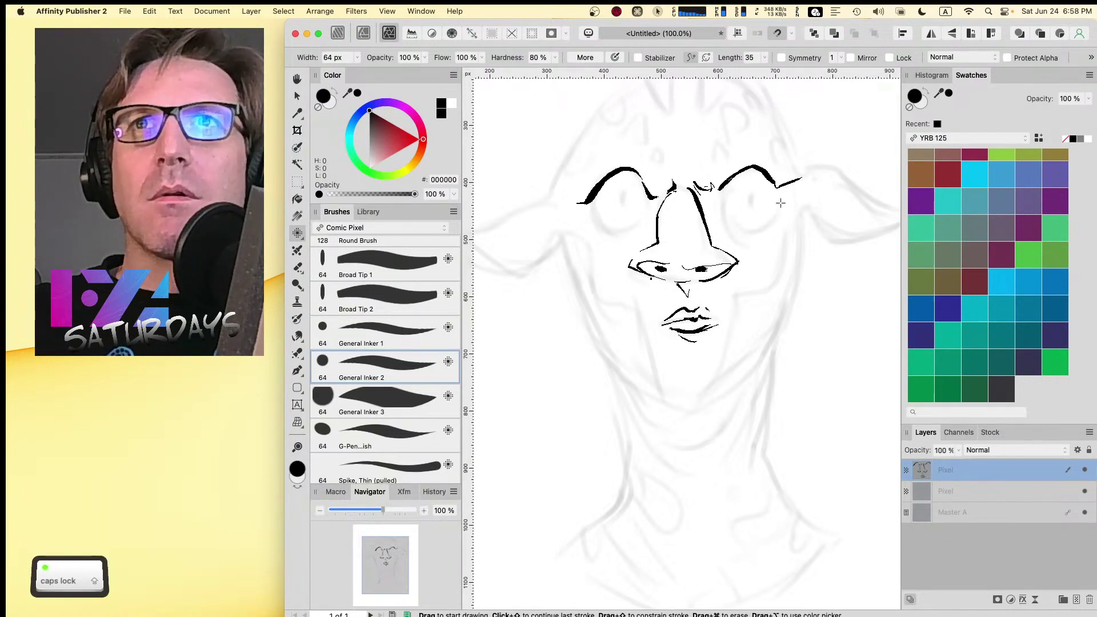
key("z")
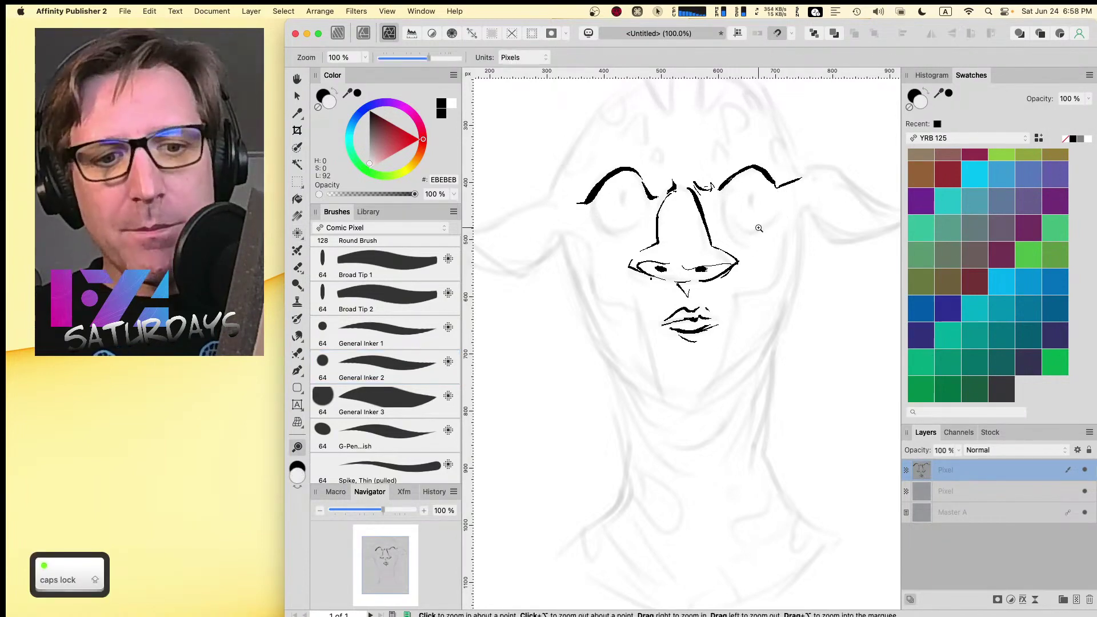
key("y")
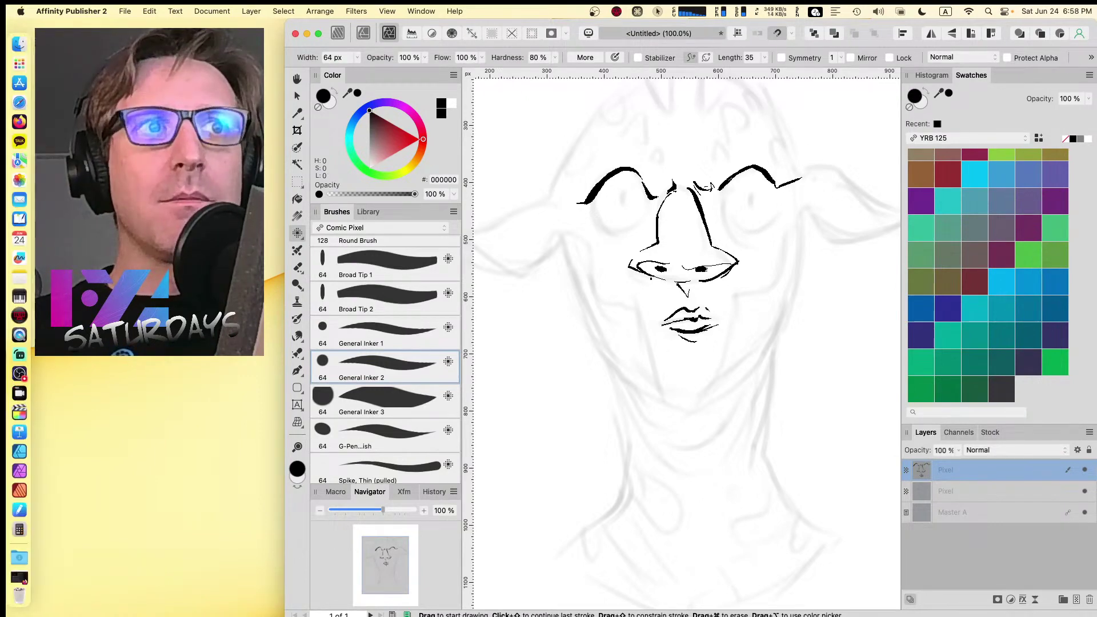
- Switch to the HuionTablet driver and assign the Command key as a keyboard keystroke to the digital pen's lower key
left_click(26, 514)
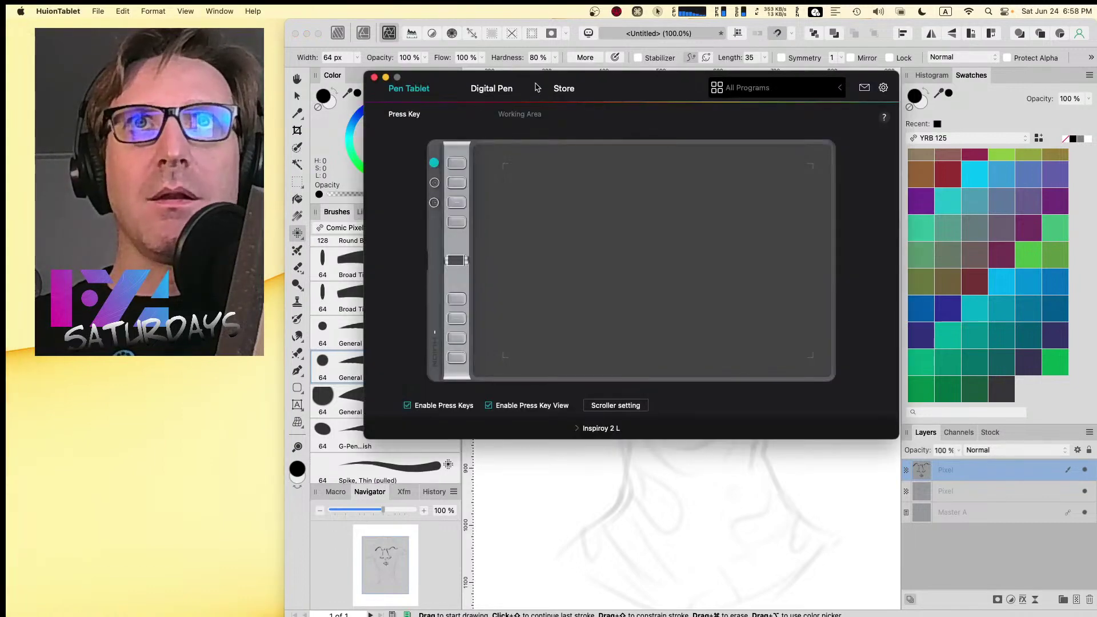
left_click(496, 90)
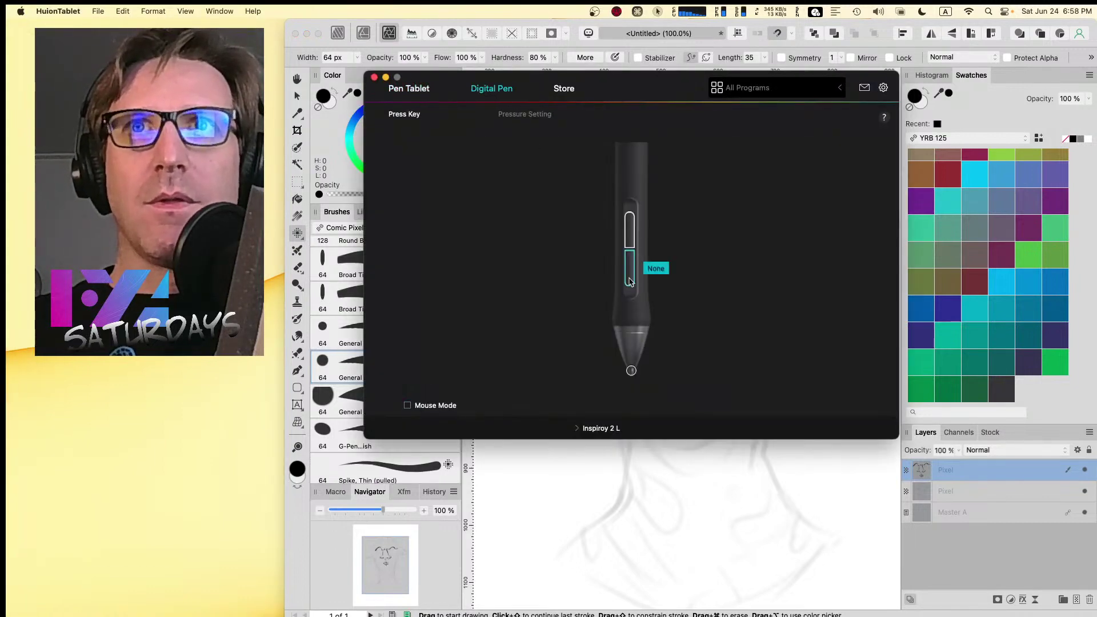
left_click(629, 281)
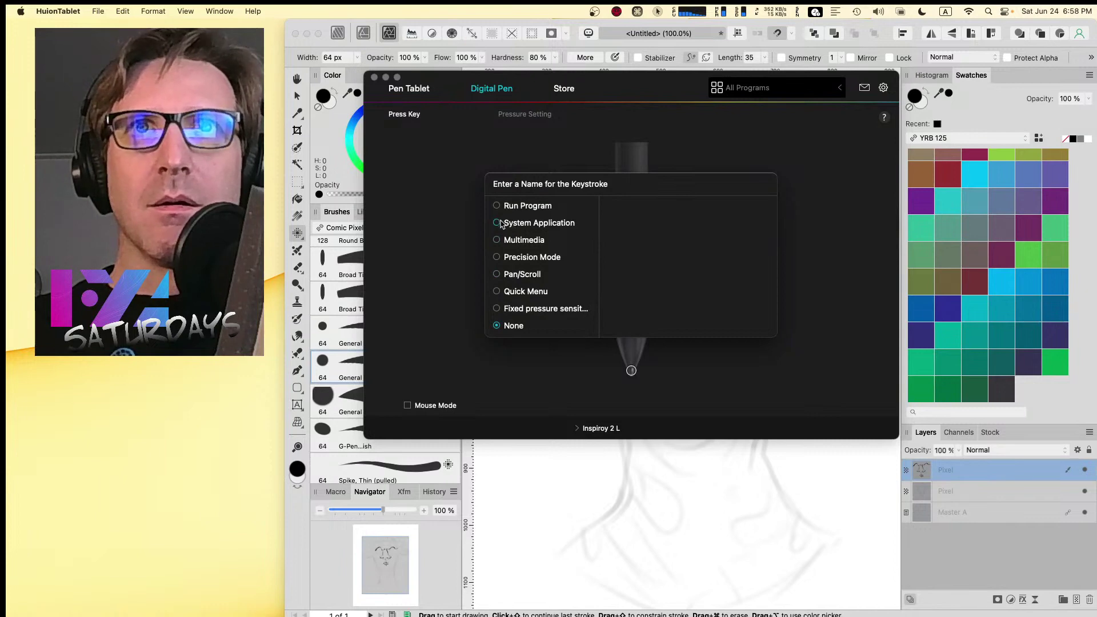
scroll(597, 266, "up", 3)
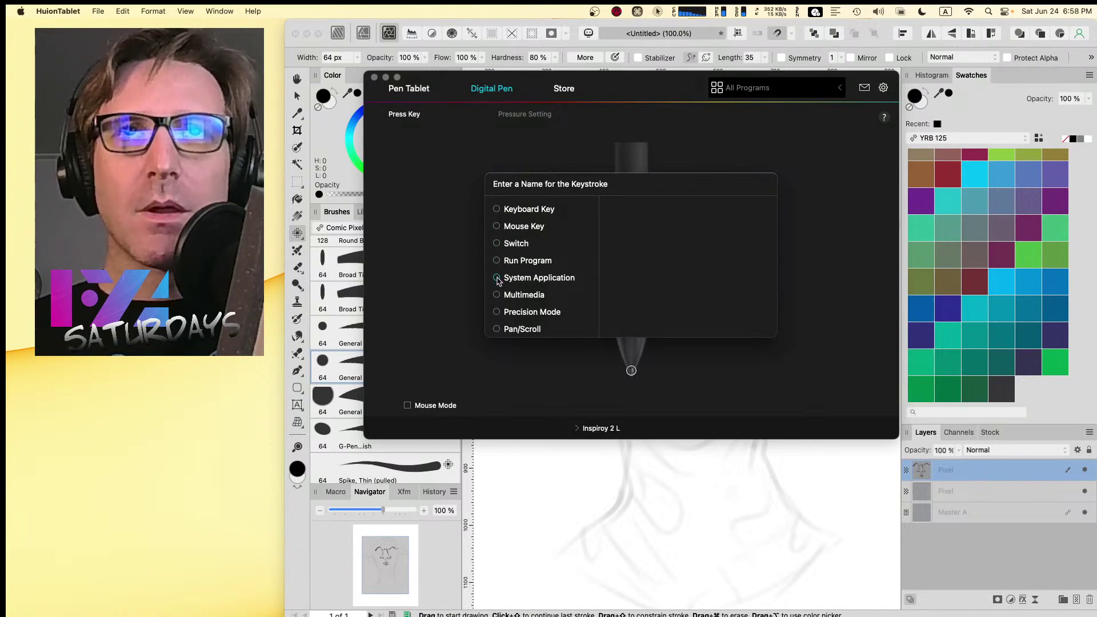
left_click(498, 210)
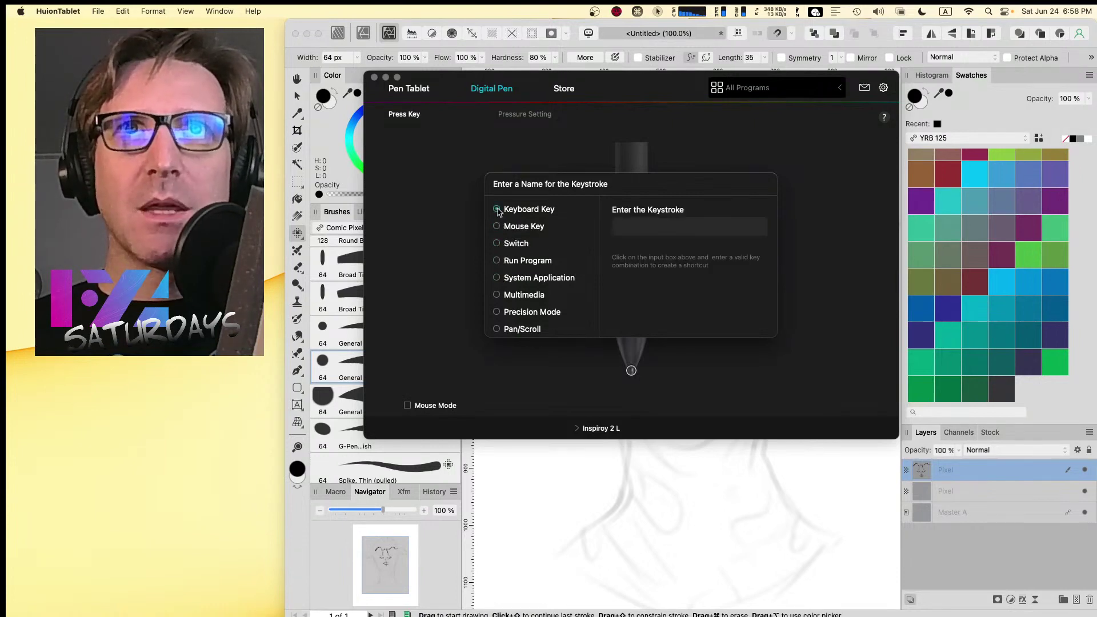
left_click(665, 225)
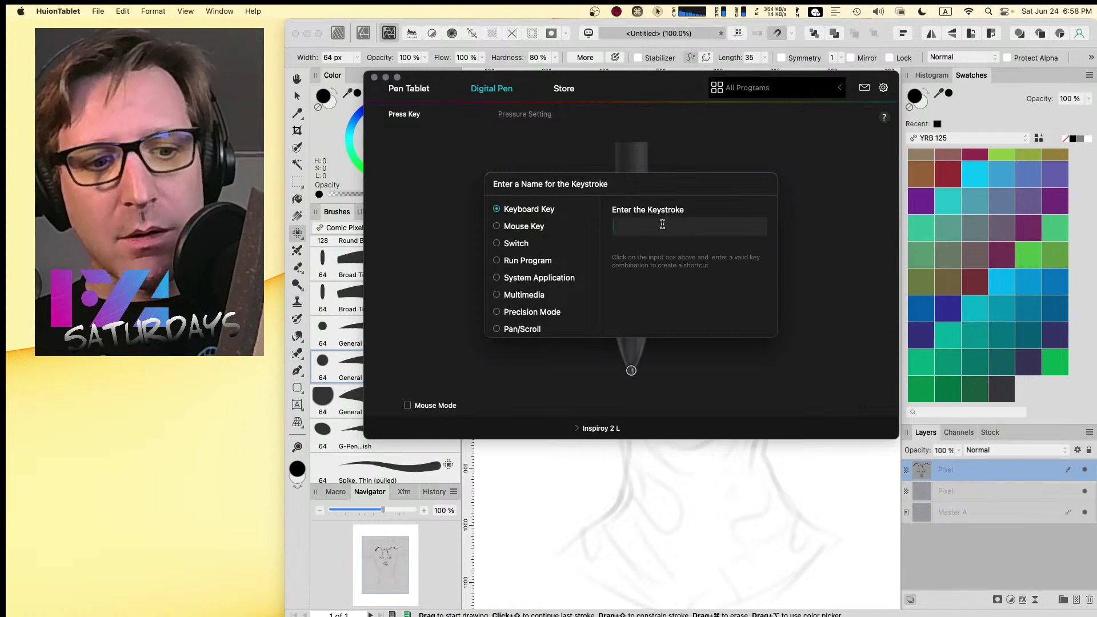
key("Caps_Lock")
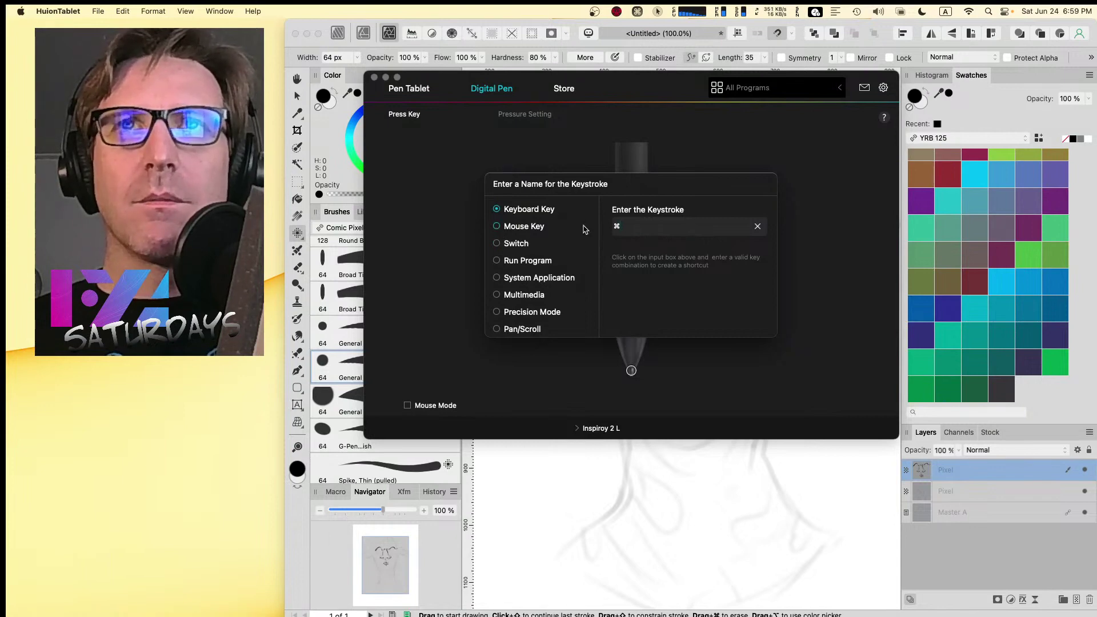
key("Caps_Lock+BackSpace")
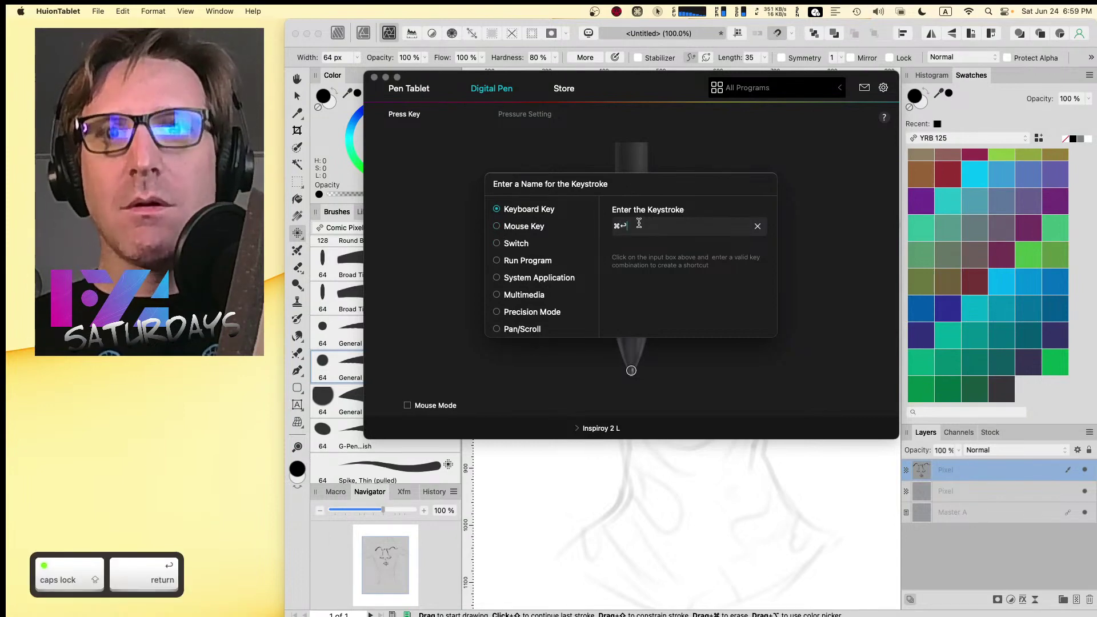
left_click(757, 225)
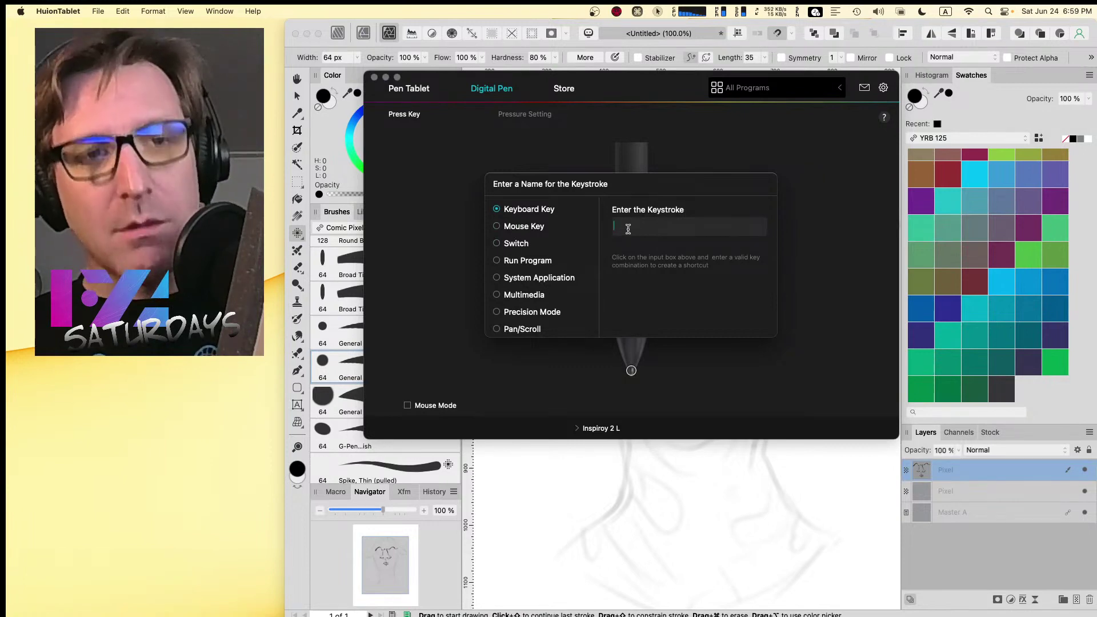
key("super")
left_click(442, 321)
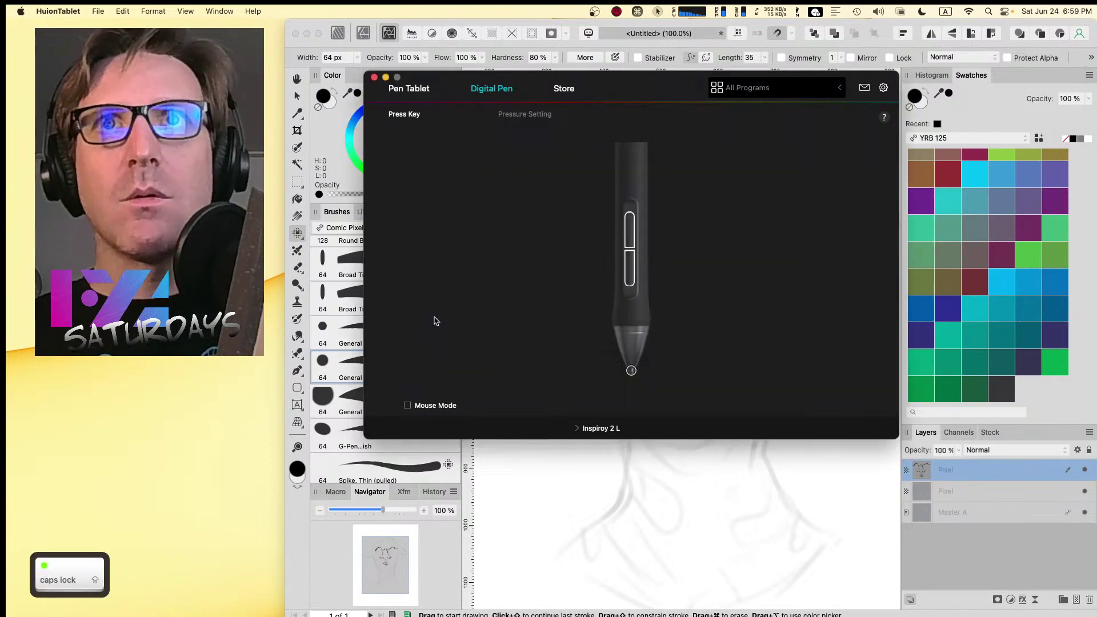
- Assign Precision Mode to the digital pen's upper key and close the tablet driver window
left_click(630, 233)
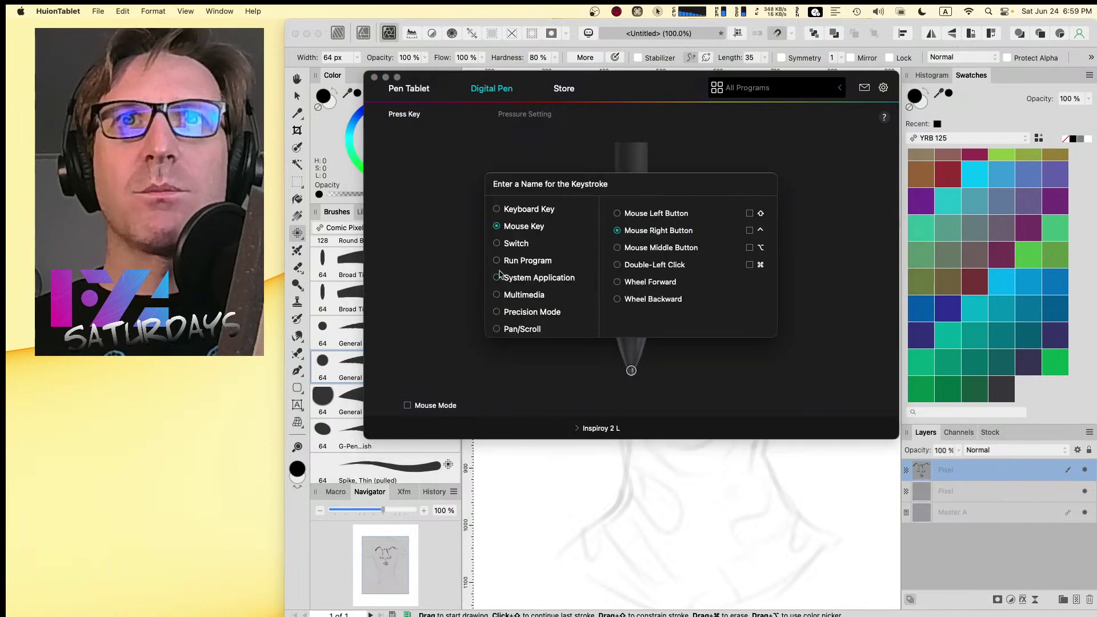
left_click(500, 312)
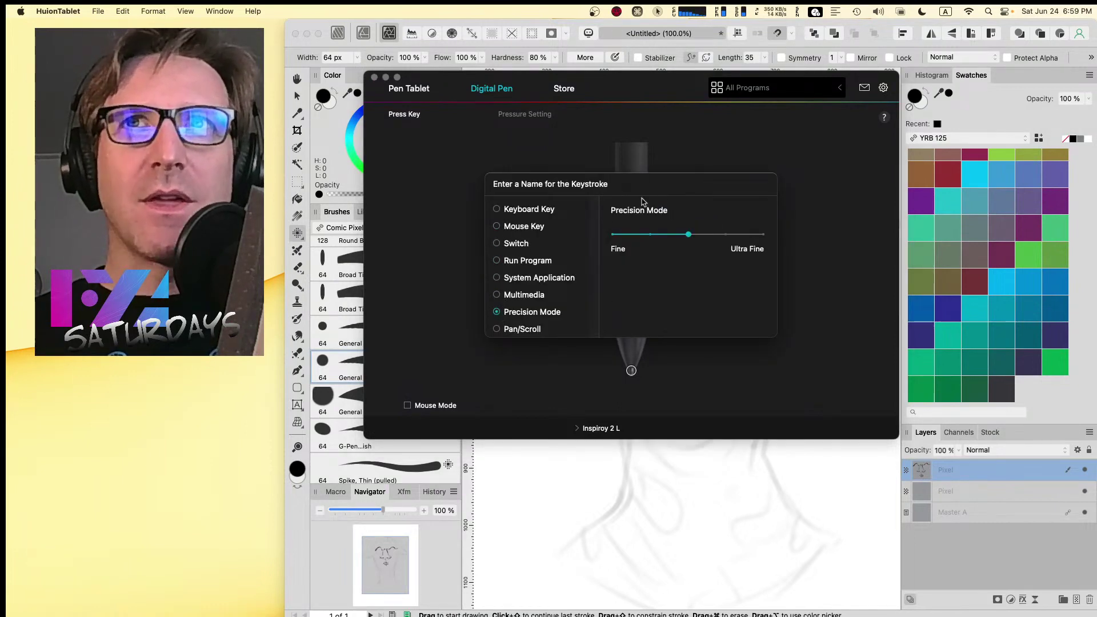
left_click(467, 205)
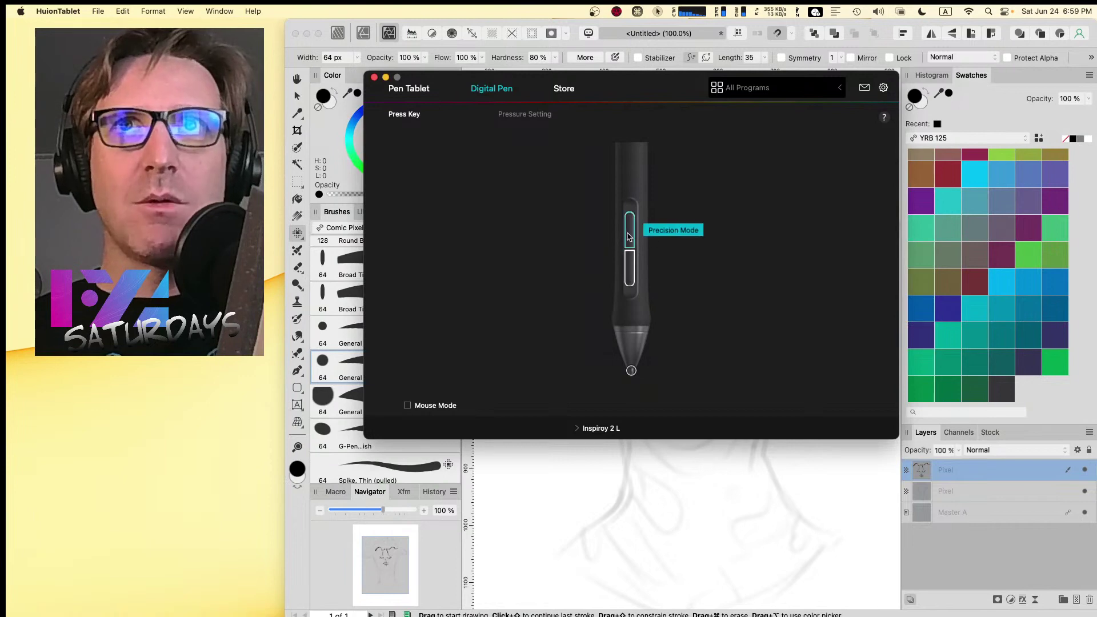
left_click(375, 78)
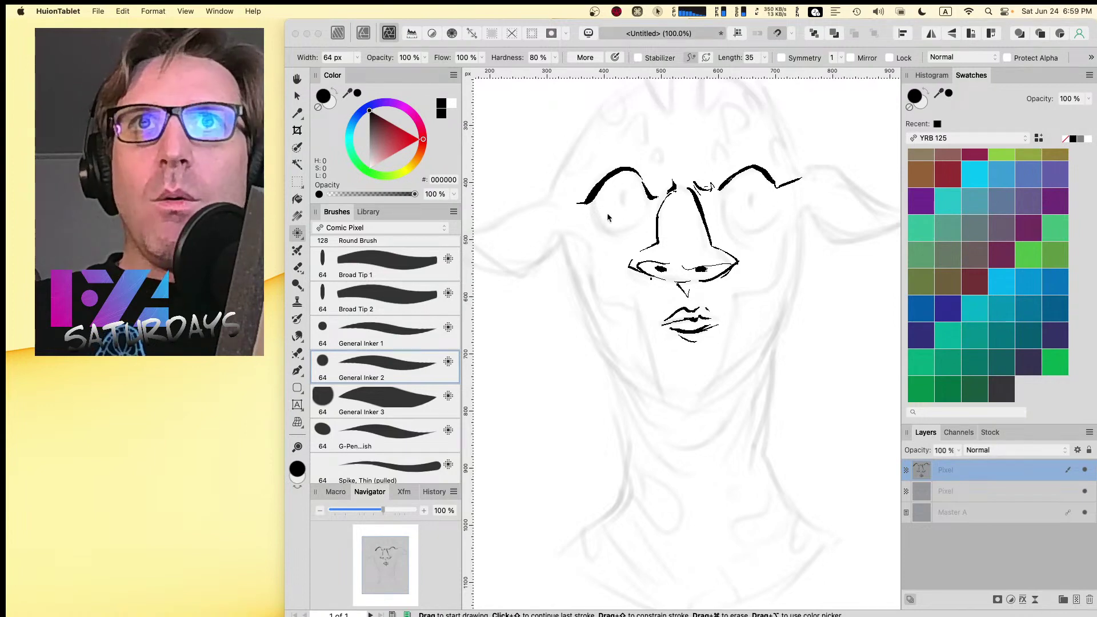
- Ink the lower curve of the left-hand eye with short lash strokes at its outer corner
left_click(594, 201)
mouse_move(590, 195)
left_mouse_down()
mouse_move(598, 225)
mouse_move(594, 217)
mouse_move(616, 231)
mouse_move(637, 219)
mouse_move(650, 182)
left_mouse_up()
key("super+z")
key("Caps_Lock")
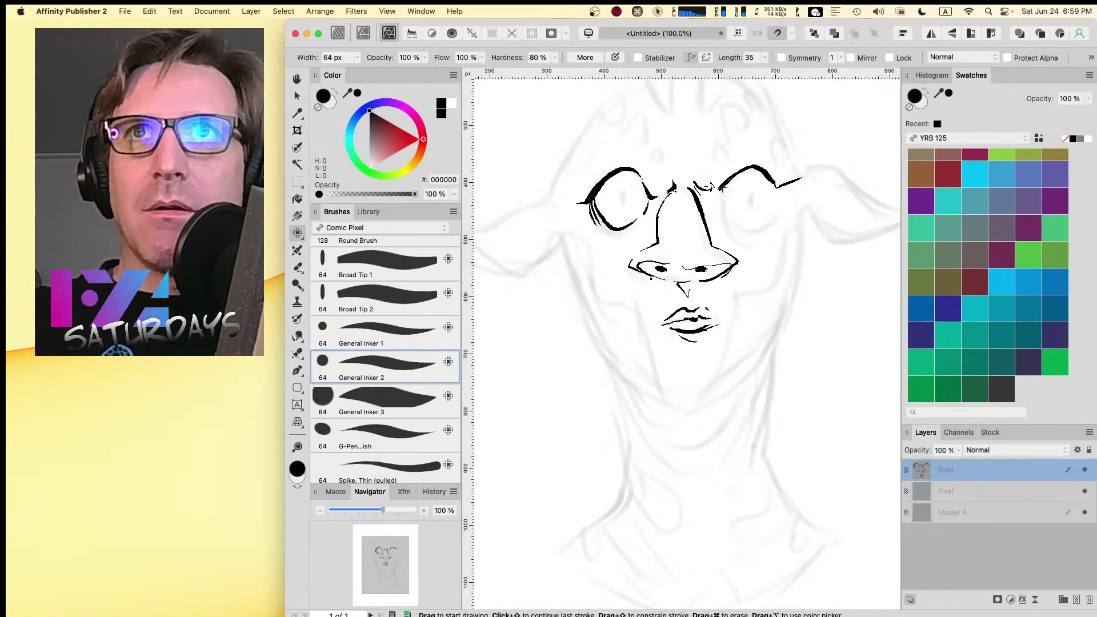
mouse_move(723, 191)
left_mouse_down()
mouse_move(729, 178)
mouse_move(713, 187)
left_mouse_up()
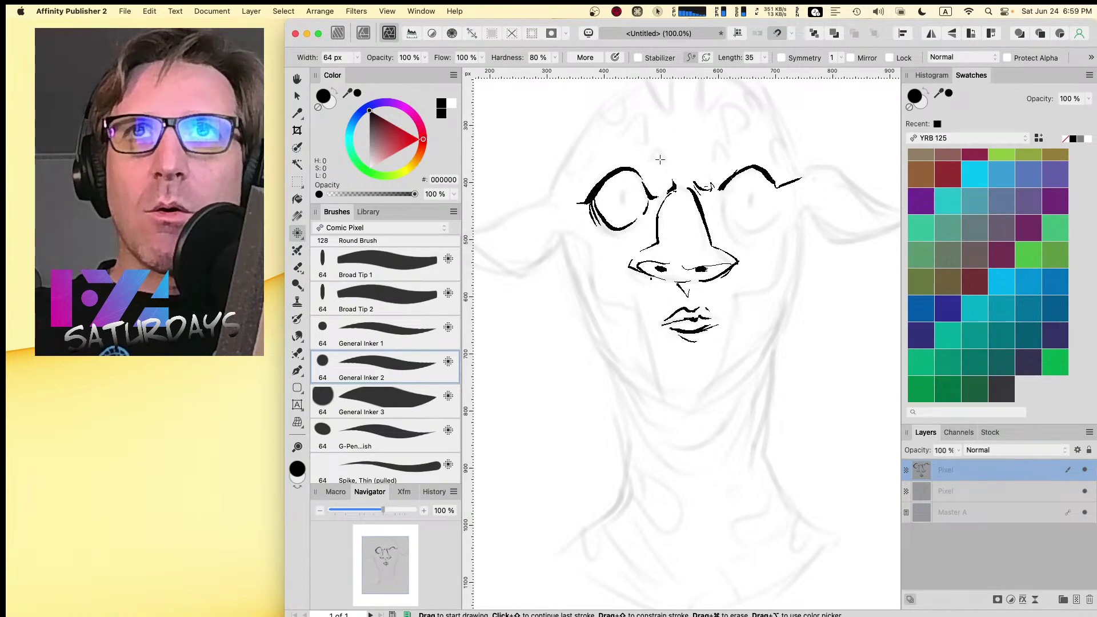
mouse_move(656, 159)
left_mouse_down()
mouse_move(664, 147)
mouse_move(652, 153)
left_mouse_up()
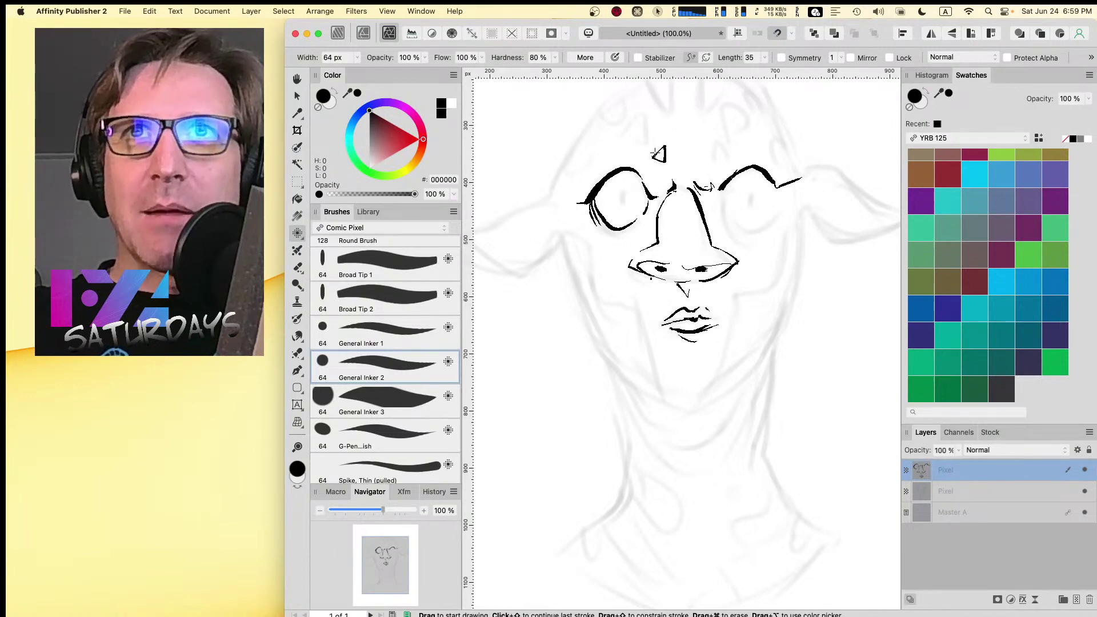
key("Caps_Lock")
key("super+z")
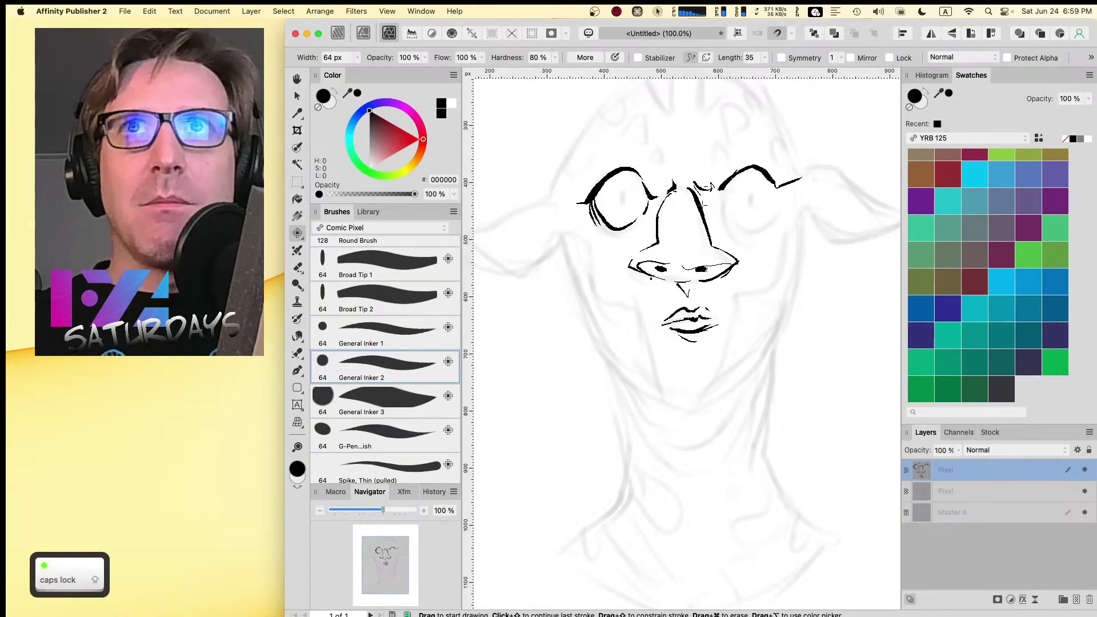
- Ink the brow lines above both eyes and the vertical frown wrinkles above the nose bridge
left_click_drag(570, 185, 593, 154)
left_click_drag(602, 145, 618, 143)
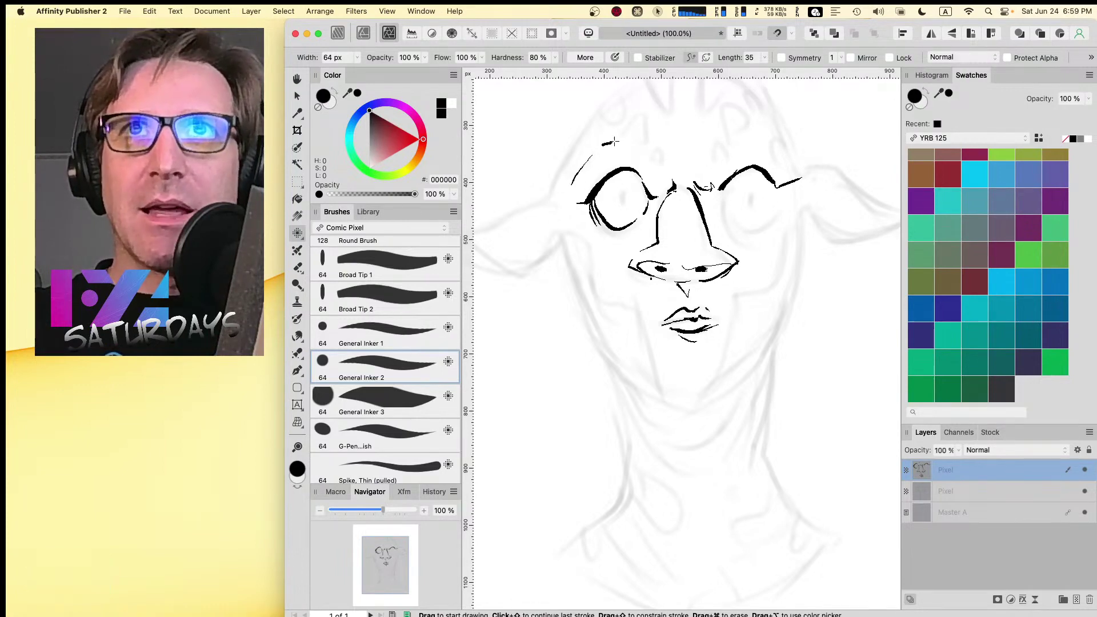
mouse_move(735, 135)
left_mouse_down()
mouse_move(778, 164)
mouse_move(669, 163)
mouse_move(678, 168)
mouse_move(681, 131)
left_mouse_up()
left_click_drag(687, 171, 690, 141)
left_click_drag(693, 171, 696, 146)
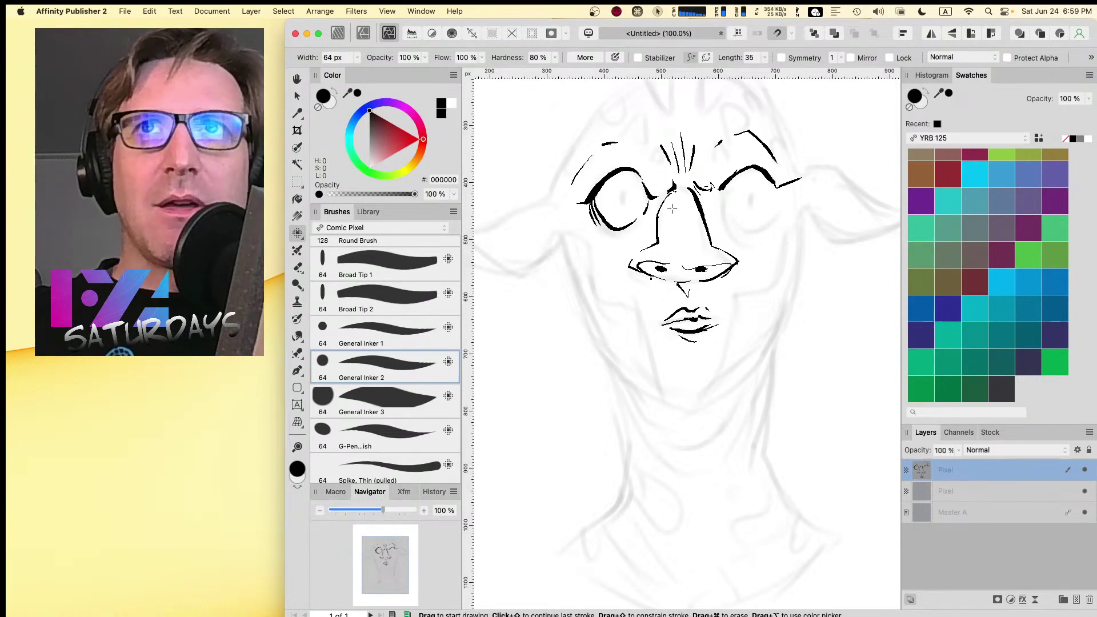
- Ink the lower curve of the right-hand eye, undoing and redrawing the stroke until it closes the eye's round outline
mouse_move(725, 191)
left_mouse_down()
mouse_move(752, 230)
mouse_move(773, 200)
mouse_move(747, 230)
mouse_move(726, 199)
mouse_move(761, 228)
left_mouse_up()
key("super+z")
key("super+z")
key("Caps_Lock")
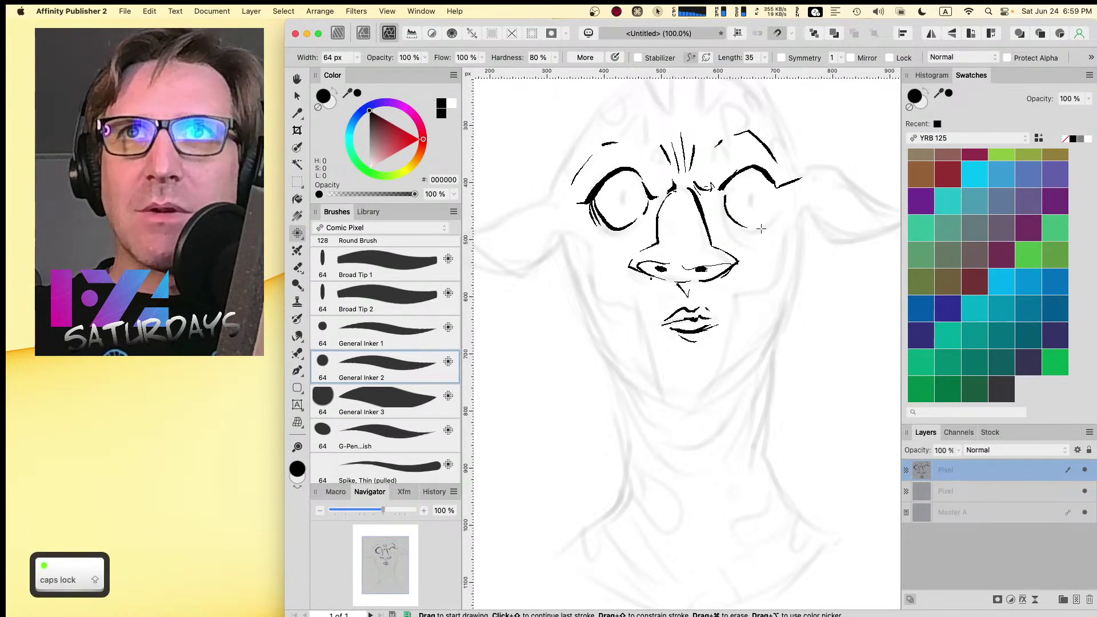
key("super+z")
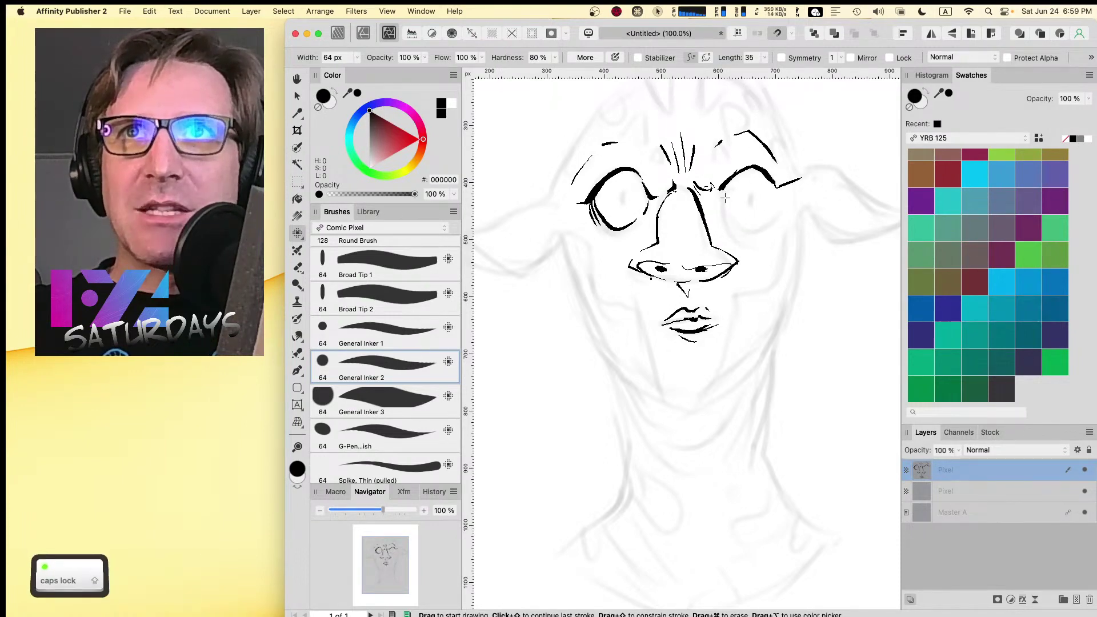
mouse_move(724, 197)
left_mouse_down()
mouse_move(732, 223)
mouse_move(768, 223)
left_mouse_up()
key("super+z")
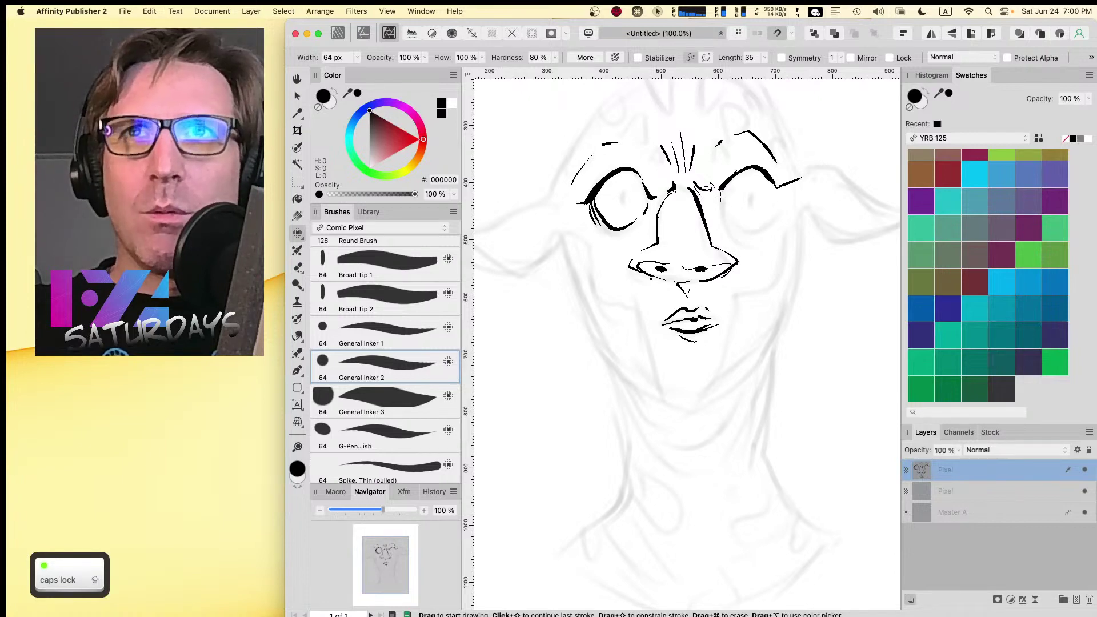
mouse_move(721, 197)
left_mouse_down()
mouse_move(732, 224)
mouse_move(778, 206)
mouse_move(769, 220)
mouse_move(778, 190)
left_mouse_up()
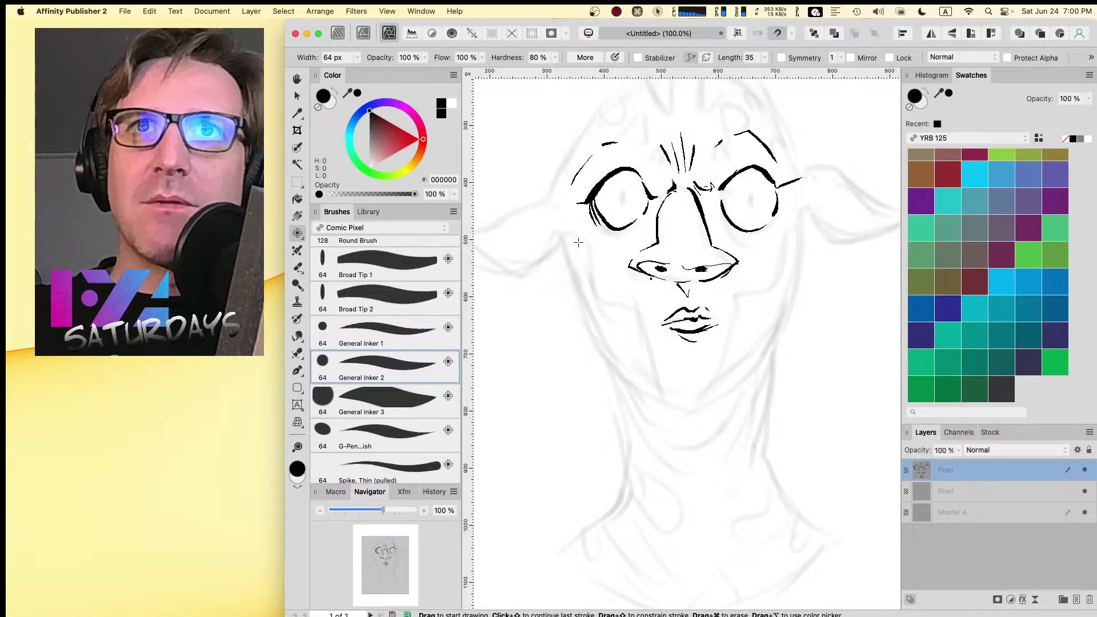
- Ink the cheekbone curves on both sides of the face, undoing and redrawing the left-hand curve
left_click_drag(572, 249, 584, 292)
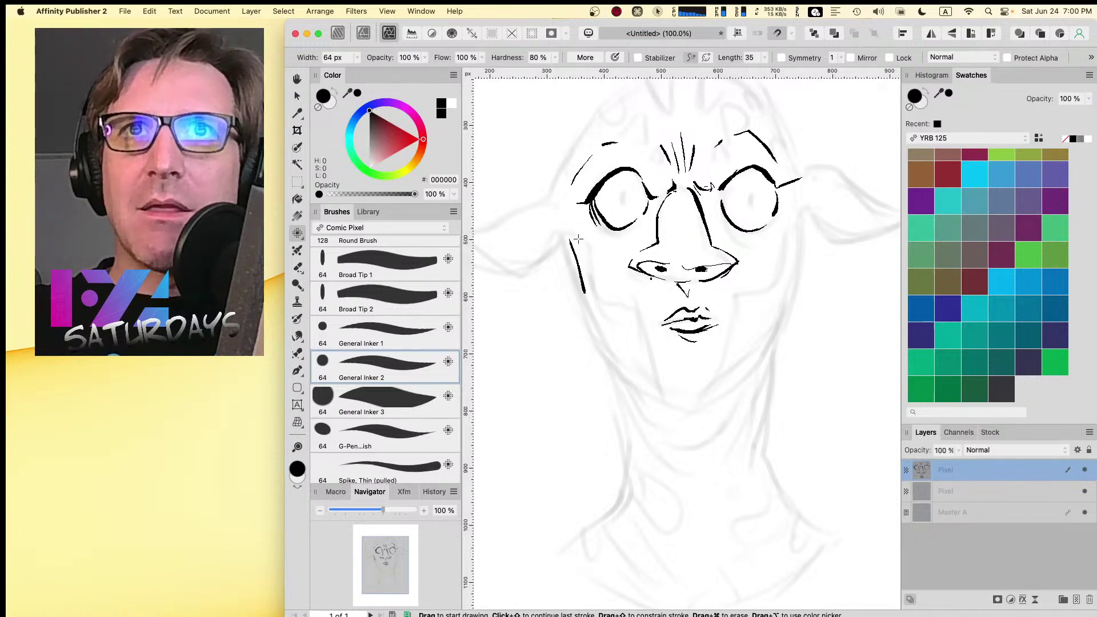
mouse_move(578, 240)
left_mouse_down()
mouse_move(596, 292)
mouse_move(640, 305)
left_mouse_up()
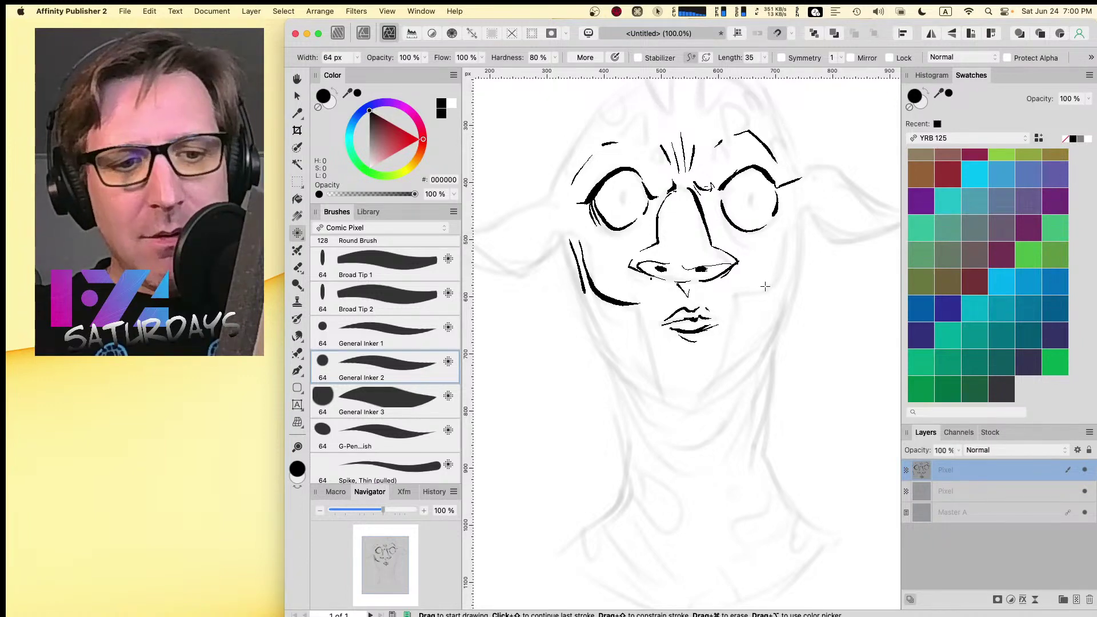
key("Caps_Lock")
key("super+z")
left_click_drag(585, 248, 624, 305)
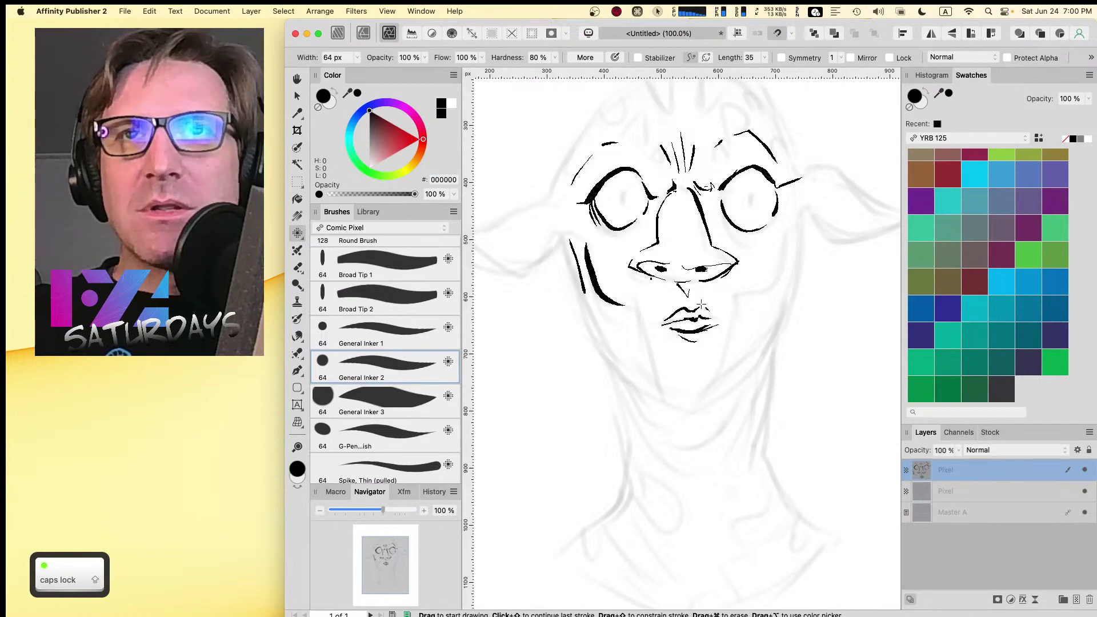
mouse_move(787, 231)
left_mouse_down()
mouse_move(780, 268)
mouse_move(751, 296)
left_mouse_up()
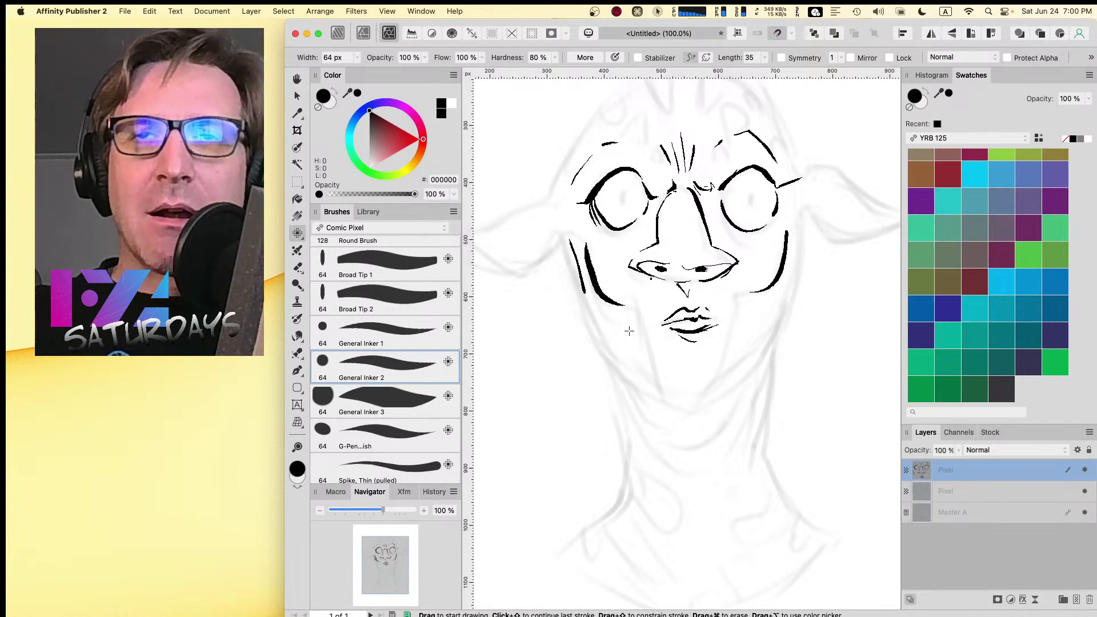
- Ink the folds beside the mouth and the chin line, and undo the outer jaw strokes on both sides
left_click_drag(630, 321, 674, 398)
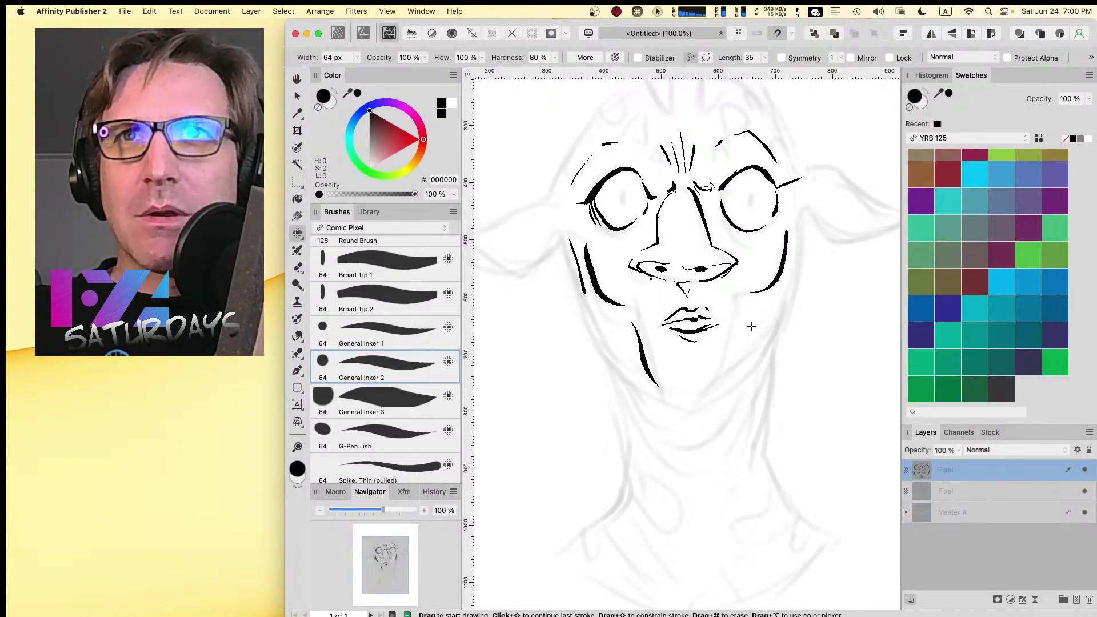
mouse_move(746, 309)
left_mouse_down()
mouse_move(702, 388)
mouse_move(674, 399)
mouse_move(702, 400)
mouse_move(752, 364)
mouse_move(792, 251)
left_mouse_up()
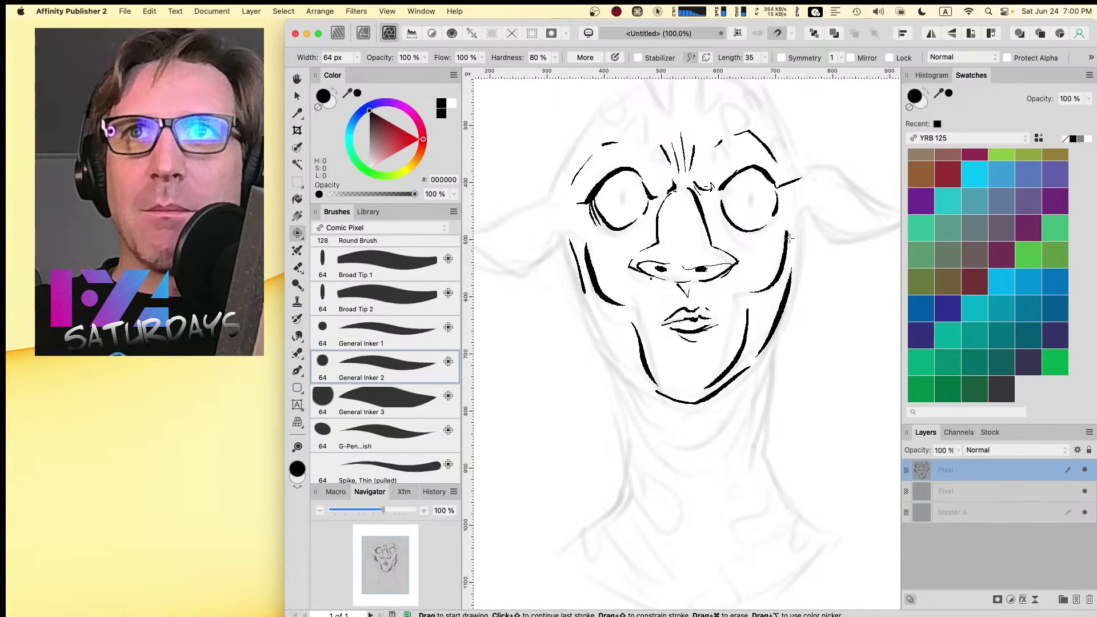
mouse_move(578, 264)
left_mouse_down()
mouse_move(603, 333)
mouse_move(644, 368)
left_mouse_up()
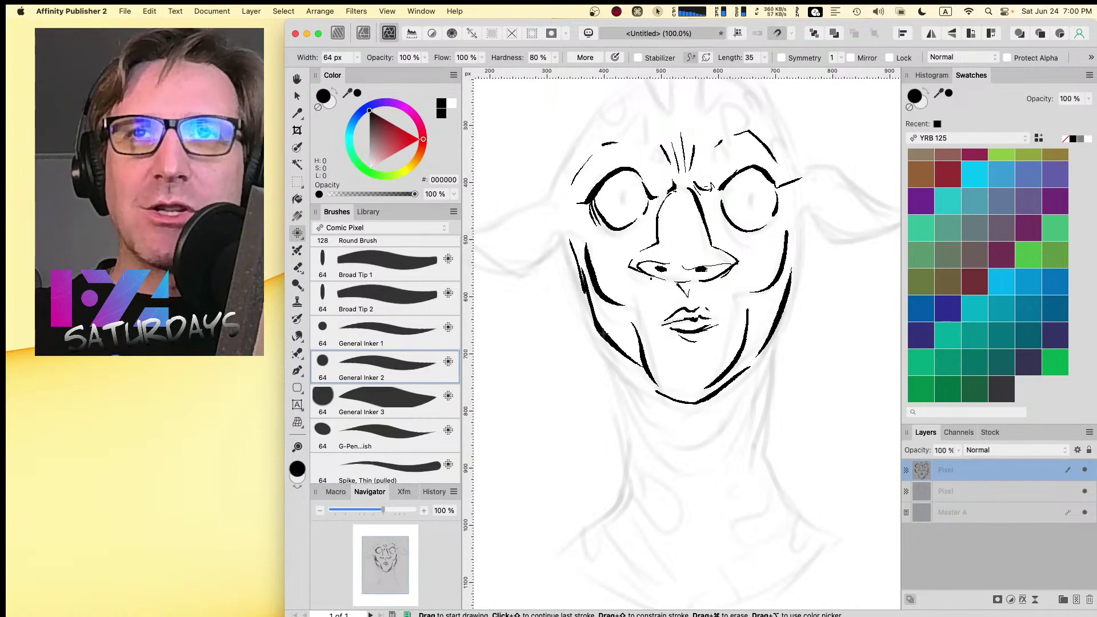
key("super+z")
key("super+z")
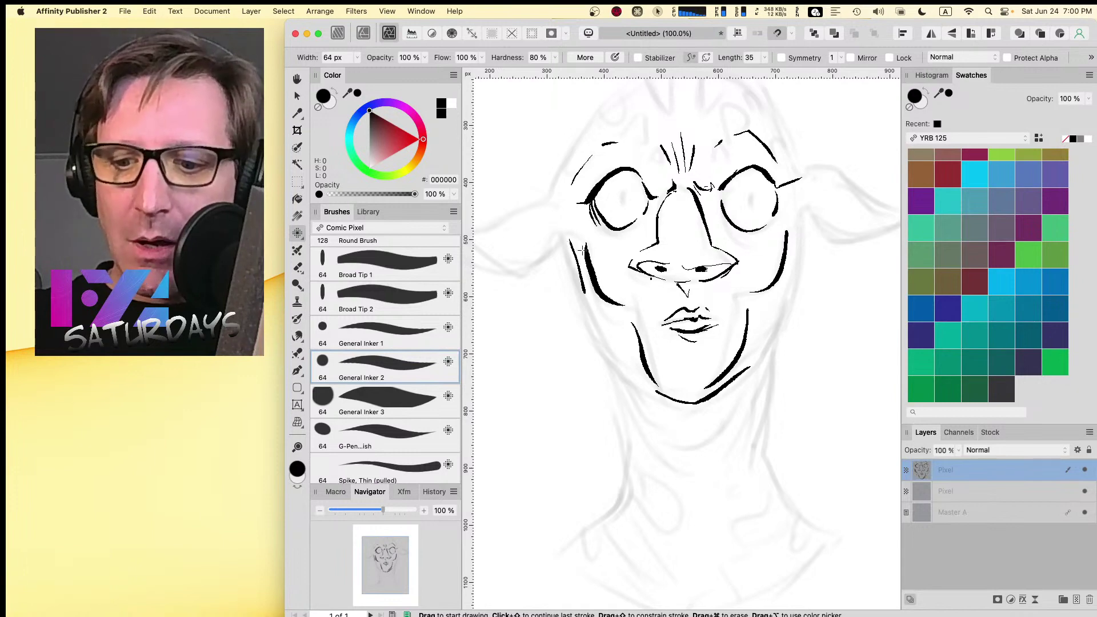
- Remove the left-hand cheek strokes and redraw the cheekbone curve in one sweep from below the ear toward the mouth
mouse_move(571, 239)
left_mouse_down()
mouse_move(572, 272)
mouse_move(573, 255)
mouse_move(613, 299)
left_mouse_up()
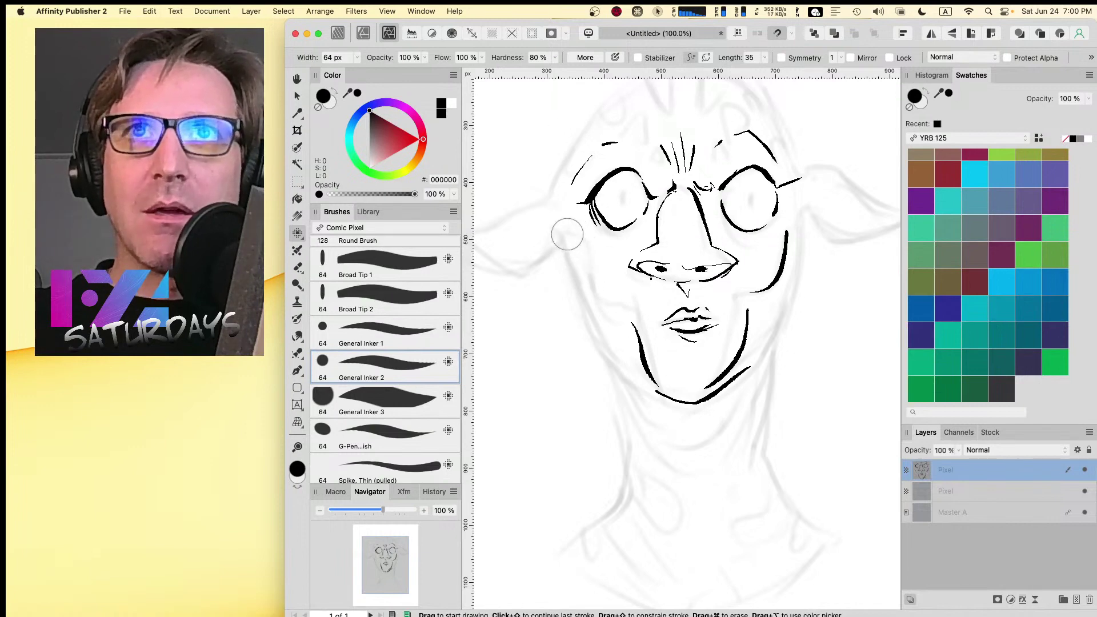
left_click_drag(568, 234, 600, 289)
left_click_drag(573, 234, 611, 297)
mouse_move(588, 257)
left_mouse_down()
mouse_move(604, 290)
mouse_move(636, 296)
mouse_move(641, 323)
left_mouse_up()
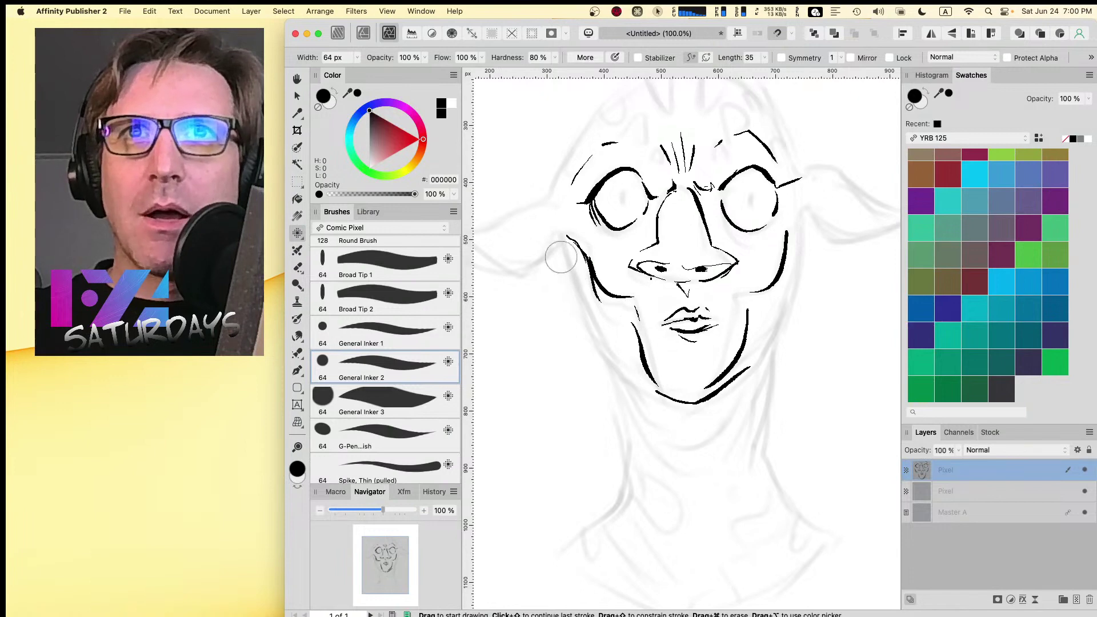
- Ink the outer contours of both cheeks and carry the jawline down on each side toward the chin
mouse_move(561, 247)
left_mouse_down()
mouse_move(570, 281)
mouse_move(608, 332)
left_mouse_up()
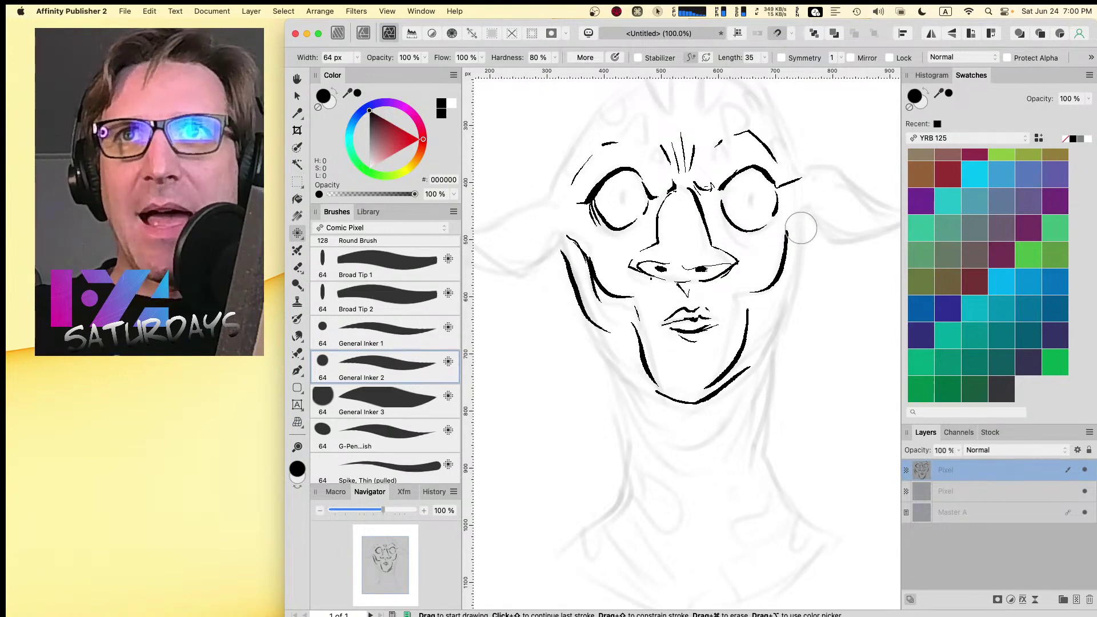
left_click_drag(801, 229, 765, 340)
left_click_drag(597, 304, 635, 361)
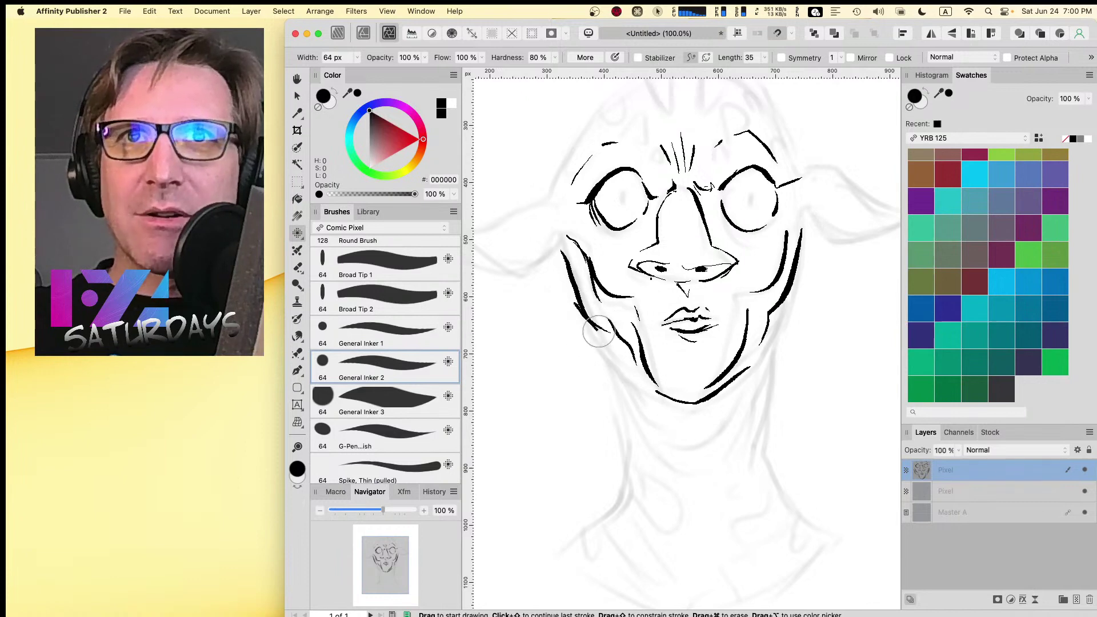
key("Caps_Lock")
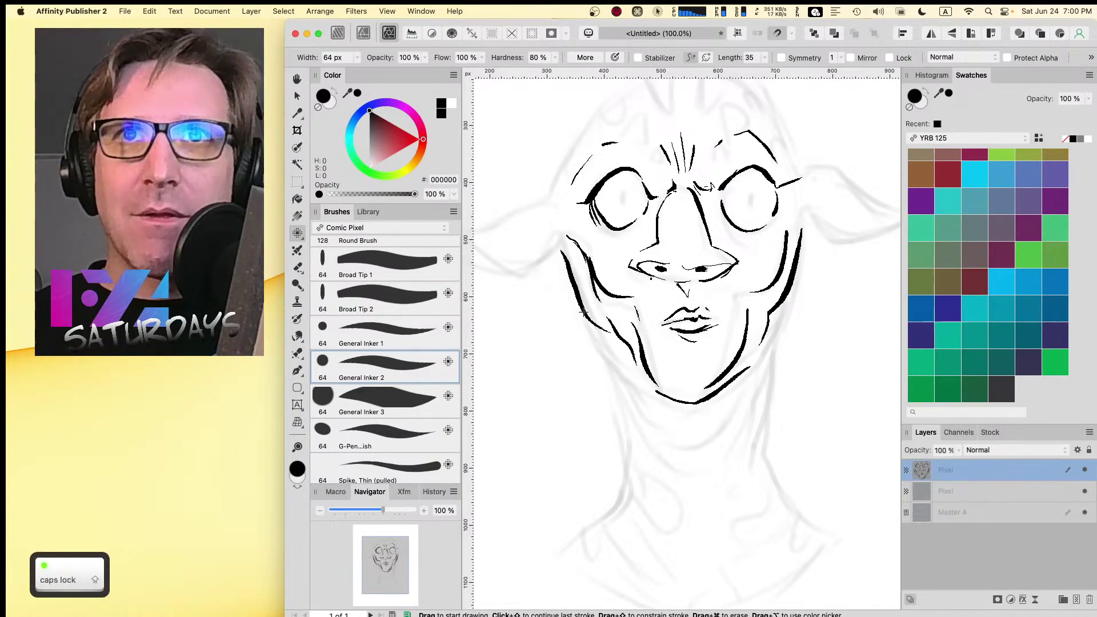
left_click_drag(617, 353, 667, 398)
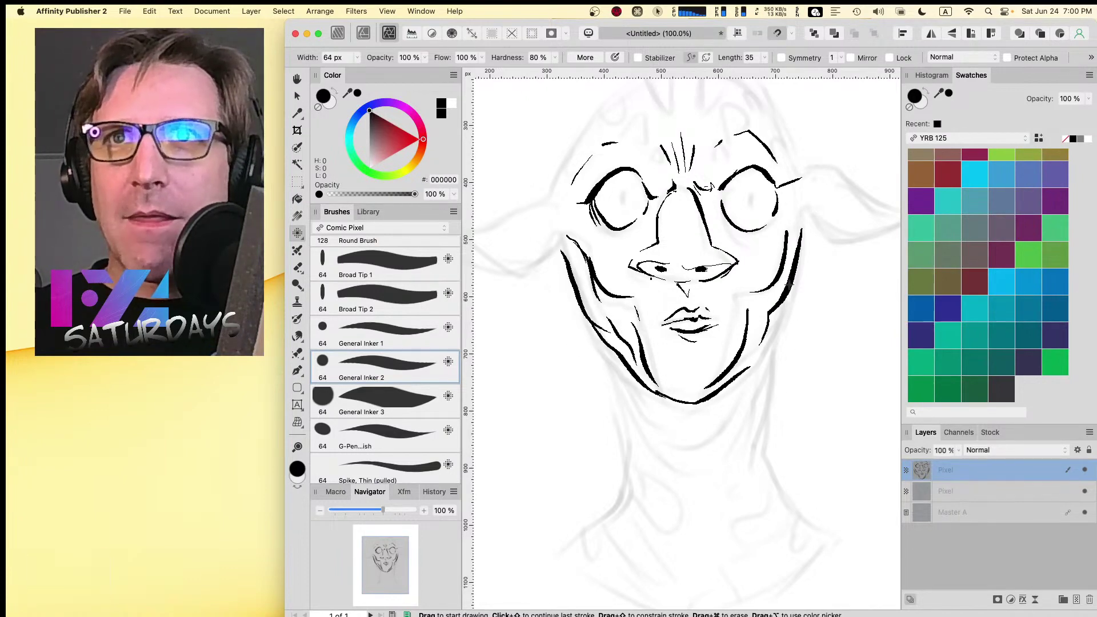
left_click_drag(790, 284, 741, 369)
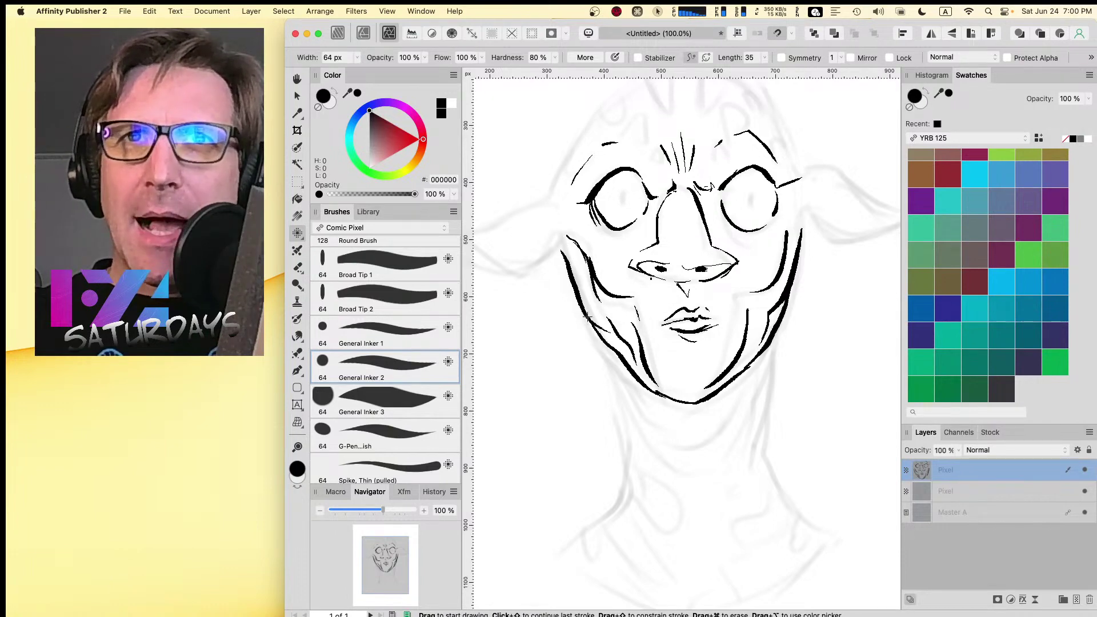
- Ink the skin folds under the chin and the neck outline down to both shoulders, with creases across the throat
mouse_move(591, 321)
left_mouse_down()
mouse_move(616, 366)
mouse_move(684, 423)
mouse_move(757, 369)
mouse_move(780, 334)
mouse_move(730, 430)
left_mouse_up()
left_click_drag(612, 365, 629, 418)
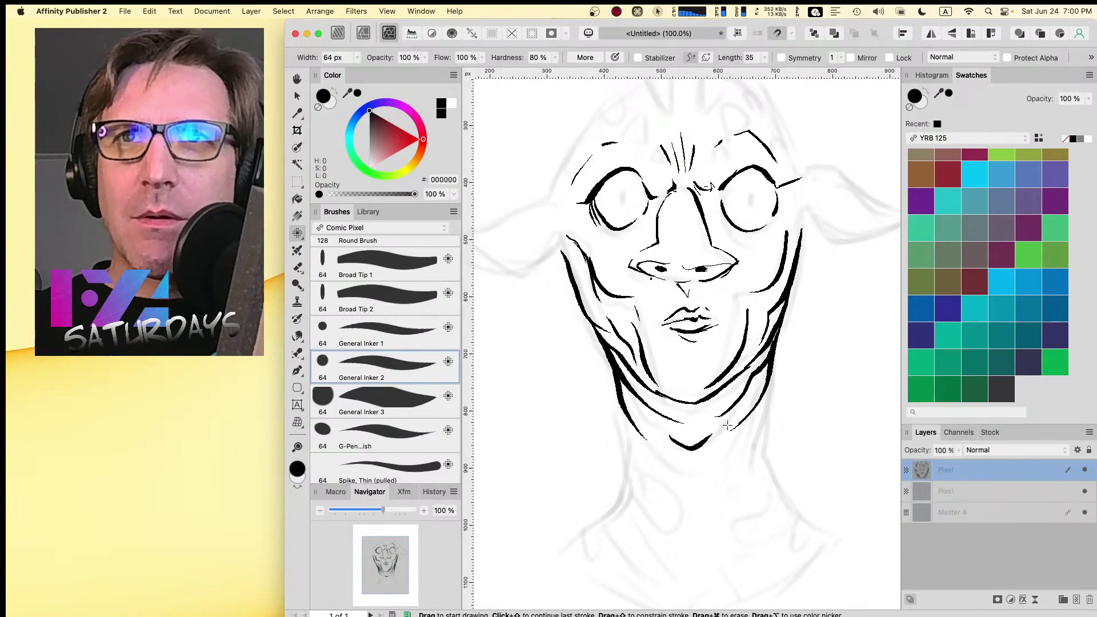
mouse_move(624, 403)
left_mouse_down()
mouse_move(631, 446)
mouse_move(603, 524)
mouse_move(606, 514)
mouse_move(524, 561)
left_mouse_up()
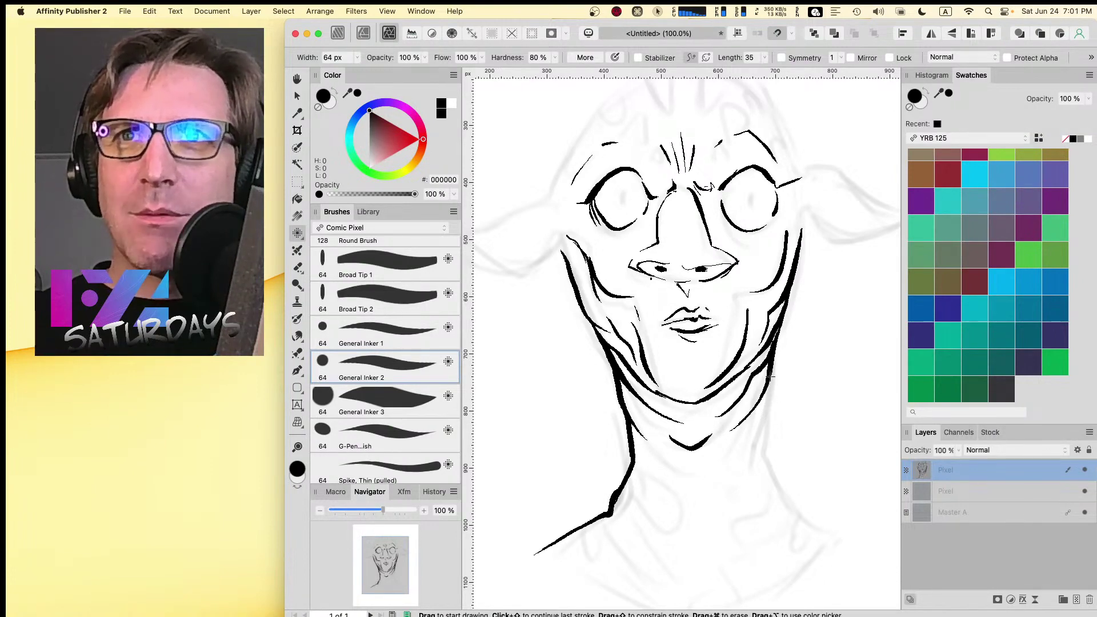
left_click_drag(770, 377, 767, 494)
left_click_drag(764, 435, 786, 498)
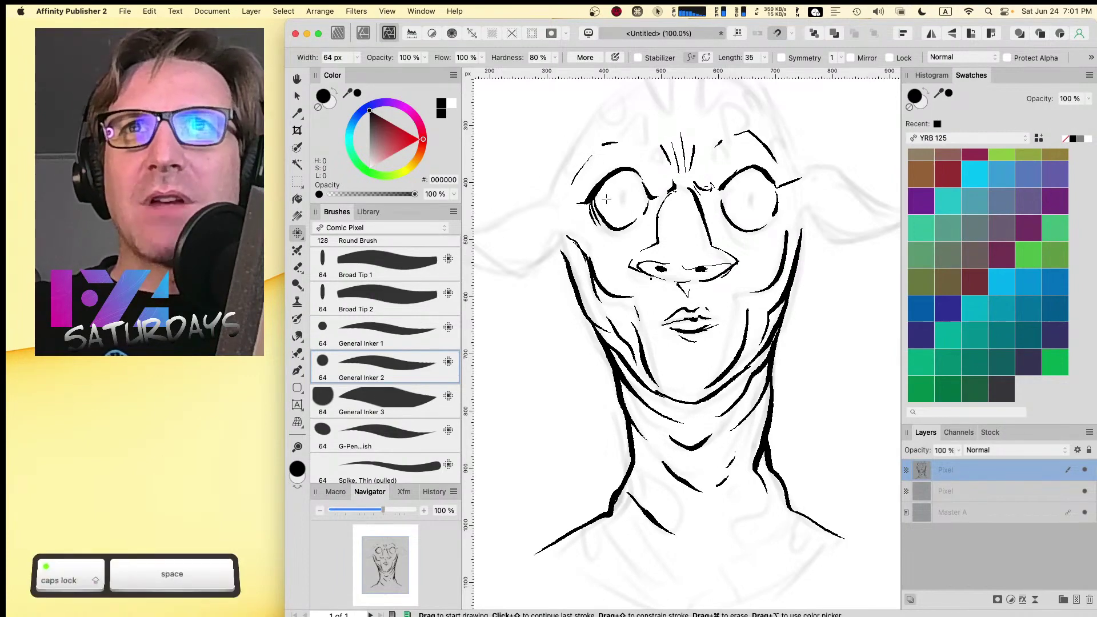
- Ink the outline of the left-hand pointed ear, undoing and redrawing its lower edge from the tip to the head
left_click_drag(605, 112, 638, 142)
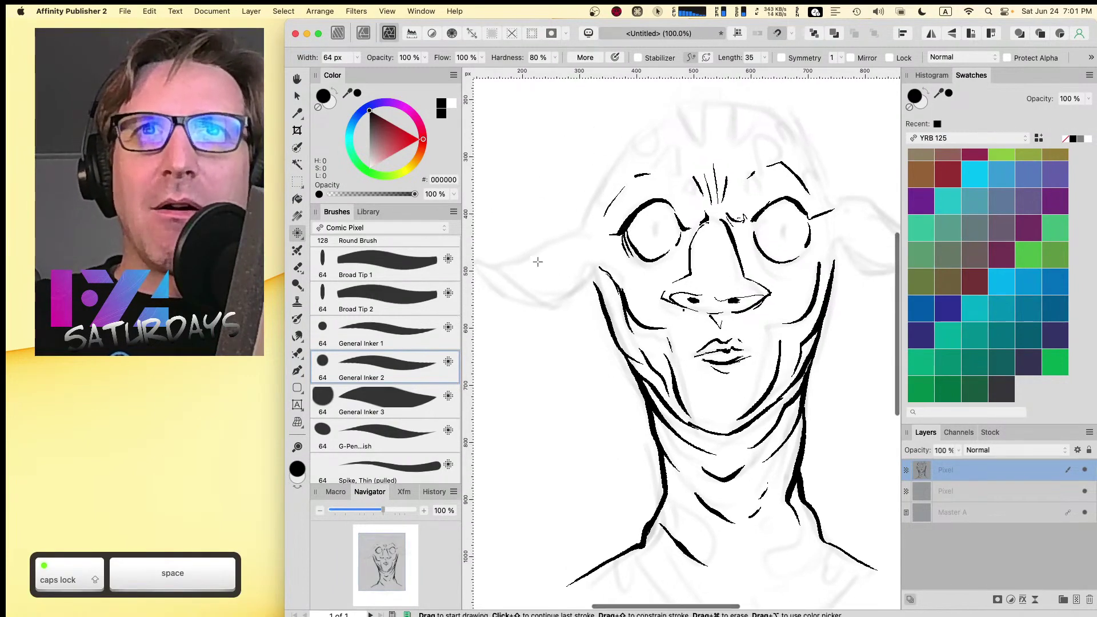
left_click_drag(534, 221, 558, 186)
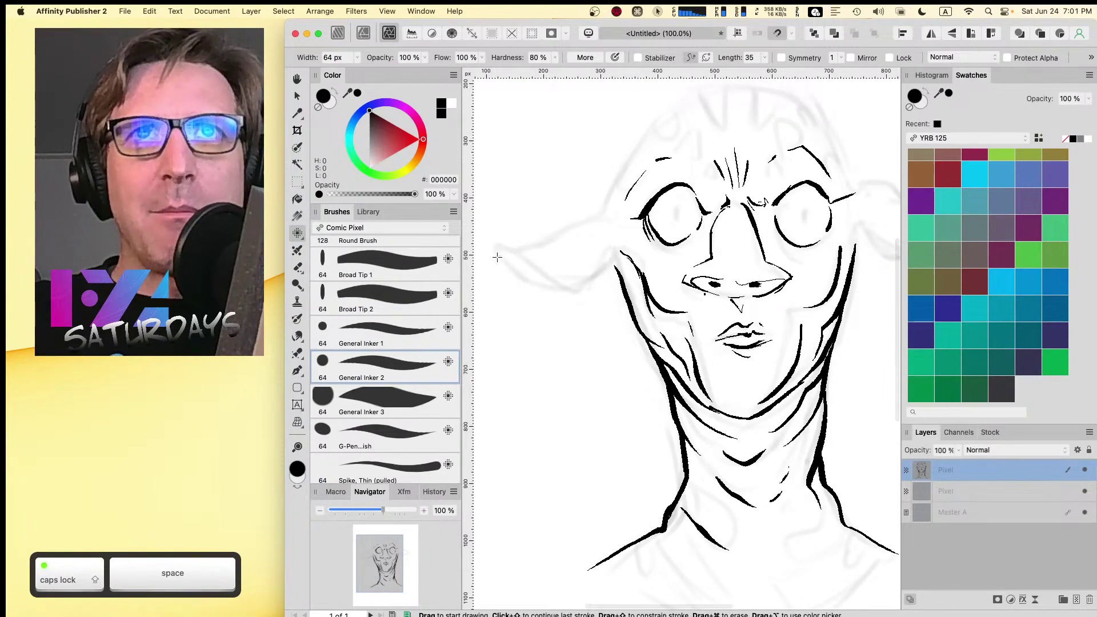
left_click_drag(500, 255, 558, 285)
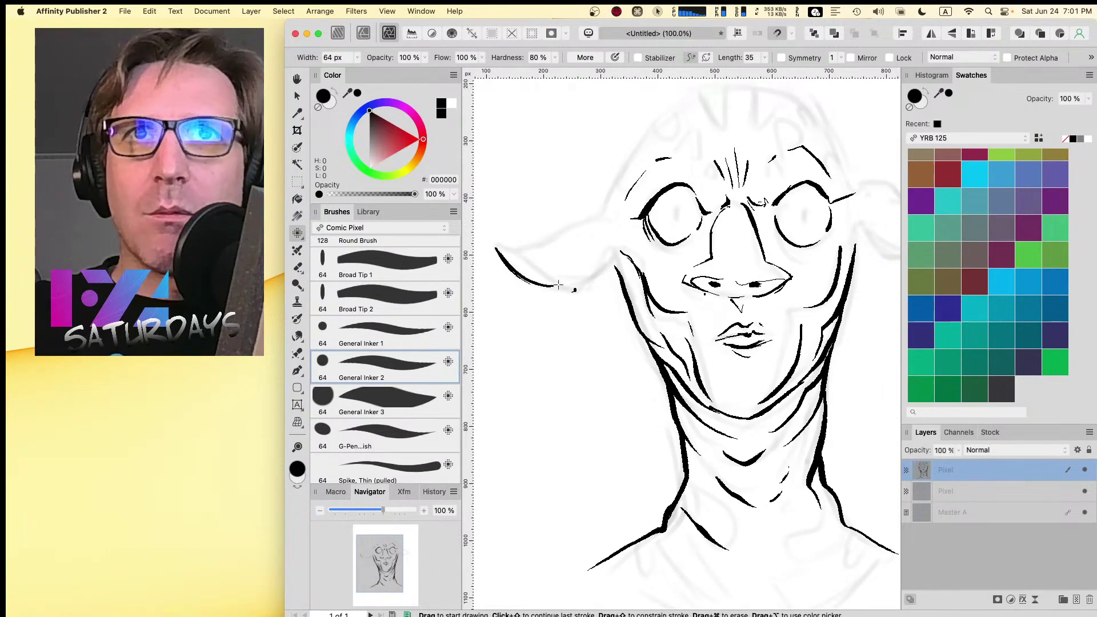
key("super+z")
key("super+z")
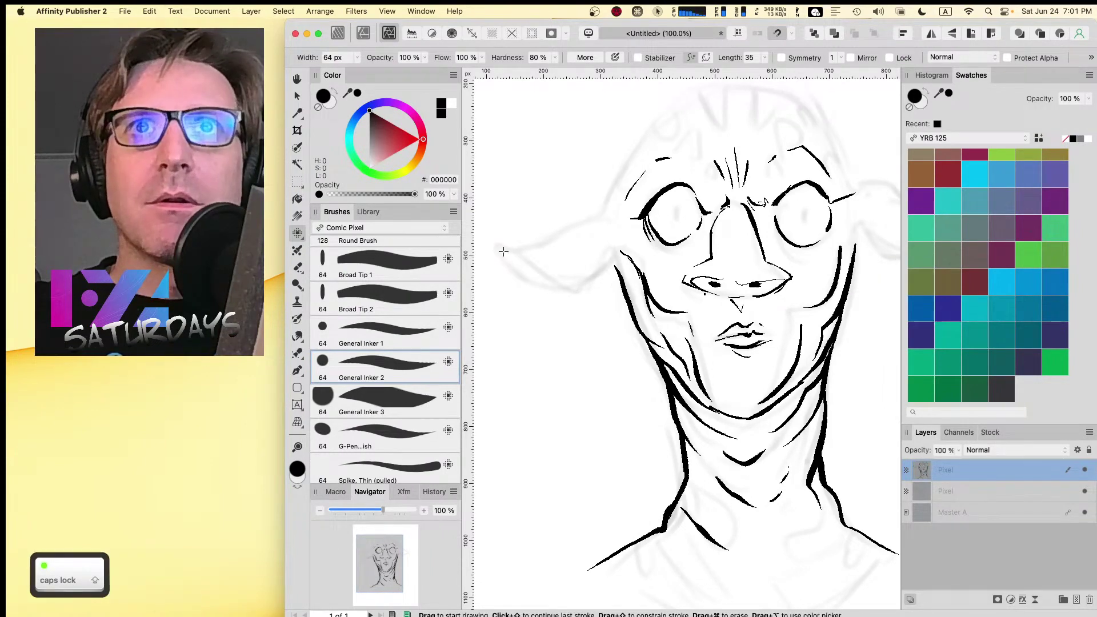
mouse_move(494, 249)
left_mouse_down()
mouse_move(556, 289)
mouse_move(592, 282)
left_mouse_up()
key("super+z")
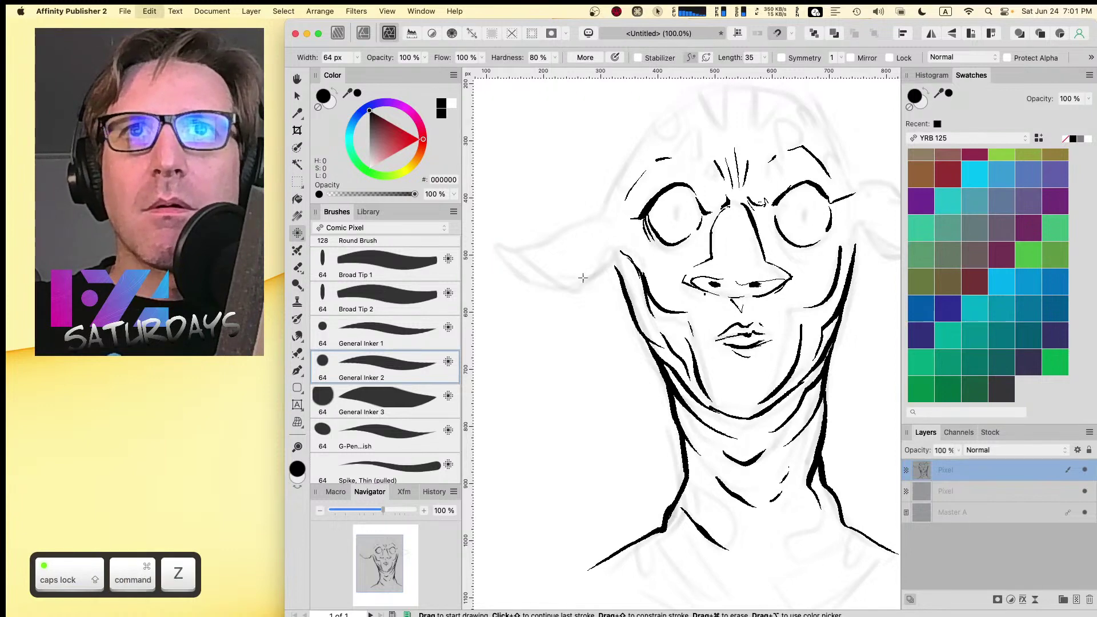
mouse_move(496, 248)
left_mouse_down()
mouse_move(526, 281)
mouse_move(586, 281)
left_mouse_up()
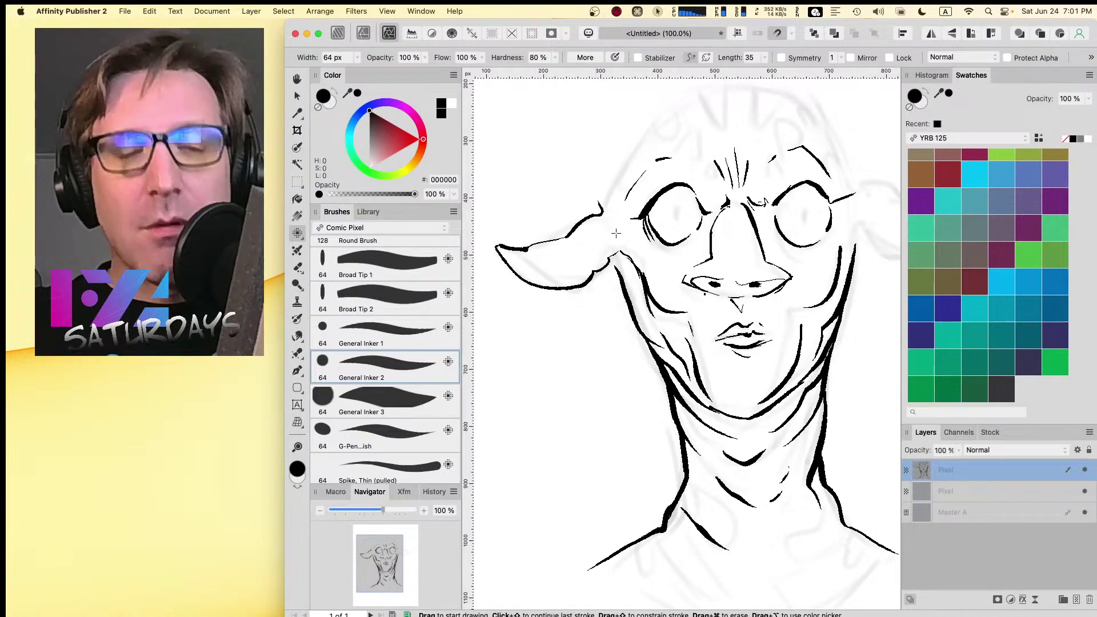
- Undo and retry the short stroke where the left-hand ear's upper edge meets the head
key("super+z")
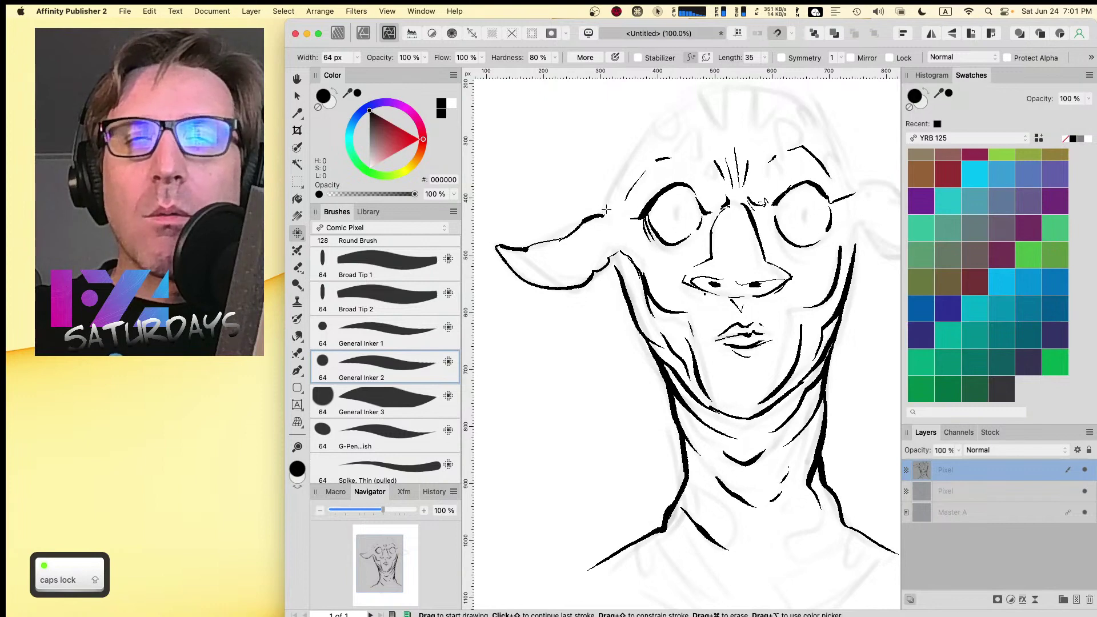
key("super+z")
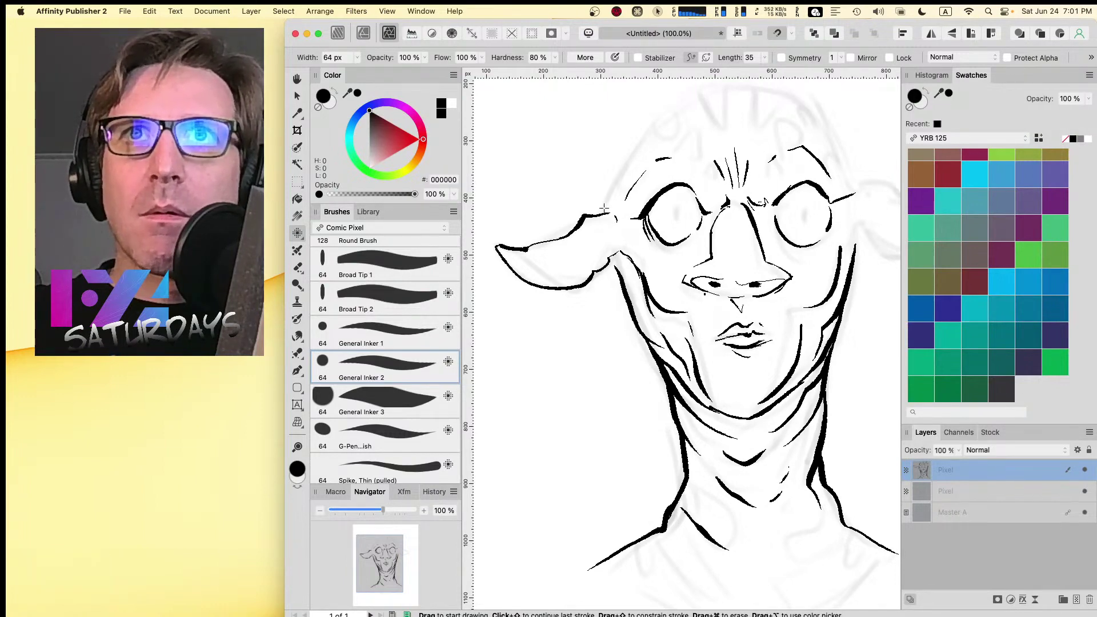
key("super+z")
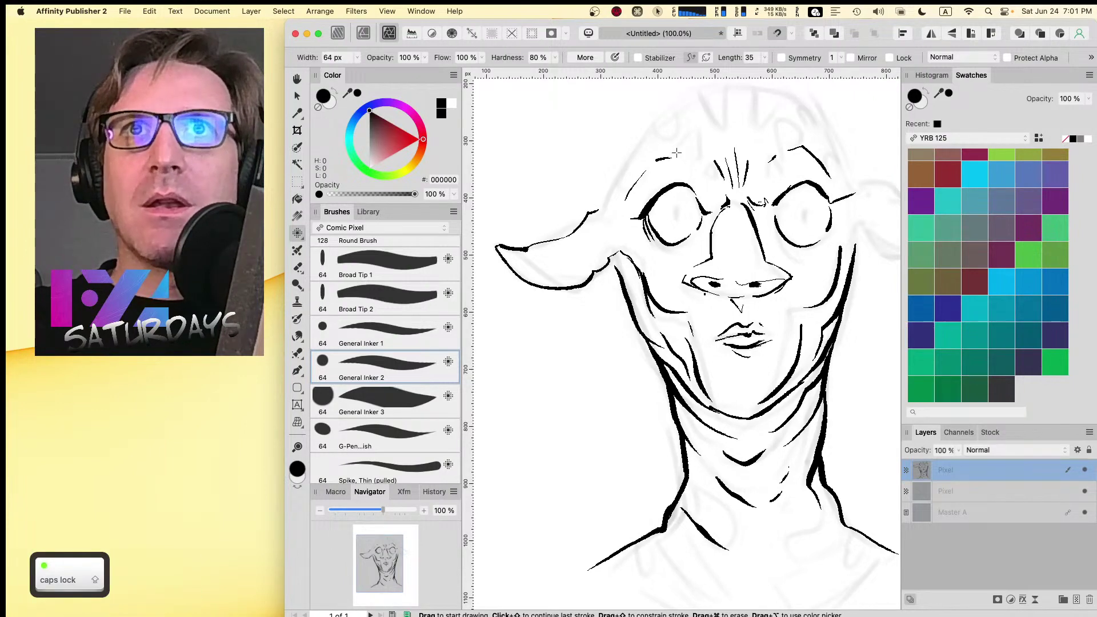
- Ink the outline of the right-hand pointed ear with a small notch in its lower edge
left_click_drag(676, 153, 538, 196)
mouse_move(728, 221)
left_mouse_down()
mouse_move(779, 236)
mouse_move(808, 276)
left_mouse_up()
mouse_move(735, 273)
left_mouse_down()
mouse_move(753, 291)
mouse_move(799, 282)
left_mouse_up()
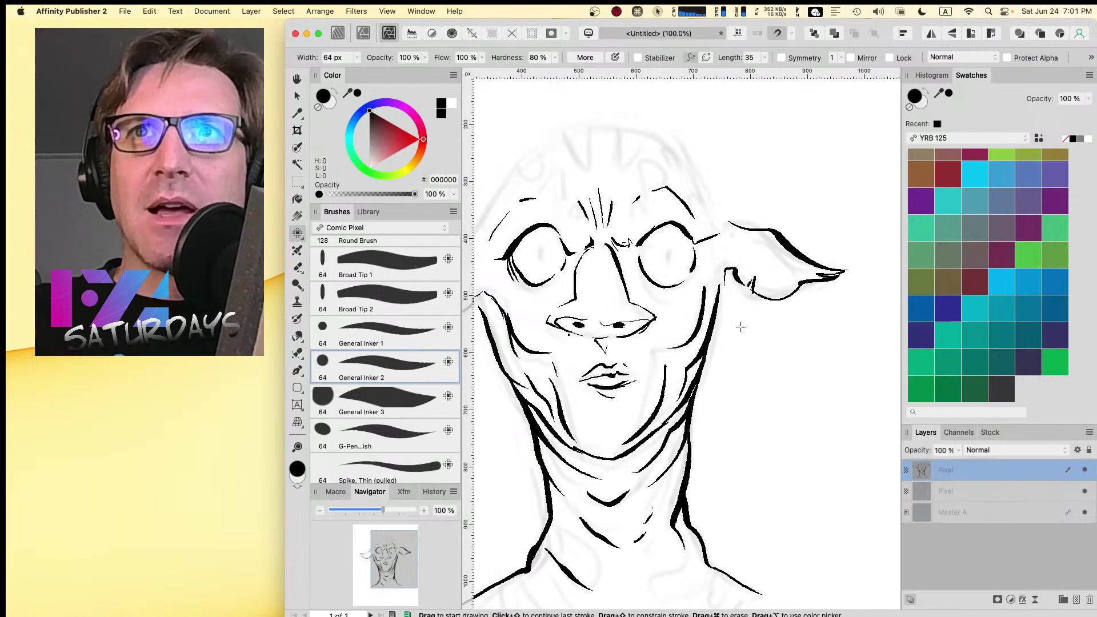
- Undo the strokes joining the left-hand ear to the head and ink a small notch in the ear's lower edge
left_click_drag(740, 327, 849, 329)
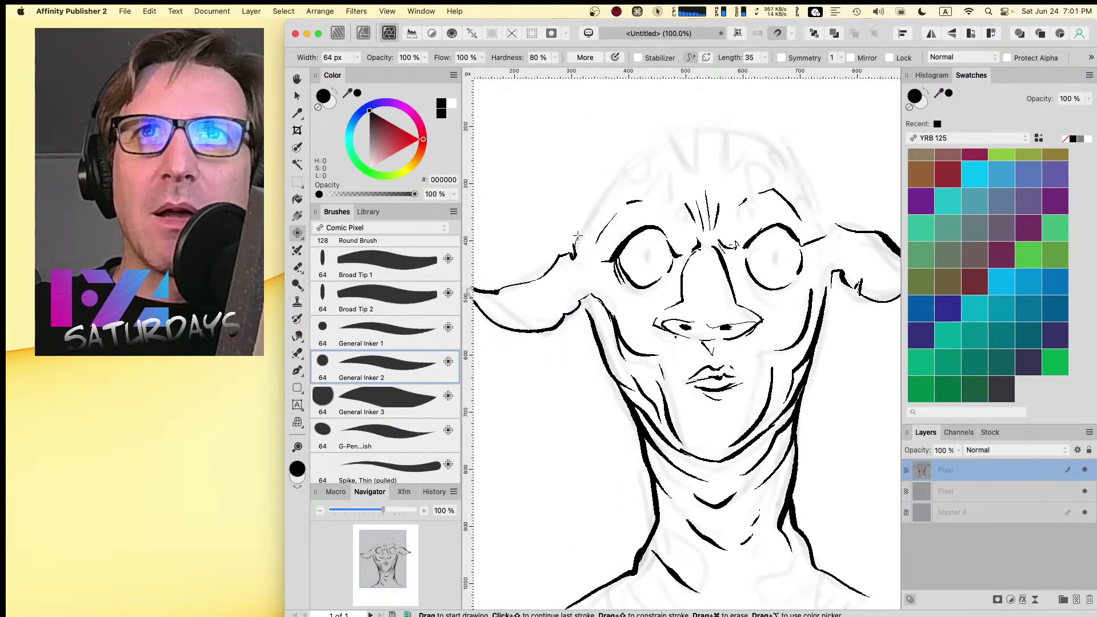
key("super+z")
key("super+z")
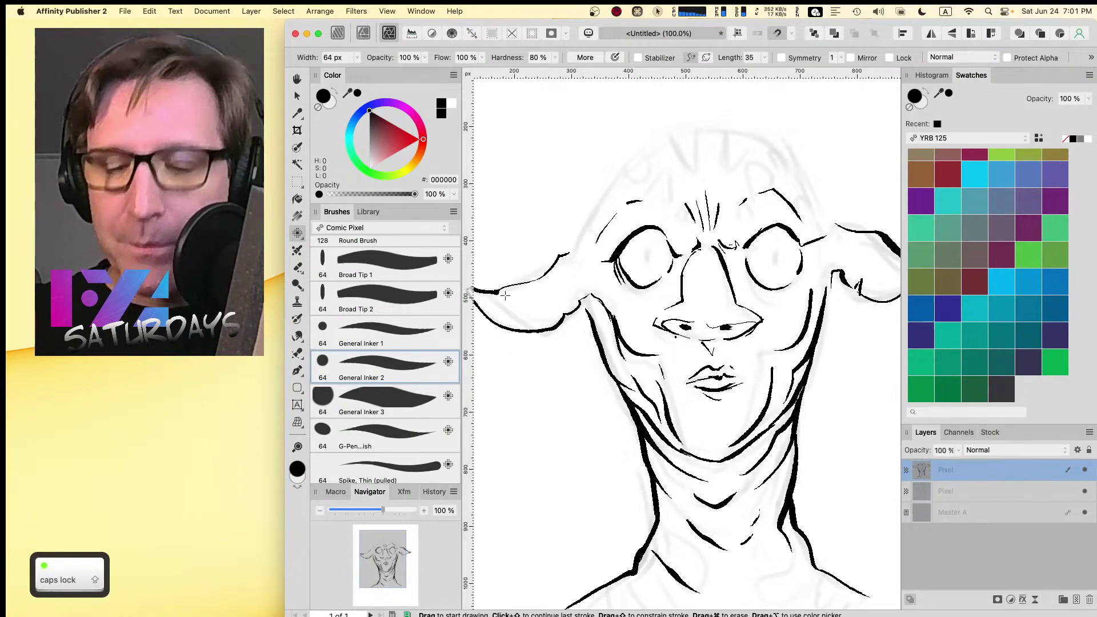
key("Caps_Lock")
key("a")
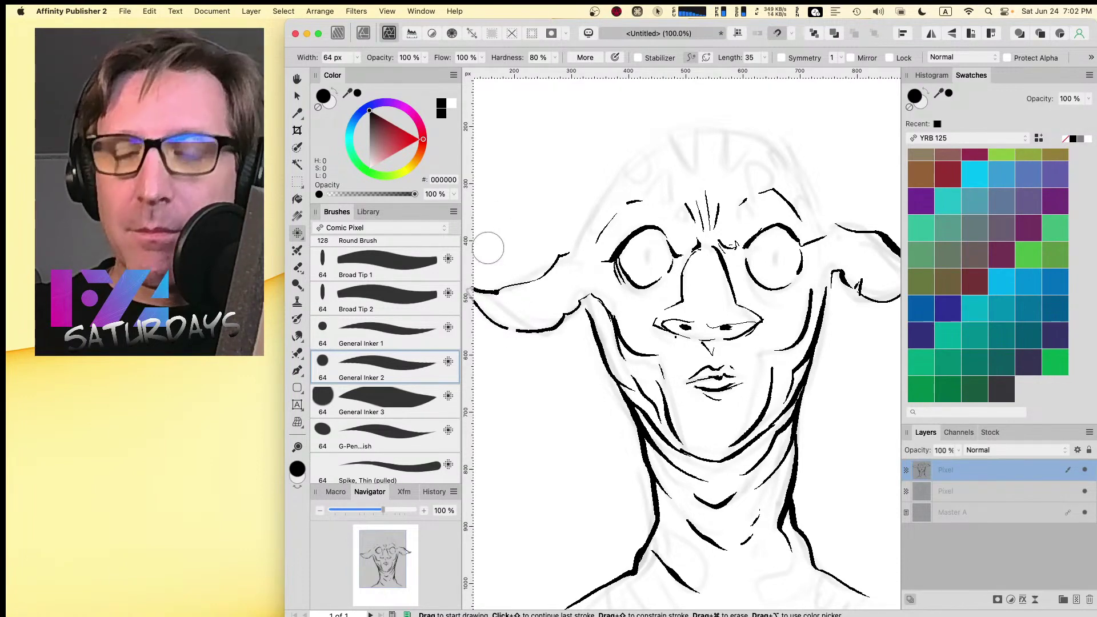
key("a")
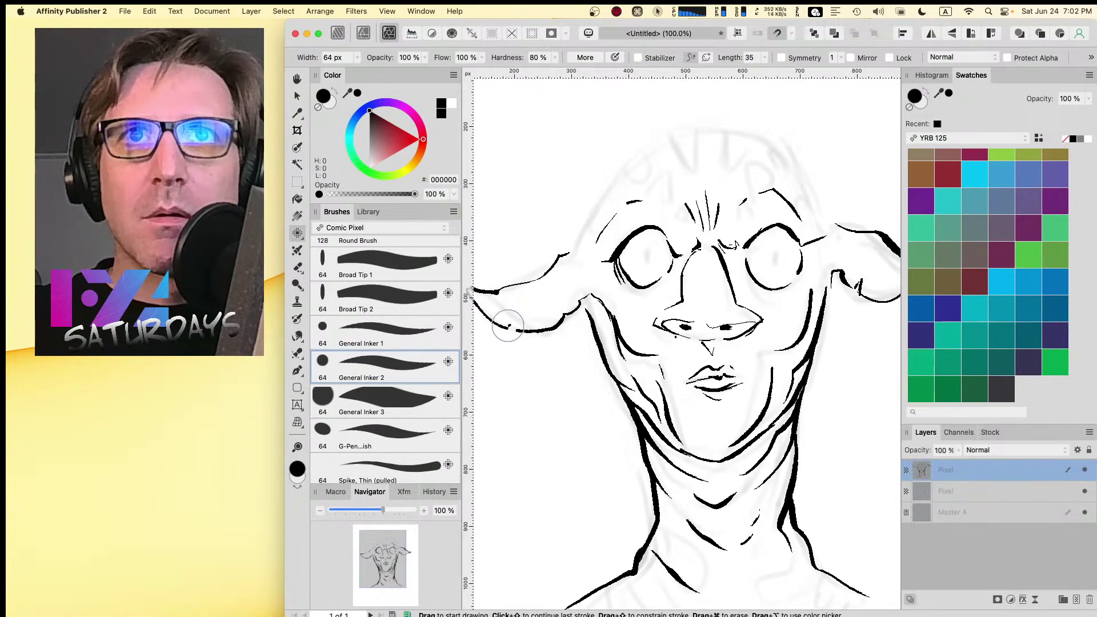
mouse_move(509, 328)
left_mouse_down()
mouse_move(514, 315)
mouse_move(516, 331)
left_mouse_up()
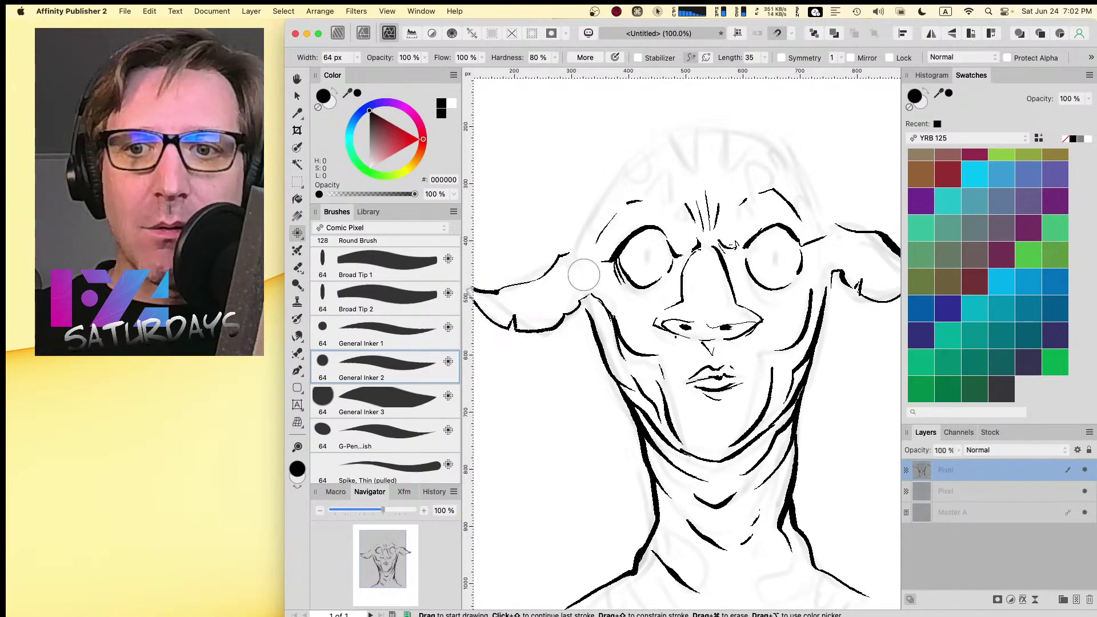
- Ink the skull outline from the left-hand ear over the crown to the right-hand ear, undoing and redrawing strokes on the right half
left_click_drag(616, 260, 626, 277)
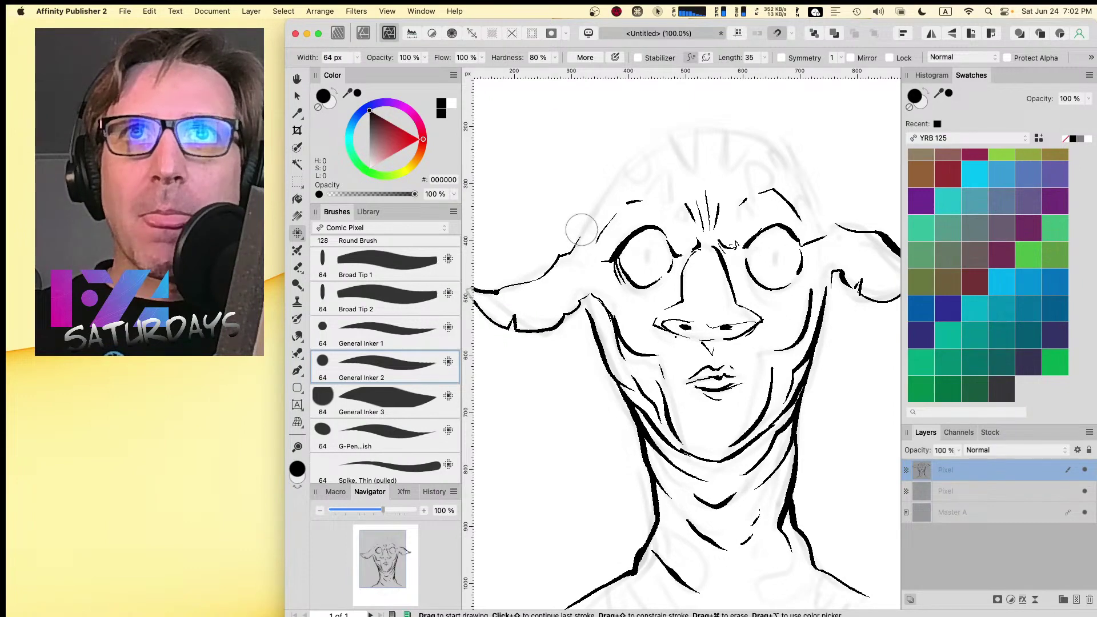
left_click_drag(559, 258, 678, 133)
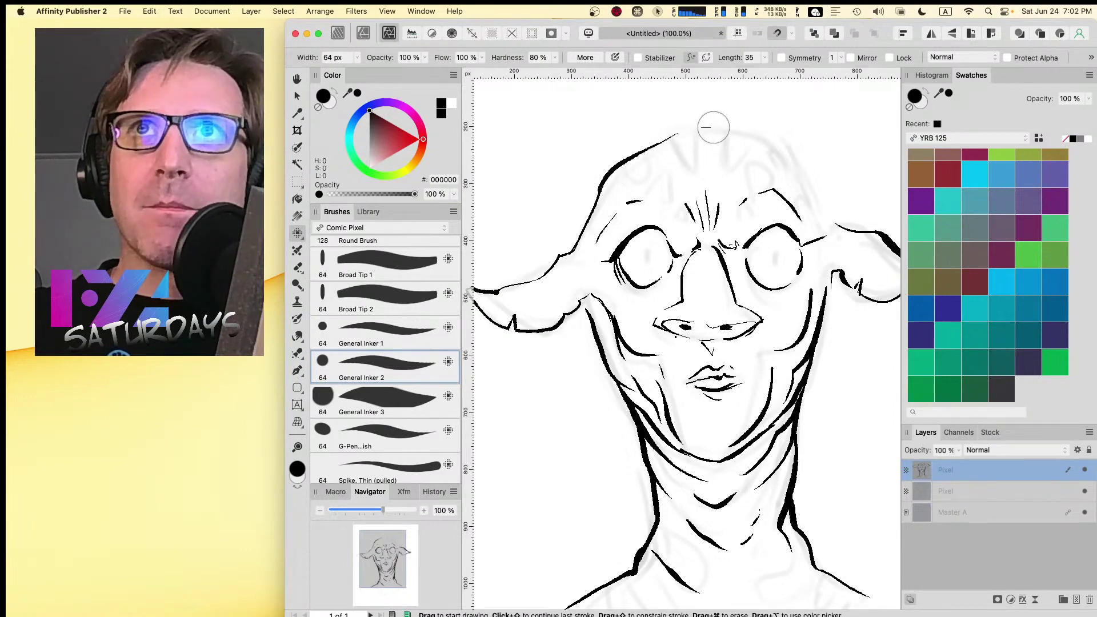
key("Caps_Lock")
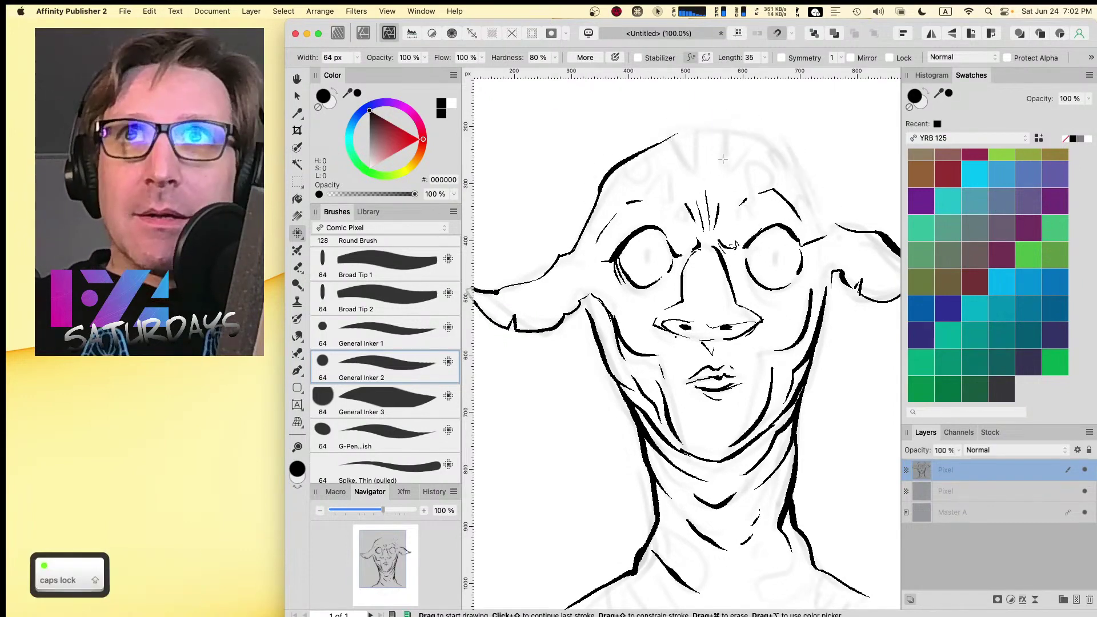
left_click_drag(690, 131, 741, 140)
mouse_move(691, 130)
left_mouse_down()
mouse_move(738, 139)
mouse_move(737, 129)
mouse_move(797, 153)
mouse_move(818, 186)
left_mouse_up()
key("Caps_Lock")
key("super+z")
key("super+z")
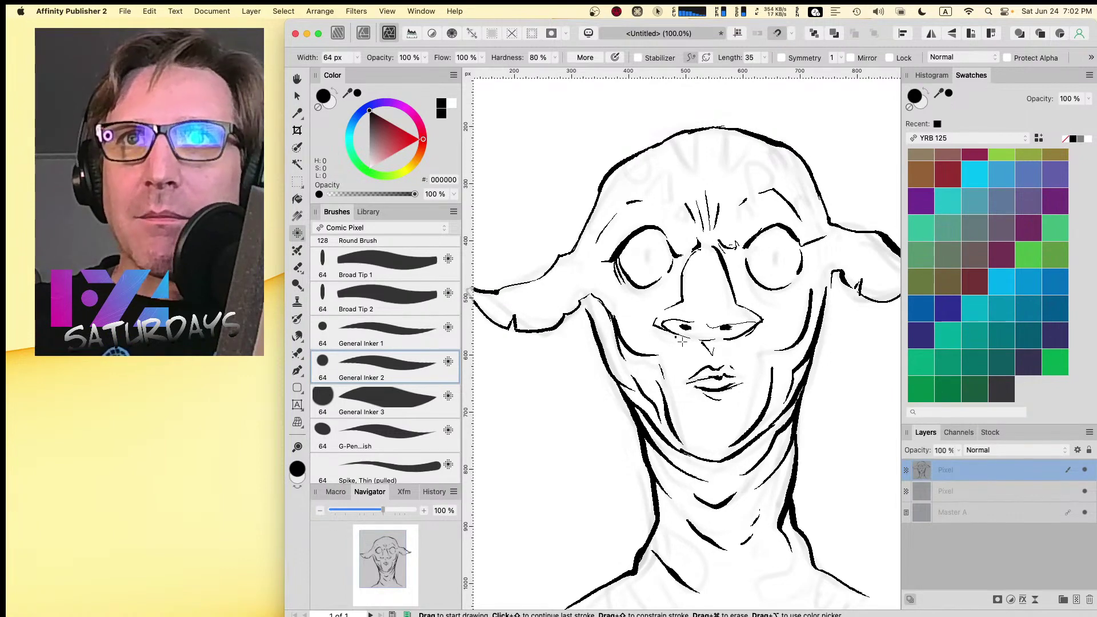
- Undo the last marks inked along the nose's lower edge beneath the left-hand nostril
key("Caps_Lock")
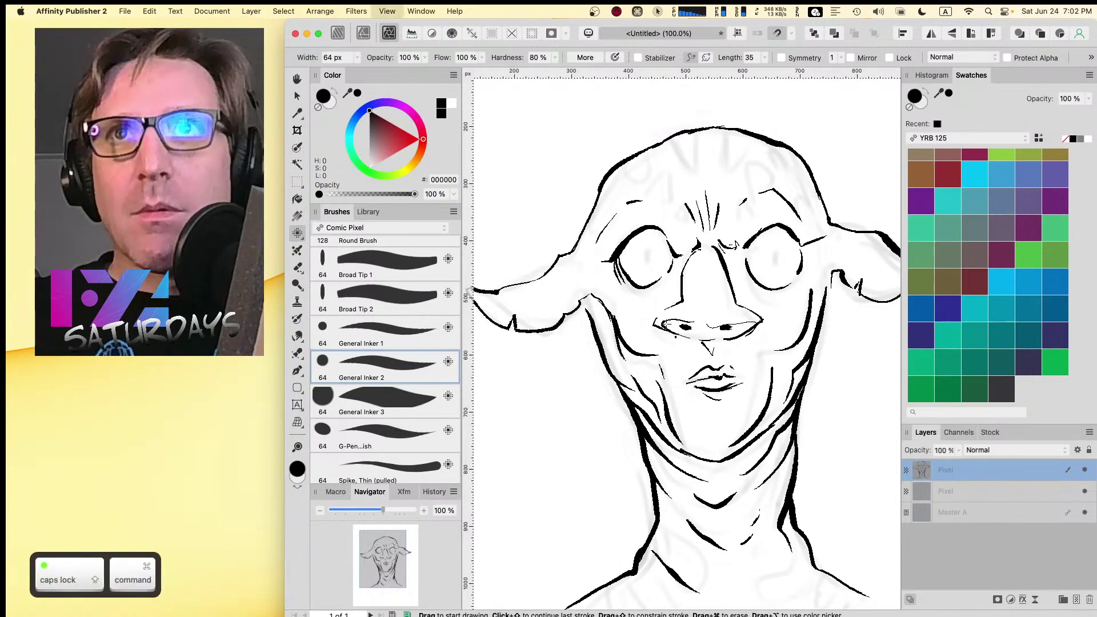
scroll(665, 324, "up", 3)
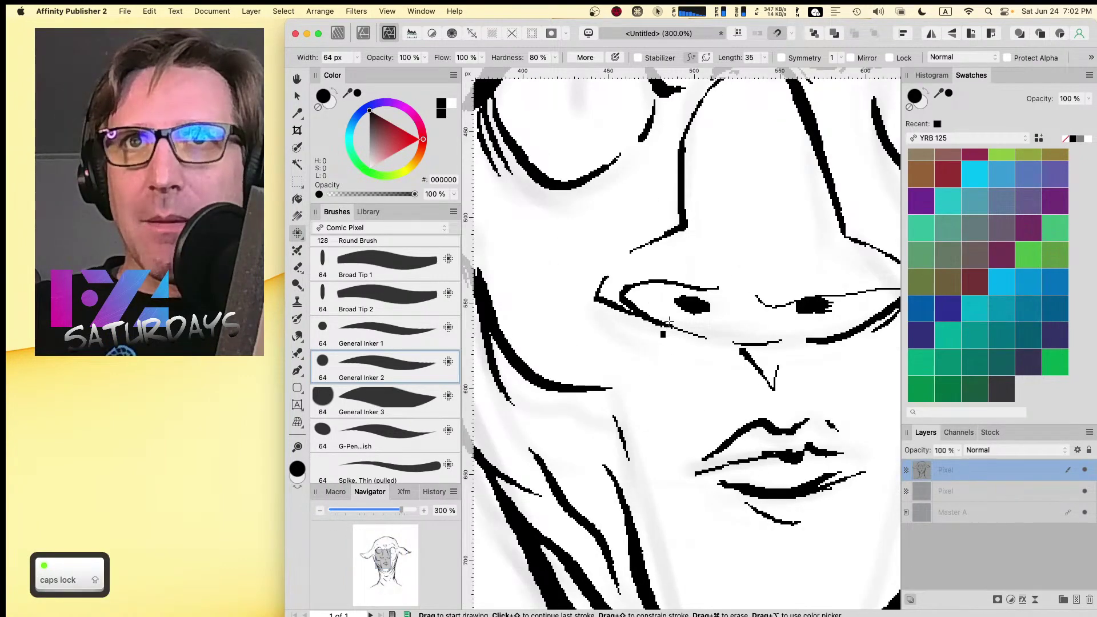
key("Caps_Lock")
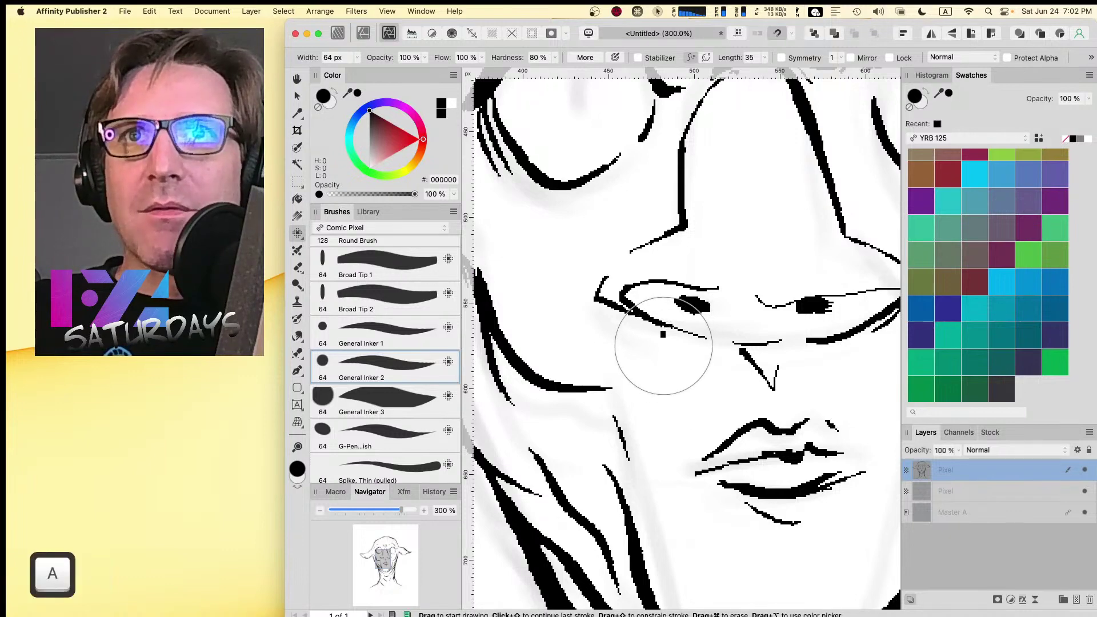
key("super+z")
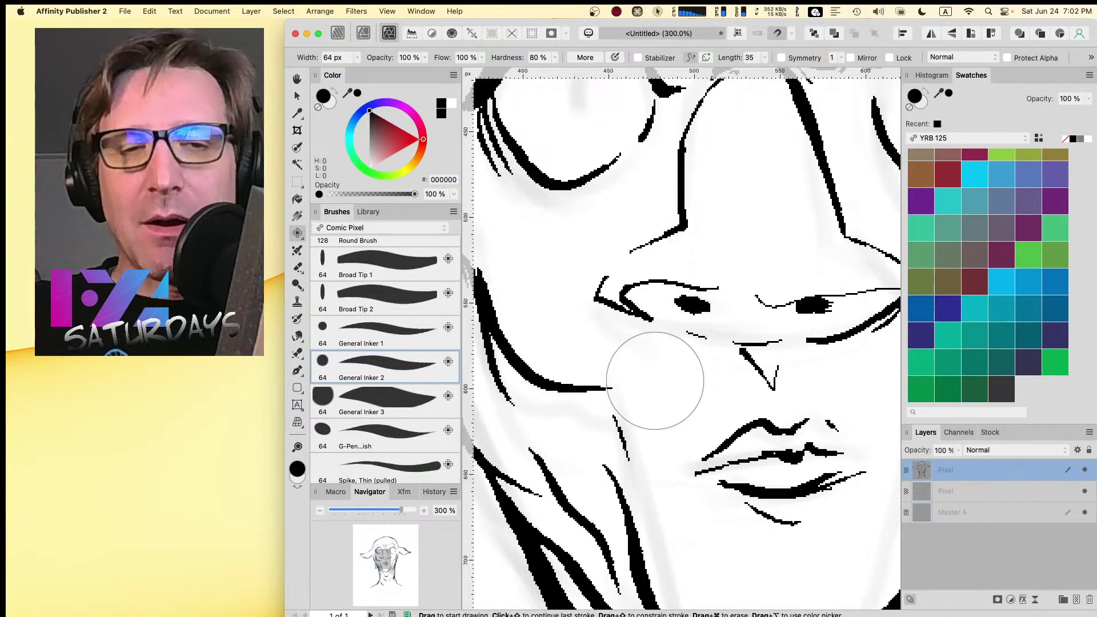
key("Caps_Lock")
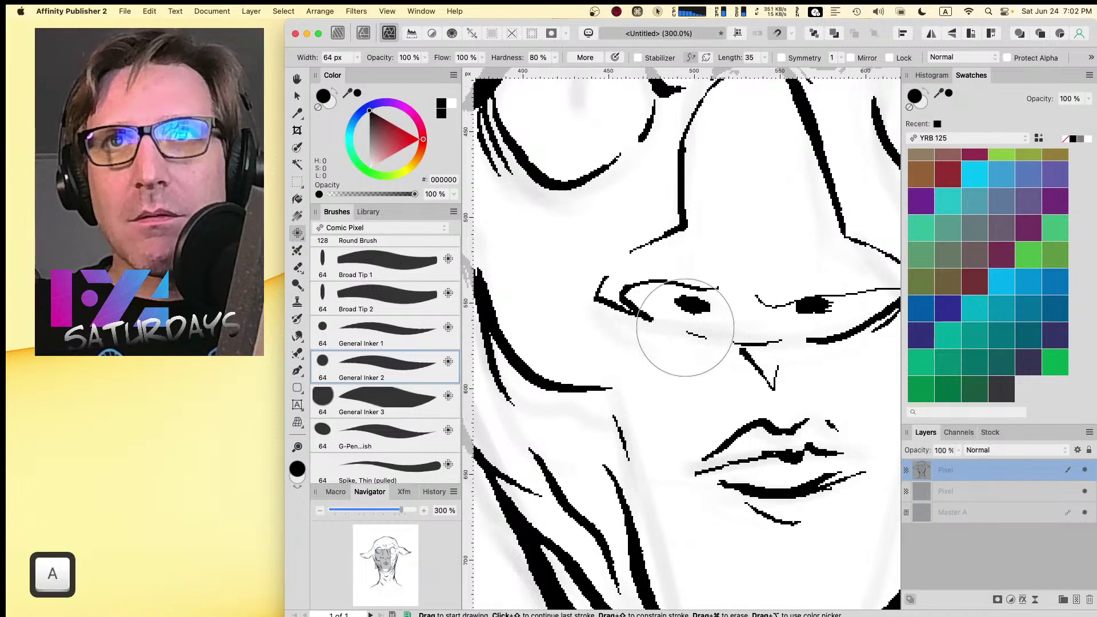
left_click_drag(759, 200, 758, 226)
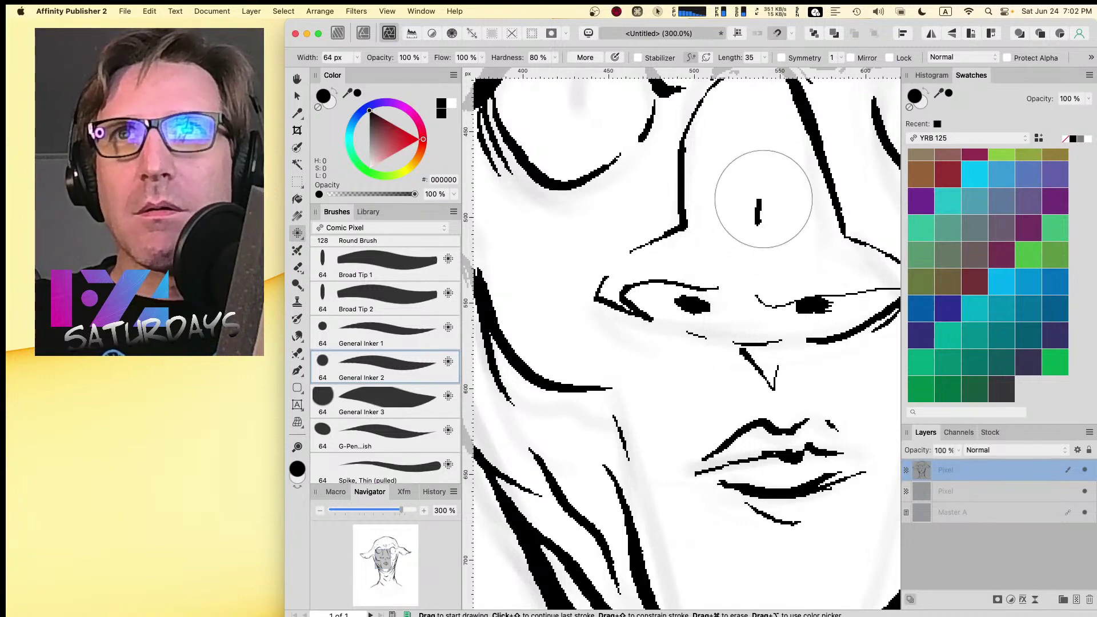
left_click_drag(747, 158, 748, 234)
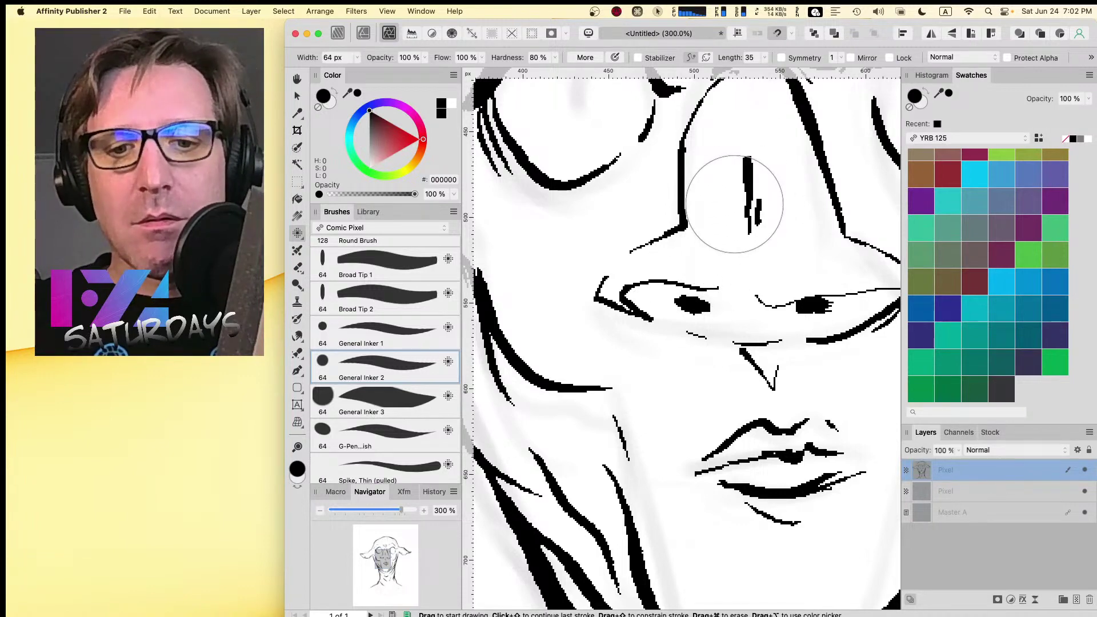
key("super+z")
key("super+z")
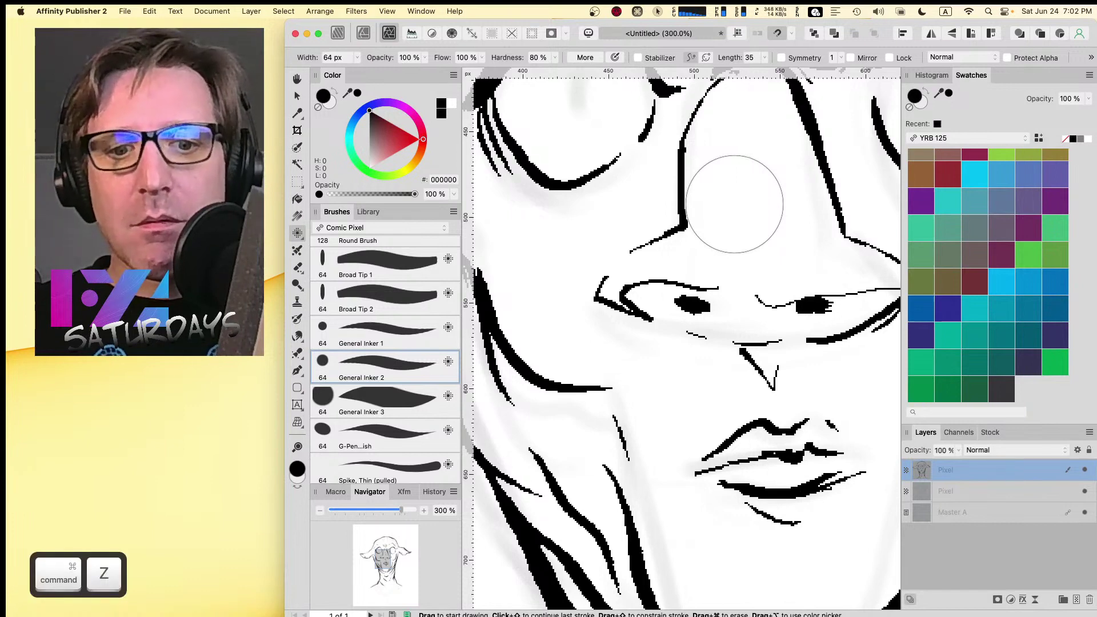
- Ink the curved lines across the upper chest below the neck, undoing and redrawing the right-hand line
key("super+0")
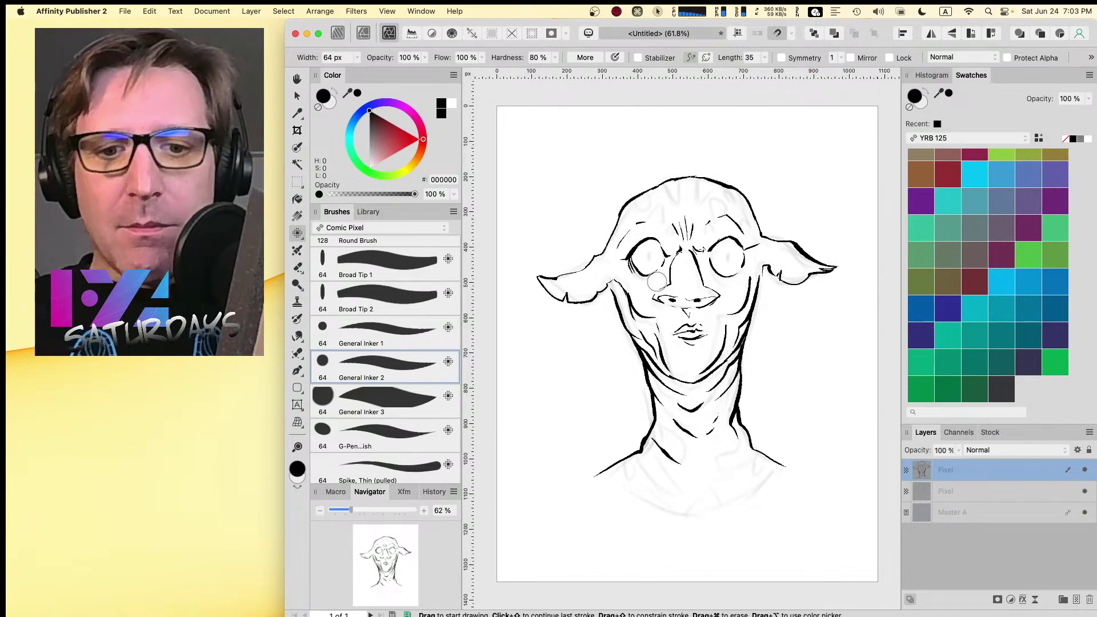
key("super+equal")
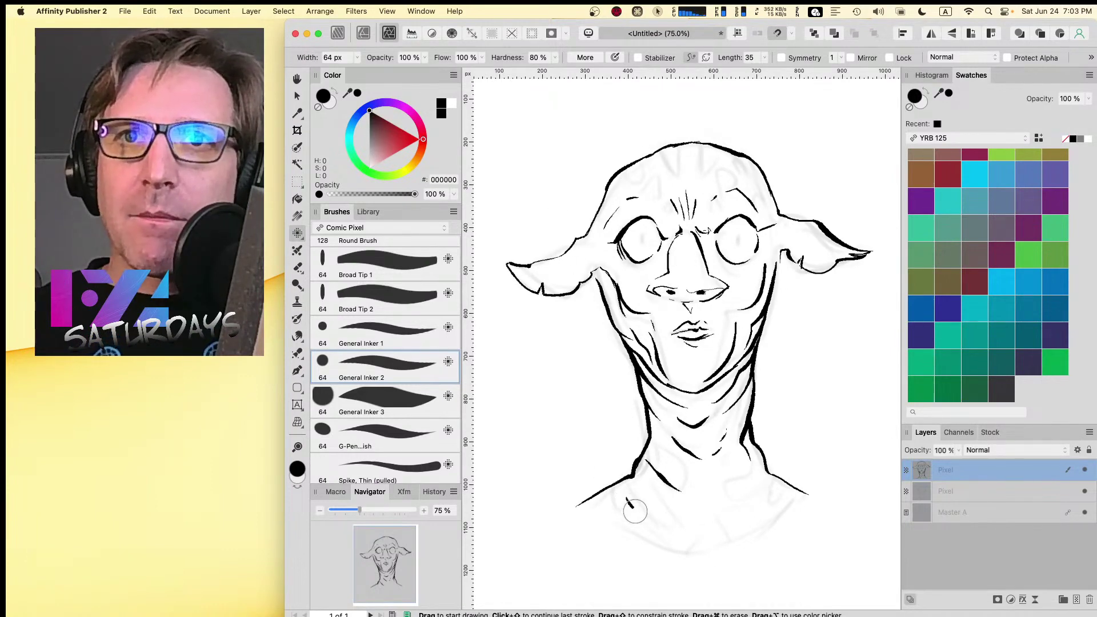
mouse_move(626, 499)
left_mouse_down()
mouse_move(673, 551)
mouse_move(704, 549)
mouse_move(740, 524)
mouse_move(727, 514)
mouse_move(759, 495)
left_mouse_up()
key("super+z")
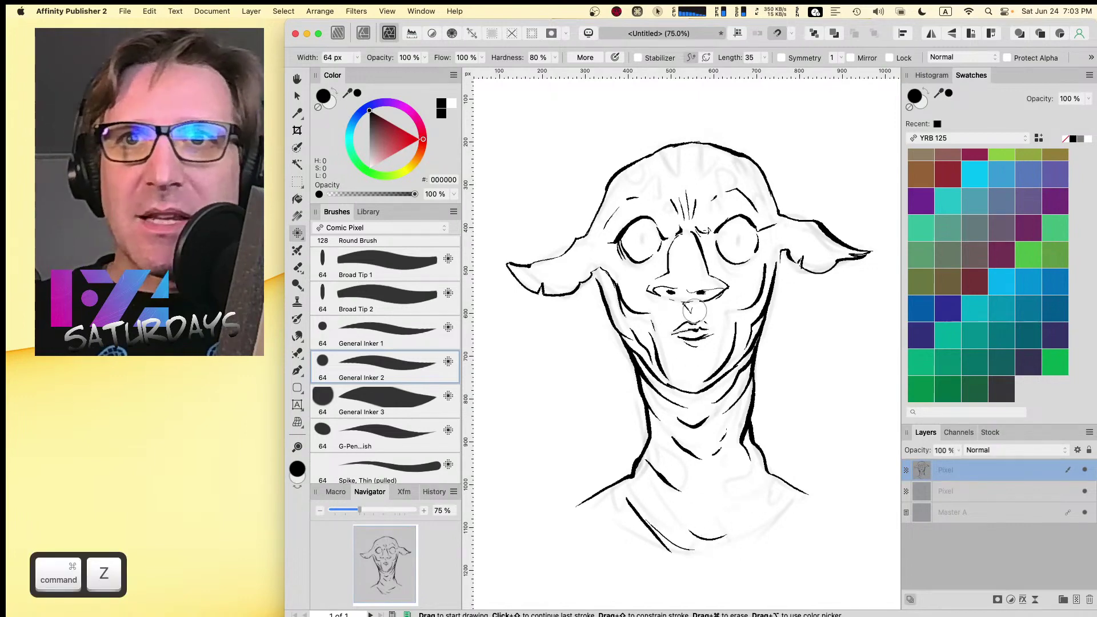
left_click_drag(691, 520, 765, 483)
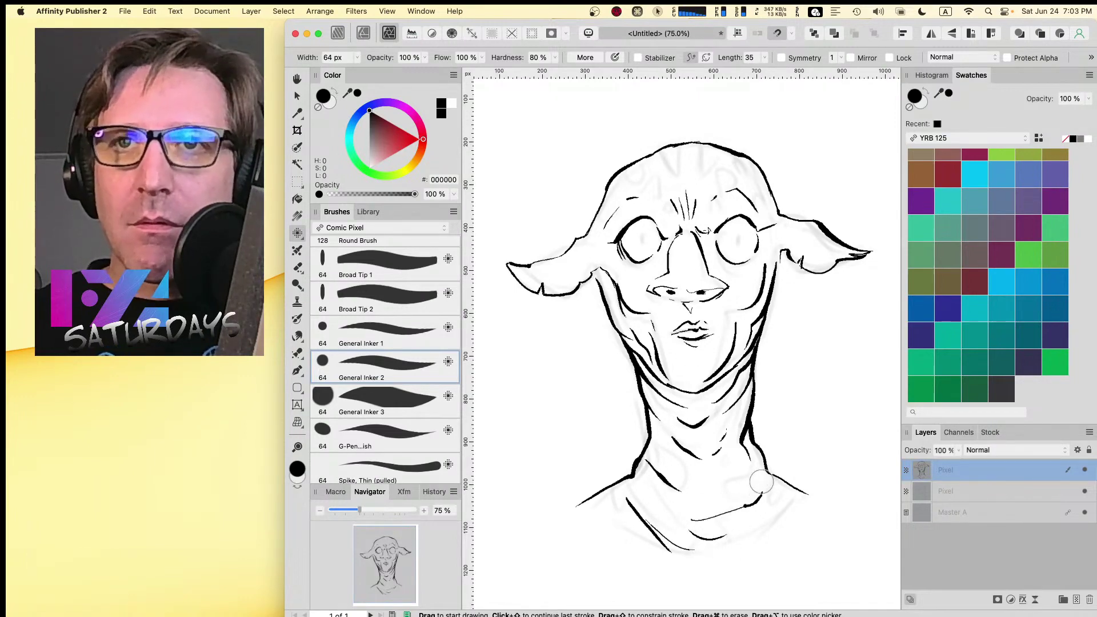
key("super+z")
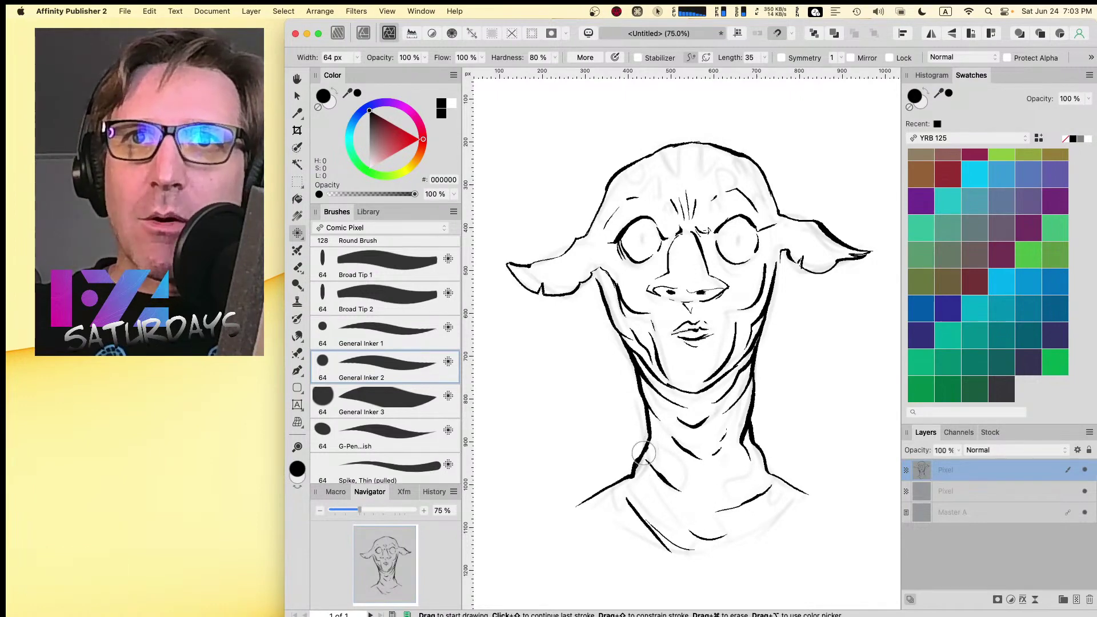
- Ink clusters of small curved scales over the neck and throat and down the left-hand cheek
mouse_move(658, 450)
left_mouse_down()
mouse_move(693, 480)
mouse_move(678, 471)
mouse_move(736, 473)
mouse_move(716, 466)
mouse_move(739, 481)
left_mouse_up()
mouse_move(682, 425)
left_mouse_down()
mouse_move(695, 440)
mouse_move(713, 427)
left_mouse_up()
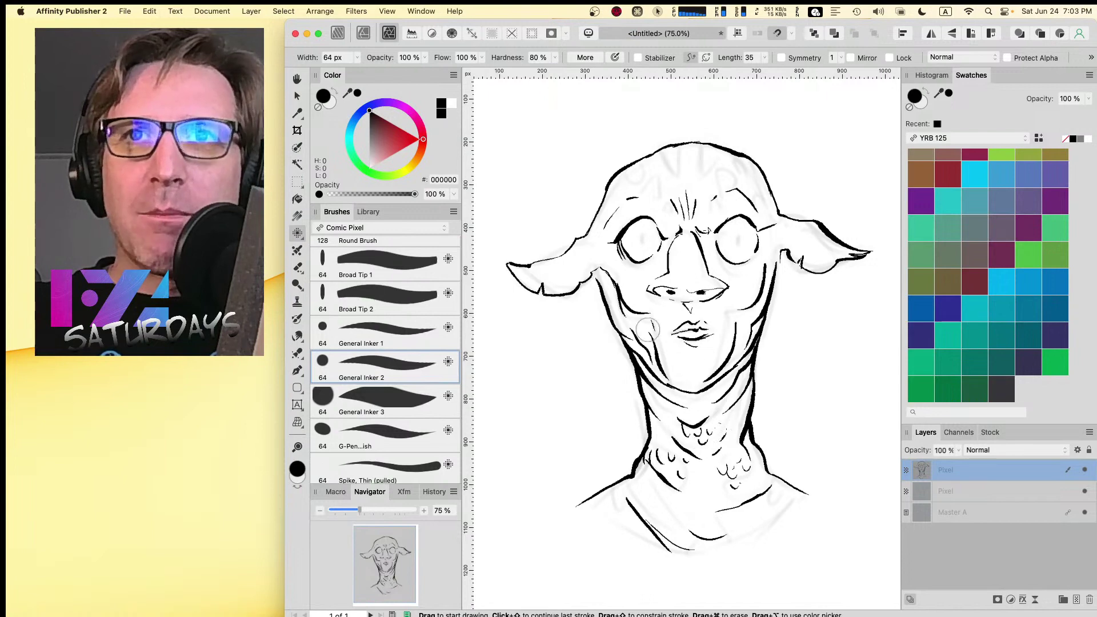
key("Caps_Lock")
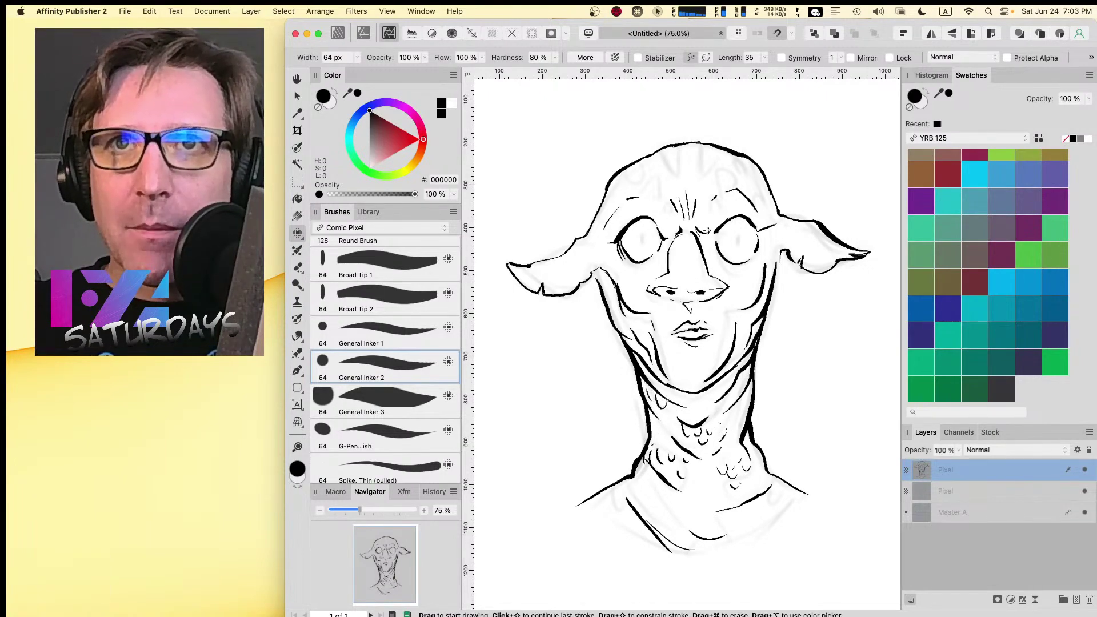
key("Caps_Lock")
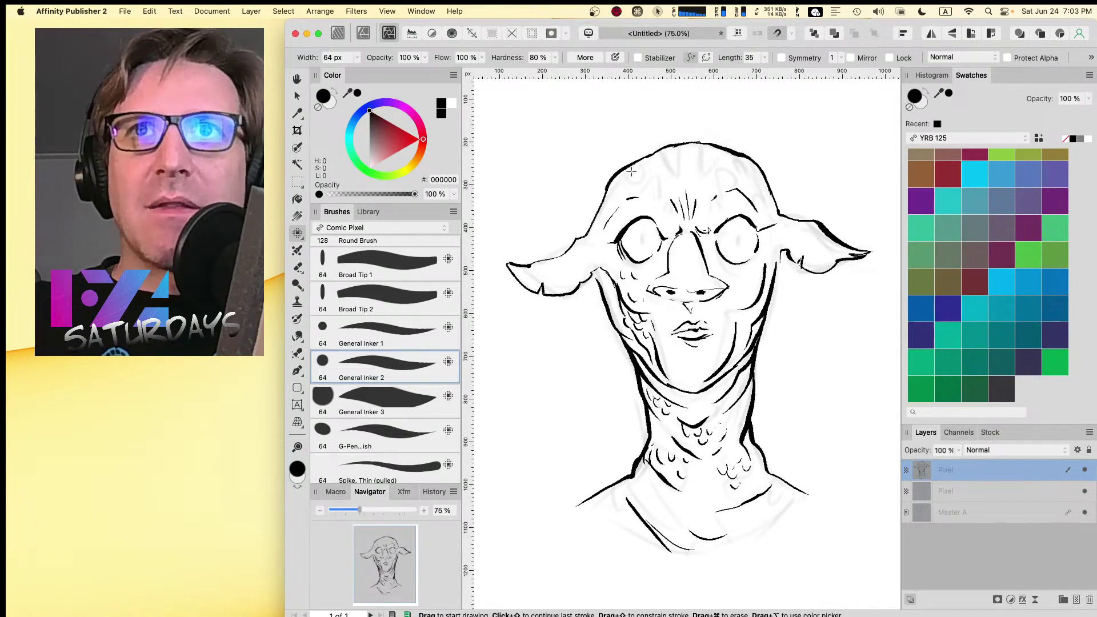
- Ink small curved scales over the left-hand temple, the forehead, the base of the right-hand ear and the right-hand cheek
mouse_move(630, 171)
left_mouse_down()
mouse_move(643, 177)
mouse_move(610, 206)
left_mouse_up()
mouse_move(622, 194)
left_mouse_down()
mouse_move(589, 250)
mouse_move(582, 240)
mouse_move(594, 262)
left_mouse_up()
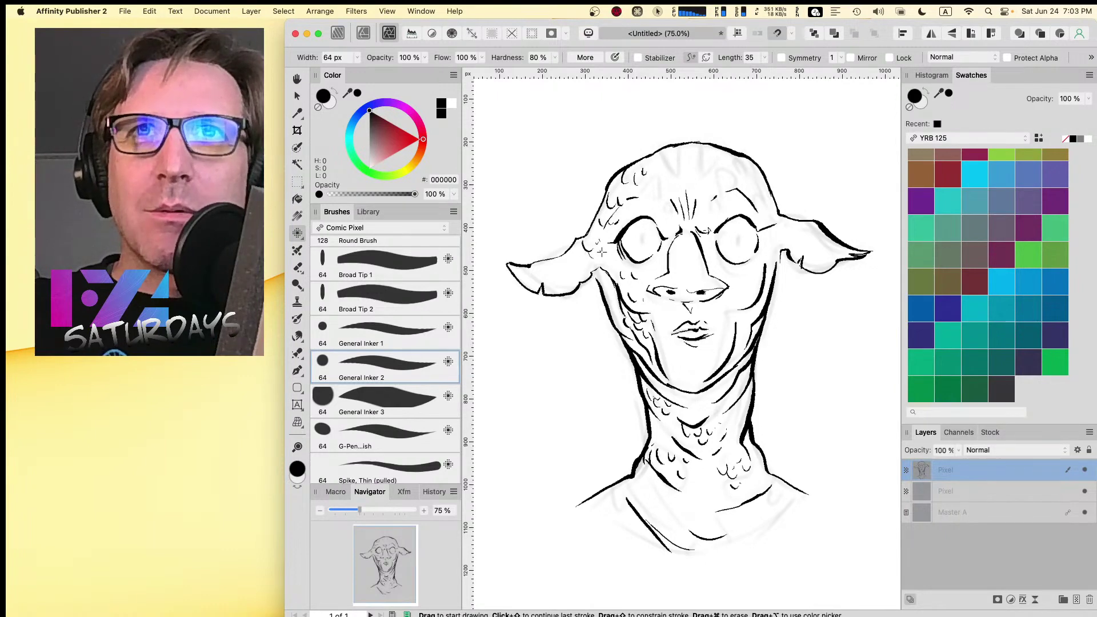
mouse_move(683, 178)
left_mouse_down()
mouse_move(709, 183)
mouse_move(726, 167)
mouse_move(738, 184)
left_mouse_up()
left_click_drag(782, 228, 809, 241)
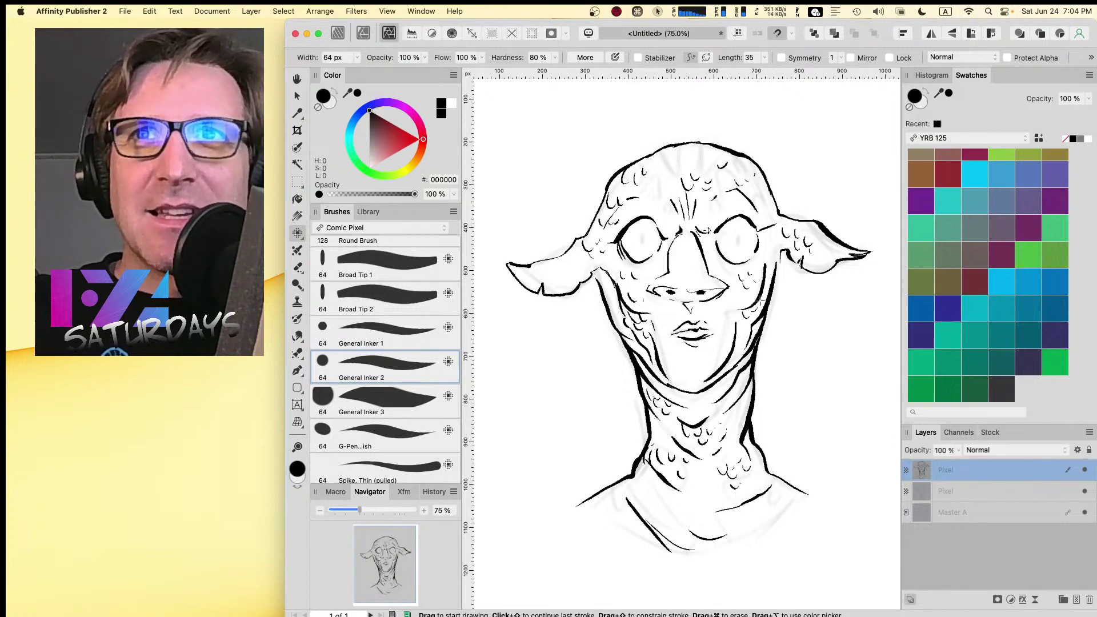
left_click_drag(718, 307, 726, 312)
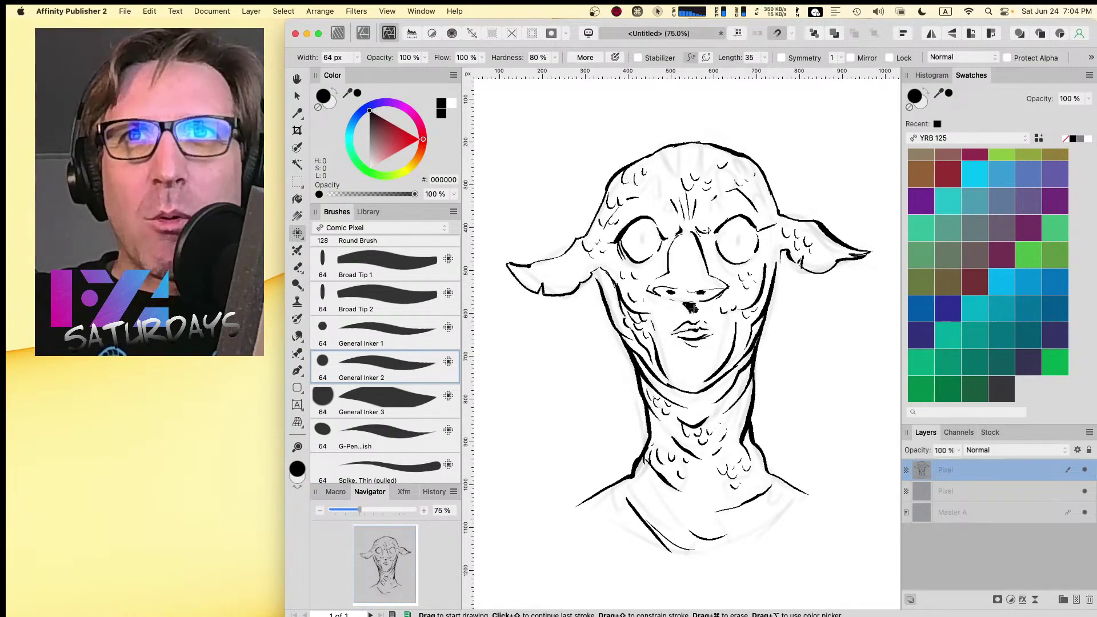
- Undo the strokes that fill the V-shaped philtrum beneath the nose with black
key("Caps_Lock")
key("super+z")
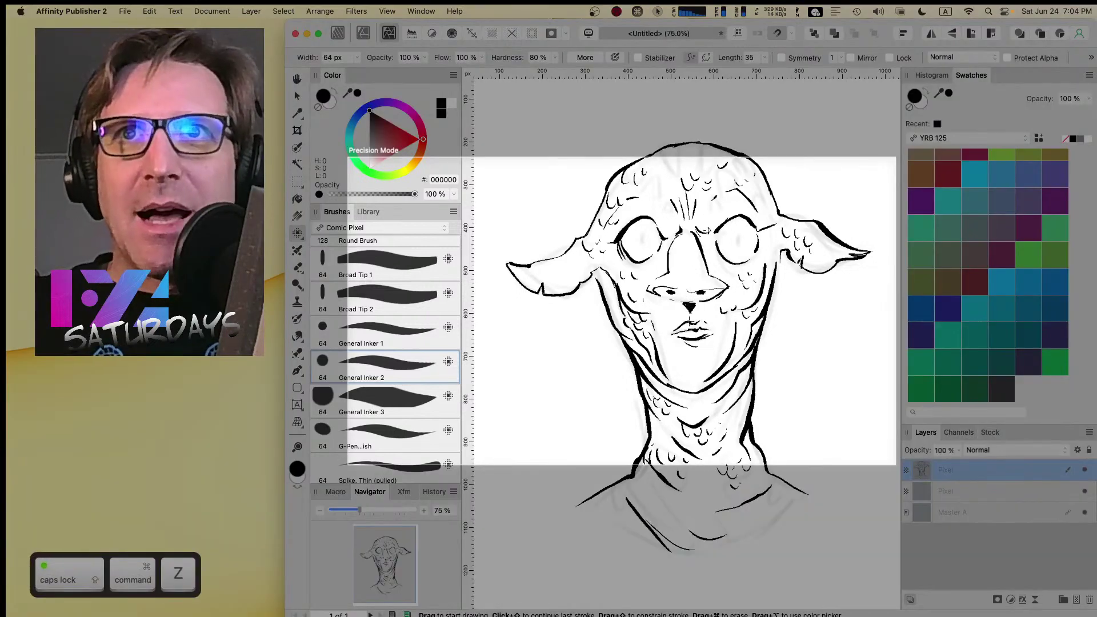
key("super+z")
key("super+z")
key("super+z")
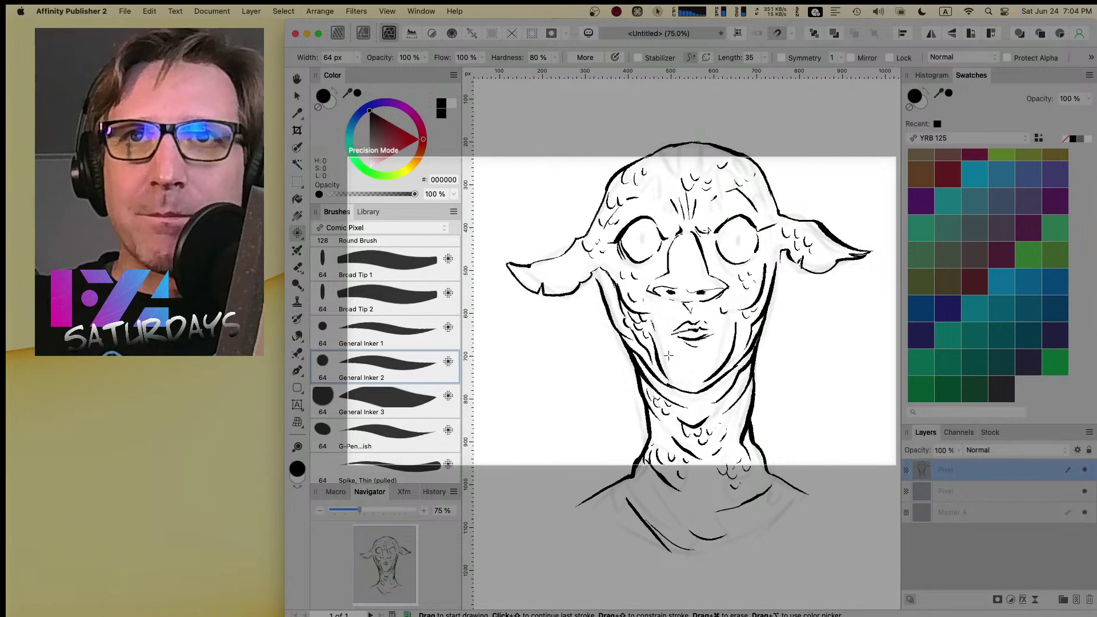
- Ink small curved scales on the left side of the chin and inside both pointed ears
left_click_drag(670, 359, 689, 368)
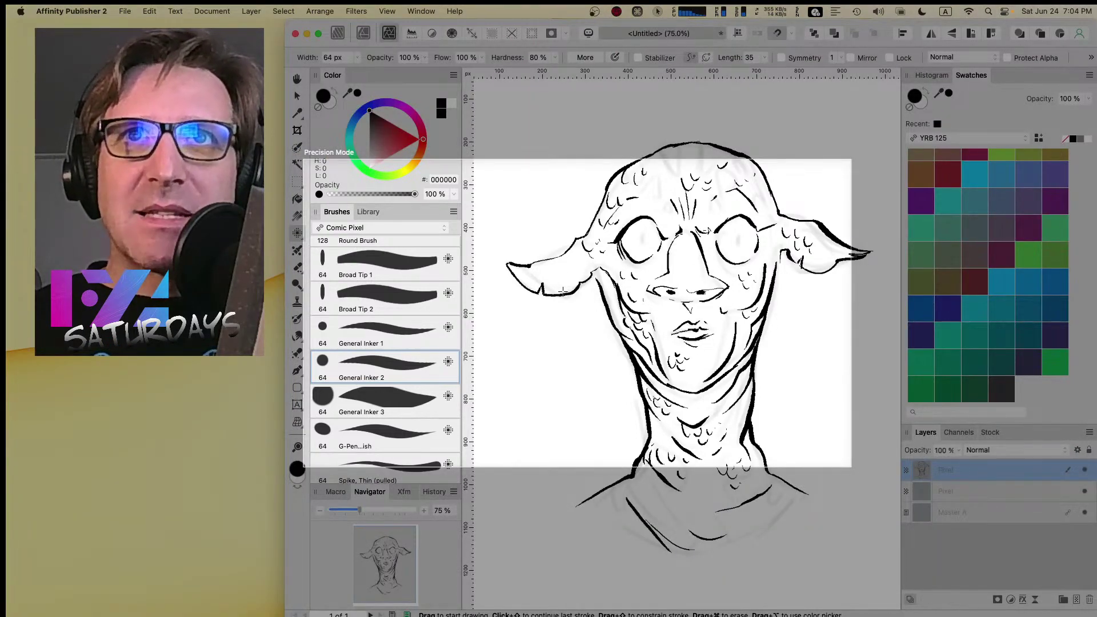
mouse_move(555, 279)
left_mouse_down()
mouse_move(561, 254)
mouse_move(565, 283)
mouse_move(562, 255)
mouse_move(568, 276)
mouse_move(579, 251)
mouse_move(592, 286)
mouse_move(558, 285)
mouse_move(554, 263)
left_mouse_up()
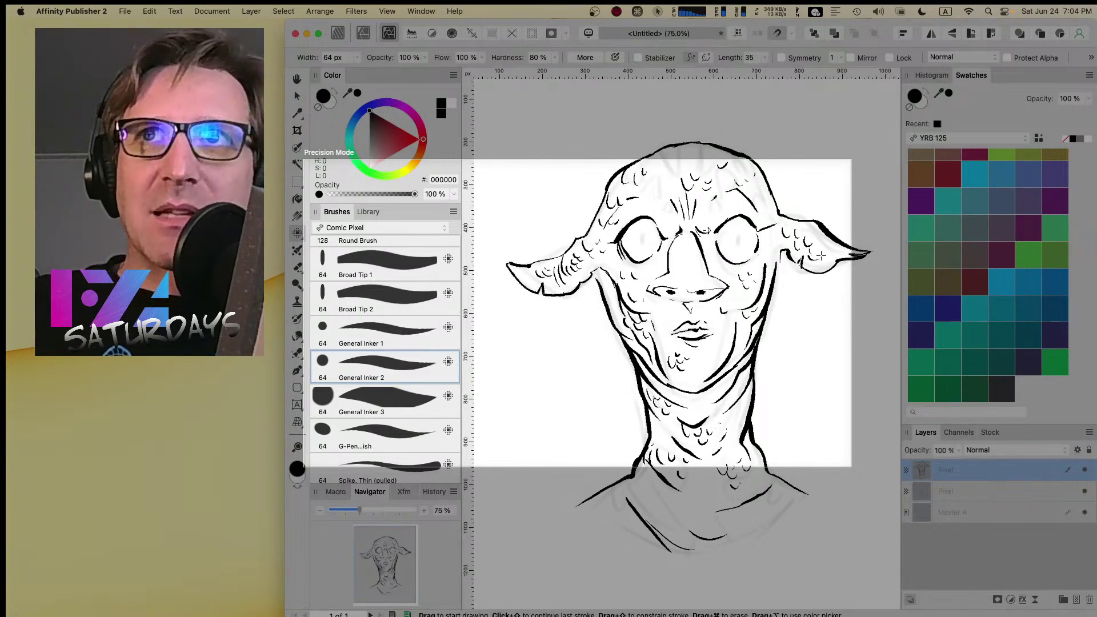
mouse_move(820, 256)
left_mouse_down()
mouse_move(807, 224)
mouse_move(784, 218)
mouse_move(783, 231)
left_mouse_up()
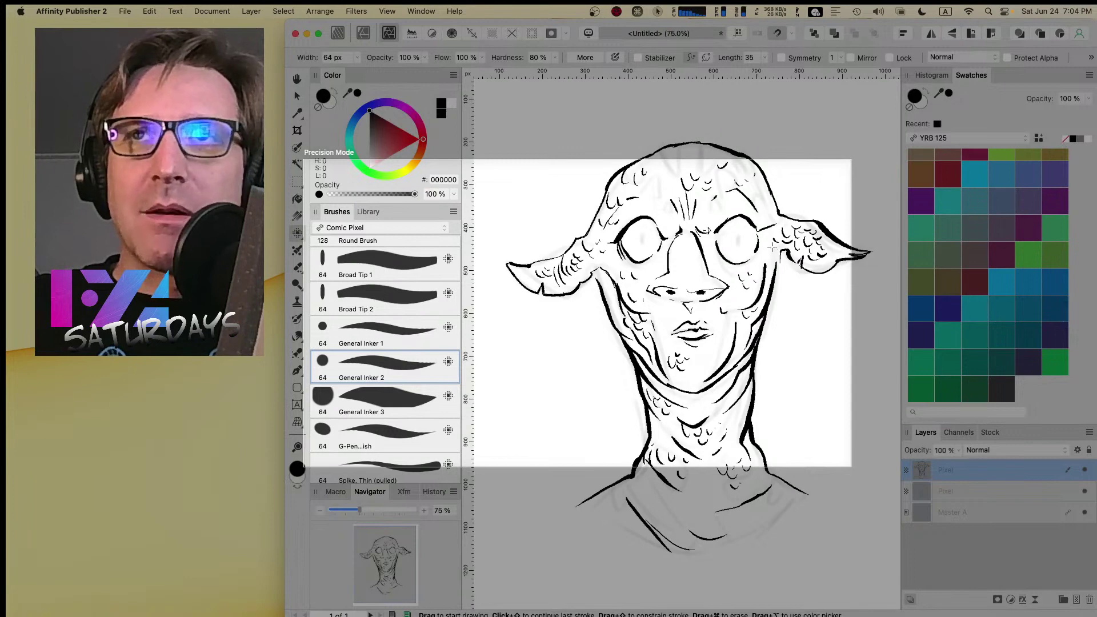
left_click_drag(780, 269, 782, 258)
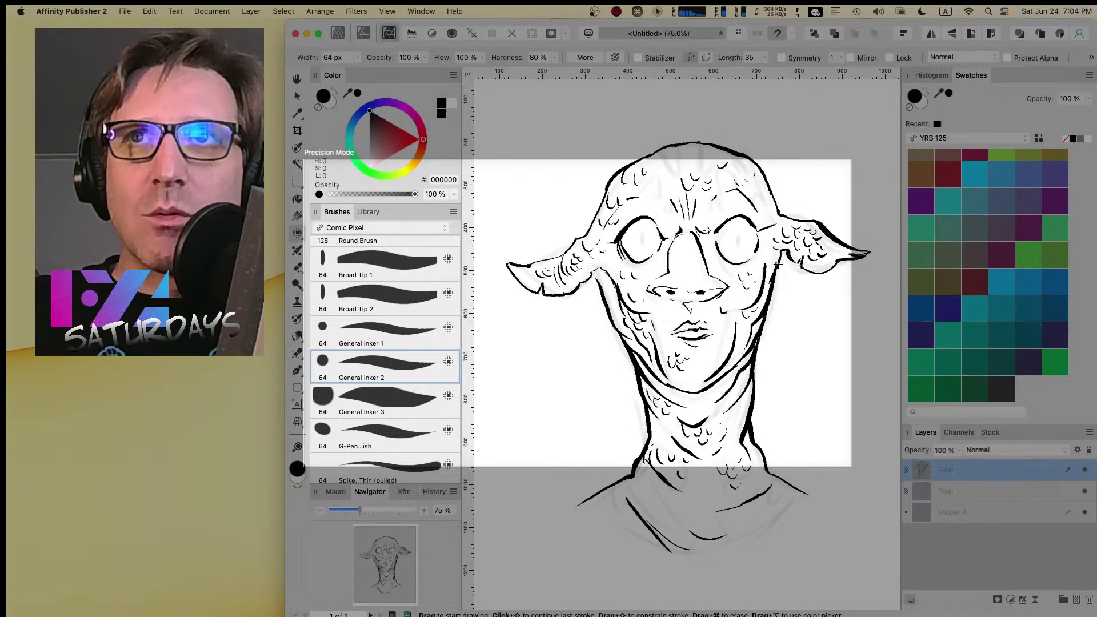
key("Caps_Lock")
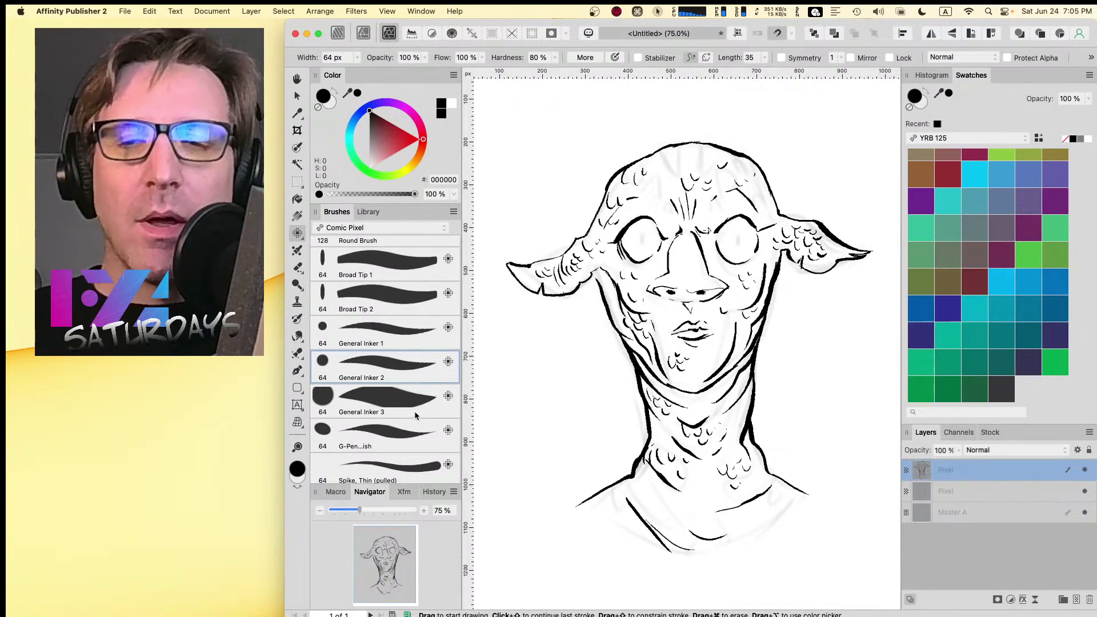
- Select the 12 px Round Brush in the Comic Pixel set and ink a solid pupil in the left-hand eye
scroll(415, 415, "down", 1)
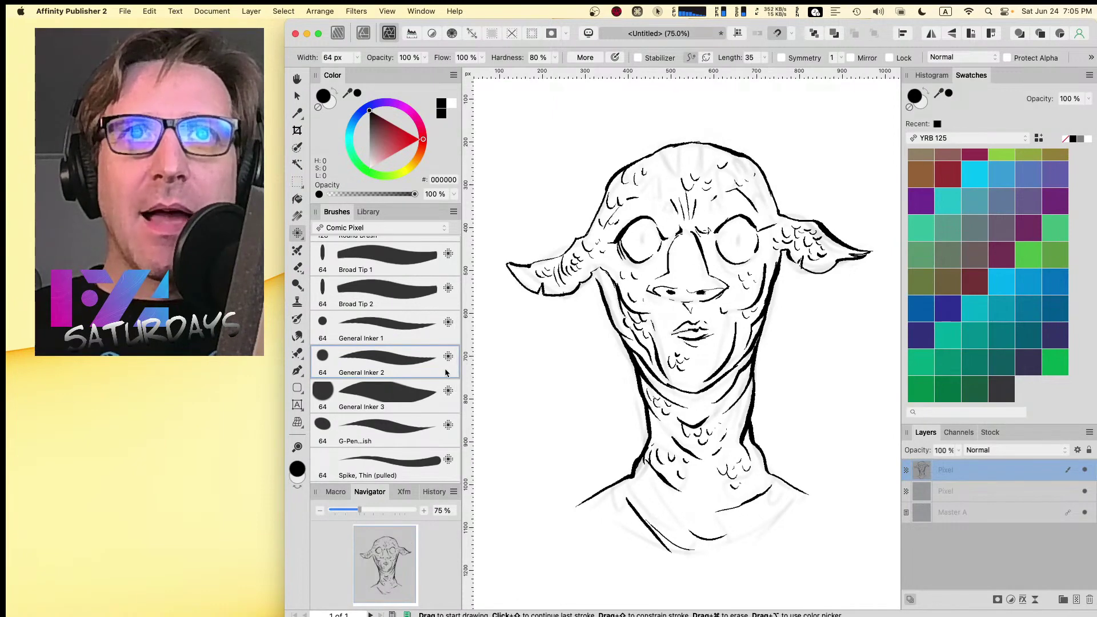
scroll(448, 368, "down", 1)
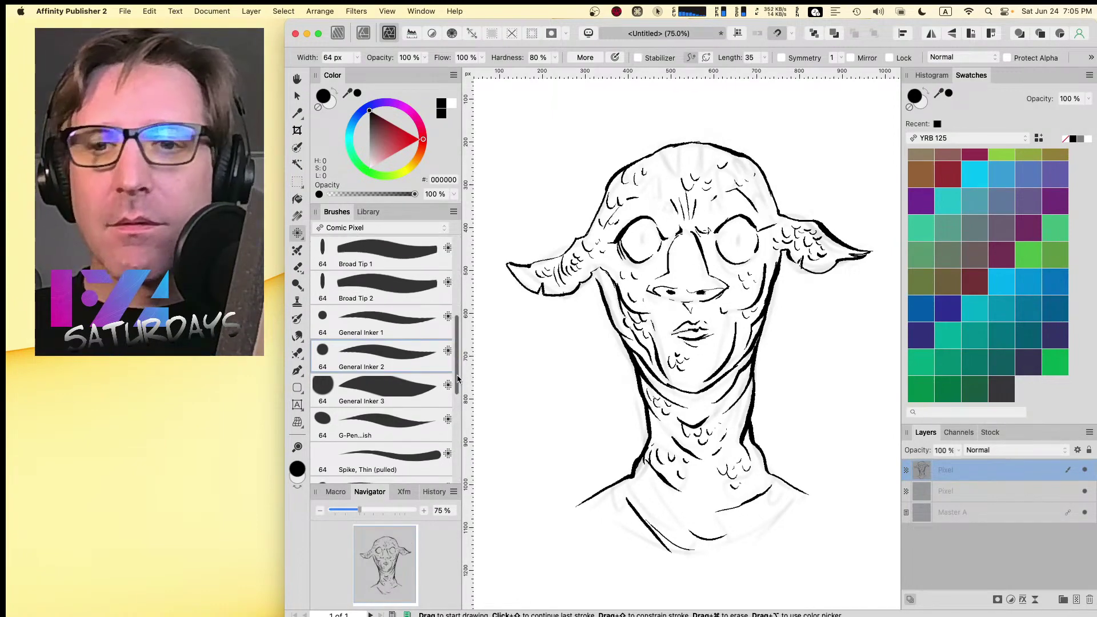
scroll(451, 366, "up", 8)
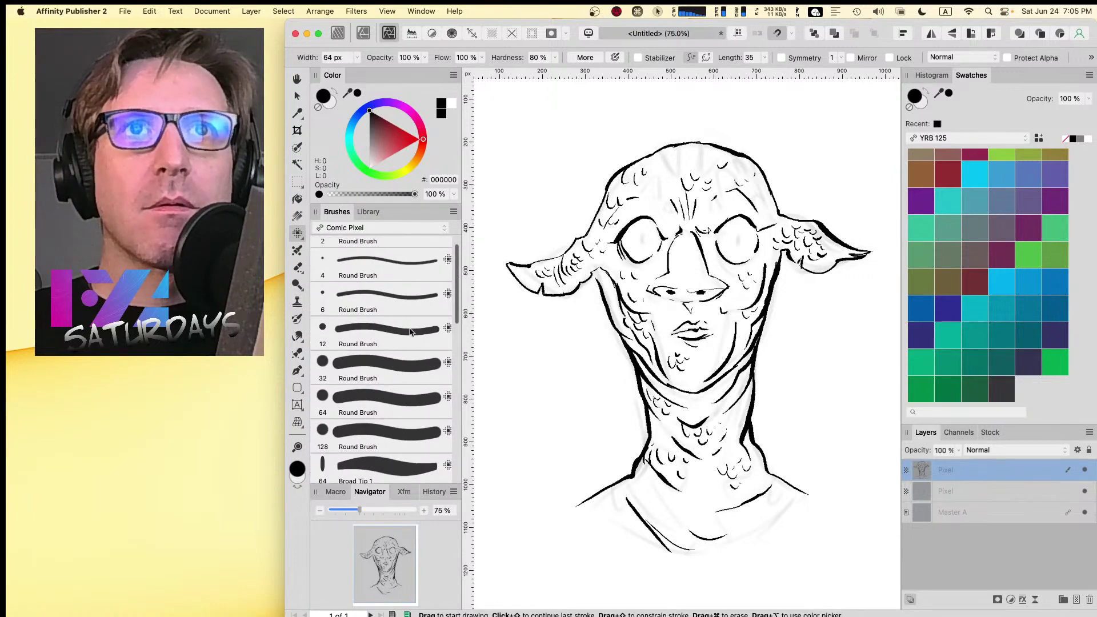
left_click(410, 332)
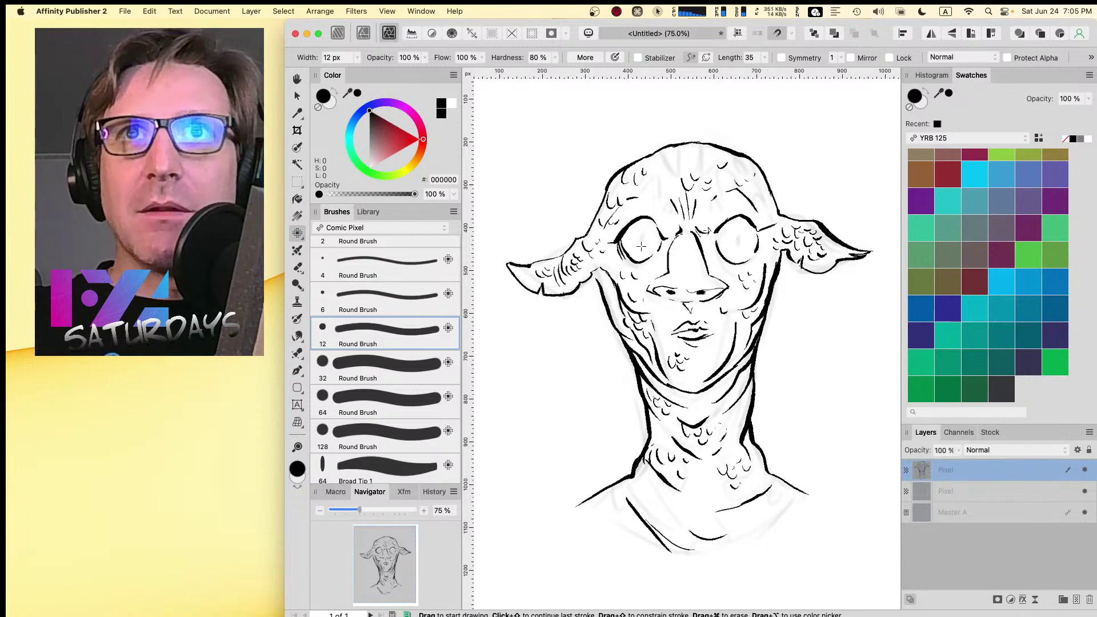
left_click_drag(641, 236, 640, 239)
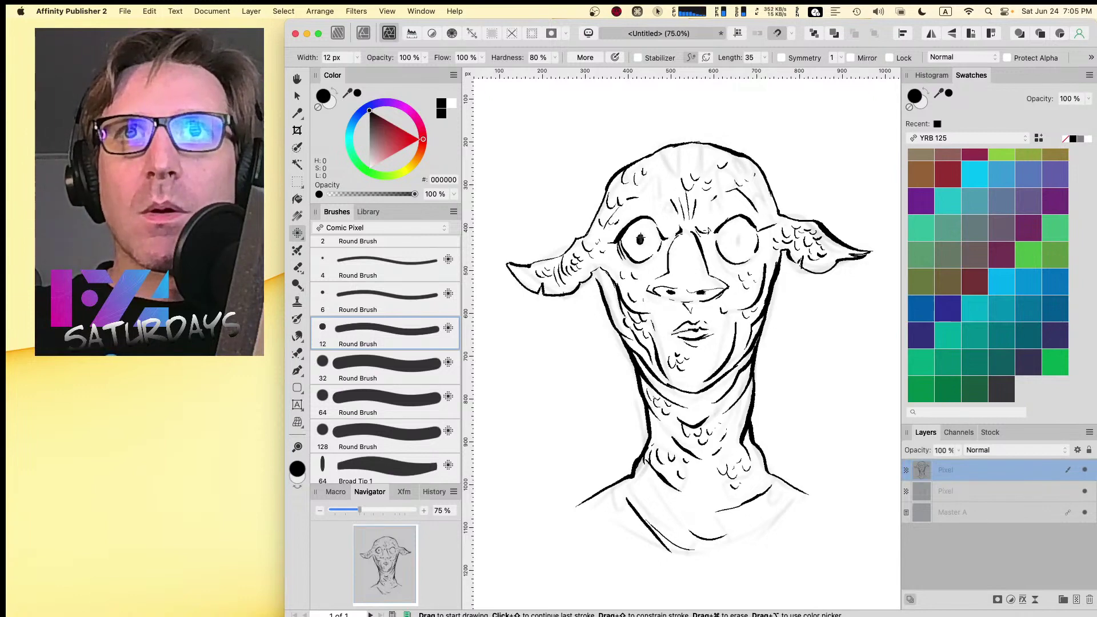
- Ink a solid pupil in the right-hand eye
left_click_drag(737, 239, 736, 241)
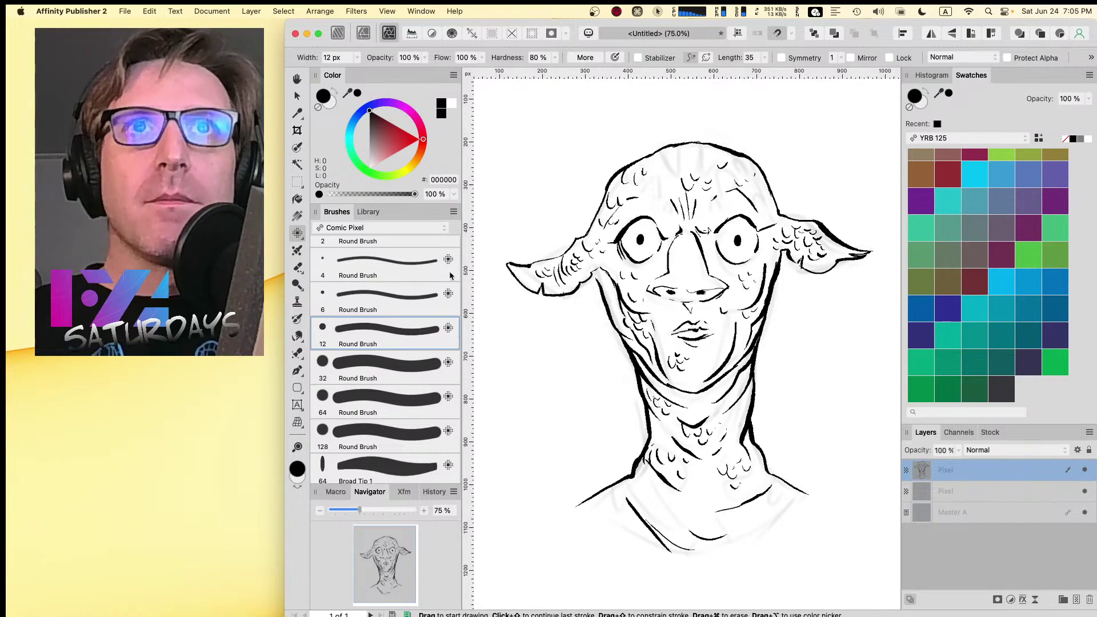
- Select the 64 px General Inker 2 brush in the Comic Pixel set and add a new pixel layer
scroll(451, 280, "down", 3)
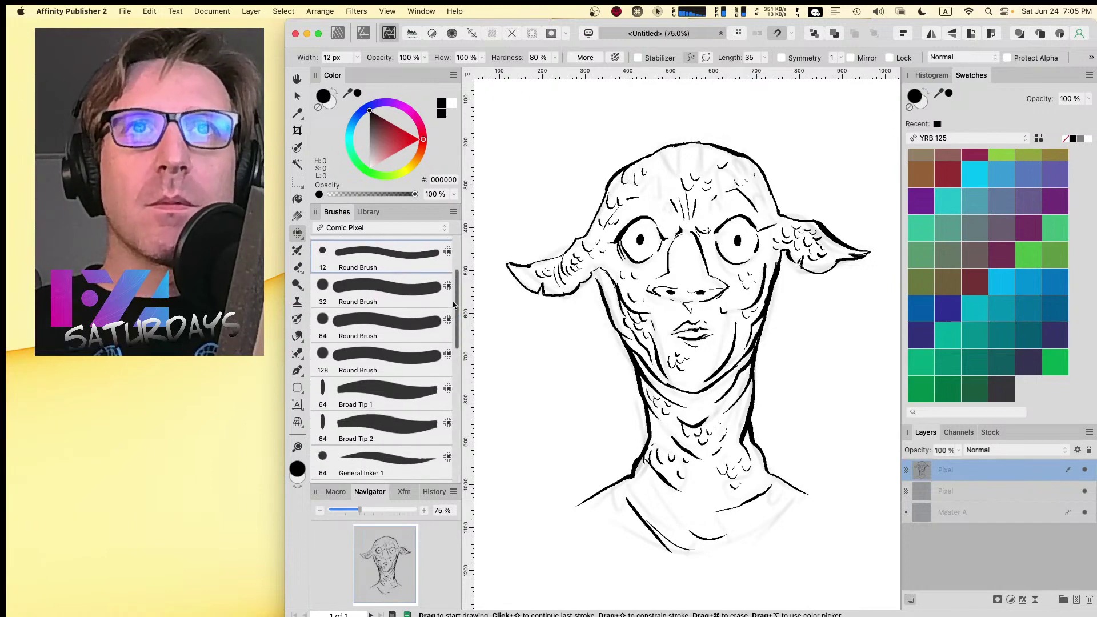
scroll(454, 305, "down", 5)
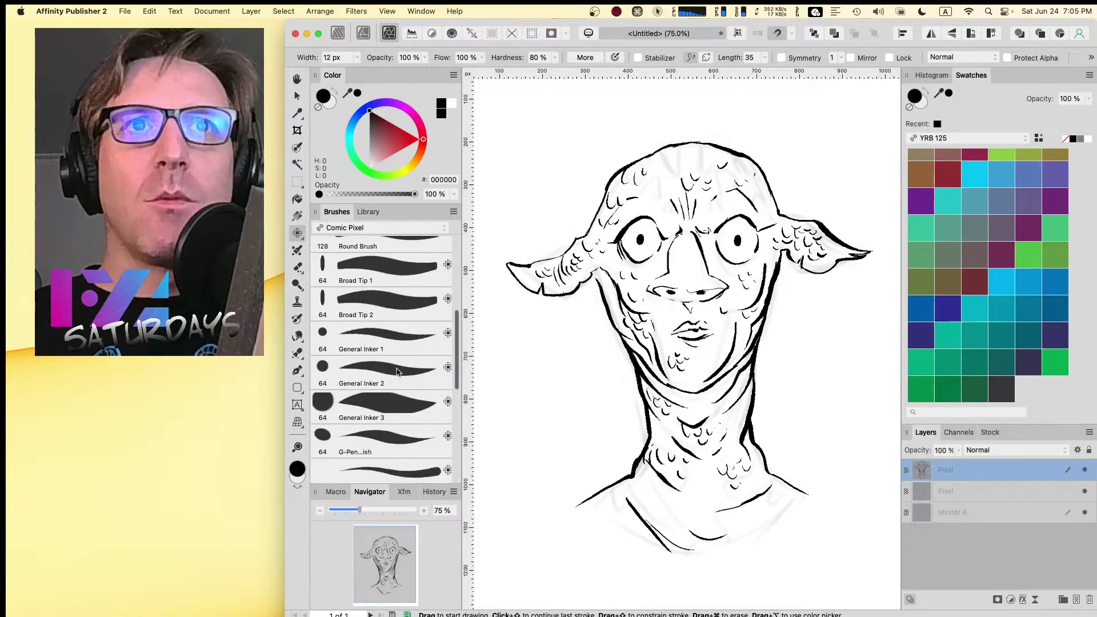
left_click(398, 372)
left_click(1076, 599)
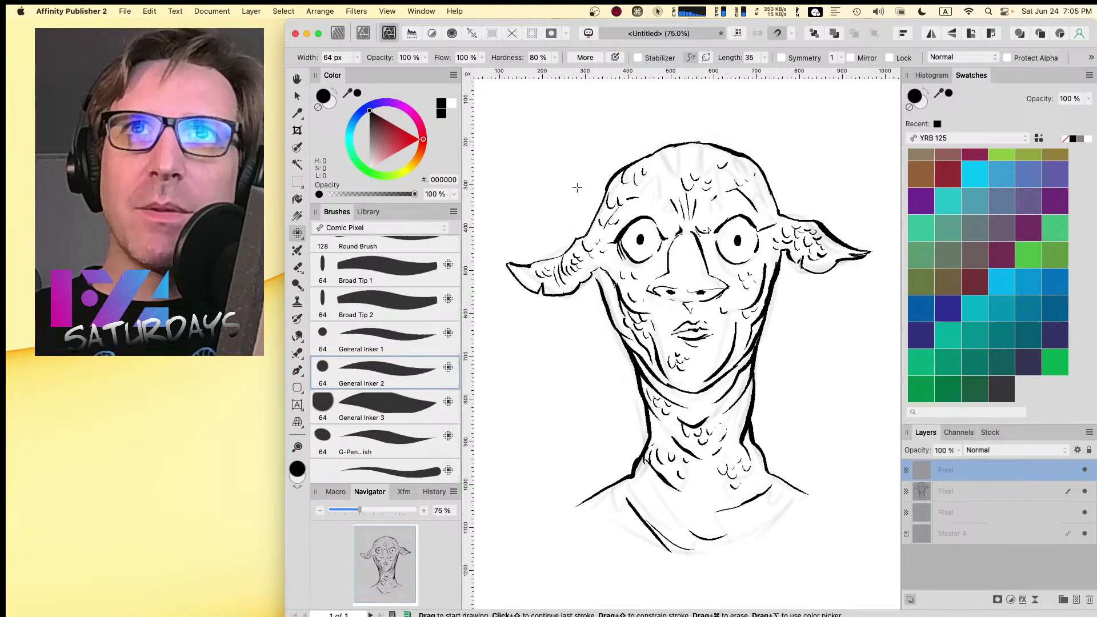
mouse_move(645, 137)
left_mouse_down()
mouse_move(632, 160)
mouse_move(615, 113)
mouse_move(644, 155)
left_mouse_up()
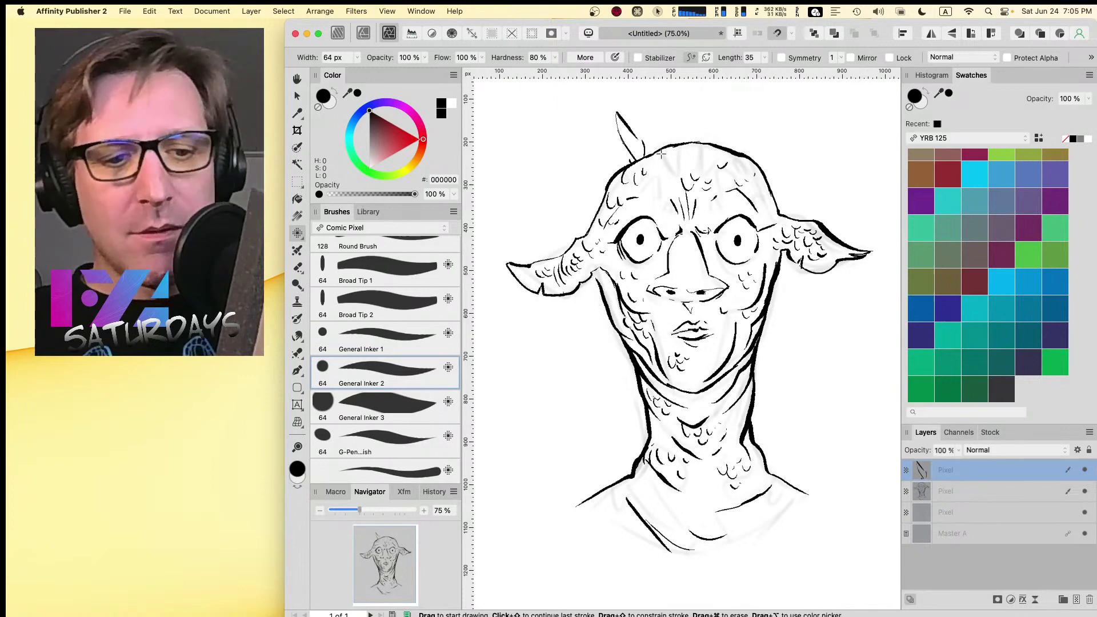
key("super+z")
key("super+z")
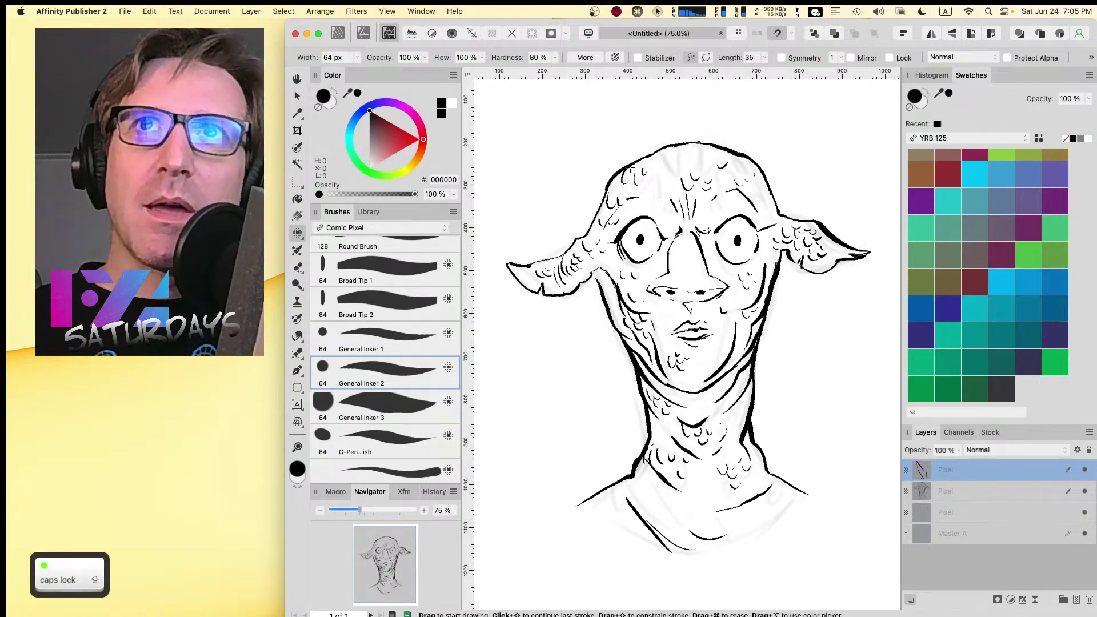
- Ink a pair of forked, leaf-shaped horns on each side of the top of the head
mouse_move(634, 166)
left_mouse_down()
mouse_move(598, 101)
mouse_move(632, 140)
mouse_move(634, 161)
mouse_move(642, 100)
mouse_move(652, 153)
left_mouse_up()
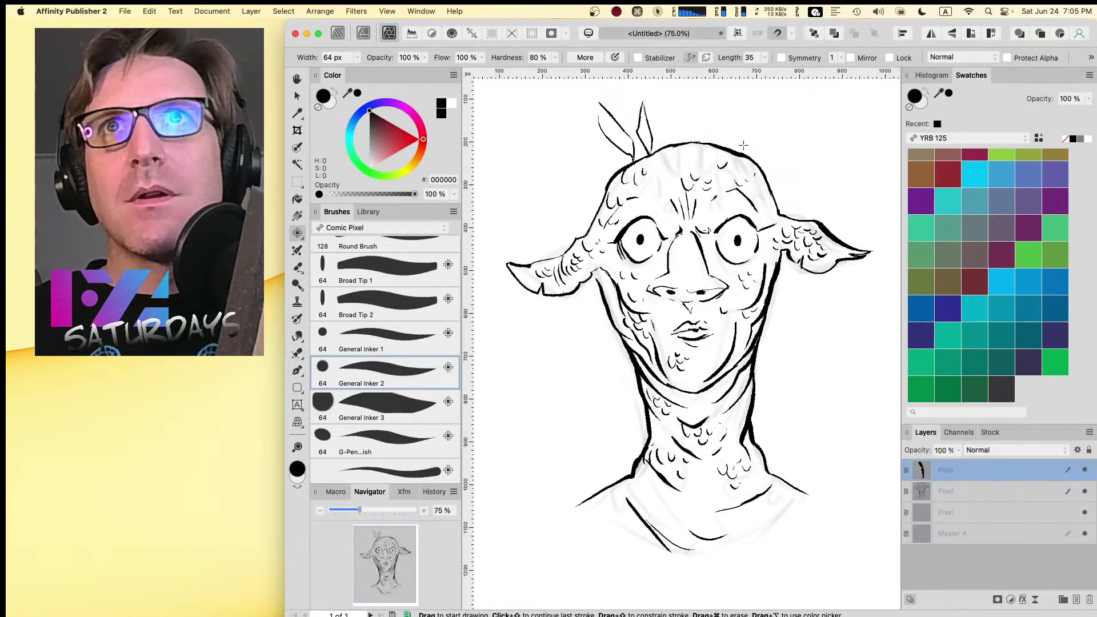
mouse_move(743, 146)
left_mouse_down()
mouse_move(736, 122)
mouse_move(762, 89)
mouse_move(747, 149)
mouse_move(793, 121)
mouse_move(743, 156)
left_mouse_up()
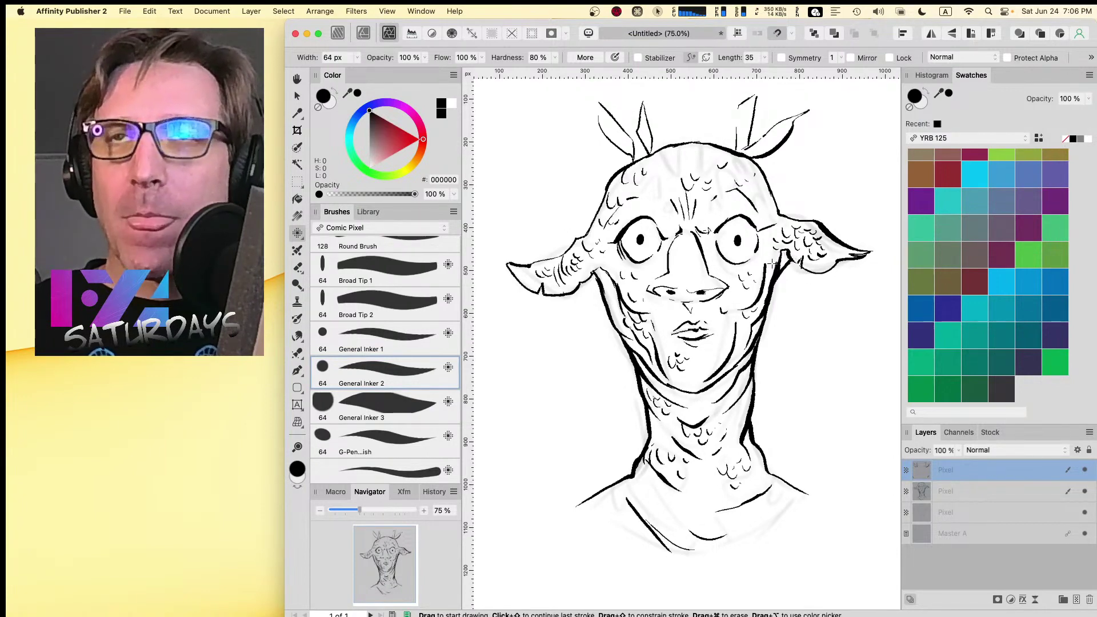
- Send the horn and face ink layers to the back of the layer stack and reduce the brush width to 57 px
key("a")
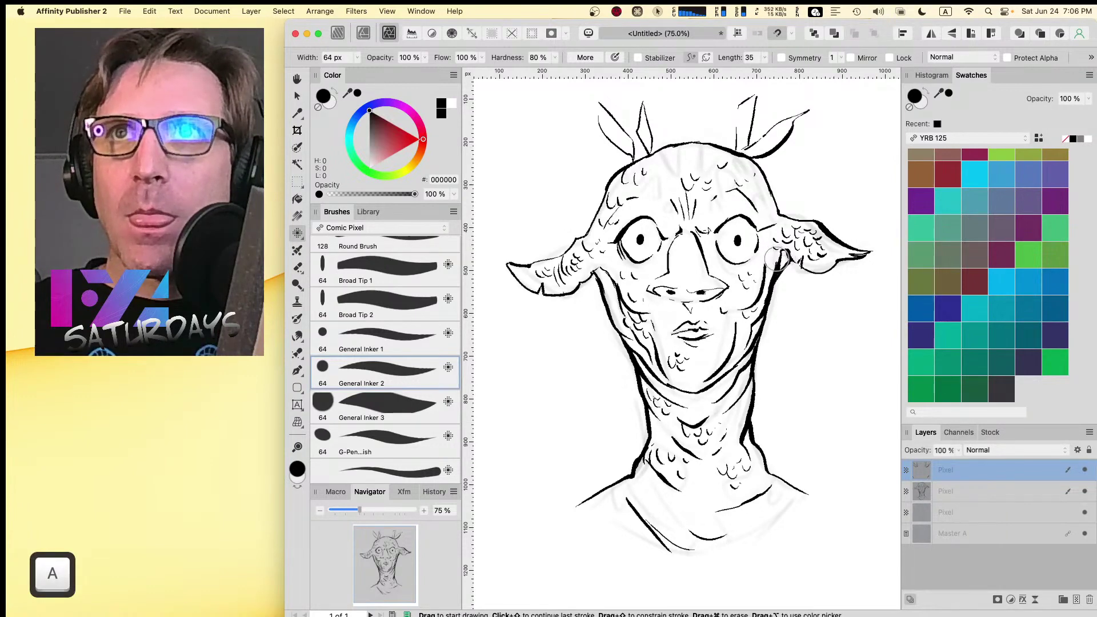
left_click(941, 487, "shift")
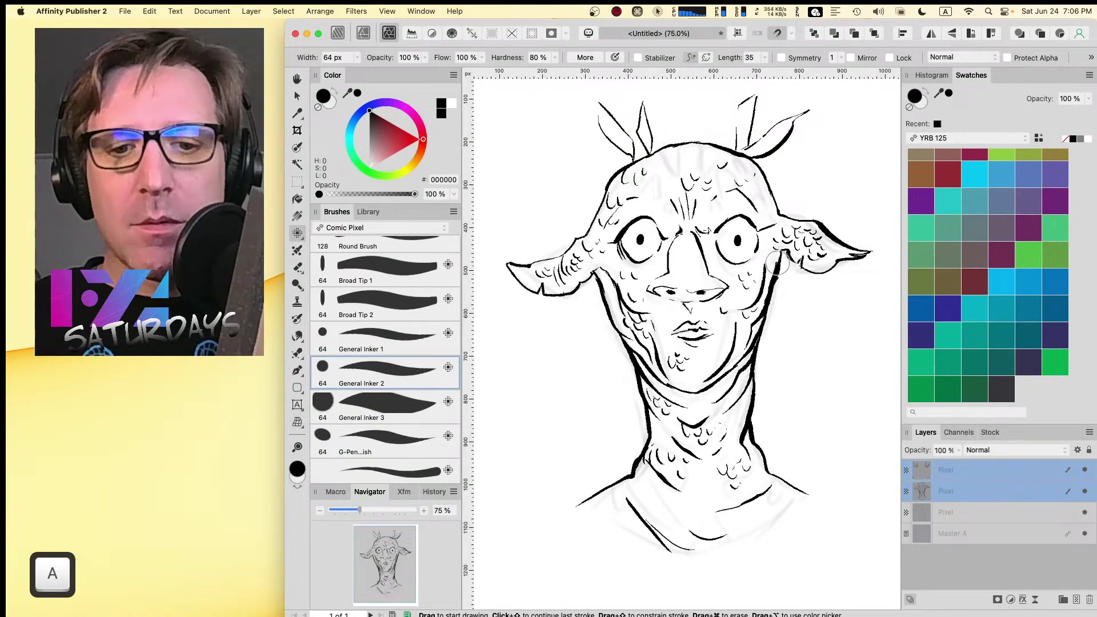
key("bracketleft")
key("super+shift+bracketleft")
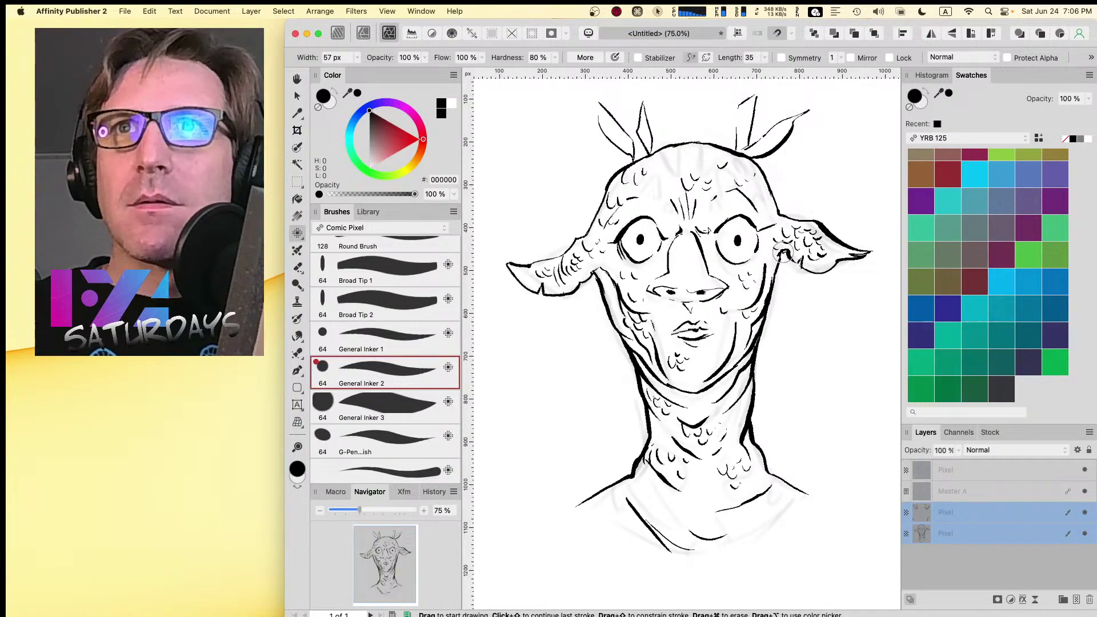
- Touch up the line at the base of the right-hand ear and ink oval spots across both shoulders and the chest
mouse_move(778, 251)
left_mouse_down()
mouse_move(772, 299)
mouse_move(779, 274)
left_mouse_up()
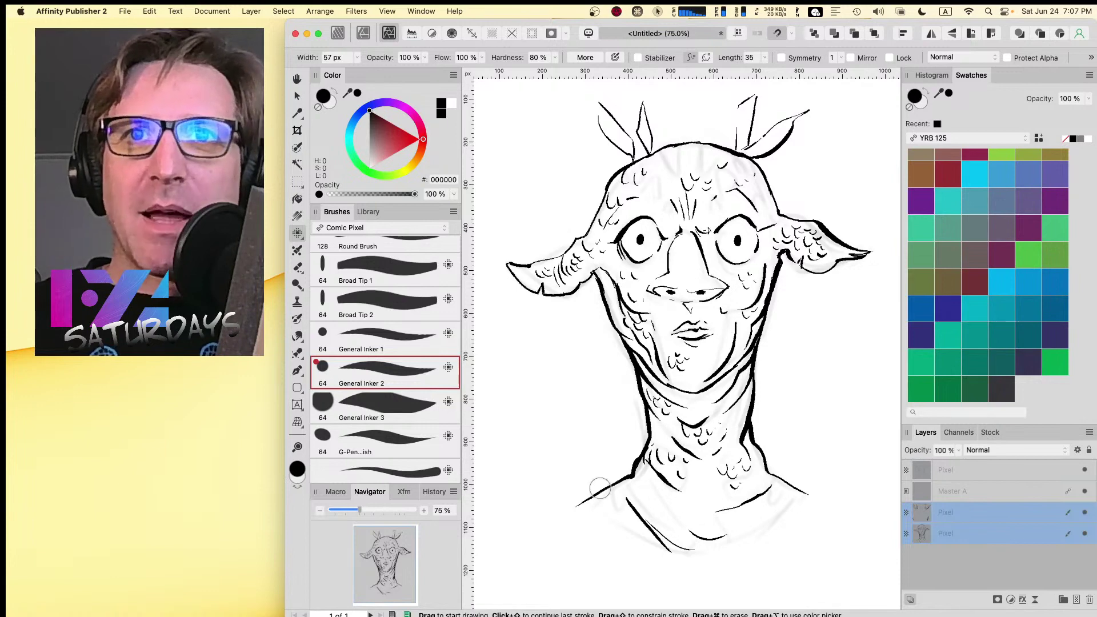
mouse_move(592, 498)
left_mouse_down()
mouse_move(597, 526)
mouse_move(604, 491)
mouse_move(615, 526)
left_mouse_up()
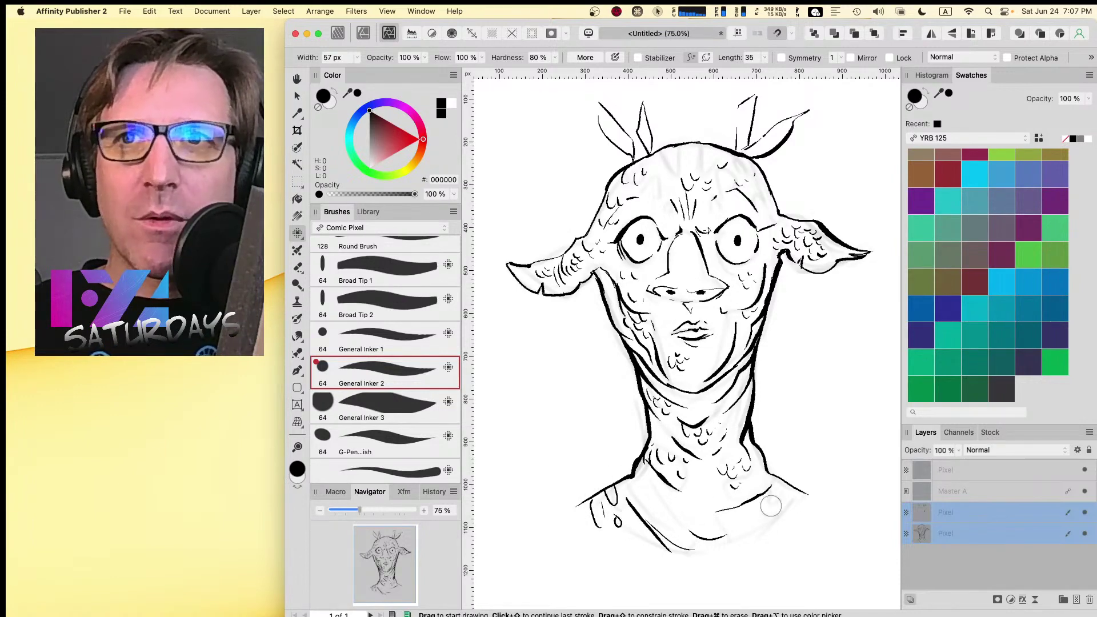
mouse_move(777, 490)
left_mouse_down()
mouse_move(772, 502)
mouse_move(791, 504)
left_mouse_up()
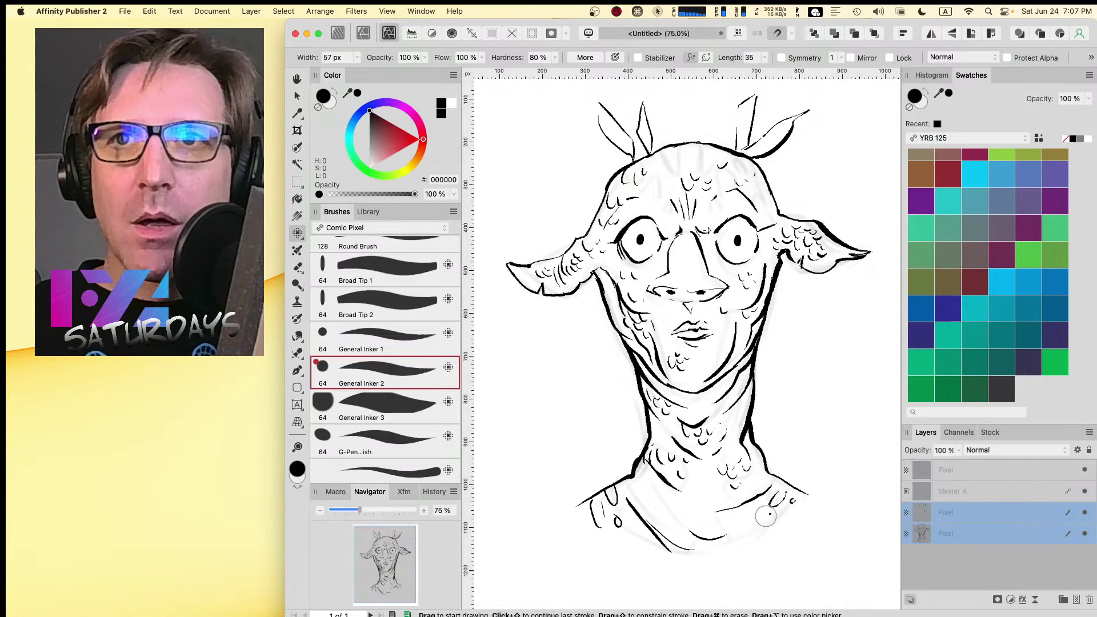
left_click_drag(744, 532, 784, 515)
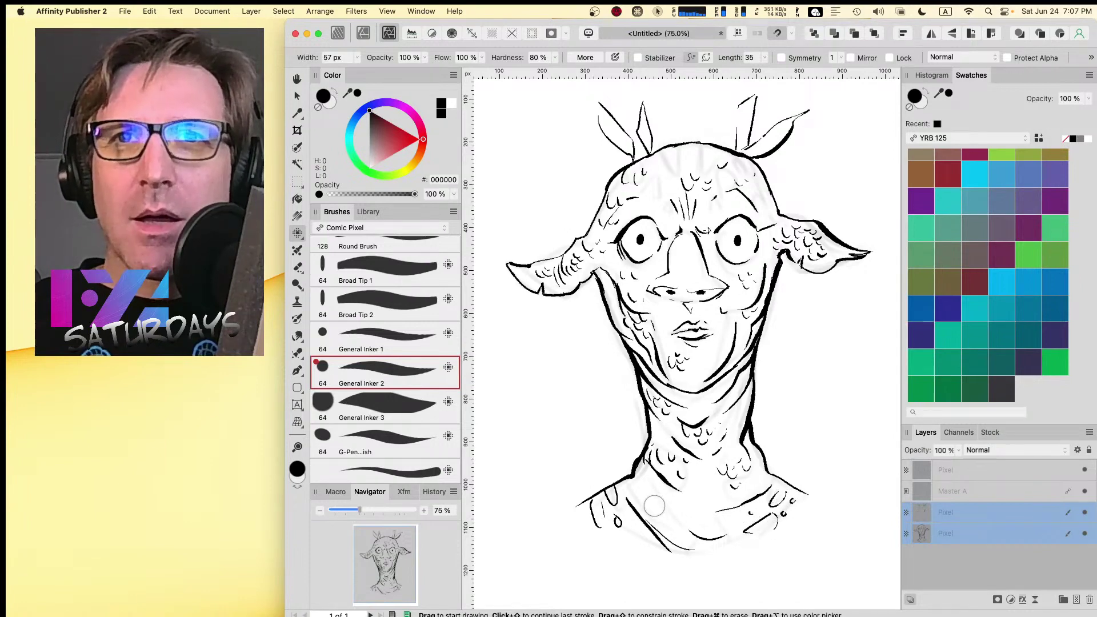
left_click_drag(639, 487, 662, 501)
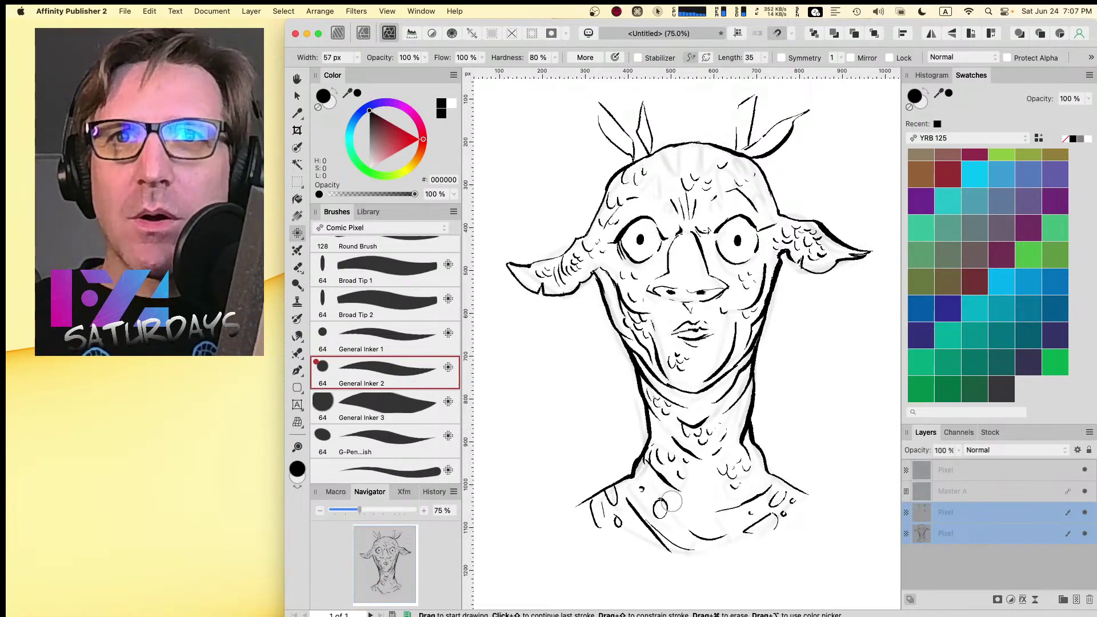
left_click(671, 498)
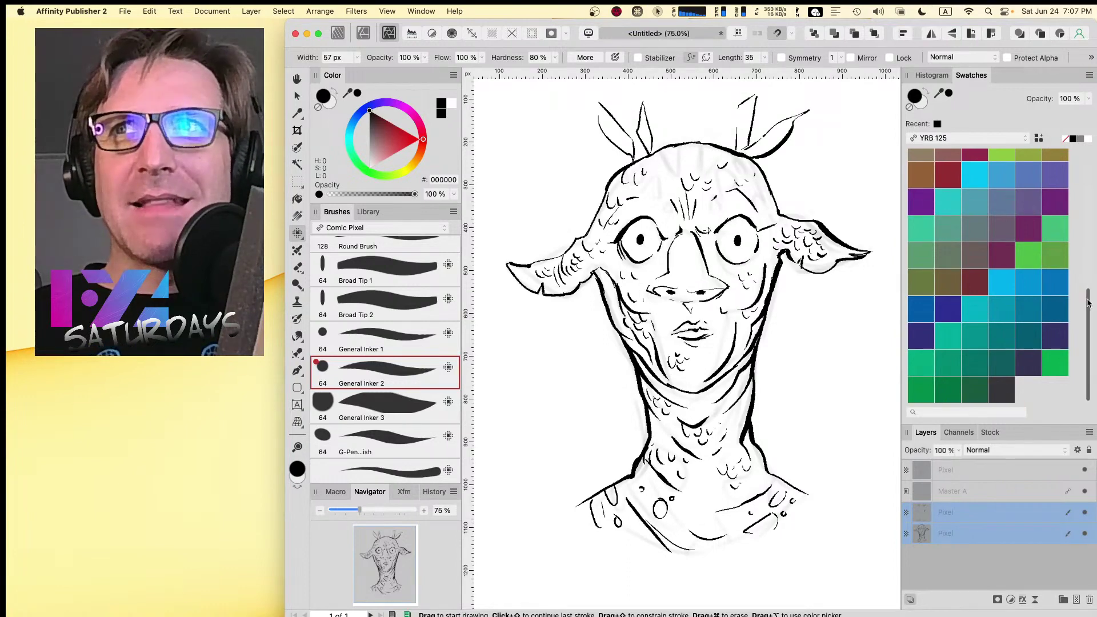
left_click_drag(1088, 303, 1094, 120)
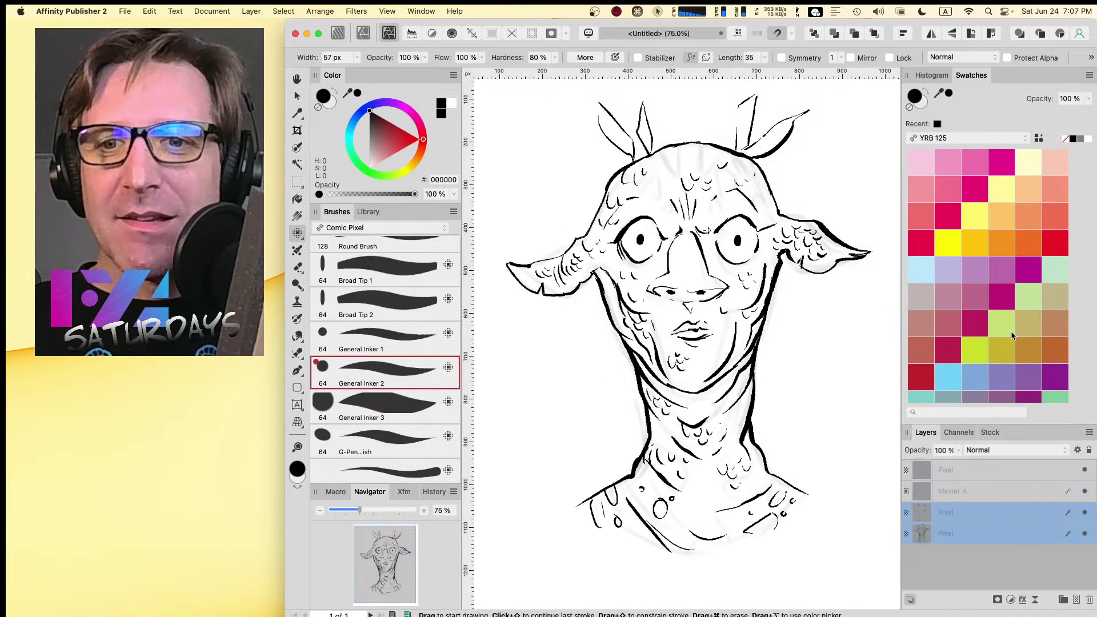
scroll(1087, 250, "down", 3)
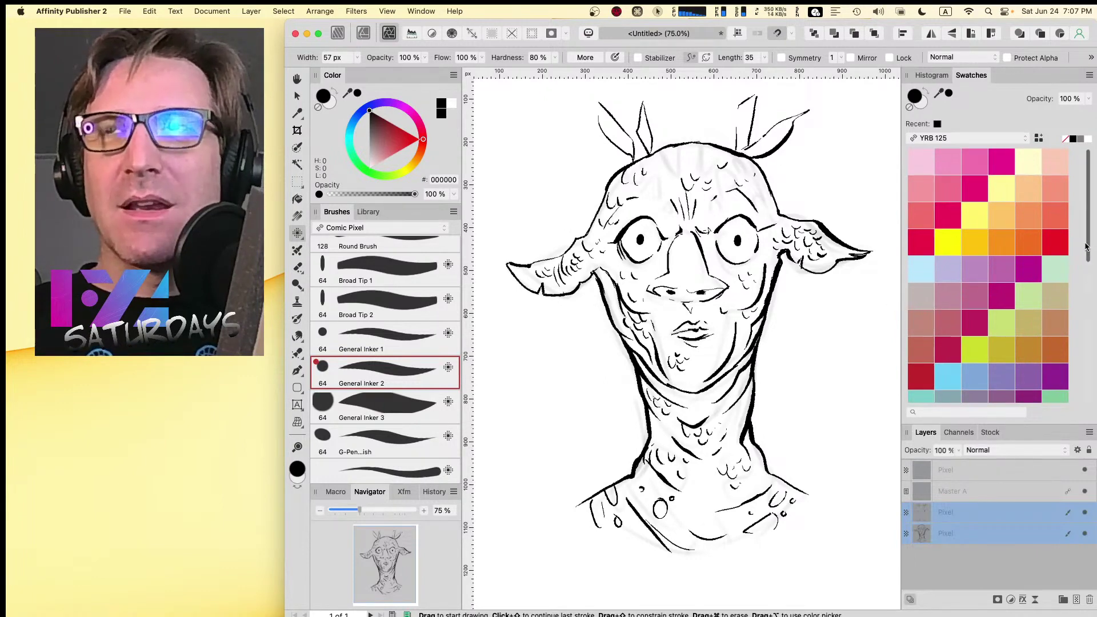
scroll(1087, 219, "down", 2)
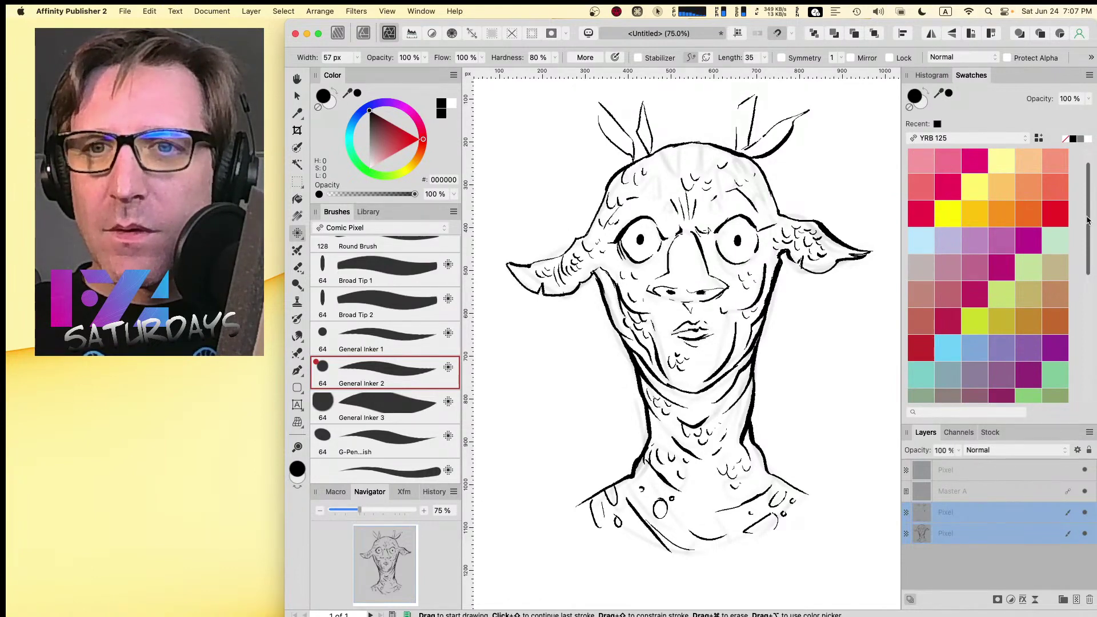
scroll(1087, 221, "down", 4)
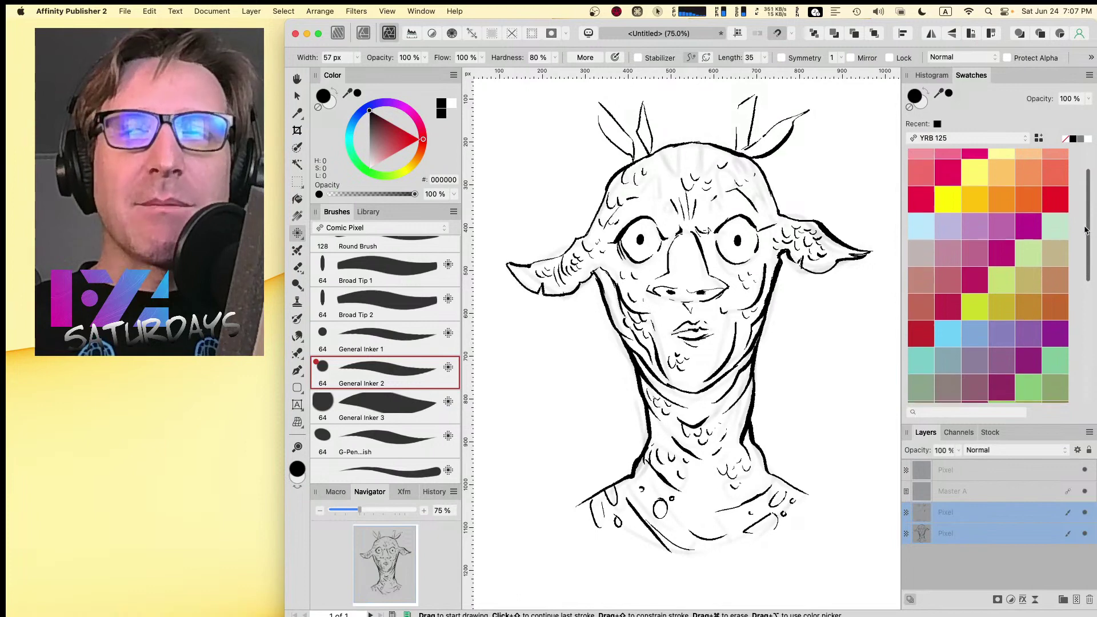
scroll(1087, 220, "up", 5)
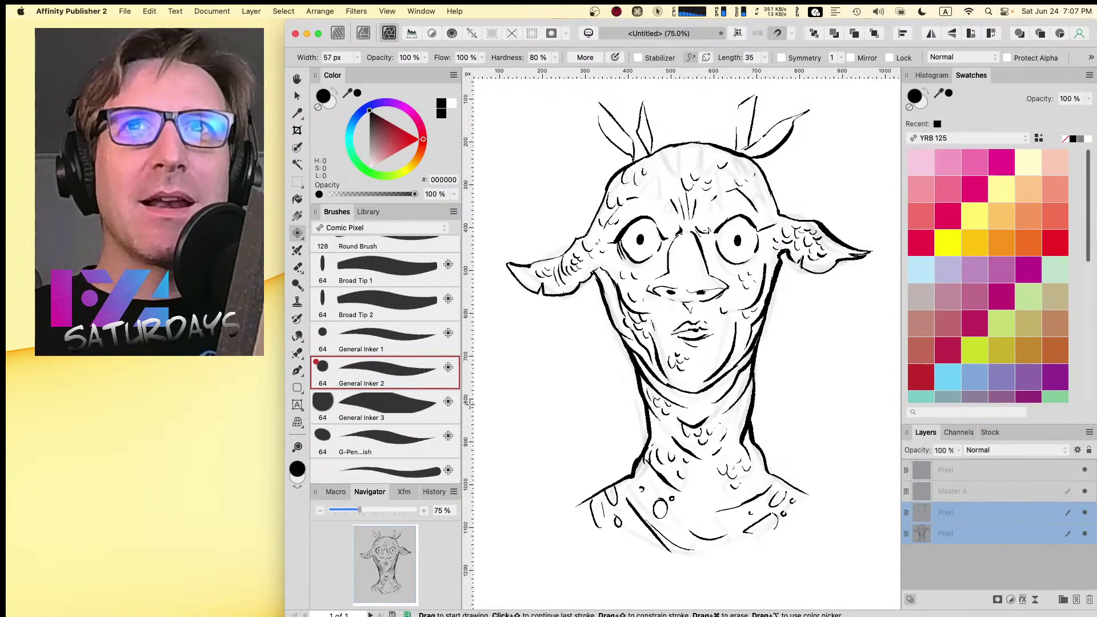
- Switch to the Designer persona and move the Master A layer to the bottom of the layer stack
left_click(362, 33)
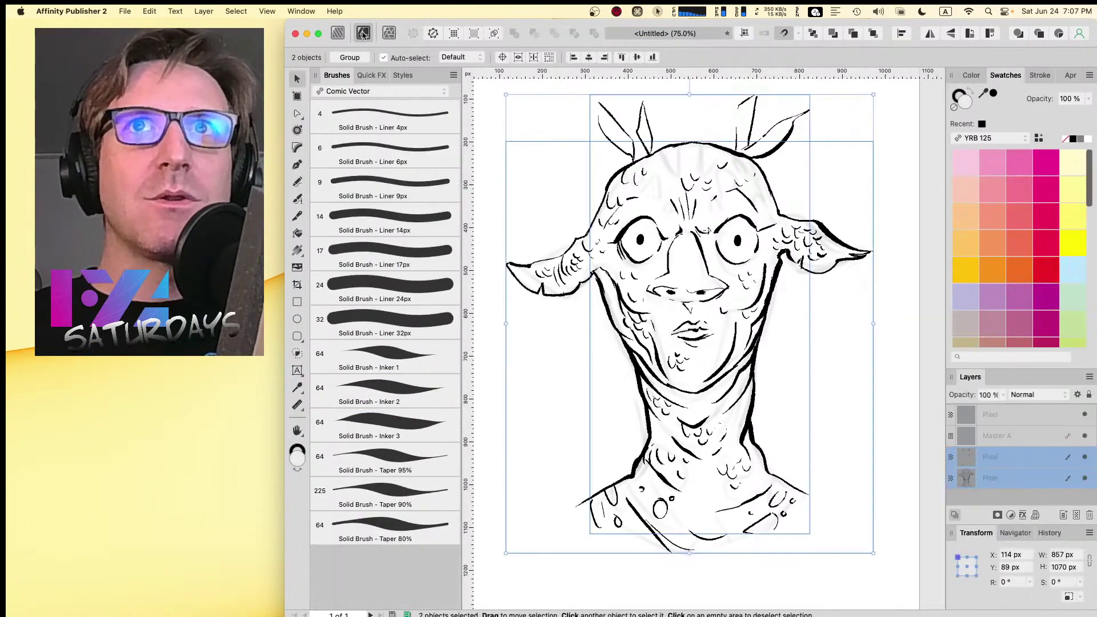
left_click(900, 483)
left_click(1031, 418)
key("Caps_Lock")
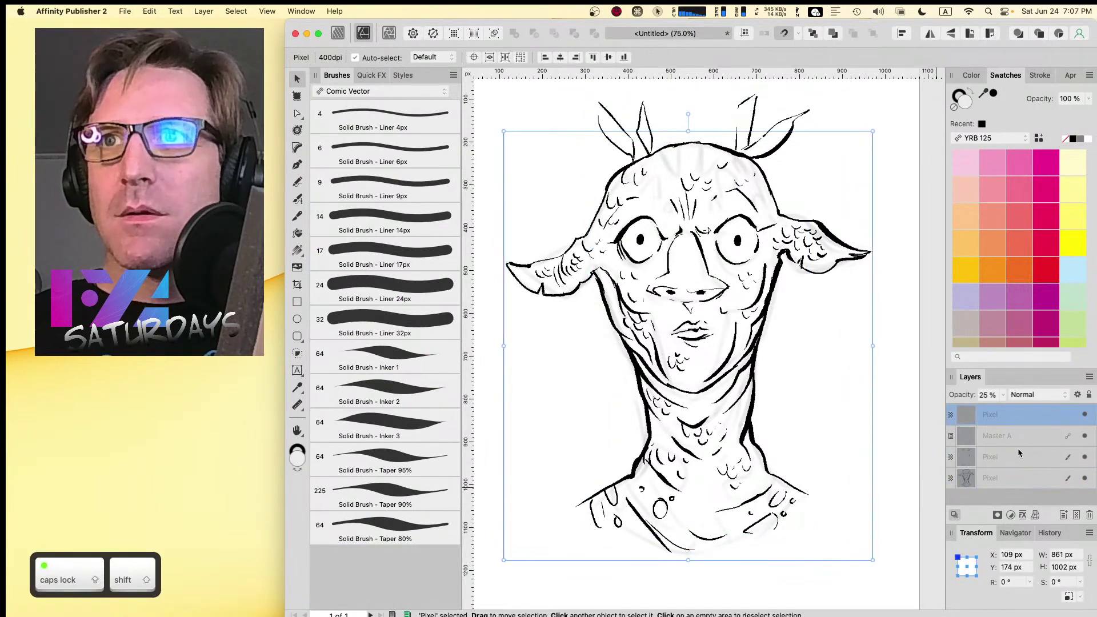
left_click(1017, 449, "shift")
left_click(1018, 474, "shift")
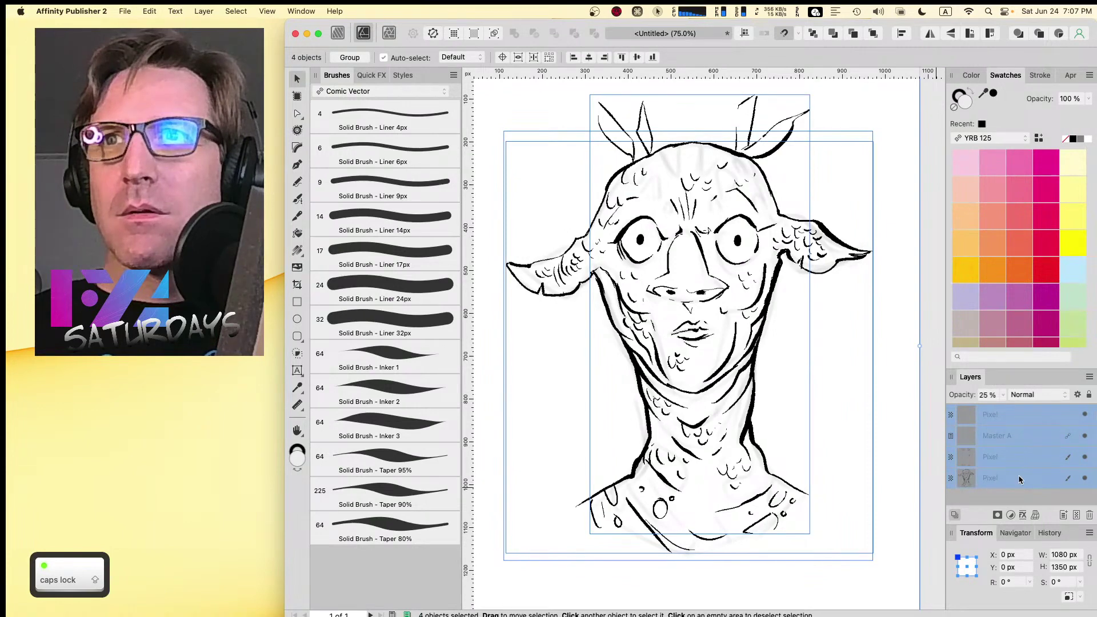
left_click(1011, 437)
left_click_drag(1010, 436, 985, 488)
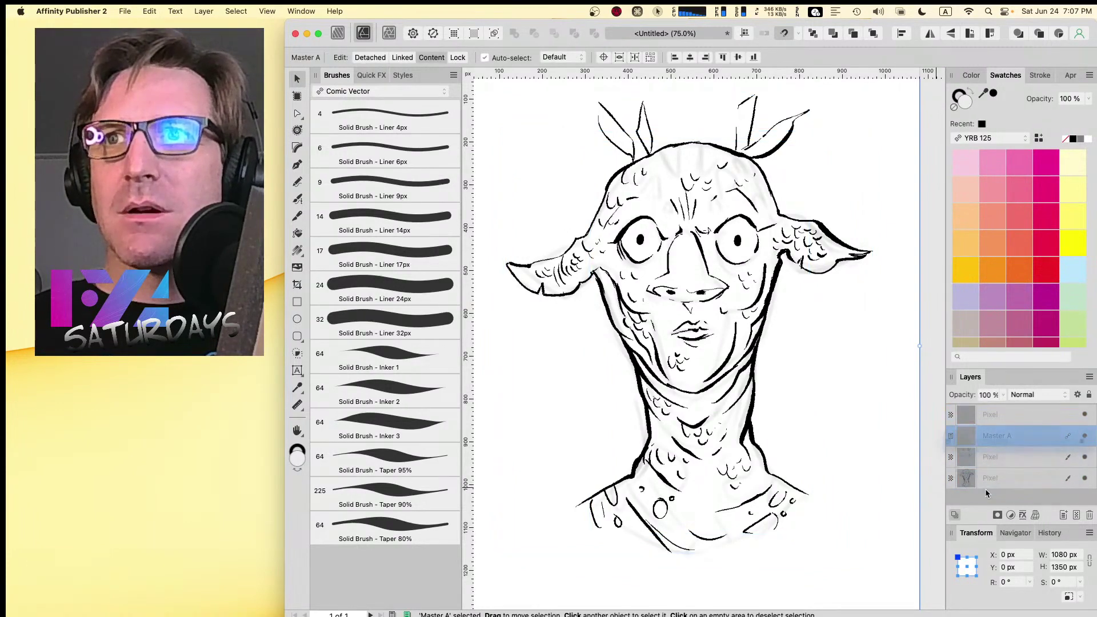
right_click(1007, 447)
mouse_move(1009, 613)
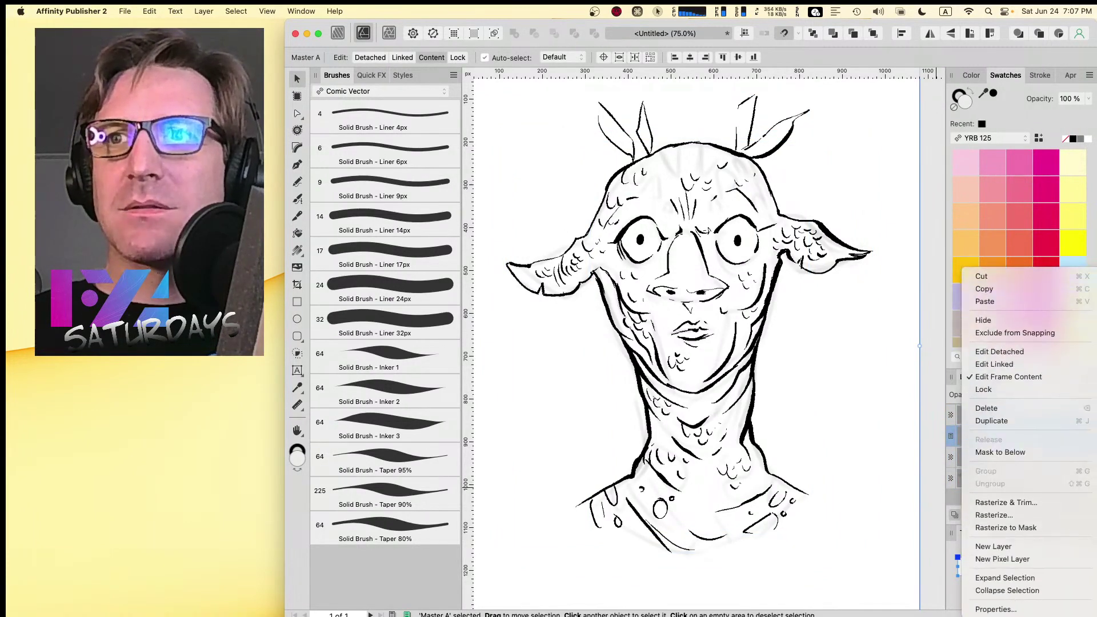
left_click(937, 492)
left_click_drag(1016, 433, 985, 484)
- Group the three pixel layers above Master A and expand the group
left_click(1009, 458)
left_click(1006, 416, "shift")
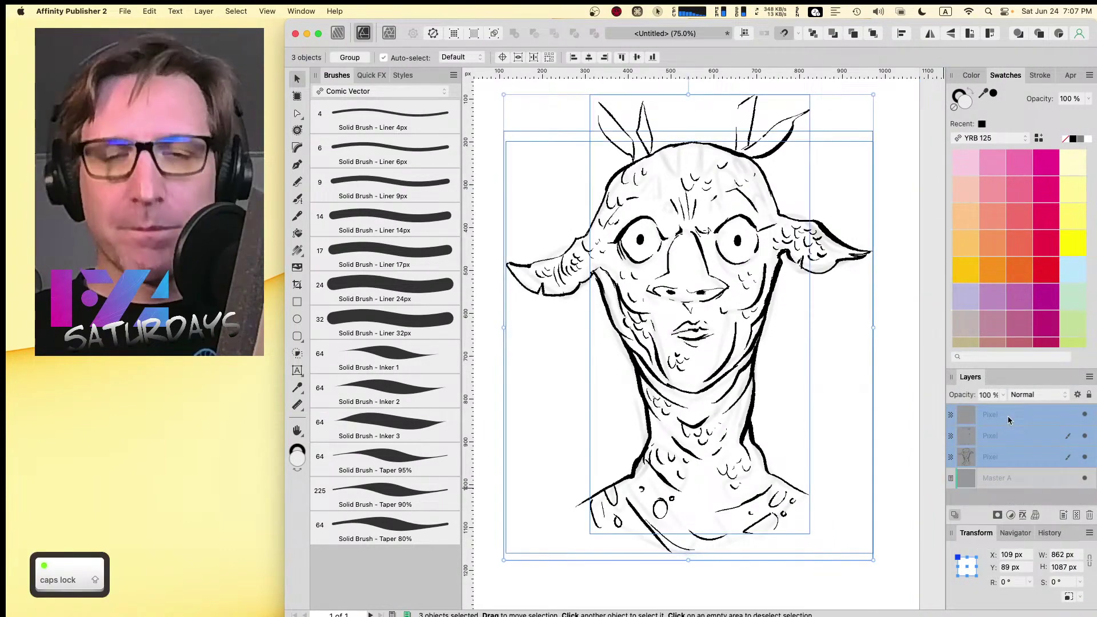
key("super+g")
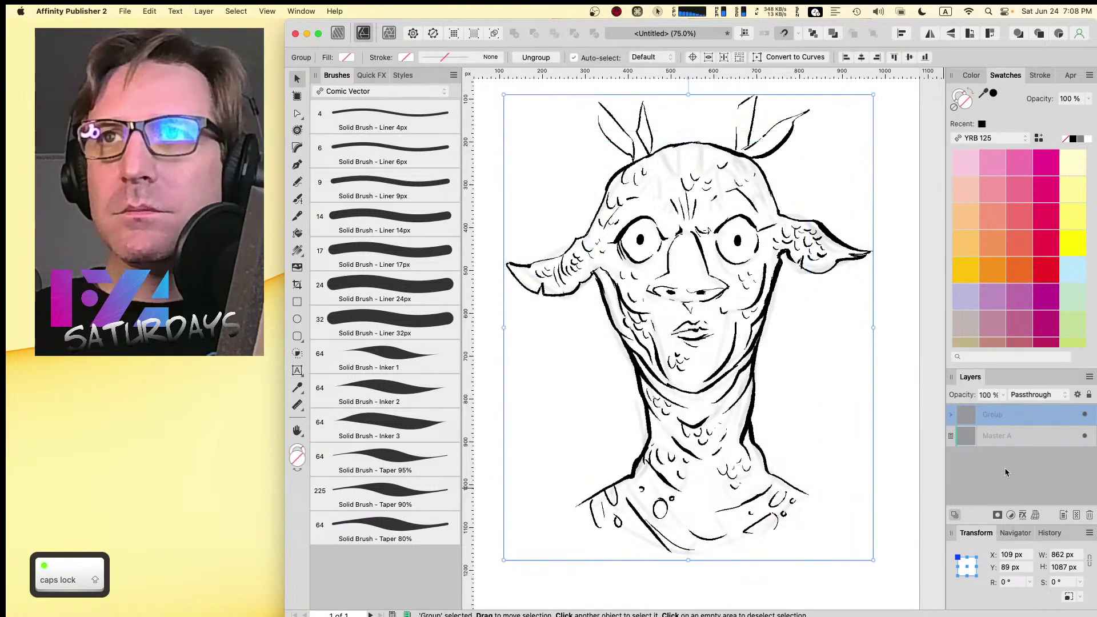
left_click(950, 414)
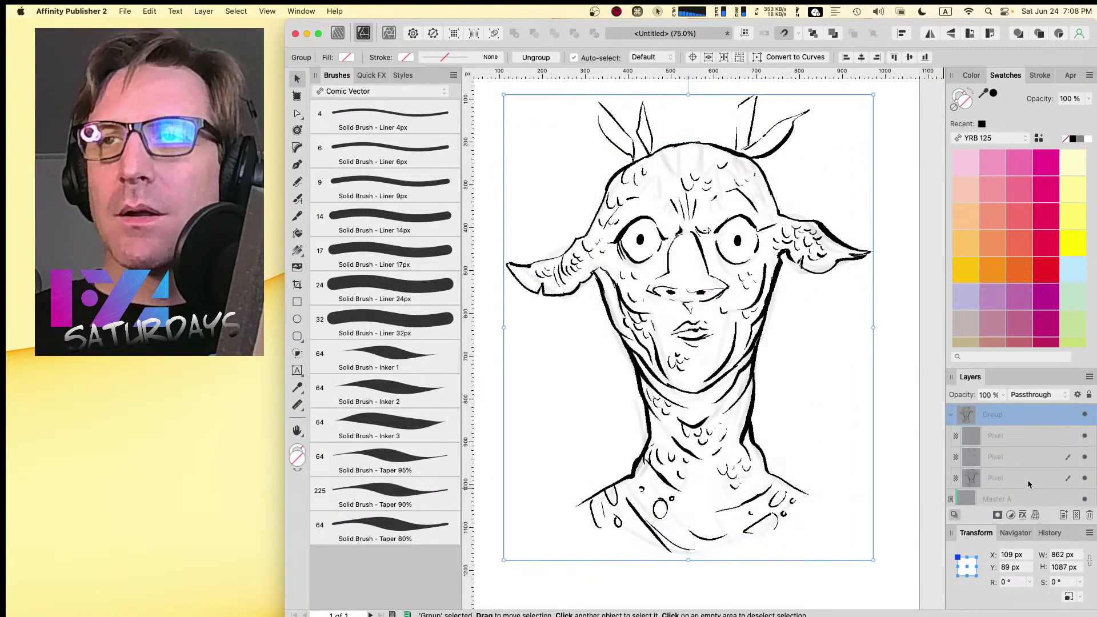
- Move the faded pencil sketch layer to the bottom of the group and rename it "sketch"
left_click_drag(1023, 438, 995, 480)
double_click(994, 479)
type("SKET")
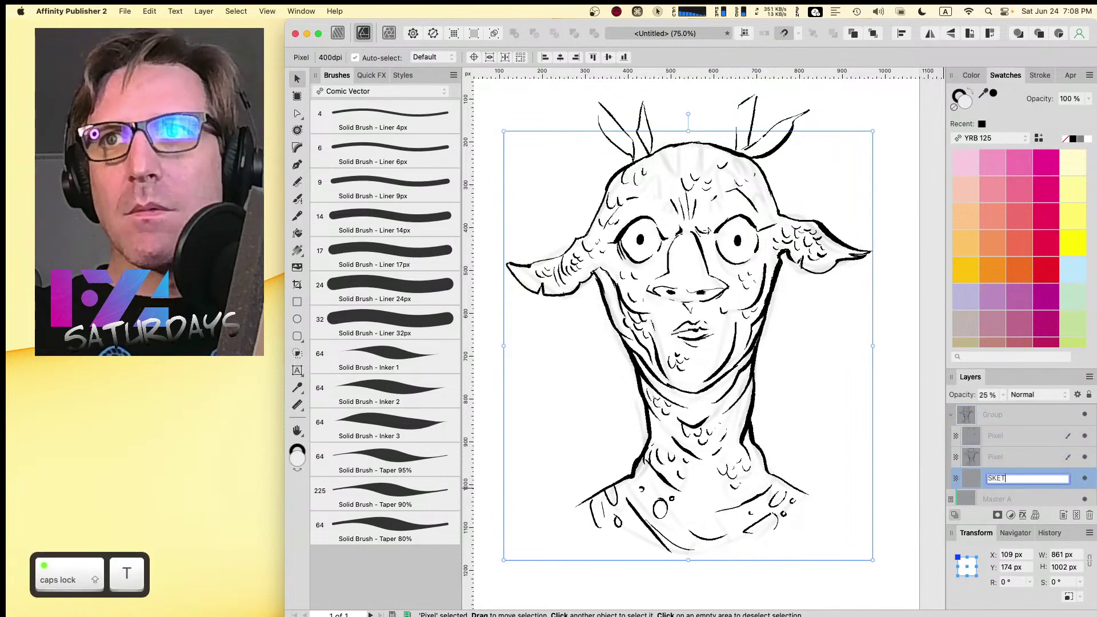
key("BackSpace")
key("BackSpace")
type("E")
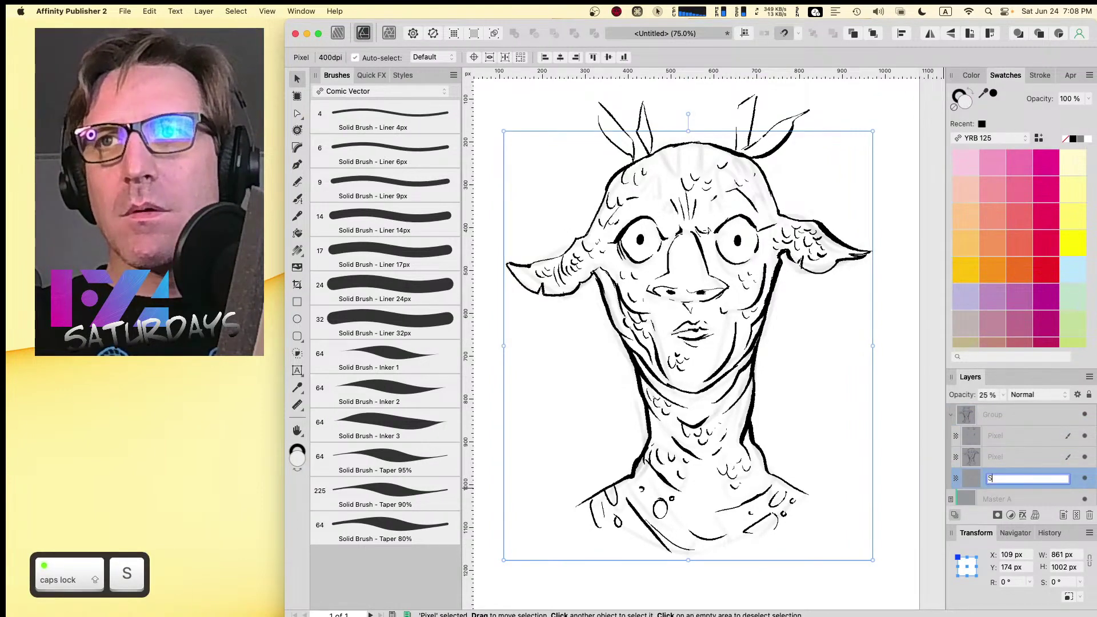
key("Caps_Lock")
key("BackSpace")
key("BackSpace")
key("BackSpace")
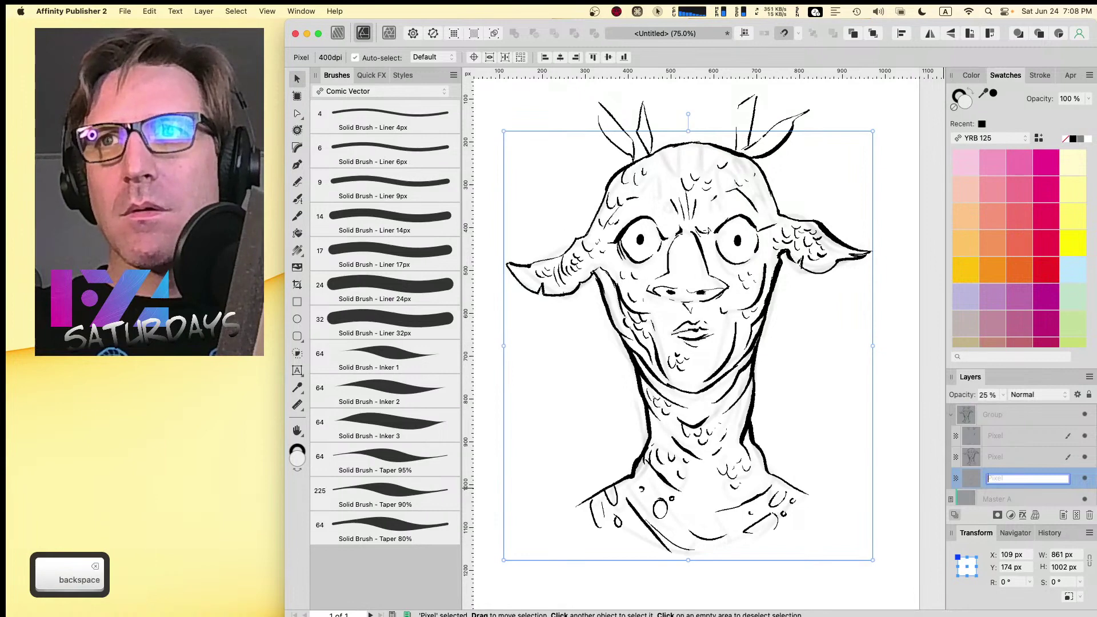
type("sketch")
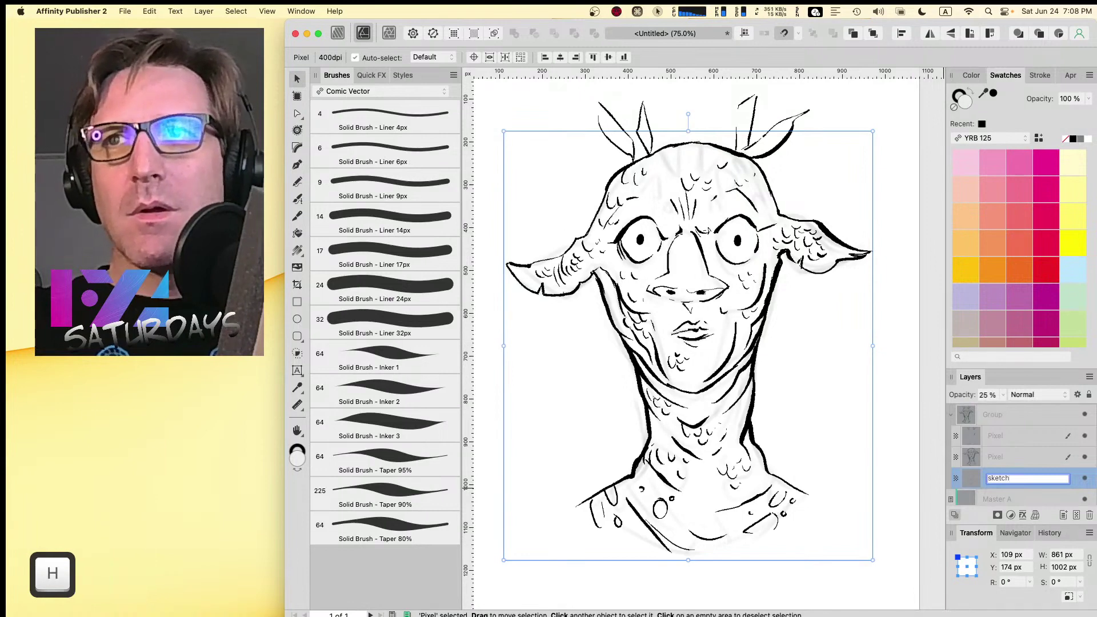
key("Return")
- Rename the layer directly above the sketch layer, which holds the face and body line work, as "inks"
double_click(995, 457)
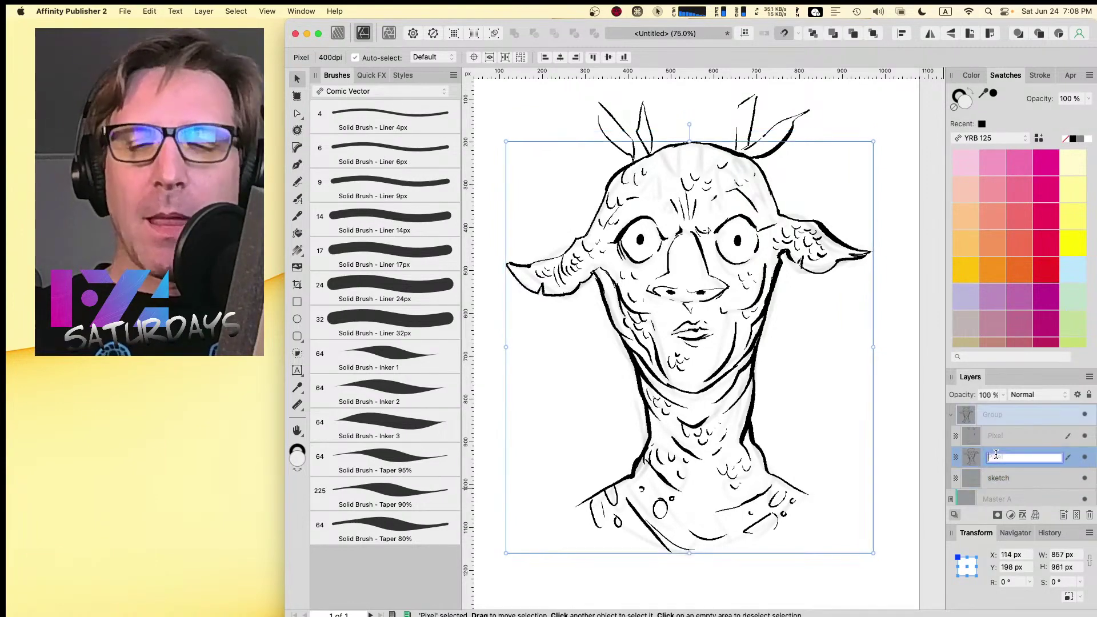
type("sketch")
key("Return")
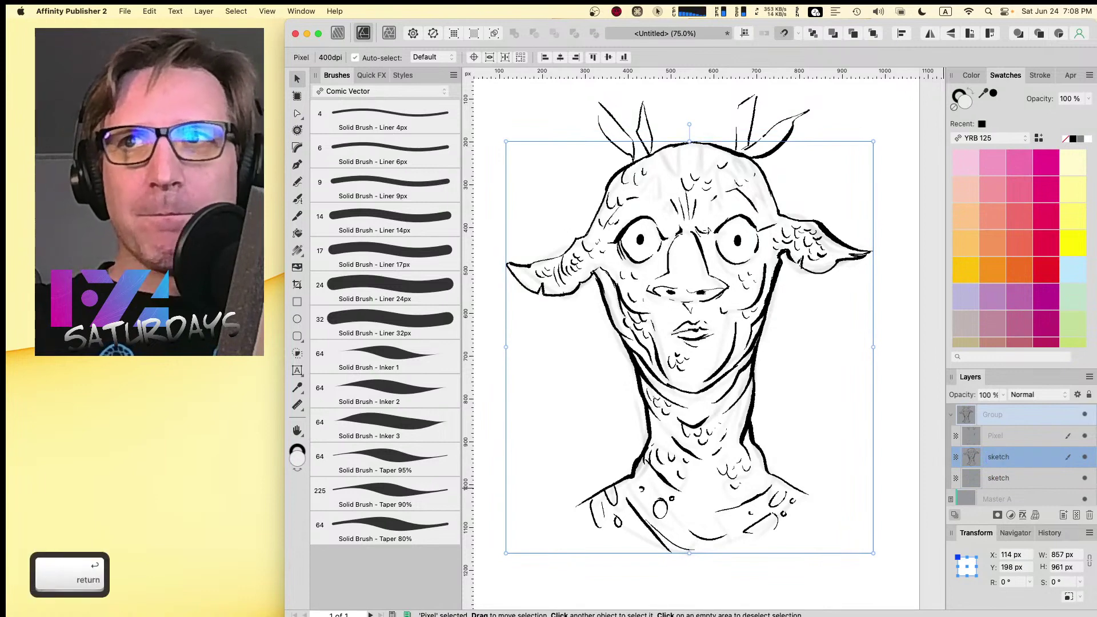
double_click(997, 457)
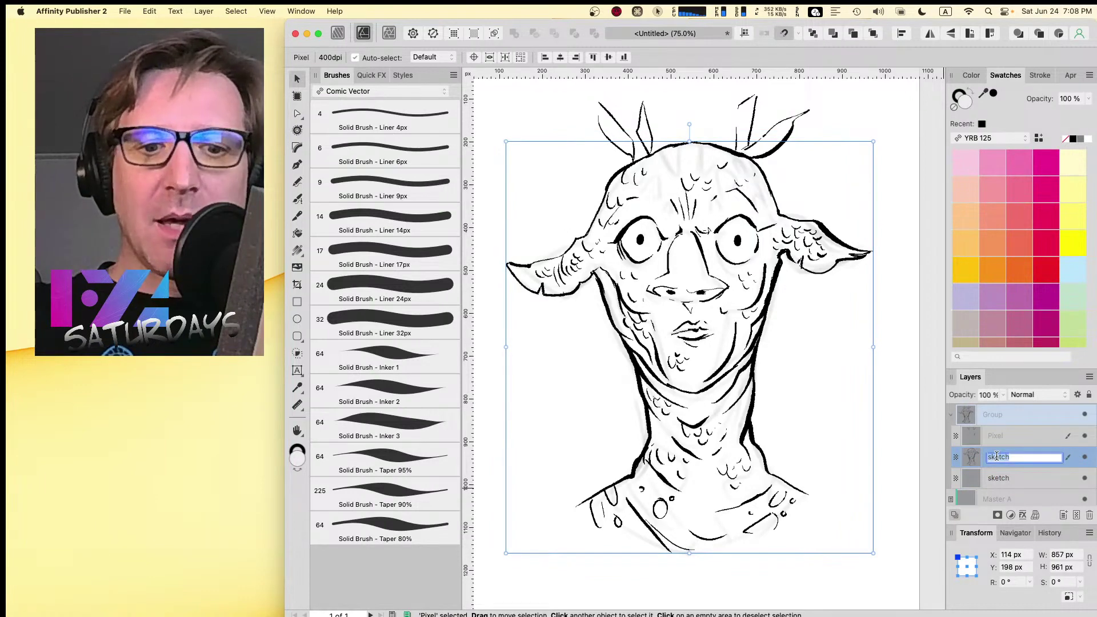
type("inks")
key("Return")
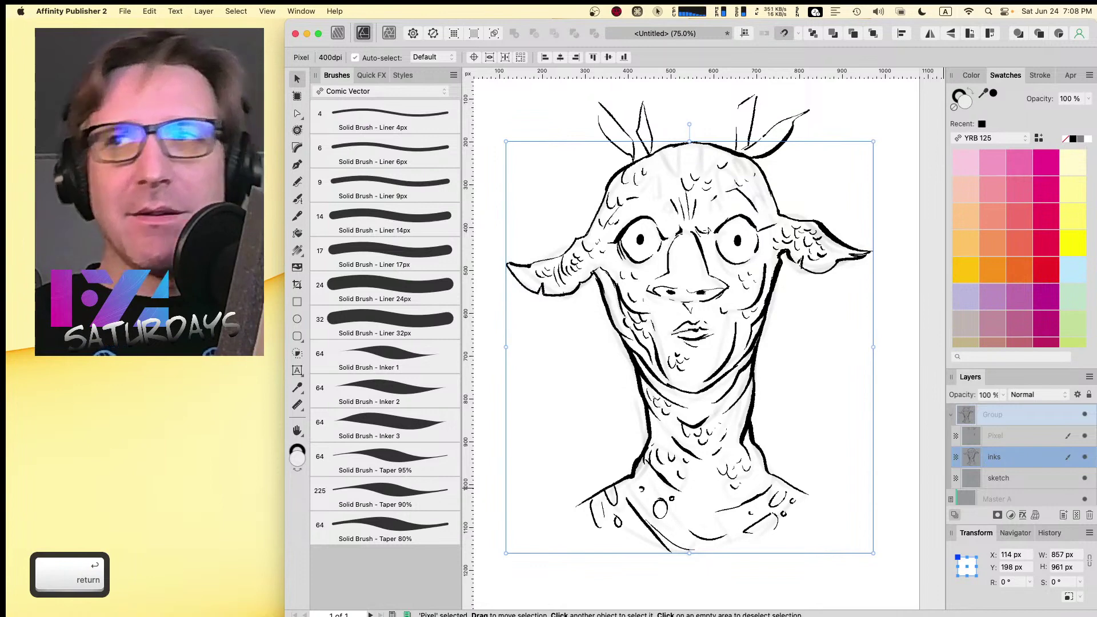
- Delete the unnamed pixel layer that holds the horns, above the inks layer
double_click(995, 437)
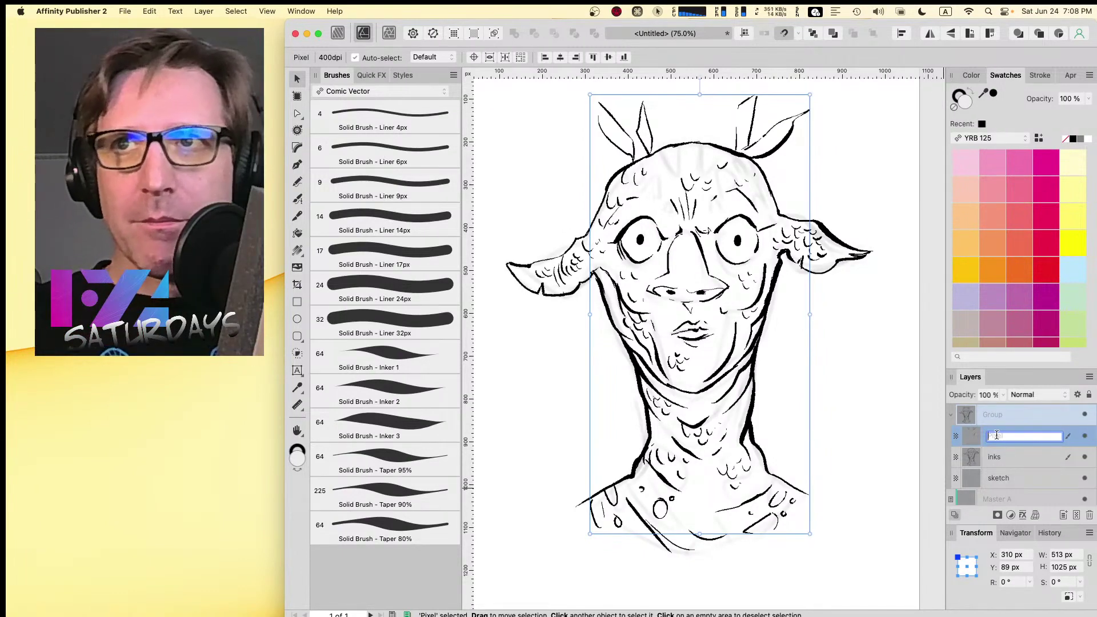
left_click(1009, 457)
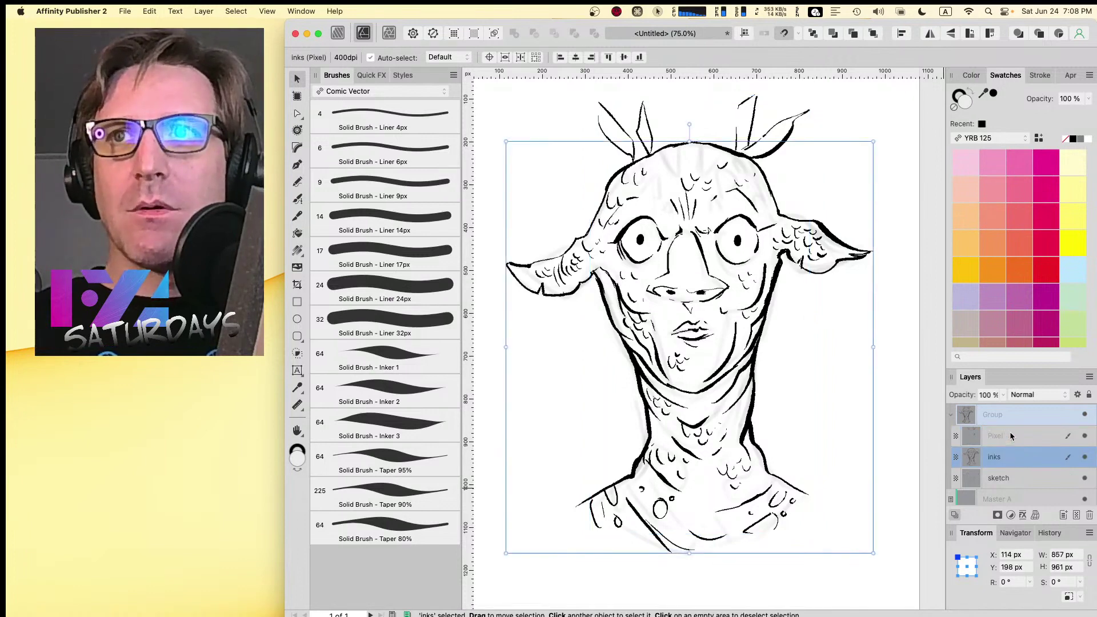
left_click(1010, 434)
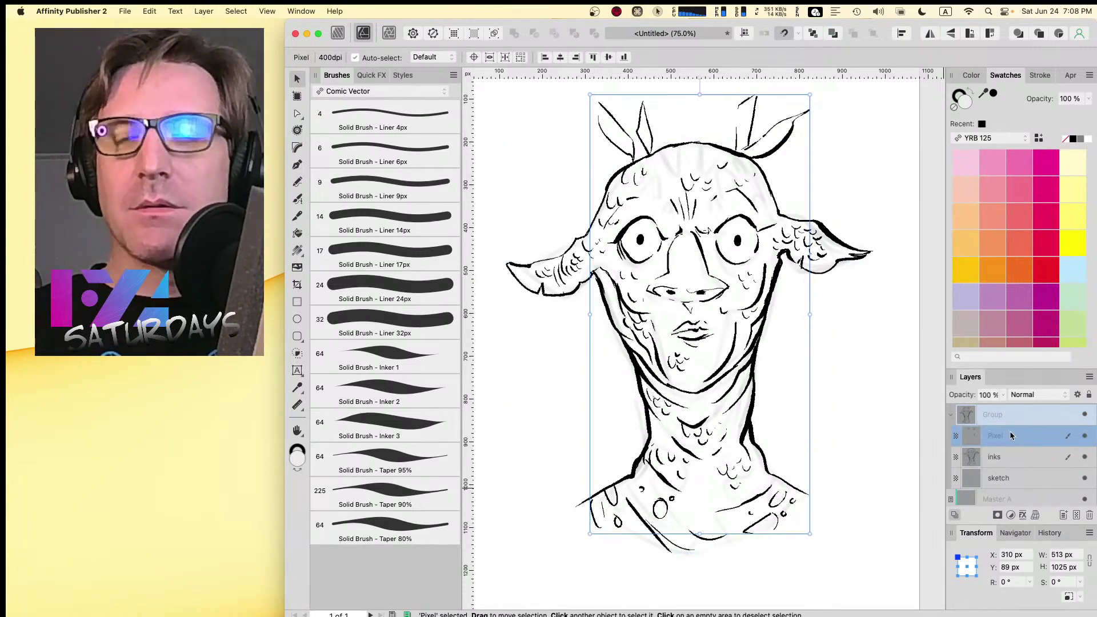
key("BackSpace")
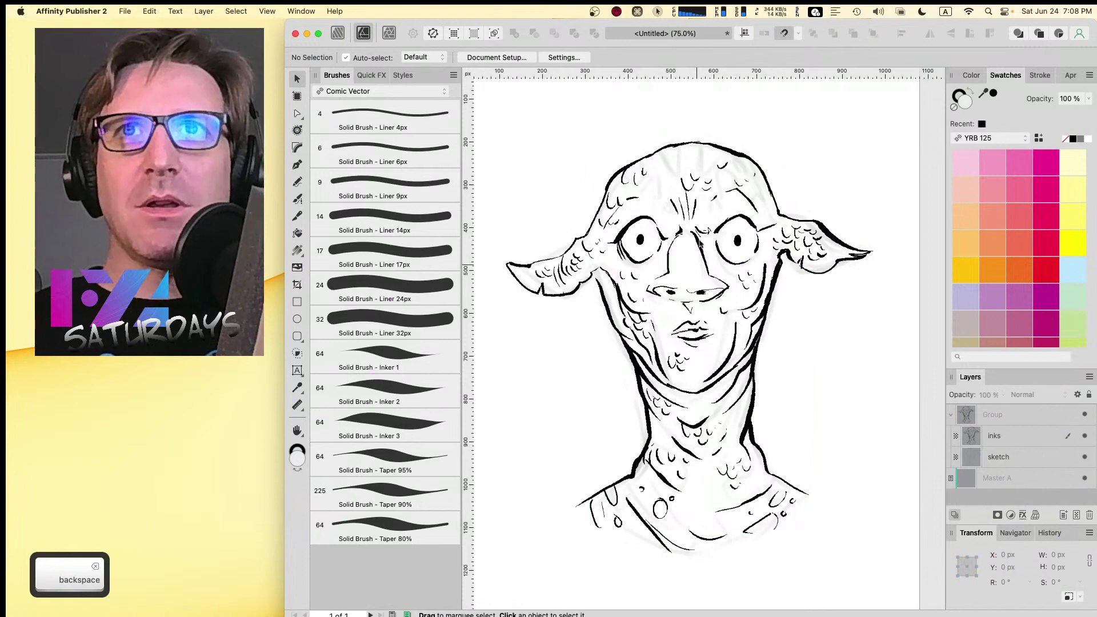
- Collapse the group, add an empty layer between it and Master A, and take the Pencil tool
left_click(950, 417)
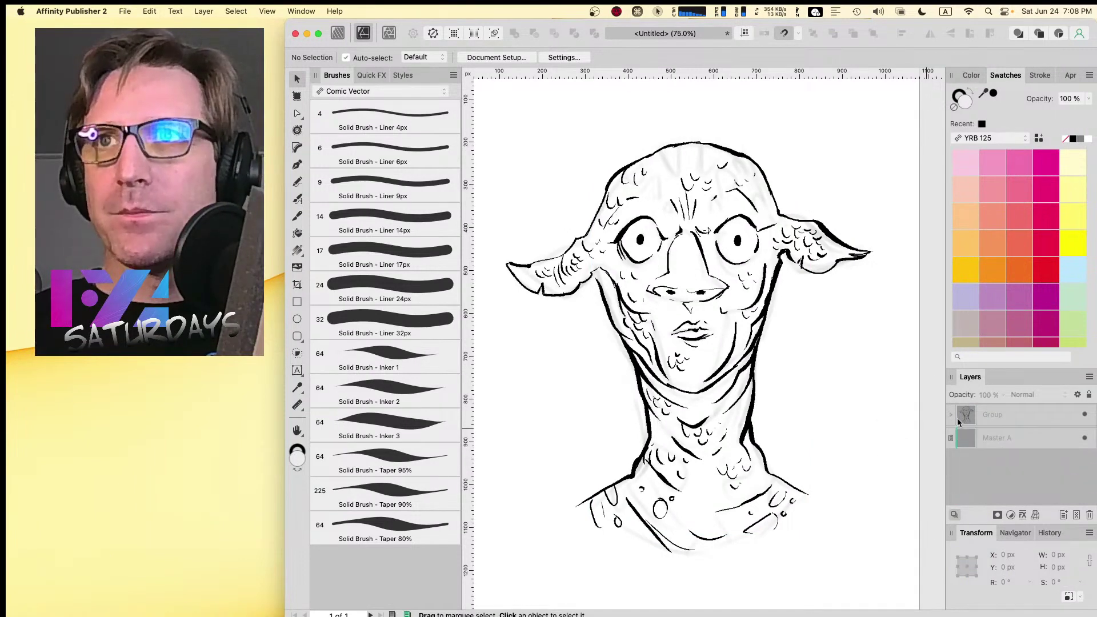
left_click(1061, 517)
left_click_drag(988, 421, 932, 447)
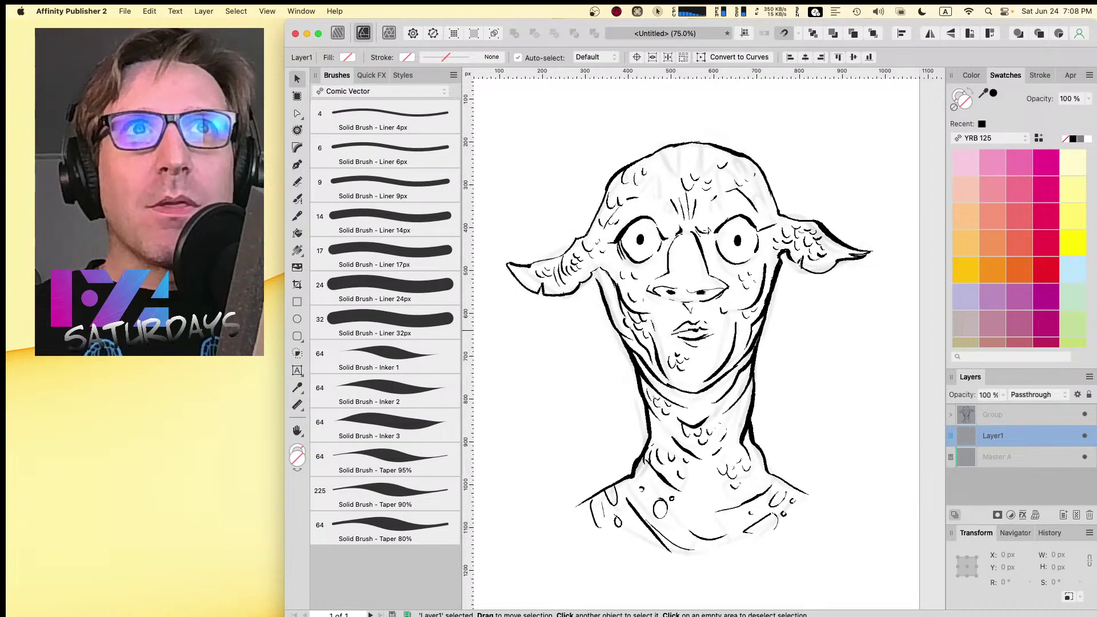
left_click(298, 182)
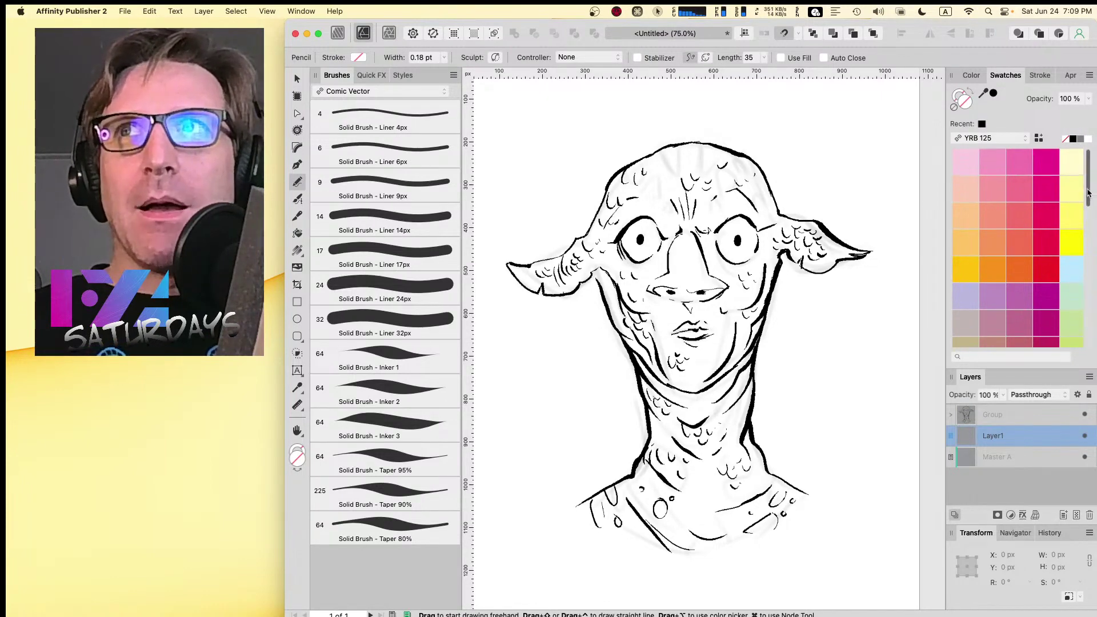
- Compare the colours in the YRB 125 and YRB 64 swatch palettes
left_click_drag(1088, 193, 1093, 303)
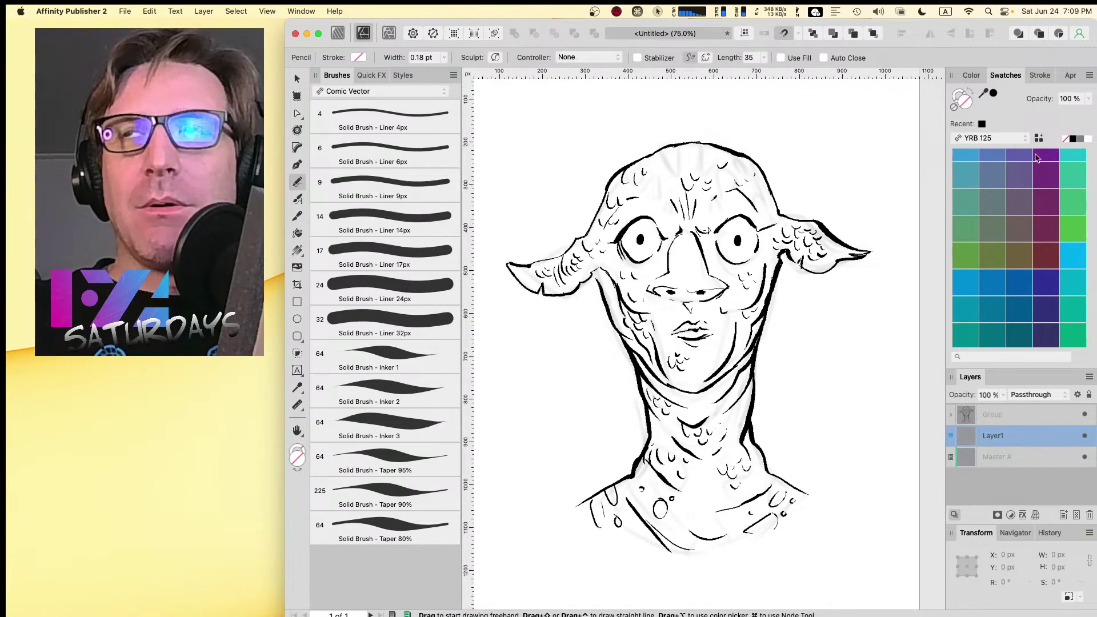
left_click(1002, 139)
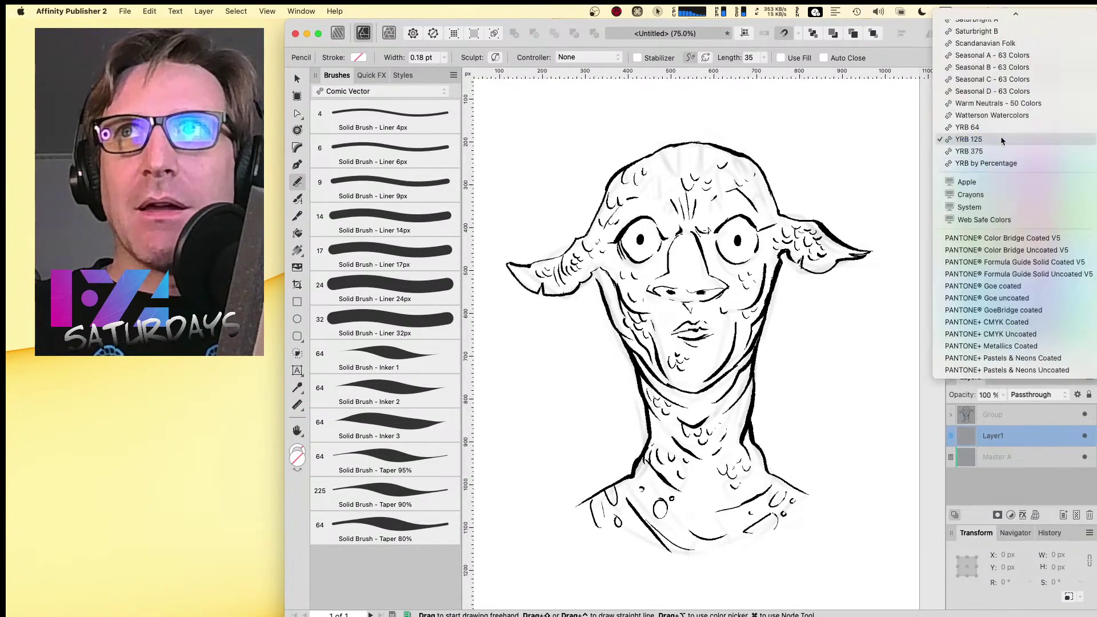
left_click(1001, 127)
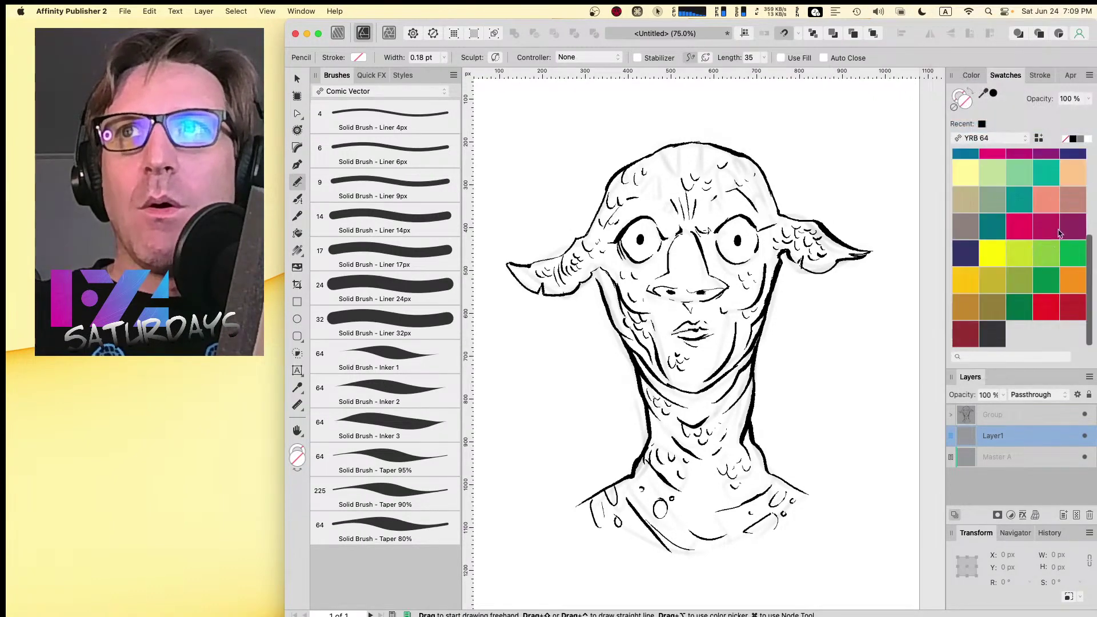
scroll(1089, 258, "up", 3)
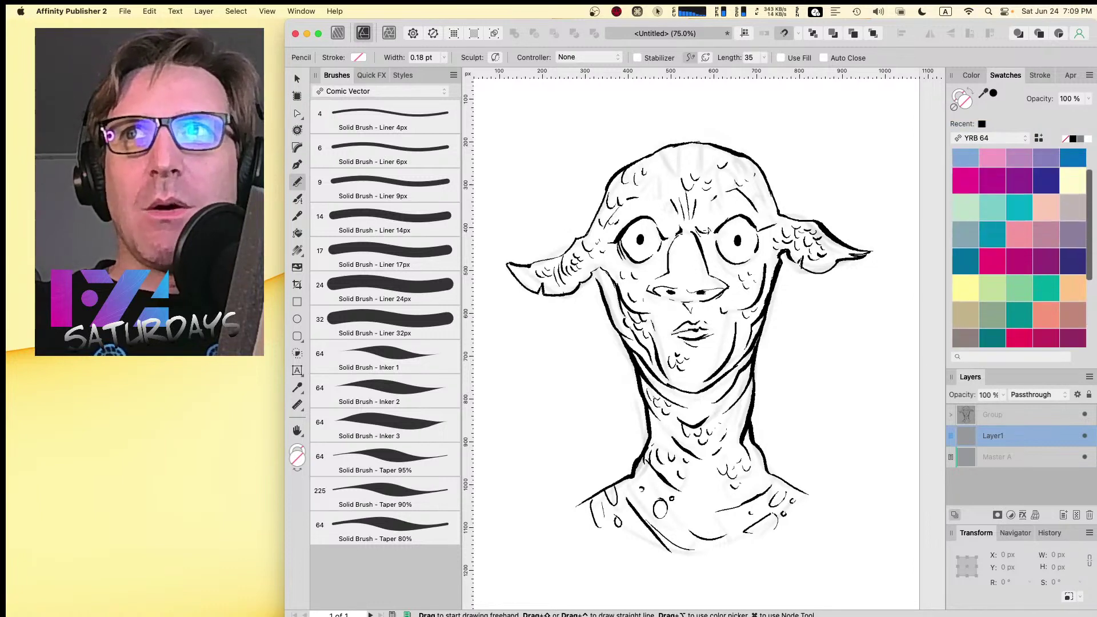
left_click(1006, 138)
left_click(1008, 152)
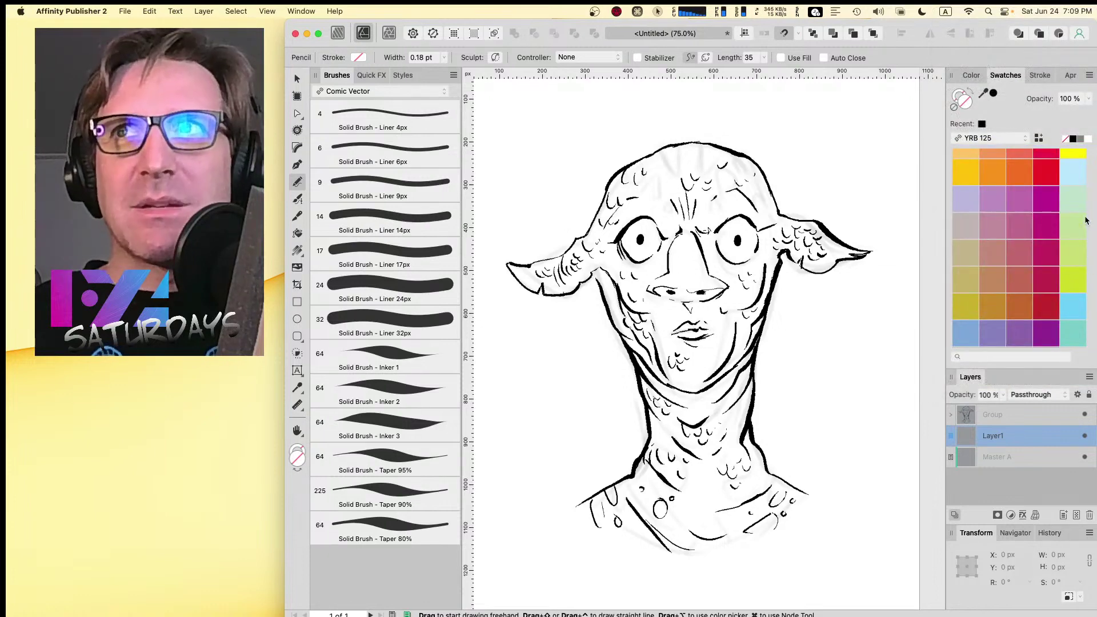
scroll(1085, 221, "up", 1)
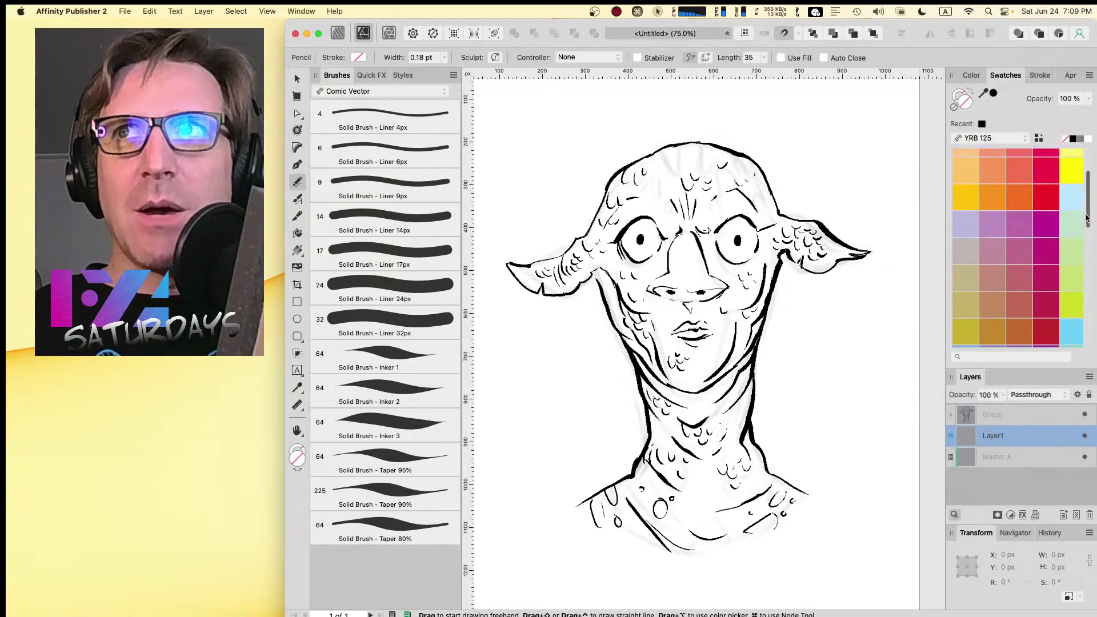
scroll(1085, 228, "down", 5)
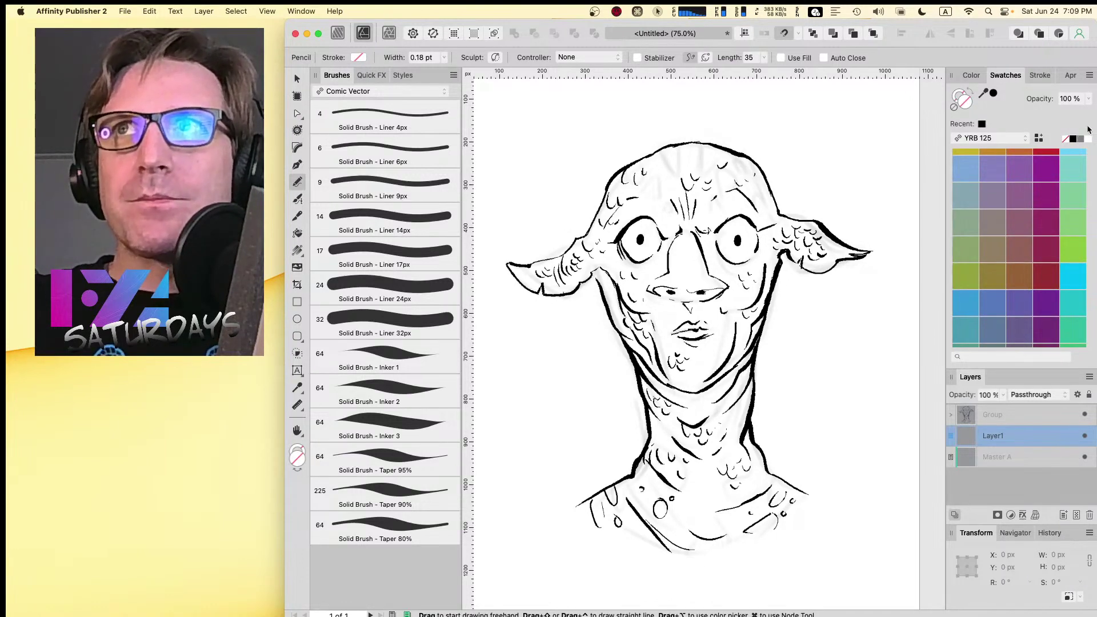
- Change the appearance of the YRB 125 palette to a list that shows the swatch names
left_click(1089, 75)
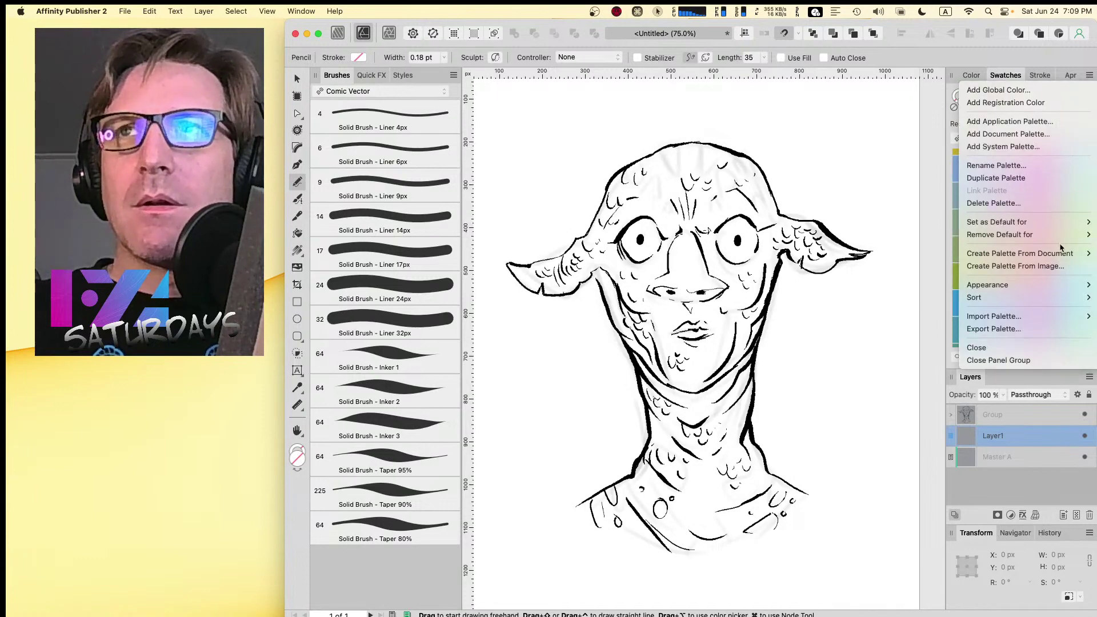
mouse_move(1061, 254)
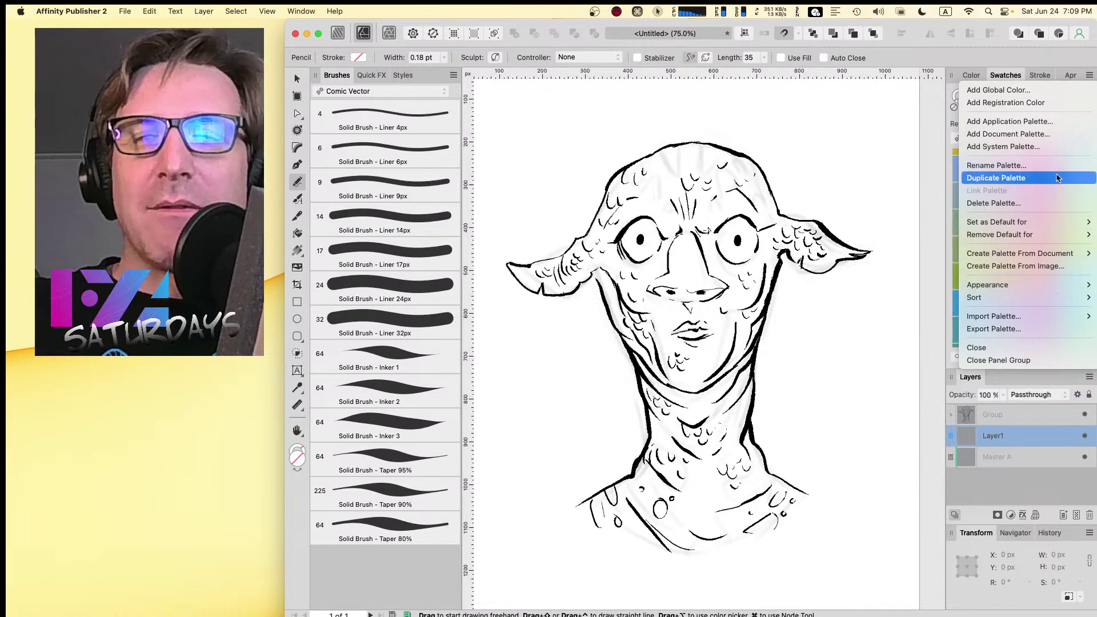
mouse_move(1058, 286)
left_click(936, 285)
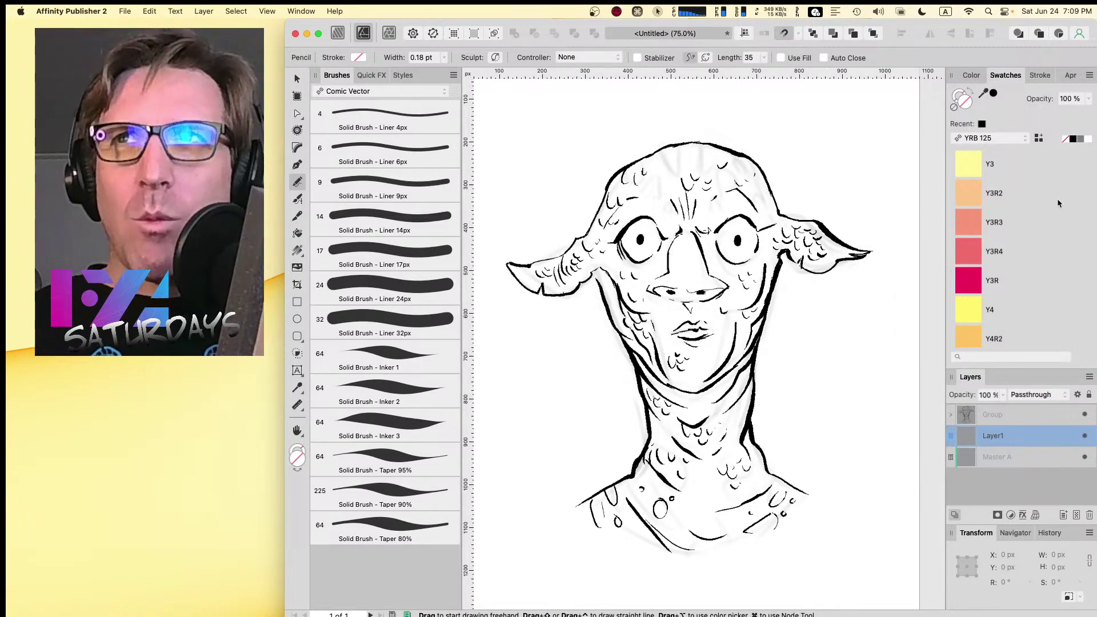
scroll(1049, 220, "down", 1)
left_click_drag(1088, 171, 1089, 260)
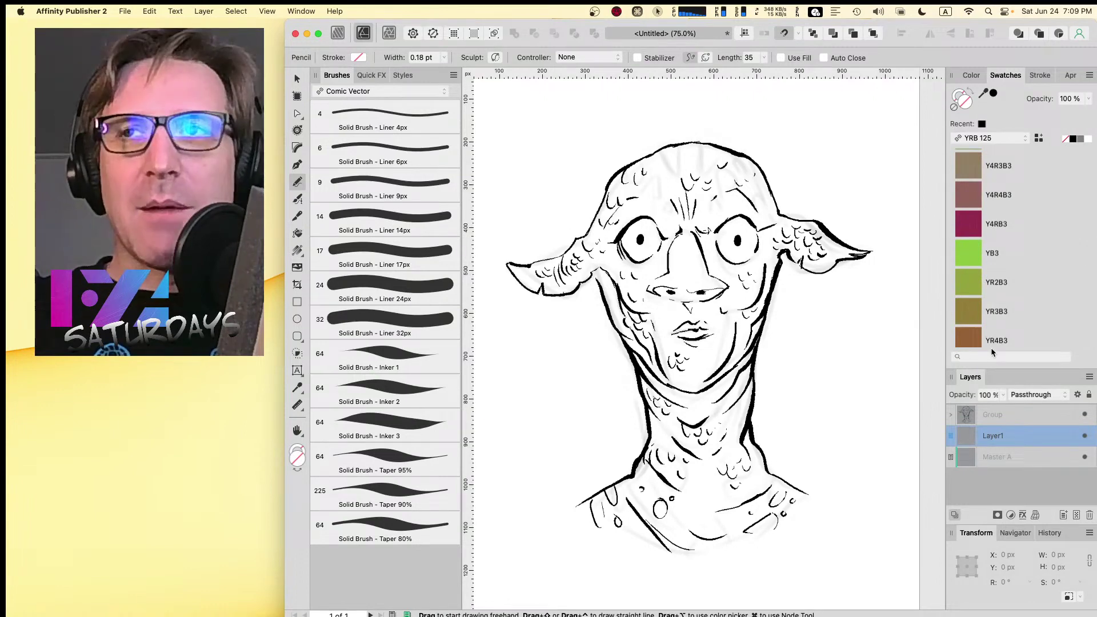
- Filter the YRB 125 swatches by the colour code Y3R4B2
type("Y")
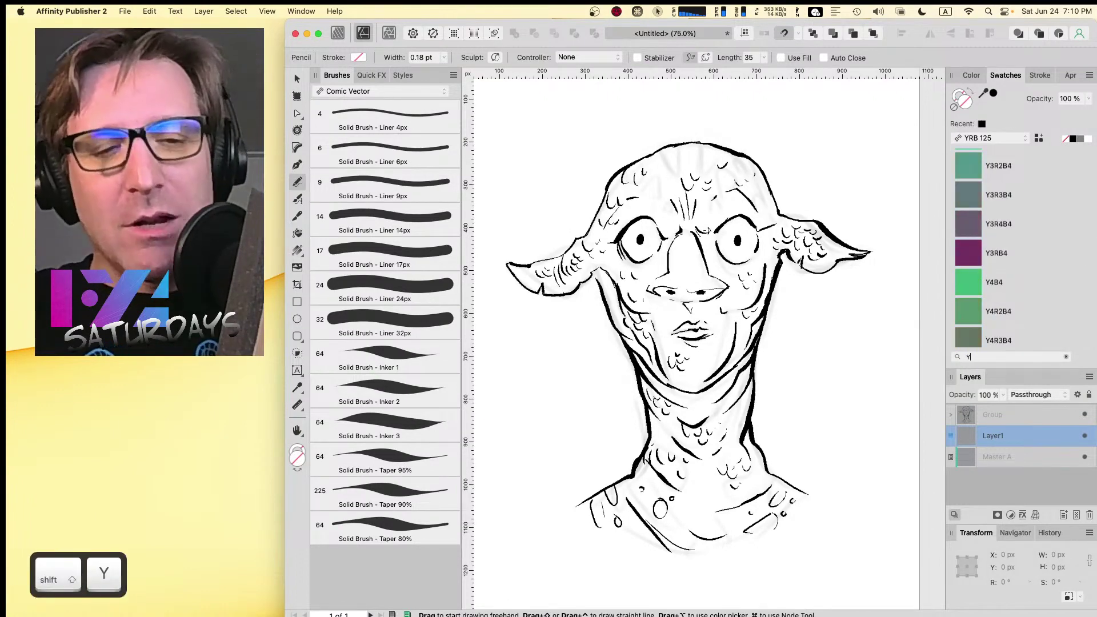
type("3 R")
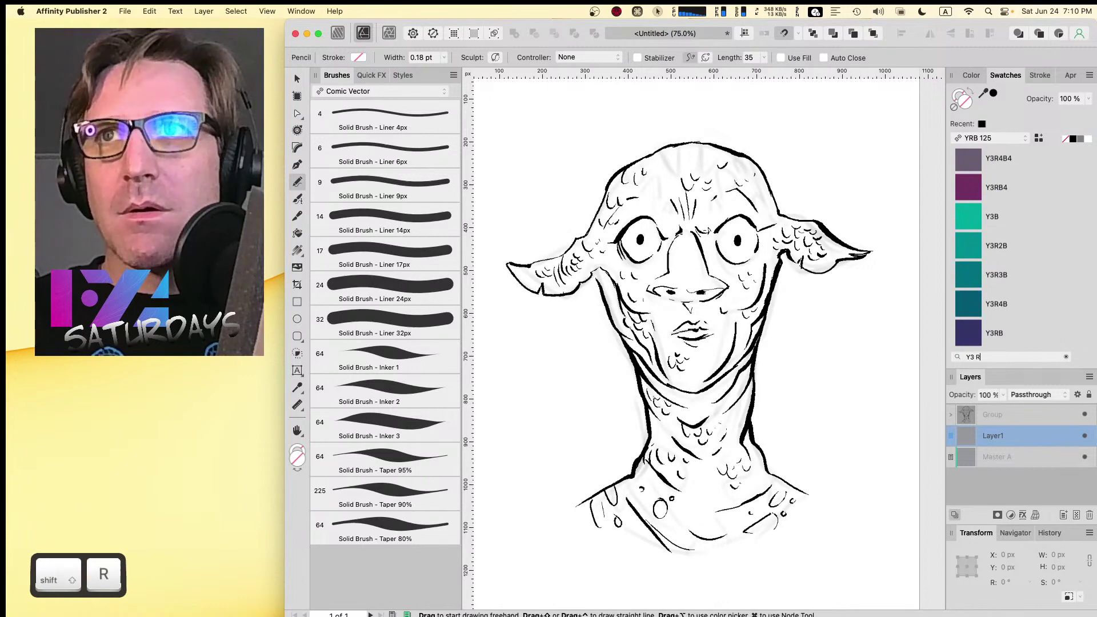
key("BackSpace")
key("BackSpace")
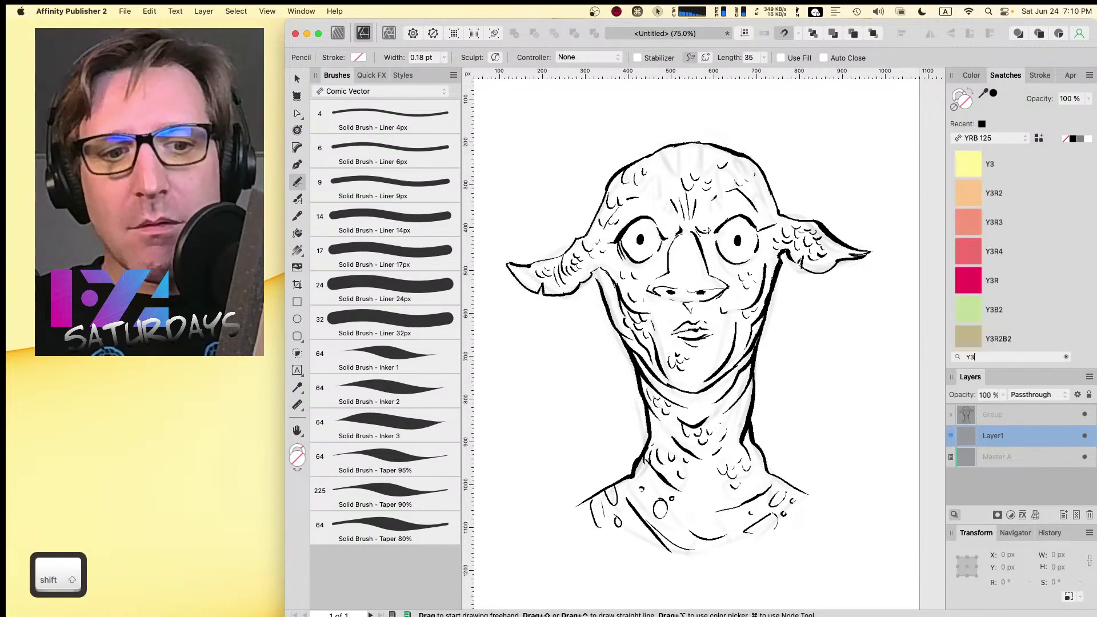
type("R4B2")
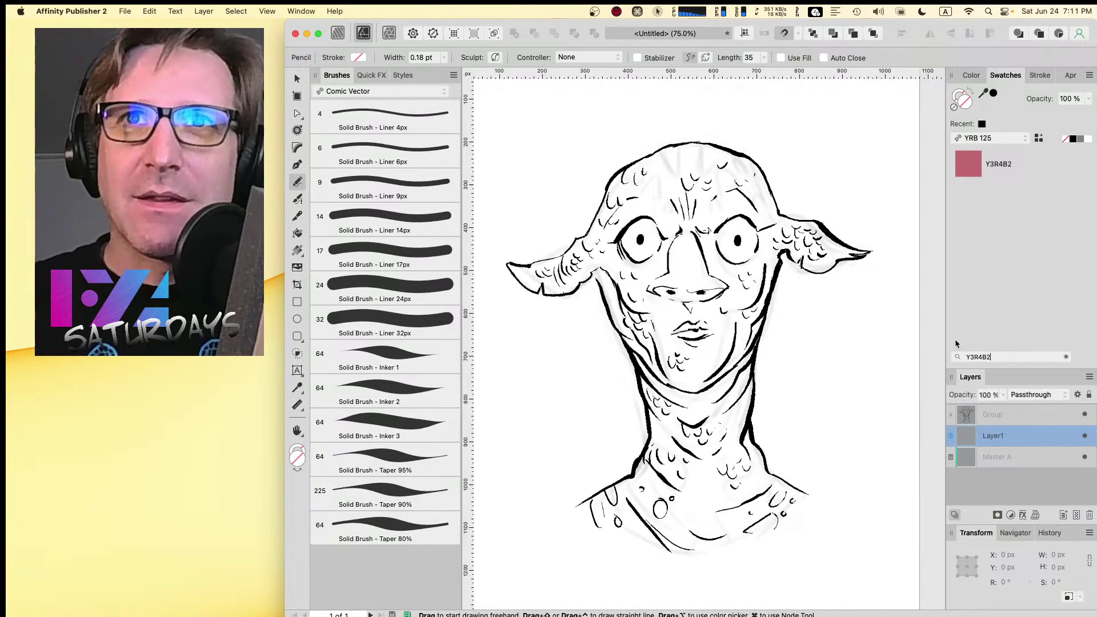
- Hide the sketch layer inside the group and collapse the group again
left_click(951, 415)
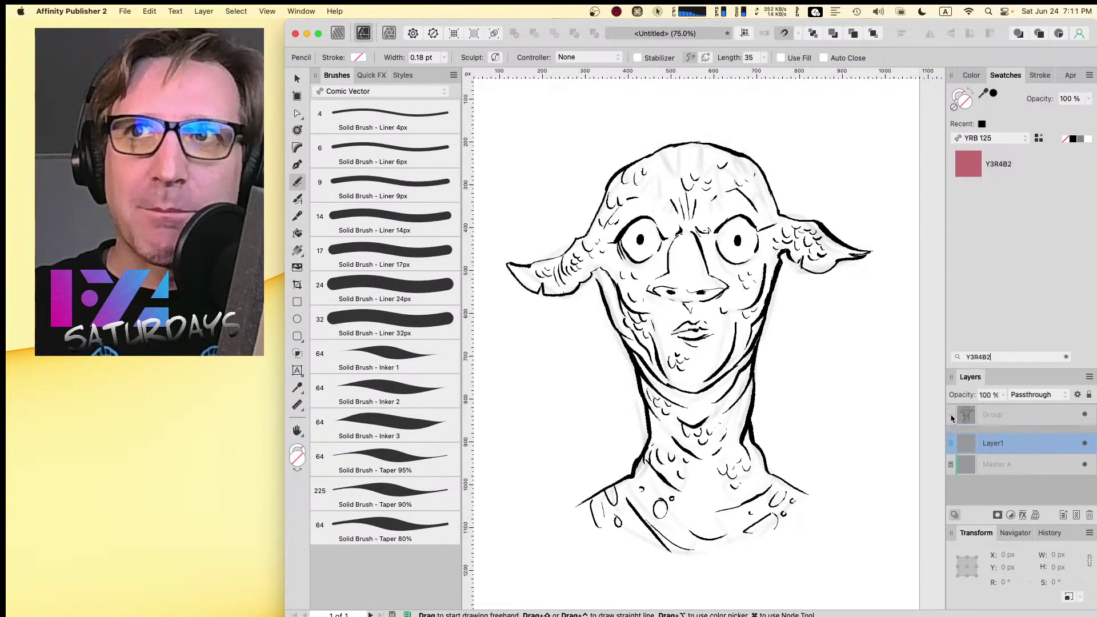
left_click(1084, 458)
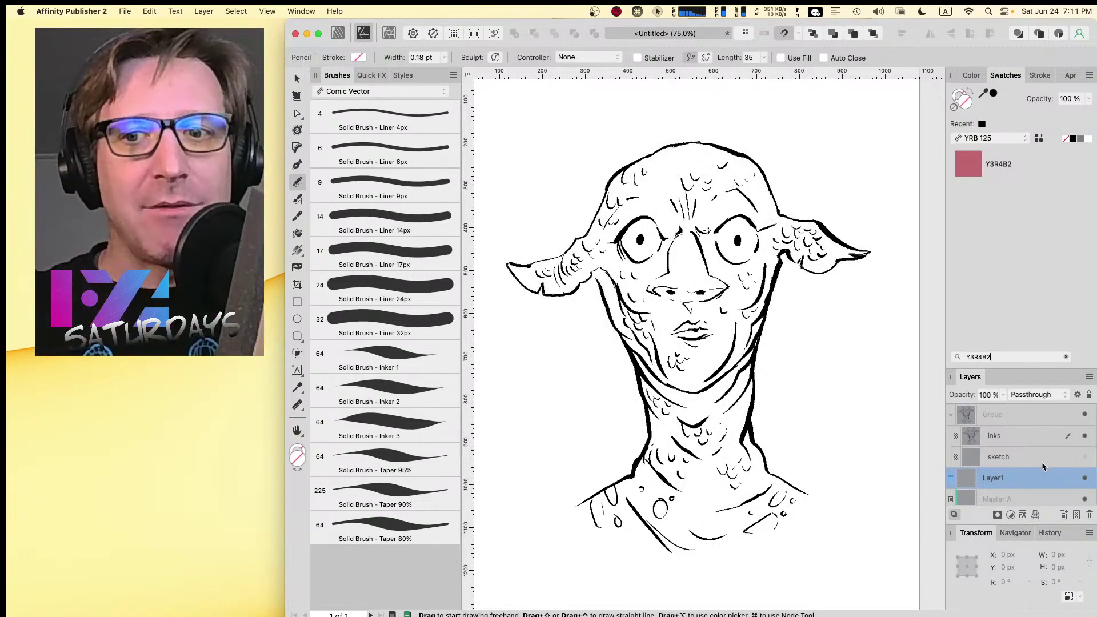
left_click(951, 416)
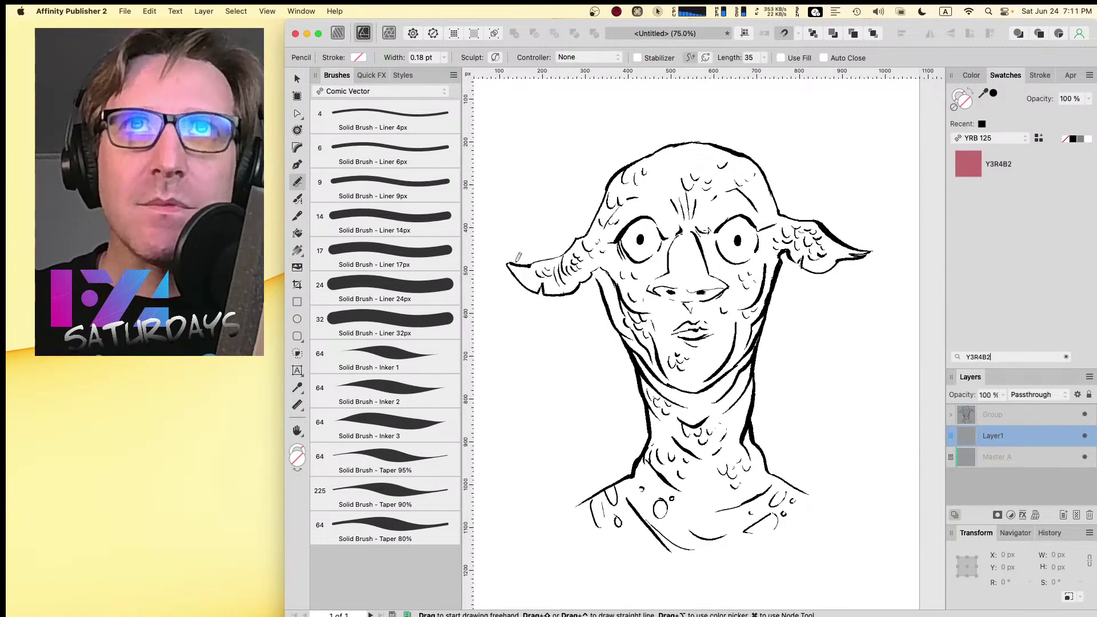
- Enable Use Fill for the Pencil tool, try a stroke on the left-hand ear, and undo that stroke
left_click(781, 58)
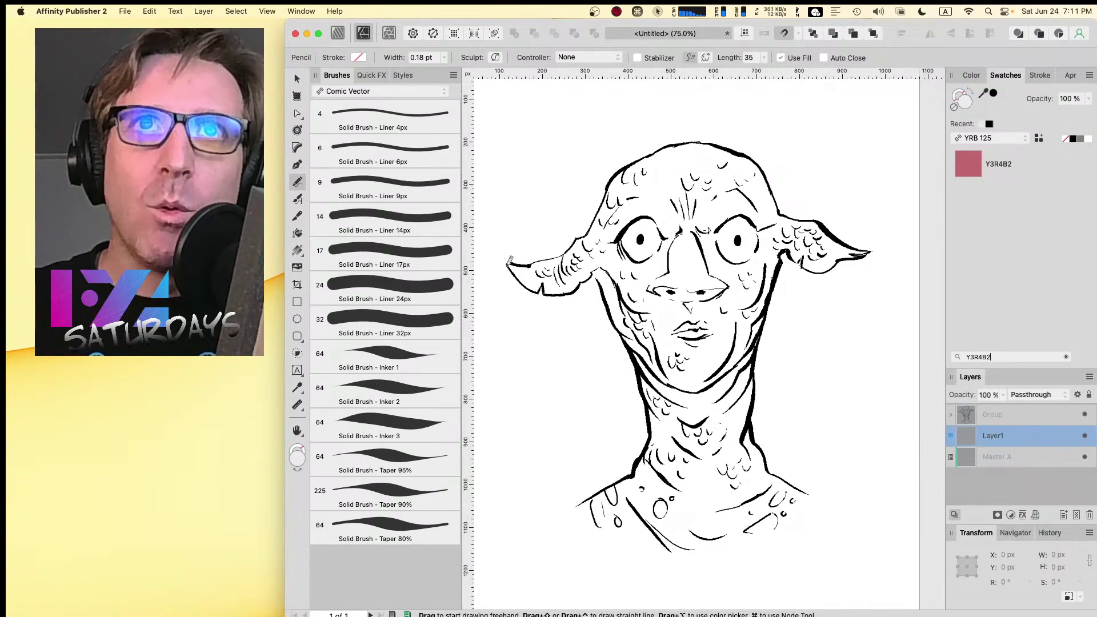
left_click_drag(510, 261, 549, 284)
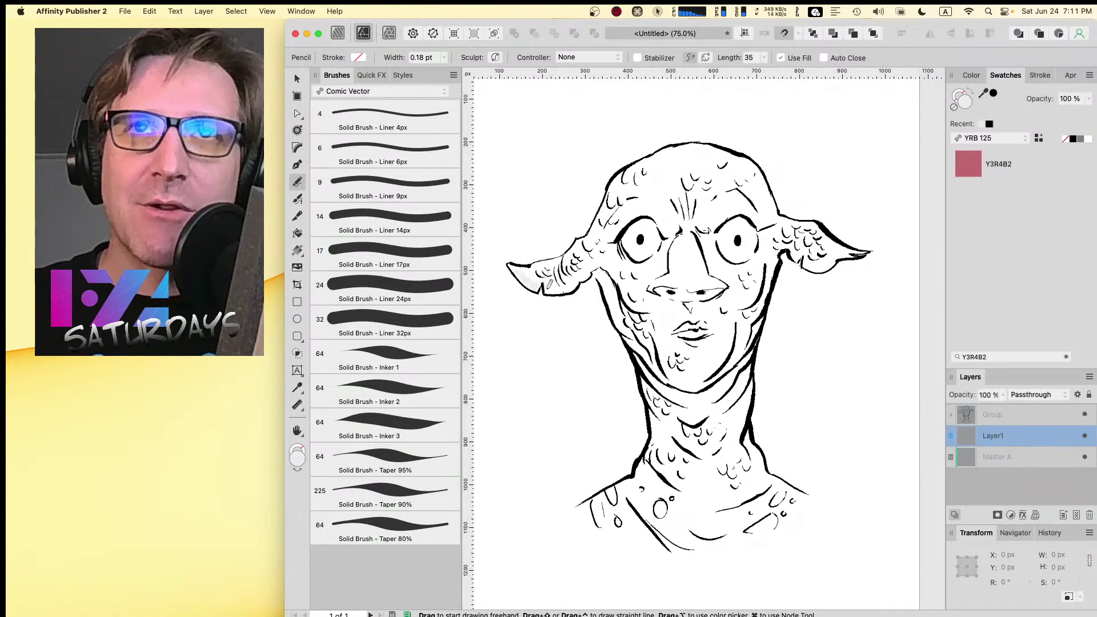
key("super+z")
- Set the fill to swatch Y3R4B2 and trace one closed silhouette around the creature's head, ears, neck and shoulders
left_click(971, 164)
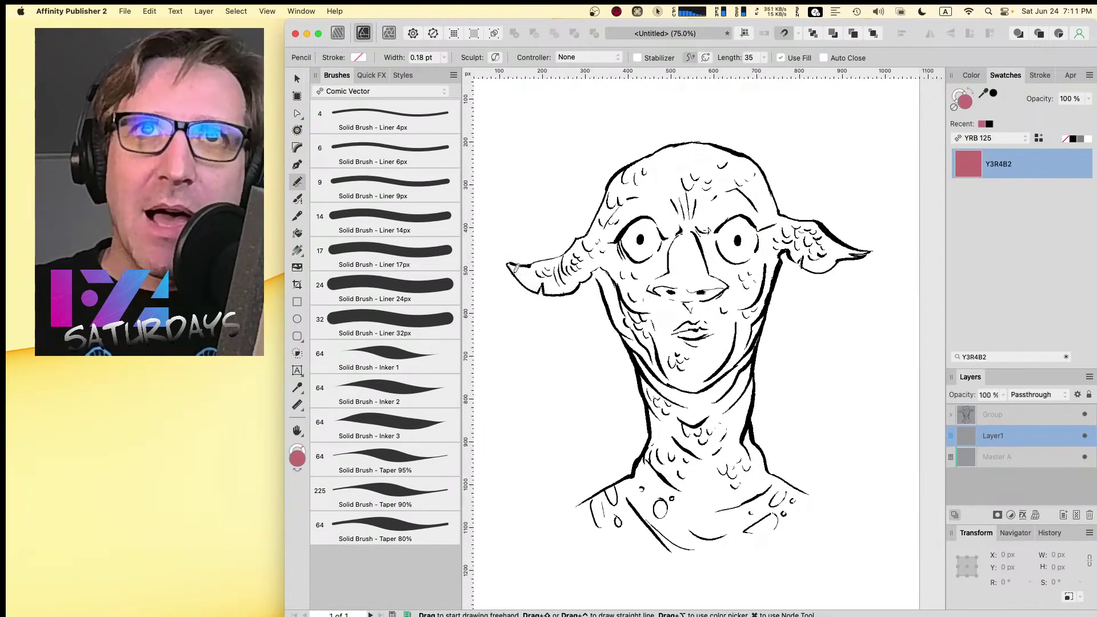
mouse_move(514, 267)
left_mouse_down()
mouse_move(539, 290)
mouse_move(542, 280)
mouse_move(560, 290)
mouse_move(595, 270)
mouse_move(642, 377)
mouse_move(648, 452)
mouse_move(629, 484)
mouse_move(584, 520)
mouse_move(684, 551)
mouse_move(778, 538)
mouse_move(812, 507)
mouse_move(809, 493)
mouse_move(761, 464)
mouse_move(747, 396)
mouse_move(756, 331)
mouse_move(783, 245)
mouse_move(815, 273)
mouse_move(864, 252)
mouse_move(778, 207)
mouse_move(762, 167)
mouse_move(735, 147)
mouse_move(666, 143)
mouse_move(619, 167)
mouse_move(571, 244)
mouse_move(510, 264)
left_mouse_up()
key("v")
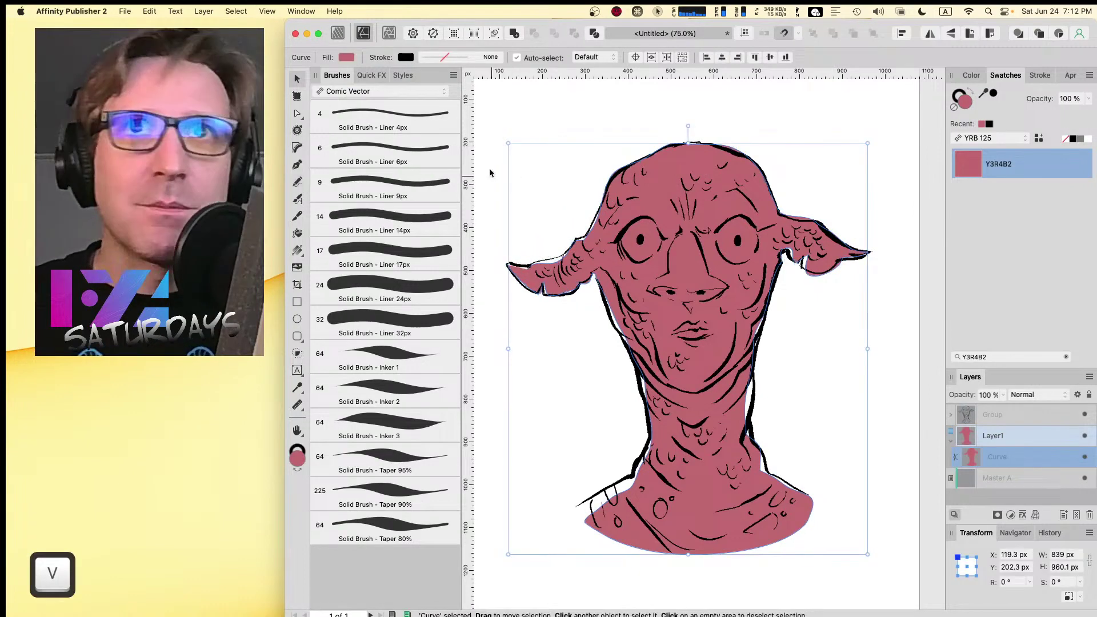
- Move the red silhouette's nodes along the right-hand cheek and jaw onto the ink outline
key("a")
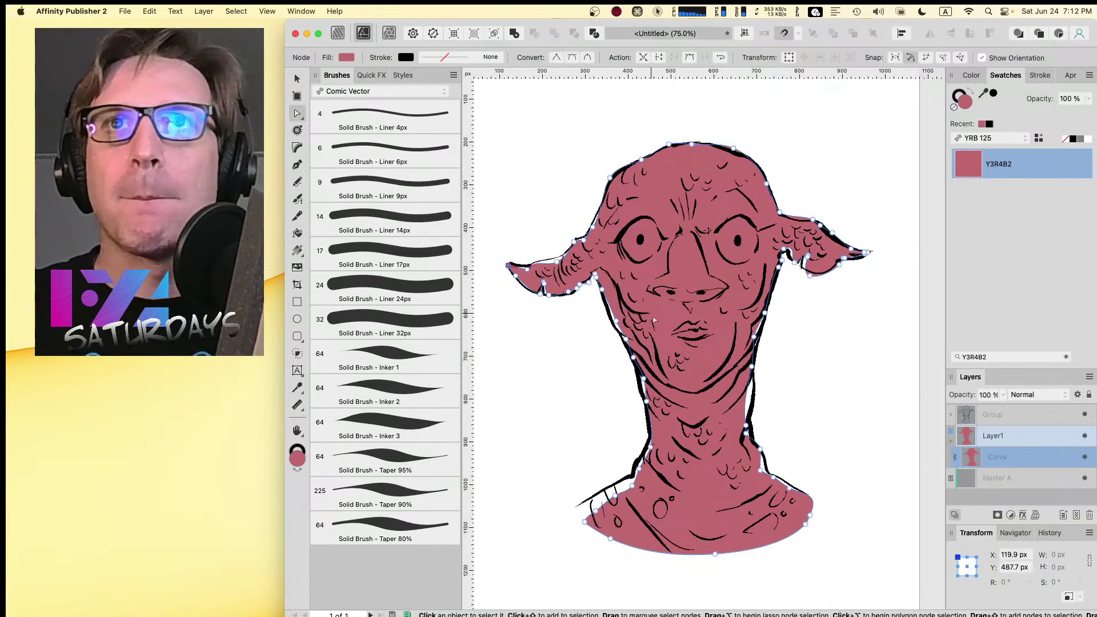
key("cmd+2")
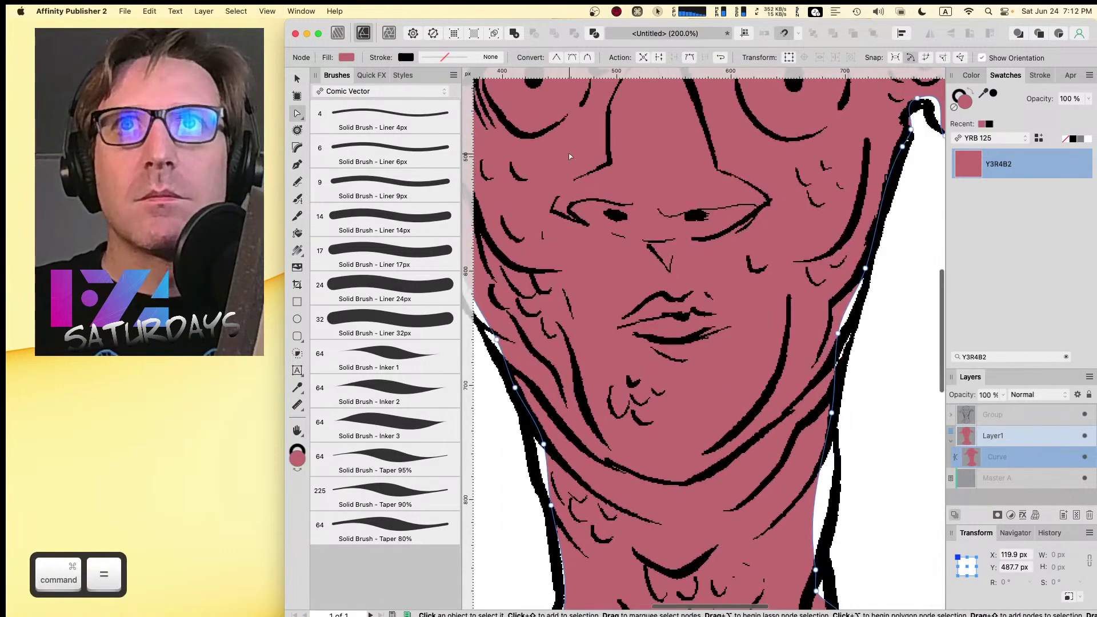
key("space")
left_click_drag(763, 262, 588, 175)
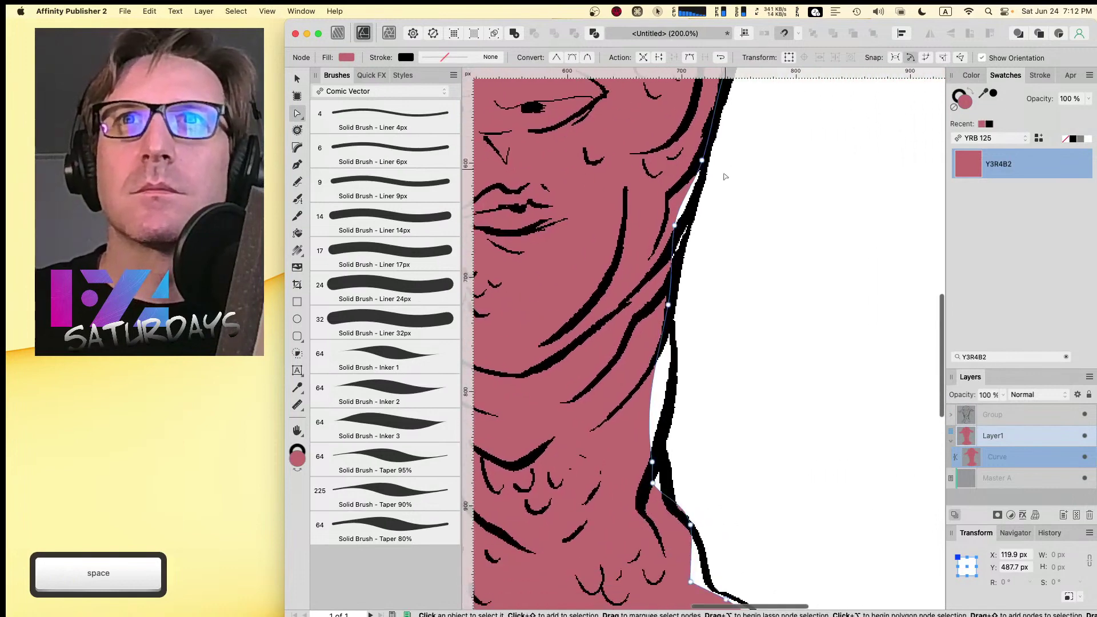
left_click_drag(674, 227, 690, 213)
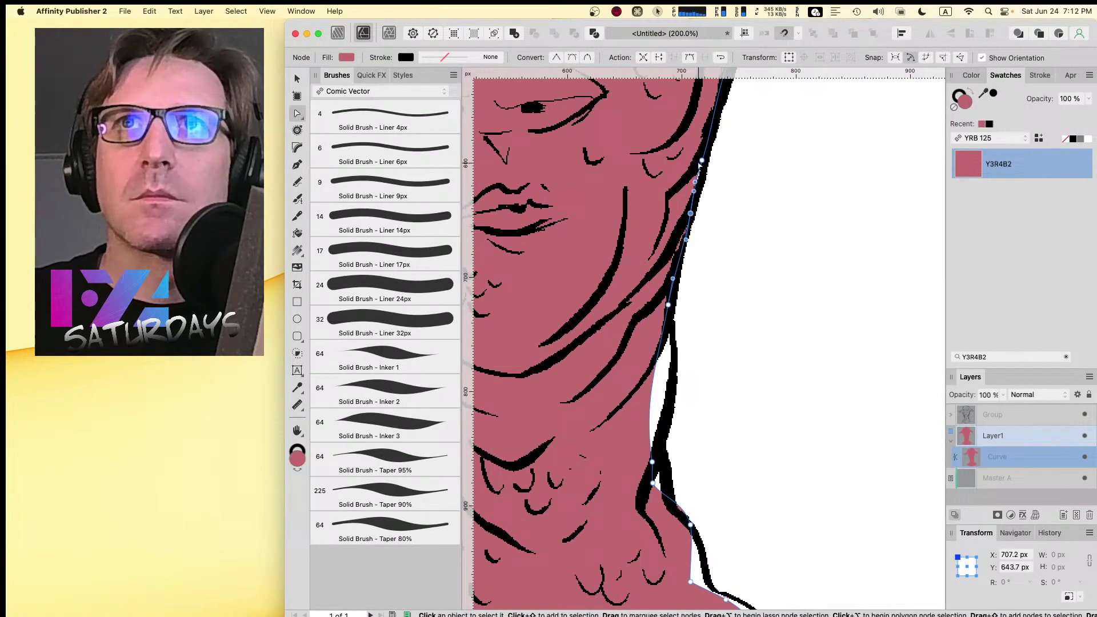
left_click(706, 155)
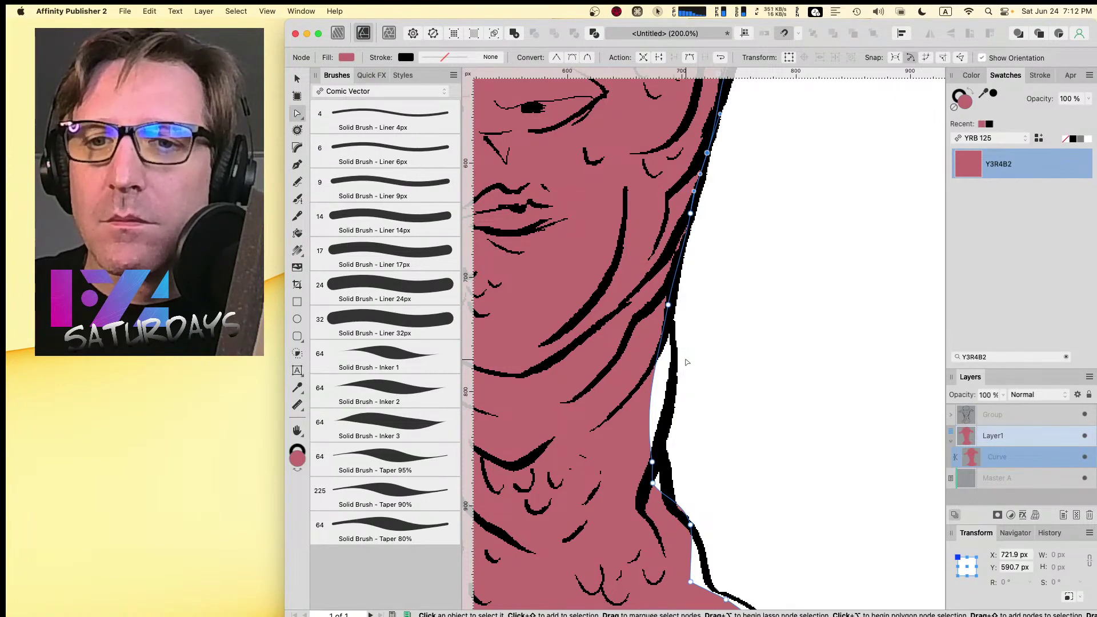
- Reshape the silhouette down the right-hand side of the neck, adjusting nodes and handles so the fill meets the ink line
left_click(669, 305)
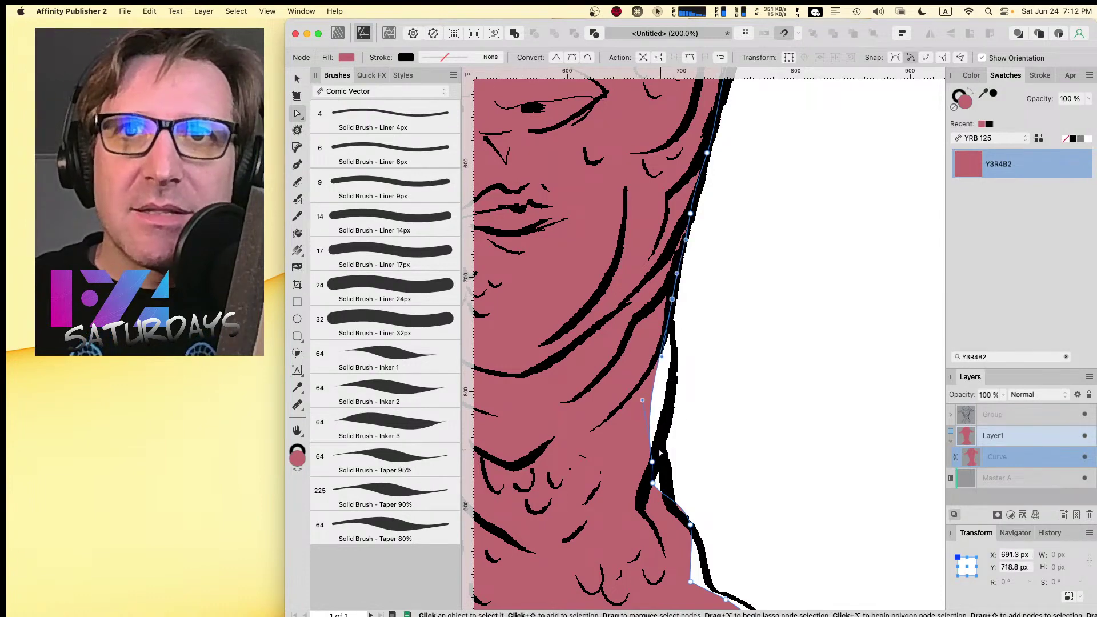
left_click_drag(642, 400, 674, 293)
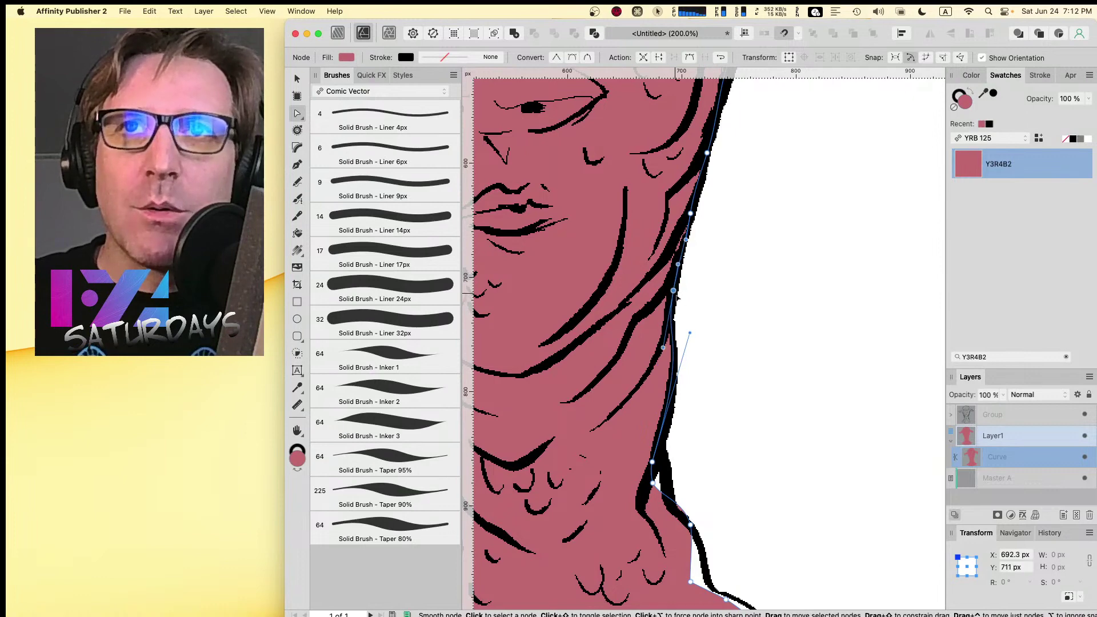
left_click_drag(652, 461, 662, 463)
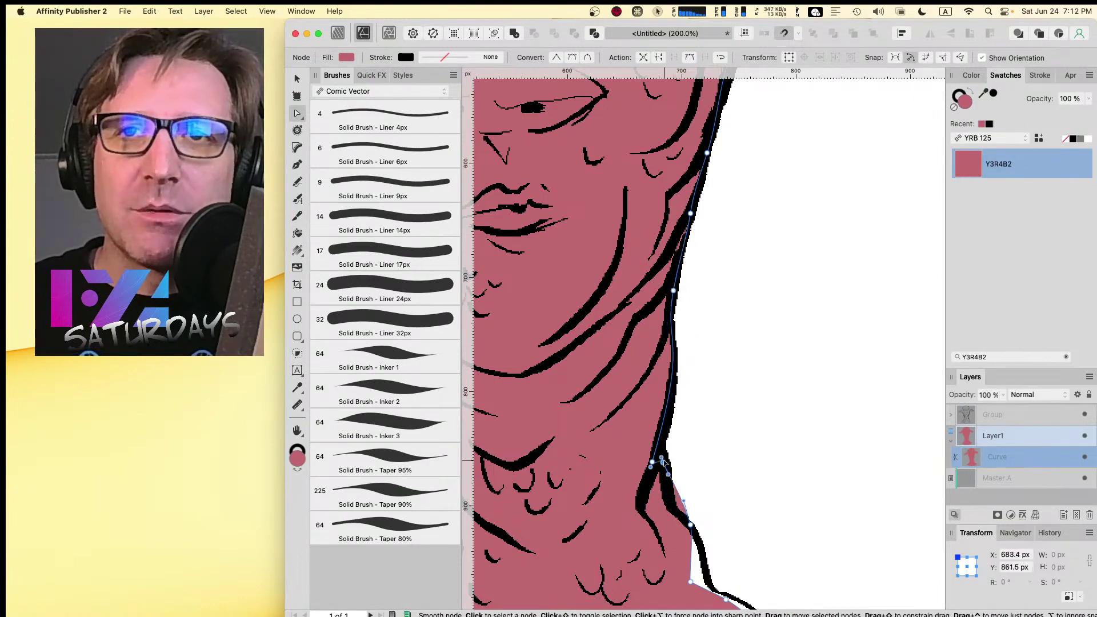
left_click_drag(690, 525, 668, 503)
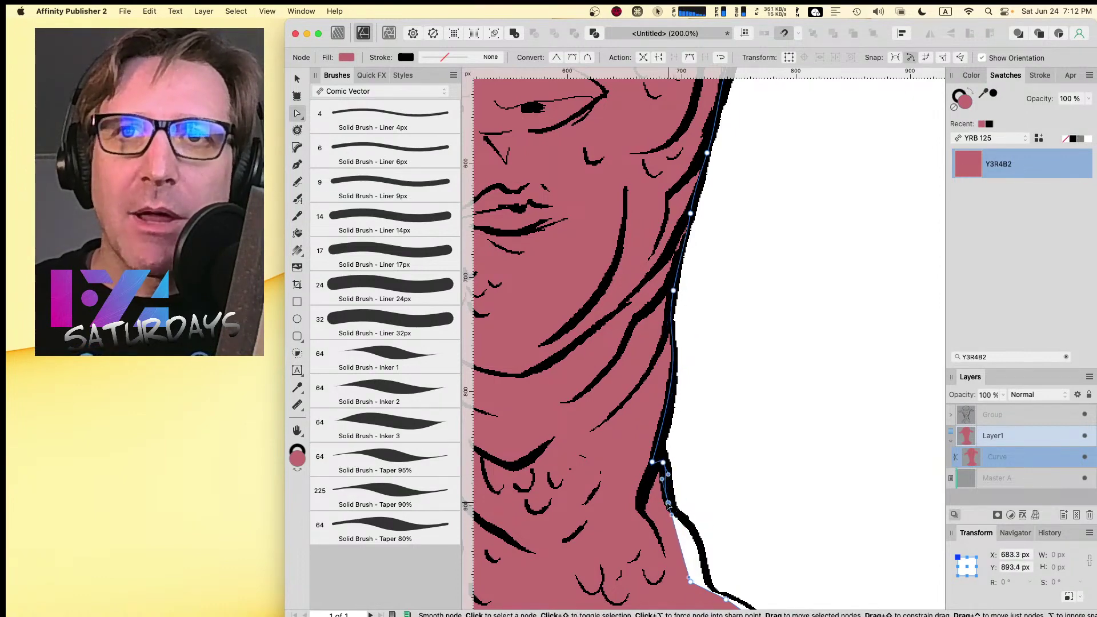
left_click_drag(690, 580, 684, 530)
- Fit the silhouette's nodes to the ink line from the right-hand base of the neck along the top of the shoulder
scroll(684, 530, "down", 6)
key("space")
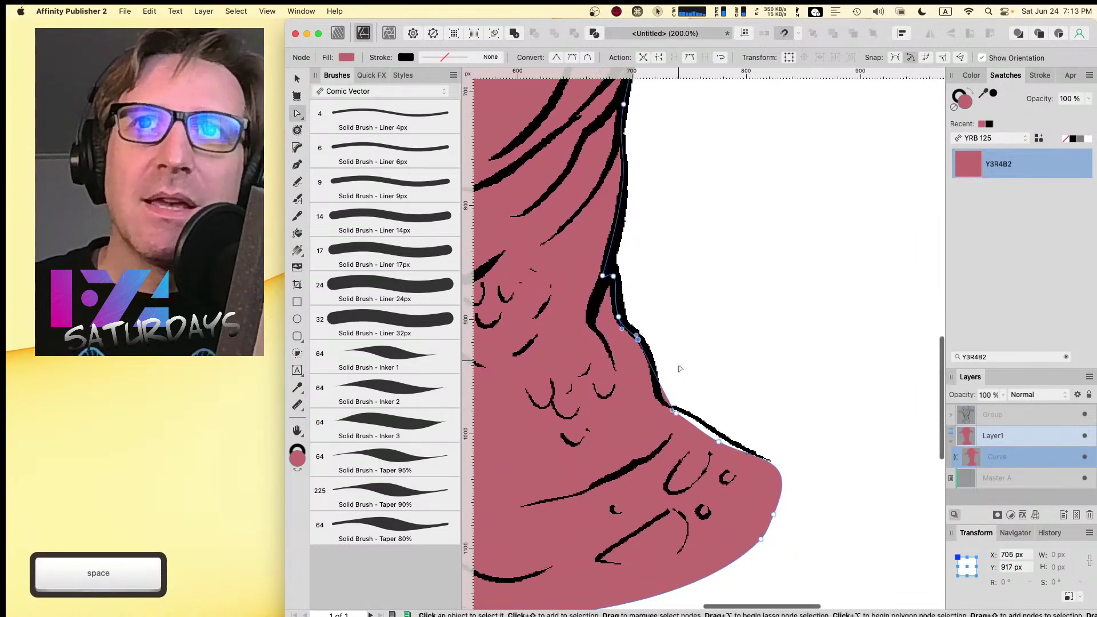
left_click(674, 413)
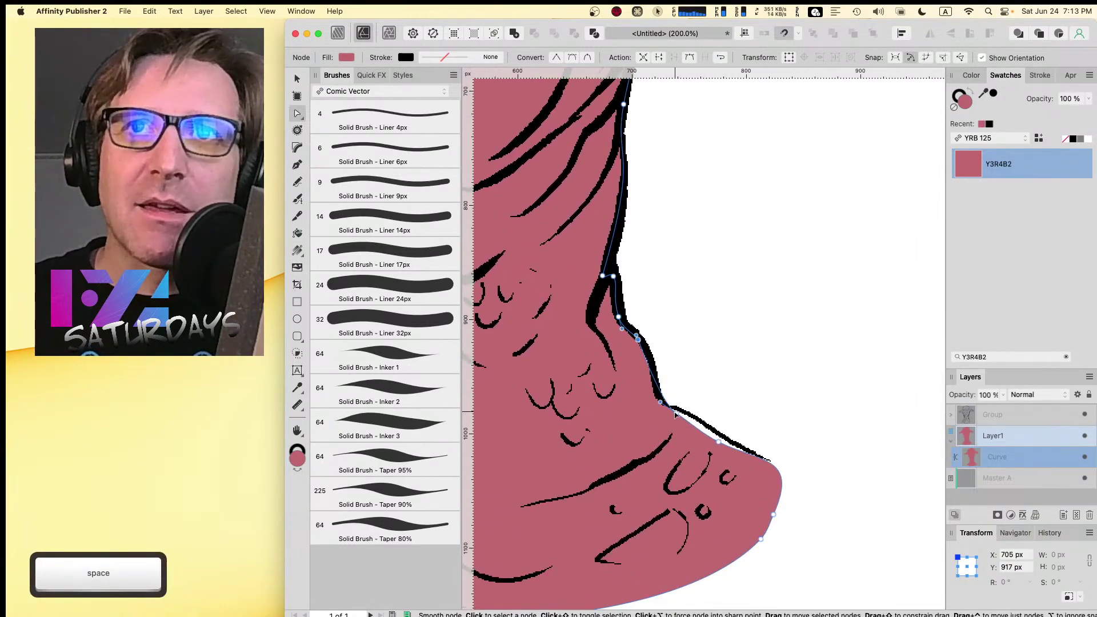
left_click_drag(675, 412, 655, 388)
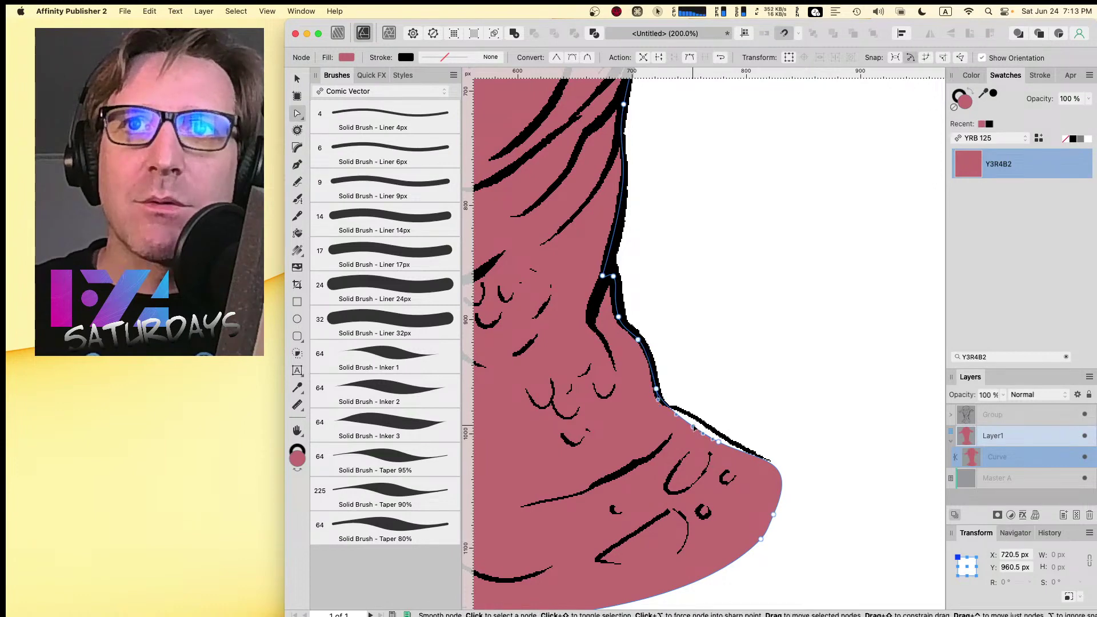
left_click_drag(694, 425, 679, 409)
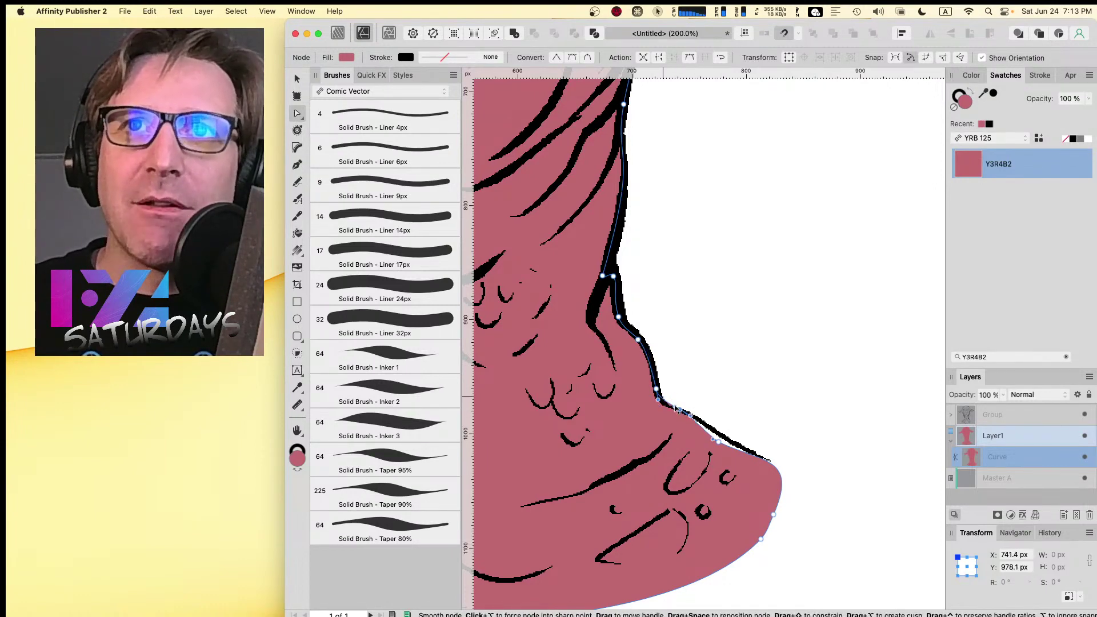
left_click(717, 442)
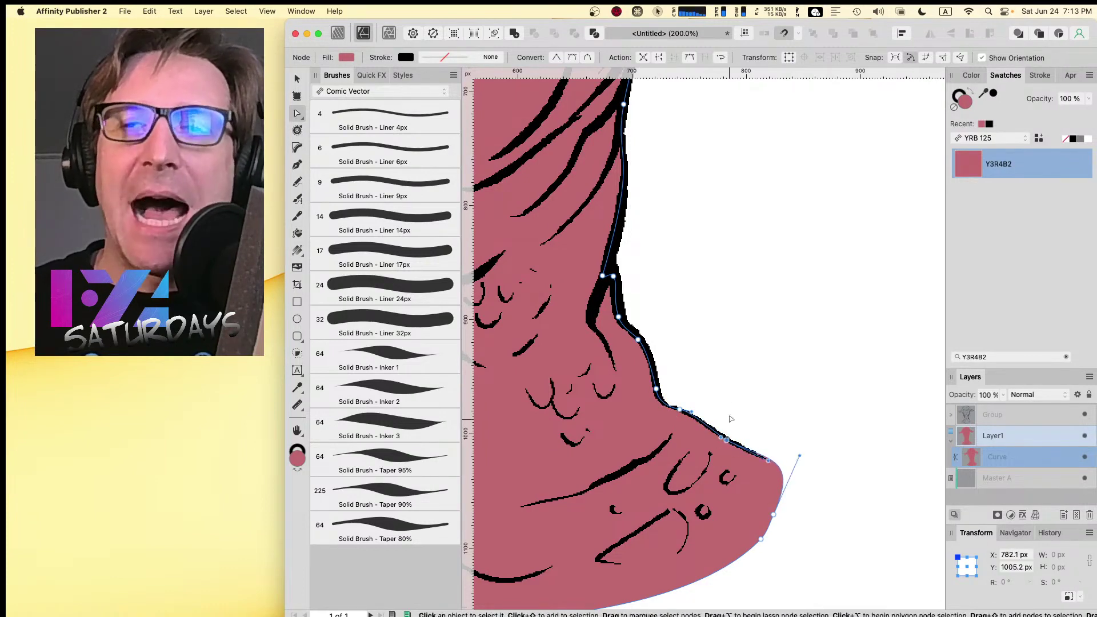
- Fit the silhouette's left-hand neck edge to the ink contour by repositioning its nodes and handles
left_click_drag(702, 358, 1028, 331)
left_click_drag(679, 322, 698, 307)
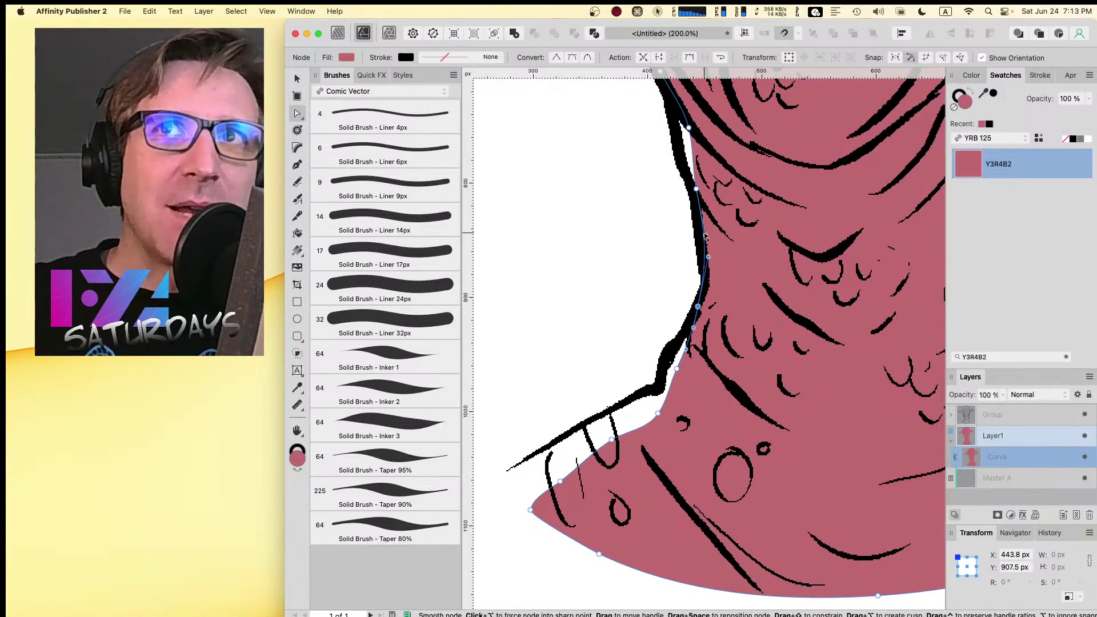
left_click_drag(694, 190, 691, 193)
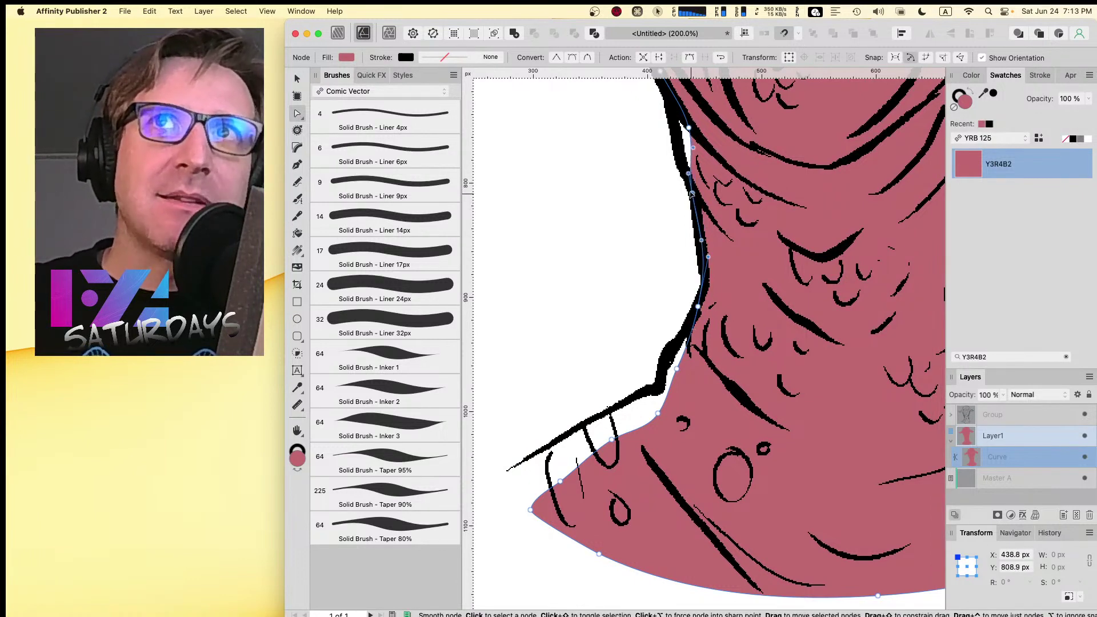
left_click_drag(688, 129, 677, 162)
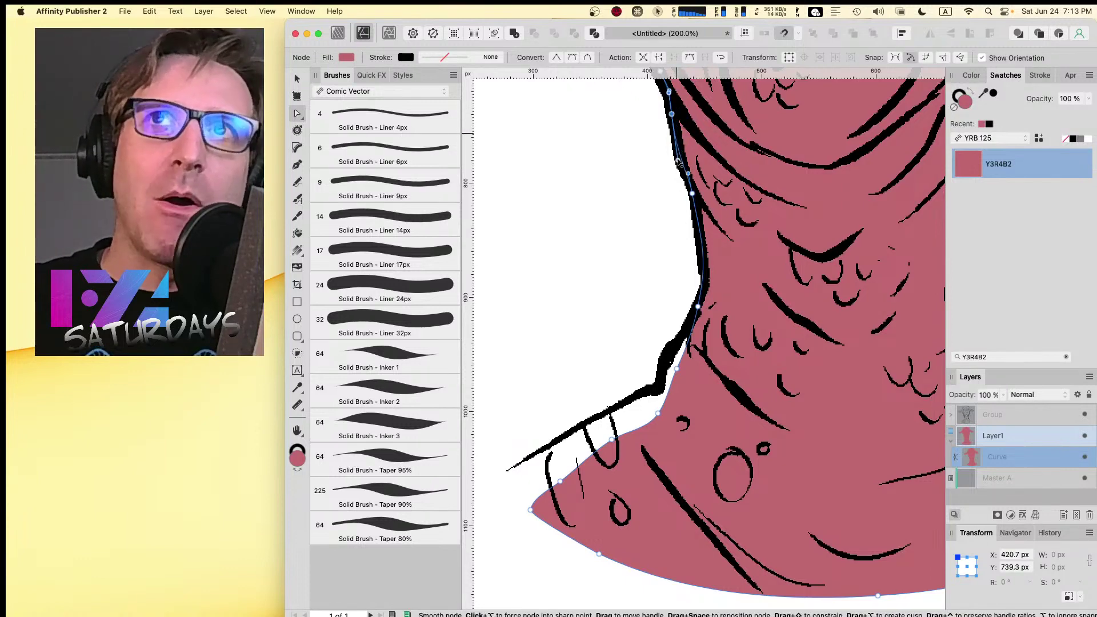
left_click_drag(676, 369, 668, 356)
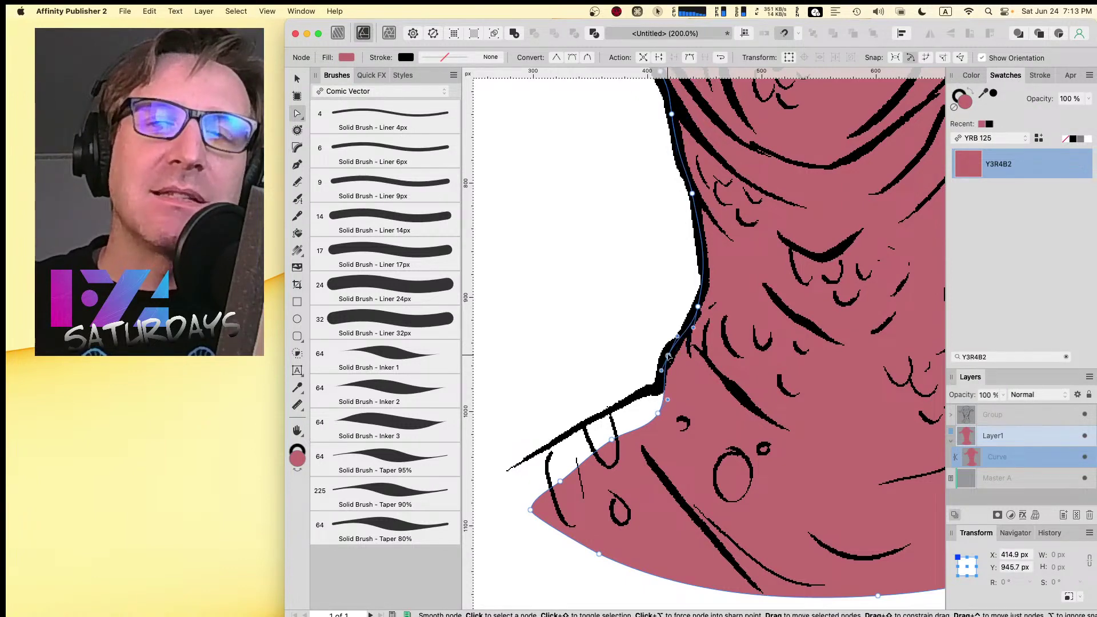
left_click_drag(696, 307, 696, 304)
- Extend the silhouette along the left-hand shoulder line to its outer tip and delete the surplus node beneath the tip
left_click_drag(657, 411, 658, 388)
left_click_drag(612, 439, 650, 390)
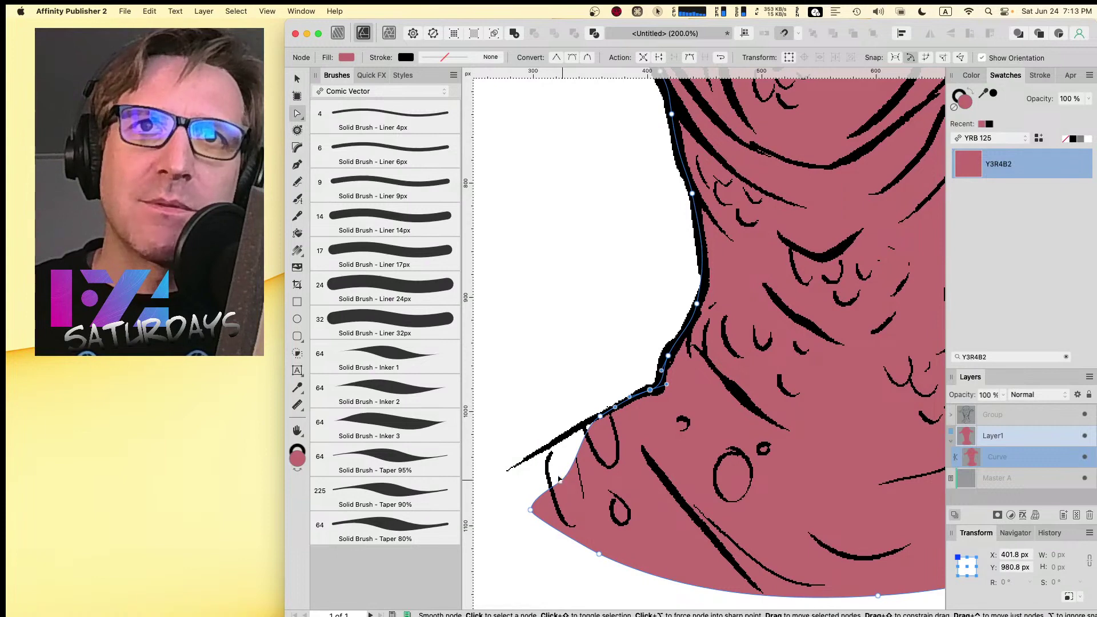
left_click_drag(558, 482, 562, 525)
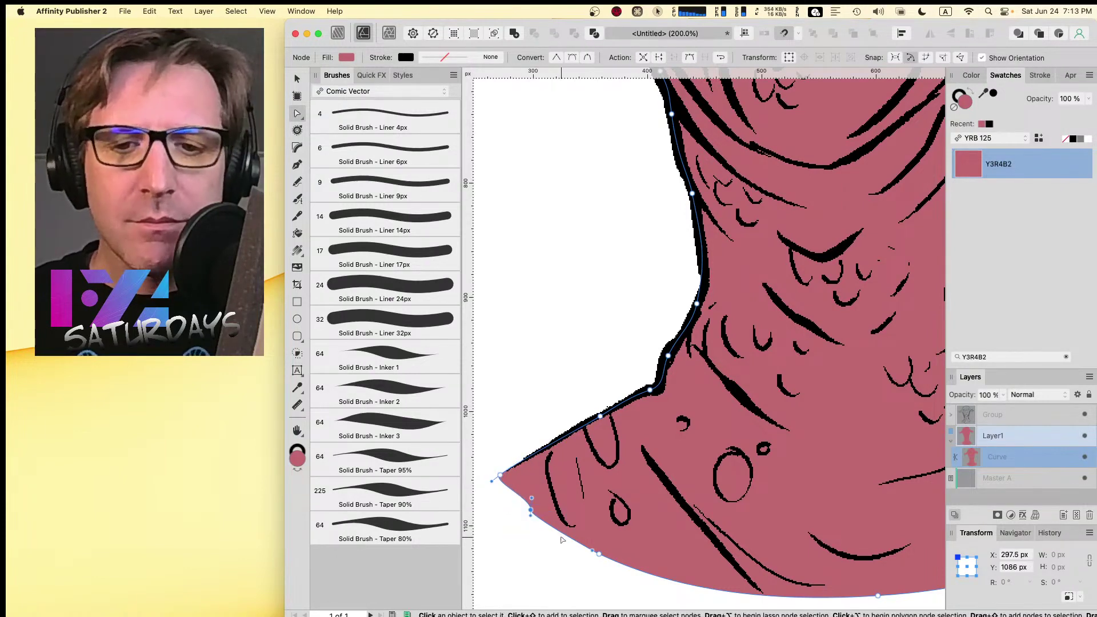
key("BackSpace")
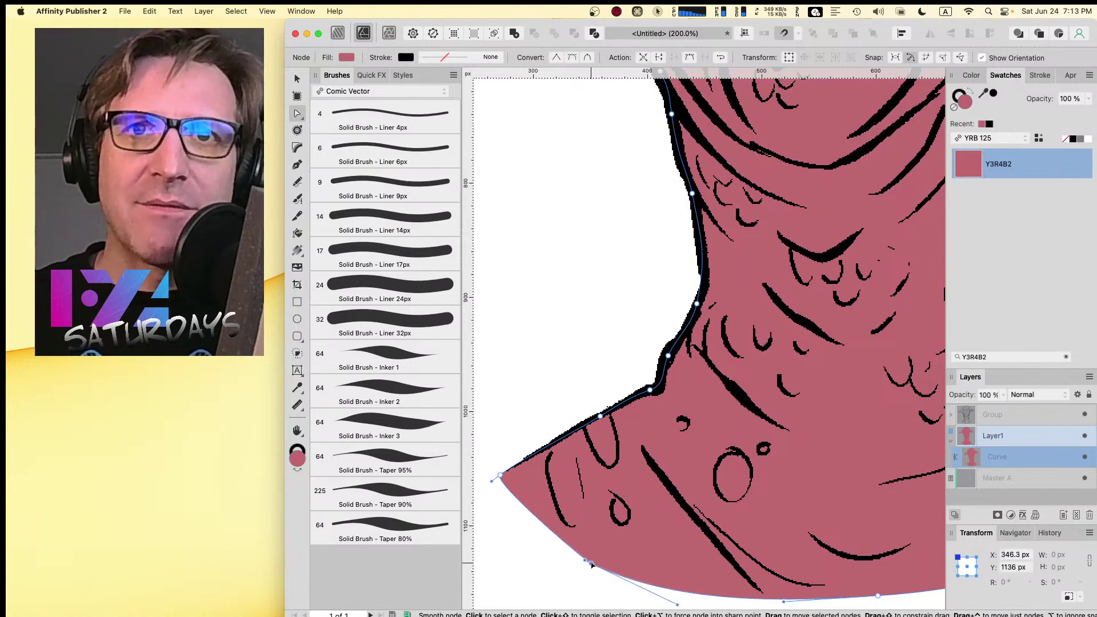
- Move the silhouette's nodes on the left-hand jaw and cheek below the ear onto the ink outline
key("space")
left_click_drag(748, 397, 696, 430)
left_click_drag(658, 252, 701, 317)
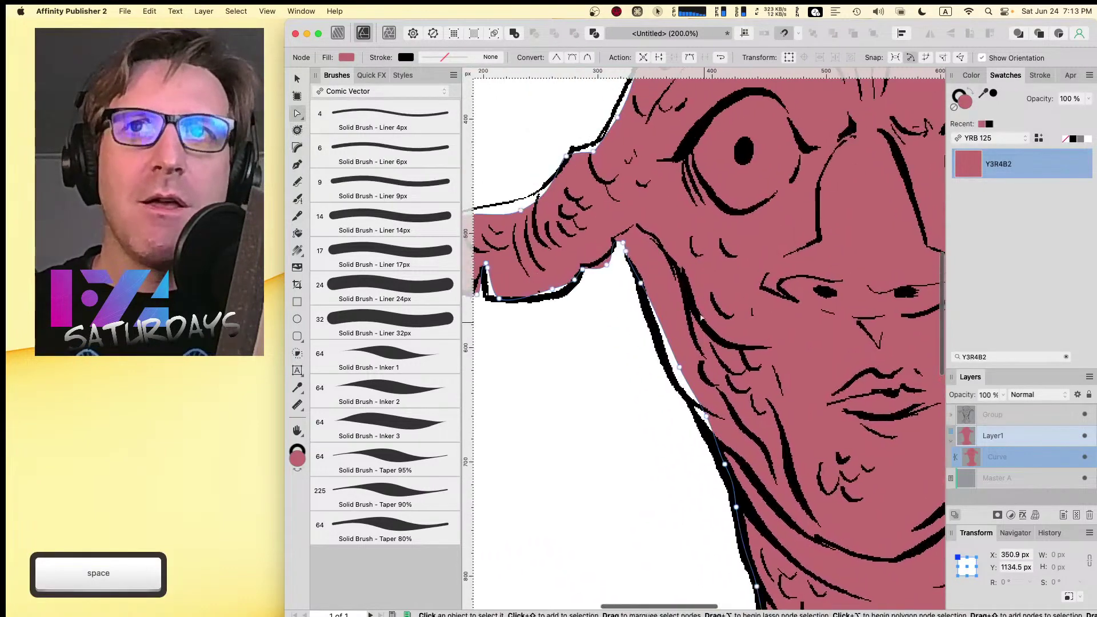
left_click(698, 424)
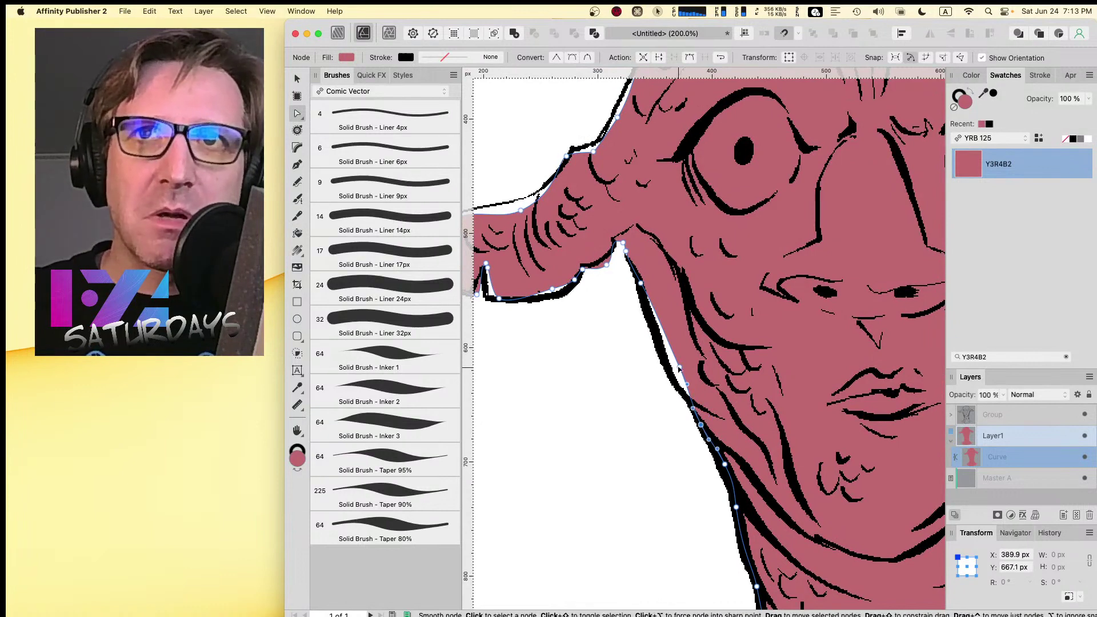
- Move the fill curve's nodes along the left cheek and the nearby underside of the ear onto the black outline
left_click_drag(679, 368, 670, 368)
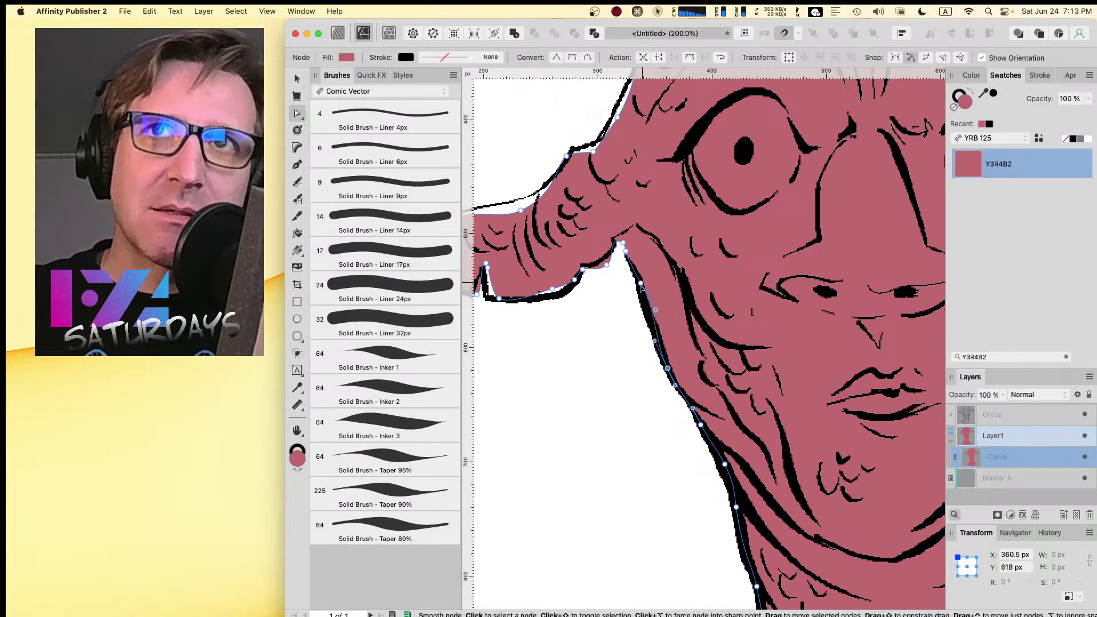
left_click(639, 289)
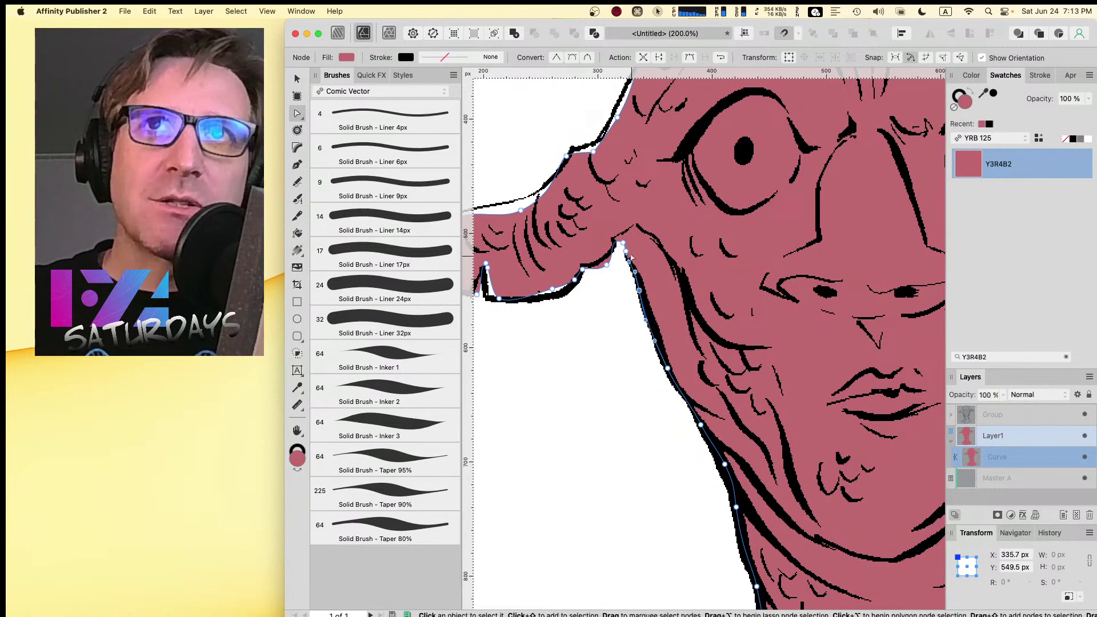
left_click(603, 261)
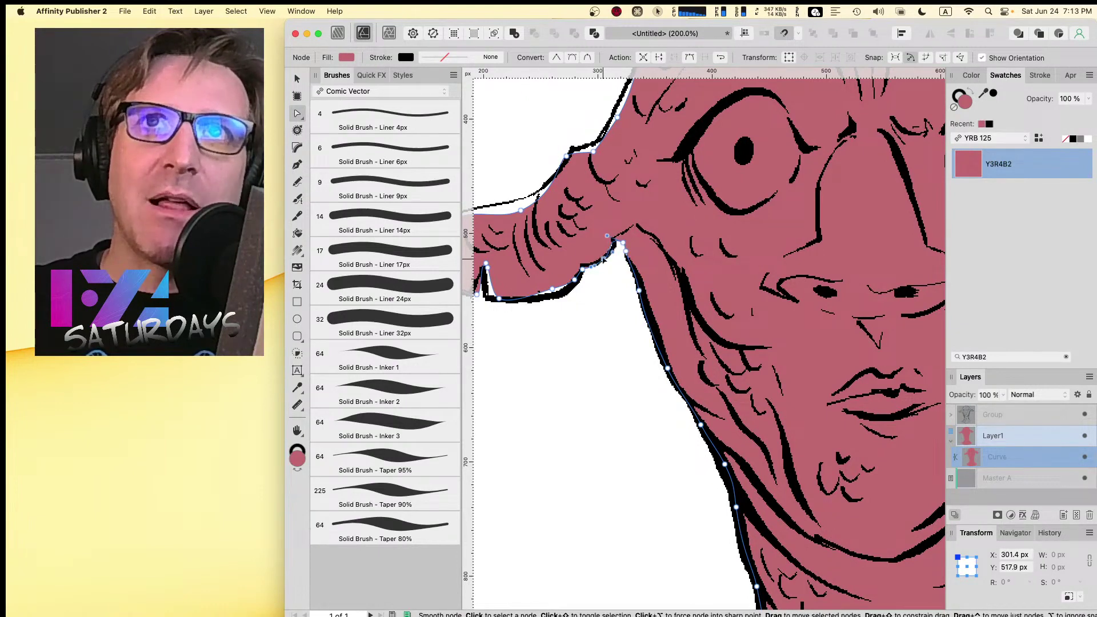
- Reshape the fill curve in the notch between the left ear and the cheek, and delete the surplus node there
key("super+equal")
key("super+equal")
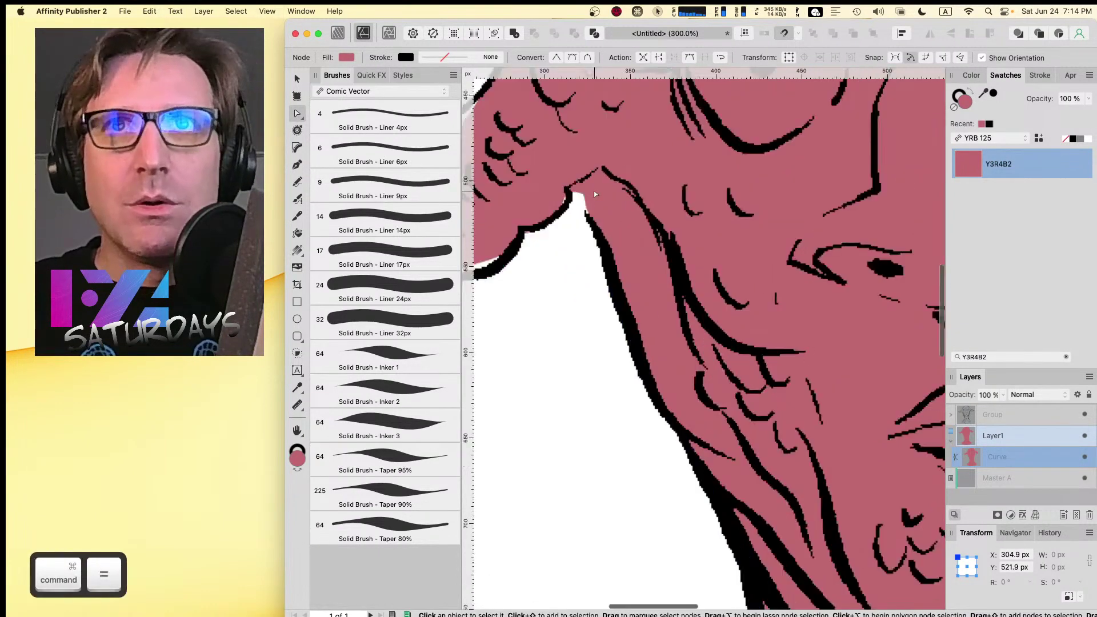
key("space")
left_click_drag(594, 194, 711, 314)
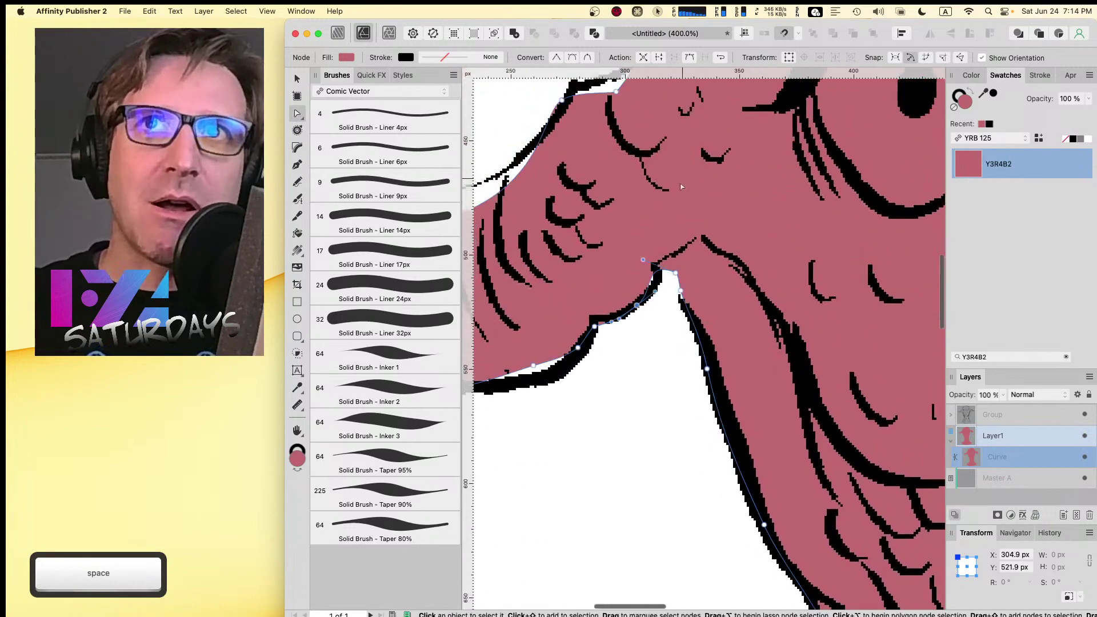
left_click(680, 270)
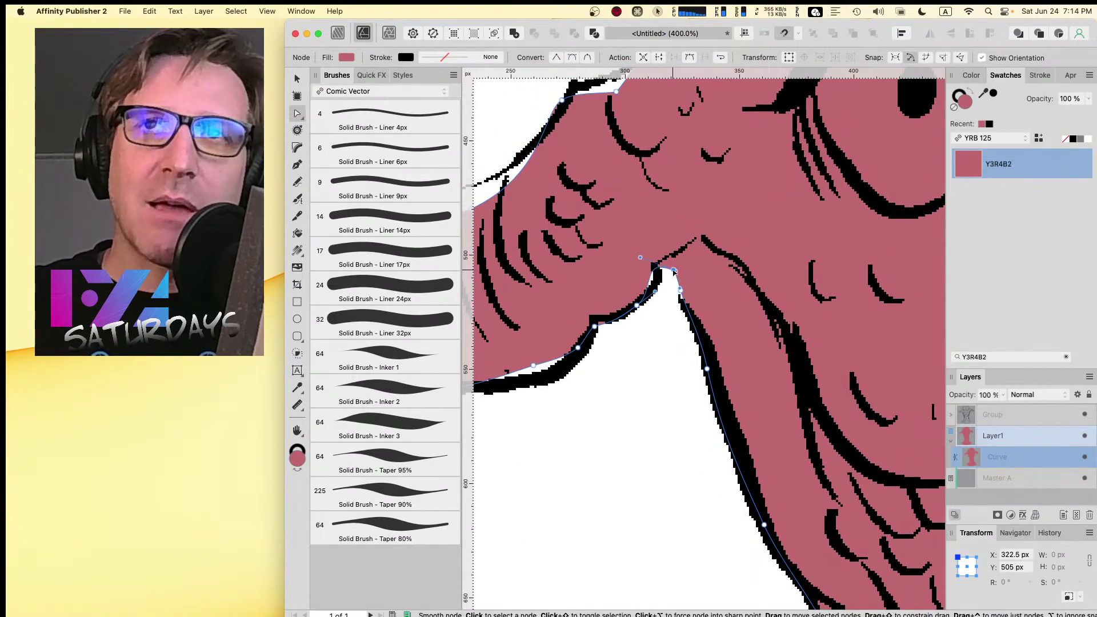
mouse_move(673, 271)
left_mouse_down()
mouse_move(667, 291)
mouse_move(669, 280)
left_mouse_up()
left_click(680, 295)
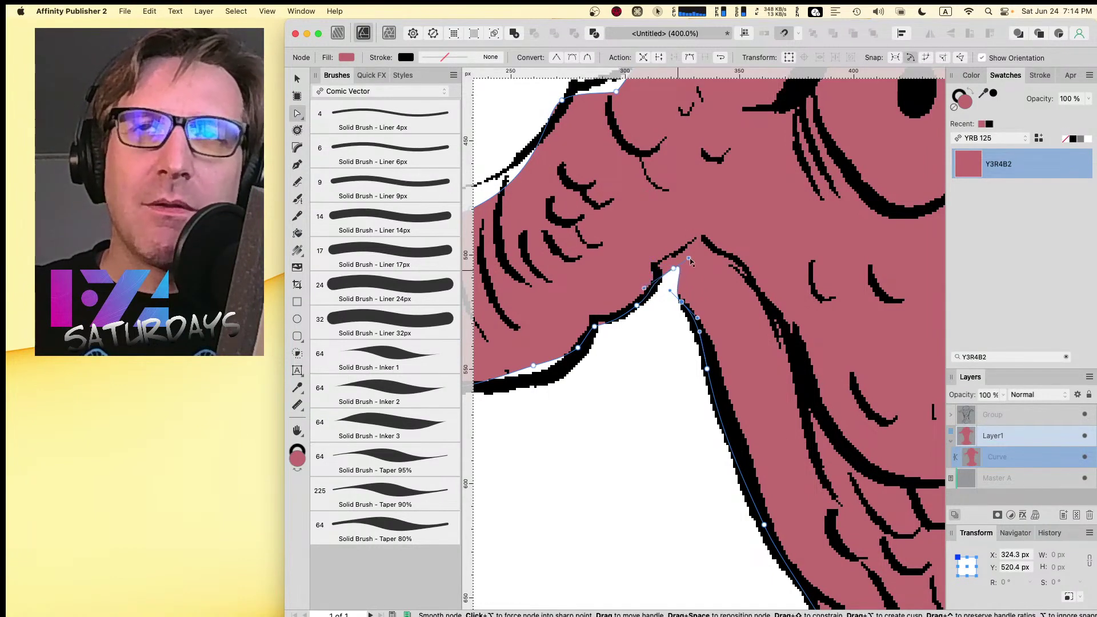
left_click_drag(674, 268, 660, 285)
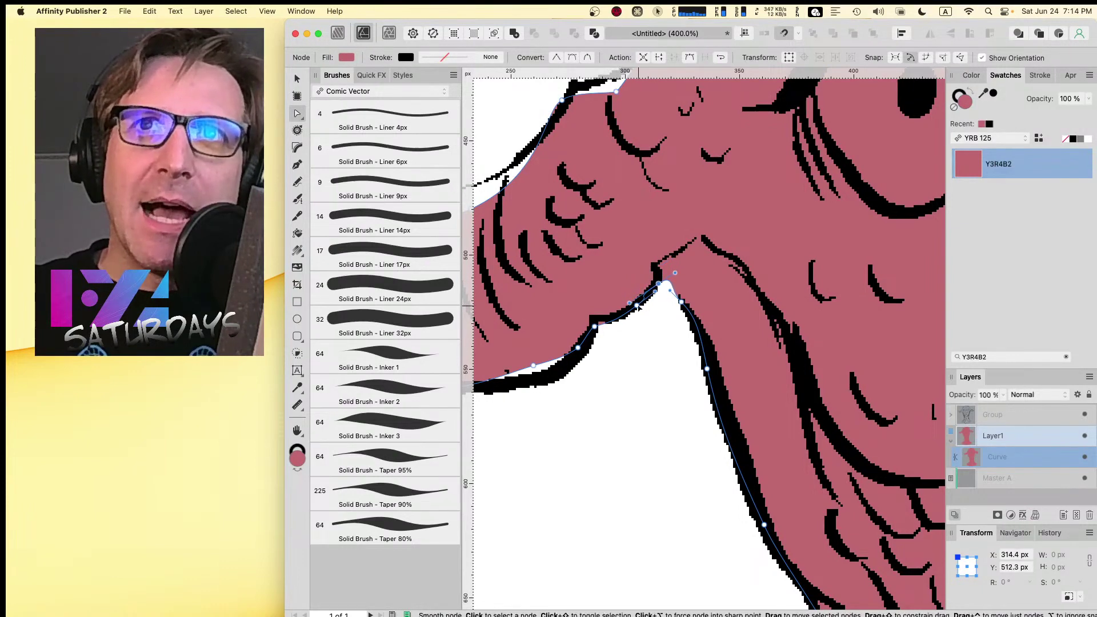
key("BackSpace")
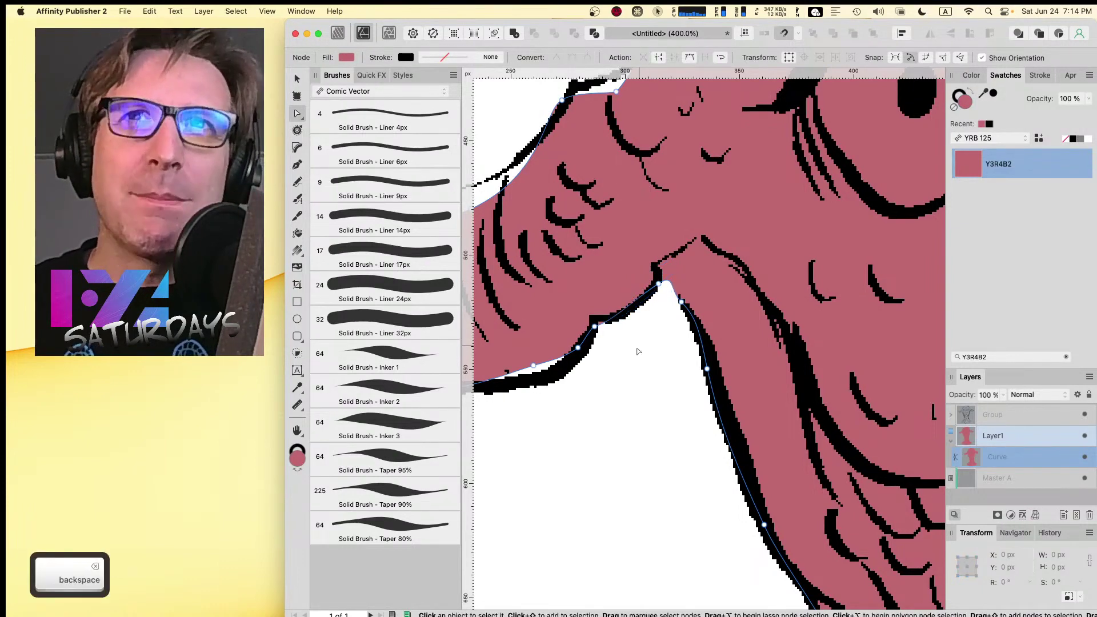
- Fit the fill curve's nodes to the black outline along the scalloped lower edge of the left ear
left_click(595, 326)
left_click_drag(595, 326, 594, 320)
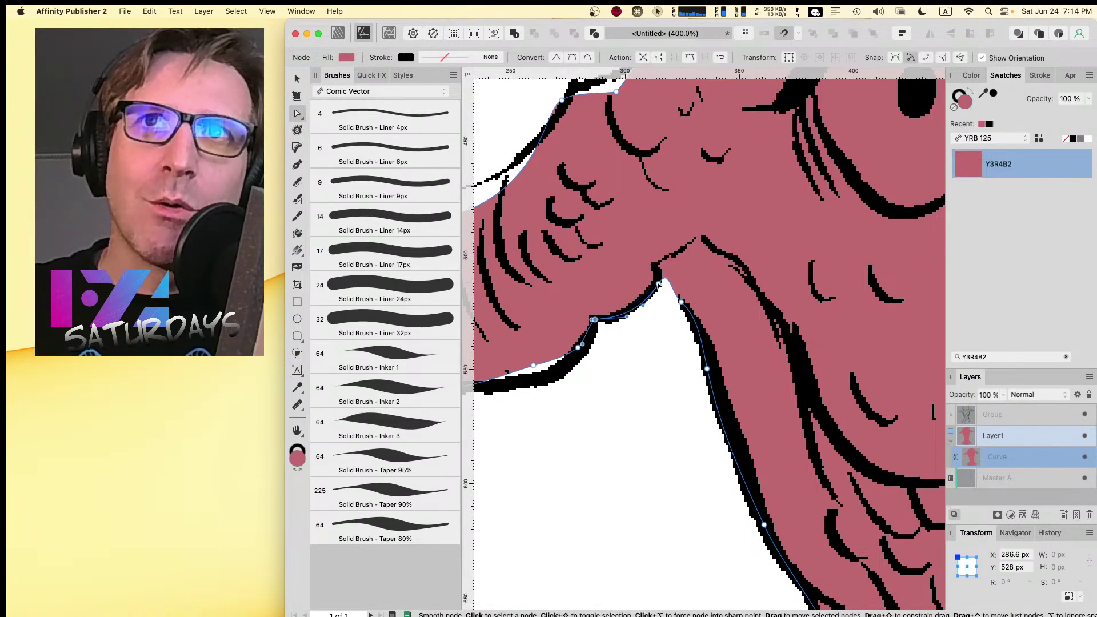
left_click_drag(658, 282, 656, 282)
key("space")
left_click_drag(615, 346, 695, 293)
left_click_drag(656, 325, 770, 244)
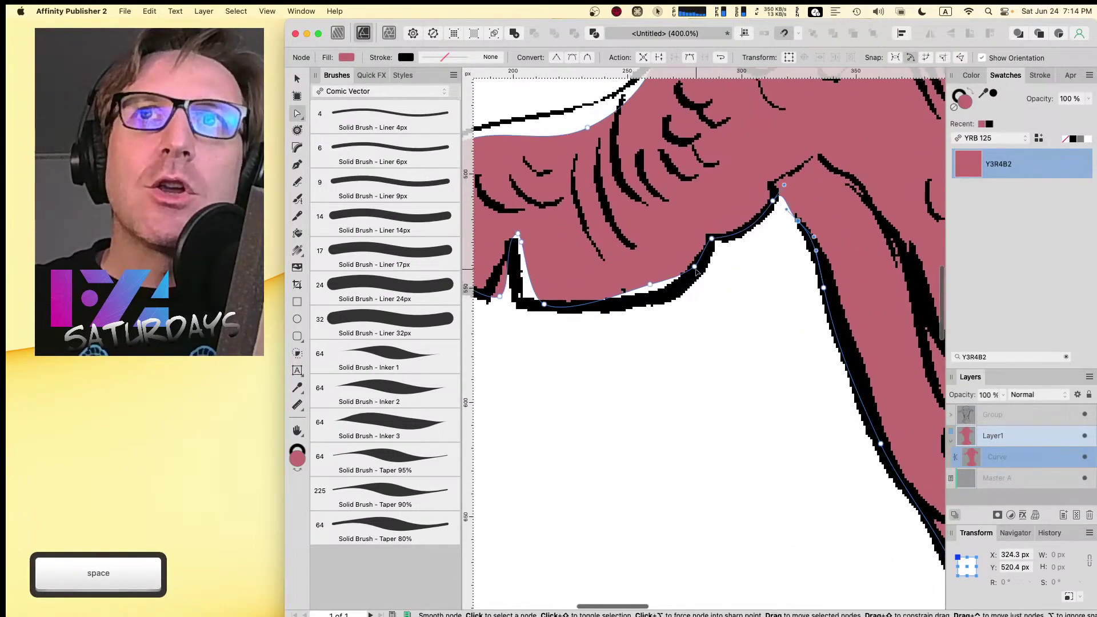
left_click(691, 276)
left_click_drag(650, 284, 649, 300)
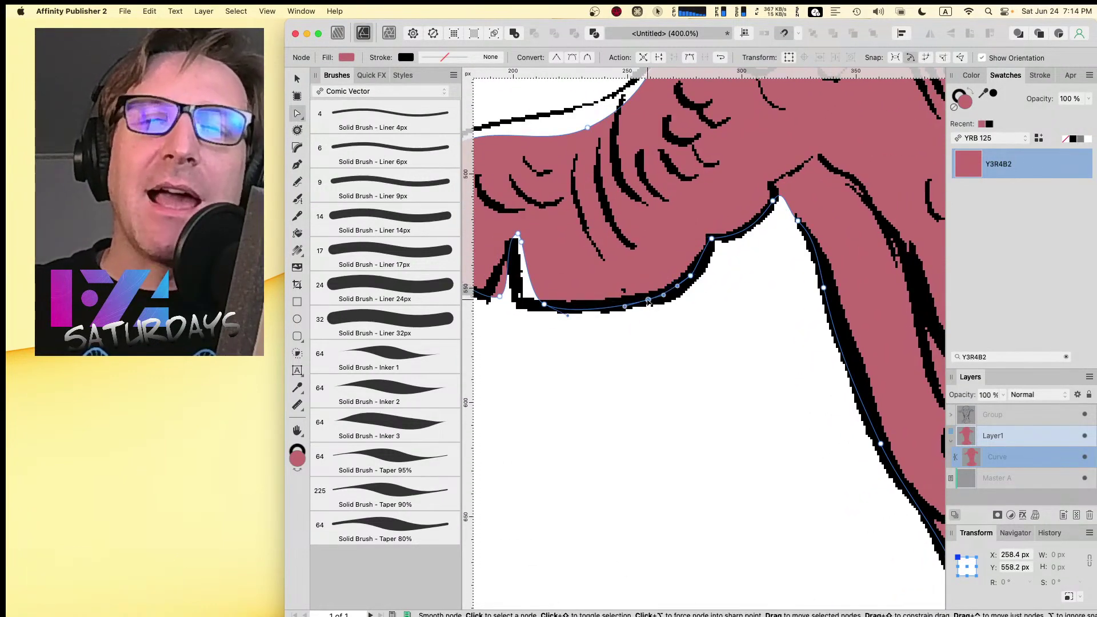
- Fit the fill curve around the narrow slit in the left ear's lower edge, deleting the extra node at its peak
left_click_drag(571, 287, 617, 307)
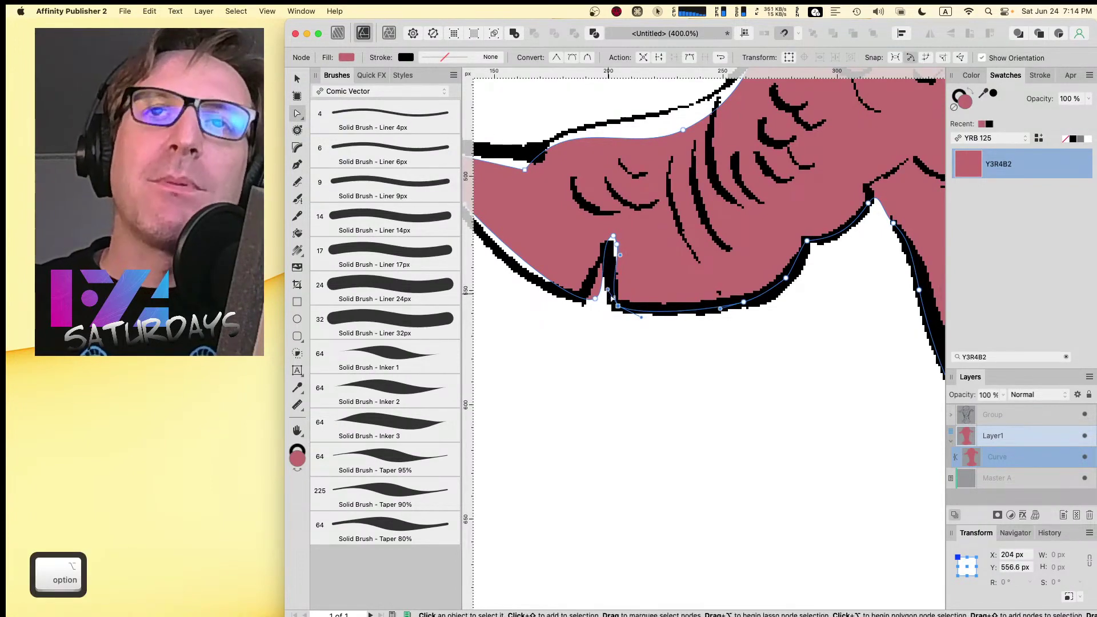
left_click_drag(617, 306, 641, 309)
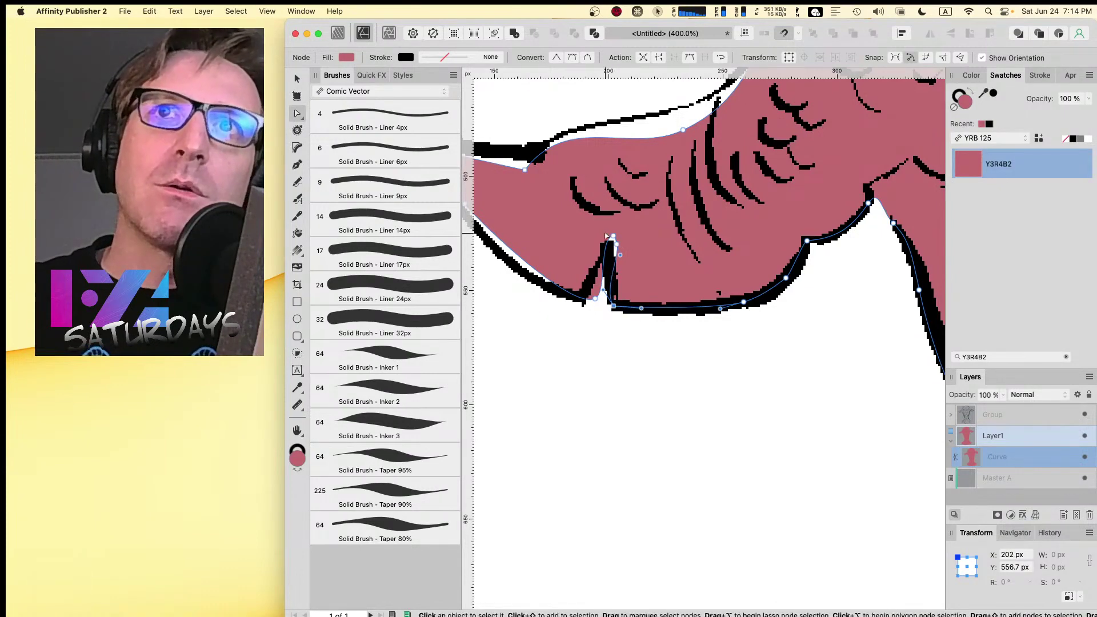
key("BackSpace")
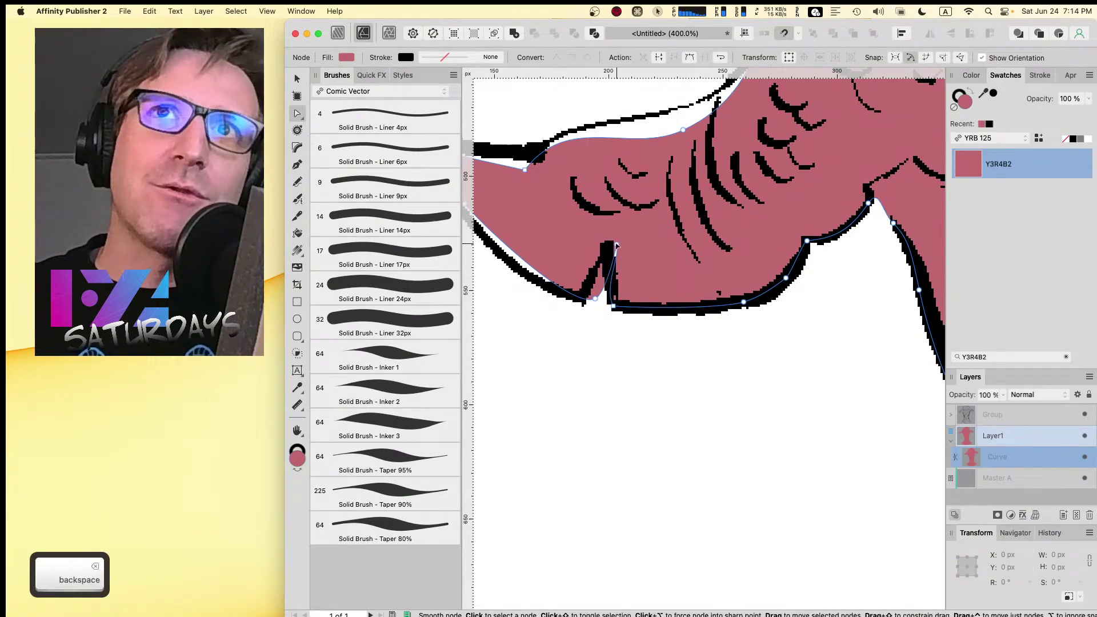
left_click_drag(616, 245, 607, 246)
left_click_drag(594, 299, 695, 299)
key("space")
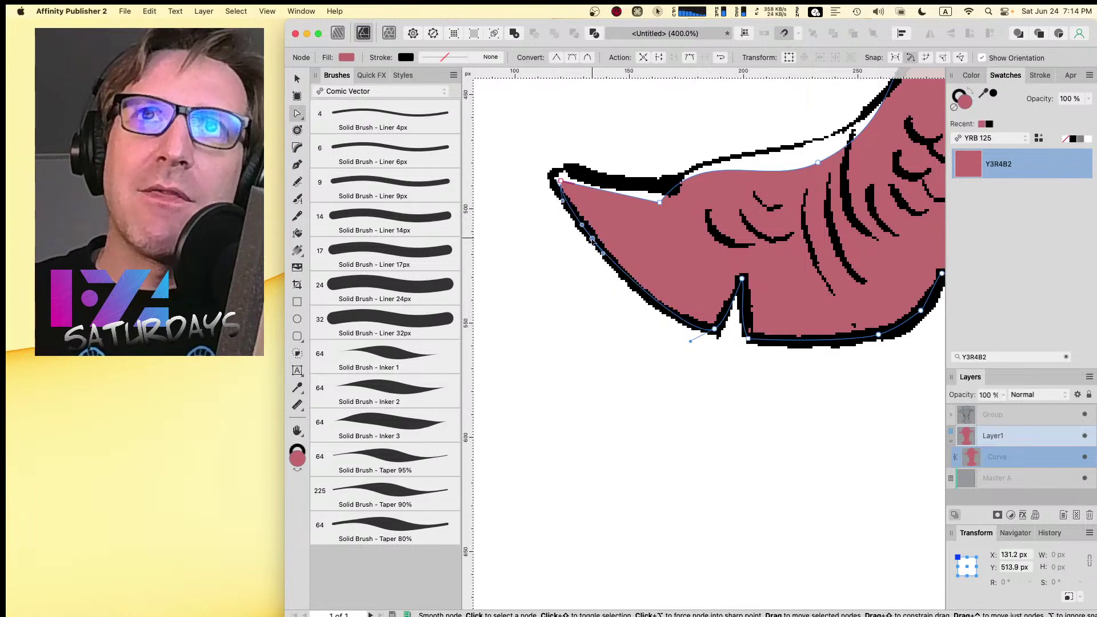
- Extend the fill into the pointed tip of the left ear by repositioning its nodes and deleting a surplus one
left_click(560, 182)
mouse_move(560, 182)
left_mouse_down()
mouse_move(552, 175)
mouse_move(571, 169)
left_mouse_up()
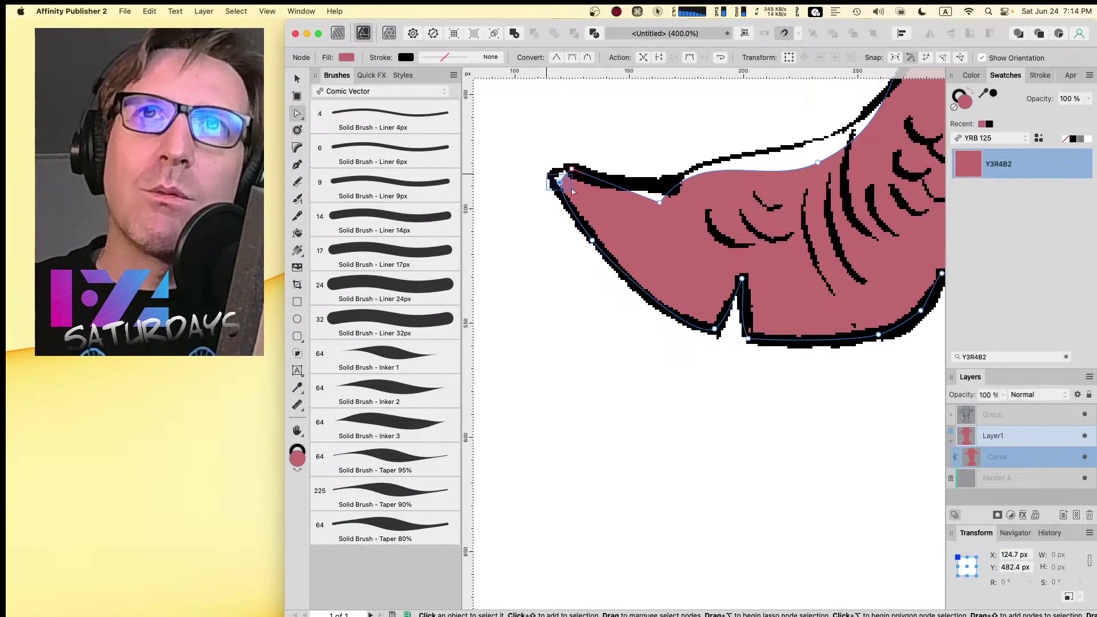
key("BackSpace")
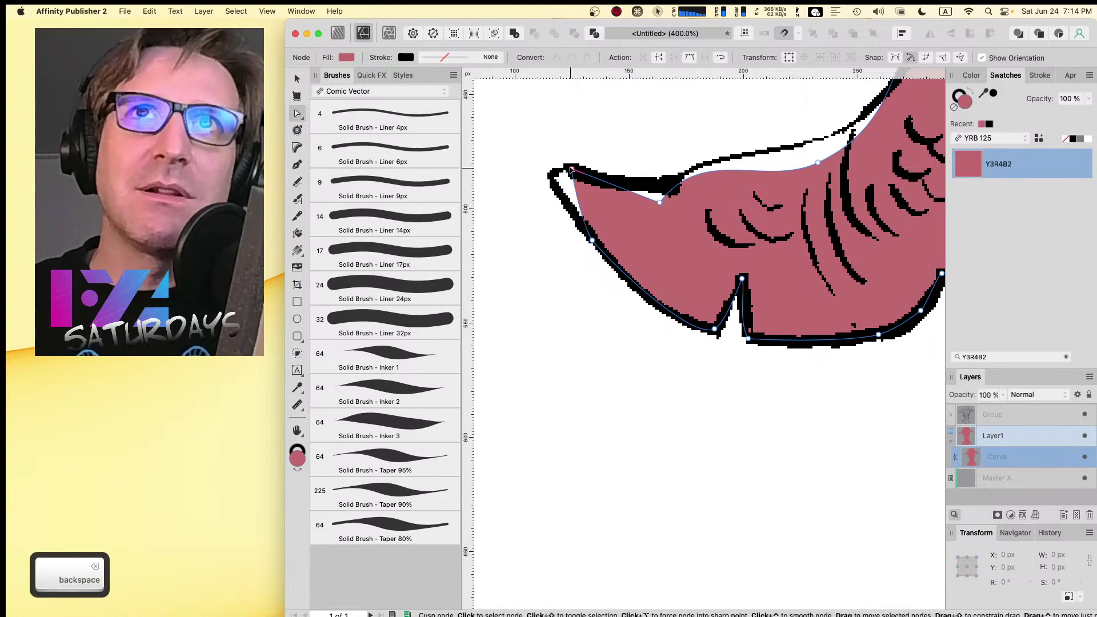
mouse_move(571, 169)
left_mouse_down()
mouse_move(552, 178)
mouse_move(576, 170)
left_mouse_up()
left_click(576, 183)
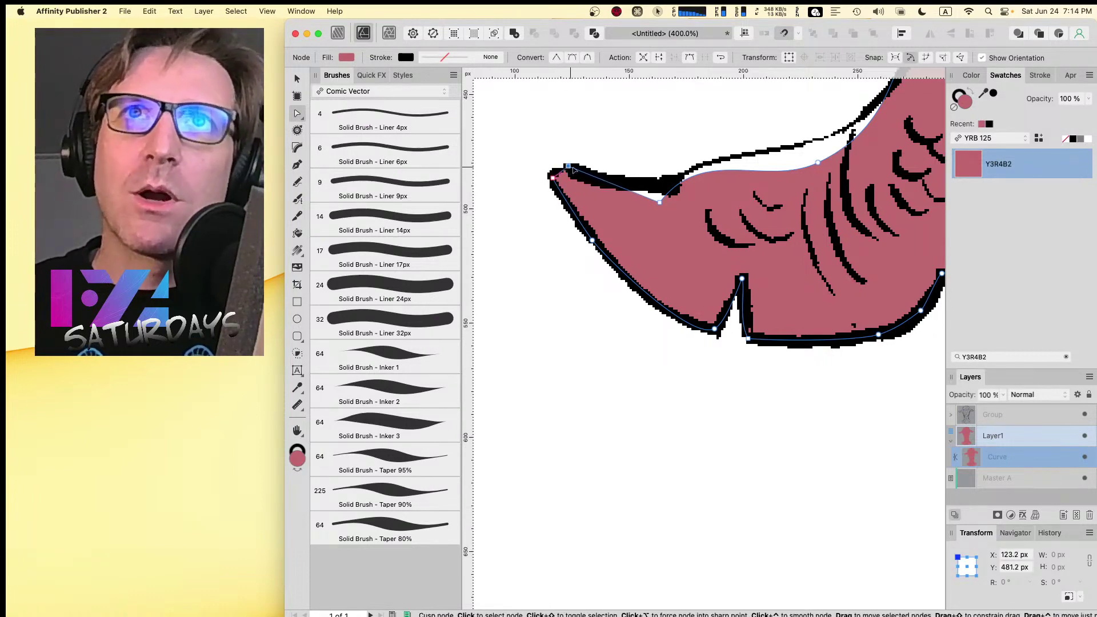
- Move the fill curve's nodes along the left ear's upper edge onto the black outline
left_click_drag(660, 201, 667, 187)
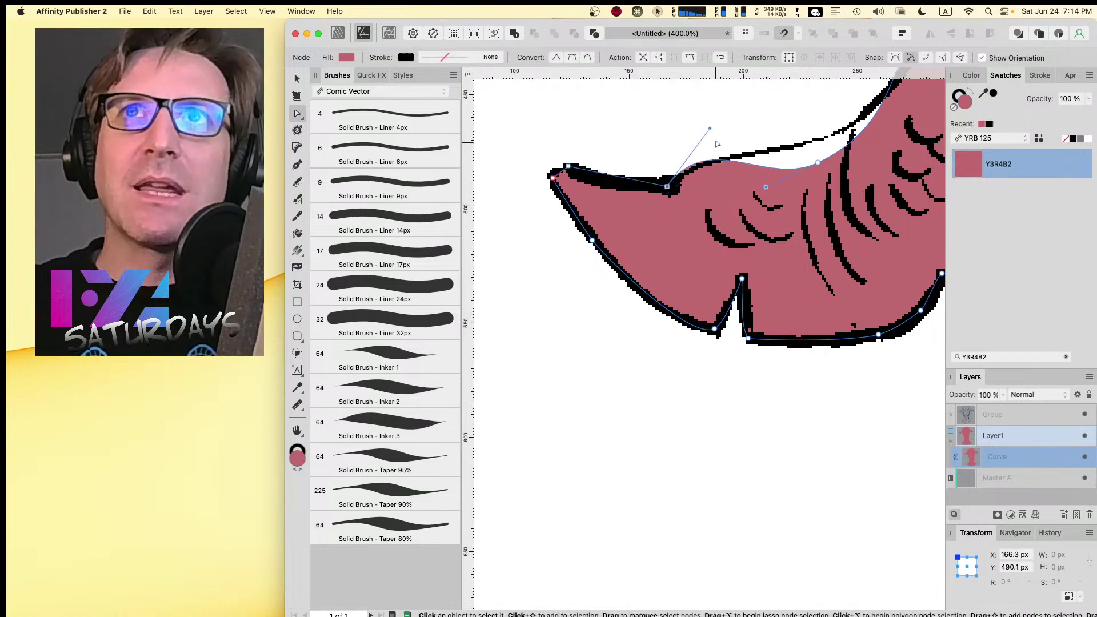
key("space")
left_click_drag(795, 137, 663, 215)
left_click(699, 213)
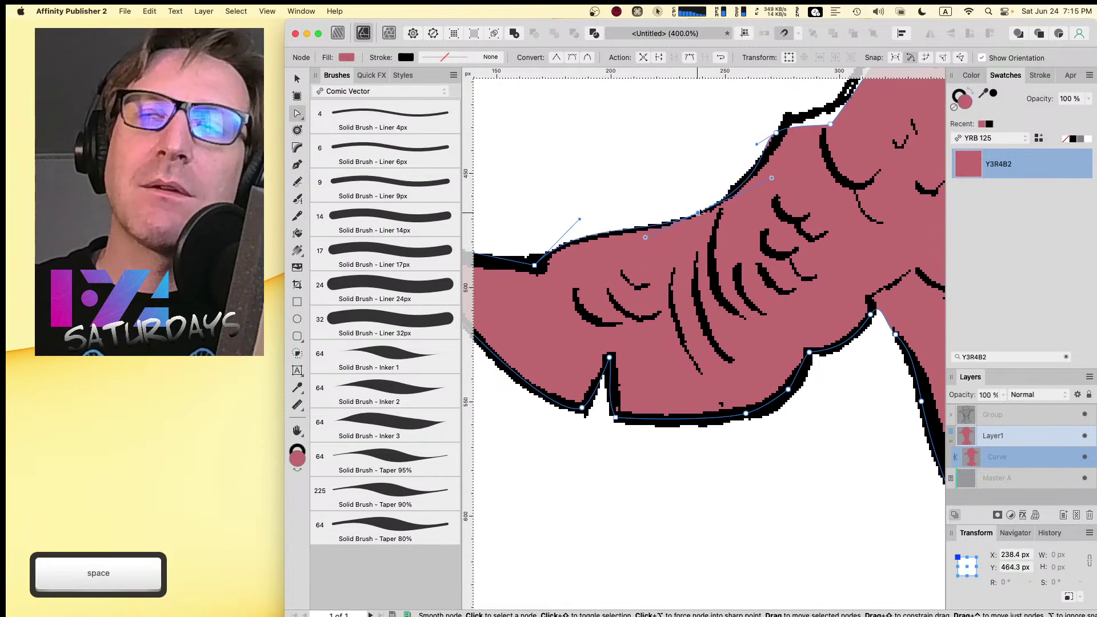
left_click_drag(775, 132, 782, 125)
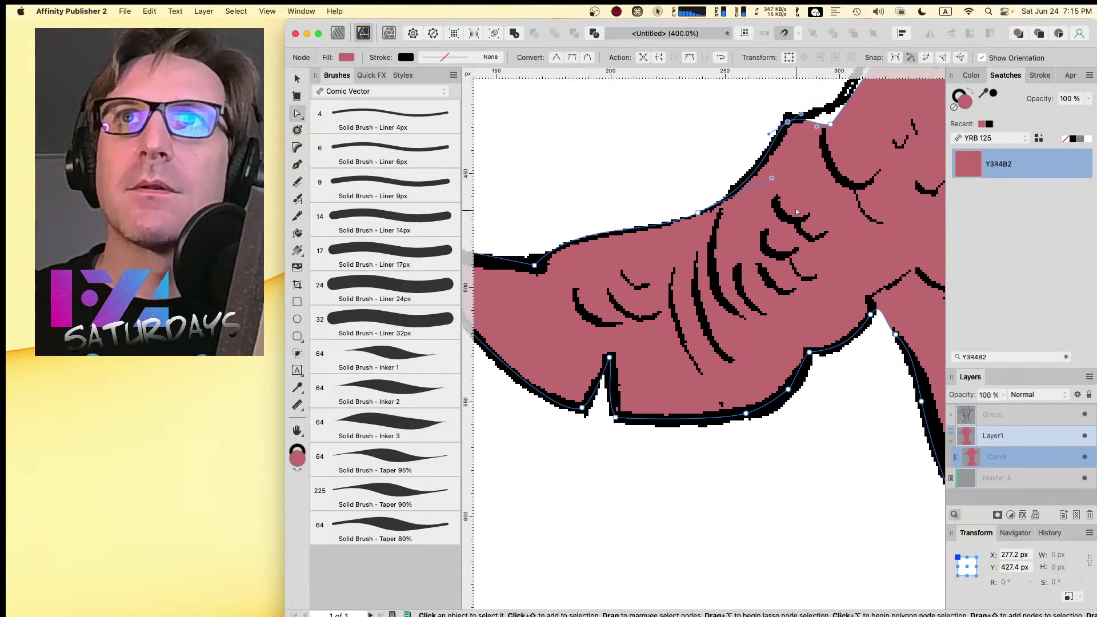
- Align the fill curve's nodes with the outline where the top of the left ear joins the head
key("space")
left_click_drag(828, 127, 663, 279)
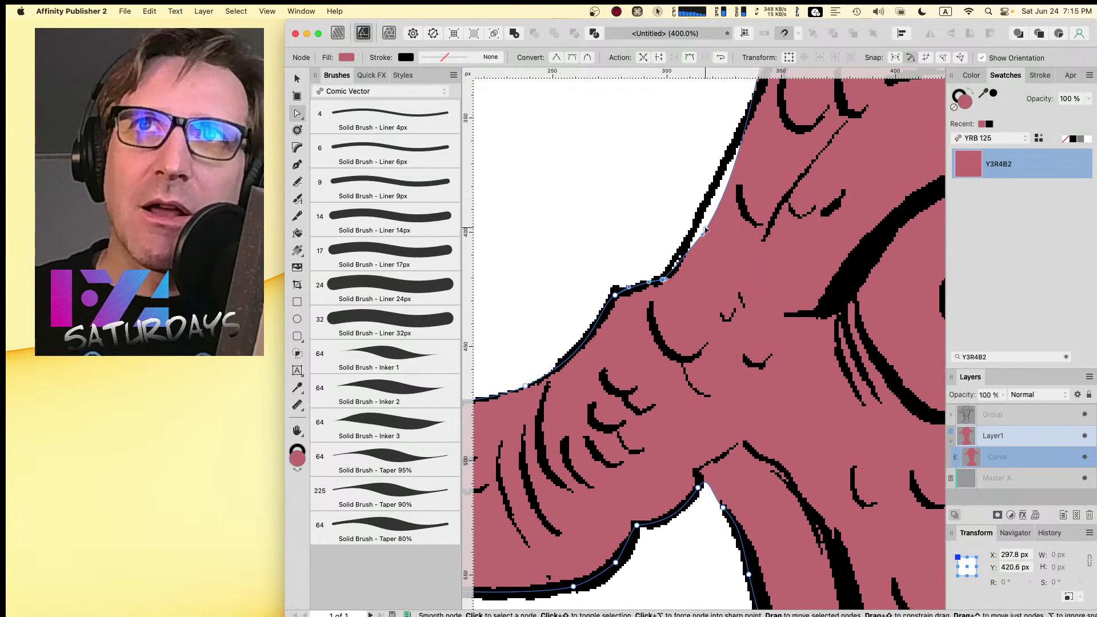
left_click_drag(706, 228, 696, 222)
key("space")
left_click_drag(753, 177, 613, 429)
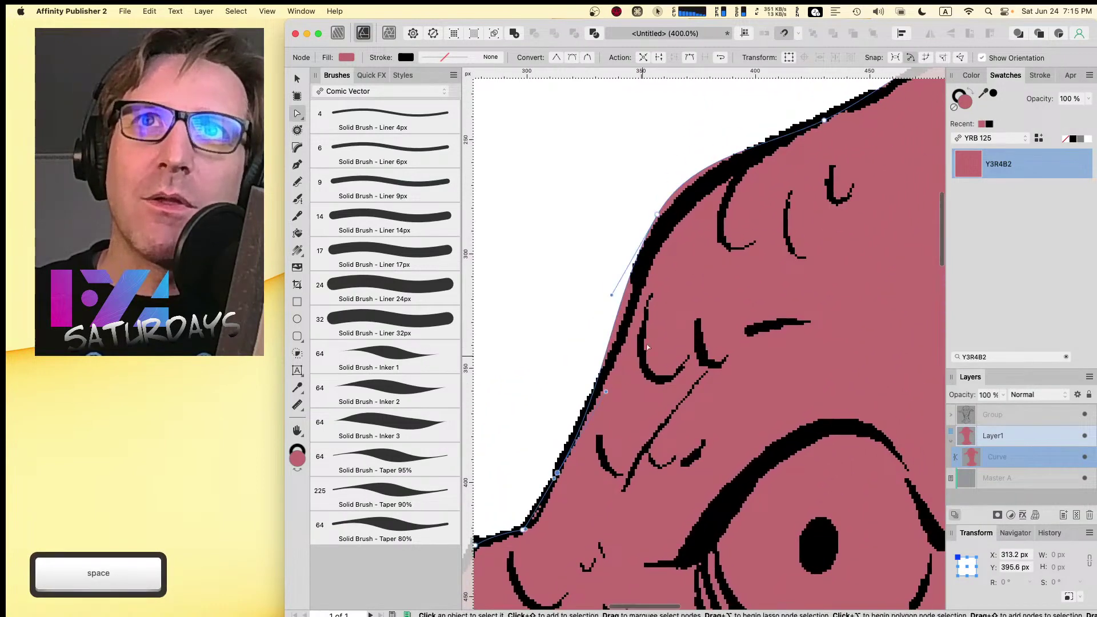
- Add a node on the left side of the head and pull the fill curve inside the outline up to the forehead
left_click(623, 298)
left_click_drag(623, 297, 636, 293)
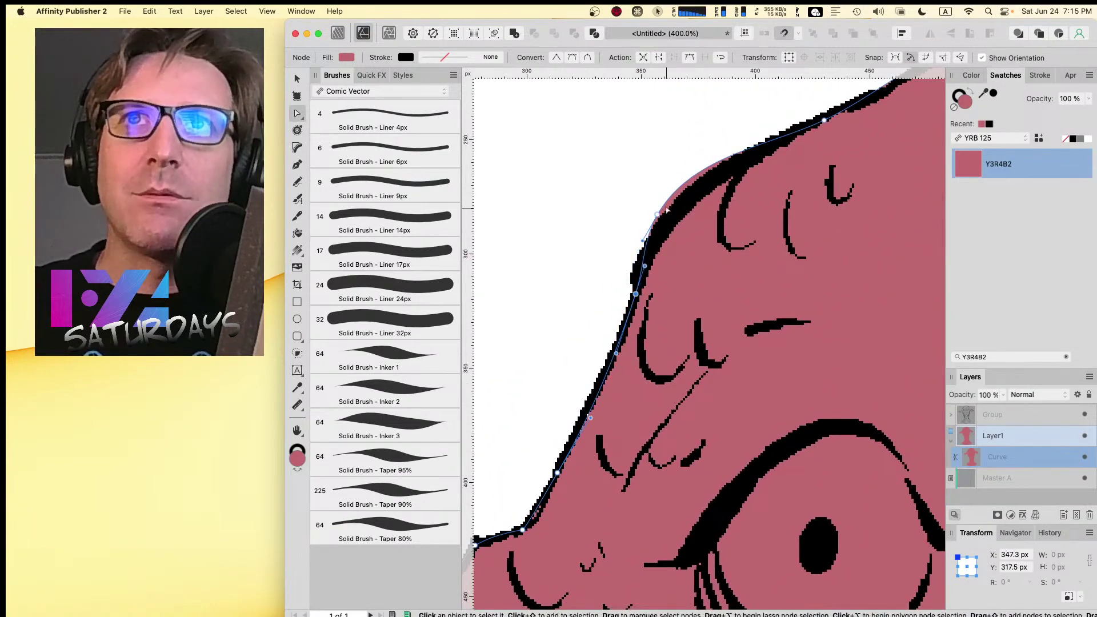
left_click_drag(657, 214, 678, 212)
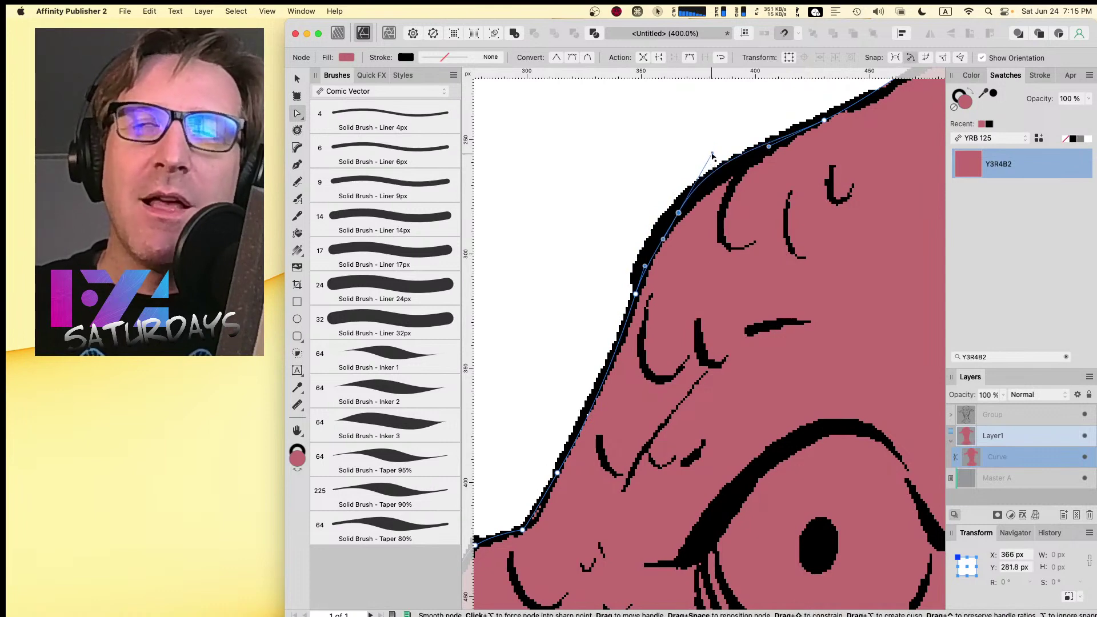
left_click_drag(712, 153, 644, 289)
key("space")
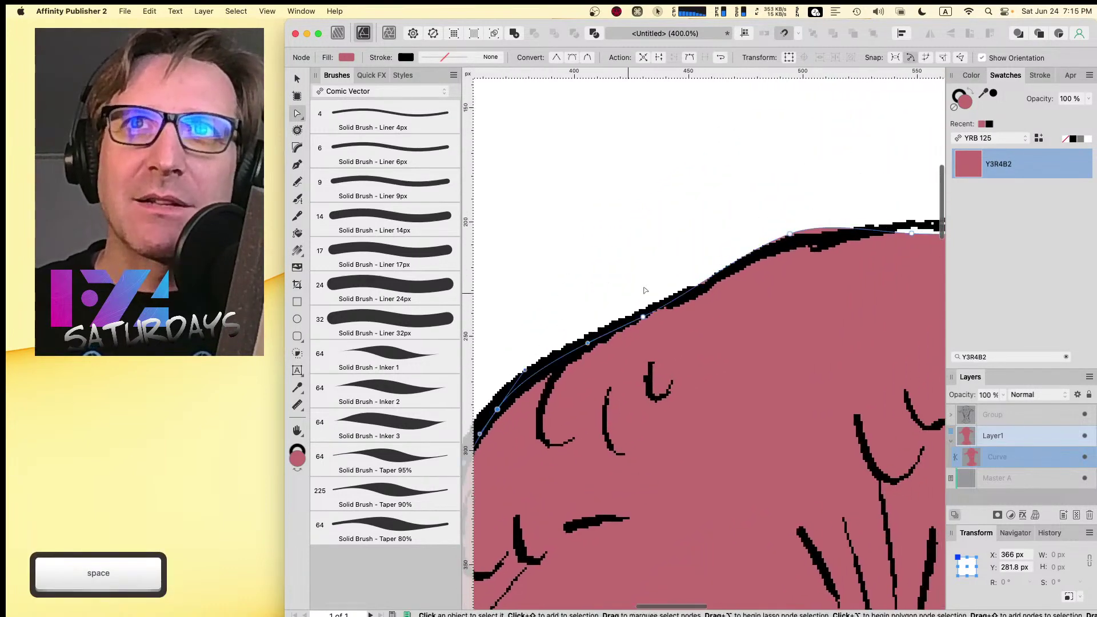
mouse_move(771, 213)
left_mouse_down()
mouse_move(688, 210)
mouse_move(743, 205)
left_mouse_up()
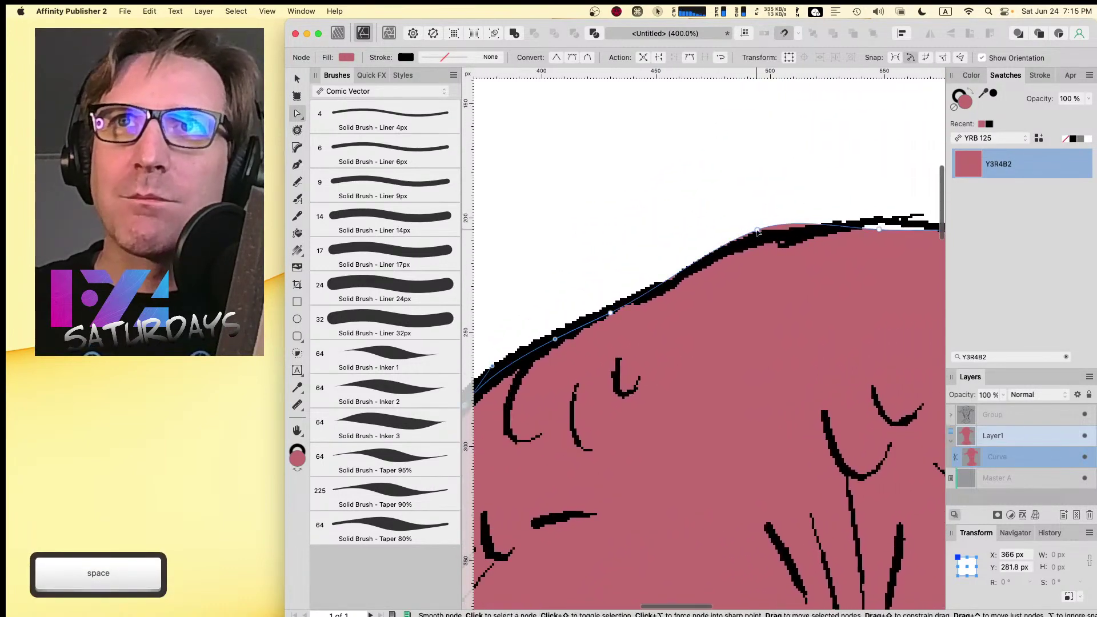
- Adjust the fill curve's nodes across the crown of the head to follow the black outline
left_click(760, 239)
key("space")
left_click_drag(850, 184, 672, 237)
left_click(689, 247)
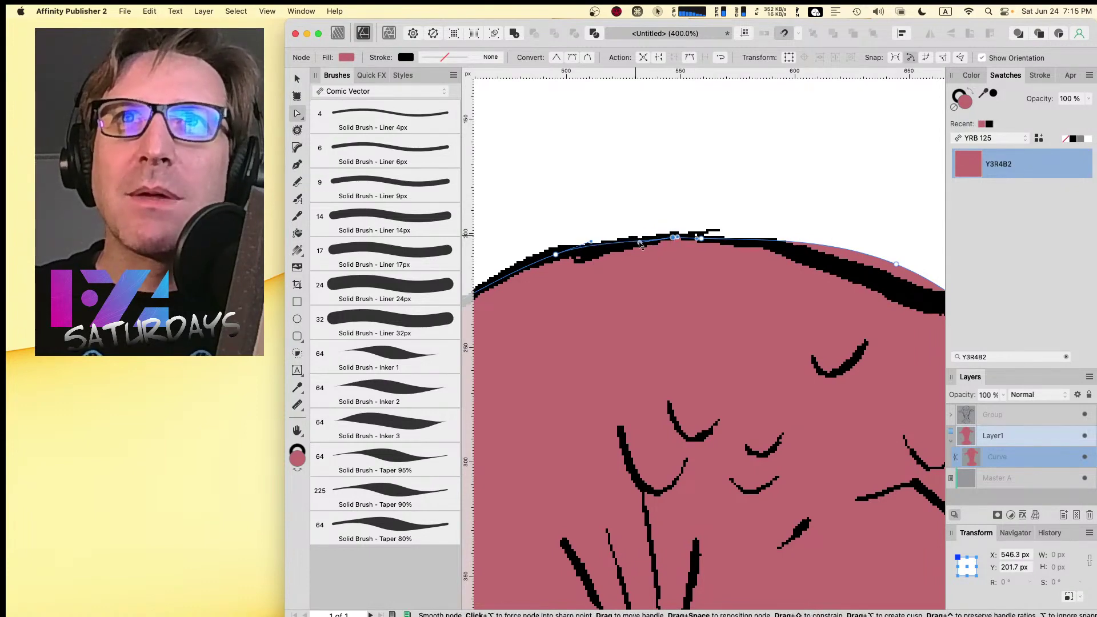
left_click_drag(753, 240, 753, 242)
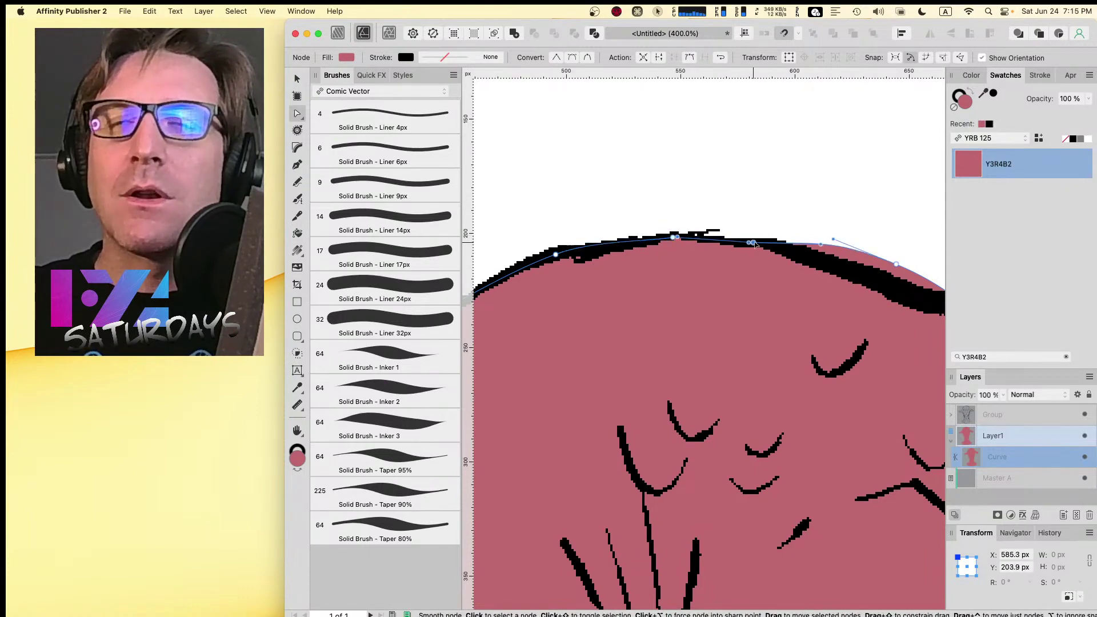
- Move the fill curve's nodes inside the thick outline on the upper right curve of the head
key("space")
left_click_drag(823, 227, 682, 134)
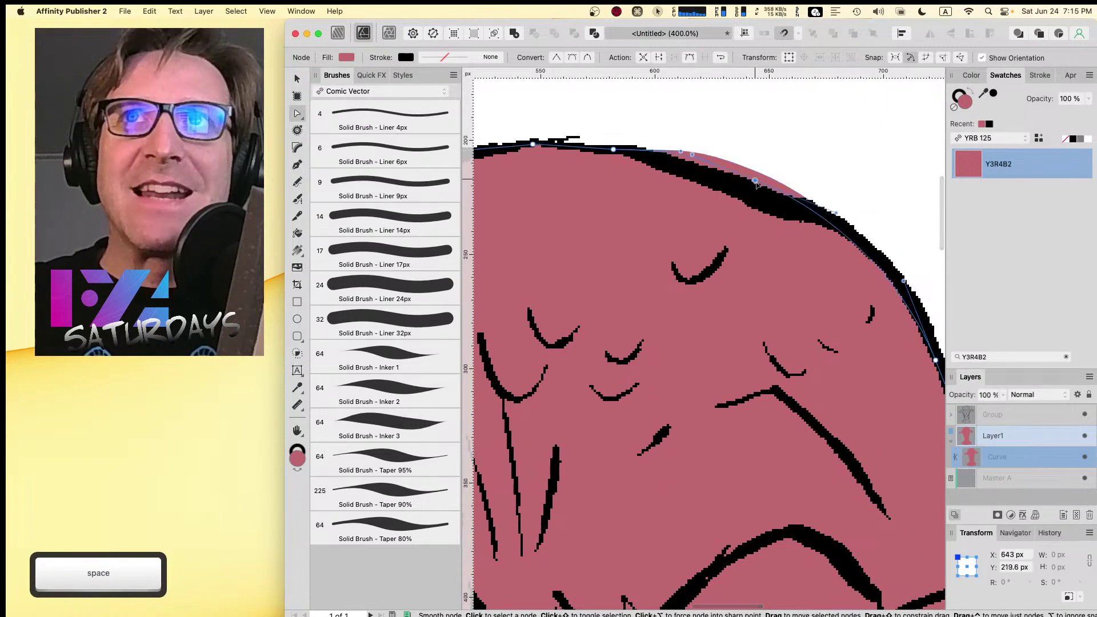
left_click(747, 193)
left_click(837, 240)
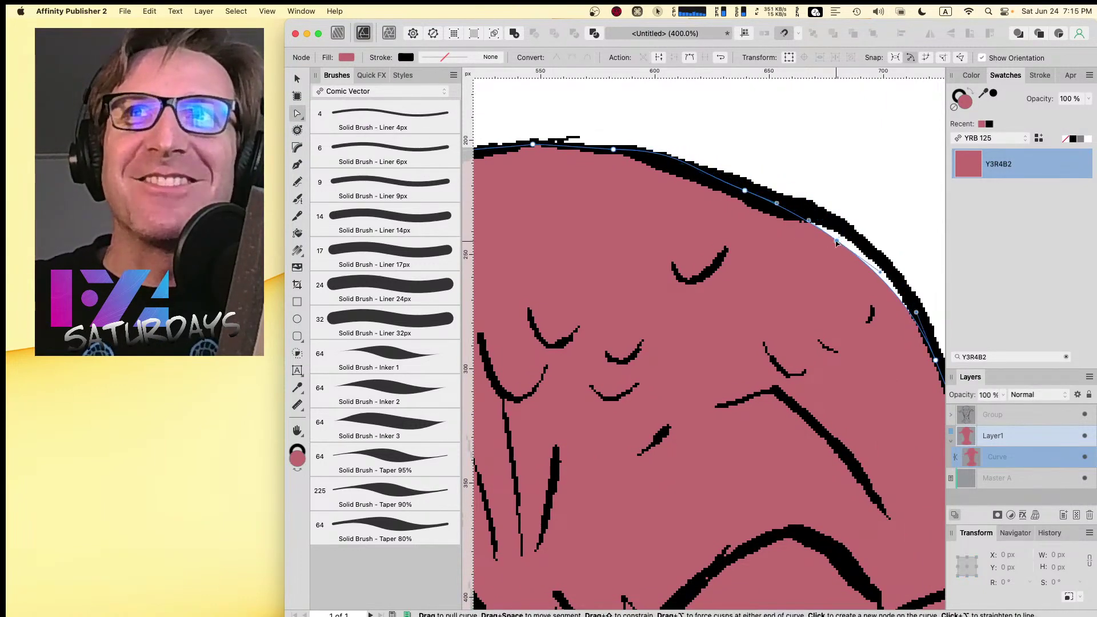
left_click_drag(838, 240, 666, 97)
key("space")
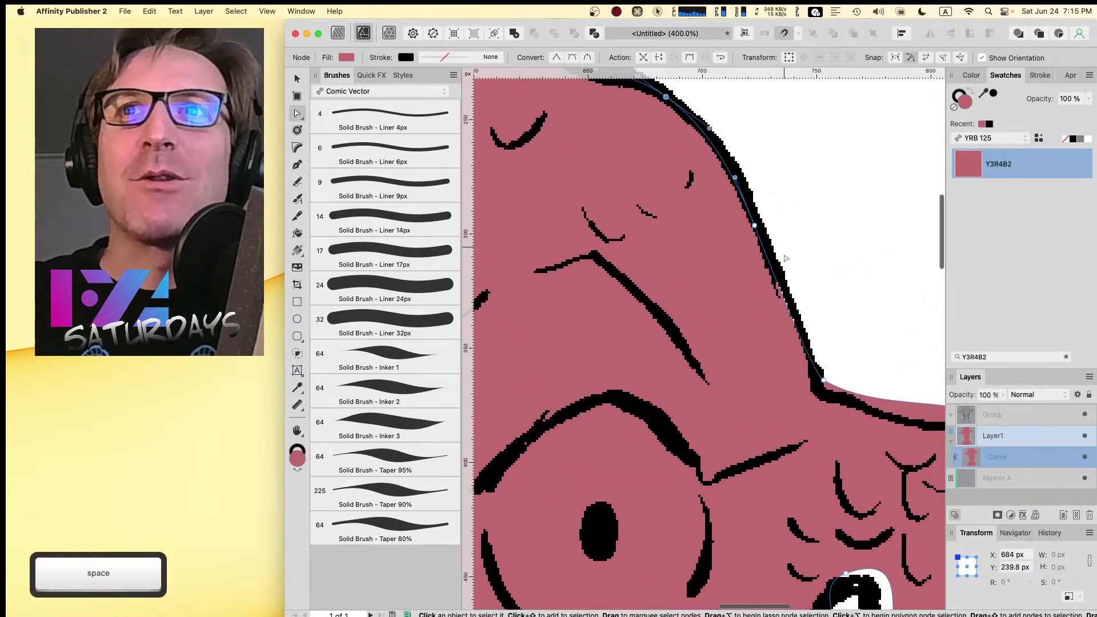
- Add a node where the head meets the right ear and pull the fill curve onto the outline at the ear's base
left_click(785, 289)
key("space")
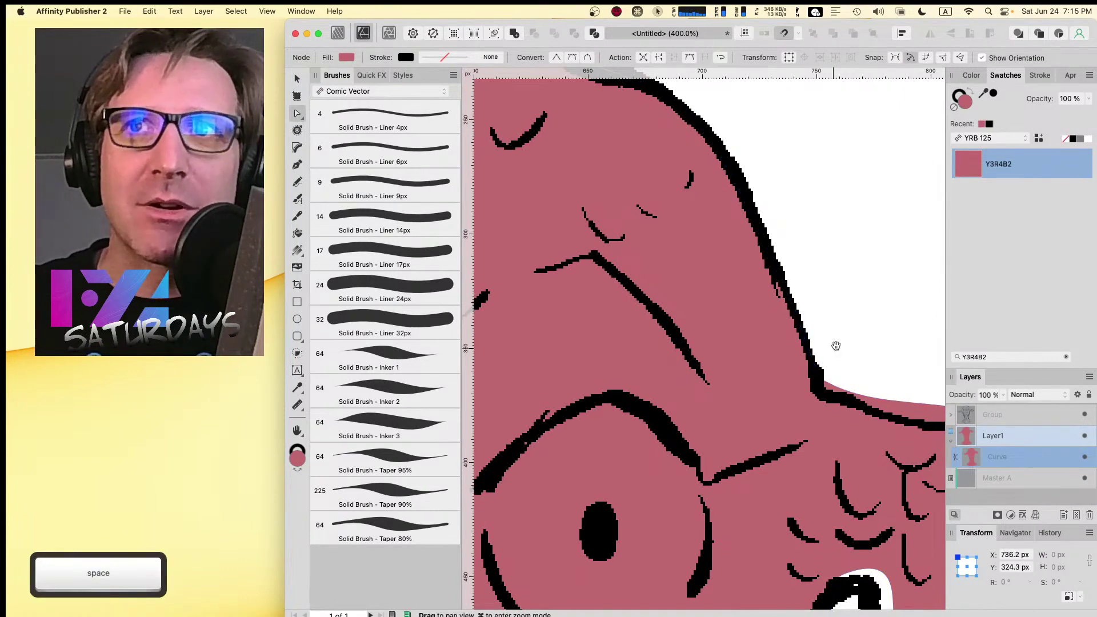
left_click_drag(835, 345, 724, 242)
left_click(711, 220)
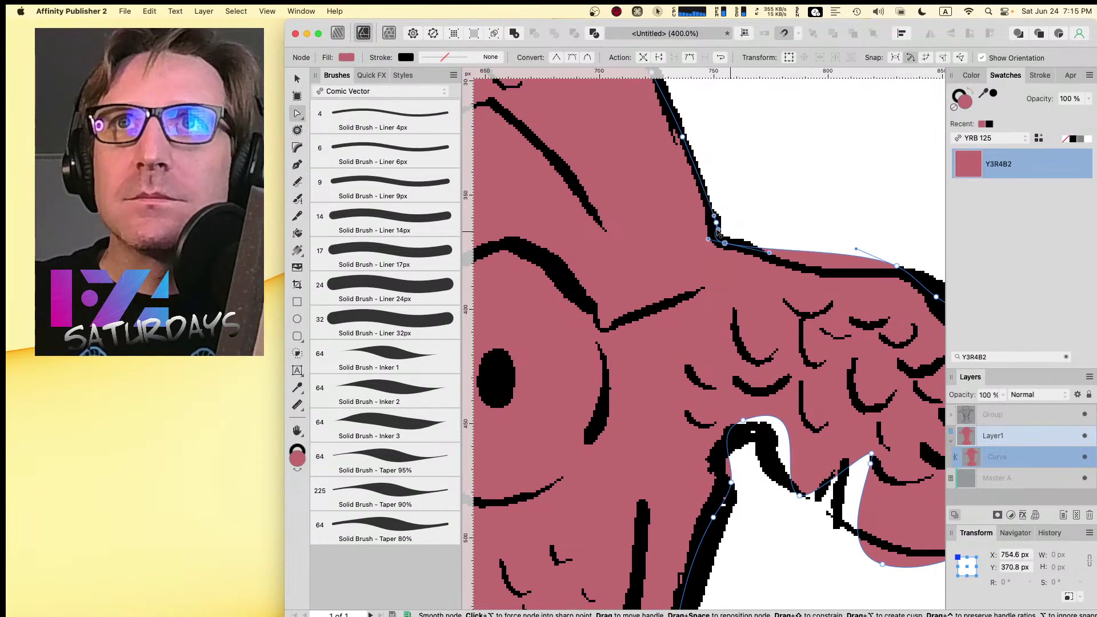
left_click_drag(819, 259, 823, 271)
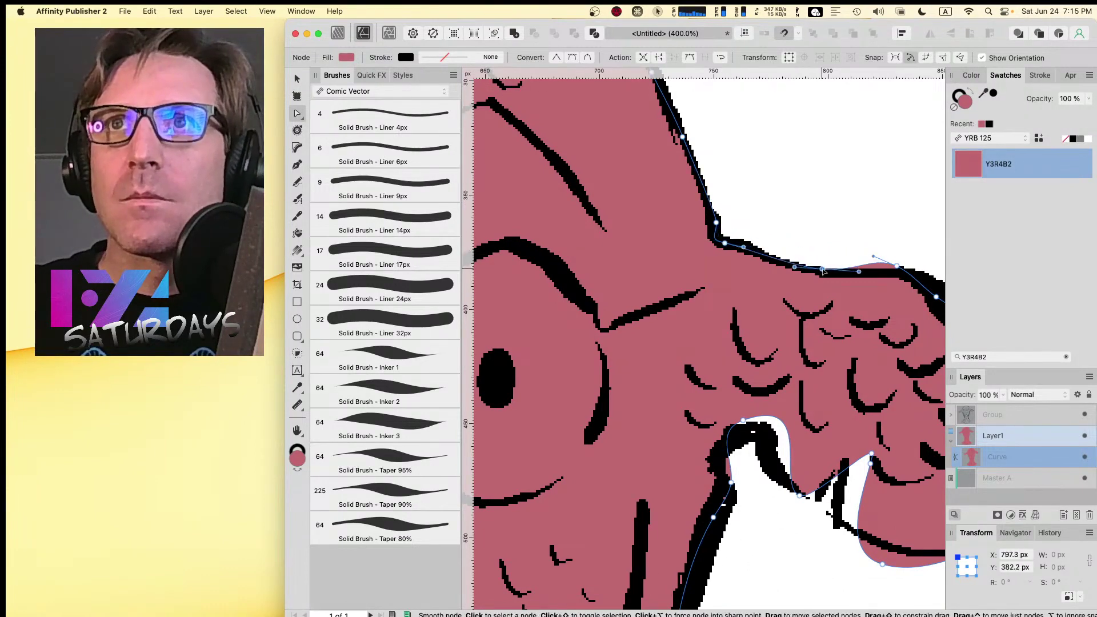
- Move the fill curve's nodes inside the thick outline along the upper edge of the right ear toward its tip
scroll(823, 271, "right", 6)
scroll(823, 272, "down", 1)
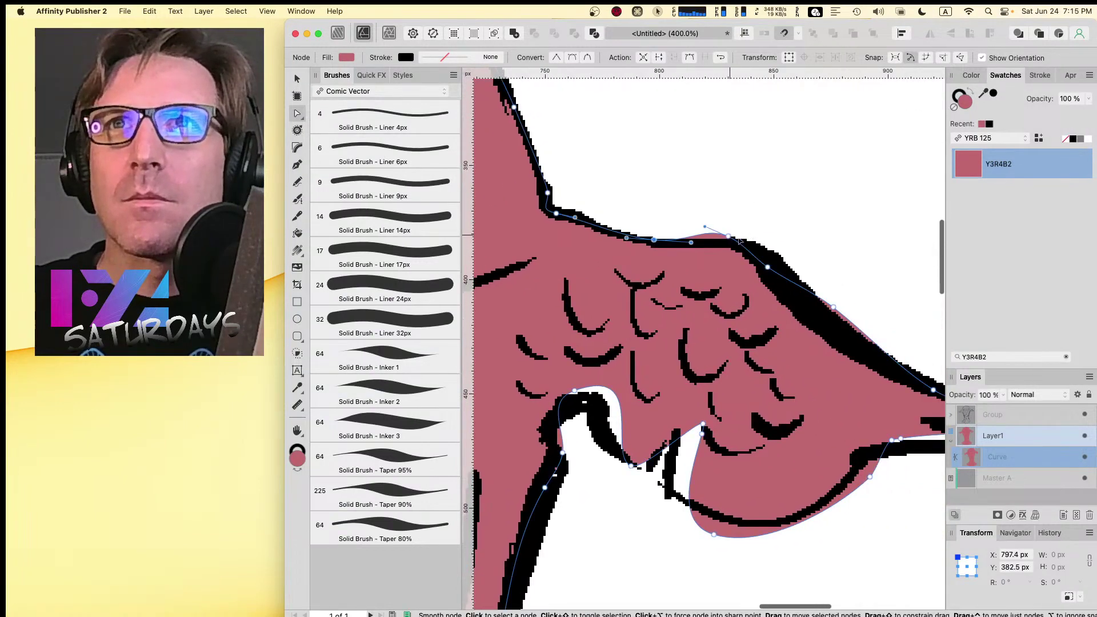
left_click(754, 249)
left_click_drag(754, 249, 779, 282)
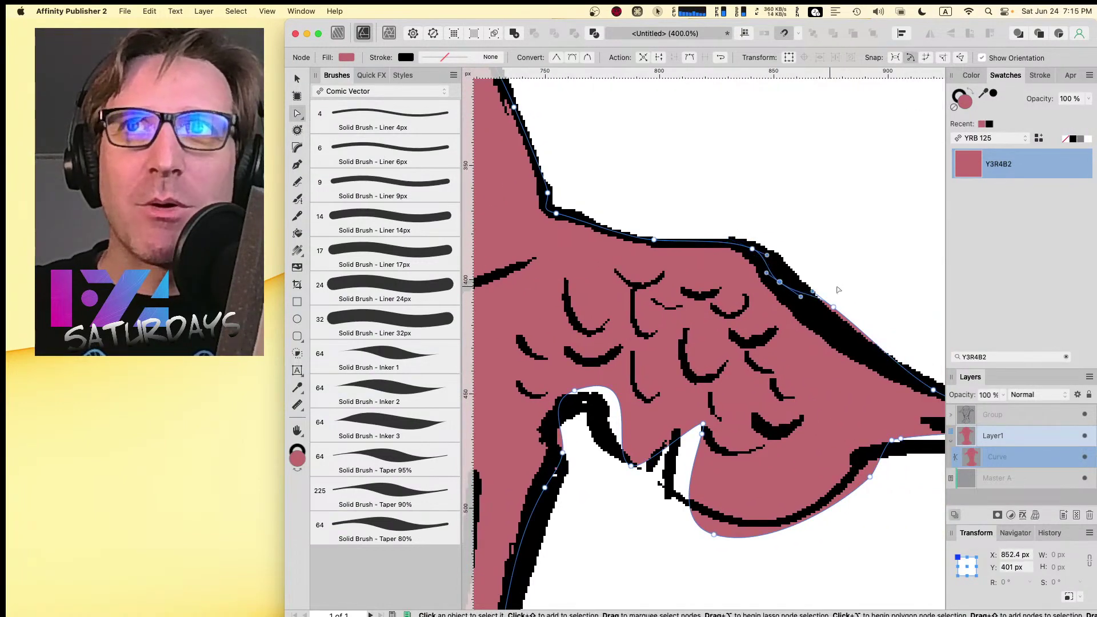
key("space")
left_click_drag(858, 299, 729, 270)
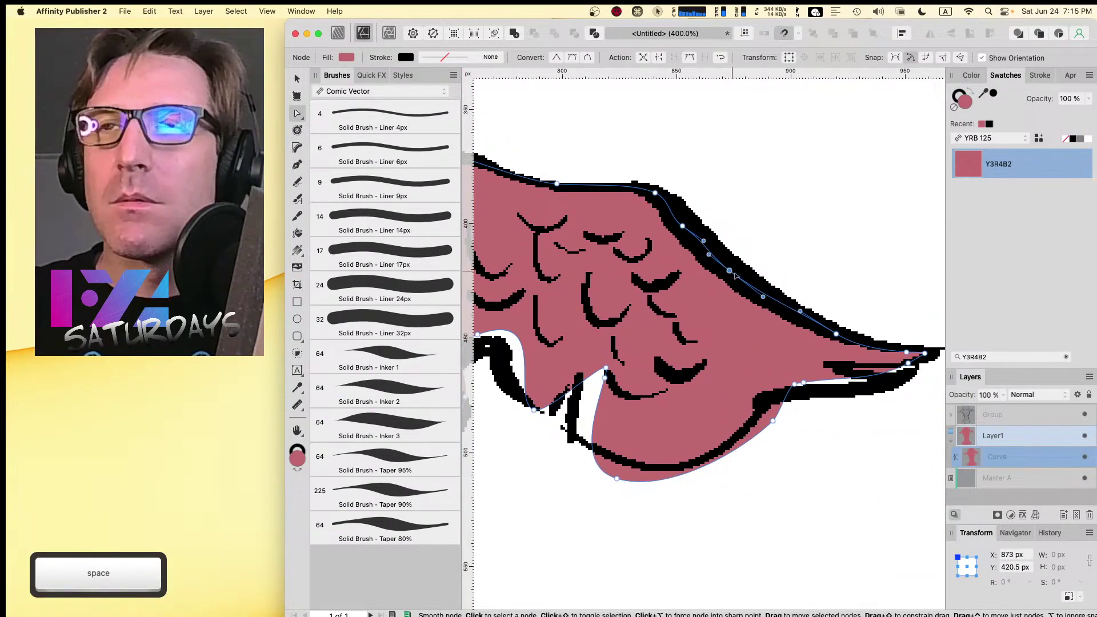
- Pull the fill curve onto the outline along the right ear's underside, from the tip around the rounded lobe
left_click_drag(908, 364, 911, 371)
left_click_drag(814, 387, 817, 390)
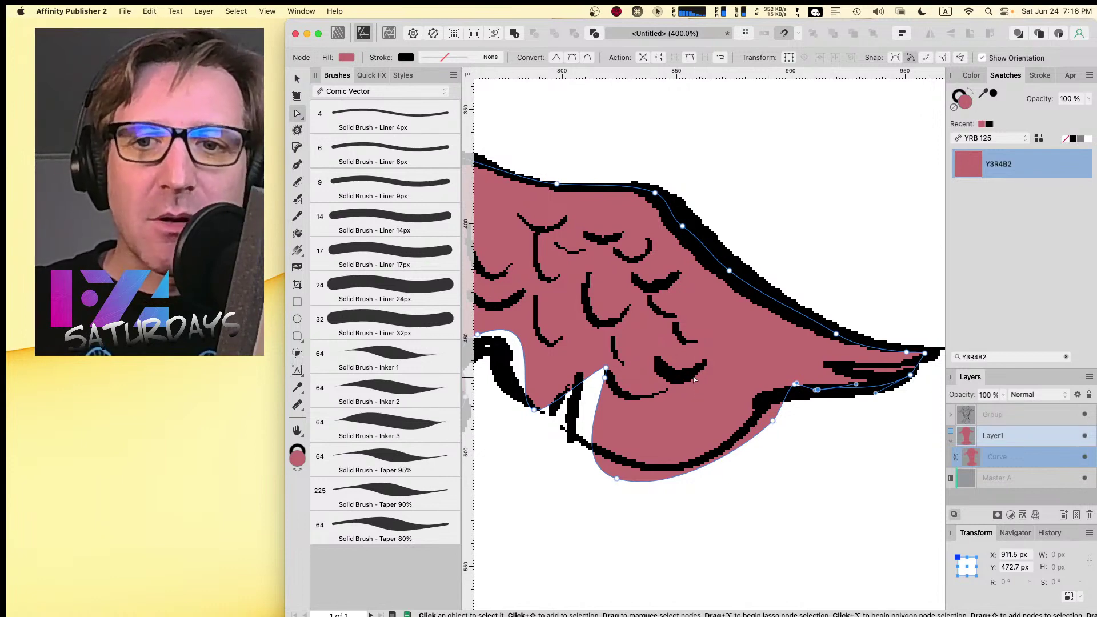
key("space")
left_click_drag(694, 379, 775, 328)
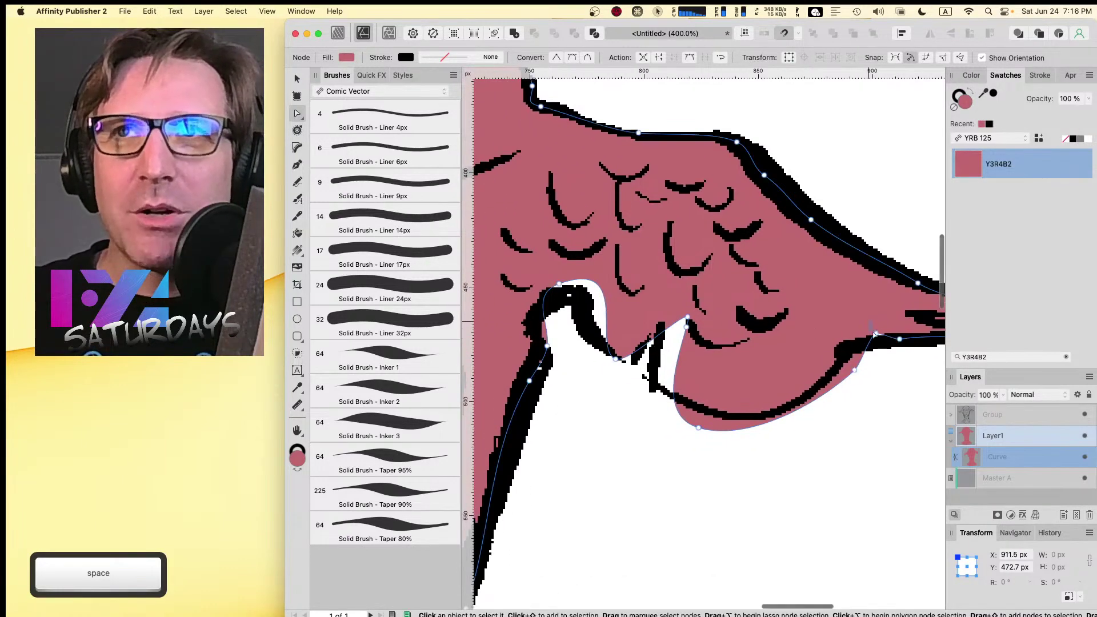
left_click_drag(875, 333, 828, 378)
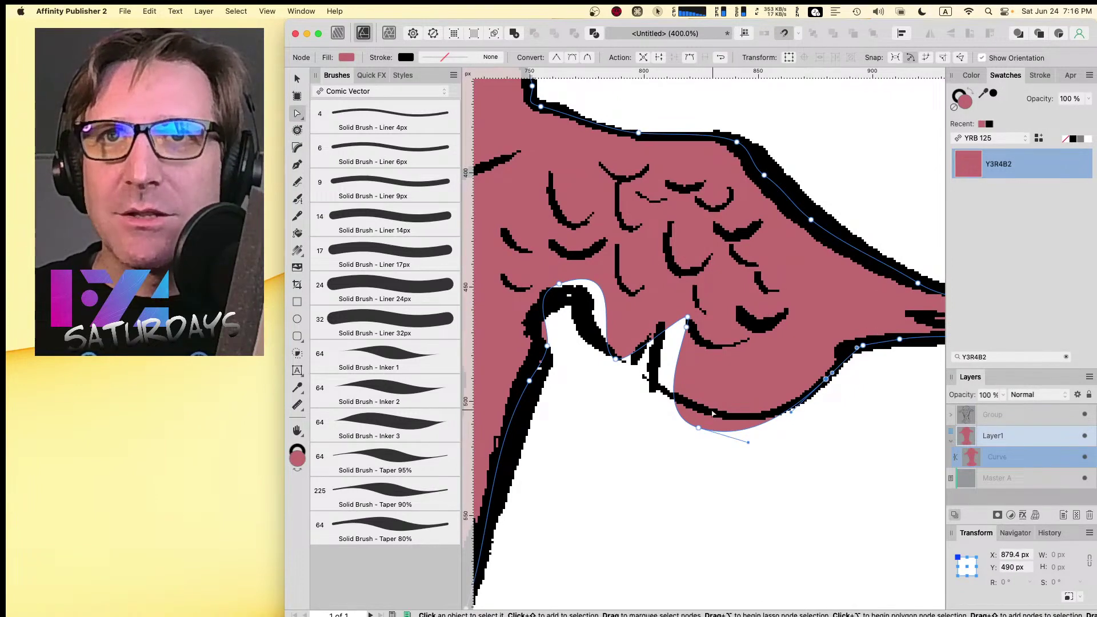
left_click_drag(698, 427, 700, 410)
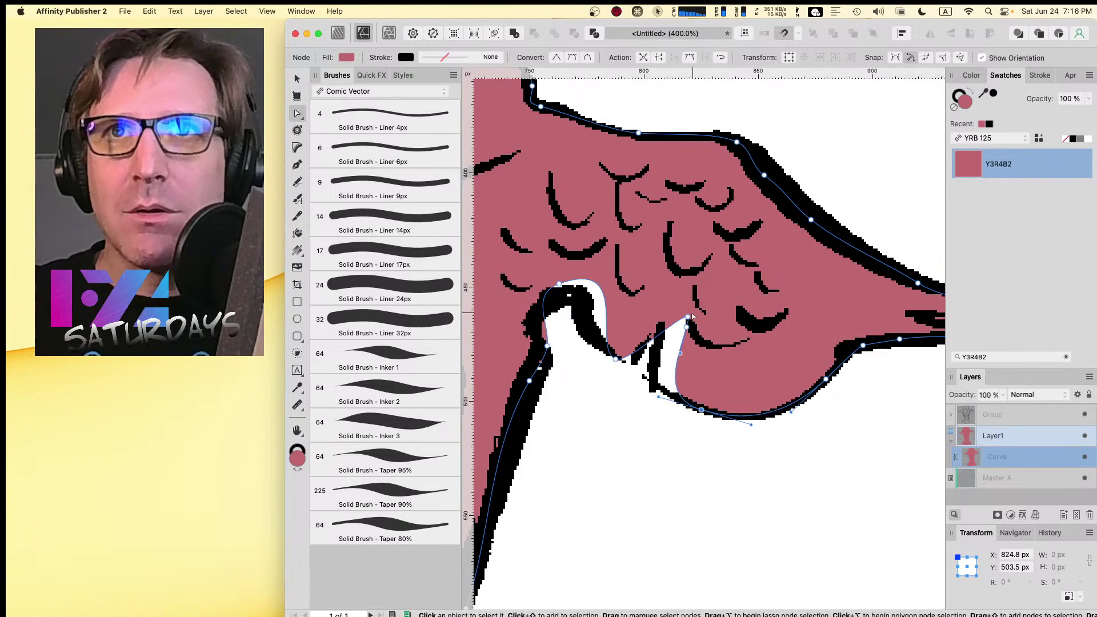
- Delete the stray node beside the notch in the right ear's lobe and reshape the fill curve around the notch
left_click(688, 317)
key("BackSpace")
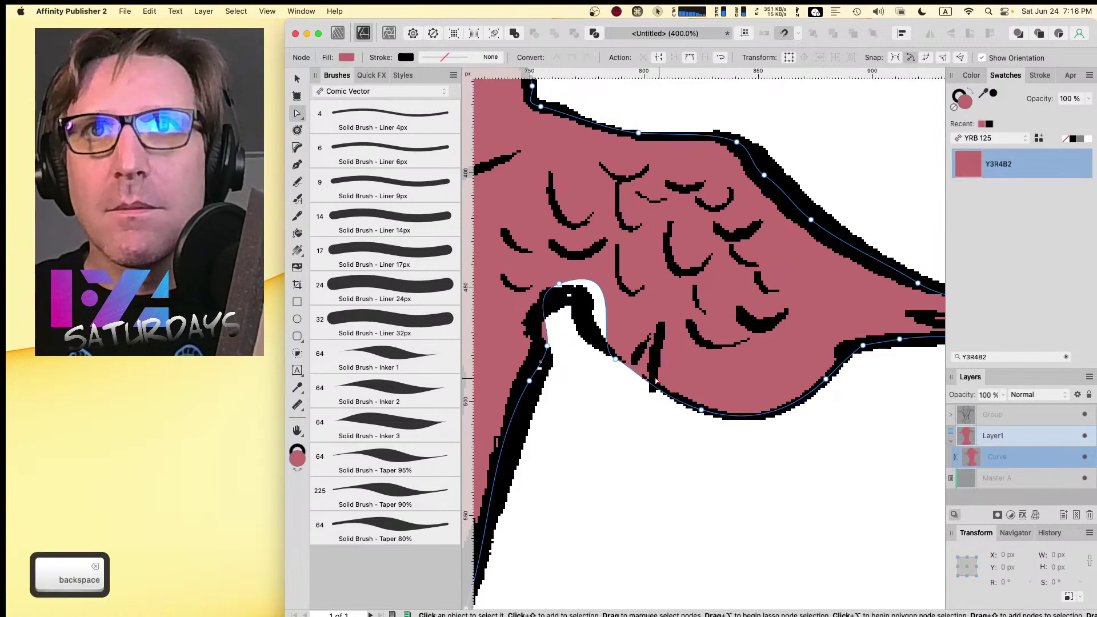
mouse_move(615, 359)
left_mouse_down()
mouse_move(655, 374)
mouse_move(650, 387)
mouse_move(641, 361)
mouse_move(658, 318)
mouse_move(632, 363)
left_mouse_up()
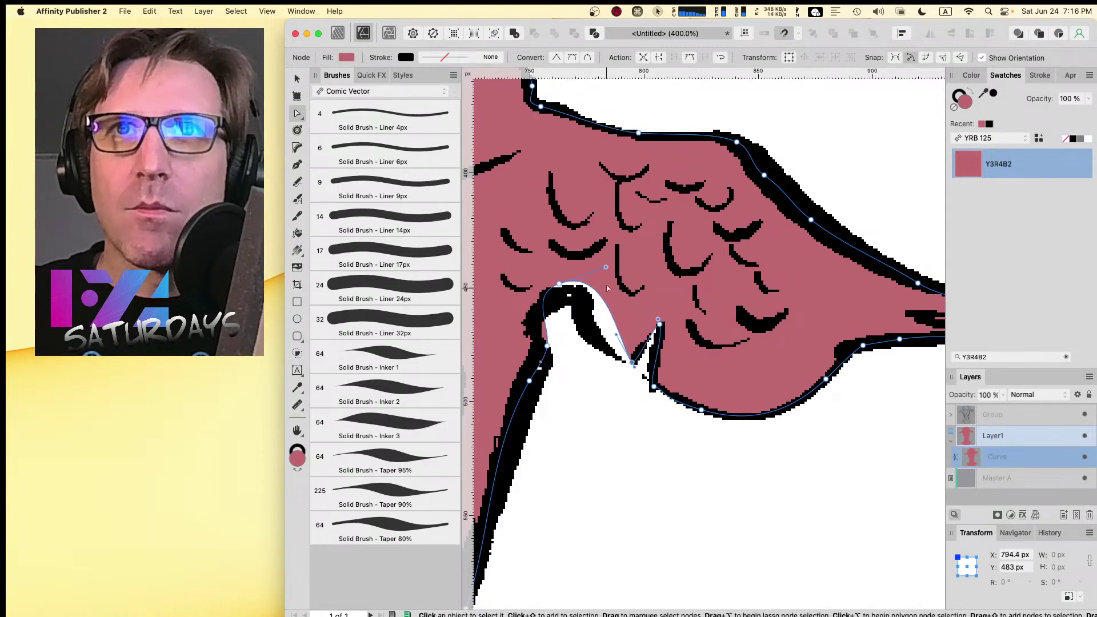
- Adjust the node handles around the hollow where the right ear's underside joins the head, and delete the surplus node there
left_click_drag(605, 267, 611, 322)
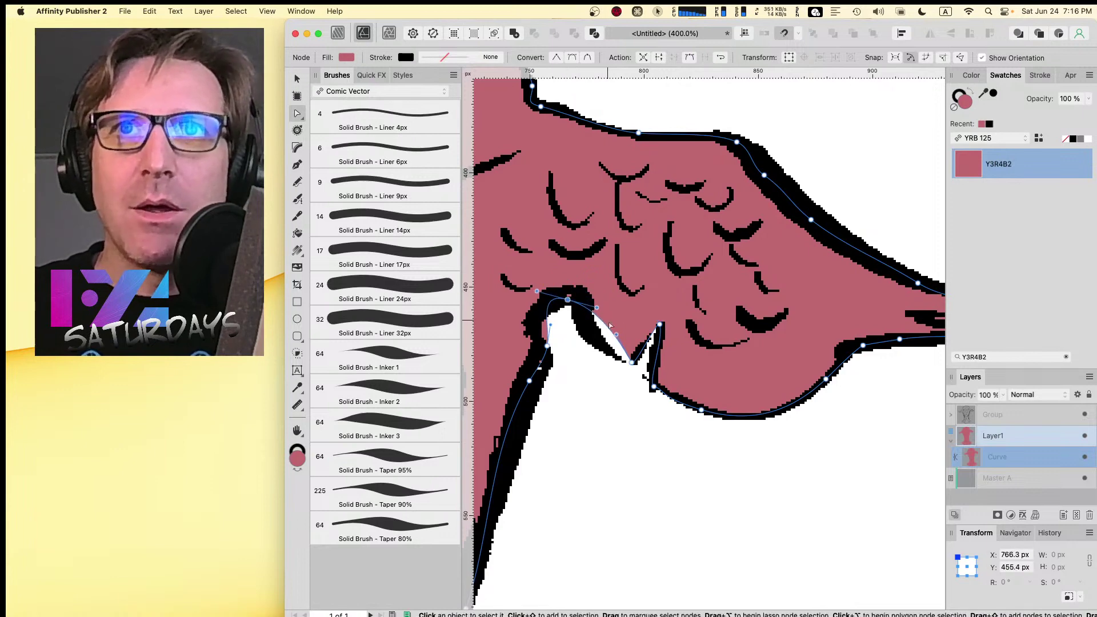
key("alt")
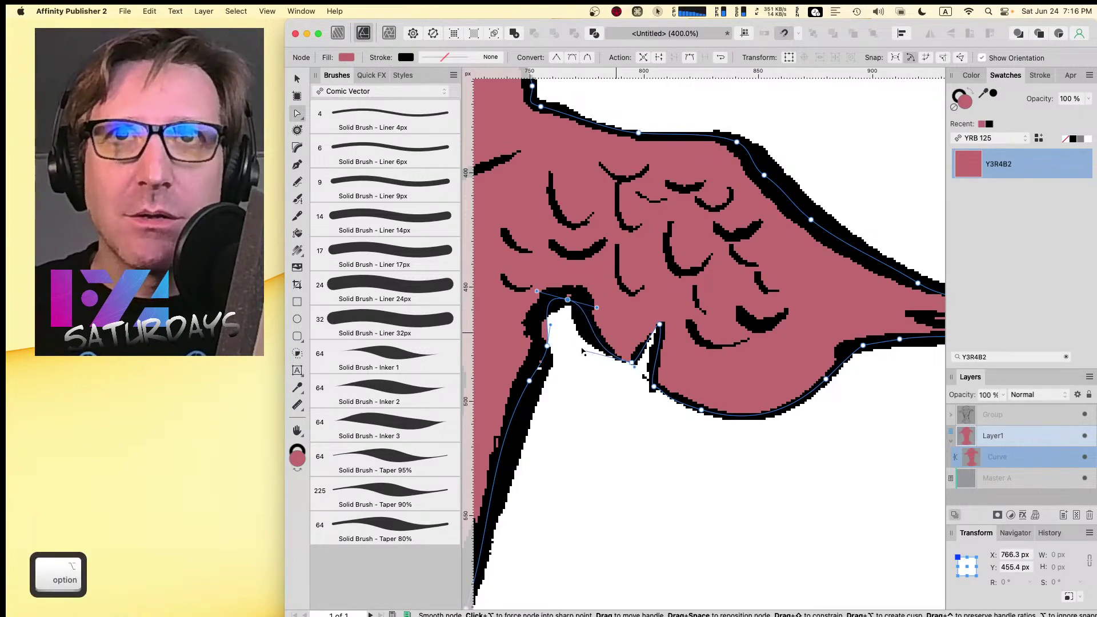
left_click_drag(537, 291, 545, 298)
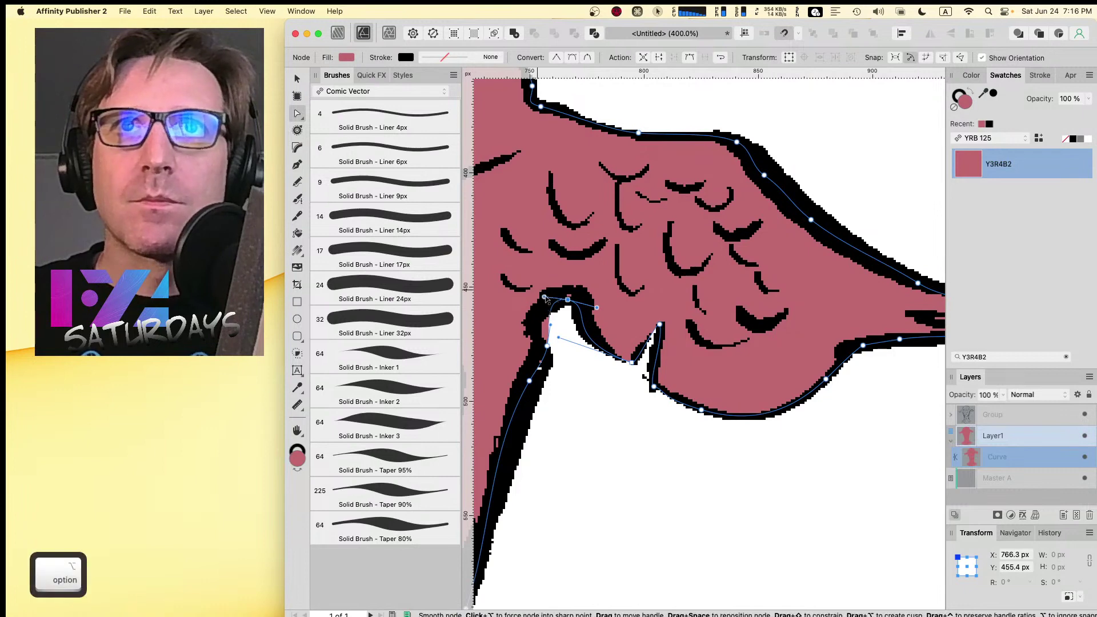
left_click_drag(512, 335, 513, 329)
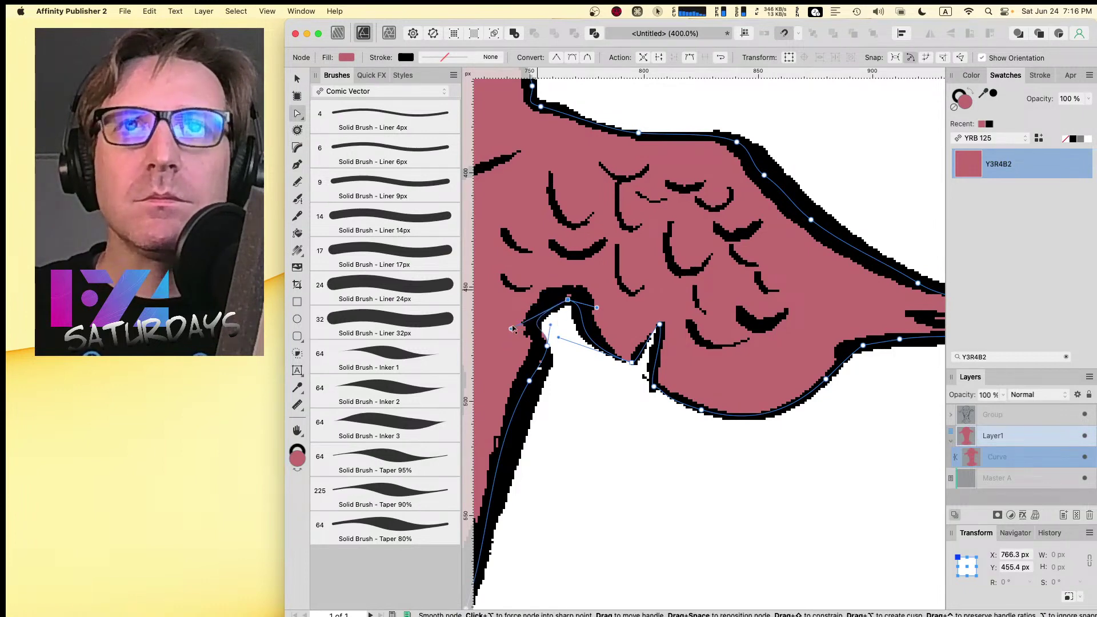
left_click(547, 345)
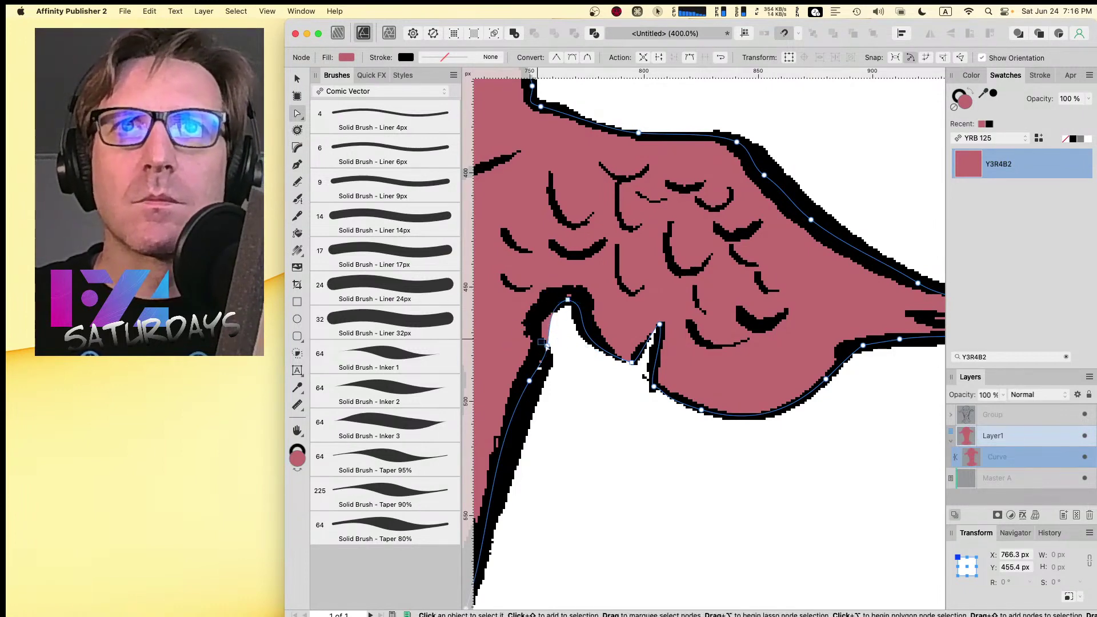
key("BackSpace")
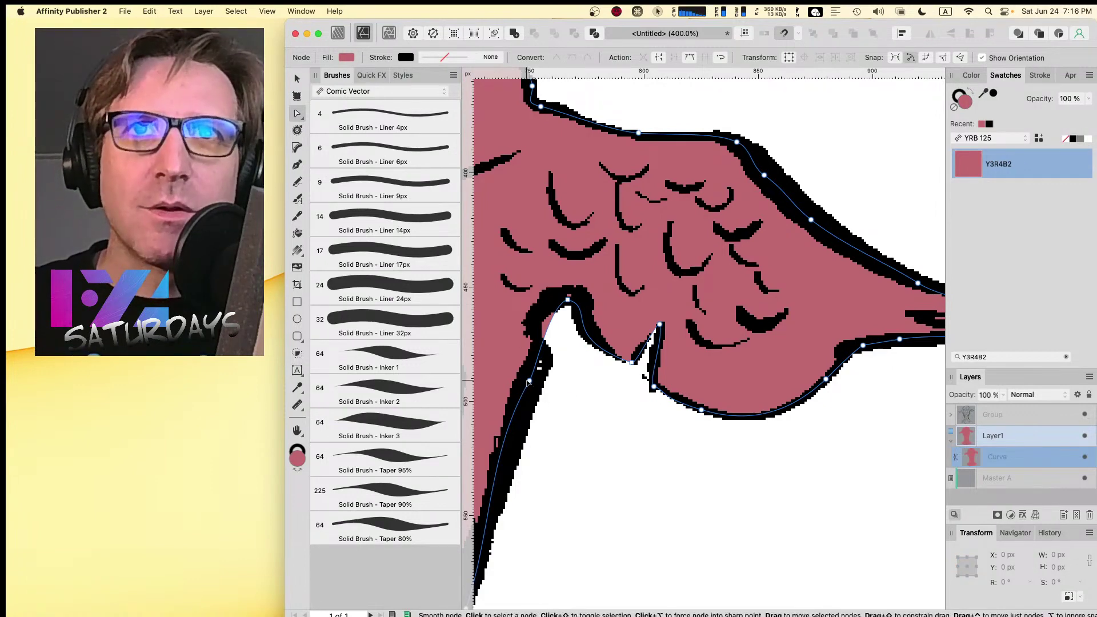
- Fit the fill curve to the outline from below the right ear down the side of the face
left_click_drag(538, 390, 699, 299)
key("space")
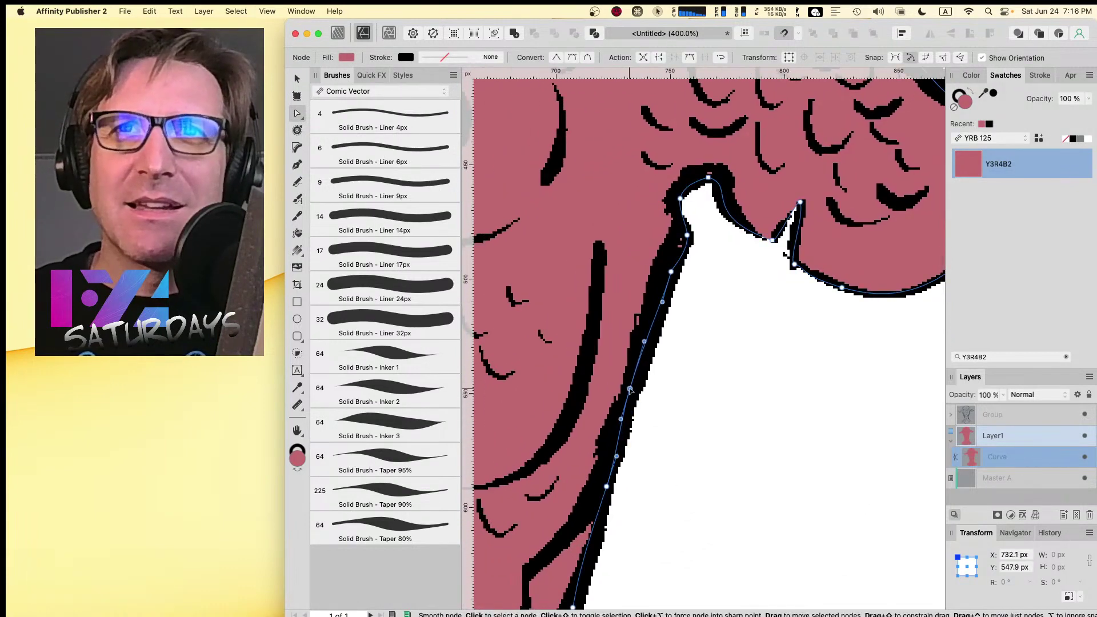
key("space")
left_click_drag(633, 392, 649, 333)
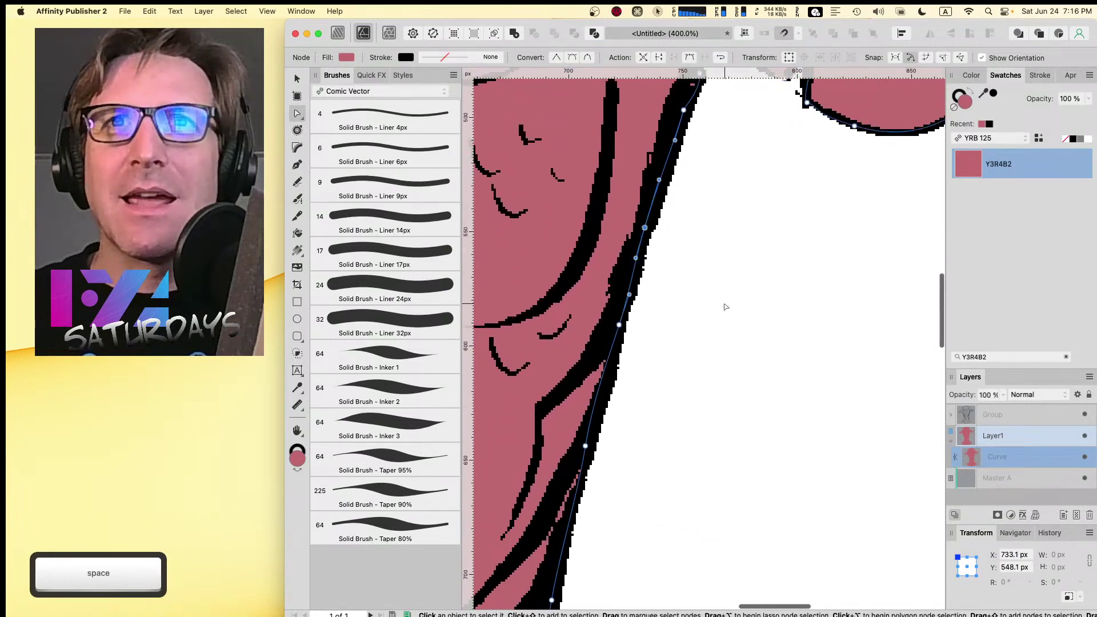
left_click_drag(722, 308, 659, 416)
- Examine the base-colour fill against the inked outline over the face and the whole figure at different magnifications
key("super+minus")
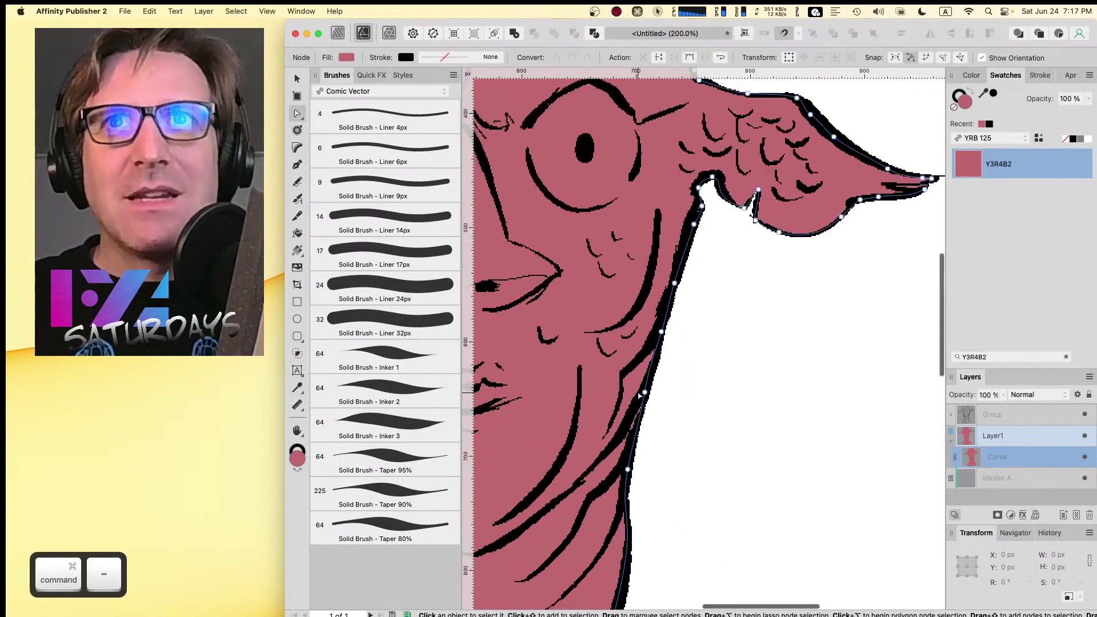
key("space")
left_click_drag(510, 135, 790, 301)
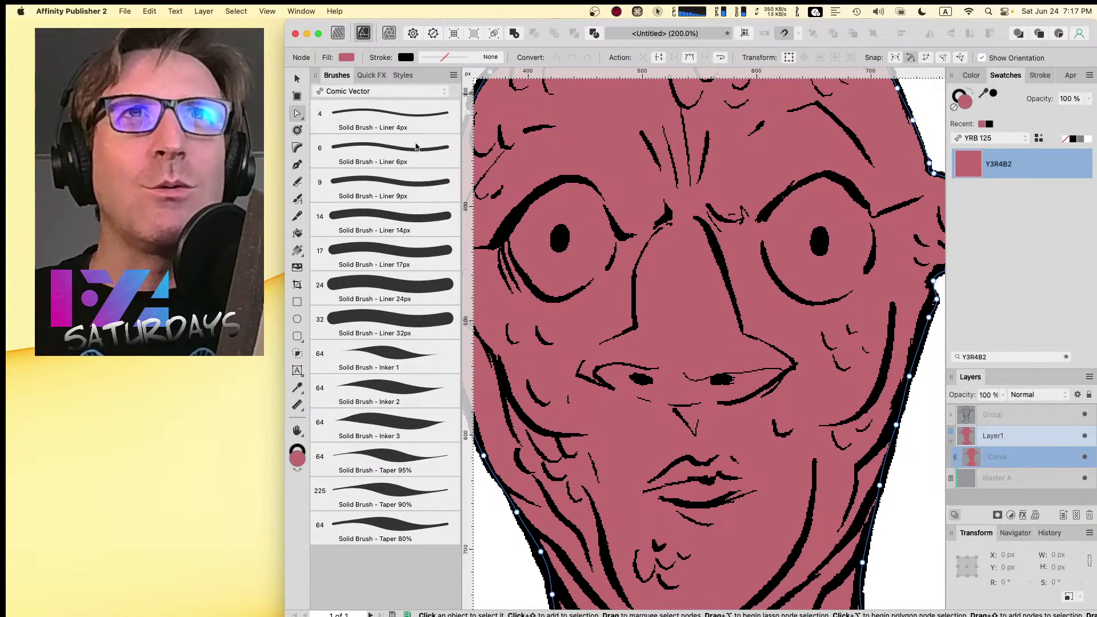
left_click(309, 11)
left_click(468, 11)
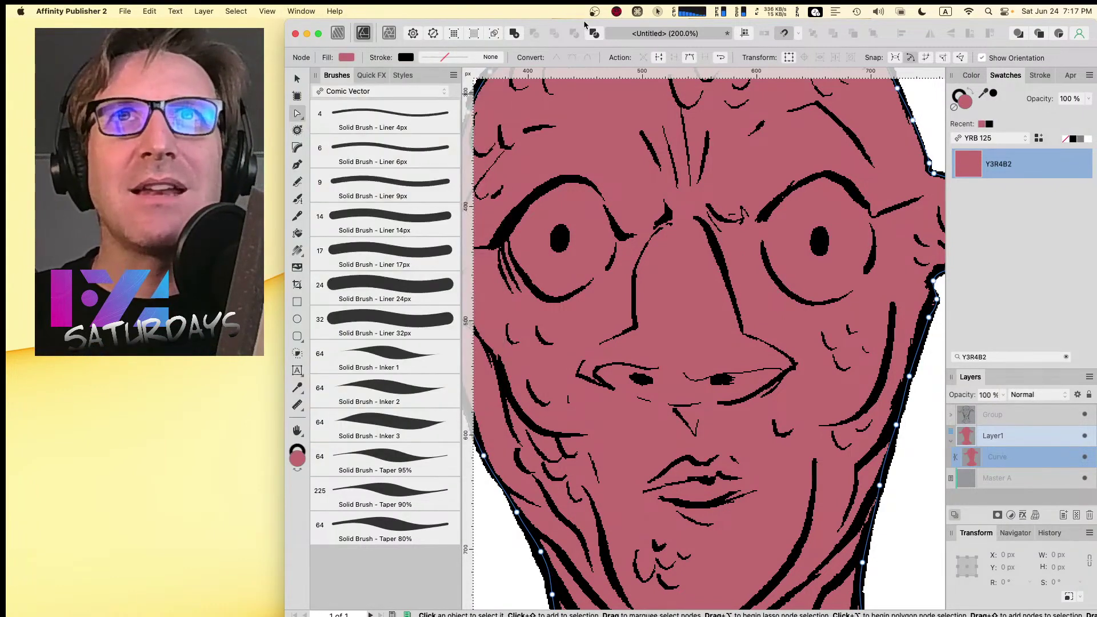
mouse_move(584, 24)
left_mouse_down()
mouse_move(473, 22)
mouse_move(591, 23)
left_mouse_up()
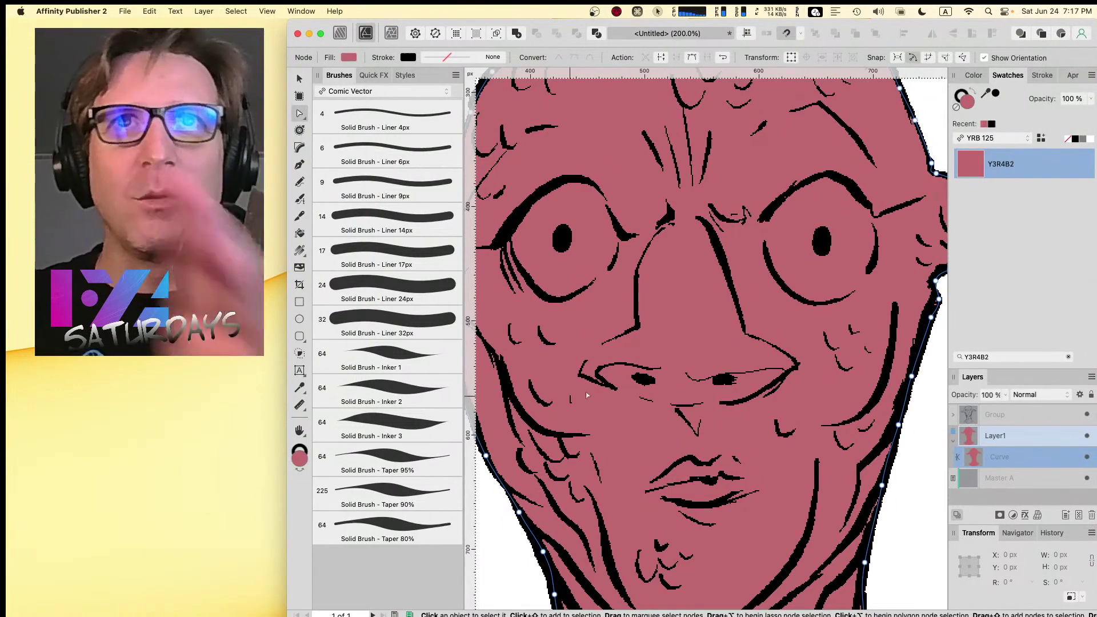
key("super+minus")
key("super+minus")
key("super+minus")
key("super+minus")
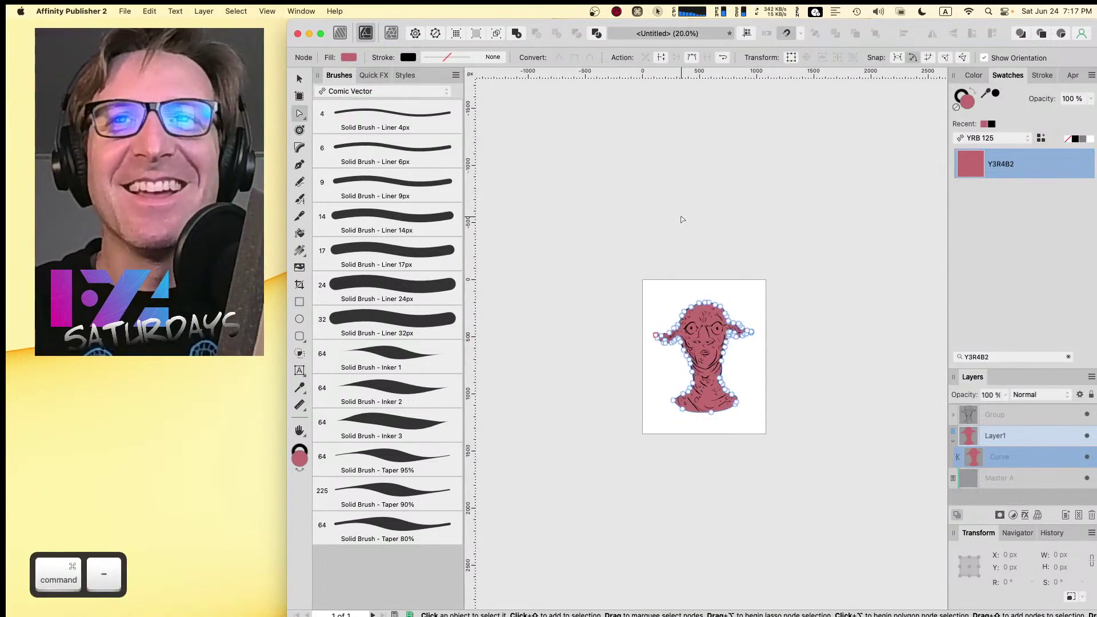
key("super+equal")
key("super+equal")
key("super+equal")
key("super+equal")
key("super+minus")
key("super+minus")
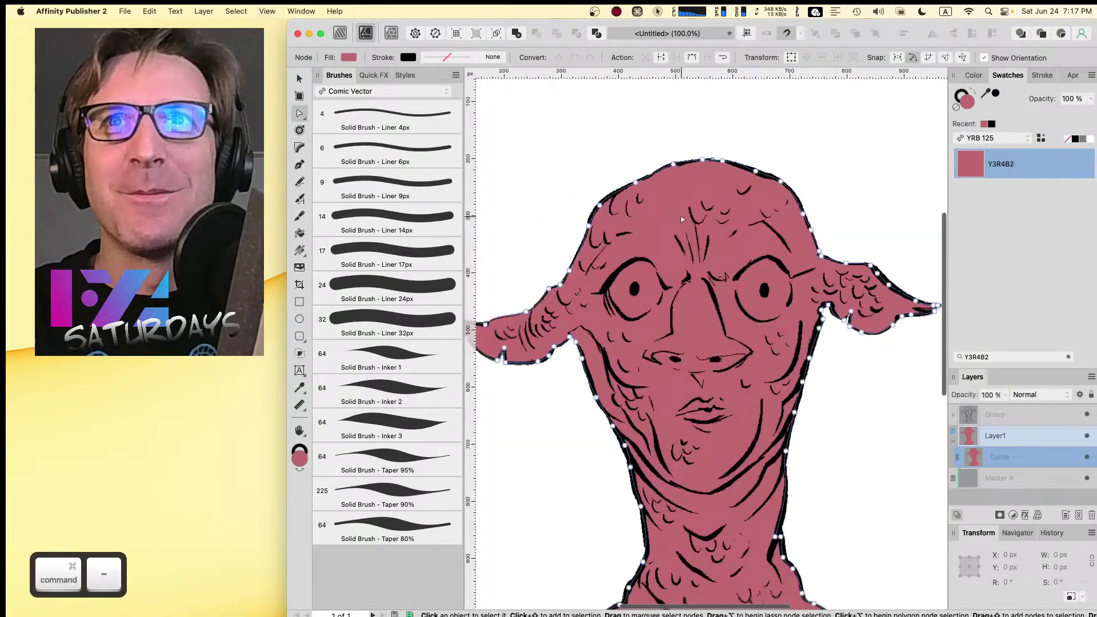
key("super+equal")
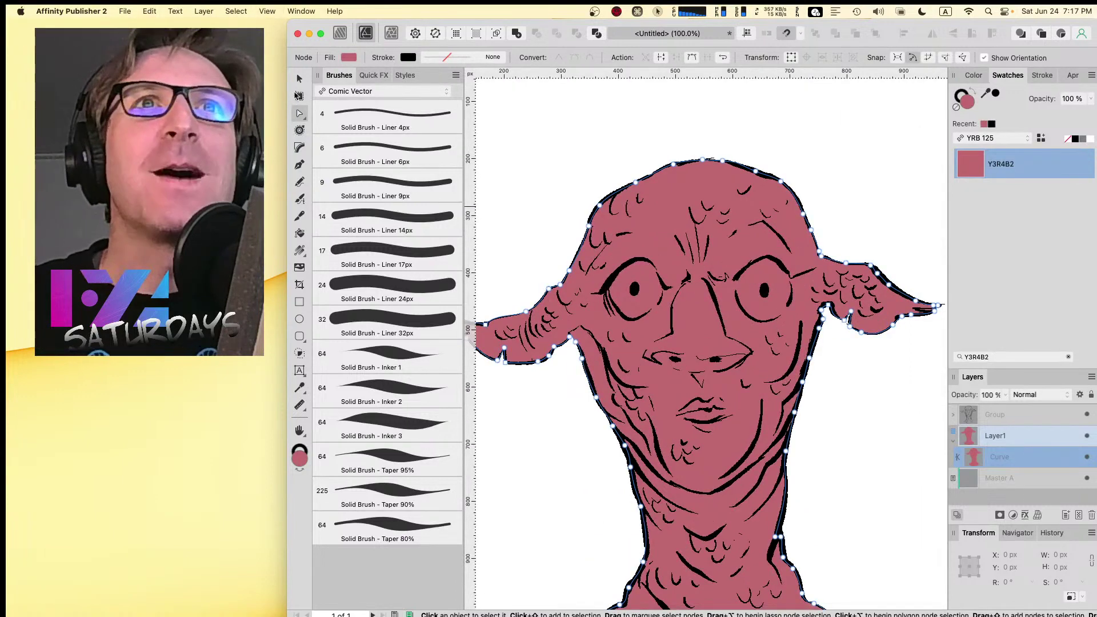
- Deselect the fill curve and activate the Pencil tool with the creature's eyes in view
key("v")
left_click(574, 129)
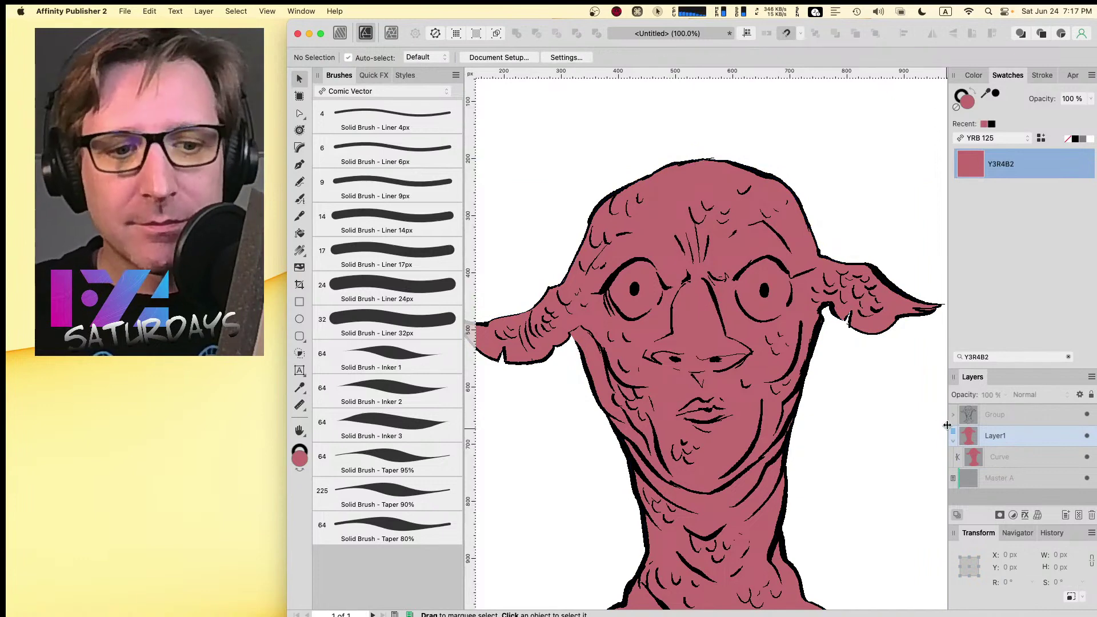
key("super+2")
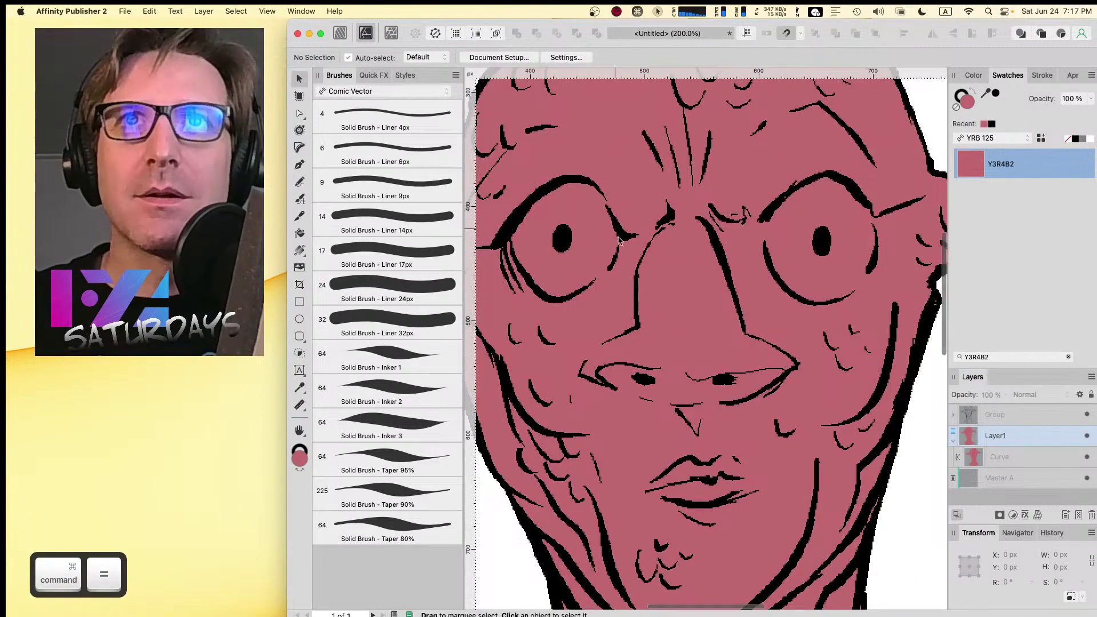
key("space")
left_click_drag(624, 221, 671, 275)
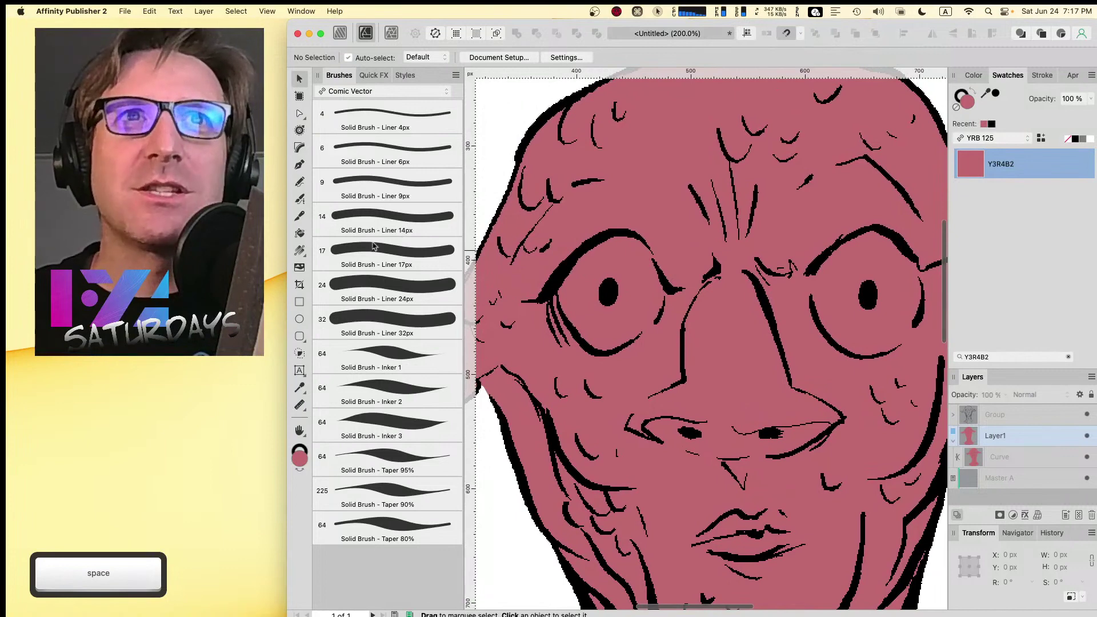
left_click(299, 182)
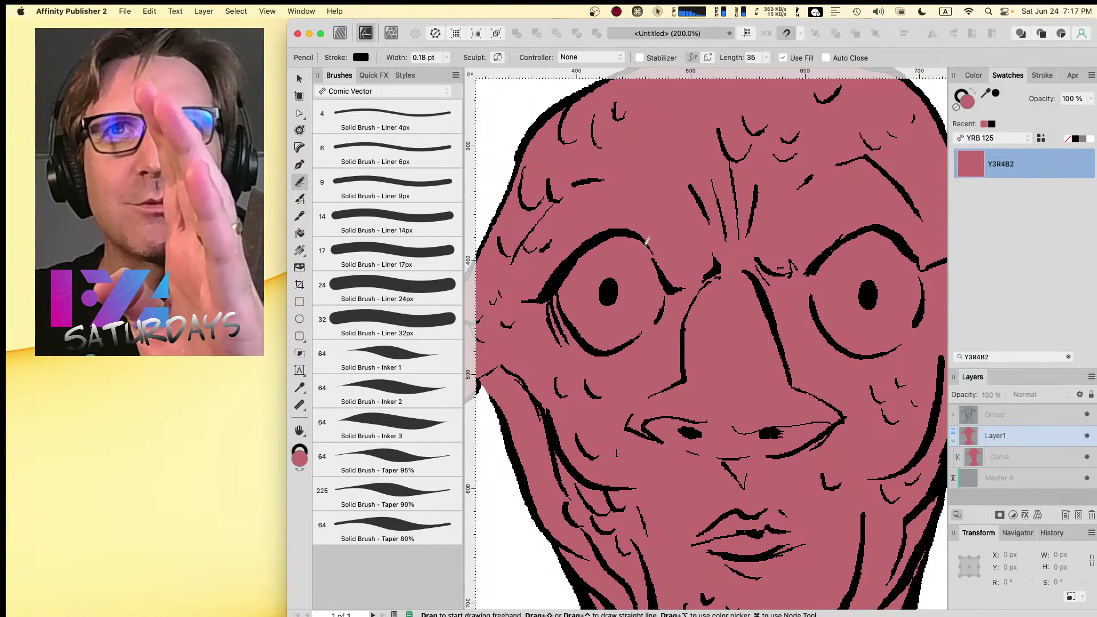
key("Caps_Lock")
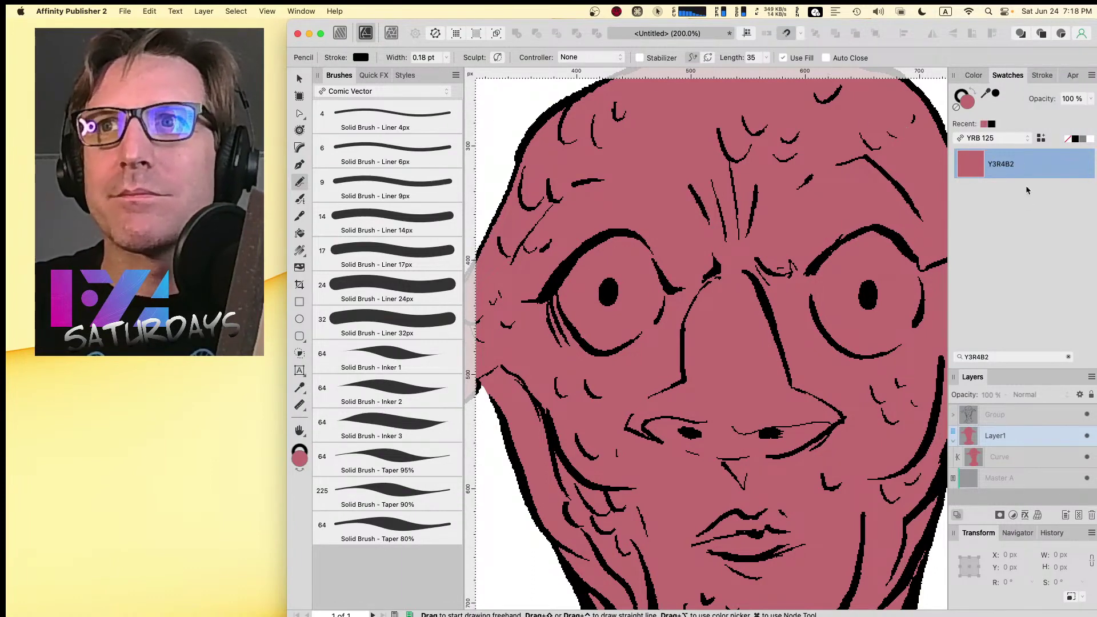
- Clear the YRB 125 swatch search and set the fill colour to Y4R2B2
left_click_drag(994, 357, 952, 351)
key("BackSpace")
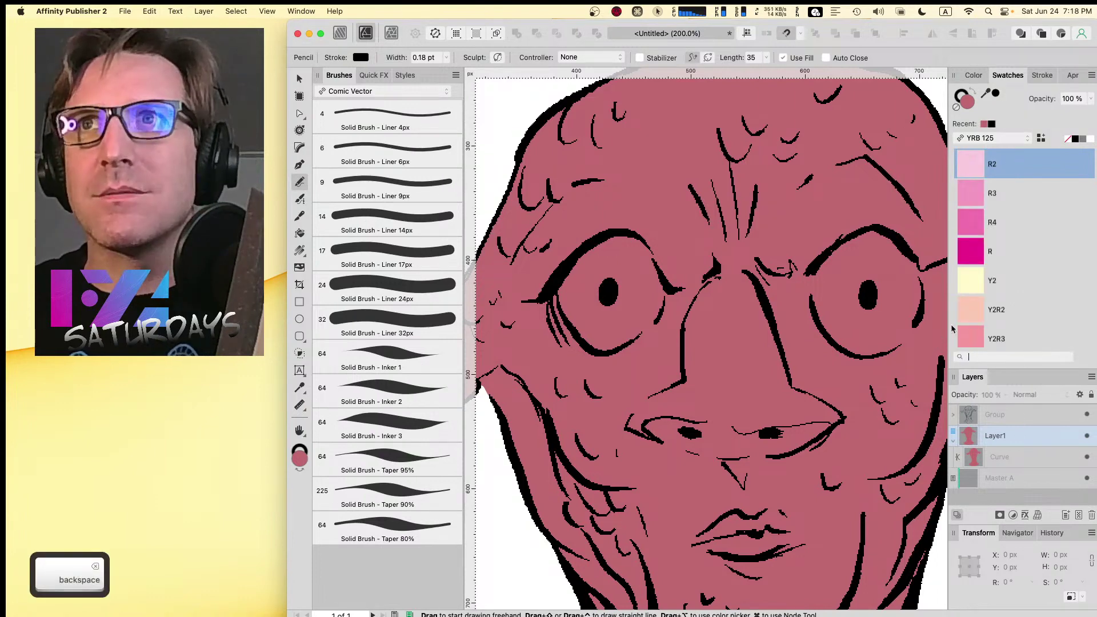
left_click(979, 286)
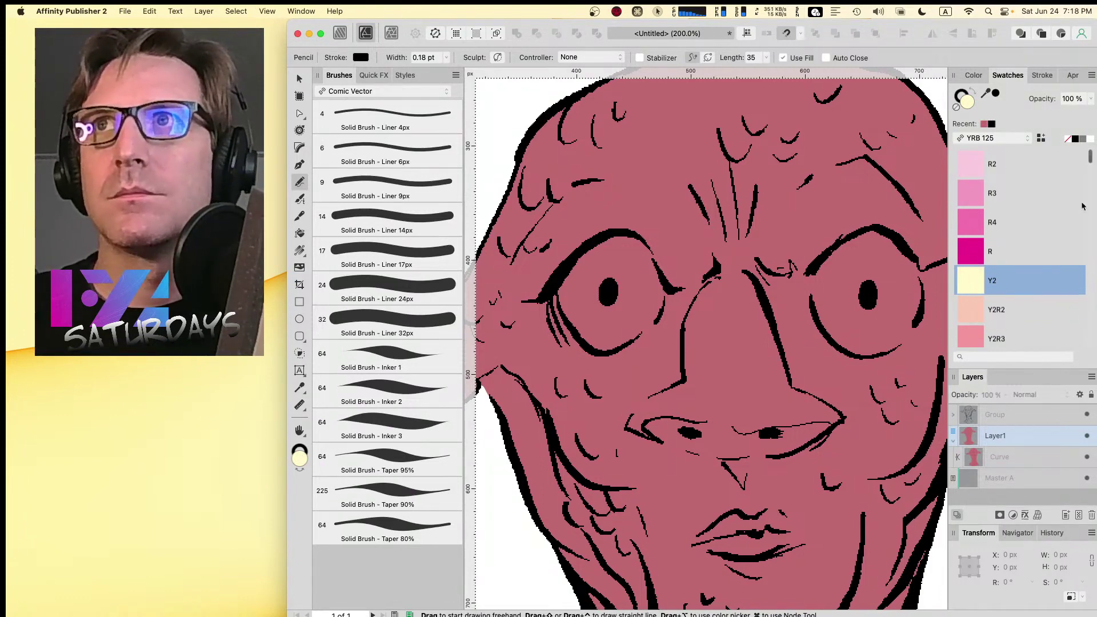
left_click_drag(1093, 159, 1081, 216)
scroll(1082, 216, "up", 1)
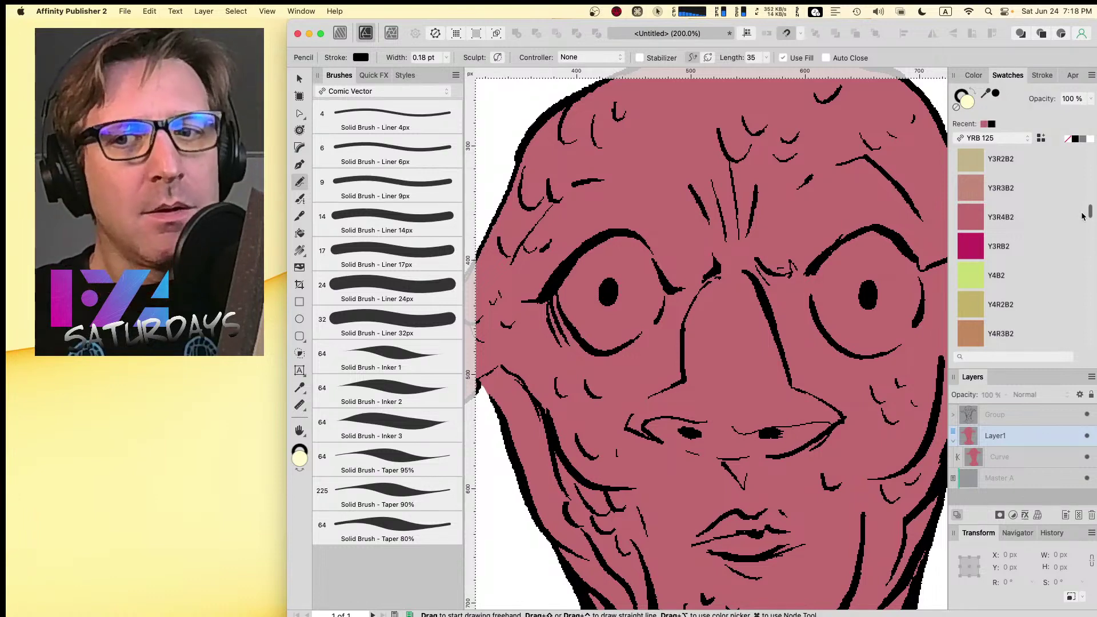
scroll(1081, 216, "down", 1)
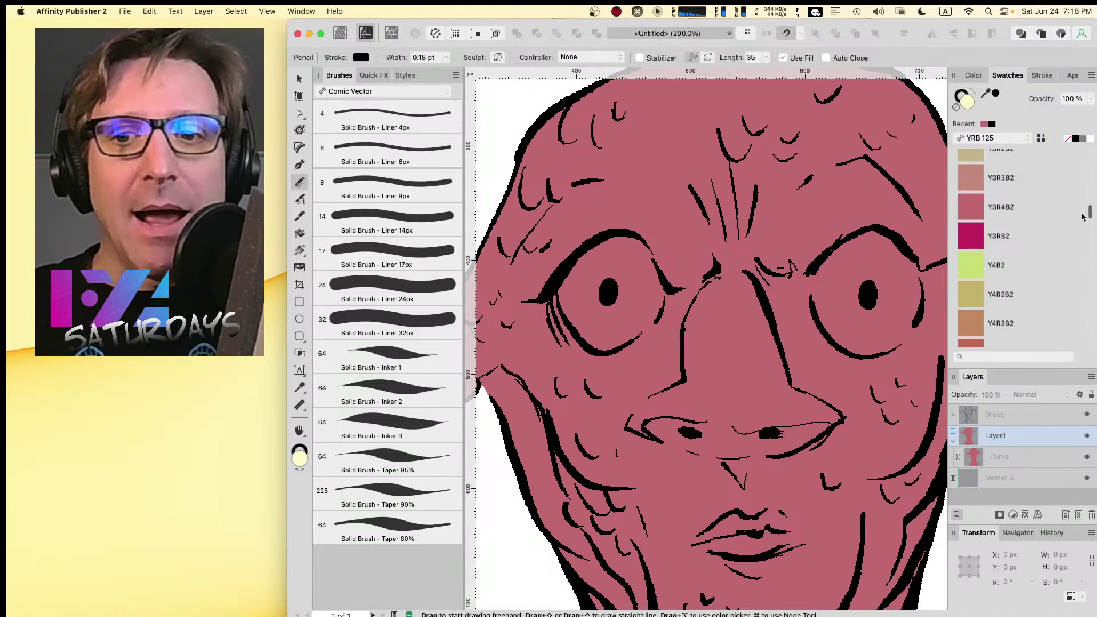
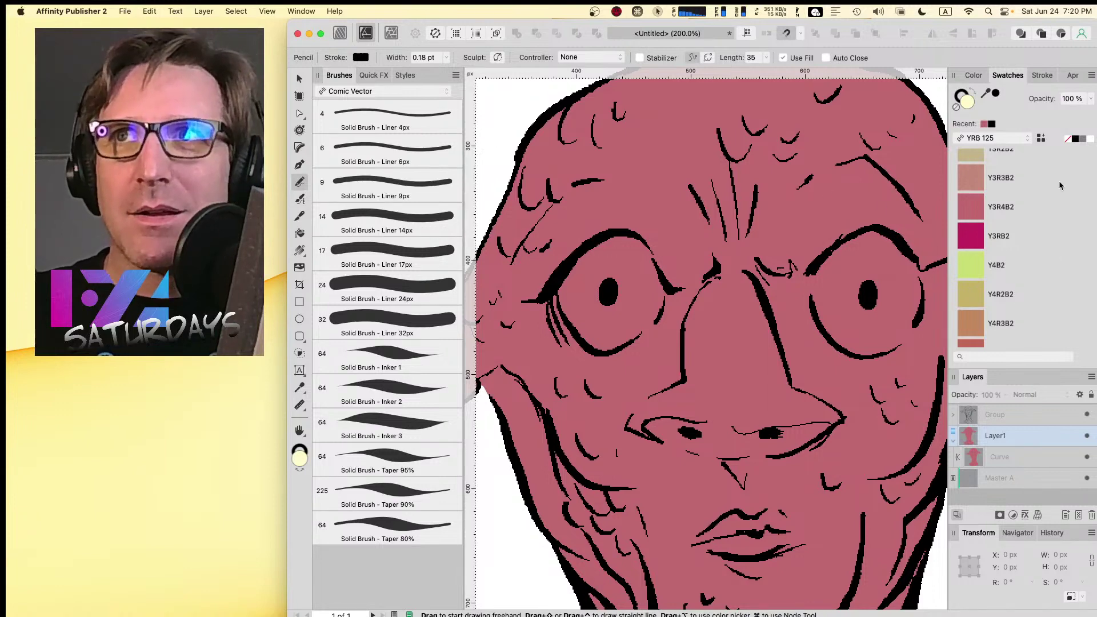
left_click(979, 295)
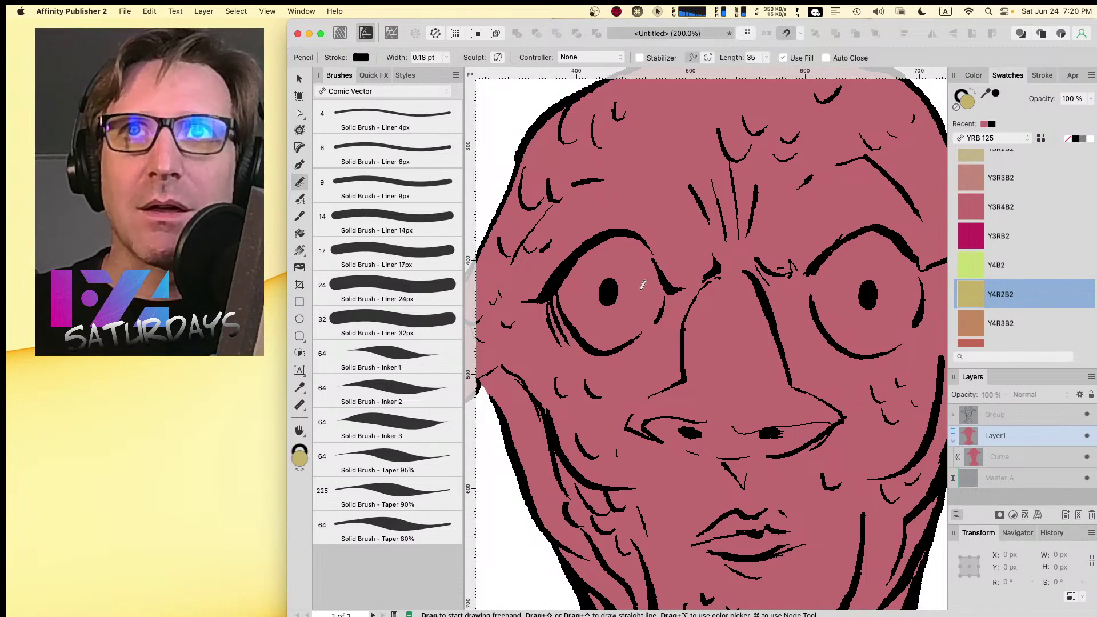
mouse_move(557, 289)
left_mouse_down()
mouse_move(591, 342)
mouse_move(612, 350)
mouse_move(641, 340)
mouse_move(665, 309)
mouse_move(663, 269)
mouse_move(629, 228)
mouse_move(580, 247)
left_mouse_up()
mouse_move(836, 251)
left_mouse_down()
mouse_move(809, 297)
mouse_move(850, 340)
left_mouse_up()
key("super+z")
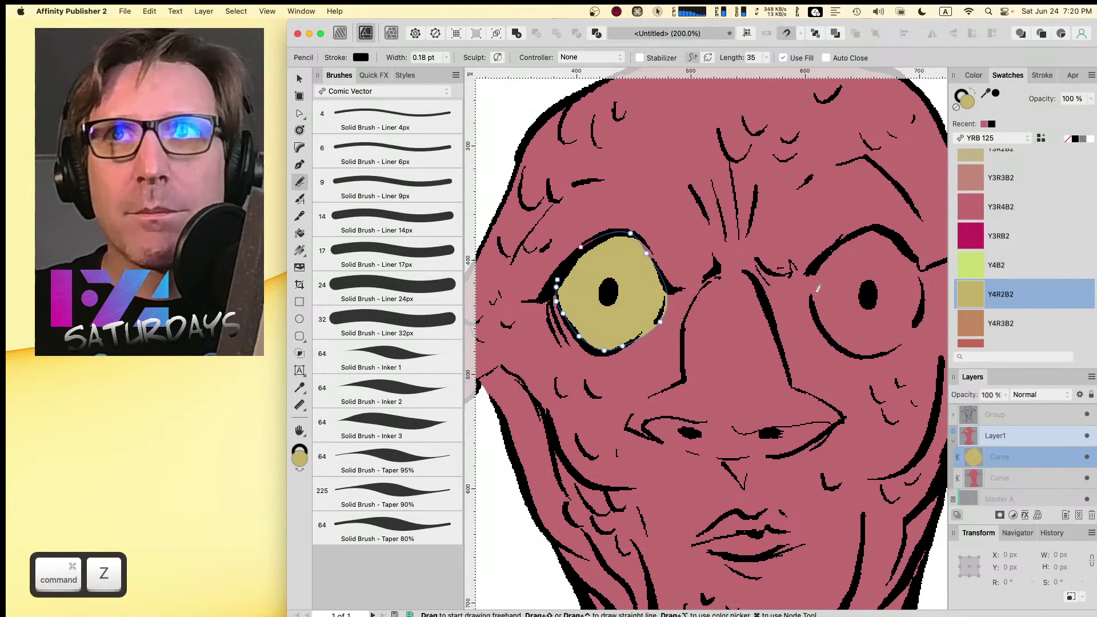
mouse_move(837, 245)
left_mouse_down()
mouse_move(803, 274)
mouse_move(803, 315)
mouse_move(831, 348)
mouse_move(905, 339)
mouse_move(932, 301)
mouse_move(921, 260)
mouse_move(900, 238)
mouse_move(826, 252)
left_mouse_up()
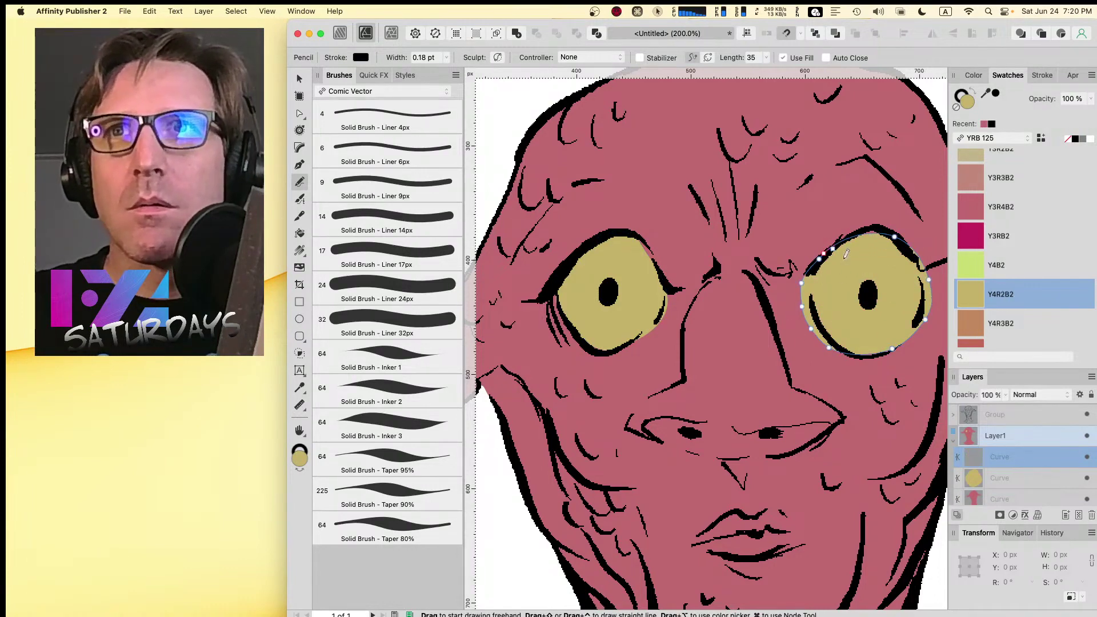
key("super+z")
key("super+z")
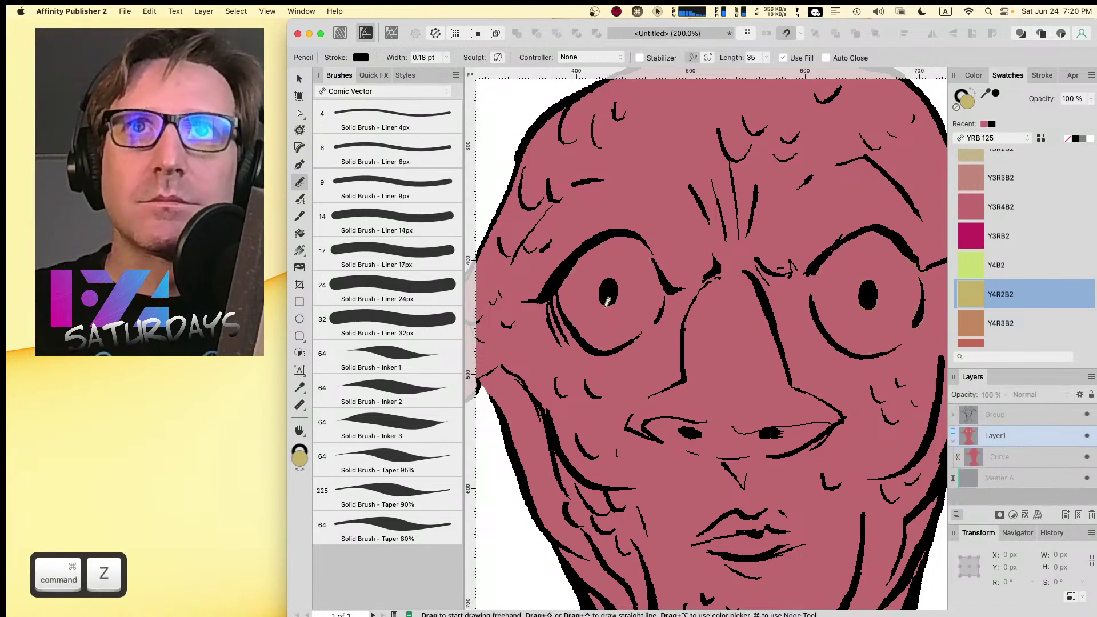
- Draw an ellipse over each eye, the right one about 106 × 98 px, and shift the left ellipse onto its inked eye
left_click(298, 319)
mouse_move(538, 230)
left_mouse_down()
mouse_move(594, 307)
mouse_move(654, 343)
left_mouse_up()
mouse_move(804, 242)
left_mouse_down()
mouse_move(838, 296)
mouse_move(925, 353)
left_mouse_up()
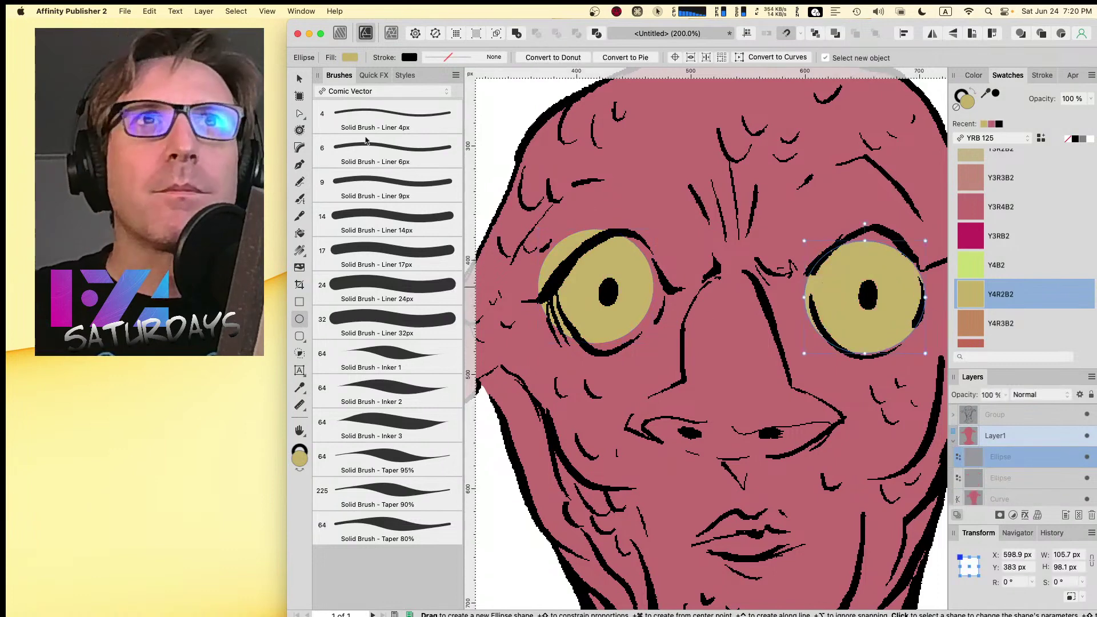
left_click(301, 78)
left_click_drag(590, 283, 603, 293)
- Convert the left eye's ellipse to curves and move its four nodes onto the inked eye outline
key("super+Return")
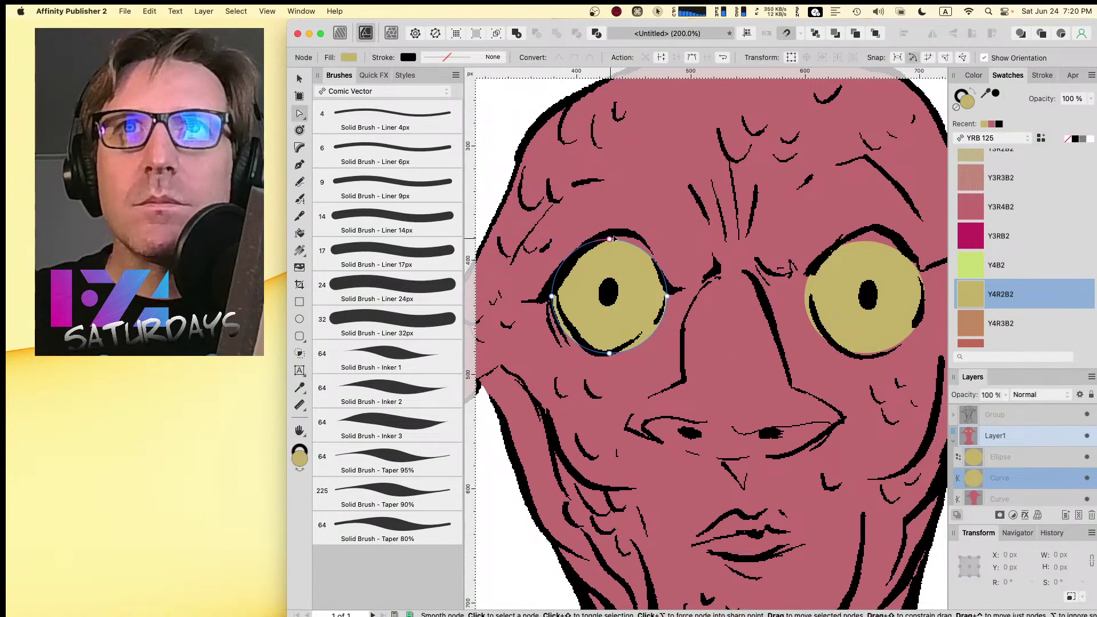
left_click_drag(610, 239, 616, 236)
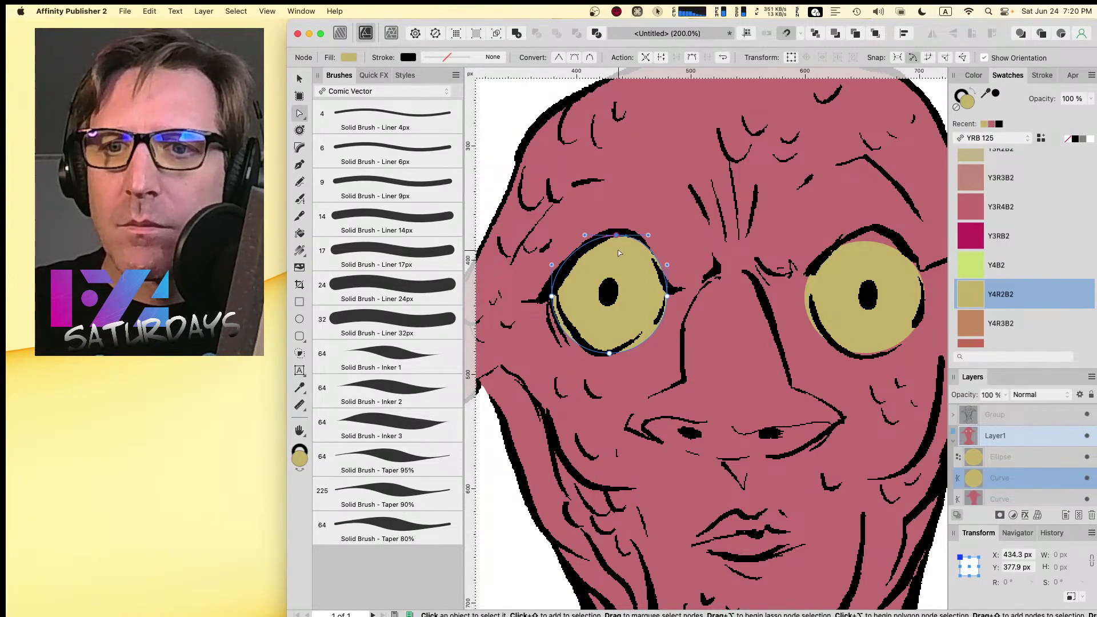
left_click_drag(667, 296, 658, 269)
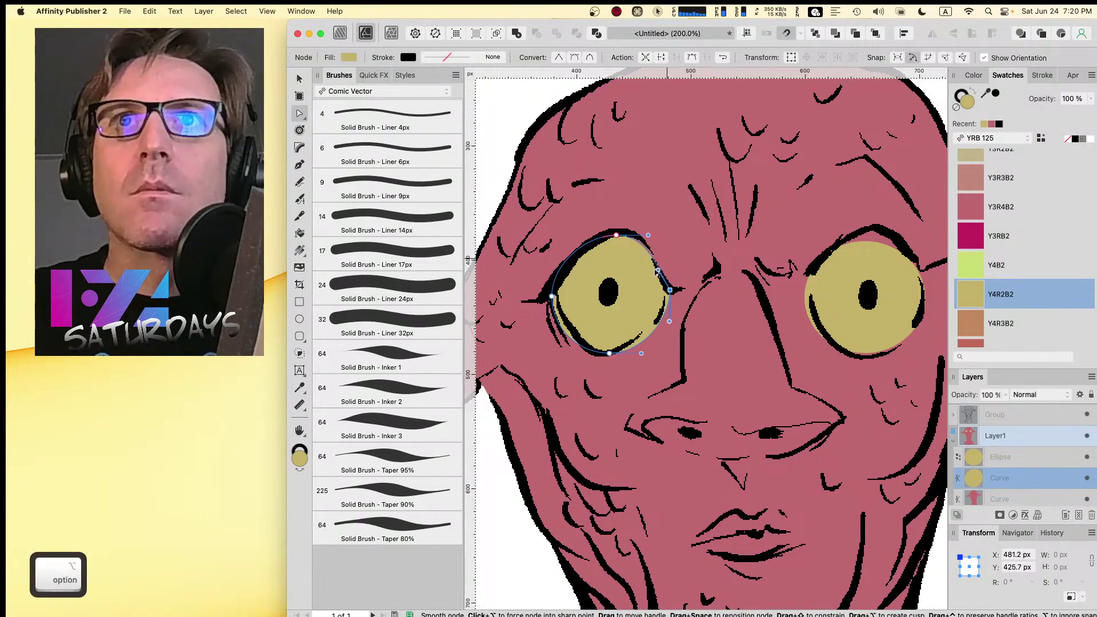
left_click(620, 233)
left_click_drag(552, 295, 594, 233)
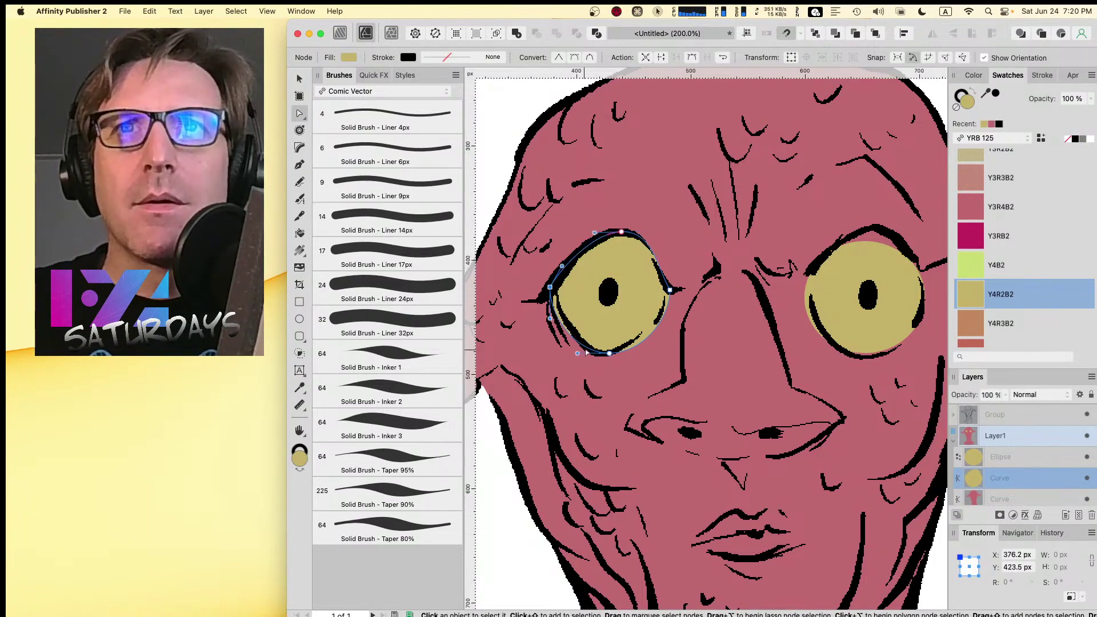
left_click_drag(608, 353, 601, 353)
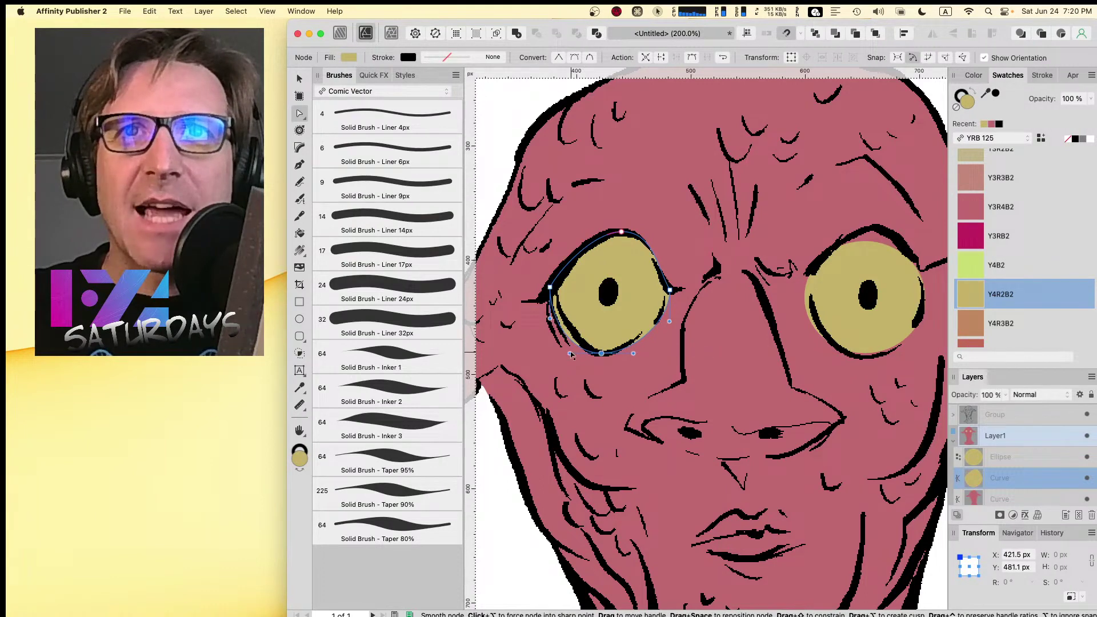
- Refine the side nodes and curve handles of the left eye fill so its lower edges follow the inked outline
left_click_drag(550, 318, 562, 316)
left_click(552, 286)
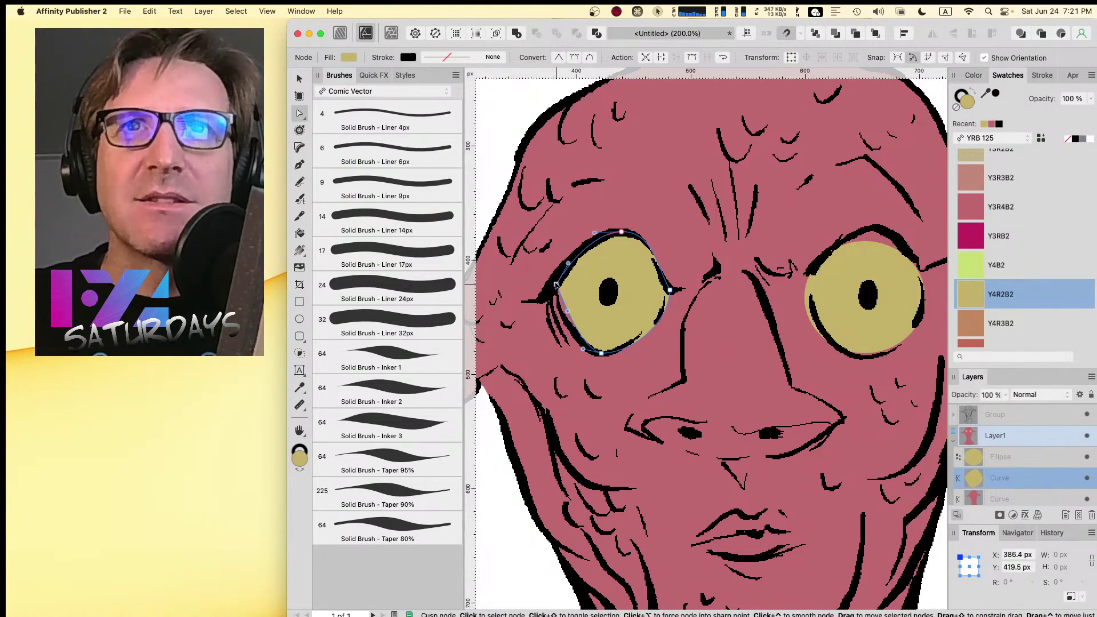
left_click_drag(566, 312, 558, 315)
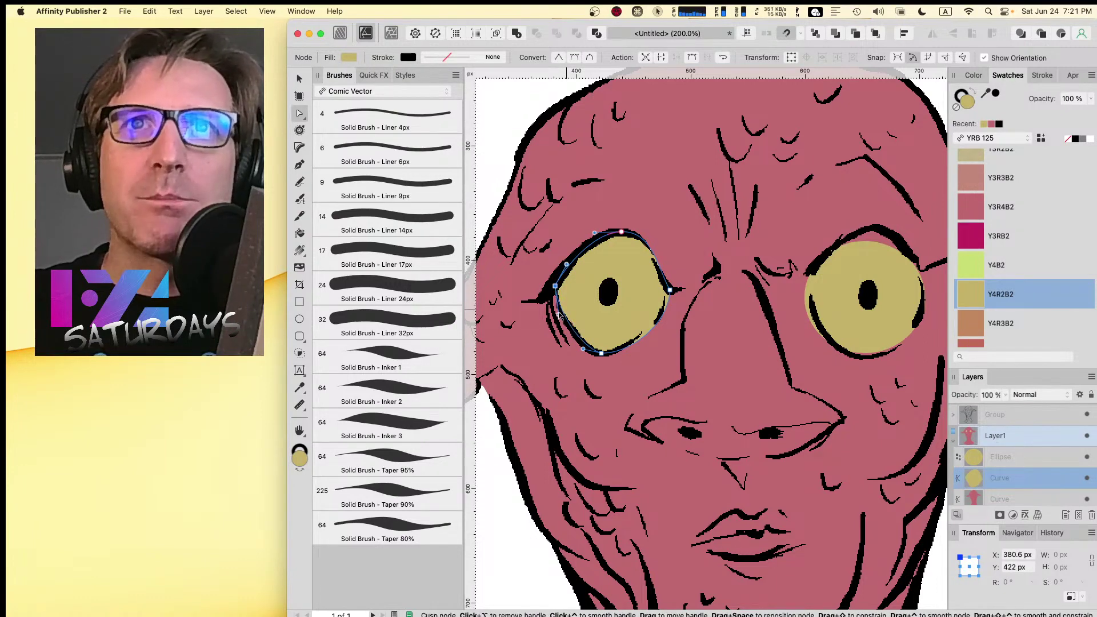
left_click(670, 290)
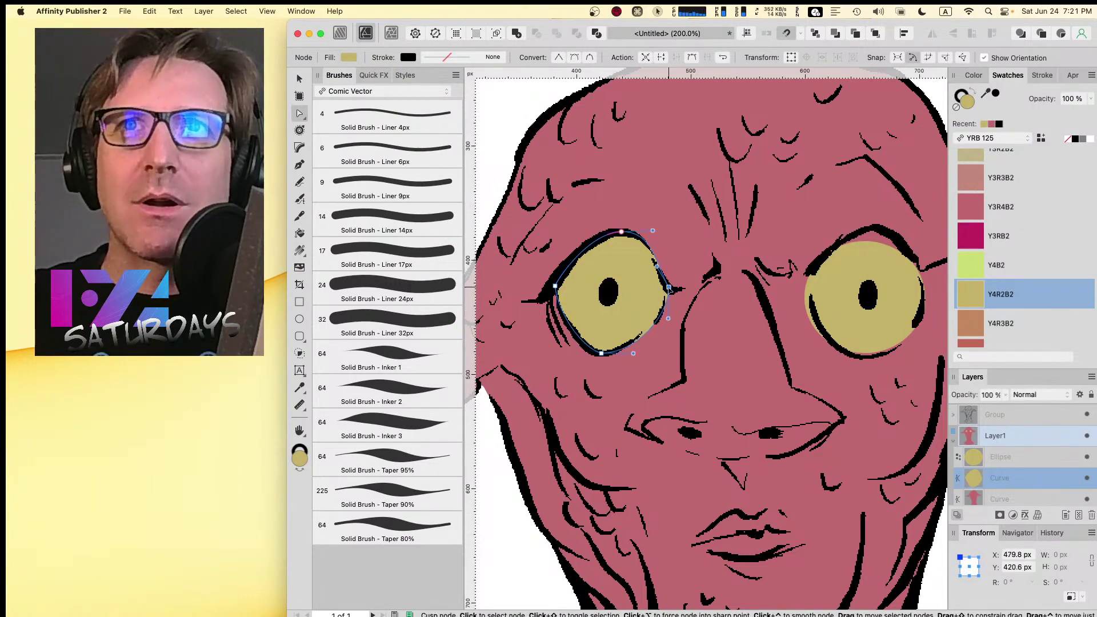
left_click_drag(668, 319, 637, 347)
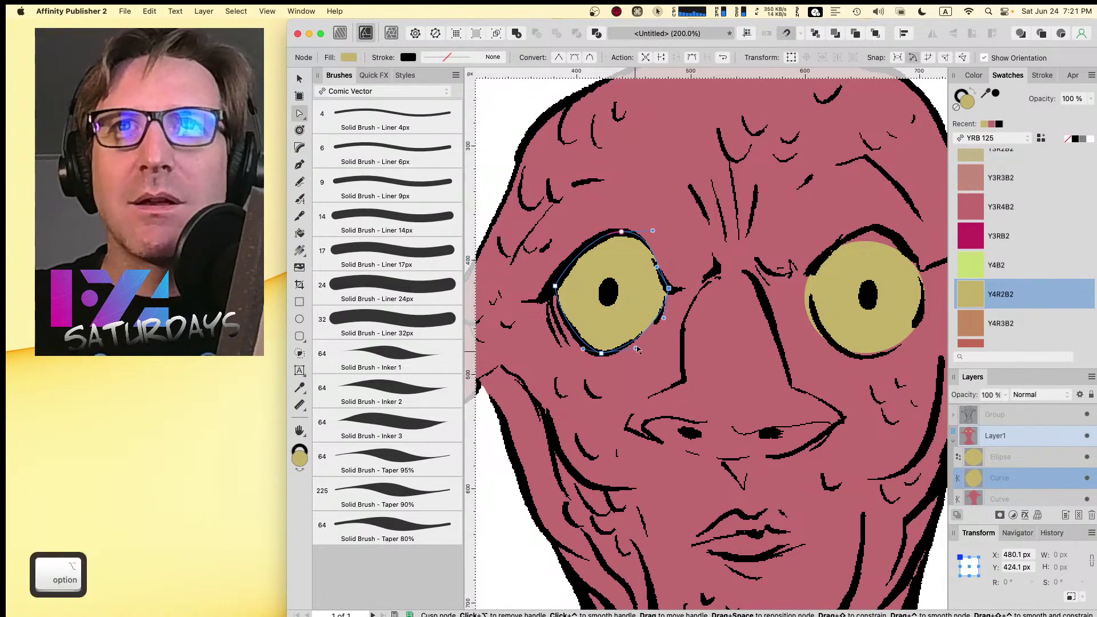
left_click(620, 232)
left_click_drag(620, 232, 621, 232)
- Convert the right eye's ellipse to curves and fit its top and outer-side nodes to the inked eyelid
key("space")
left_click_drag(747, 240, 686, 249)
left_click(797, 279)
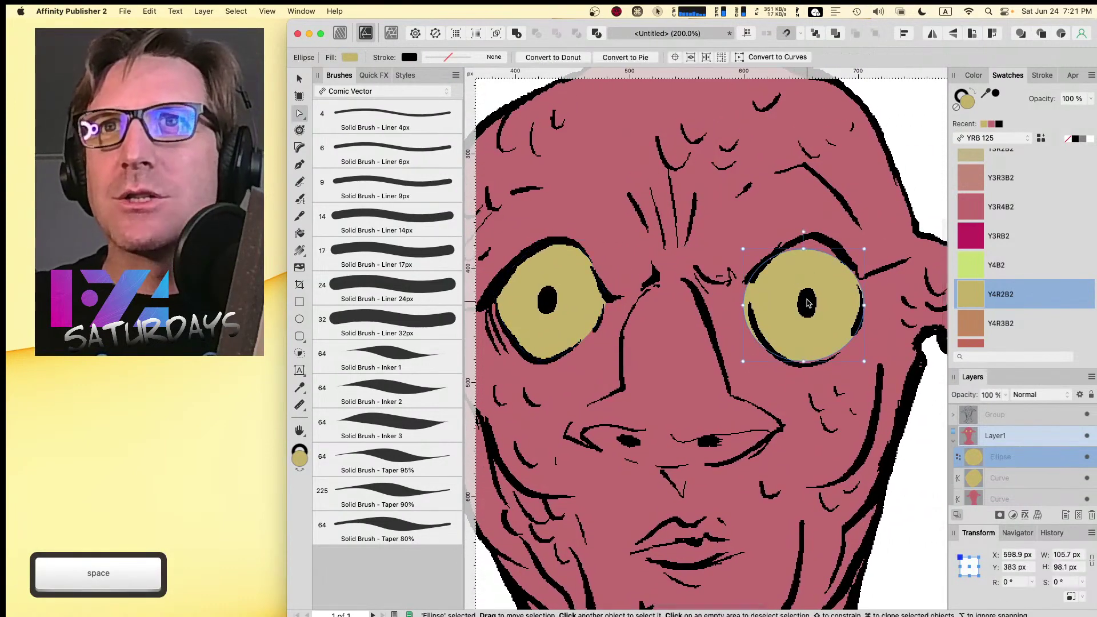
key("super+Return")
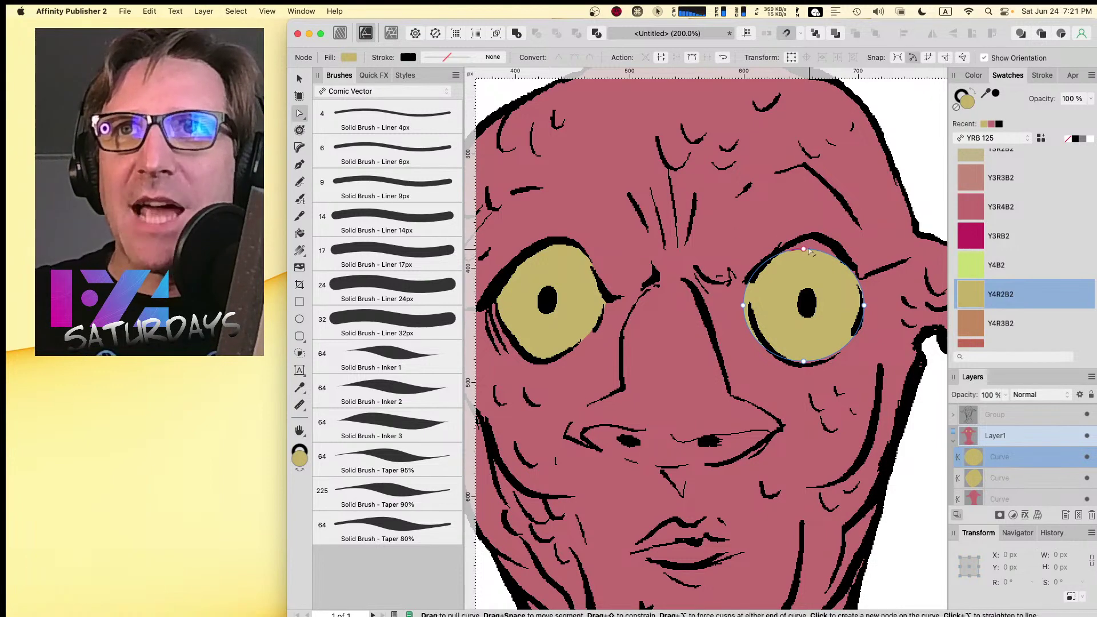
left_click(805, 249)
mouse_move(805, 249)
left_mouse_down()
mouse_move(818, 241)
mouse_move(827, 257)
left_mouse_up()
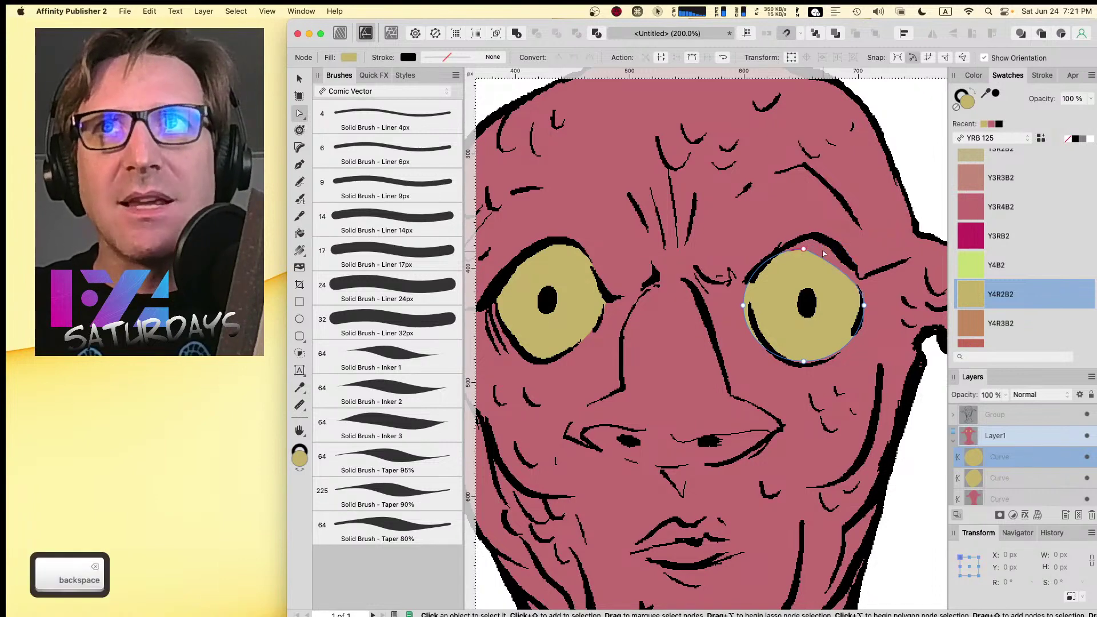
key("BackSpace")
left_click(804, 249)
left_click_drag(804, 250, 819, 237)
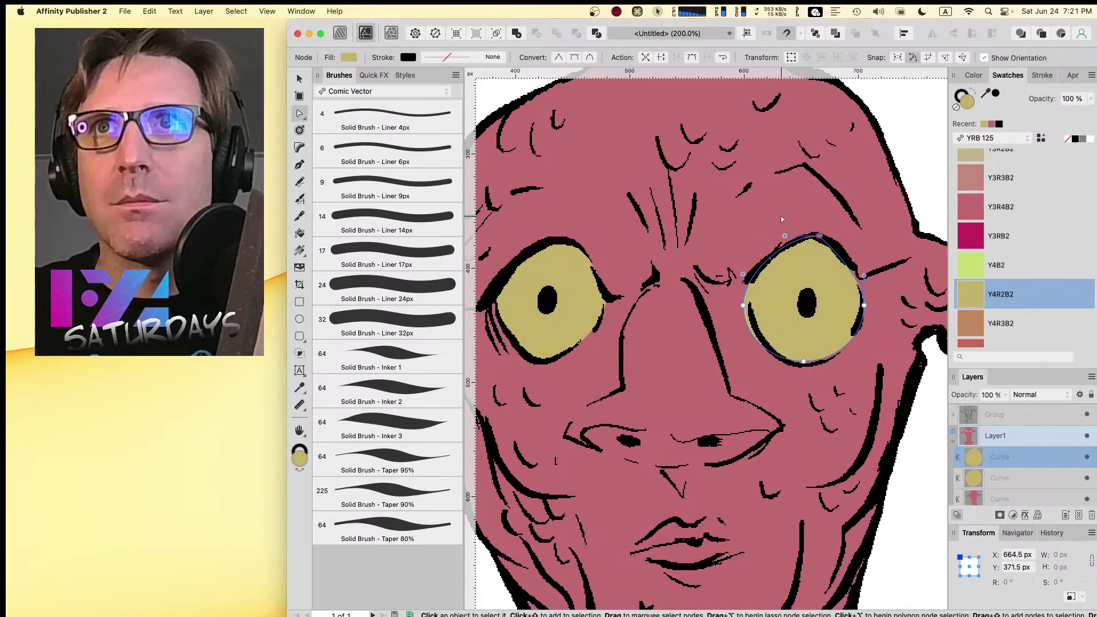
left_click(590, 57)
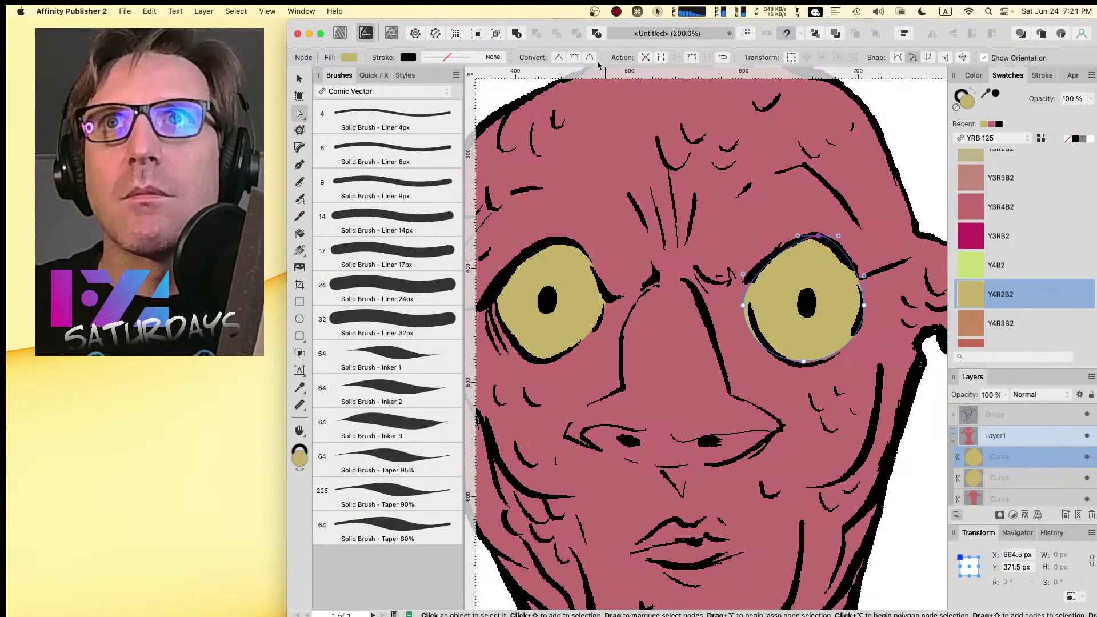
left_click_drag(812, 242, 809, 242)
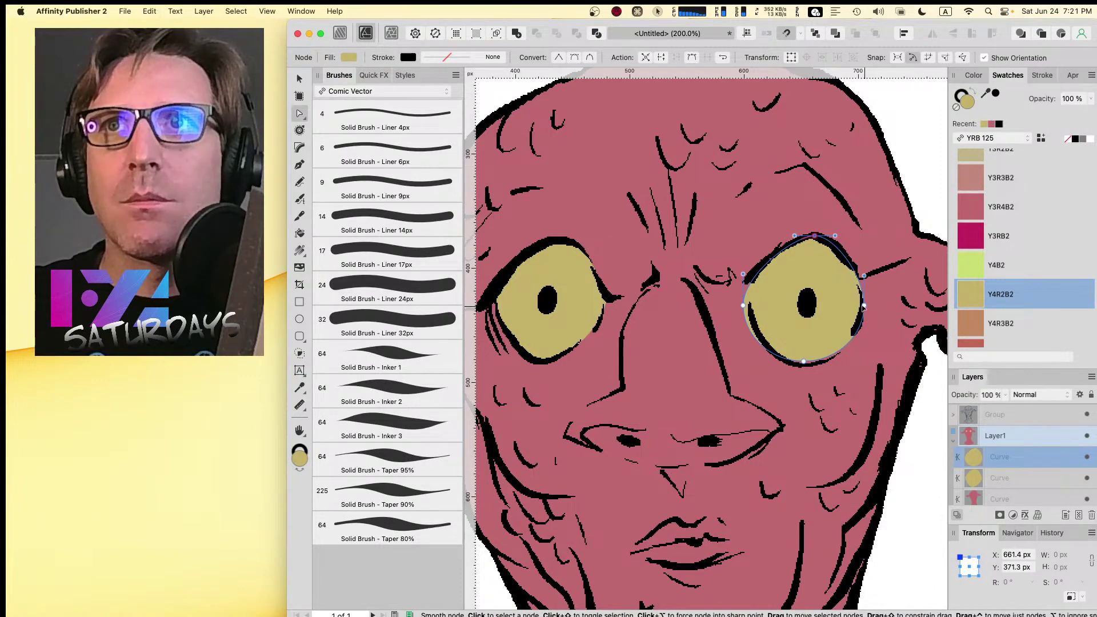
left_click_drag(864, 306, 860, 301)
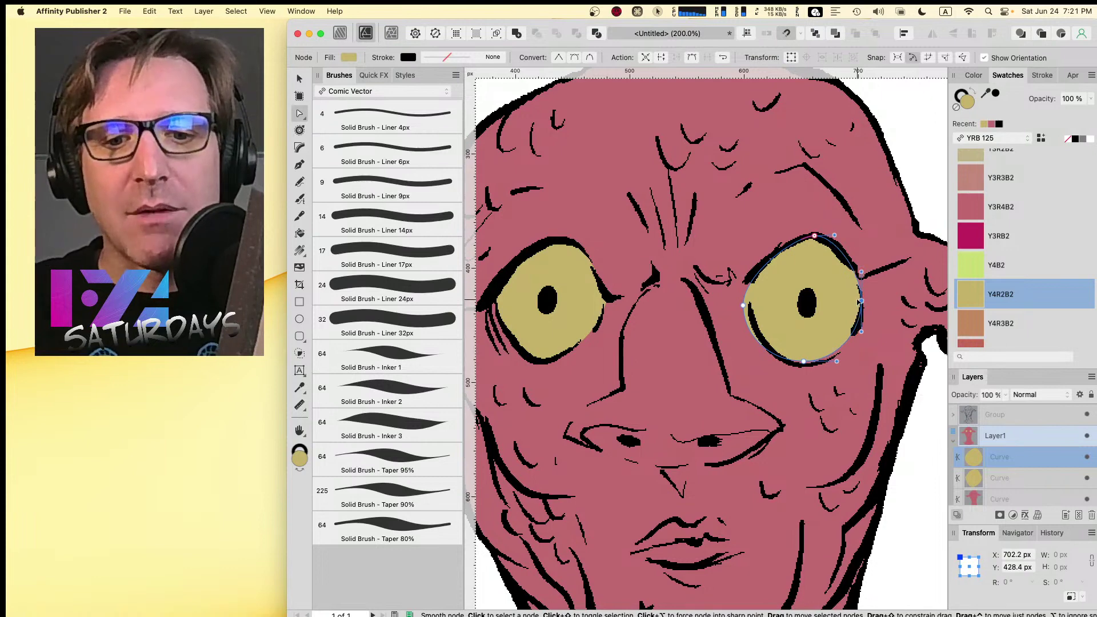
- Fit the inner, bottom and outer nodes of the right eye fill to the inked outline
key("super+0")
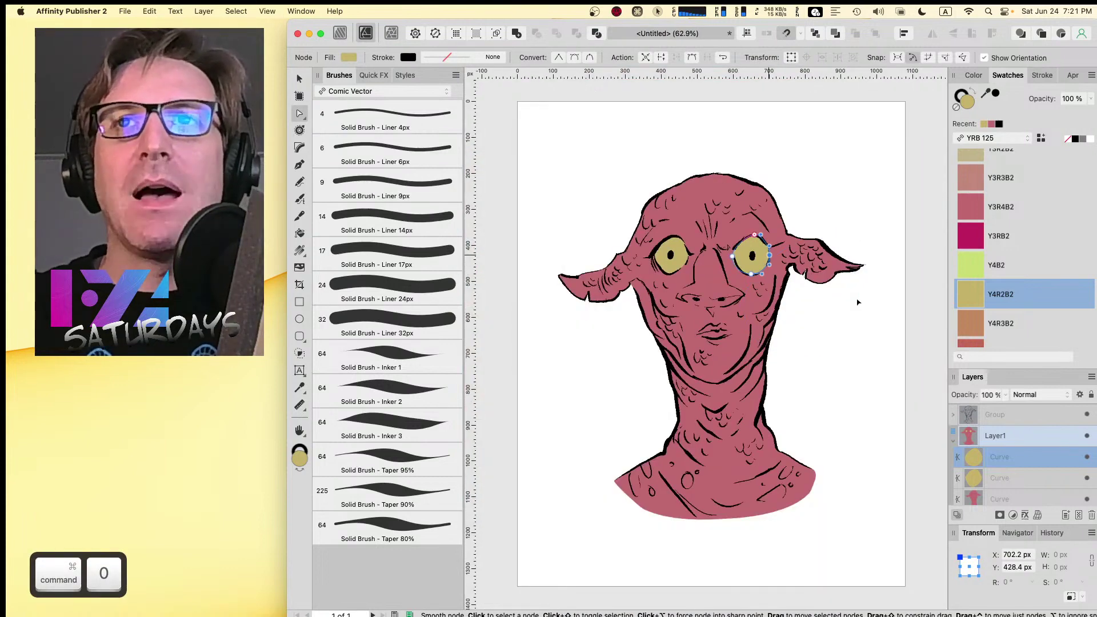
key("super+equal")
key("super+equal")
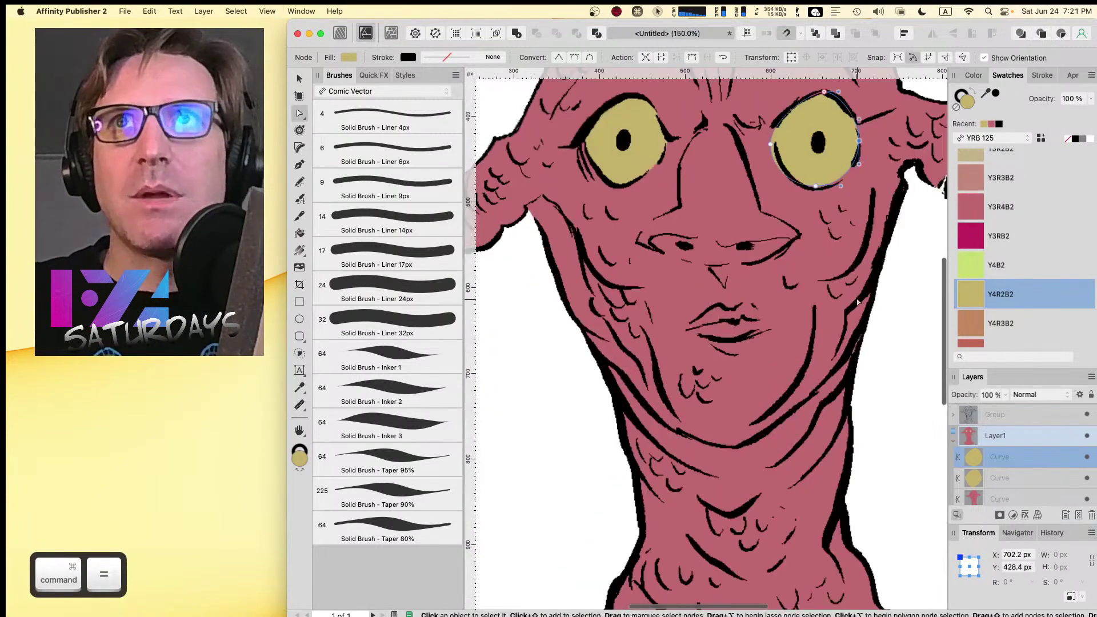
key("super+equal")
key("super+equal")
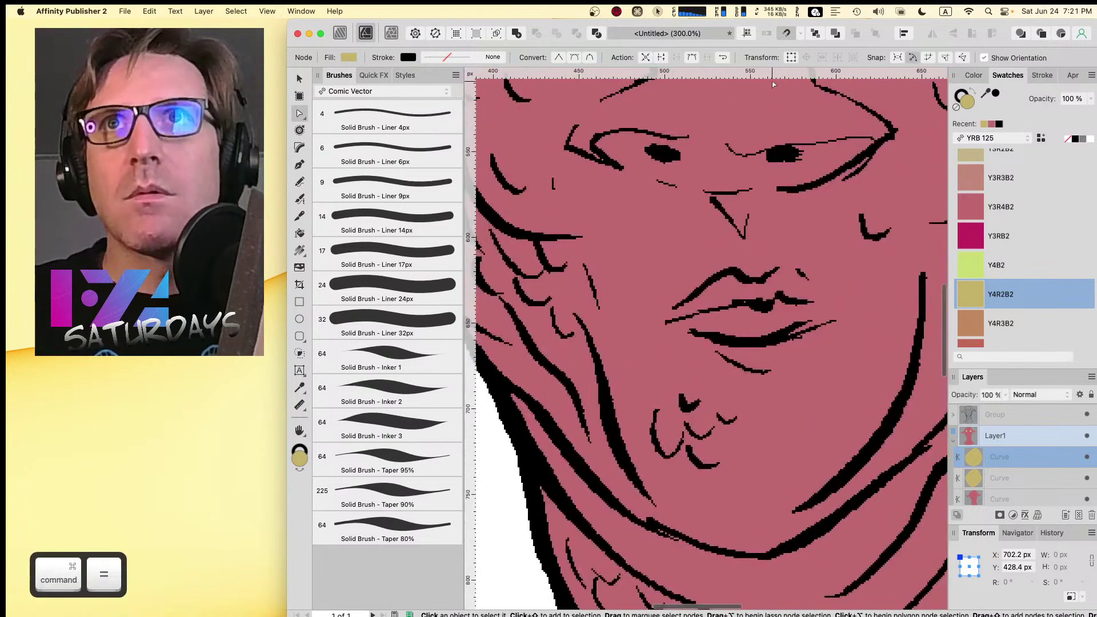
key("space")
left_click_drag(693, 110, 812, 153)
scroll(812, 153, "up", 10)
scroll(812, 153, "right", 5)
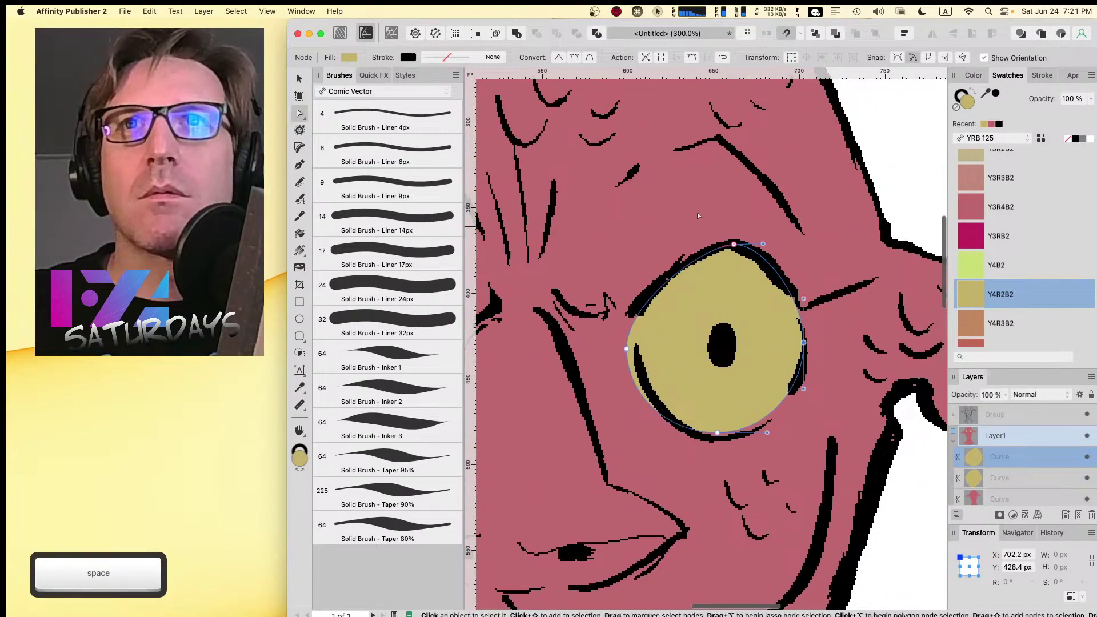
left_click_drag(627, 348, 636, 339)
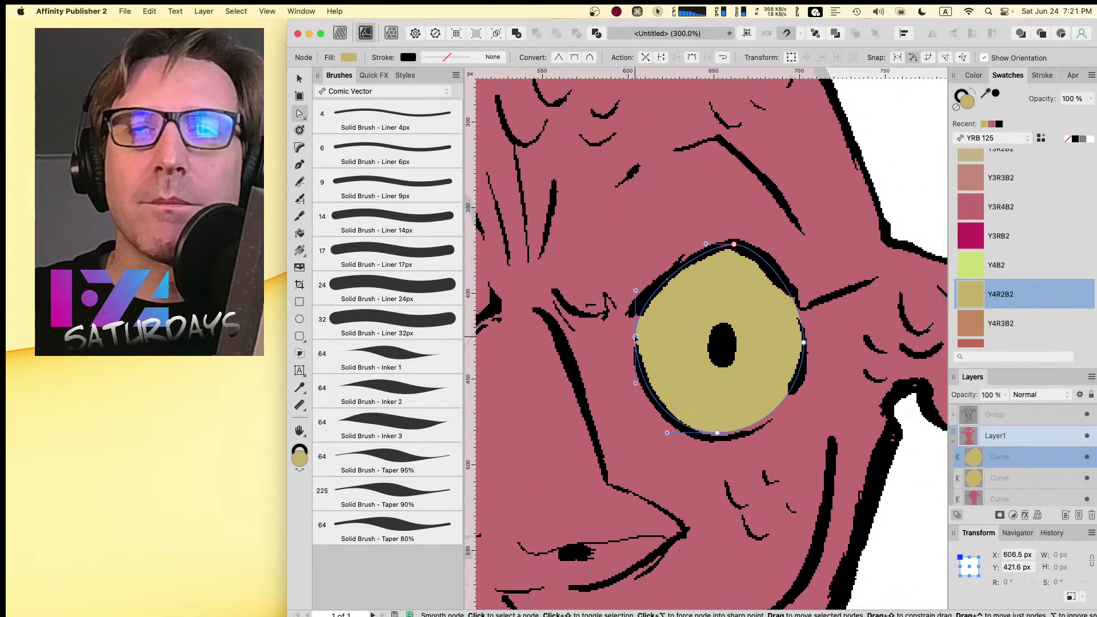
left_click_drag(717, 433, 718, 438)
left_click_drag(803, 342, 806, 346)
left_click(827, 337)
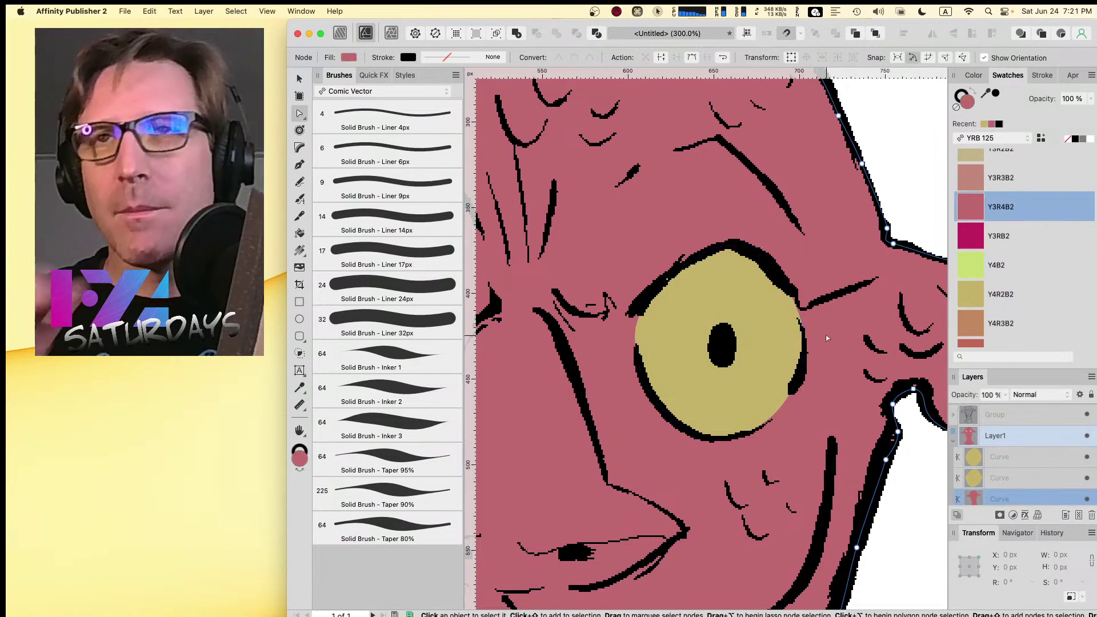
- Recolour the creature's base shape with the Y4RB2 swatch from the YRB 125 palette
key("super+minus")
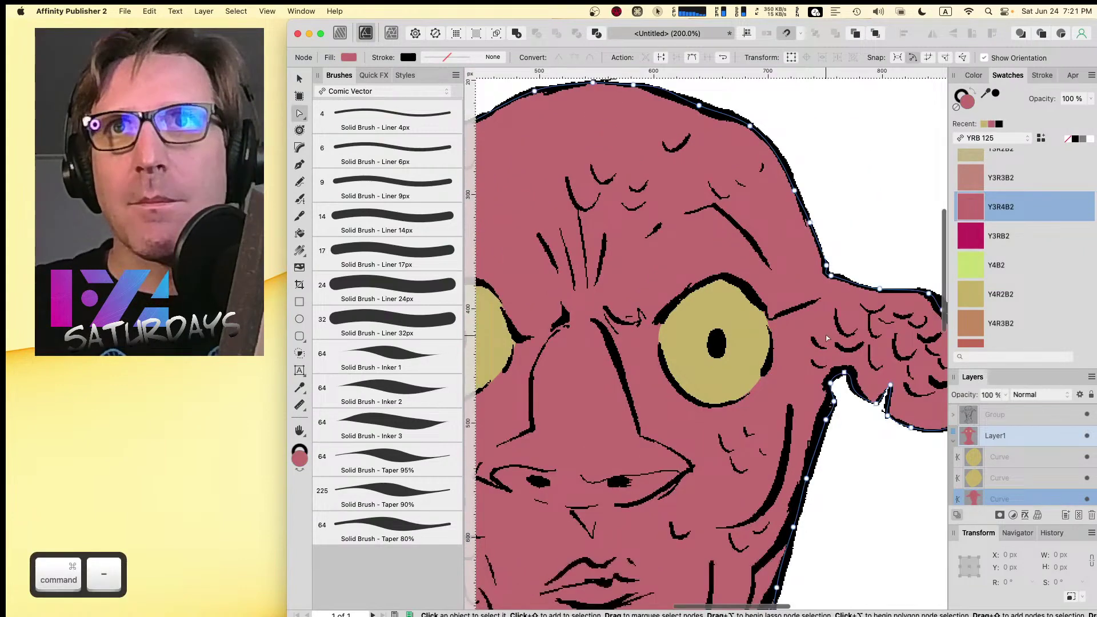
key("space")
mouse_move(392, 319)
left_mouse_down()
mouse_move(469, 292)
mouse_move(389, 315)
mouse_move(605, 335)
mouse_move(650, 306)
mouse_move(699, 203)
mouse_move(714, 220)
left_mouse_up()
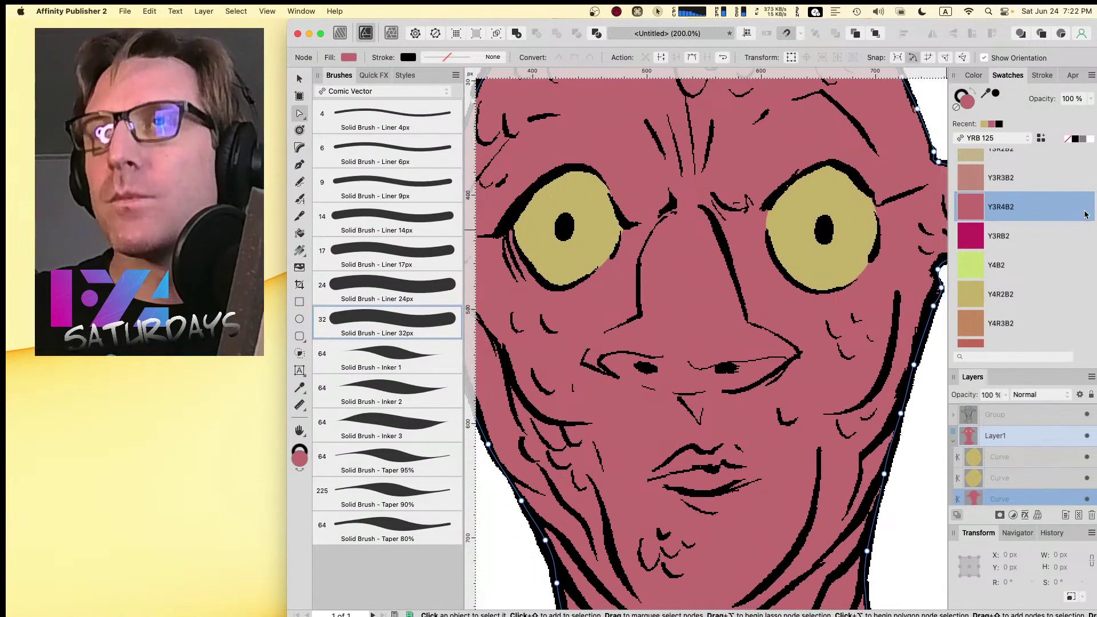
scroll(1060, 216, "up", 1)
left_click_drag(1089, 206, 1090, 285)
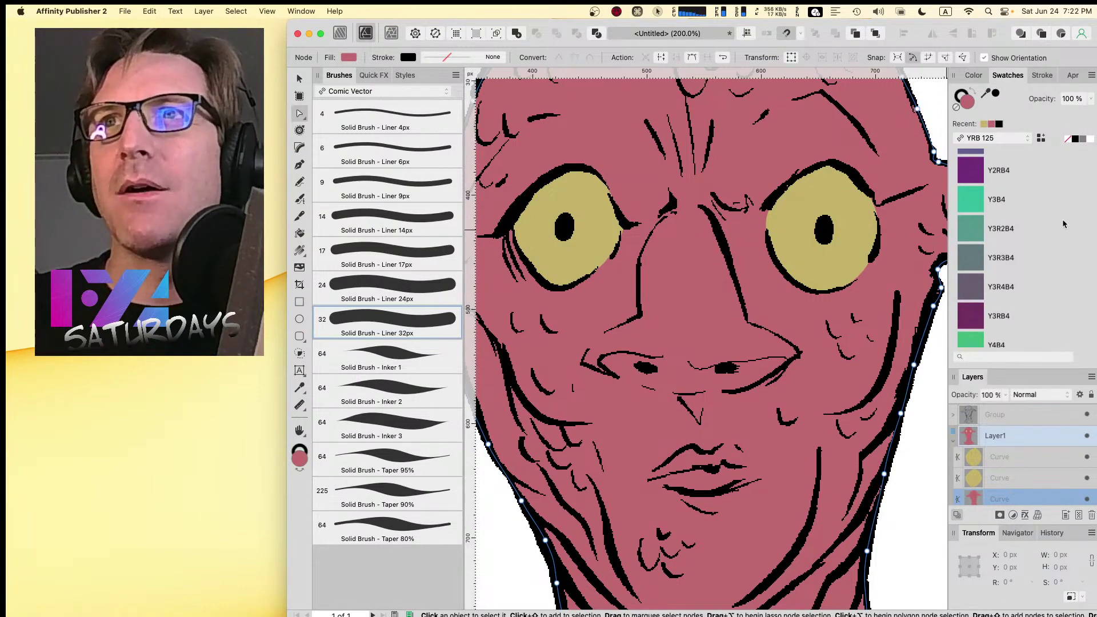
scroll(1061, 220, "down", 1)
left_click_drag(1090, 288, 1090, 220)
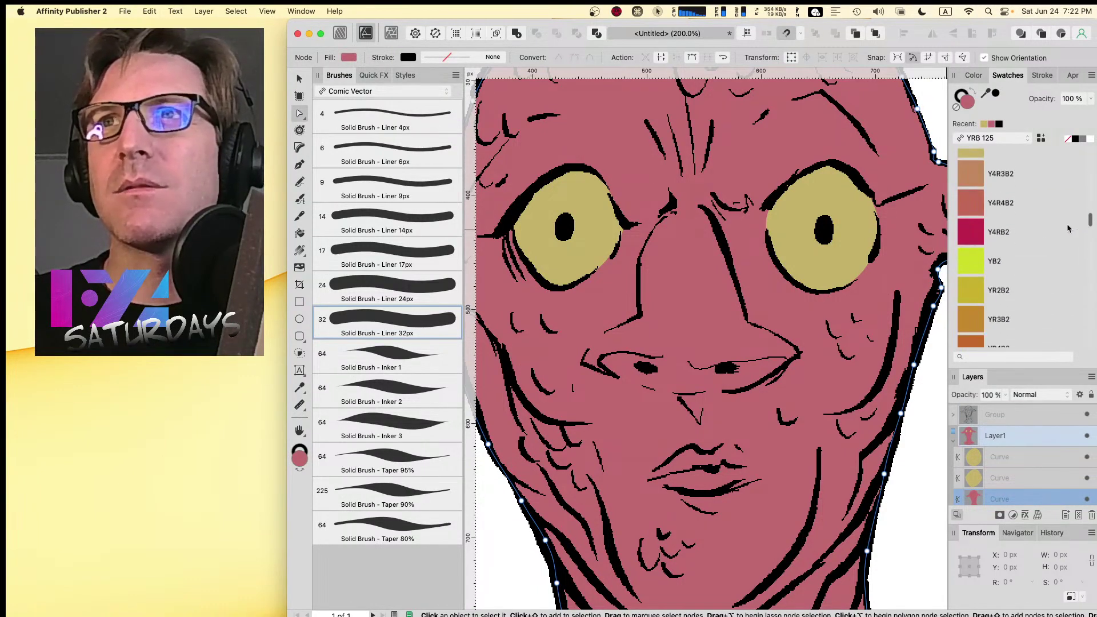
left_click(976, 235)
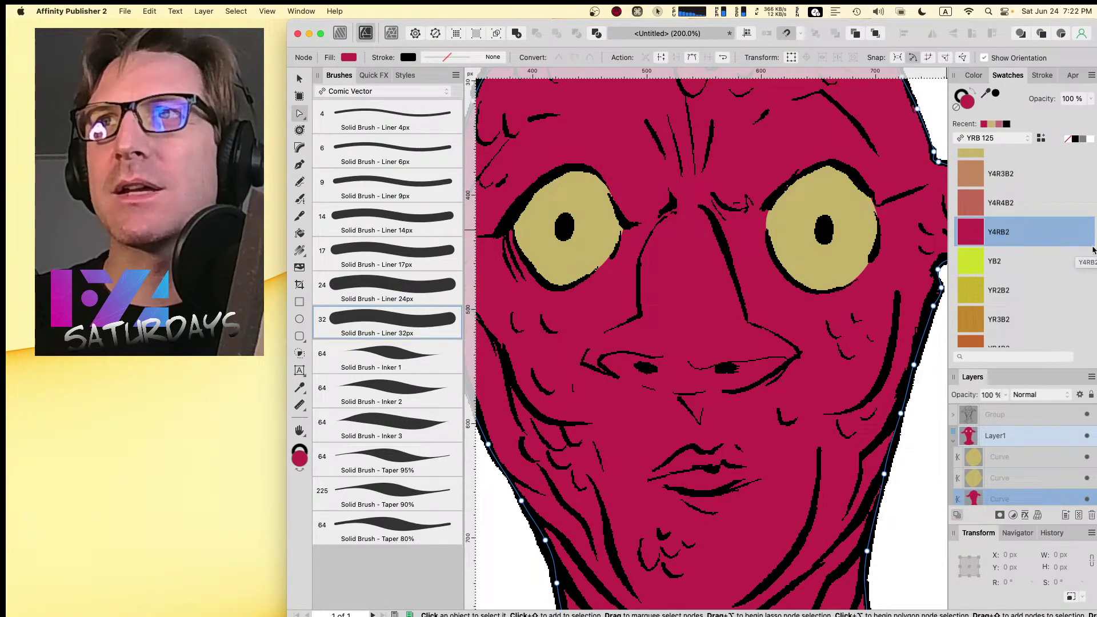
- Try the base shape in Y2B4 and return its fill to Y4RB2
left_click_drag(1090, 224, 1089, 272)
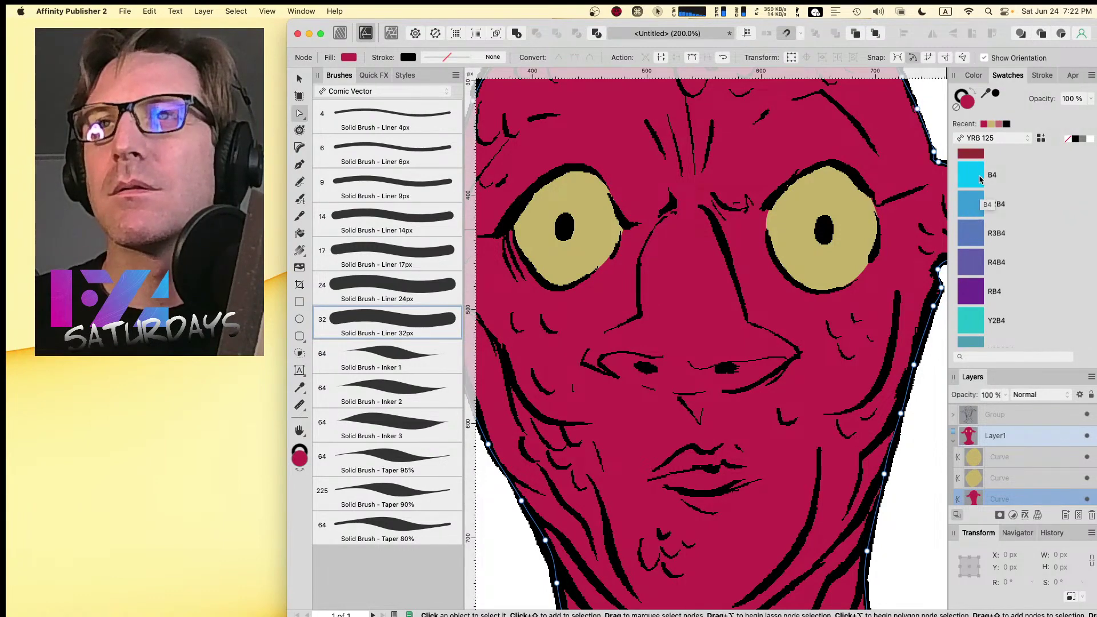
left_click(977, 316)
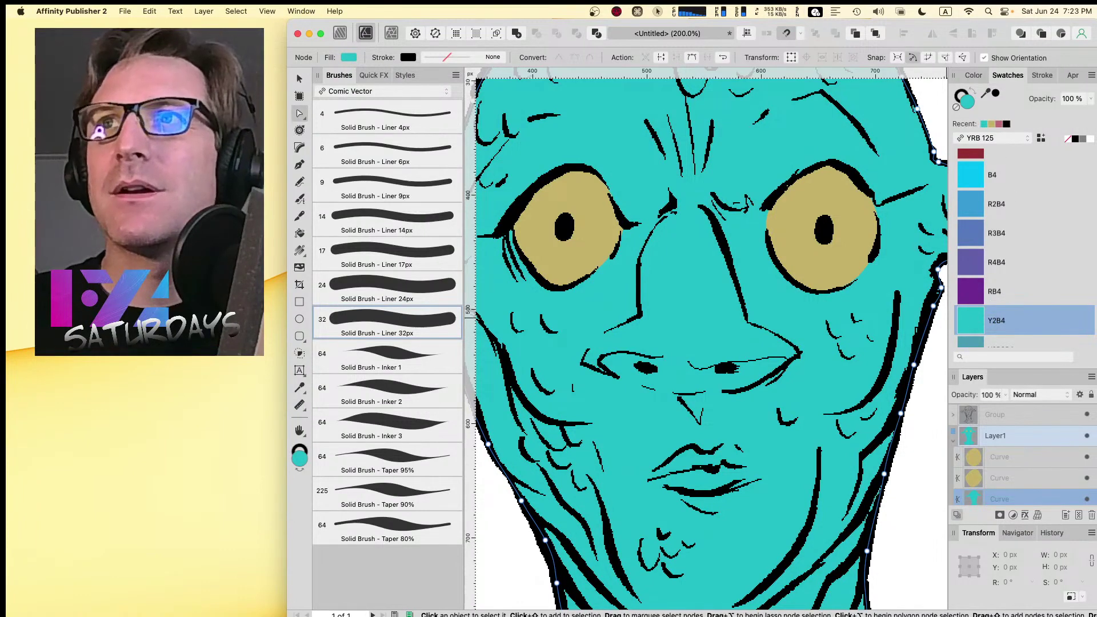
scroll(1072, 285, "down", 8)
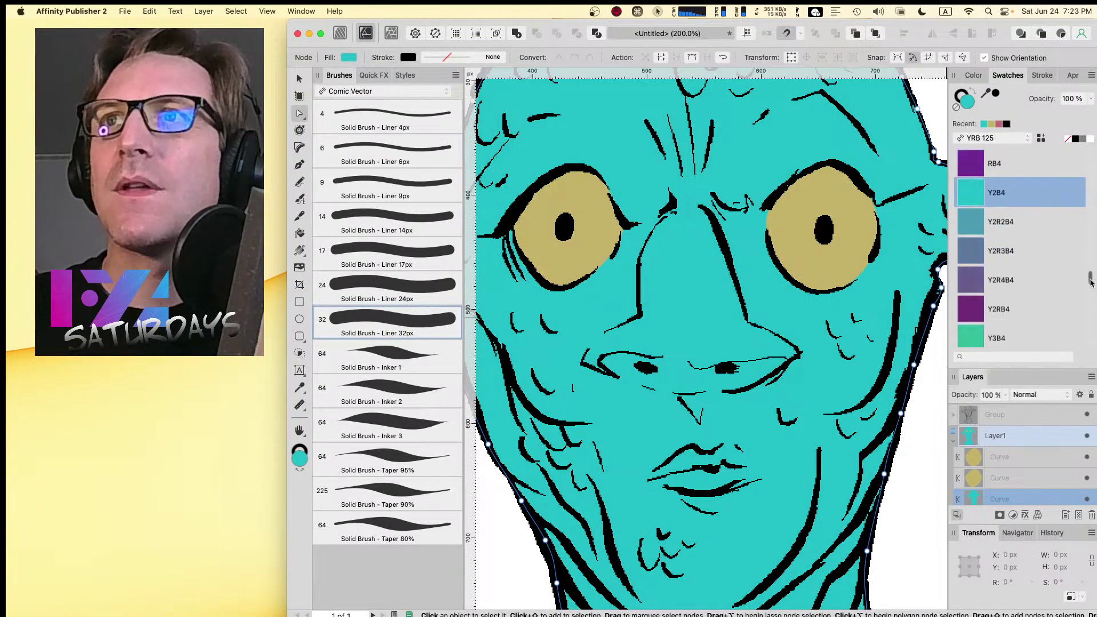
left_click_drag(1090, 286, 1091, 221)
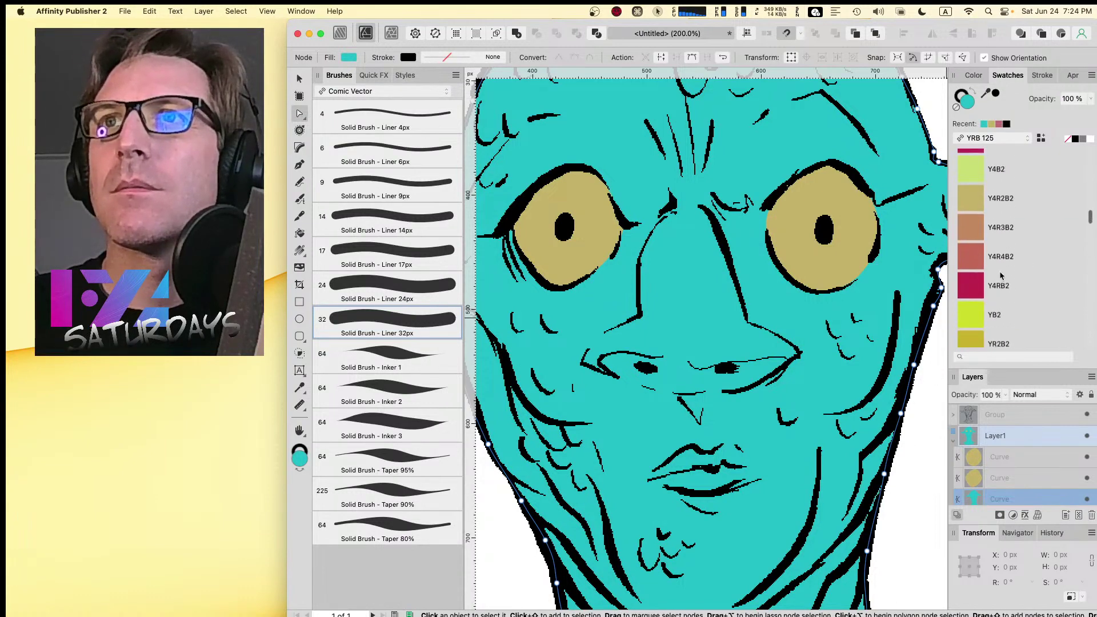
left_click(976, 287)
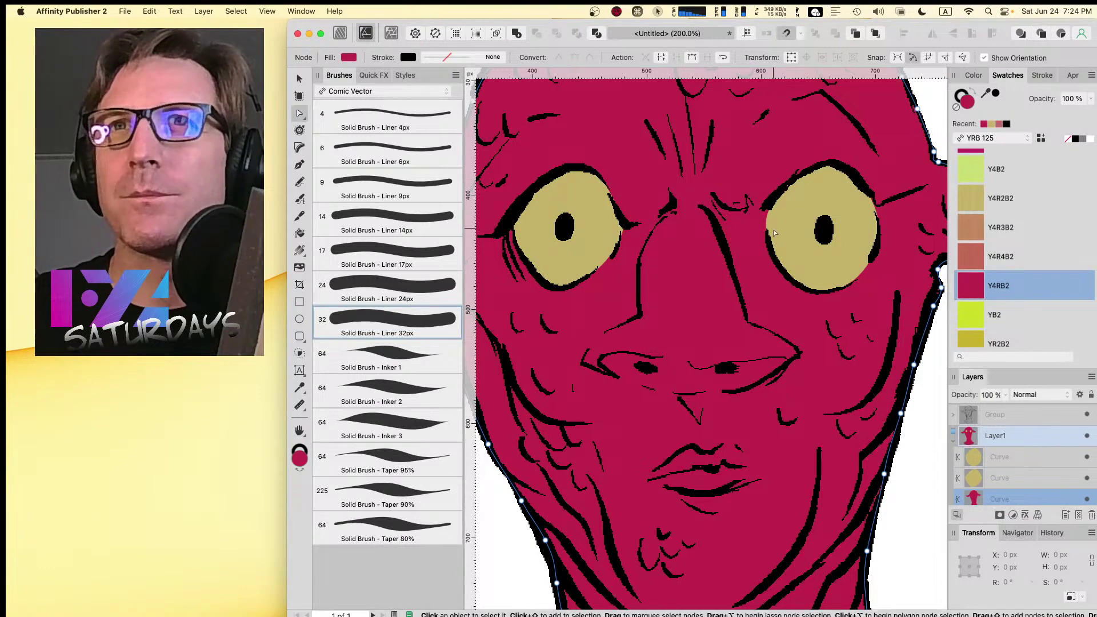
- Deselect the base shape and choose the Y2B4 swatch as the fill colour
key("Escape")
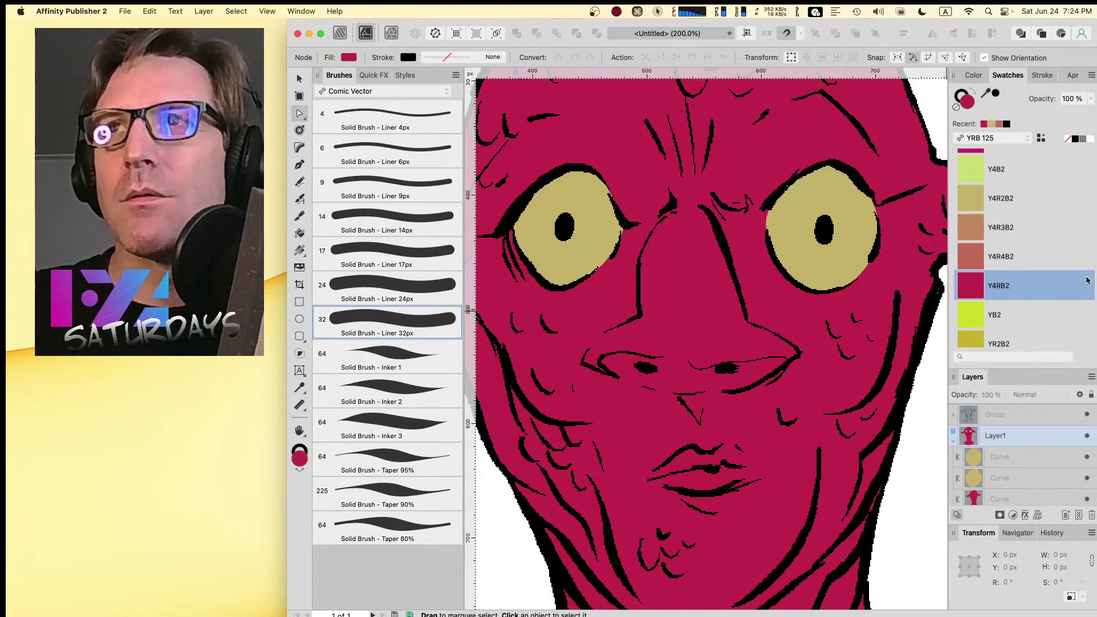
scroll(1078, 269, "up", 2)
left_click_drag(1090, 216, 1085, 277)
left_click(967, 279)
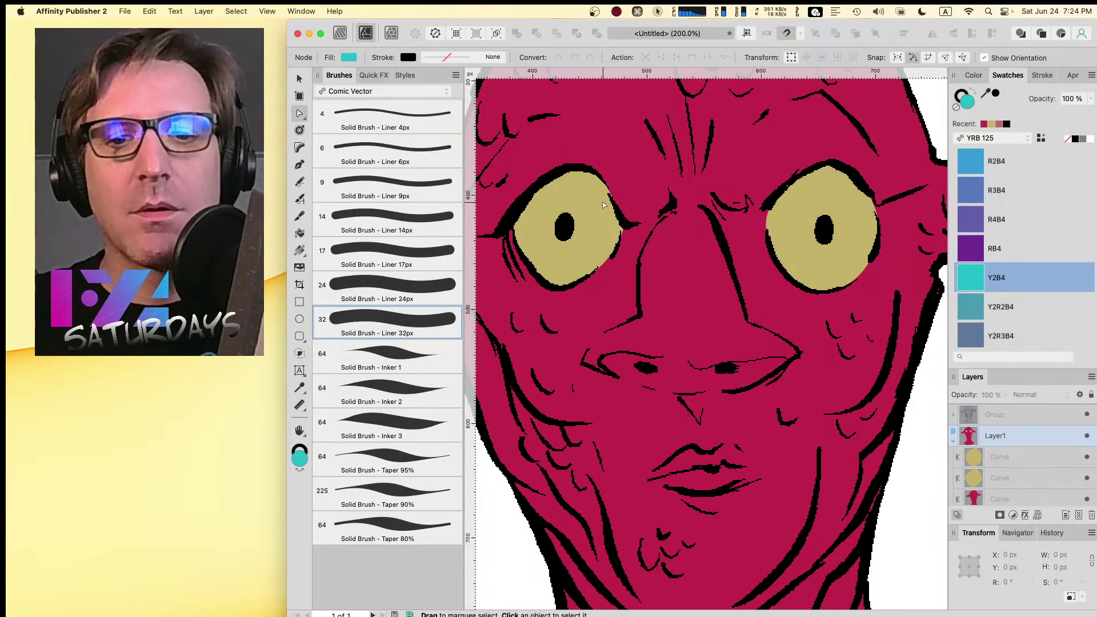
- Draw a closed Pen outline about 189 by 163 px around the inked nose, from the bridge around both nostrils
key("p")
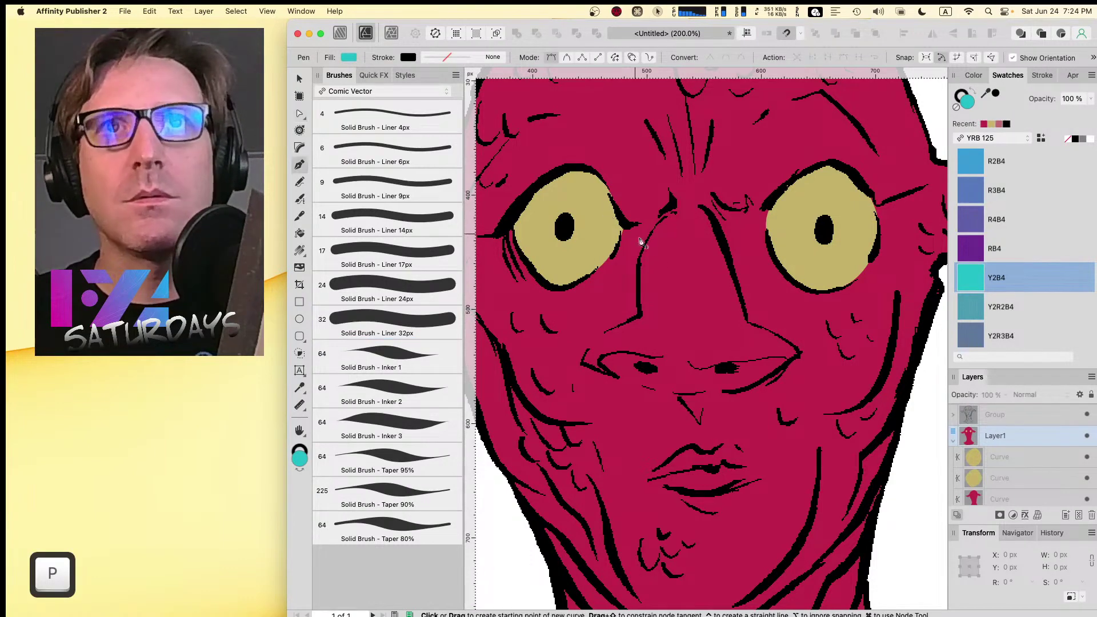
left_click(675, 207)
left_click(637, 261)
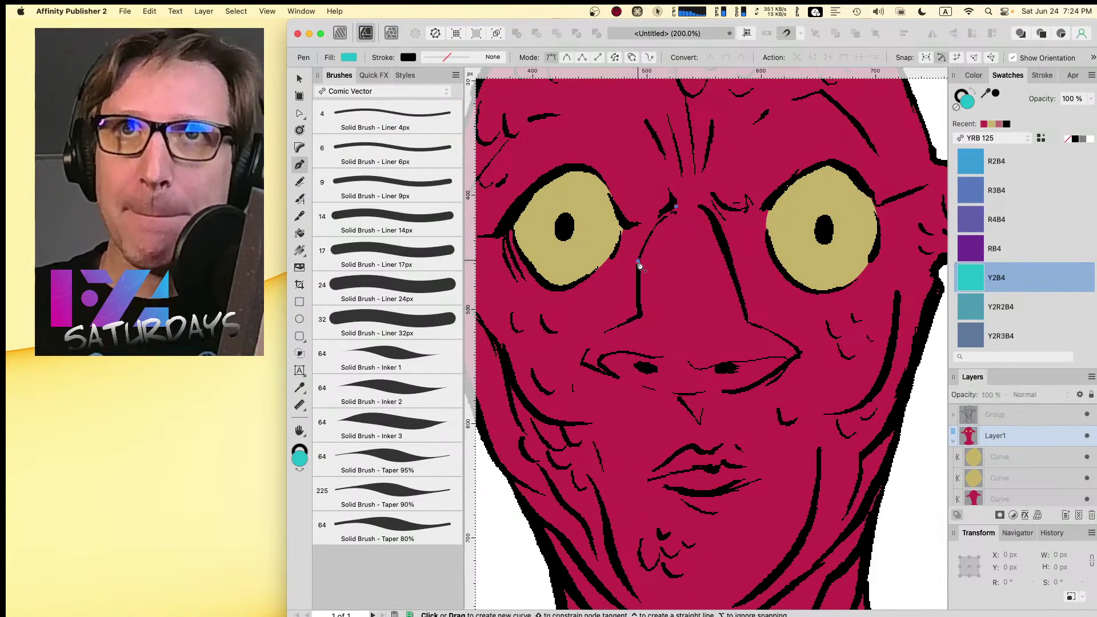
left_click(641, 314)
left_click(597, 335)
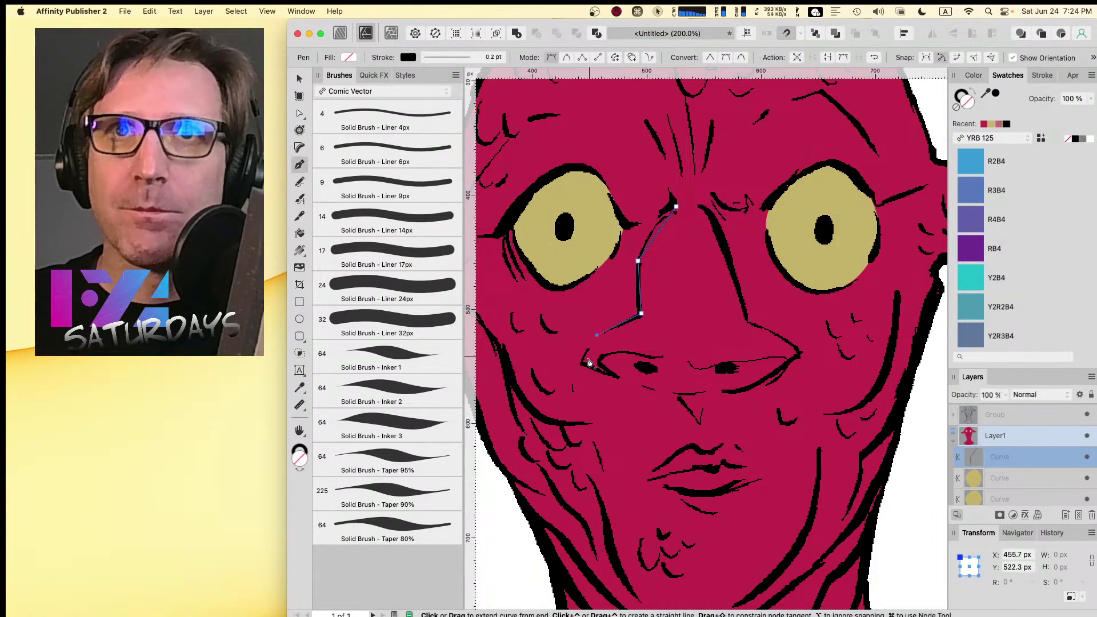
left_click(582, 360)
left_click(690, 393)
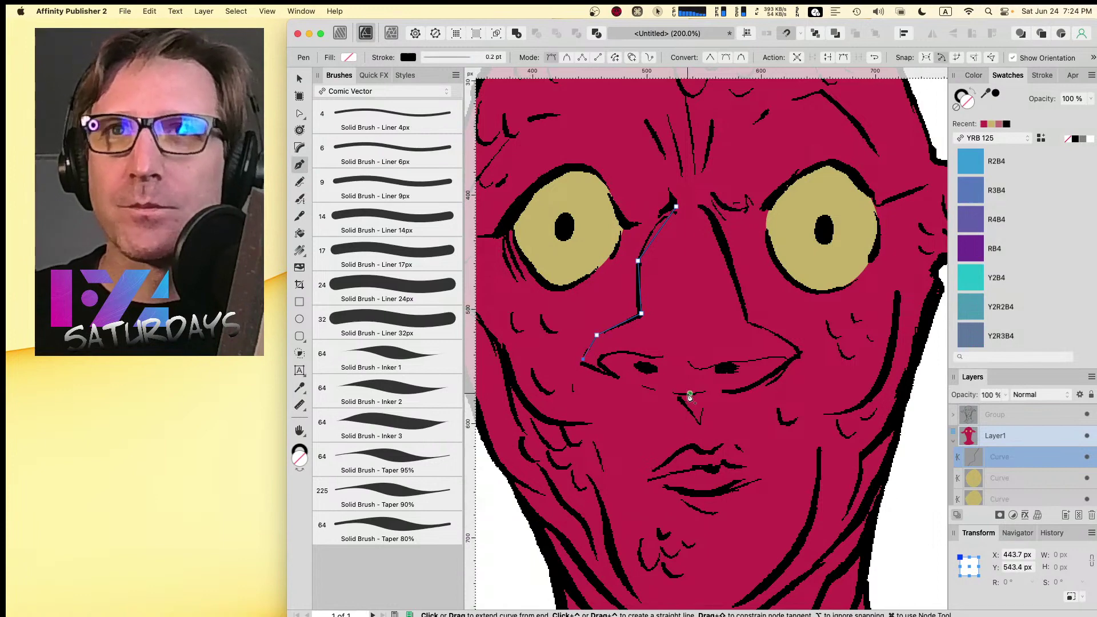
left_click(798, 353)
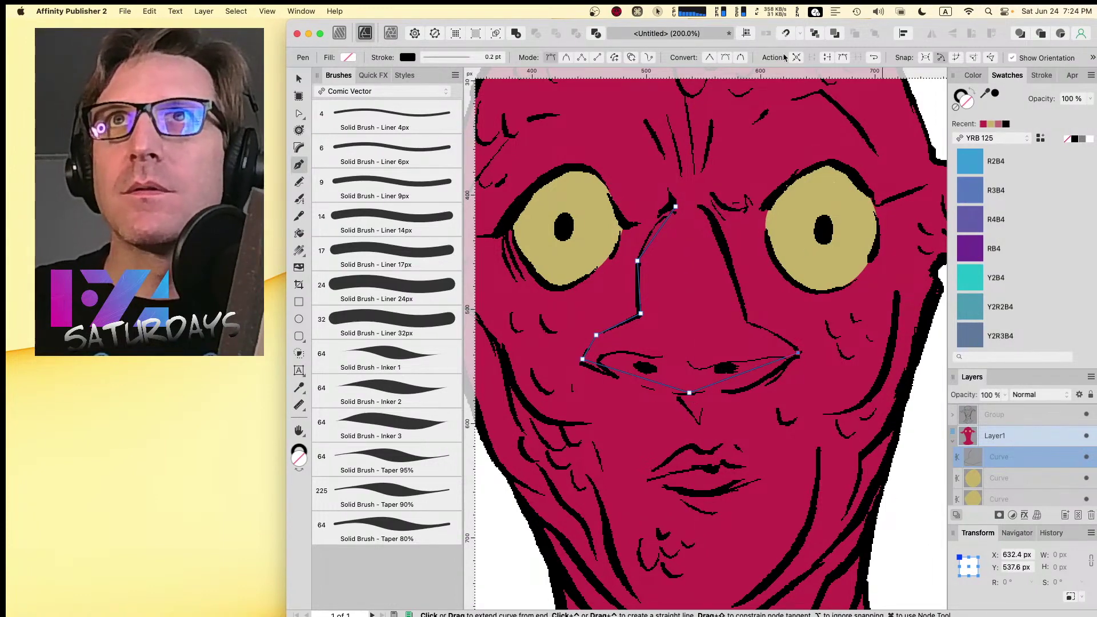
left_click(745, 319)
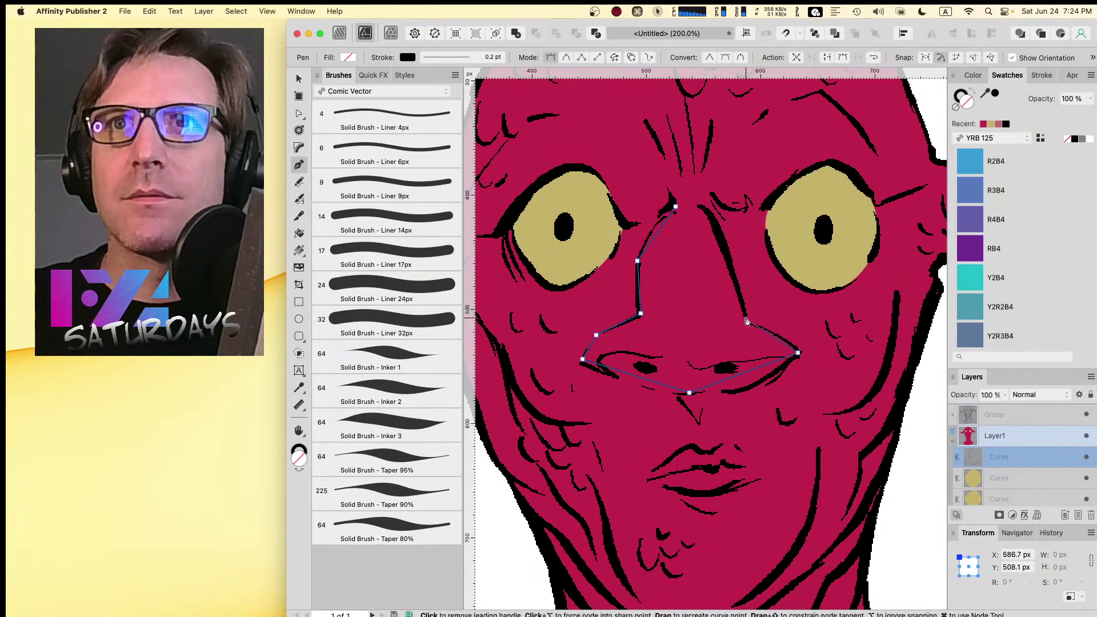
left_click(717, 226)
left_click(702, 207)
left_click(675, 207)
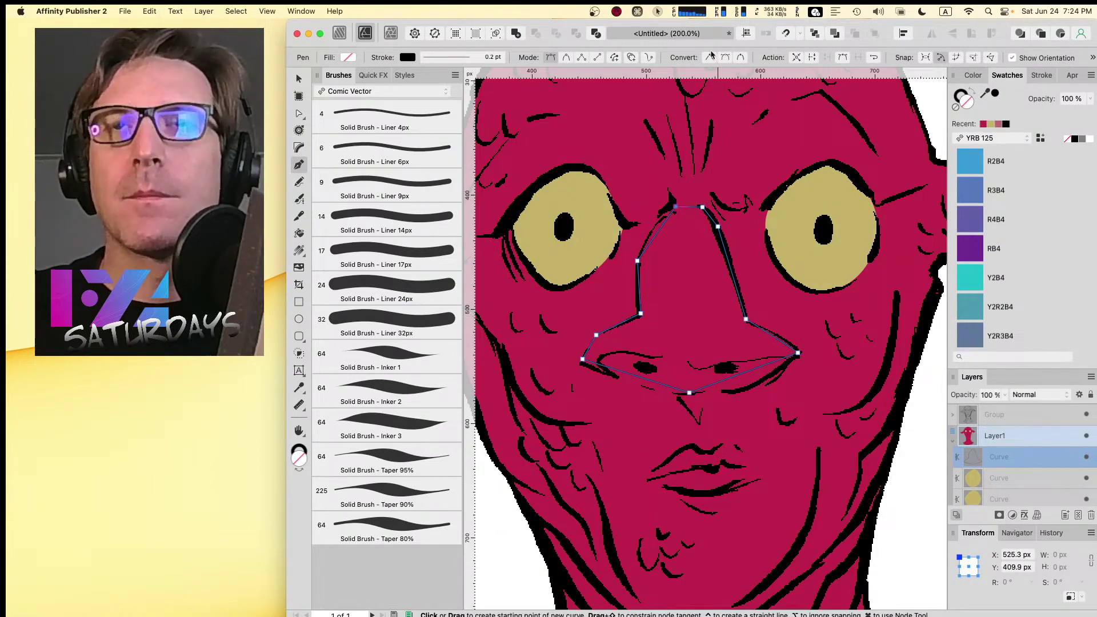
- Fill the nose shape with Y2B4 and remove its stroke
key("v")
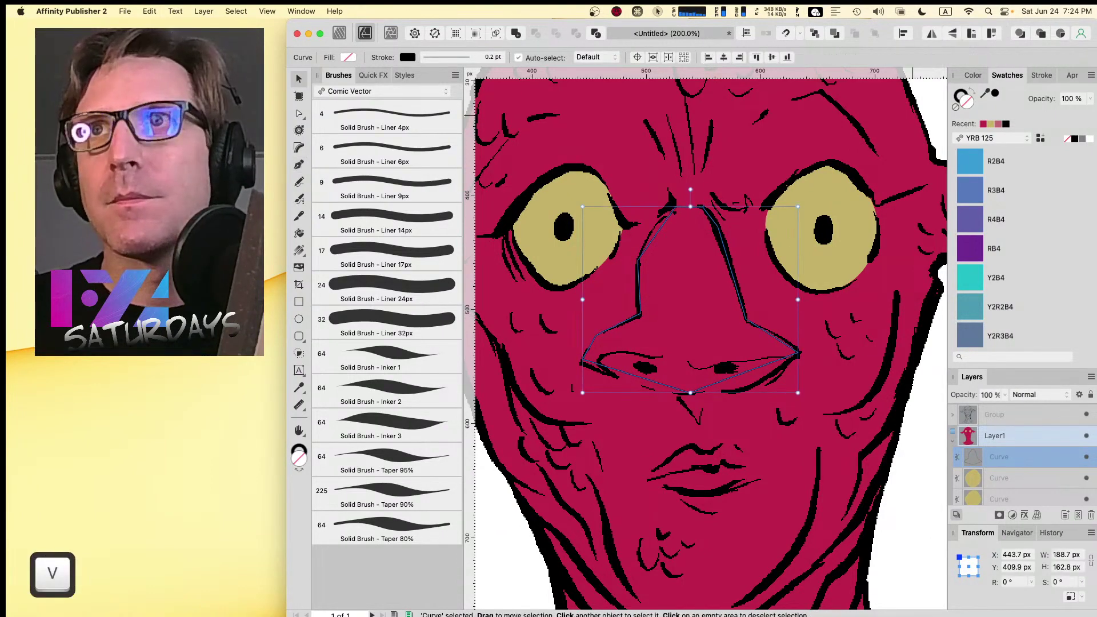
left_click(974, 281)
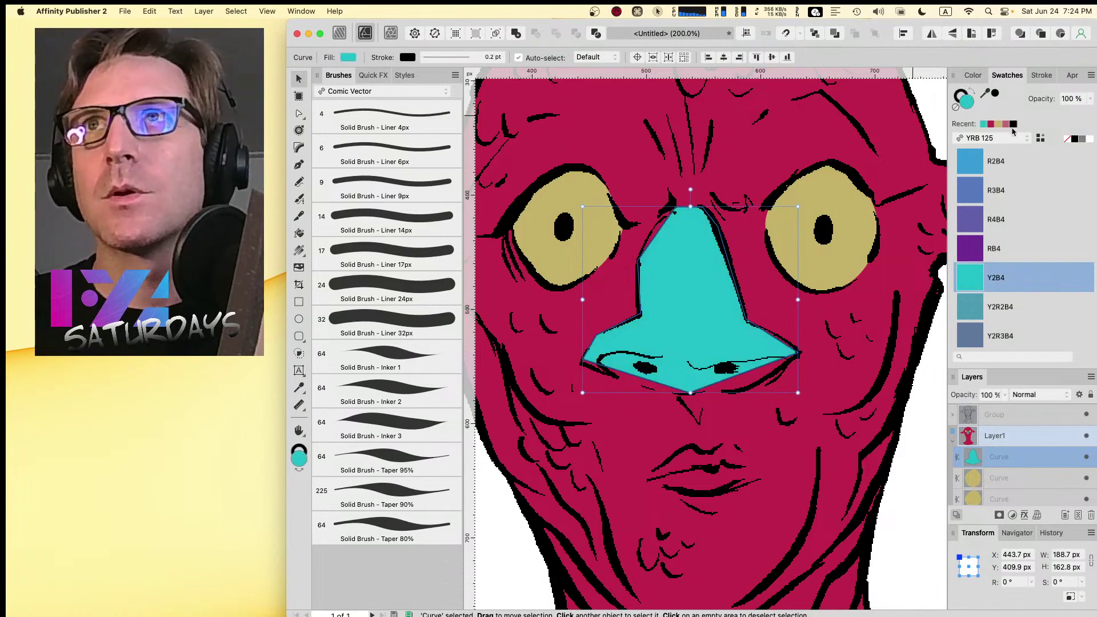
left_click(956, 107)
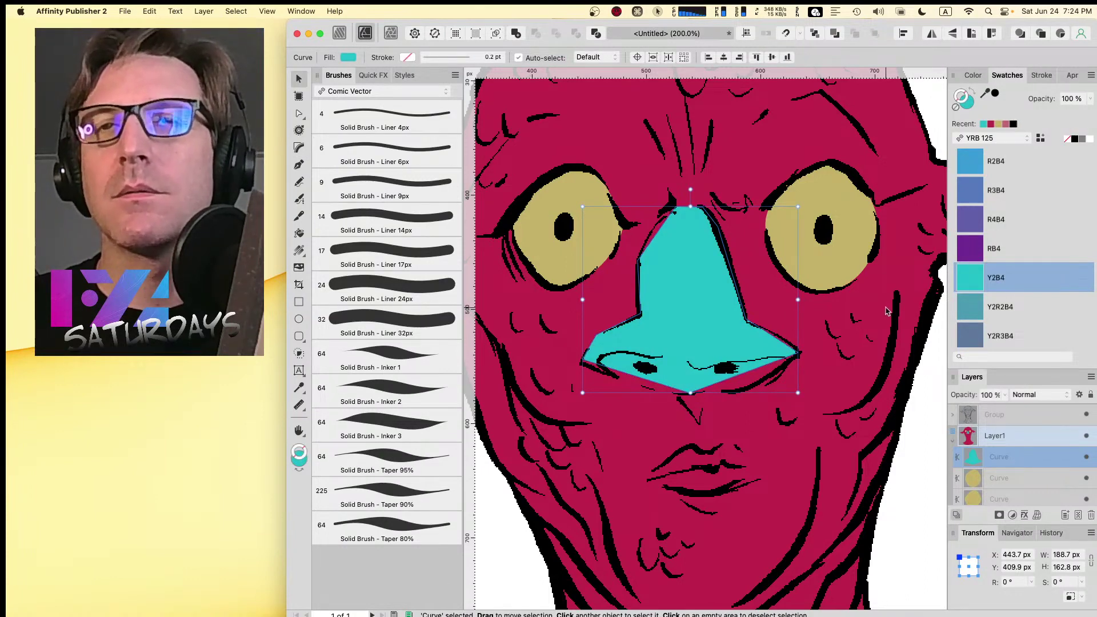
- Select all nodes of the nose shape and convert them to smart nodes
key("a")
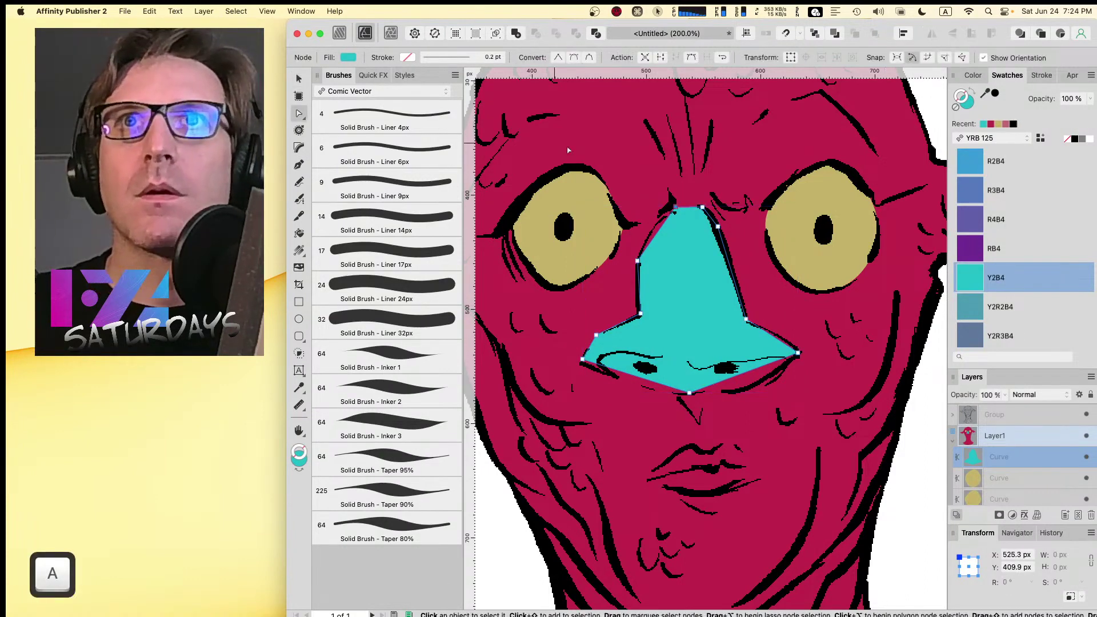
left_click_drag(558, 137, 831, 442)
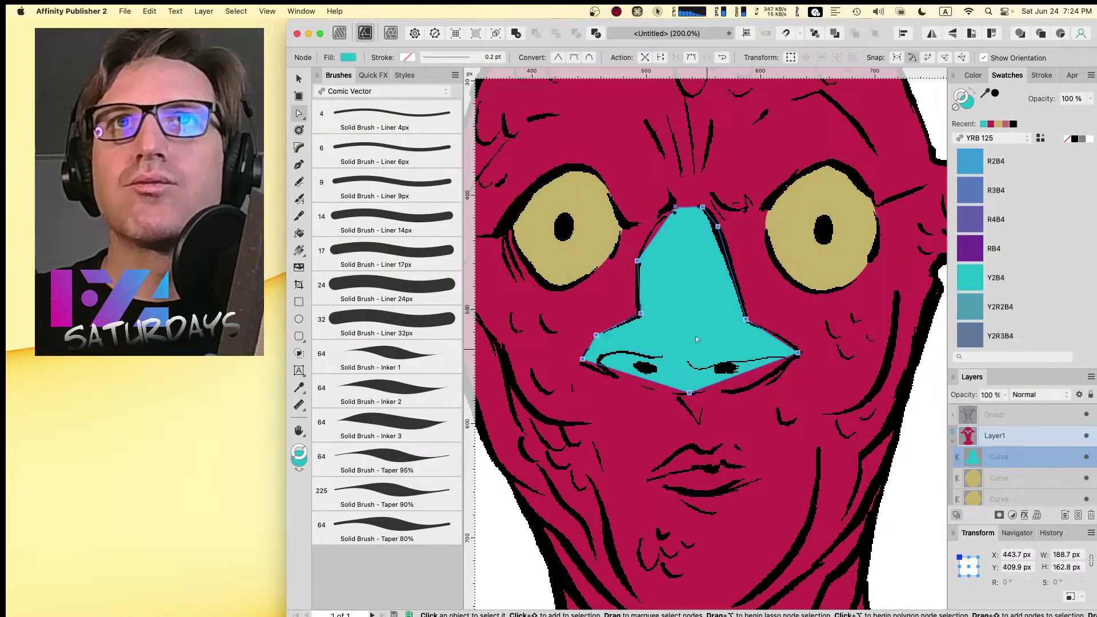
left_click(590, 58)
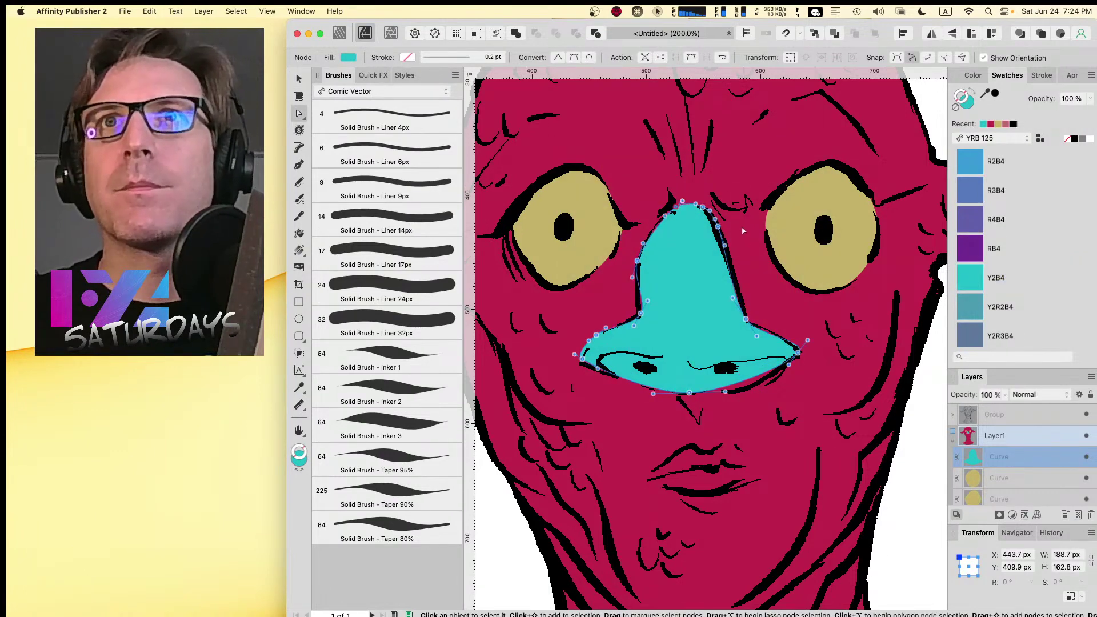
- Adjust the nose fill's bridge and right-side nodes so that its edge follows the inked line
left_click(673, 207)
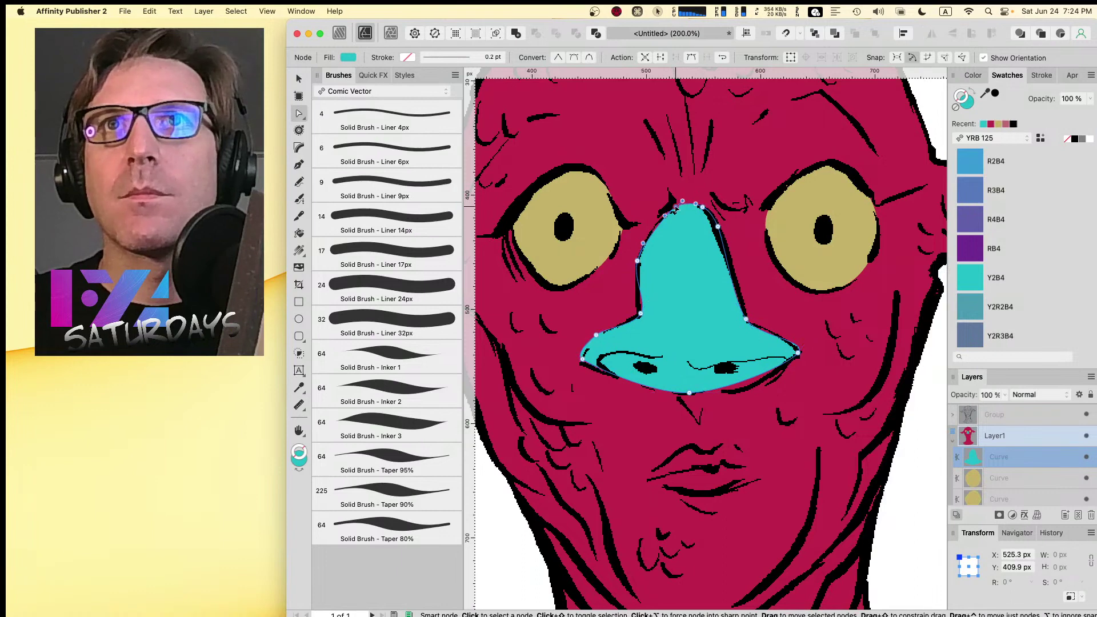
left_click_drag(718, 227, 715, 234)
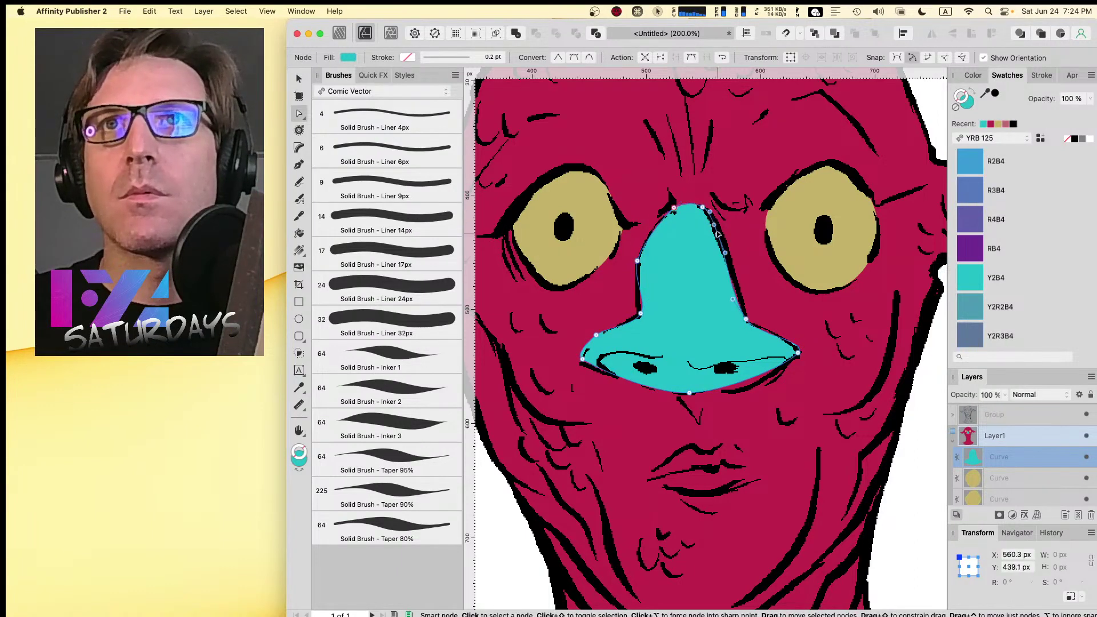
left_click(746, 320)
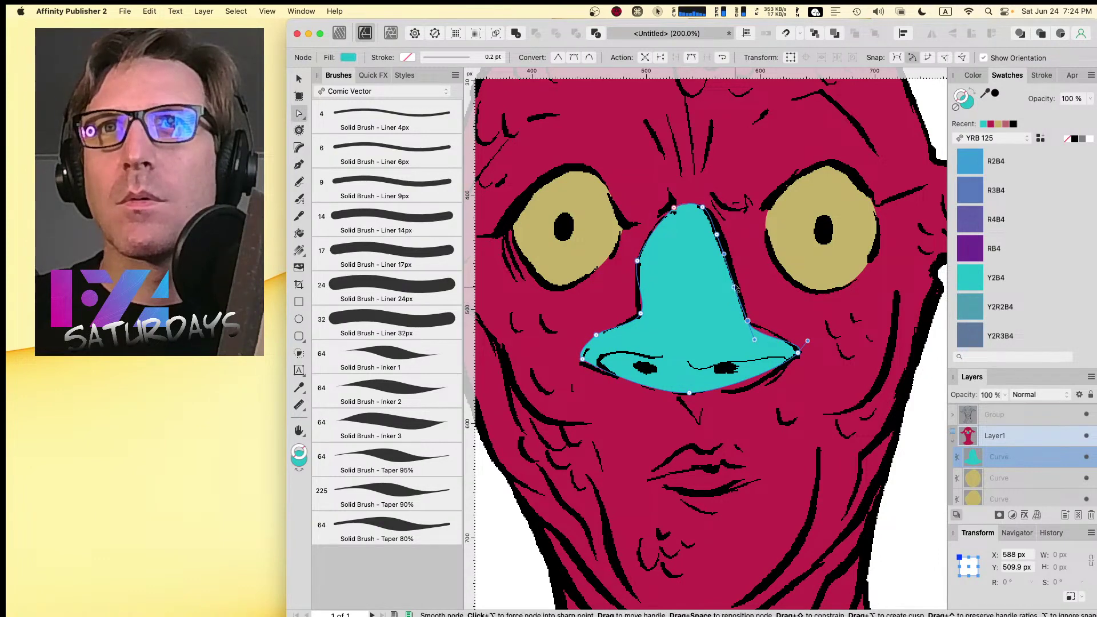
left_click_drag(715, 234, 716, 239)
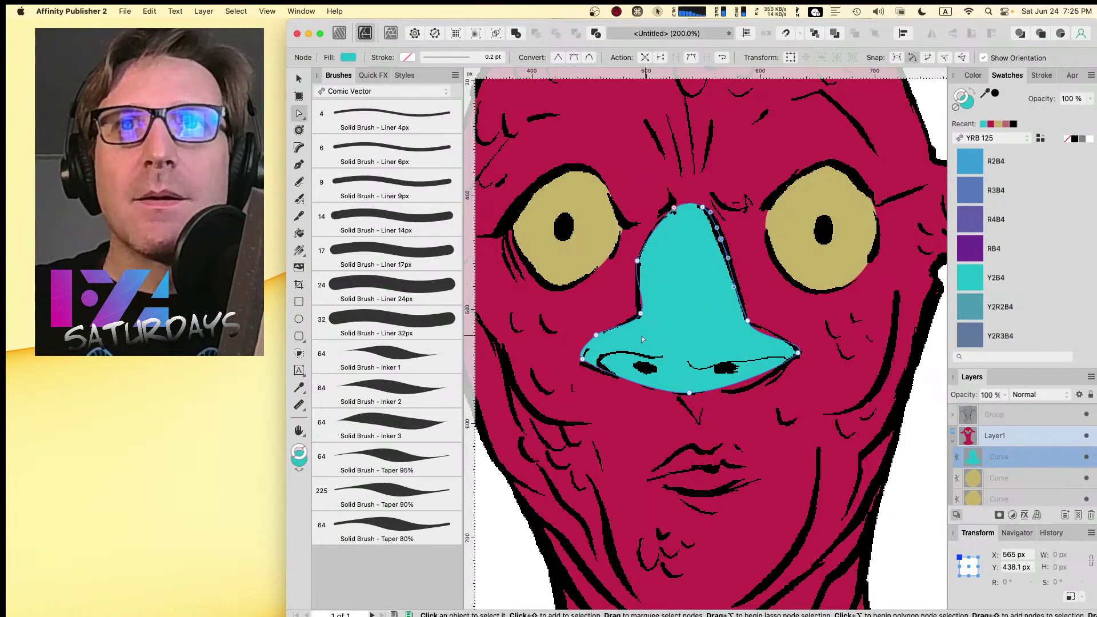
- Fit the nose fill's left-side nodes to the inked line and reshape the curve handles above the left nostril
left_click(639, 313)
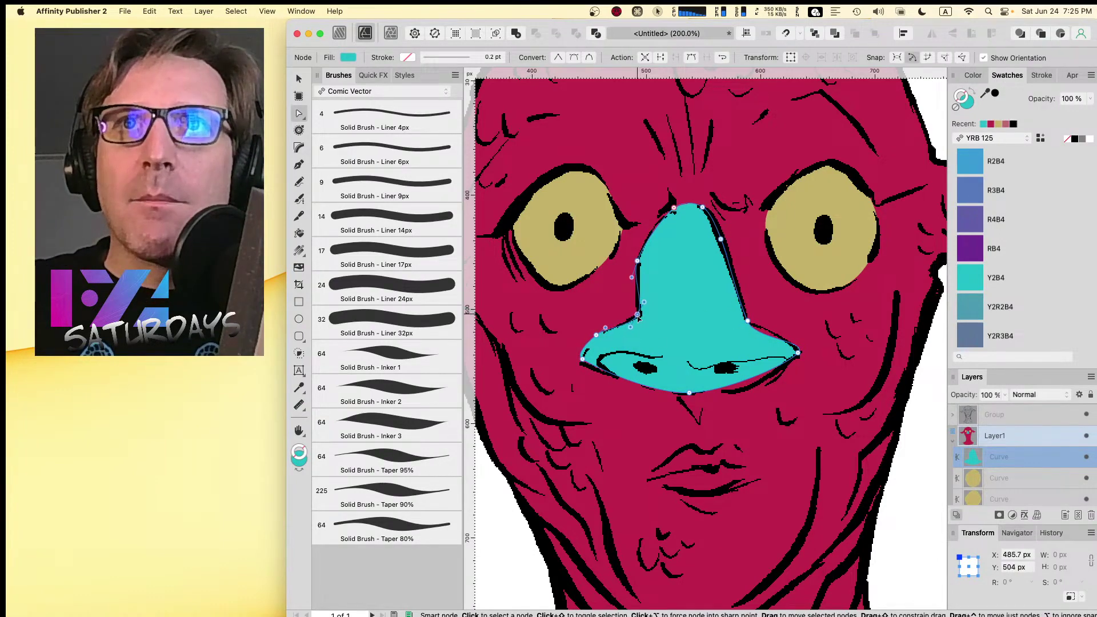
left_click(637, 260)
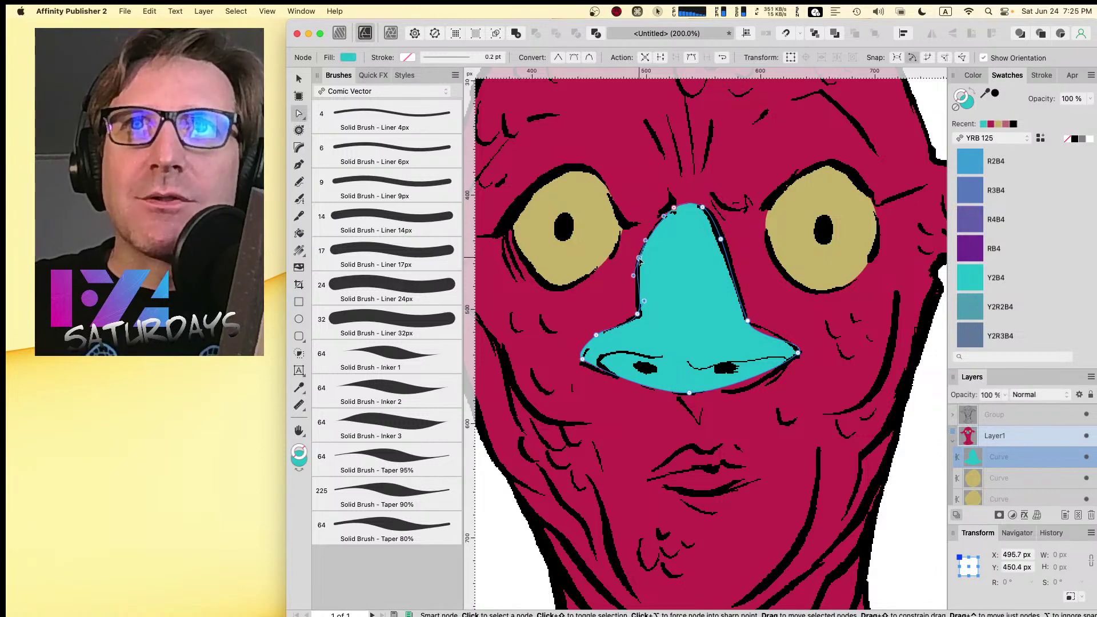
left_click_drag(638, 259, 638, 263)
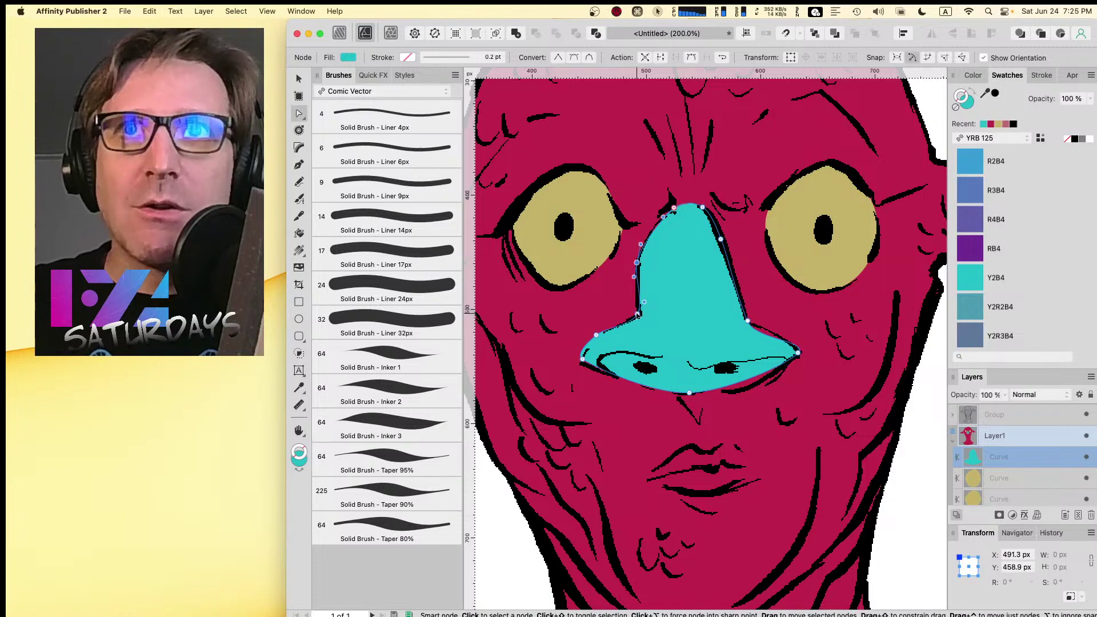
left_click(637, 315)
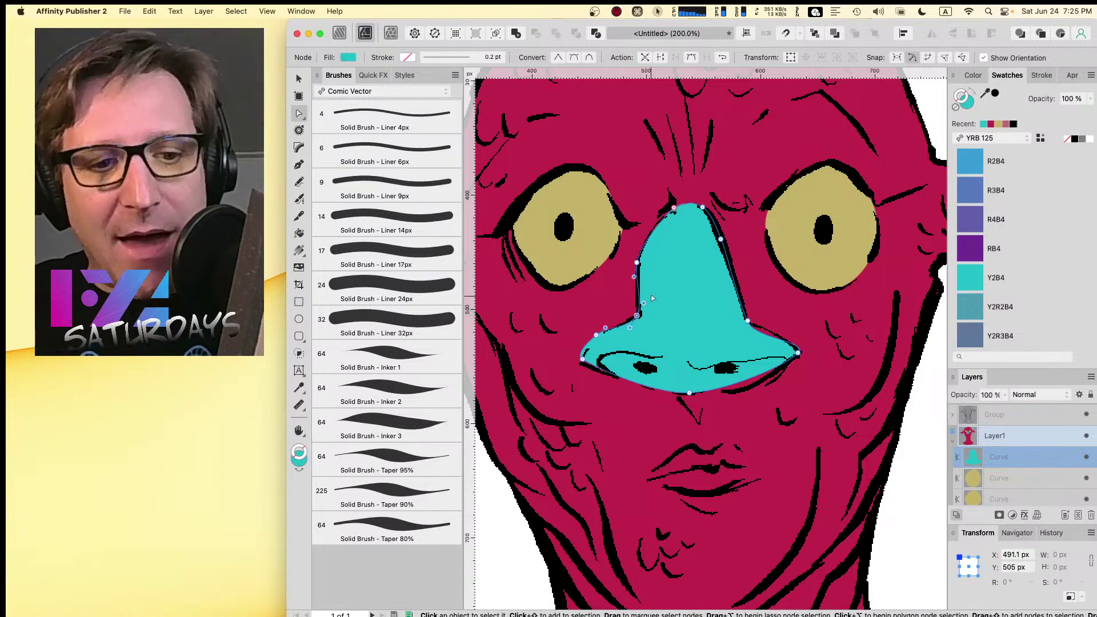
key("alt")
left_click_drag(643, 304, 627, 322)
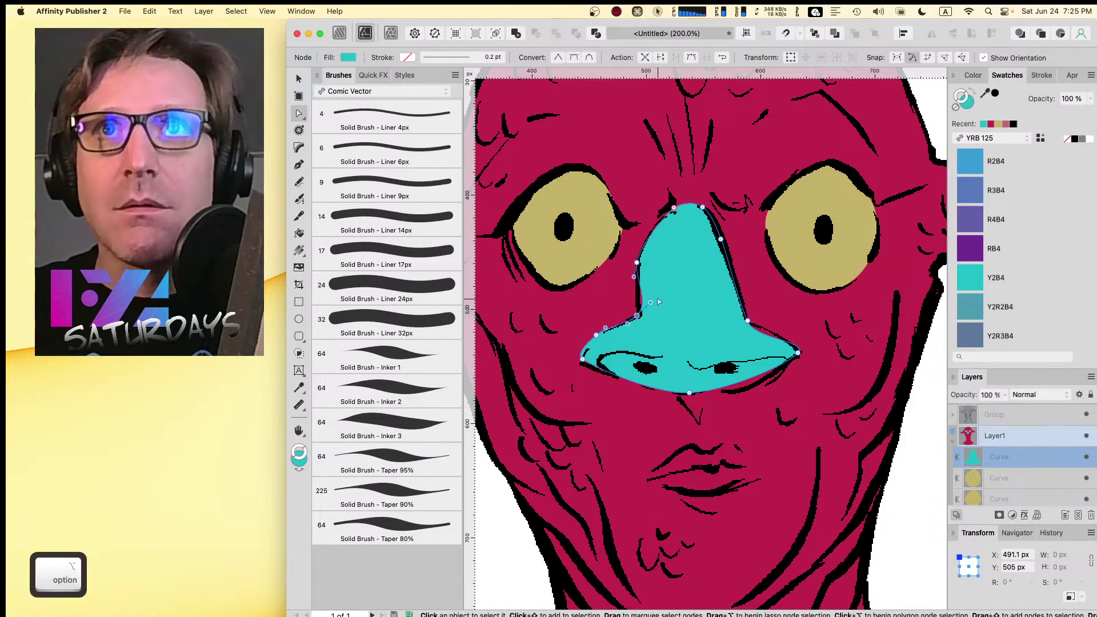
mouse_move(651, 307)
left_mouse_down()
mouse_move(638, 308)
mouse_move(652, 315)
left_mouse_up()
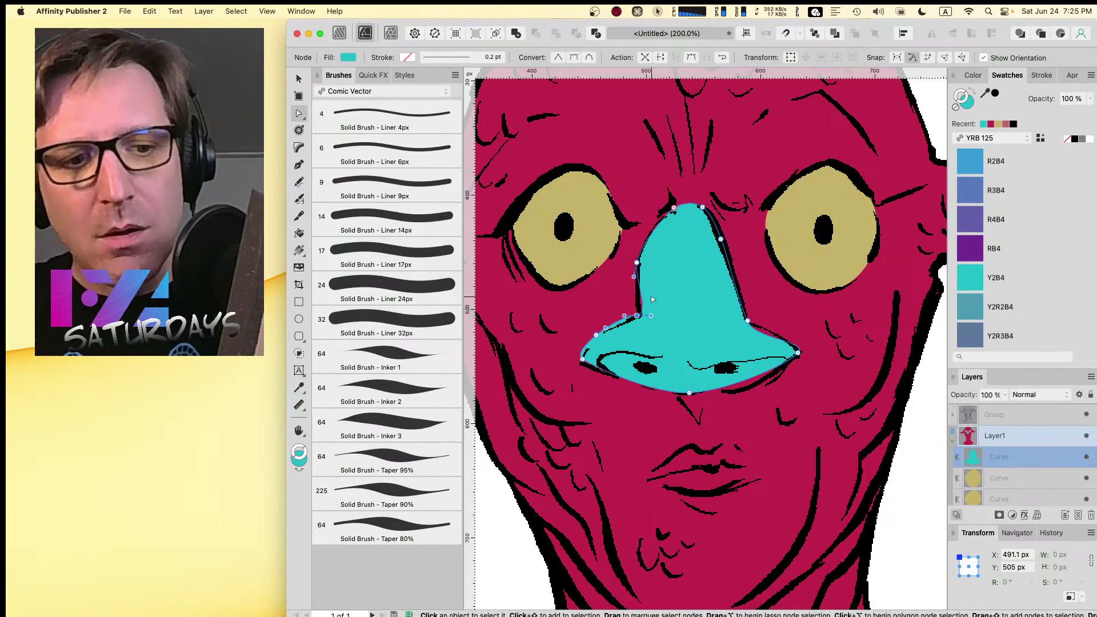
- Delete the surplus node above the nose fill's left tip, then reshape the adjoining curve and shift the left crease node to match the ink
left_click(583, 363)
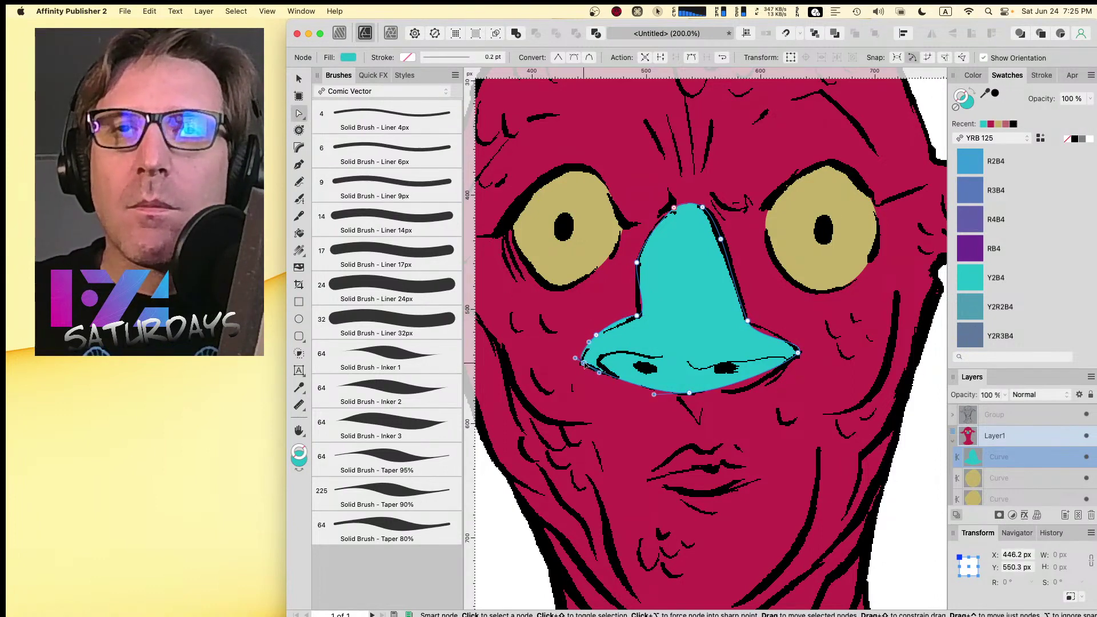
left_click(604, 334)
left_click_drag(604, 335, 601, 336)
left_click(601, 336)
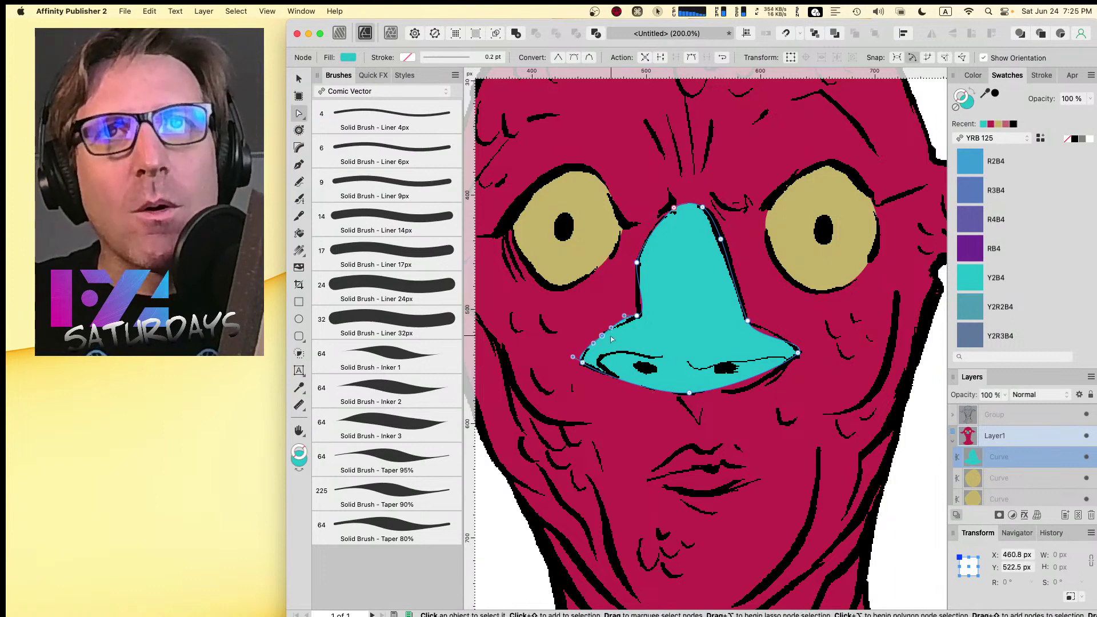
left_click(582, 362)
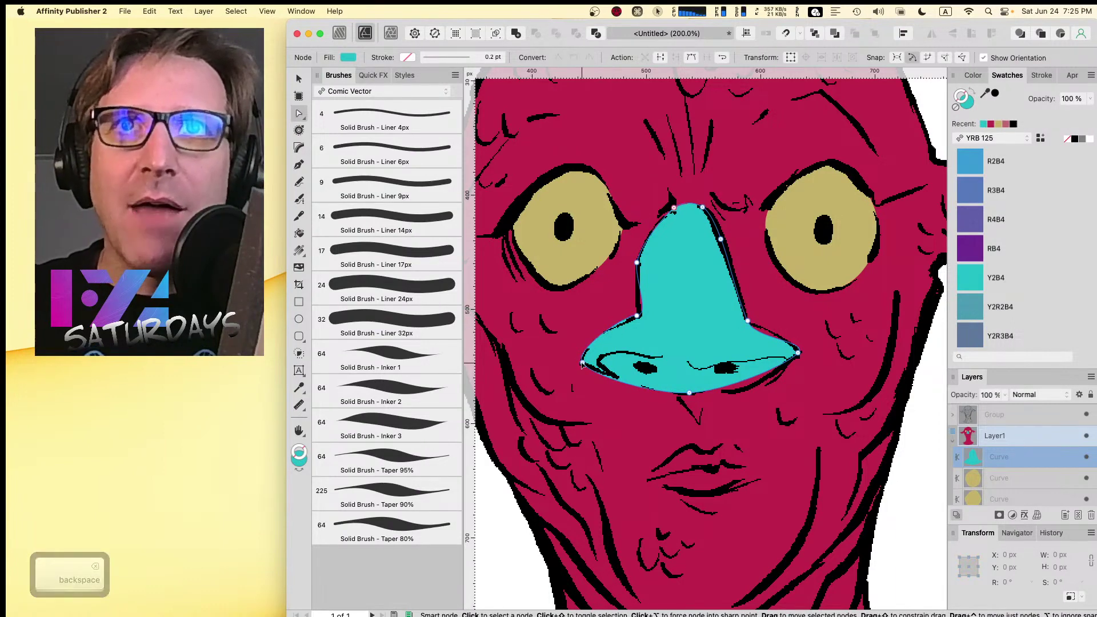
left_click_drag(586, 362, 584, 347)
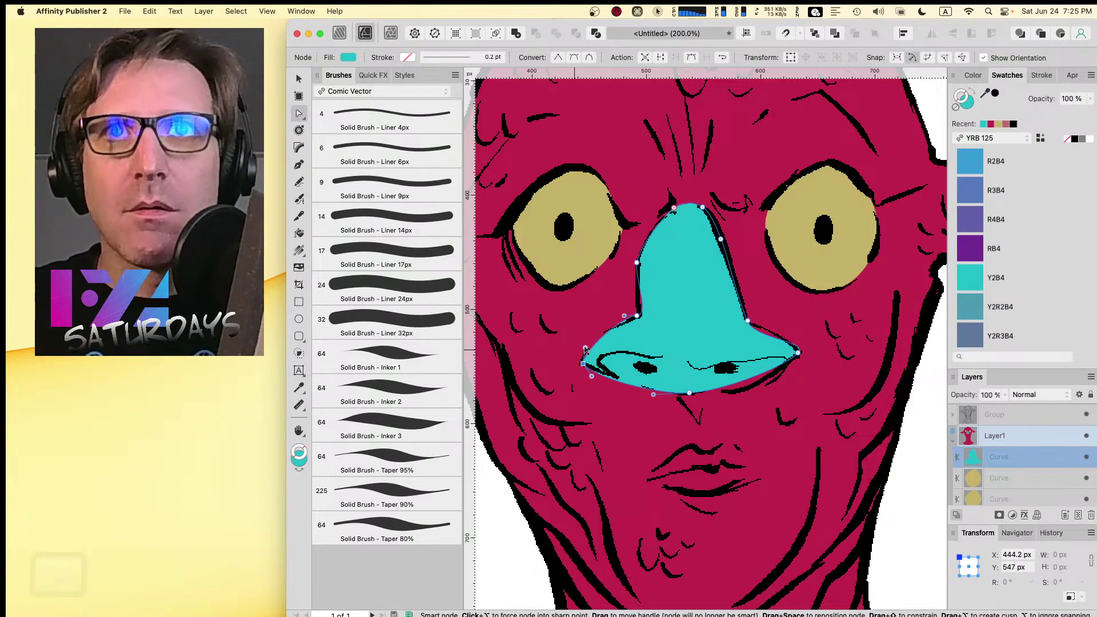
left_click_drag(625, 316, 608, 330)
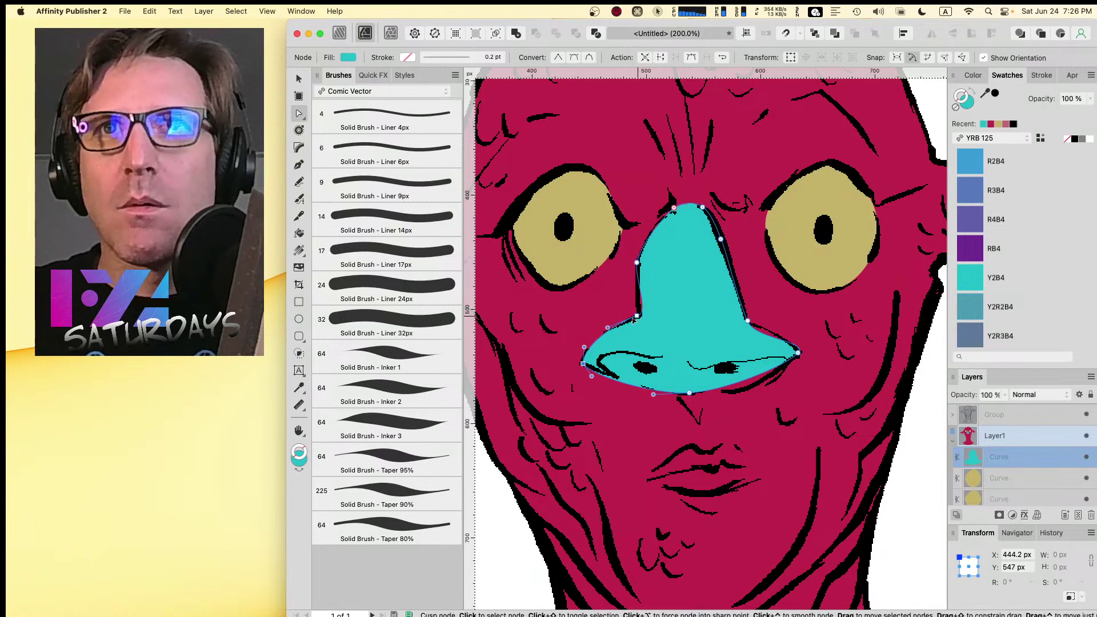
left_click(632, 317)
left_click_drag(633, 317, 645, 314)
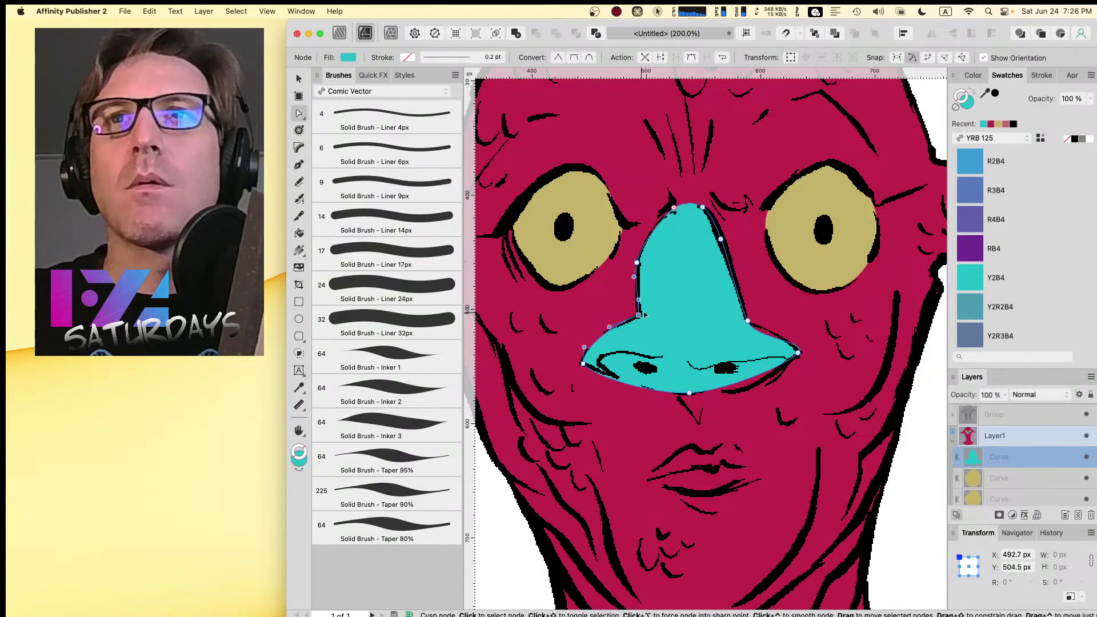
- Reshape the curve handles at the nose fill's right tip and bottom node so its lower edge follows the inked line
left_click(797, 355)
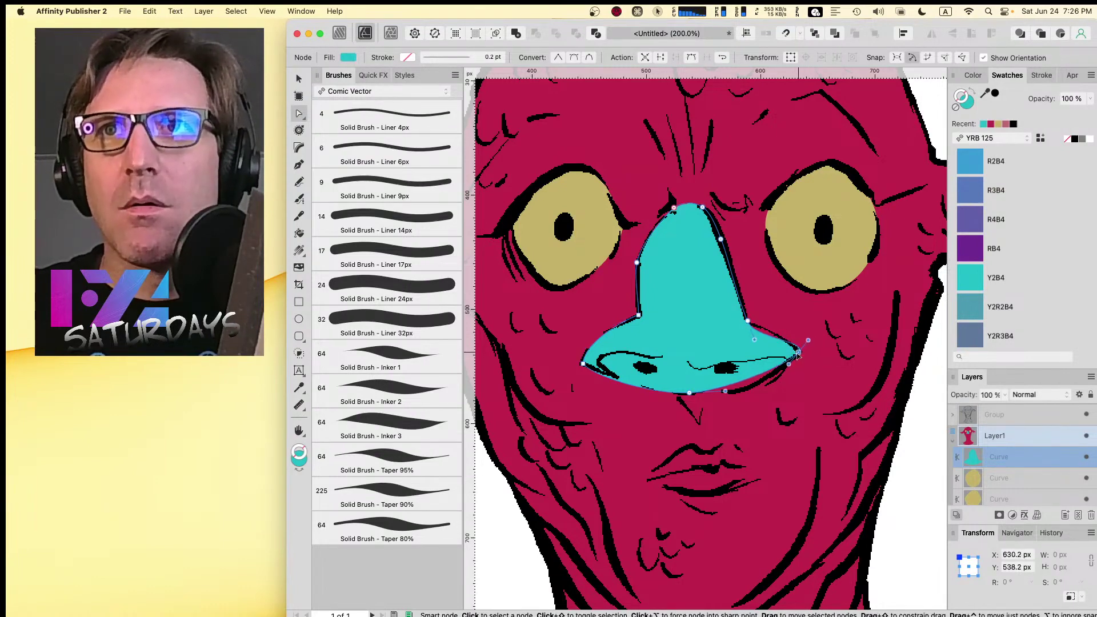
left_click_drag(754, 342, 759, 334)
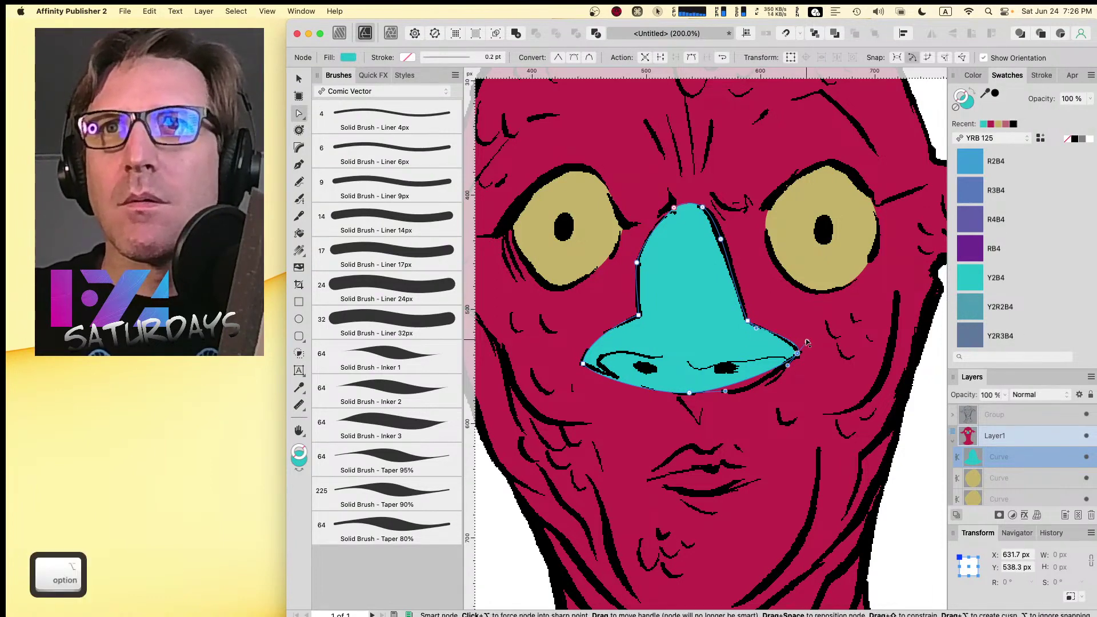
left_click_drag(806, 341, 747, 398)
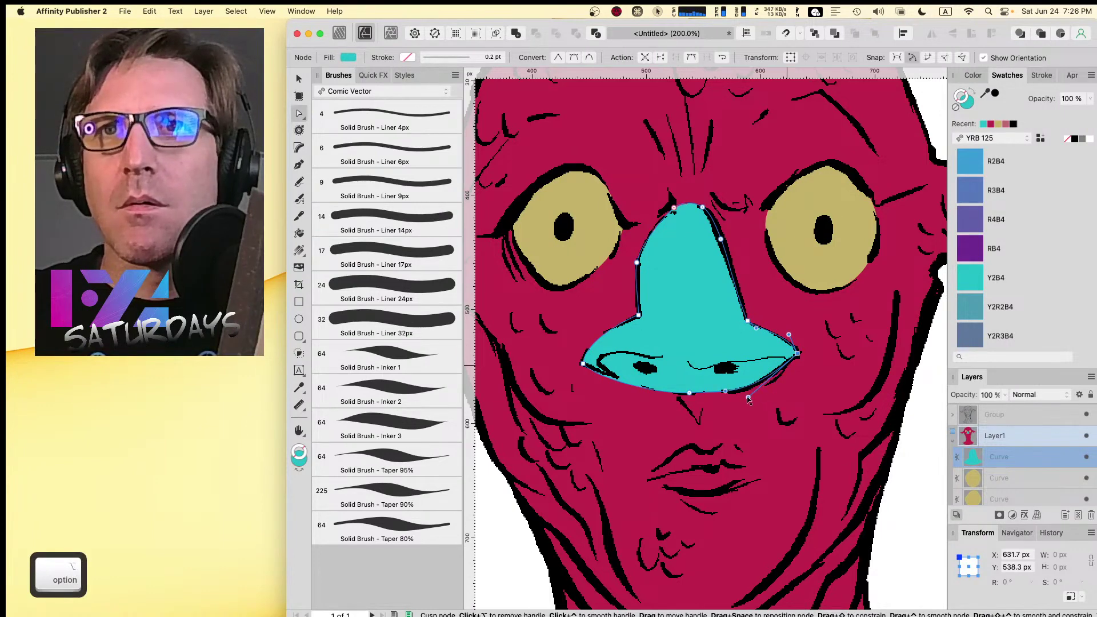
left_click(688, 394)
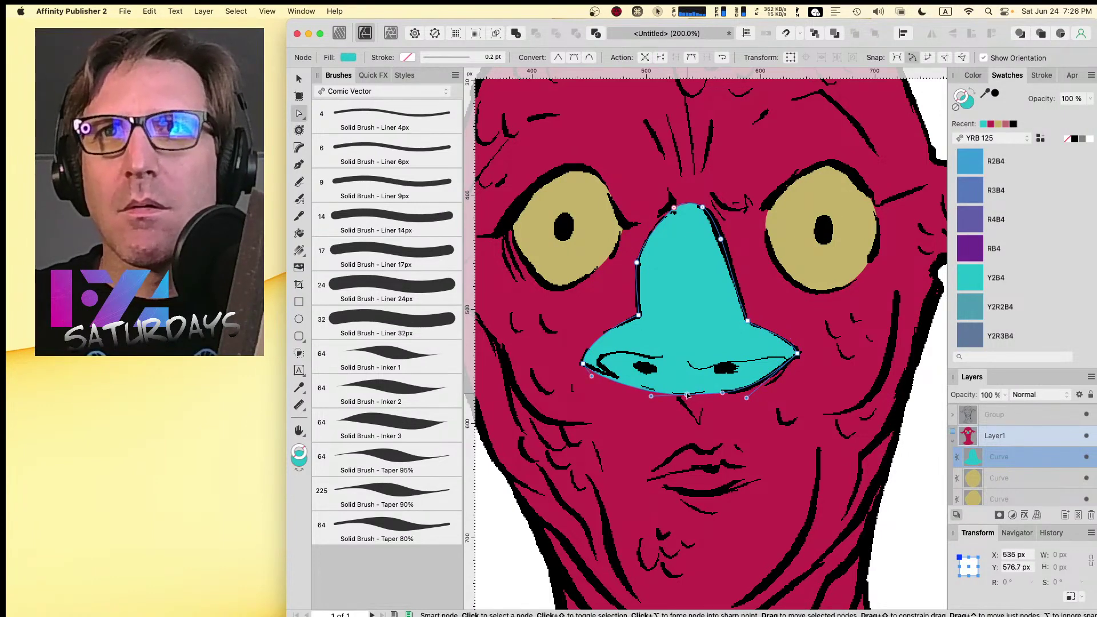
left_click_drag(722, 393, 735, 391)
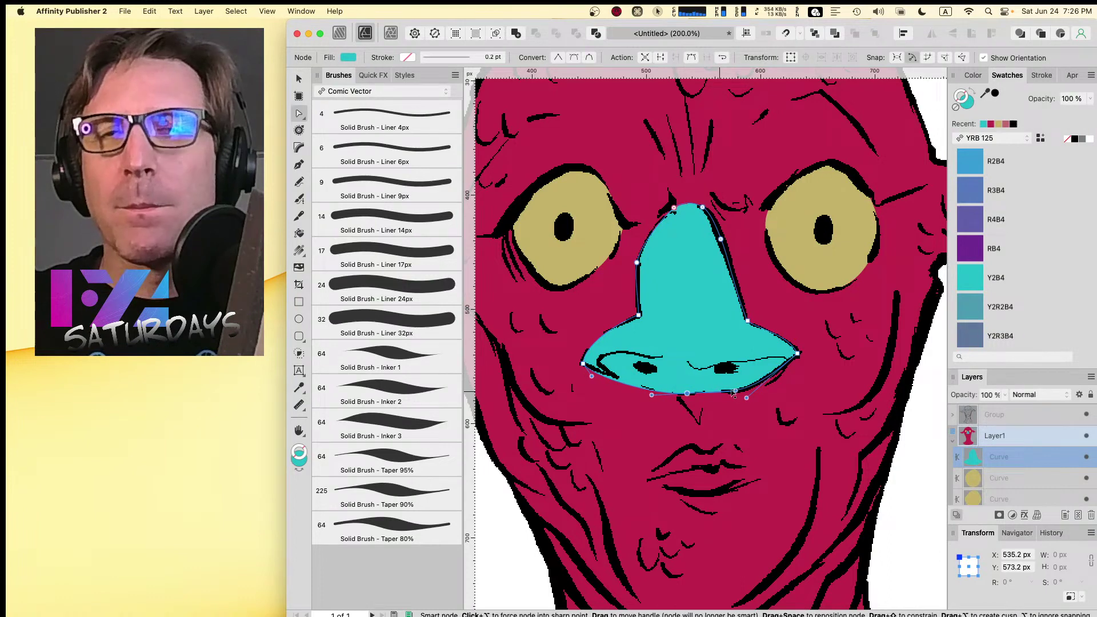
left_click_drag(652, 394, 608, 374)
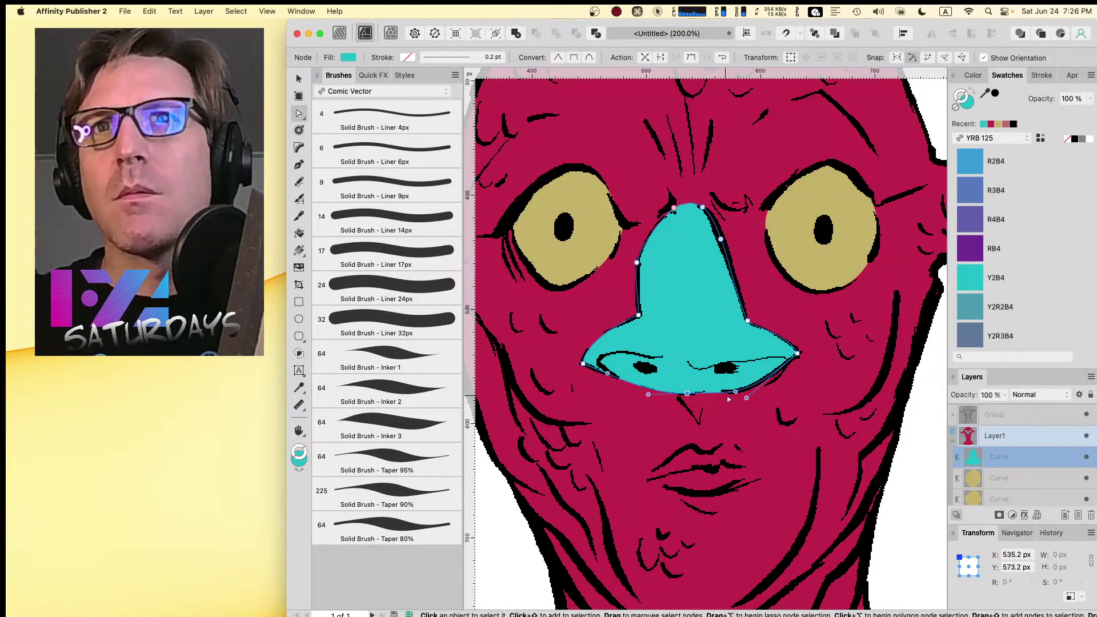
- Deselect the nose shape and set up the Pencil tool with swatch R3B3 as its stroke colour
left_click(299, 198)
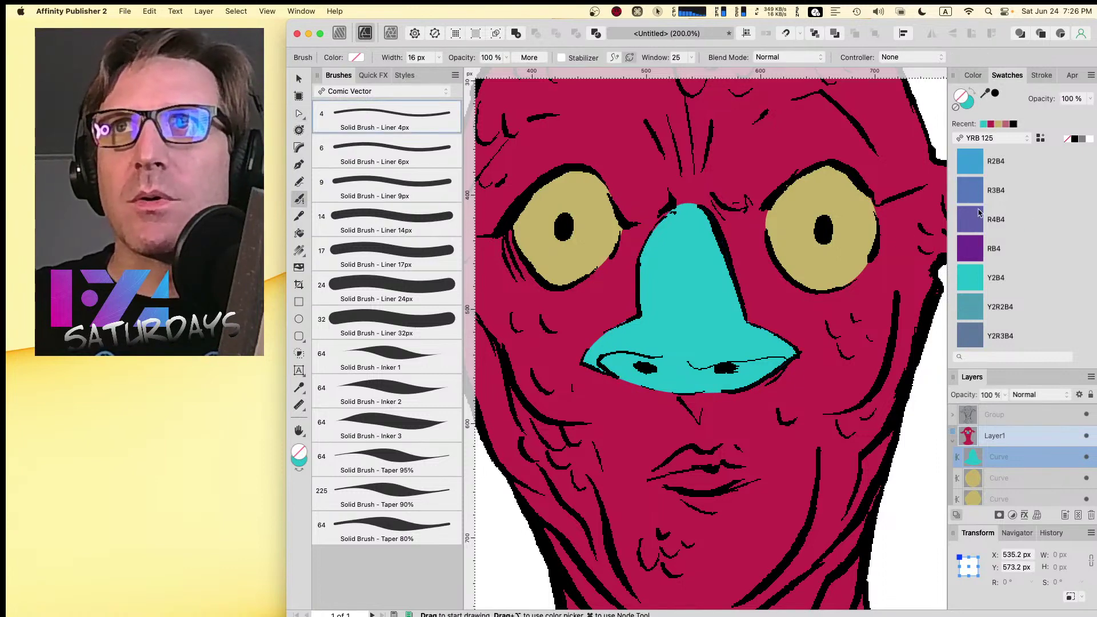
left_click(977, 212)
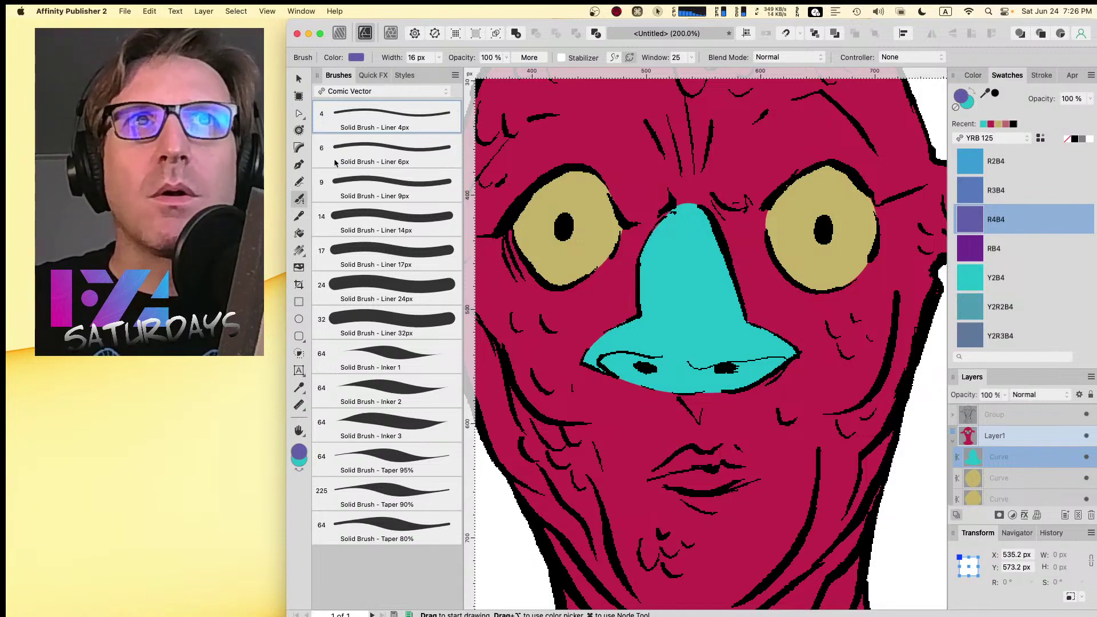
key("n")
key("Escape")
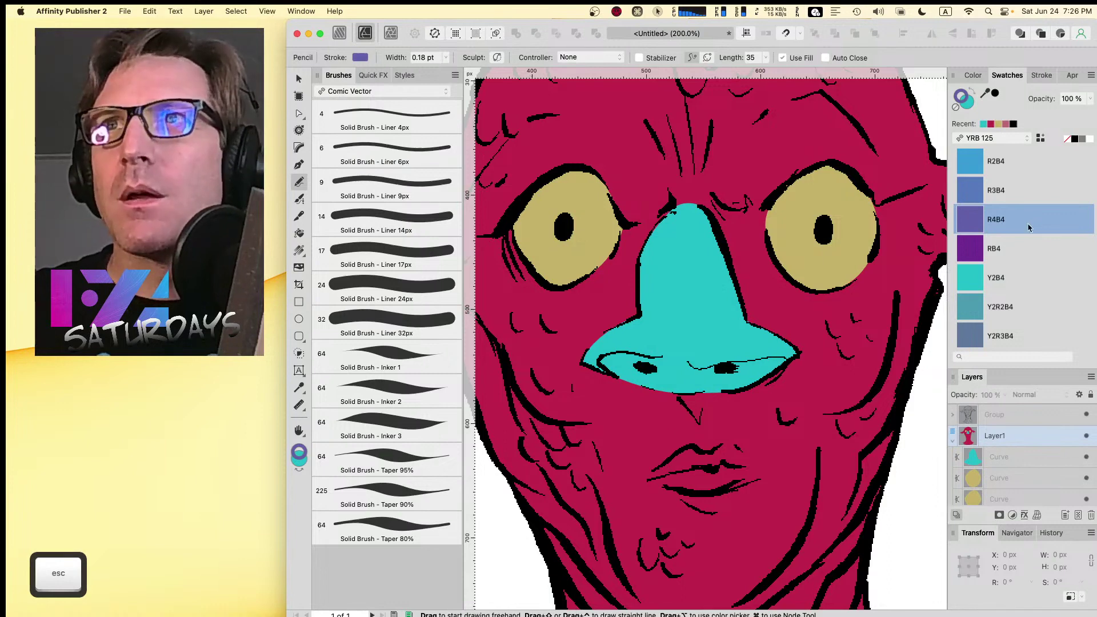
left_click(1091, 285)
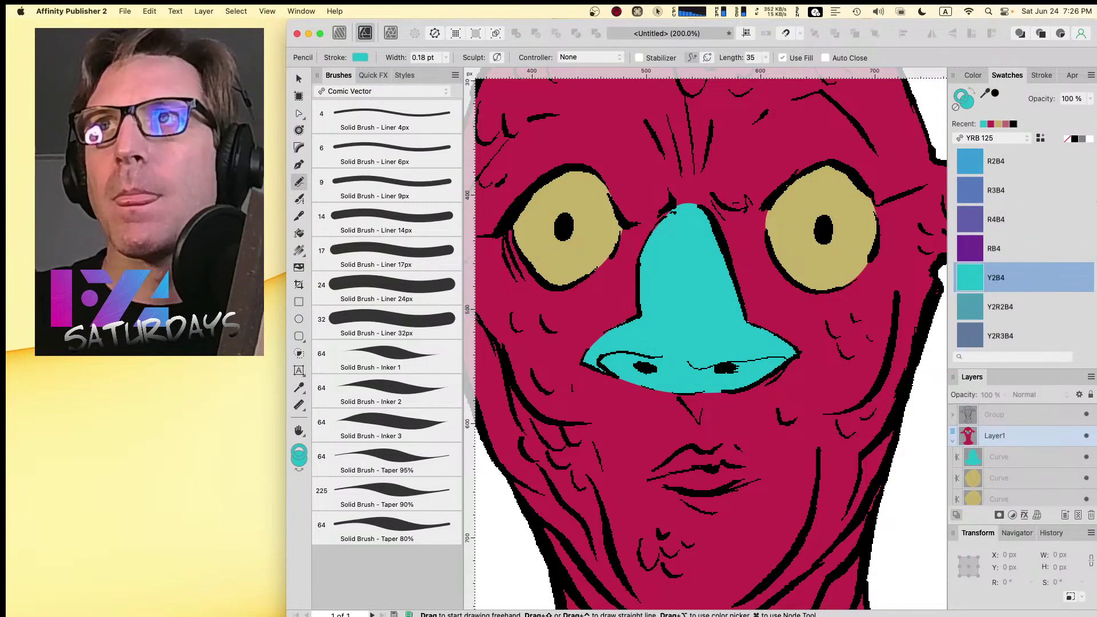
scroll(1089, 285, "up", 1)
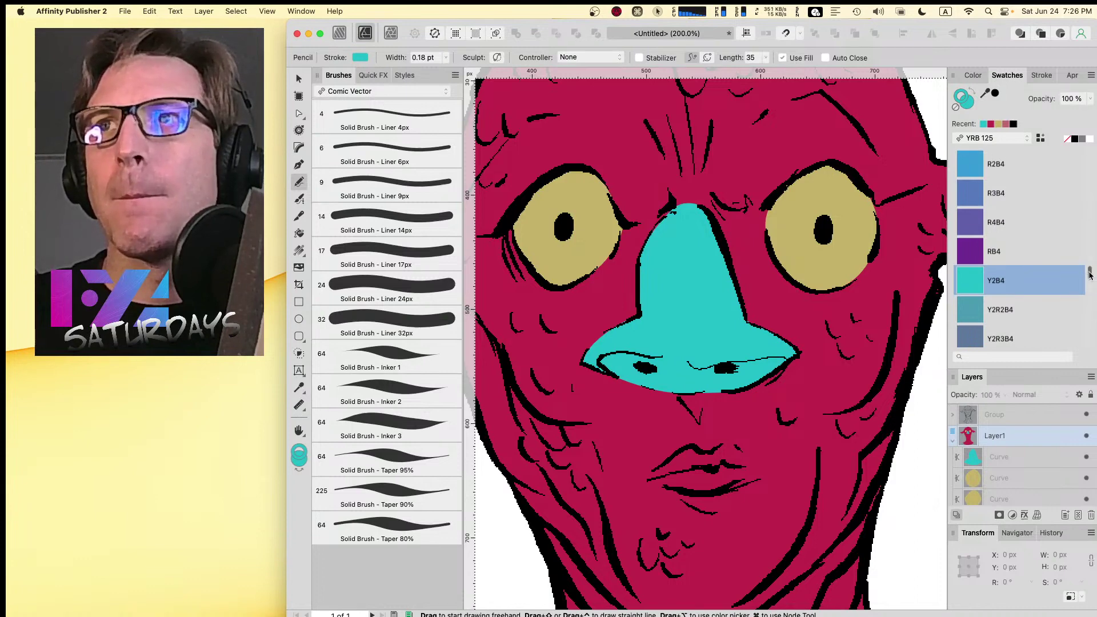
left_click_drag(1089, 275, 1090, 236)
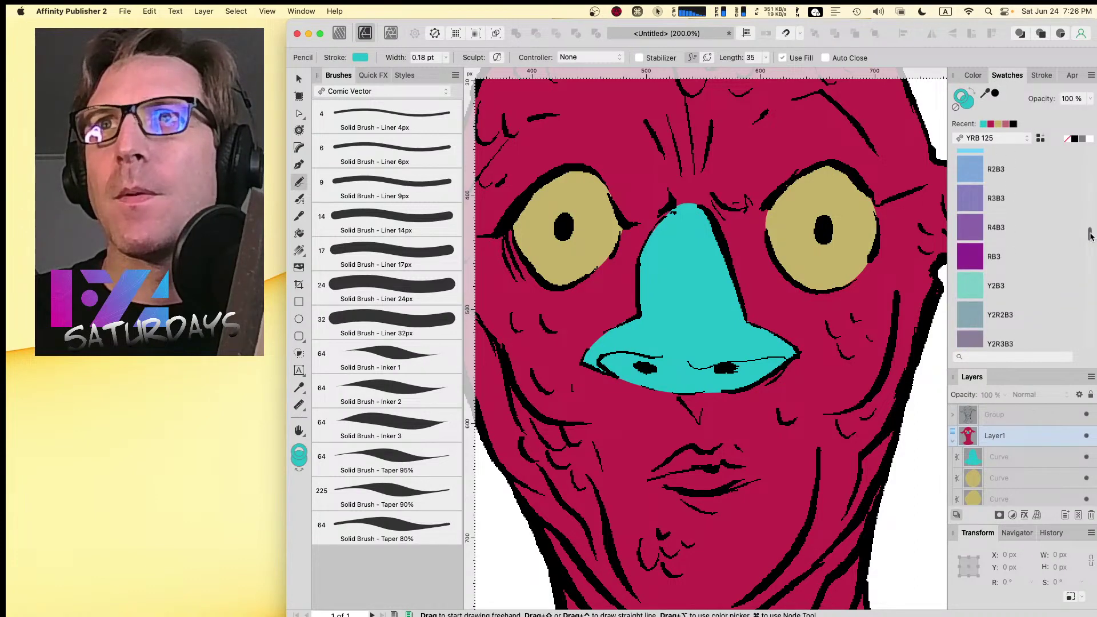
left_click(967, 213)
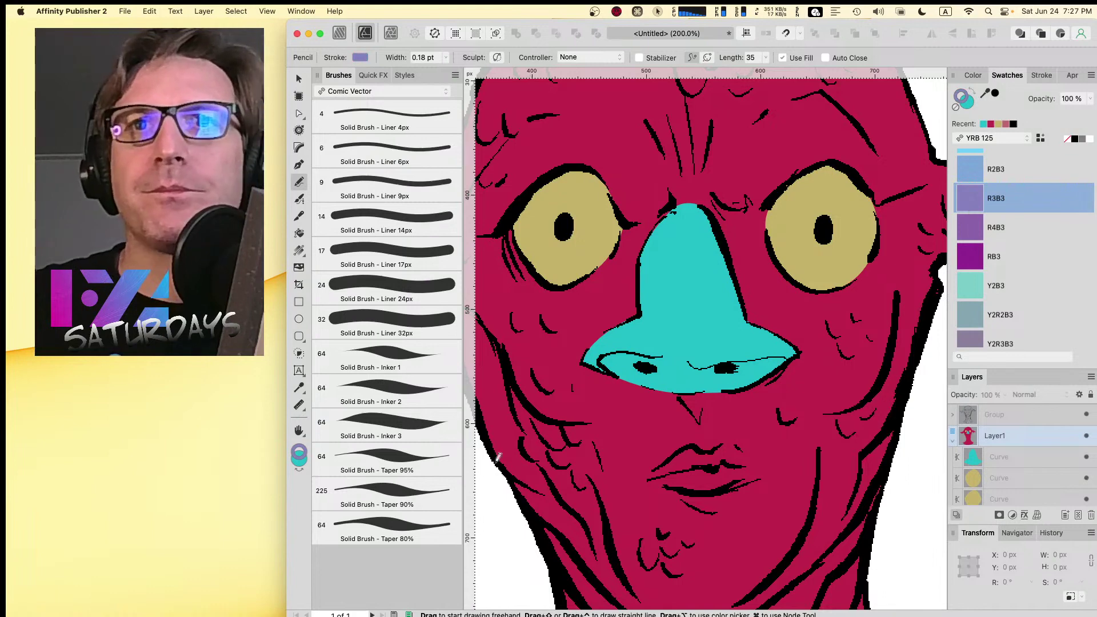
- Trace the lips as a closed freehand shape with an R3B3 fill and no stroke, and nudge it over the inked mouth
mouse_move(650, 473)
left_mouse_down()
mouse_move(685, 446)
mouse_move(722, 442)
mouse_move(763, 470)
mouse_move(703, 495)
mouse_move(656, 478)
left_mouse_up()
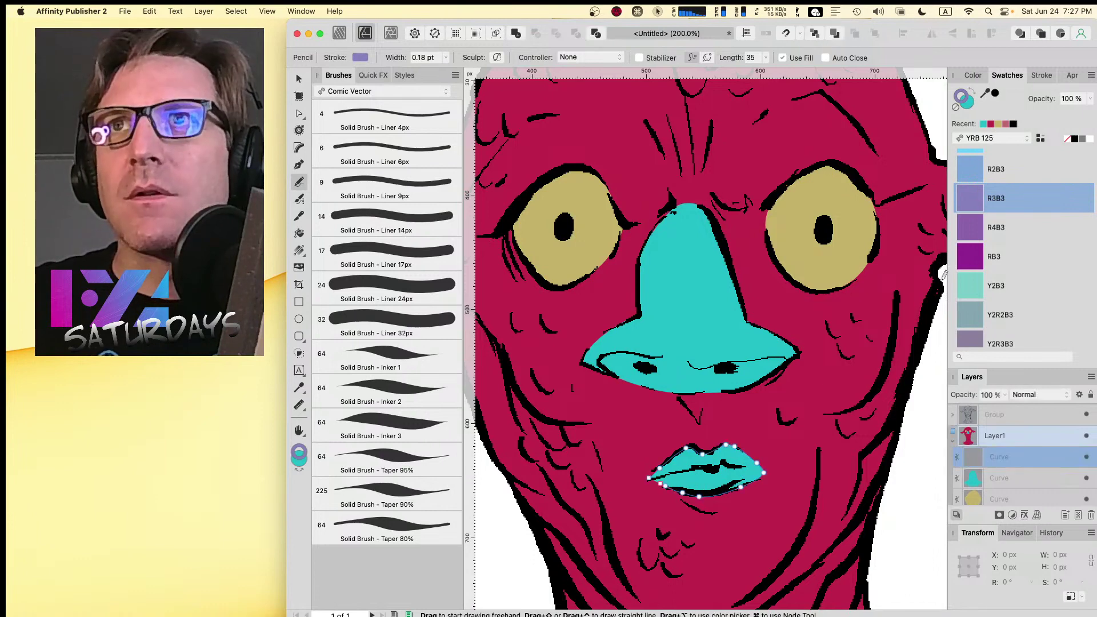
left_click(973, 91)
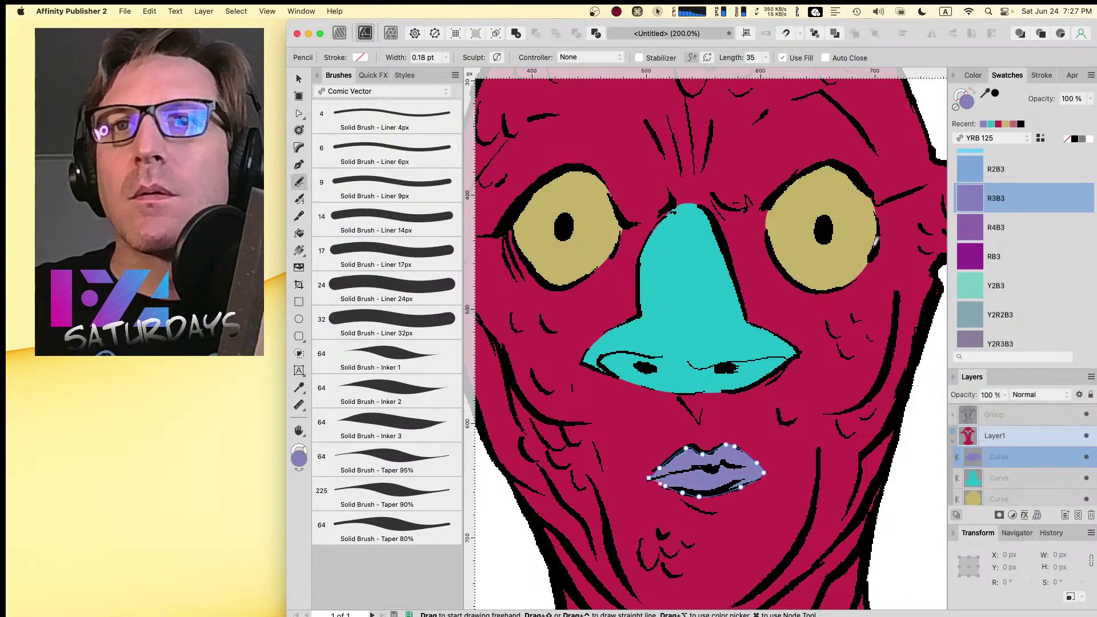
key("v")
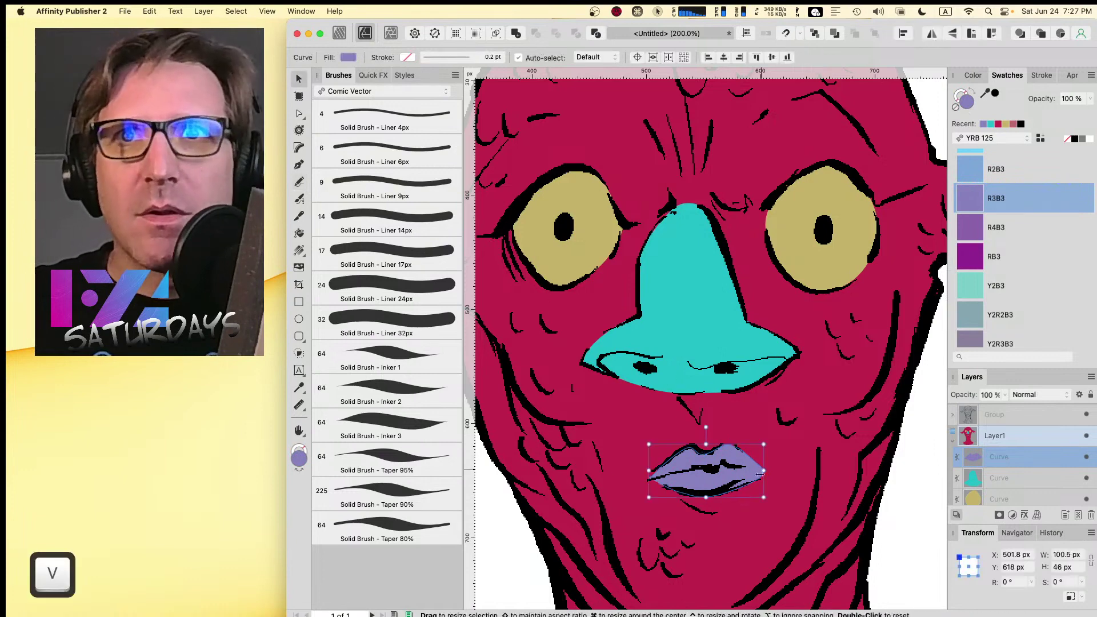
left_click_drag(704, 475, 708, 468)
- Move the lip fill's left corner node onto the inked mouth corner and delete the surplus node just below it
key("super+equal")
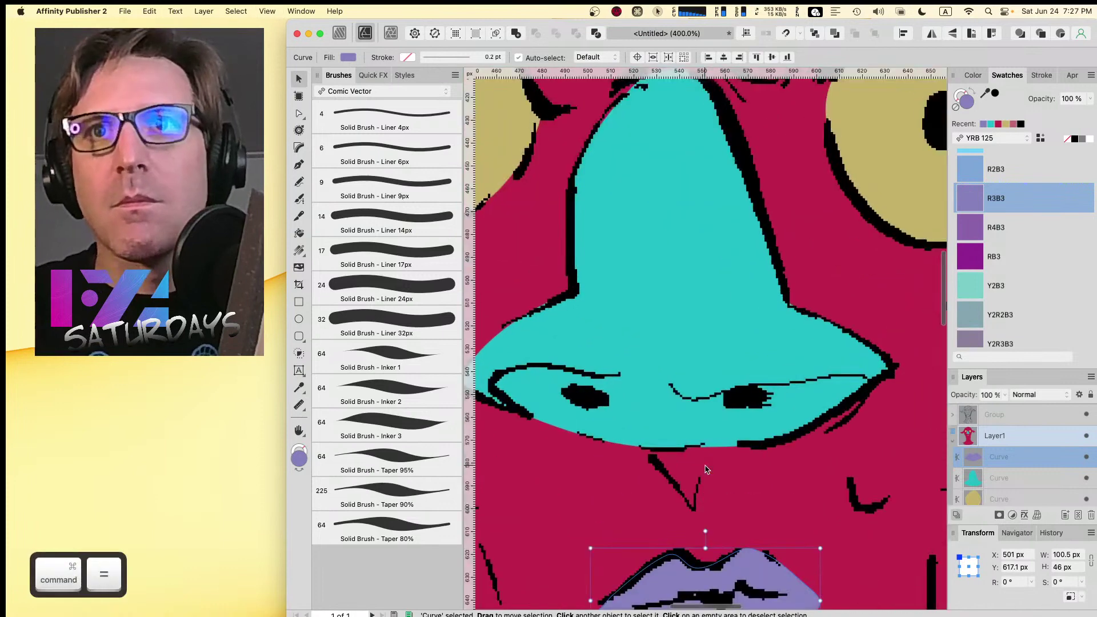
key("space")
left_click_drag(649, 436, 658, 71)
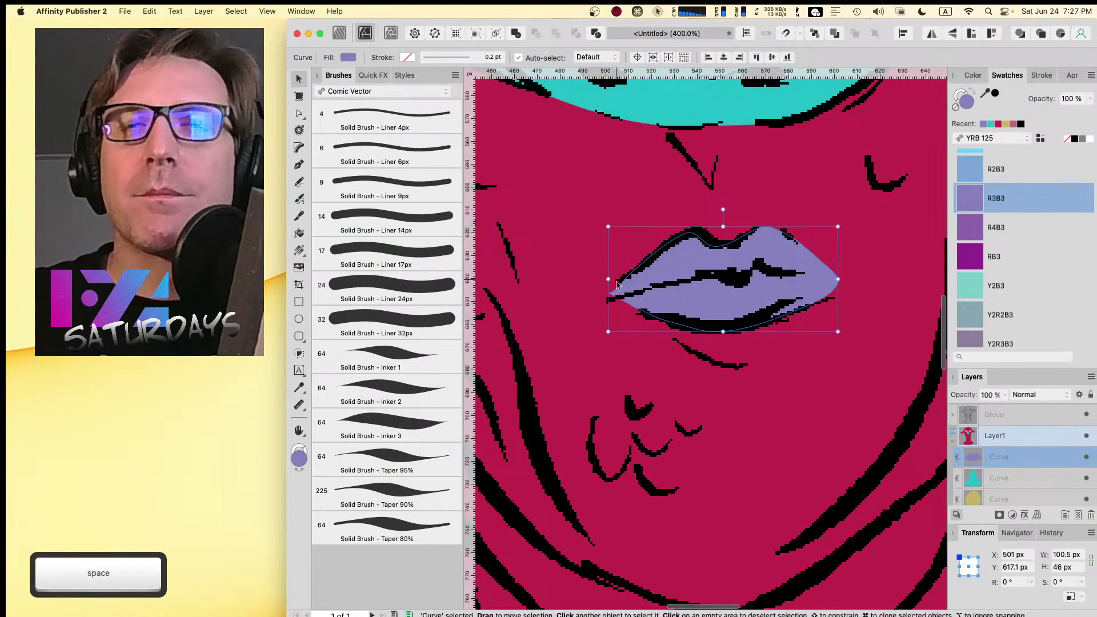
key("a")
left_click(608, 299)
left_click_drag(608, 298, 611, 299)
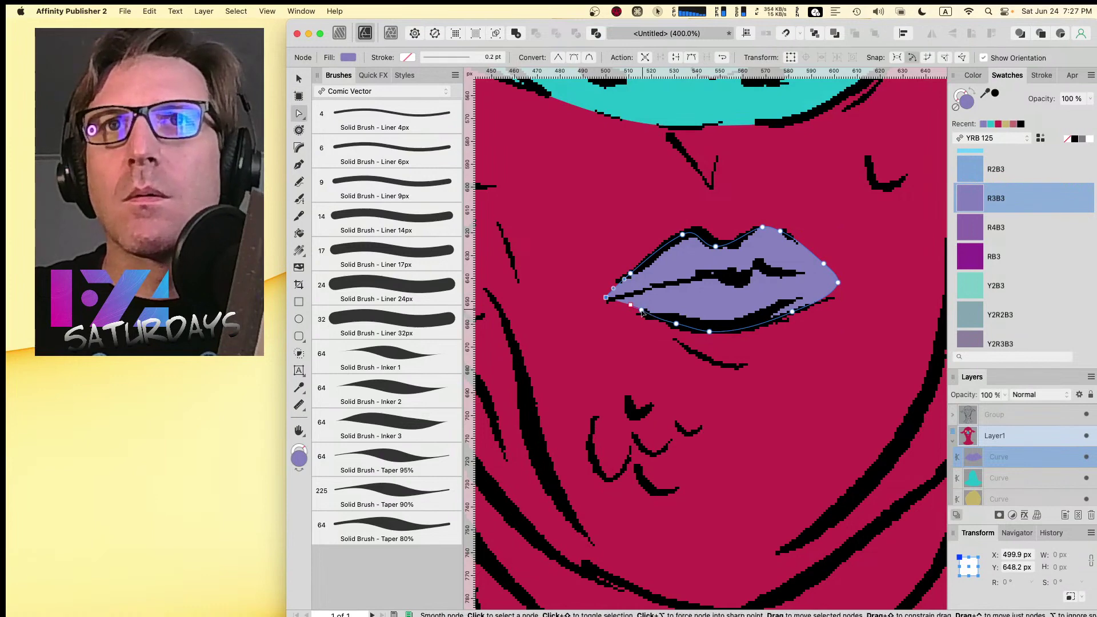
key("BackSpace")
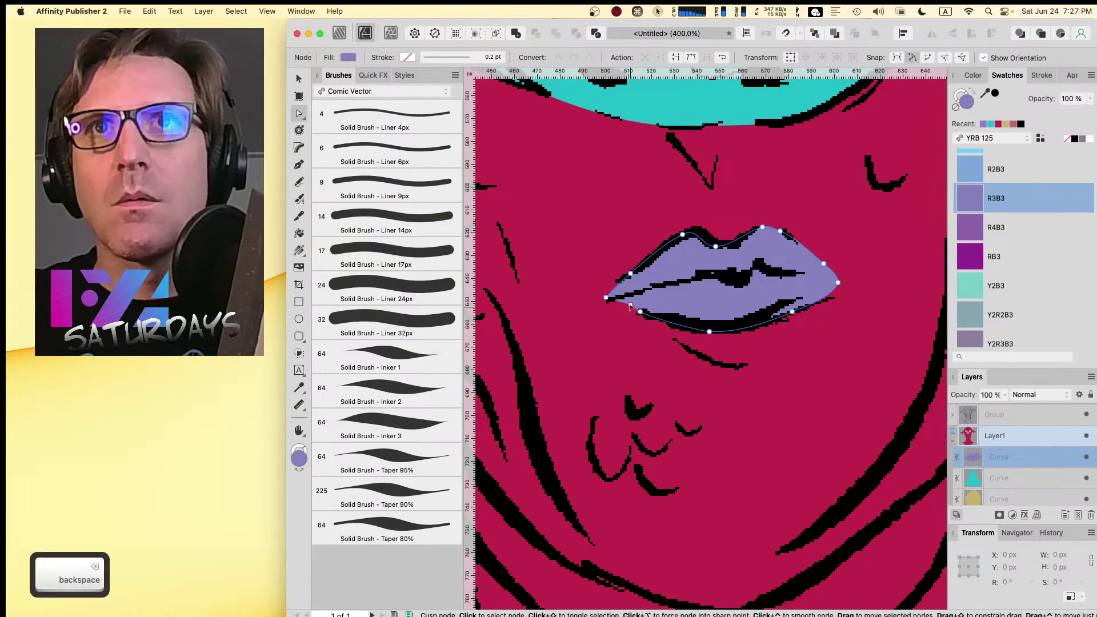
- Delete the surplus nodes along the lower lip's left half, keep the bottom node, and lengthen its curve handle to follow the ink
left_click_drag(623, 294, 650, 321)
key("BackSpace")
left_click(709, 332)
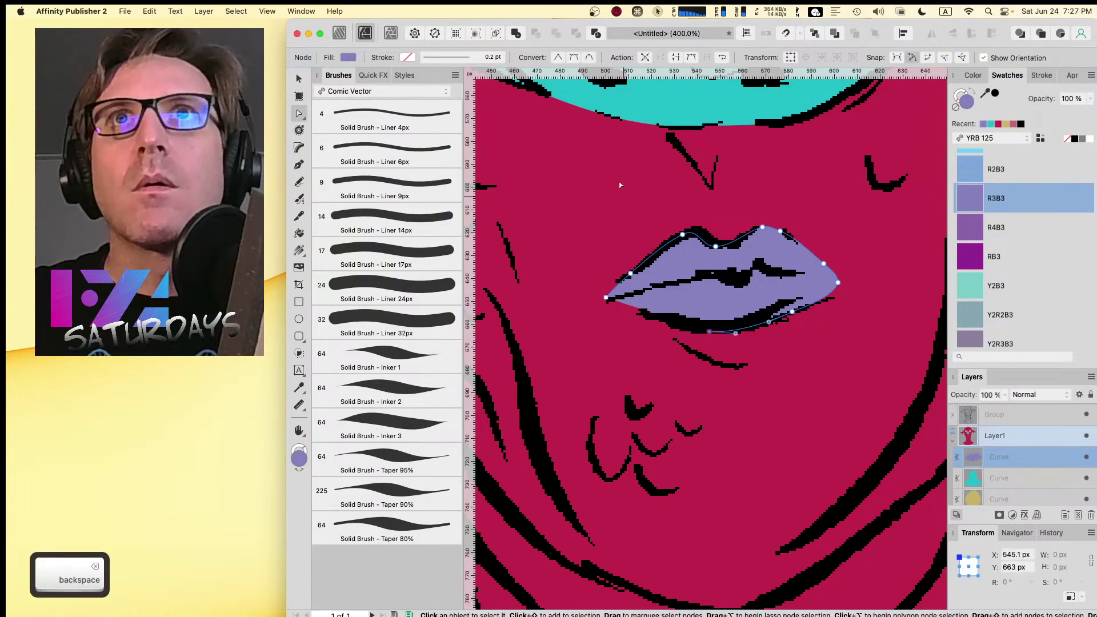
key("super+z")
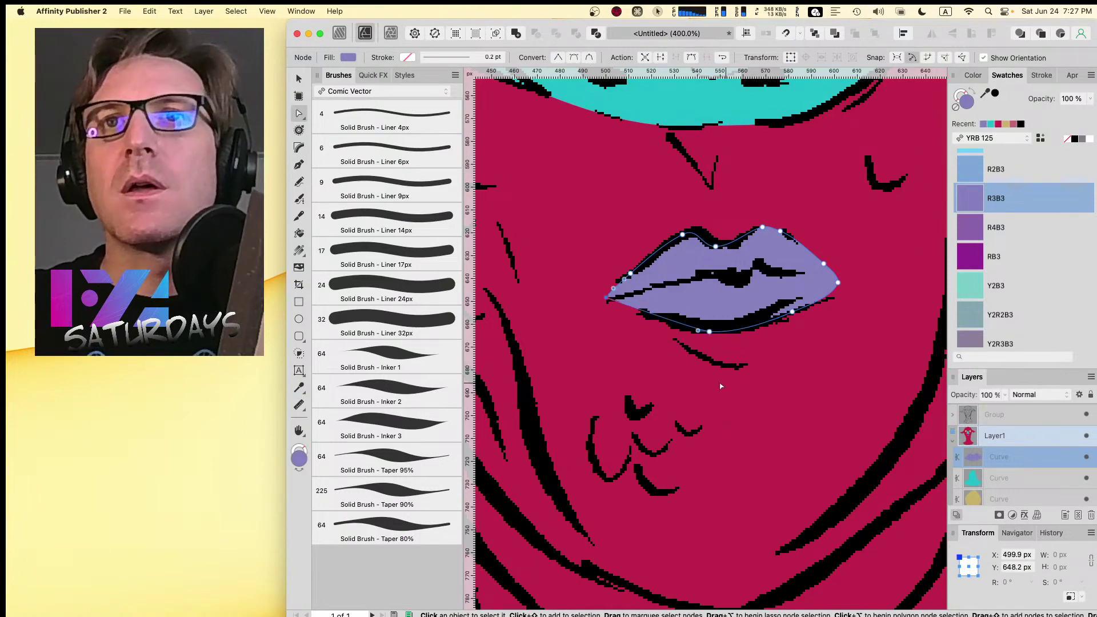
left_click_drag(698, 330, 679, 332)
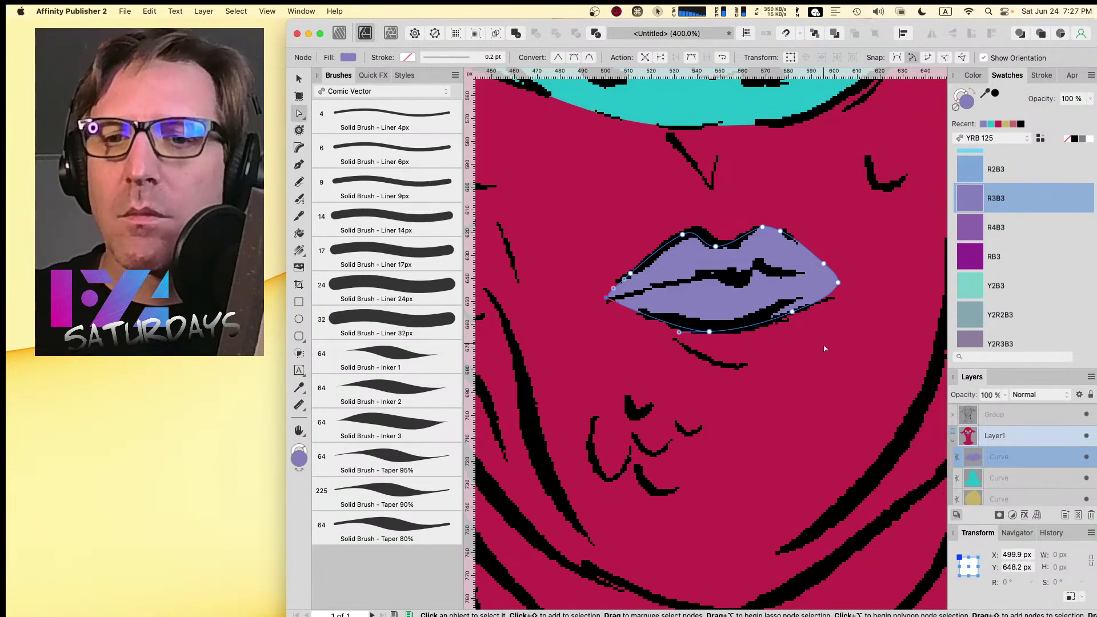
- Fit the lip fill's right corner and the upper lip's centre-dip node to the inked line, then clear the selection
left_click(793, 312)
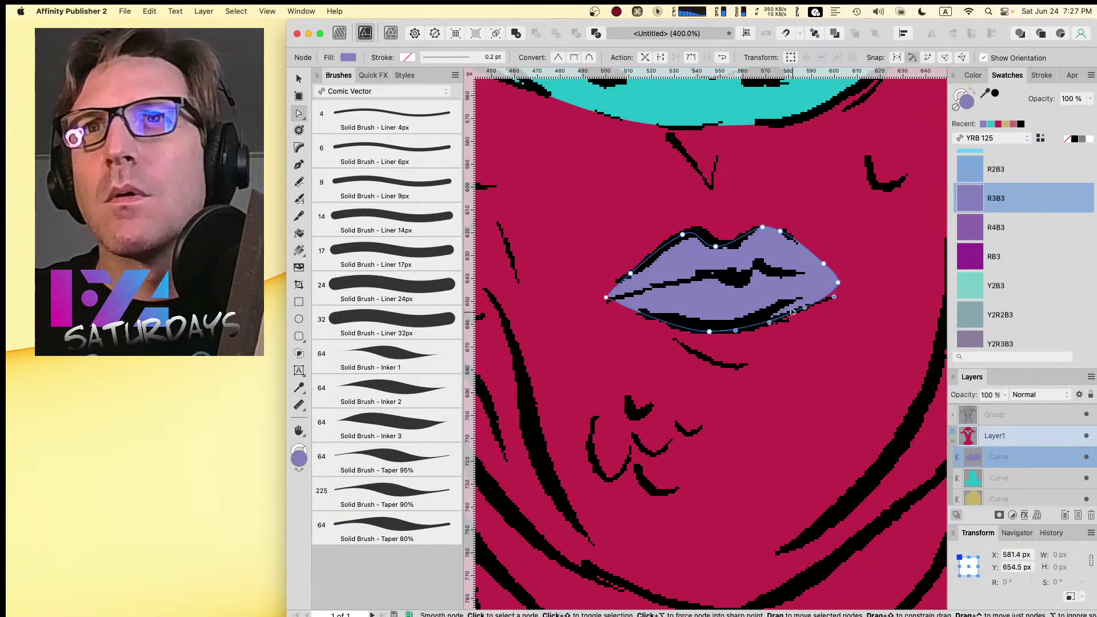
left_click(838, 282)
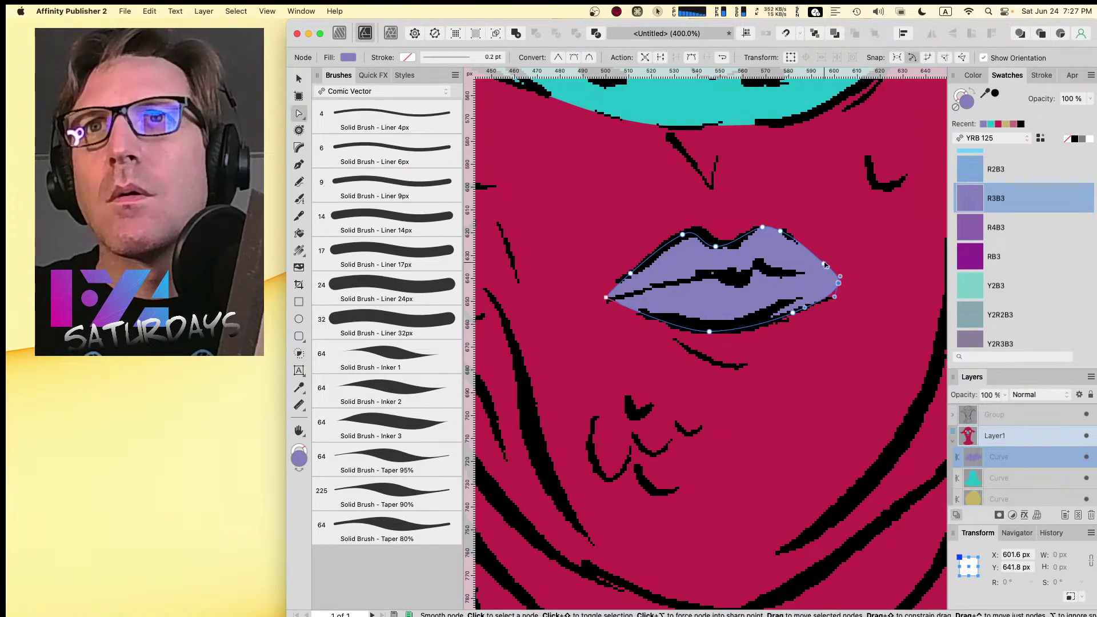
left_click_drag(716, 247, 729, 245)
left_click(779, 232)
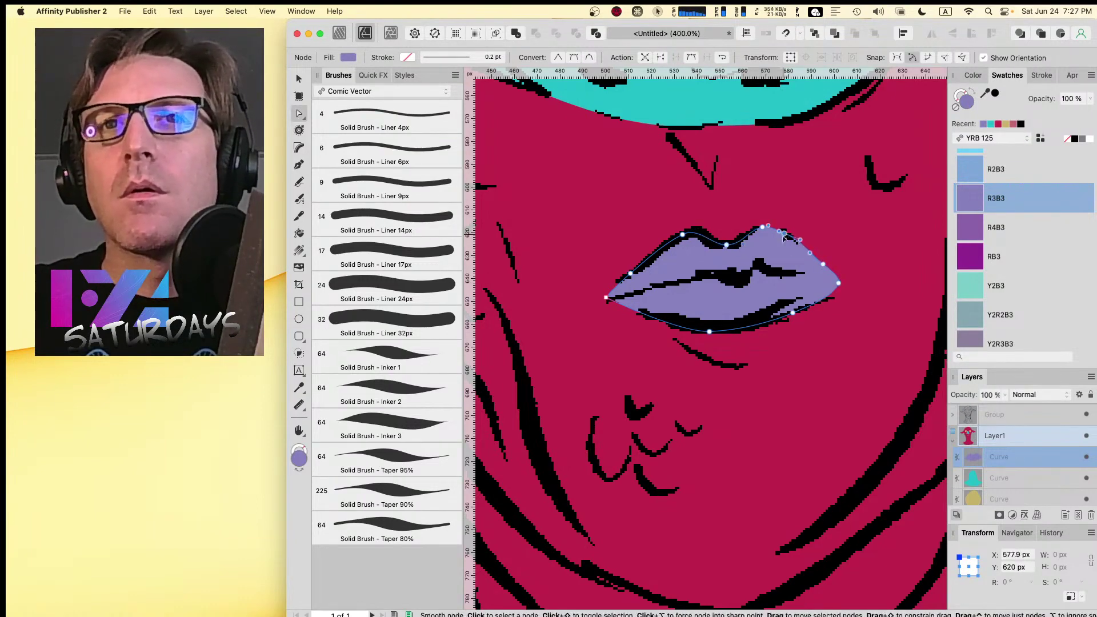
left_click(744, 326)
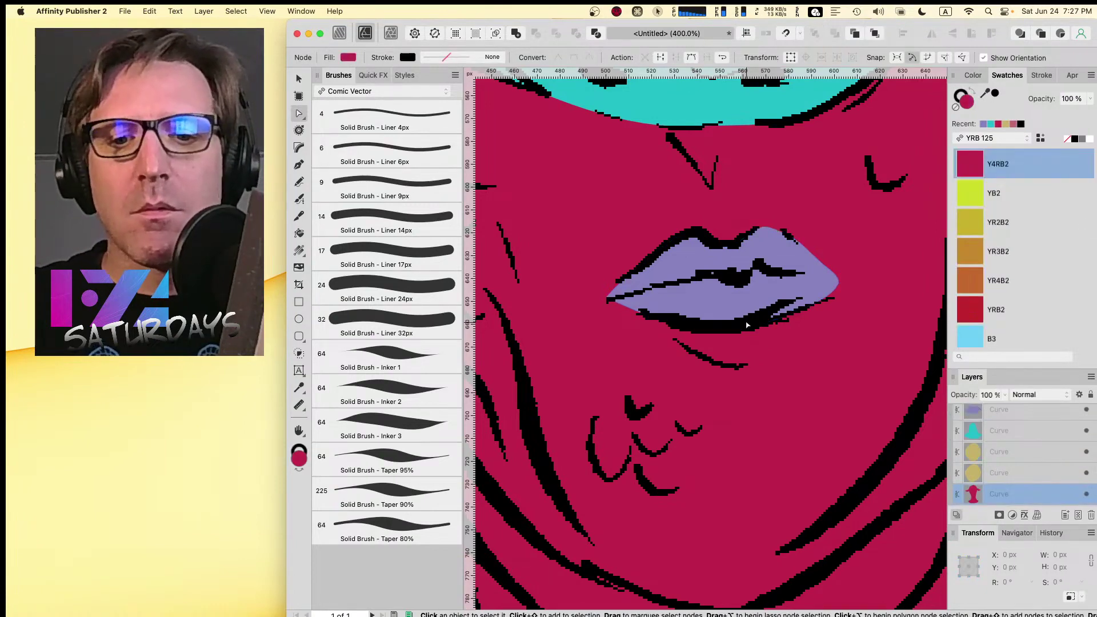
key("cmd+0")
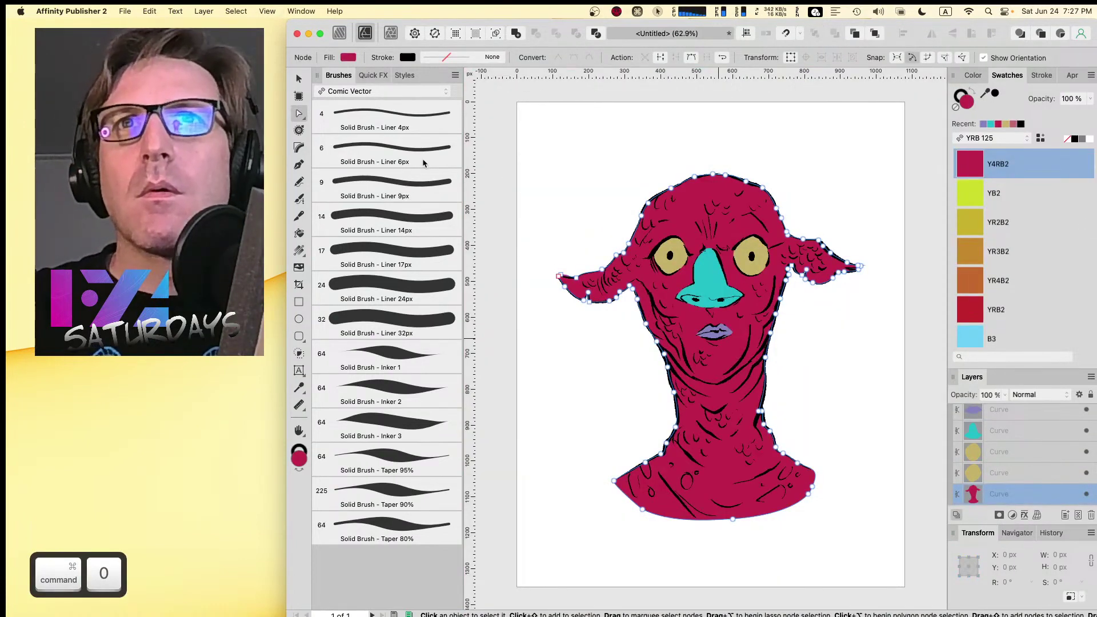
left_click(612, 208)
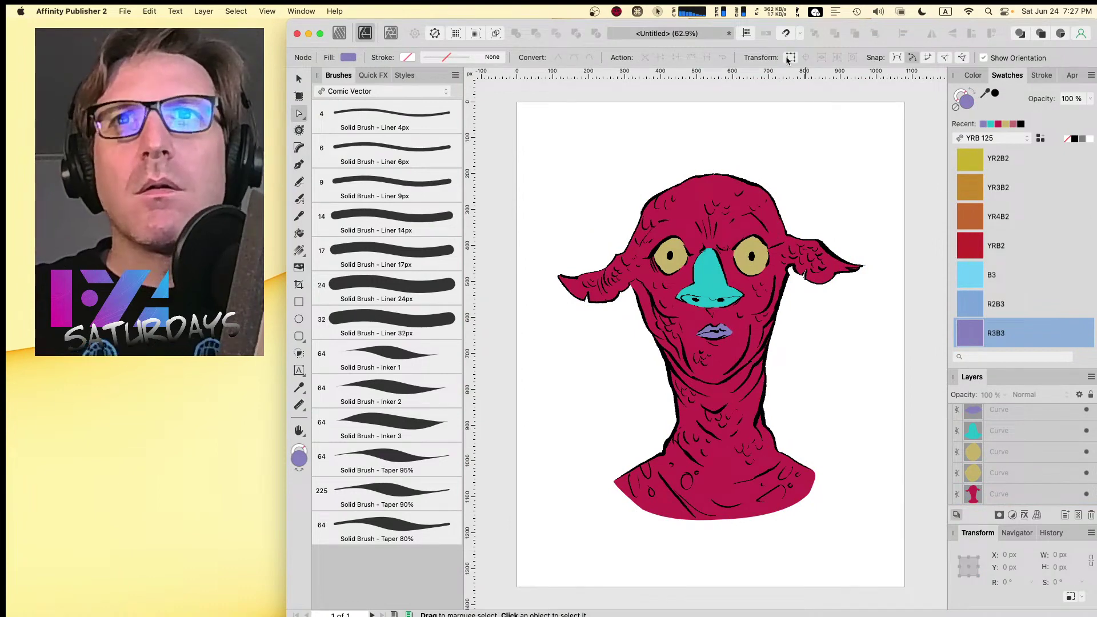
- Try a closed freehand highlight in Y4 with no stroke along the left eye's upper edge, and undo it
key("super+equal")
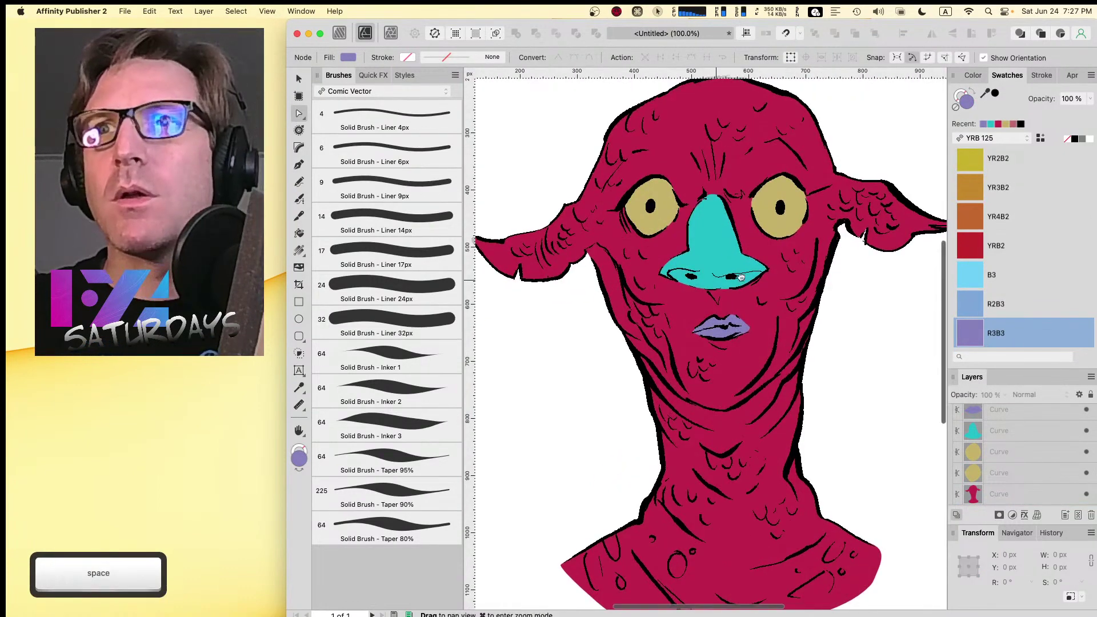
left_click_drag(723, 225, 705, 282)
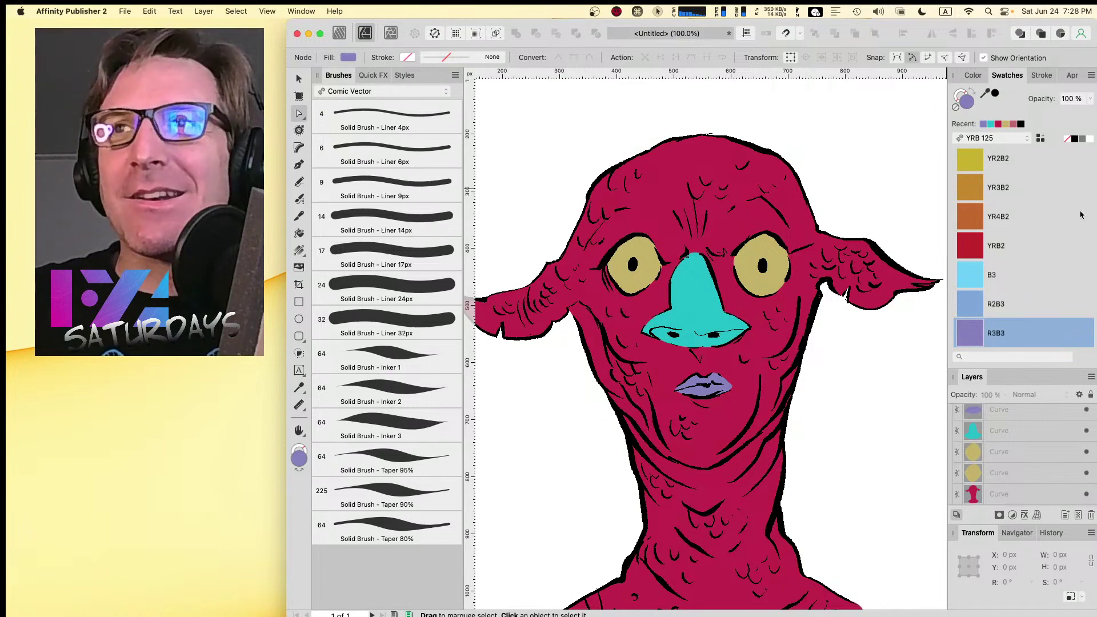
scroll(1081, 205, "up", 10)
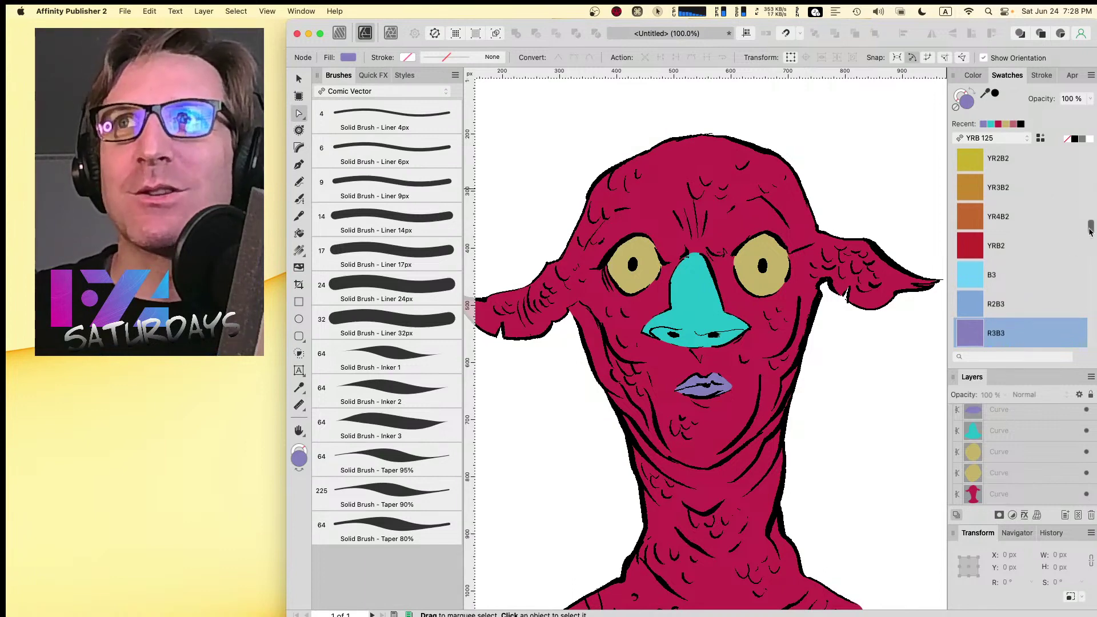
scroll(1082, 194, "up", 6)
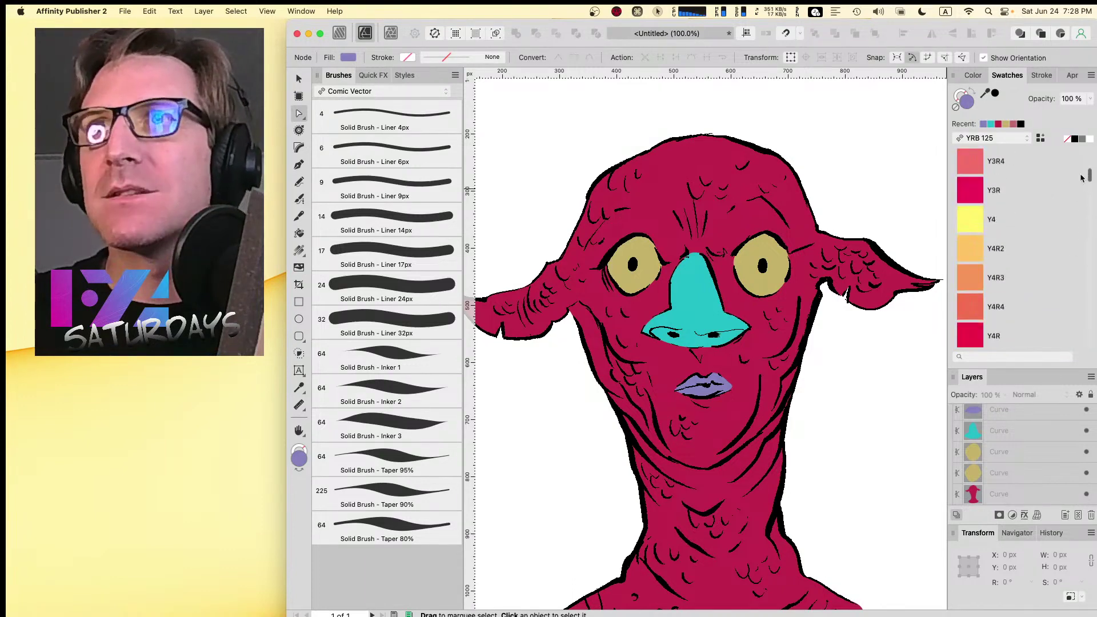
left_click(973, 216)
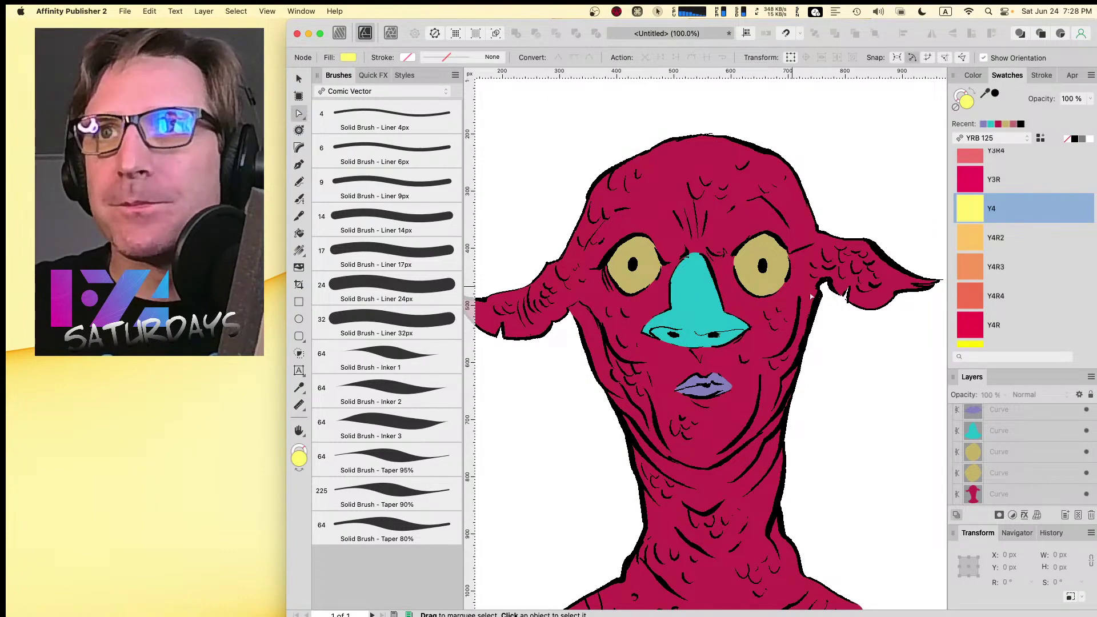
left_click(300, 182)
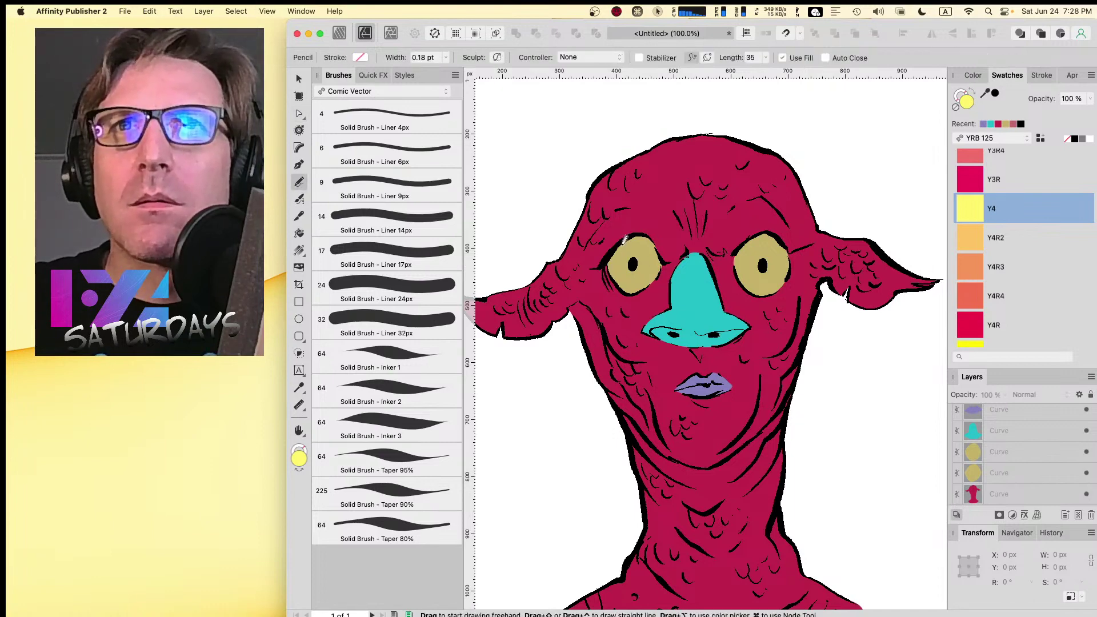
mouse_move(623, 242)
left_mouse_down()
mouse_move(610, 261)
mouse_move(642, 247)
left_mouse_up()
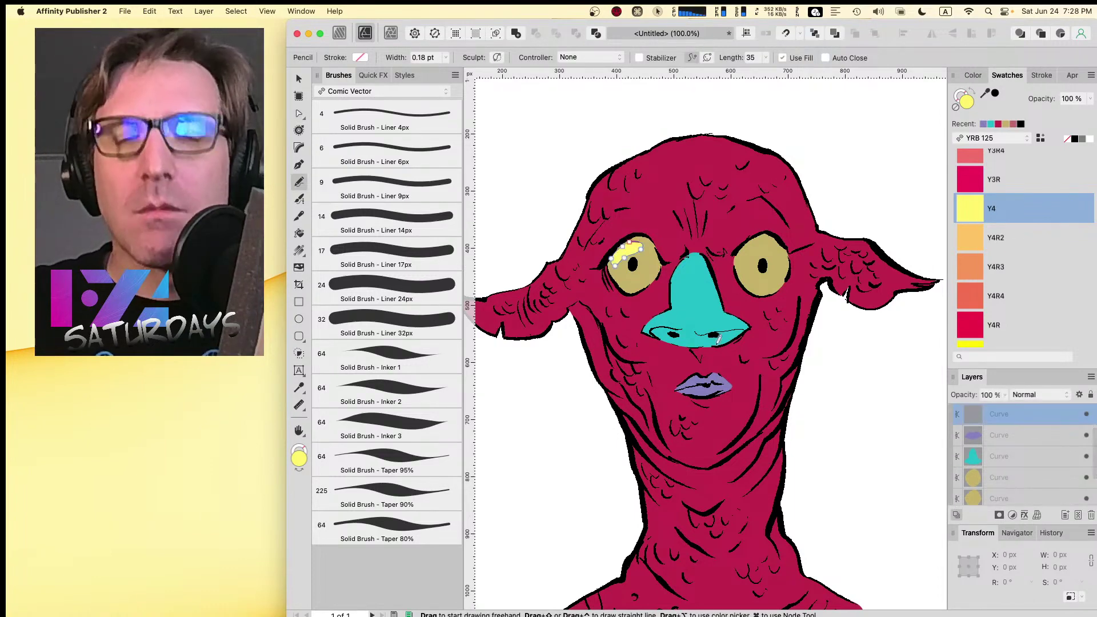
key("super+z")
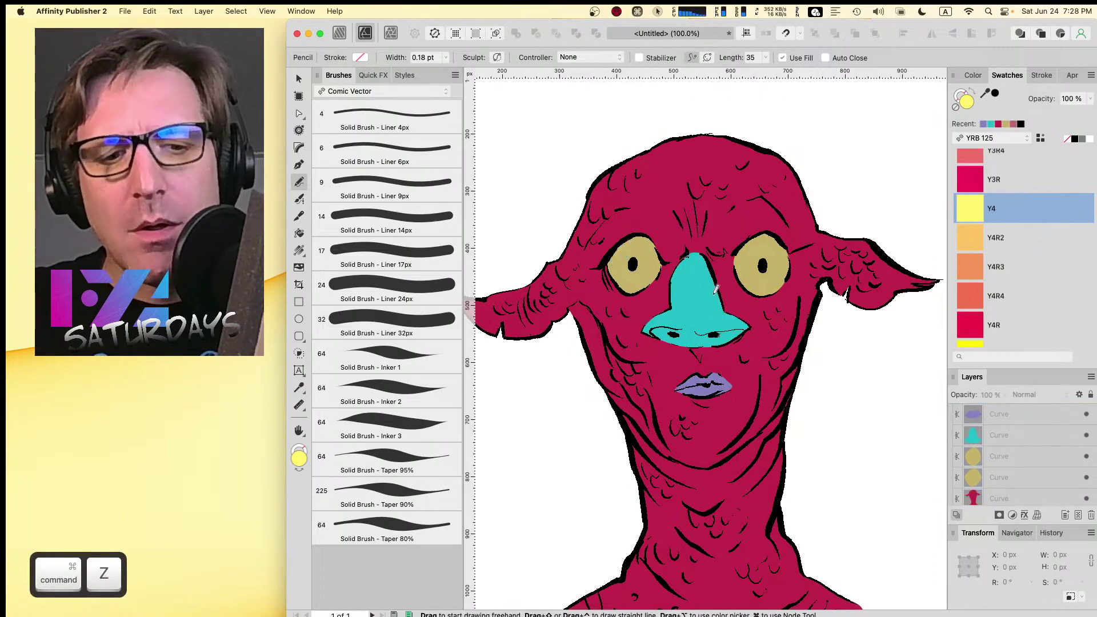
- Paint a short brush stroke across the top of the left eye and sample the eye's fill colour
key("b")
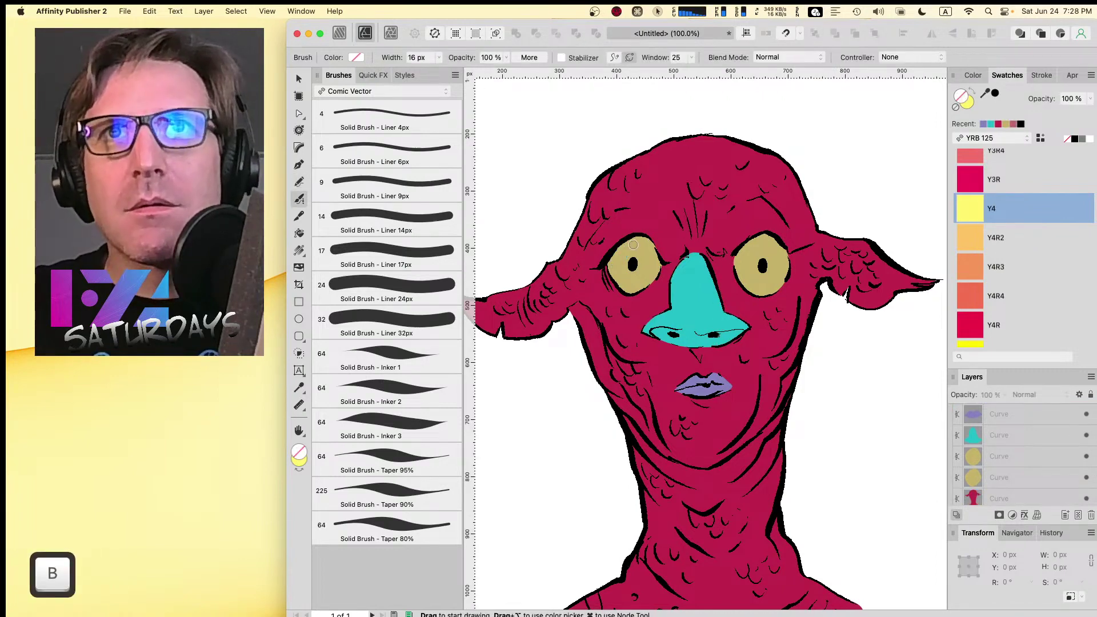
left_click_drag(630, 244, 652, 246)
key("i")
left_click(640, 253)
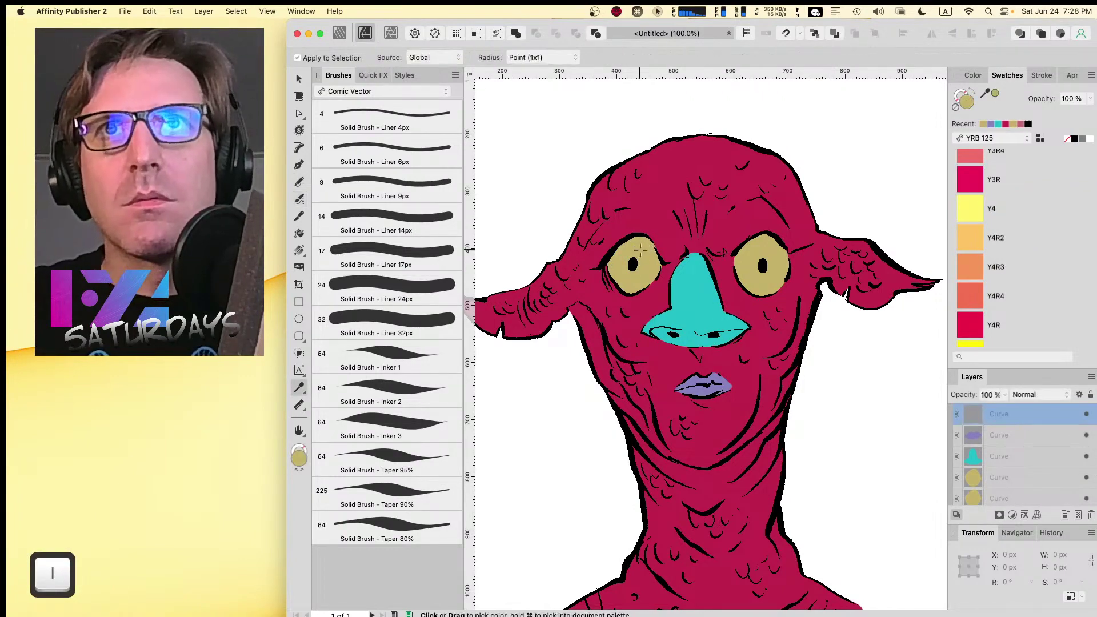
- Examine the sampled eye colour's CMYK mix as sliders, and return to the YRB 125 swatches
left_click(974, 76)
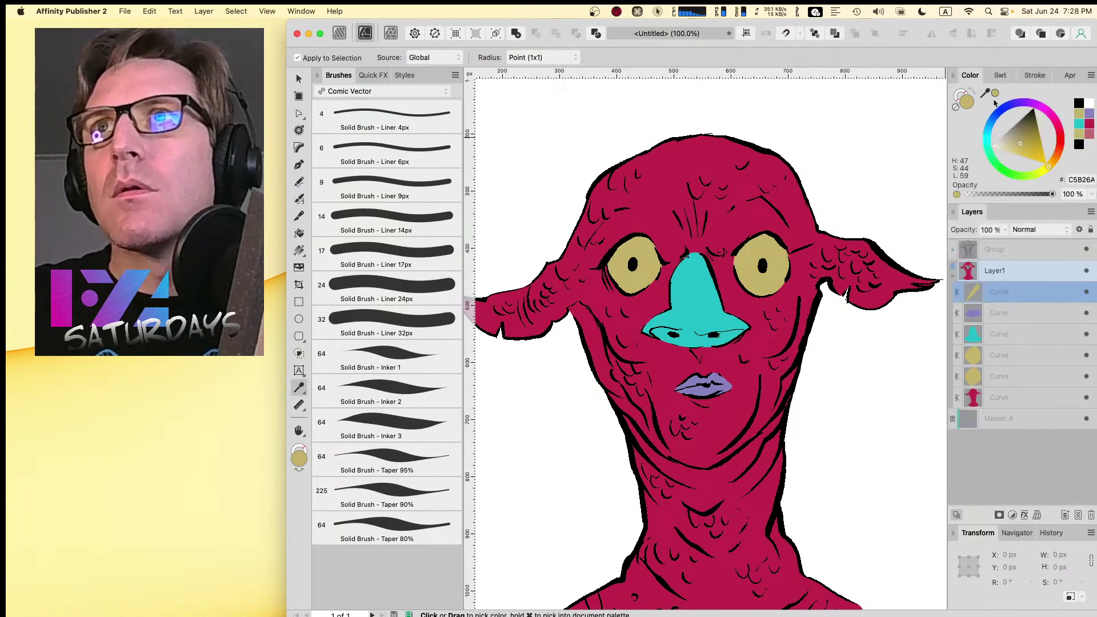
left_click(1091, 75)
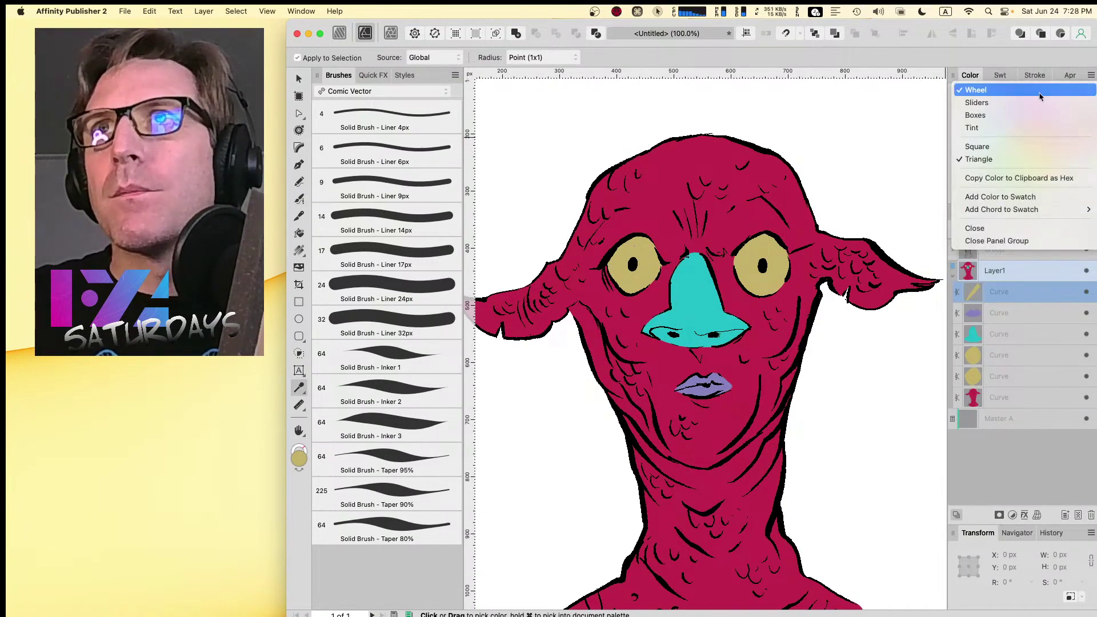
left_click(1010, 104)
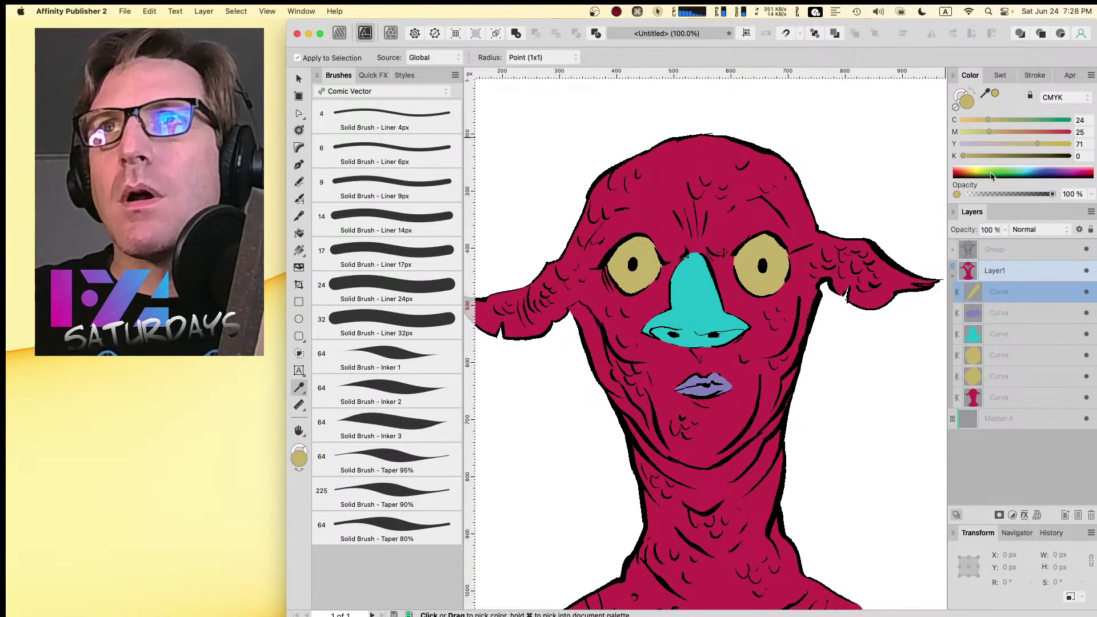
left_click(1006, 77)
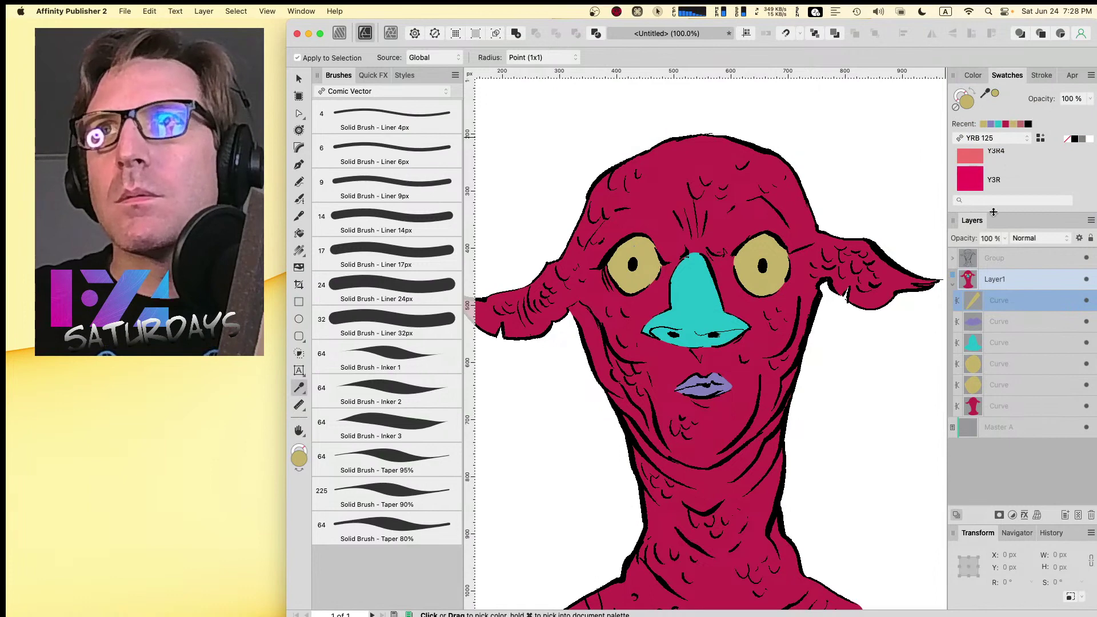
left_click_drag(994, 212, 1001, 349)
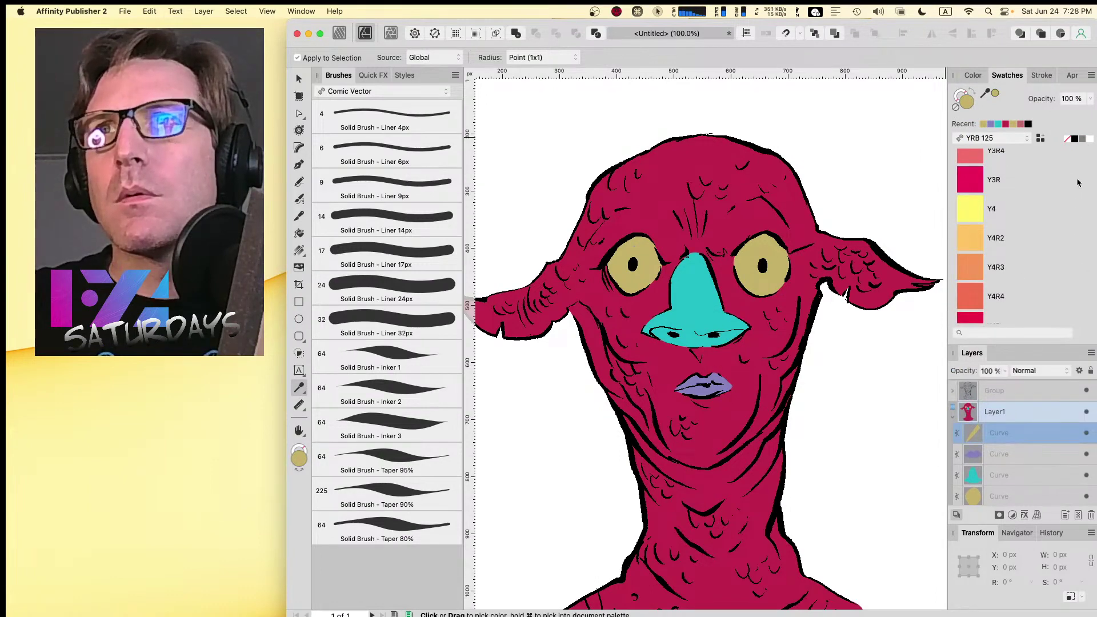
- Draw closed freehand Y4R2 highlights with no stroke along the upper-left edges of both eyes, and clear the selection
left_click(985, 230)
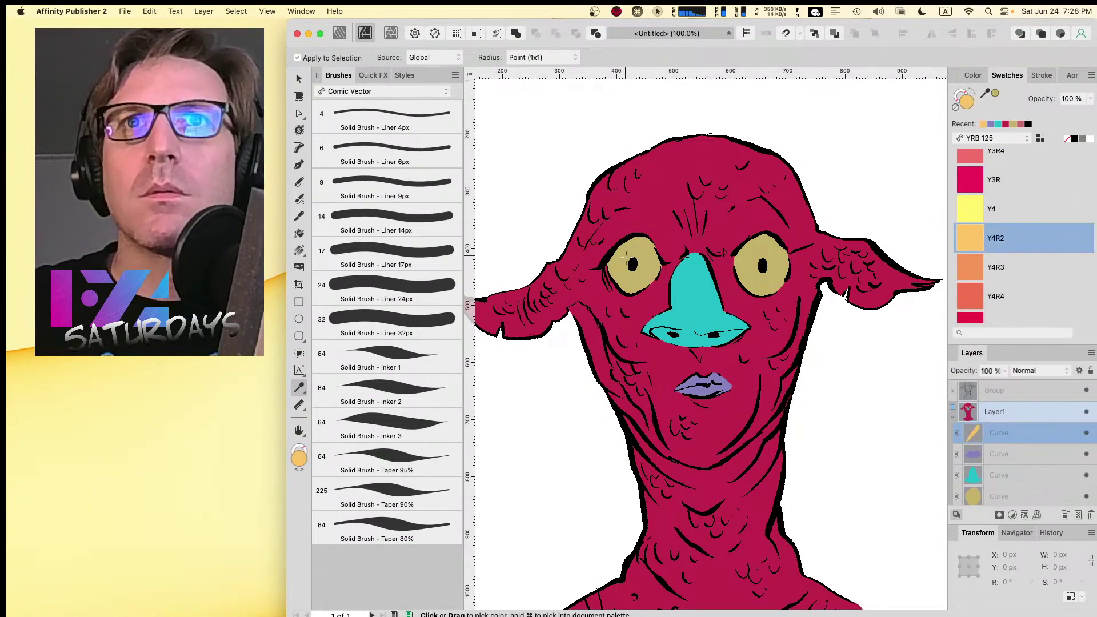
left_click(622, 251)
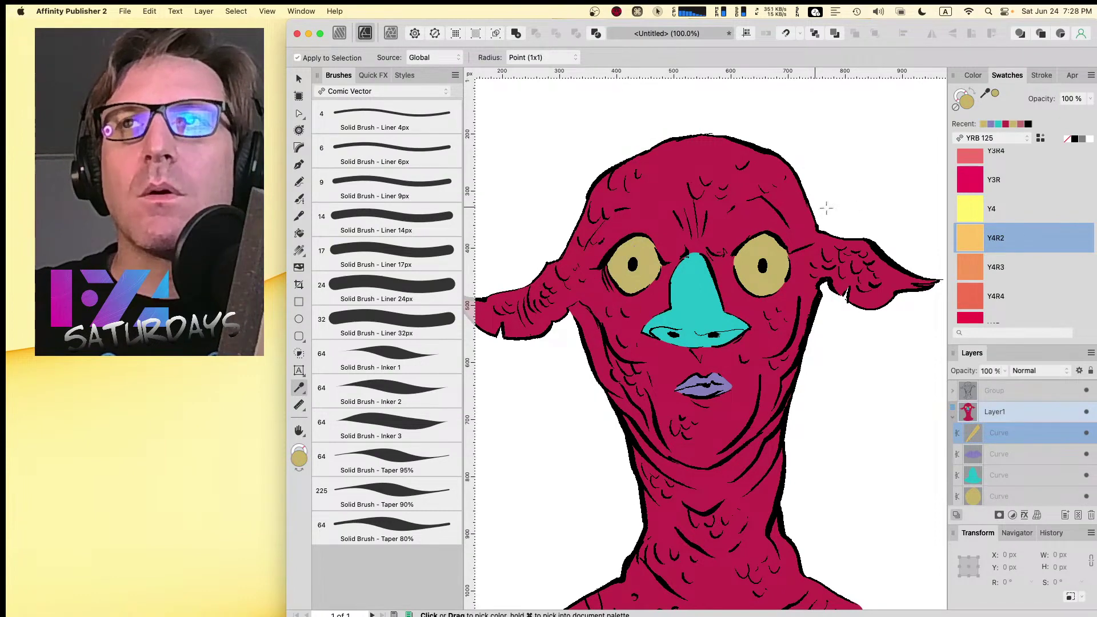
left_click(965, 238)
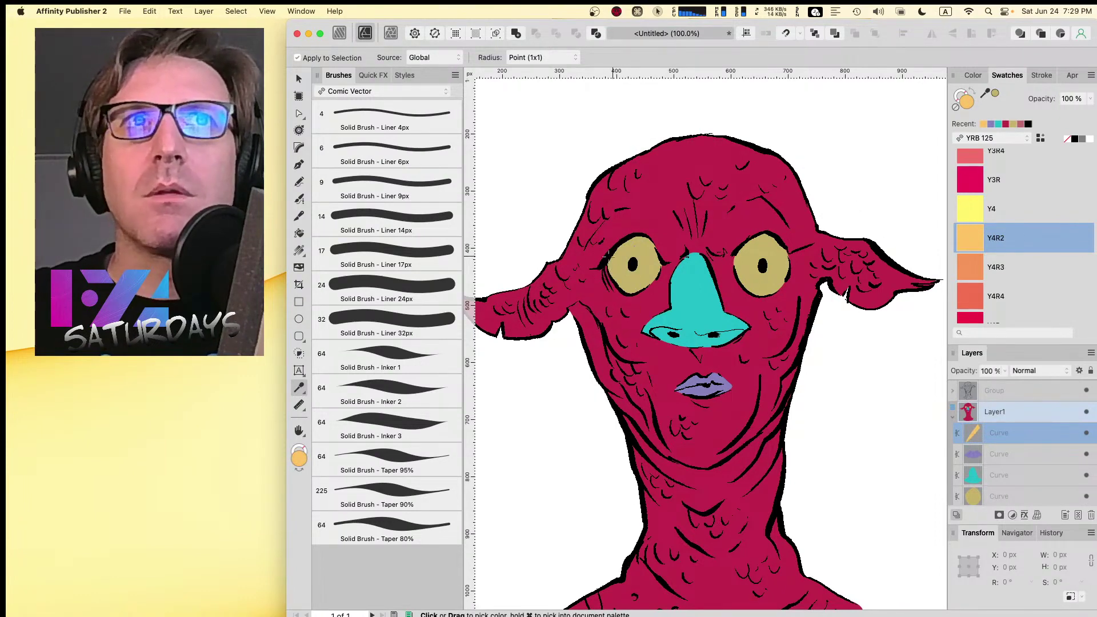
left_click(298, 182)
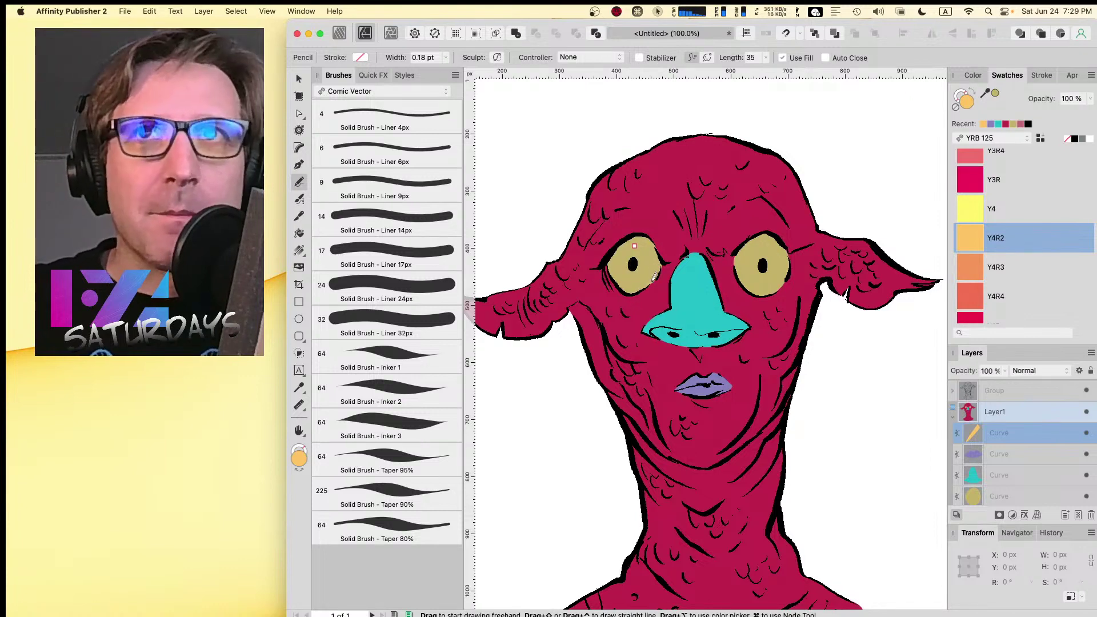
mouse_move(619, 243)
left_mouse_down()
mouse_move(608, 258)
mouse_move(616, 270)
mouse_move(647, 234)
mouse_move(624, 239)
left_mouse_up()
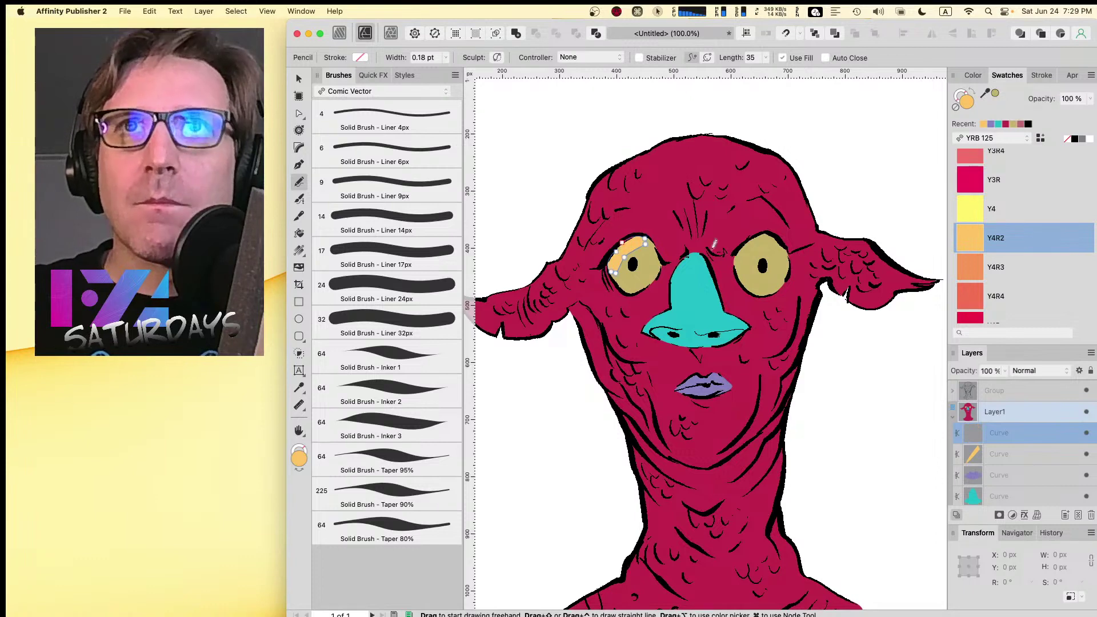
mouse_move(736, 256)
left_mouse_down()
mouse_move(739, 273)
mouse_move(768, 234)
mouse_move(741, 246)
left_mouse_up()
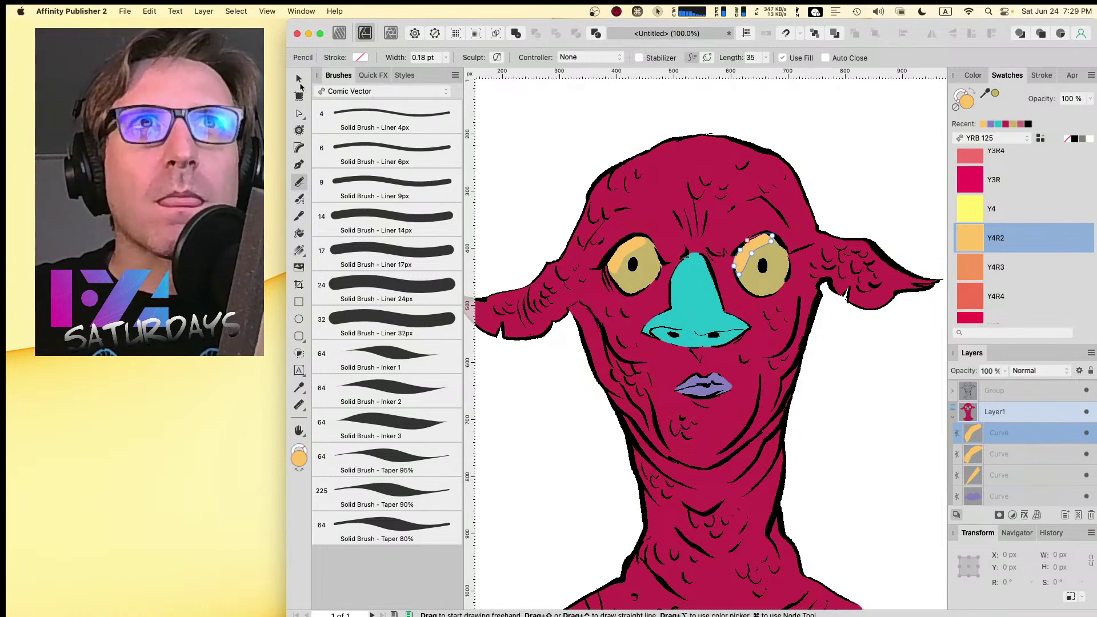
left_click(299, 81)
left_click(585, 361)
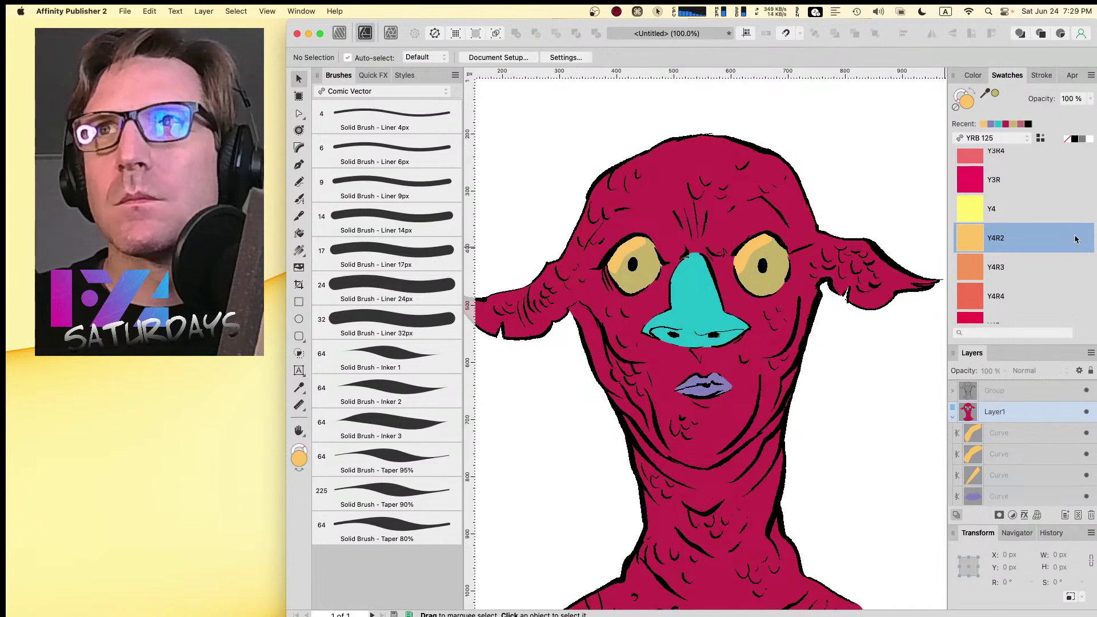
- Check which swatch the nose uses and make B2 the fill colour, leaving nothing selected
scroll(1090, 171, "up", 5)
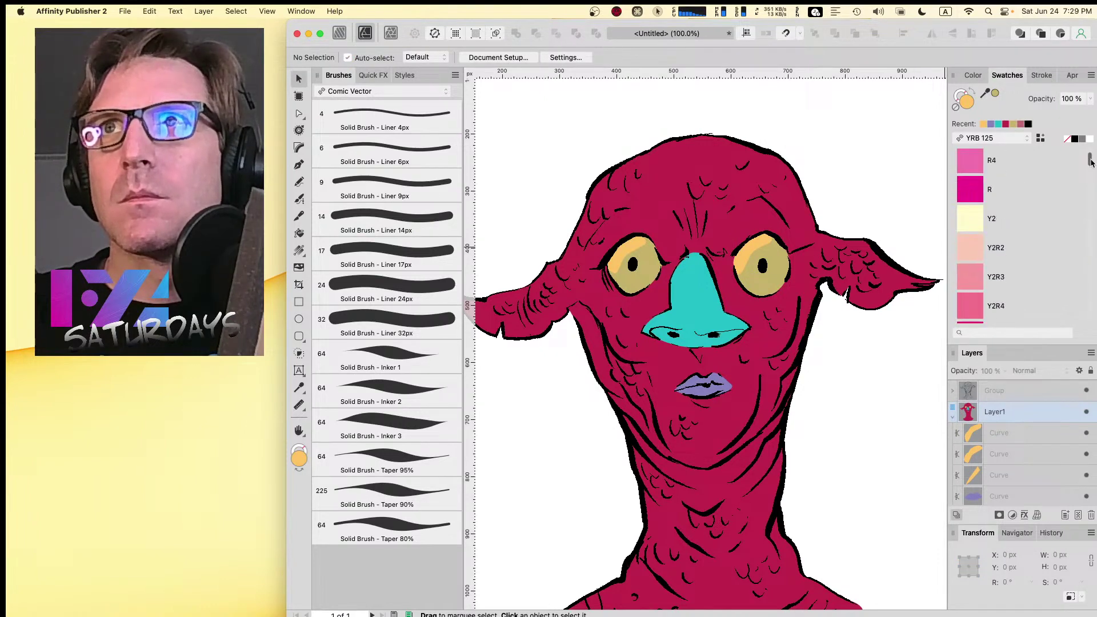
left_click_drag(1091, 162, 1090, 187)
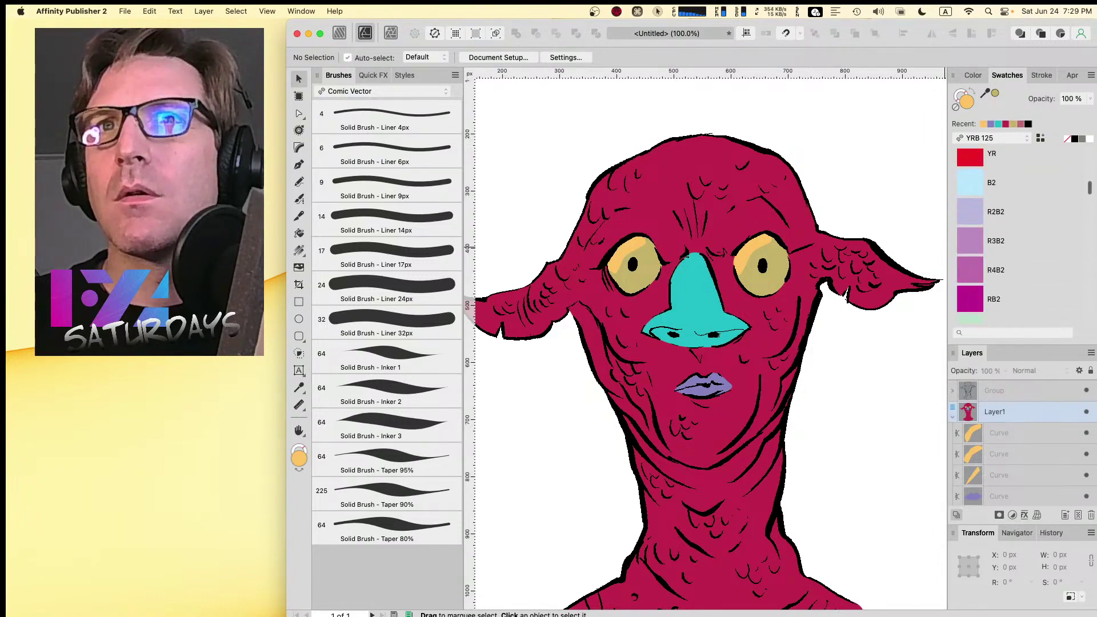
left_click(980, 181)
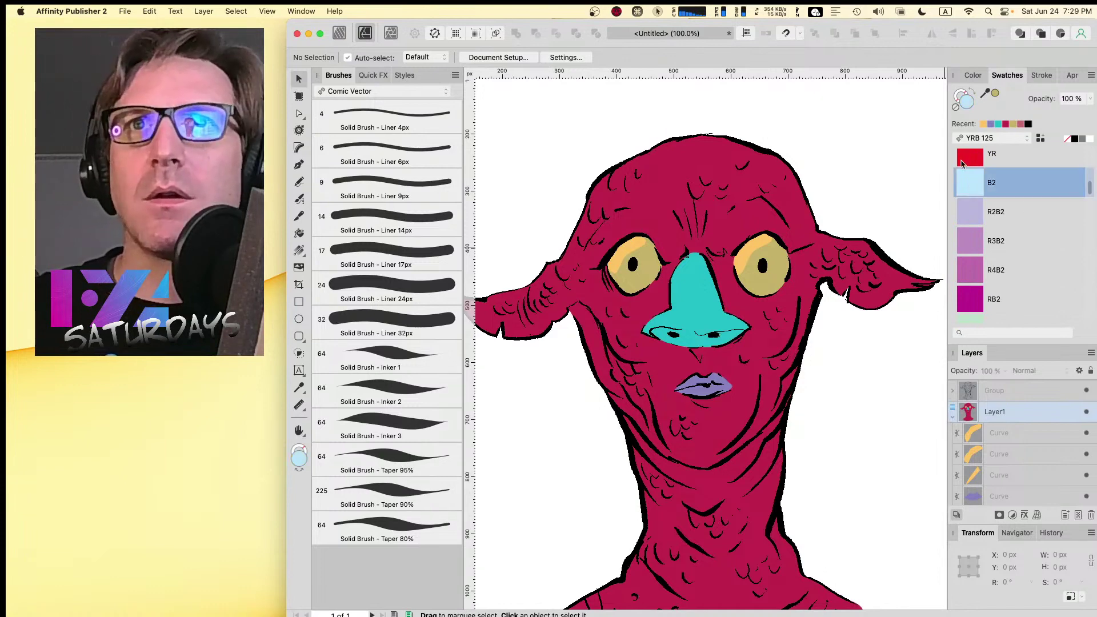
left_click(670, 320)
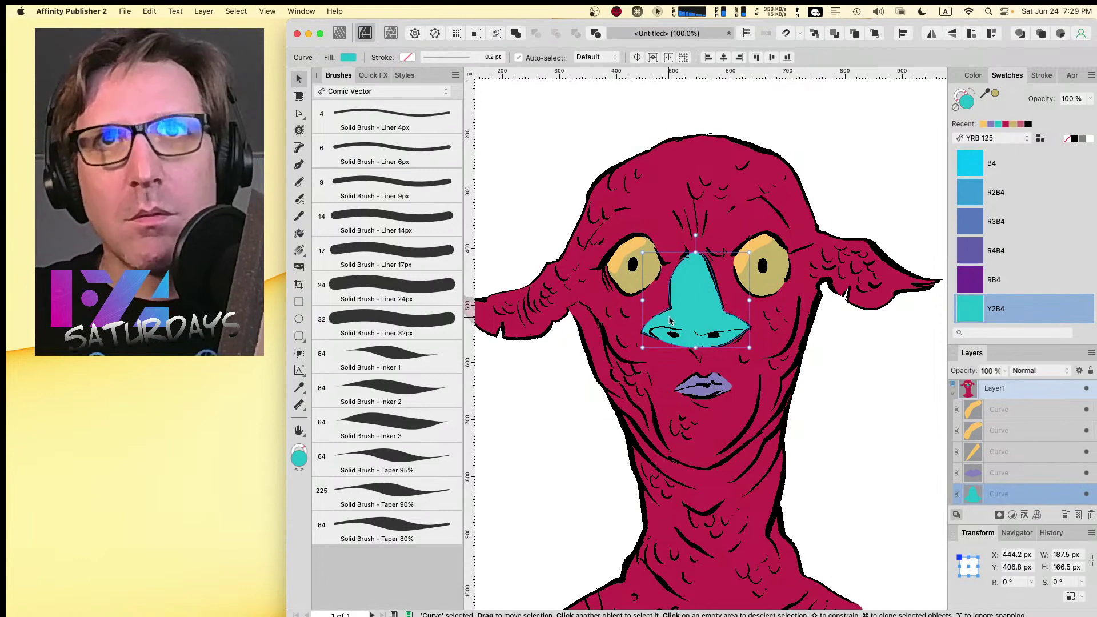
key("Escape")
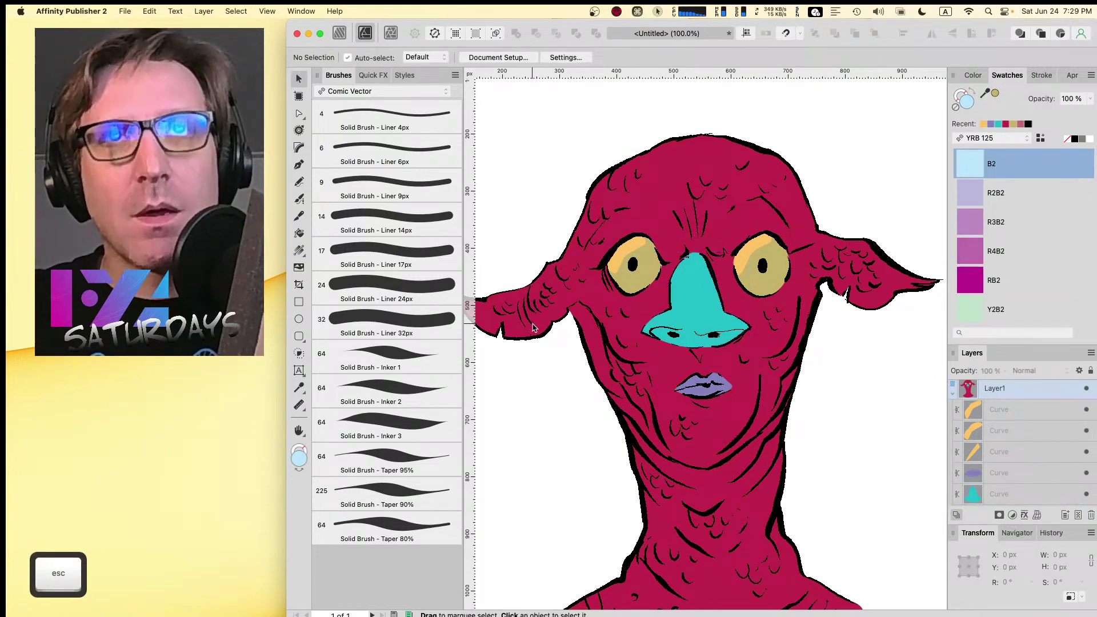
- Try a closed freehand B2 highlight down the nose's left side at the current zoom, and undo it
key("n")
mouse_move(681, 260)
left_mouse_down()
mouse_move(674, 302)
mouse_move(649, 329)
mouse_move(688, 315)
mouse_move(695, 254)
left_mouse_up()
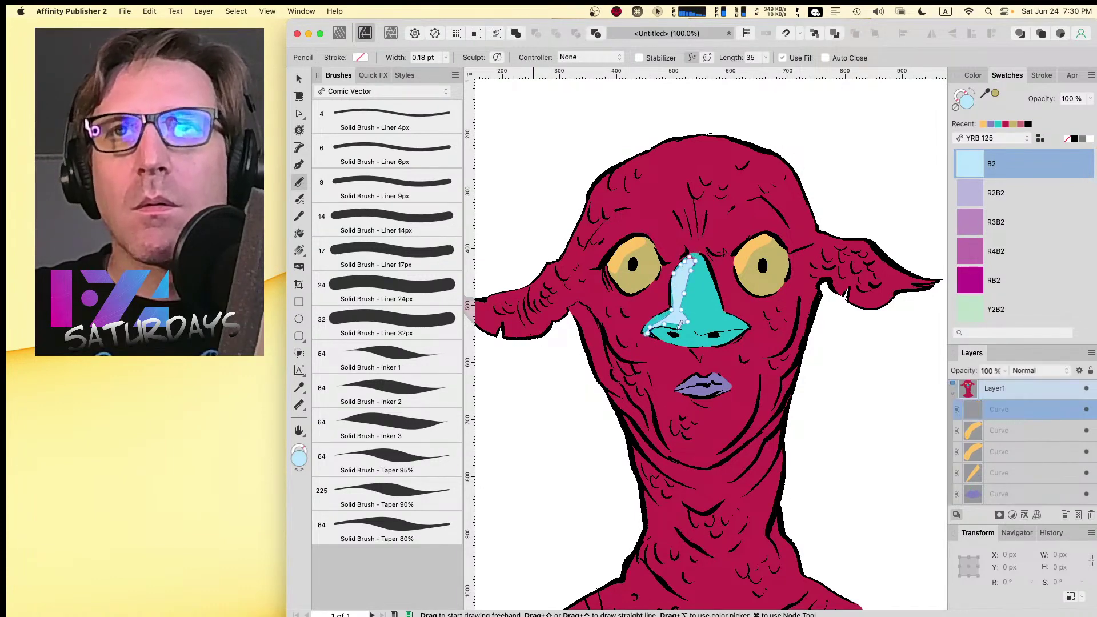
key("Escape")
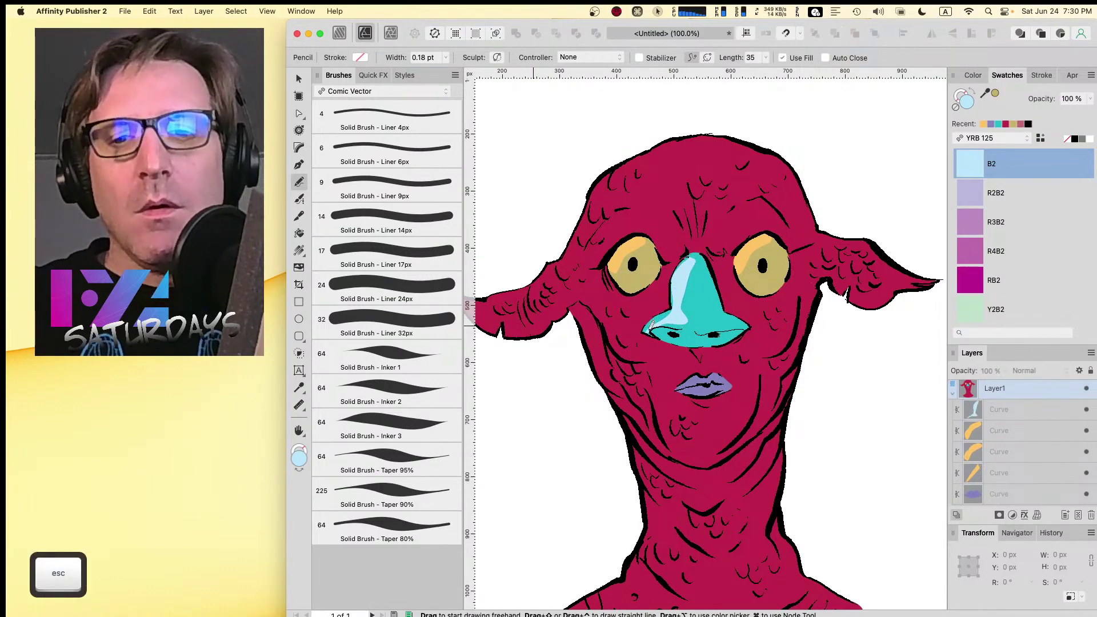
key("super+z")
key("super+z")
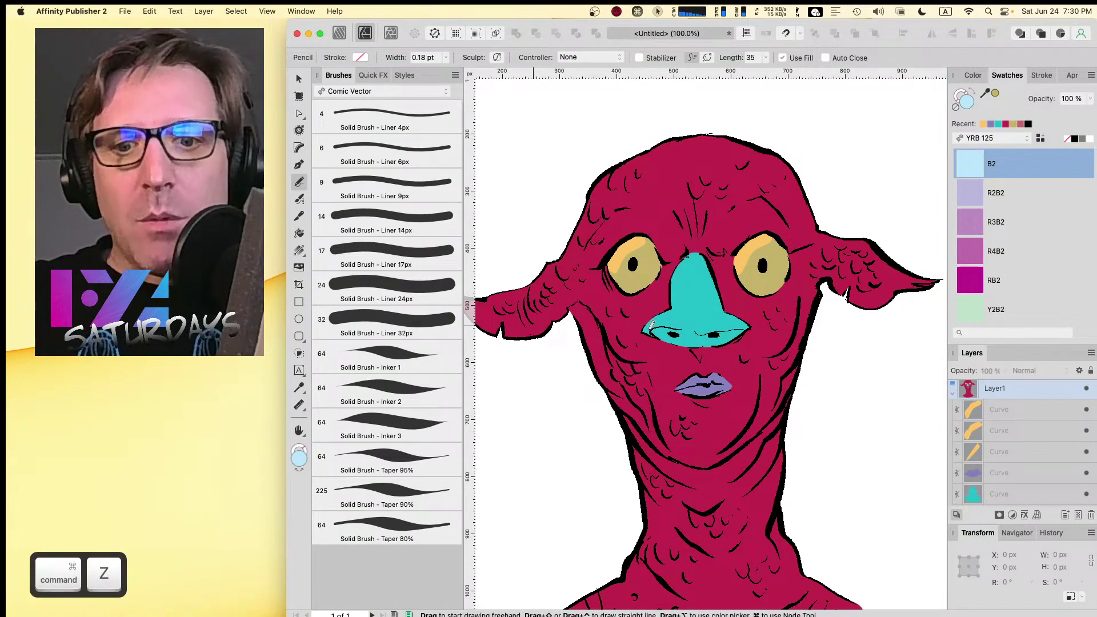
- Draw a closed freehand B2 highlight from the nose's tip down its left side and around the left nostril, keeping it selected
key("super+equal")
key("super+equal")
key("space")
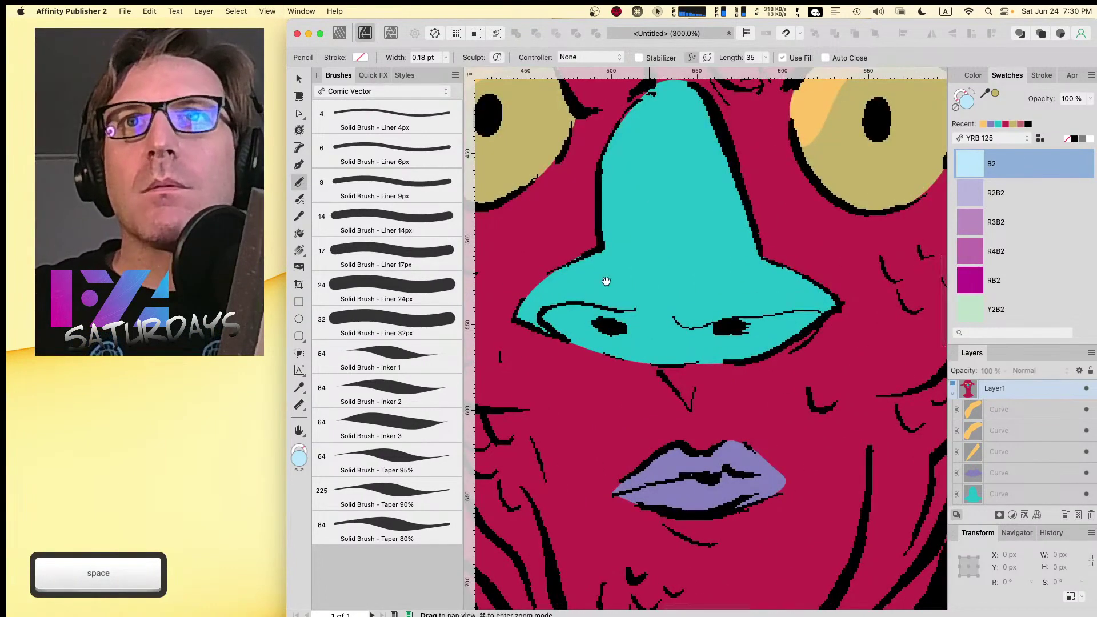
left_click_drag(608, 281, 736, 299)
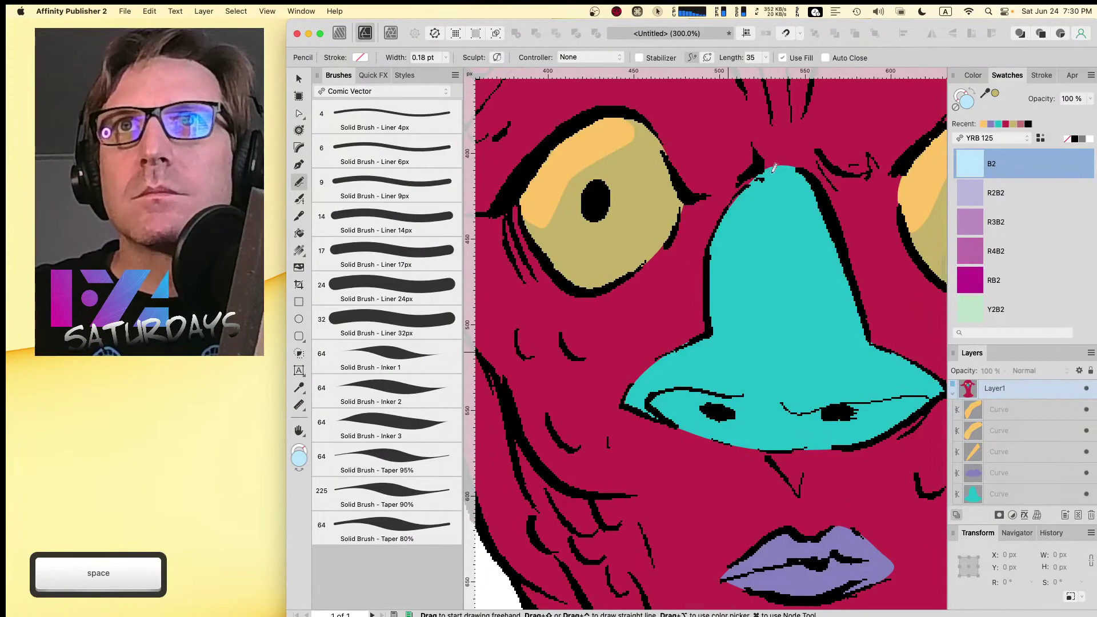
mouse_move(771, 168)
left_mouse_down()
mouse_move(719, 215)
mouse_move(698, 338)
mouse_move(649, 366)
mouse_move(624, 406)
mouse_move(672, 423)
mouse_move(657, 395)
mouse_move(780, 384)
mouse_move(765, 243)
mouse_move(772, 170)
left_mouse_up()
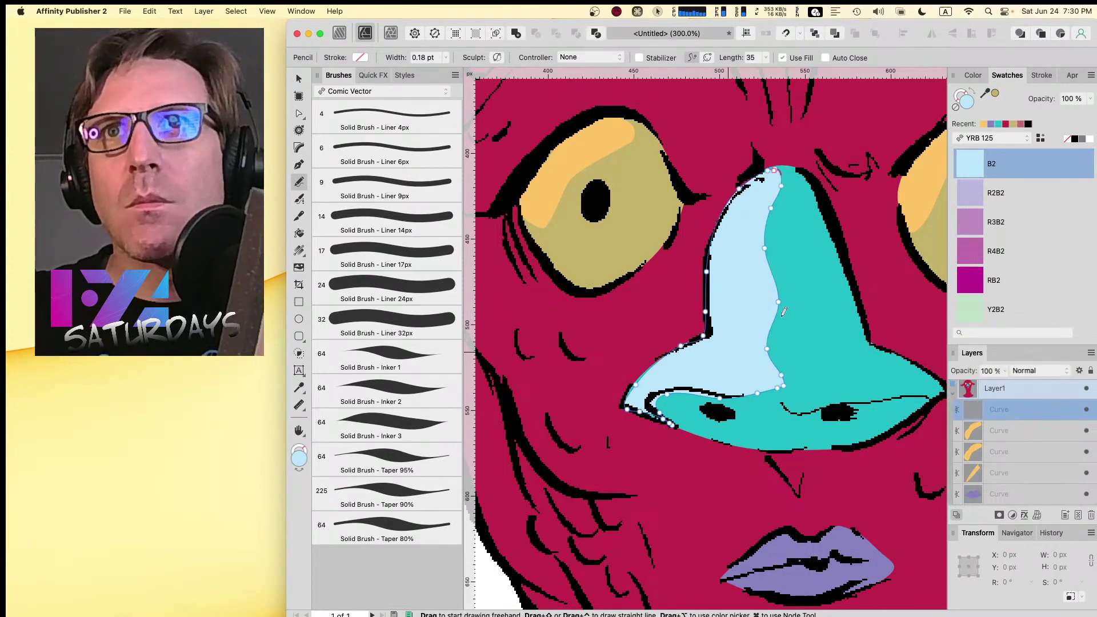
key("Escape")
key("ctrl+z")
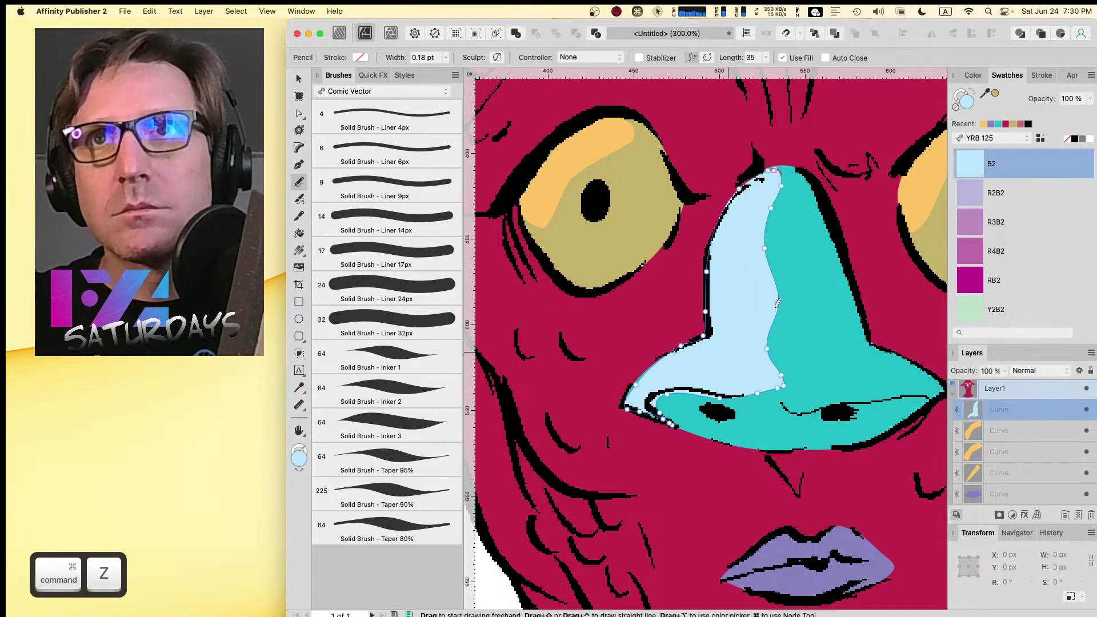
- Move the middle node of the nose highlight's right edge inward and delete the surplus nodes at its lower-right corner
key("a")
left_click_drag(776, 303, 758, 303)
left_click_drag(744, 365, 799, 392)
key("BackSpace")
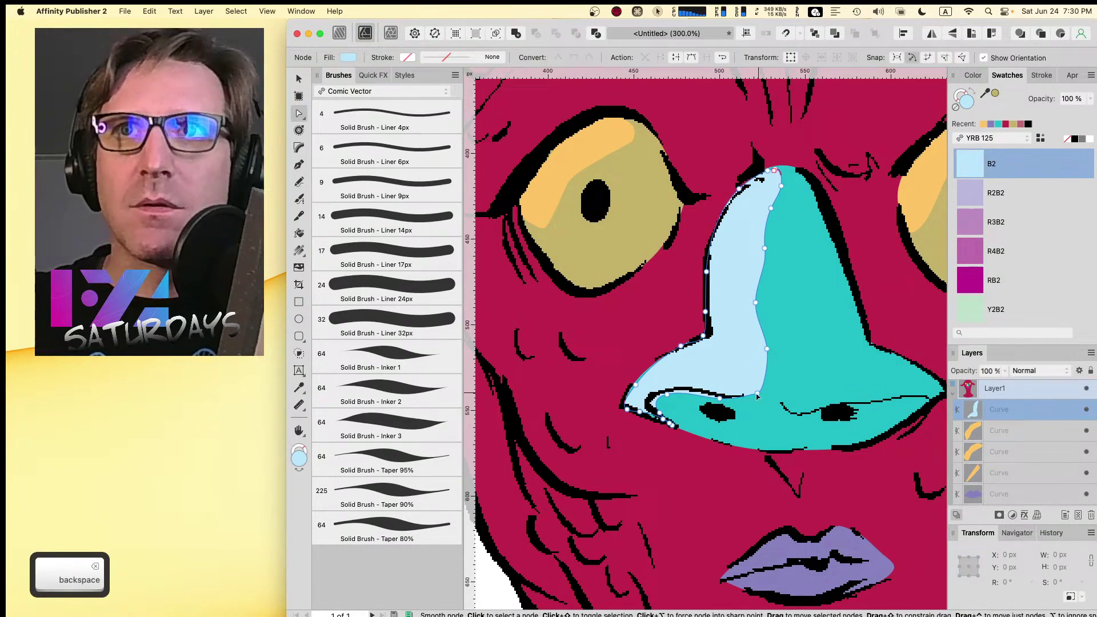
- Move the nose highlight's lower-right corner inward toward the left nostril and delete the surplus node just above it
left_click(758, 395)
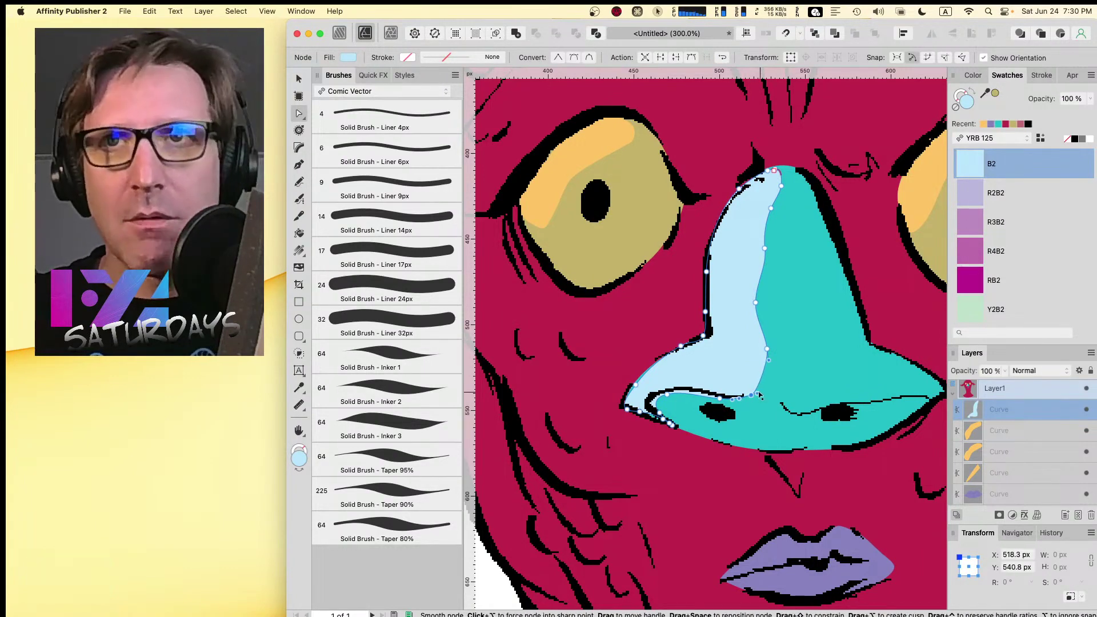
left_click_drag(759, 394, 749, 387)
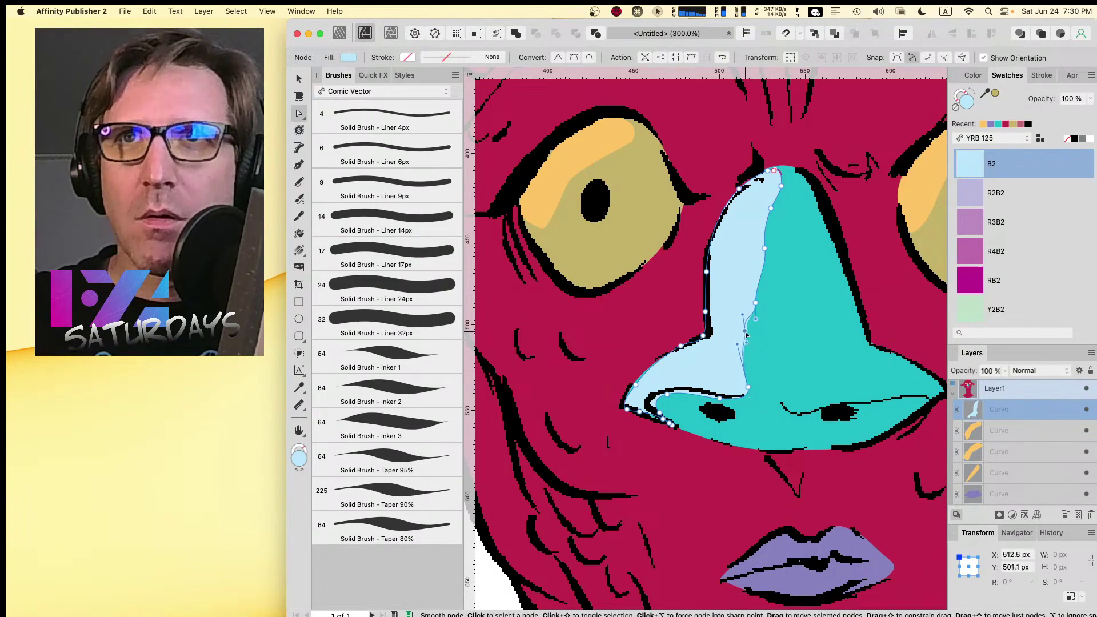
key("BackSpace")
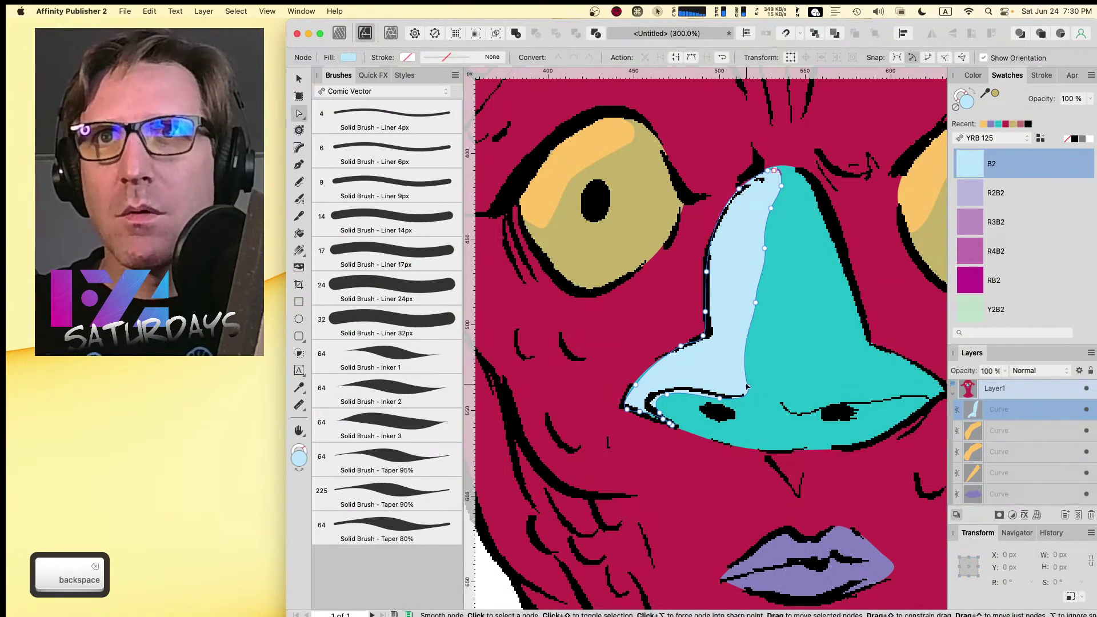
left_click_drag(748, 388, 726, 387)
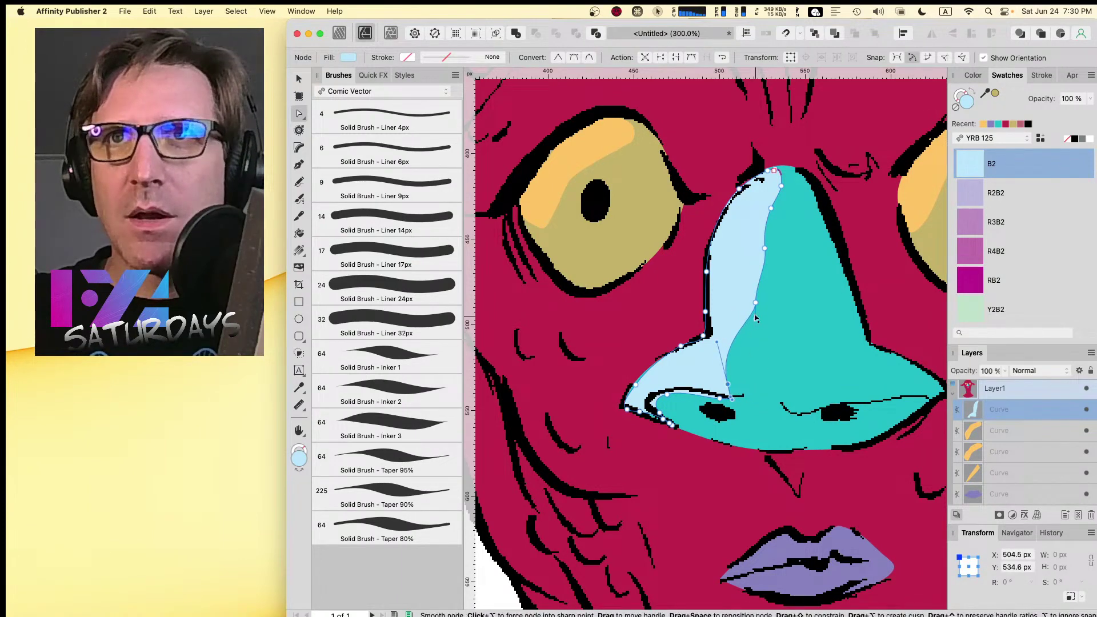
- Move the two middle nodes of the nose highlight's right edge outward and delete the two surplus nodes above them
left_click_drag(755, 303, 771, 318)
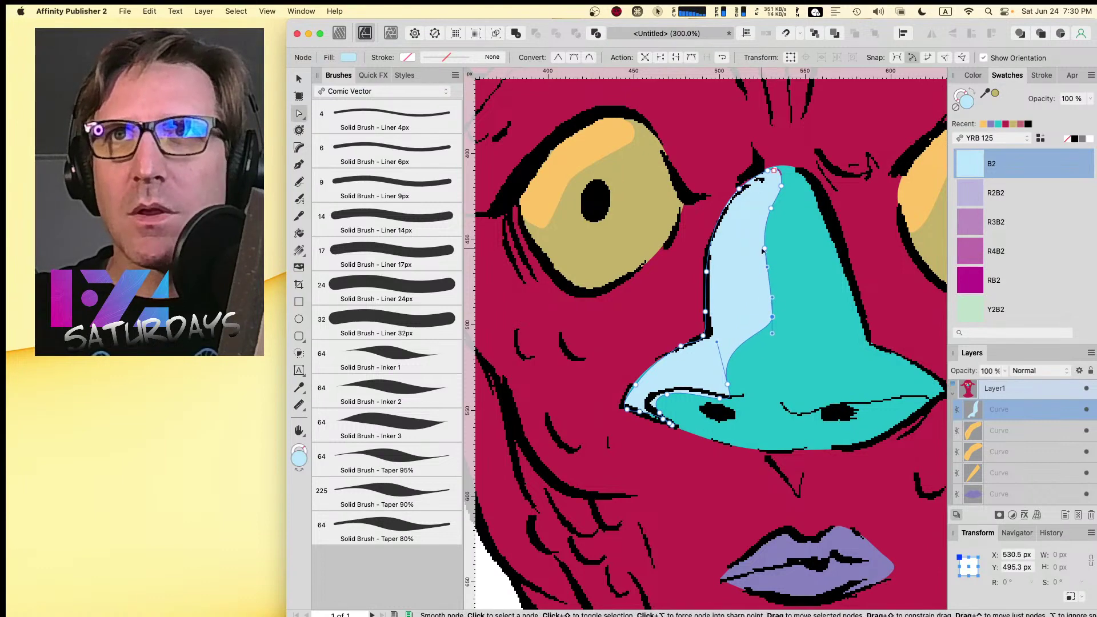
left_click_drag(764, 248, 772, 249)
left_click(772, 210)
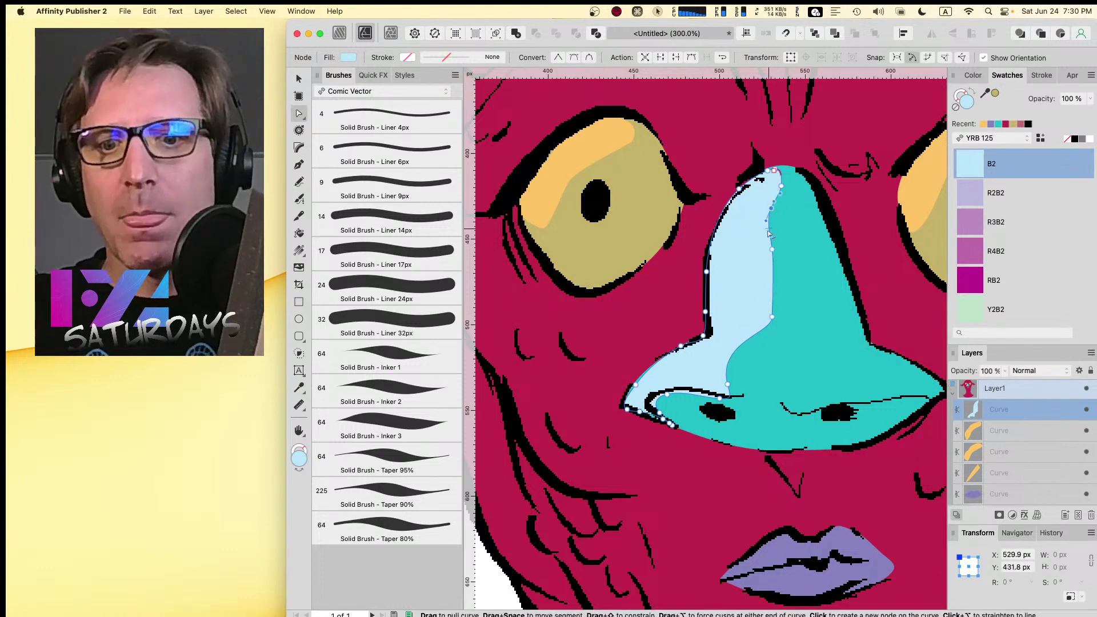
key("BackSpace")
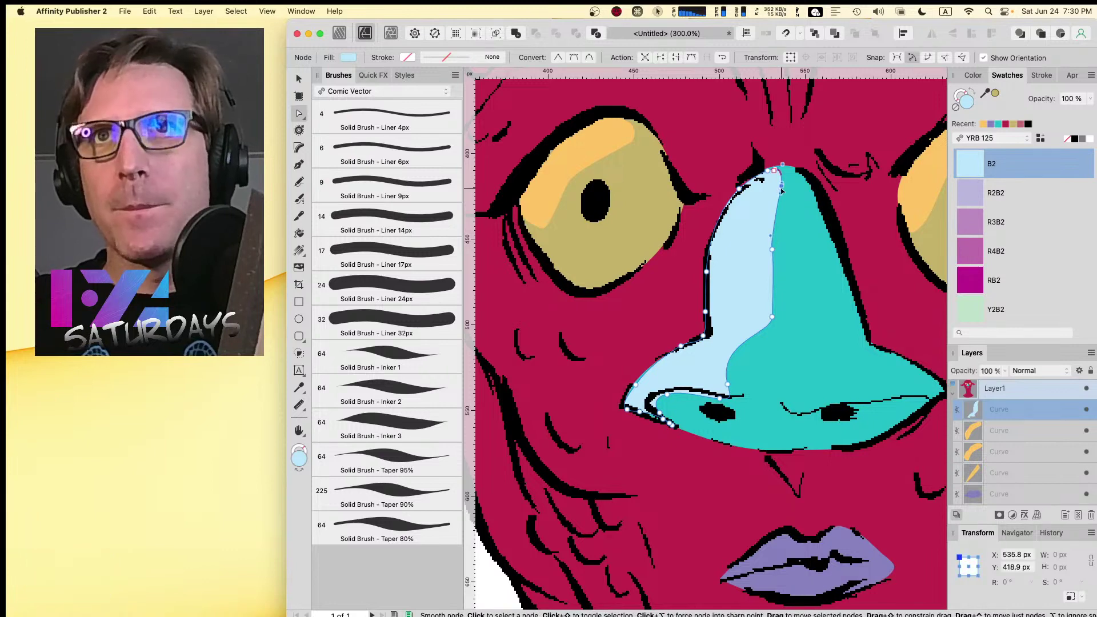
key("BackSpace")
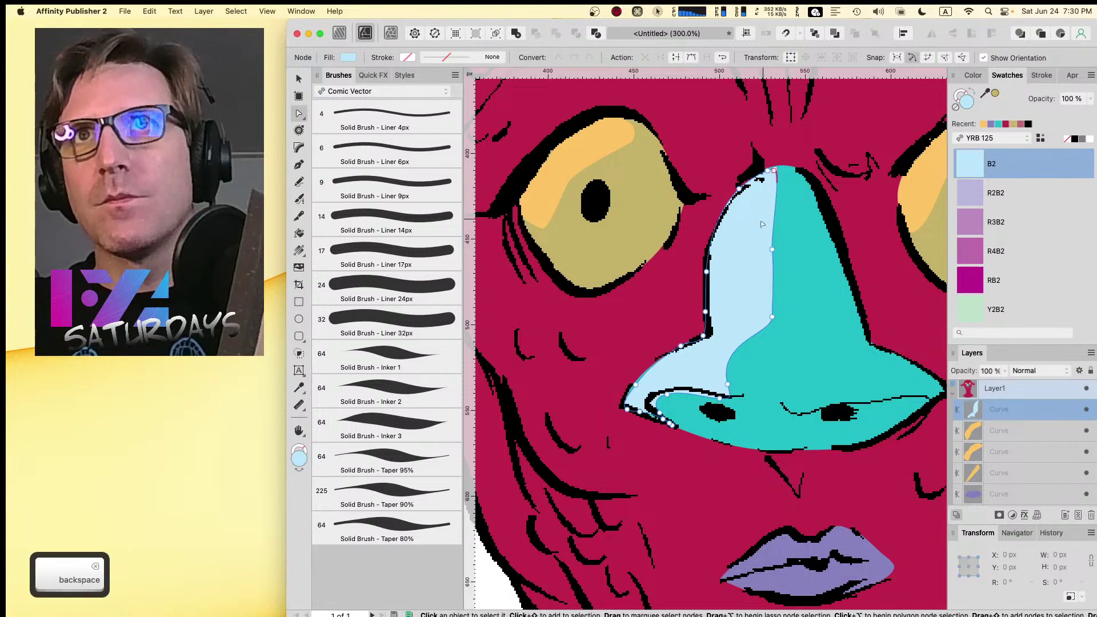
- Duplicate the creature's red body shape and fill the copy with mid grey
left_click(634, 316)
key("super+minus")
key("super+minus")
key("super+minus")
key("super+minus")
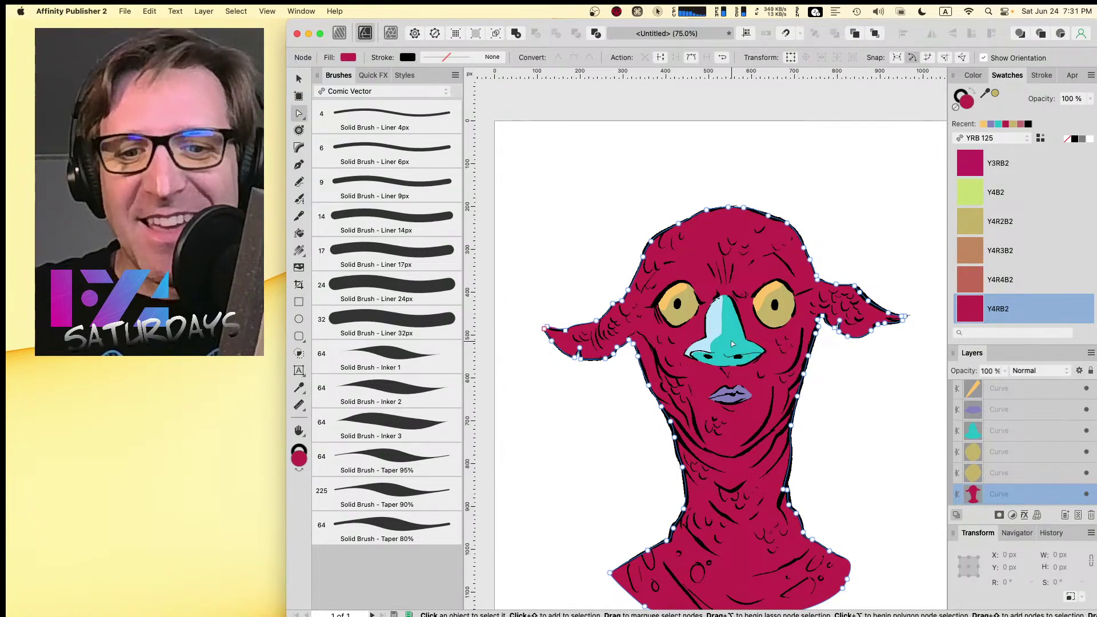
key("super")
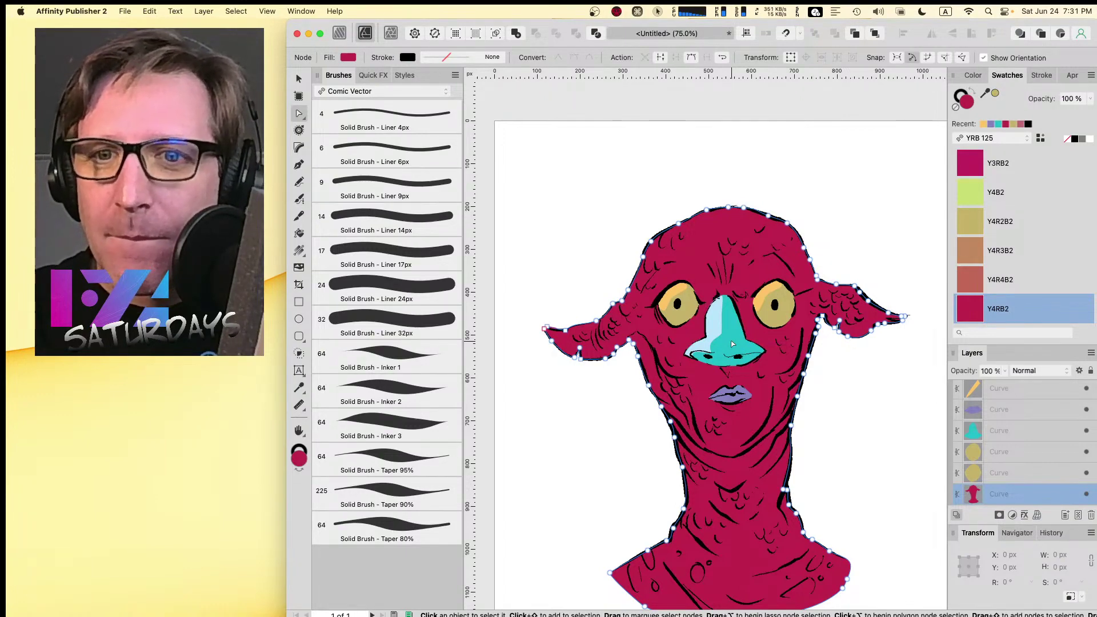
key("super+1")
key("space")
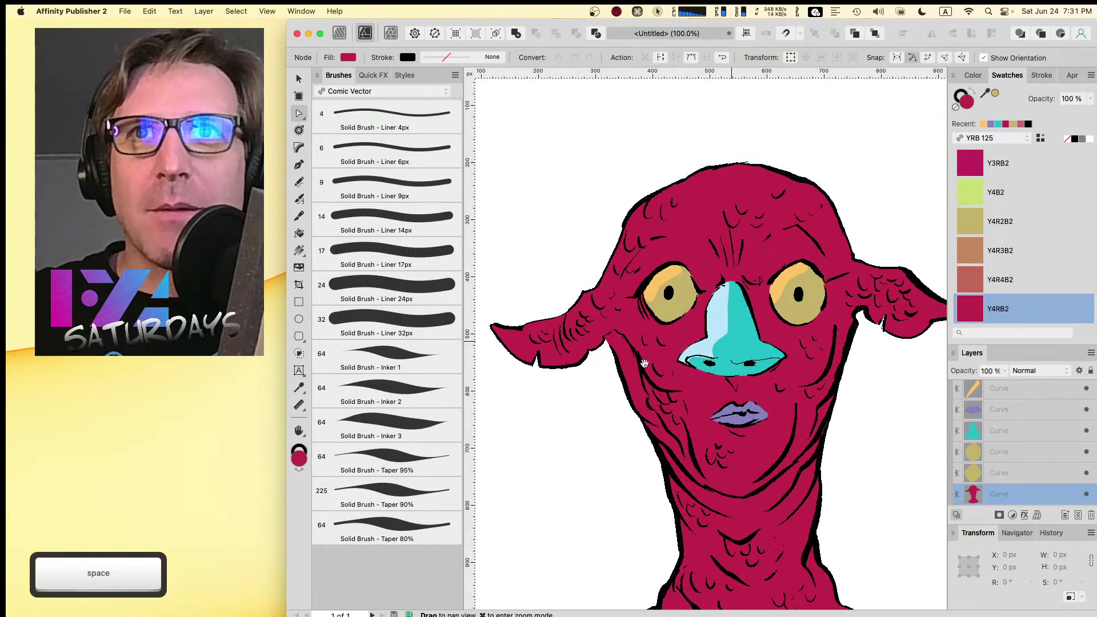
left_click_drag(644, 363, 620, 278)
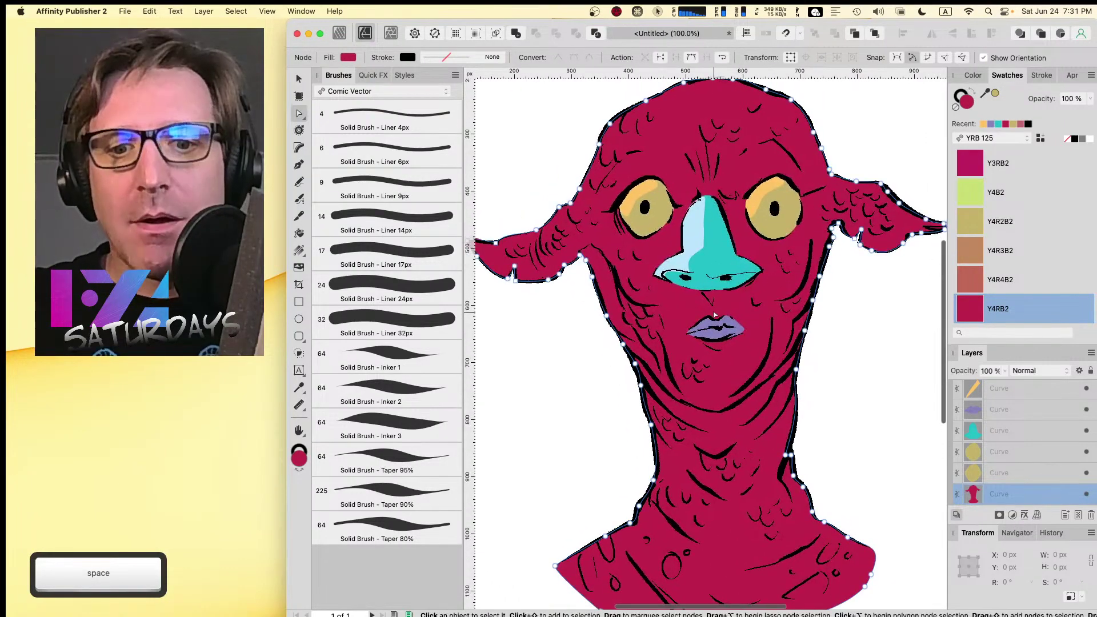
key("super+minus")
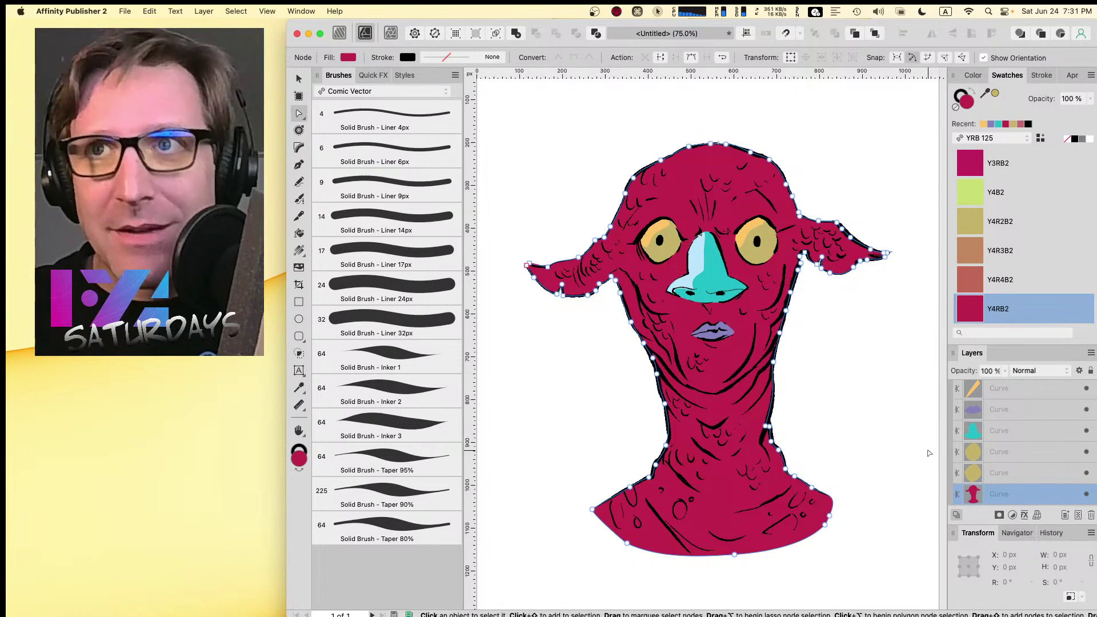
key("super+j")
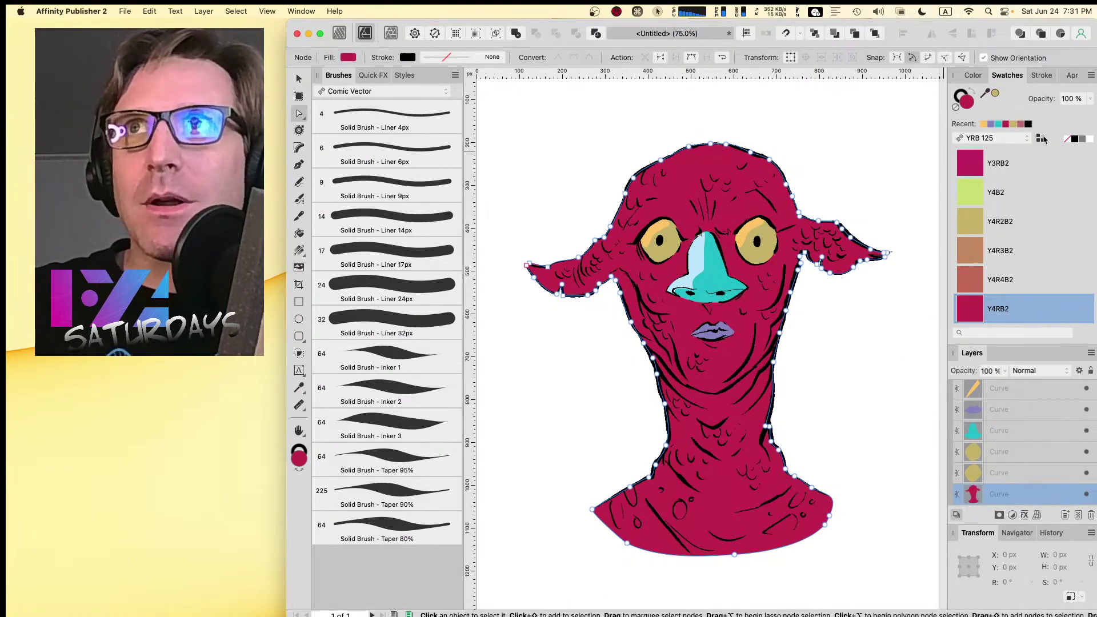
left_click(1082, 140)
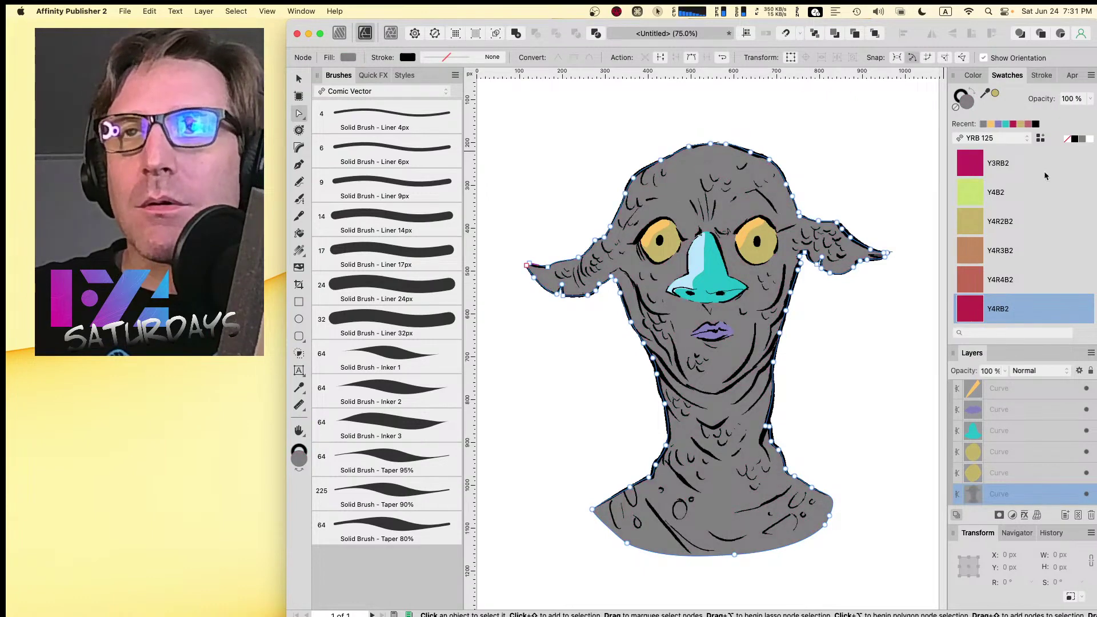
- Set the grey body copy's blend mode to Color Dodge
left_click(1037, 372)
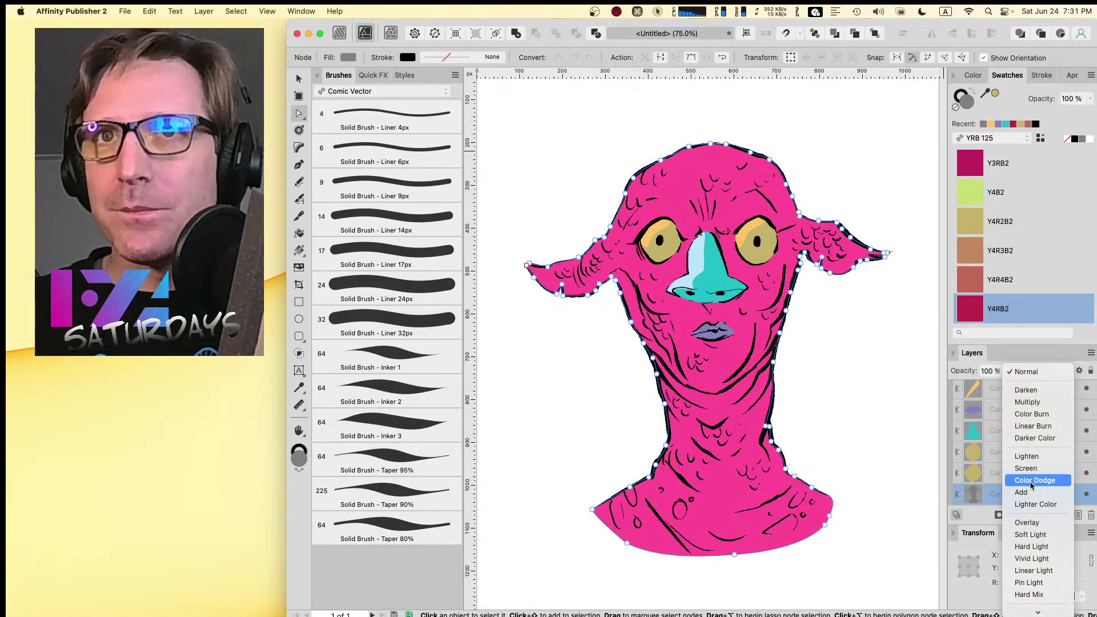
left_click(1031, 483)
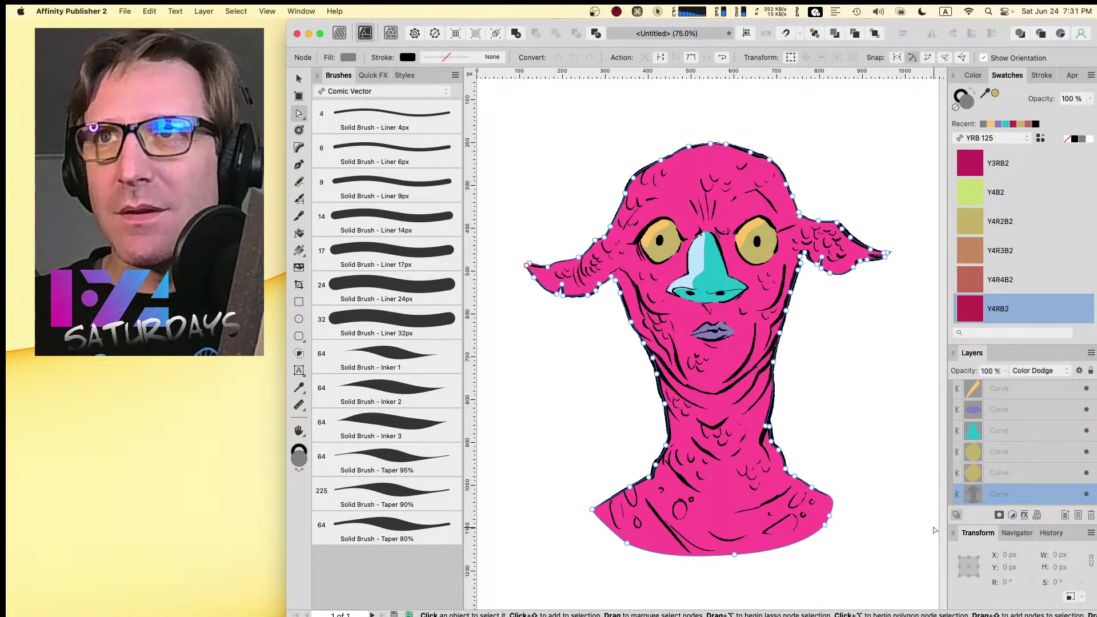
key("v")
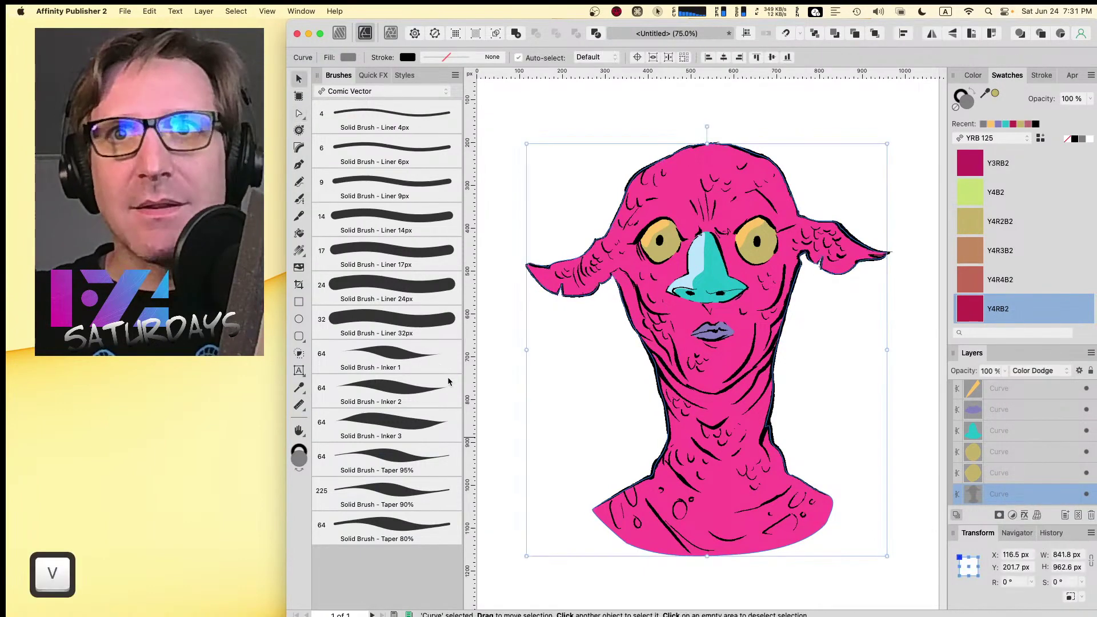
- Cut the Color Dodge body copy with the Knife along a wavy line from the bust's base, around the left eye, to the head's top
left_click(299, 218)
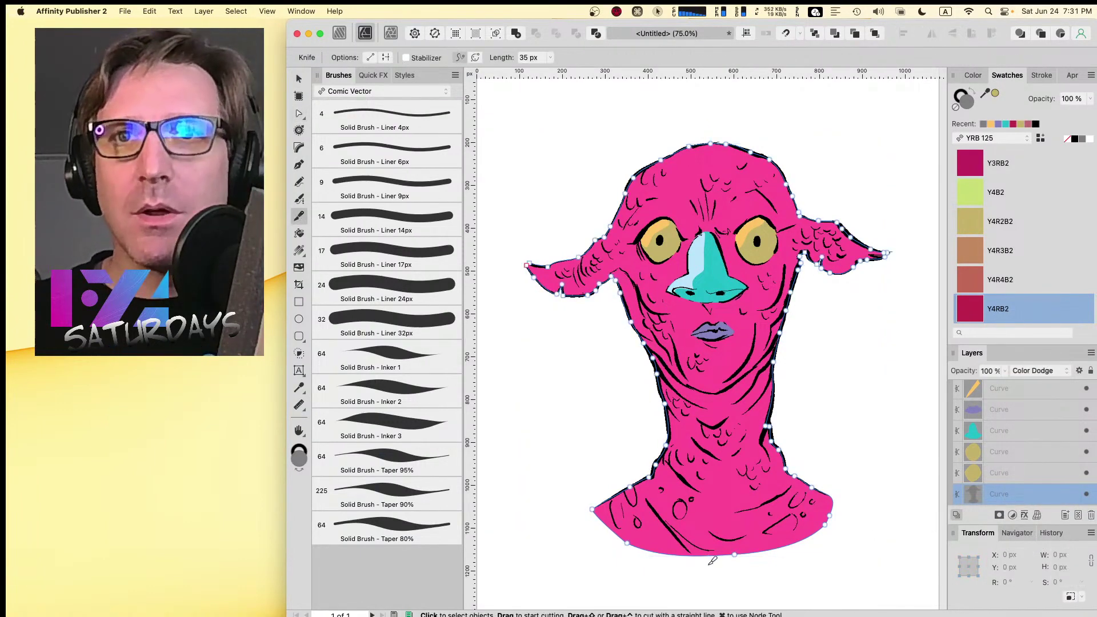
left_click_drag(715, 577, 703, 548)
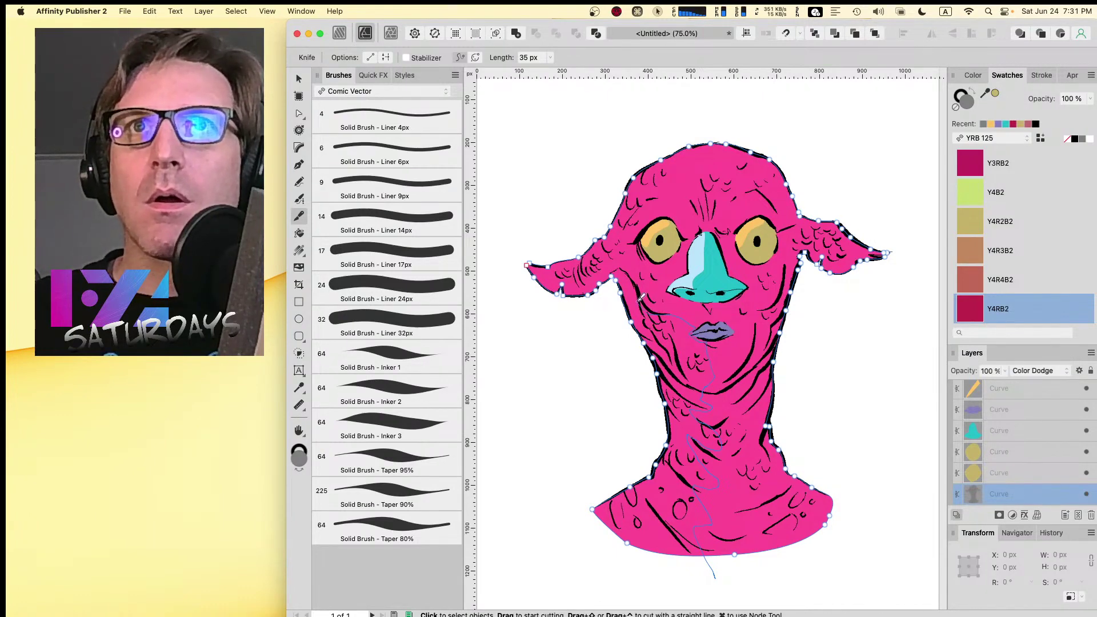
mouse_move(640, 297)
left_mouse_down()
mouse_move(644, 275)
mouse_move(639, 228)
mouse_move(670, 213)
mouse_move(684, 221)
mouse_move(691, 198)
mouse_move(676, 182)
mouse_move(747, 135)
left_mouse_up()
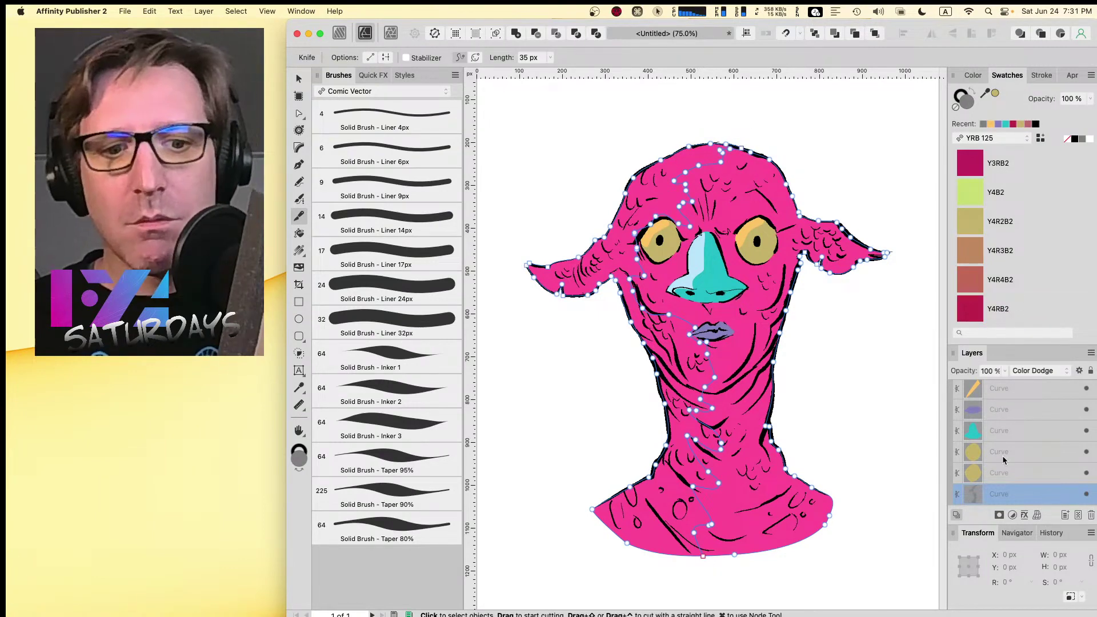
key("v")
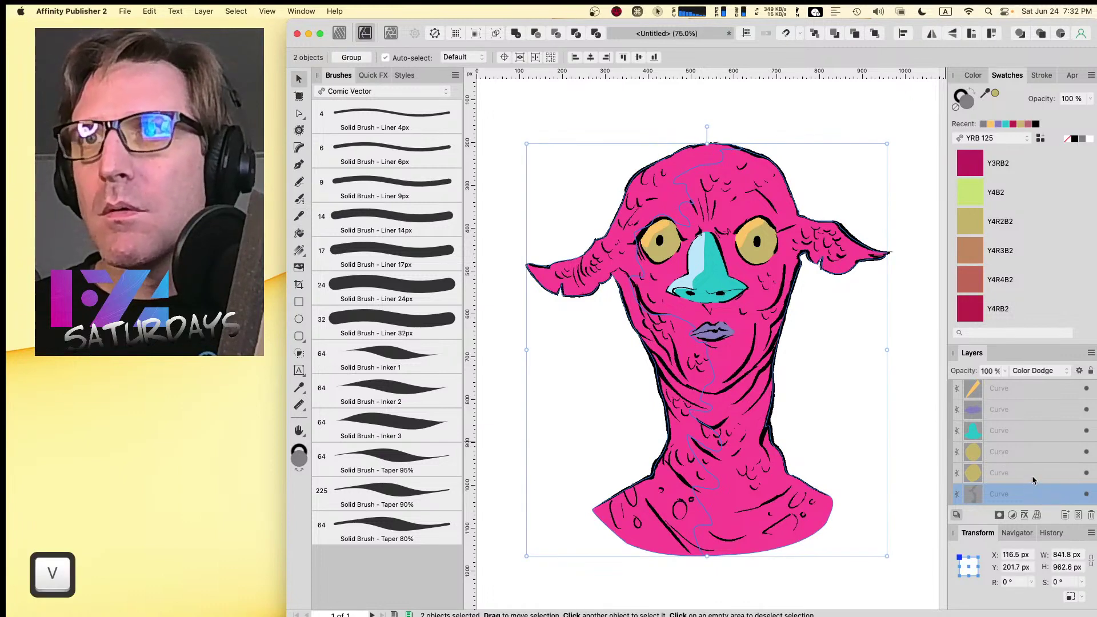
- Delete the right-hand piece of the cut Color Dodge copy, keeping only the left side as a highlight
scroll(1034, 480, "up", 1)
scroll(1092, 449, "down", 3)
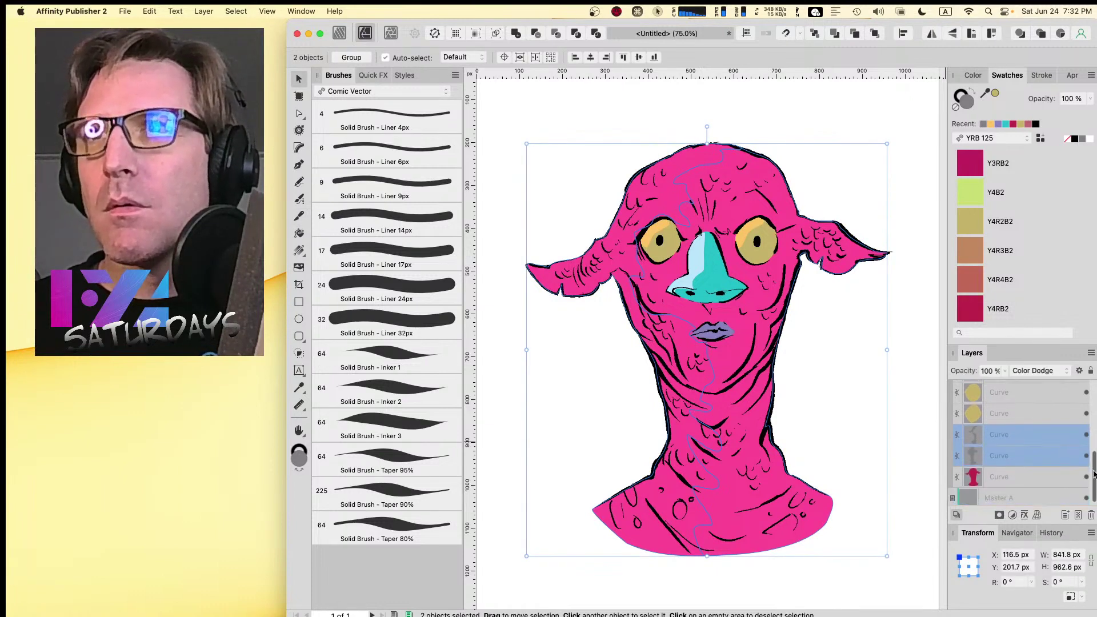
left_click(1020, 453)
key("BackSpace")
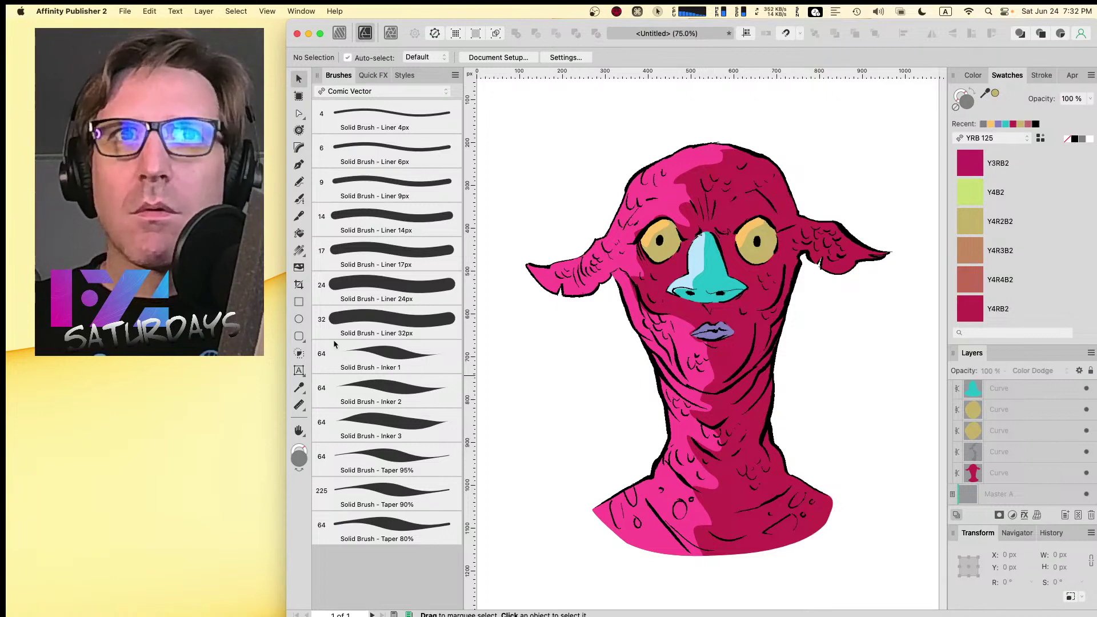
- Give the body highlight a linear transparency across the neck, opaque at the outer left edge and fading toward the middle, and deselect it
left_click(299, 249)
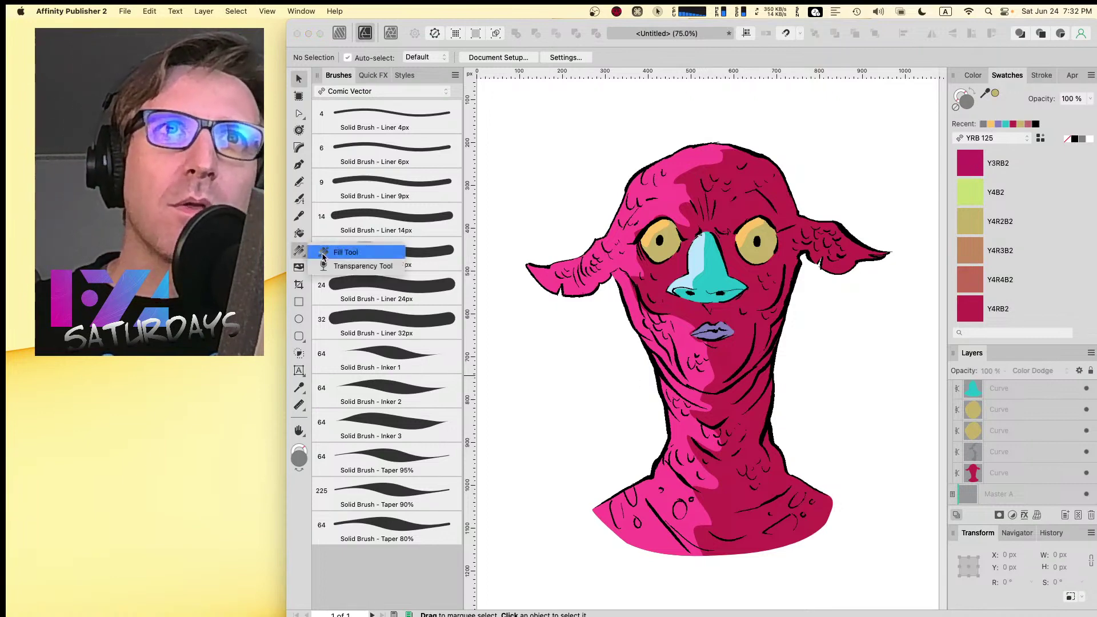
left_click(337, 264)
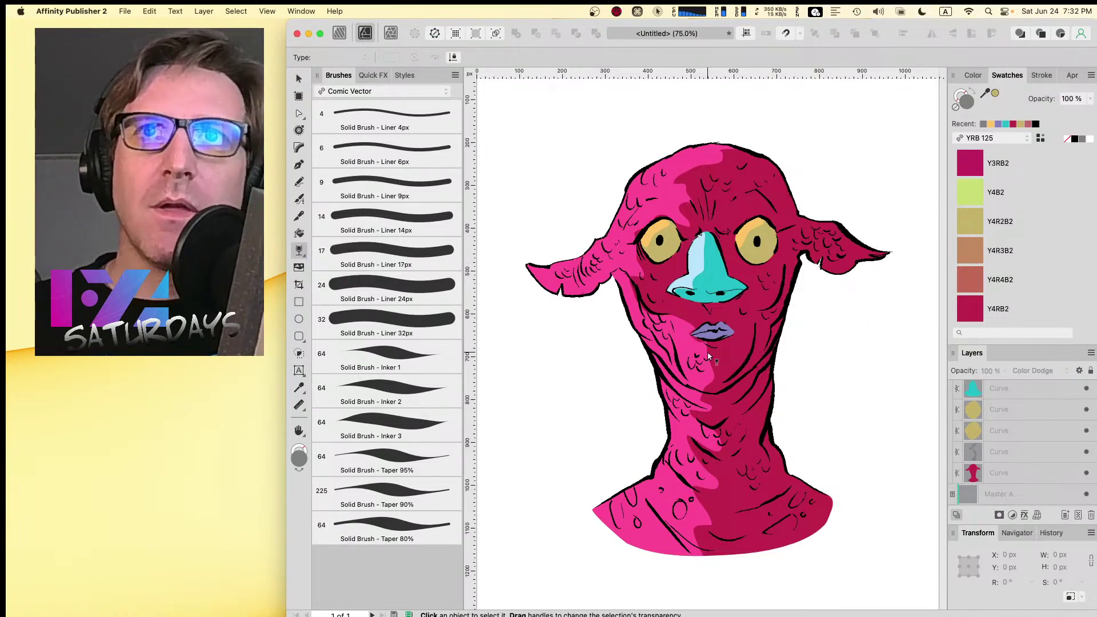
left_click(1037, 451)
mouse_move(713, 408)
left_mouse_down()
mouse_move(490, 404)
mouse_move(636, 412)
mouse_move(623, 412)
mouse_move(843, 391)
mouse_move(799, 422)
mouse_move(612, 404)
mouse_move(657, 403)
left_mouse_up()
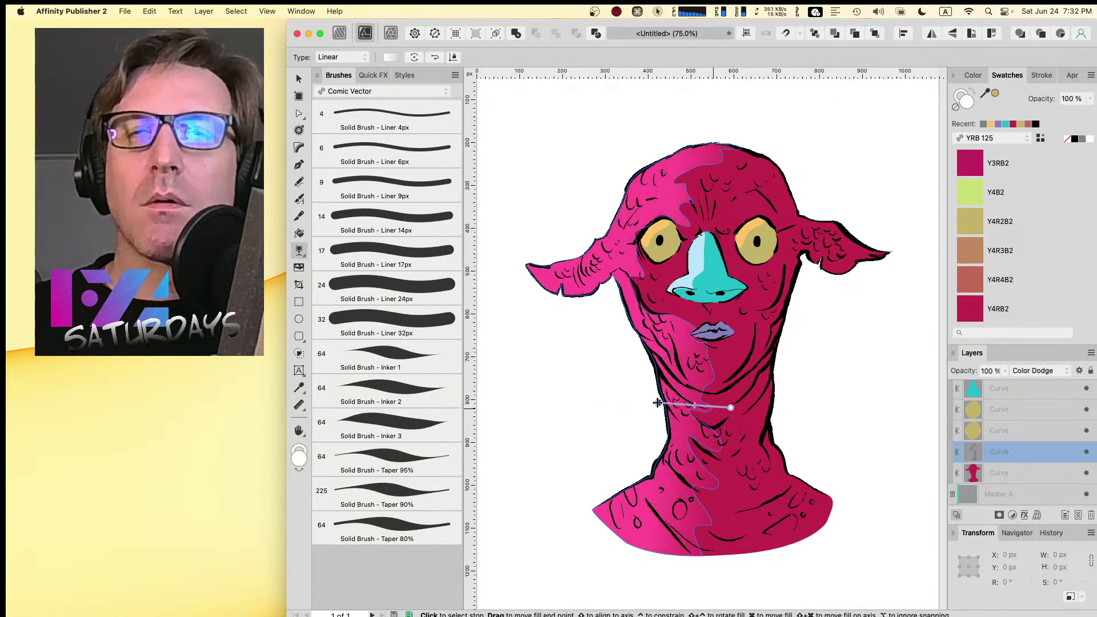
key("v")
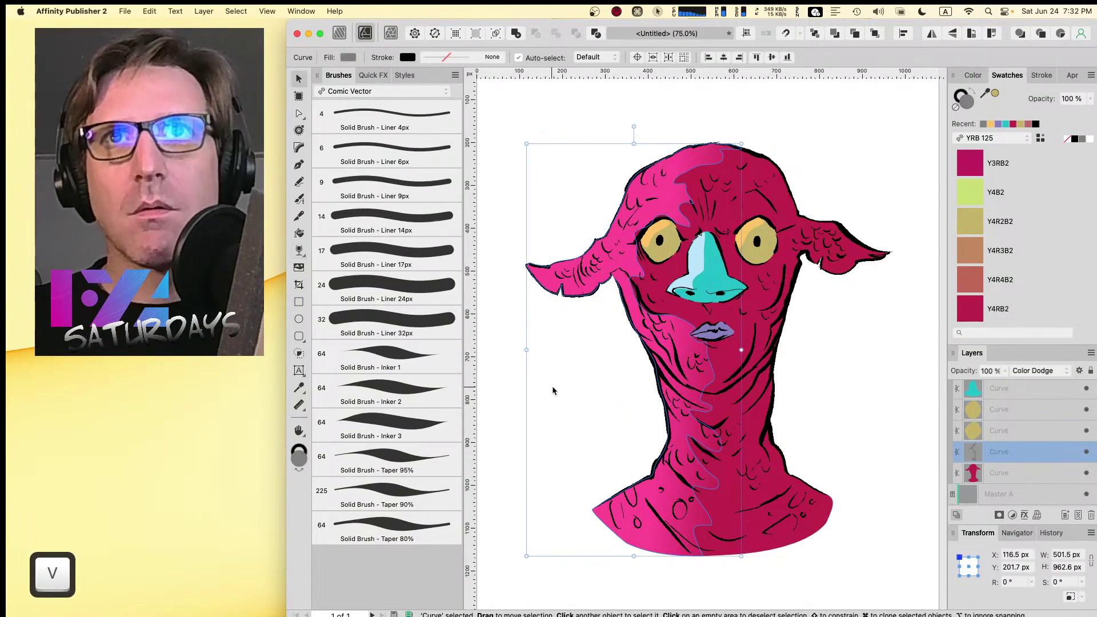
left_click(502, 376)
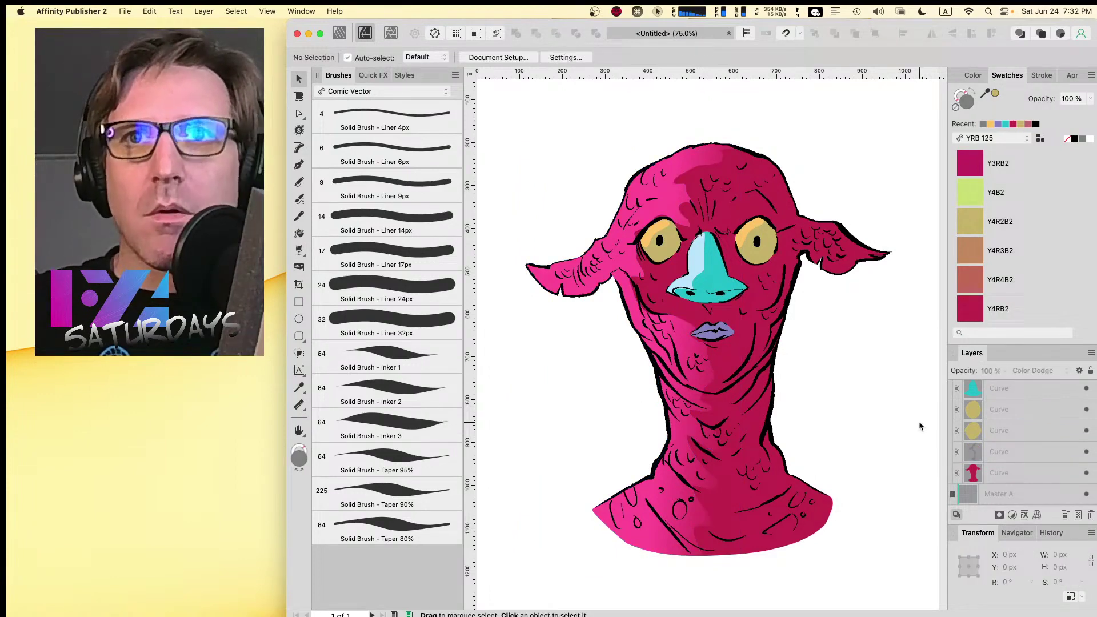
- Shorten the body highlight's transparency gradient by moving its transparent end back to the highlight's wavy edge on the neck
key("super+equal")
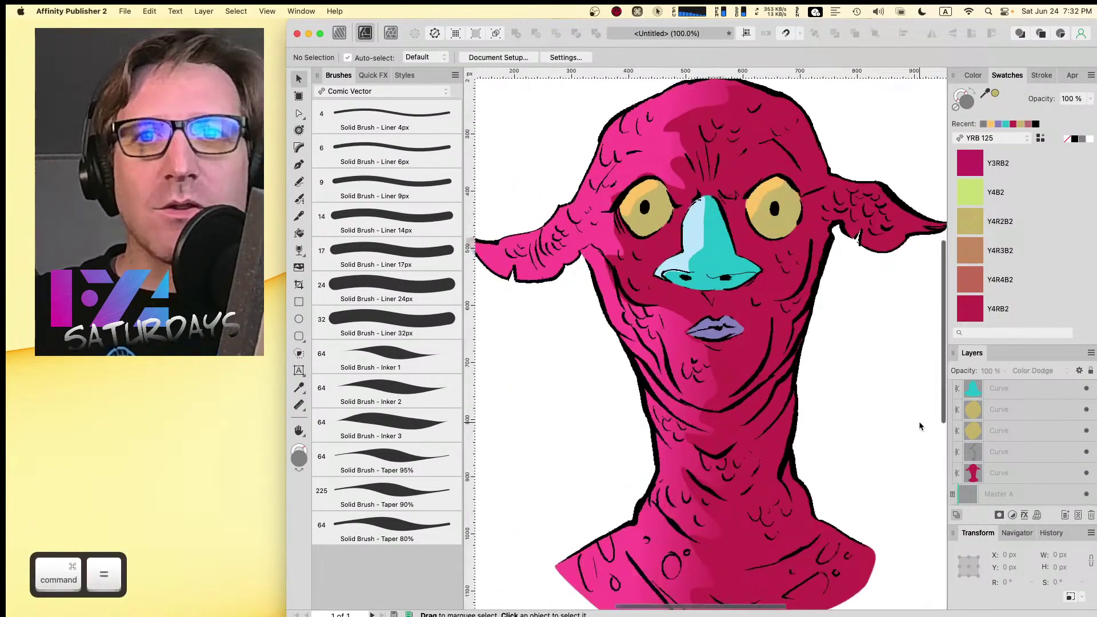
key("super+equal")
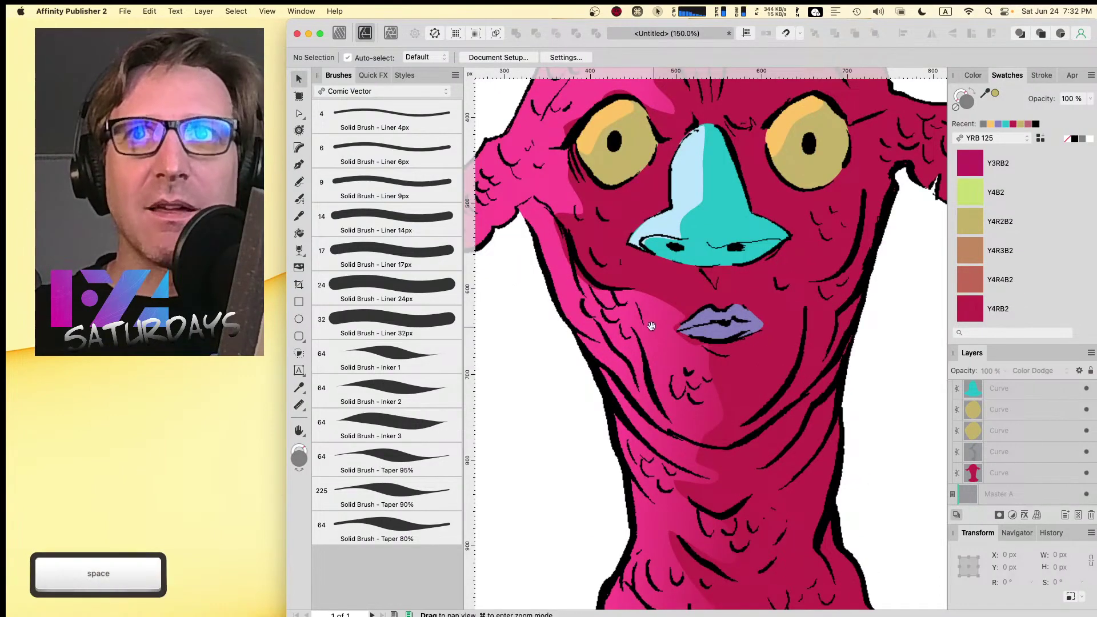
left_click_drag(655, 324, 709, 243)
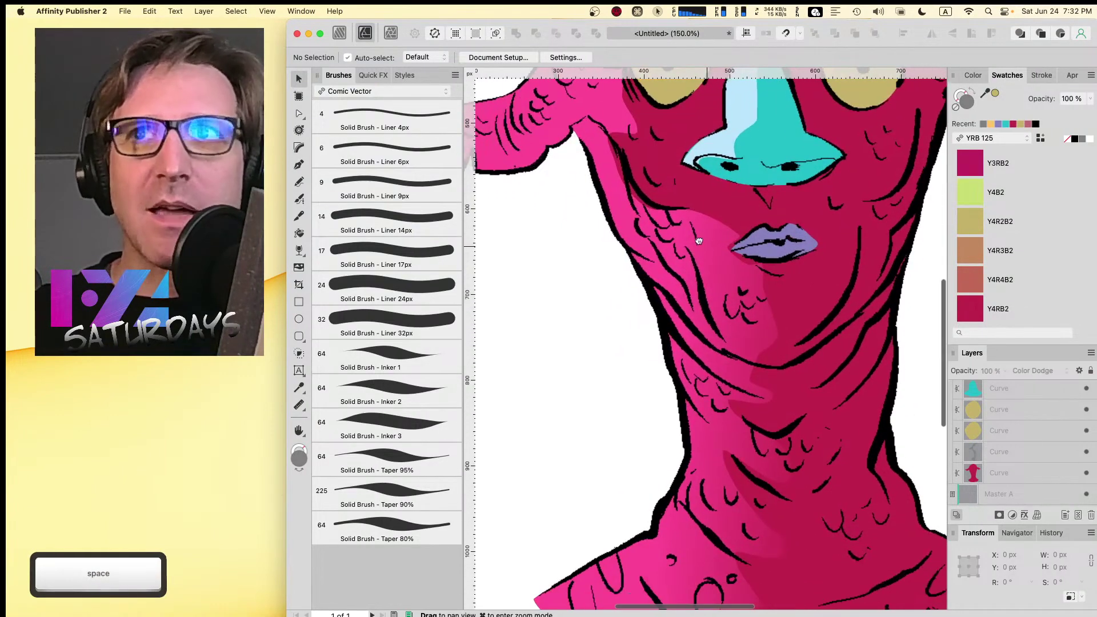
left_click(1023, 451)
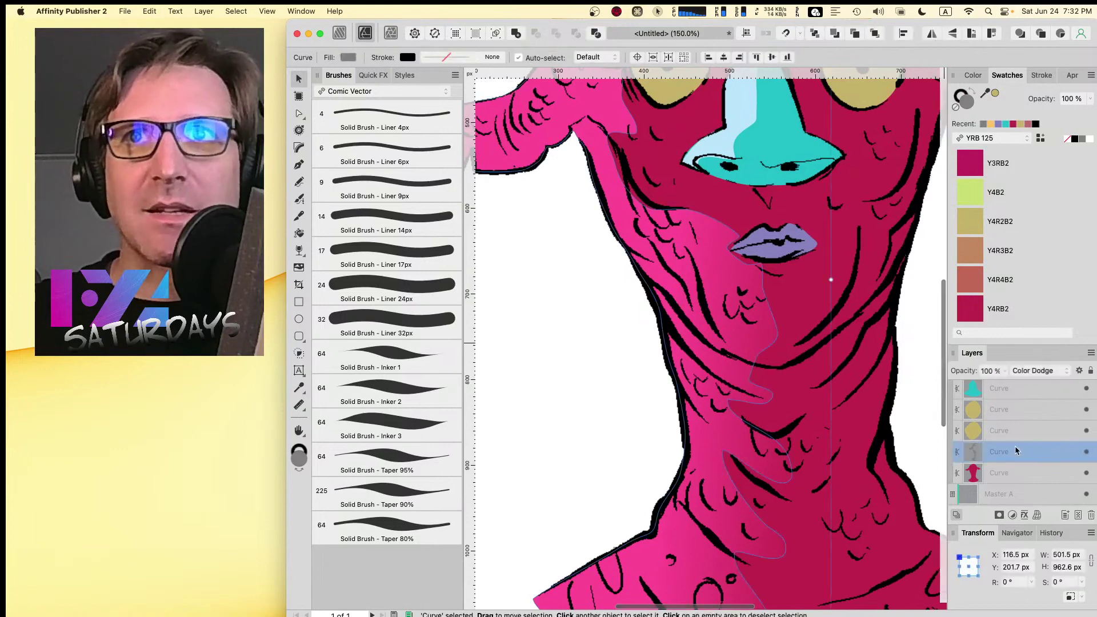
left_click(301, 251)
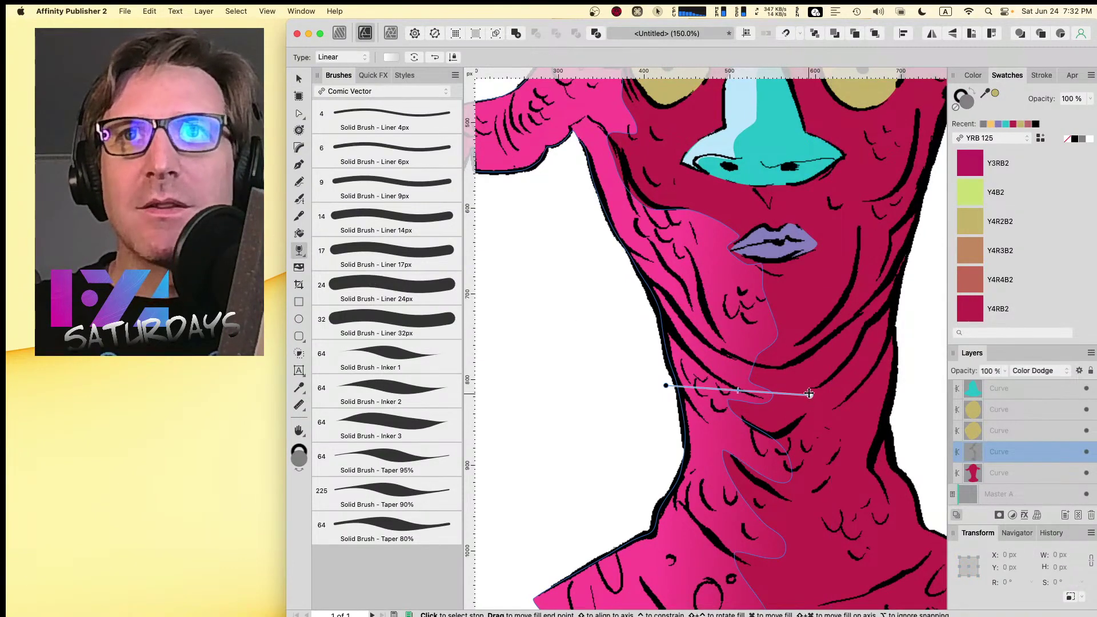
left_click_drag(810, 395, 770, 389)
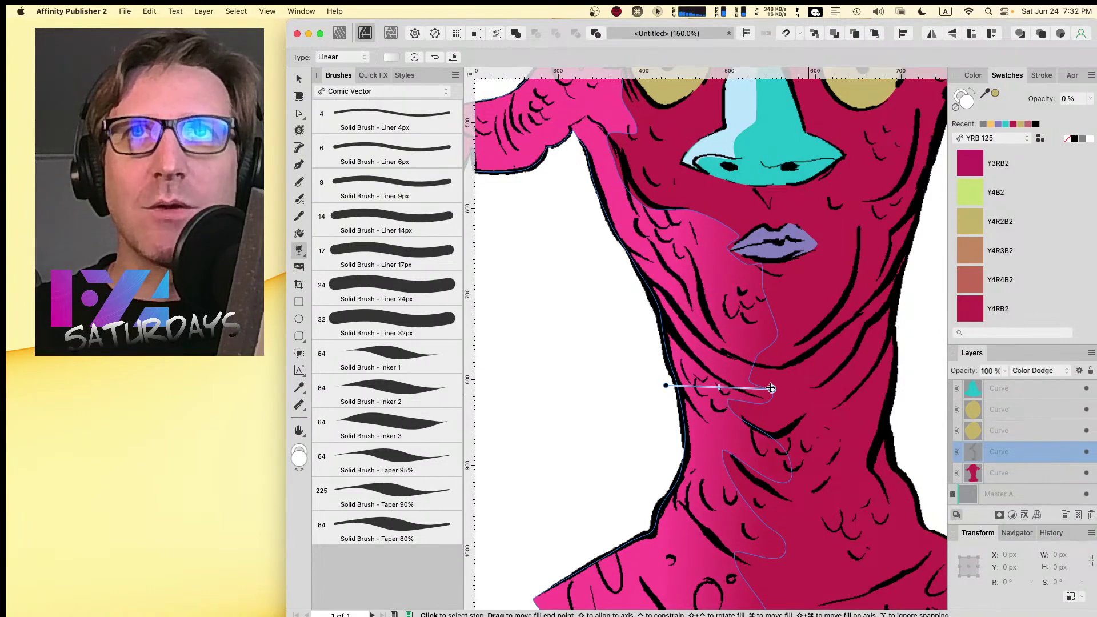
- Extend the transparent end of the body highlight's gradient slightly past its wavy edge on the neck and level the gradient line
key("space")
scroll(688, 295, "up", 10)
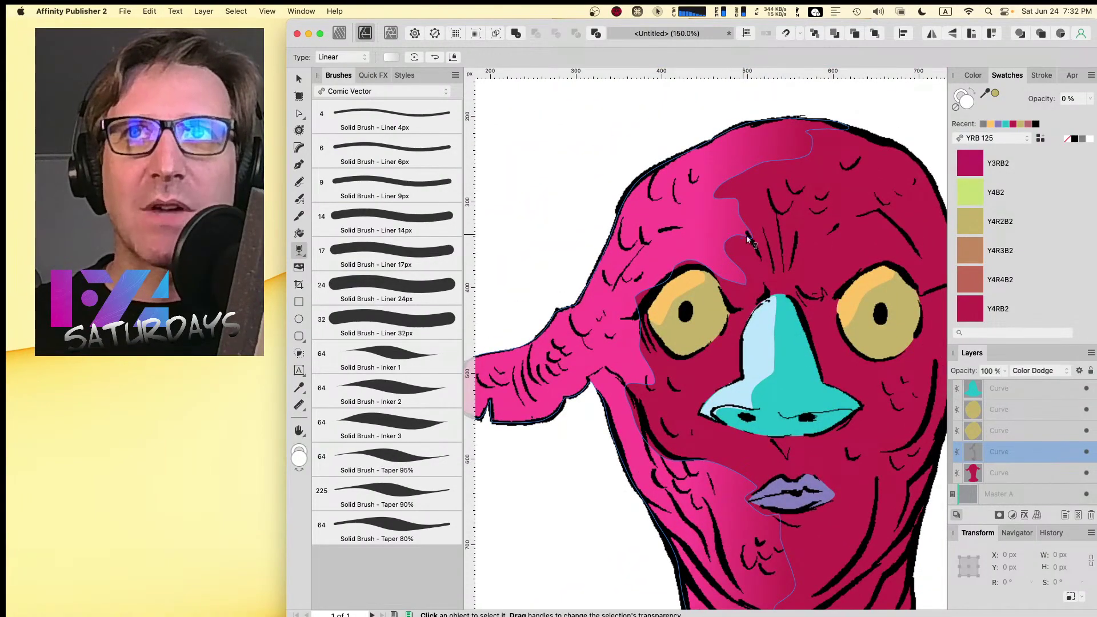
key("space")
scroll(737, 263, "down", 10)
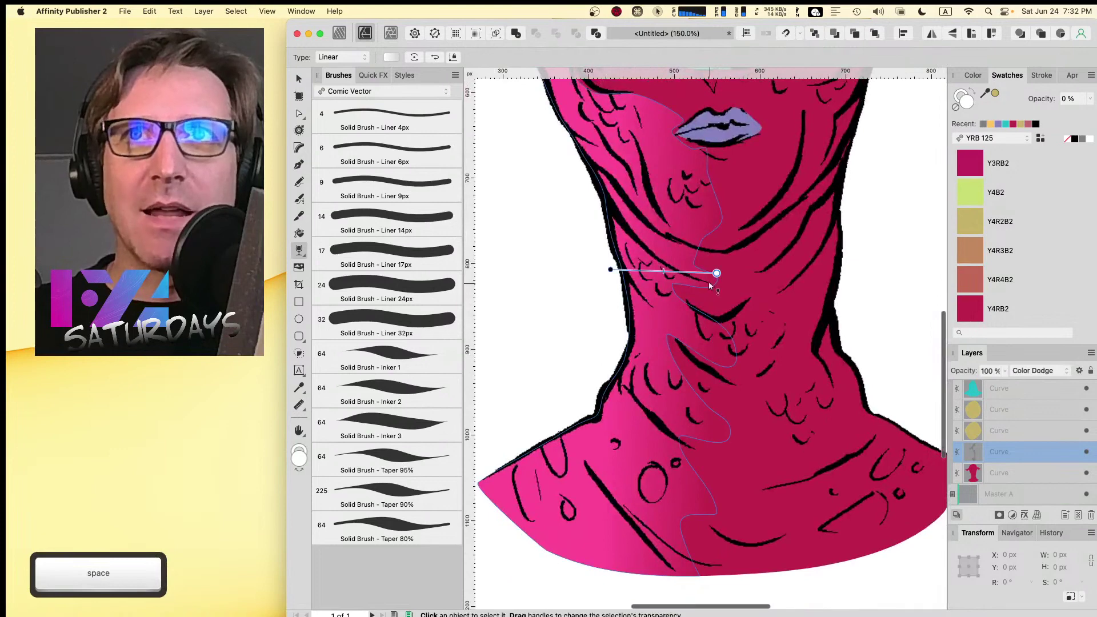
mouse_move(717, 273)
left_mouse_down()
mouse_move(798, 276)
mouse_move(703, 269)
mouse_move(779, 266)
mouse_move(732, 269)
left_mouse_up()
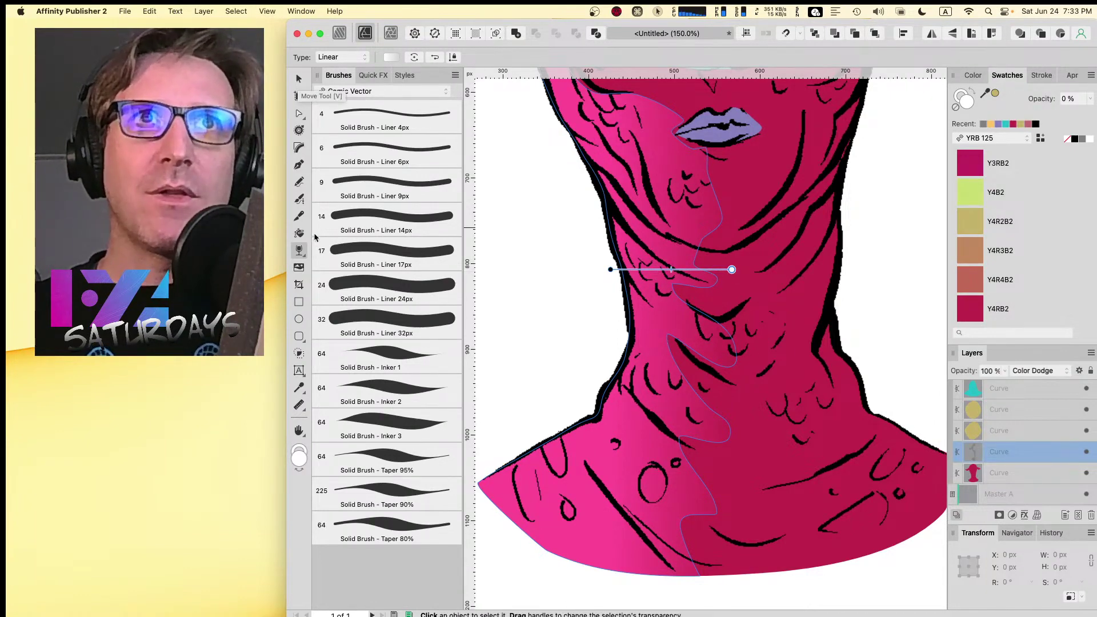
- Switch to the Photo persona and set up the Erase Brush with Textured Mask Brush 03 from the Masking brushes
left_click(390, 33)
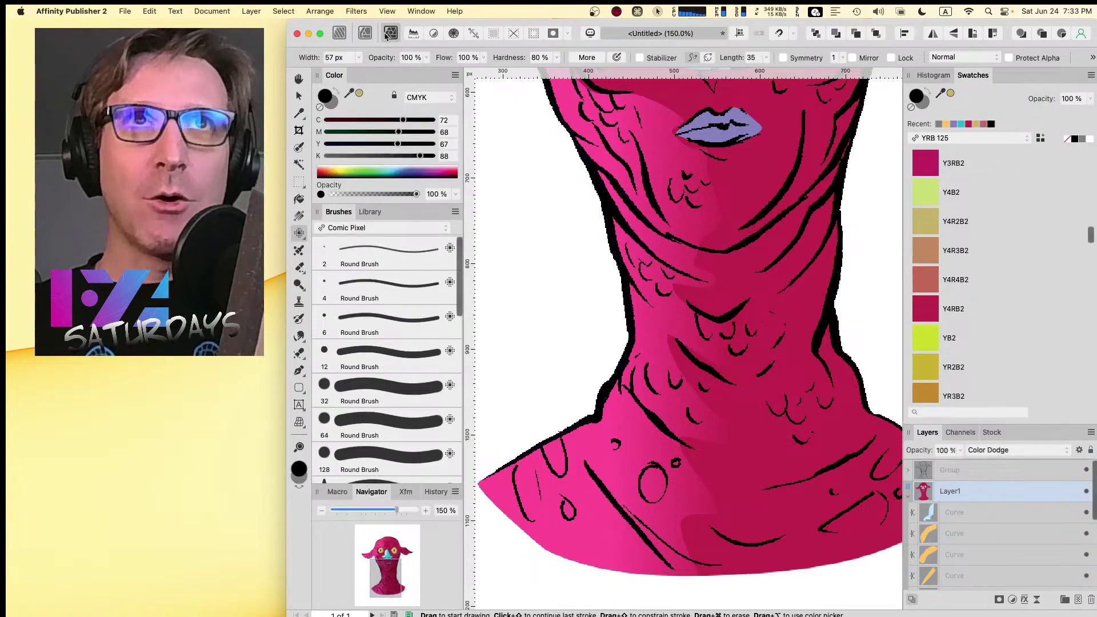
left_click(365, 232)
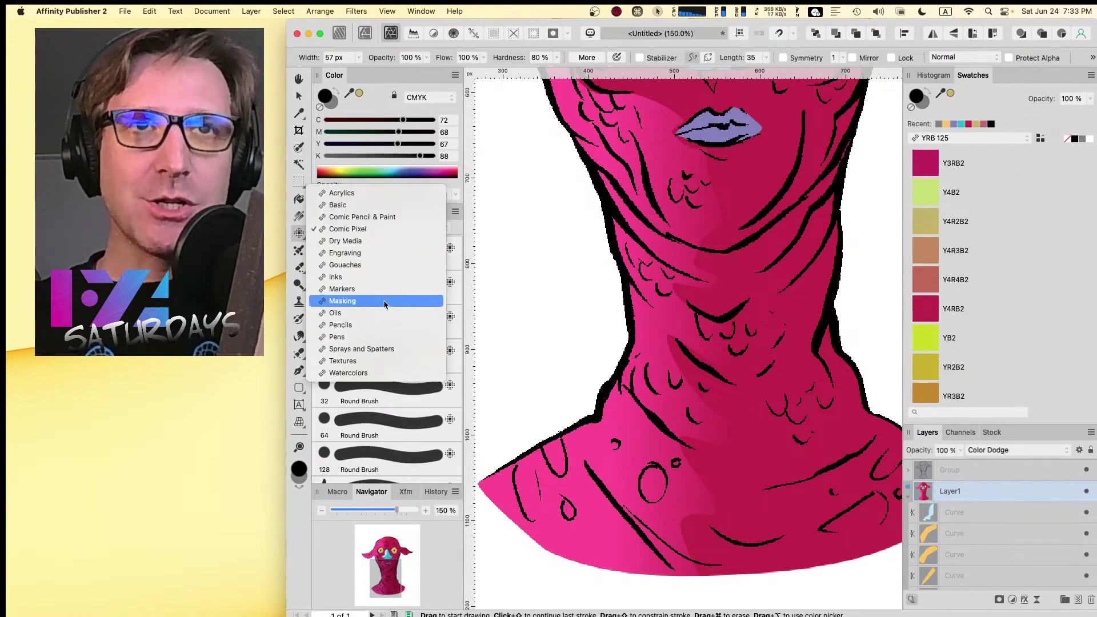
left_click(385, 303)
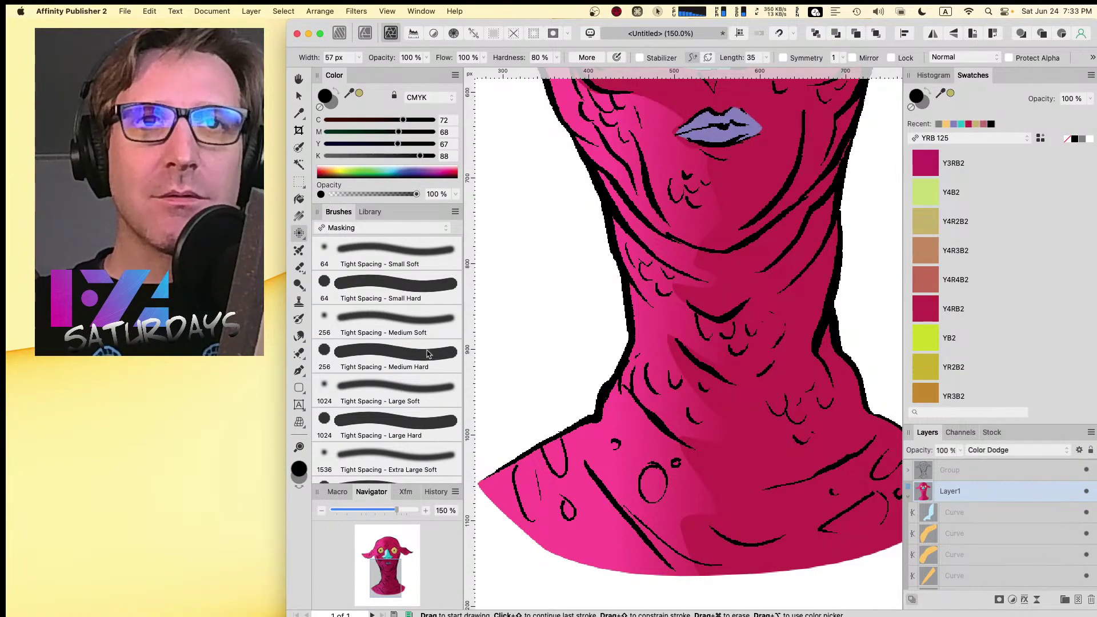
scroll(430, 354, "down", 1)
left_click_drag(457, 323, 448, 485)
left_click(391, 435)
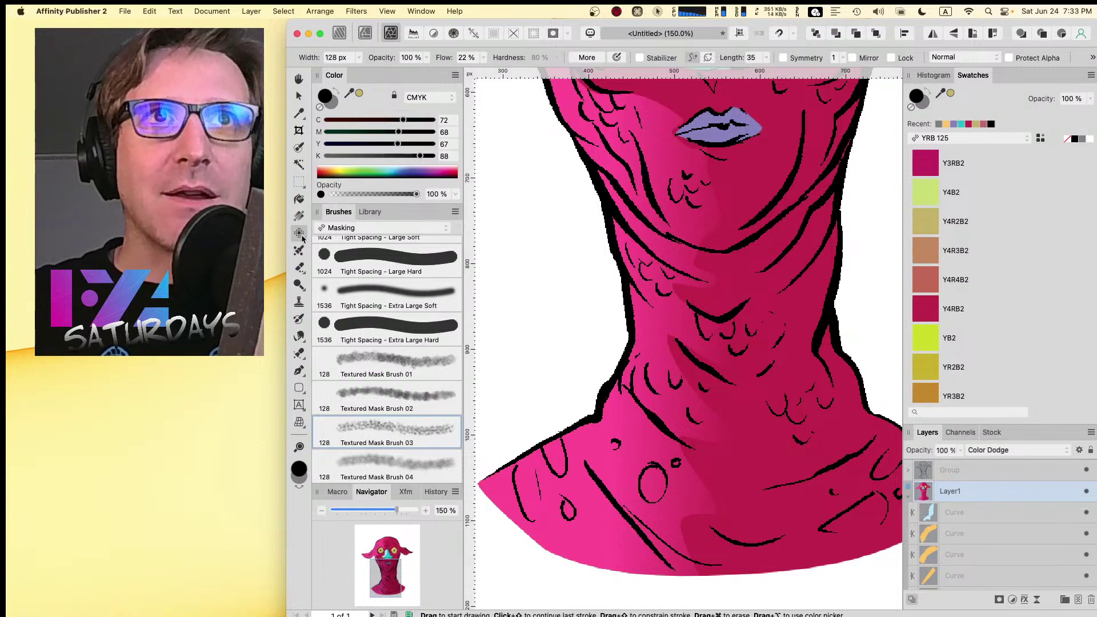
left_click(306, 267)
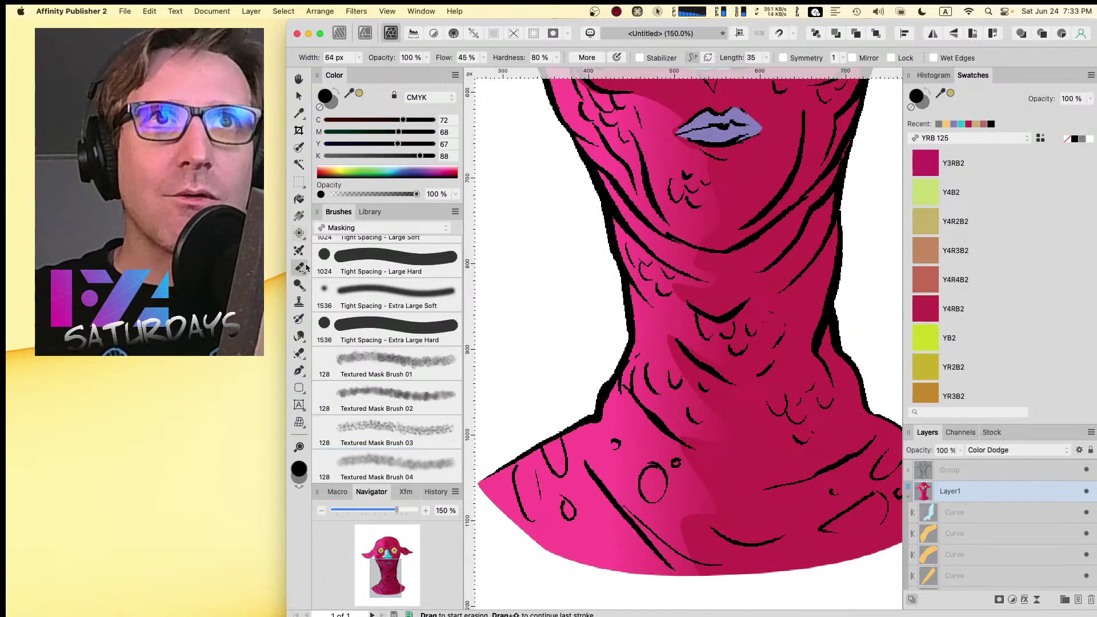
left_click(412, 437)
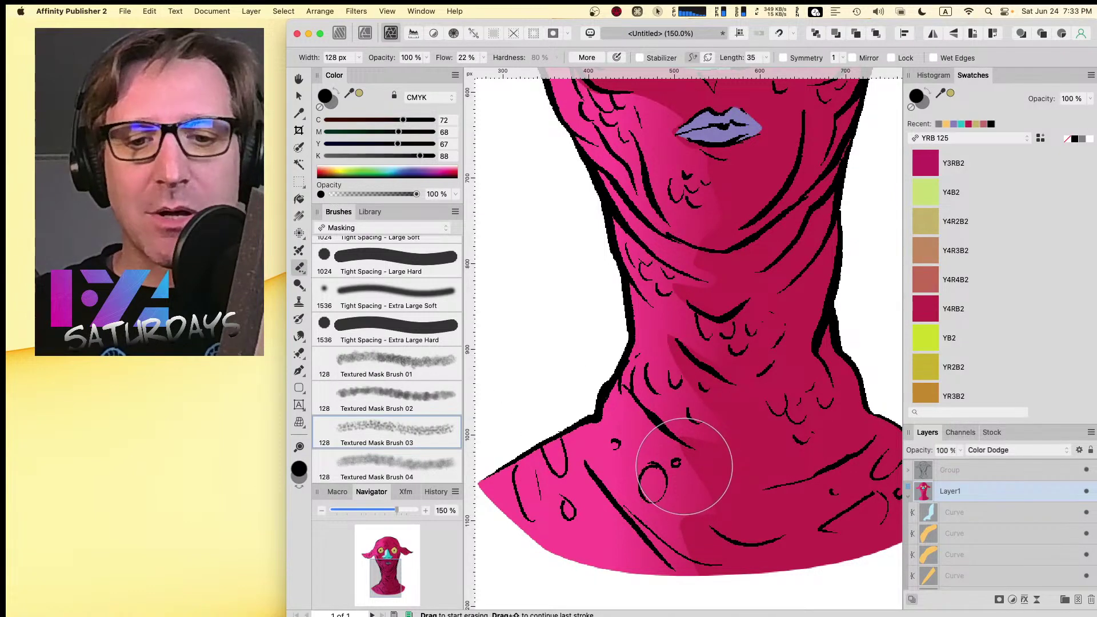
- Erase the body highlight's hard edge at the base of the bust with a 101.6 px wide eraser
key("bracketleft")
key("bracketleft")
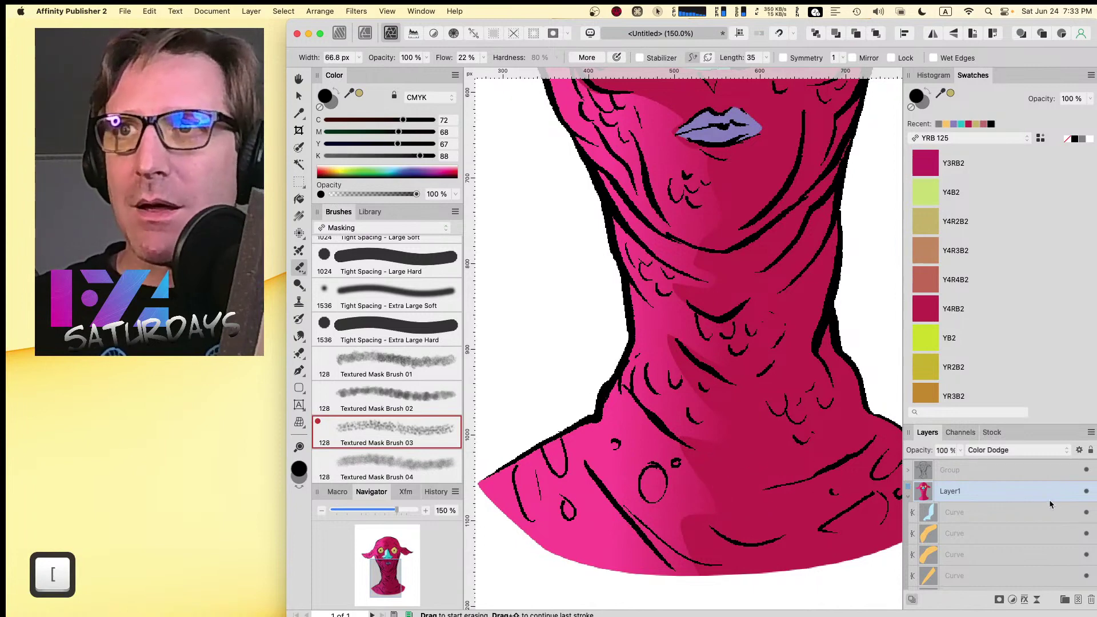
key("bracketright")
key("bracketright")
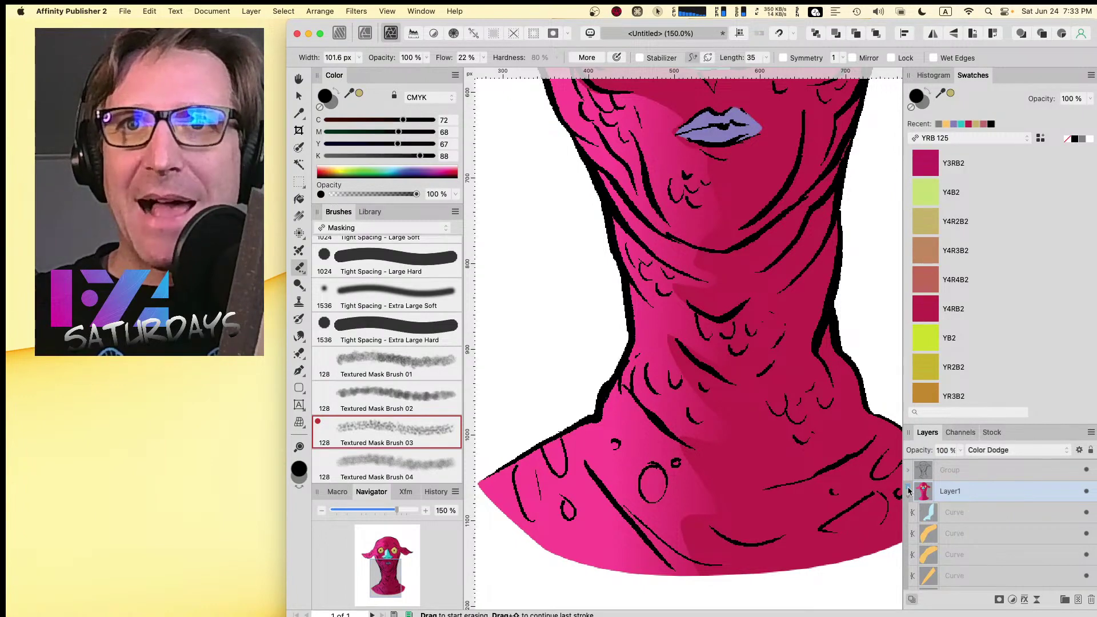
scroll(948, 519, "down", 1)
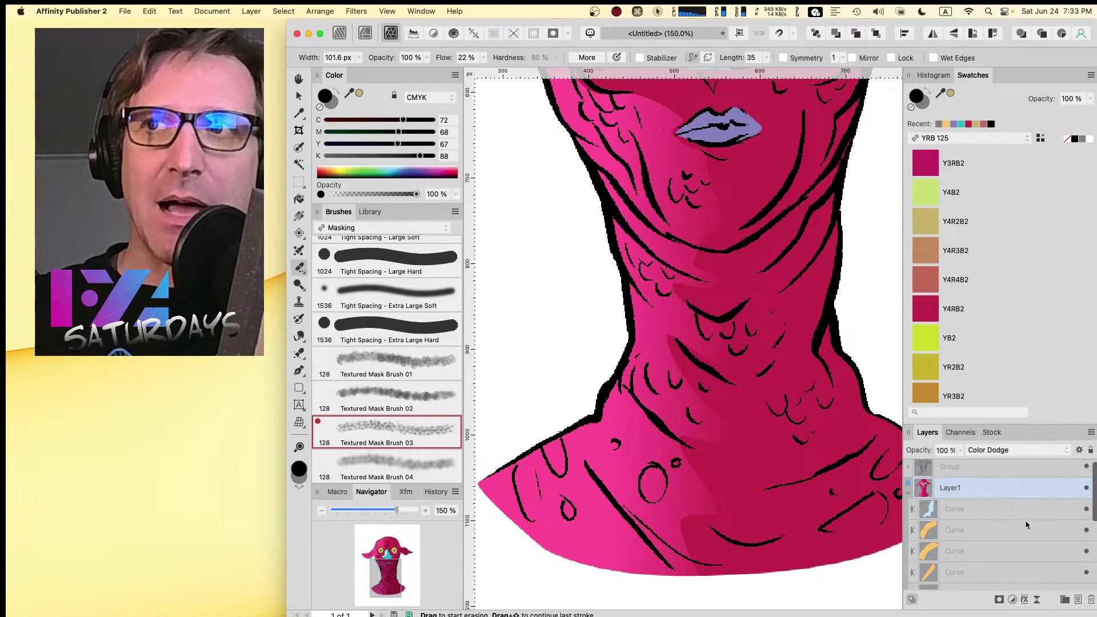
left_click_drag(1093, 489, 1092, 557)
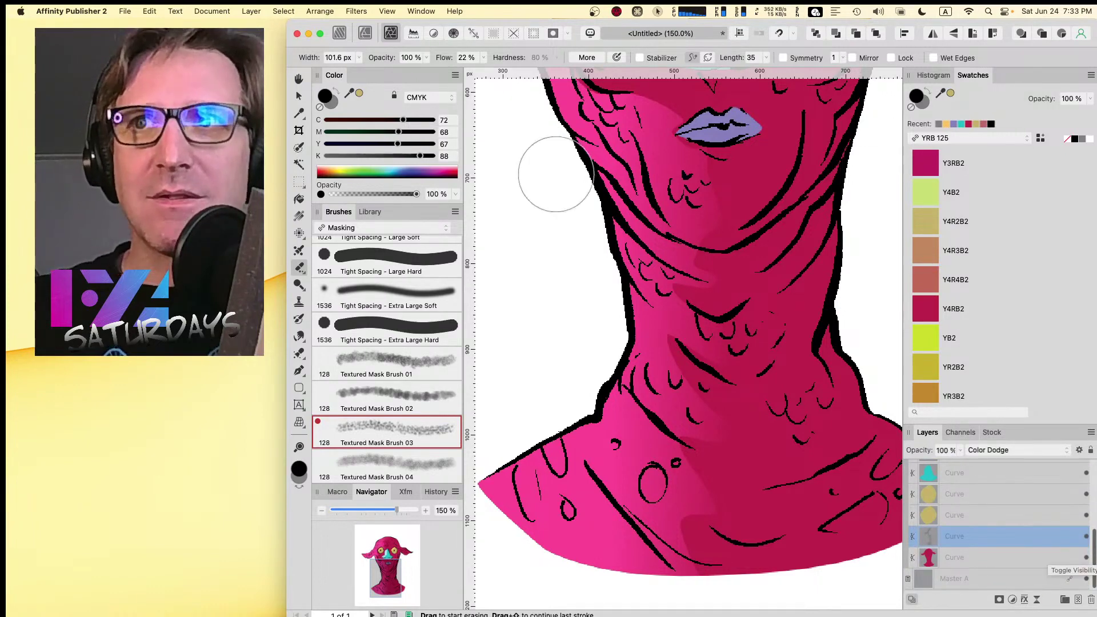
left_click(686, 521)
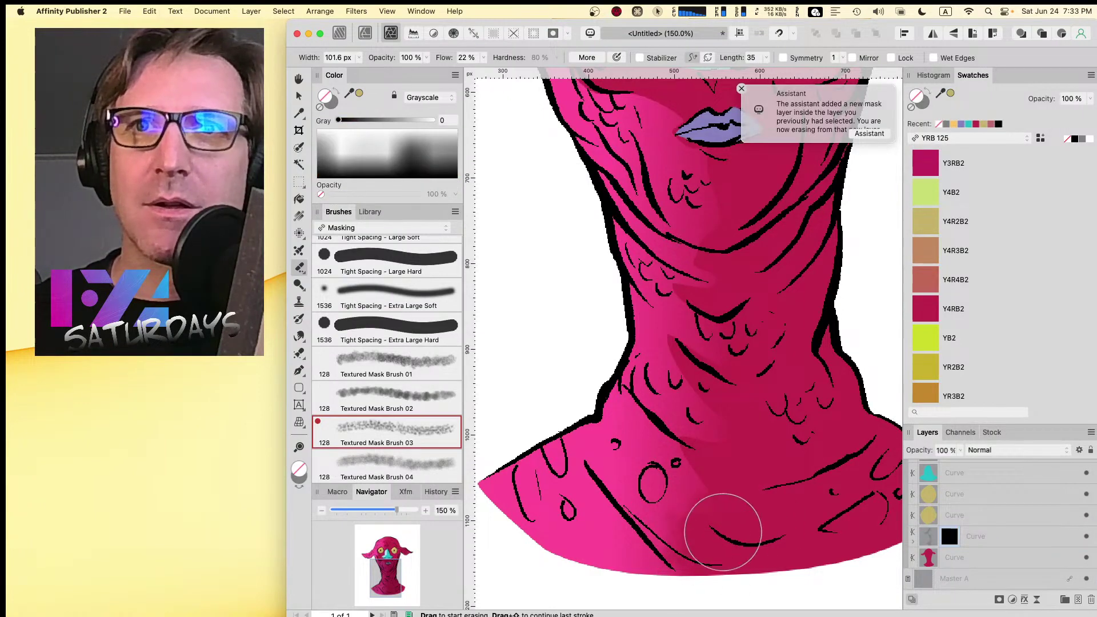
- Soften the highlight edge up the chest with a 53 px eraser and undo the last stroke on the neck
key("bracketleft")
key("bracketleft")
key("bracketleft")
key("bracketleft")
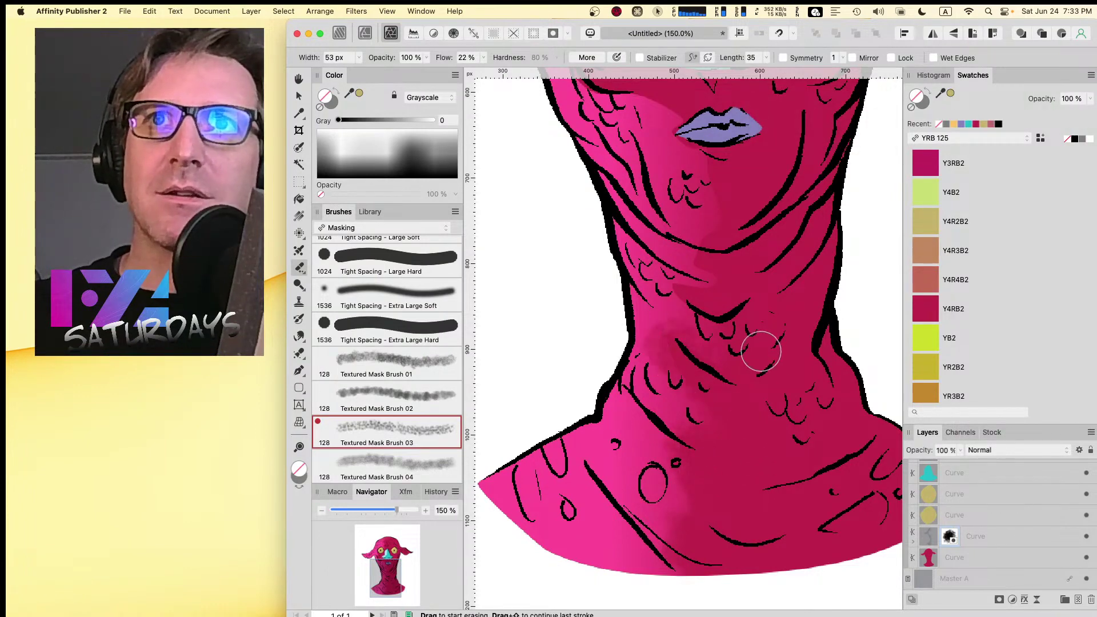
key("super+z")
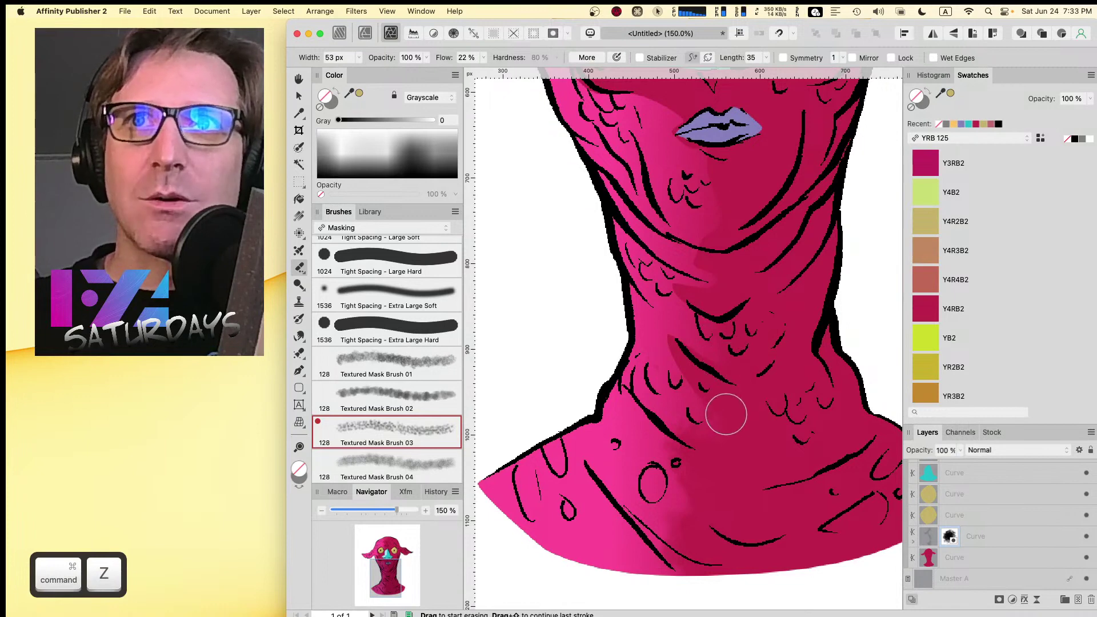
- Reduce the eraser to 27.7 px and erase the highlight's hard edge along the neck and up beside the chin
key("bracketleft")
key("bracketleft")
key("bracketleft")
key("bracketleft")
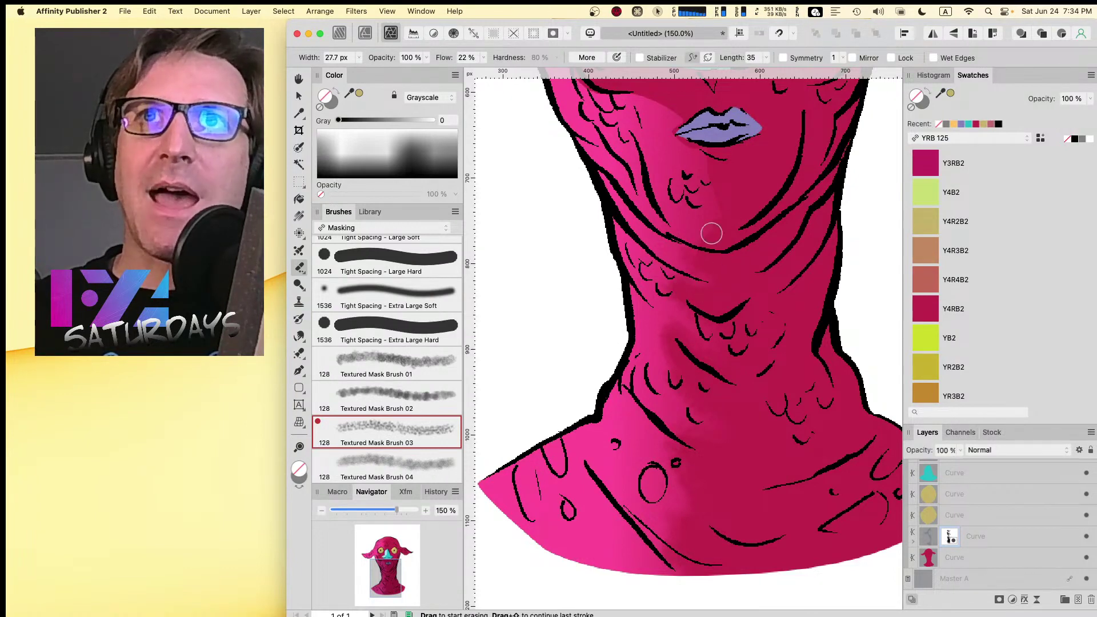
scroll(748, 240, "up", 5)
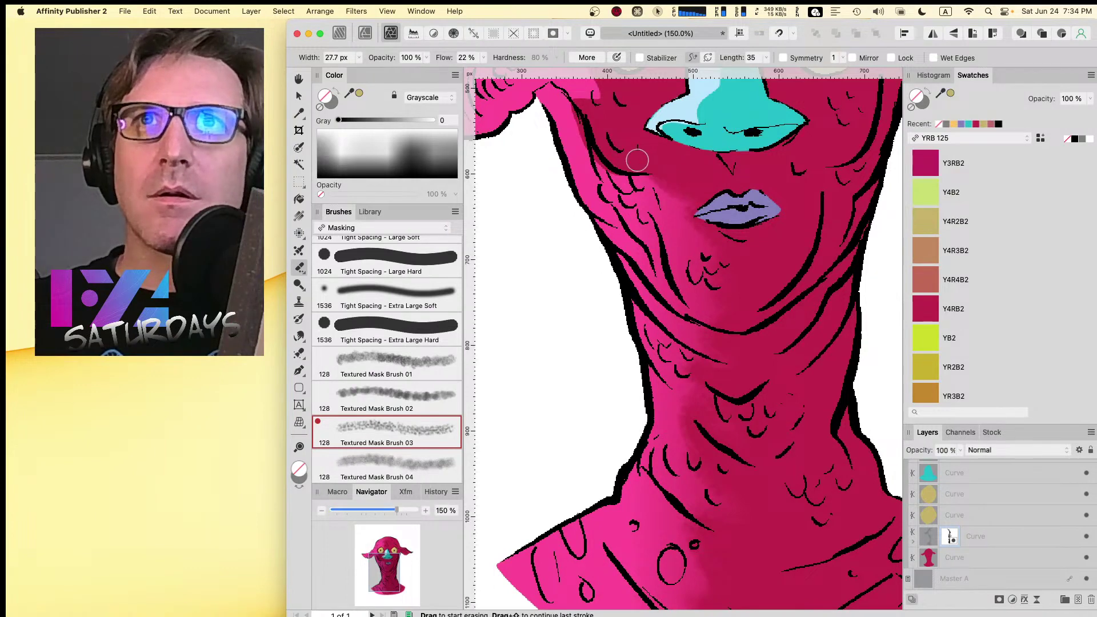
- Continue erasing the highlight's hard edge around the left cheek and eye and over the forehead
key("space")
mouse_move(623, 156)
left_mouse_down()
mouse_move(694, 371)
mouse_move(675, 356)
left_mouse_up()
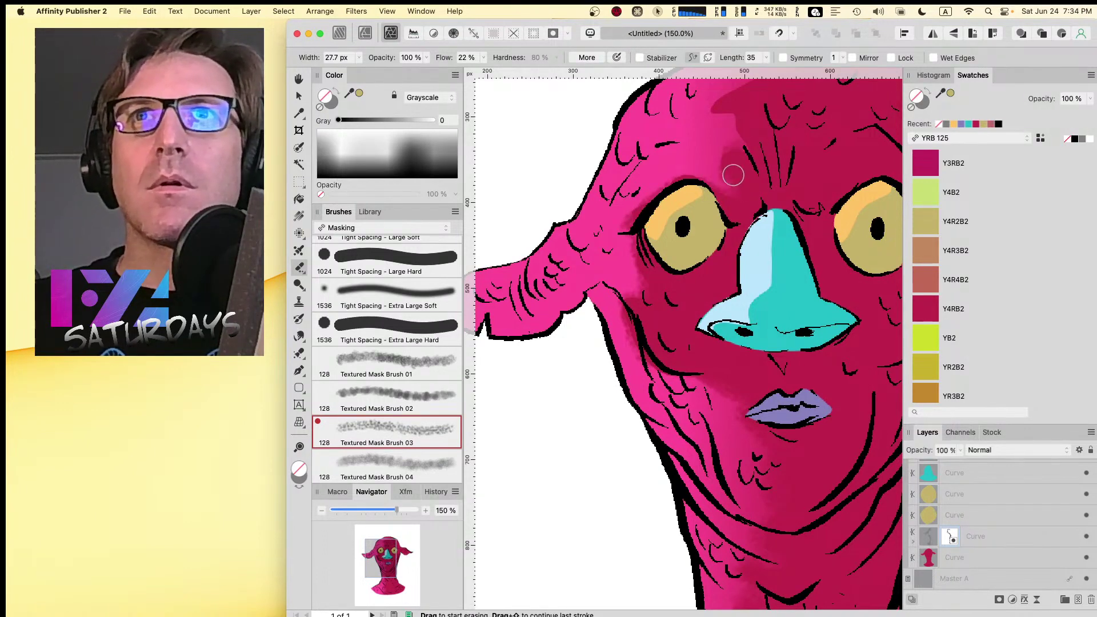
key("space")
scroll(754, 240, "up", 5)
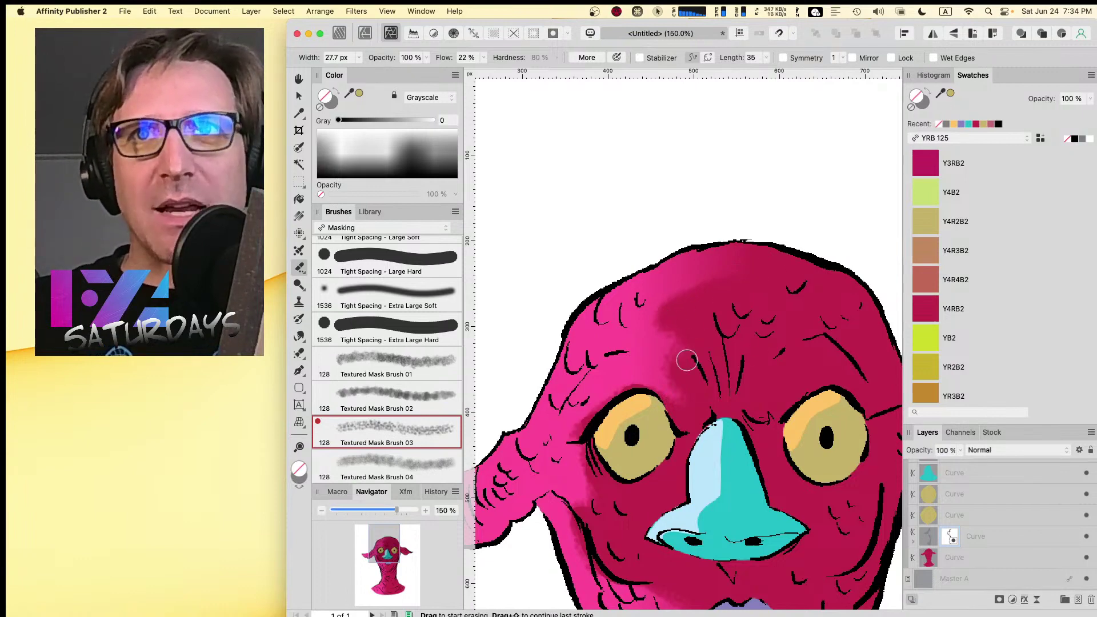
- Set the width of the Textured Mask Brush 03 eraser to 43.2 px
key("bracketright")
key("bracketright")
key("bracketright")
key("bracketright")
key("bracketright")
key("bracketright")
key("bracketright")
key("bracketright")
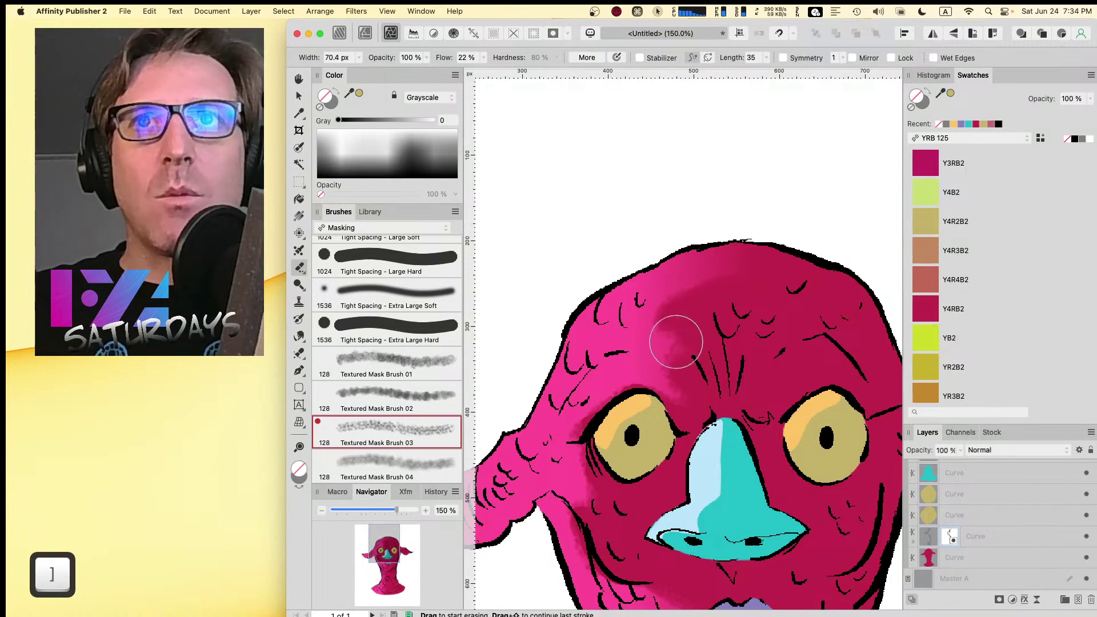
key("bracketleft")
key("bracketleft")
key("bracketleft")
key("bracketleft")
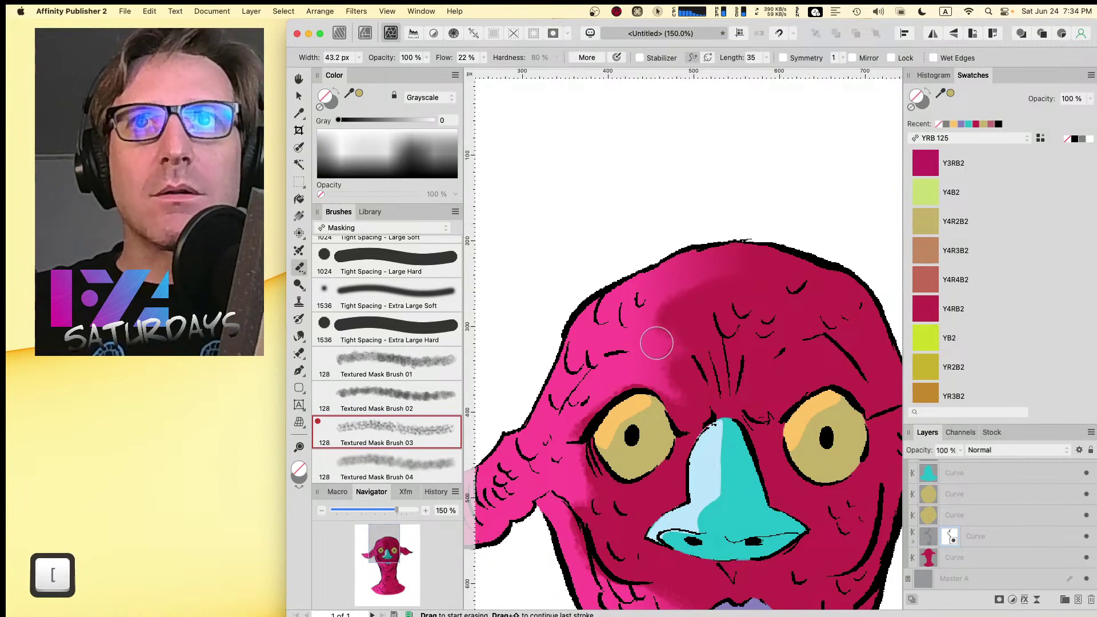
- Switch the eraser to Textured Mask Brush 04 and set its width to 54.3 px
left_click(412, 465)
key("bracketright")
key("bracketright")
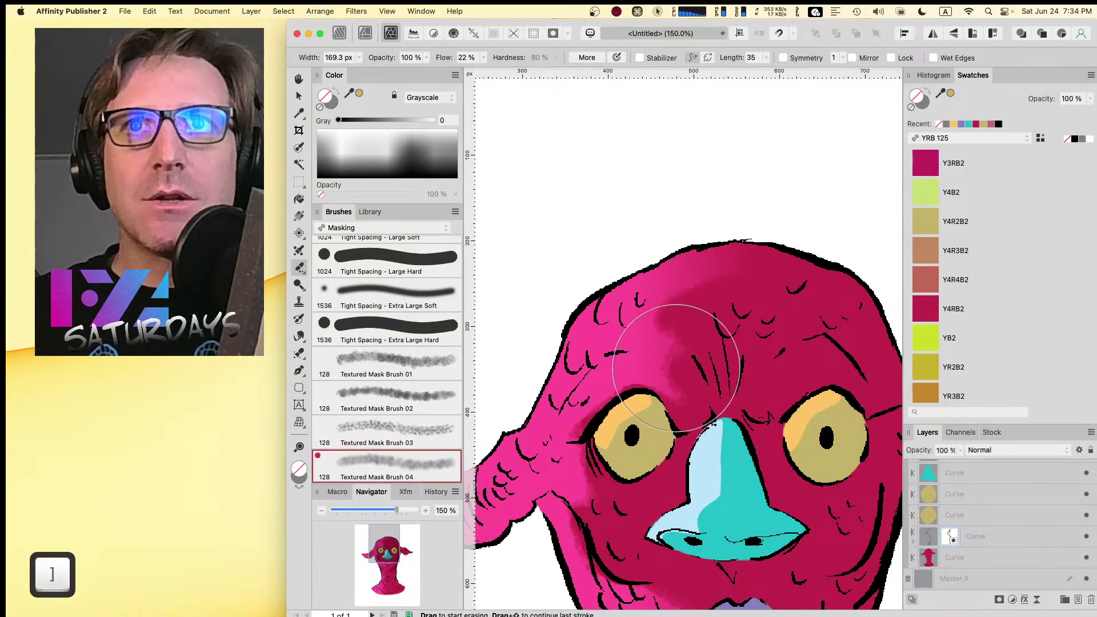
key("bracketleft")
key("bracketleft")
key("bracketleft")
key("bracketleft")
key("bracketleft")
key("bracketleft")
key("bracketleft")
key("bracketleft")
key("bracketleft")
key("bracketleft")
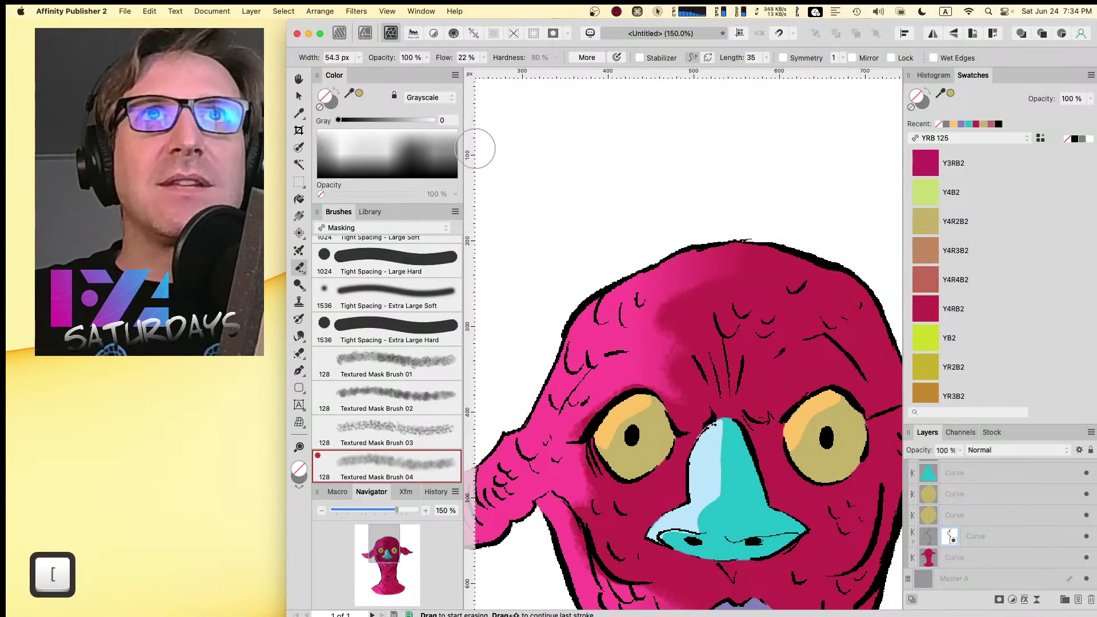
- Lower the eraser's opacity to 74% and soften the highlight edge across the forehead up to the head's top
left_click(427, 58)
left_click_drag(400, 82, 399, 82)
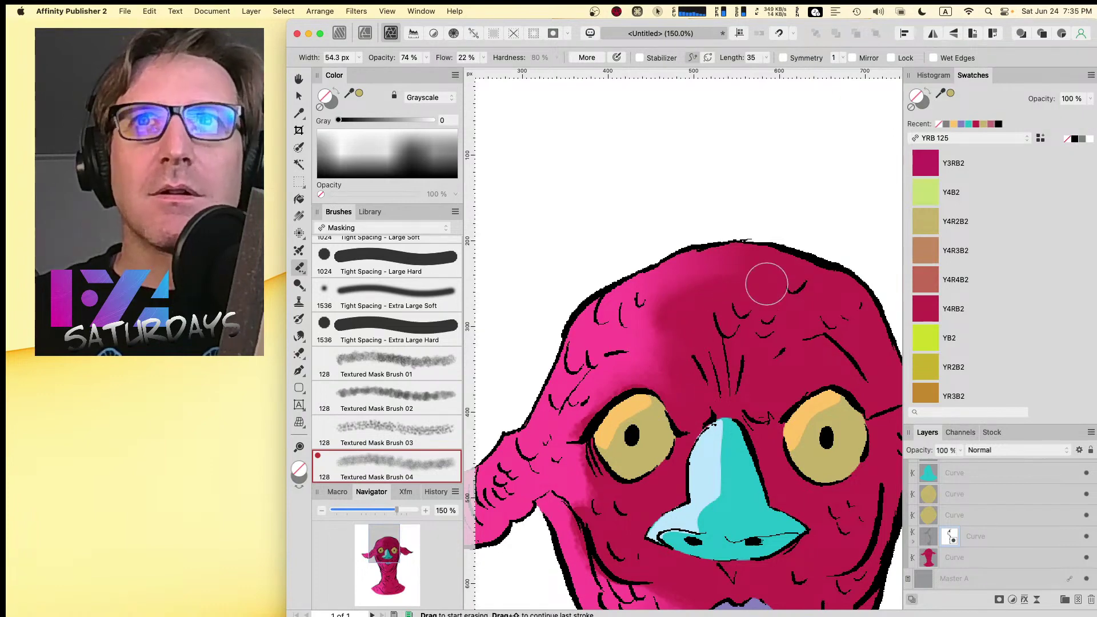
key("space")
left_click_drag(703, 392, 781, 213)
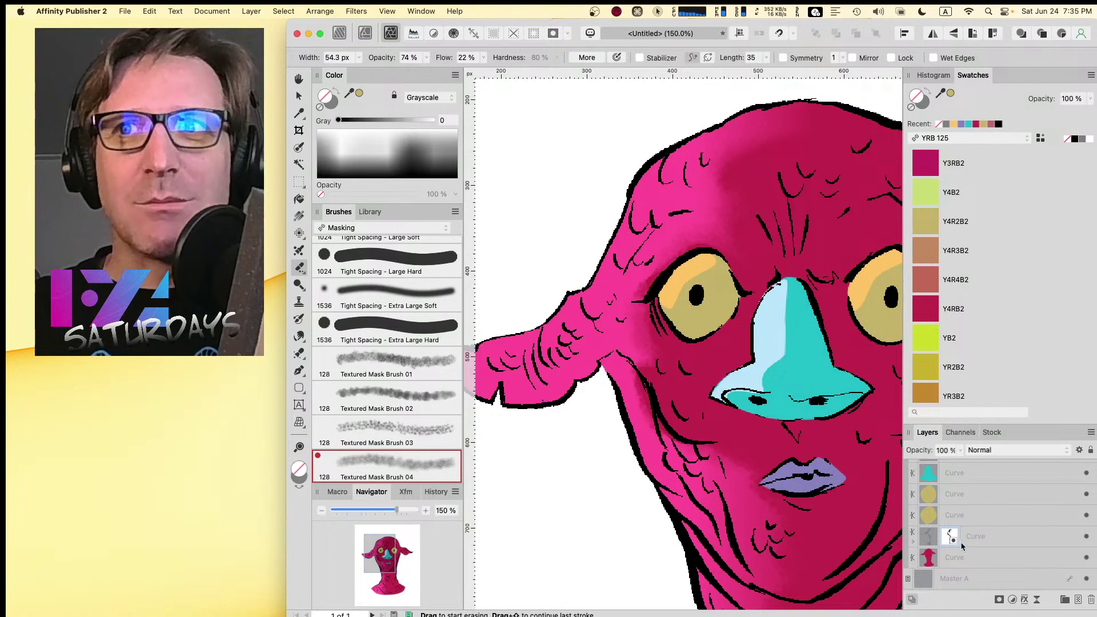
- Select the mask inside the body highlight and soften the highlight edge down the face, neck and chest
left_click(913, 543)
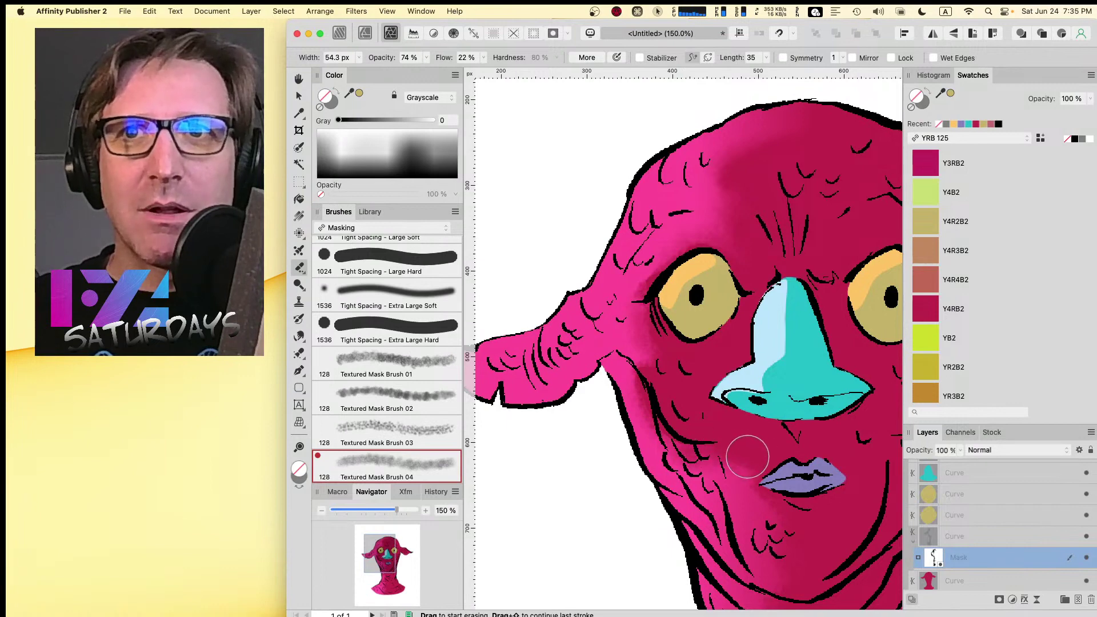
key("space")
mouse_move(791, 493)
left_mouse_down()
mouse_move(796, 338)
mouse_move(763, 318)
left_mouse_up()
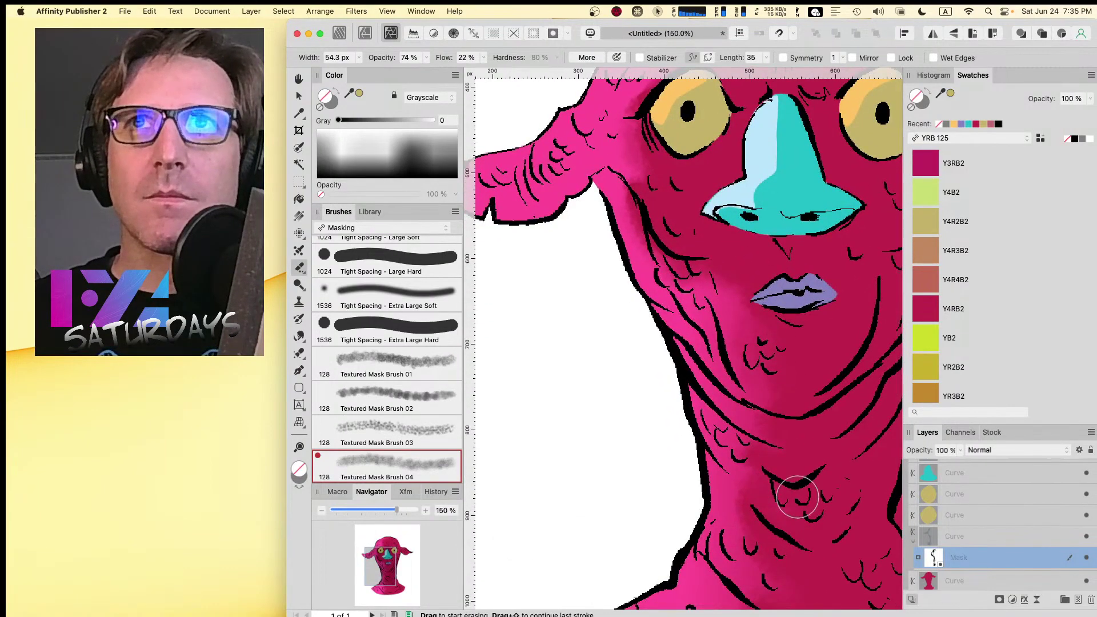
key("space")
left_click_drag(772, 516, 731, 304)
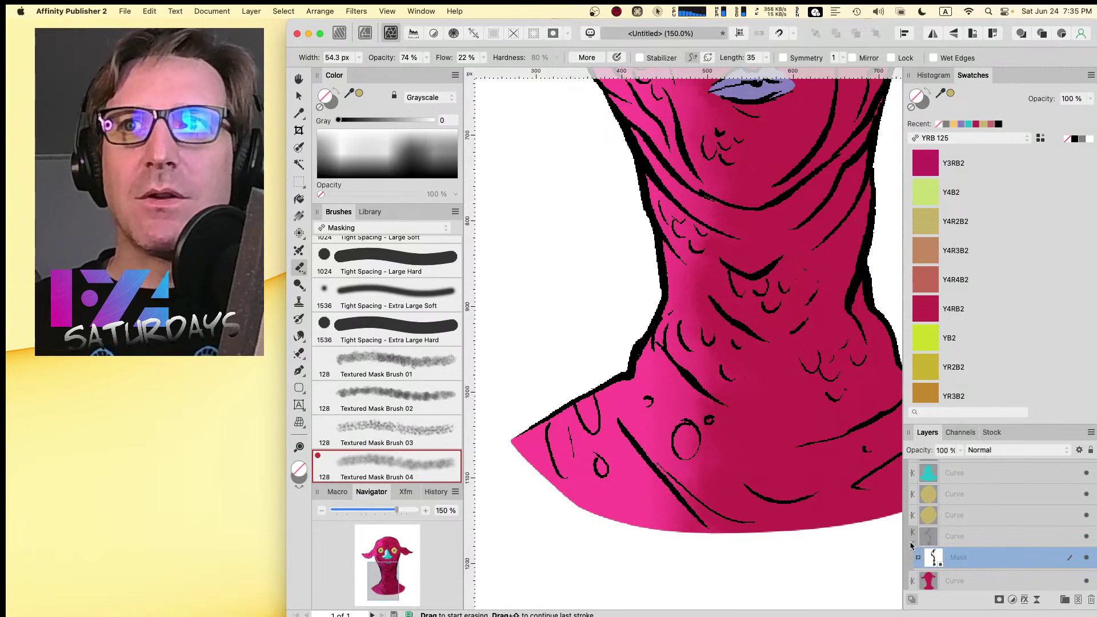
left_click_drag(912, 546, 929, 536)
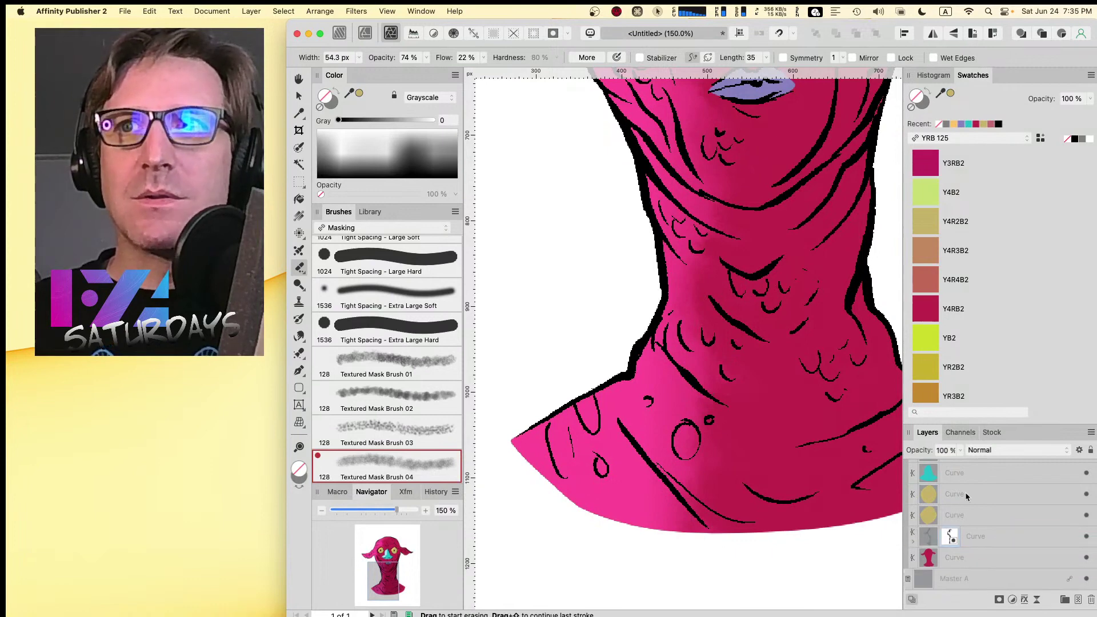
- Select the light-blue nose highlight curve and return to the Designer persona with the face in view
left_click(1028, 477)
key("Up")
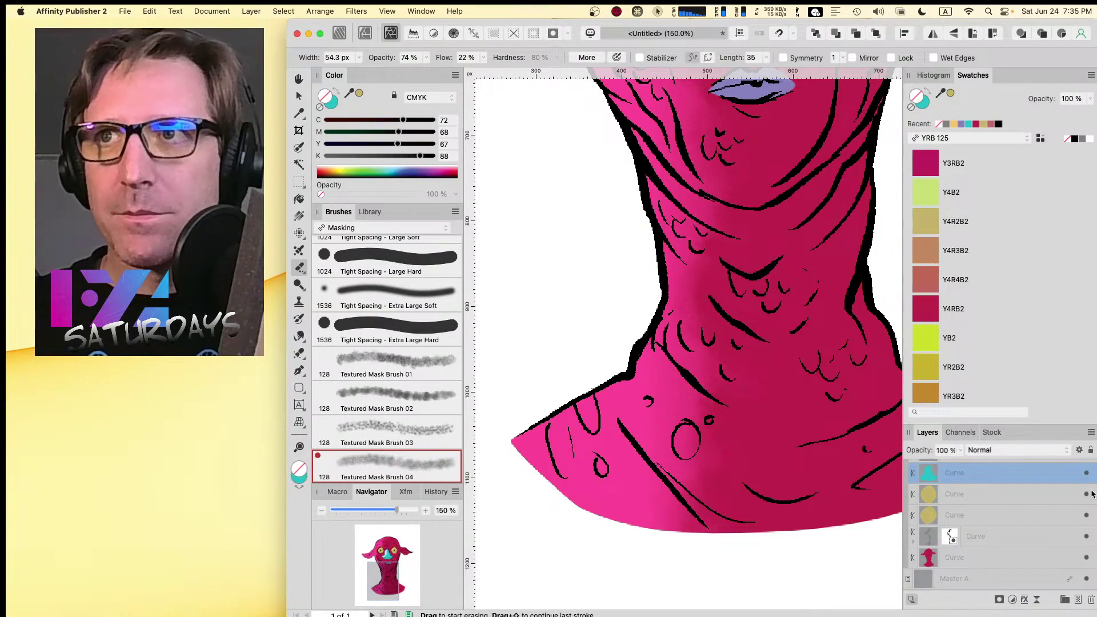
scroll(1093, 532, "up", 4)
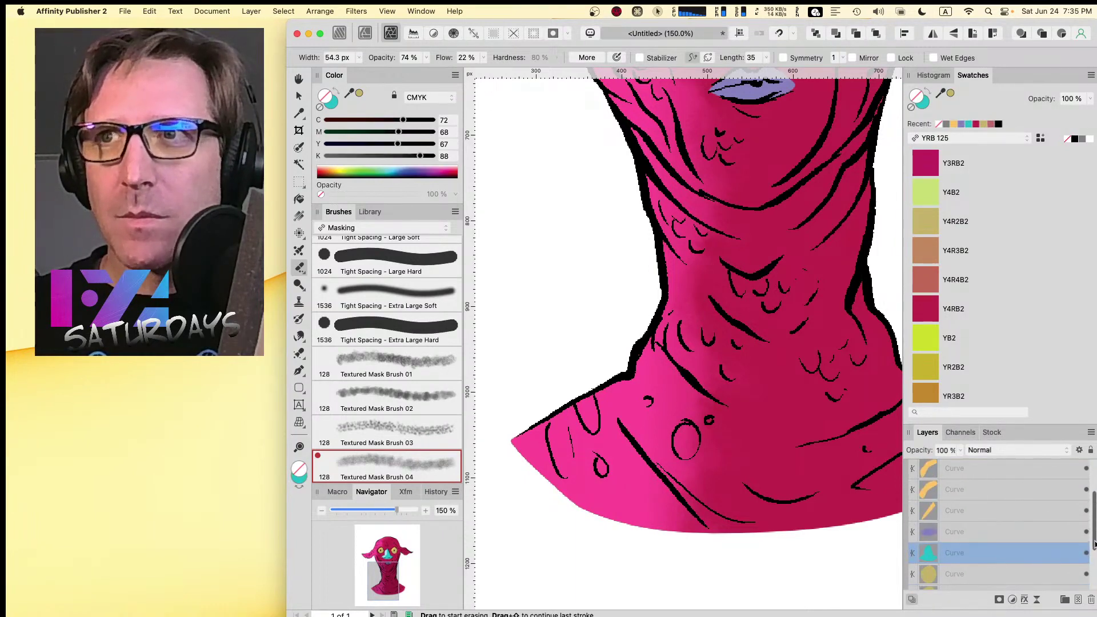
scroll(1093, 543, "up", 3)
left_click(875, 33)
key("space")
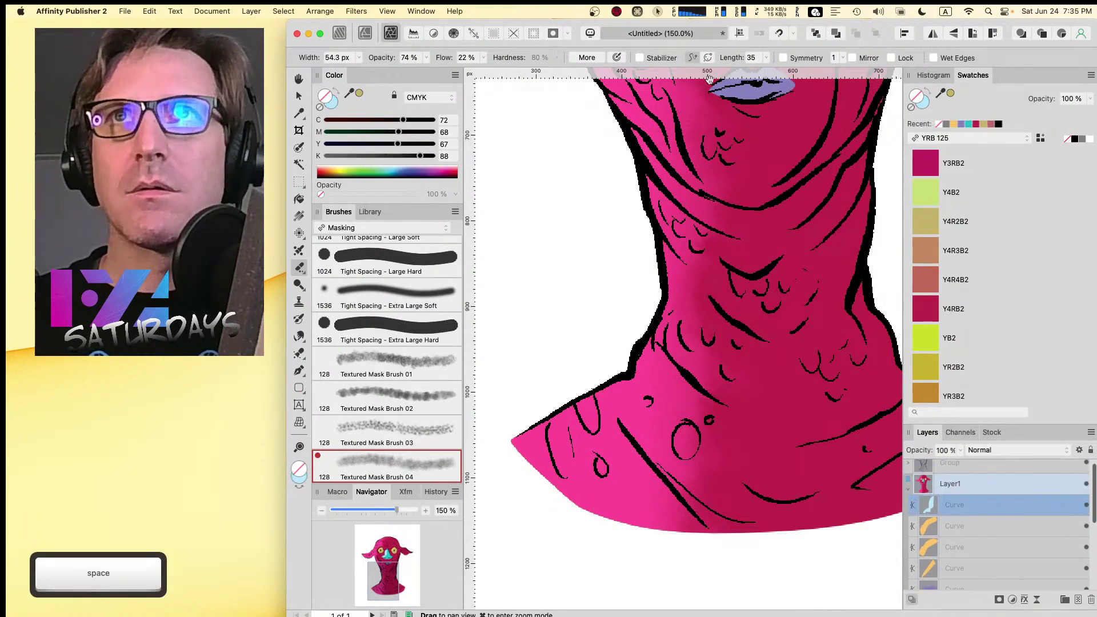
mouse_move(708, 79)
left_mouse_down()
mouse_move(645, 574)
mouse_move(679, 486)
left_mouse_up()
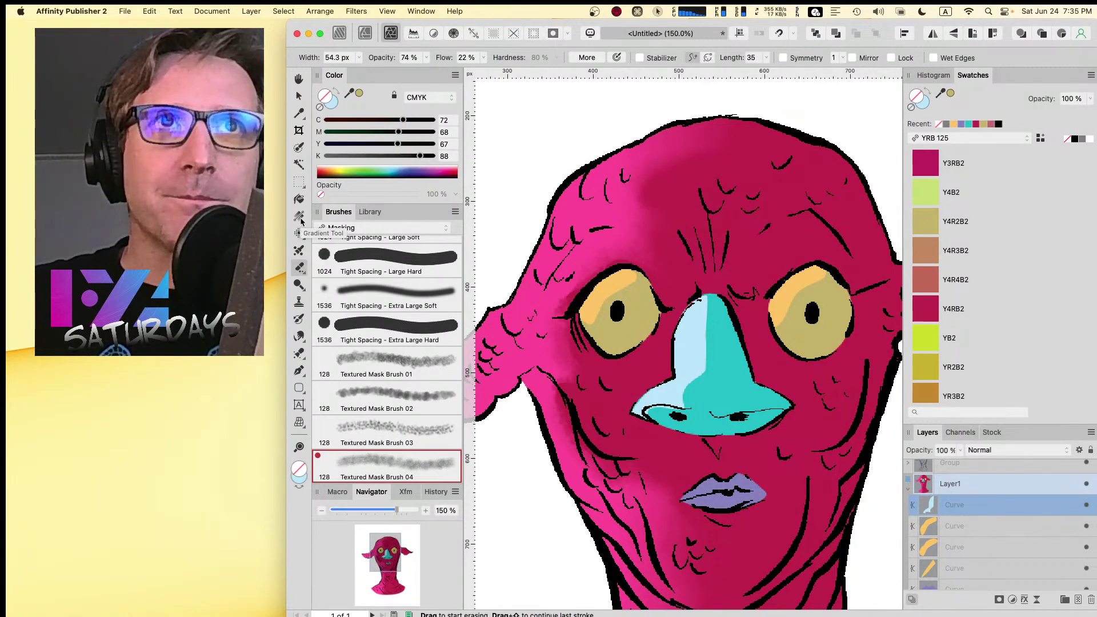
left_click(365, 33)
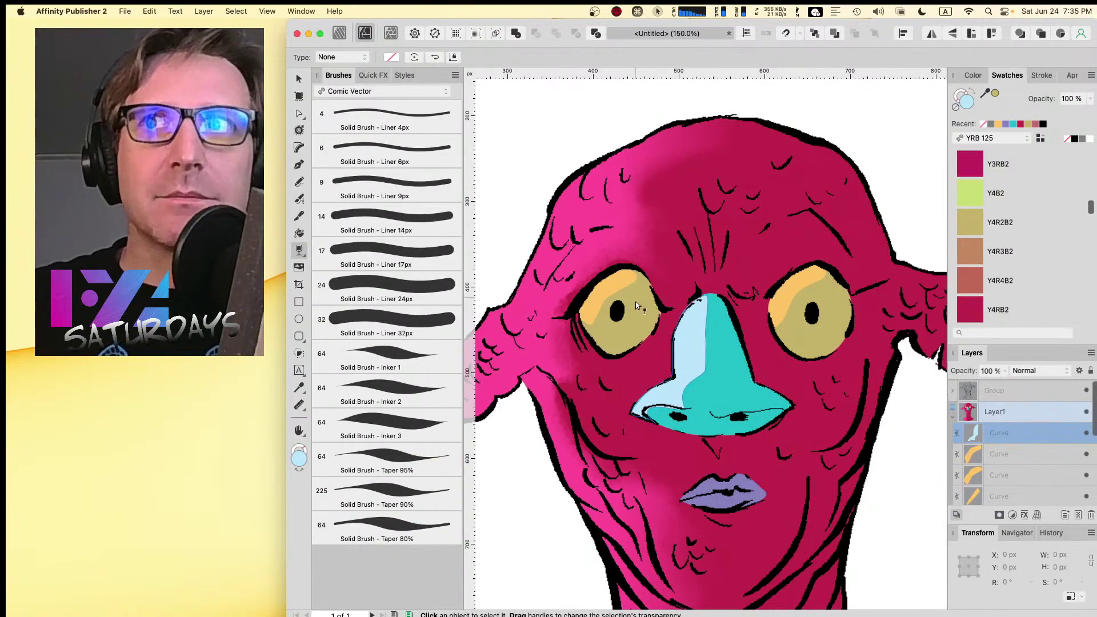
- Apply a linear transparency gradient across the light-blue nose highlight, fading from its outer edge towards the middle of the nose
key("v")
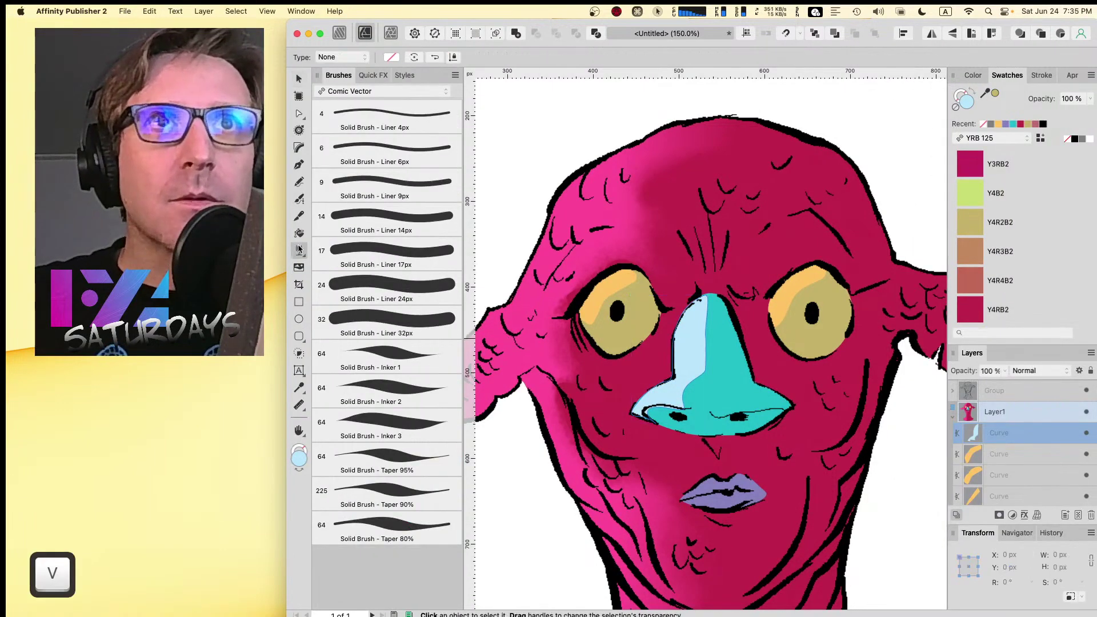
left_click_drag(676, 350, 699, 353)
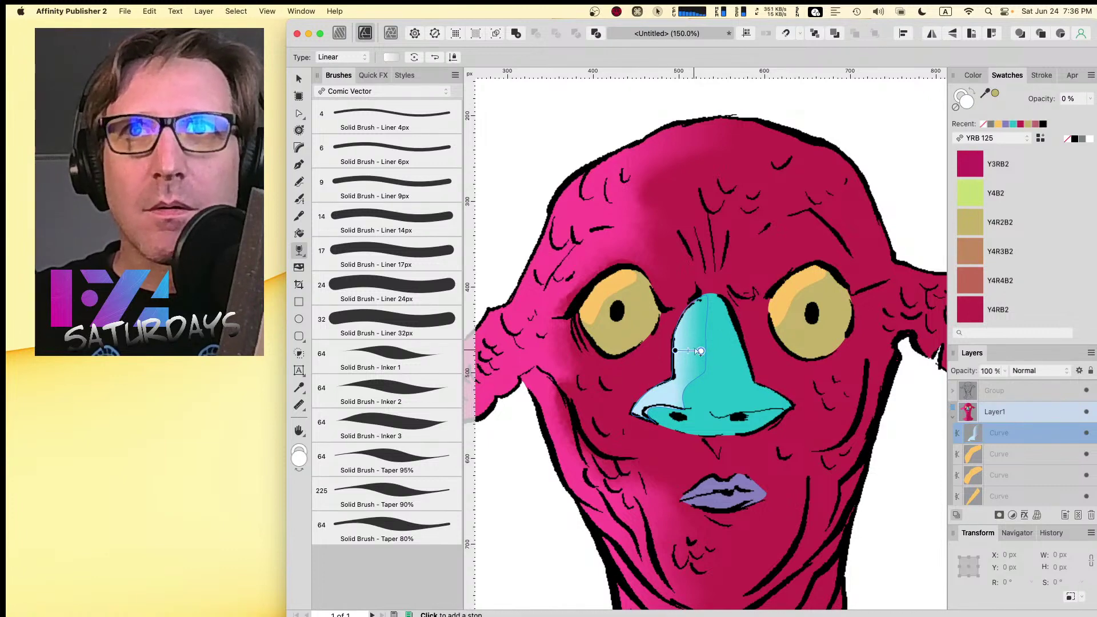
left_click_drag(701, 351, 713, 350)
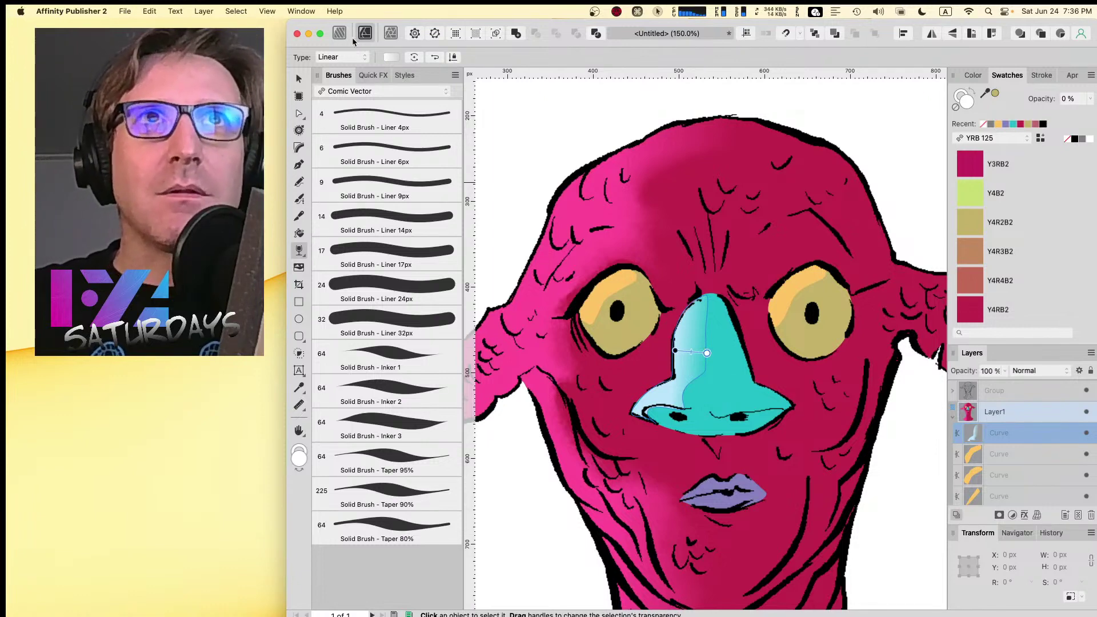
- In the Photo persona, reduce the eraser width to 33.3 px and soften the nose highlight's edge around the nostril
left_click(390, 33)
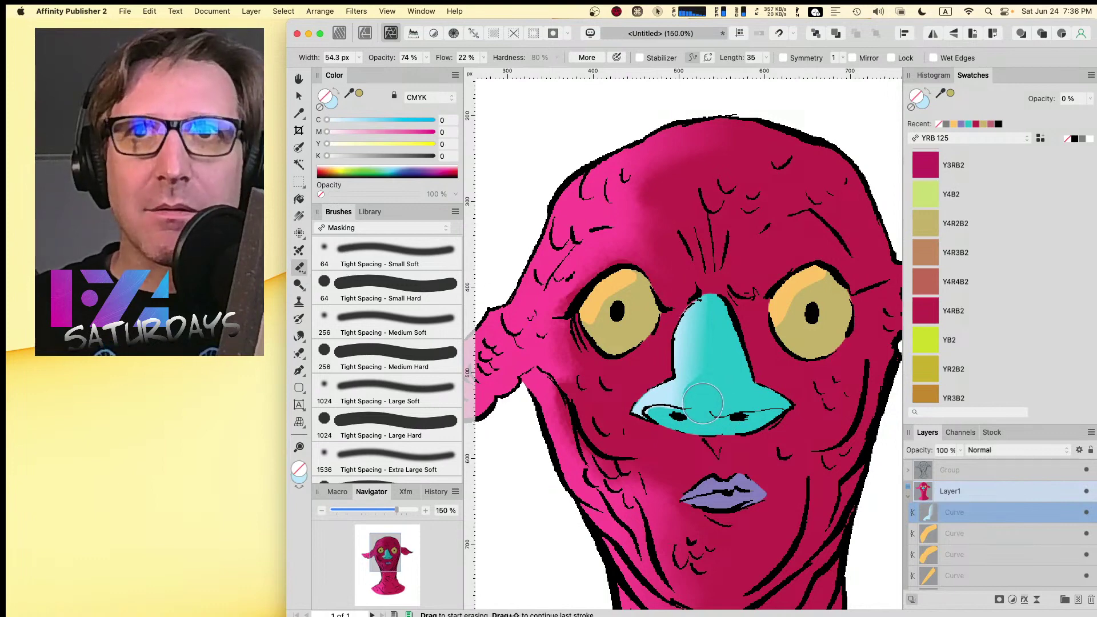
key("bracketleft")
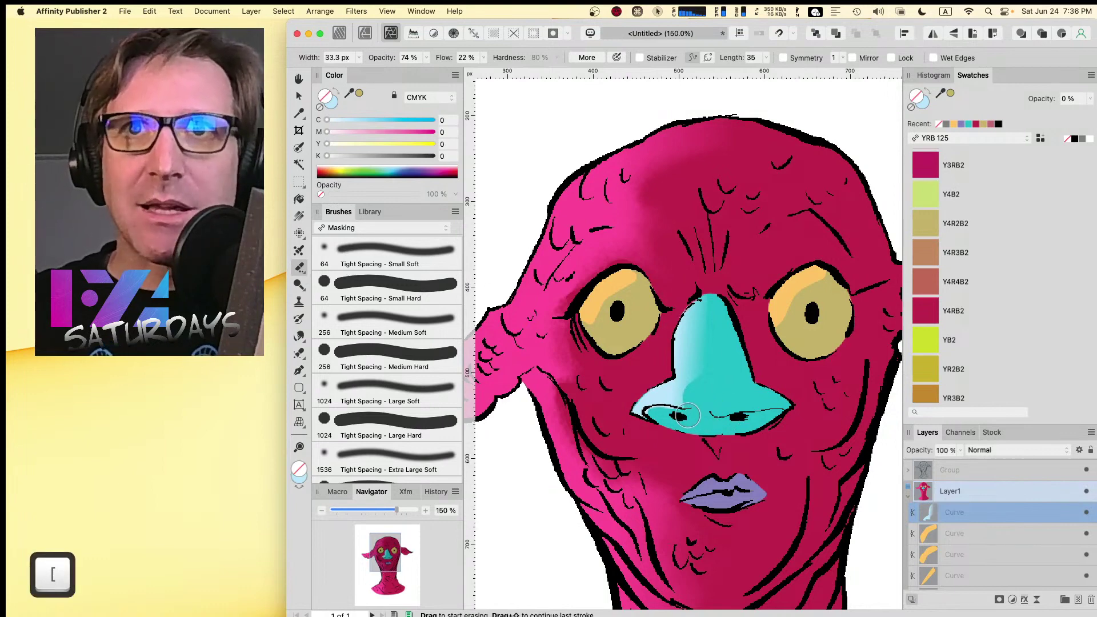
left_click_drag(691, 409, 657, 420)
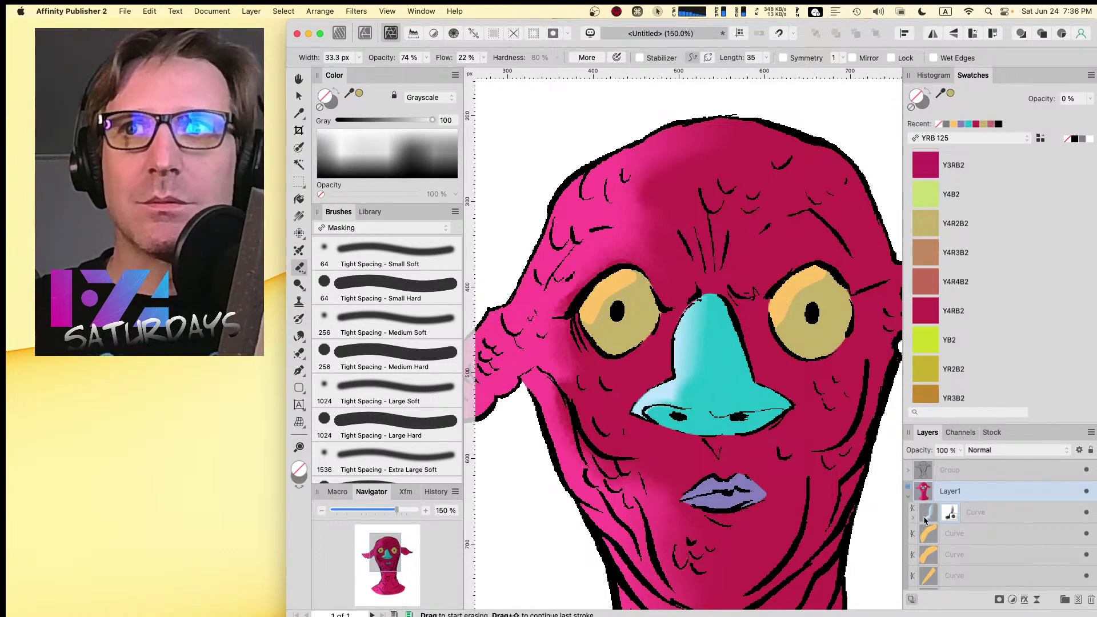
- Select the two orange eye highlight curves and group them
left_click(975, 536)
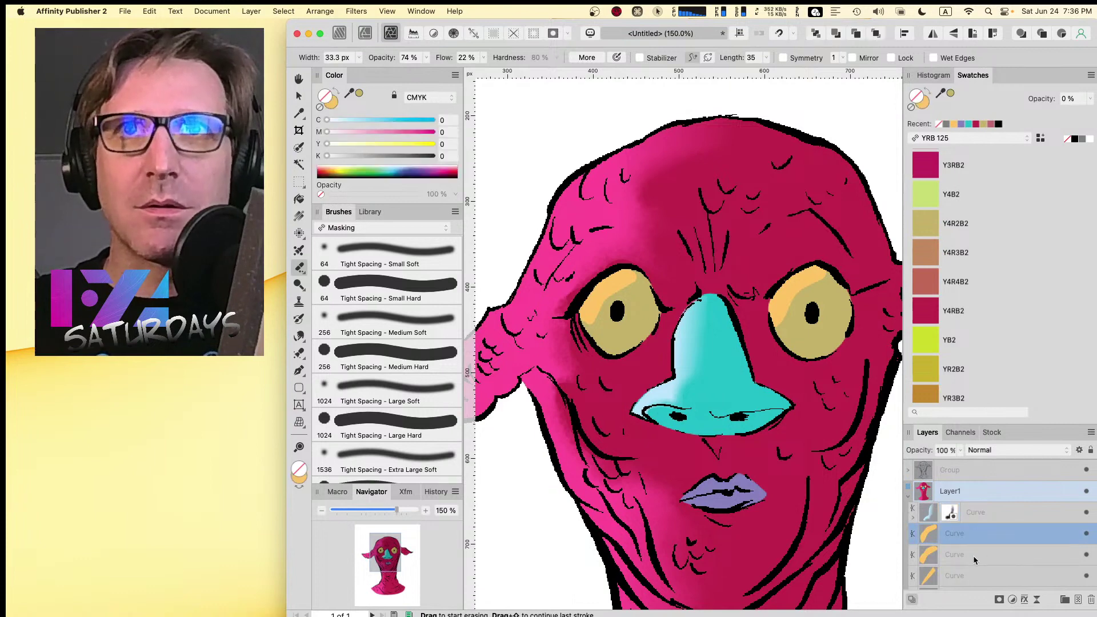
left_click(976, 560)
key("v")
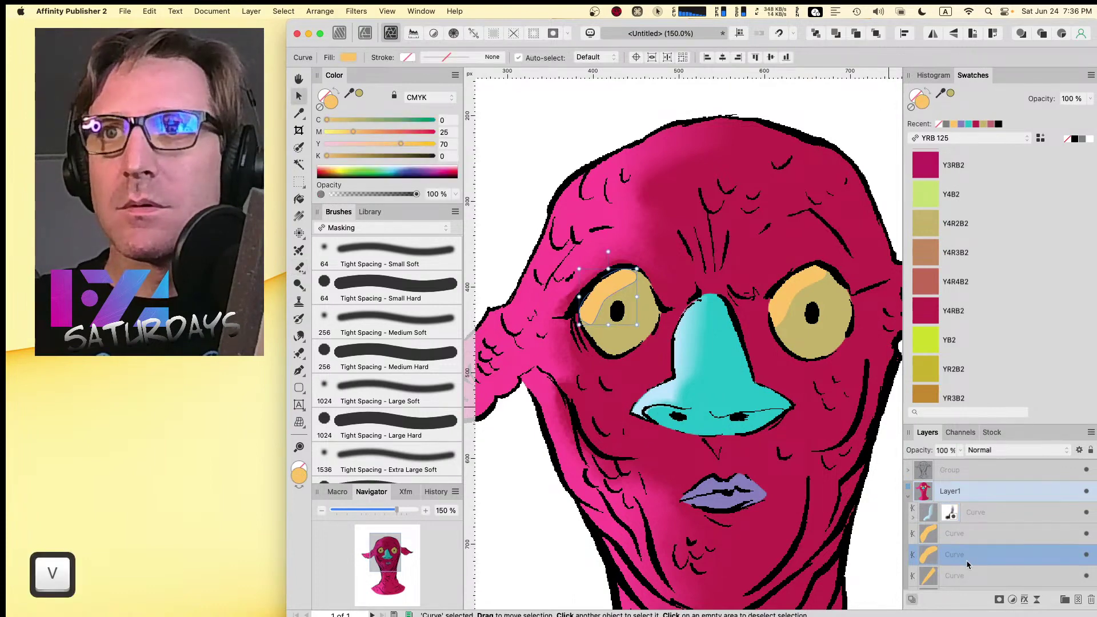
left_click(964, 537, "shift")
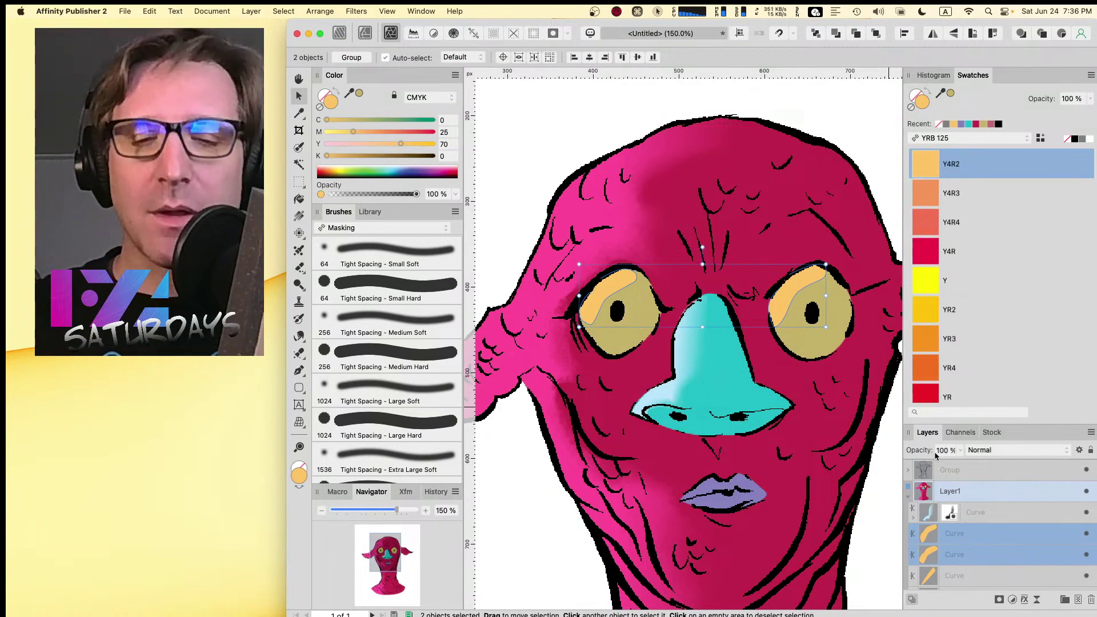
key("super+g")
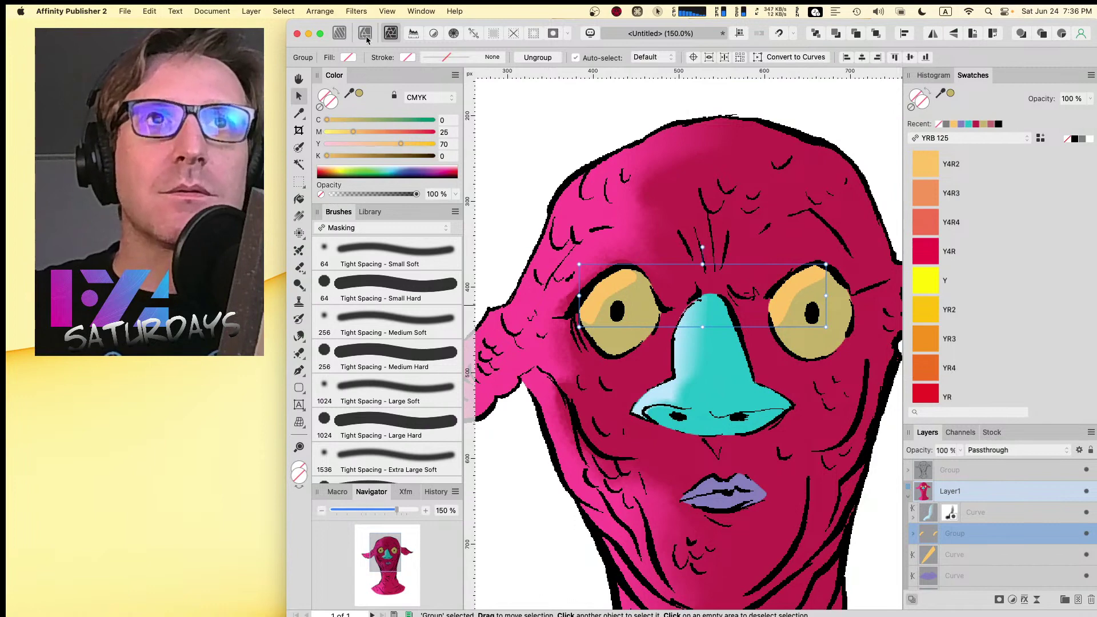
- Try to soften the grouped eye highlights with the textured eraser and undo the last strokes
left_click(300, 268)
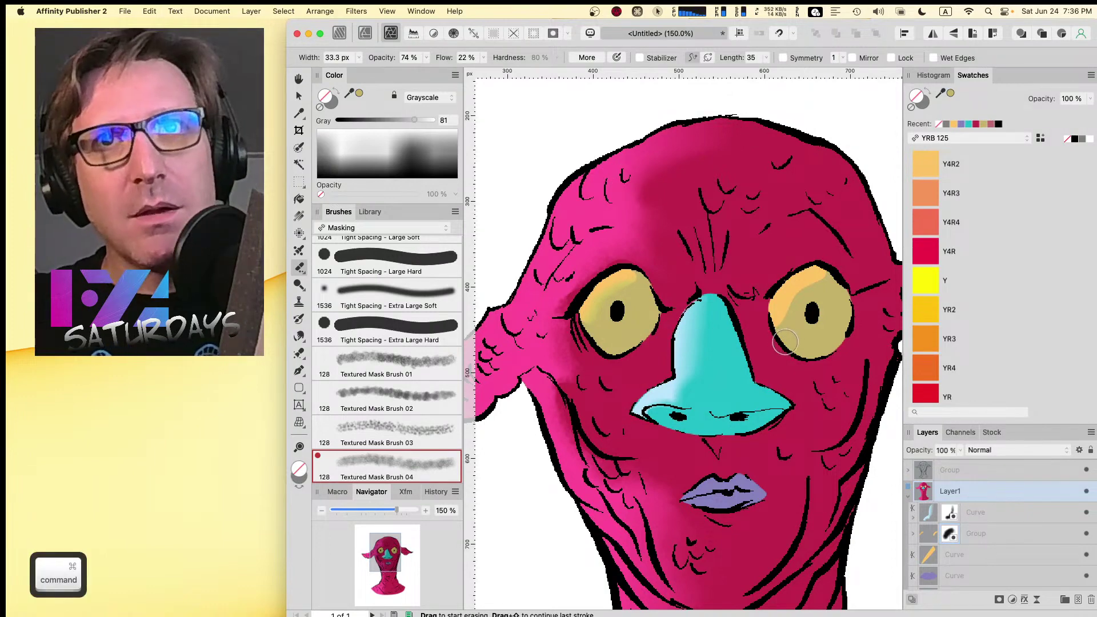
key("super+z")
key("super+z")
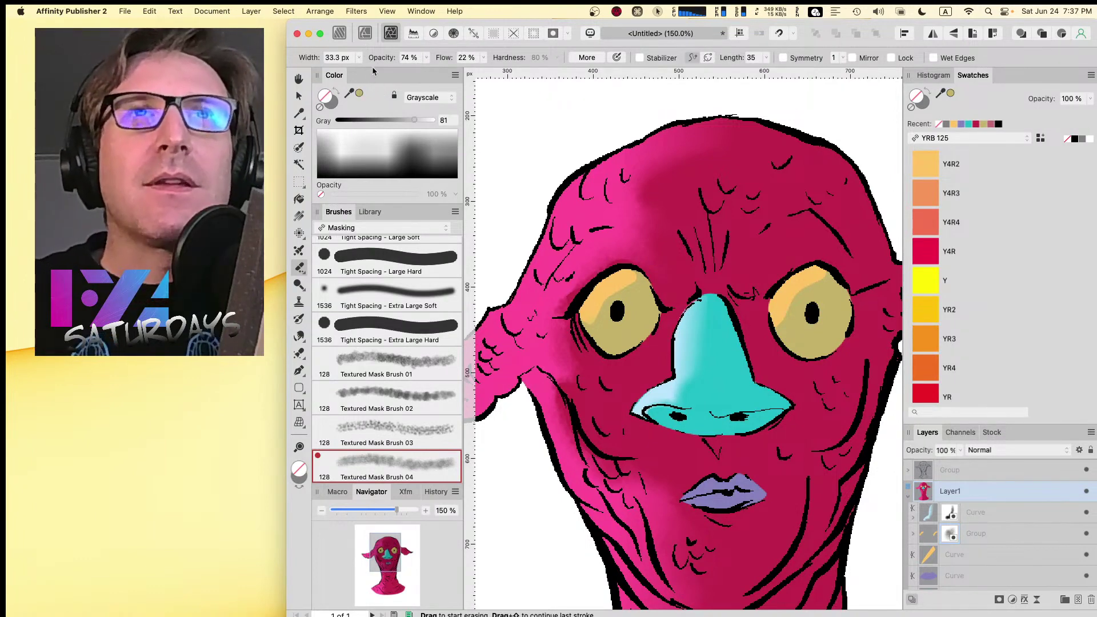
- Return to the Designer persona, delete the mask inside the eye highlight group and enlarge the visible layer list
left_click(364, 33)
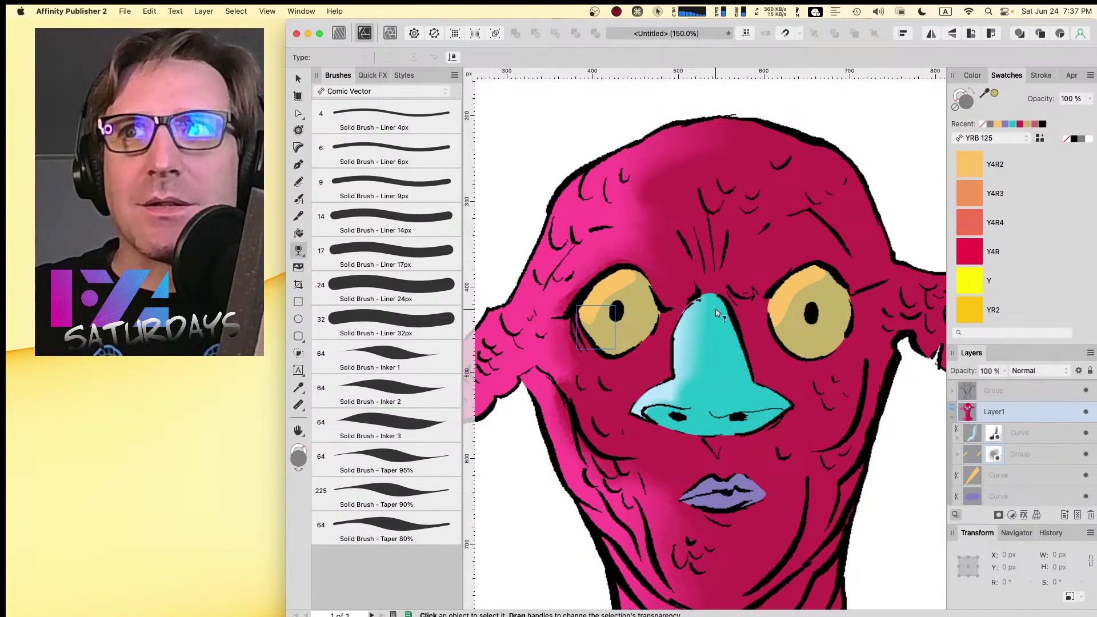
left_click(1000, 457)
left_click(987, 479)
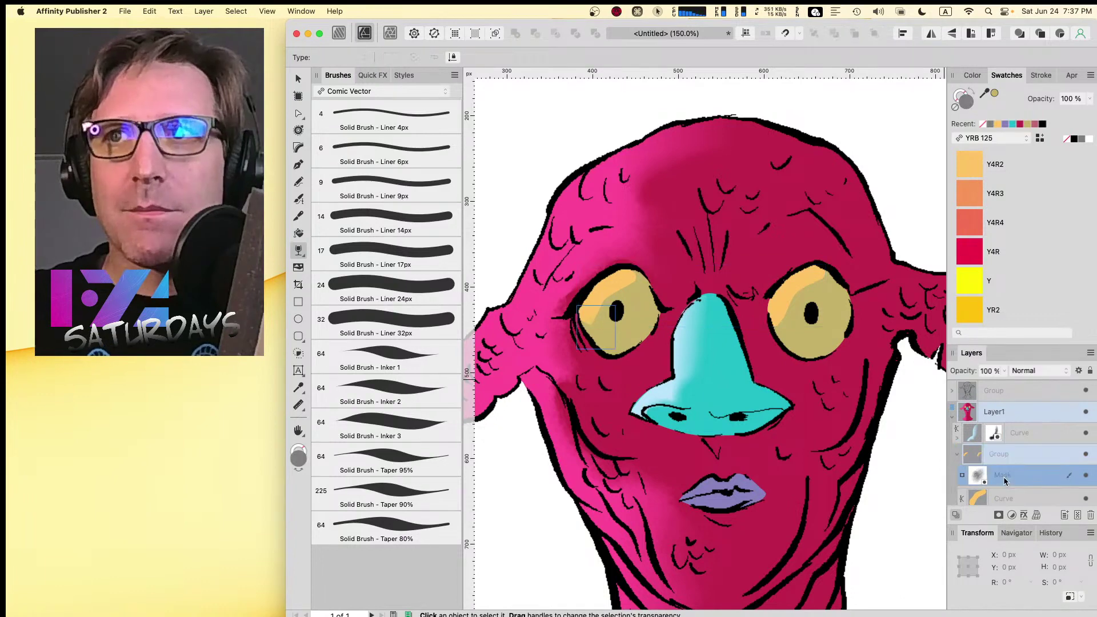
key("BackSpace")
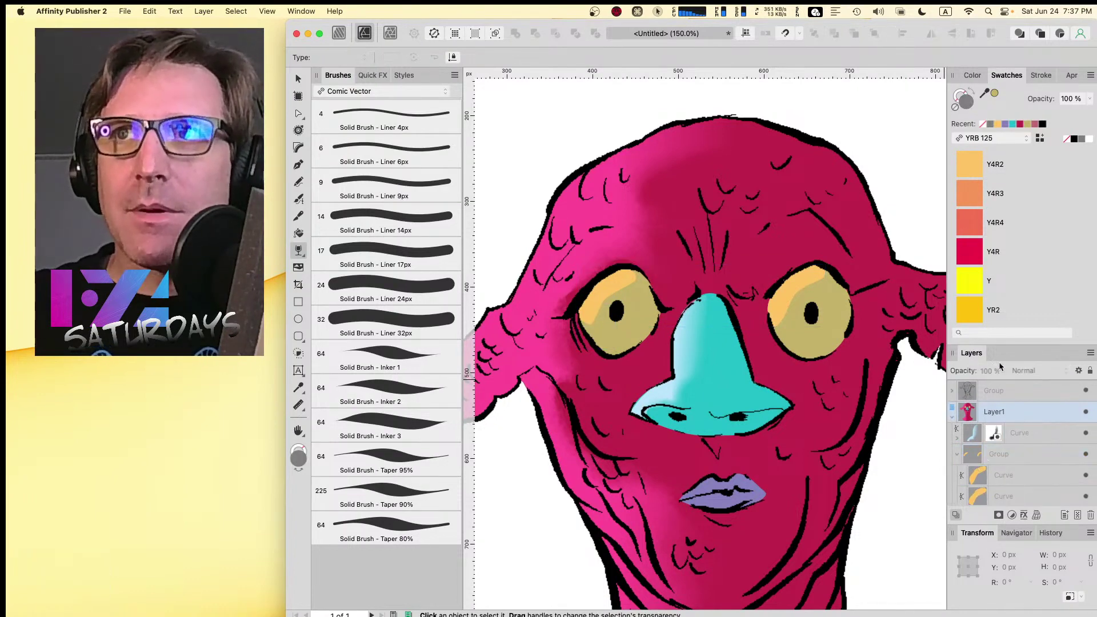
left_click_drag(971, 353, 978, 513)
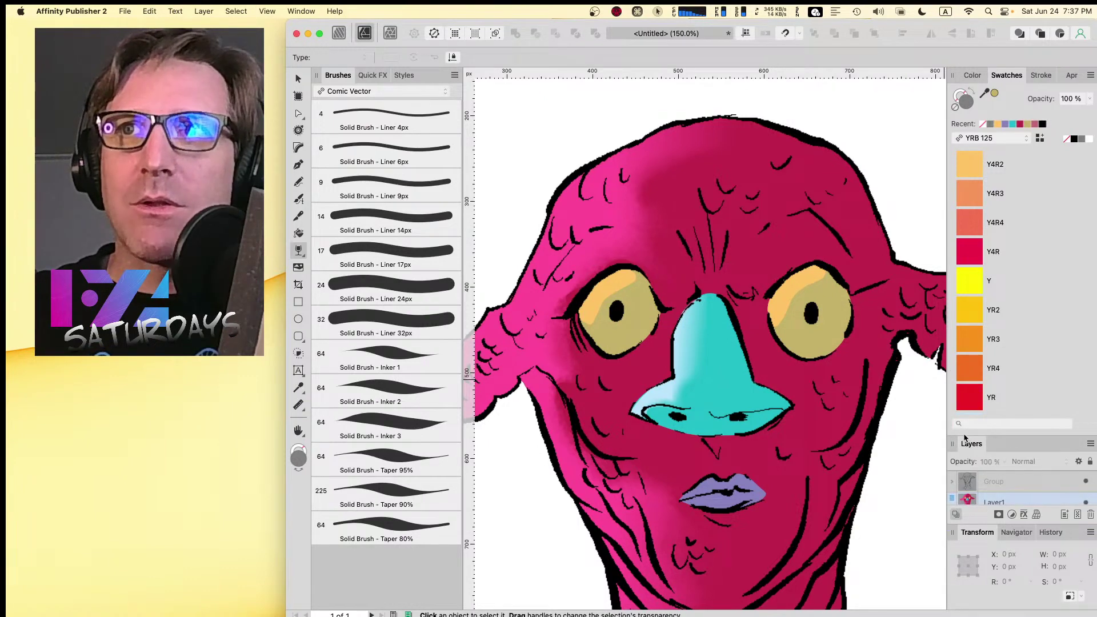
left_click_drag(963, 435, 969, 255)
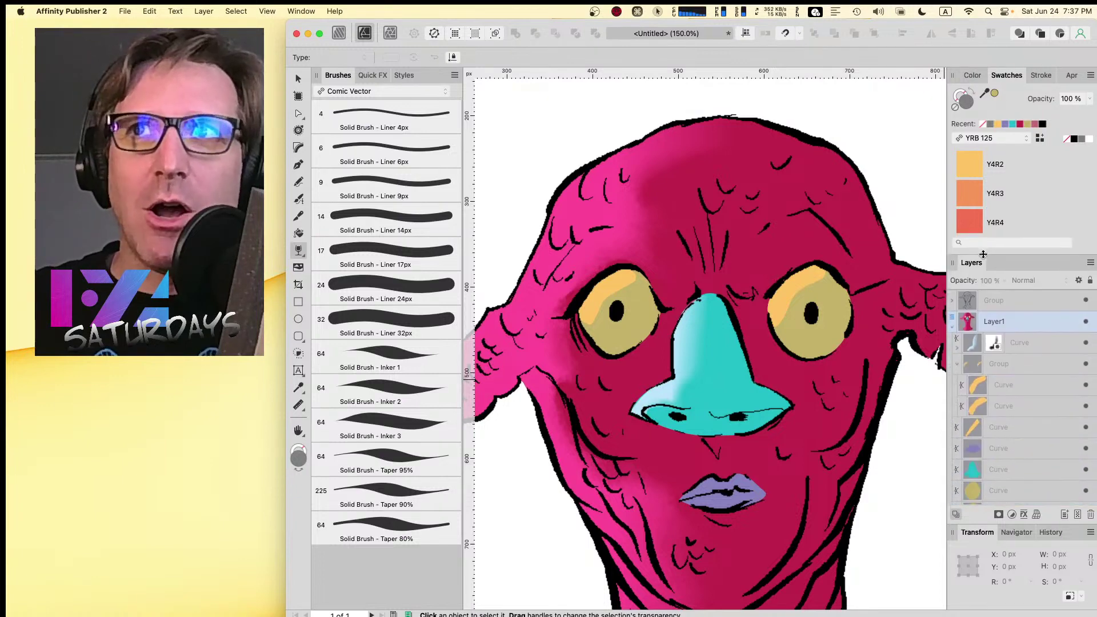
- Try a single linear transparency gradient on the whole eye highlight group and undo it
left_click(1002, 388)
left_click(999, 403, "shift")
left_click(957, 364)
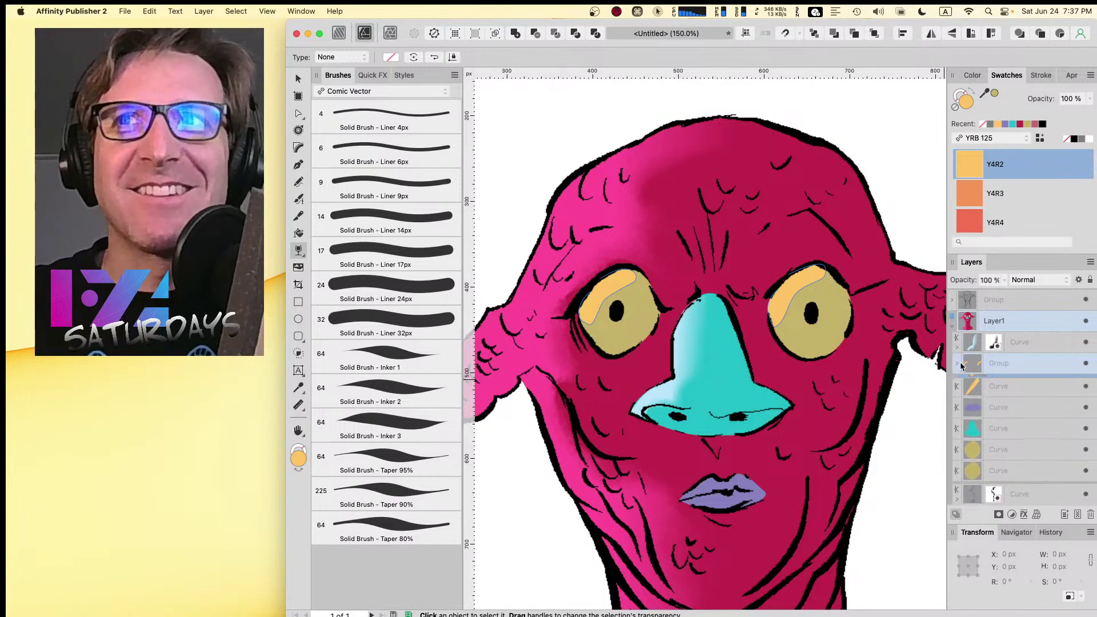
left_click(999, 365)
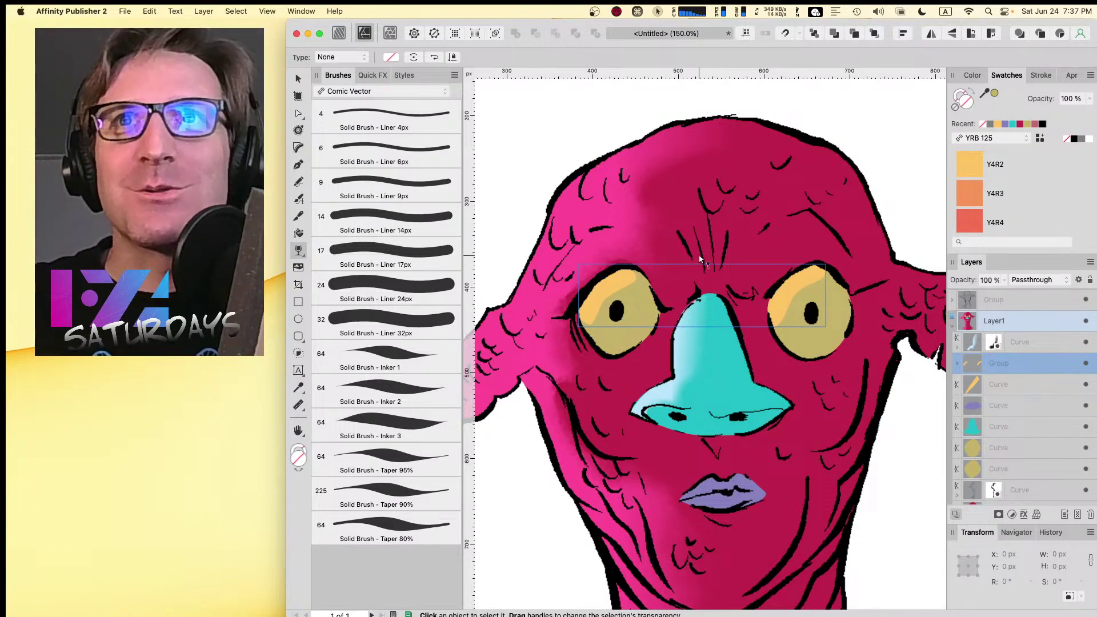
mouse_move(706, 299)
left_mouse_down()
mouse_move(708, 260)
mouse_move(716, 324)
mouse_move(706, 330)
mouse_move(710, 281)
mouse_move(705, 292)
left_mouse_up()
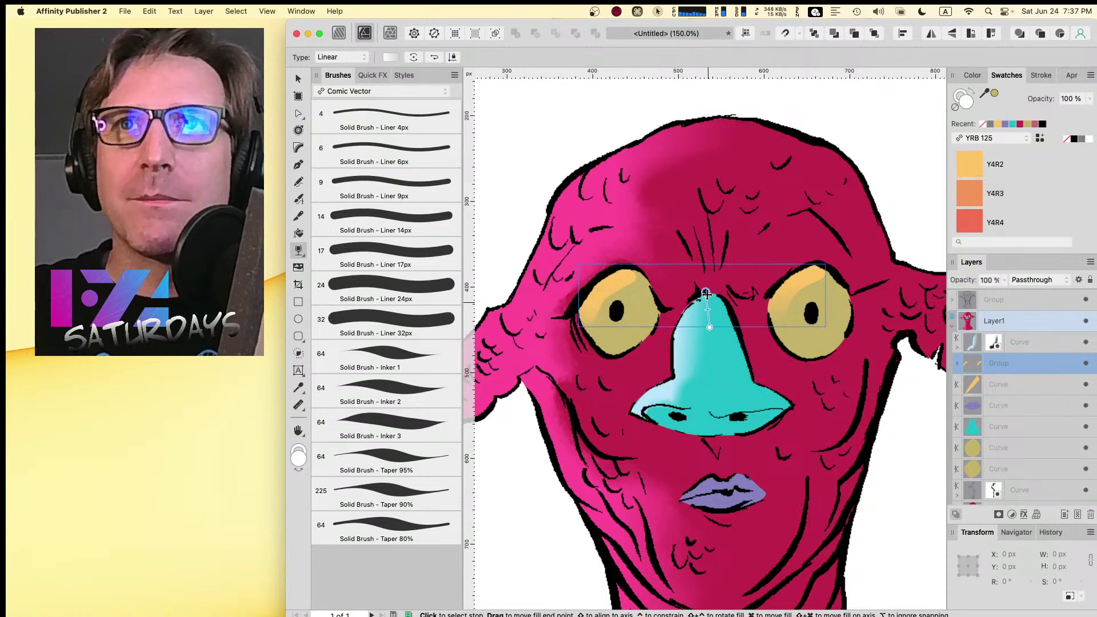
key("super+z")
key("super+z")
key("super+z")
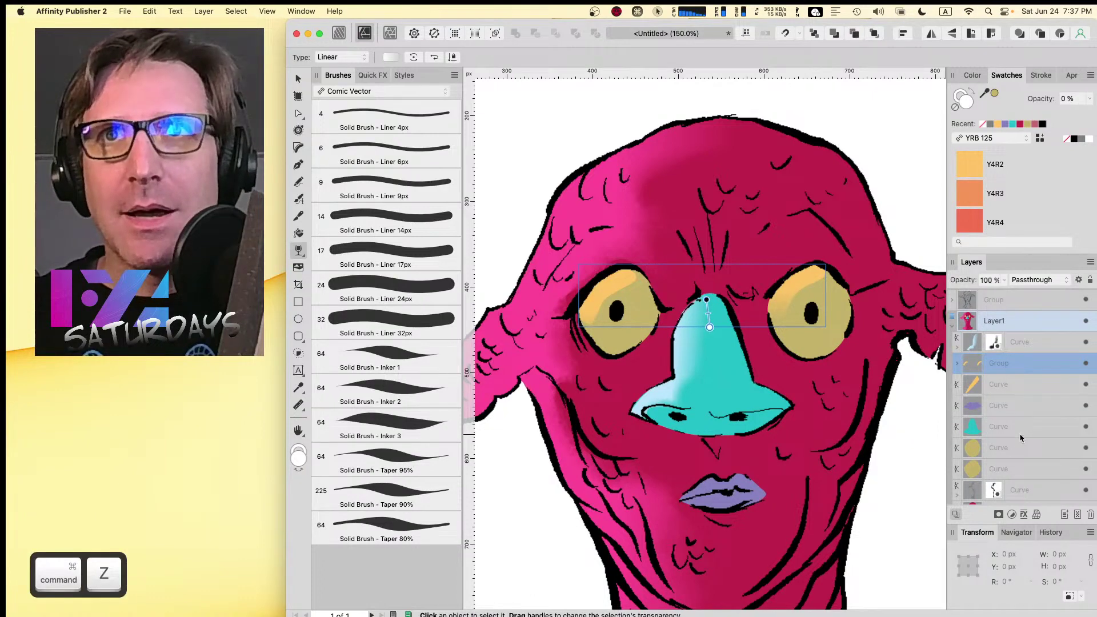
key("super+z")
- Apply a separate linear transparency to each eye highlight curve, fading from the outer upper edge towards the pupil, and deselect
left_click(957, 363)
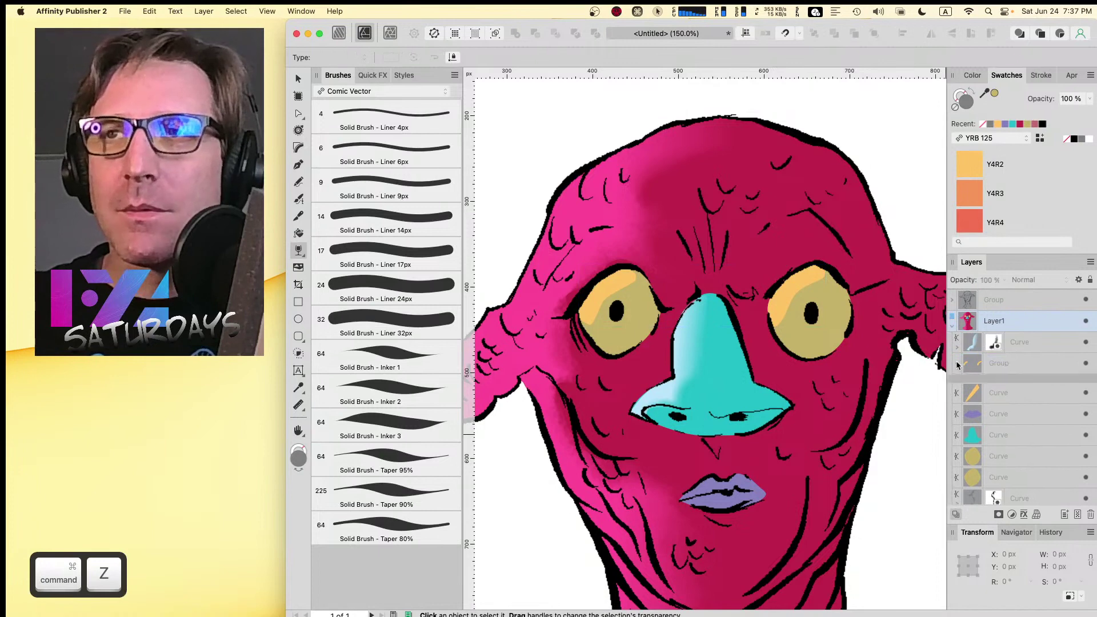
left_click(994, 388)
mouse_move(805, 319)
left_mouse_down()
mouse_move(817, 278)
mouse_move(783, 293)
mouse_move(783, 280)
mouse_move(803, 302)
left_mouse_up()
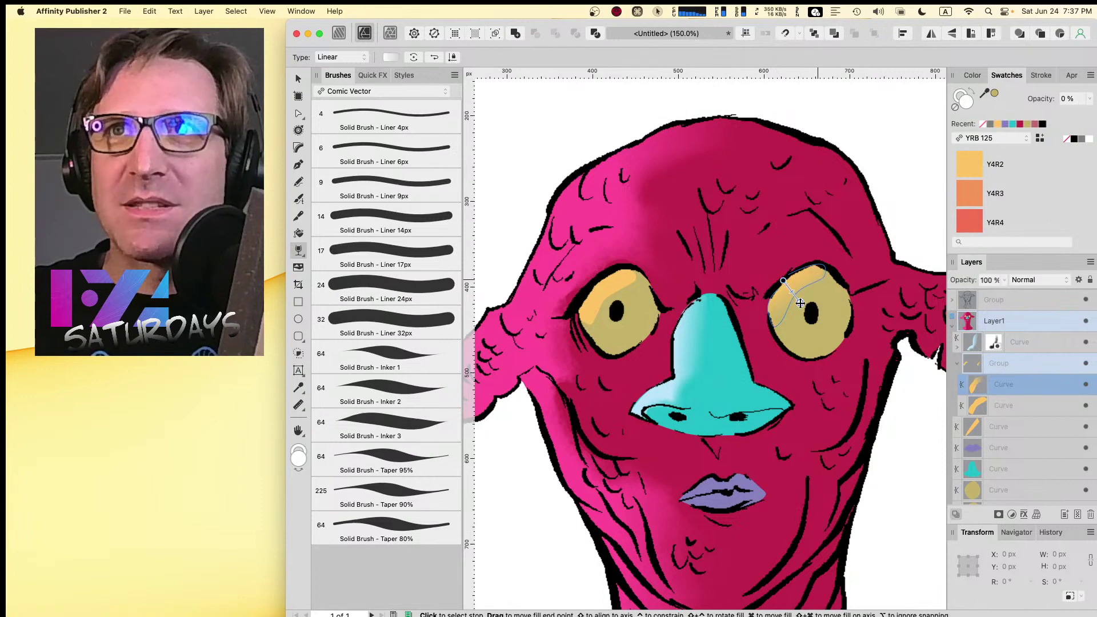
left_click(965, 406)
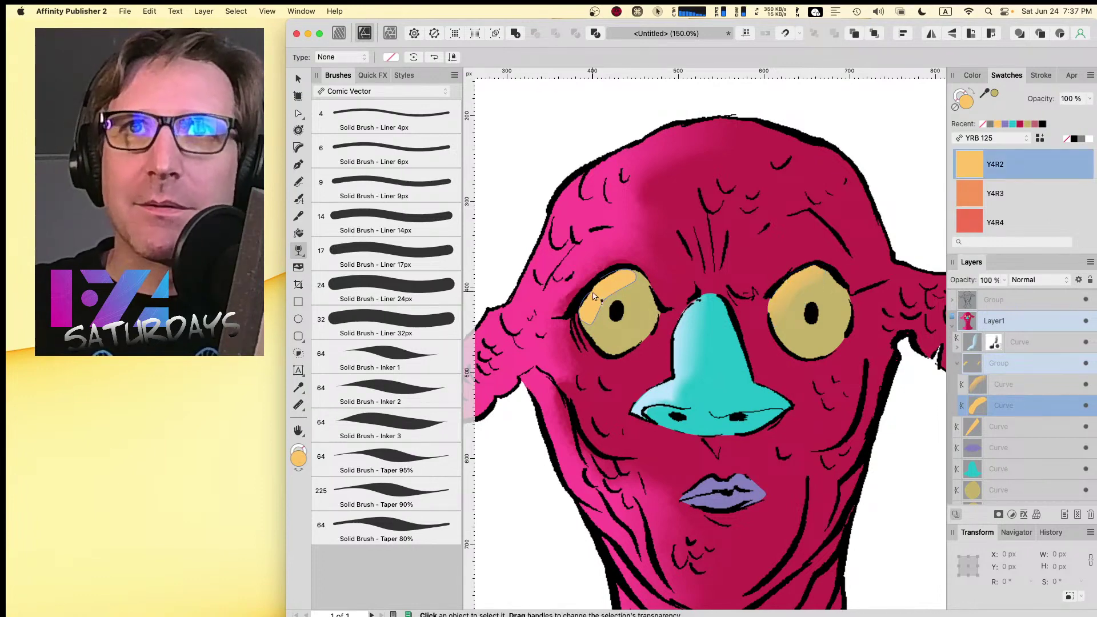
left_click_drag(590, 281, 621, 313)
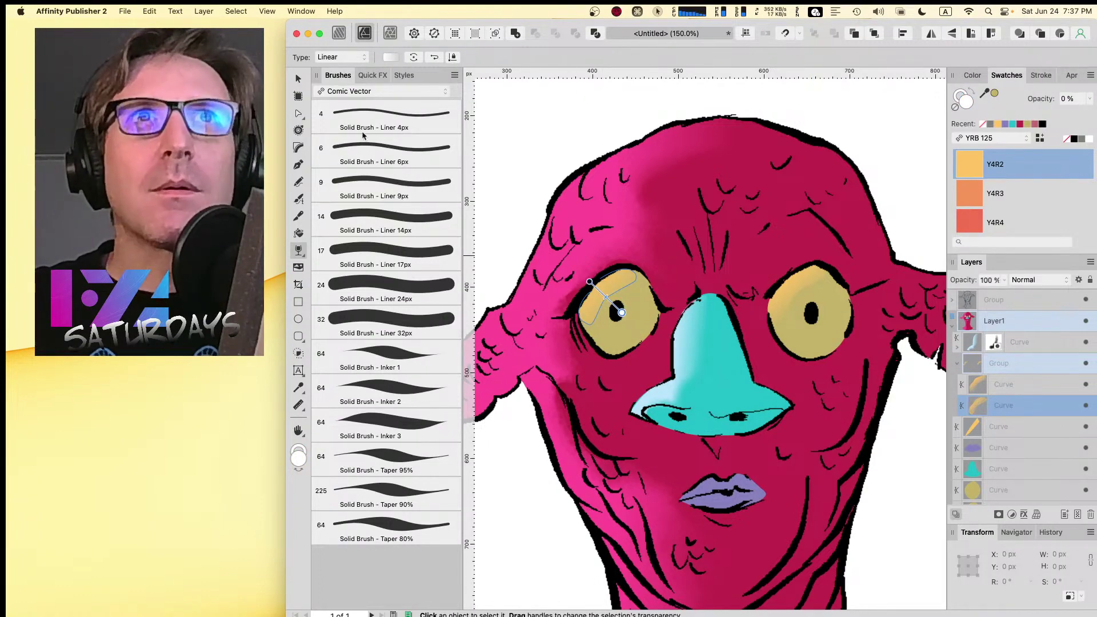
left_click(298, 80)
left_click(568, 155)
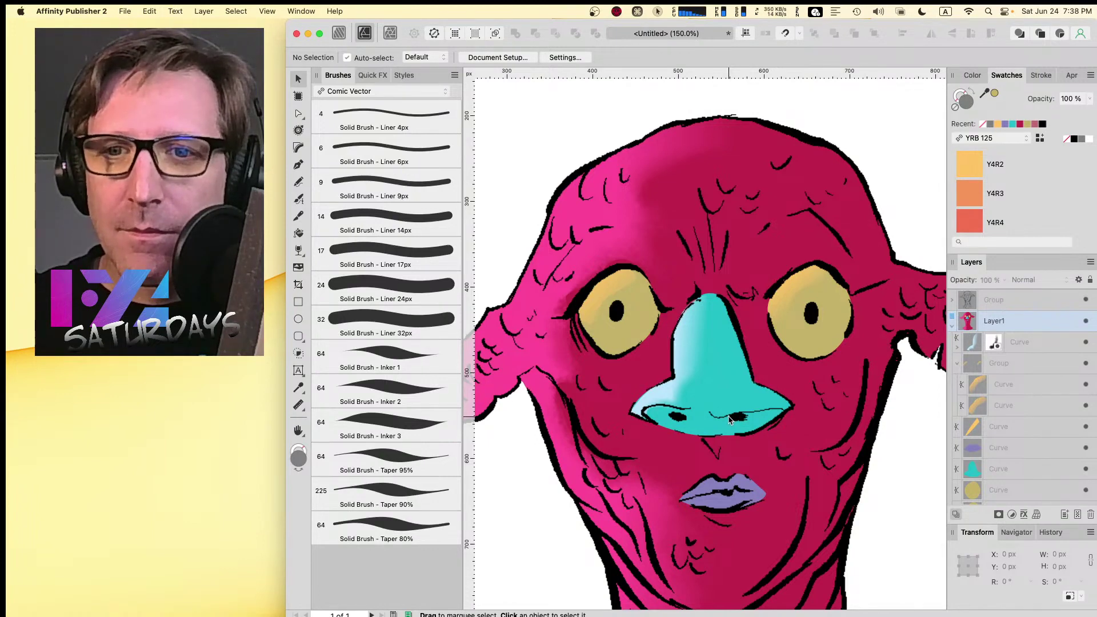
- In the Photo persona, select the eye highlight group and soften the left eye's highlight using the eraser with Textured Mask Brush 04
key("super+equal")
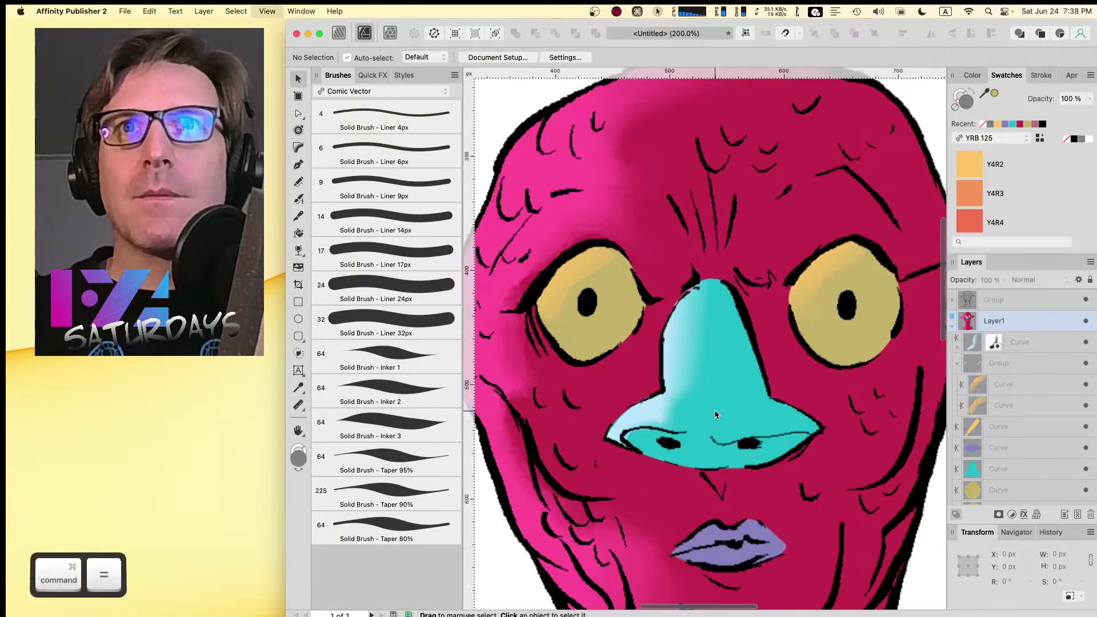
key("space")
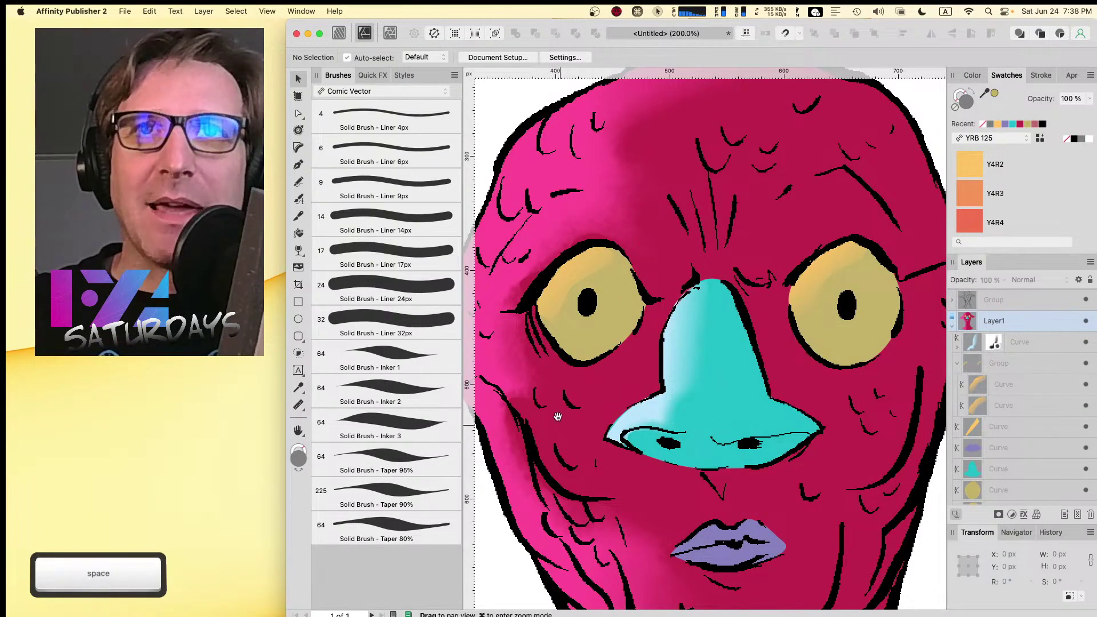
left_click_drag(546, 395, 644, 400)
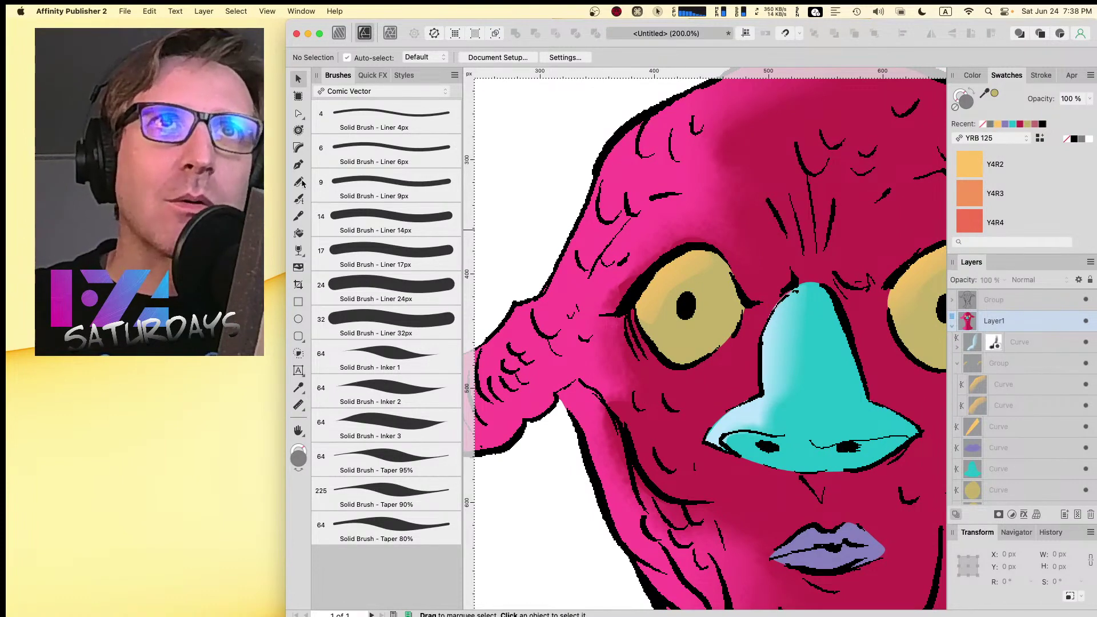
left_click(390, 33)
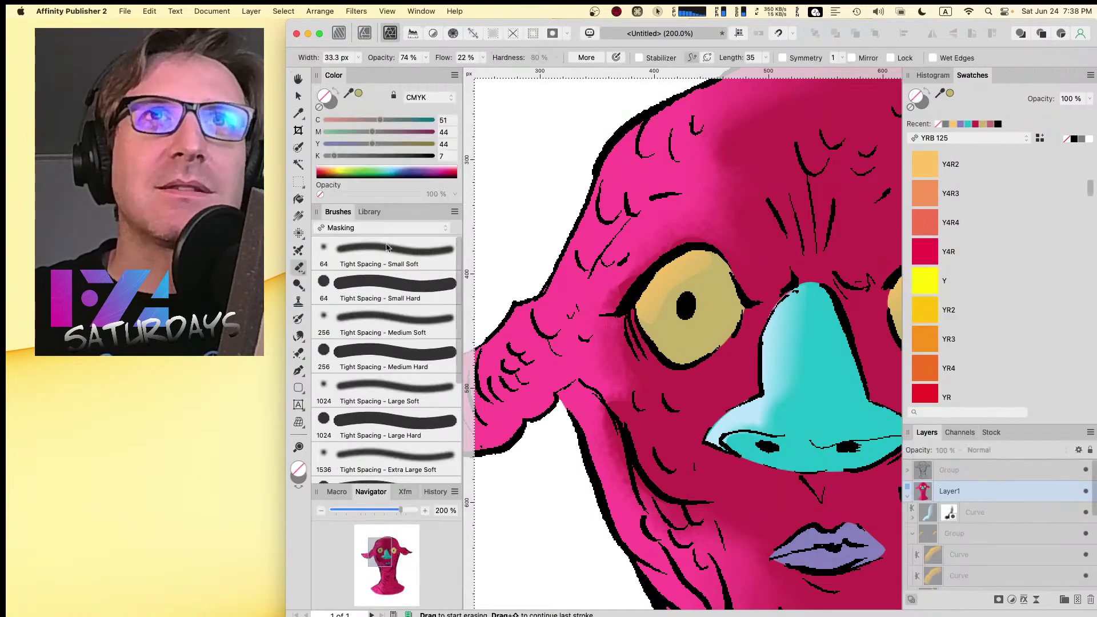
left_click_drag(460, 354, 462, 468)
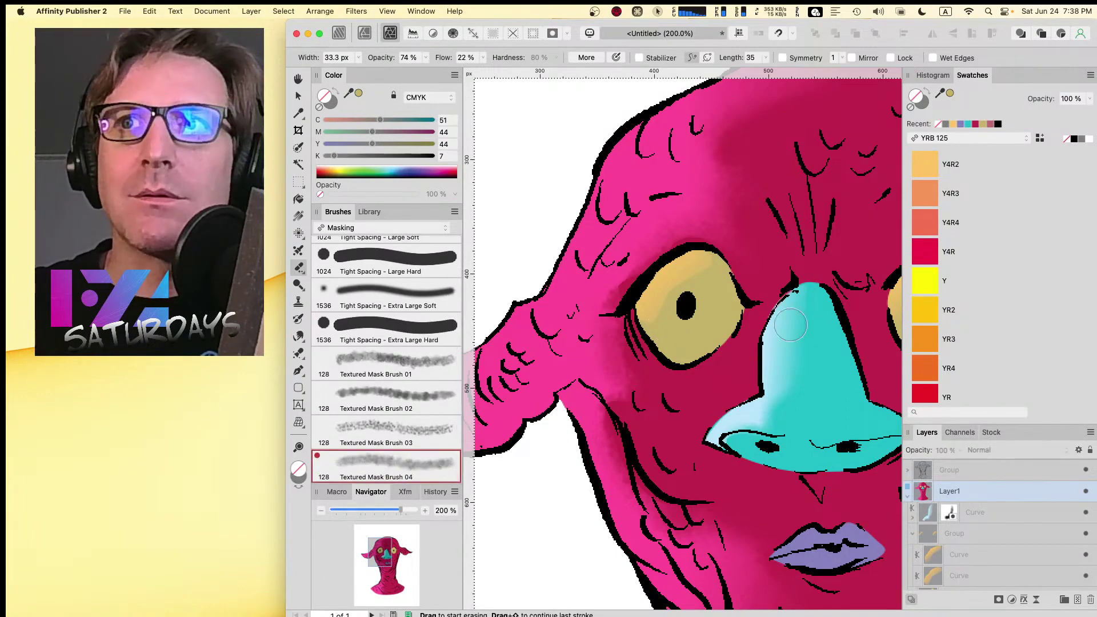
left_click(913, 533)
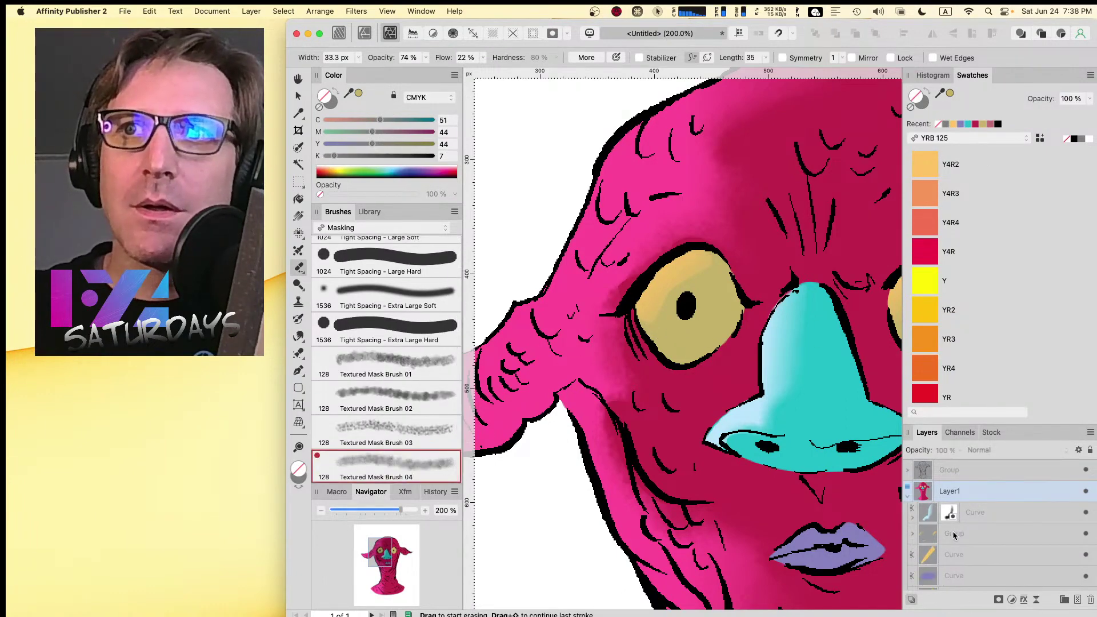
left_click(954, 533)
left_click(677, 324)
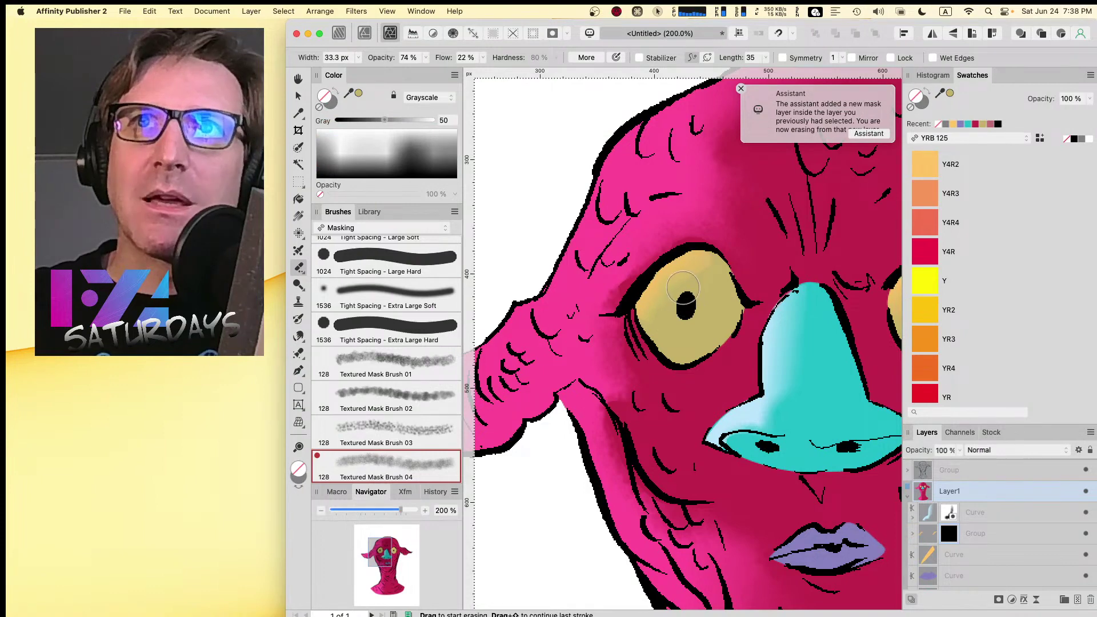
- Soften the right eye's highlight edge with the same textured eraser
key("space")
left_click_drag(791, 292, 580, 257)
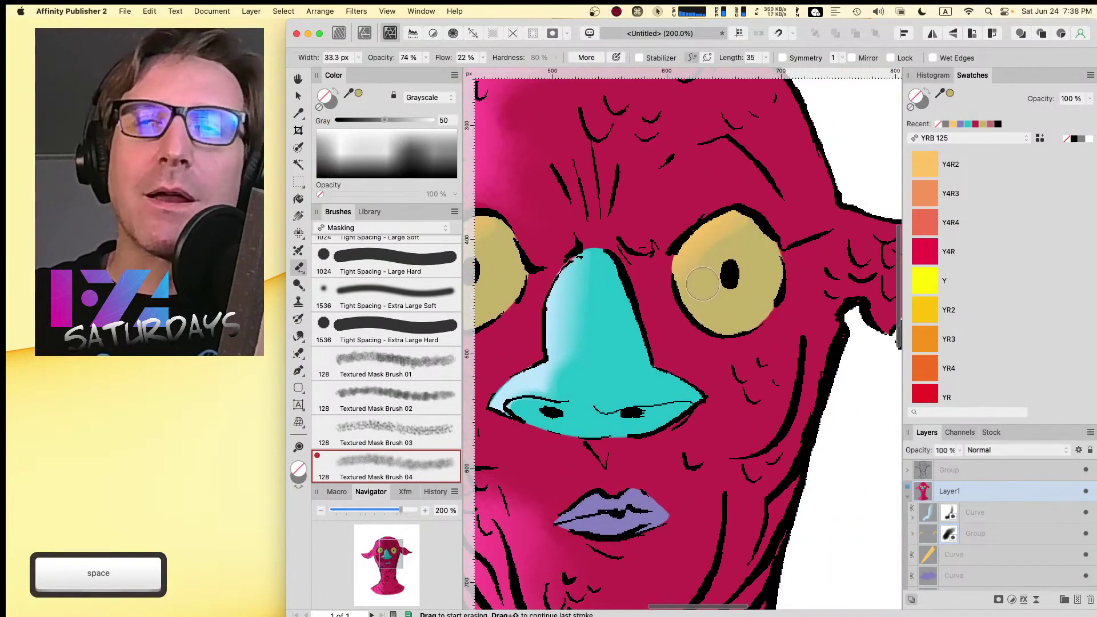
left_click_drag(741, 236, 751, 234)
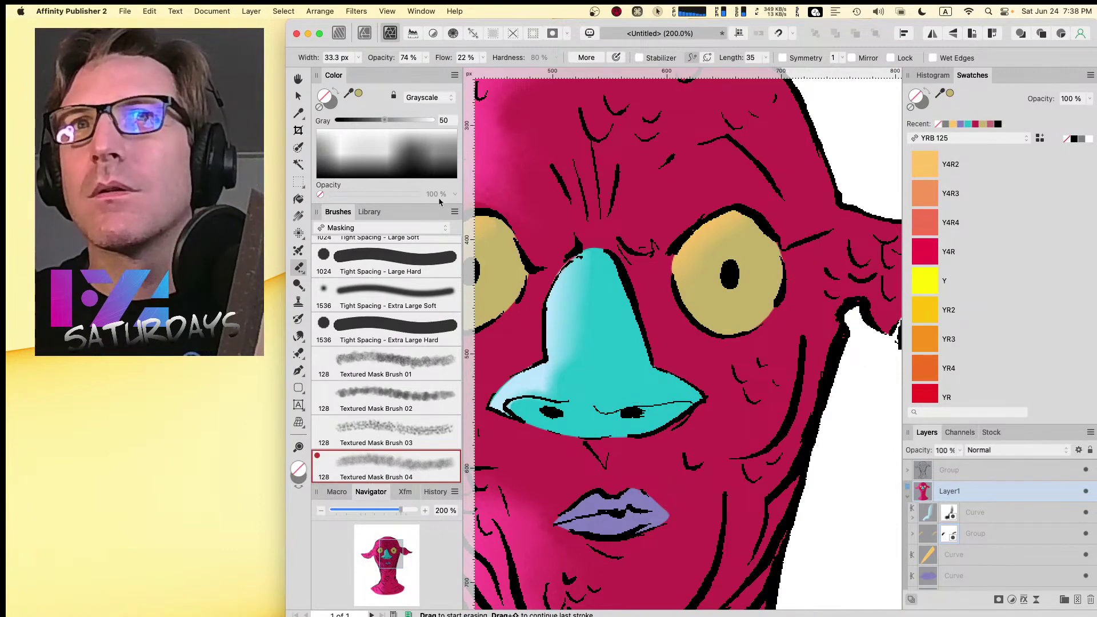
- Select the masked body highlight curve in Layer1 and compare other blend modes against Color Dodge, keeping Color Dodge
key("space")
left_click_drag(602, 215, 718, 238)
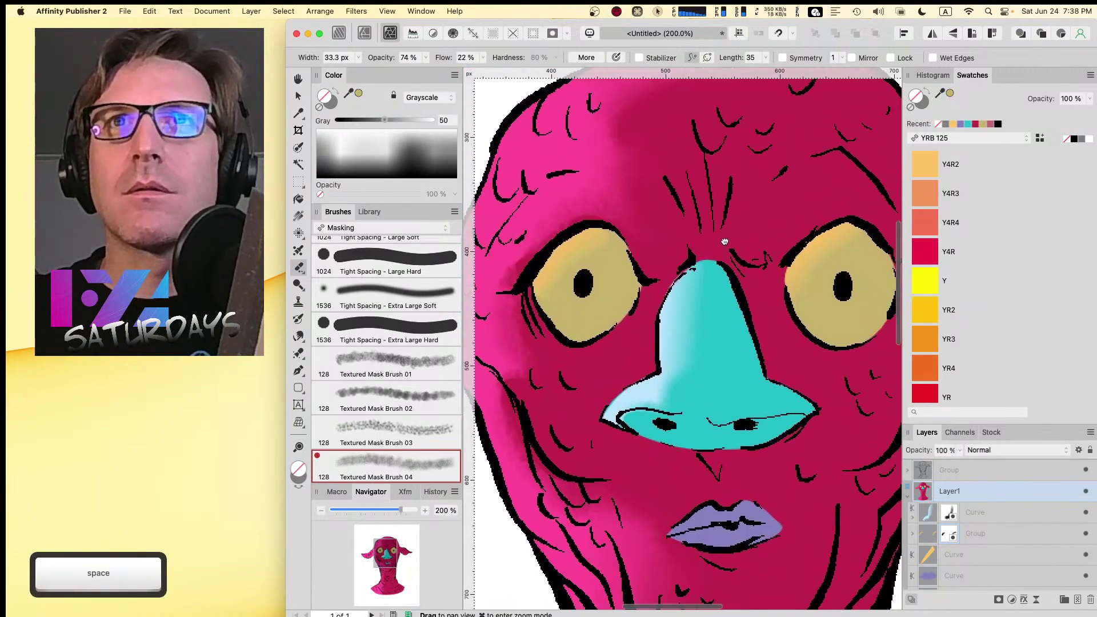
key("super+minus")
key("super+minus")
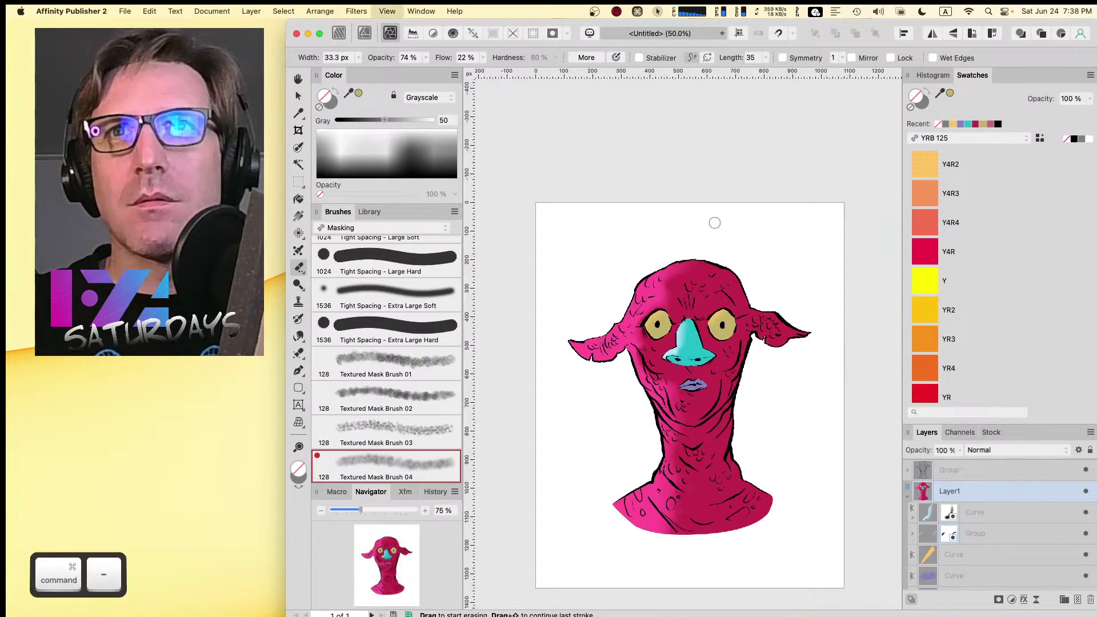
key("super+equal")
key("v")
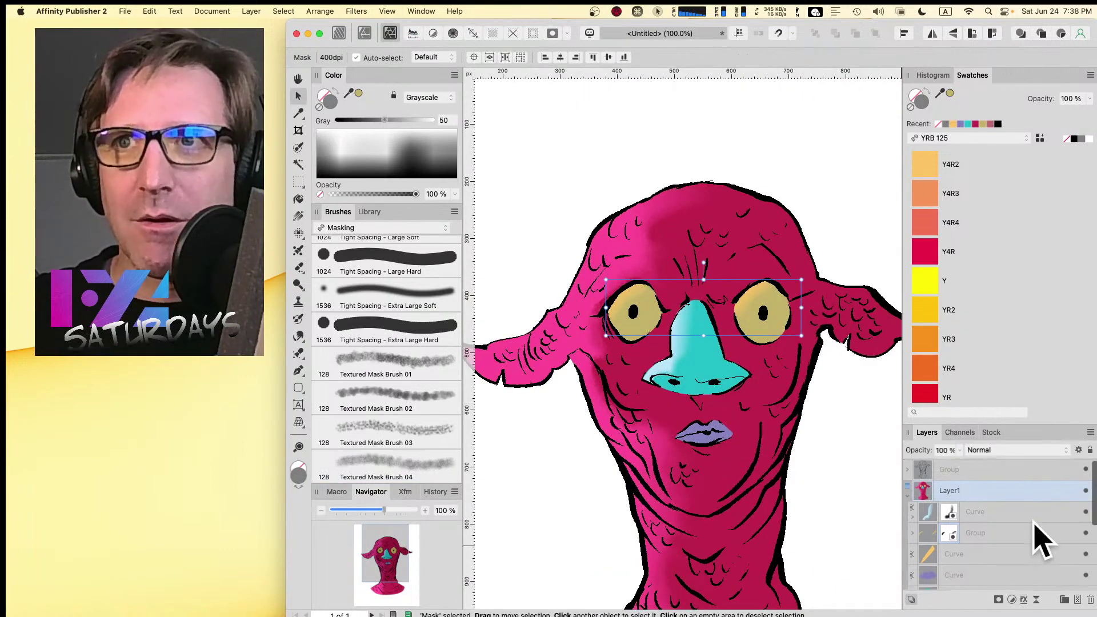
left_click_drag(1094, 493, 1094, 566)
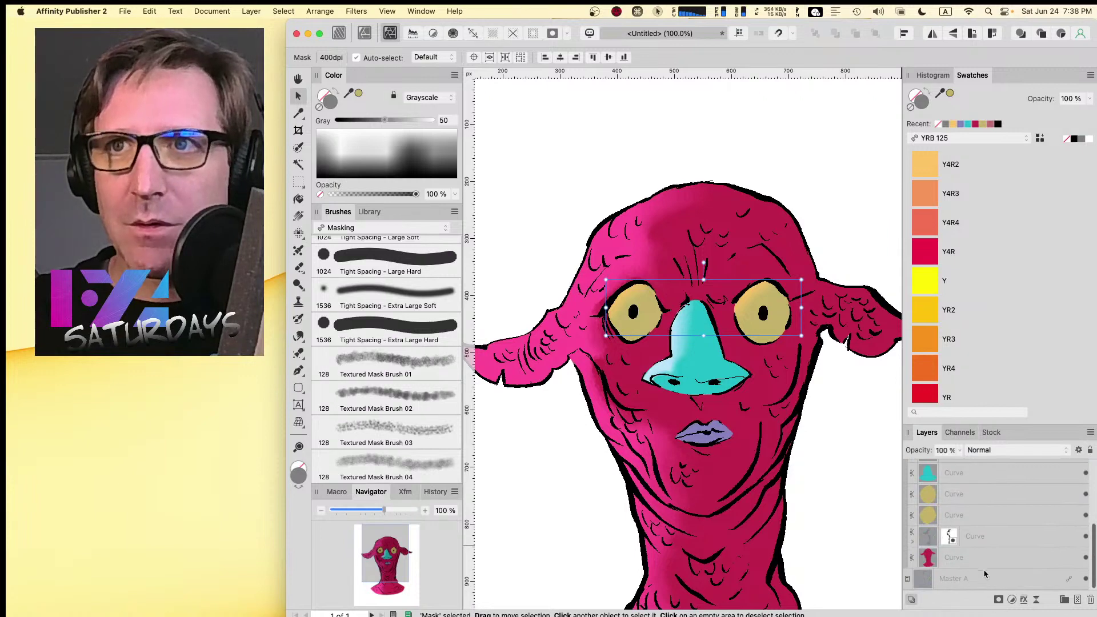
left_click(988, 538)
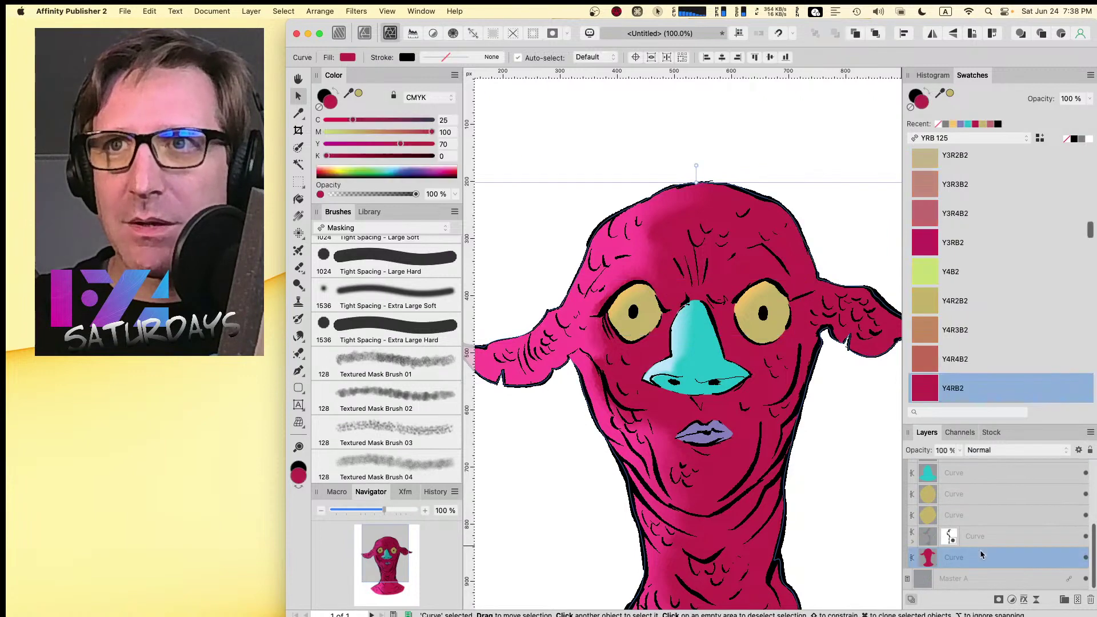
left_click(1015, 451)
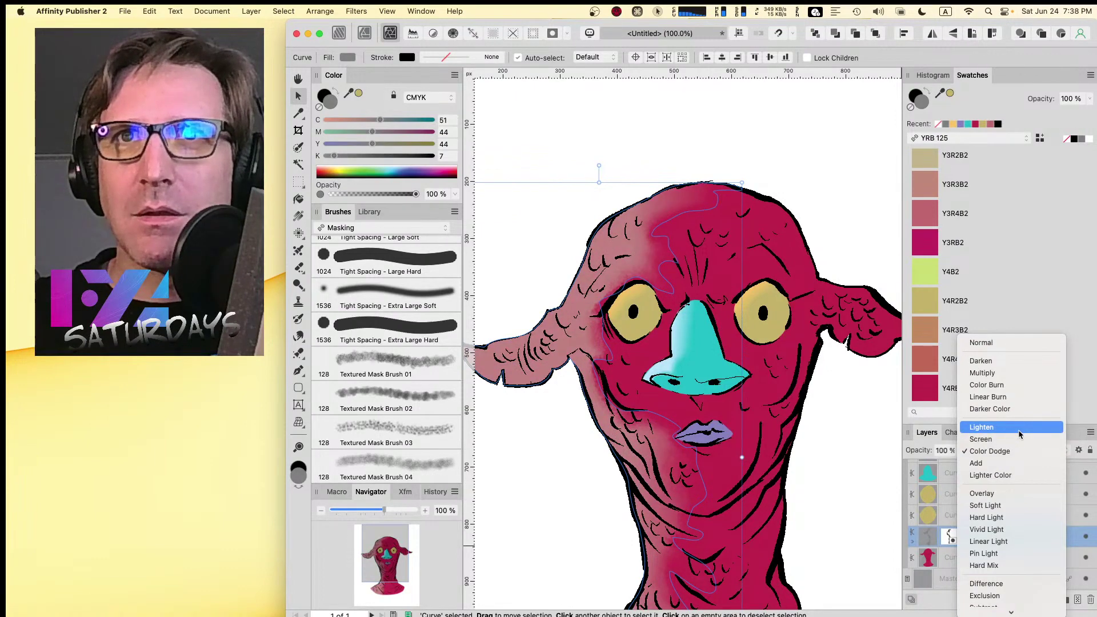
left_click(1022, 452)
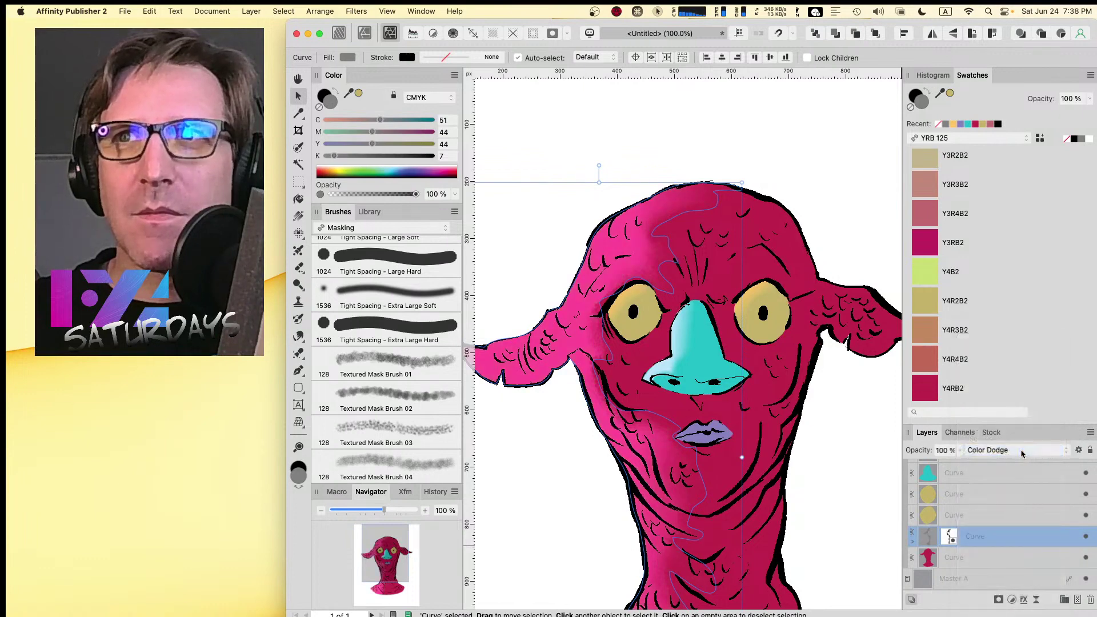
left_click(1021, 452)
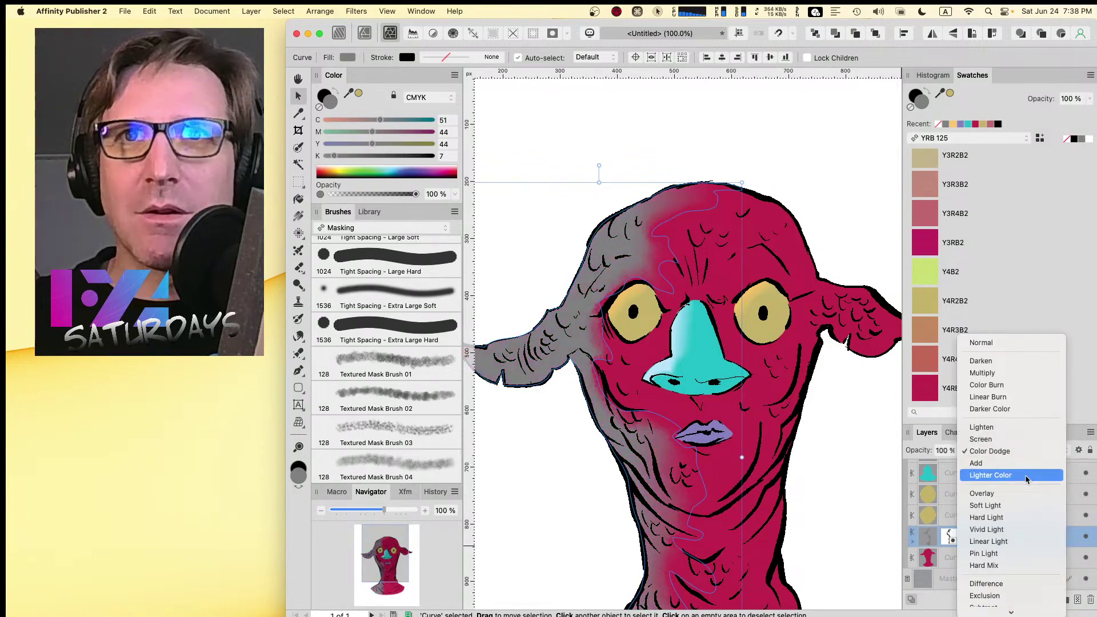
left_click(1022, 452)
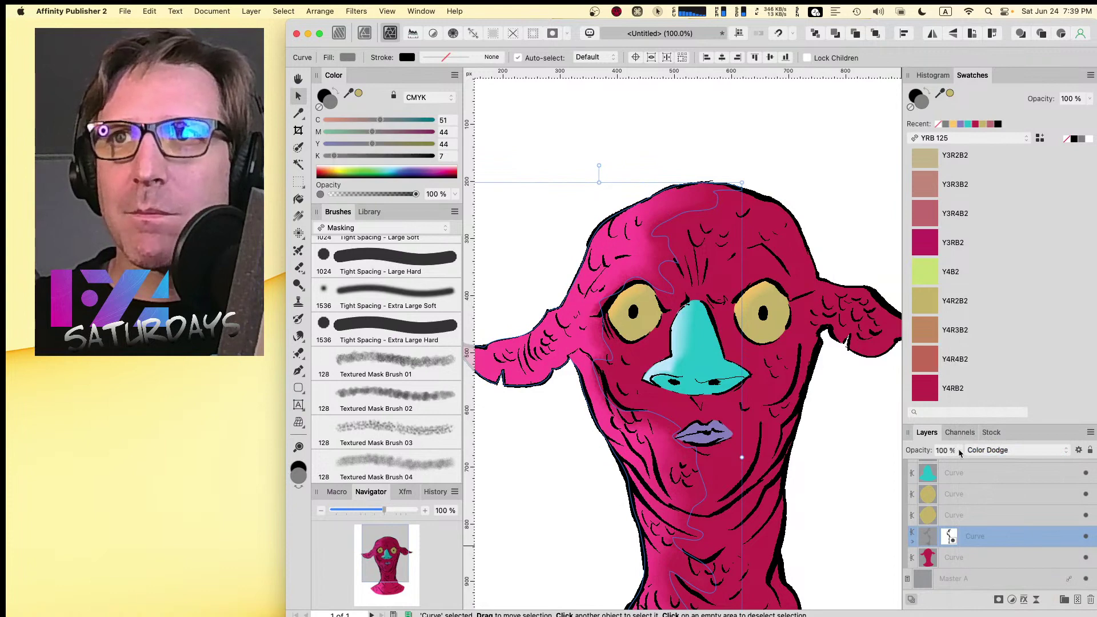
- Reduce the body highlight curve's opacity to 50% and deselect it
mouse_move(954, 454)
left_mouse_down()
mouse_move(956, 463)
mouse_move(908, 483)
left_mouse_up()
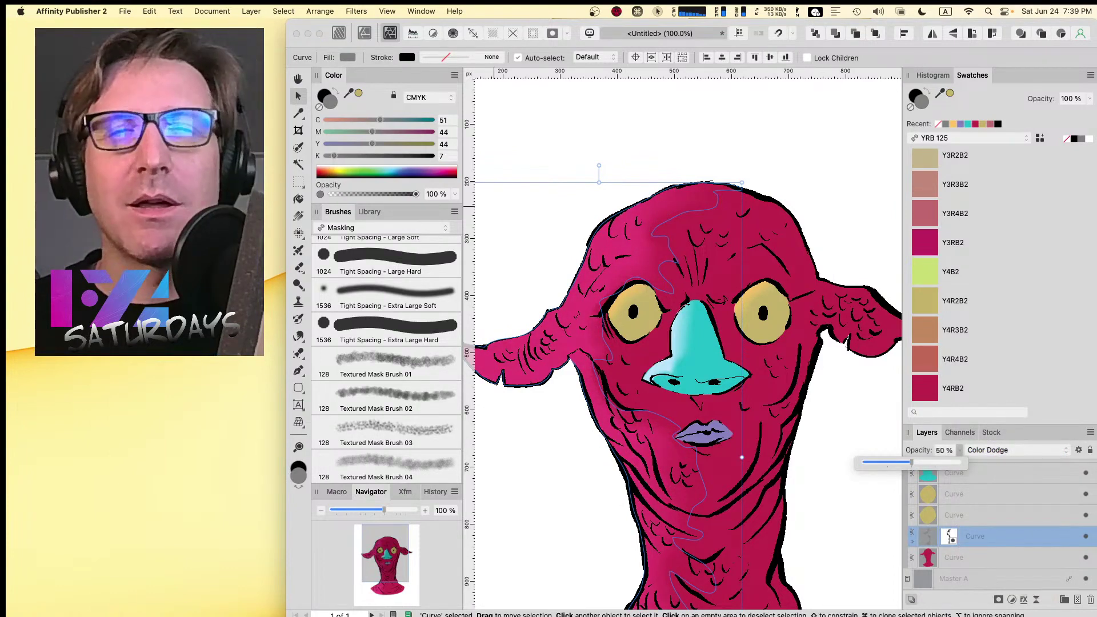
left_click(601, 118)
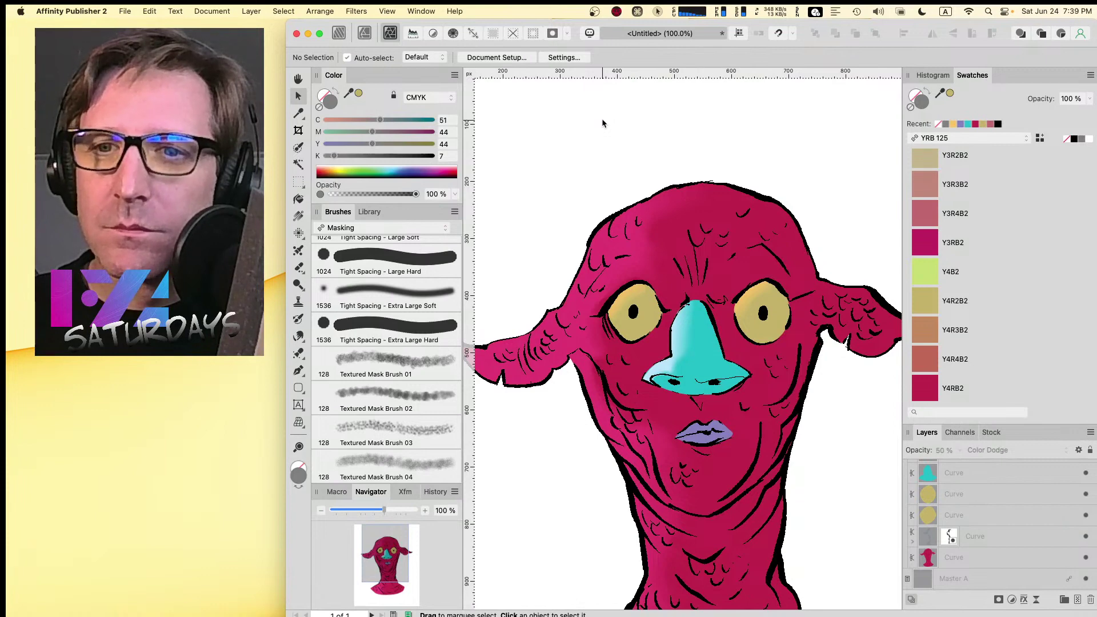
key("super+equal")
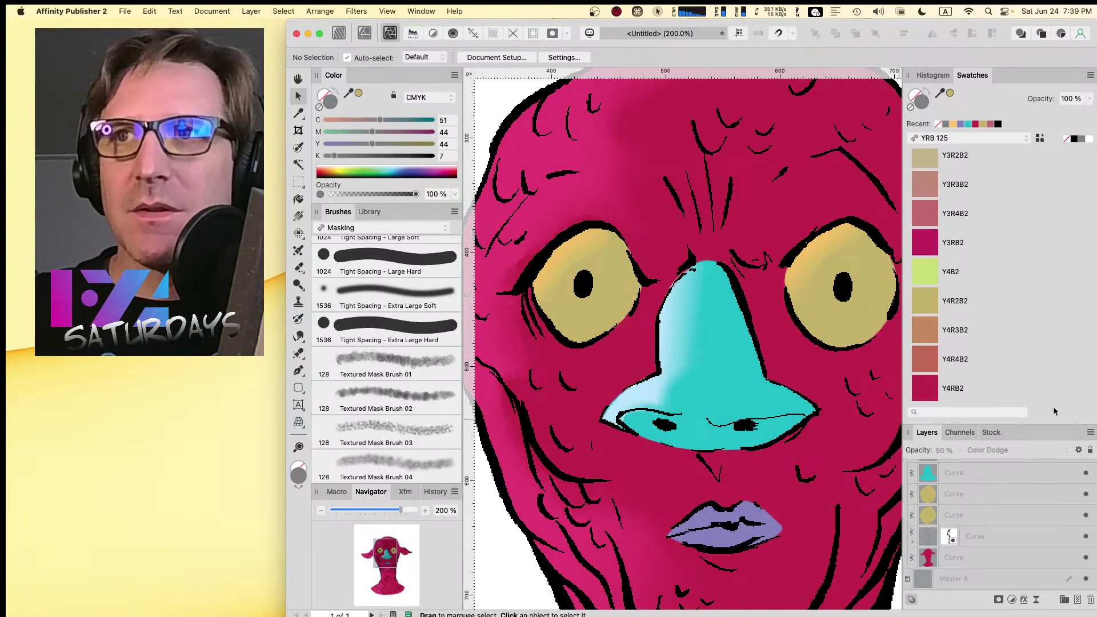
- Enlarge the layer list area and collapse Layer1
left_click_drag(957, 423, 959, 328)
scroll(1091, 442, "up", 2)
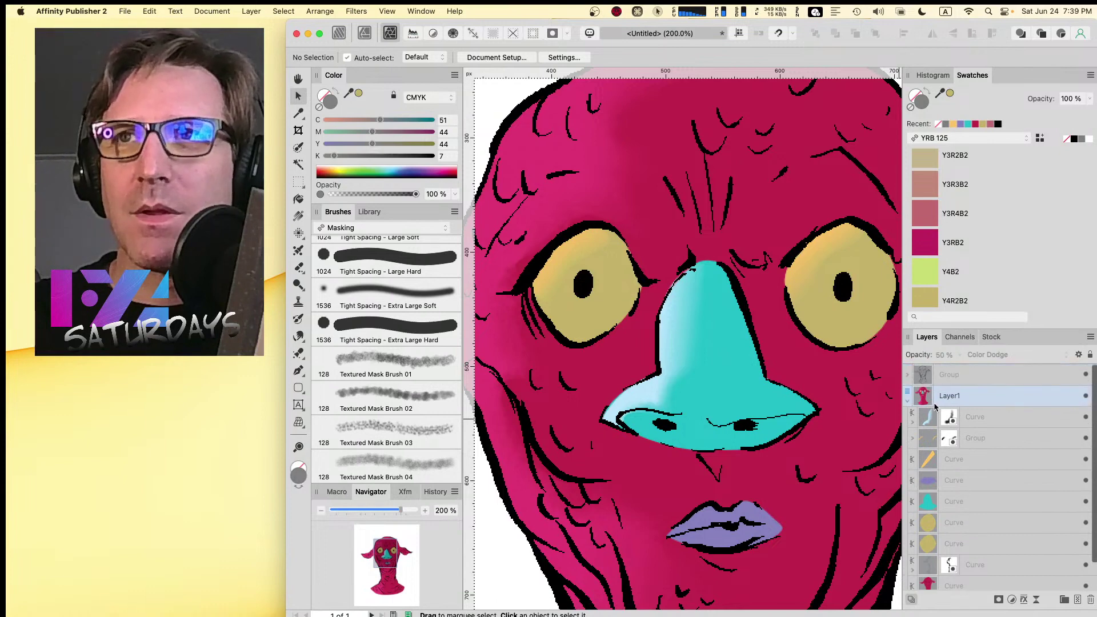
left_click(906, 402)
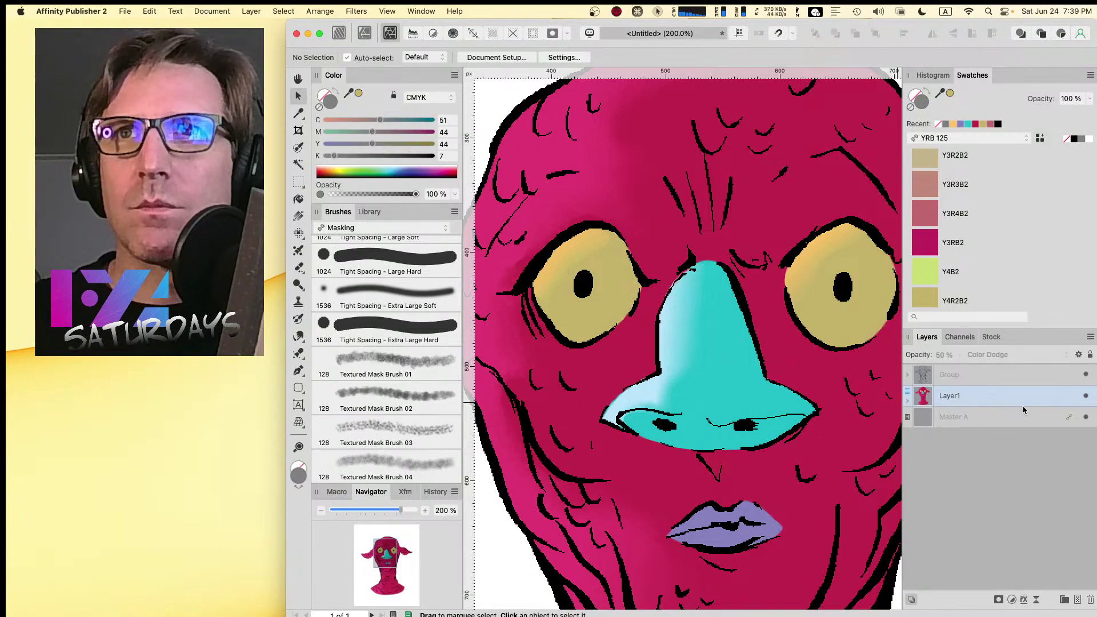
- Add a new pixel layer and move it out of Layer1 to sit between it and the ink group, then collapse Layer1
key("super+minus")
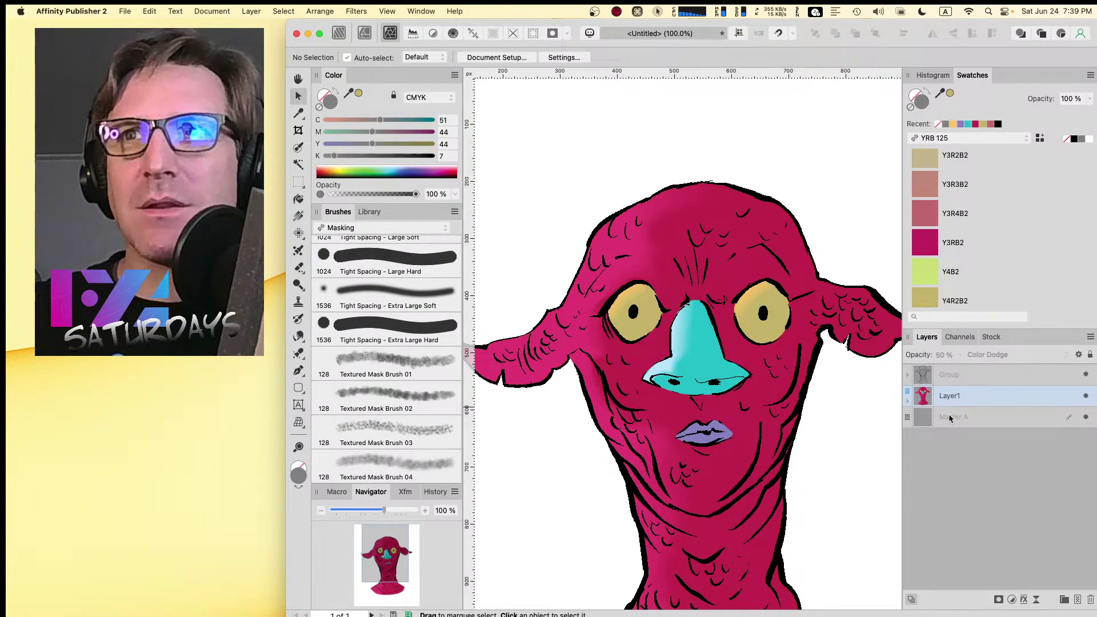
left_click(1079, 599)
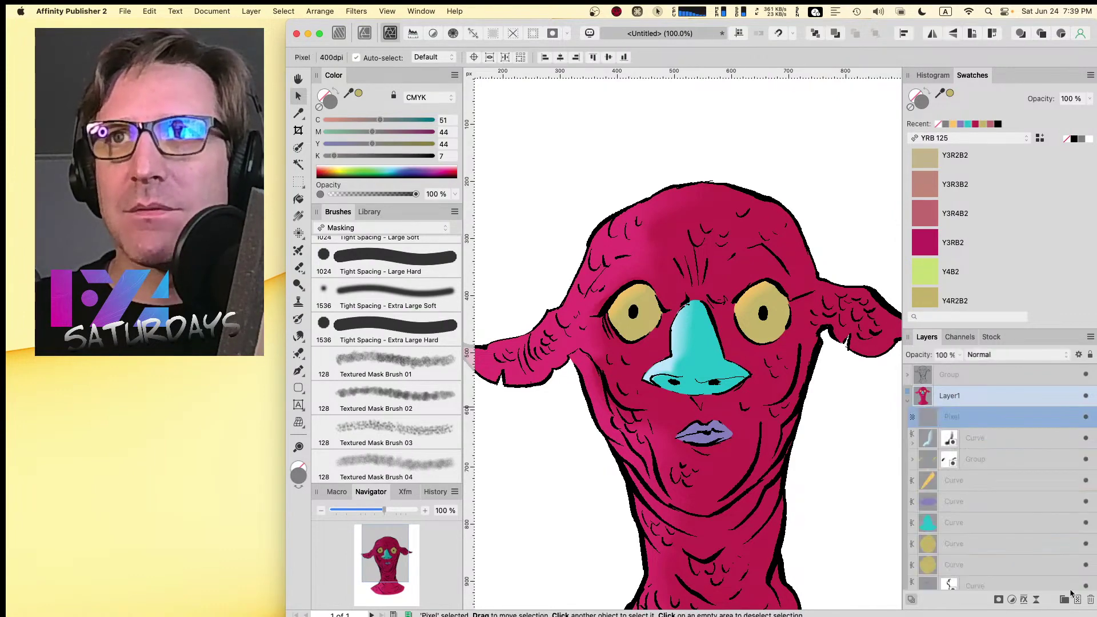
left_click_drag(944, 422, 936, 389)
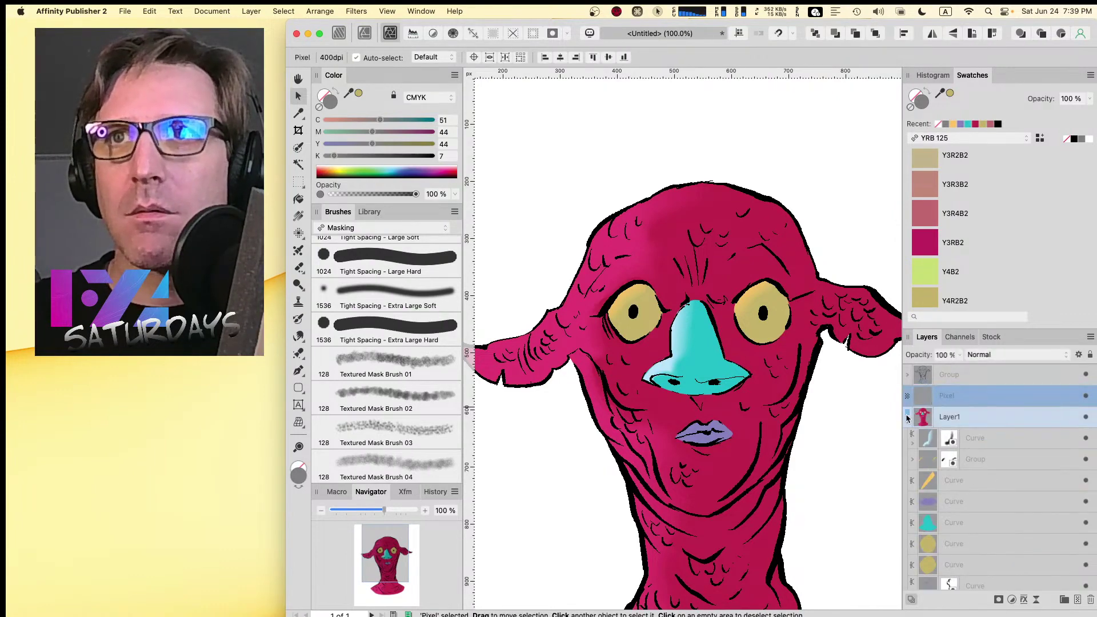
left_click(907, 424)
- Set up the Paint Brush tool with the 64 px General Inker 3 brush from the Comic Pixel set and white as colour
key("super+equal")
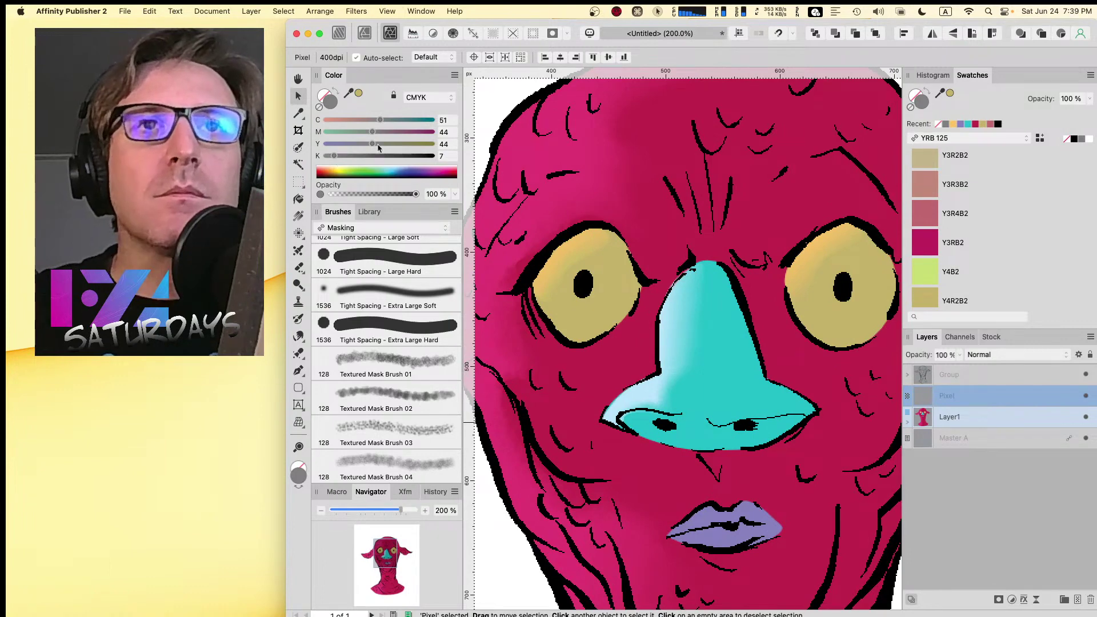
left_click(360, 227)
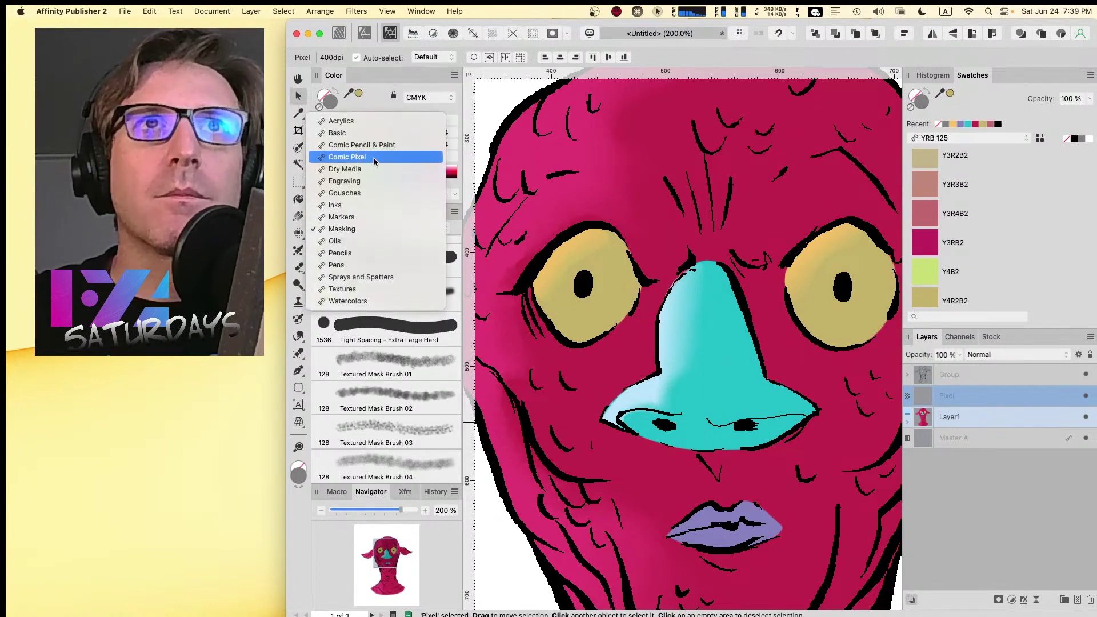
left_click(374, 162)
left_click(394, 462)
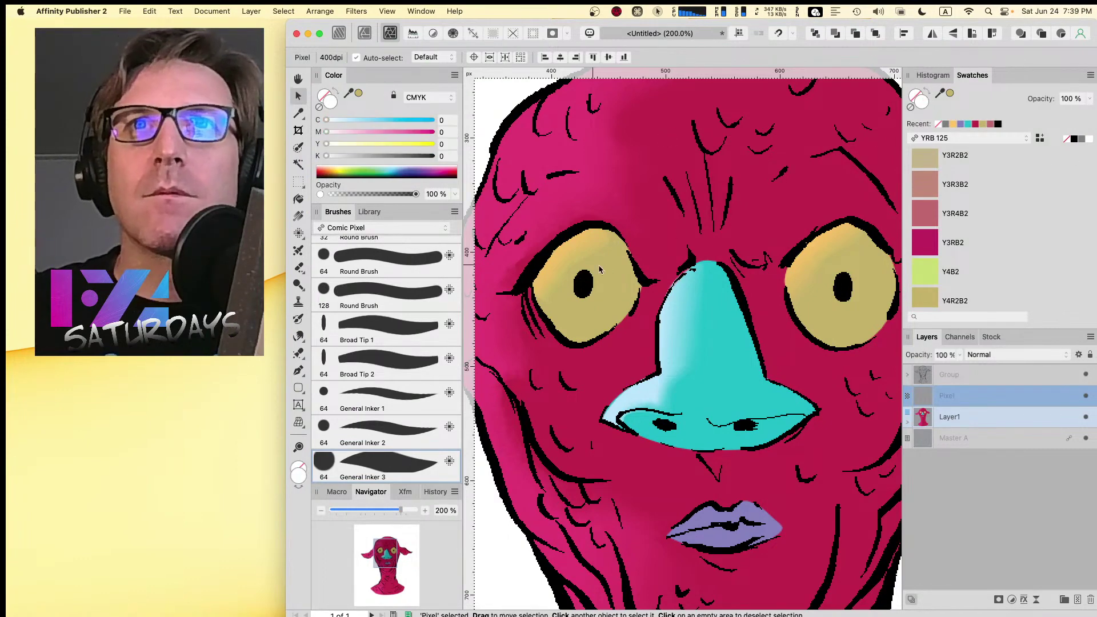
left_click(580, 264)
key("super+z")
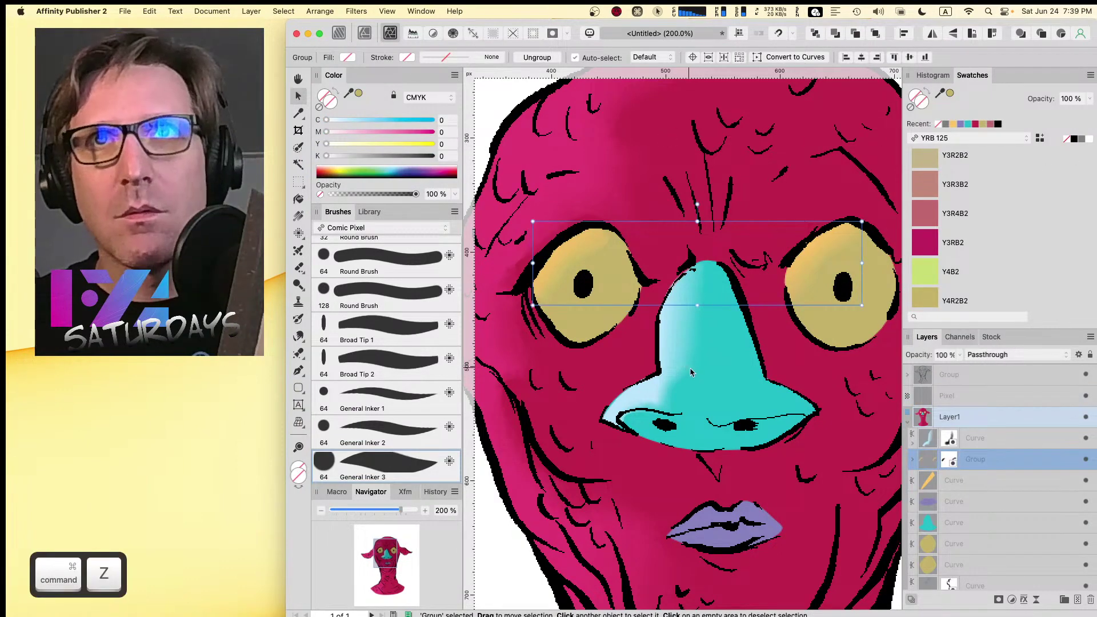
key("Escape")
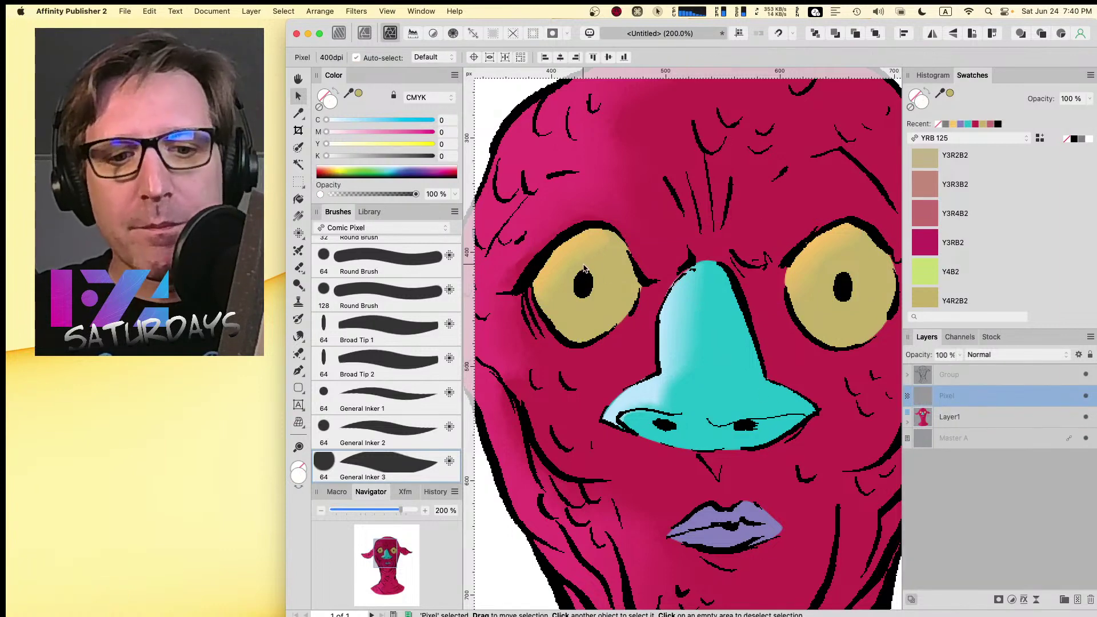
key("y")
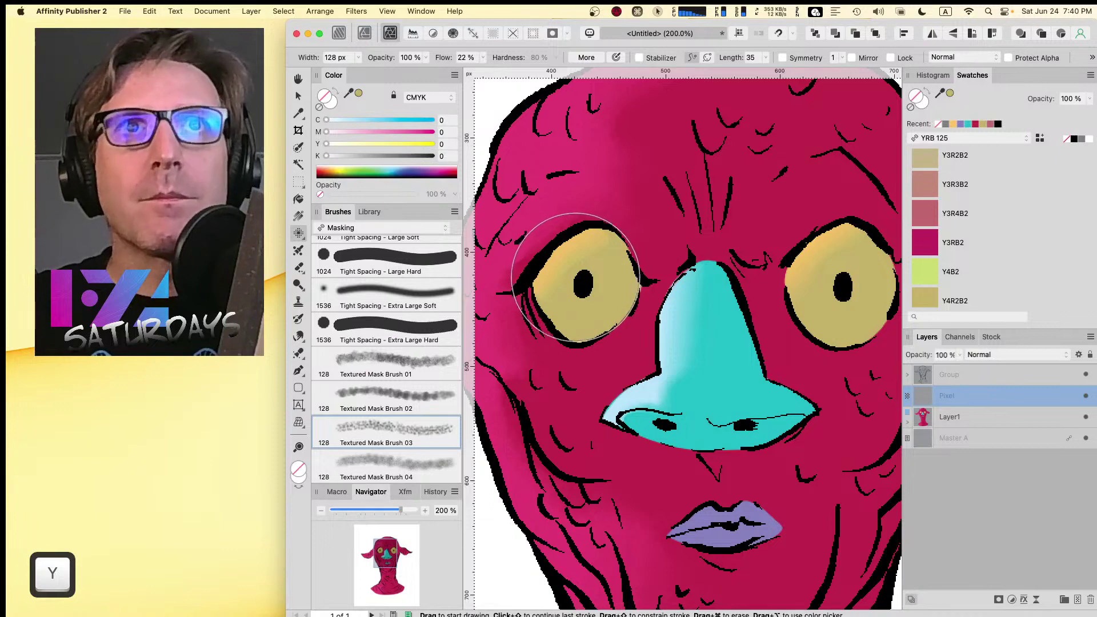
left_click(380, 227)
left_click(368, 160)
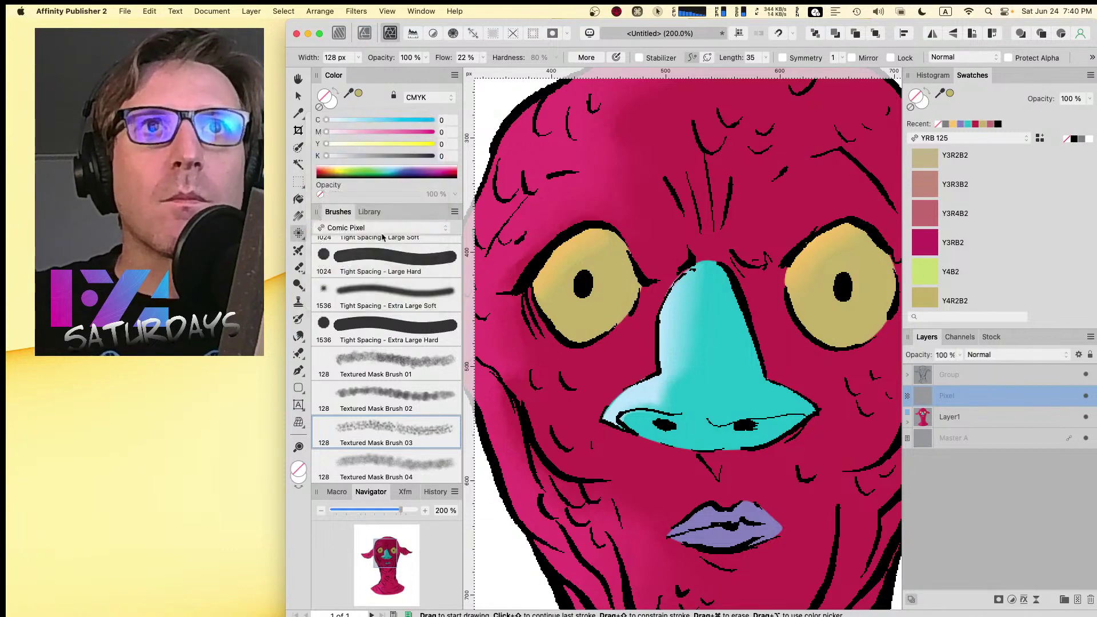
left_click(378, 464)
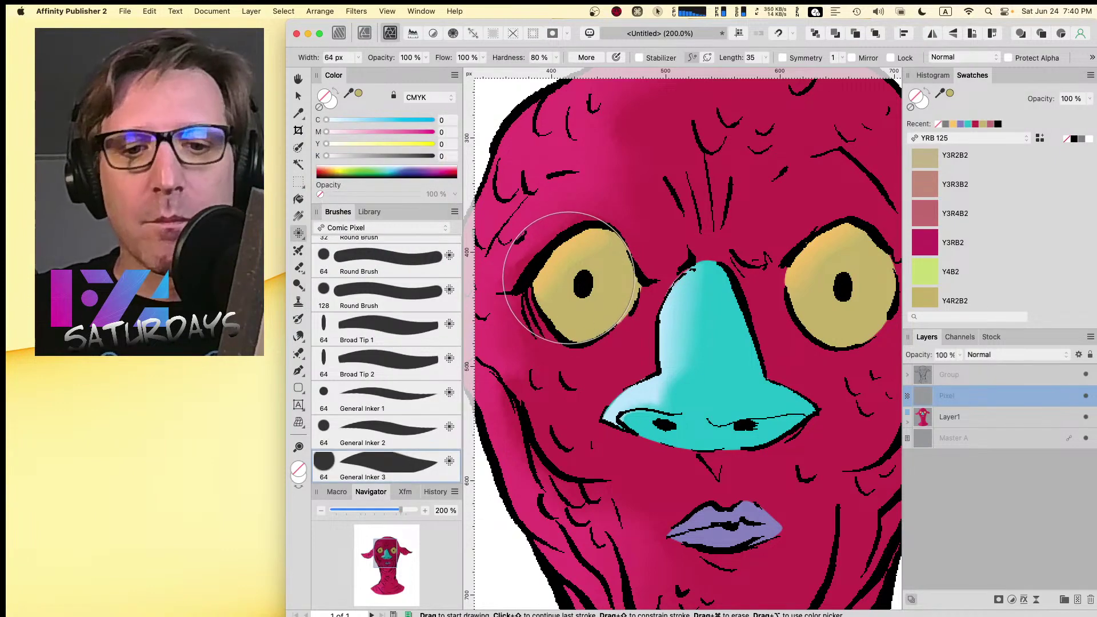
- Paint a small white shine spot on each eye, just above and slightly left of the pupil
key("Caps_Lock")
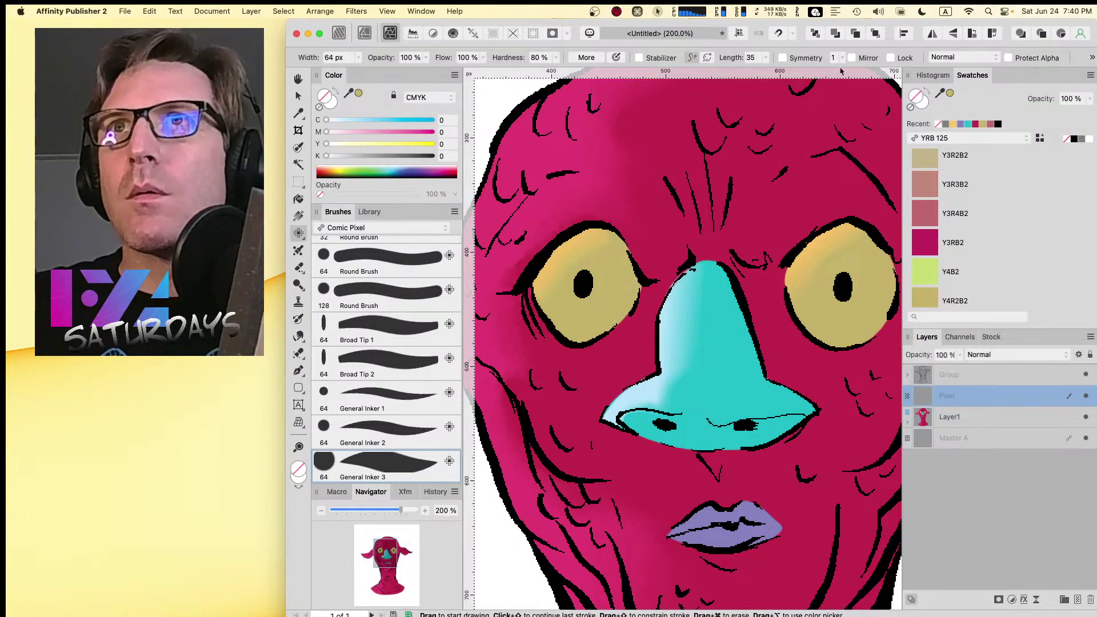
key("x")
left_click(577, 263)
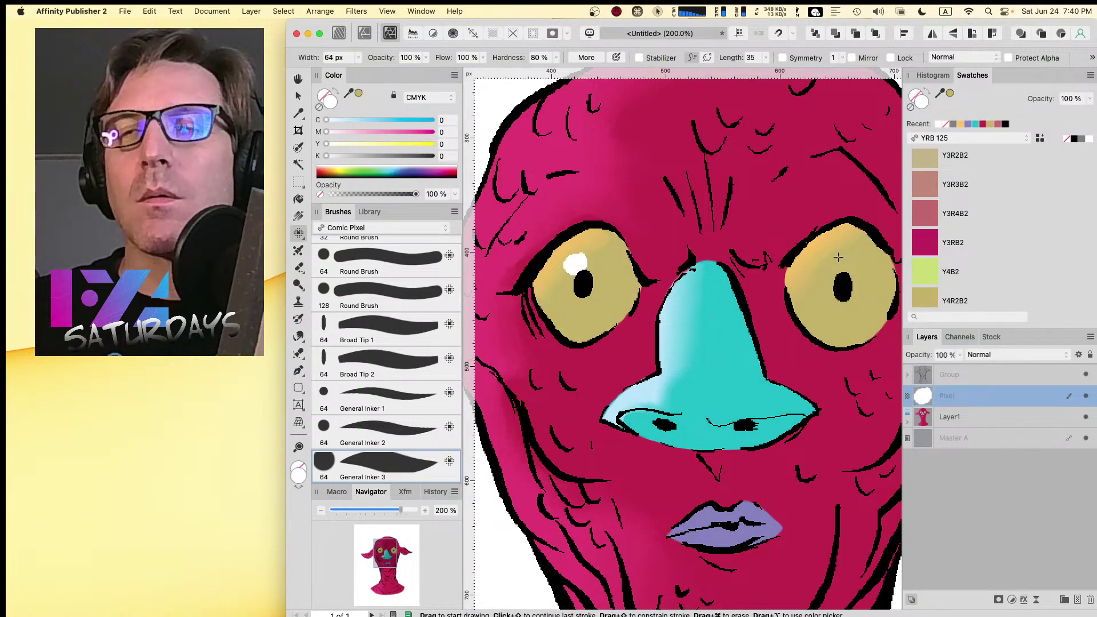
left_click_drag(838, 257, 841, 257)
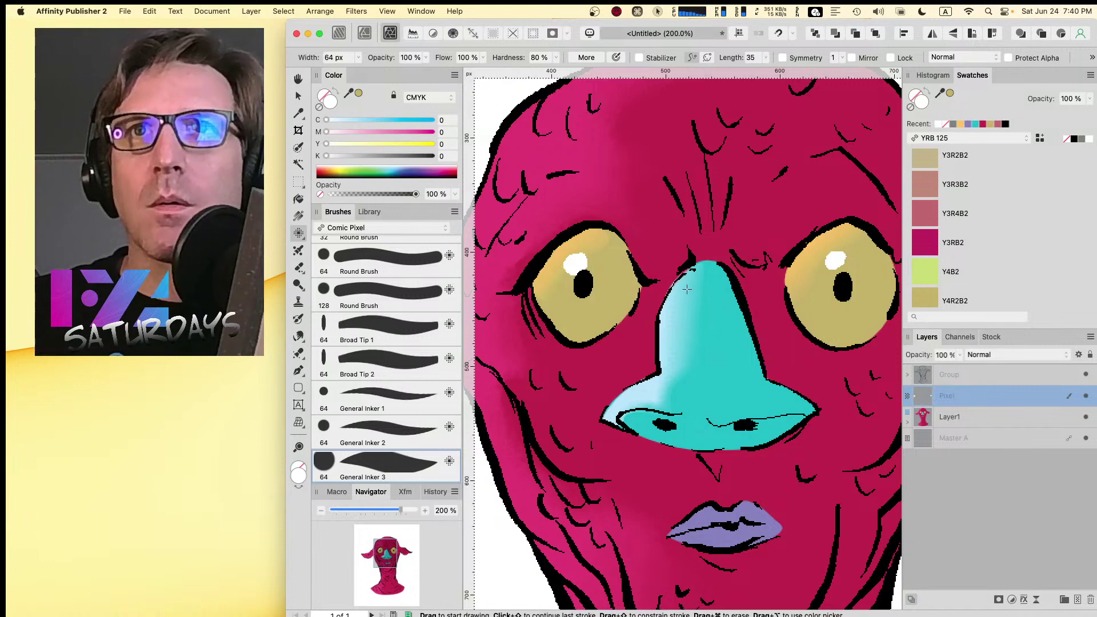
- Paint white shine marks along the nose's left side, ending in a round dot above the left nostril
mouse_move(671, 322)
left_mouse_down()
mouse_move(669, 346)
mouse_move(670, 335)
mouse_move(679, 386)
left_mouse_up()
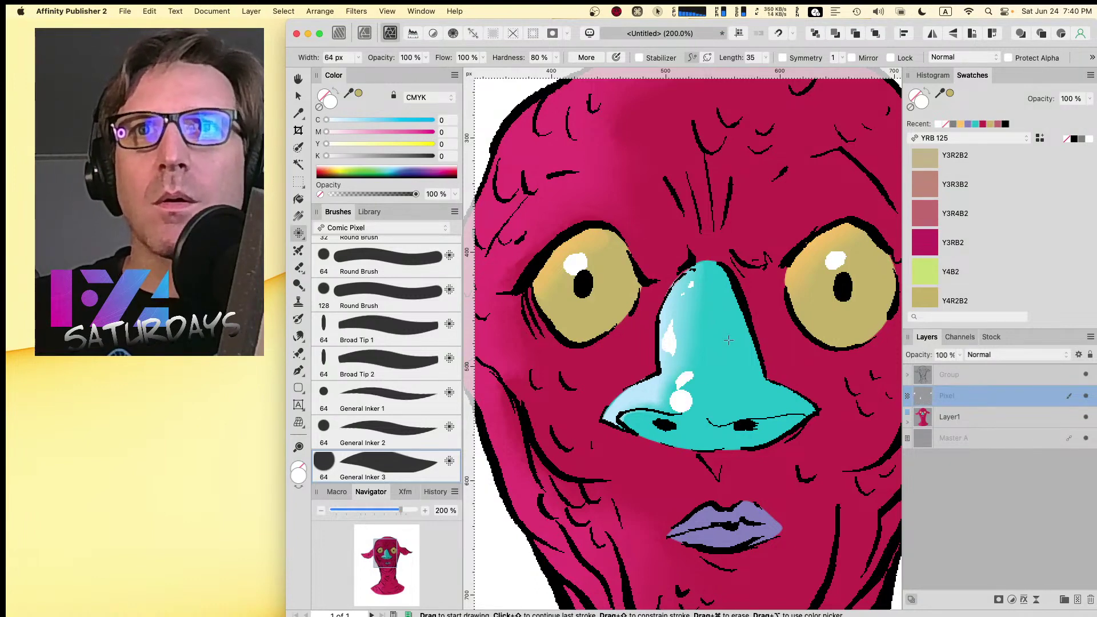
key("Caps_Lock")
left_click(679, 402)
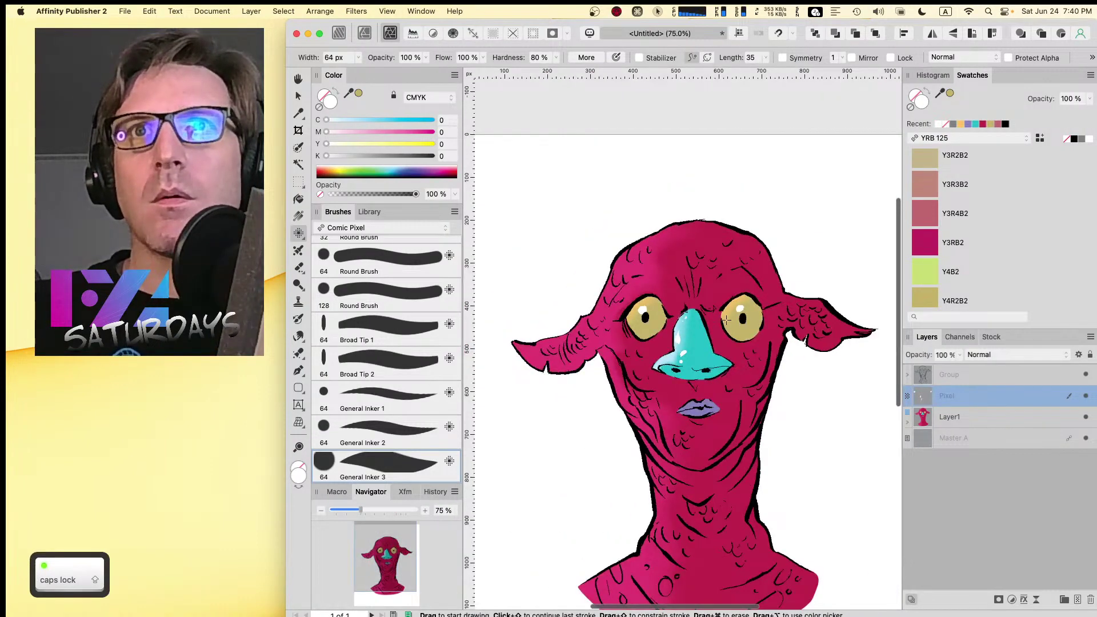
- Add another pixel layer above the white shine layer, pick the mid-grey swatch, and set the layer's blend mode to Color Burn
key("super+1")
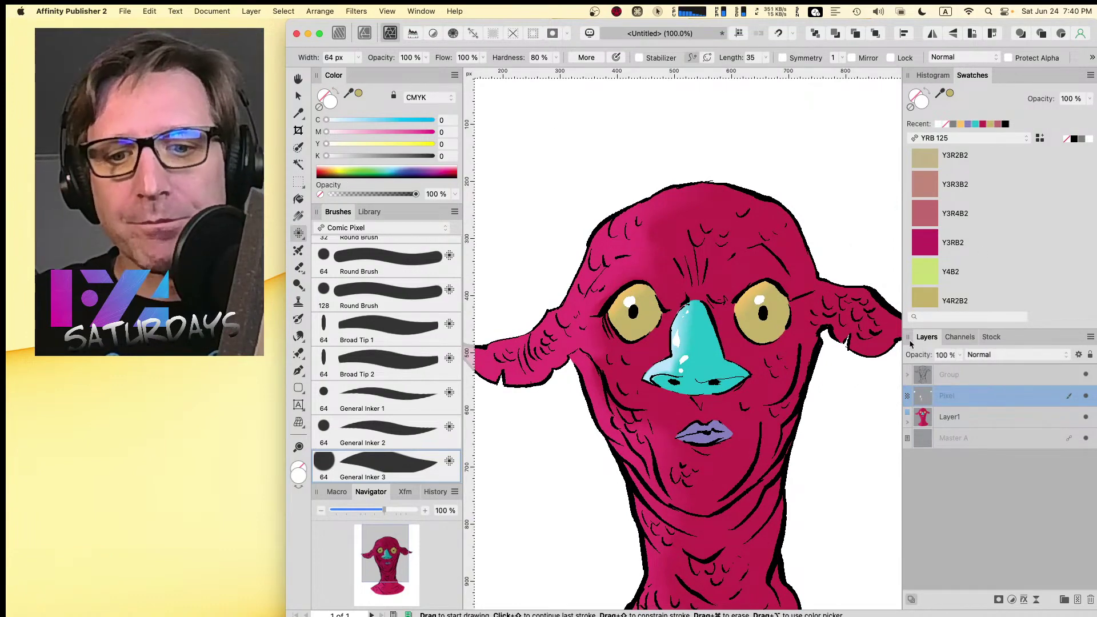
key("super+shift+n")
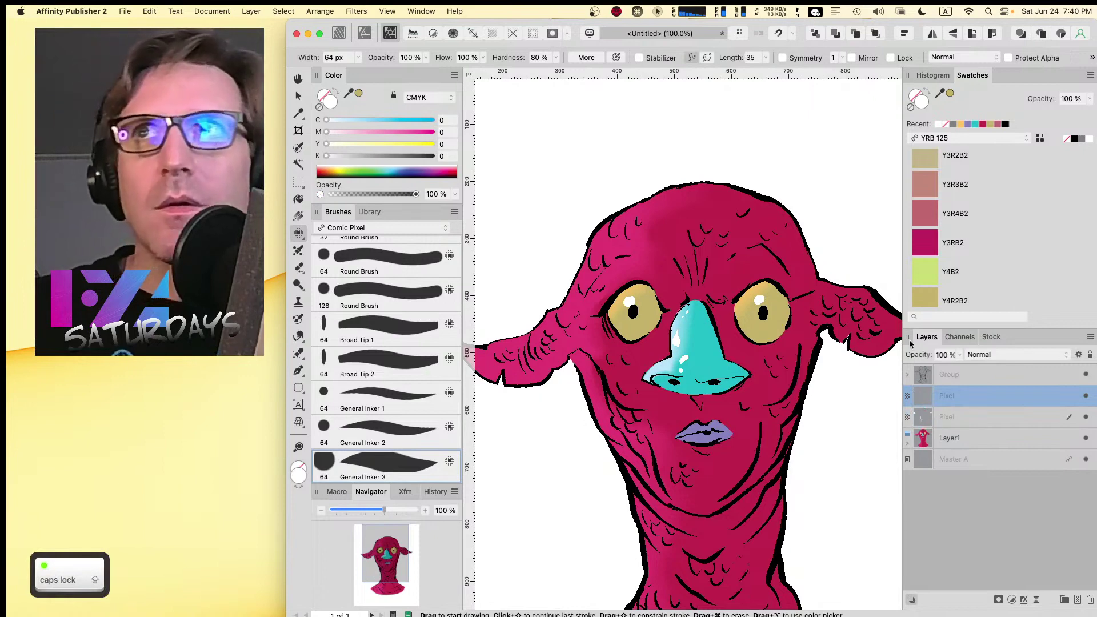
left_click(1081, 139)
left_click(1007, 353)
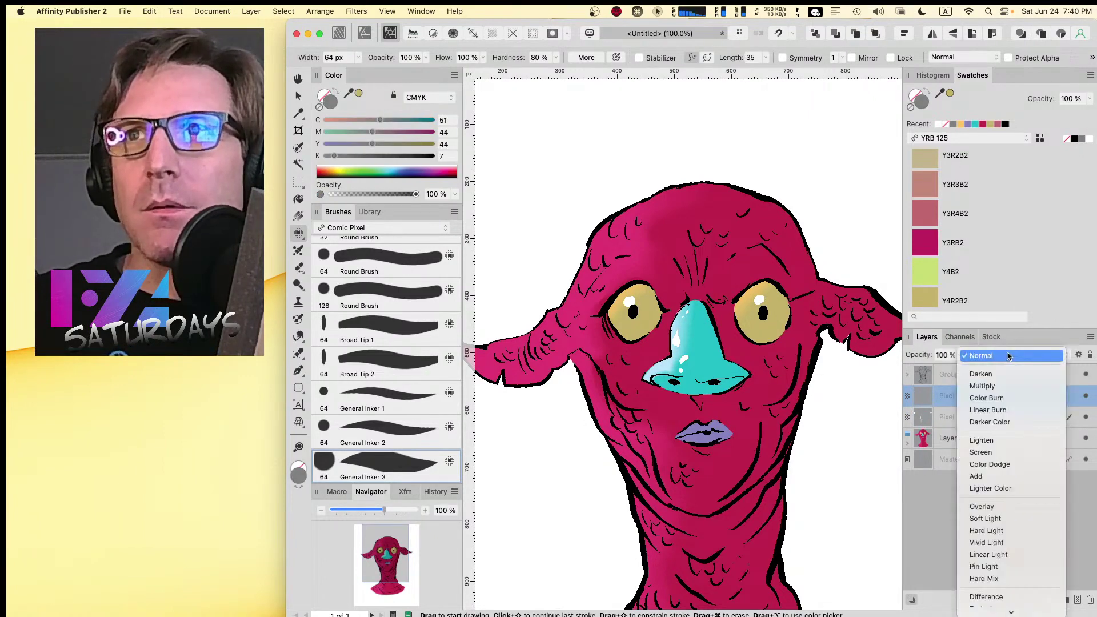
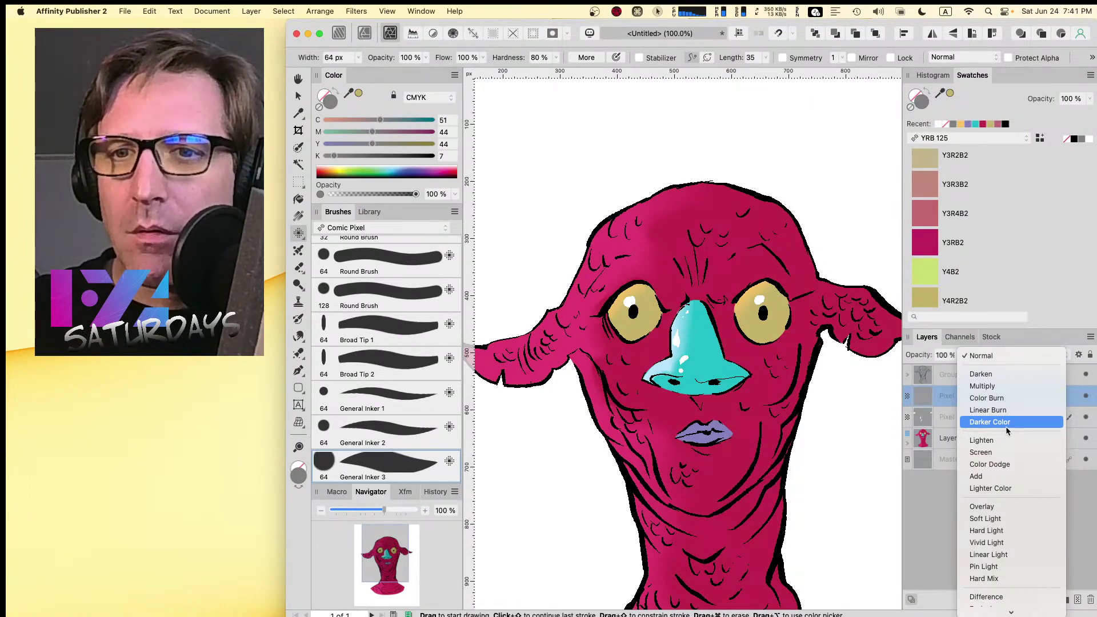
left_click(1007, 397)
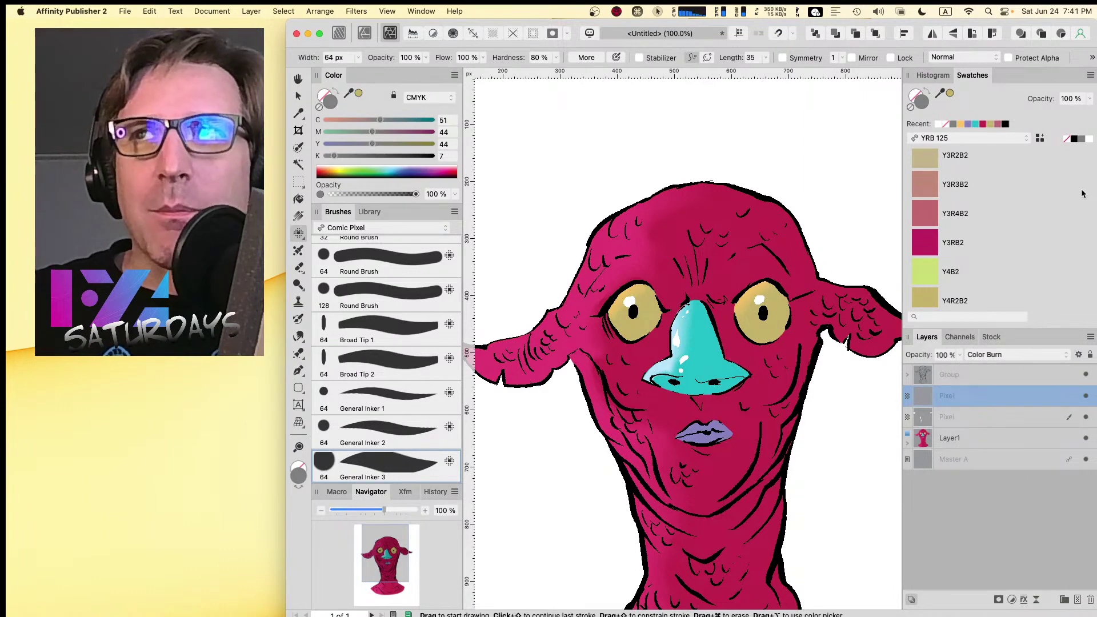
- On the white shine layer, paint small white shine dots beside the left eye and across the brow and forehead creases above both eyes
scroll(1088, 202, "down", 5)
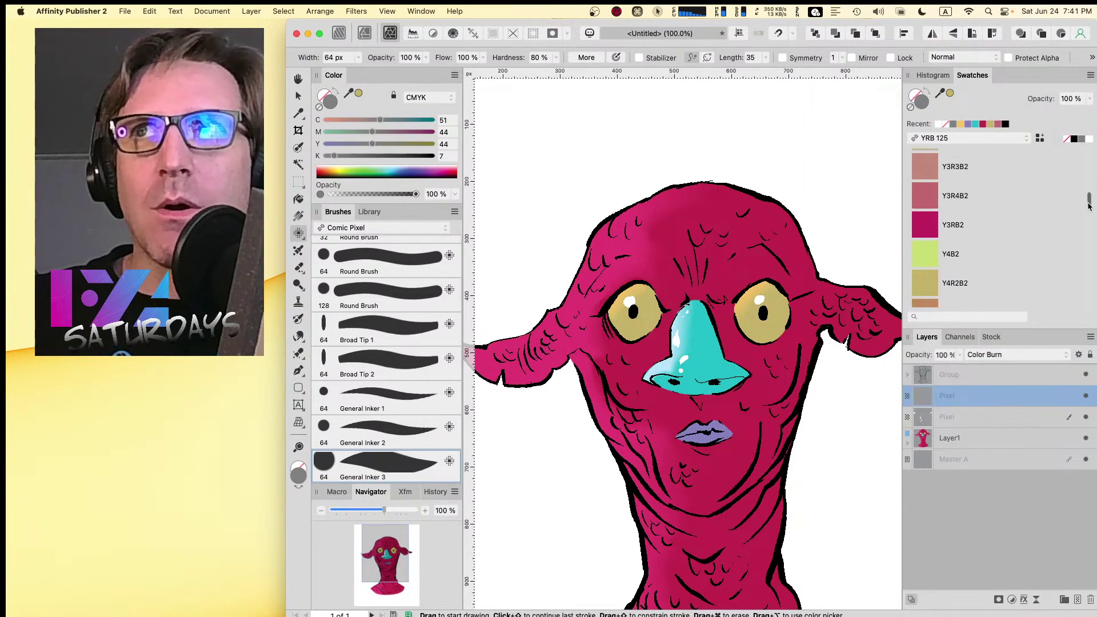
left_click_drag(1093, 179, 1092, 187)
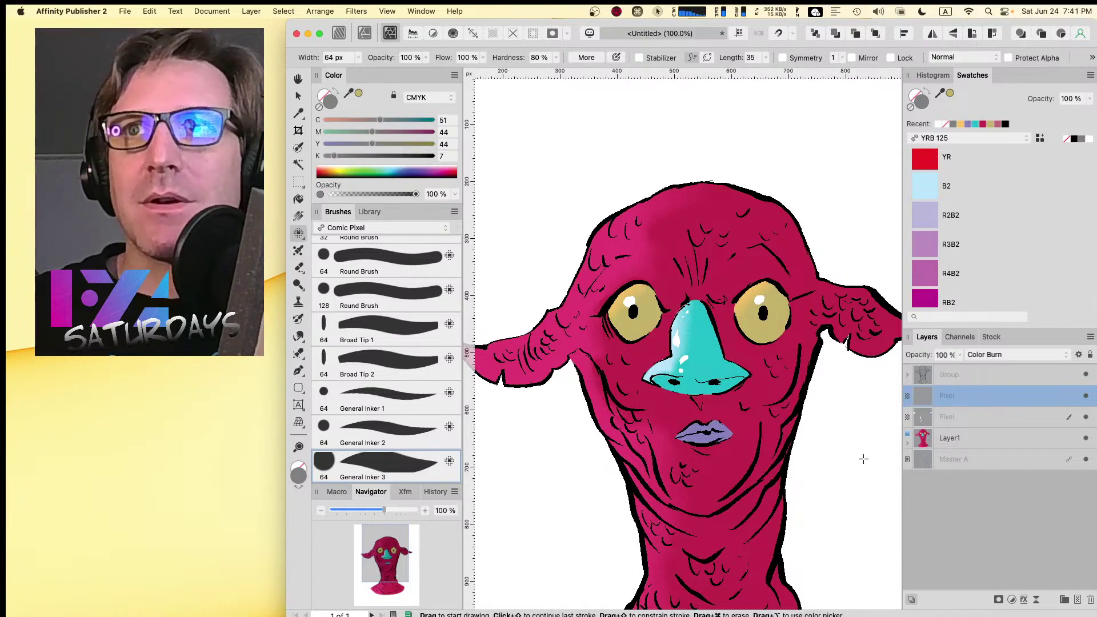
left_click(952, 419)
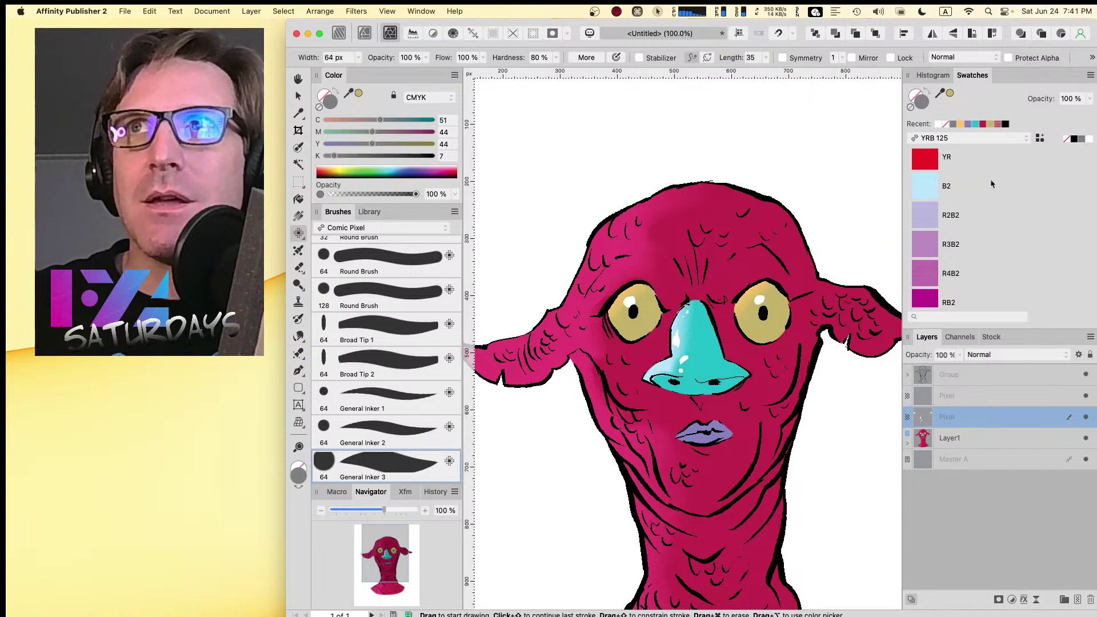
left_click(1089, 139)
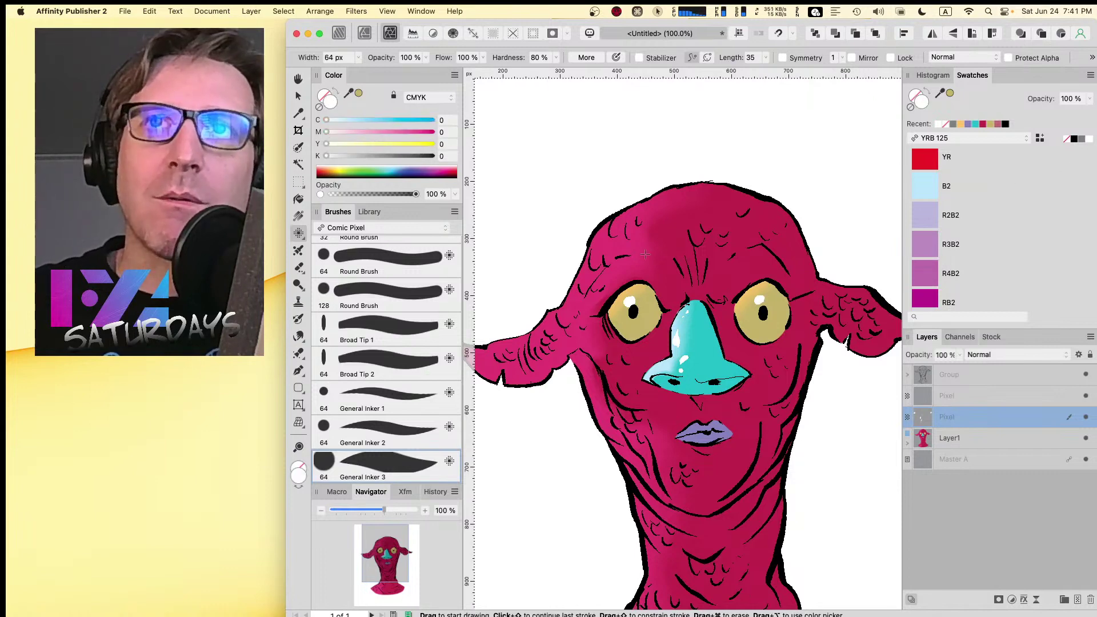
left_click_drag(592, 289, 589, 301)
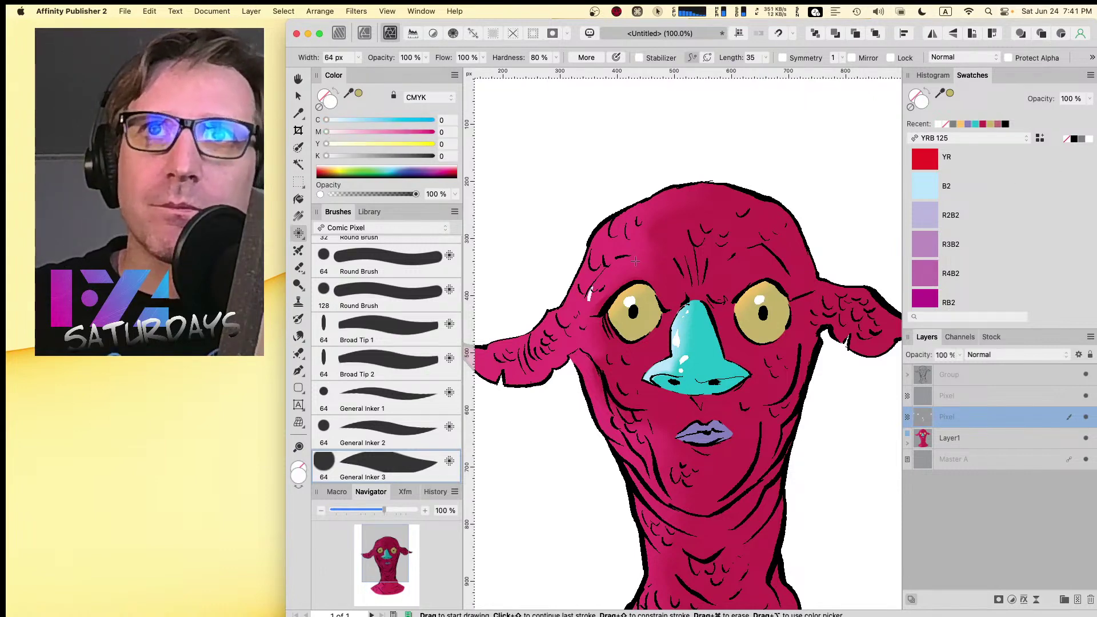
key("Caps_Lock")
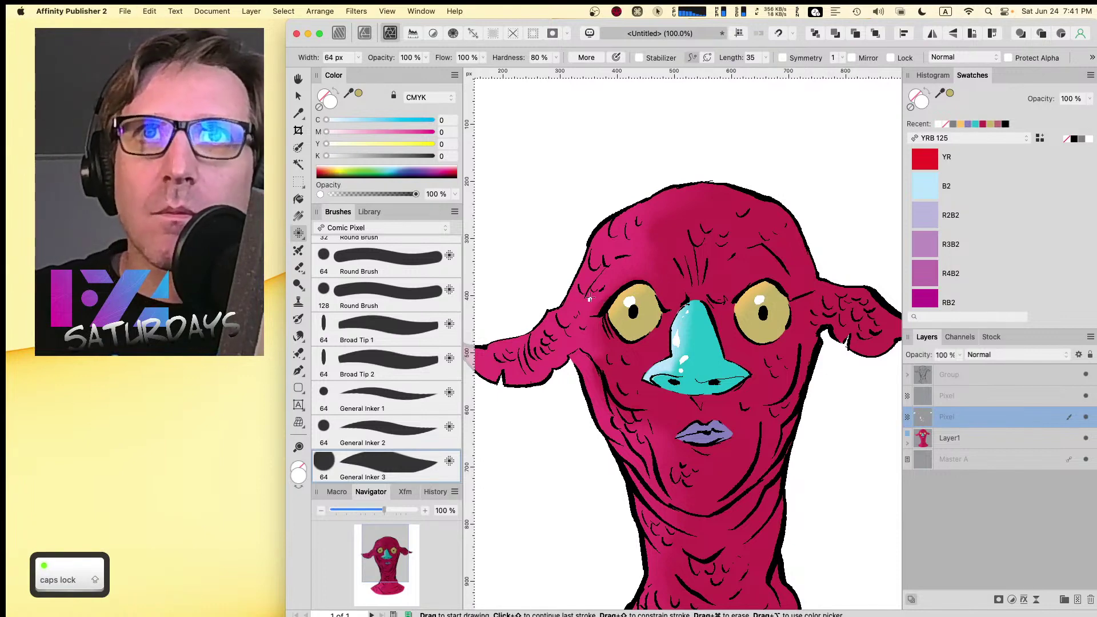
left_click(598, 287)
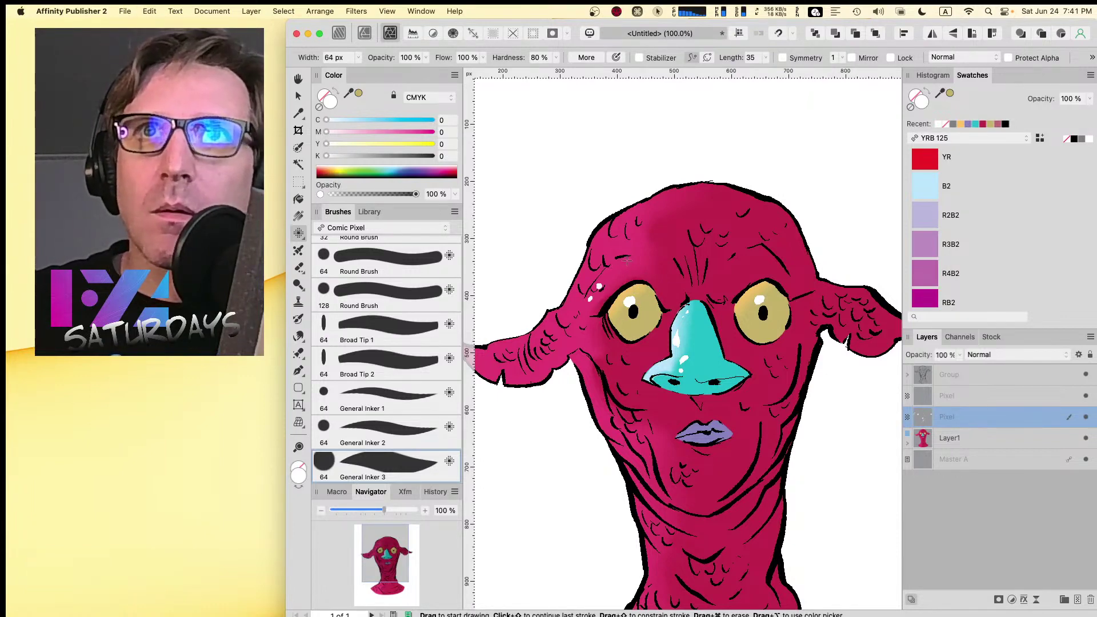
mouse_move(627, 261)
left_mouse_down()
mouse_move(654, 263)
mouse_move(647, 223)
mouse_move(609, 242)
mouse_move(664, 260)
mouse_move(677, 280)
mouse_move(707, 271)
mouse_move(679, 247)
mouse_move(685, 264)
mouse_move(721, 270)
left_mouse_up()
left_click(736, 262)
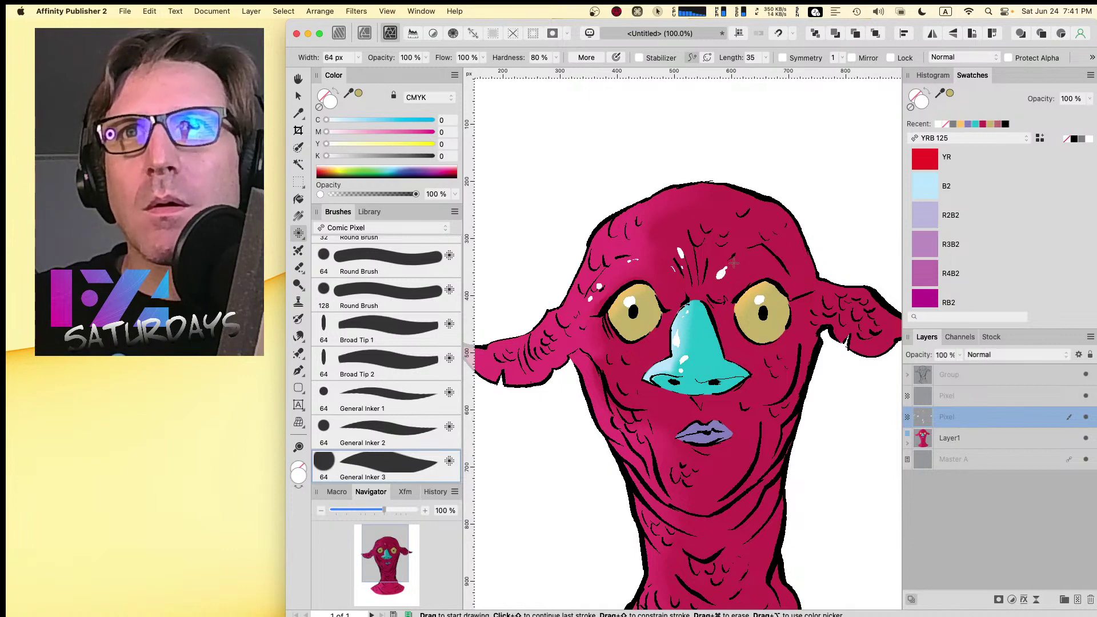
left_click(752, 255)
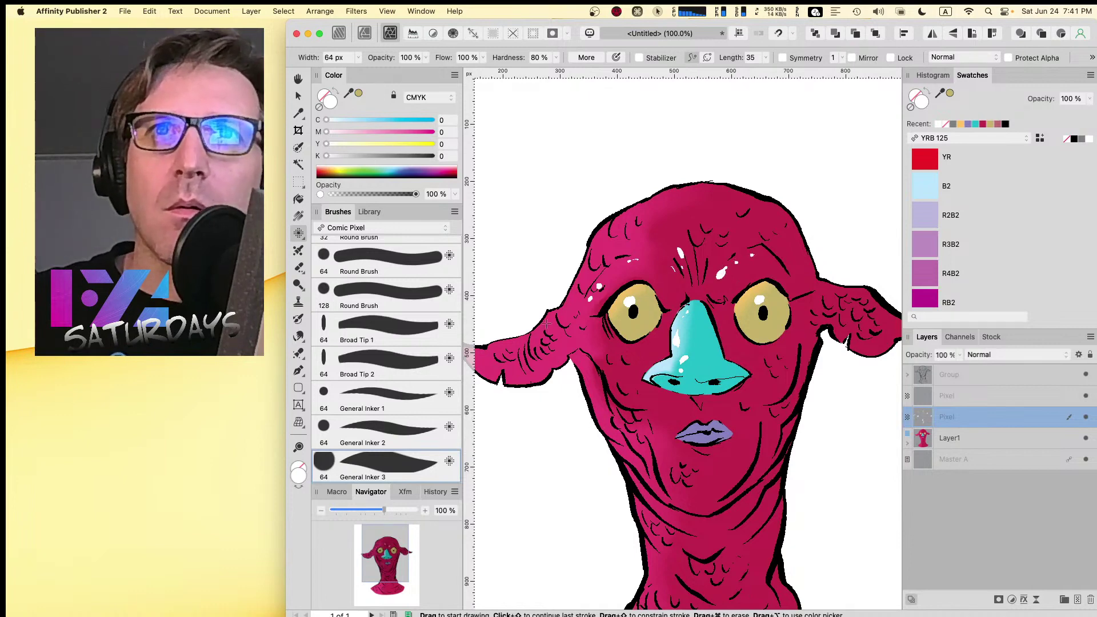
- Paint white shines along the left ear, the skull's upper-left edge and the lips, plus a few dots down the left cheek and jaw
mouse_move(547, 315)
left_mouse_down()
mouse_move(536, 337)
mouse_move(560, 317)
mouse_move(510, 343)
left_mouse_up()
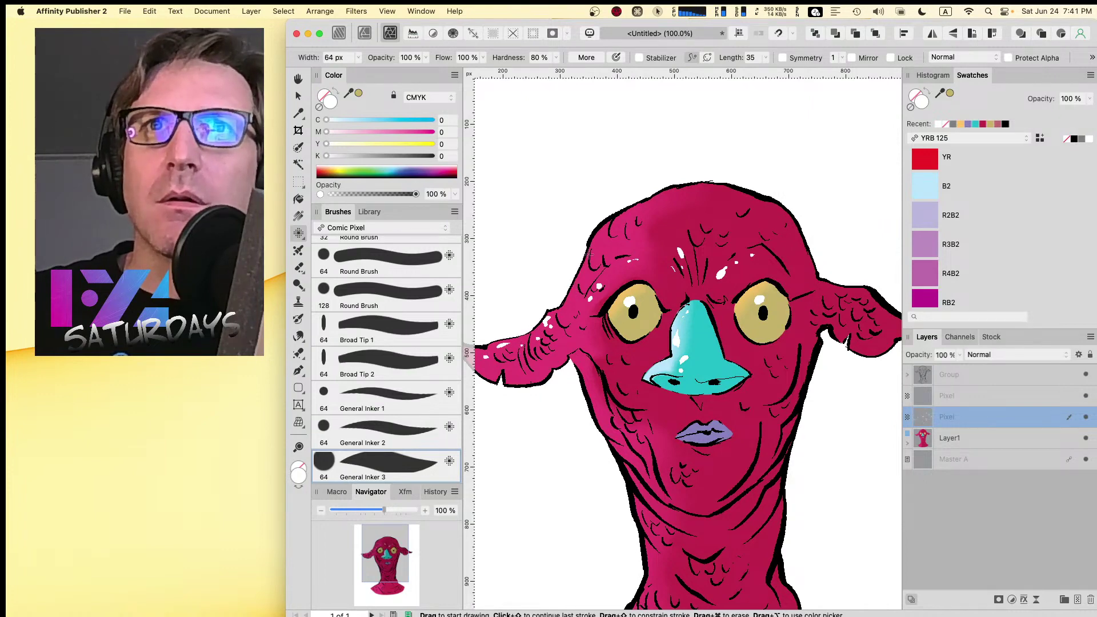
mouse_move(589, 254)
left_mouse_down()
mouse_move(607, 223)
mouse_move(681, 196)
left_mouse_up()
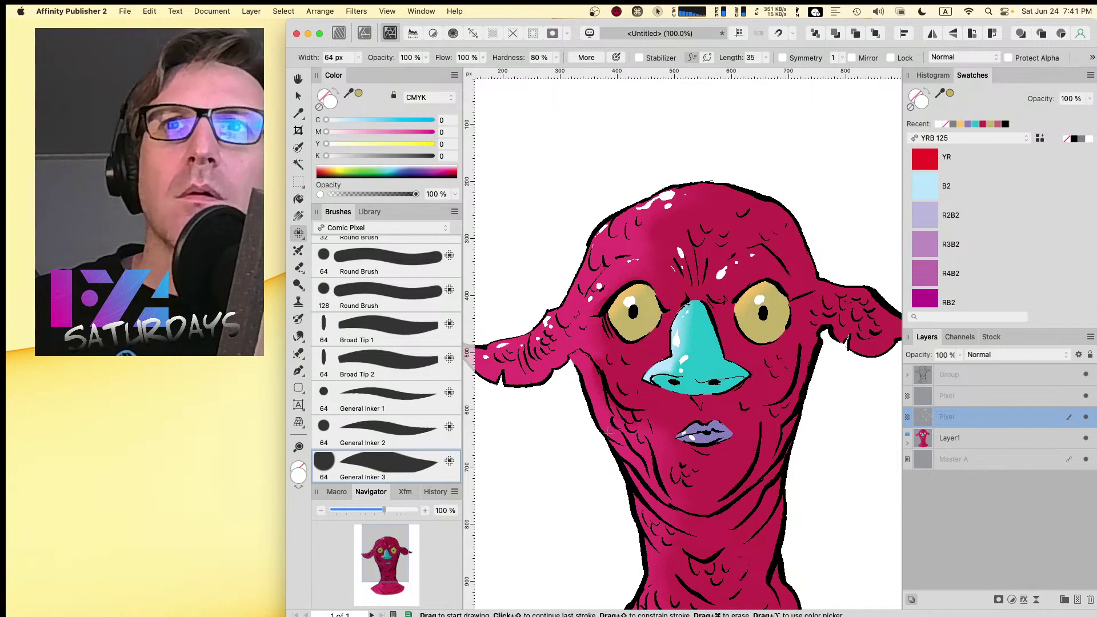
left_click_drag(594, 398, 617, 429)
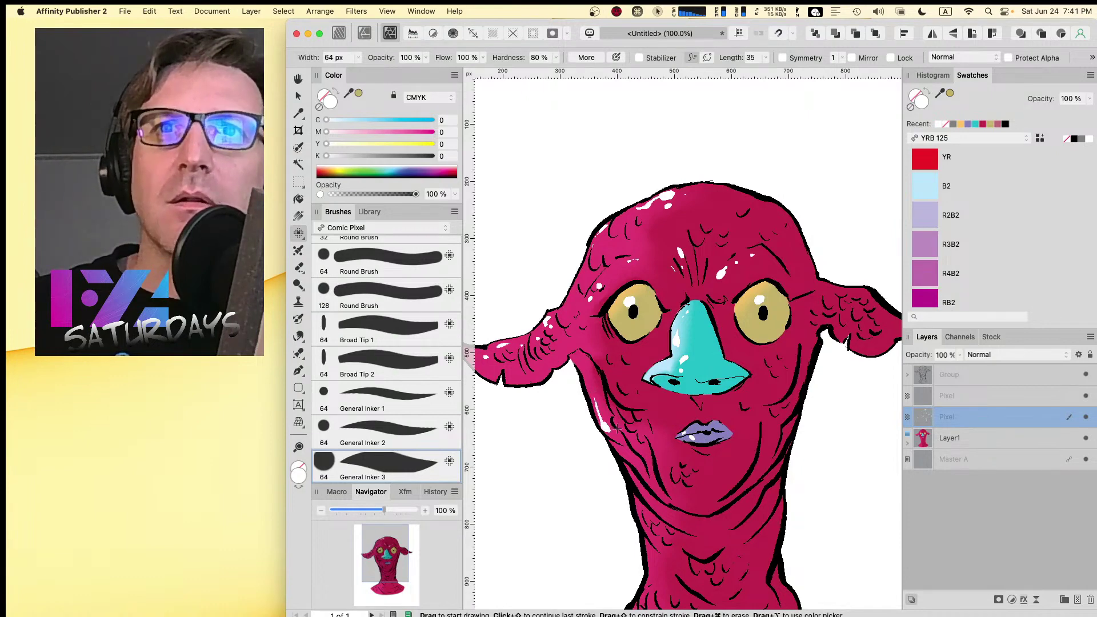
key("Caps_Lock")
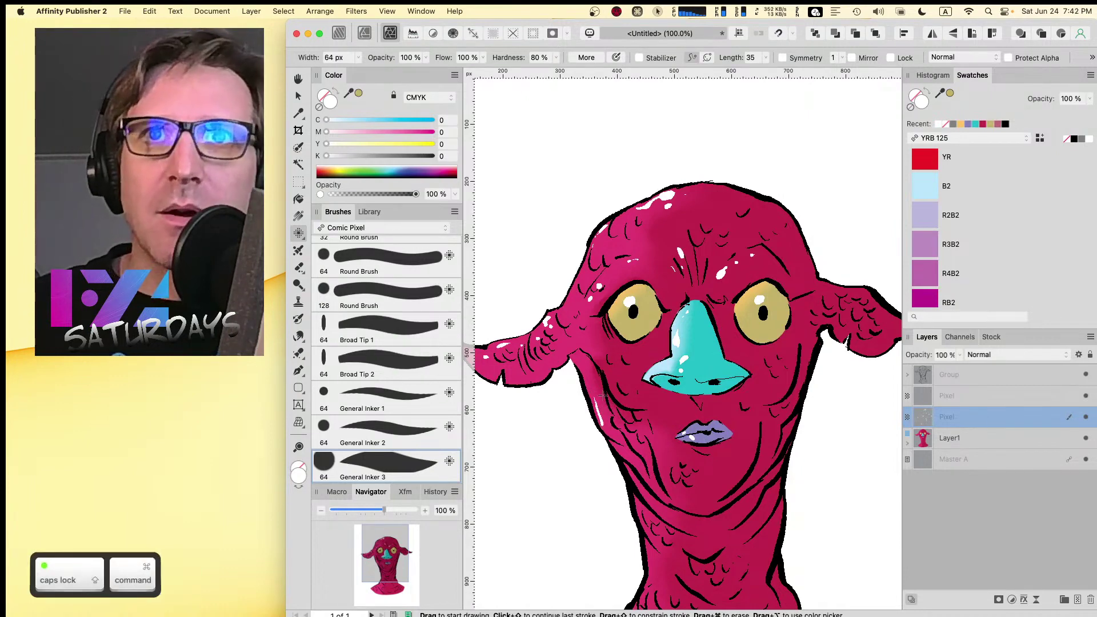
left_click_drag(595, 399, 597, 400)
left_click(602, 408)
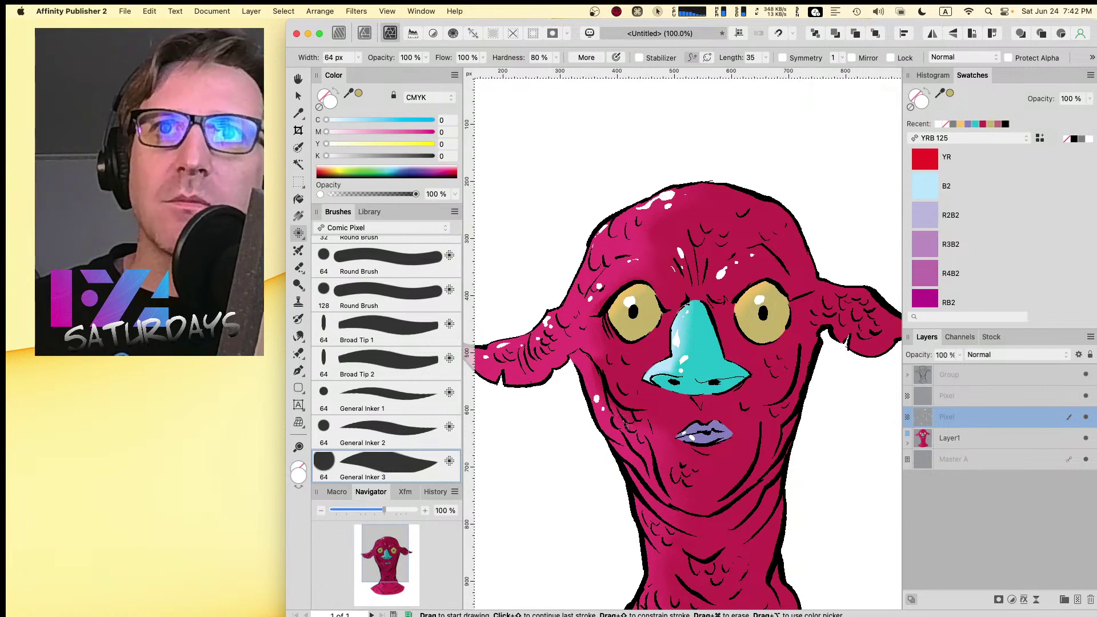
left_click(631, 458)
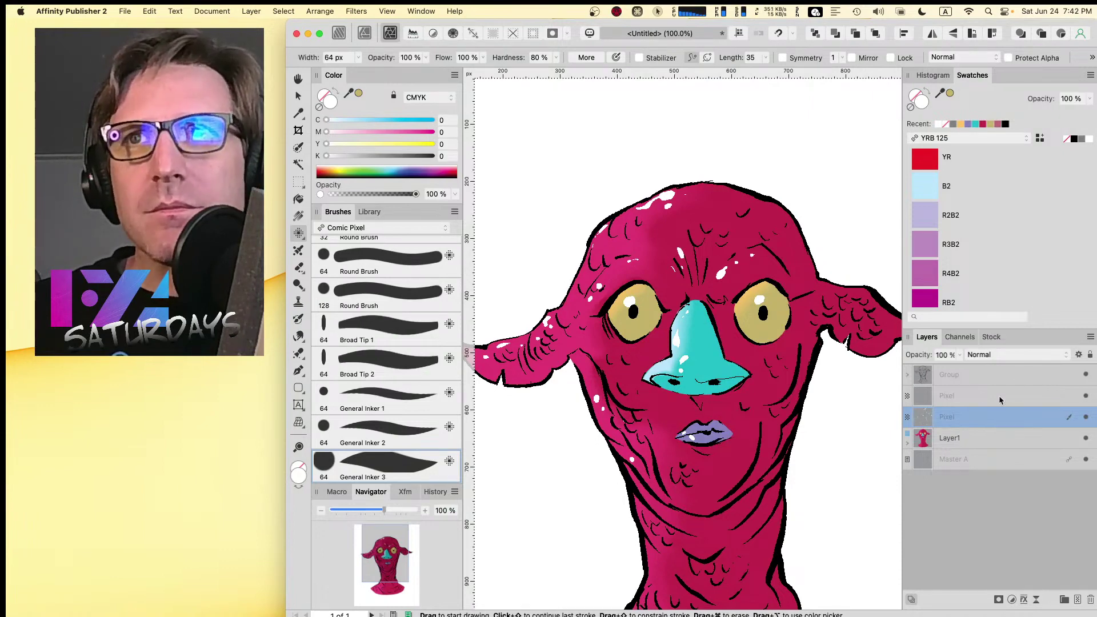
- Pick the R4B2 swatch and move the Color Burn pixel layer beneath the white shine layer
left_click(921, 277)
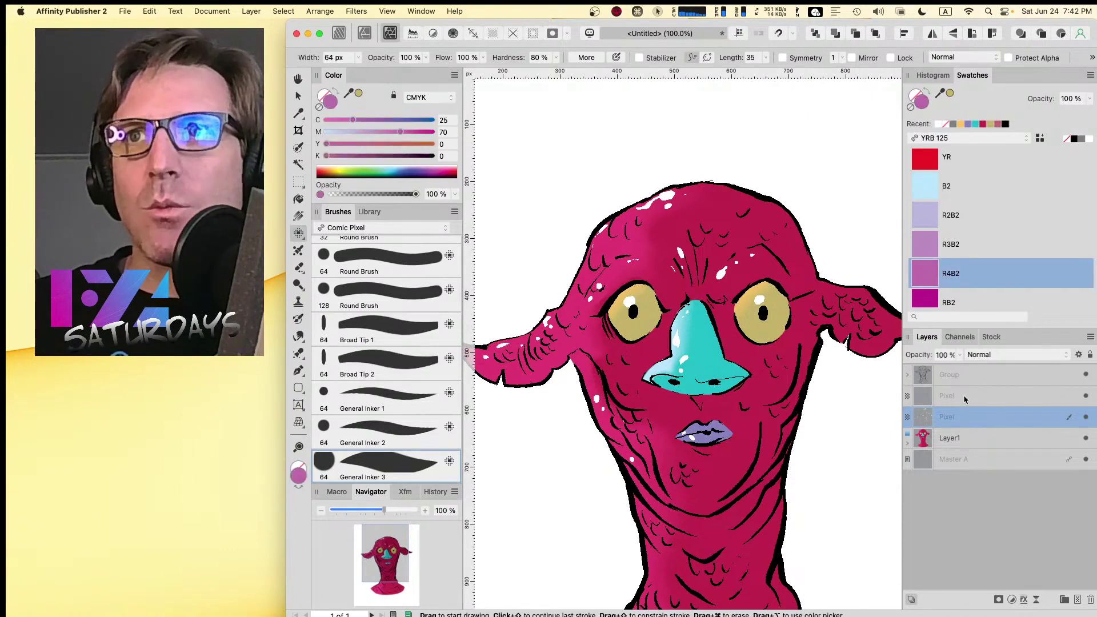
left_click(965, 399)
left_click_drag(958, 399, 898, 426)
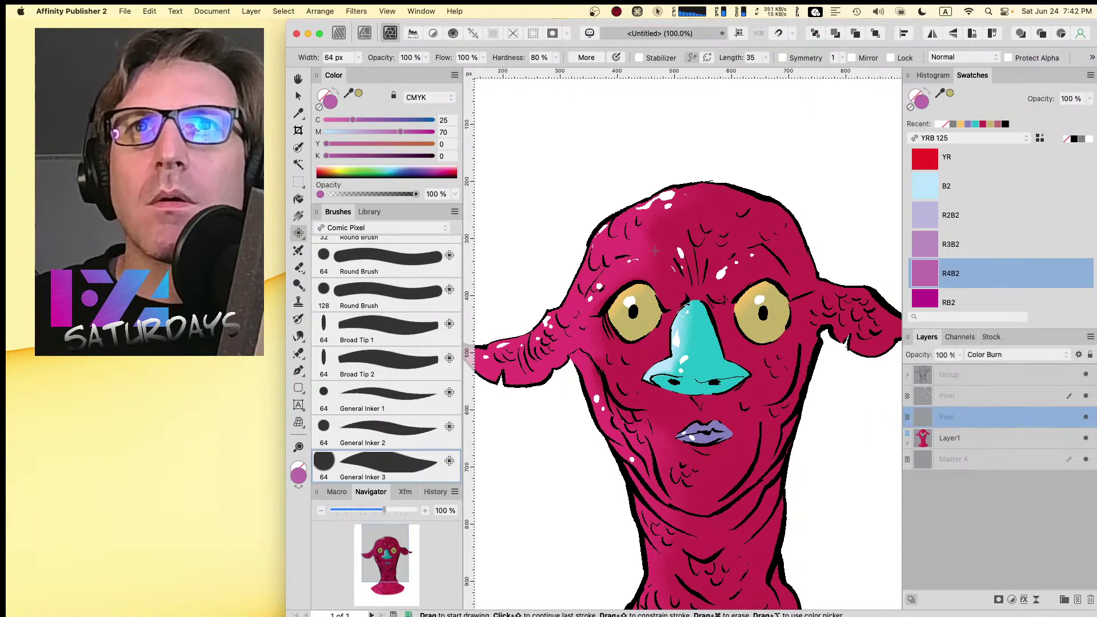
- Try an R4B2 stroke down the left side of the forehead on the Color Burn layer and undo it
left_click(639, 210)
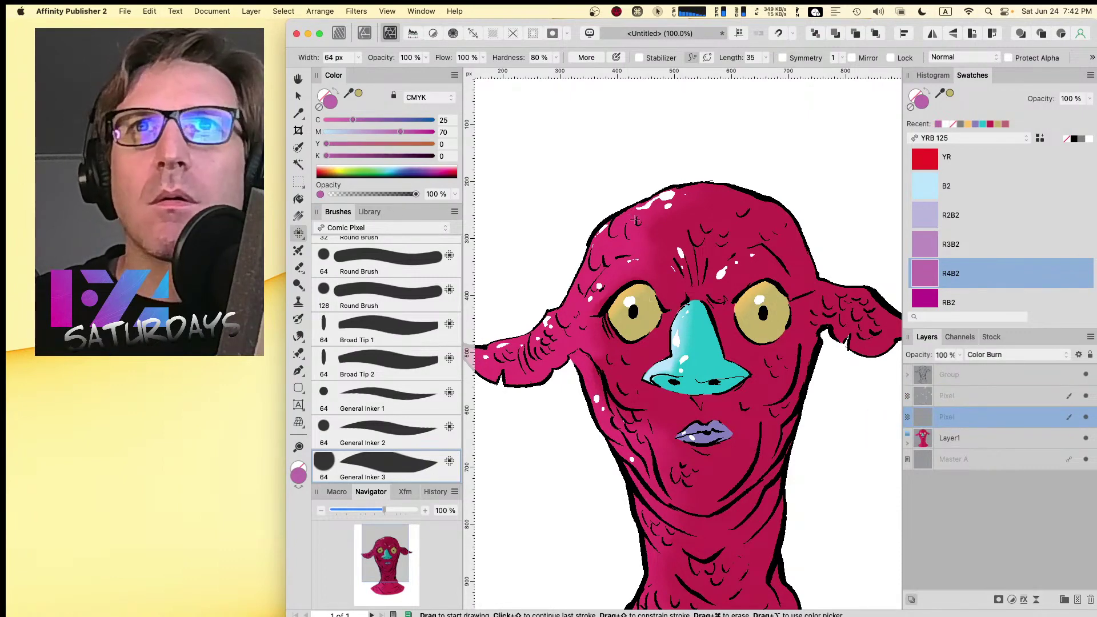
left_click_drag(634, 191, 649, 257)
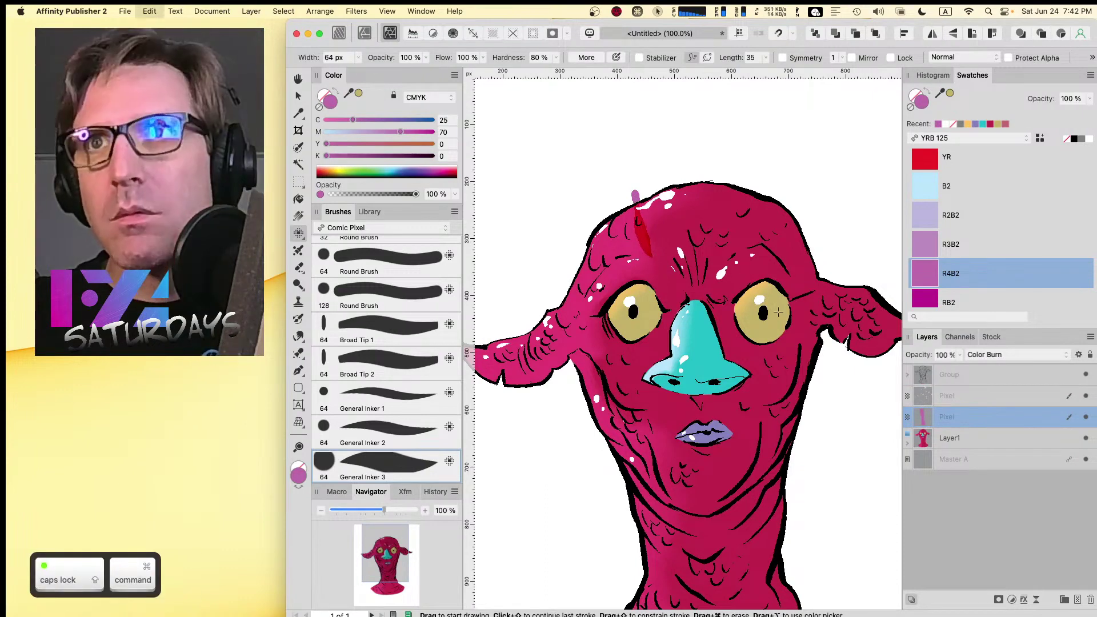
key("super+z")
- Set the layer's blend mode to Color Dodge and paint R2B2 streaks and spots from the crown down both sides of the forehead
left_click(1024, 355)
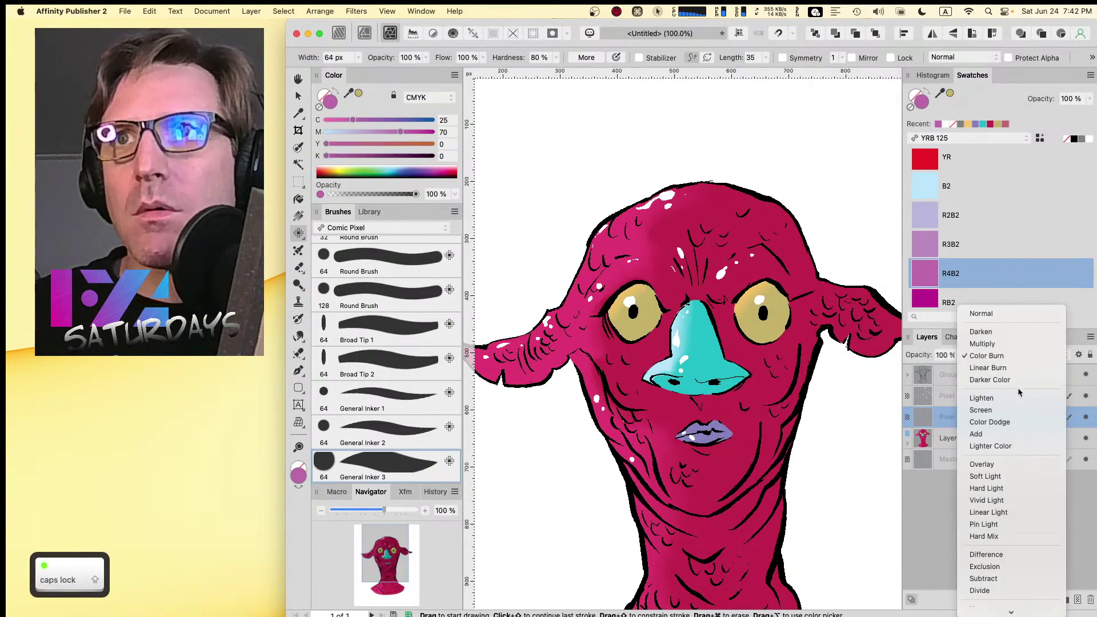
left_click(1013, 422)
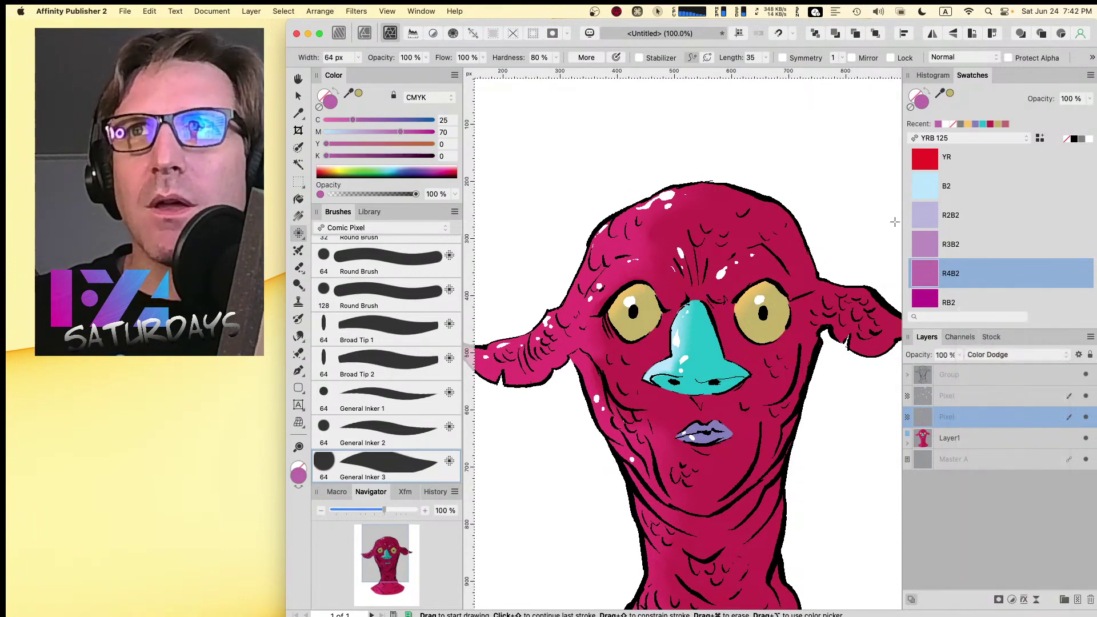
left_click(925, 220)
left_click_drag(642, 213, 658, 266)
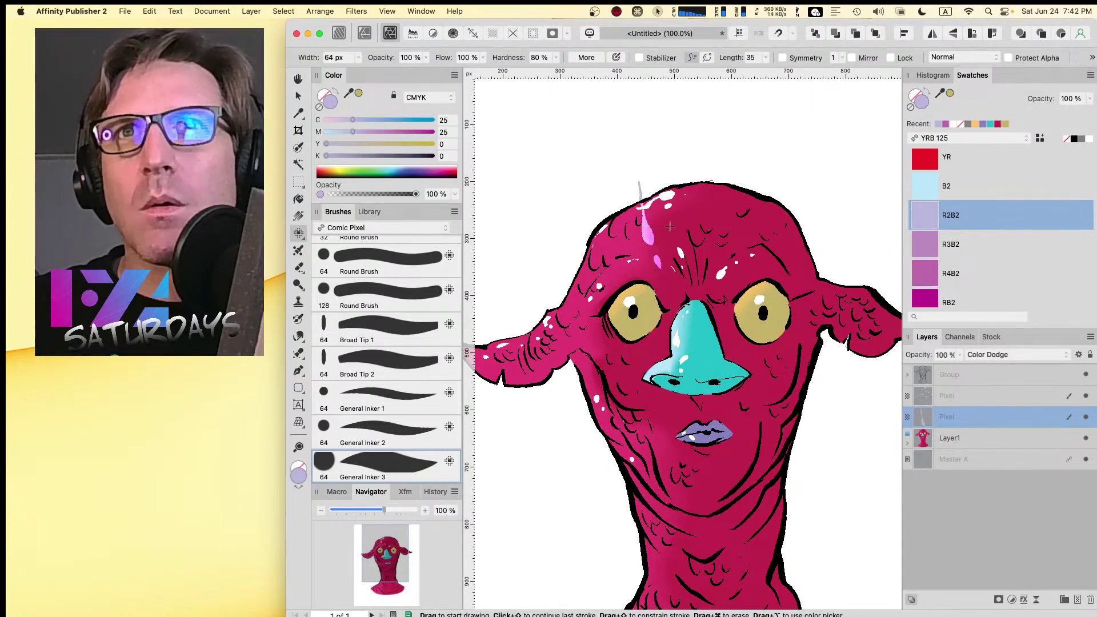
mouse_move(652, 196)
left_mouse_down()
mouse_move(657, 223)
mouse_move(687, 220)
mouse_move(674, 251)
left_mouse_up()
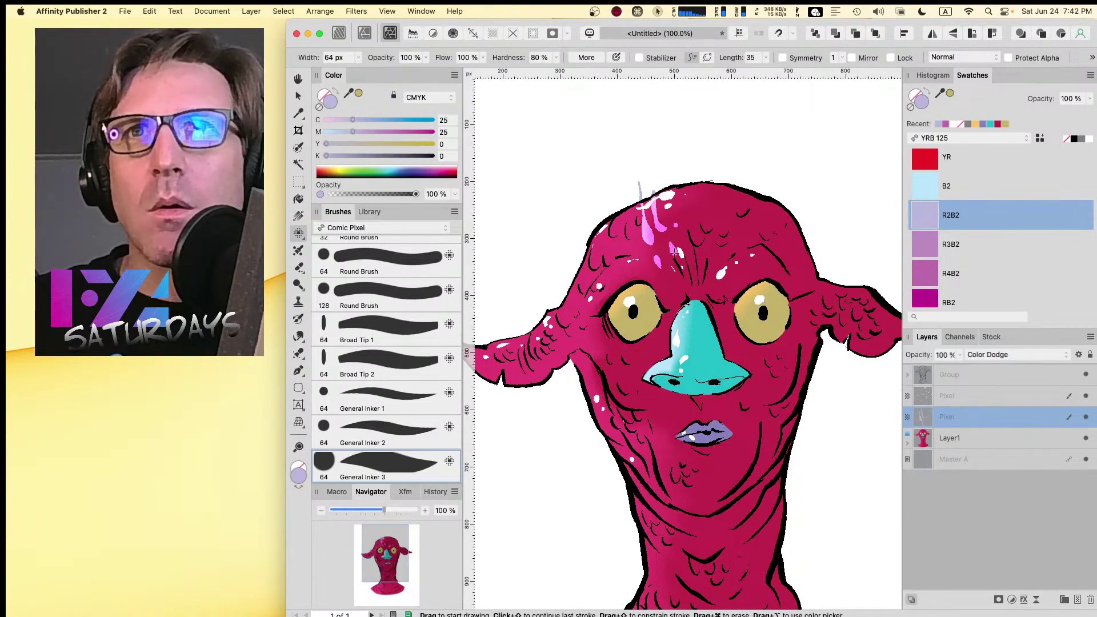
mouse_move(732, 187)
left_mouse_down()
mouse_move(725, 216)
mouse_move(712, 235)
mouse_move(702, 230)
mouse_move(700, 260)
mouse_move(718, 261)
mouse_move(754, 181)
left_mouse_up()
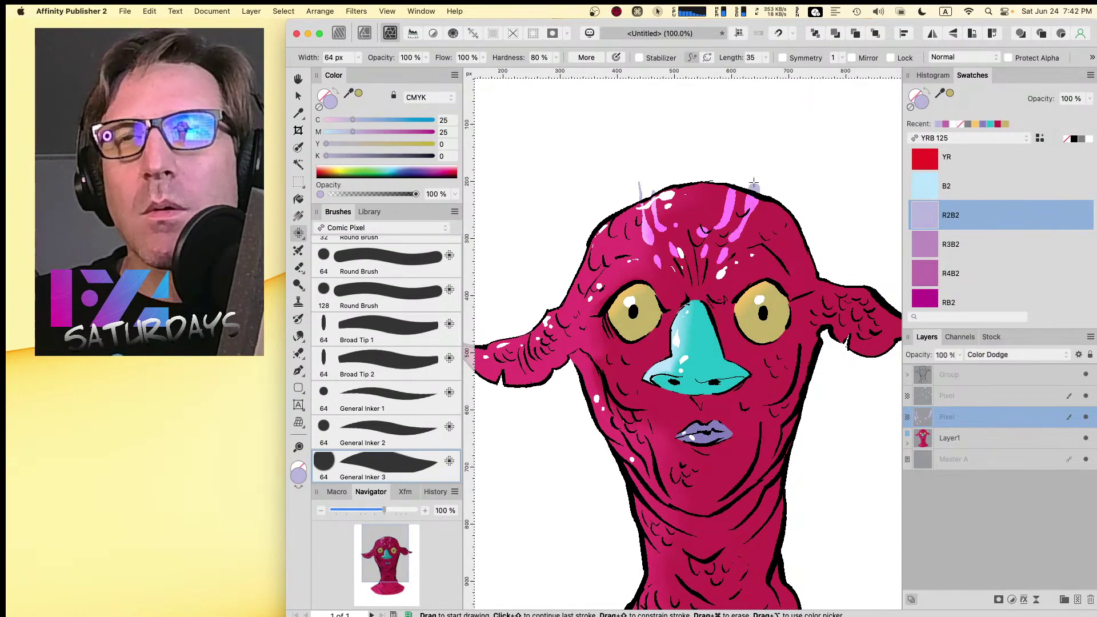
left_click_drag(759, 224, 774, 195)
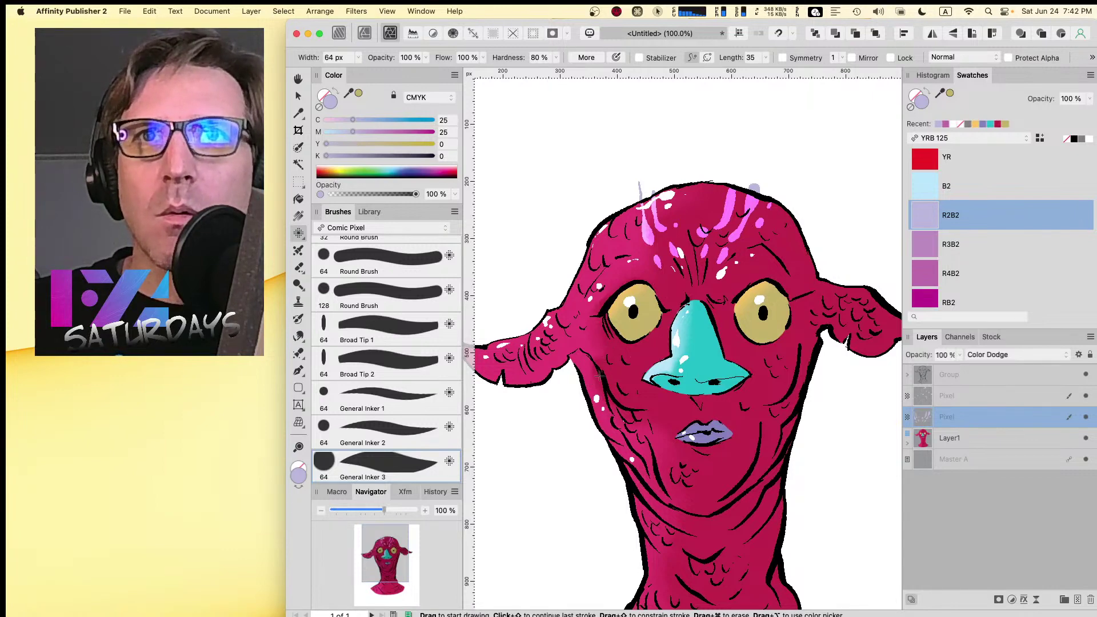
- Paint R2B2 lavender markings on both cheeks, the lips and the chin on the Color Dodge pixel layer
mouse_move(600, 374)
left_mouse_down()
mouse_move(594, 391)
mouse_move(625, 357)
mouse_move(631, 370)
mouse_move(606, 407)
mouse_move(623, 404)
mouse_move(617, 422)
left_mouse_up()
left_click(633, 389)
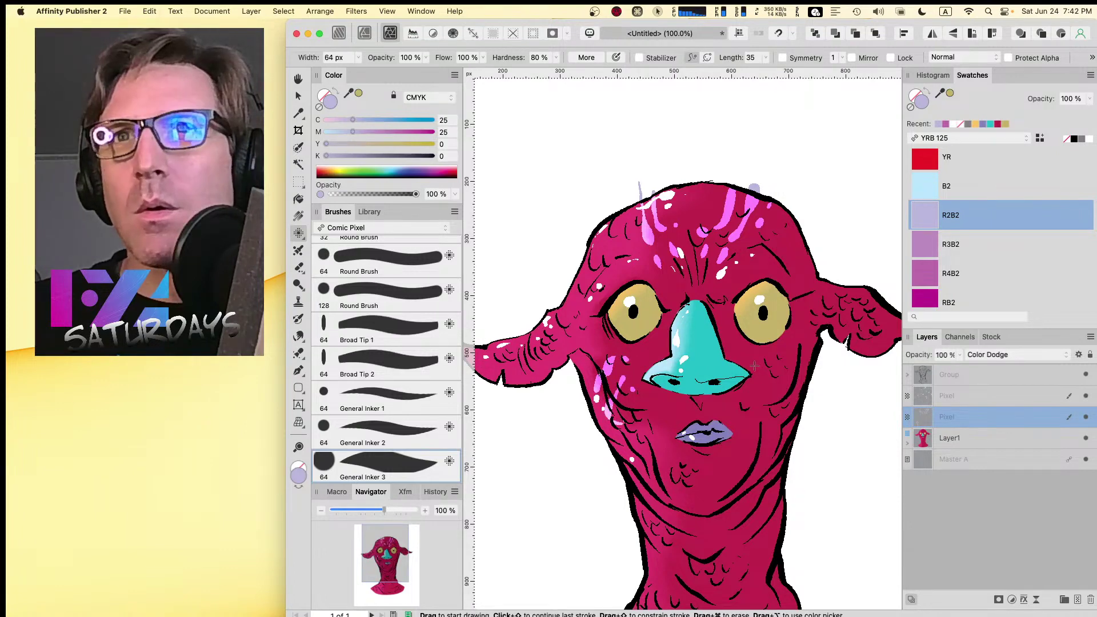
left_click_drag(766, 354, 775, 355)
left_click_drag(782, 358, 798, 378)
mouse_move(791, 368)
left_mouse_down()
mouse_move(799, 399)
mouse_move(765, 375)
mouse_move(797, 409)
left_mouse_up()
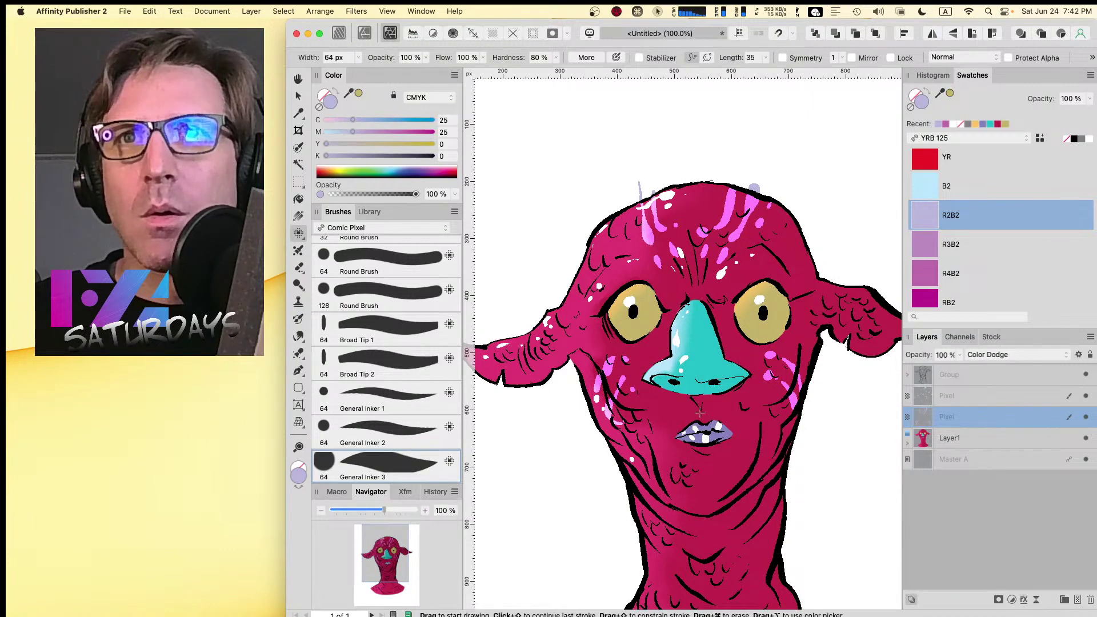
mouse_move(703, 446)
left_mouse_down()
mouse_move(706, 487)
mouse_move(703, 477)
mouse_move(686, 481)
mouse_move(699, 510)
left_mouse_up()
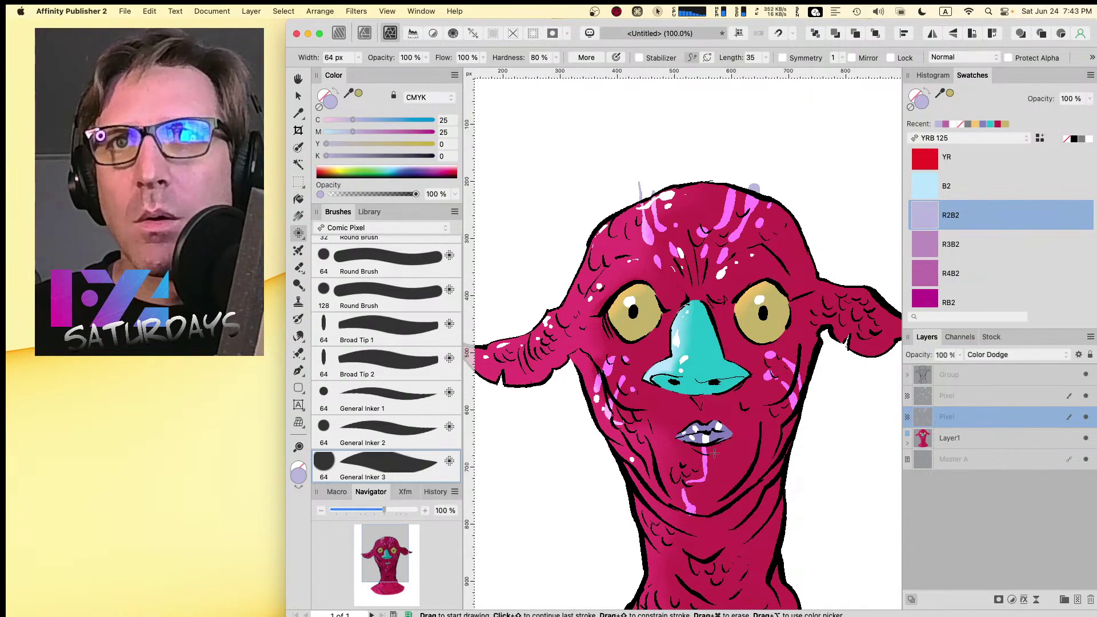
mouse_move(714, 443)
left_mouse_down()
mouse_move(712, 487)
mouse_move(724, 498)
mouse_move(715, 513)
mouse_move(725, 476)
mouse_move(719, 489)
mouse_move(679, 455)
left_mouse_up()
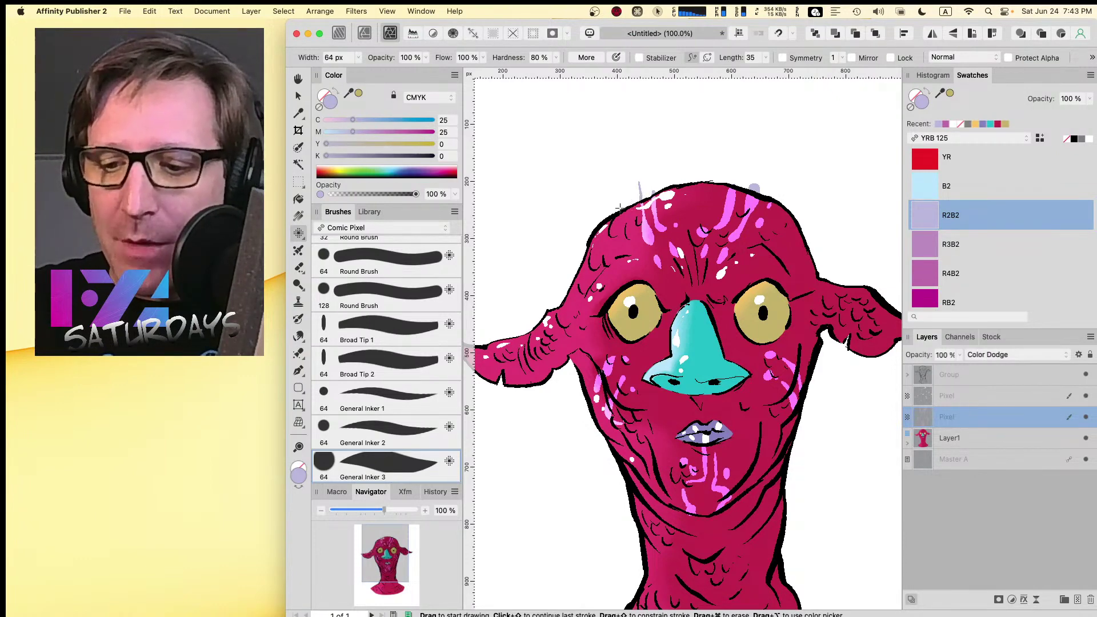
- Show the brush outline and paint short lavender markings on both ears and around the outer brows
key("Caps_Lock")
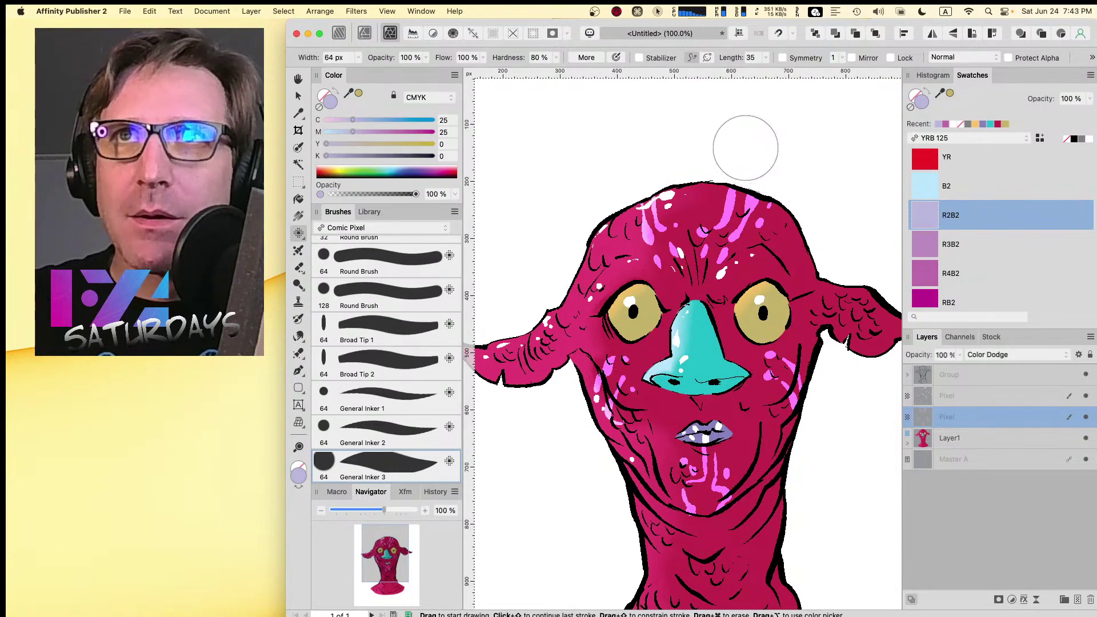
key("space")
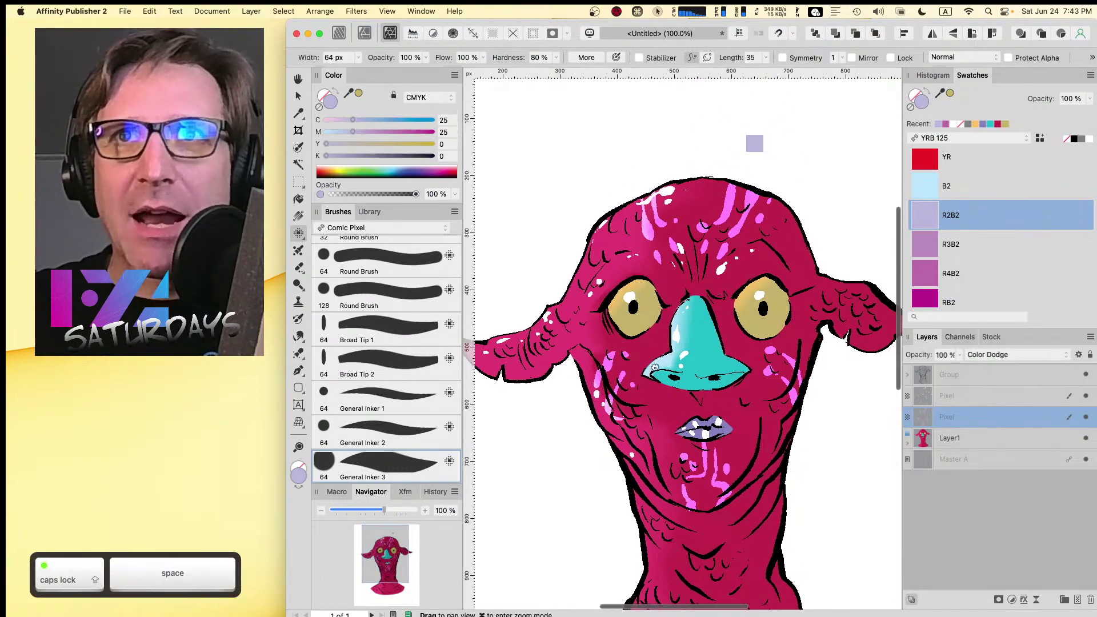
left_click_drag(754, 142, 758, 80)
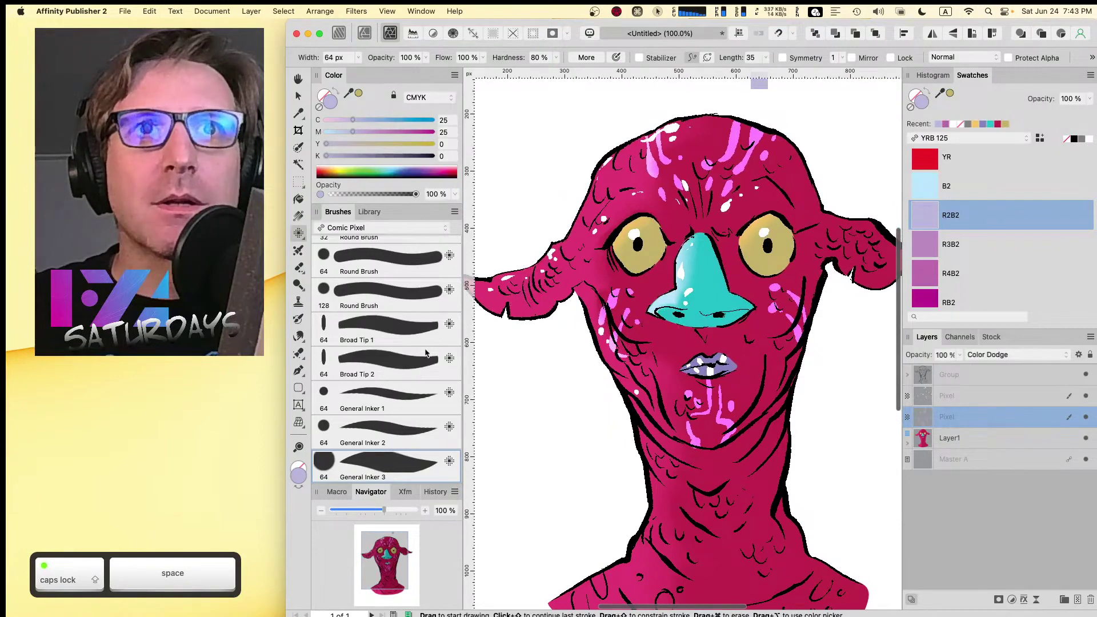
left_click_drag(565, 280, 552, 320)
mouse_move(514, 262)
left_mouse_down()
mouse_move(526, 312)
mouse_move(536, 290)
left_mouse_up()
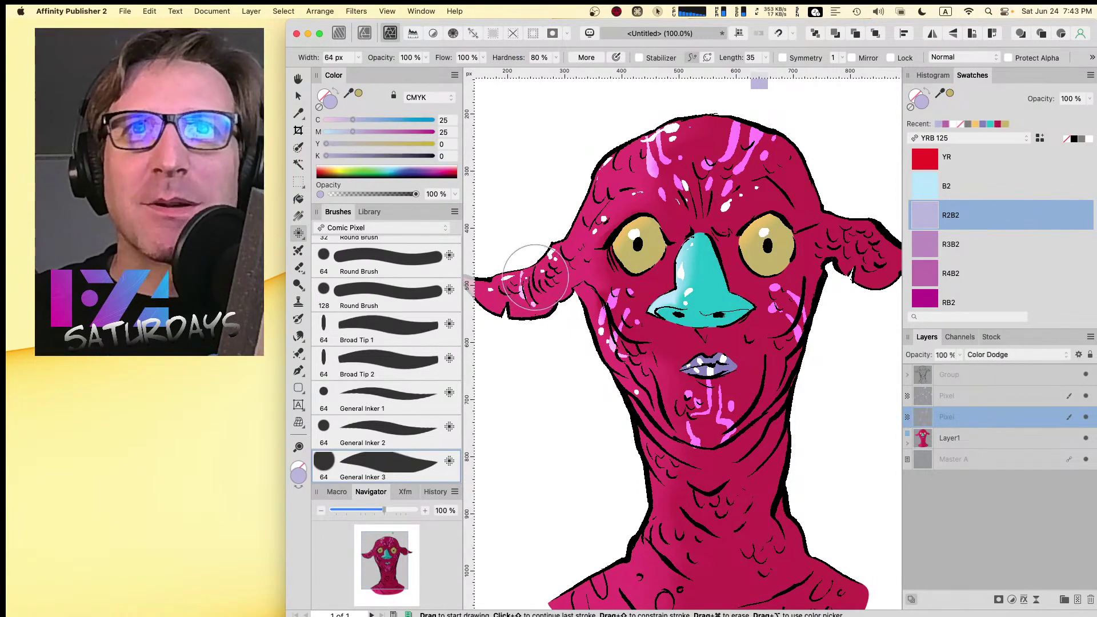
left_click_drag(535, 277, 539, 292)
left_click(547, 289)
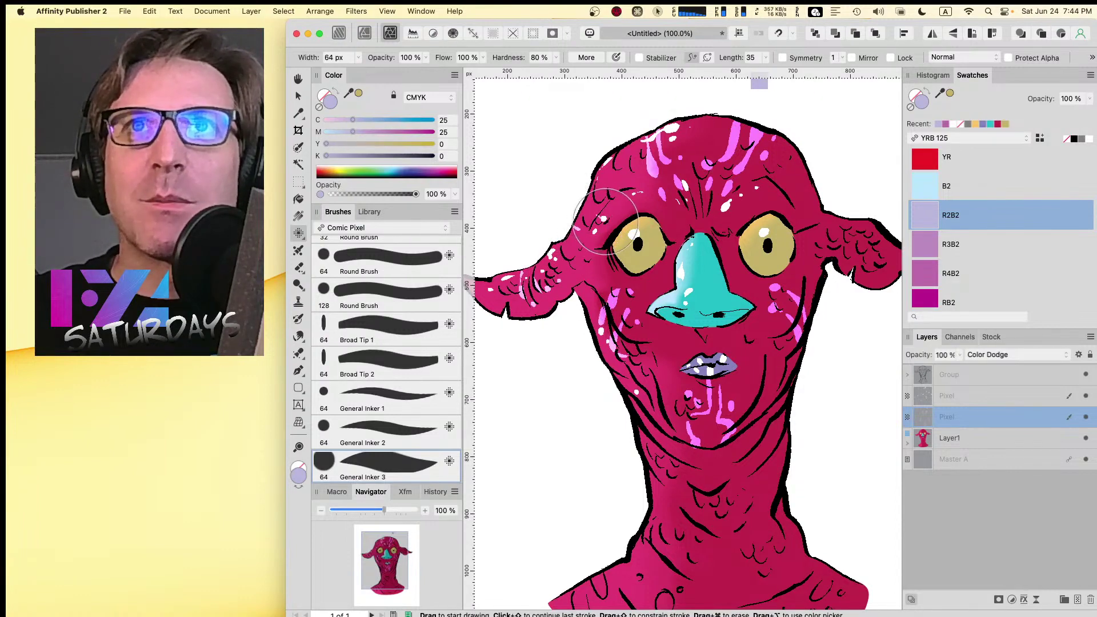
left_click(617, 209)
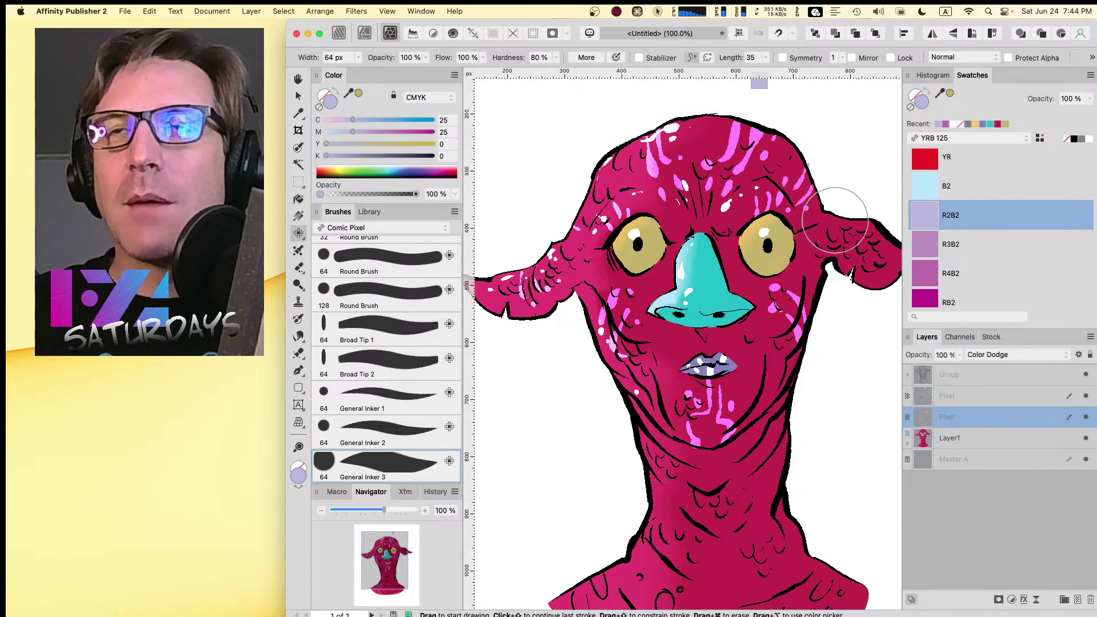
mouse_move(836, 219)
left_mouse_down()
mouse_move(826, 245)
mouse_move(851, 225)
left_mouse_up()
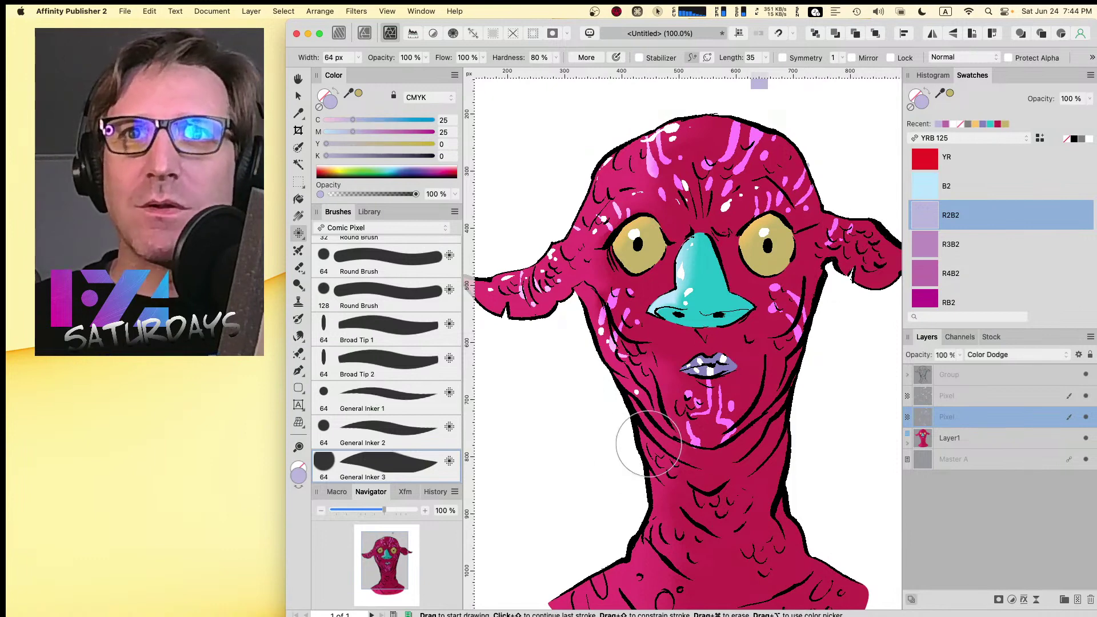
- Paint lavender streaks and spots down the left side of the neck and across the left shoulder
mouse_move(644, 447)
left_mouse_down()
mouse_move(691, 488)
mouse_move(652, 480)
mouse_move(666, 494)
mouse_move(693, 494)
mouse_move(669, 515)
mouse_move(650, 512)
mouse_move(681, 536)
mouse_move(638, 538)
mouse_move(687, 571)
left_mouse_up()
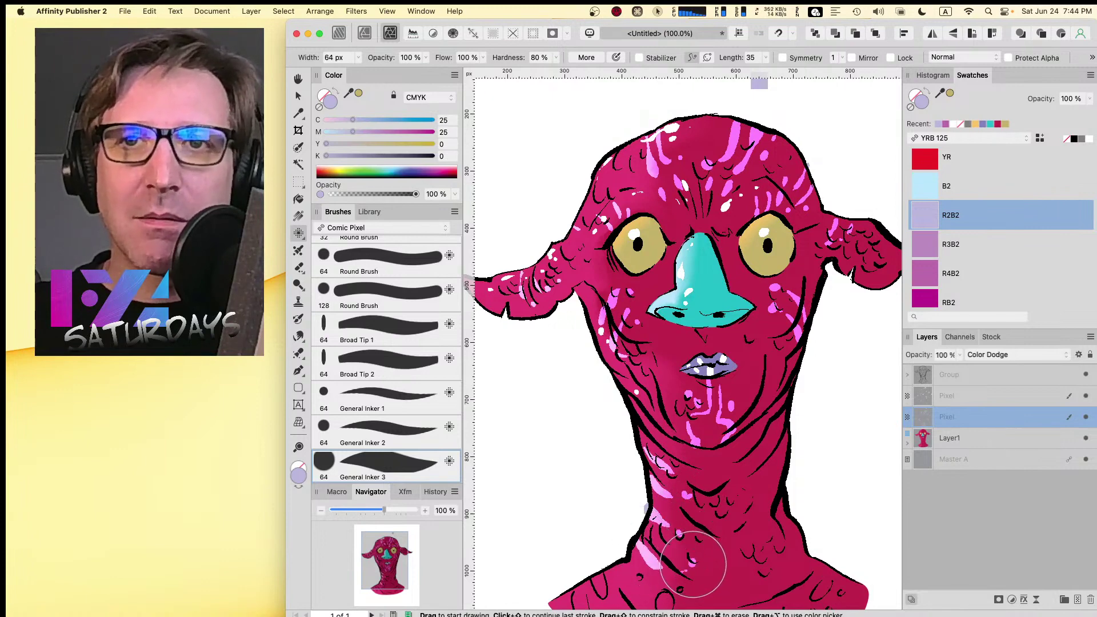
key("space")
left_click_drag(651, 506, 639, 331)
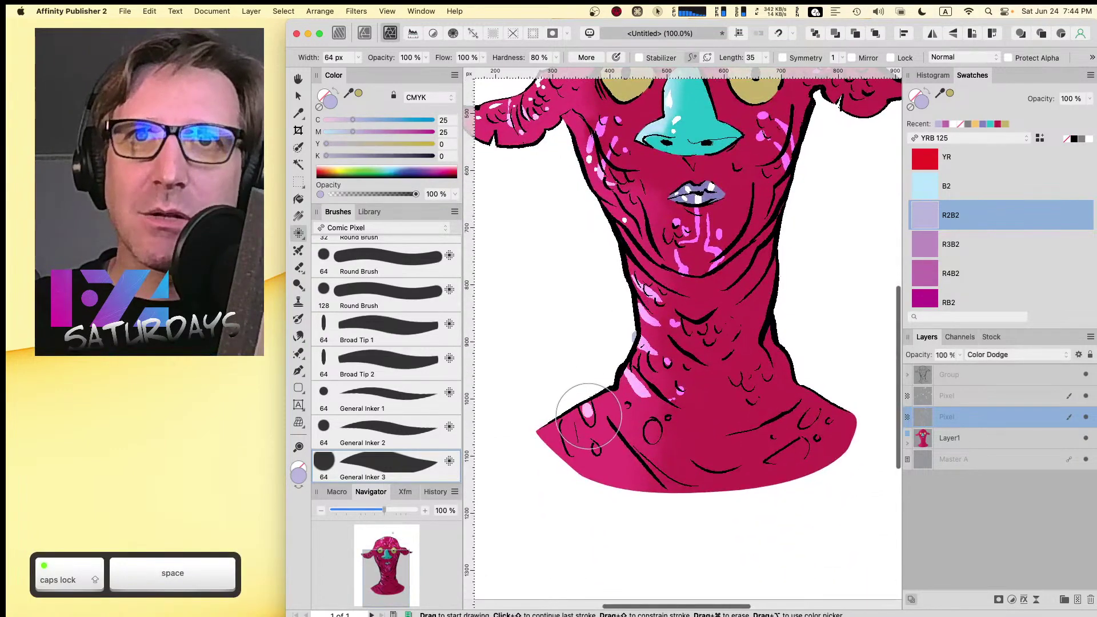
mouse_move(579, 407)
left_mouse_down()
mouse_move(567, 436)
mouse_move(568, 422)
mouse_move(596, 458)
left_mouse_up()
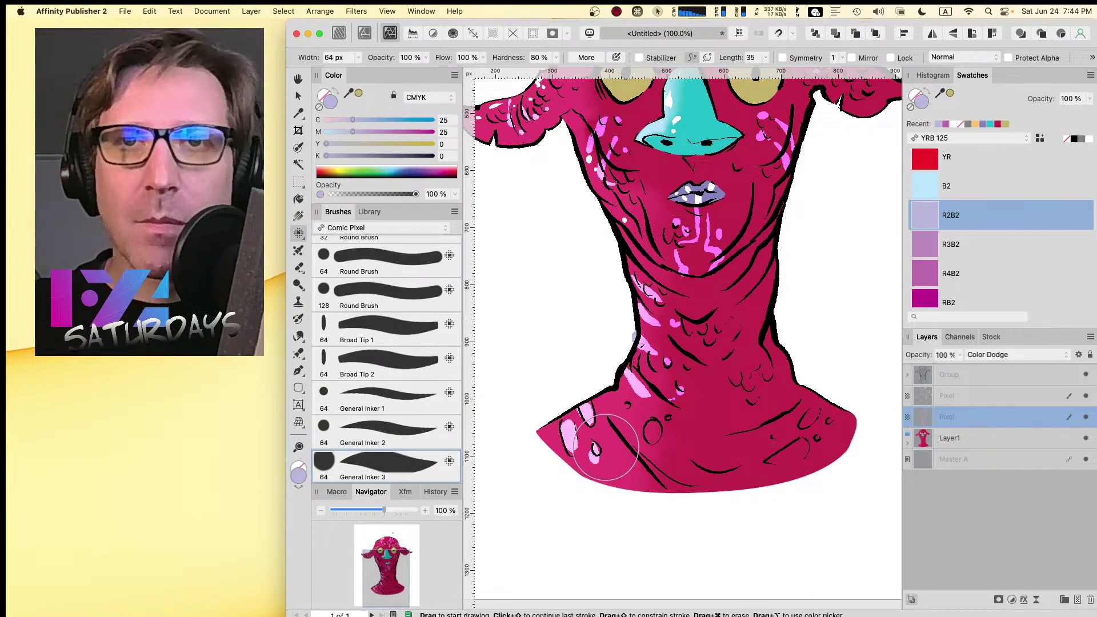
key("Caps_Lock")
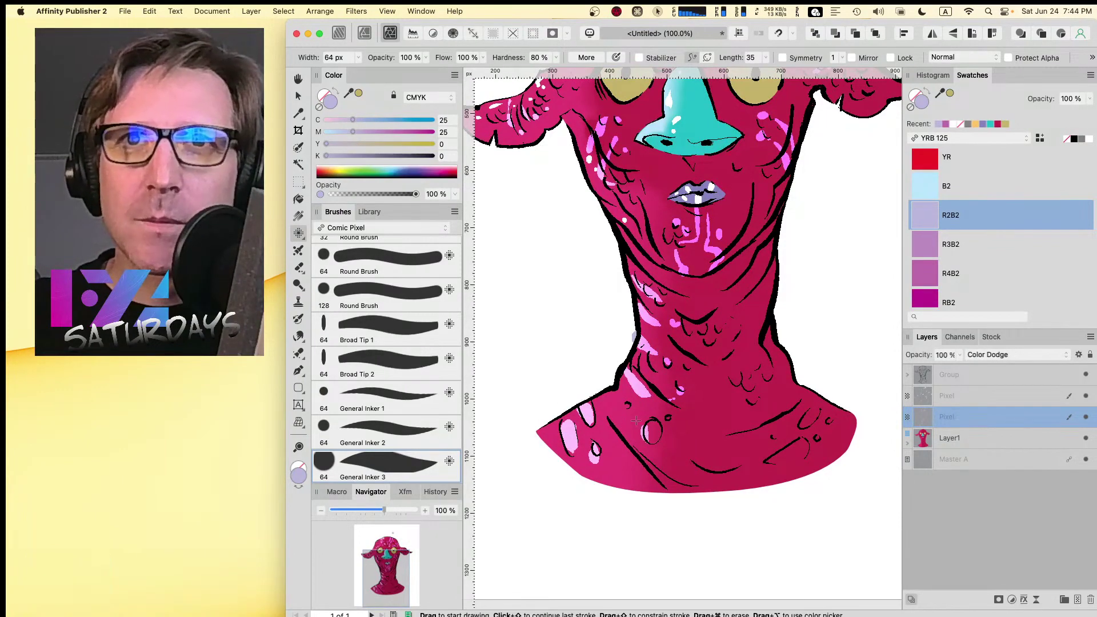
left_click_drag(603, 393, 626, 438)
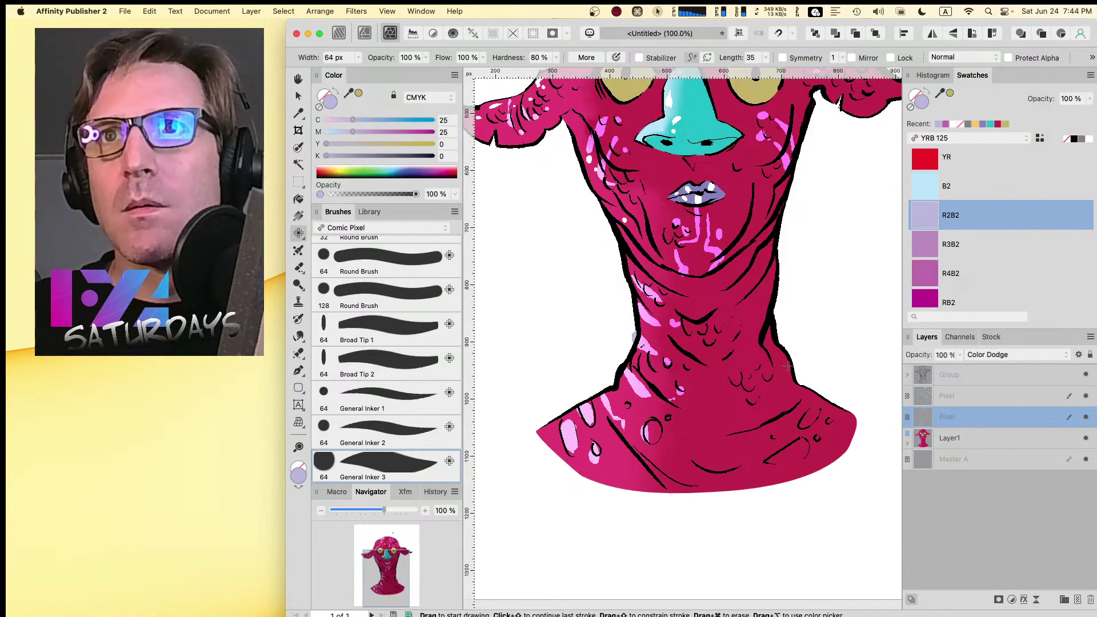
- Paint lavender streaks and spots on the right shoulder and the right side of the neck
mouse_move(787, 365)
left_mouse_down()
mouse_move(756, 424)
mouse_move(803, 390)
mouse_move(769, 451)
left_mouse_up()
left_click_drag(829, 409, 785, 454)
left_click(834, 445)
left_click(849, 424)
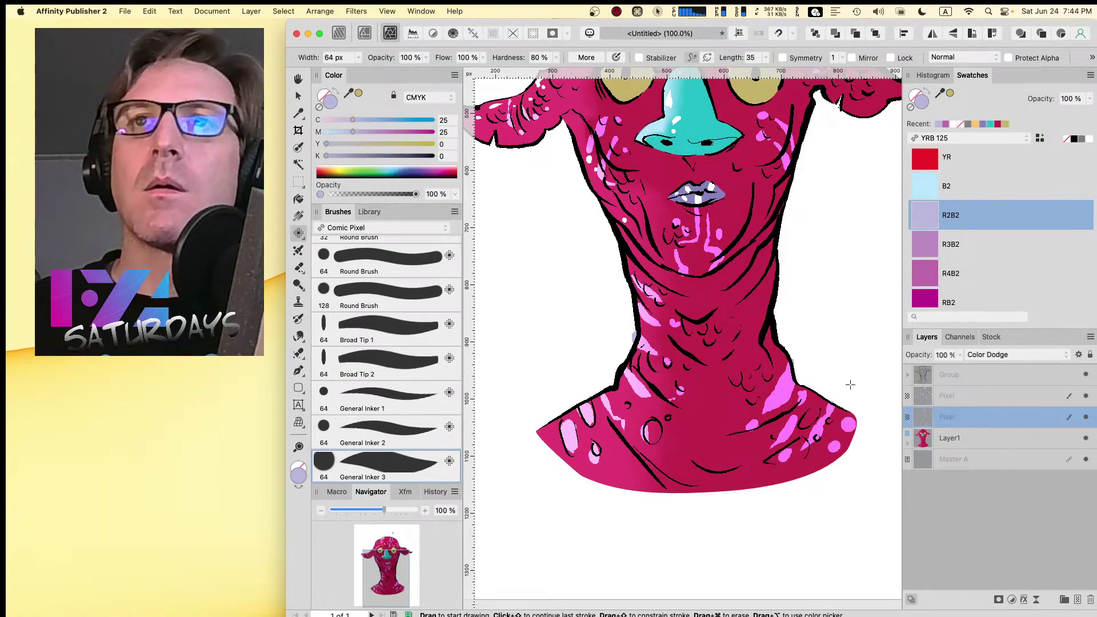
mouse_move(762, 334)
left_mouse_down()
mouse_move(753, 345)
mouse_move(766, 296)
left_mouse_up()
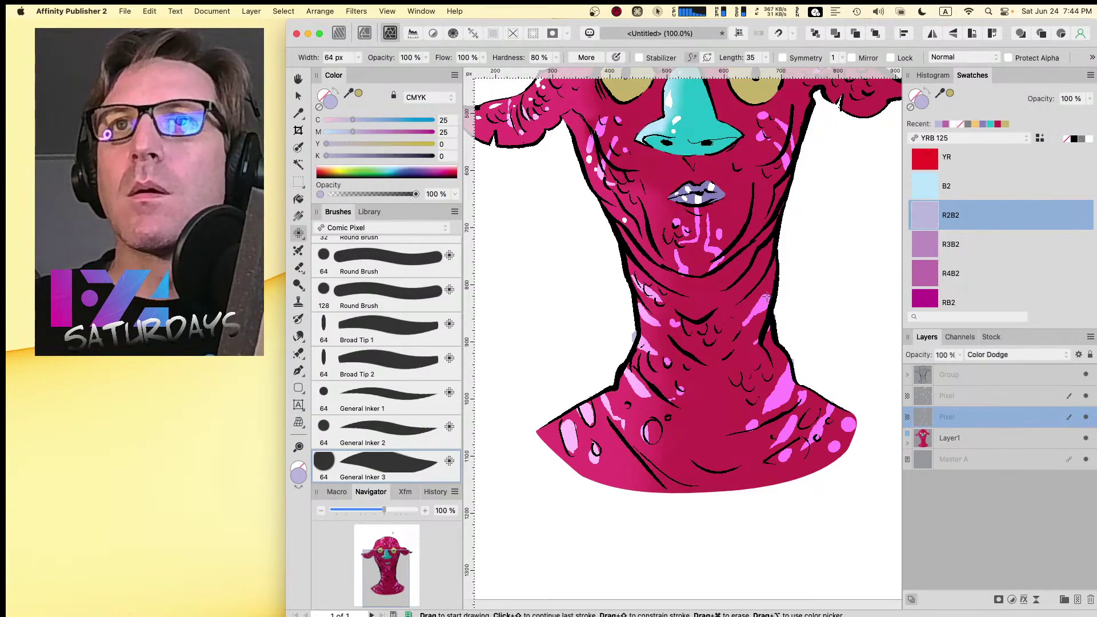
- Compare the face with the markings layer hidden and shown, keep its Color Dodge blending, and set its opacity to 75%
key("space")
left_click_drag(766, 247, 752, 387)
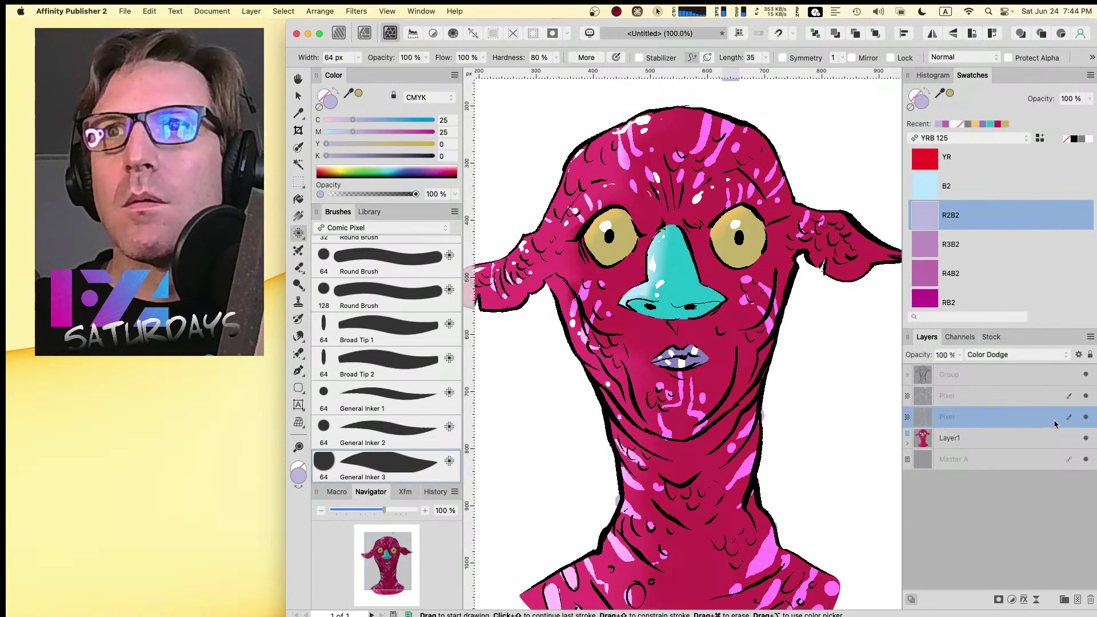
left_click(1085, 418)
left_click(1086, 417)
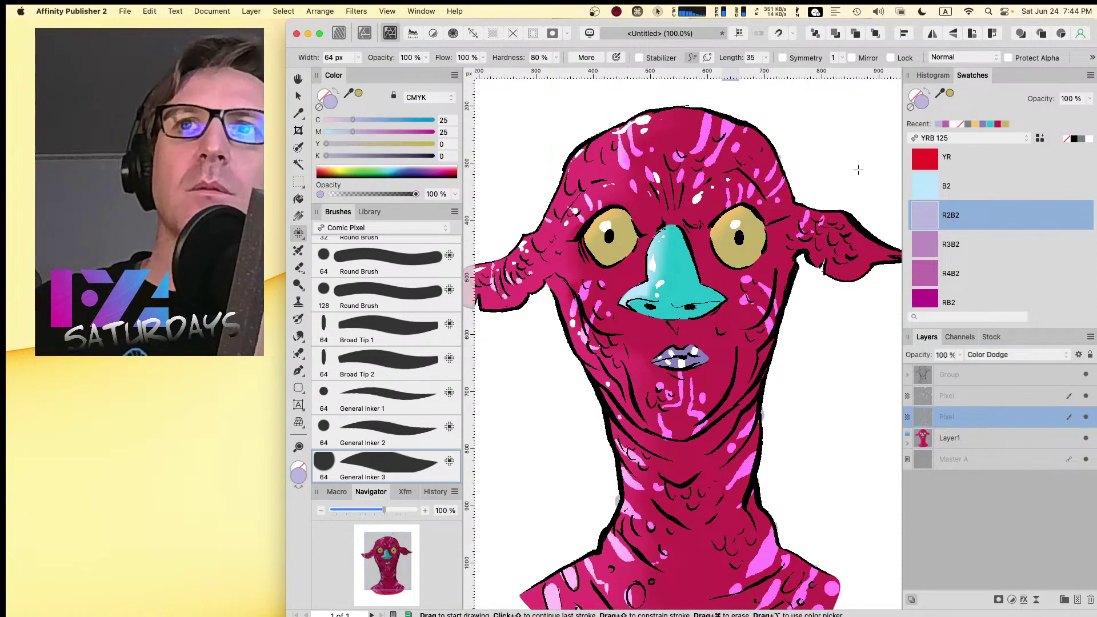
left_click(1005, 359)
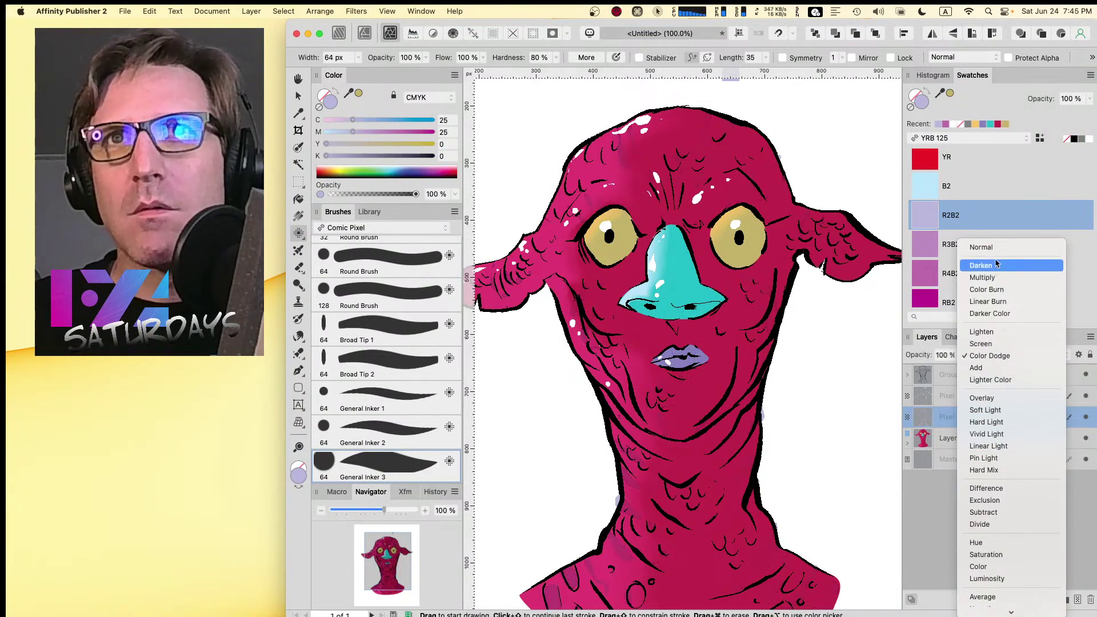
left_click(992, 356)
left_click(959, 355)
left_click_drag(958, 369, 933, 382)
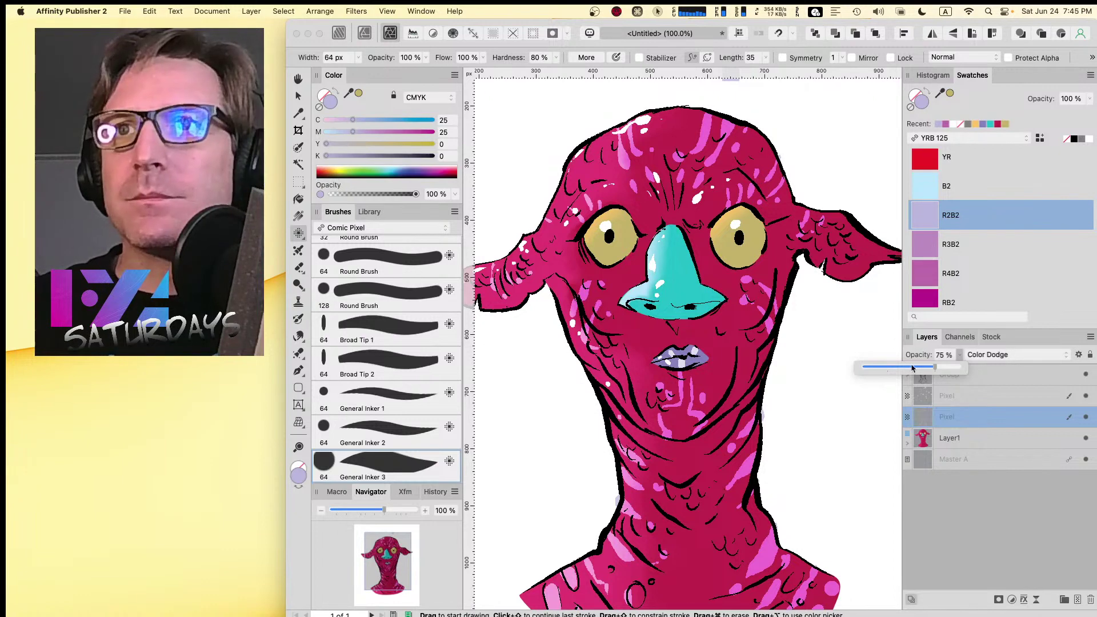
- Select Layer1, zoom out to 75%, and sample the lavender of the square above the head as the brush color
left_click(960, 440)
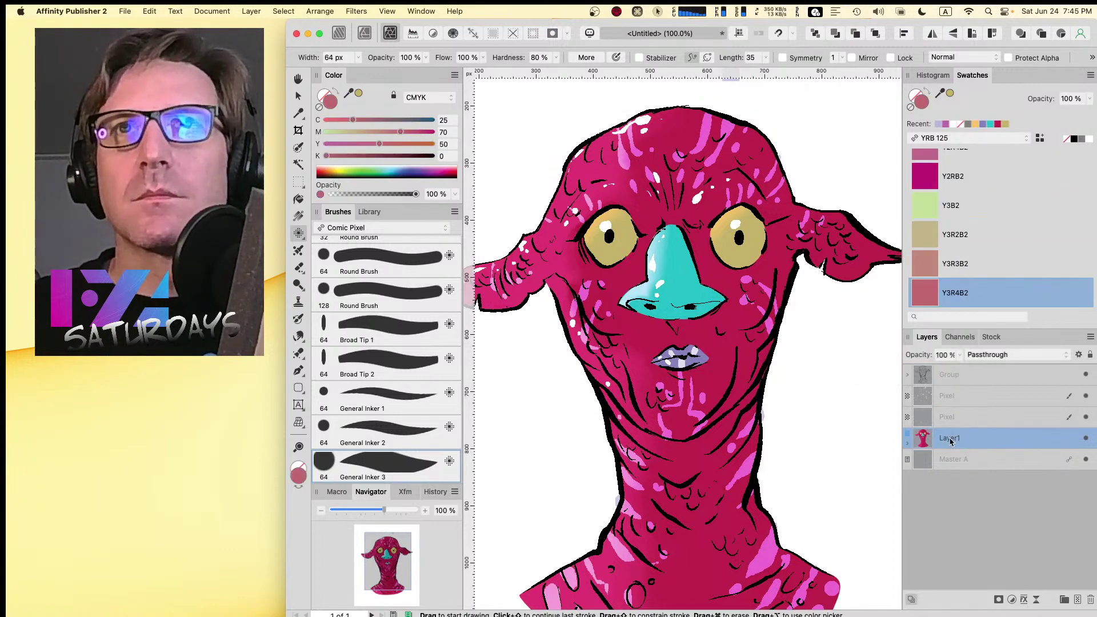
key("Caps_Lock")
key("super+minus")
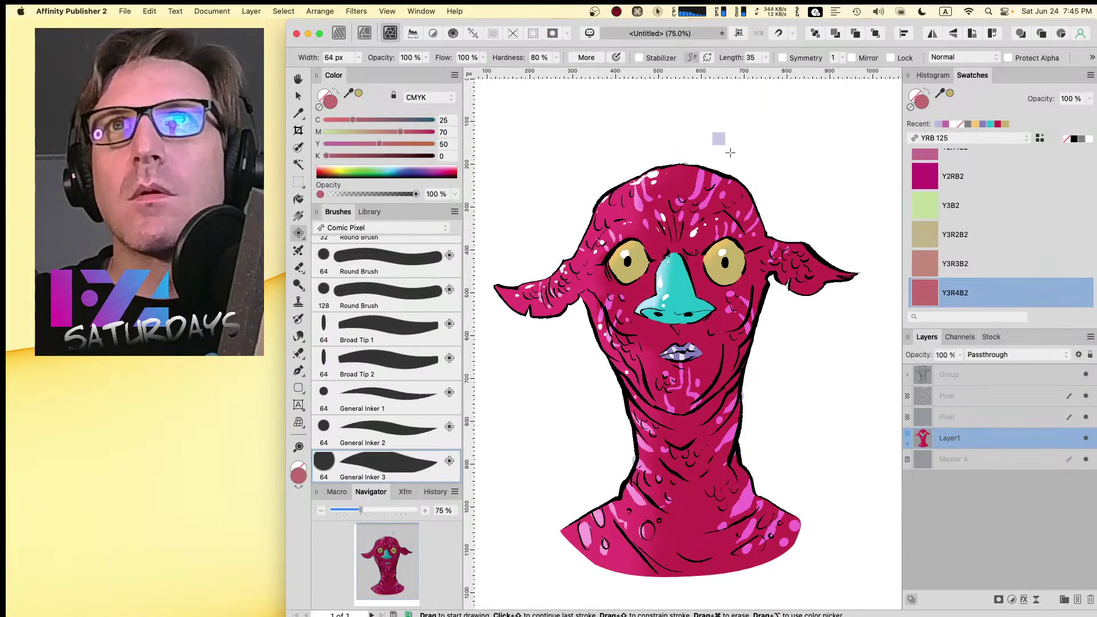
key("Caps_Lock")
left_click(719, 138, "alt")
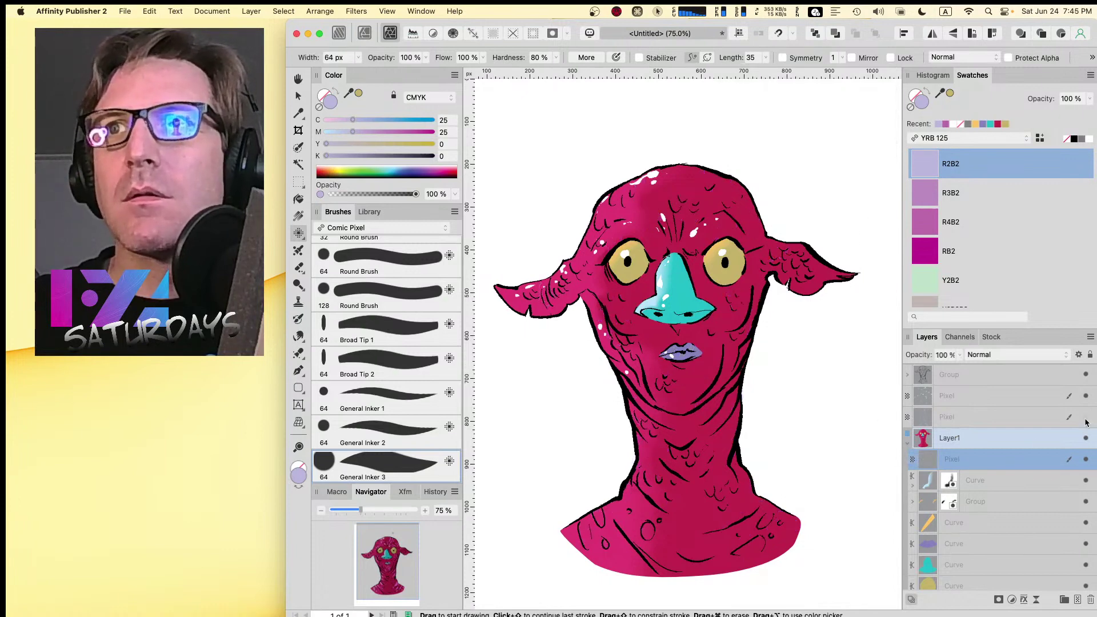
left_click_drag(727, 122, 721, 129)
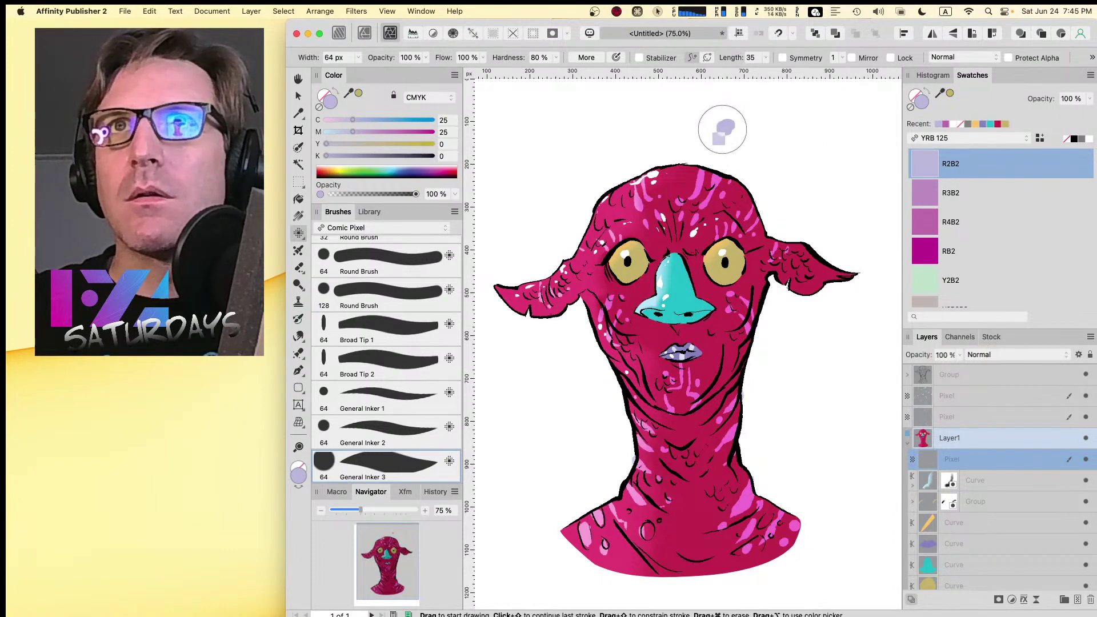
key("Caps_Lock")
key("super+z")
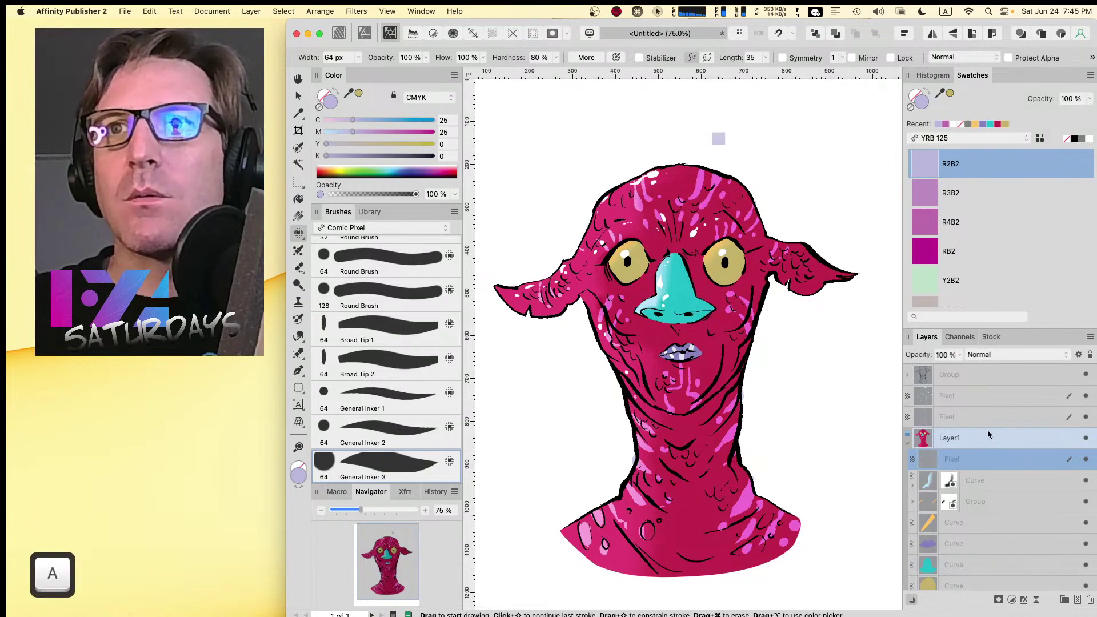
left_click(1090, 600)
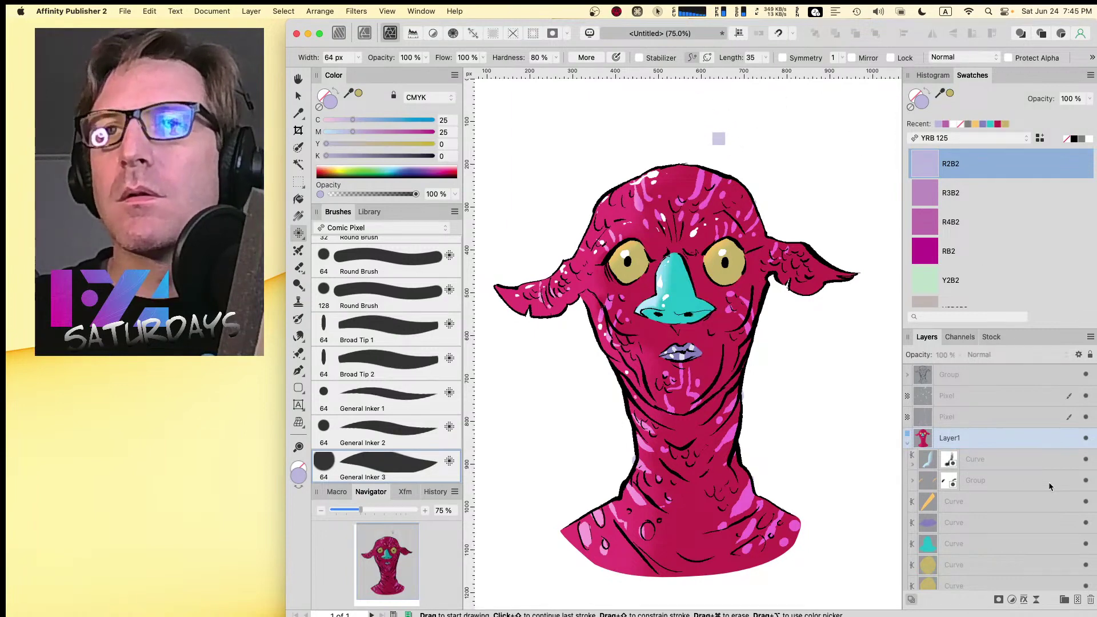
- Examine the layers nested in Layer1 and toggle the visibility of Layer1 and the markings layer to see what each contains
left_click(907, 444)
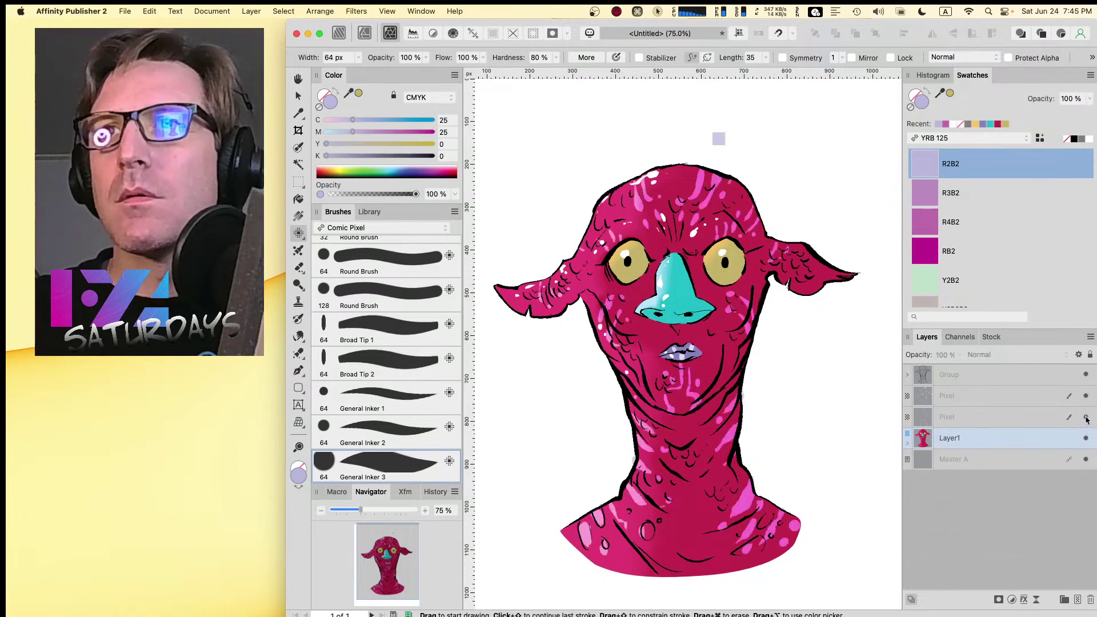
left_click(1085, 438)
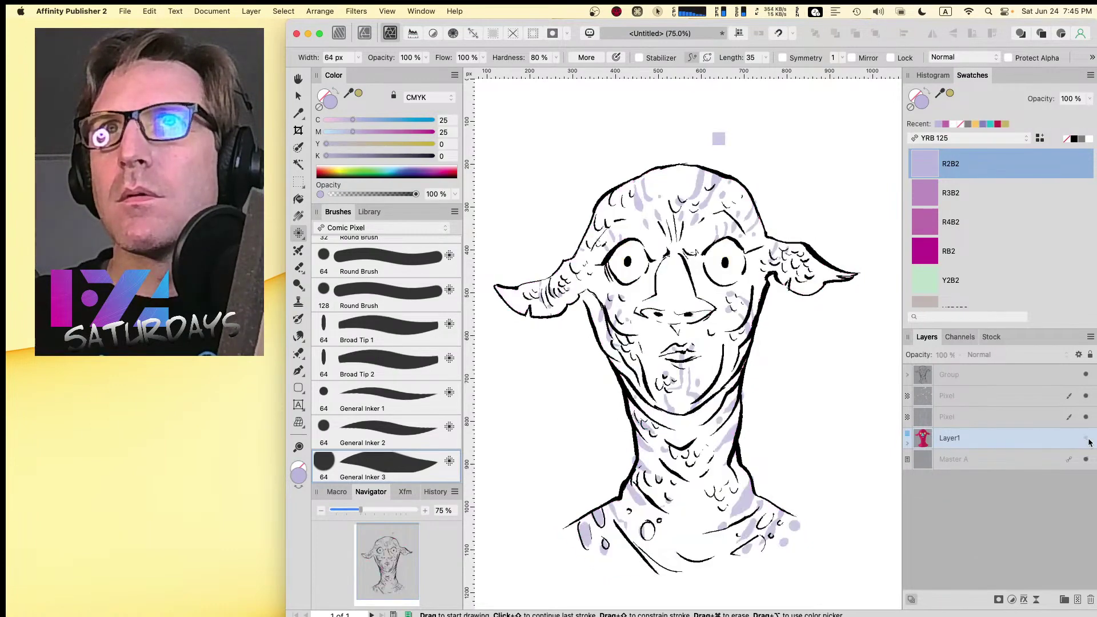
left_click(1084, 438)
left_click(908, 445)
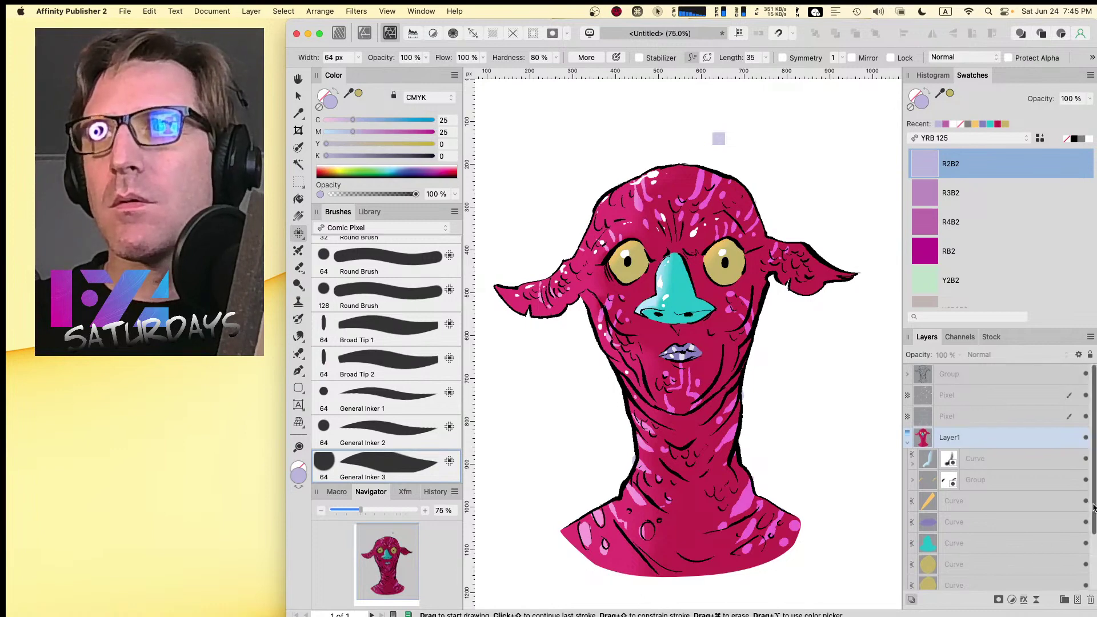
scroll(1093, 543, "down", 2)
scroll(1093, 543, "down", 1)
scroll(1000, 457, "up", 3)
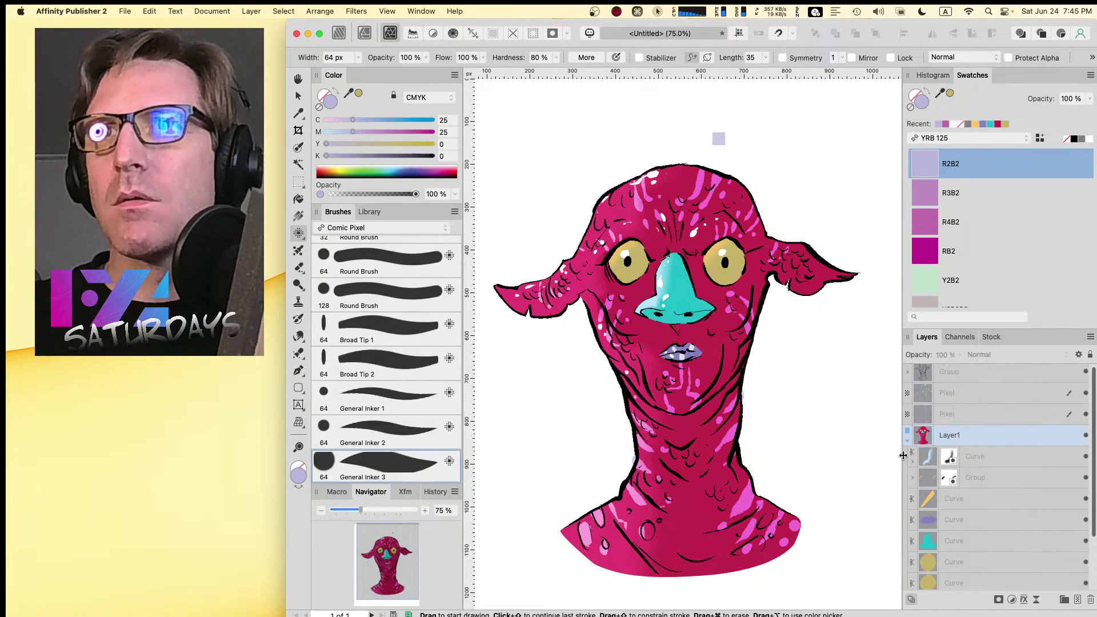
left_click(1085, 436)
left_click(1085, 436)
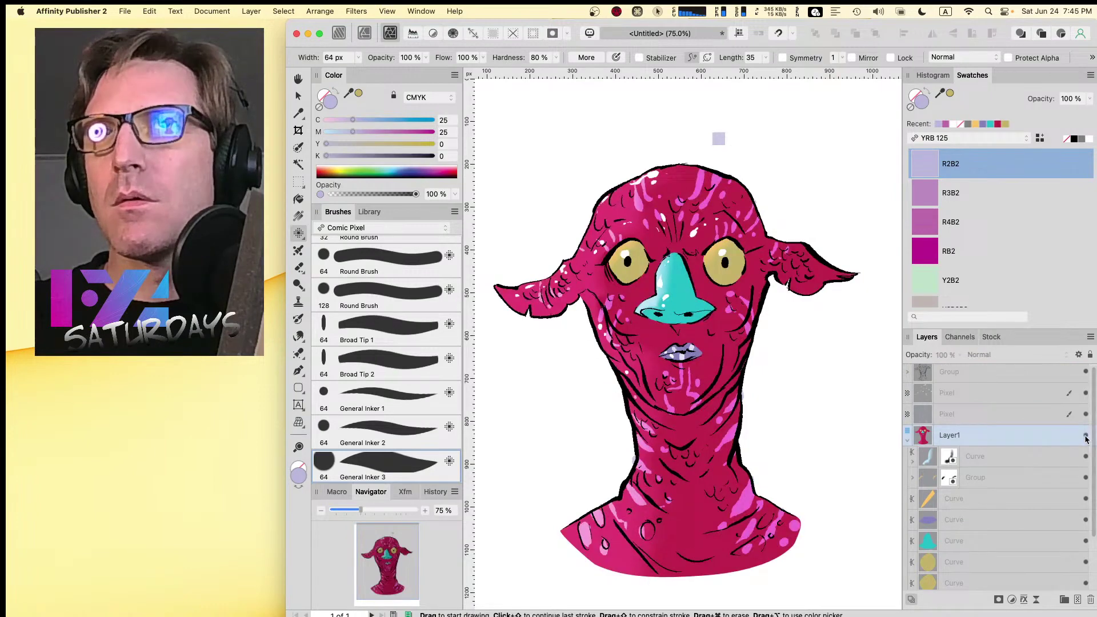
left_click(1086, 415)
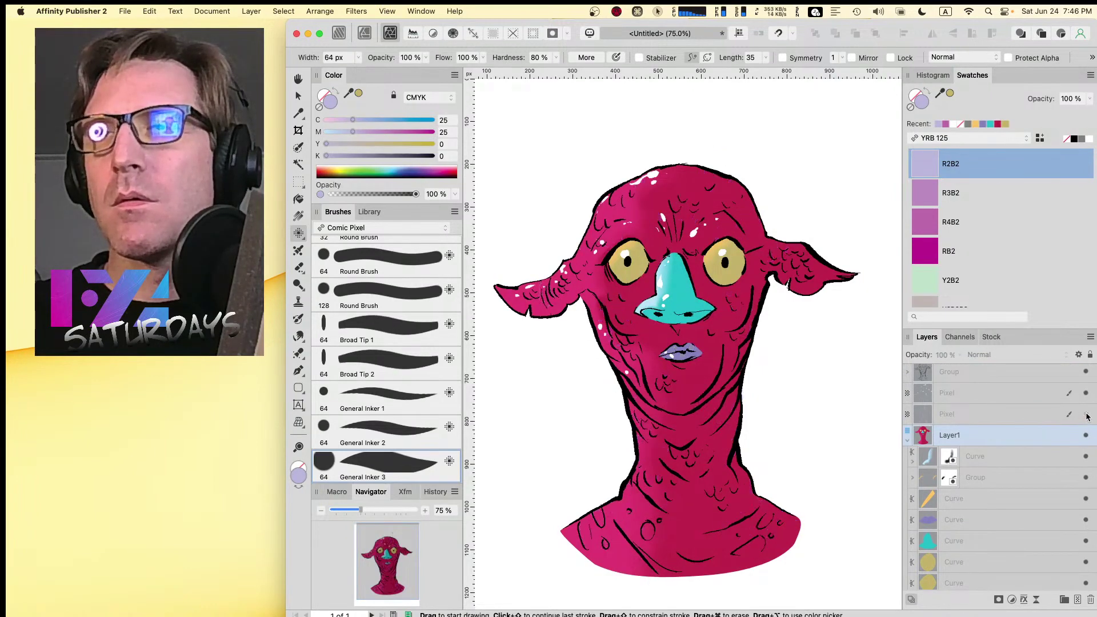
left_click(1086, 415)
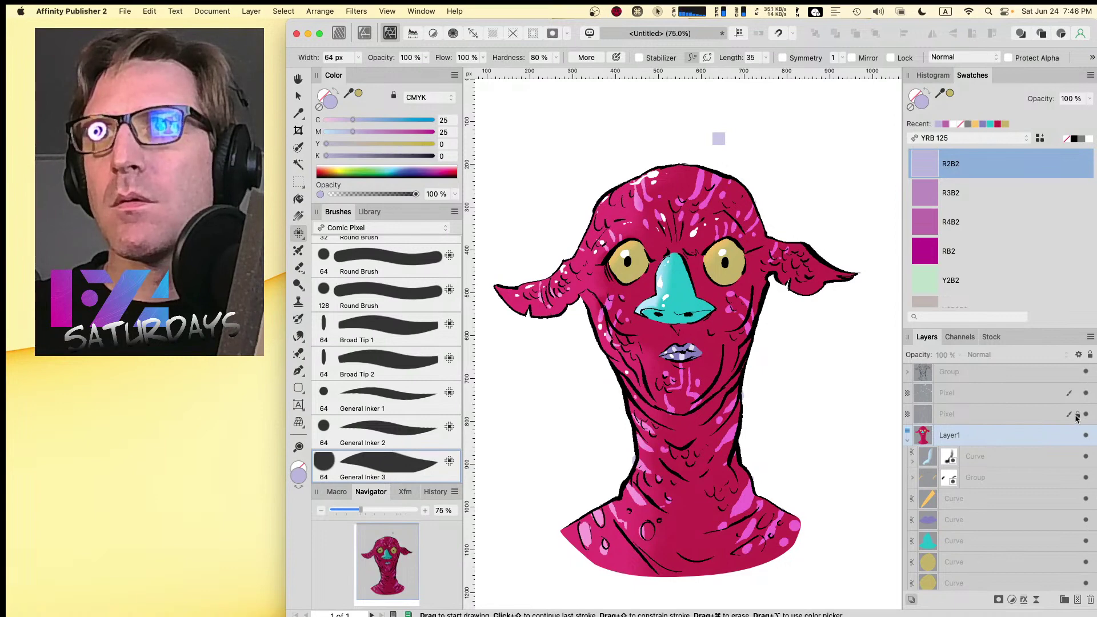
- Select the Color Dodge markings layer and erase the lavender square above the head
left_click(959, 422)
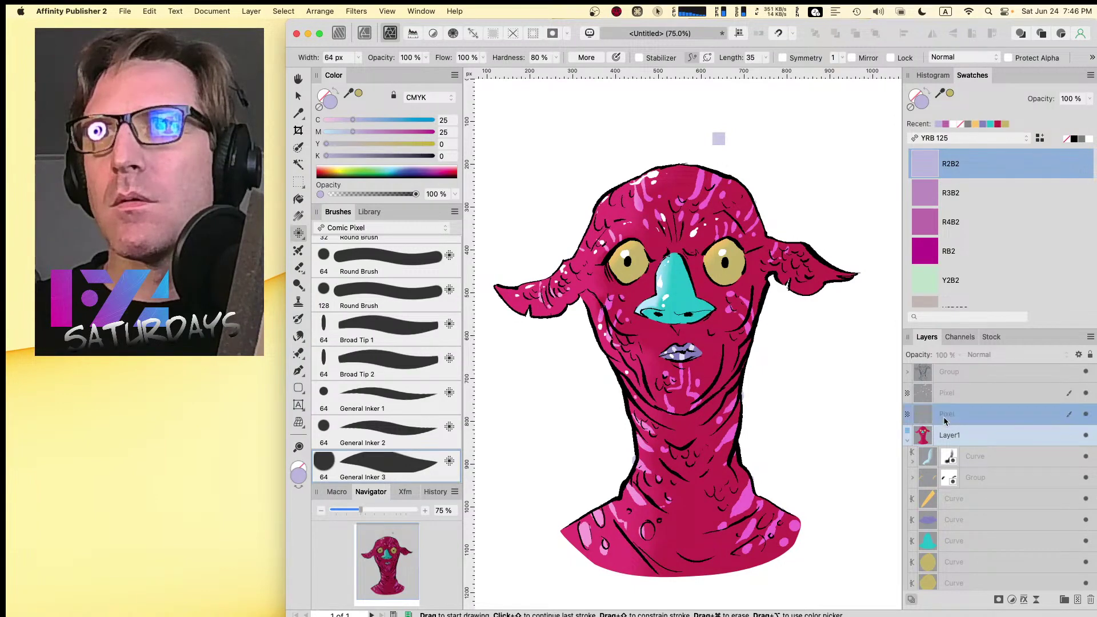
left_click(910, 445)
left_click_drag(776, 130, 795, 209)
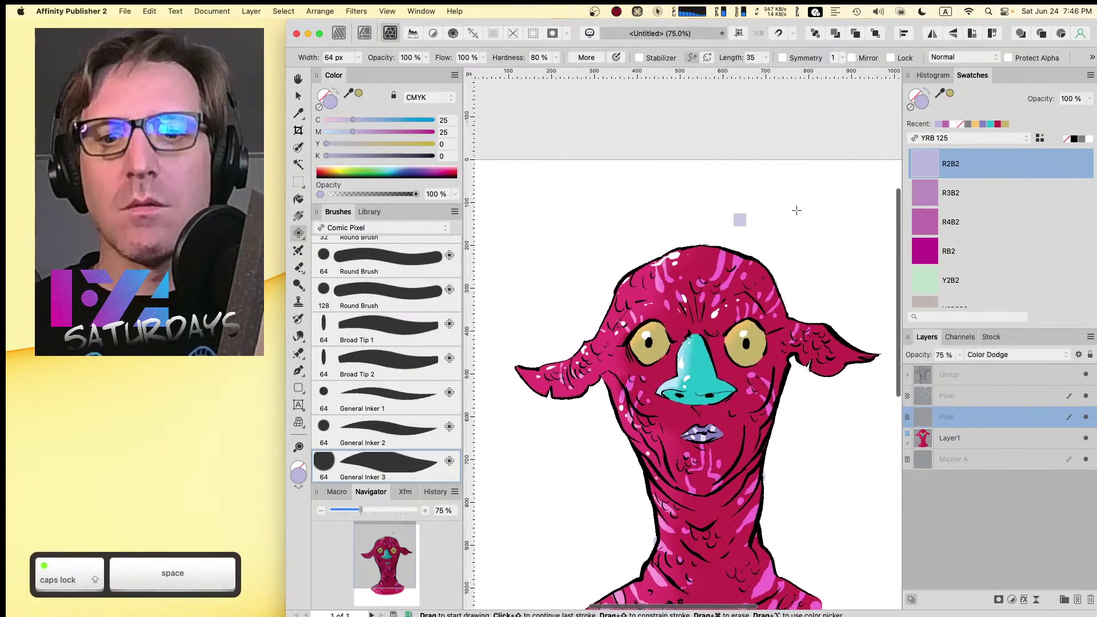
key("super+2")
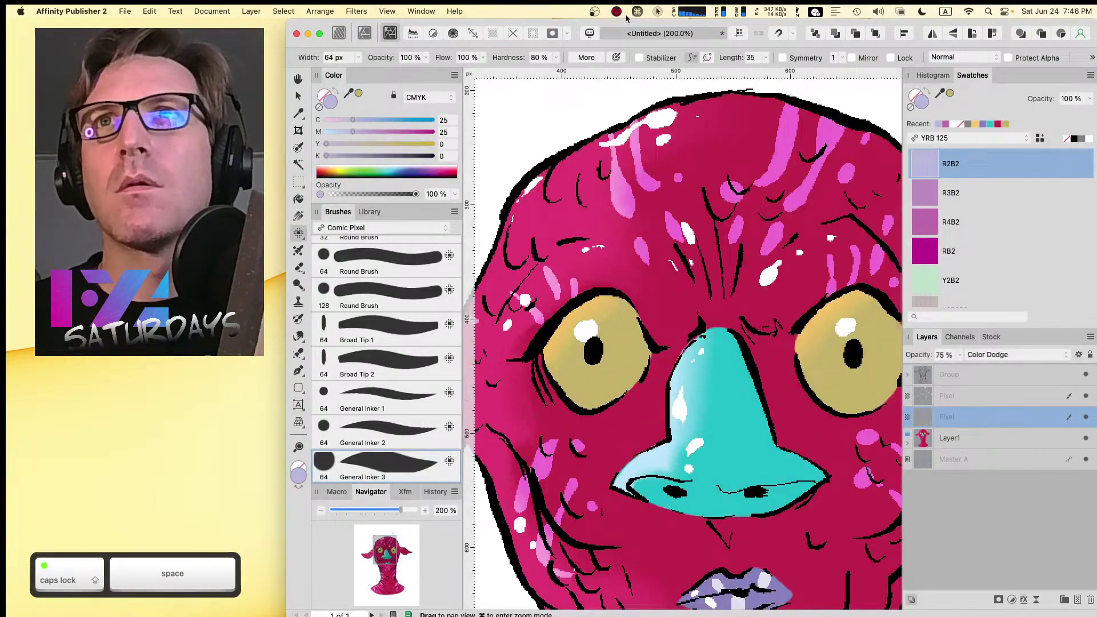
scroll(624, 337, "up", 5)
scroll(624, 337, "right", 4)
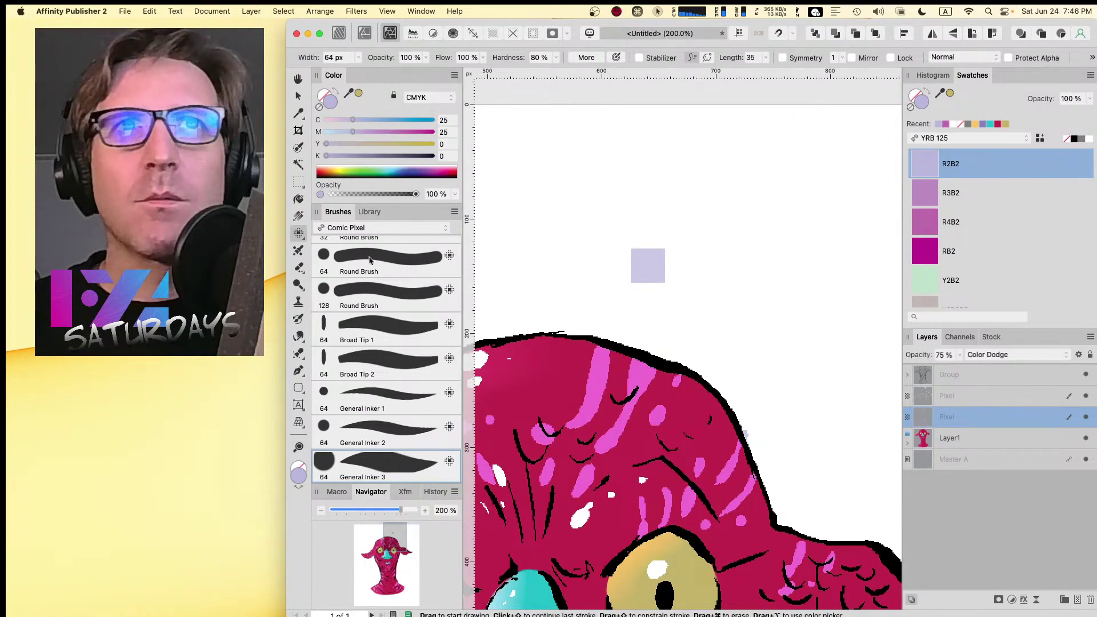
left_click(298, 267)
mouse_move(641, 263)
left_mouse_down()
mouse_move(667, 258)
mouse_move(629, 270)
left_mouse_up()
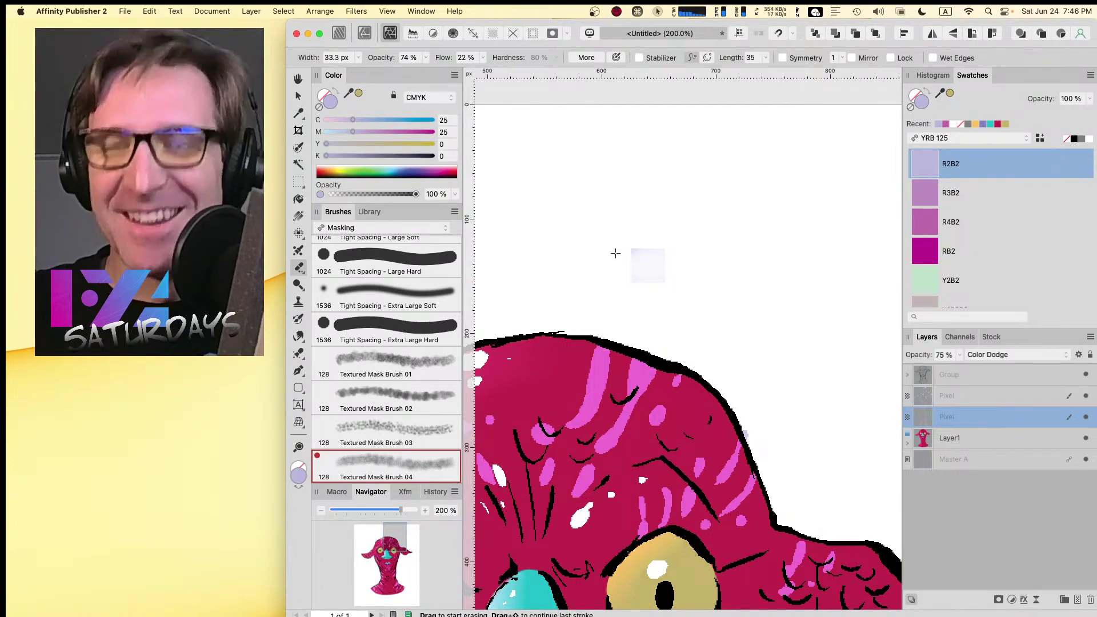
key("Caps_Lock")
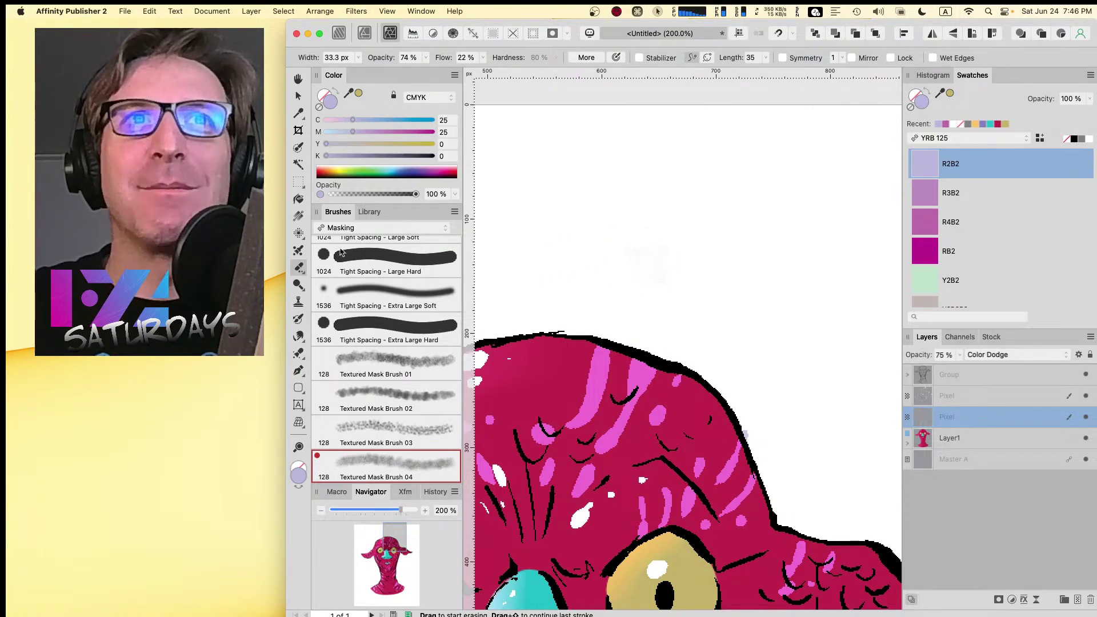
- Return to the Paint Brush, reduce its width to 60 px, and review the whole portrait up to 100% zoom
left_click(298, 232)
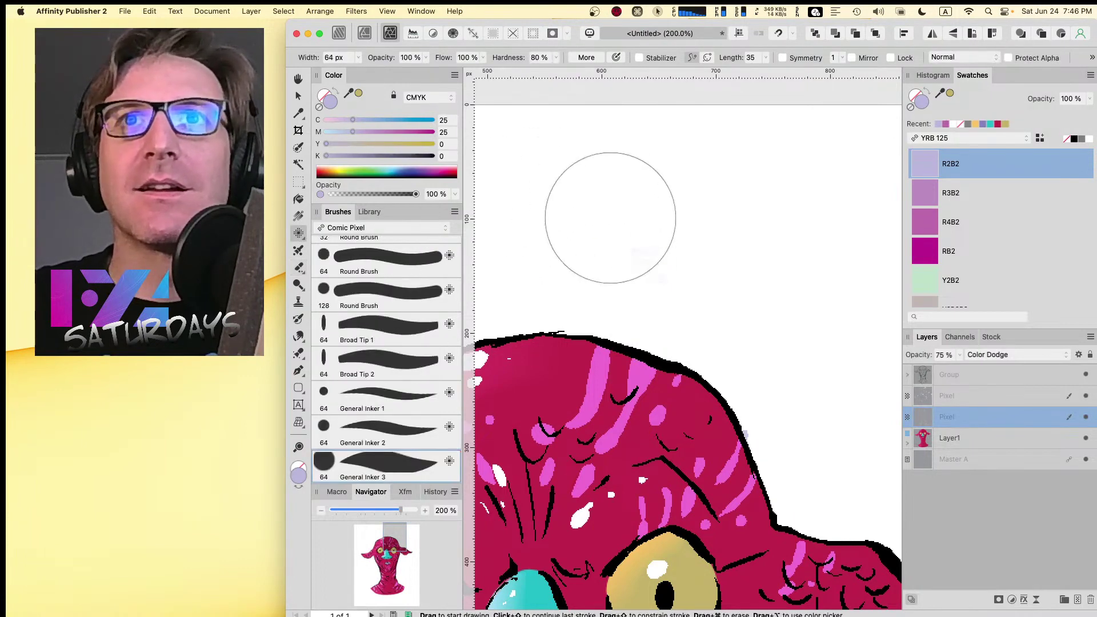
key("bracketleft")
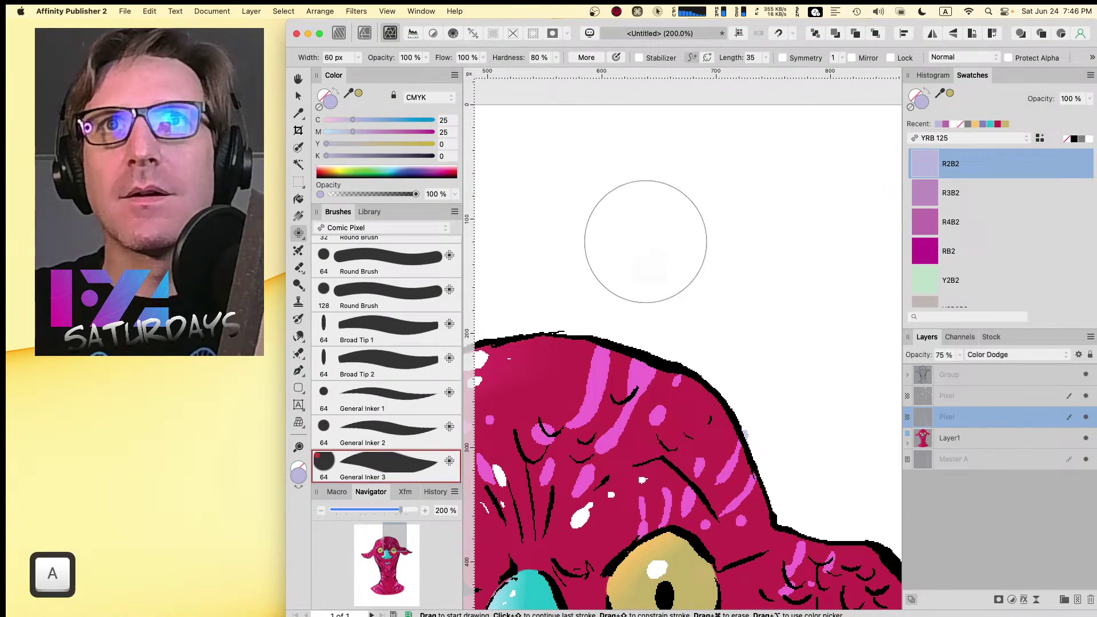
key("super+0")
key("Caps_Lock")
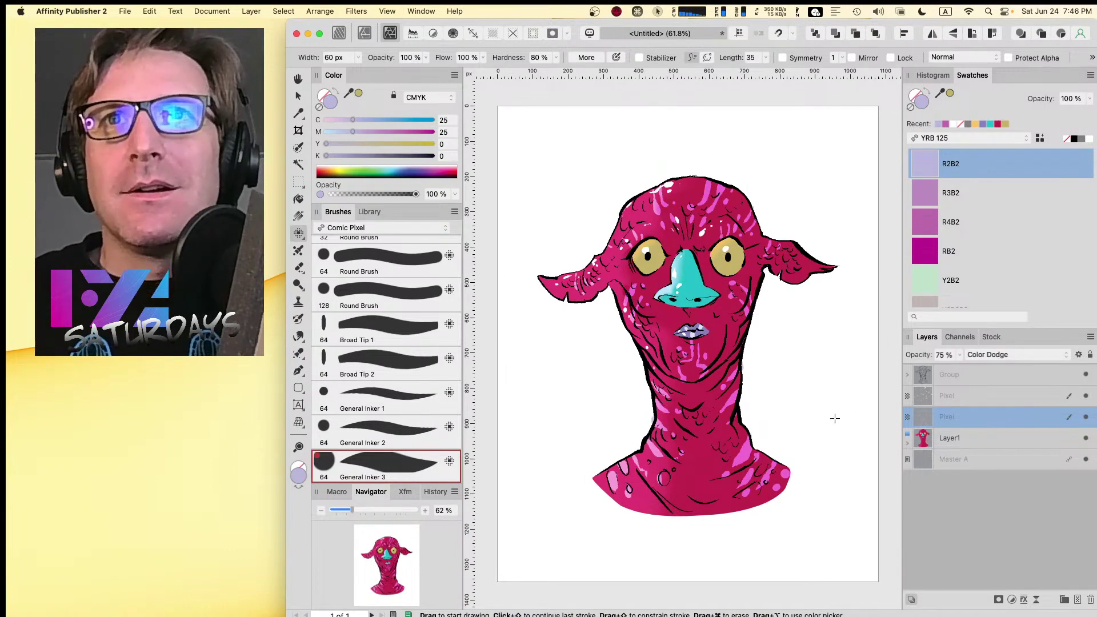
key("super+1")
key("Caps_Lock")
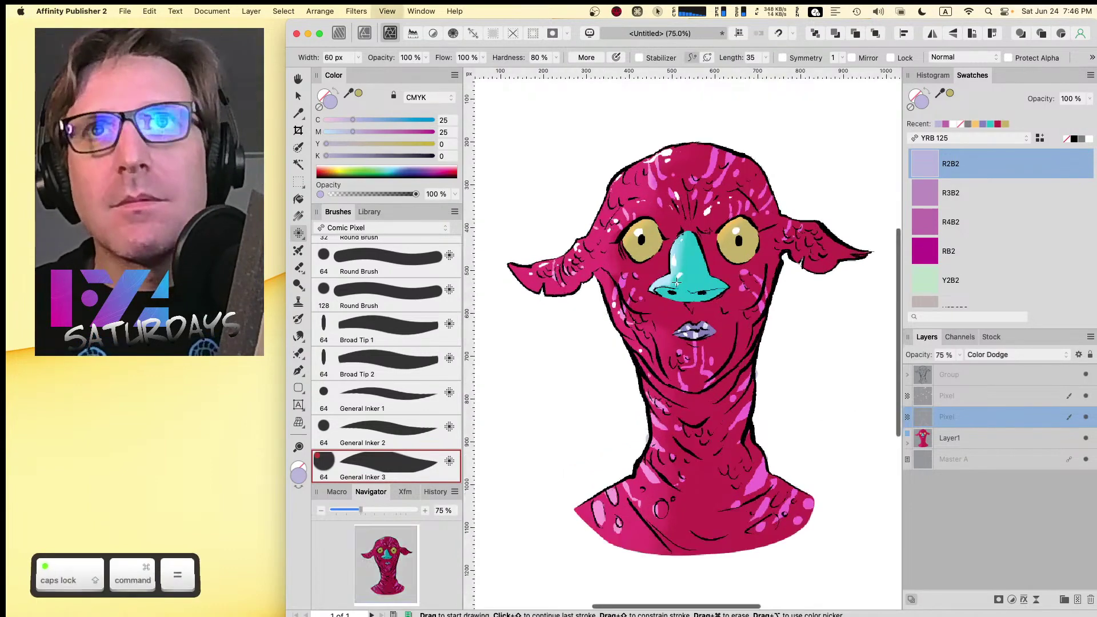
key("space")
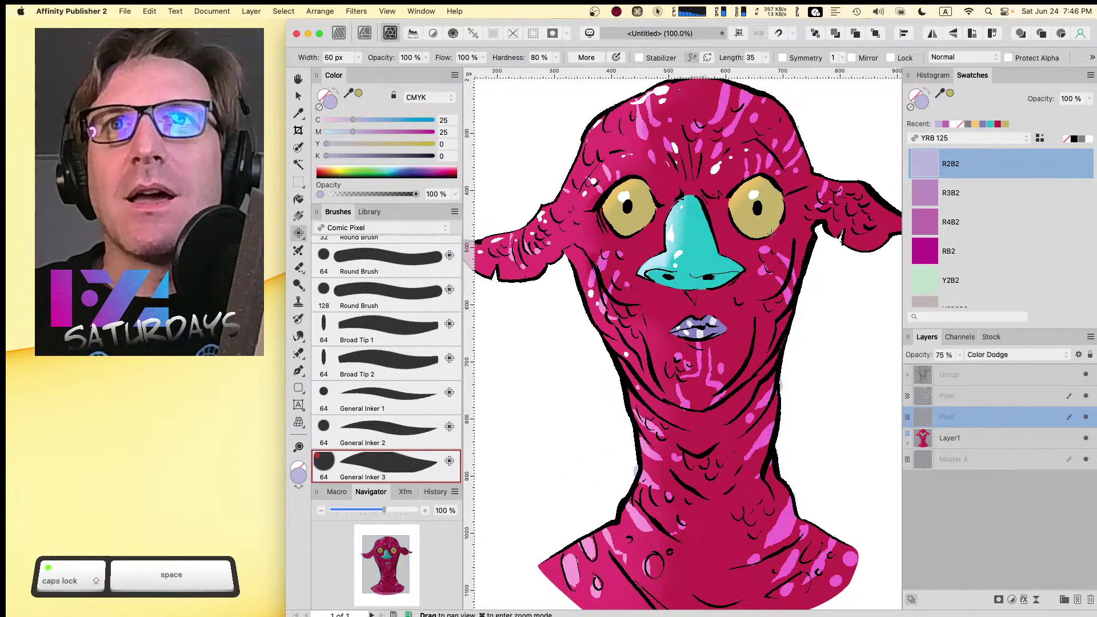
left_click_drag(755, 251, 739, 291)
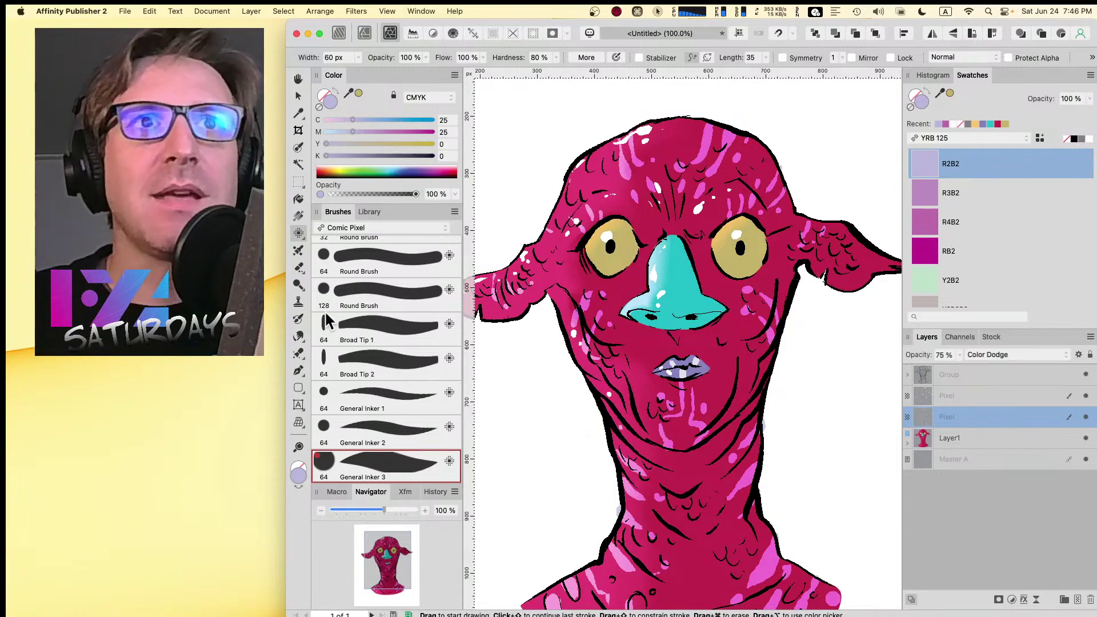
- Switch to the Designer persona, expand Layer1, and select the two eye curves
left_click(359, 37)
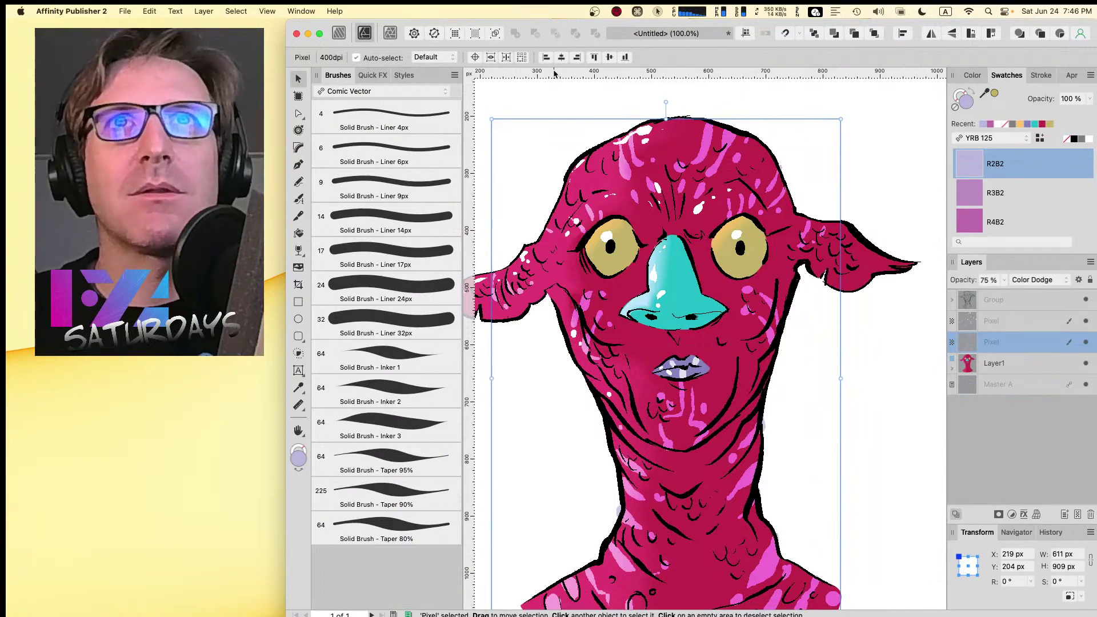
left_click(531, 101)
left_click_drag(570, 238, 623, 221)
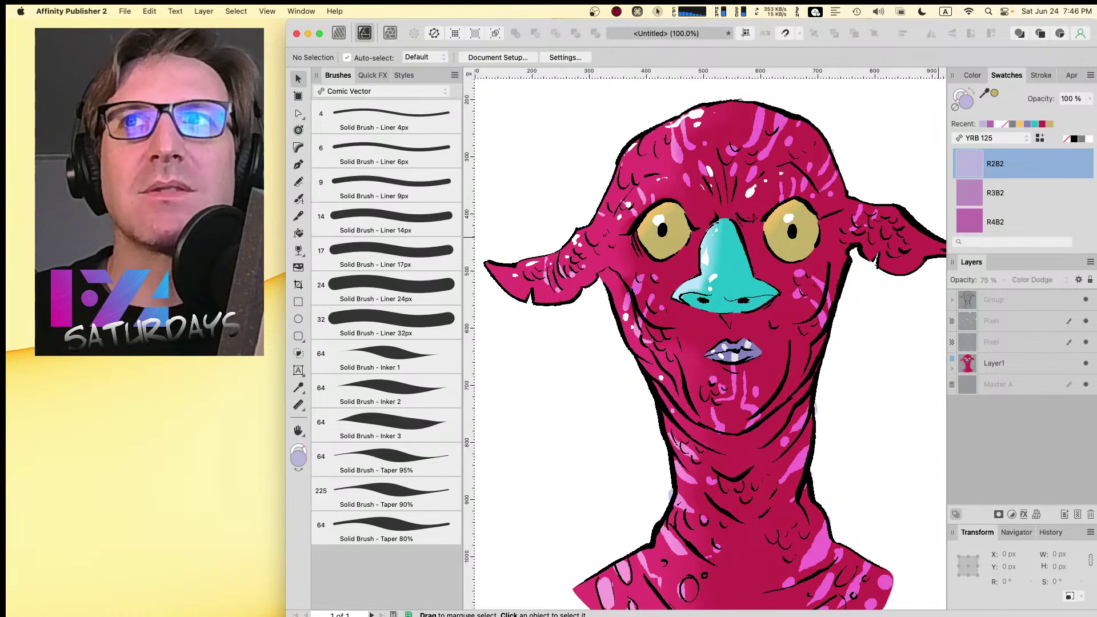
left_click(952, 369)
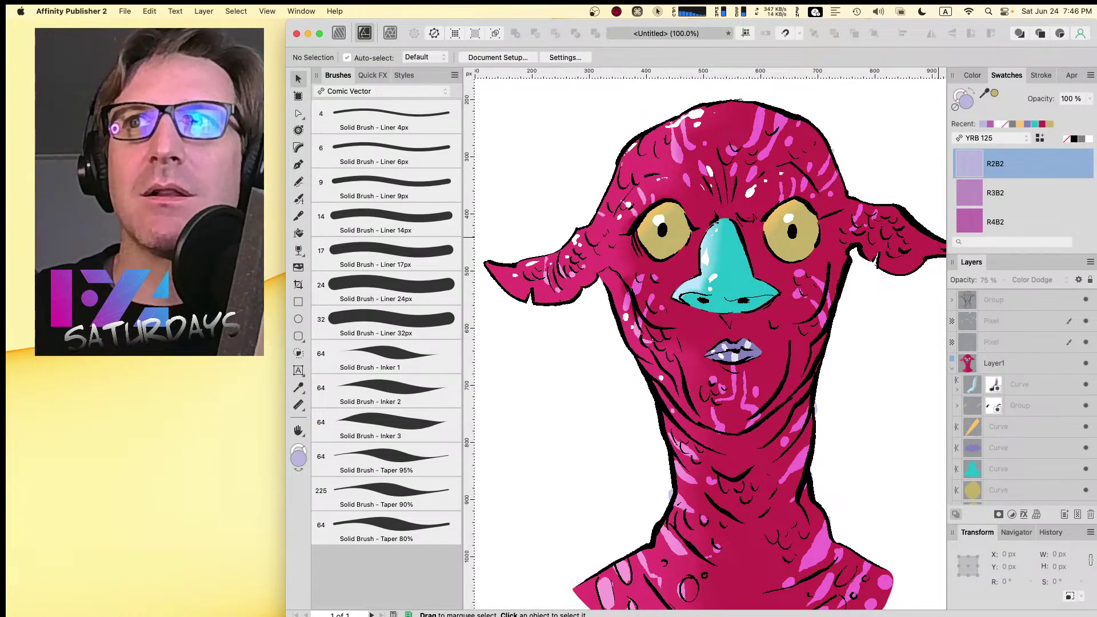
scroll(1089, 374, "down", 2)
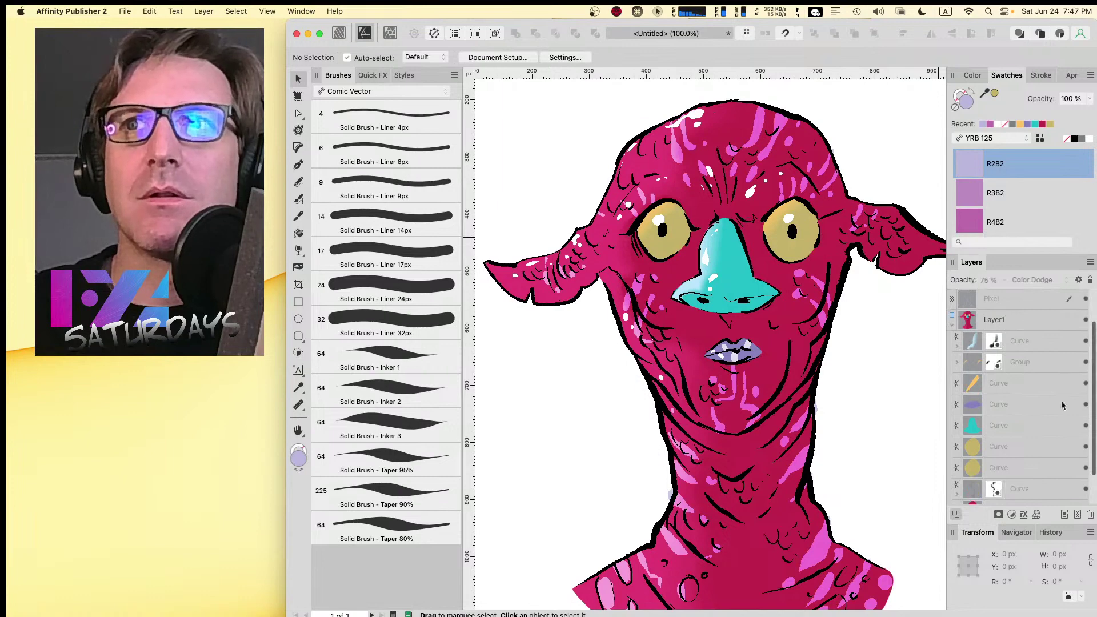
left_click(994, 451)
left_click(995, 467, "shift")
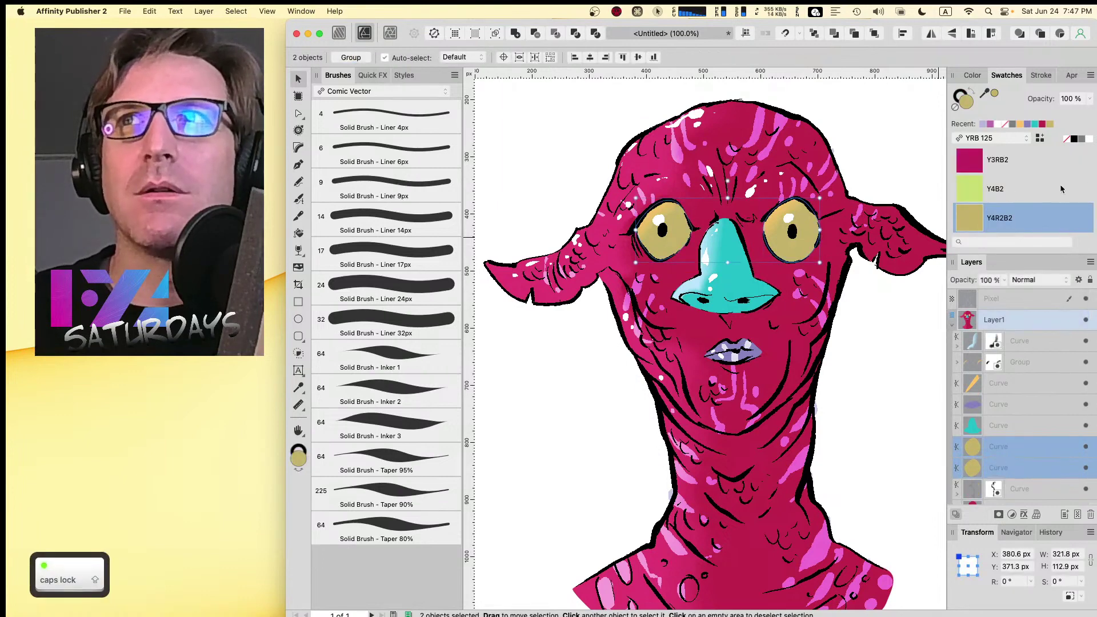
- Try the pink R3 swatch from the YRB 125 palette as the fill of both eyes
scroll(1075, 186, "down", 2)
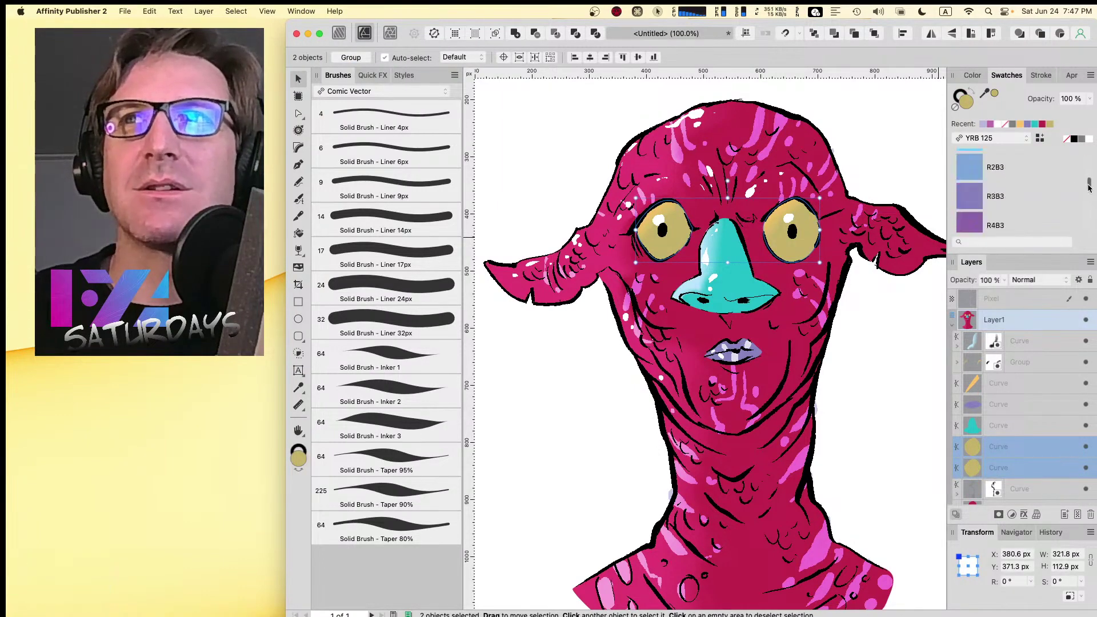
scroll(1089, 198, "down", 2)
left_click_drag(1088, 199, 1092, 221)
left_click_drag(1091, 229, 1091, 161)
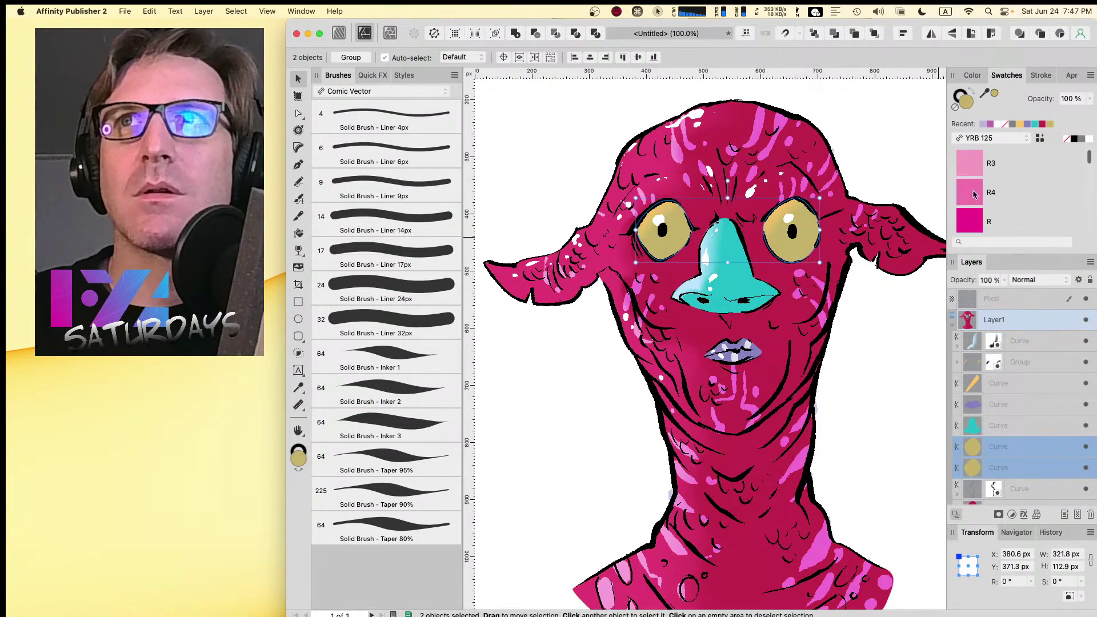
left_click(977, 169)
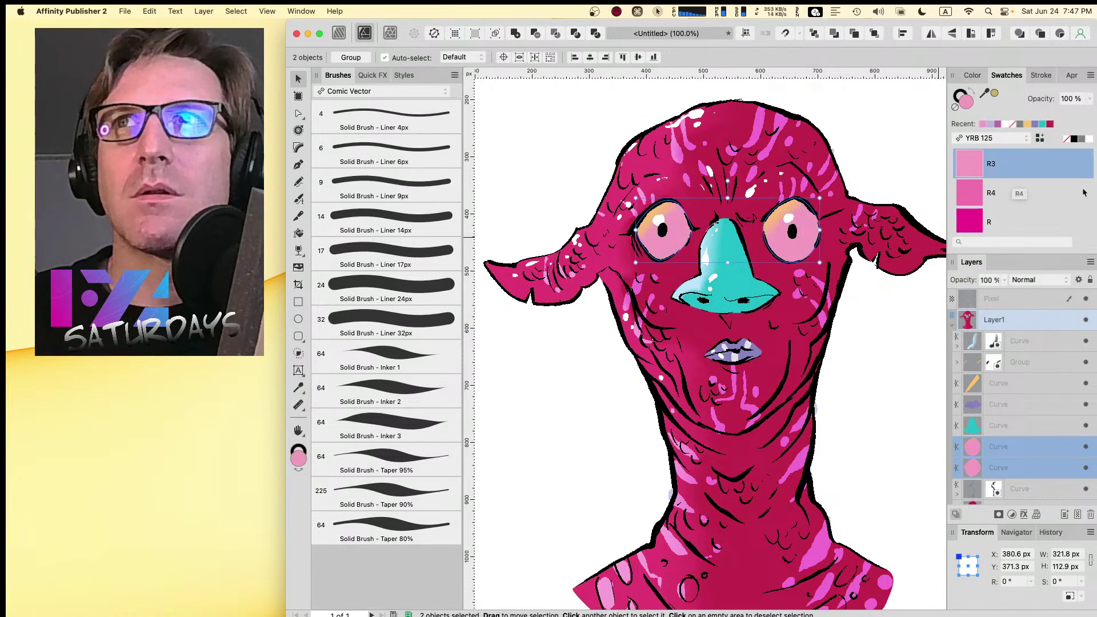
- Try the YR2 and Y swatches one after the other as the fill of both eyes
scroll(1089, 183, "up", 1)
scroll(1091, 166, "down", 5)
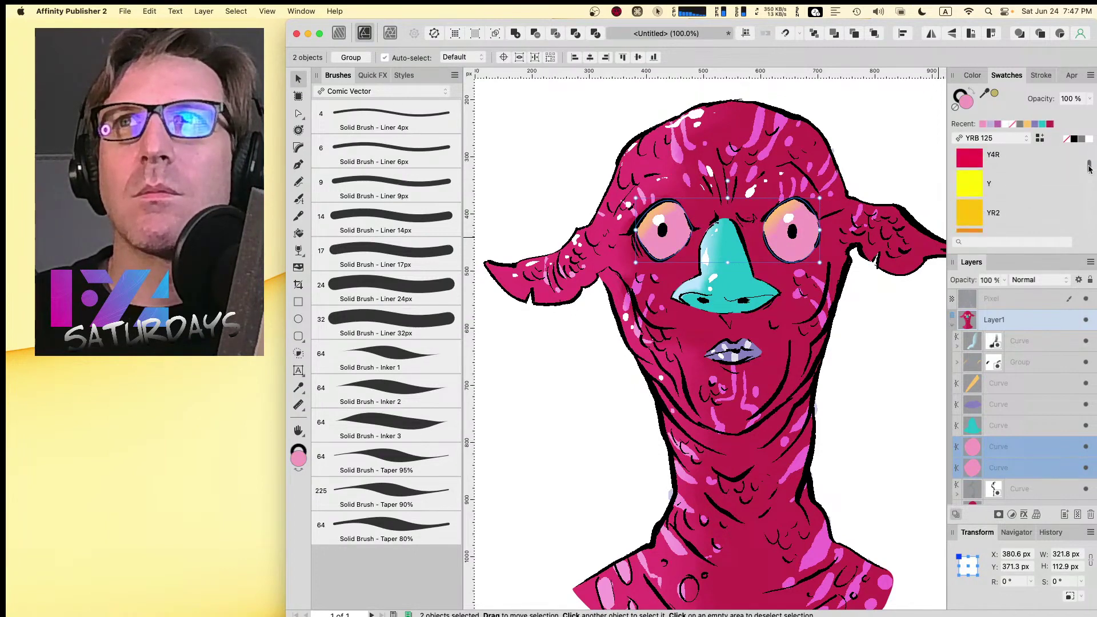
scroll(1089, 166, "down", 2)
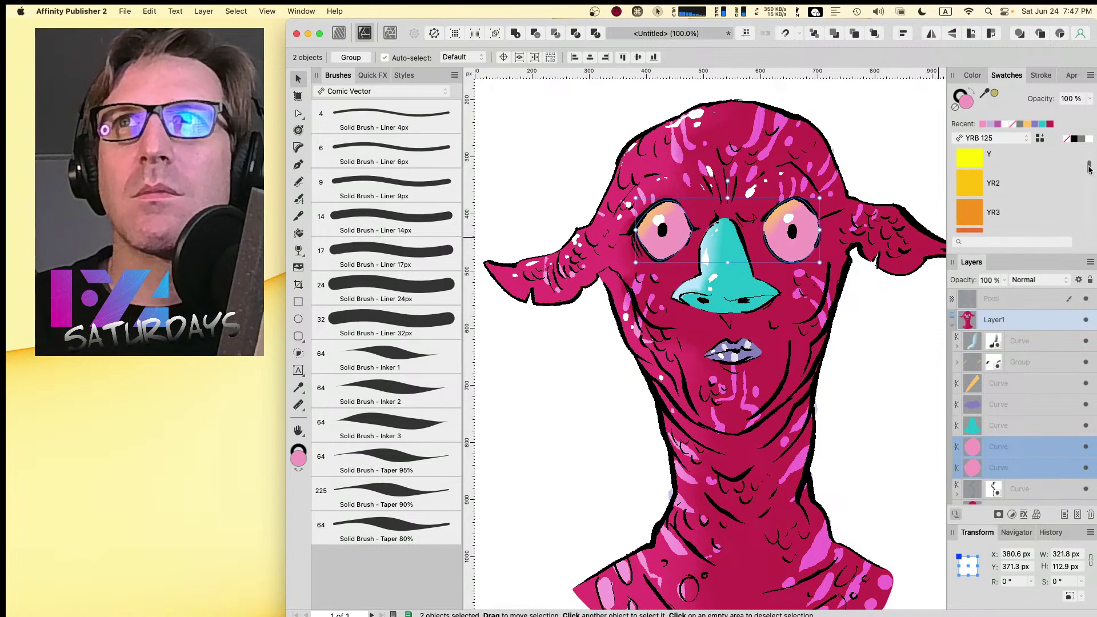
left_click(975, 187)
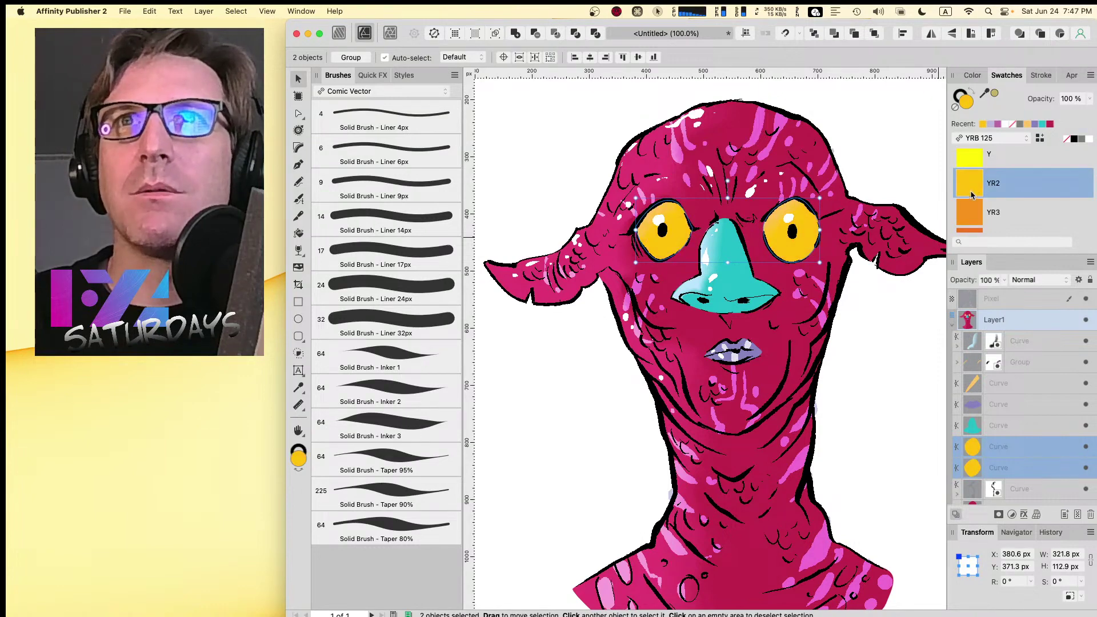
left_click(975, 165)
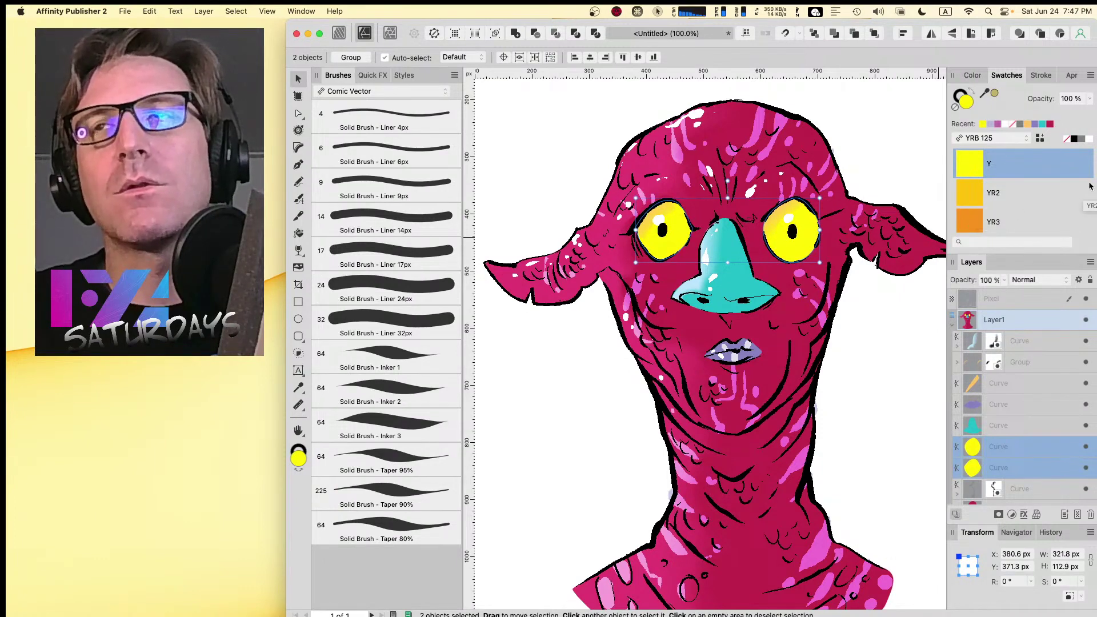
- Fill both eyes with the pale yellow Y3 swatch and deselect them
scroll(1090, 187, "down", 1)
scroll(1088, 166, "up", 3)
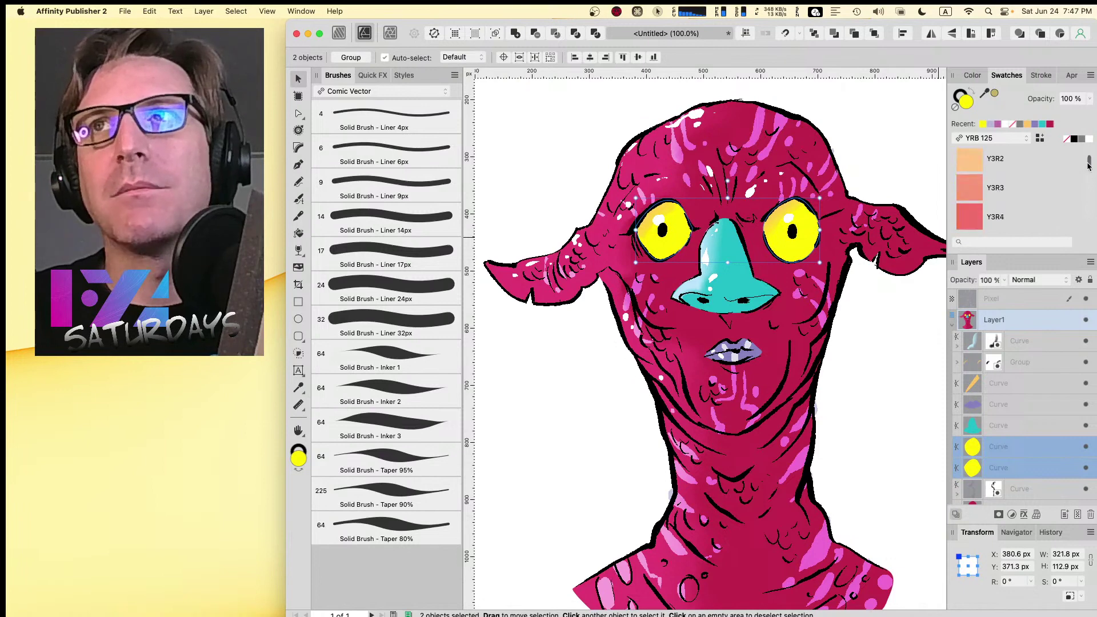
left_click(970, 198)
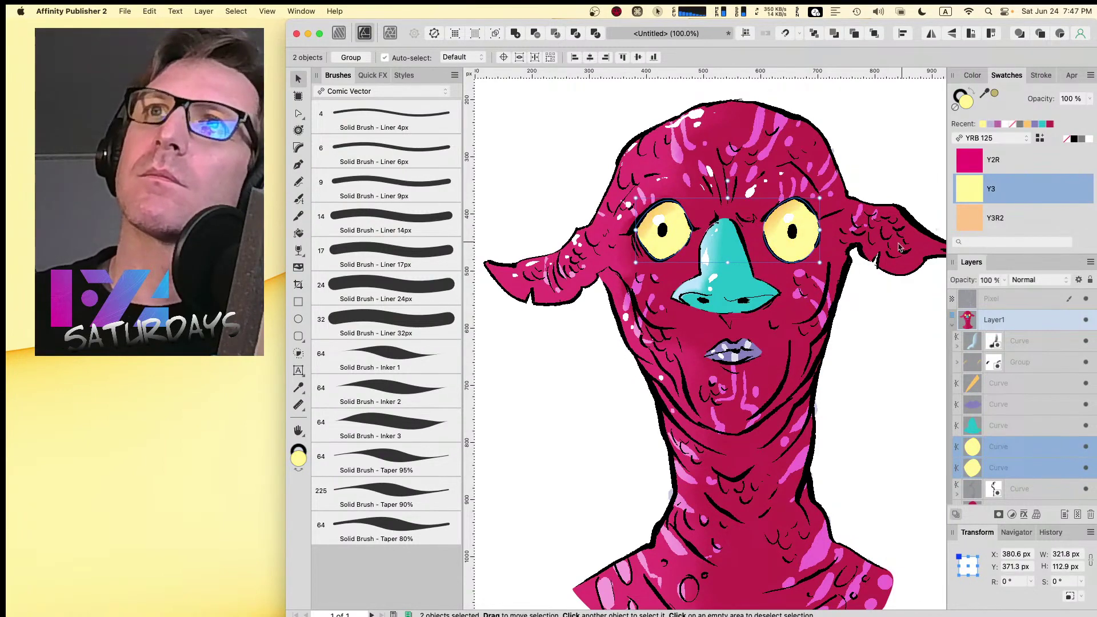
left_click(544, 379)
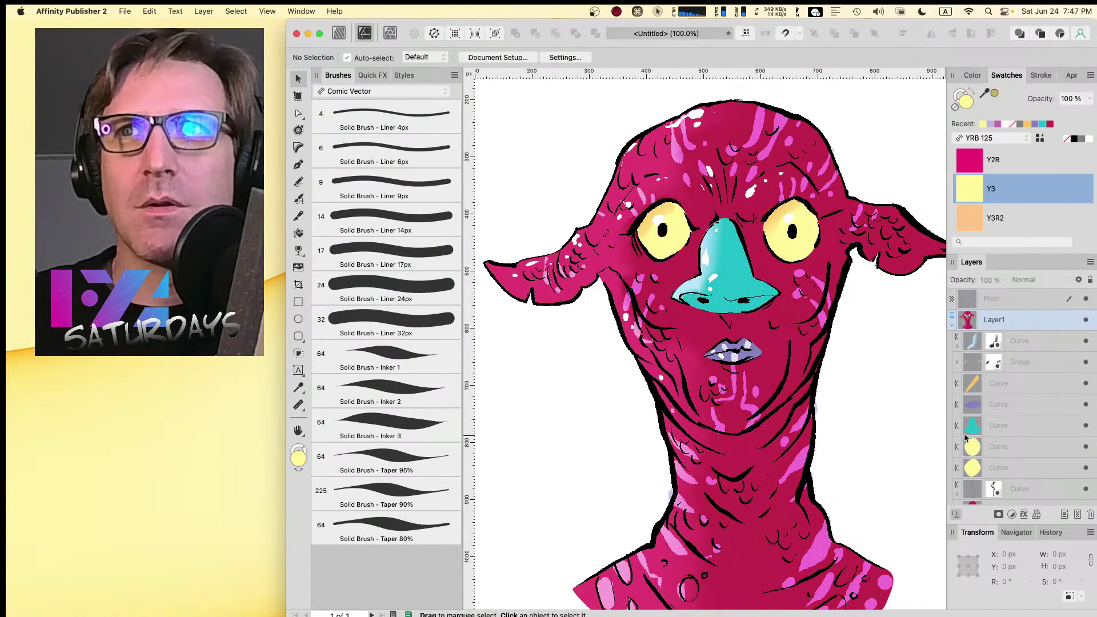
- Collapse Layer1, select the markings layer, and set its blend mode to Normal
scroll(1077, 339, "down", 2)
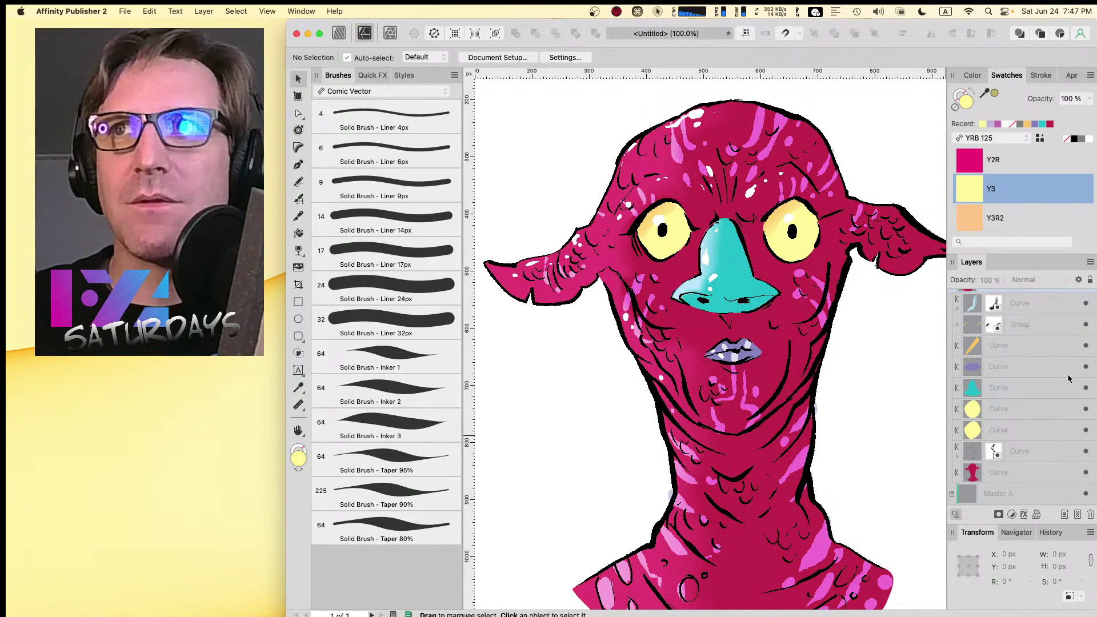
scroll(1068, 378, "up", 4)
left_click(952, 367)
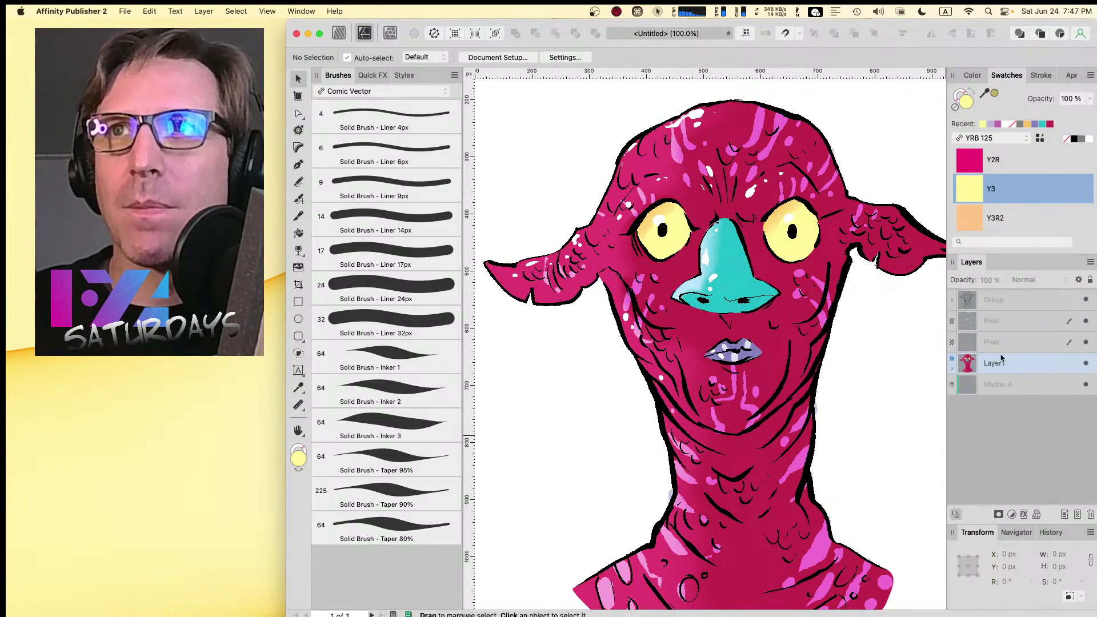
left_click(1009, 342)
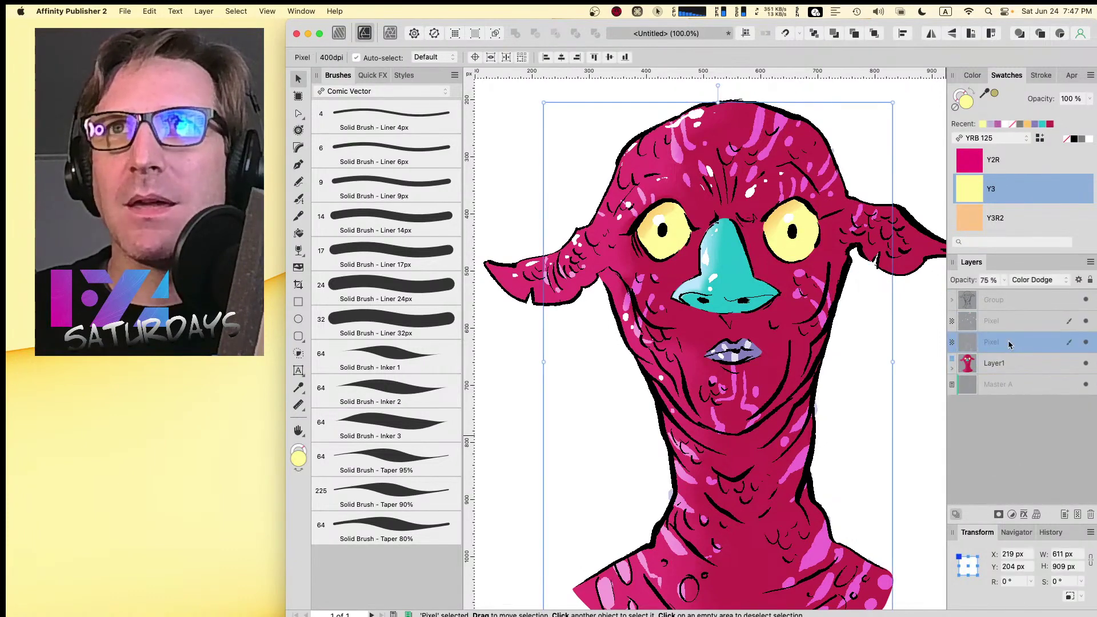
left_click(1035, 280)
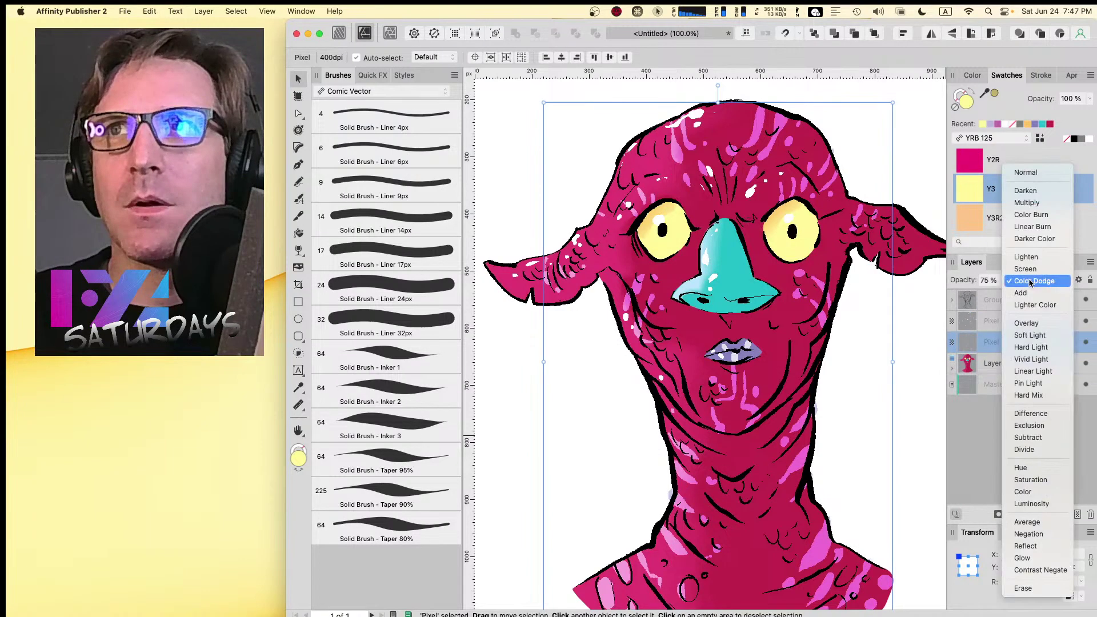
left_click(1030, 173)
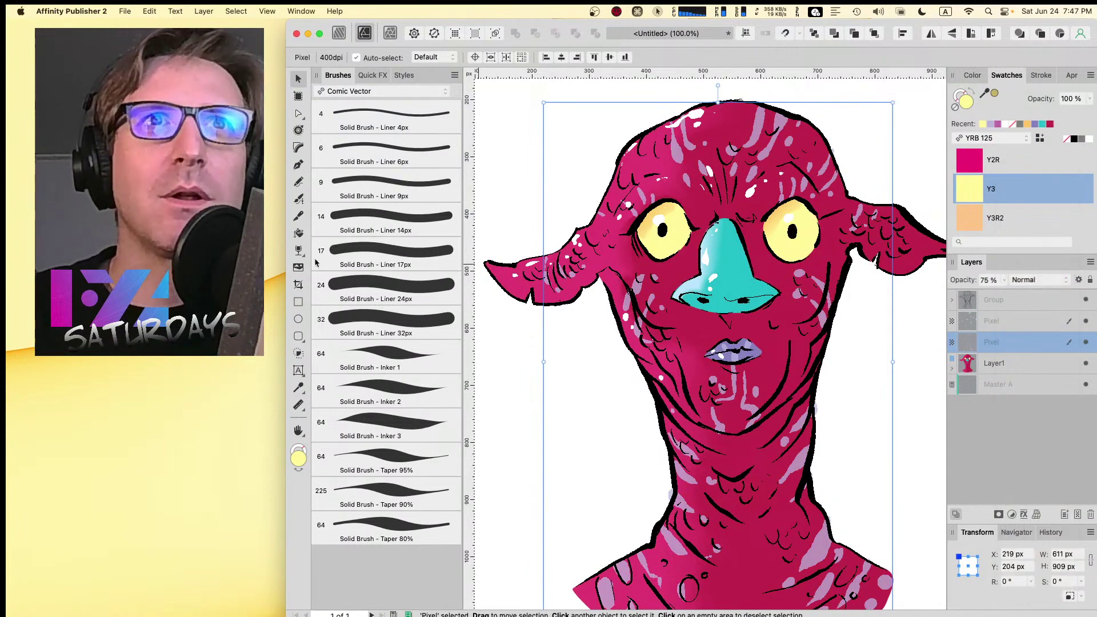
- Flood-fill all the skin markings on the pixel layer at once with the Y3 swatch, with the Contiguous option turned off
left_click(299, 233)
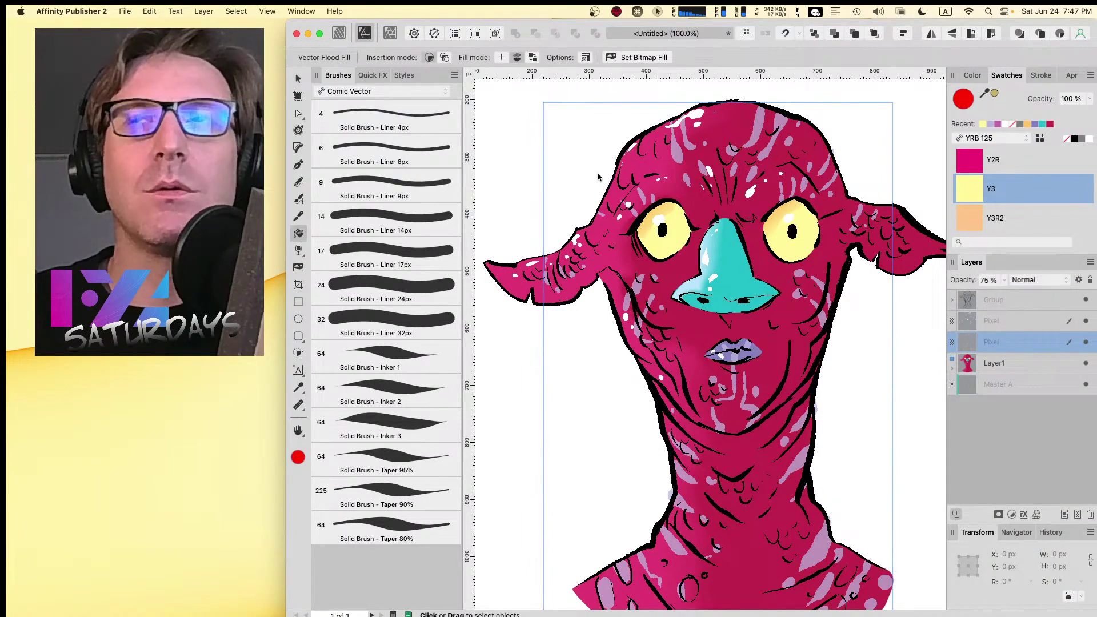
left_click(969, 188)
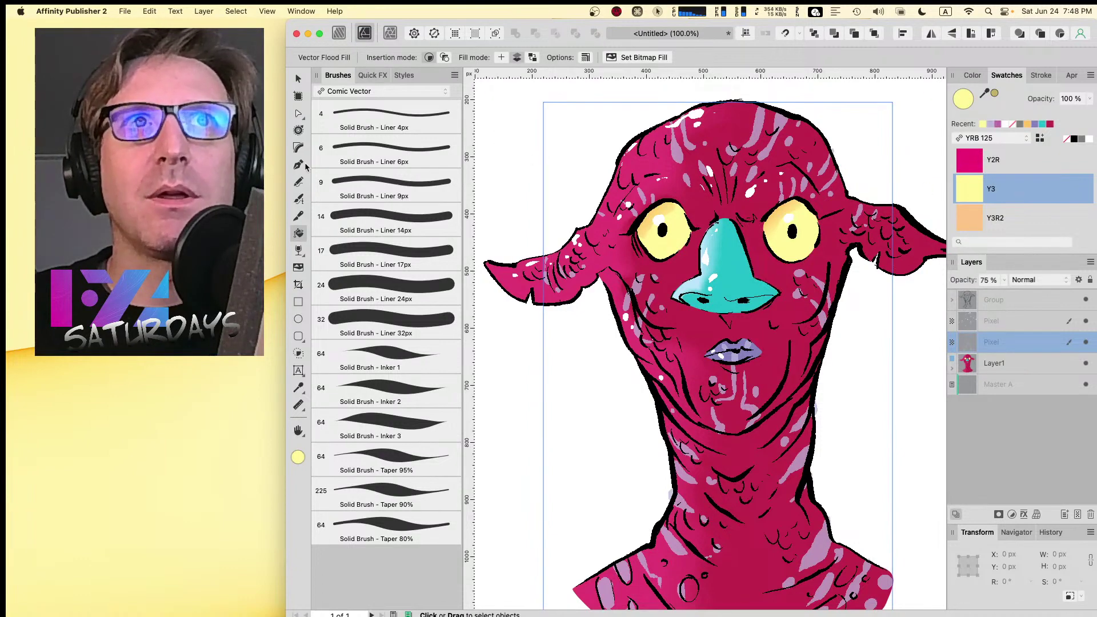
left_click(390, 34)
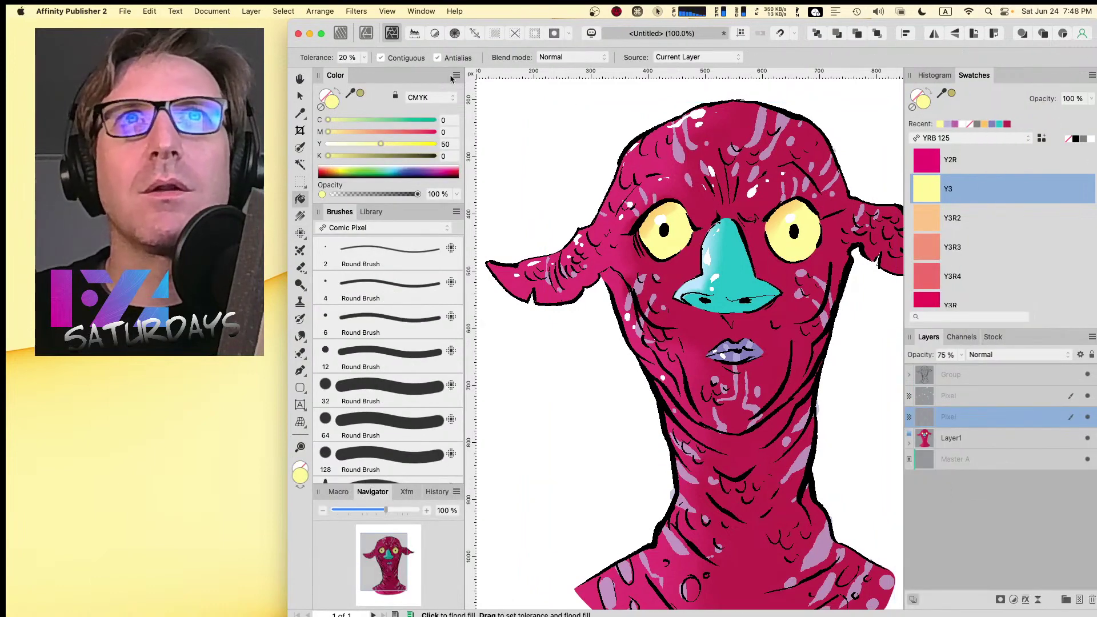
left_click(381, 58)
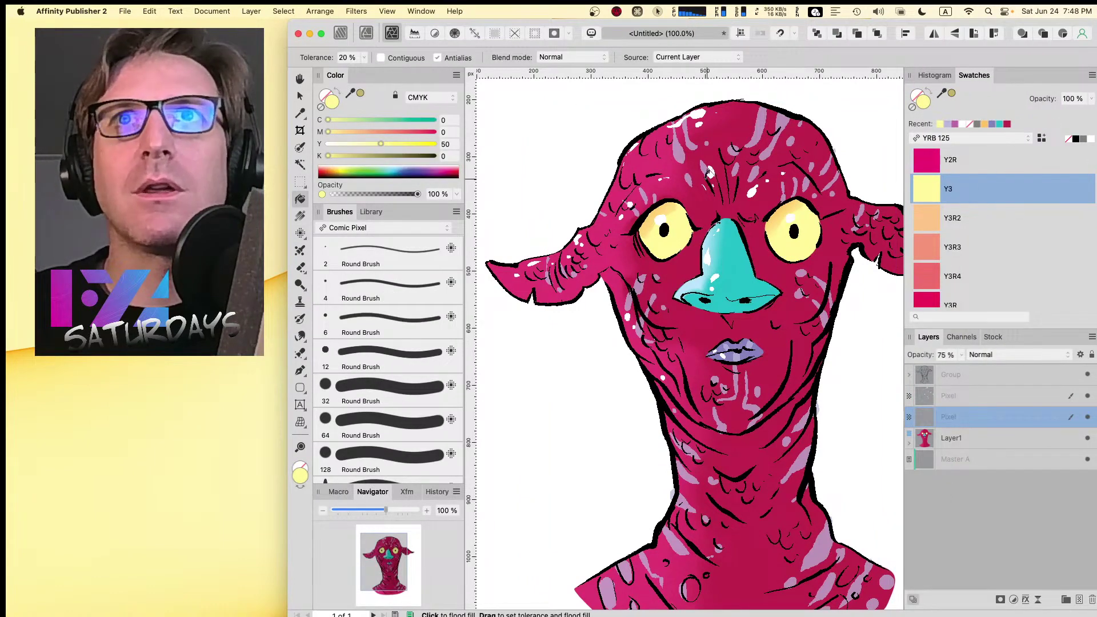
left_click(681, 153)
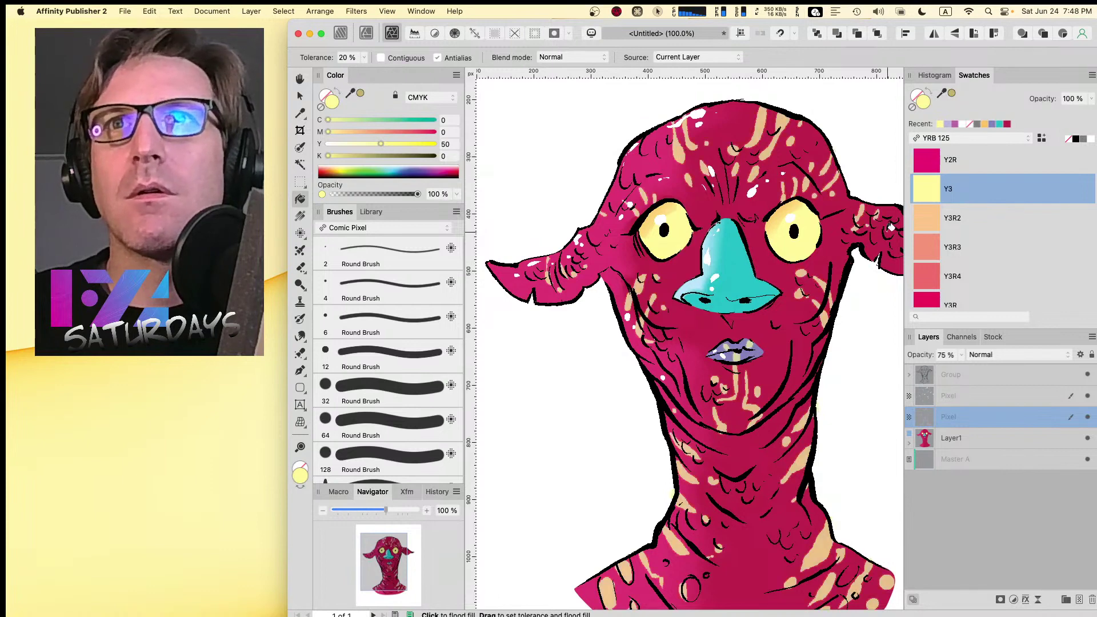
- Try the Y3R2 and Y4B3 swatches one after the other as the markings' fill and preview other blend modes, keeping Normal
left_click(935, 228)
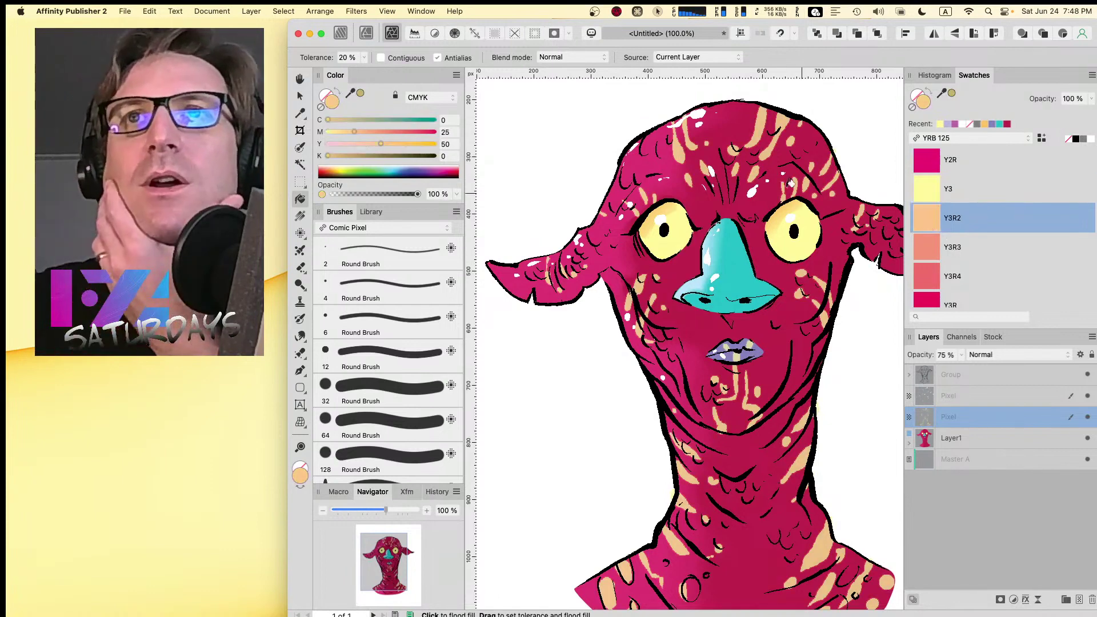
left_click(685, 151)
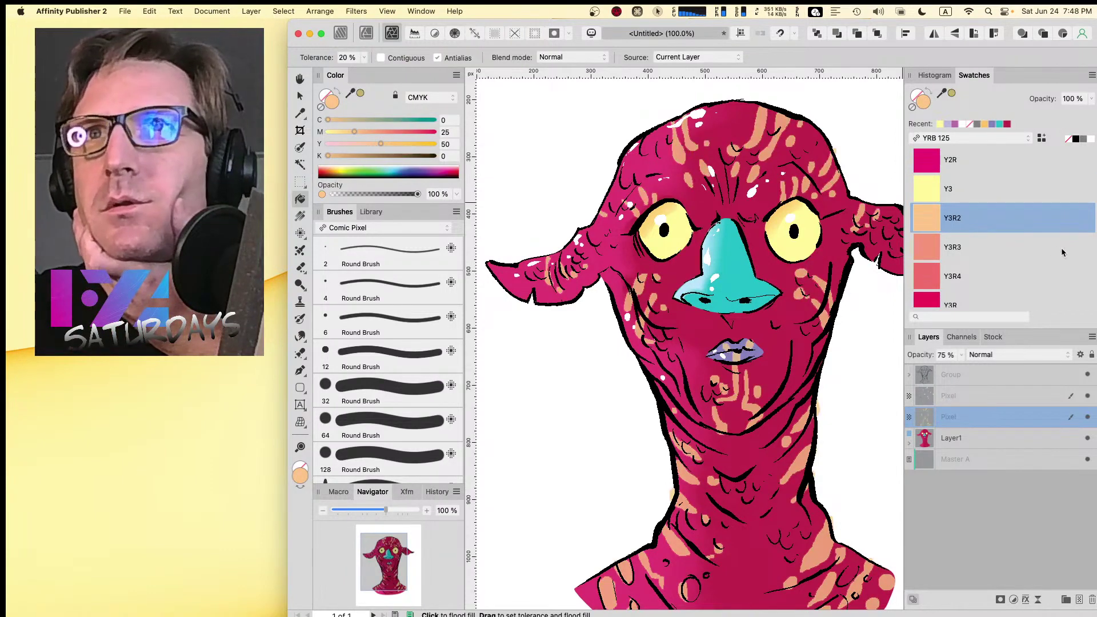
scroll(1054, 254, "up", 1)
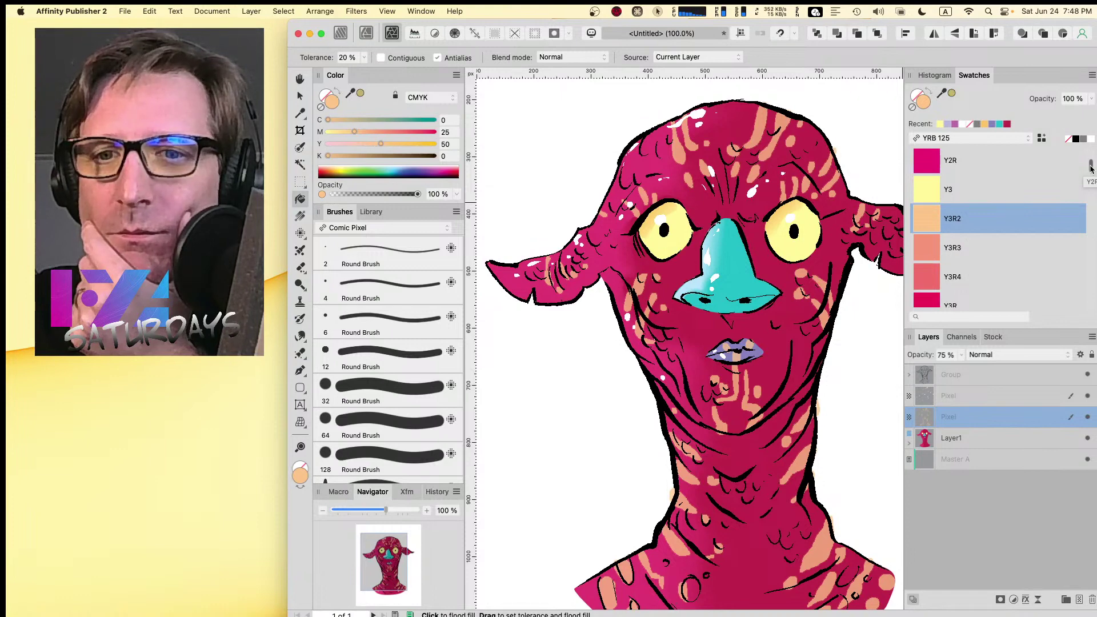
left_click_drag(1089, 166, 1089, 178)
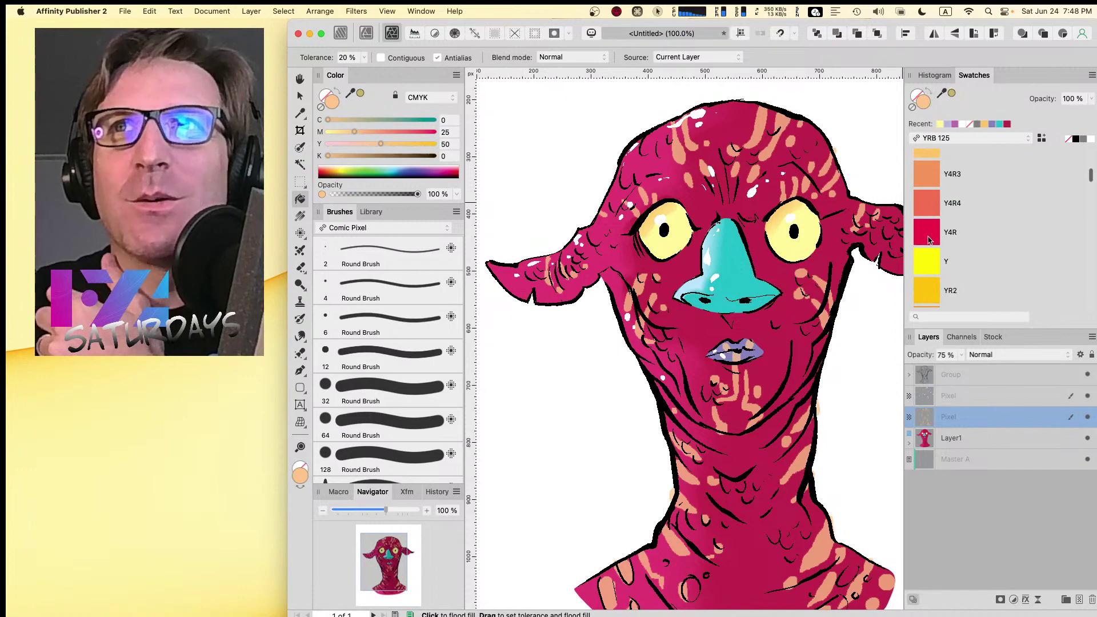
left_click_drag(1091, 179, 1091, 183)
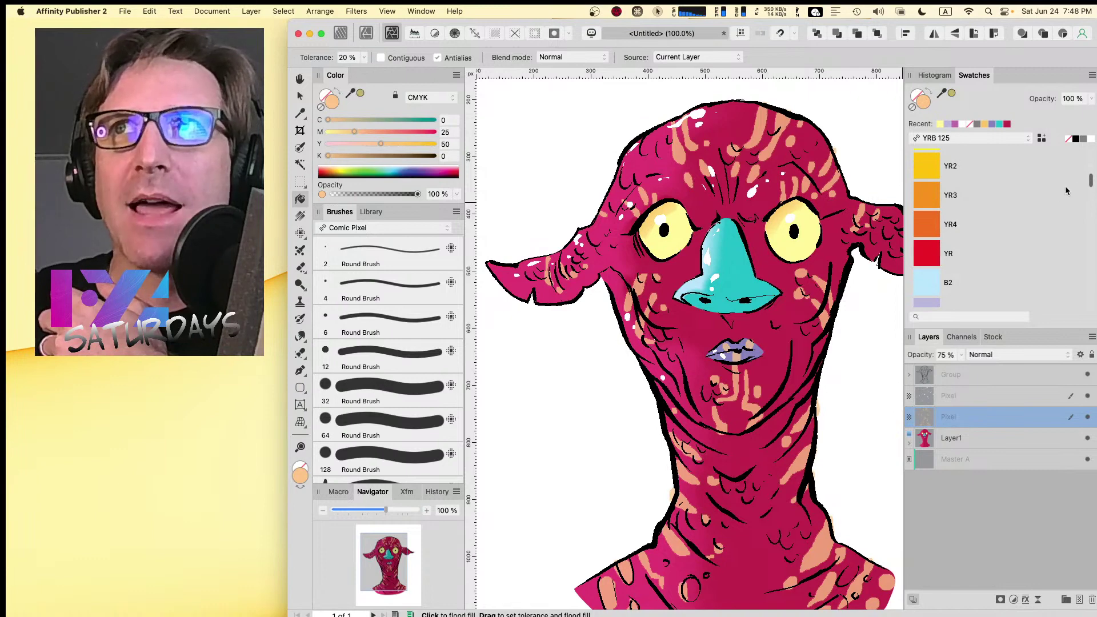
left_click_drag(1090, 183, 1090, 188)
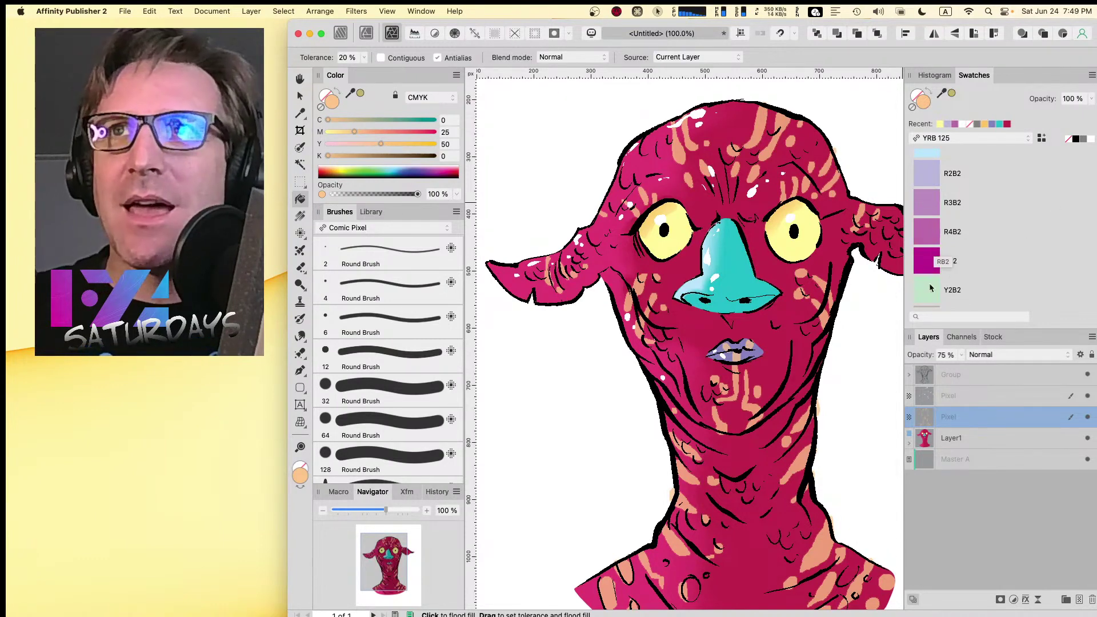
scroll(1024, 249, "up", 1)
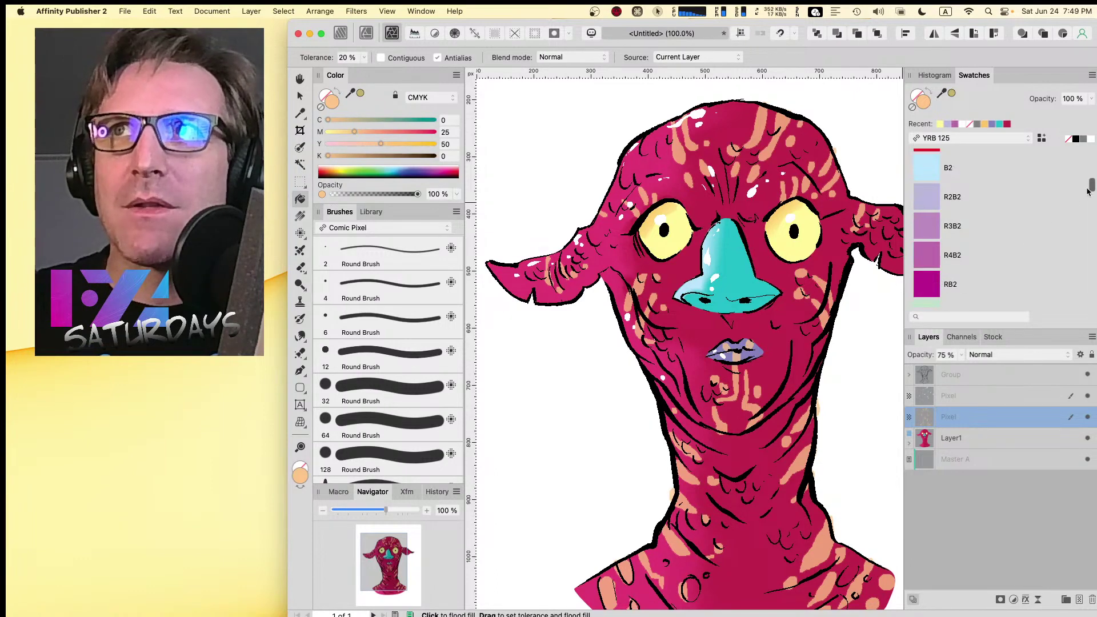
left_click_drag(1090, 189, 1090, 231)
left_click(951, 245)
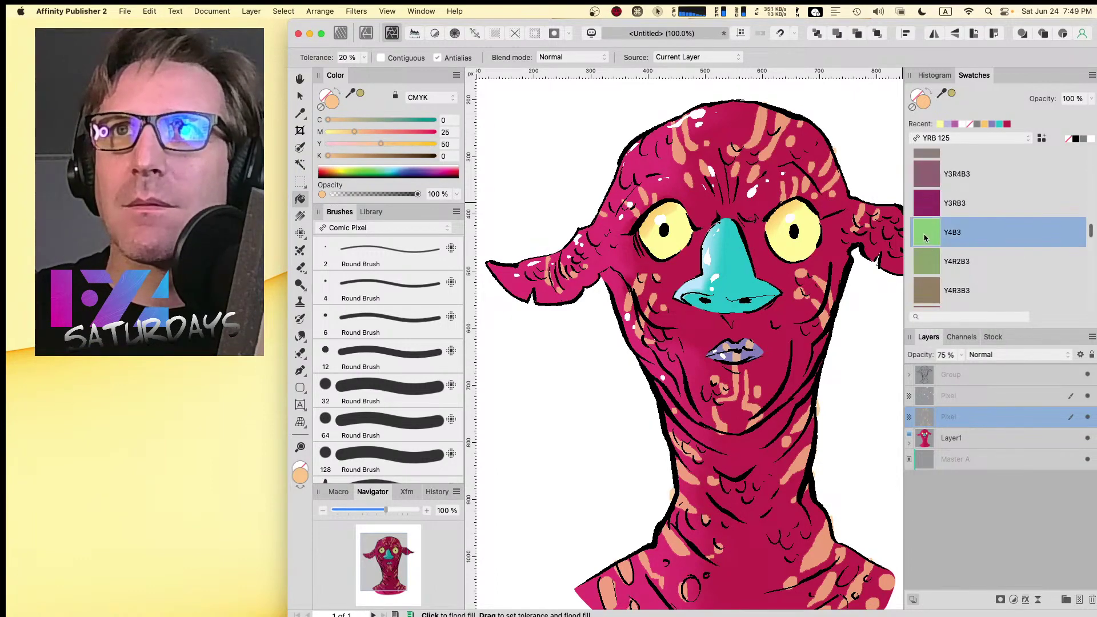
left_click(768, 150)
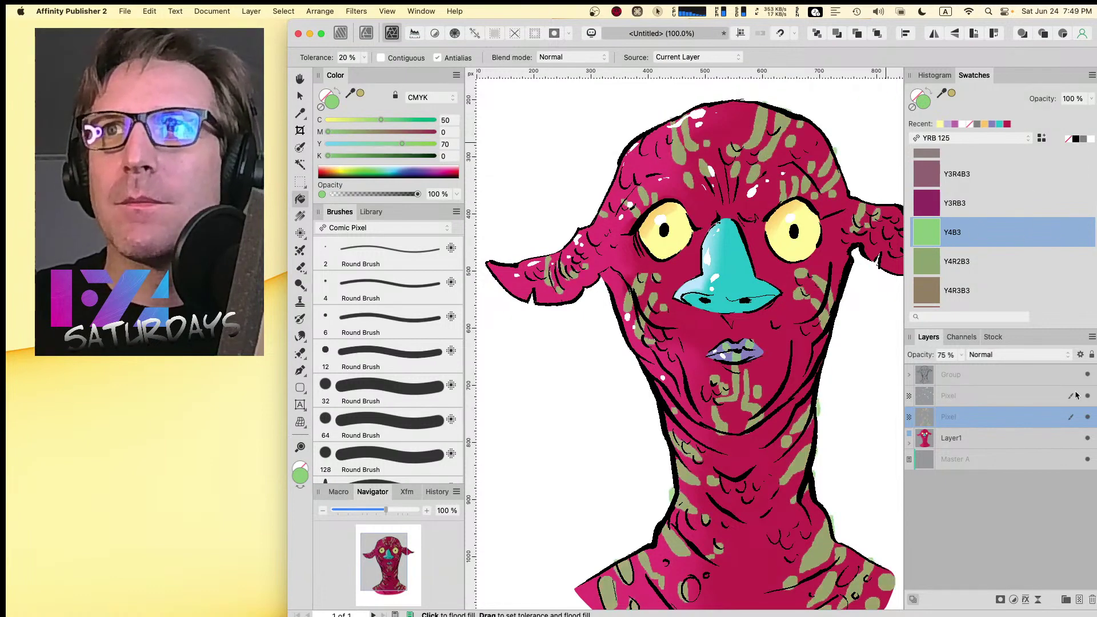
left_click(998, 354)
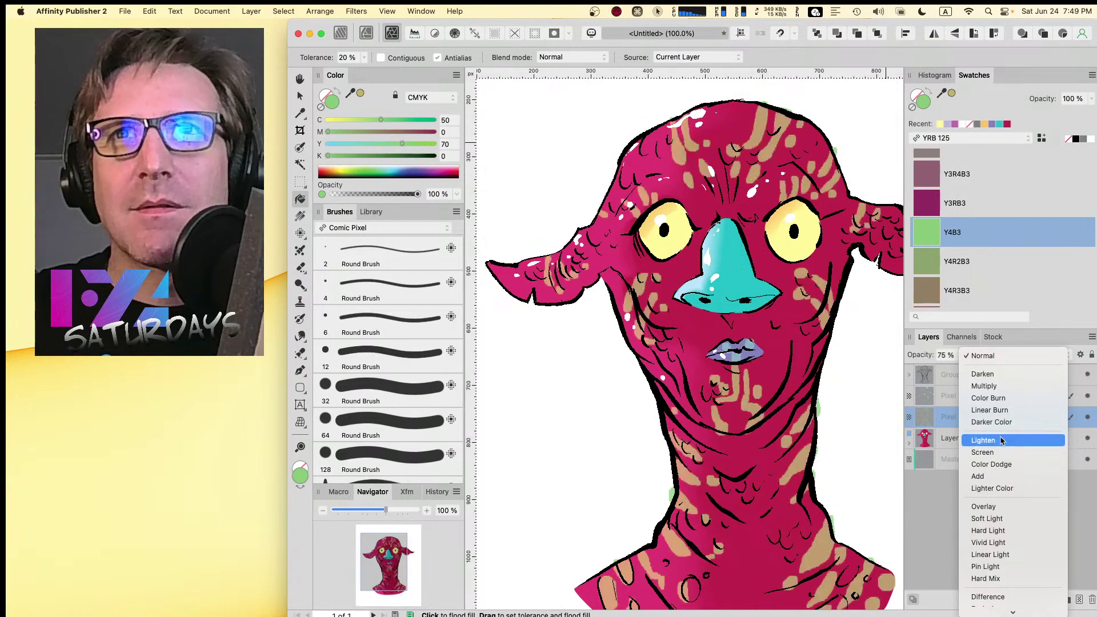
left_click(1008, 359)
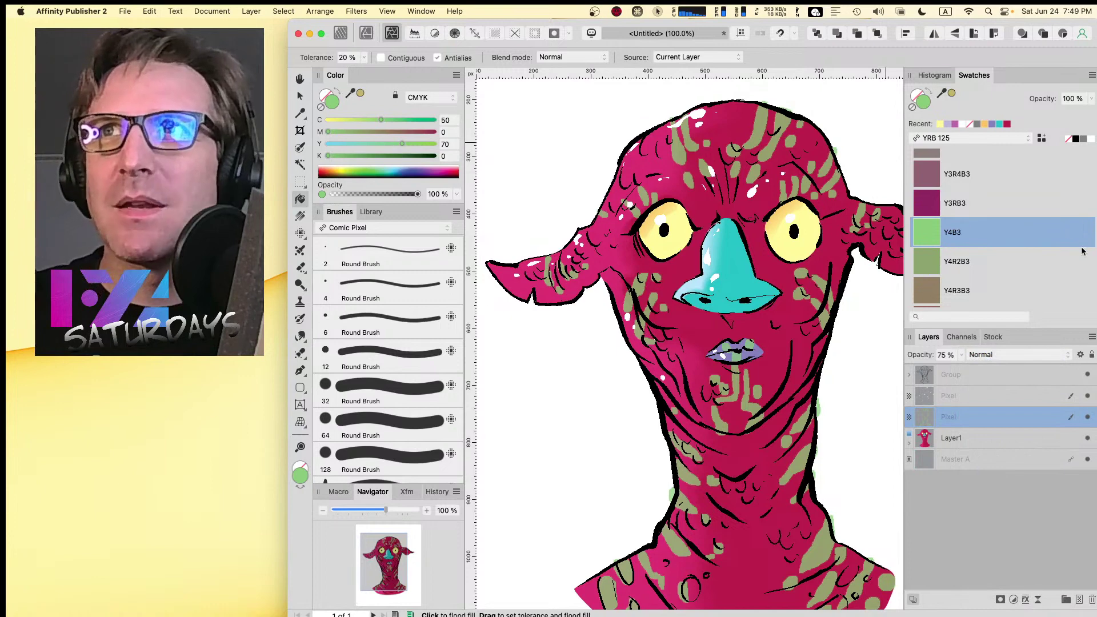
- Try the green Y3B3 swatch as the markings' fill and undo the trial fills back to the Y3 fill
scroll(1086, 248, "up", 1)
scroll(1074, 252, "up", 5)
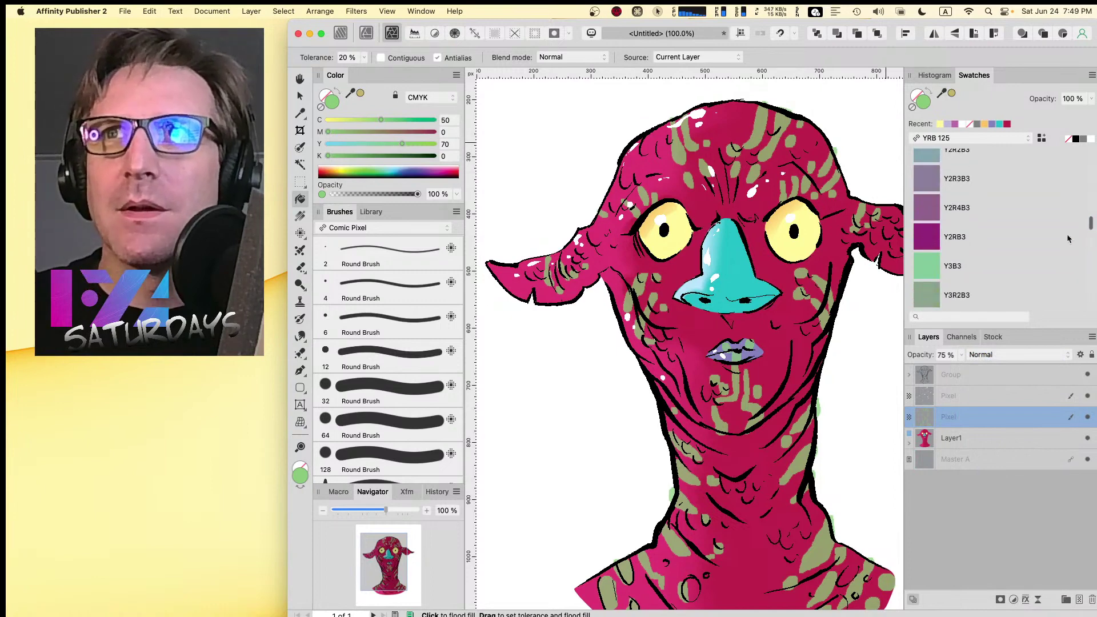
left_click(924, 275)
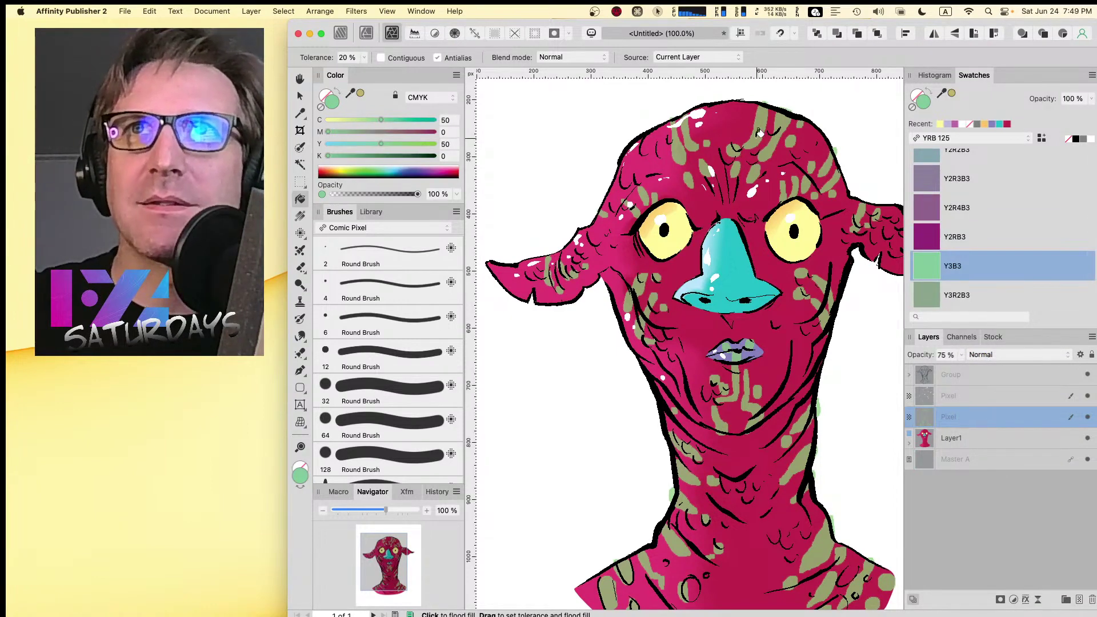
left_click(759, 133)
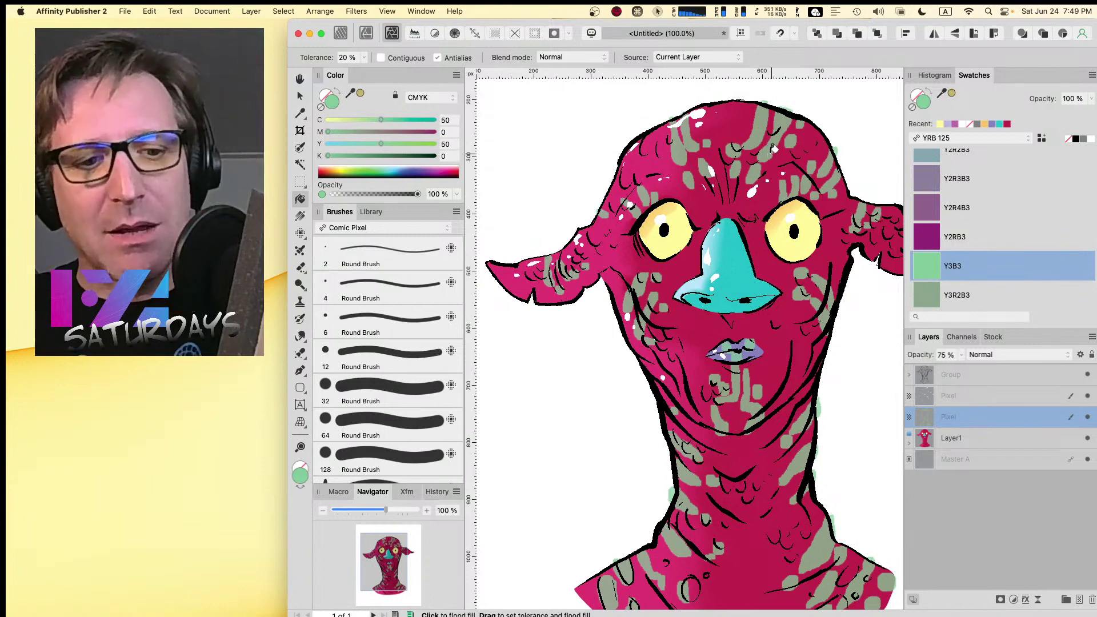
key("super+z")
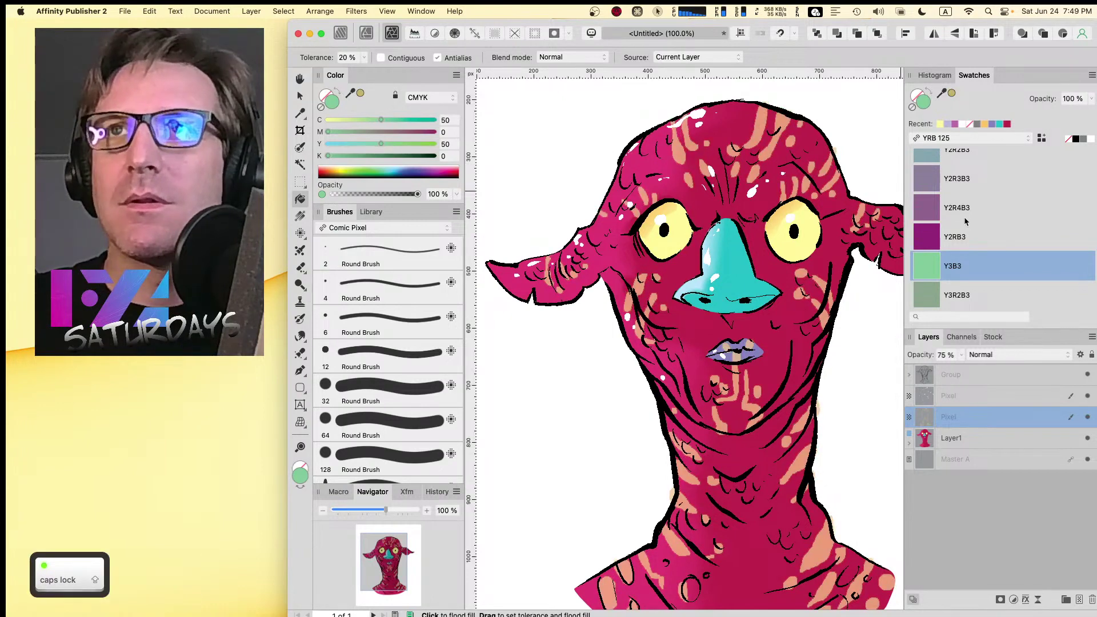
- Try the Y2B3 swatch from the YRB 125 palette as the markings' fill and undo it
scroll(1091, 274, "up", 1)
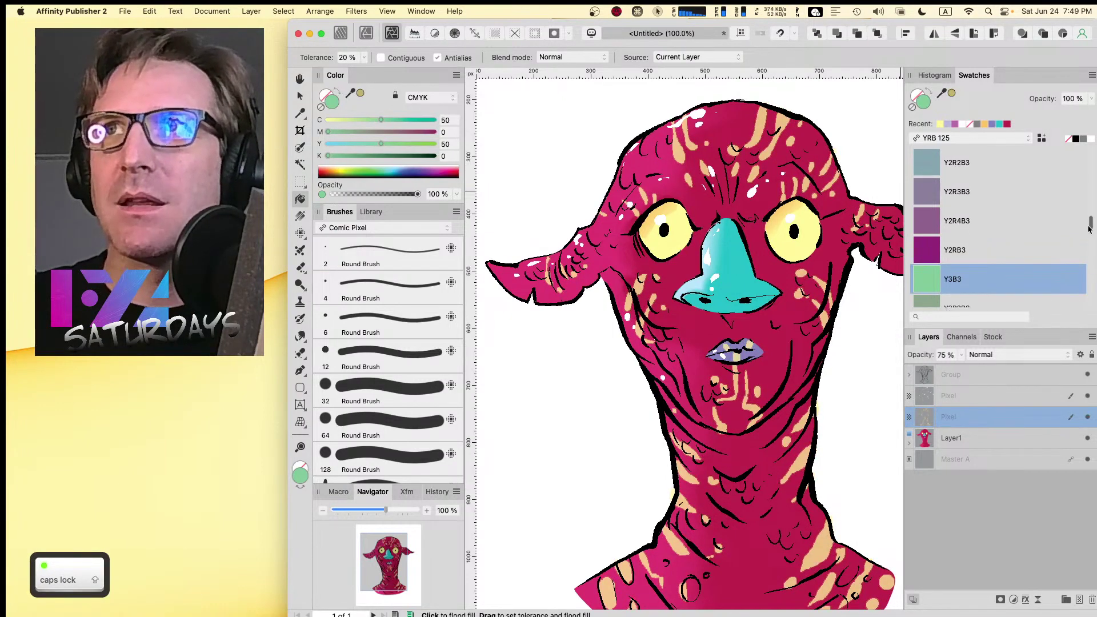
scroll(1090, 223, "up", 5)
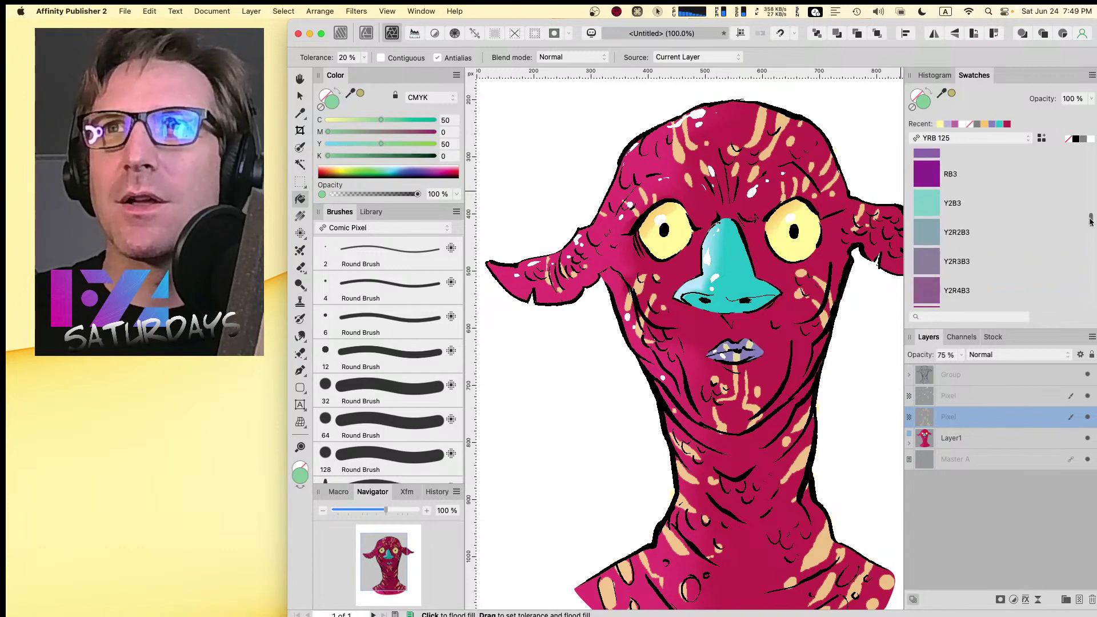
left_click(925, 205)
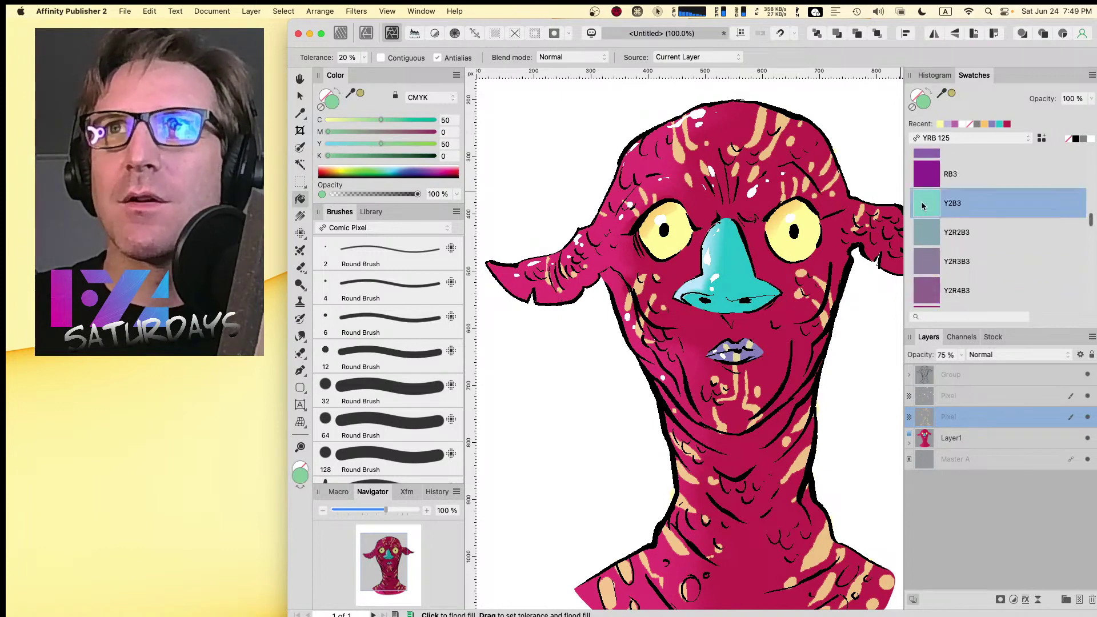
left_click(763, 117)
key("Caps_Lock")
key("super+z")
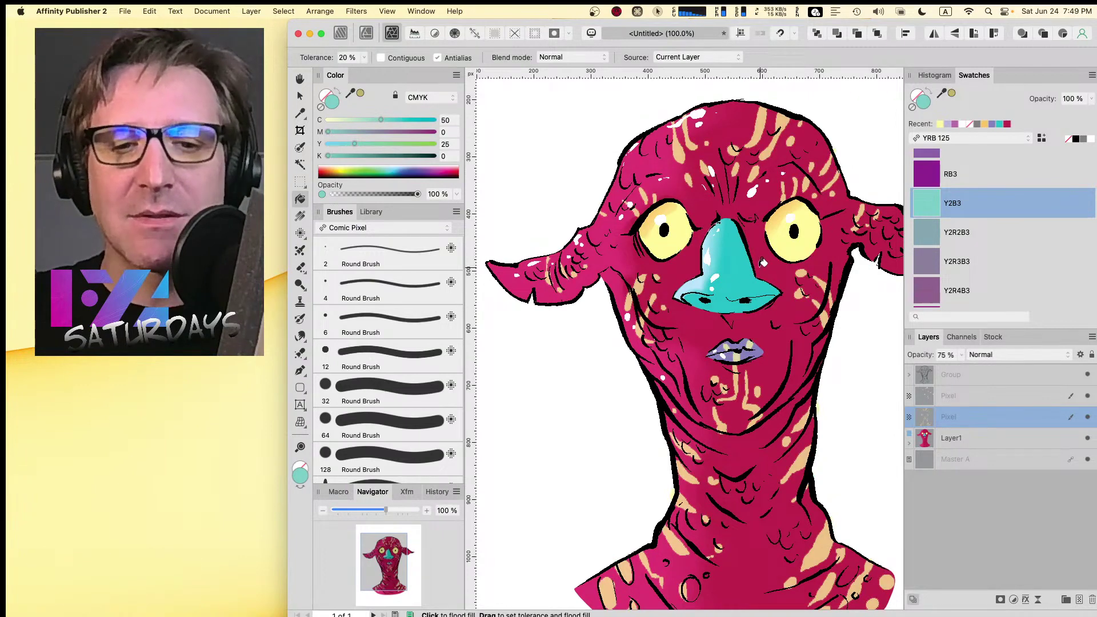
- Sample the turquoise from the creature's nose and flood-fill all the skin markings with it
key("Caps_Lock")
key("i")
left_click(736, 268)
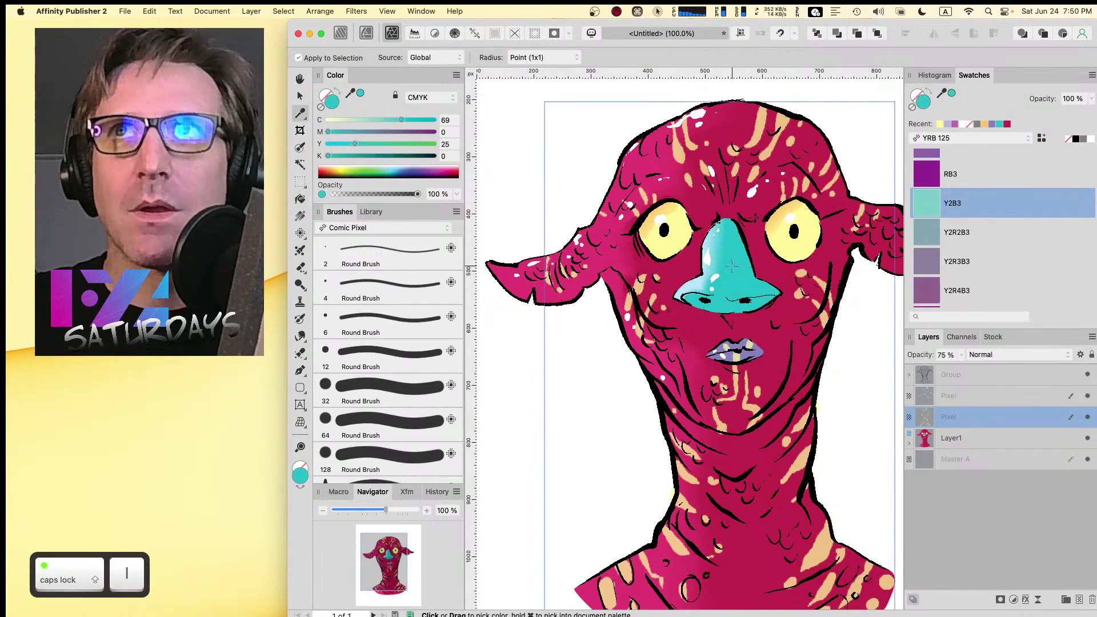
key("Caps_Lock")
key("g")
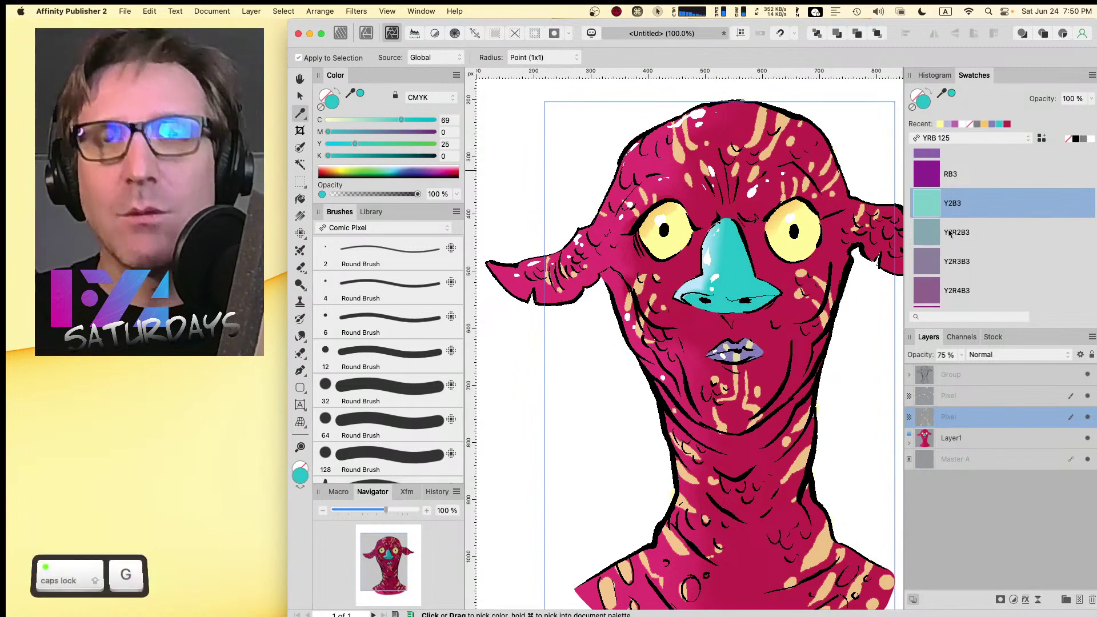
left_click(763, 123)
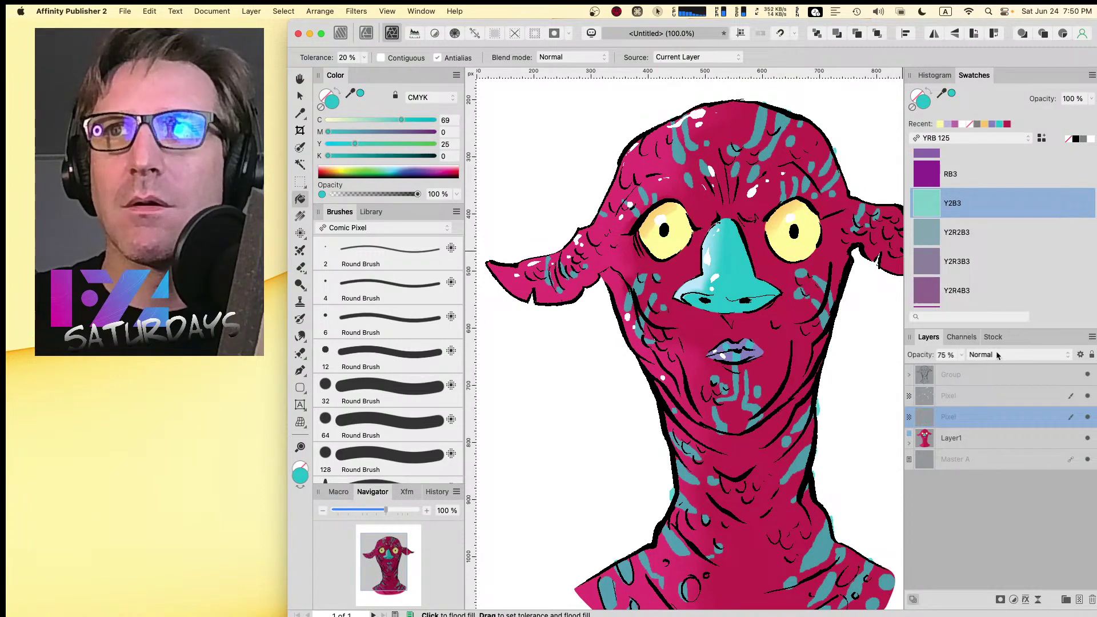
- Raise the markings layer's opacity to 95 % and deselect the layer
left_click(962, 355)
left_click_drag(964, 372, 980, 374)
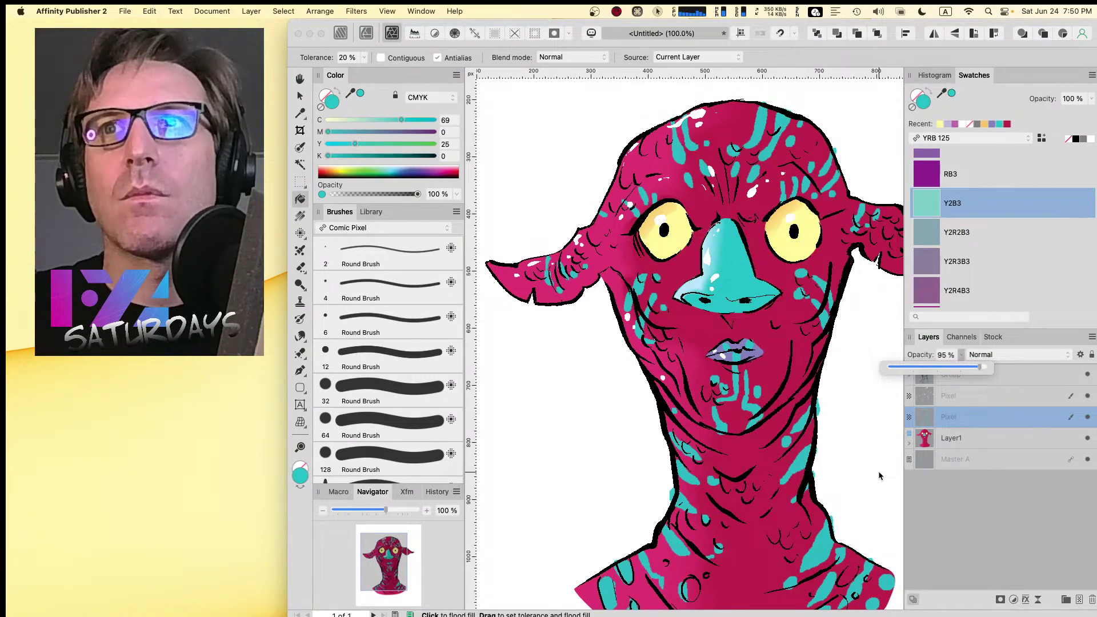
left_click(989, 487)
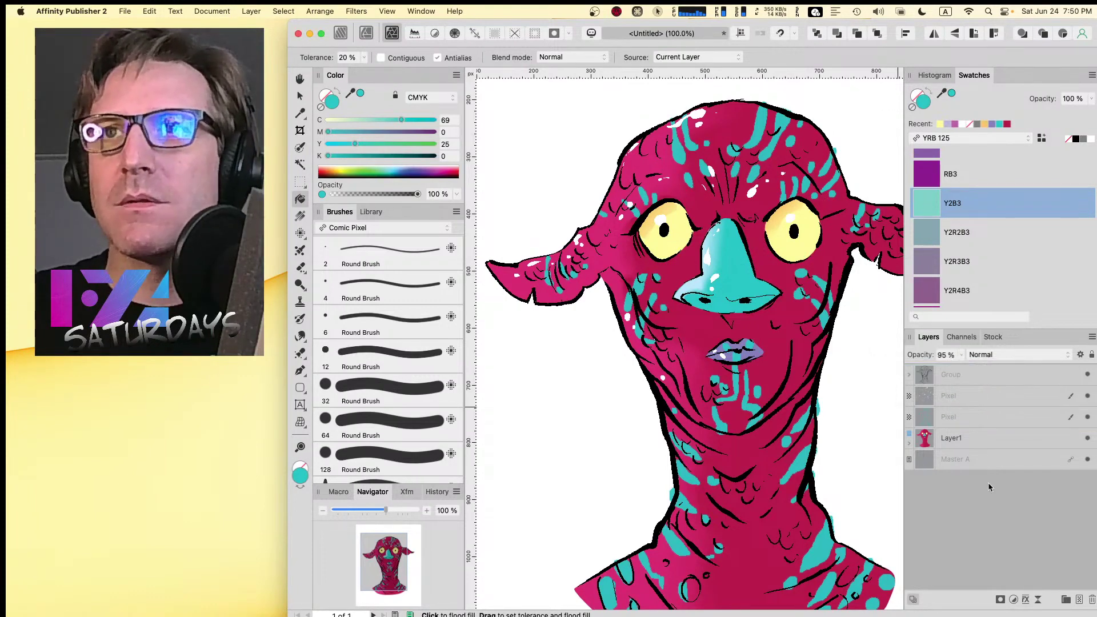
- Select the creature's colored artwork below the markings layers and place it in a group
left_click(969, 443)
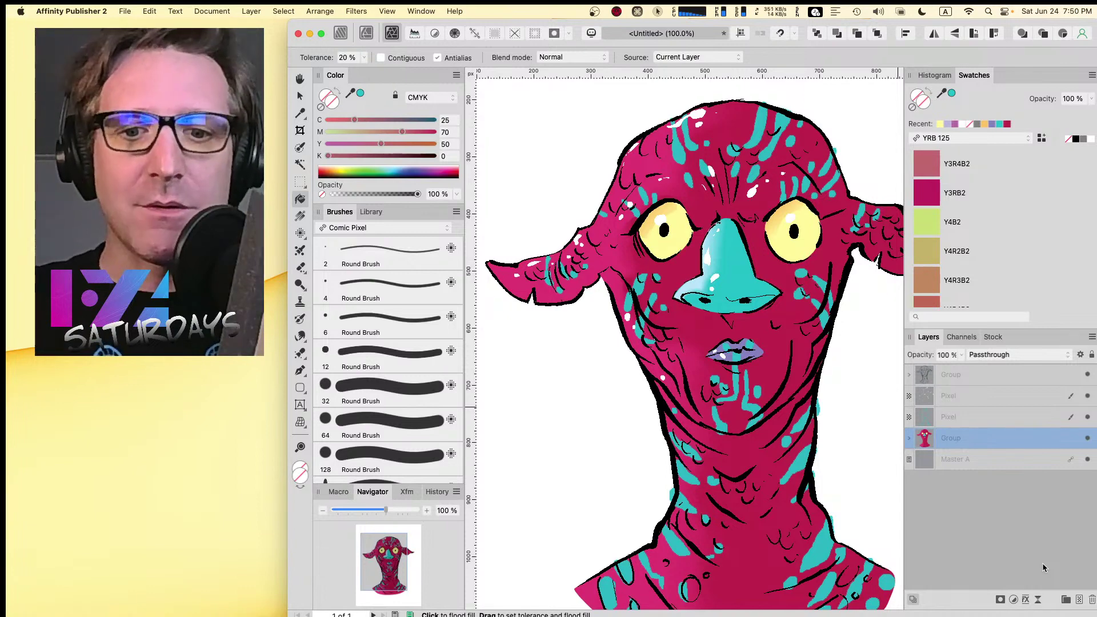
key("Caps_Lock")
key("super+equal")
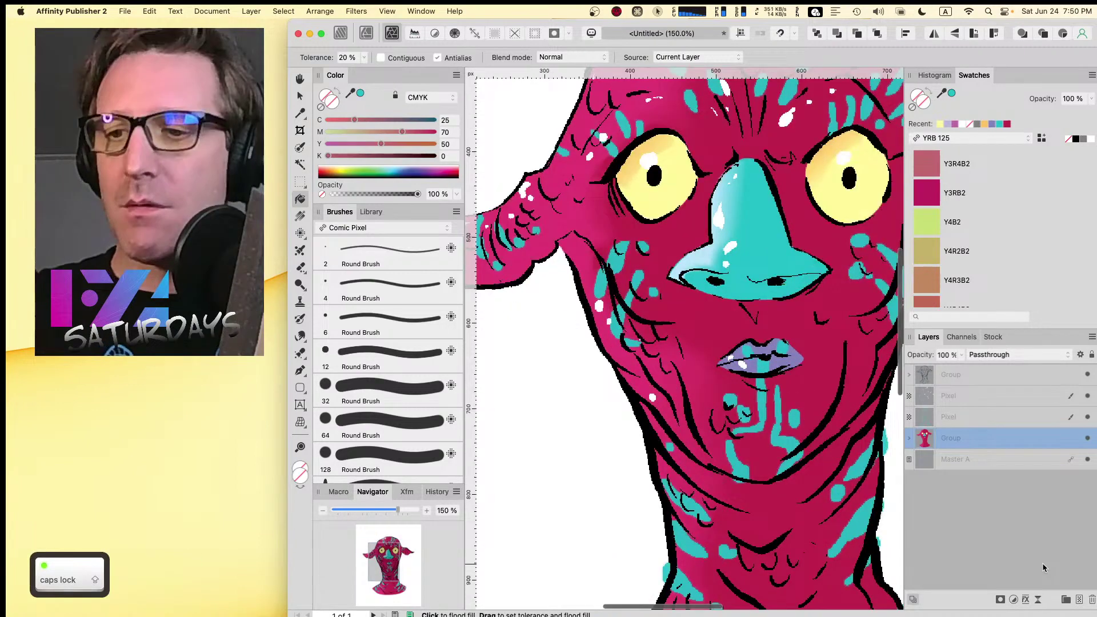
key("space")
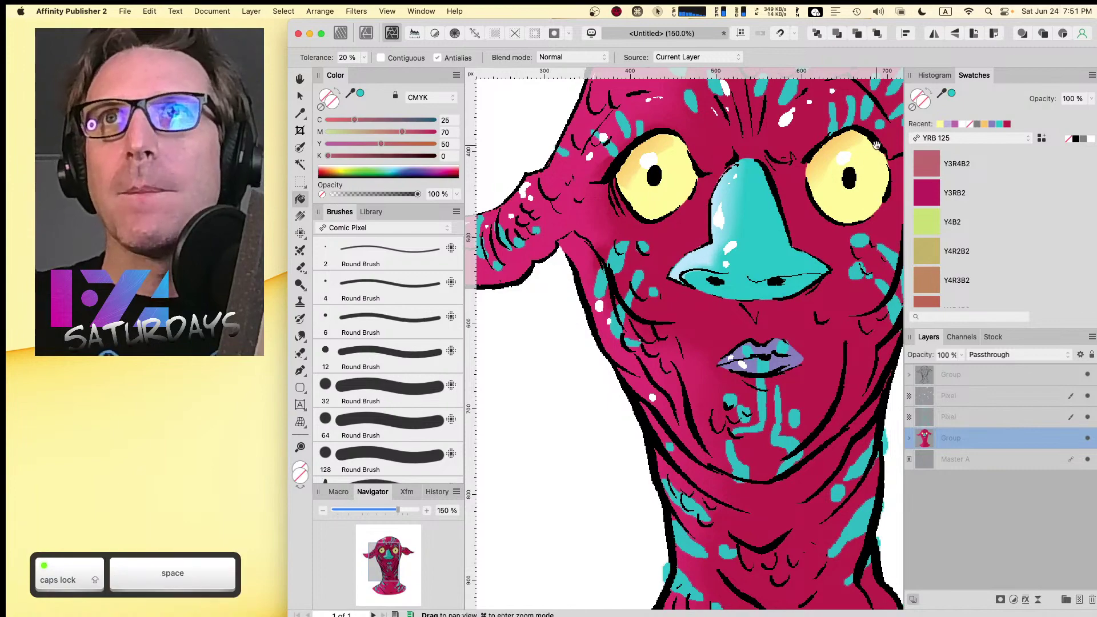
left_click_drag(866, 150, 786, 279)
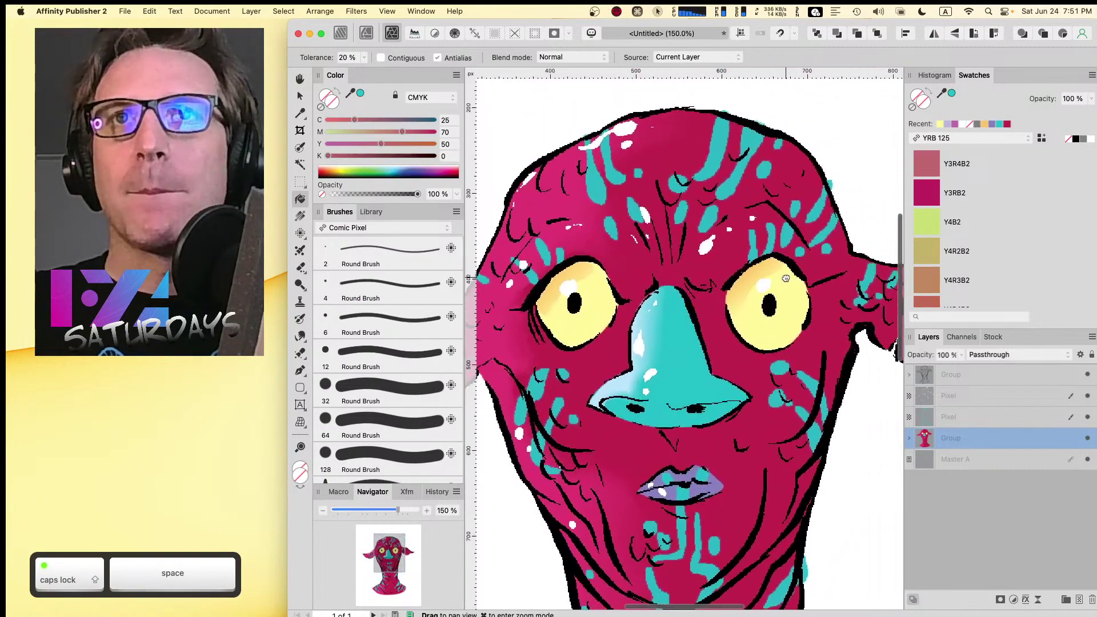
left_click(1066, 601)
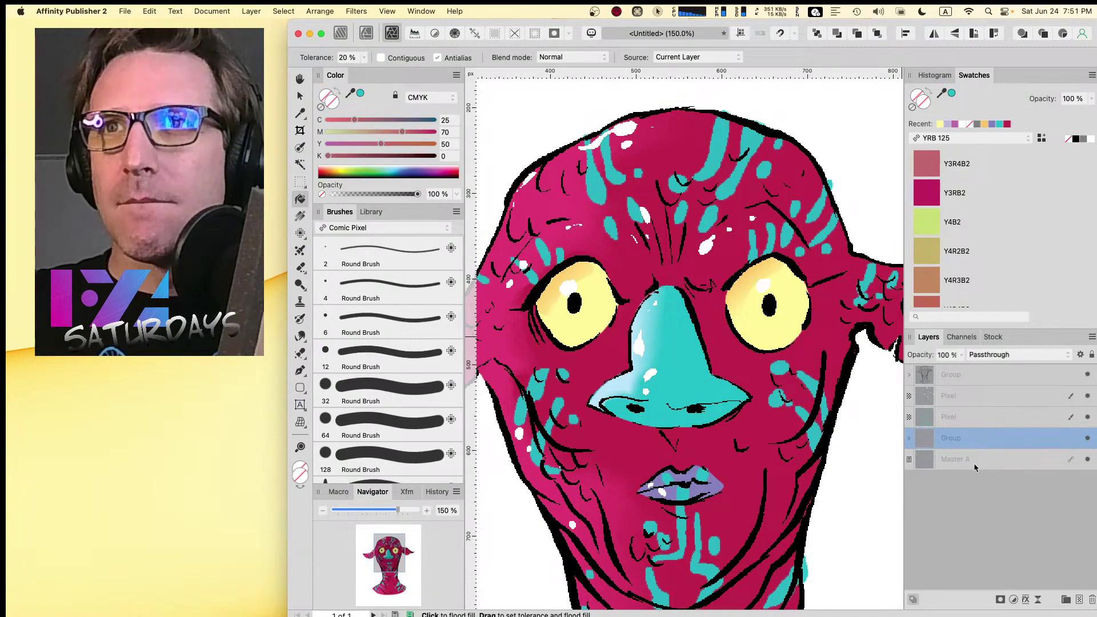
key("Caps_Lock")
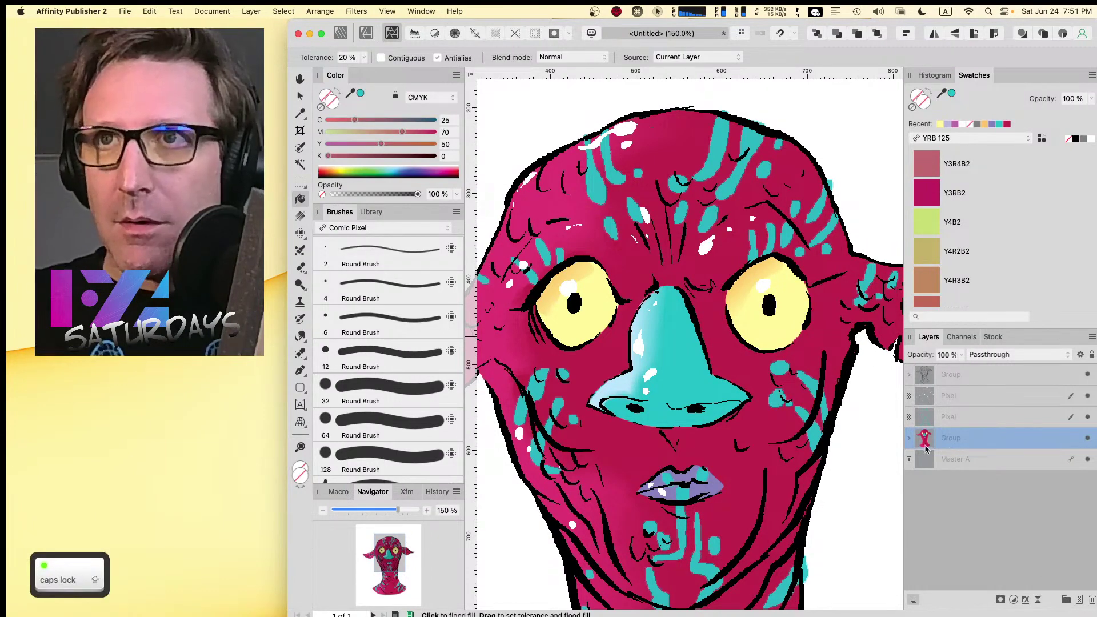
- Undo the grouping of the colored artwork and add a new vector layer directly above the artwork layer
key("super+z")
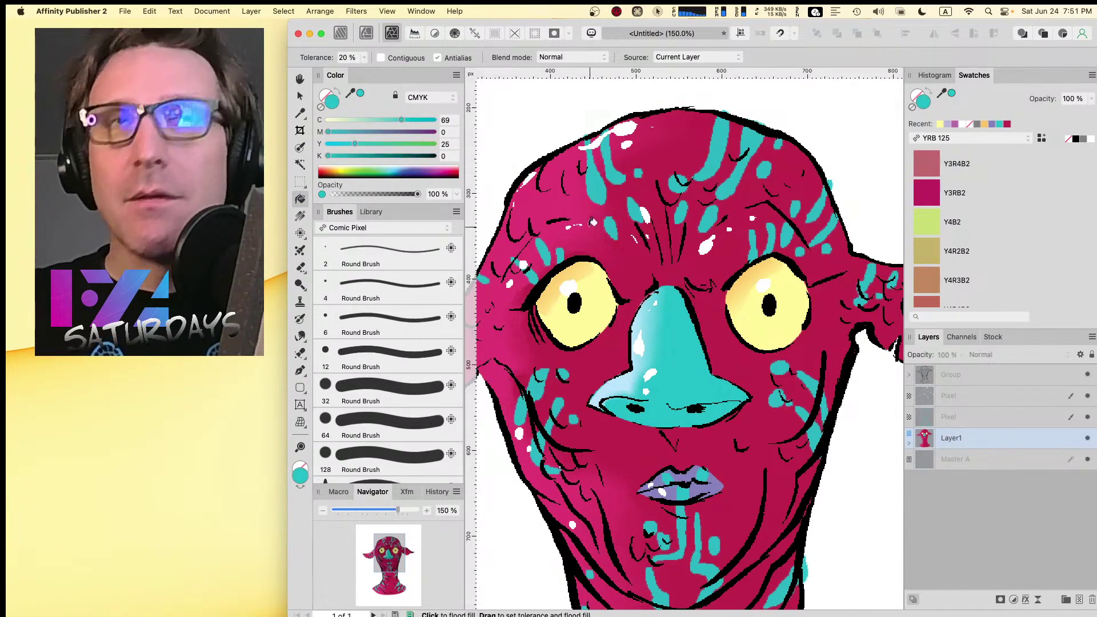
left_click(366, 33)
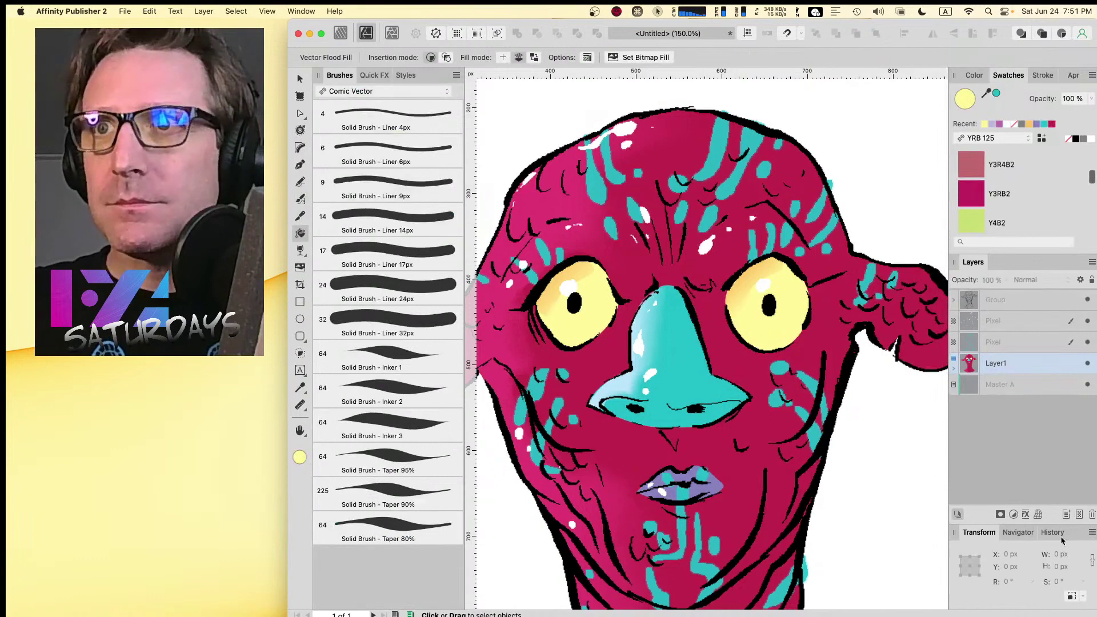
left_click(1067, 515)
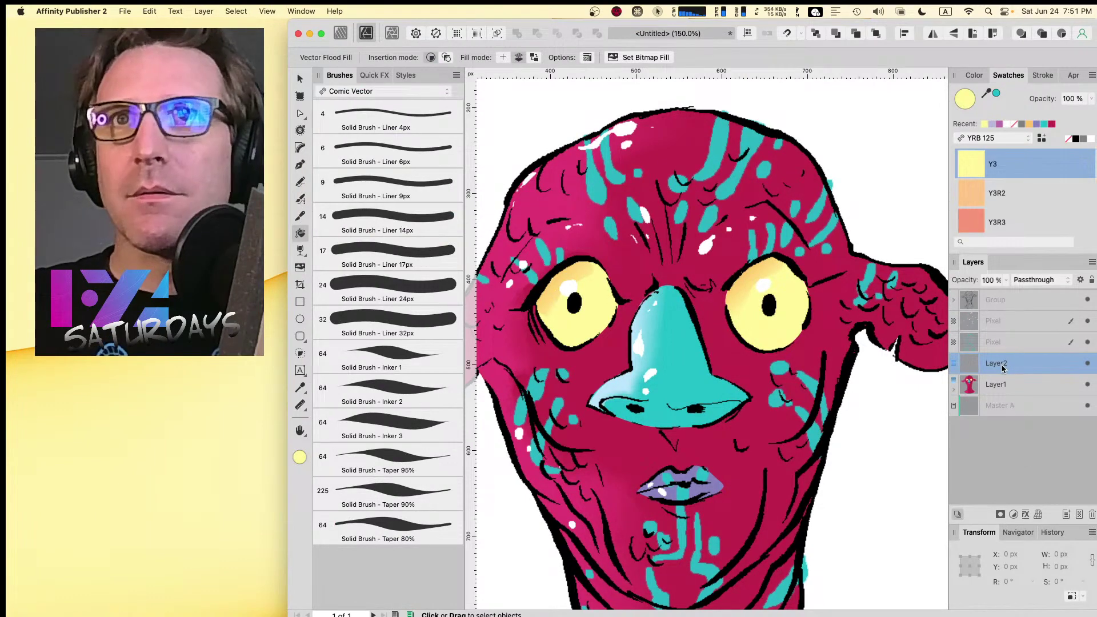
- Try the mid-grey swatch as the fill color and lower its yellow value to 25
left_click(1082, 139)
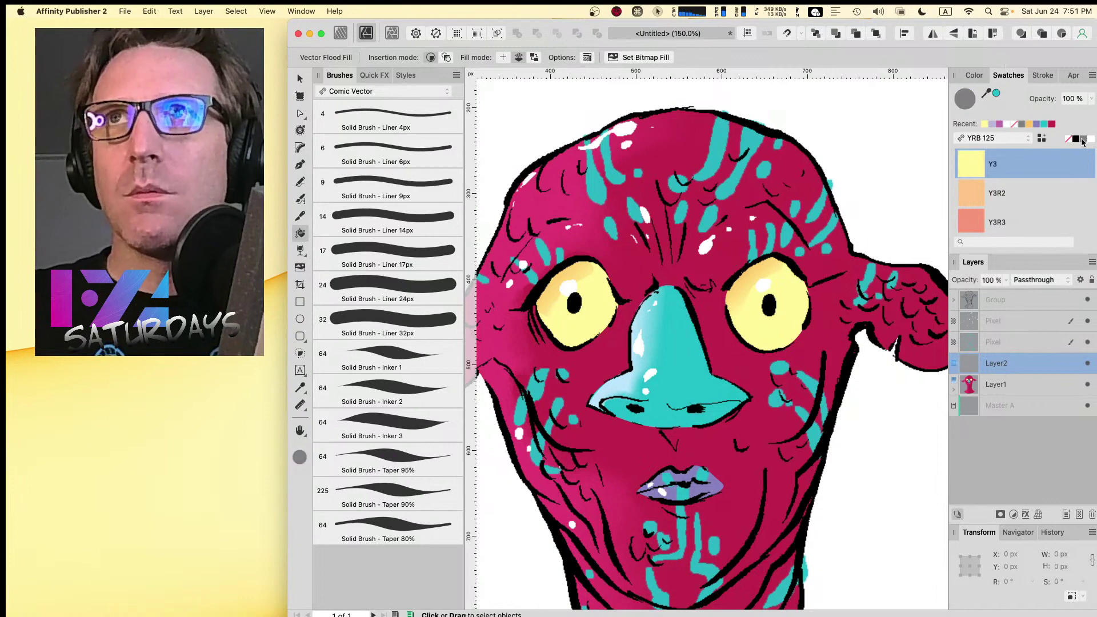
left_click(975, 75)
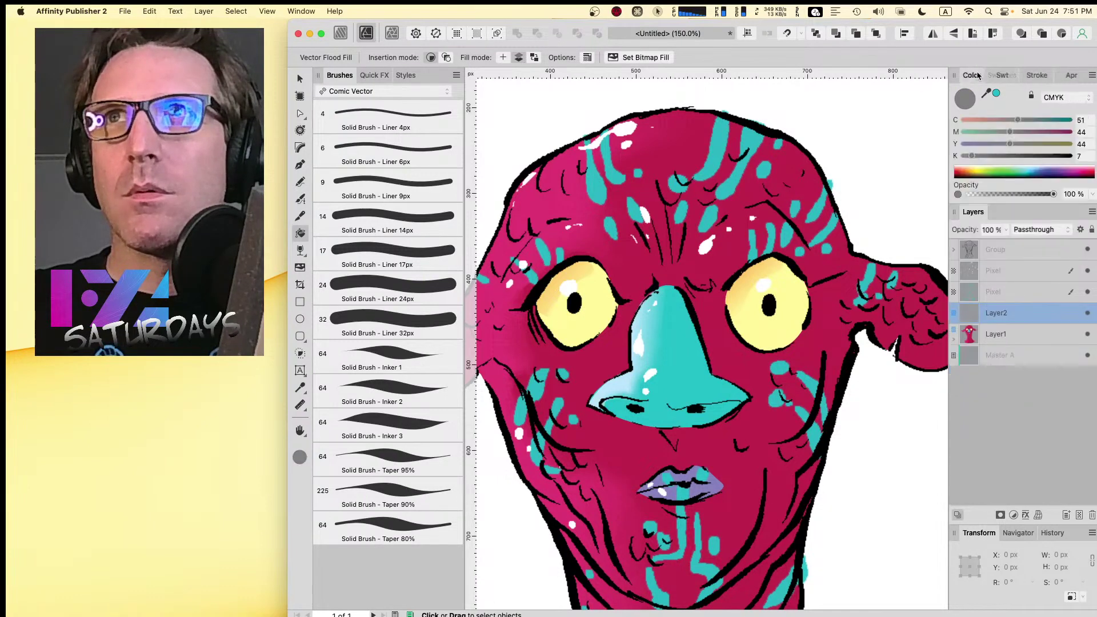
left_click_drag(1009, 144, 984, 145)
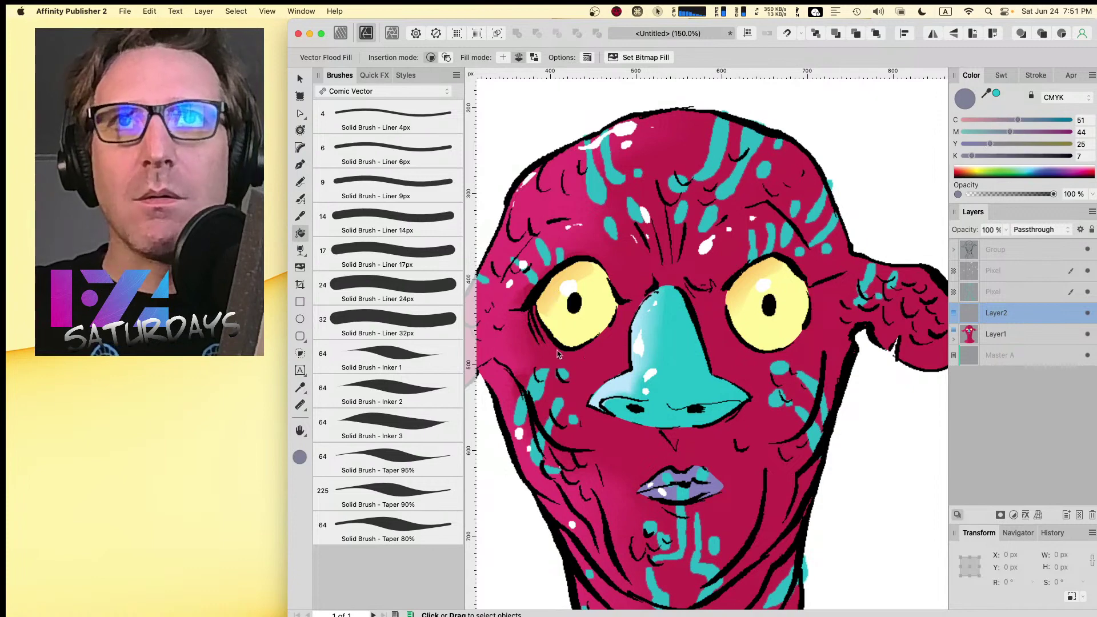
- Choose the Pencil tool and set the new layer to Multiply blending at 75 % opacity
left_click(300, 181)
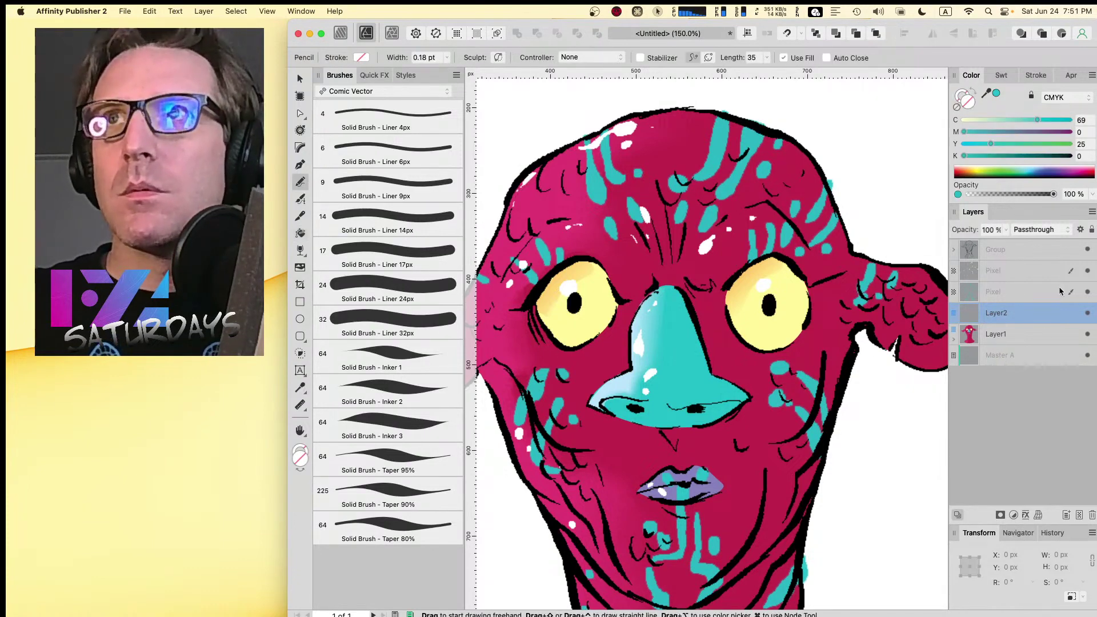
left_click(1038, 229)
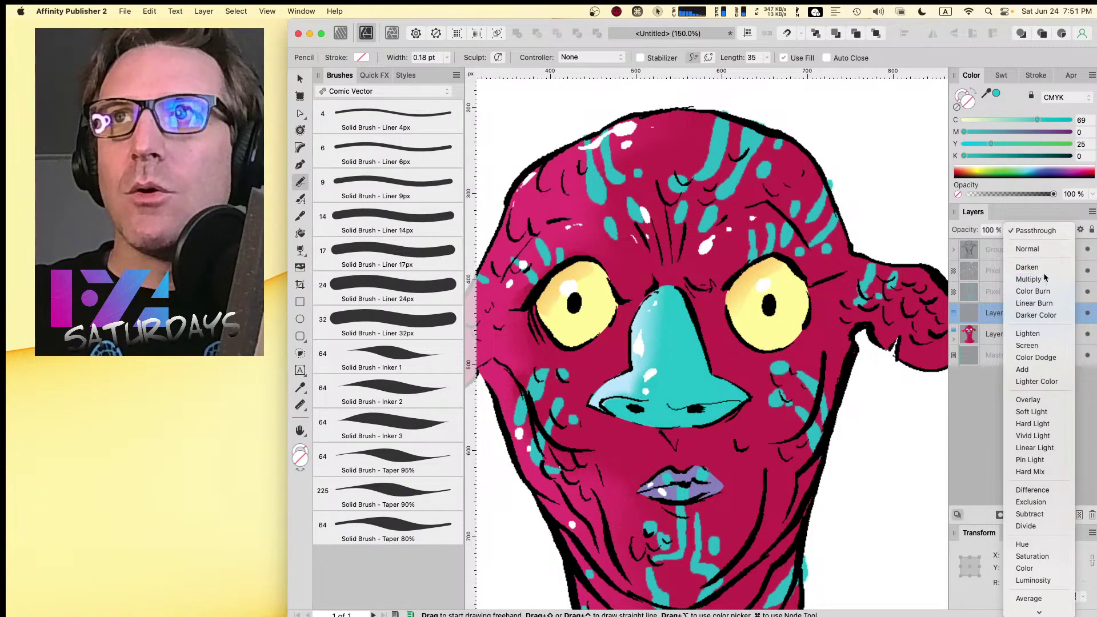
left_click(1034, 266)
left_click(1005, 230)
left_click_drag(1006, 243, 984, 250)
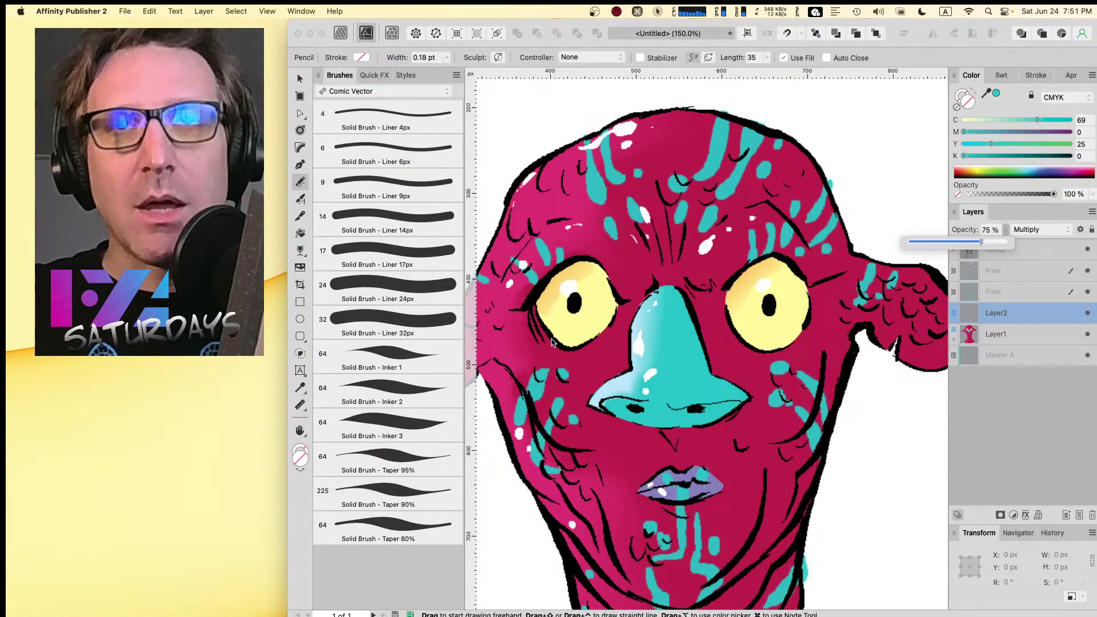
- Try a freehand filled shadow shape across the lower part of the left eye and undo it
key("n")
left_click_drag(551, 342, 551, 322)
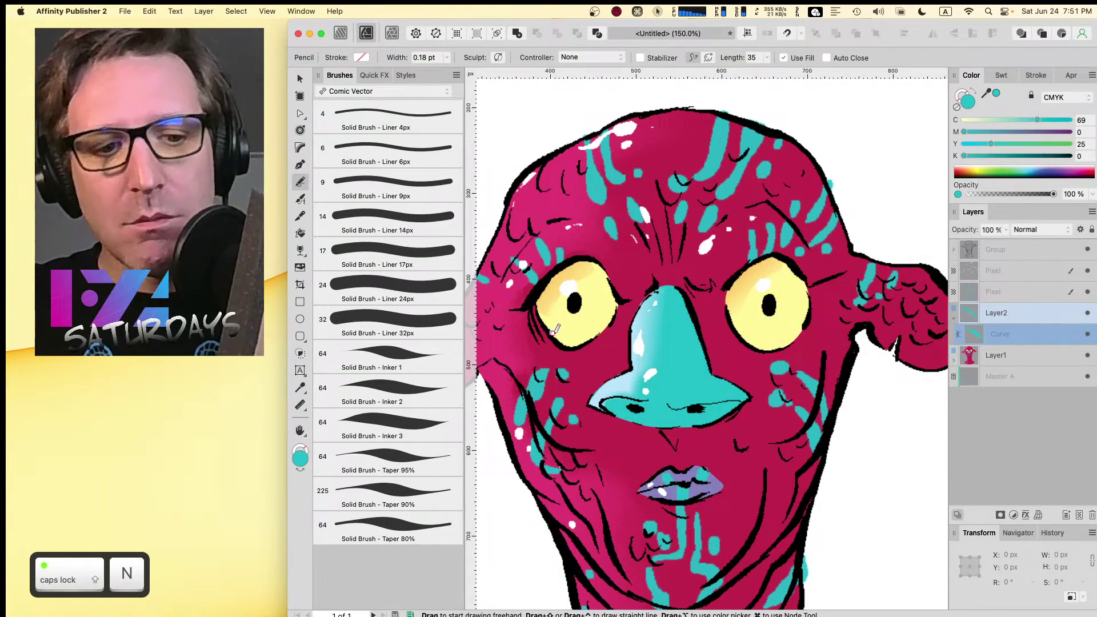
key("super+z")
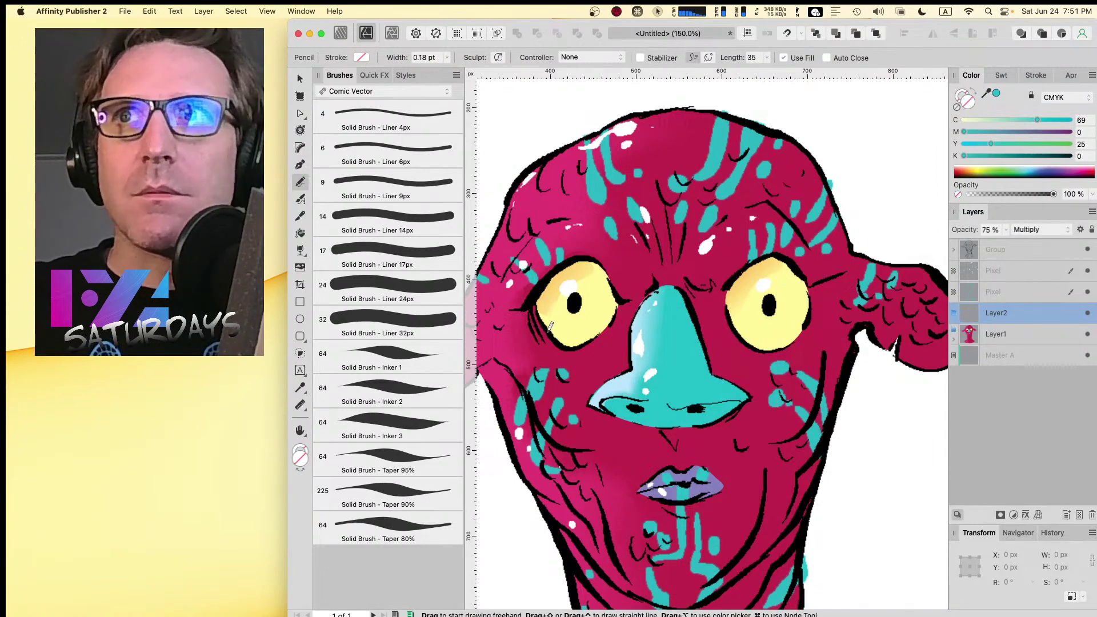
- Draw a freehand shadow shape along the lower edge of the left eye and fill it with the recent lavender R2B2
mouse_move(558, 336)
left_mouse_down()
mouse_move(588, 342)
mouse_move(617, 311)
mouse_move(612, 301)
mouse_move(551, 332)
left_mouse_up()
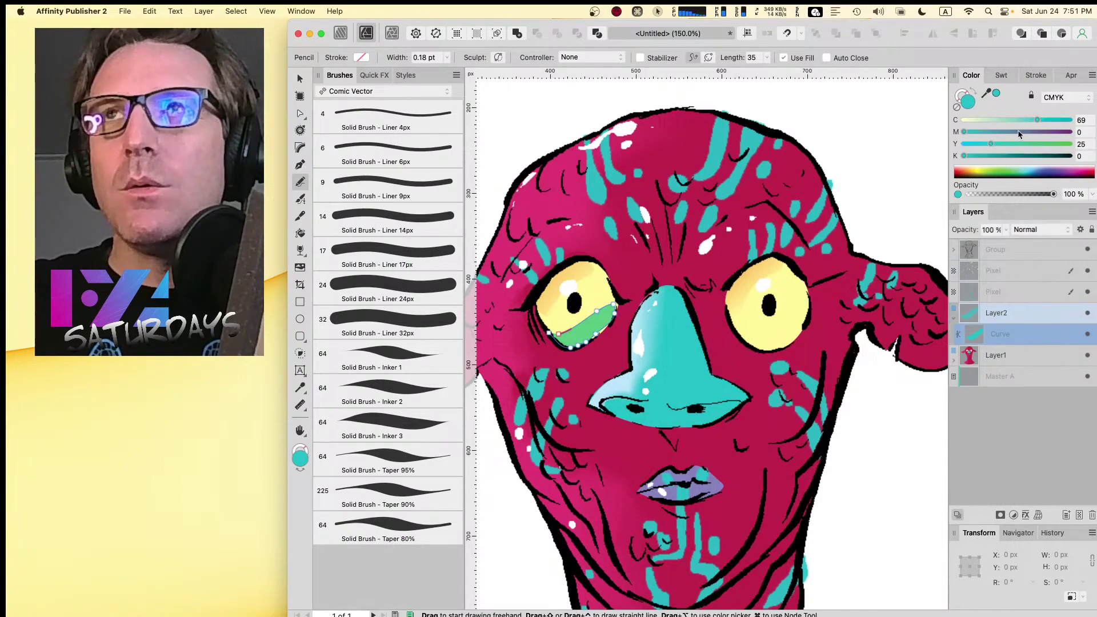
left_click(1003, 78)
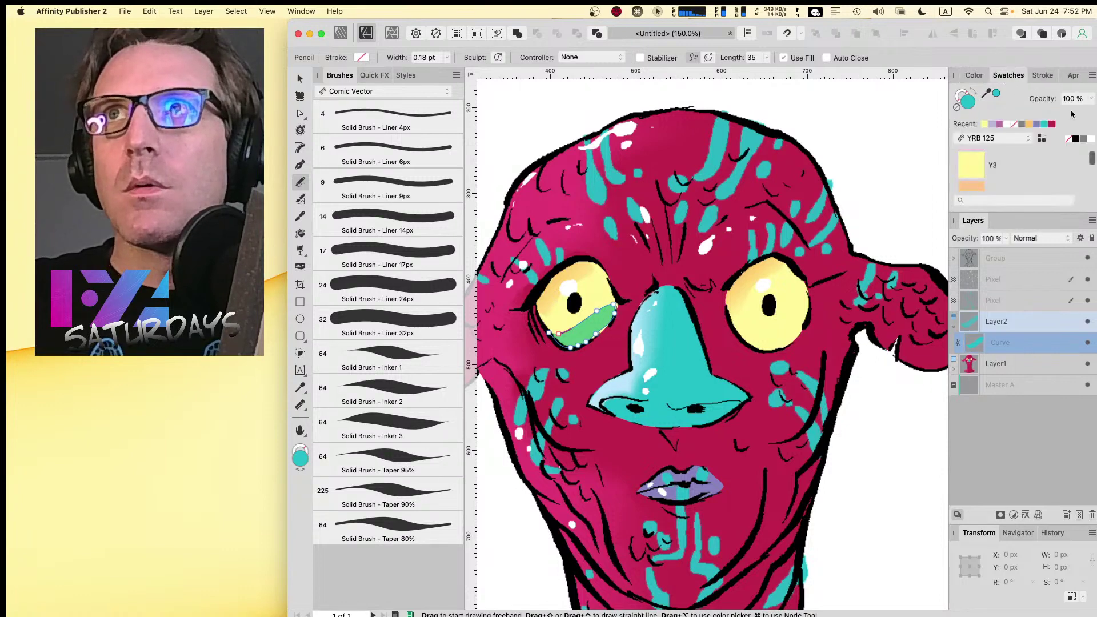
left_click(993, 124)
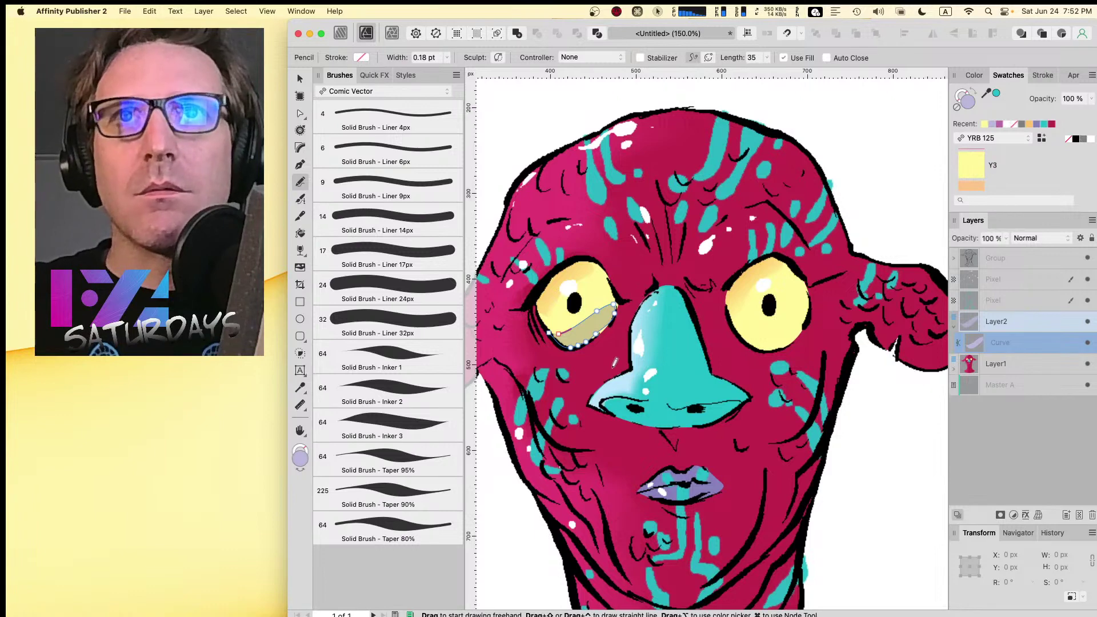
key("Escape")
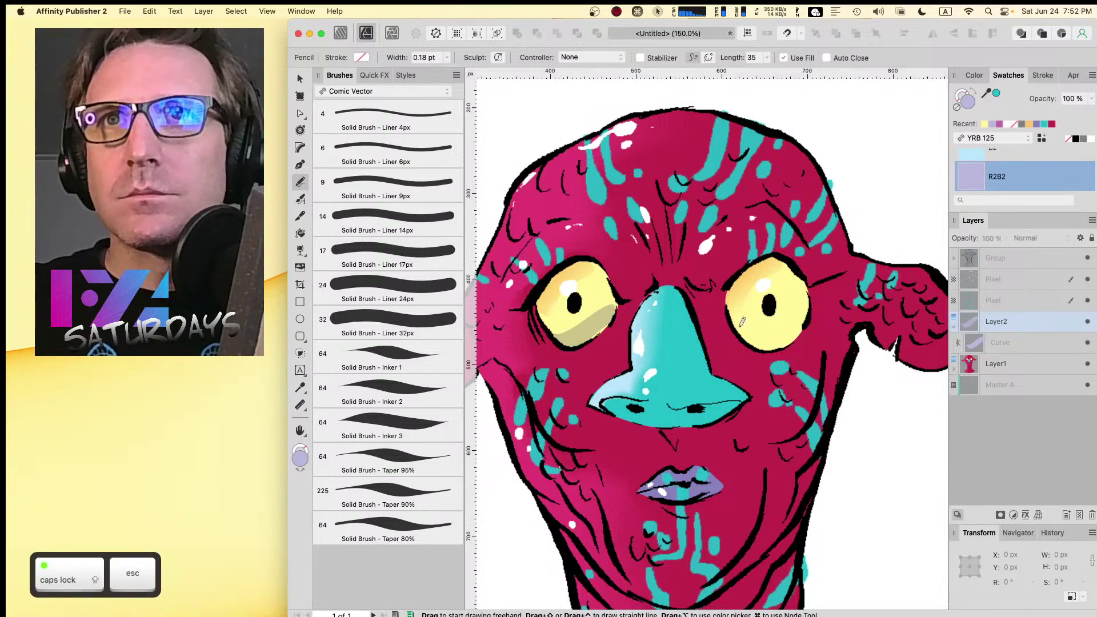
- Draw freehand lavender shadow shapes under the right eye, beneath the nose, over the right cheek and ear, and down the nose's side
mouse_move(739, 326)
left_mouse_down()
mouse_move(773, 347)
mouse_move(799, 336)
mouse_move(805, 308)
mouse_move(749, 343)
left_mouse_up()
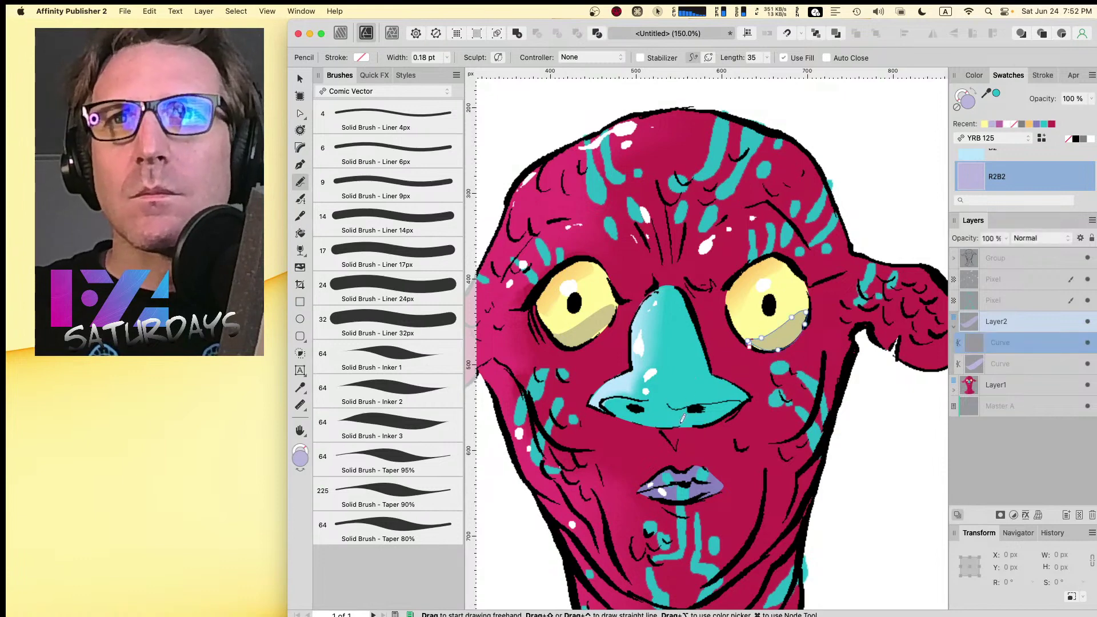
mouse_move(612, 406)
left_mouse_down()
mouse_move(718, 399)
mouse_move(740, 410)
mouse_move(668, 438)
mouse_move(684, 429)
mouse_move(662, 425)
left_mouse_up()
mouse_move(769, 445)
left_mouse_down()
mouse_move(749, 525)
mouse_move(697, 602)
mouse_move(731, 587)
mouse_move(789, 523)
mouse_move(854, 332)
mouse_move(868, 322)
mouse_move(890, 346)
mouse_move(907, 332)
mouse_move(904, 361)
mouse_move(921, 366)
mouse_move(946, 361)
mouse_move(940, 334)
mouse_move(901, 296)
mouse_move(858, 298)
mouse_move(837, 269)
mouse_move(811, 275)
mouse_move(803, 327)
mouse_move(778, 354)
mouse_move(794, 408)
mouse_move(765, 438)
left_mouse_up()
mouse_move(672, 297)
left_mouse_down()
mouse_move(619, 292)
mouse_move(637, 332)
mouse_move(620, 292)
left_mouse_up()
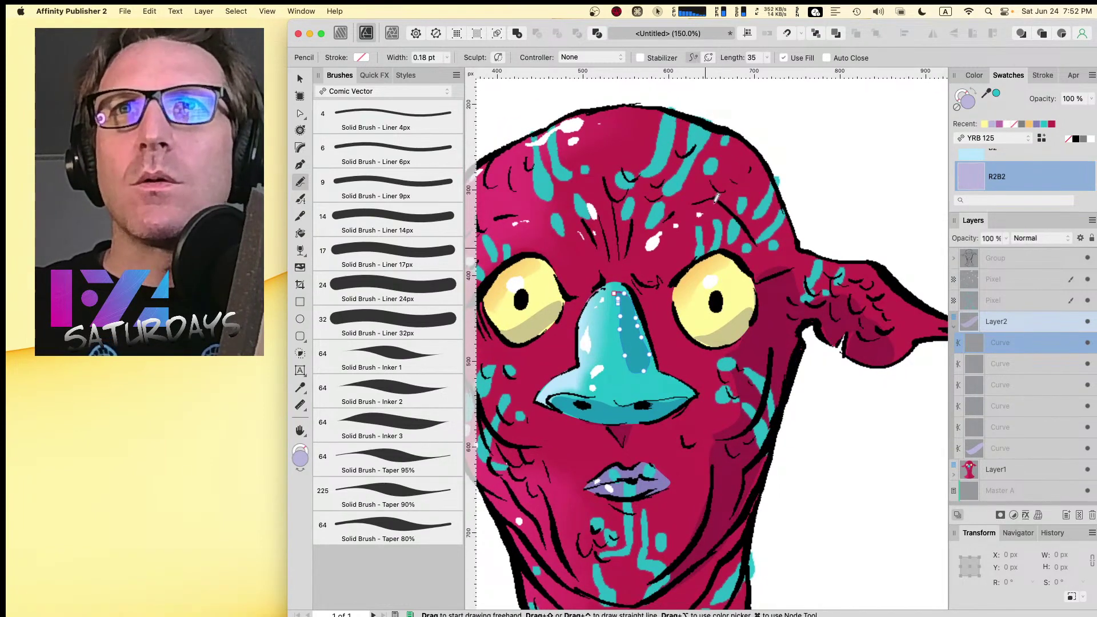
- Draw freehand shadow shapes above the right eye, along the forehead's right edge, and around the lower lip and chin
mouse_move(714, 197)
left_mouse_down()
mouse_move(700, 228)
mouse_move(755, 256)
mouse_move(754, 237)
left_mouse_up()
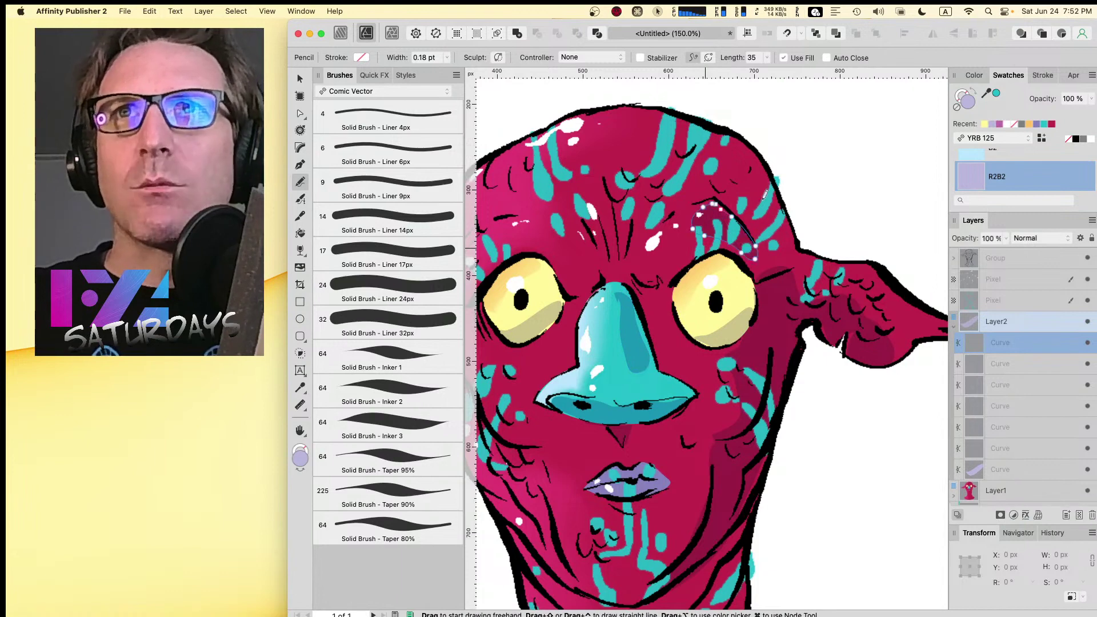
mouse_move(753, 165)
left_mouse_down()
mouse_move(763, 236)
mouse_move(783, 251)
mouse_move(767, 189)
left_mouse_up()
mouse_move(672, 491)
left_mouse_down()
mouse_move(718, 325)
mouse_move(687, 349)
mouse_move(717, 323)
left_mouse_up()
mouse_move(695, 381)
left_mouse_down()
mouse_move(661, 396)
mouse_move(679, 435)
mouse_move(706, 417)
mouse_move(700, 395)
left_mouse_up()
- Draw one large freehand shadow shape down the right side of the neck and over the right shoulder
key("space")
left_click_drag(721, 433, 666, 261)
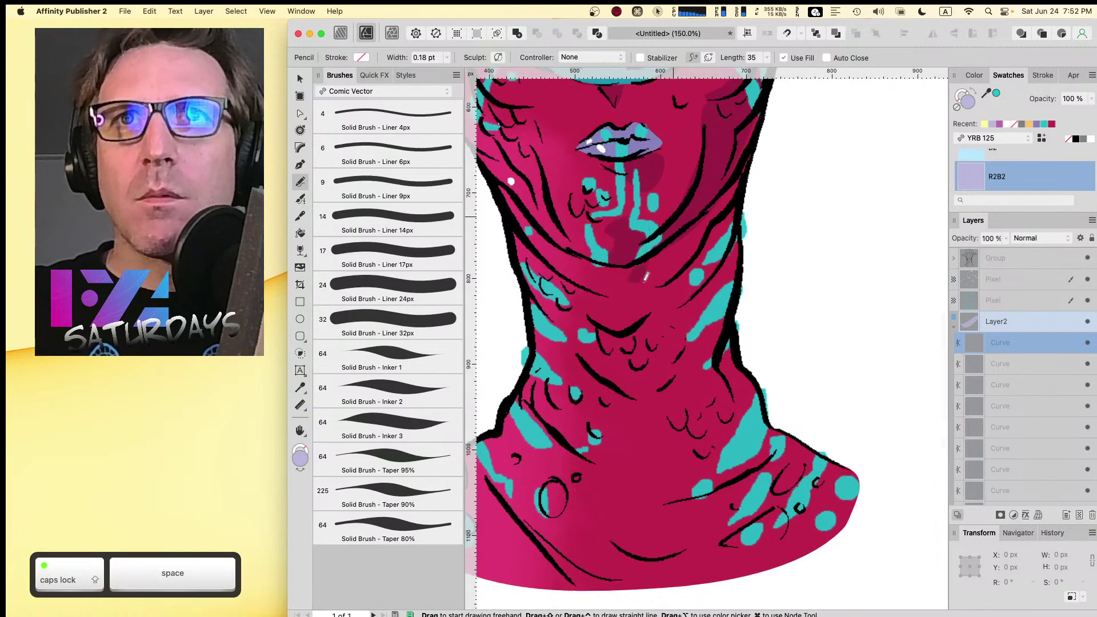
mouse_move(642, 331)
left_mouse_down()
mouse_move(650, 361)
mouse_move(676, 368)
mouse_move(696, 349)
mouse_move(724, 436)
mouse_move(750, 450)
mouse_move(711, 496)
mouse_move(742, 494)
mouse_move(752, 533)
mouse_move(737, 572)
mouse_move(834, 539)
mouse_move(861, 494)
mouse_move(822, 451)
left_mouse_up()
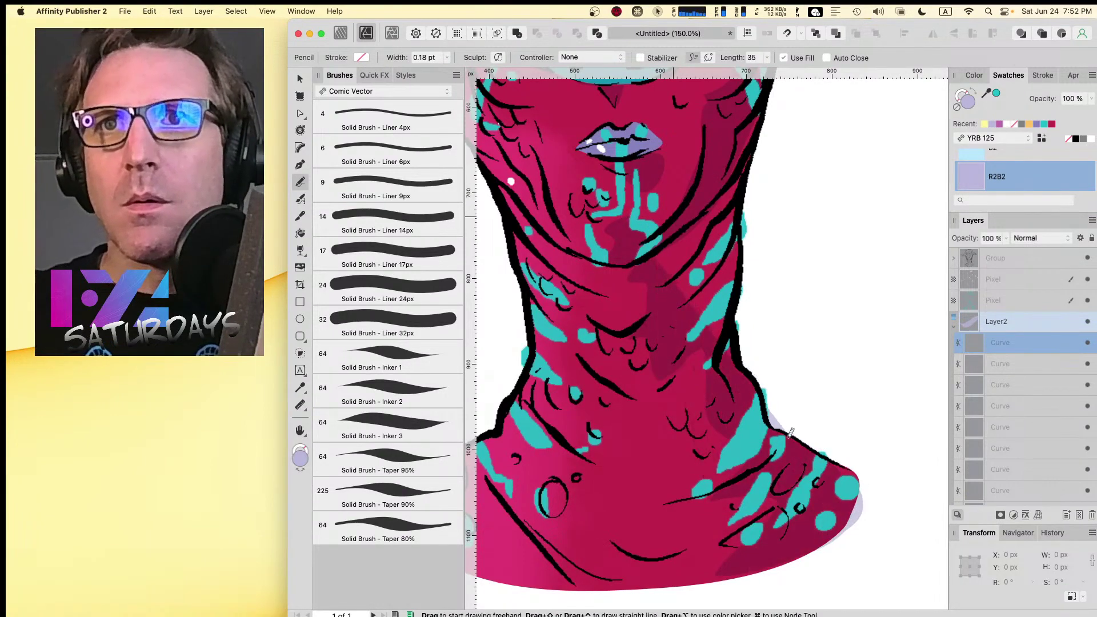
mouse_move(746, 370)
left_mouse_down()
mouse_move(733, 284)
mouse_move(740, 174)
left_mouse_up()
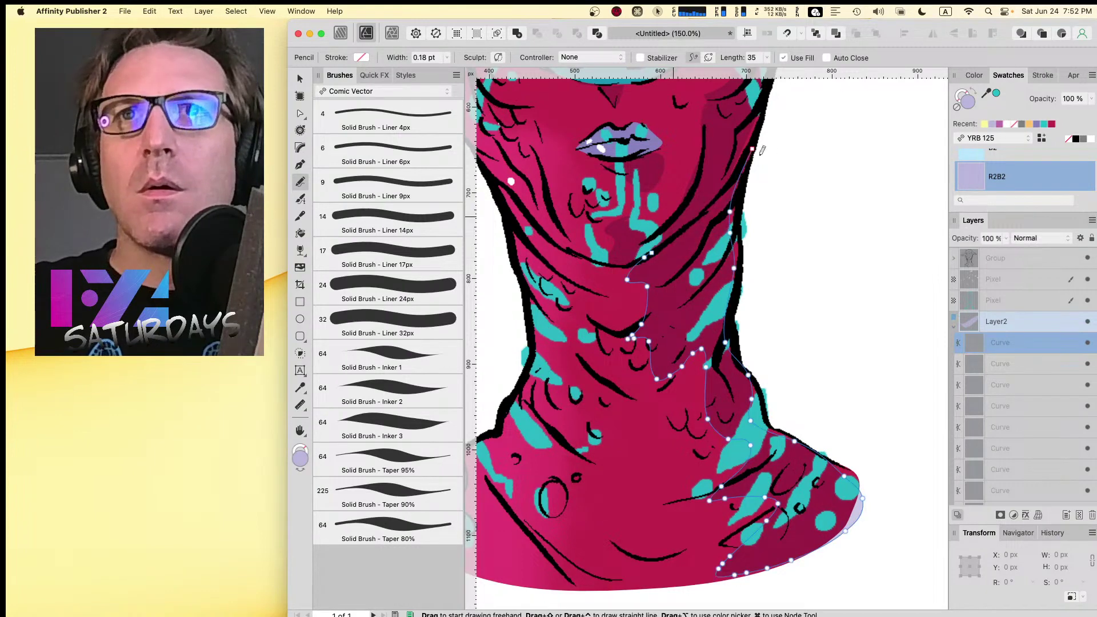
- Try a freehand cast-shadow shape beneath the nose and undo it
mouse_move(807, 208)
left_mouse_down()
mouse_move(840, 411)
mouse_move(898, 387)
mouse_move(909, 359)
left_mouse_up()
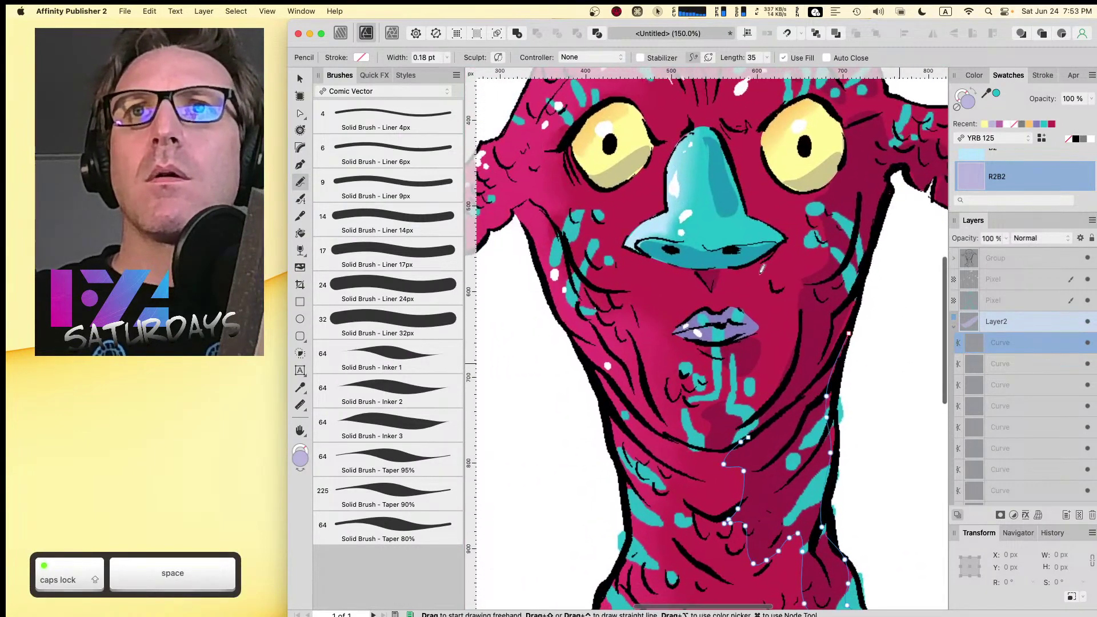
mouse_move(693, 267)
left_mouse_down()
mouse_move(763, 286)
mouse_move(799, 259)
mouse_move(804, 232)
mouse_move(757, 207)
mouse_move(734, 211)
mouse_move(771, 248)
left_mouse_up()
key("Caps_Lock")
key("super+z")
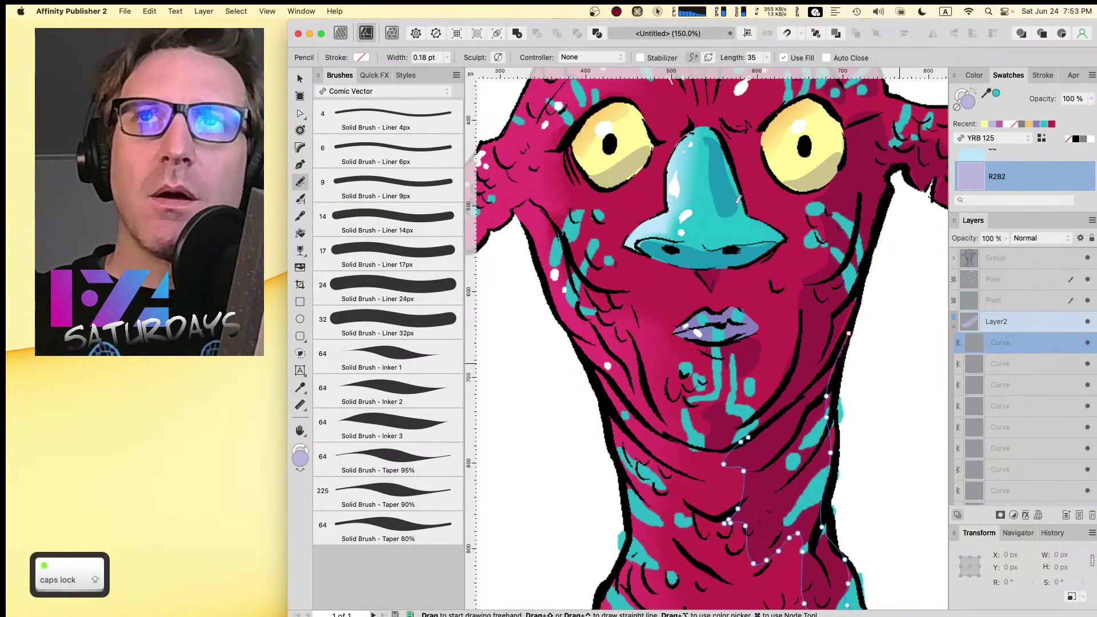
- Replace the nose's side shadow with a larger freehand shape covering the bridge's right side, the adjoining cheek and the area above the lips
key("v")
key("BackSpace")
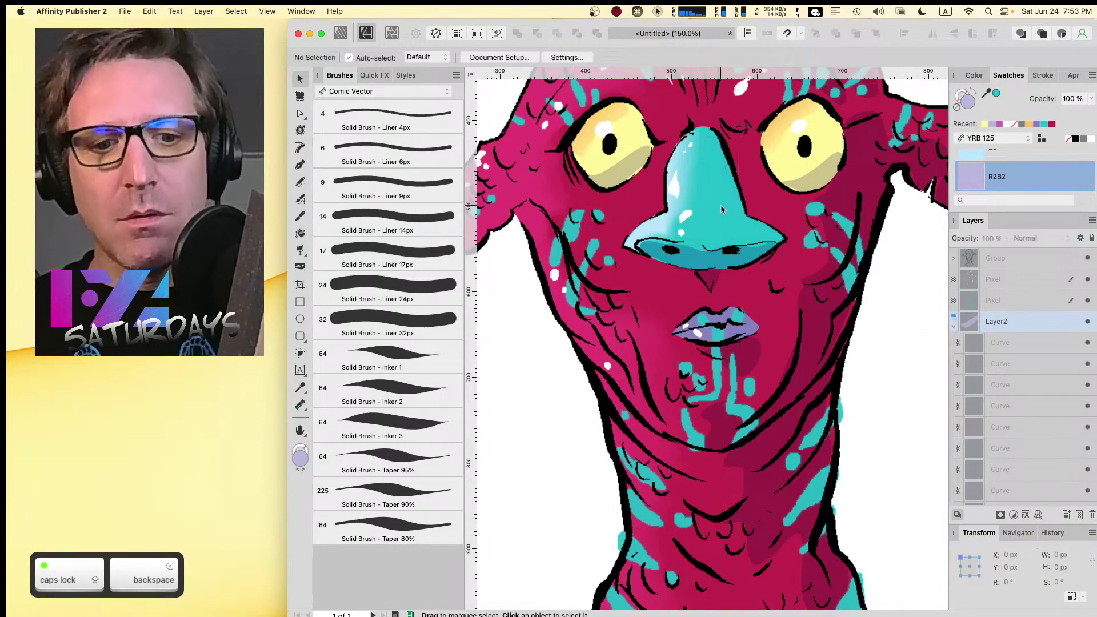
key("n")
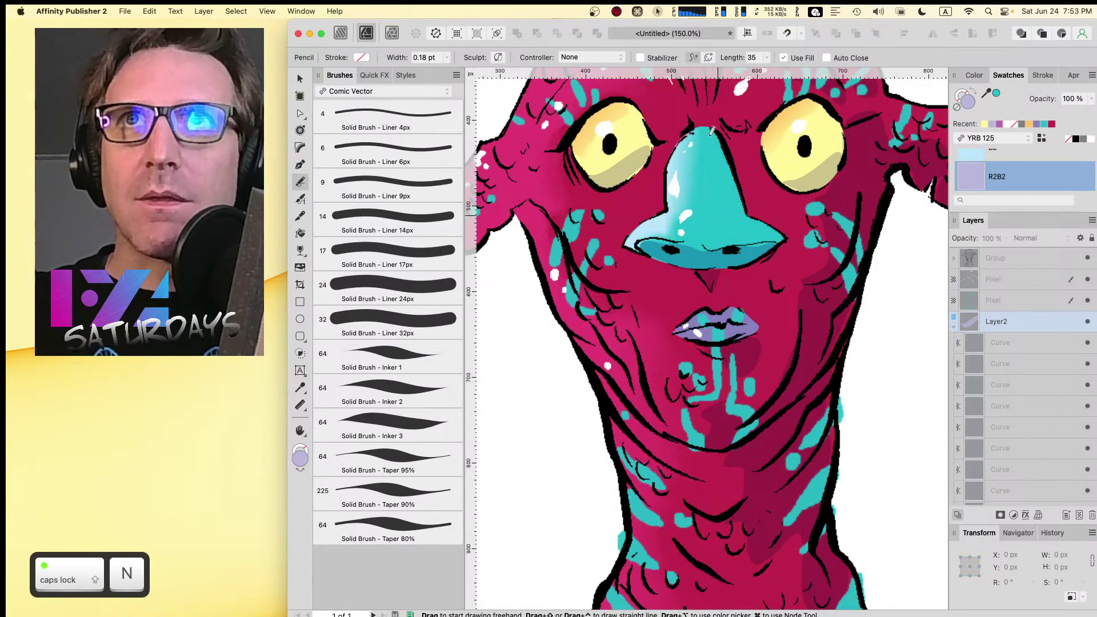
mouse_move(714, 126)
left_mouse_down()
mouse_move(715, 197)
mouse_move(737, 220)
mouse_move(785, 231)
mouse_move(760, 251)
mouse_move(796, 251)
mouse_move(794, 188)
mouse_move(754, 165)
mouse_move(763, 121)
mouse_move(723, 115)
mouse_move(723, 226)
left_mouse_up()
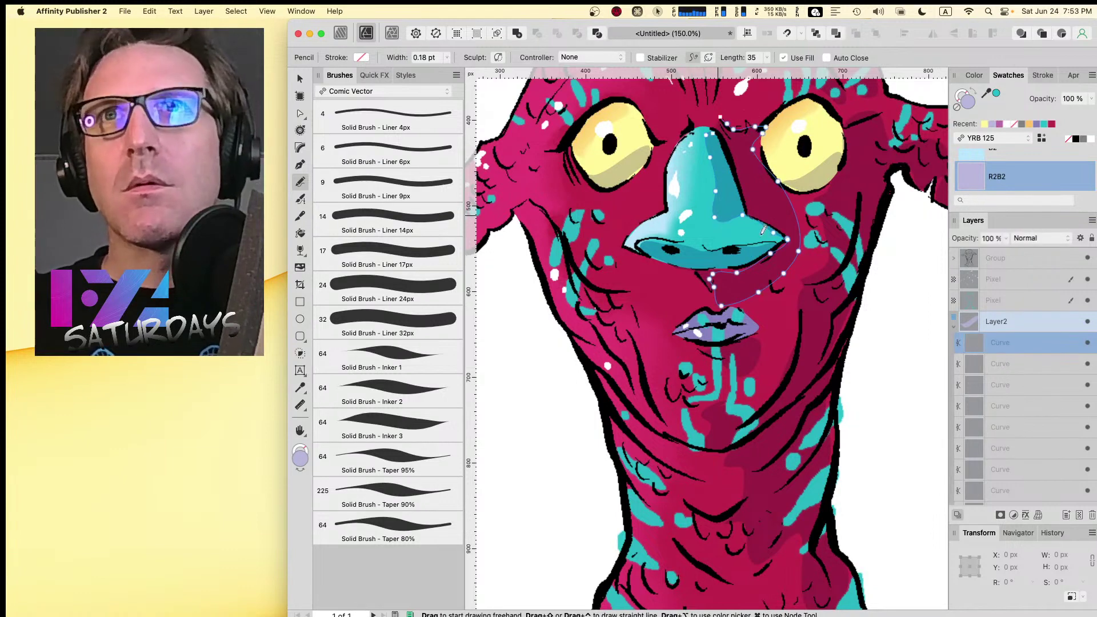
key("Escape")
key("super+minus")
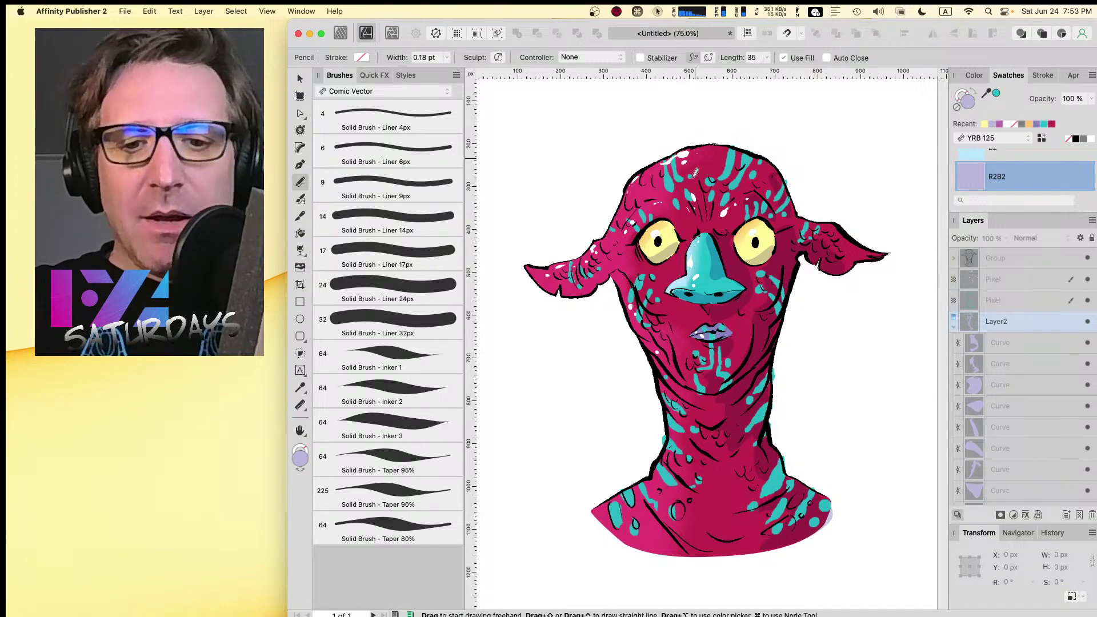
key("Caps_Lock")
key("super+equal")
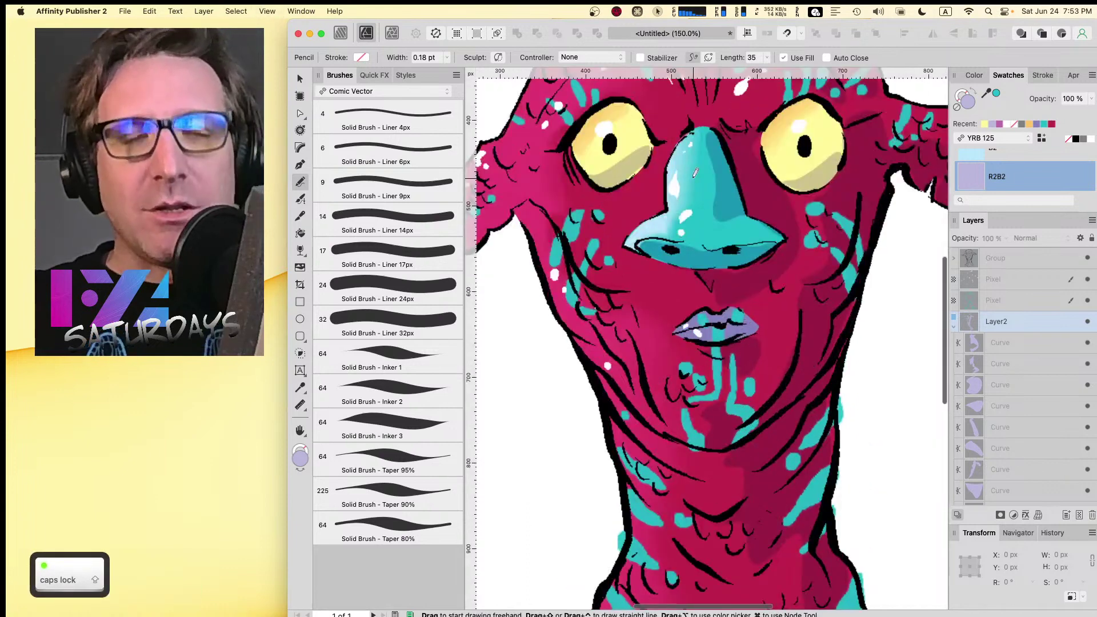
- Select the new nose shadow curve and move its nodes beneath the nose up to the nose's lower outline
key("v")
left_click(732, 294)
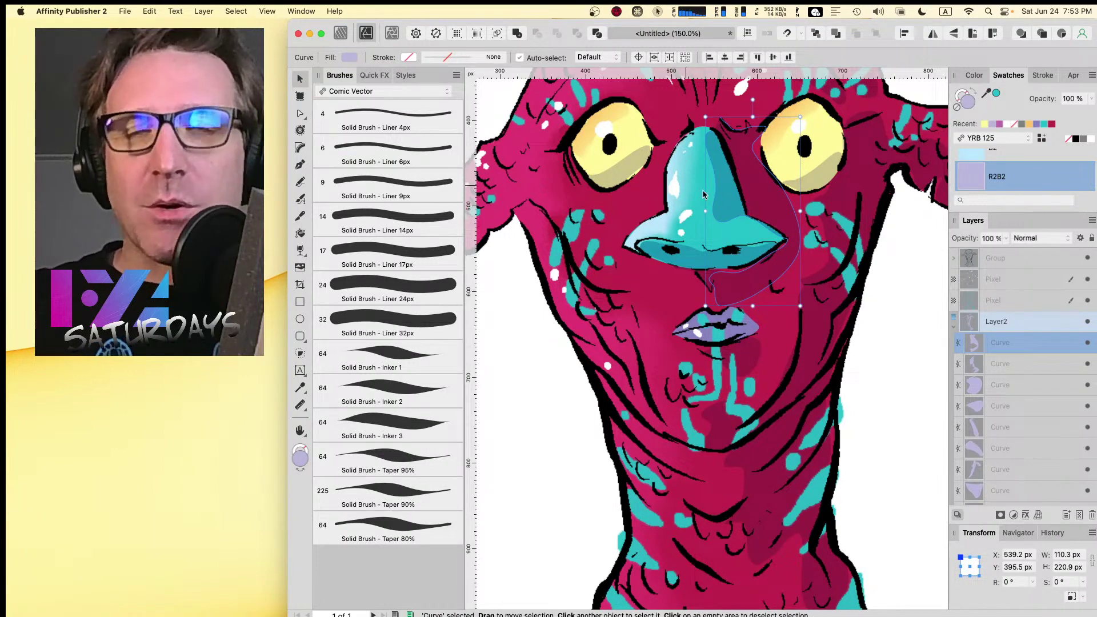
key("n")
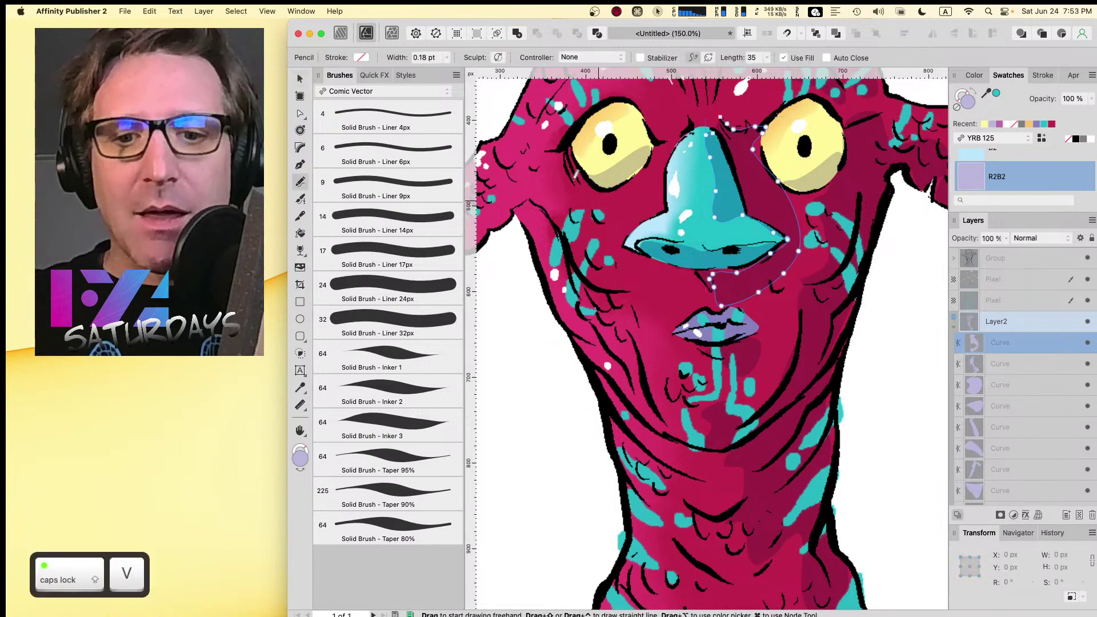
key("super+equal")
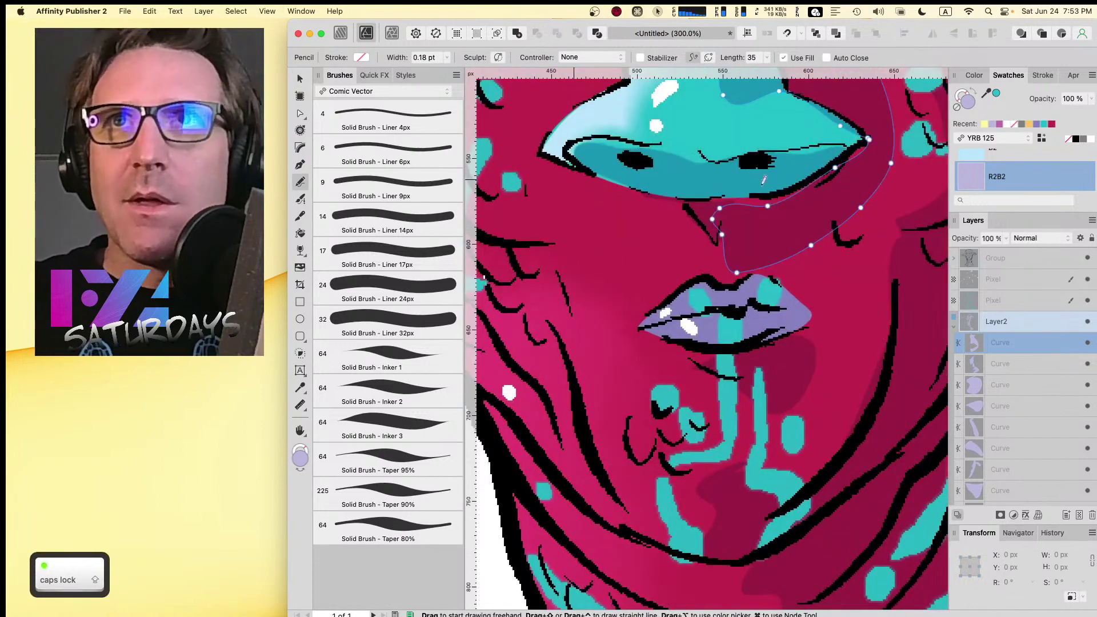
key("v")
key("n")
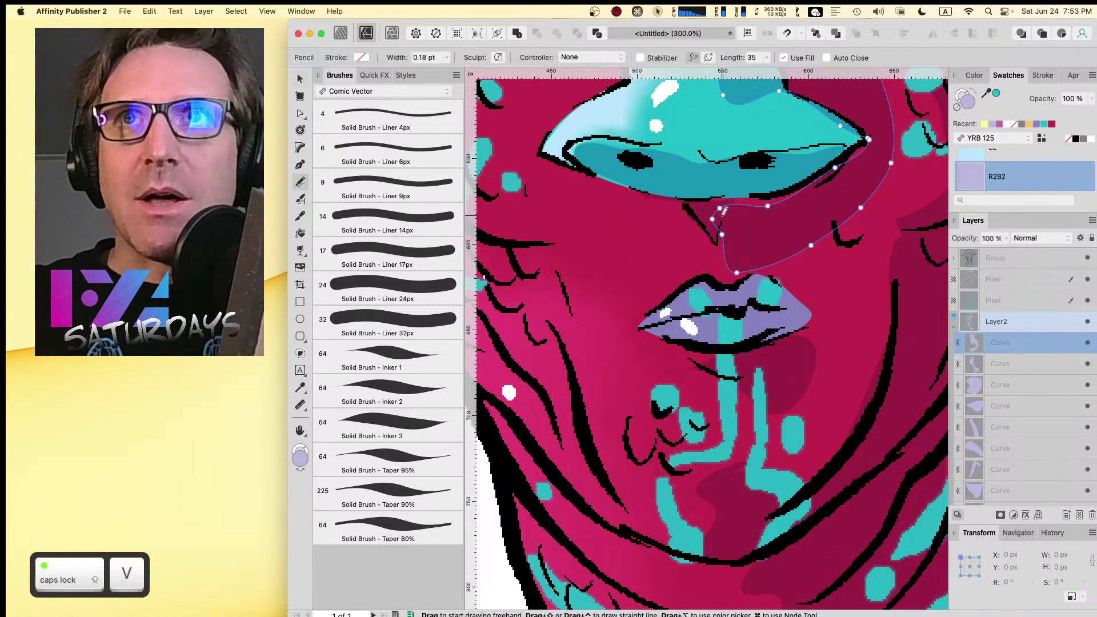
key("a")
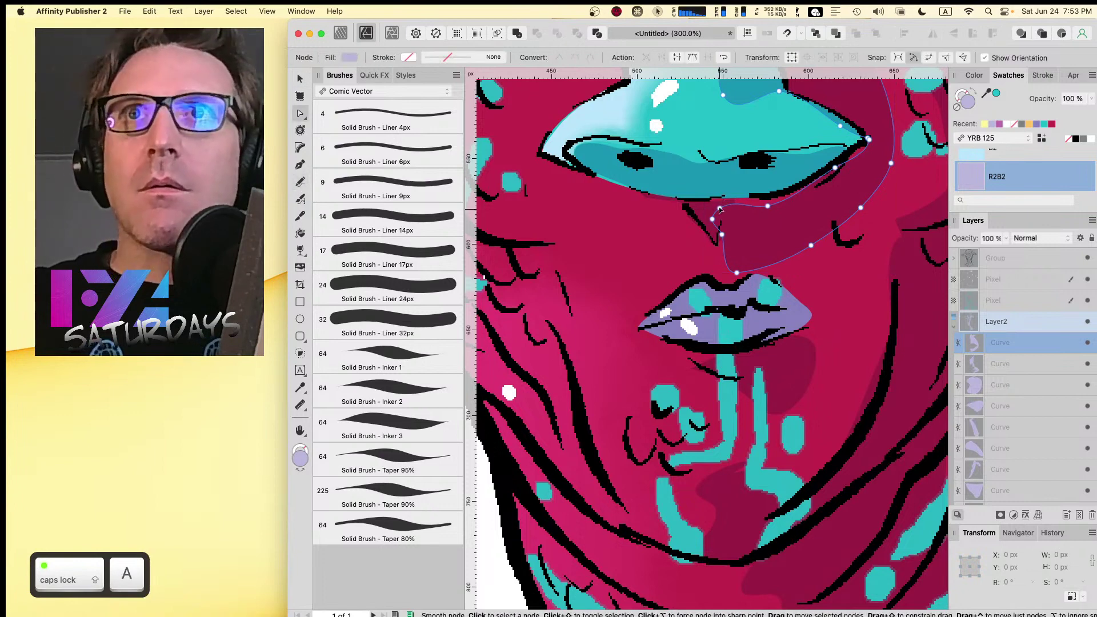
left_click_drag(719, 209, 715, 194)
left_click_drag(771, 195, 764, 230)
- Fit the nose shadow curve's nodes to the outline above and below the nose's right tip
key("space")
left_click(817, 181)
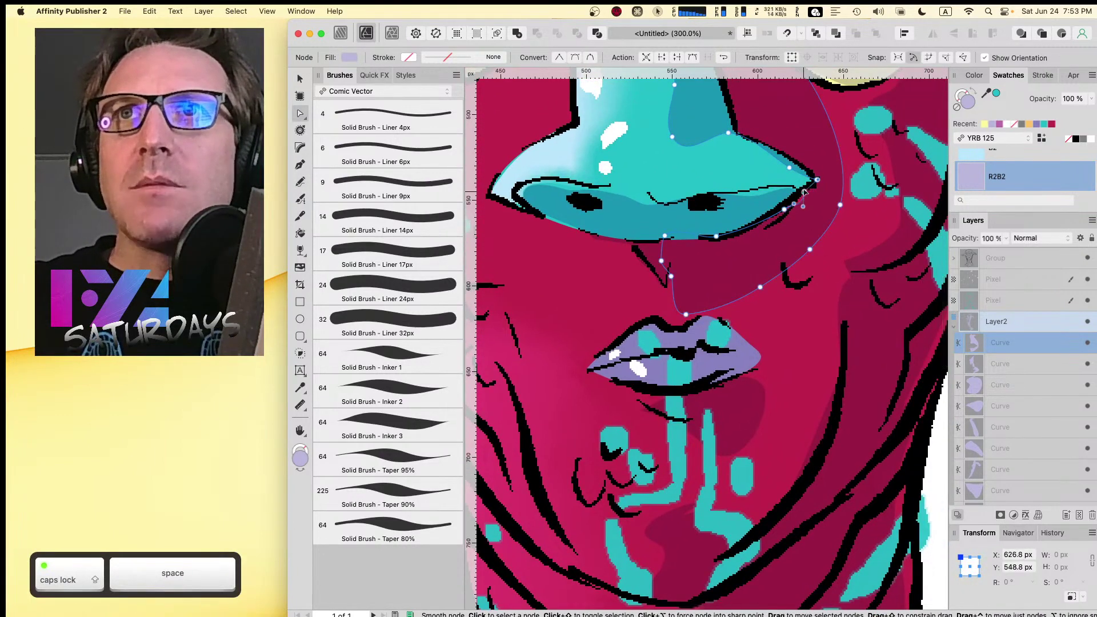
left_click(788, 206)
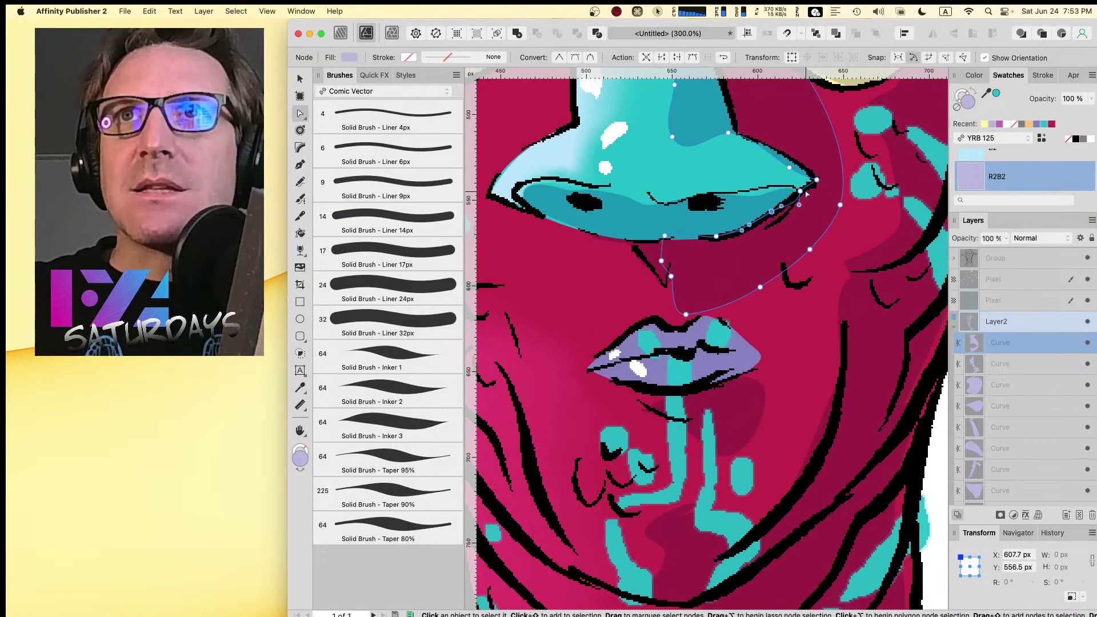
left_click(794, 164)
left_click(812, 182)
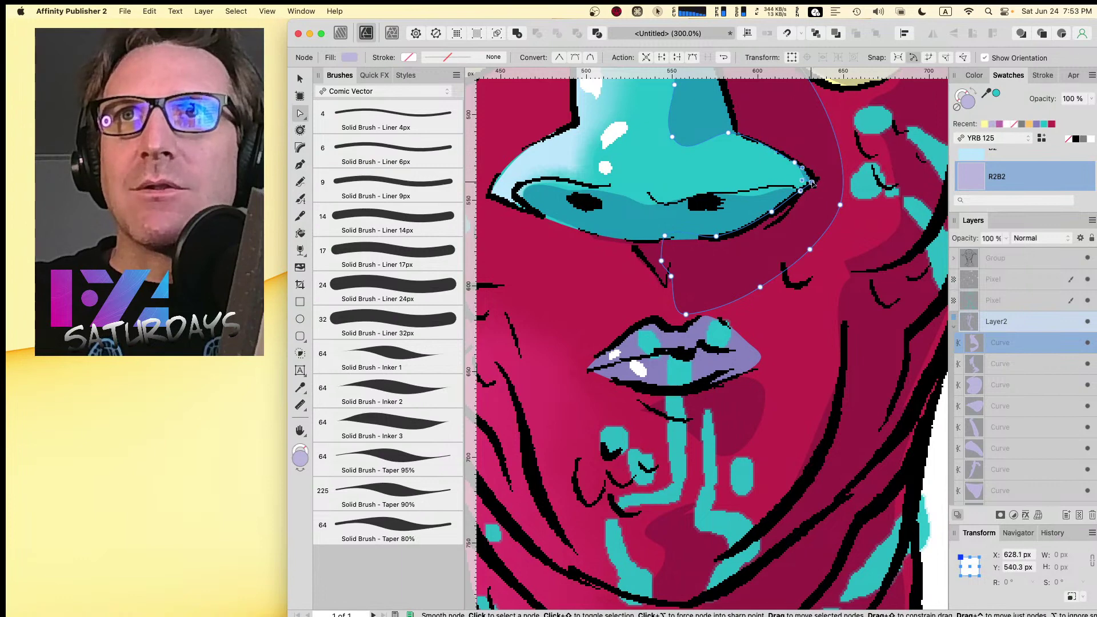
- Align the nose shadow's nodes with the bridge's right outline, from the nostril wing up to the top of the bridge
key("space")
left_click_drag(806, 141, 802, 313)
left_click(728, 306)
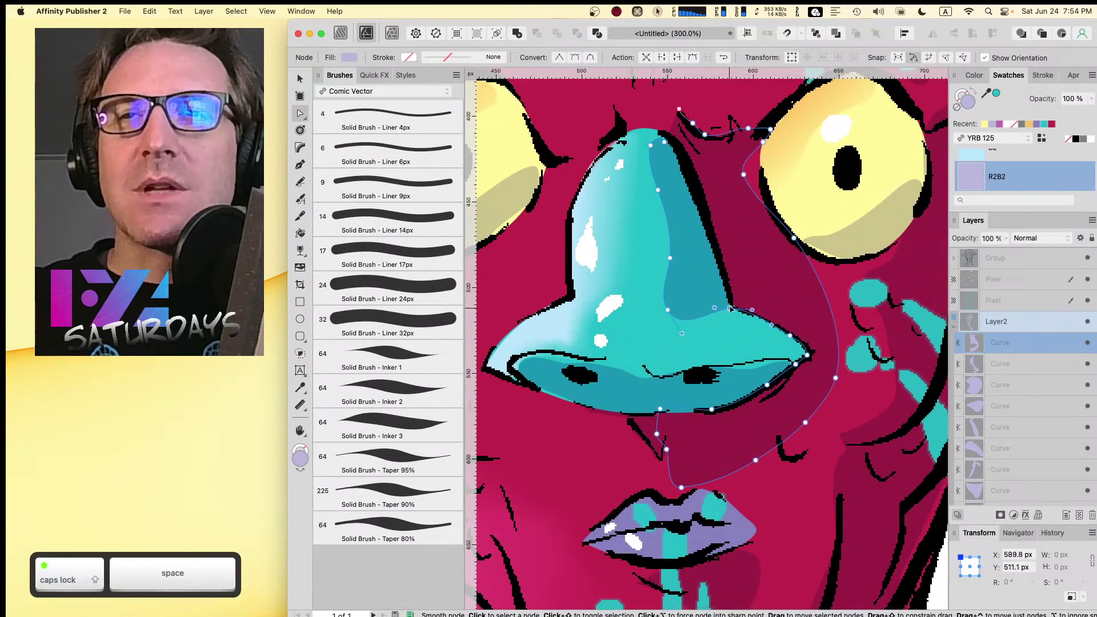
left_click(666, 139)
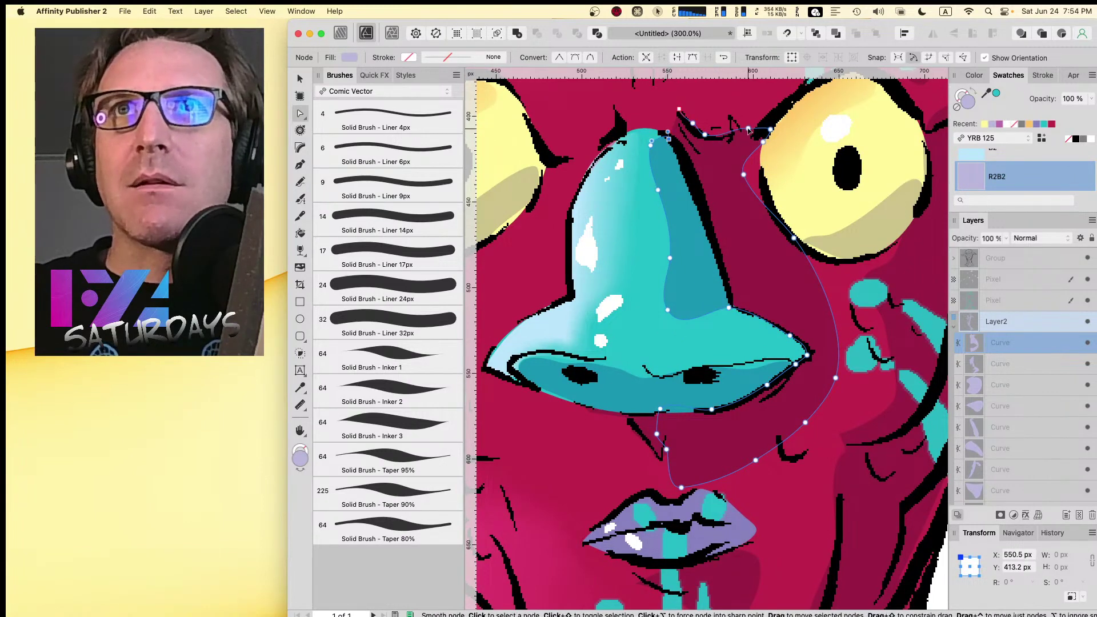
- Move the nose shadow's upper nodes onto the brow crease and along the inner outline of the right eye
left_click(737, 135)
left_click_drag(741, 136, 769, 126)
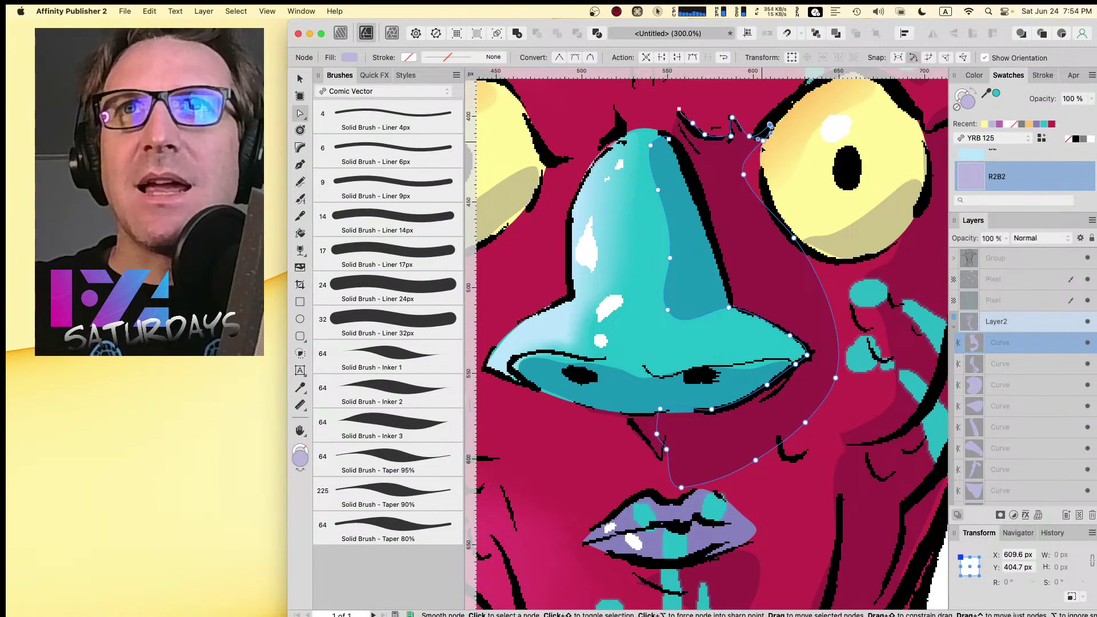
mouse_move(762, 142)
left_mouse_down()
mouse_move(762, 180)
mouse_move(759, 150)
left_mouse_up()
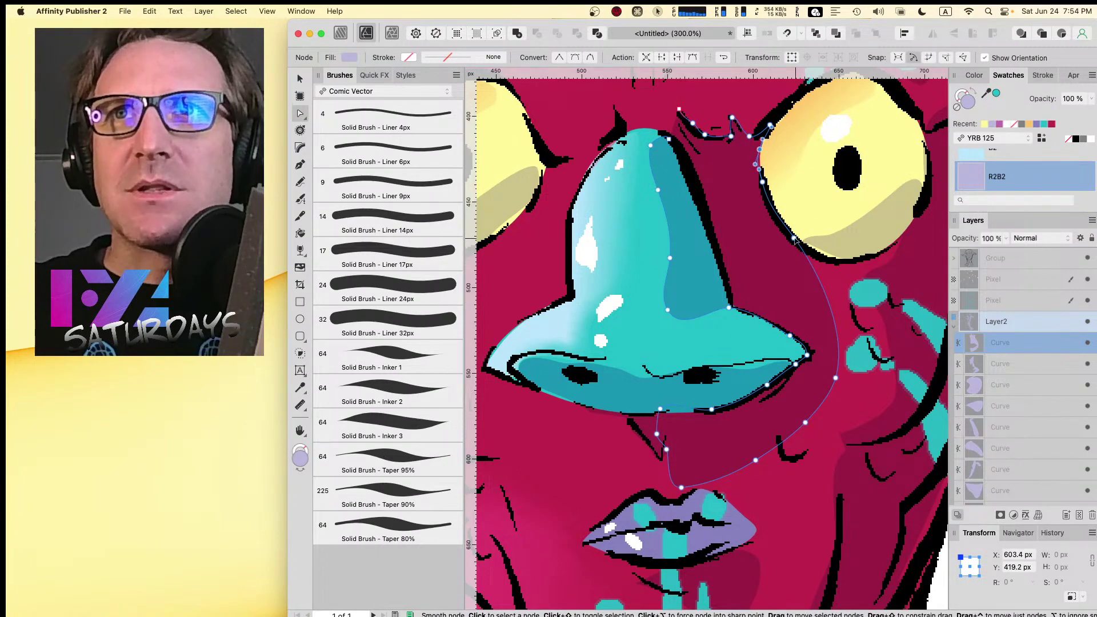
left_click_drag(794, 238, 792, 240)
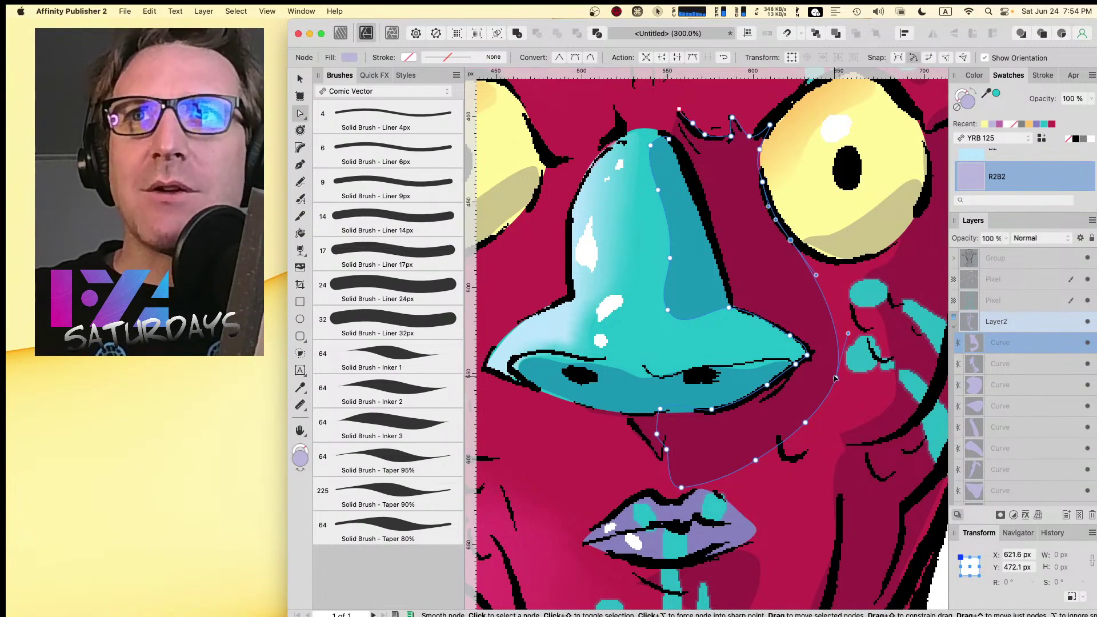
- Extend the nose shadow to the teal cheek spot and down to the upper lip, replacing surplus nodes on its lower edge with one new node
left_click_drag(835, 378, 865, 337)
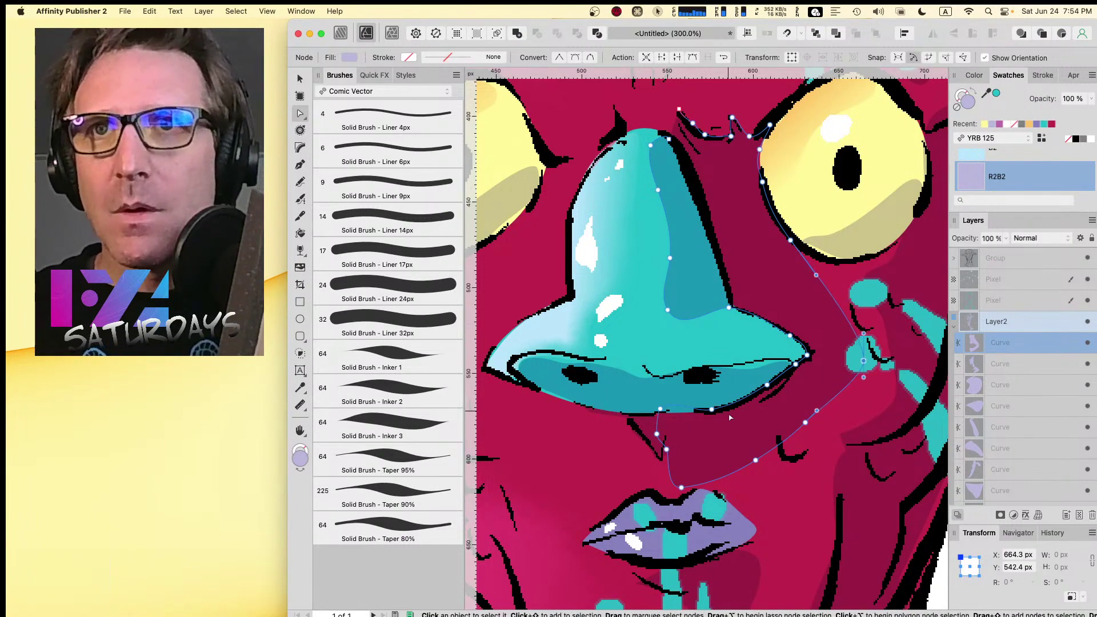
left_click_drag(729, 418, 839, 491)
key("BackSpace")
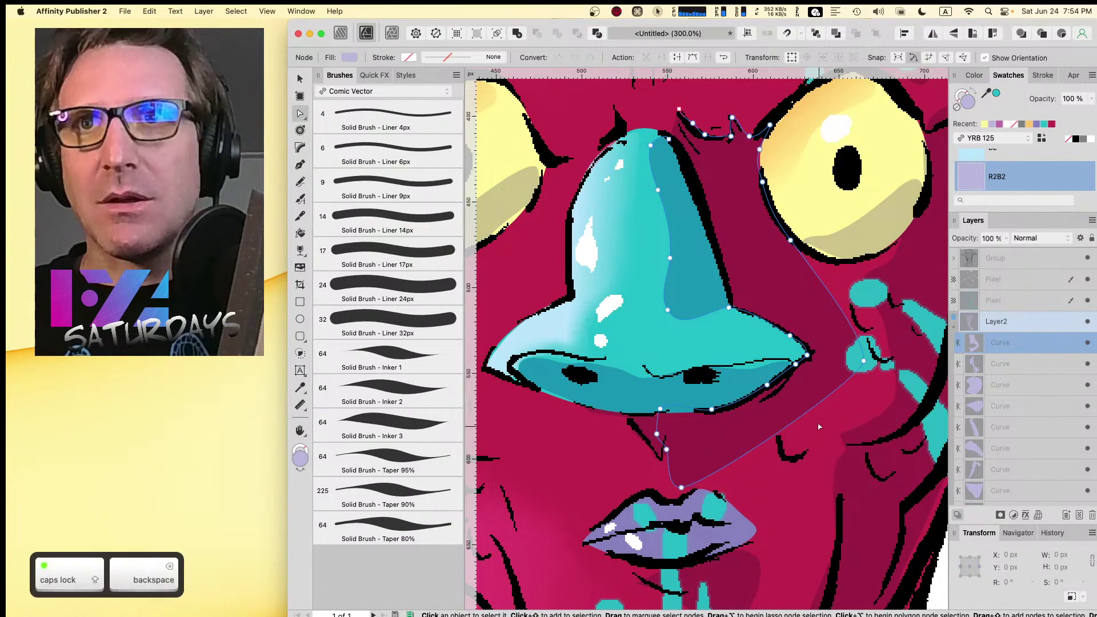
left_click(784, 428)
left_click_drag(784, 427, 792, 436)
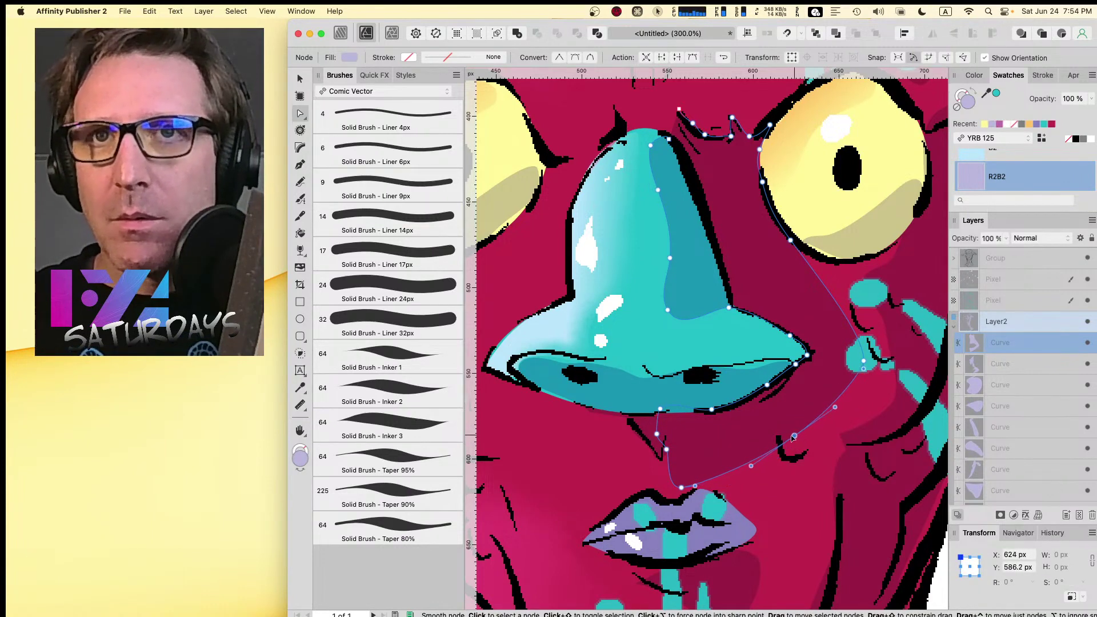
mouse_move(680, 487)
left_mouse_down()
mouse_move(691, 503)
mouse_move(686, 493)
left_mouse_up()
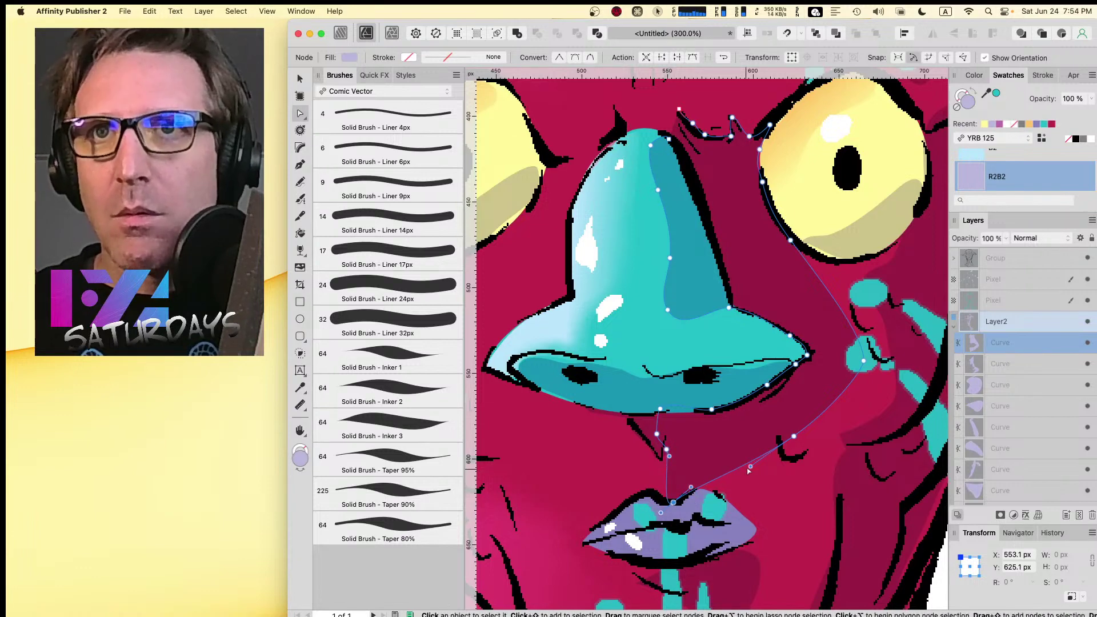
- Select the shadow curve on the right side of the face and move its inner node onto the cheek crease
mouse_move(751, 467)
left_mouse_down()
mouse_move(697, 235)
mouse_move(711, 229)
left_mouse_up()
left_click(775, 201)
left_click(767, 194)
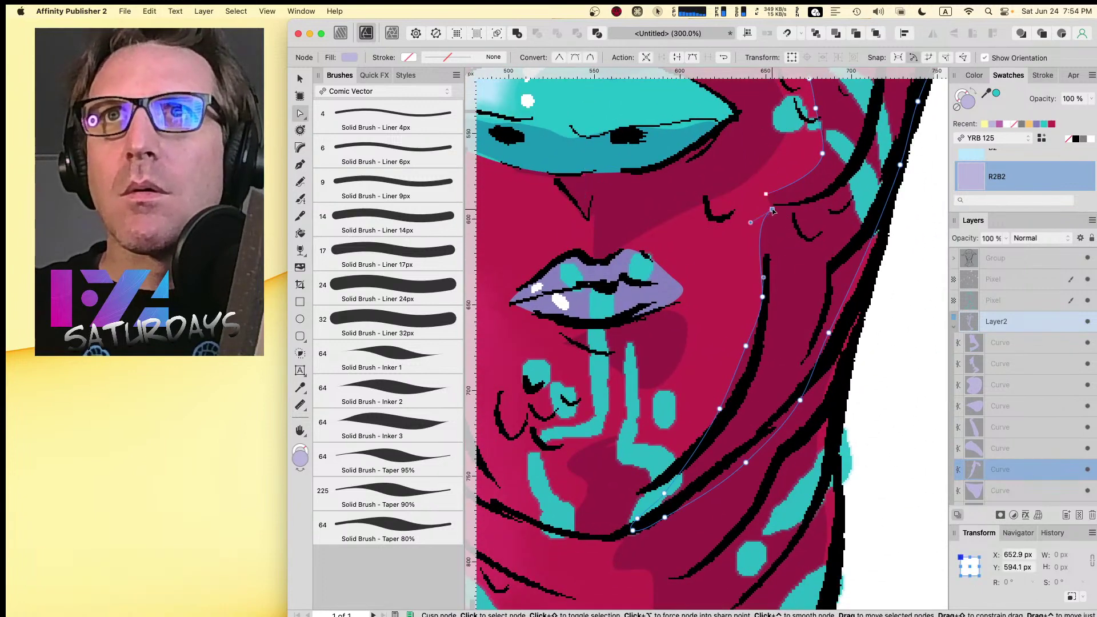
left_click_drag(768, 201, 695, 466)
key("space")
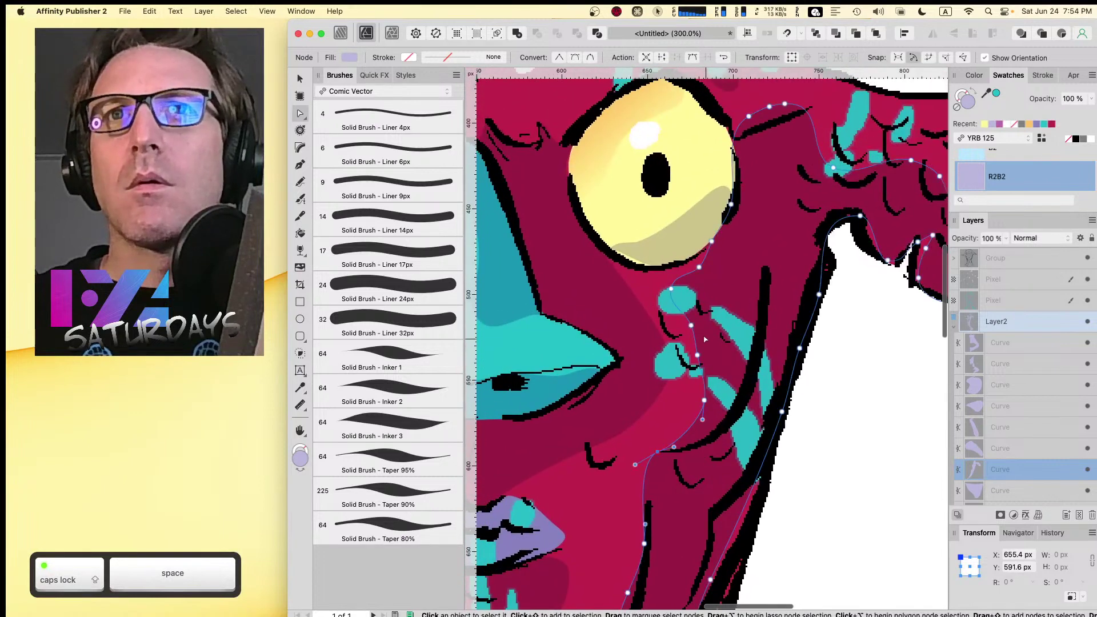
- Attach the face-side shadow to the right eye's lower outline, deleting one extra node and curving the segment along the eye
left_click_drag(667, 281, 662, 270)
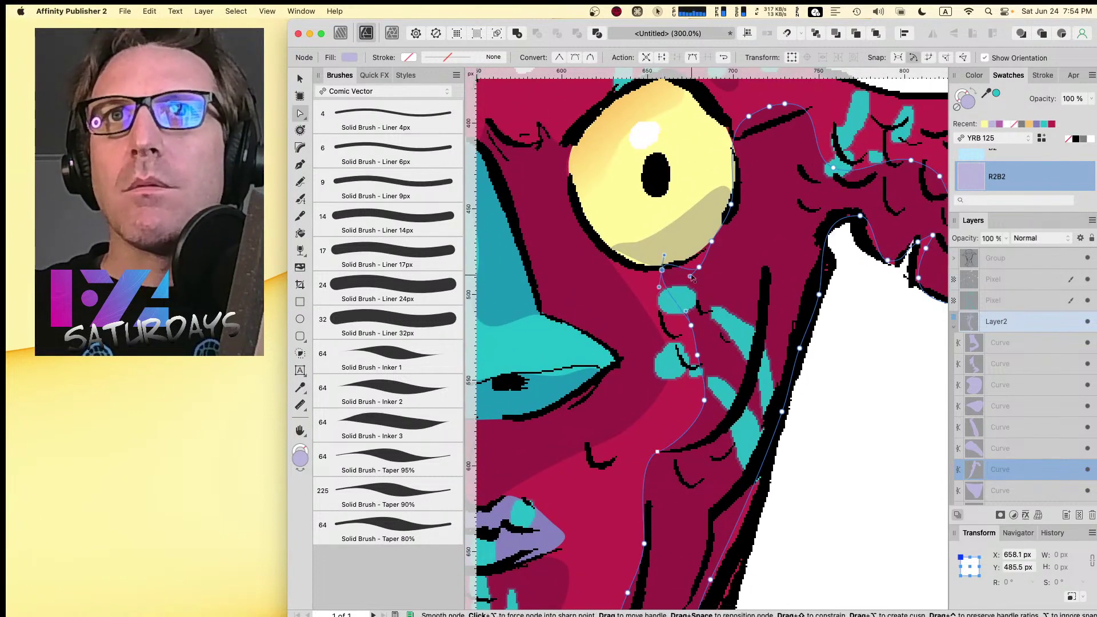
left_click(699, 267)
key("BackSpace")
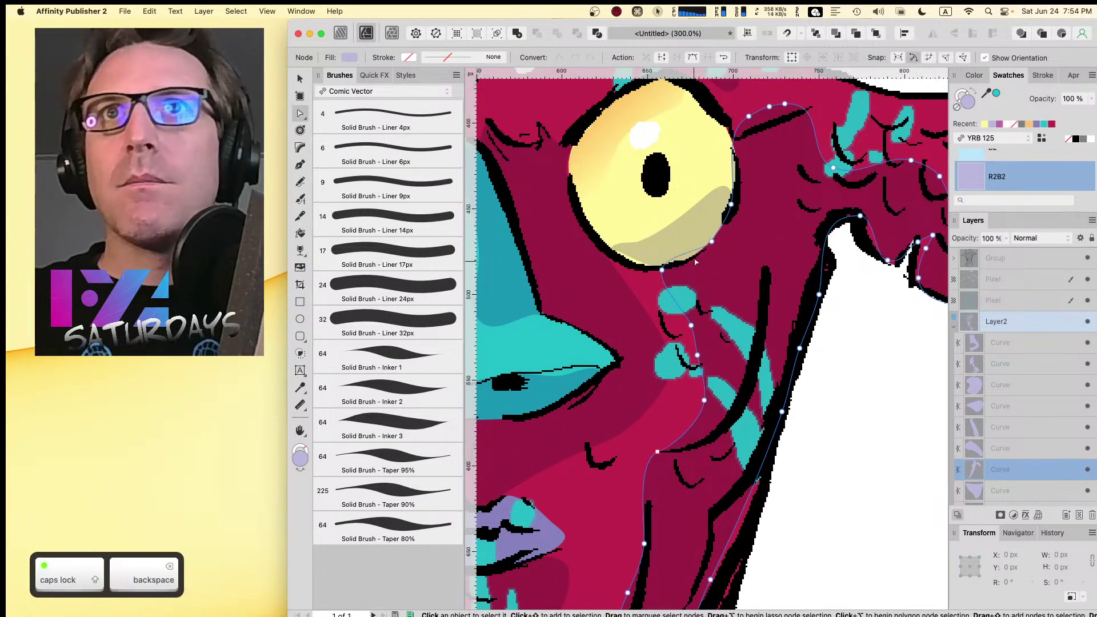
left_click_drag(674, 262, 672, 272)
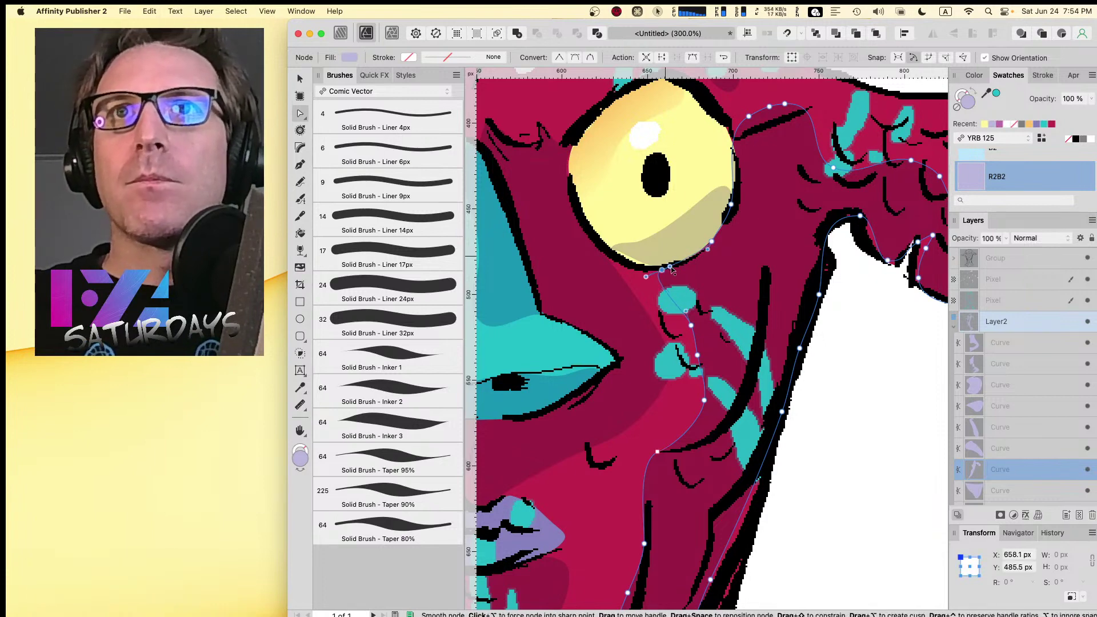
- Select the right eye's shadow curve and move its corner nodes out to the eye's black outline
left_click(618, 259)
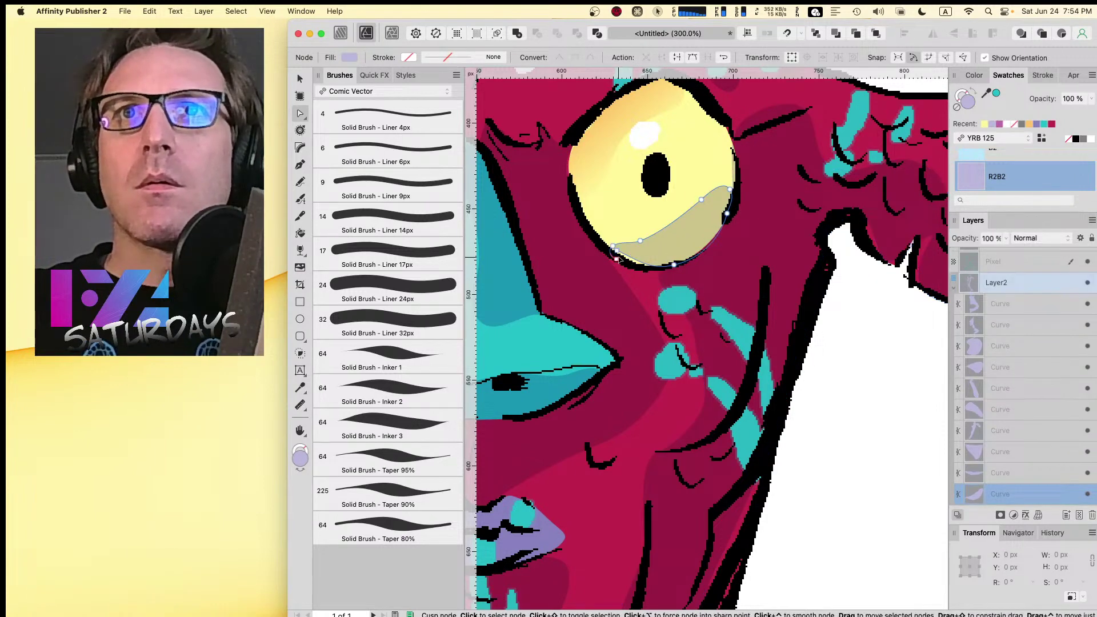
left_click(618, 259)
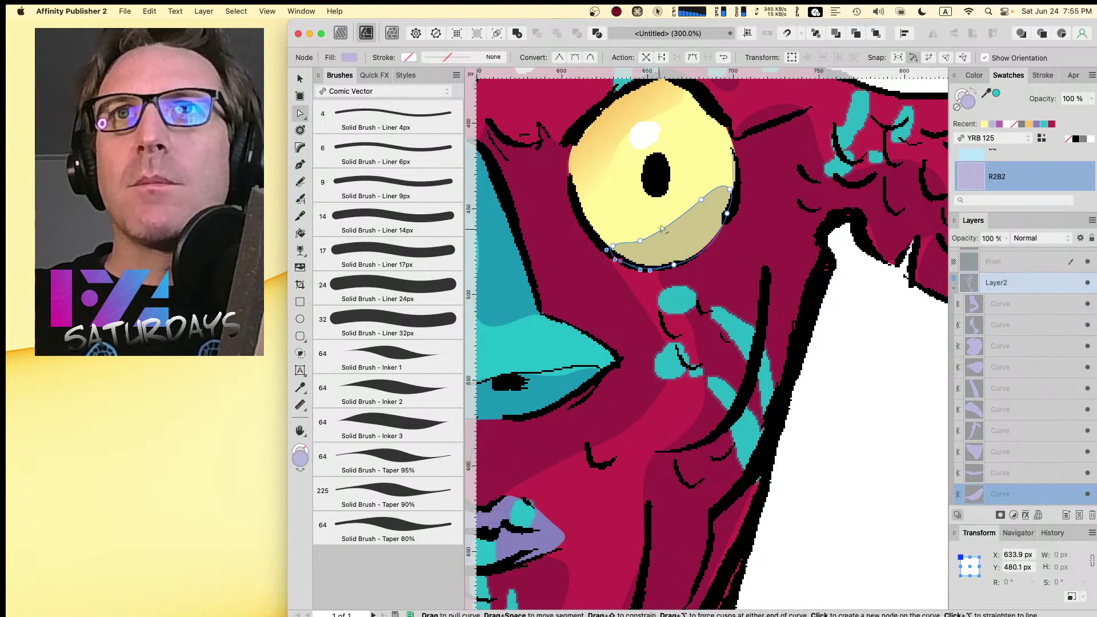
left_click(731, 188)
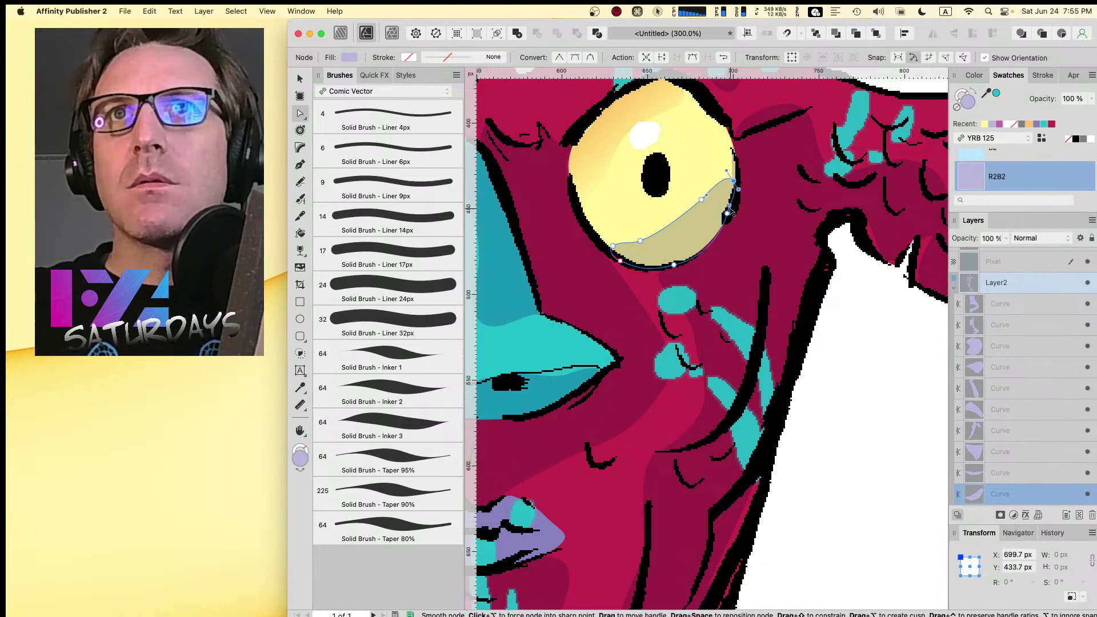
mouse_move(727, 214)
left_mouse_down()
mouse_move(731, 224)
mouse_move(628, 297)
mouse_move(634, 313)
mouse_move(700, 330)
mouse_move(680, 317)
mouse_move(632, 334)
mouse_move(614, 357)
mouse_move(644, 353)
mouse_move(630, 360)
left_mouse_up()
left_click(732, 213)
- Select the face-side shadow again and fit its nodes to the right eye's outer outline and the crease leading to the ear
left_click(644, 330)
key("alt")
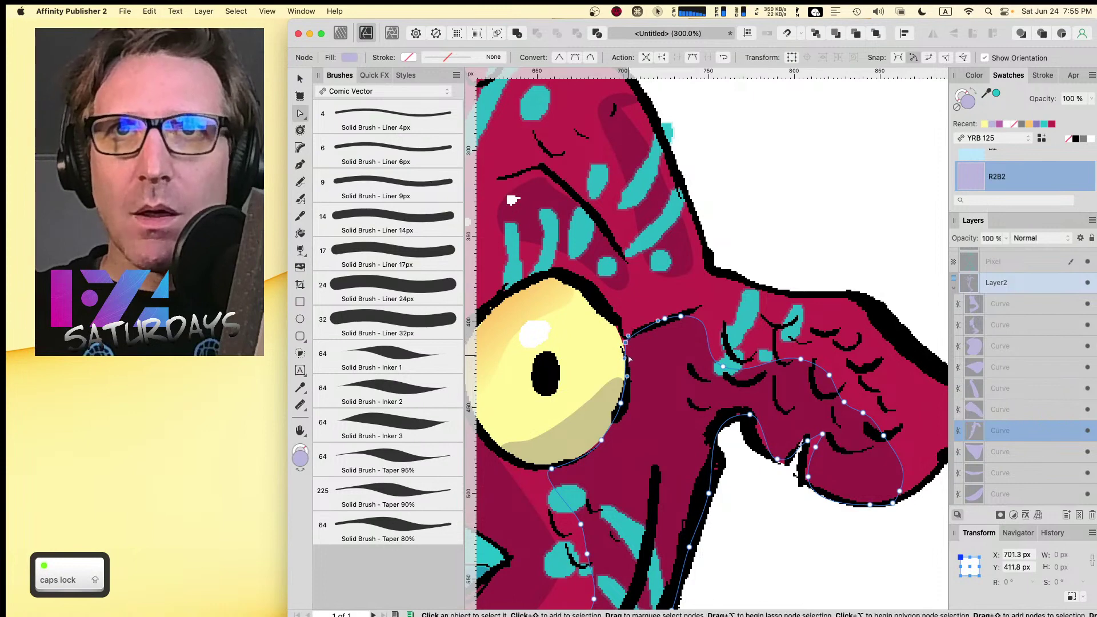
left_click(623, 401)
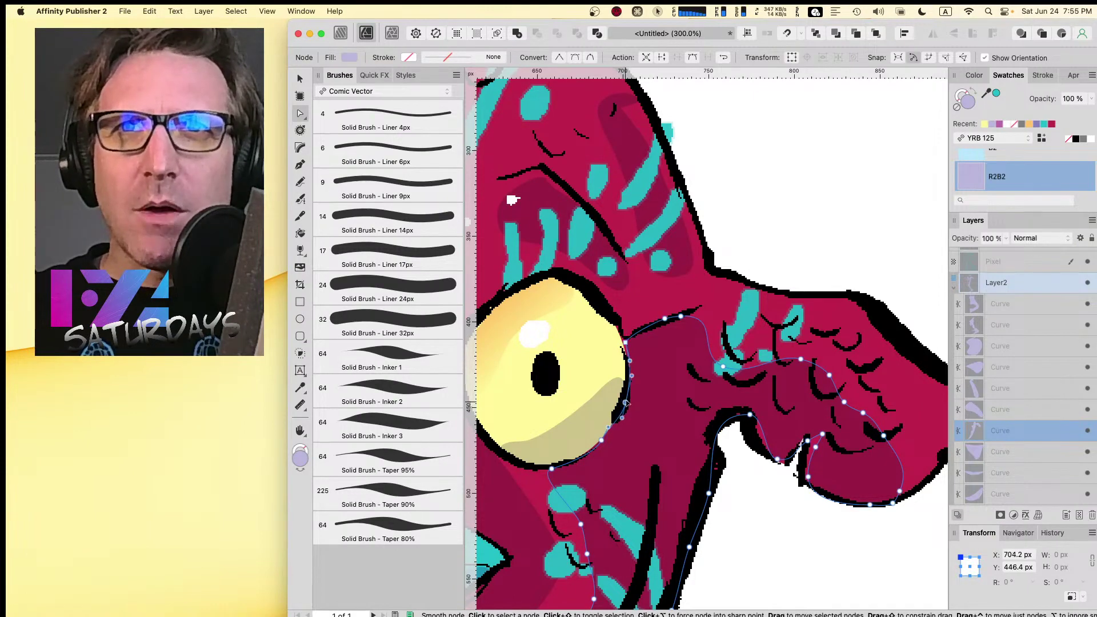
left_click(652, 325)
left_click(682, 315)
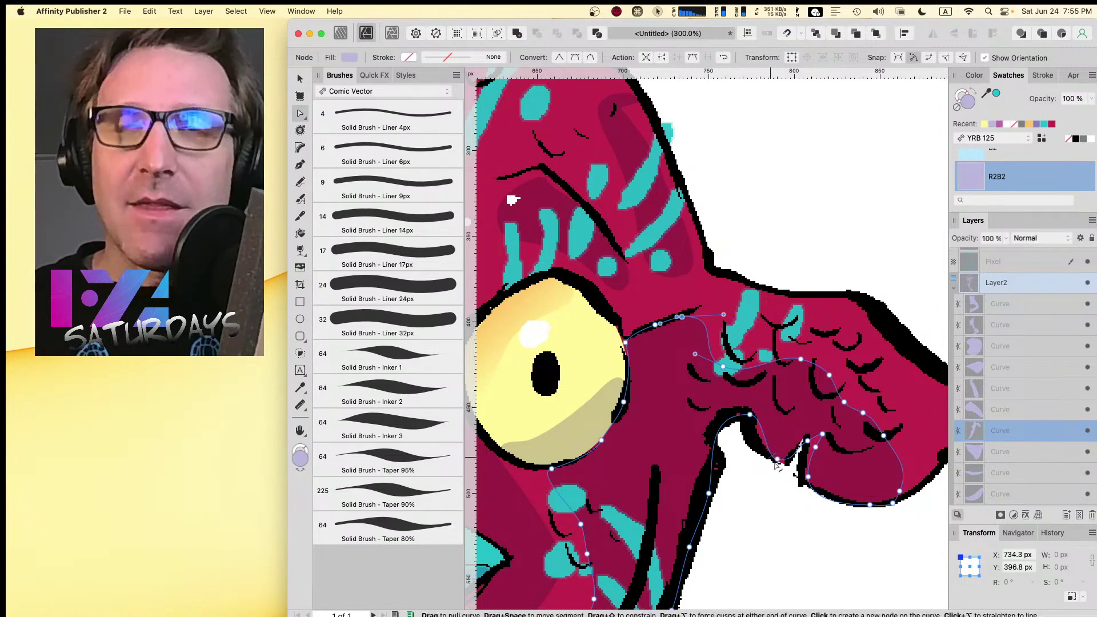
- Reshape the face-side shadow's upper edge across the ear to follow the drawn scale marks, deleting one surplus node
left_click_drag(723, 370, 756, 401)
left_click_drag(801, 359, 818, 394)
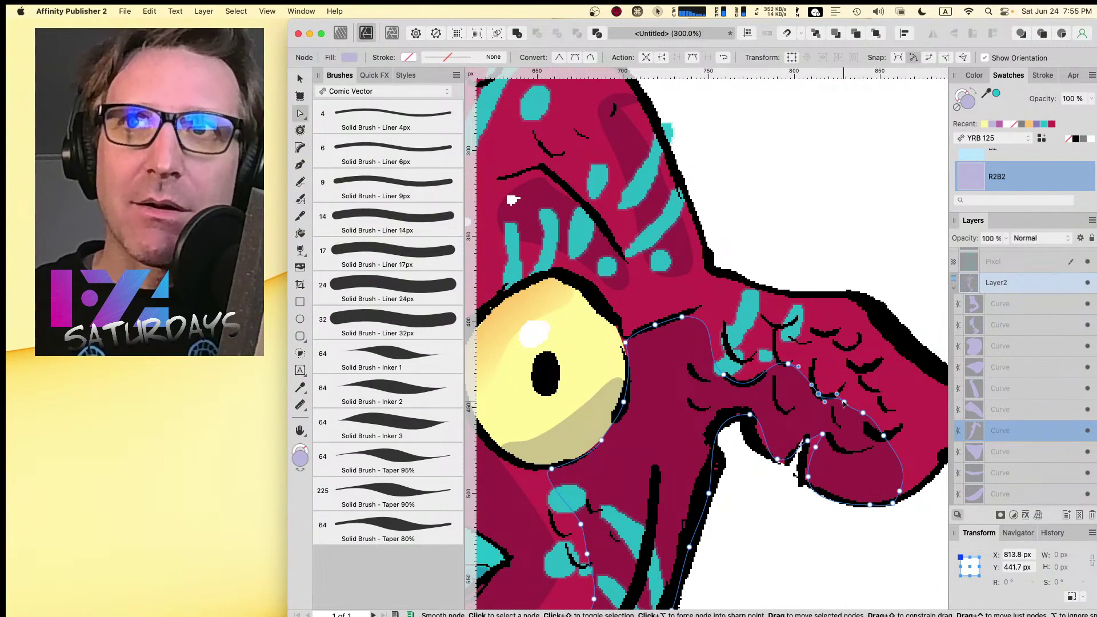
key("BackSpace")
left_click(834, 422)
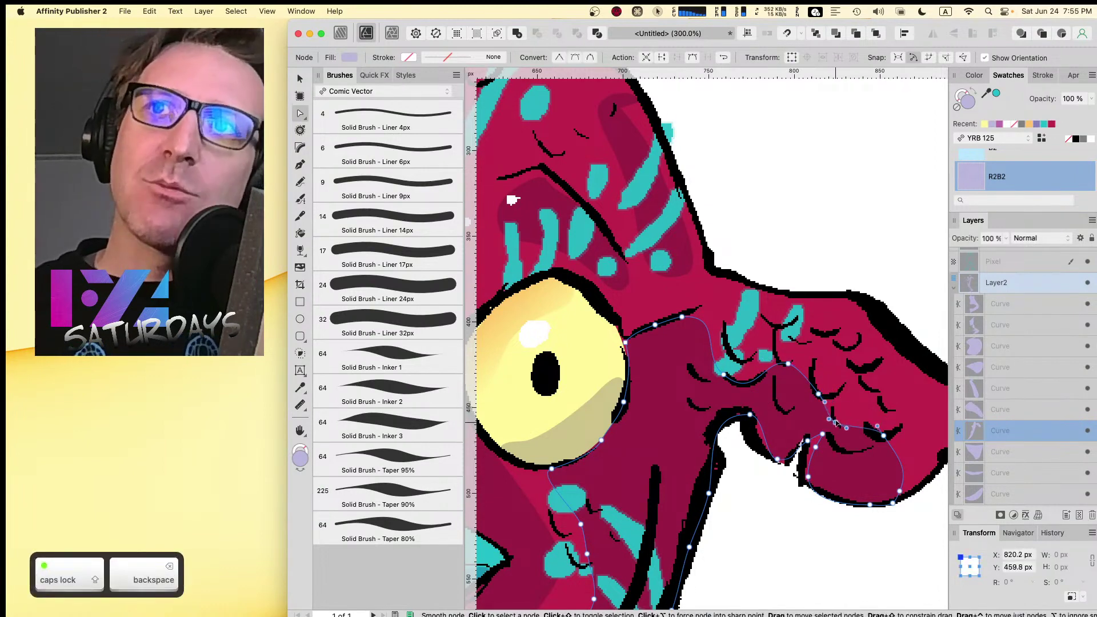
left_click(818, 396)
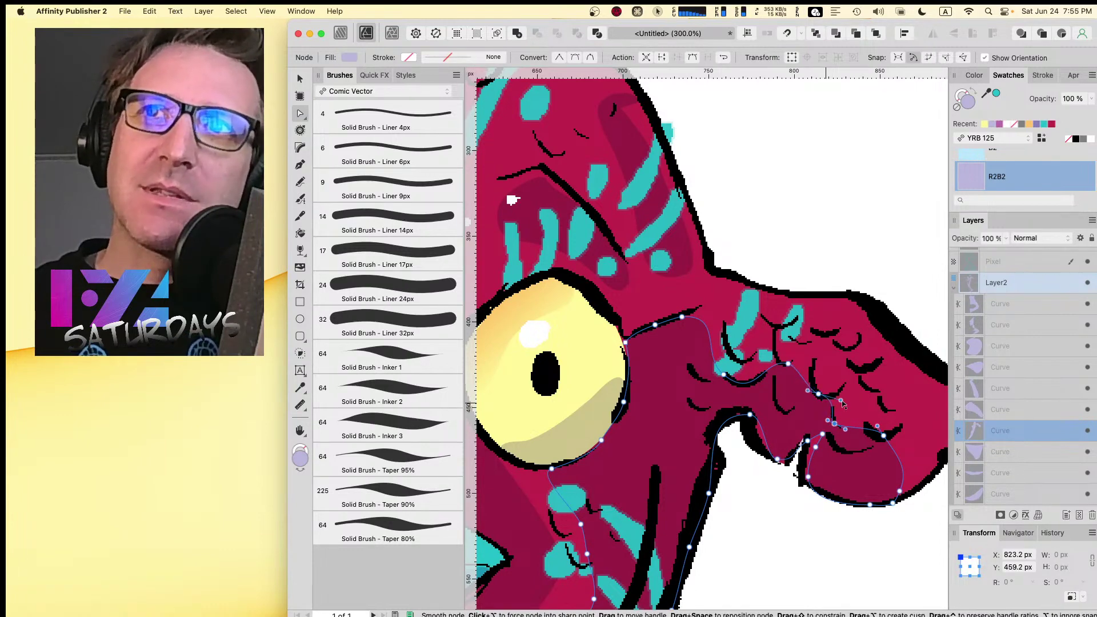
left_click(817, 398)
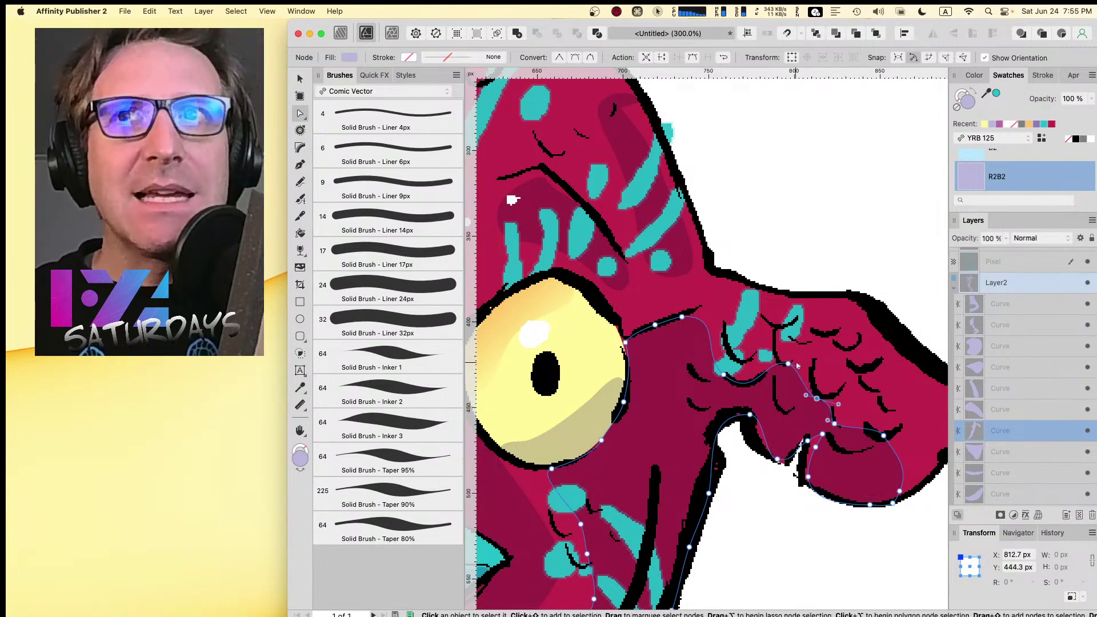
left_click_drag(789, 363, 796, 363)
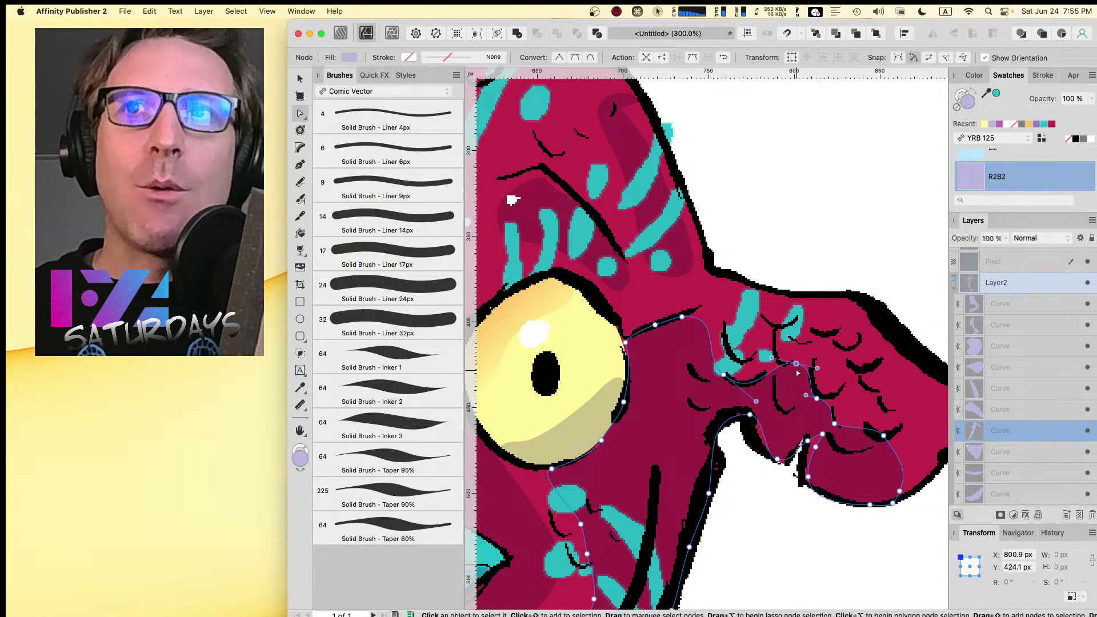
left_click(884, 435)
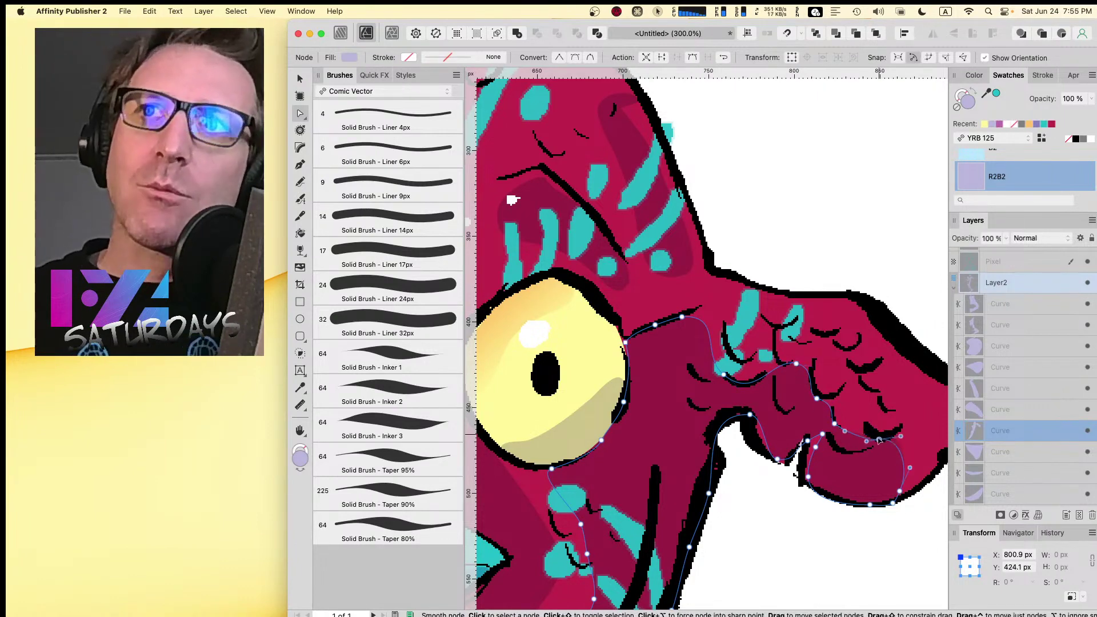
- Extend the ear shadow to the lobe's outer corner and fit its lower nodes to the lobe's outline
key("space")
left_click_drag(843, 458, 772, 418)
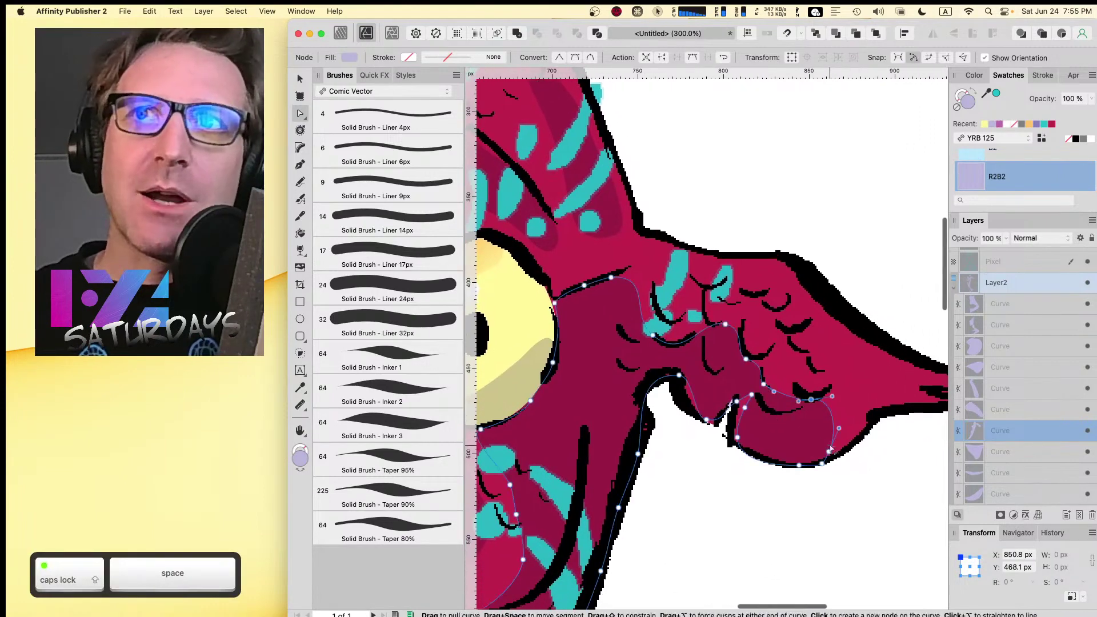
mouse_move(827, 459)
left_mouse_down()
mouse_move(874, 427)
mouse_move(857, 415)
mouse_move(822, 439)
left_mouse_up()
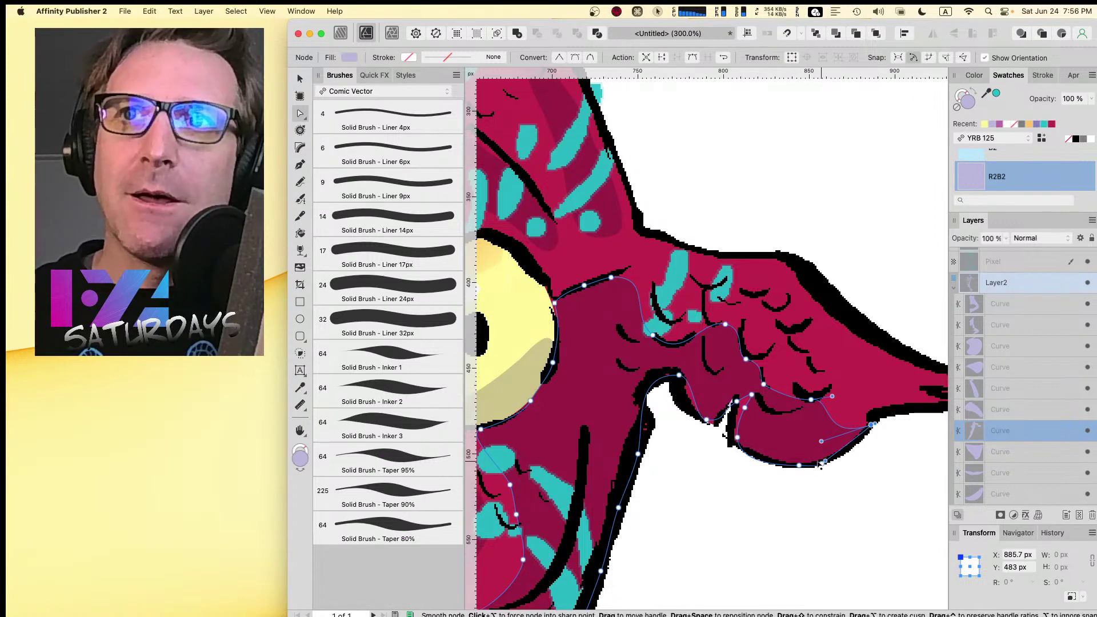
left_click(825, 461)
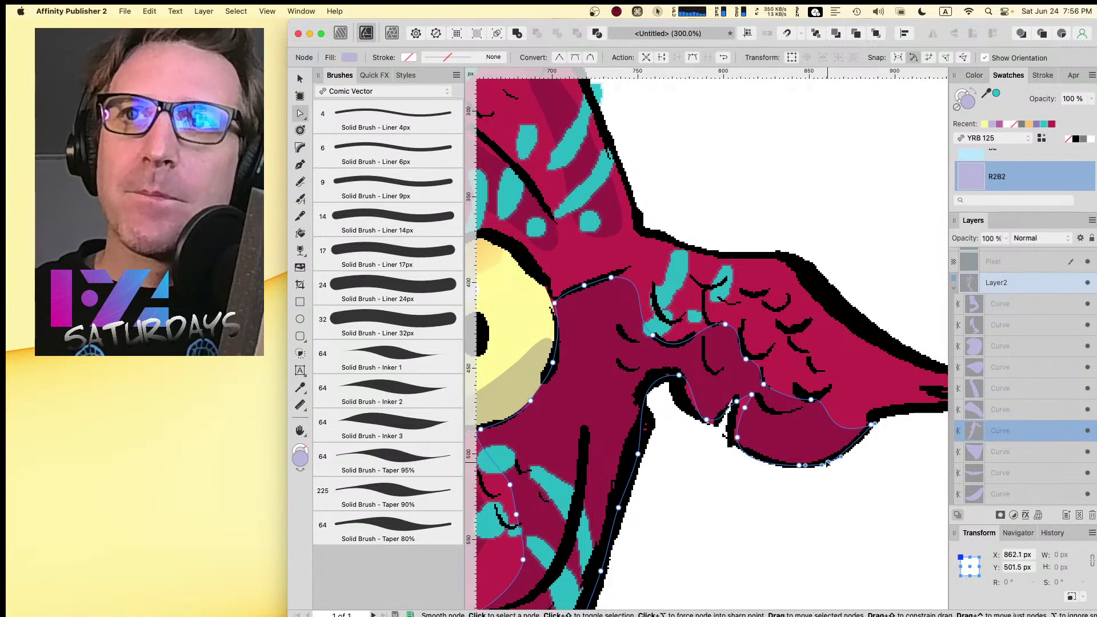
left_click(798, 465)
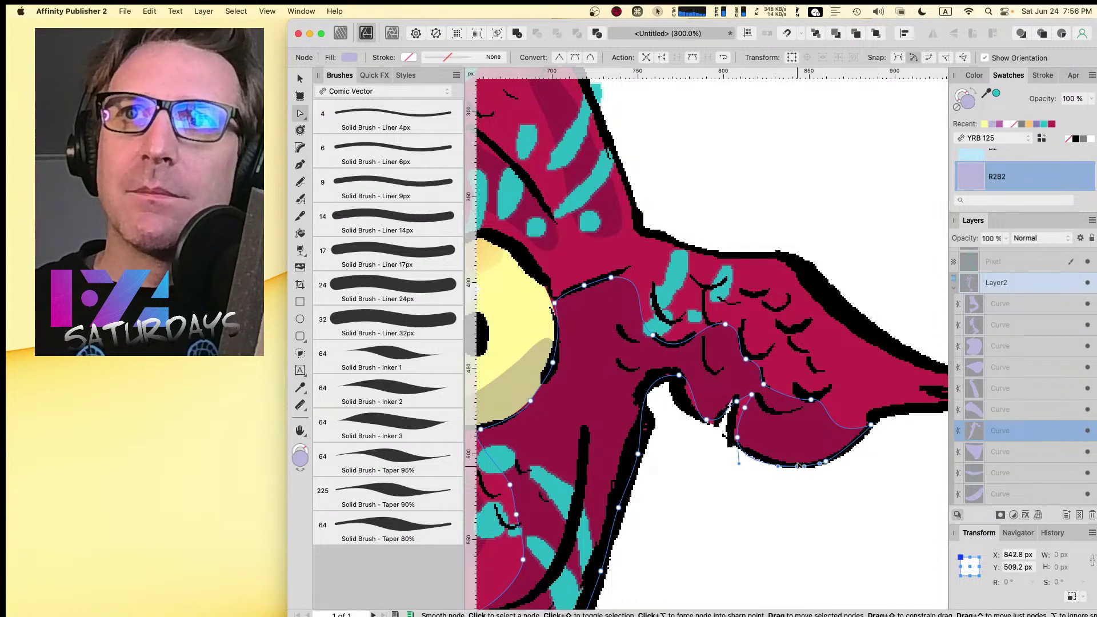
- Fit the ear shadow to the notch beside the lobe and delete the surplus nodes inside it
left_click(732, 431)
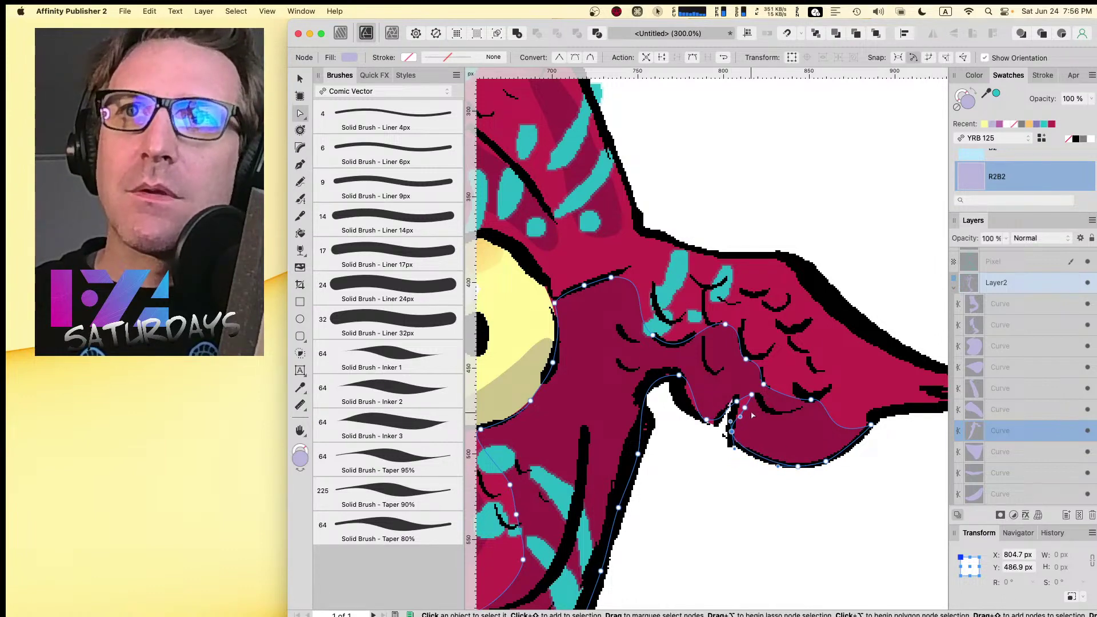
left_click_drag(733, 393, 748, 414)
key("BackSpace")
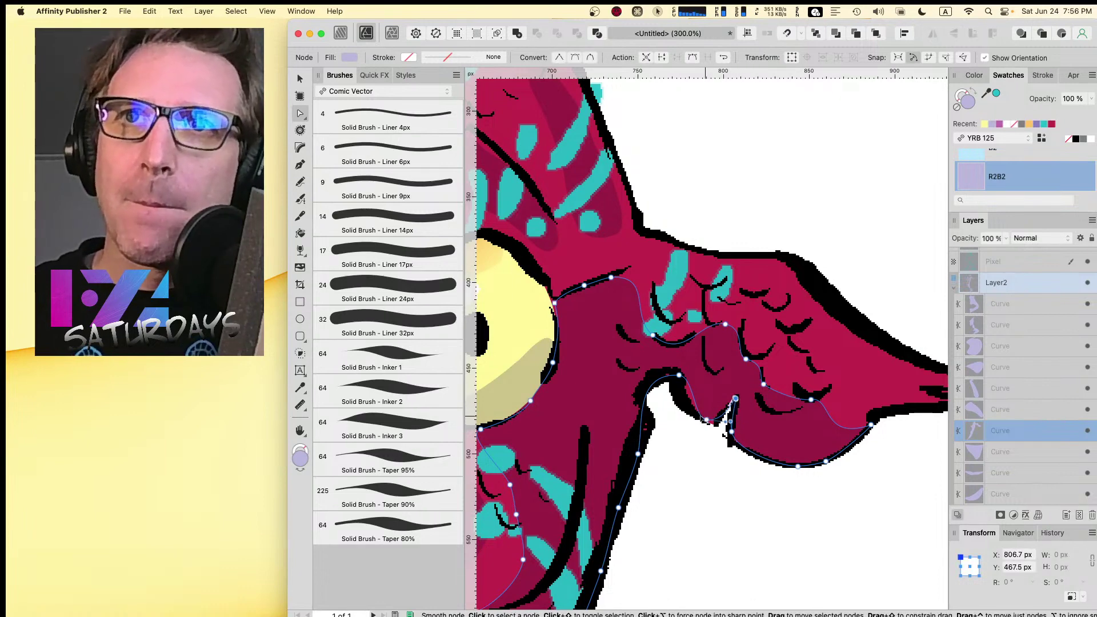
- Fit the ear shadow's lower nodes to the inked outline between the notch and the face, making the inner node a cusp
left_click_drag(706, 420, 694, 417)
left_click_drag(694, 378, 674, 376)
left_click(678, 375, "alt")
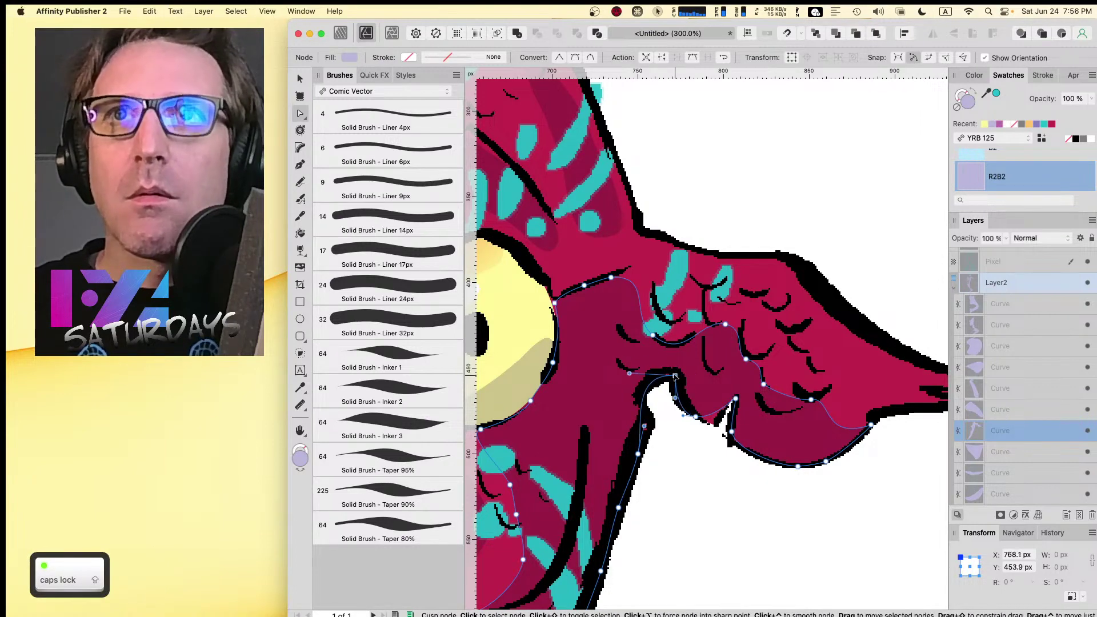
left_click(706, 327)
- Select the shadow under the mouth and fit its nodes to the lower lip's outline, the crease below it and the mouth corner
key("space")
scroll(674, 229, "left", 10)
scroll(674, 228, "down", 6)
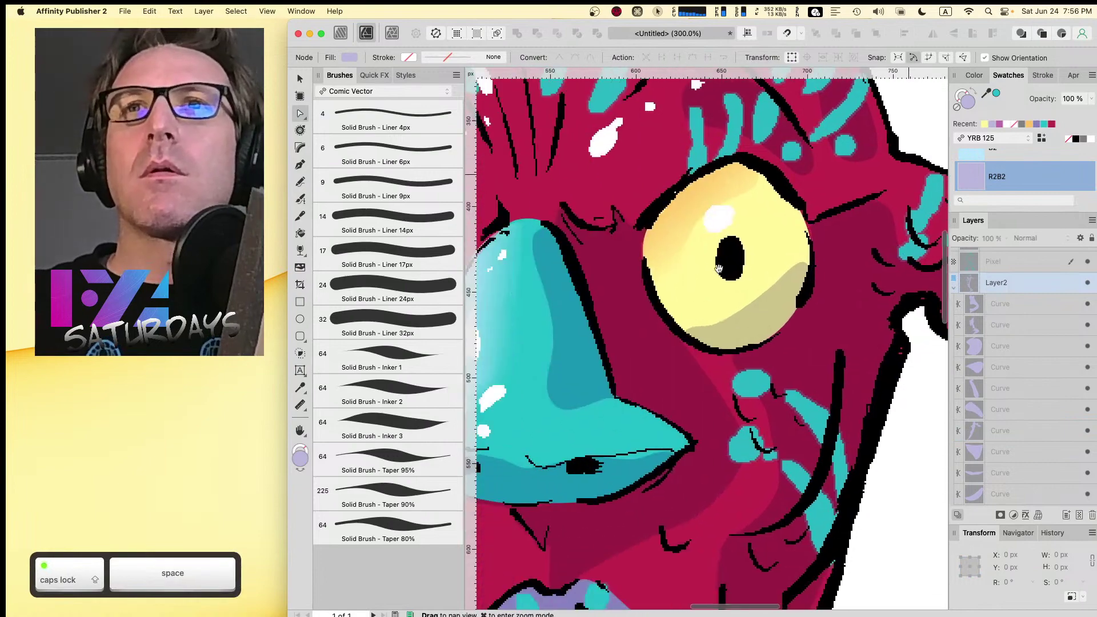
scroll(632, 240, "down", 11)
scroll(631, 240, "left", 4)
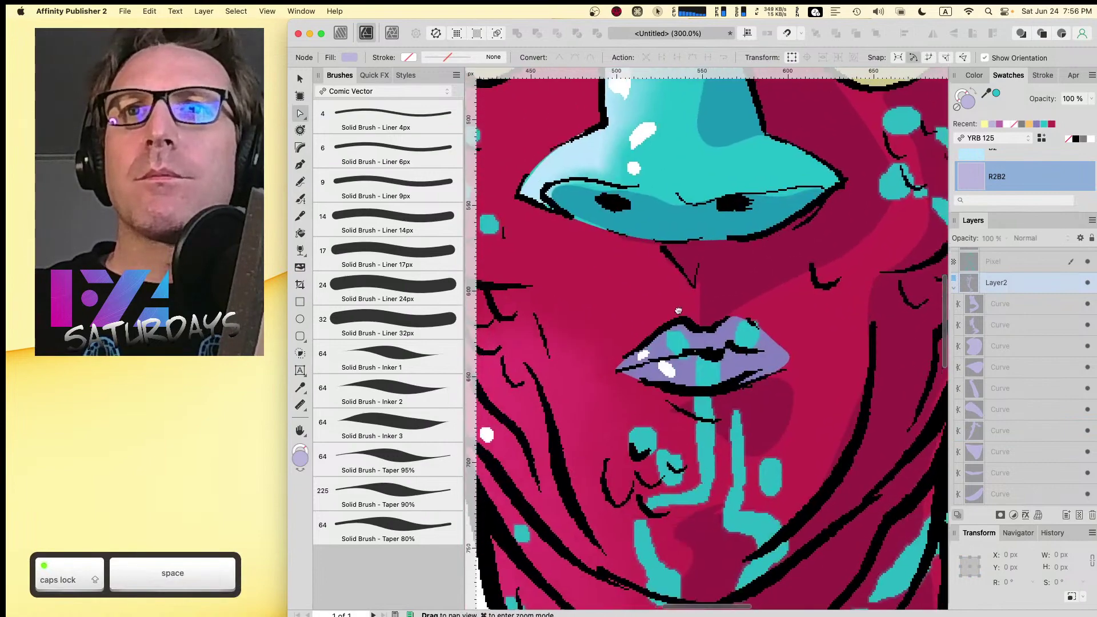
left_click(689, 267)
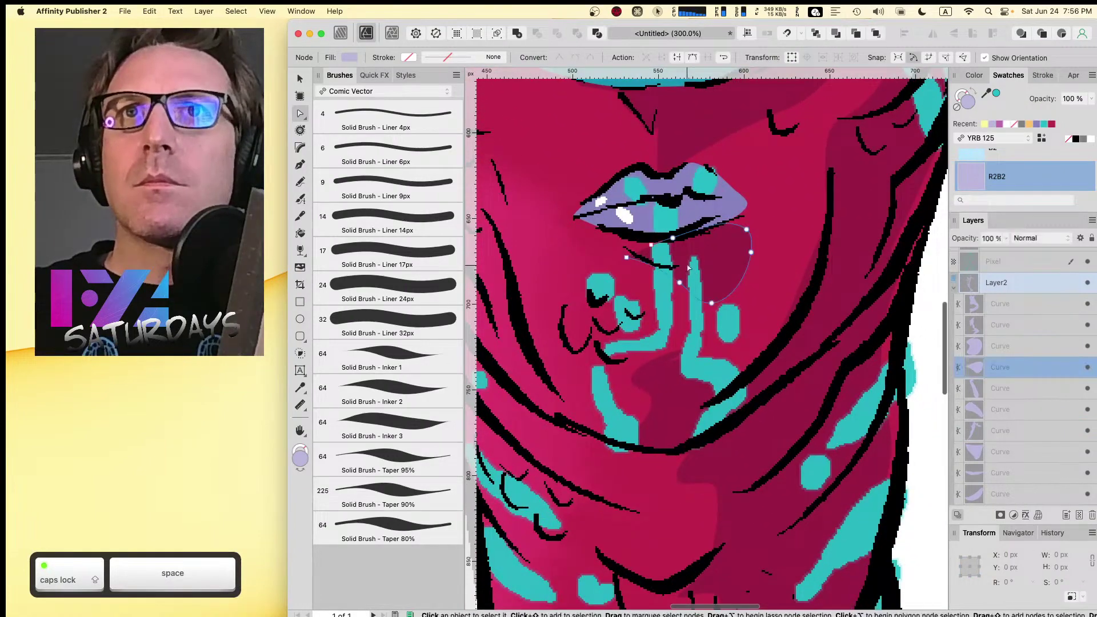
left_click(657, 244)
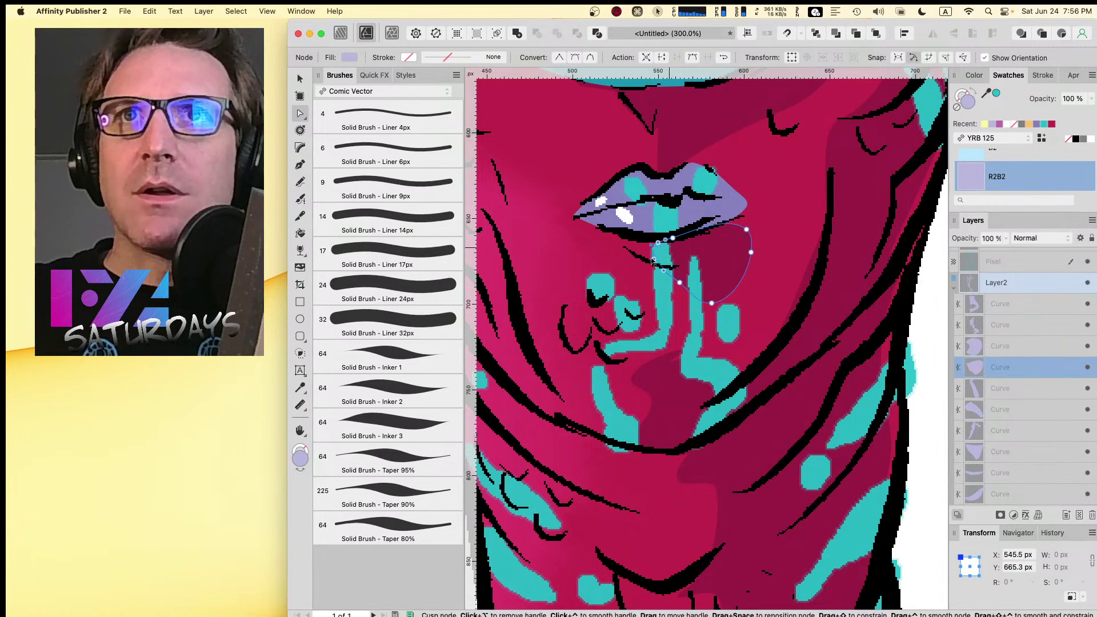
left_click_drag(657, 243, 655, 238)
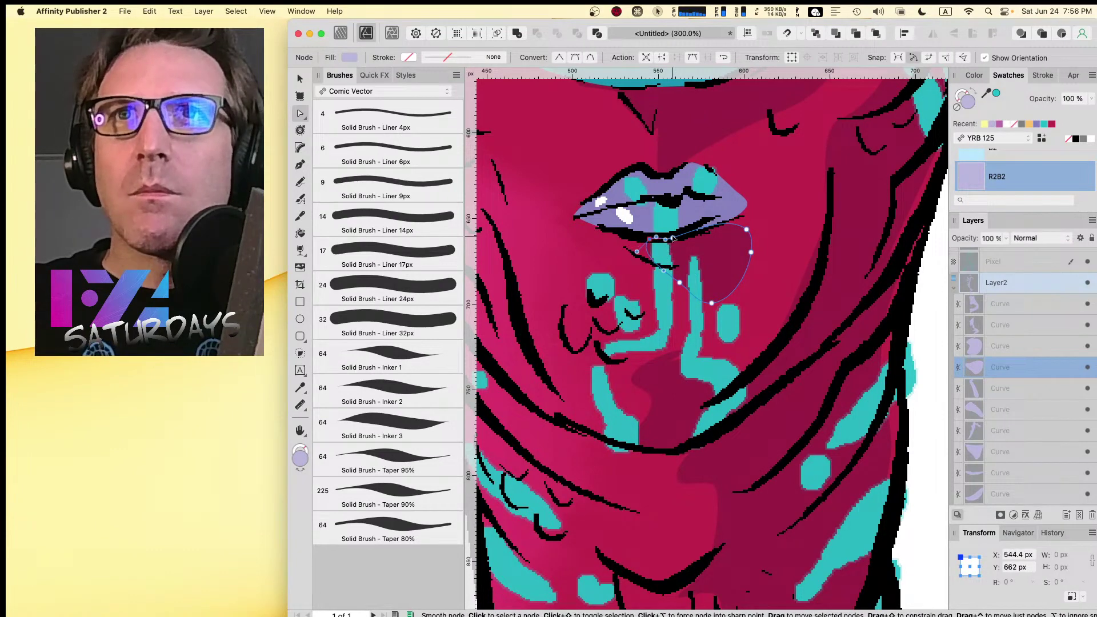
left_click_drag(679, 282, 686, 276)
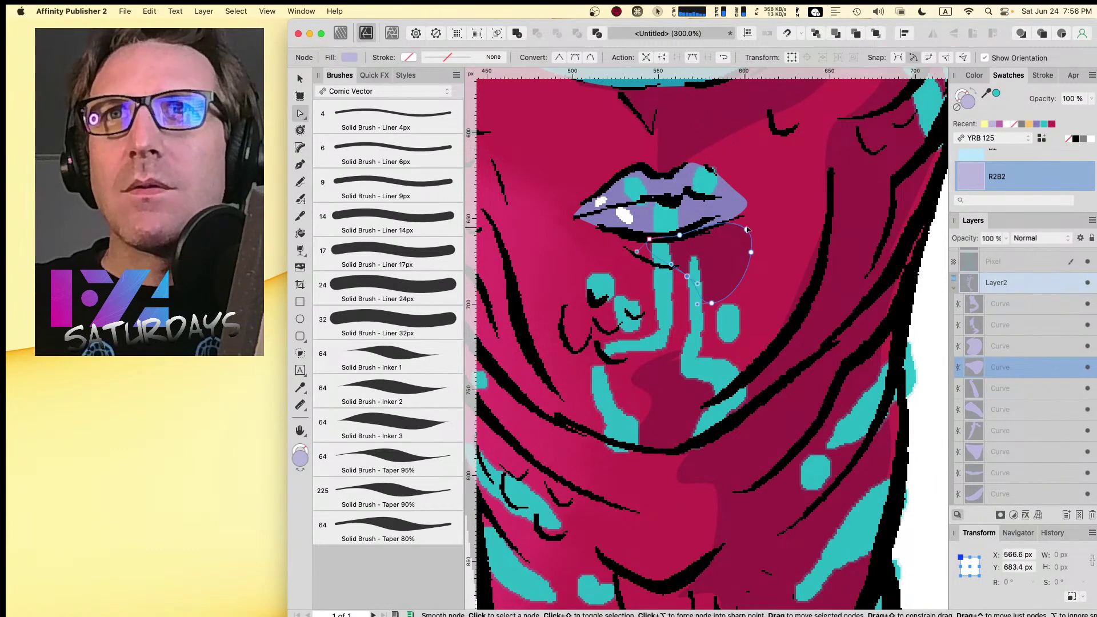
left_click_drag(747, 229, 758, 223)
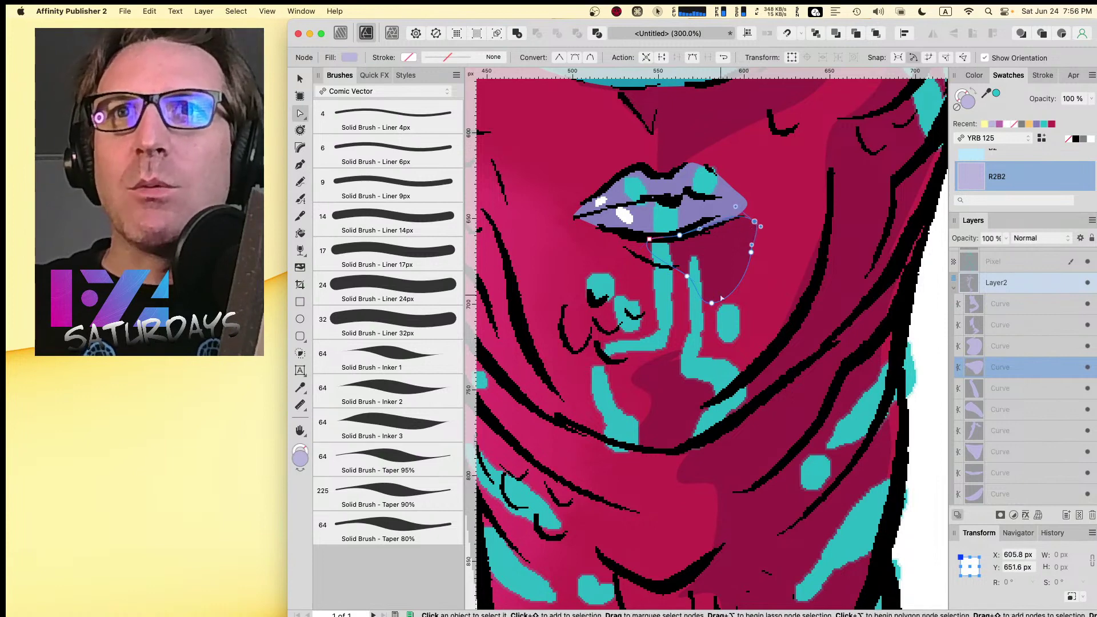
- Select the chin shadow and adjust its upper edge between the turquoise markings
left_click(685, 352)
left_click(686, 352)
left_click_drag(685, 352, 688, 356)
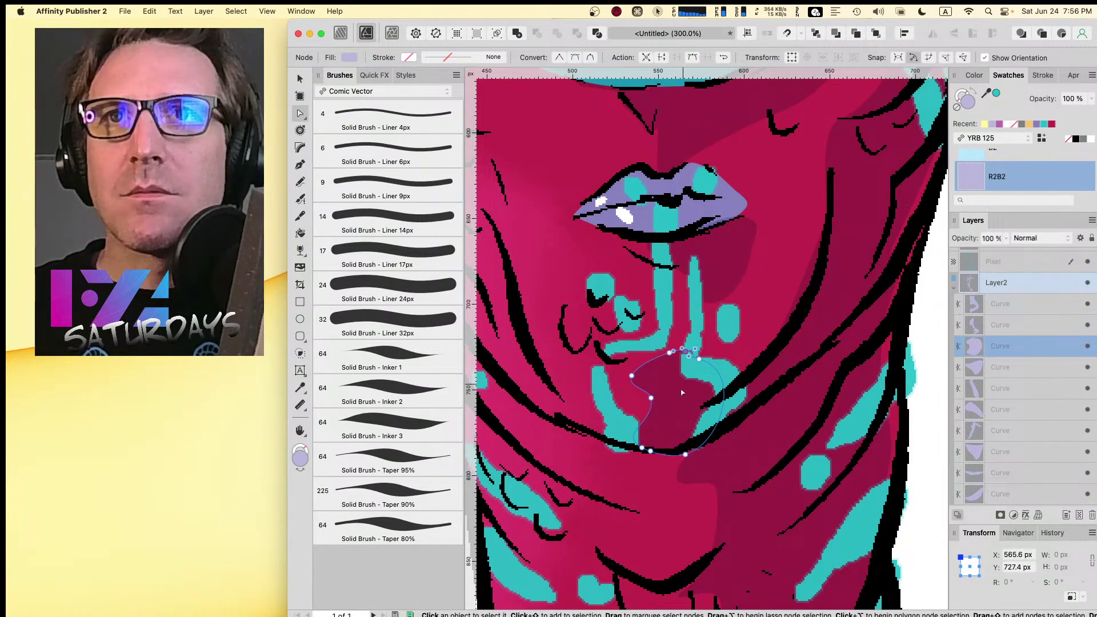
- Select the neck shadow, close its open curve and fit the upper edge to the inked jawline with an added node
left_click(724, 425)
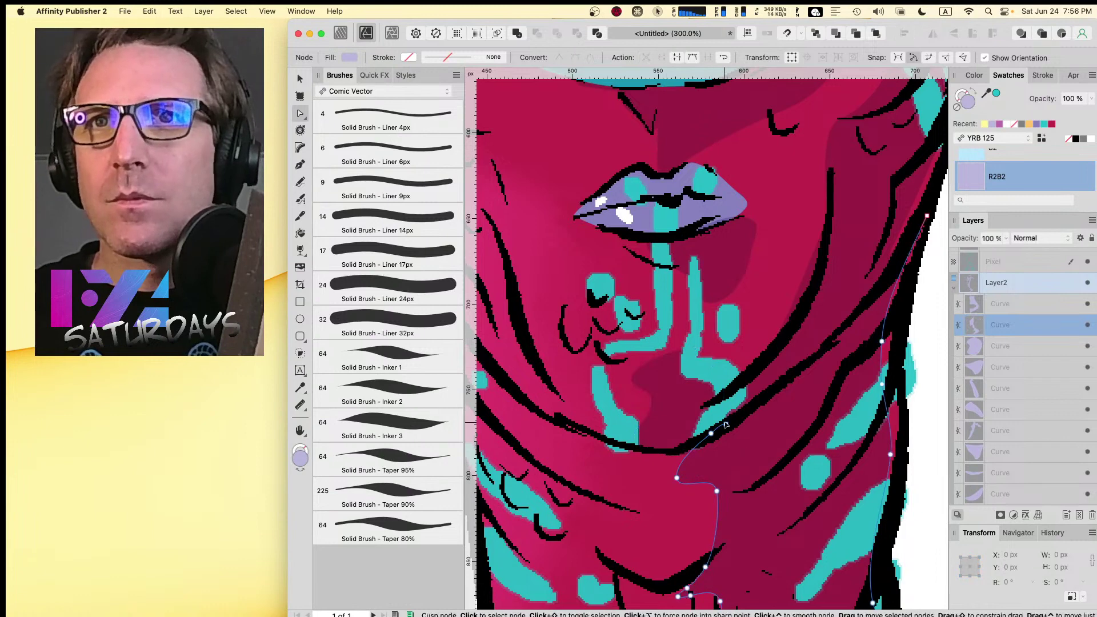
left_click(728, 423)
left_click_drag(730, 423, 726, 423)
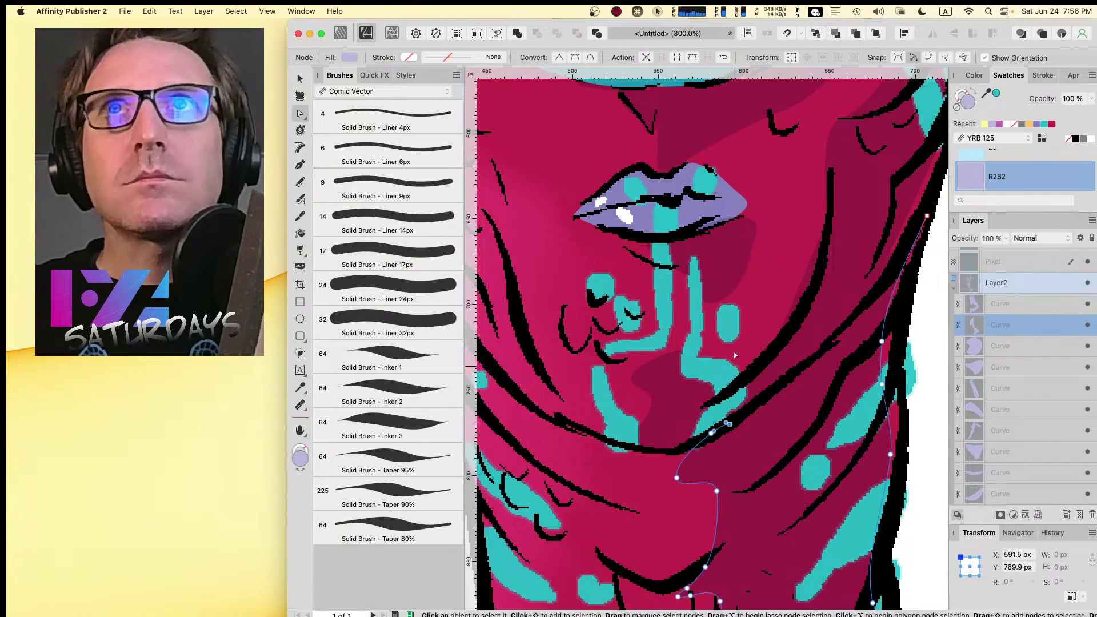
left_click(692, 57)
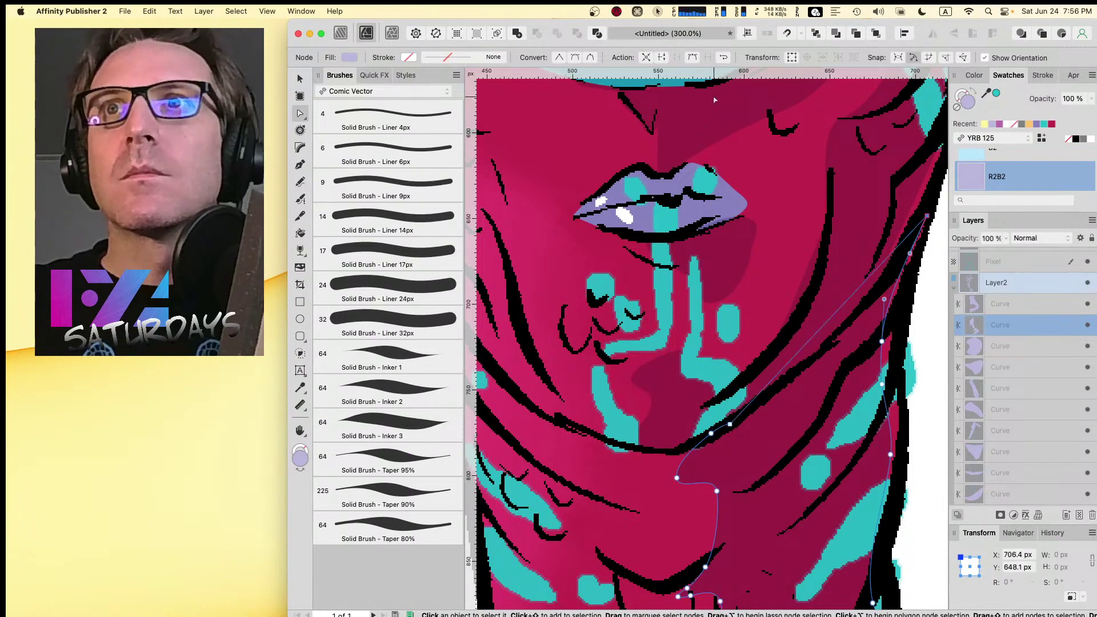
left_click(849, 323)
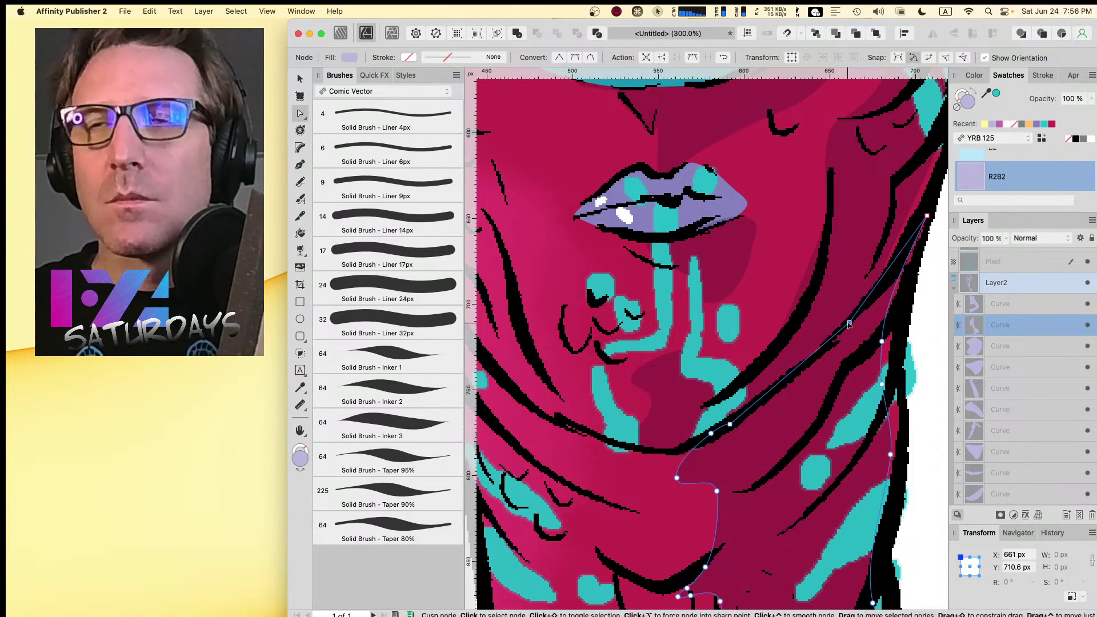
- Move the neck shadow's outer nodes onto the thick neck outline, from below the jaw down to the bend above the shoulder
left_click_drag(882, 341, 900, 334)
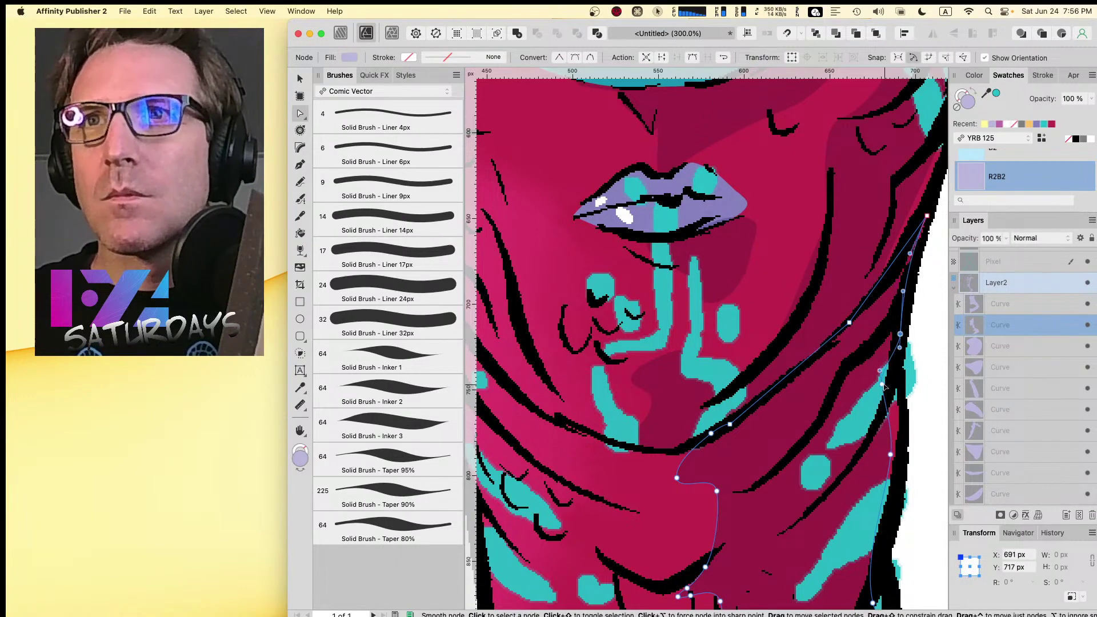
left_click_drag(881, 384, 901, 389)
left_click_drag(891, 456, 900, 465)
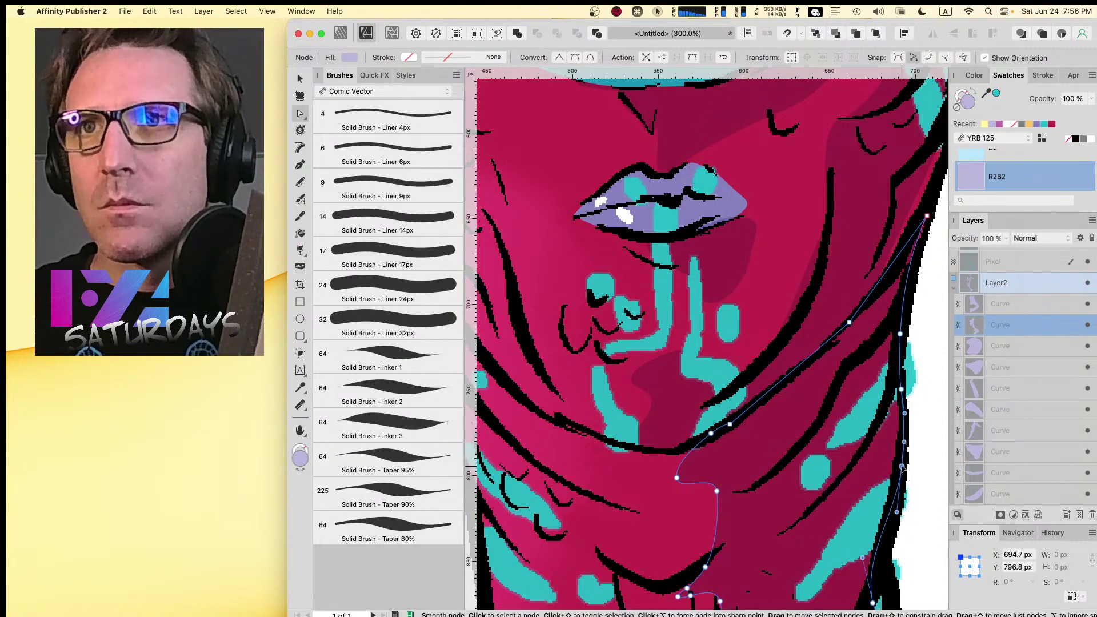
left_click_drag(909, 559, 823, 308)
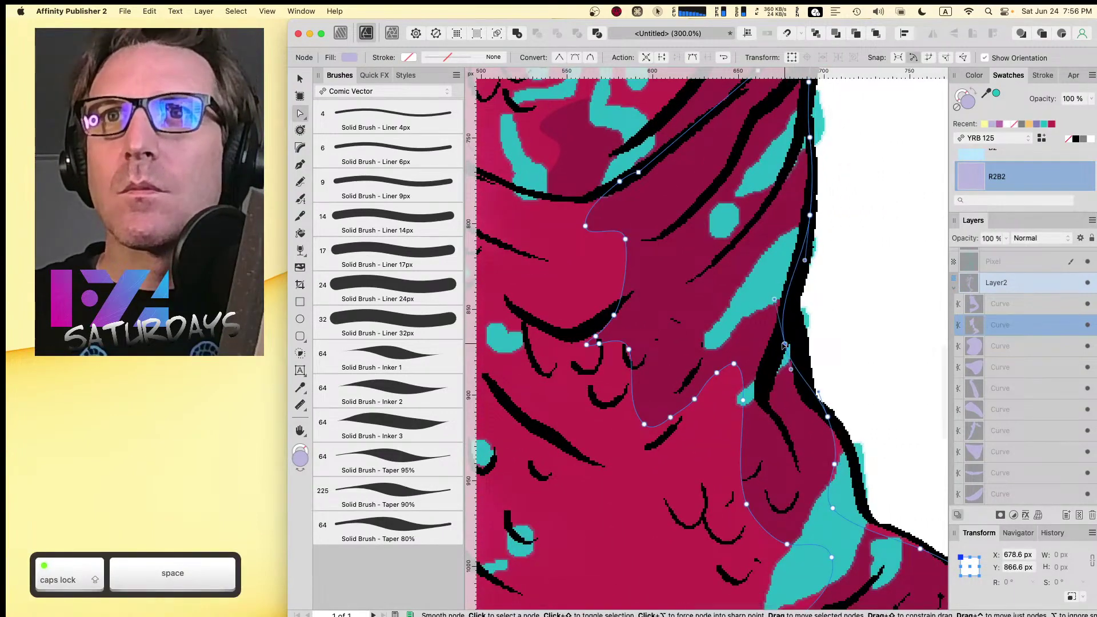
left_click_drag(781, 350, 794, 320)
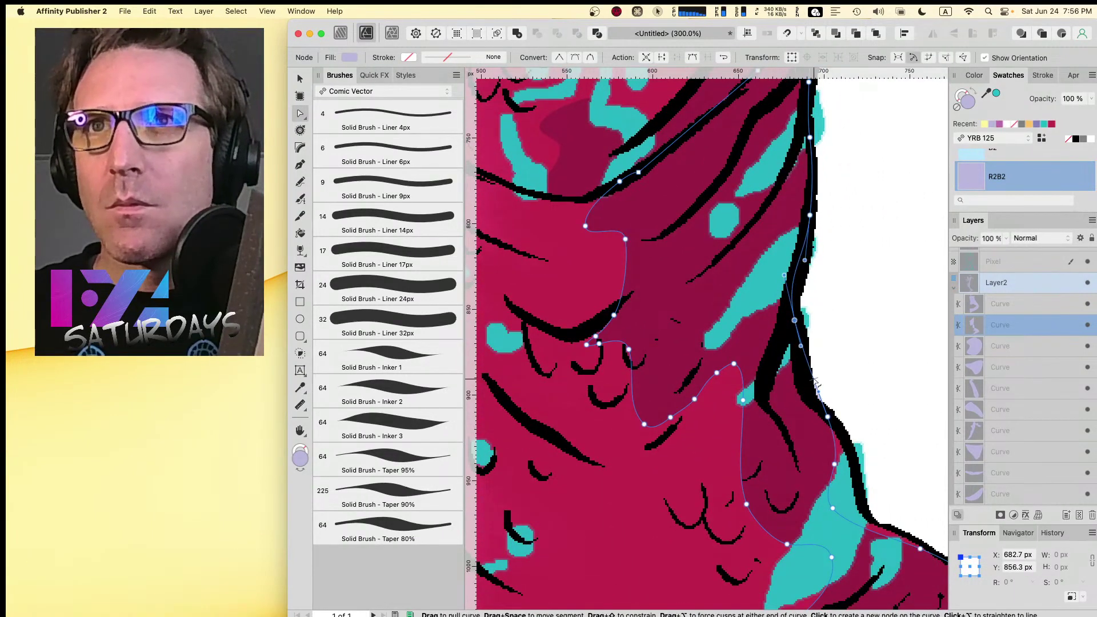
left_click(850, 353)
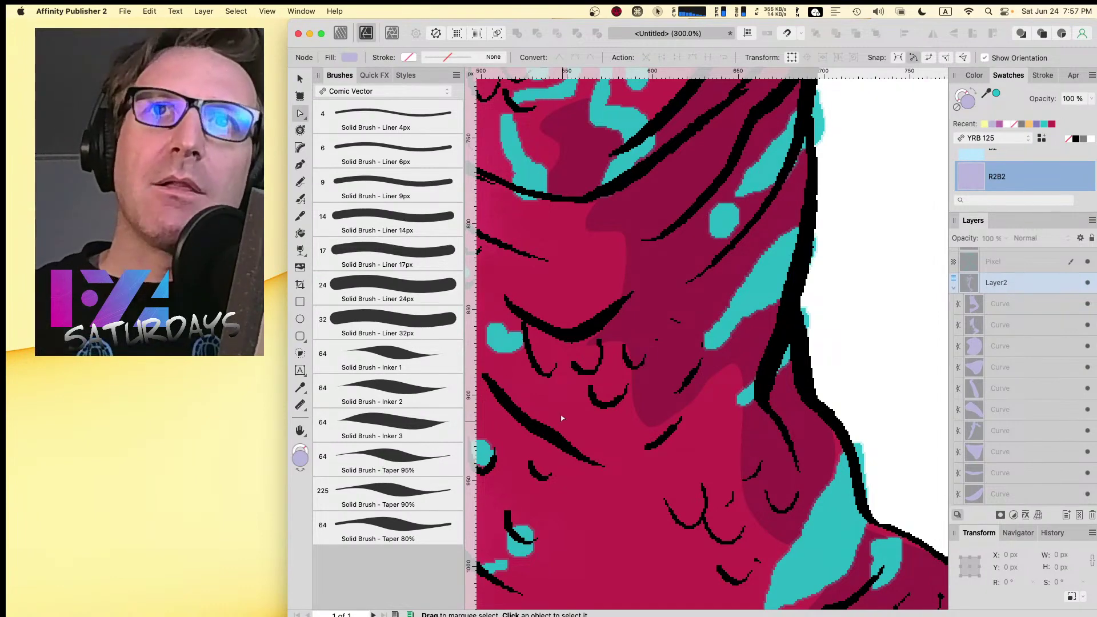
- Reselect the neck shadow and reshape its inner edge to follow the V-shaped throat fold and the neck wrinkle above it
left_click(629, 352)
left_click(570, 338)
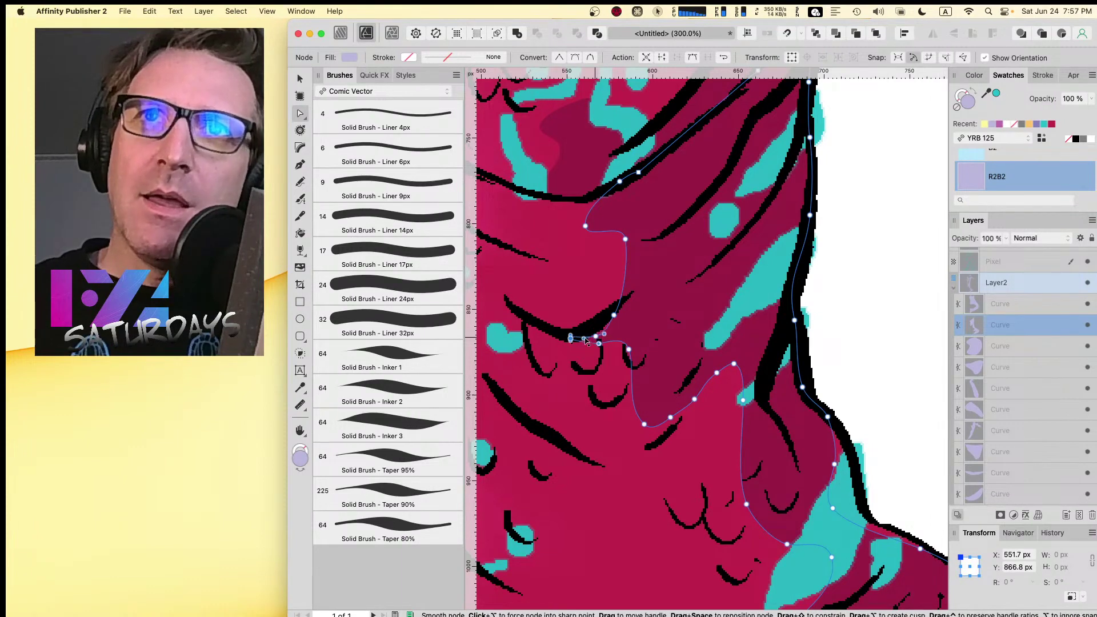
left_click_drag(585, 341, 643, 245)
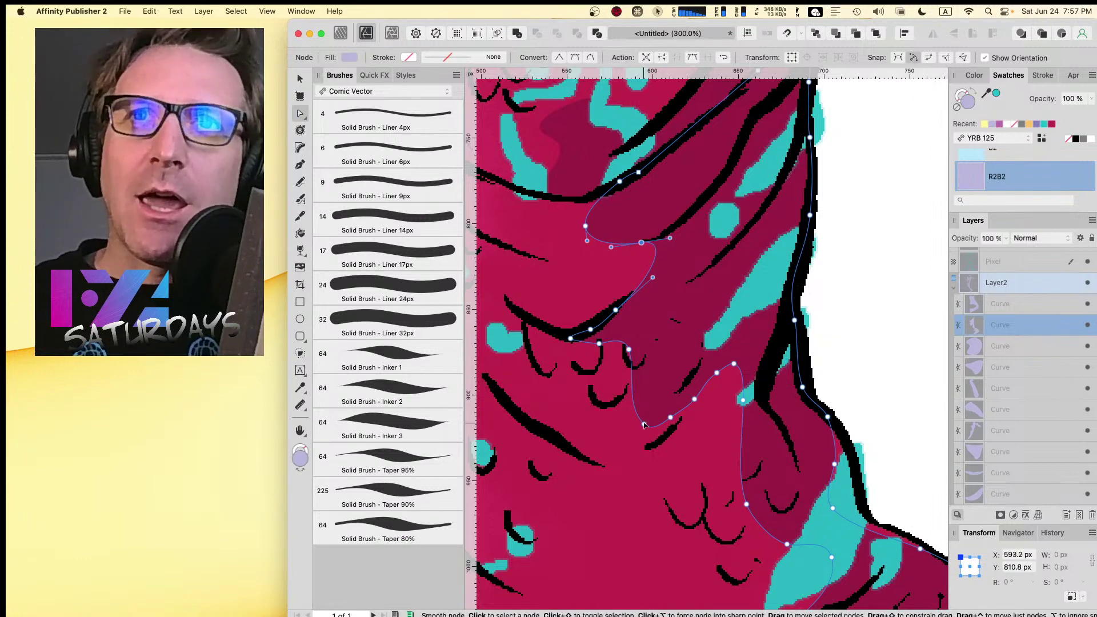
- Fit the neck shadow's middle tip to the short wrinkle, deleting two surplus nodes, and extend the neighbouring inner edge to the scale marks
left_click_drag(643, 424, 641, 448)
left_click(670, 418)
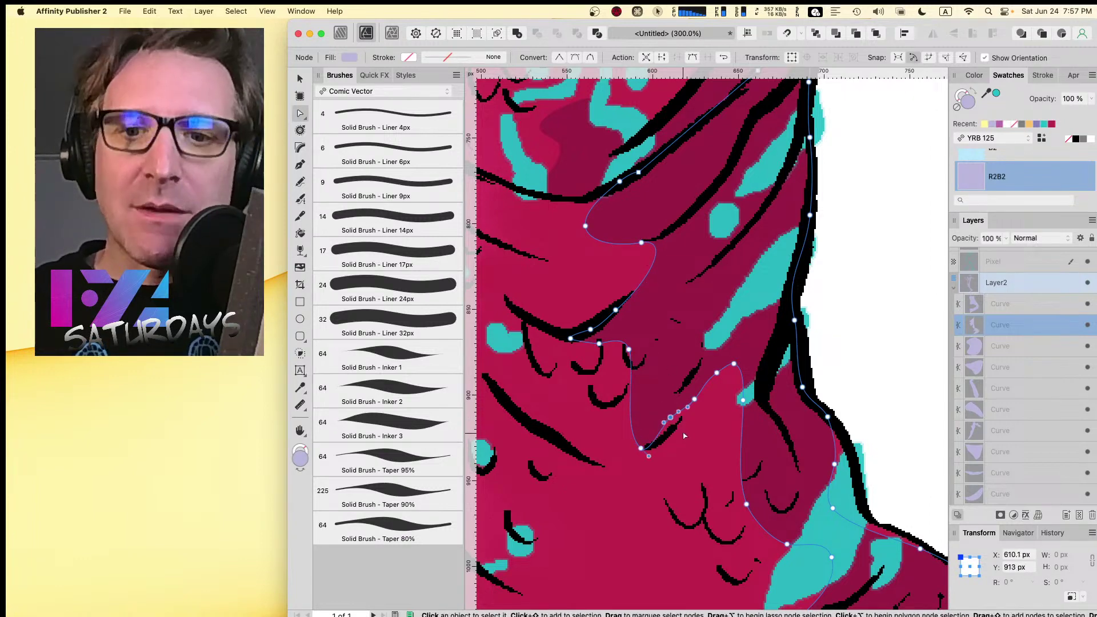
key("BackSpace")
left_click_drag(700, 397, 698, 404)
left_click(716, 373)
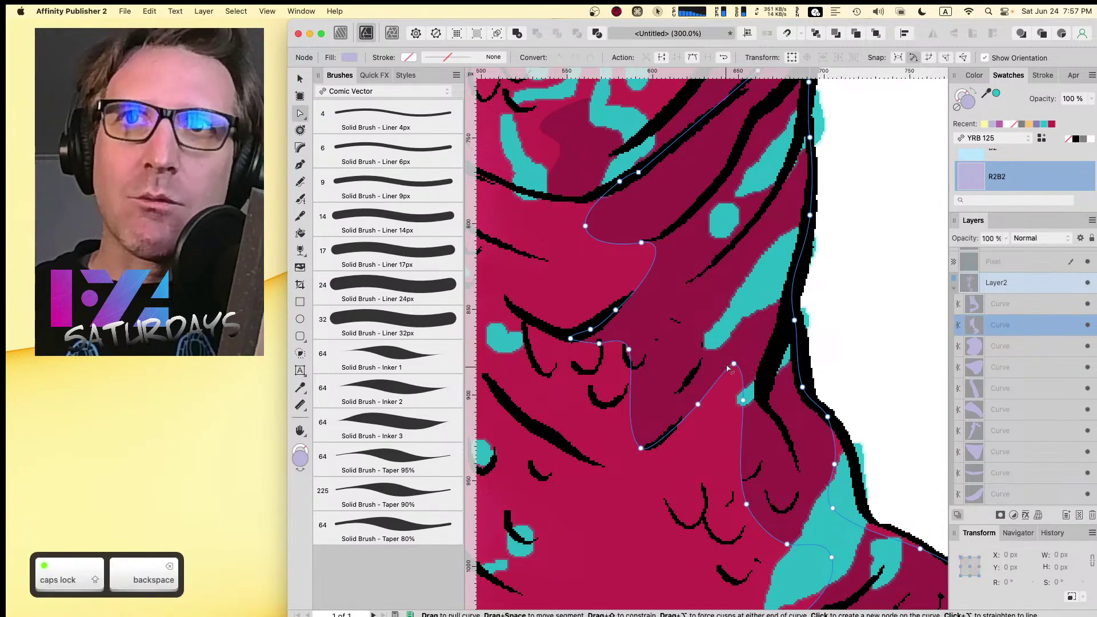
key("BackSpace")
left_click_drag(735, 364, 729, 371)
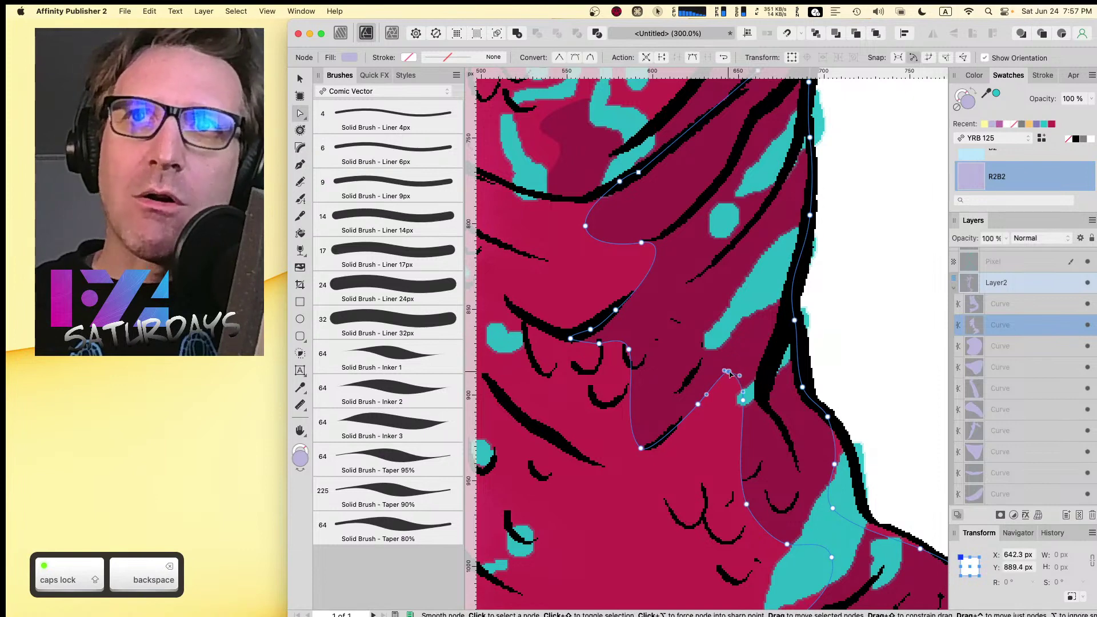
left_click(735, 411)
left_click_drag(734, 411, 725, 521)
- Fit the neck shadow's outer edge to the outline where the neck curves into the shoulder, using an added node
key("space")
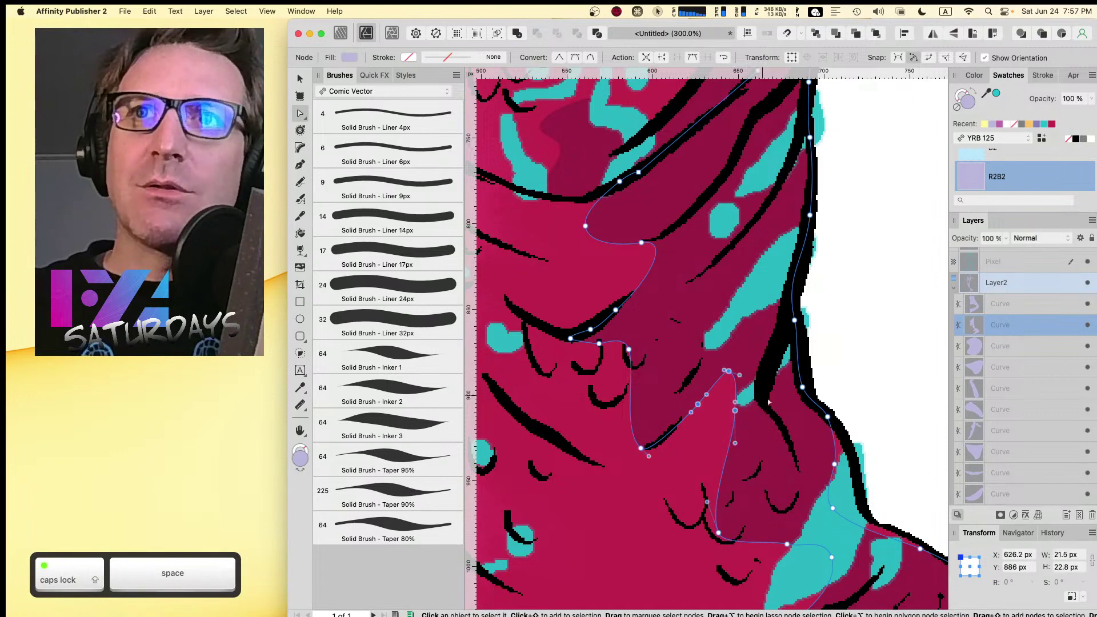
left_click_drag(786, 444, 585, 313)
left_click(653, 339)
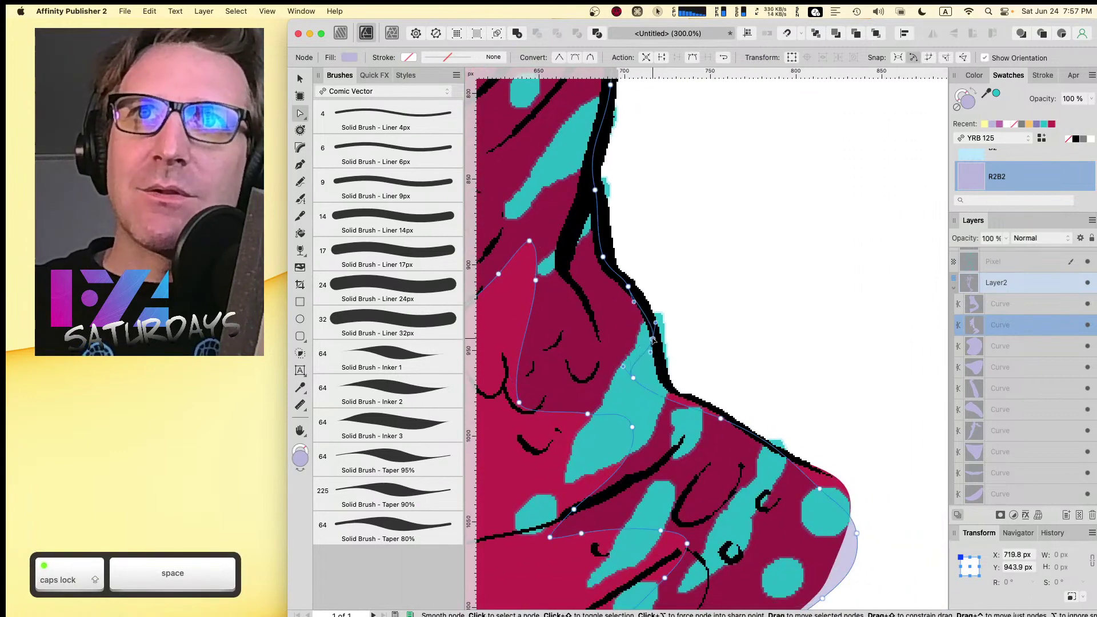
left_click(664, 379)
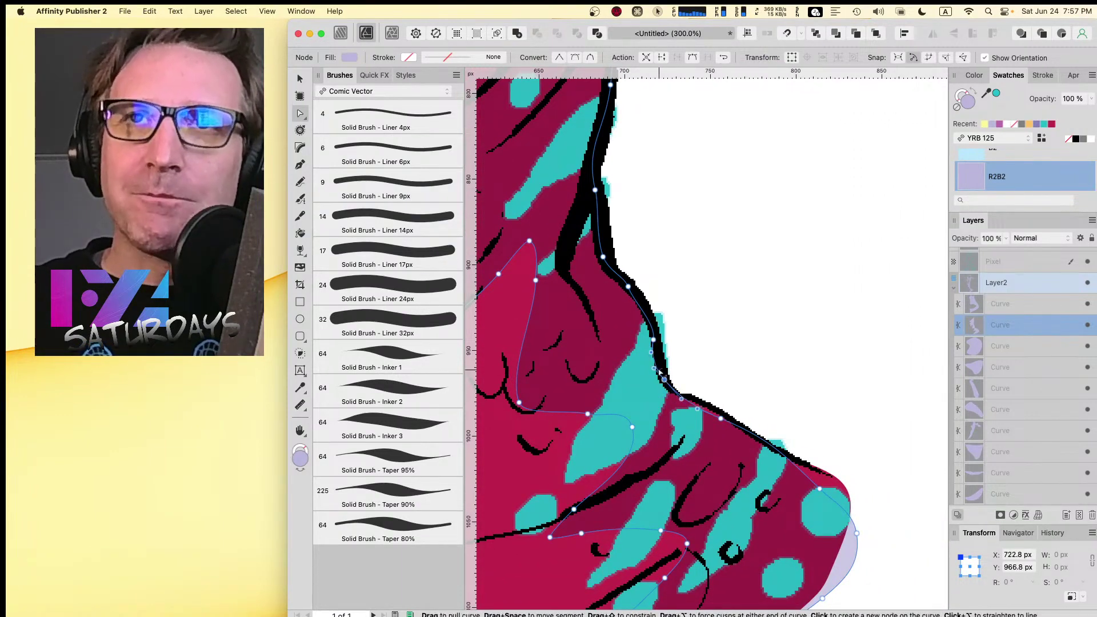
left_click_drag(653, 340, 655, 337)
left_click_drag(720, 418, 707, 404)
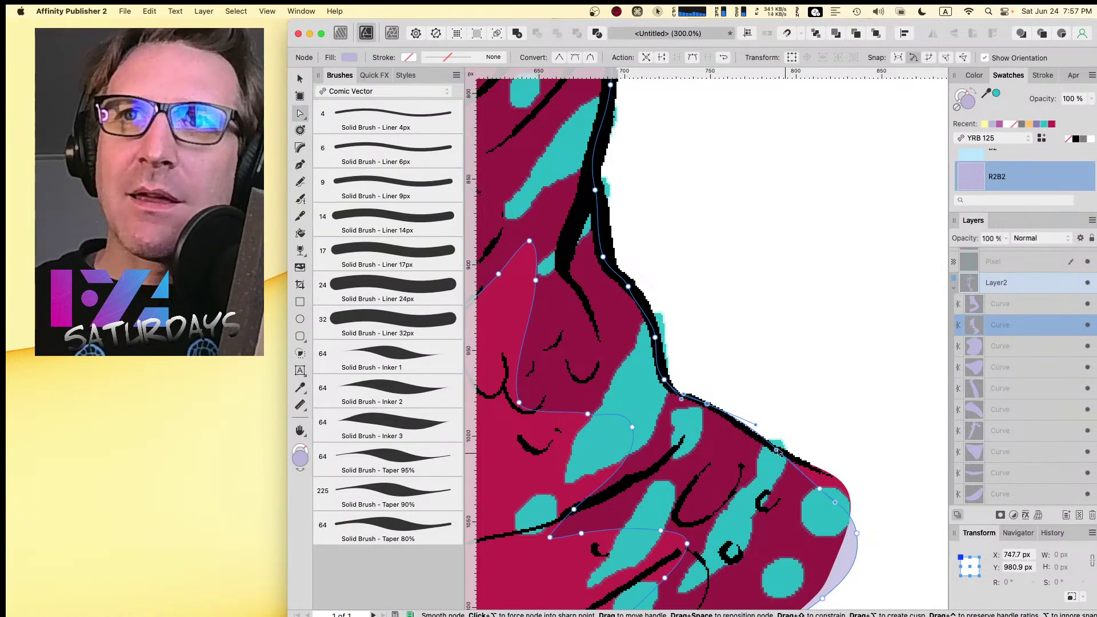
- Fit the shadow's outer edge along the top of the shoulder to its rounded tip, adding a node at the neck bend
key("space")
left_click_drag(778, 451, 713, 321)
left_click(857, 531)
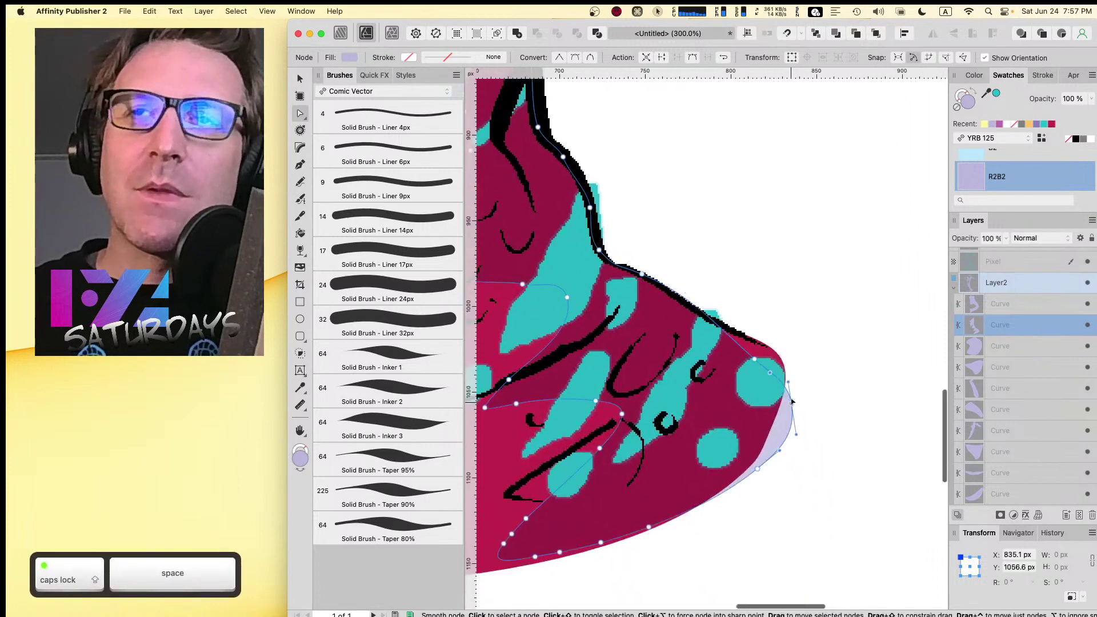
left_click_drag(792, 402, 743, 335)
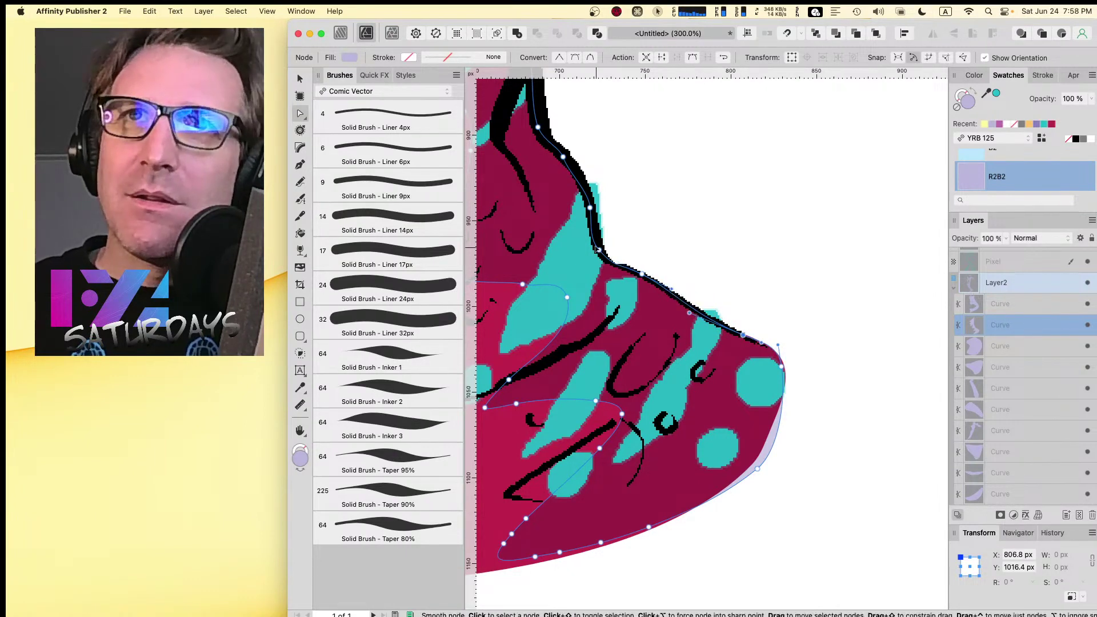
left_click(614, 267)
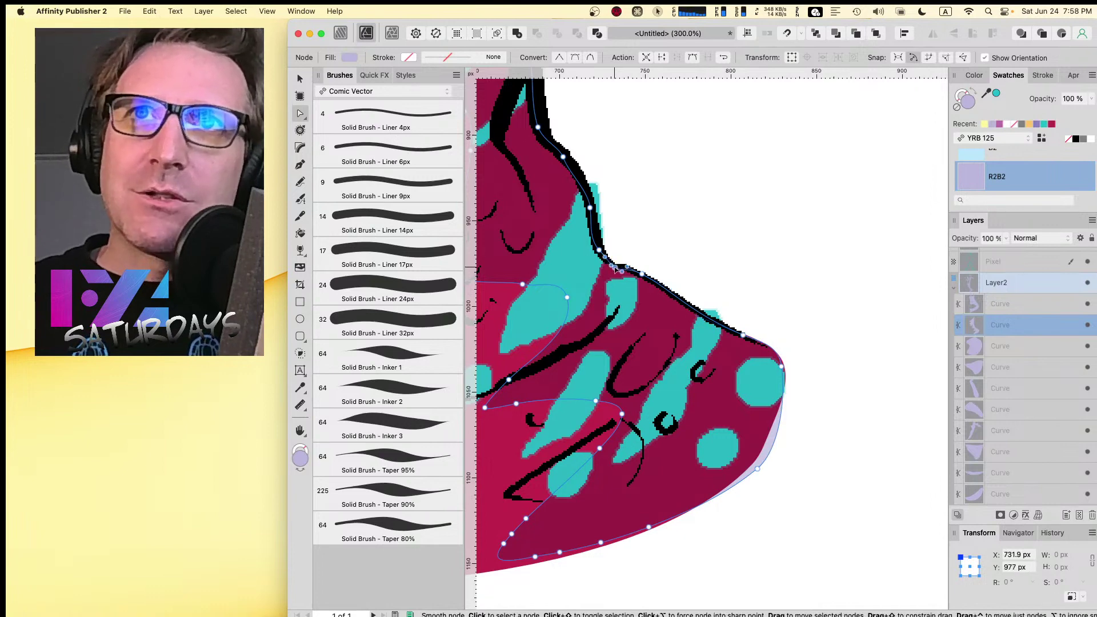
- Align the shadow's inner edge below the shoulder scales with the inked diagonal line and its pointed end
key("space")
scroll(705, 343, "down", 5)
scroll(705, 342, "left", 4)
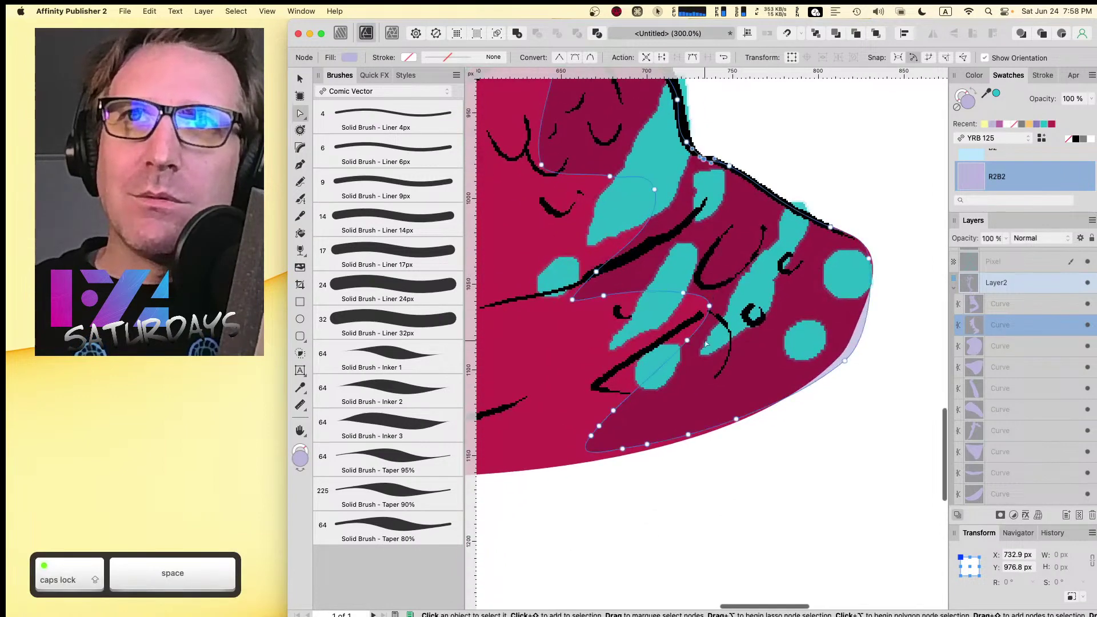
left_click_drag(687, 339, 665, 337)
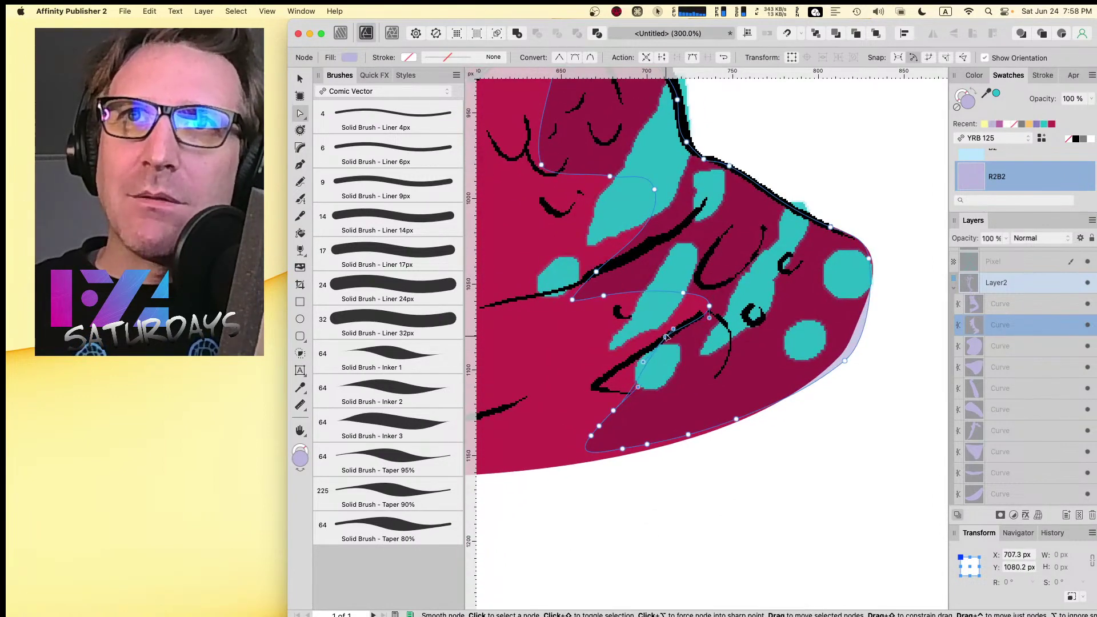
left_click_drag(613, 410, 596, 384)
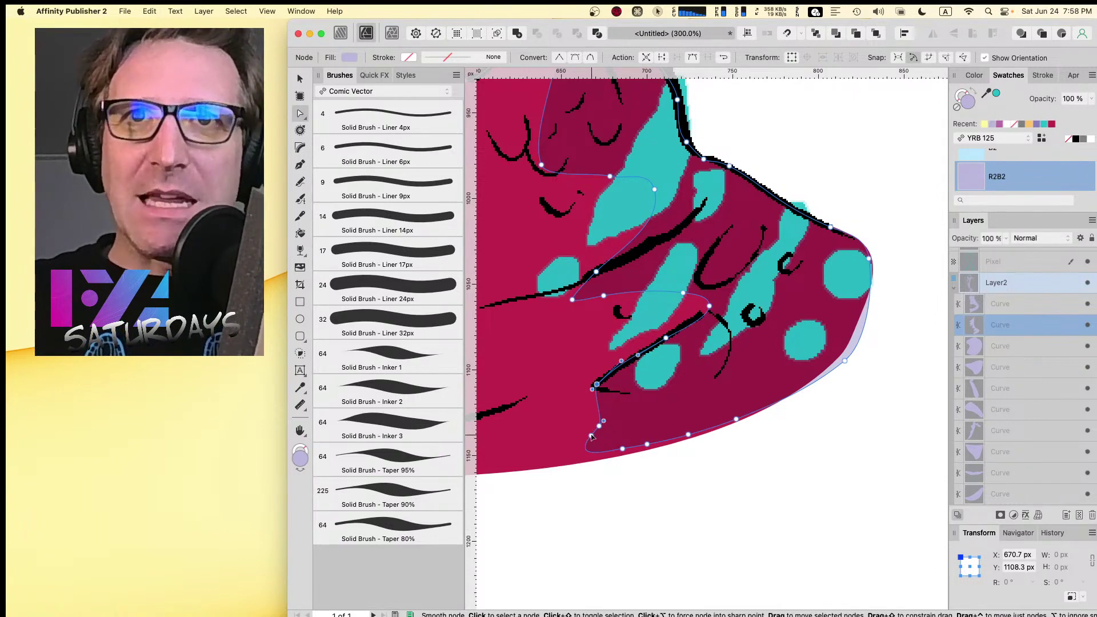
- Fit the shadow's lower edge to the shoulder's rounded outline, deleting the surplus nodes near its lower end and repositioning the remaining ones
left_click_drag(590, 435, 719, 491)
key("BackSpace")
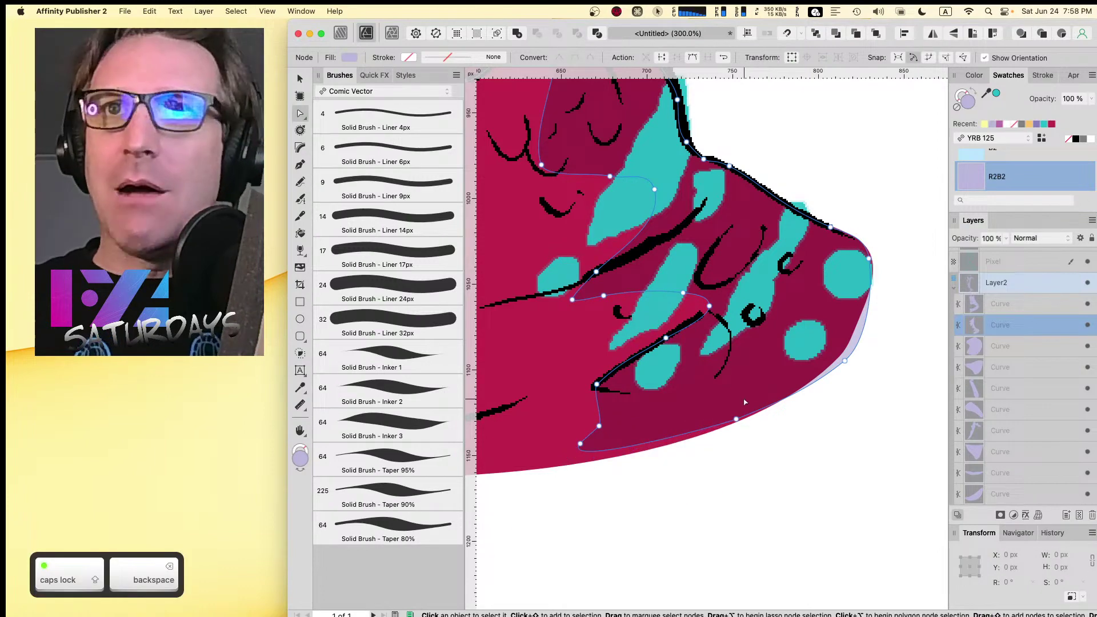
left_click_drag(736, 418, 723, 427)
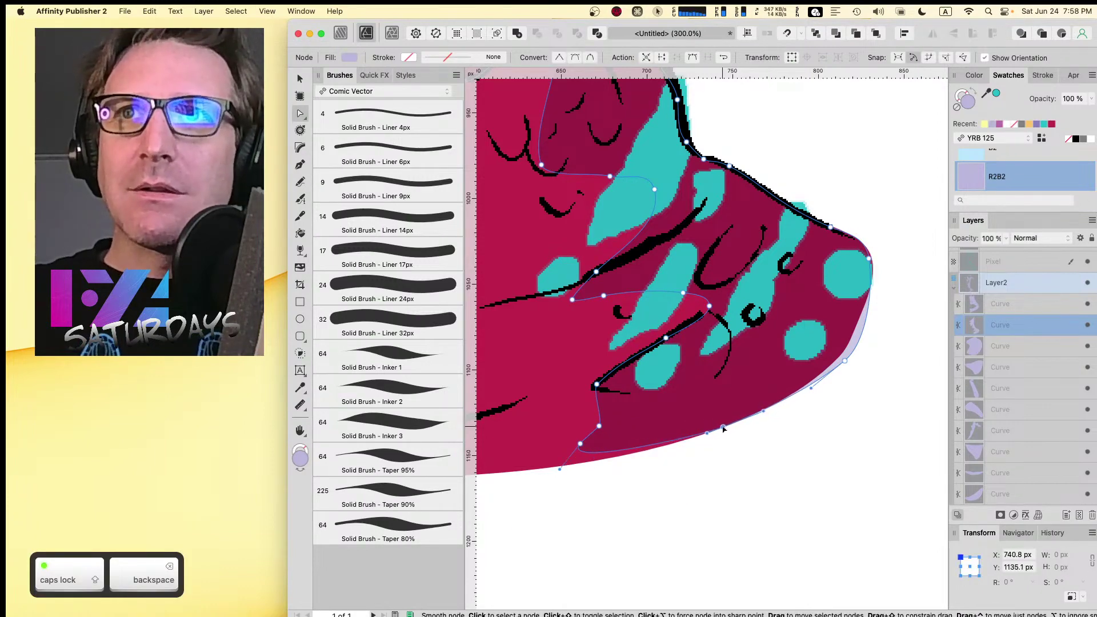
left_click_drag(844, 361, 834, 365)
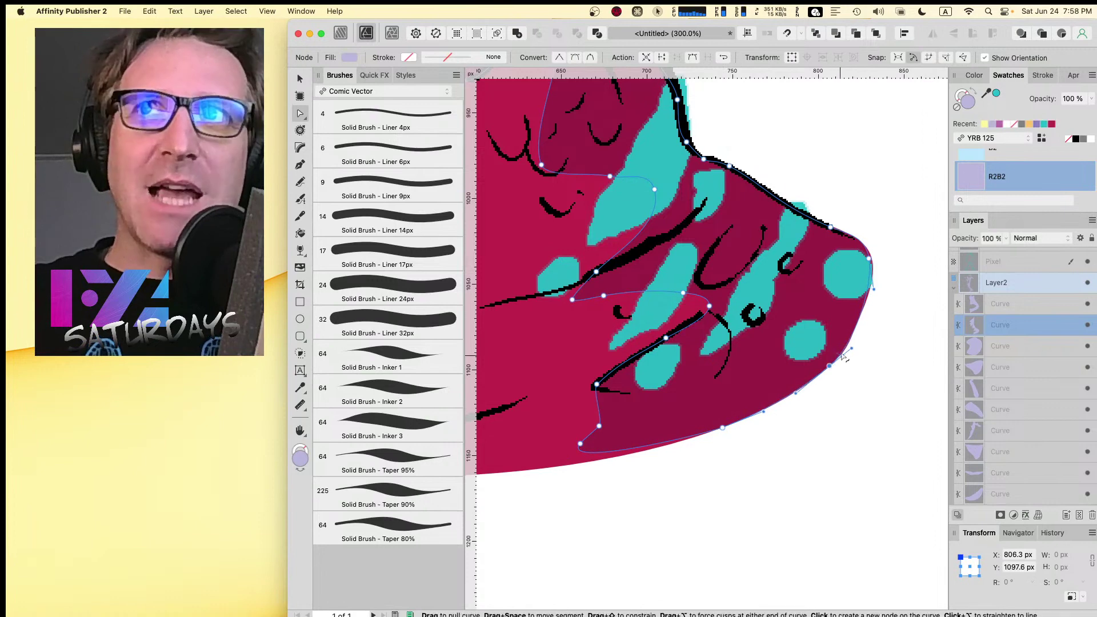
left_click(871, 261)
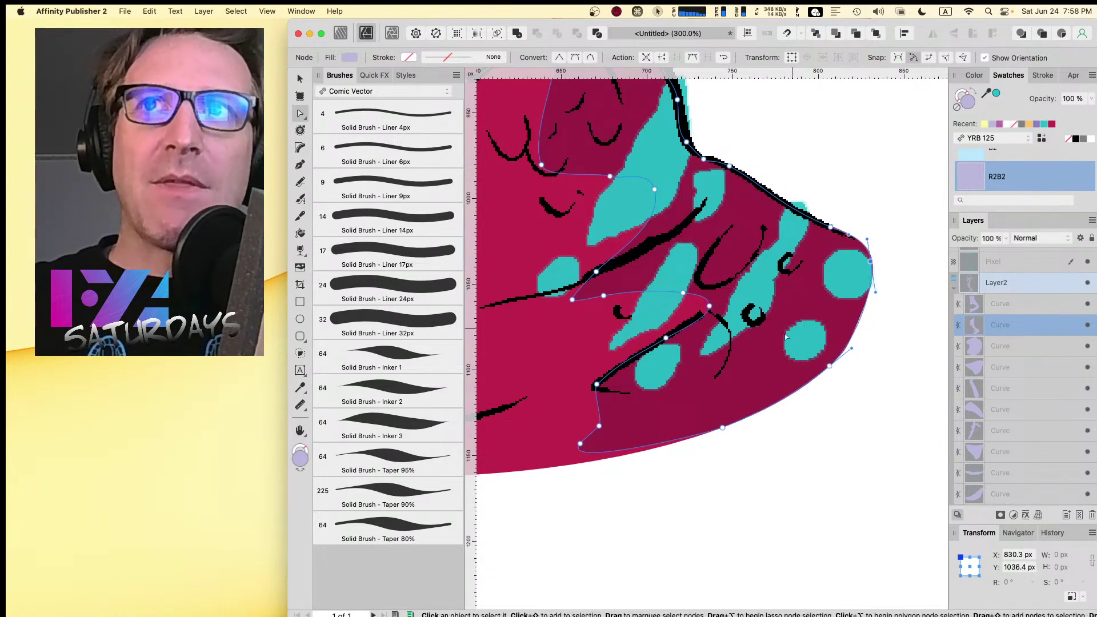
- Reshape the lower bend of the shadow on the nose's side by moving its bottom node slightly inward and upward
key("space")
left_click_drag(620, 134, 729, 400)
left_click_drag(663, 240, 631, 364)
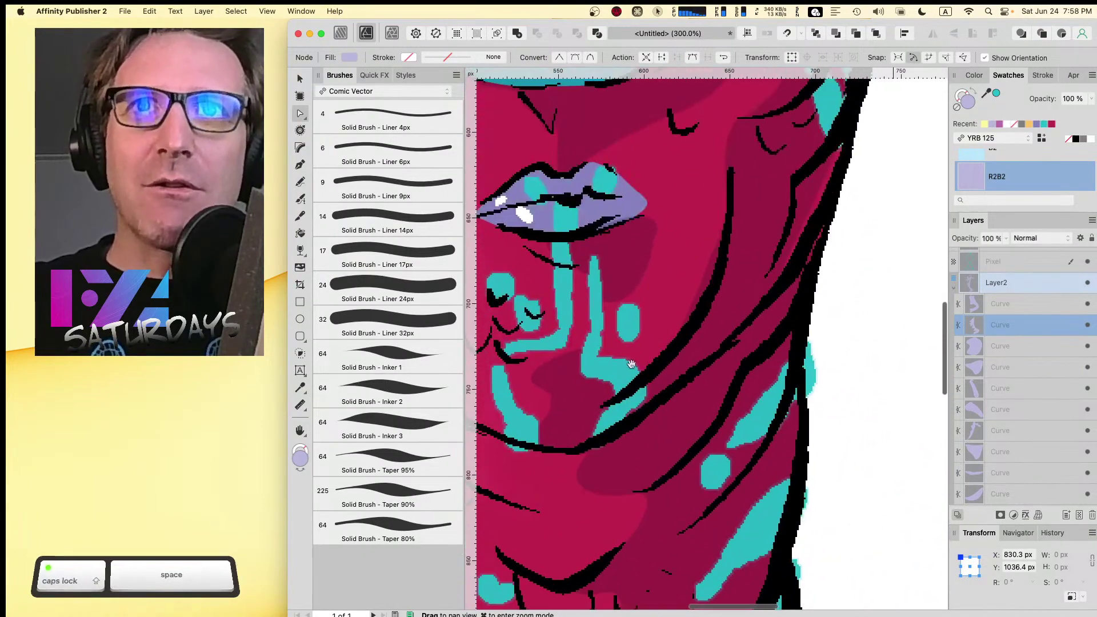
left_click_drag(631, 194, 632, 252)
left_click_drag(634, 174, 657, 303)
left_click_drag(714, 229, 756, 313)
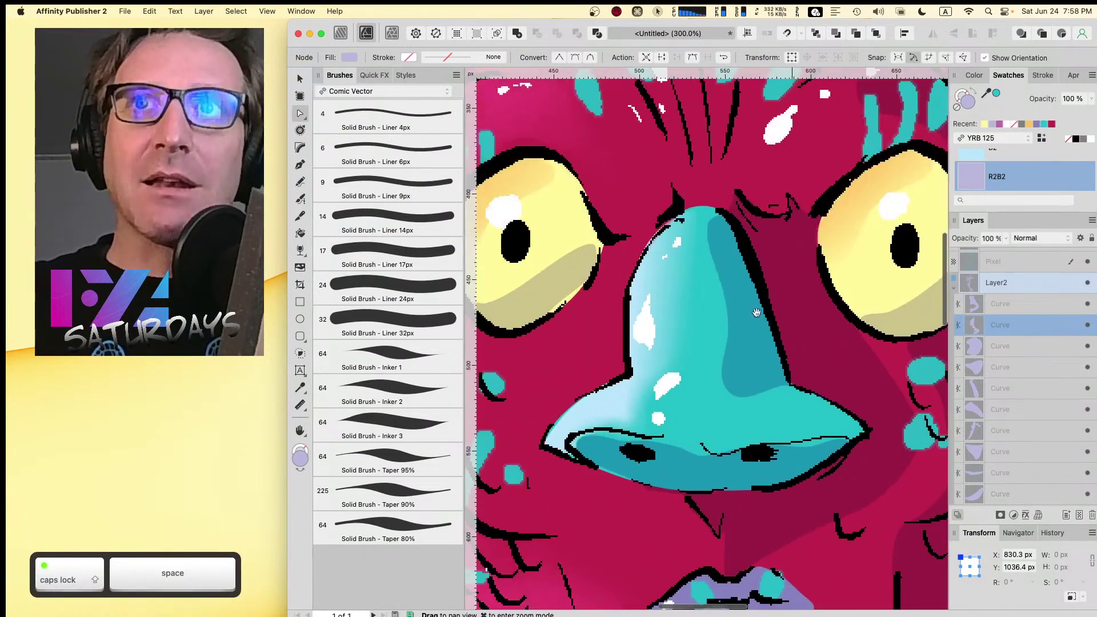
left_click(737, 381)
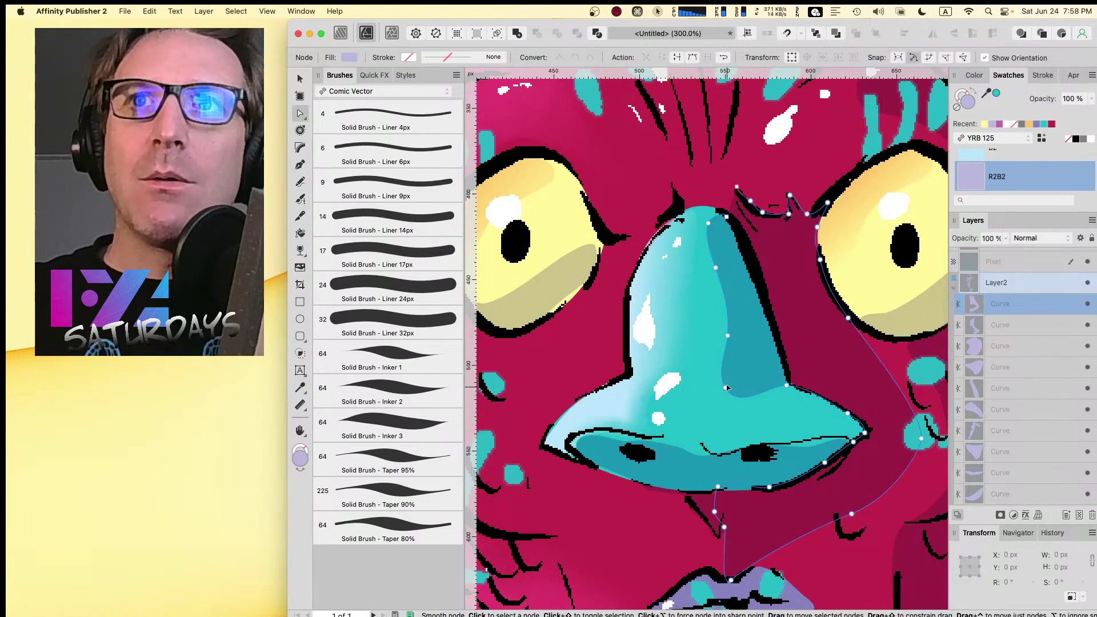
left_click(731, 379)
left_click_drag(733, 380, 730, 378)
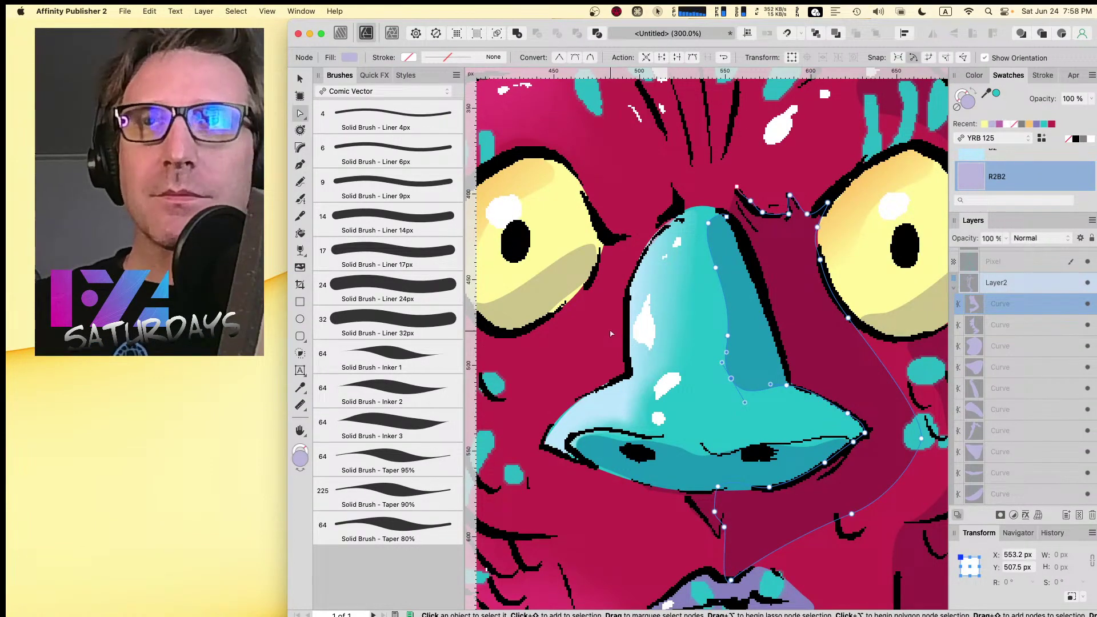
- Try to draw a freehand Pencil shadow from the left eye's outer corner up along its upper lid
left_click_drag(714, 186, 721, 244)
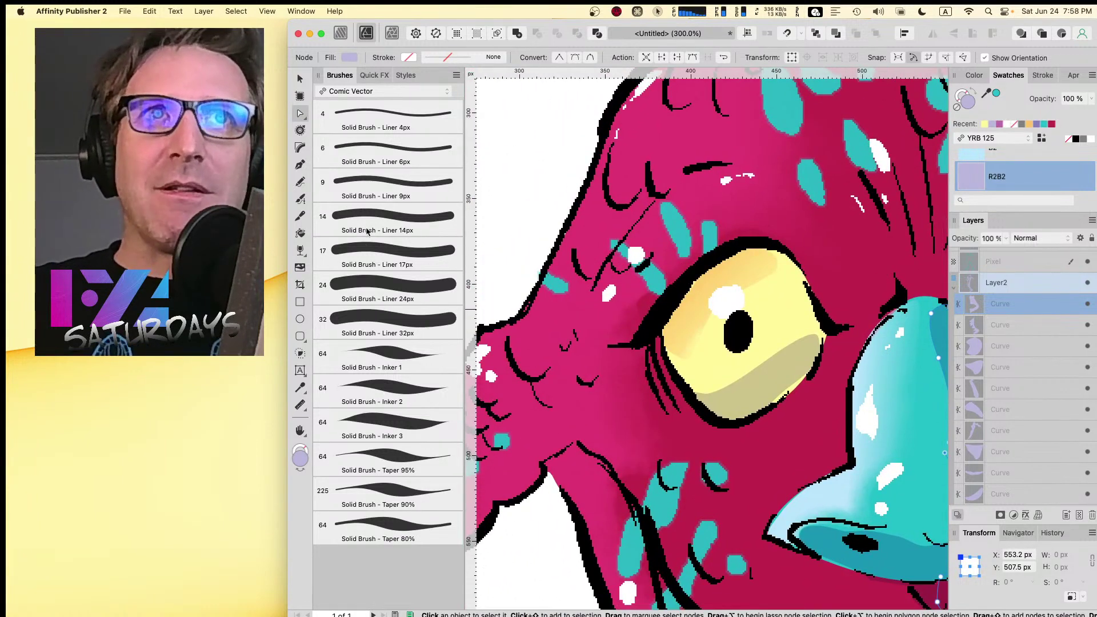
left_click(300, 183)
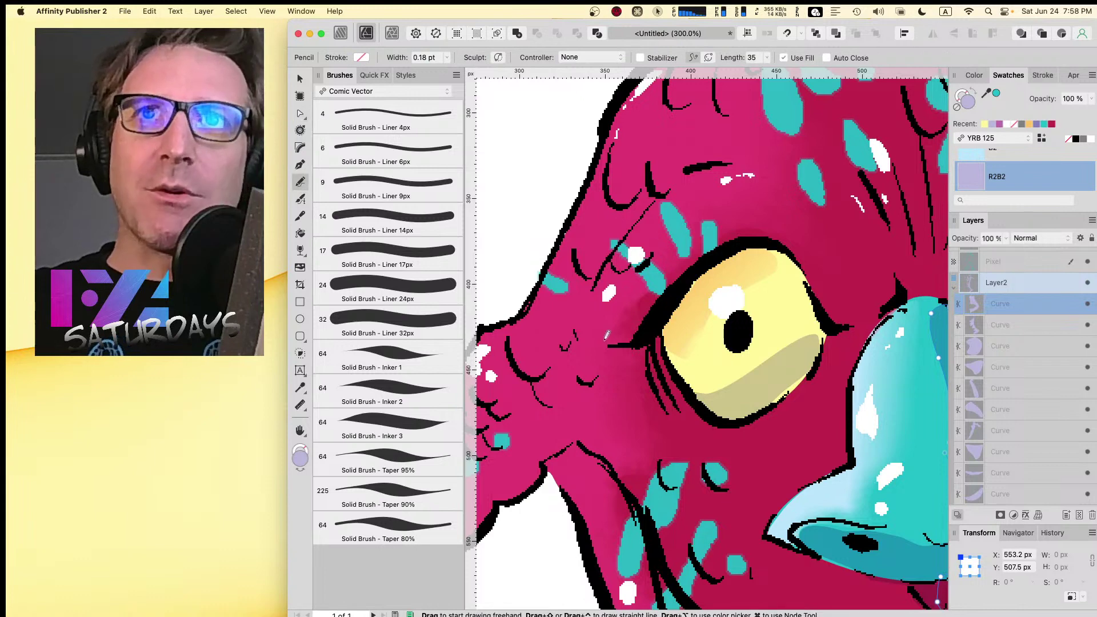
left_click_drag(588, 311, 633, 309)
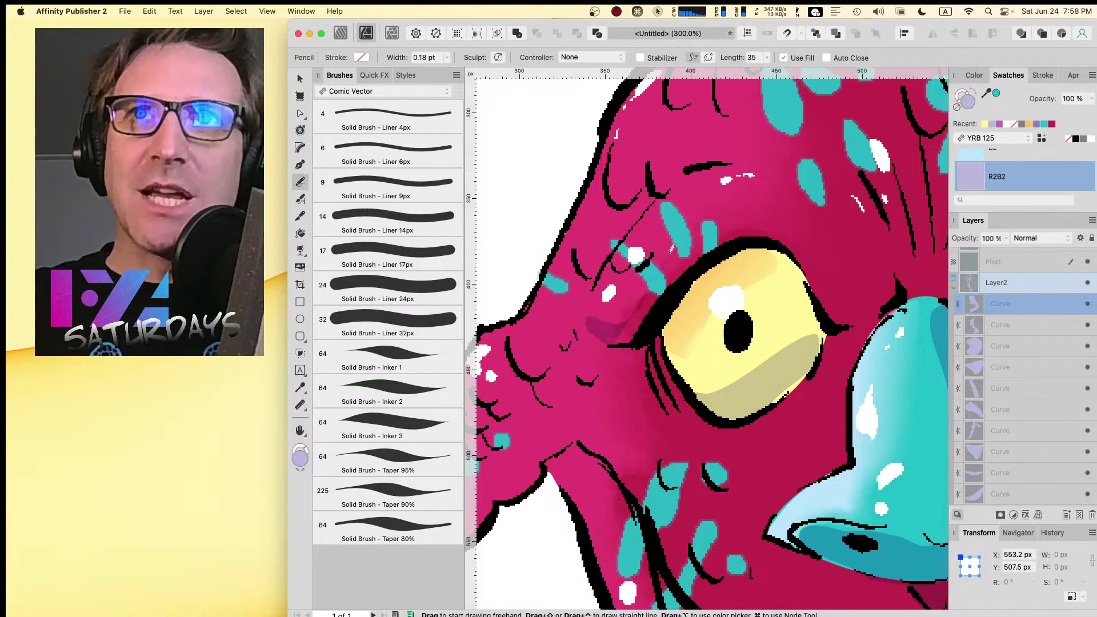
left_click_drag(672, 248, 718, 224)
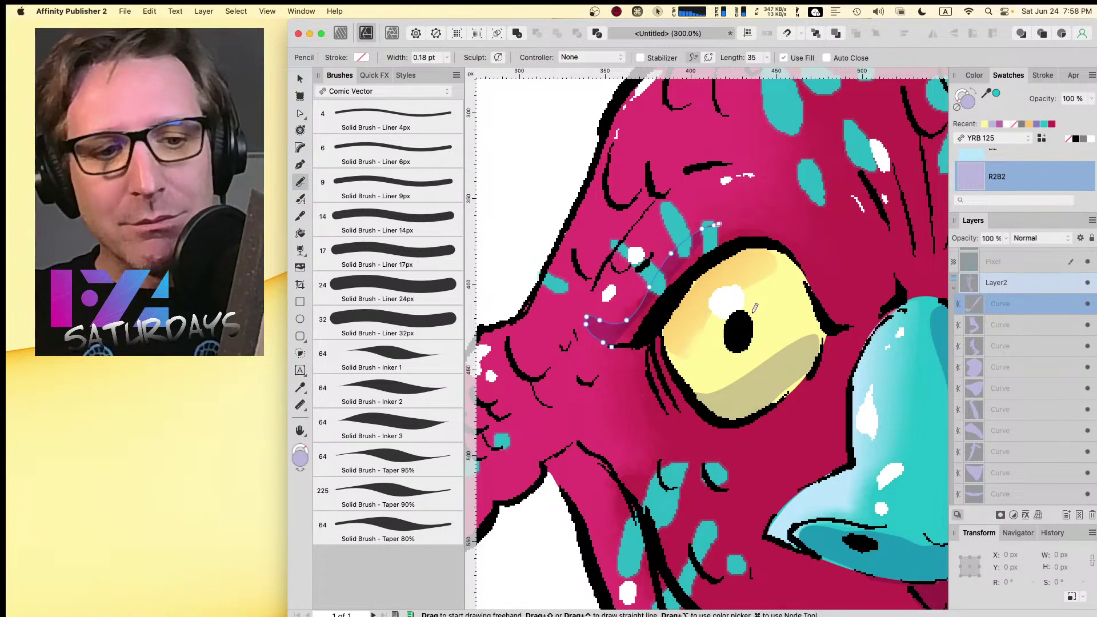
key("Caps_Lock")
key("super+z")
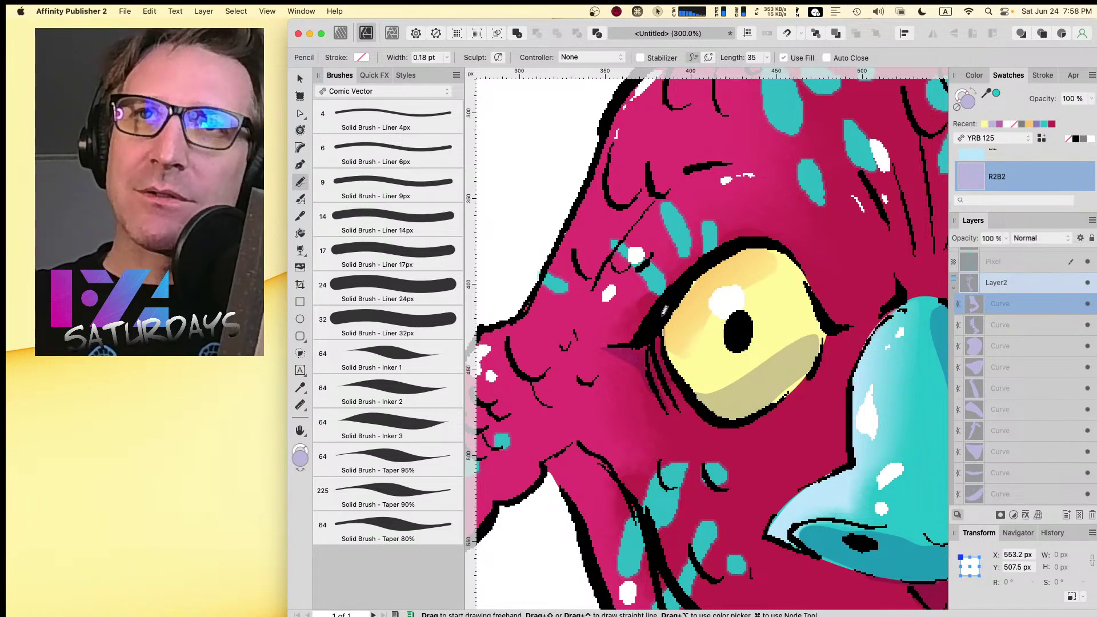
- Draw a freehand shadow at the left eye's outer corner, running down over the wrinkle lines beside the eye, and deselect it
left_click_drag(638, 338, 700, 409)
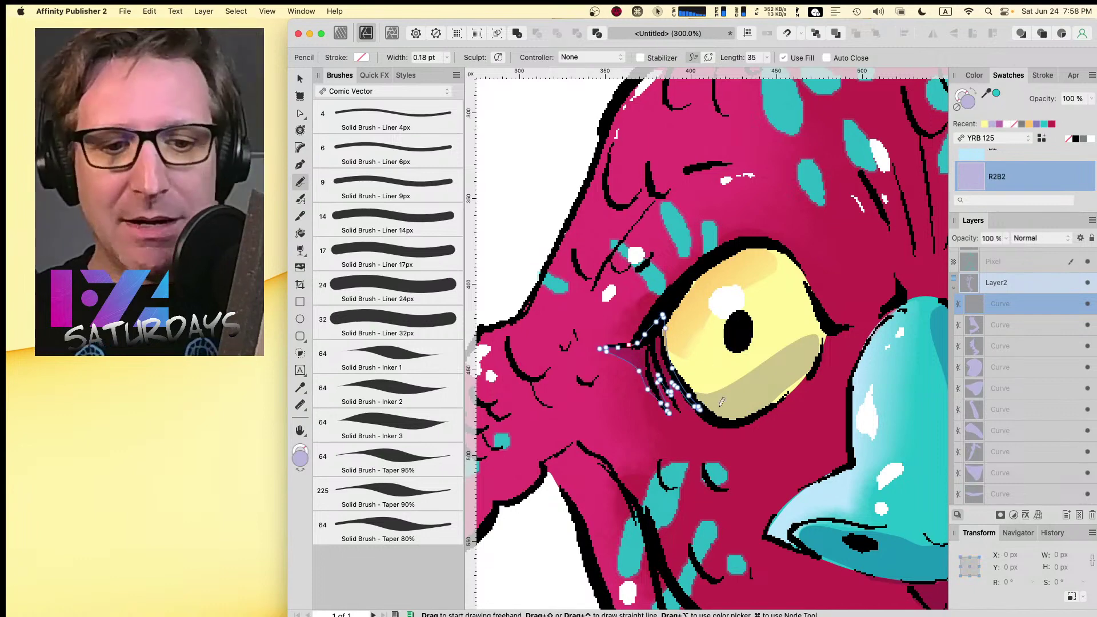
key("v")
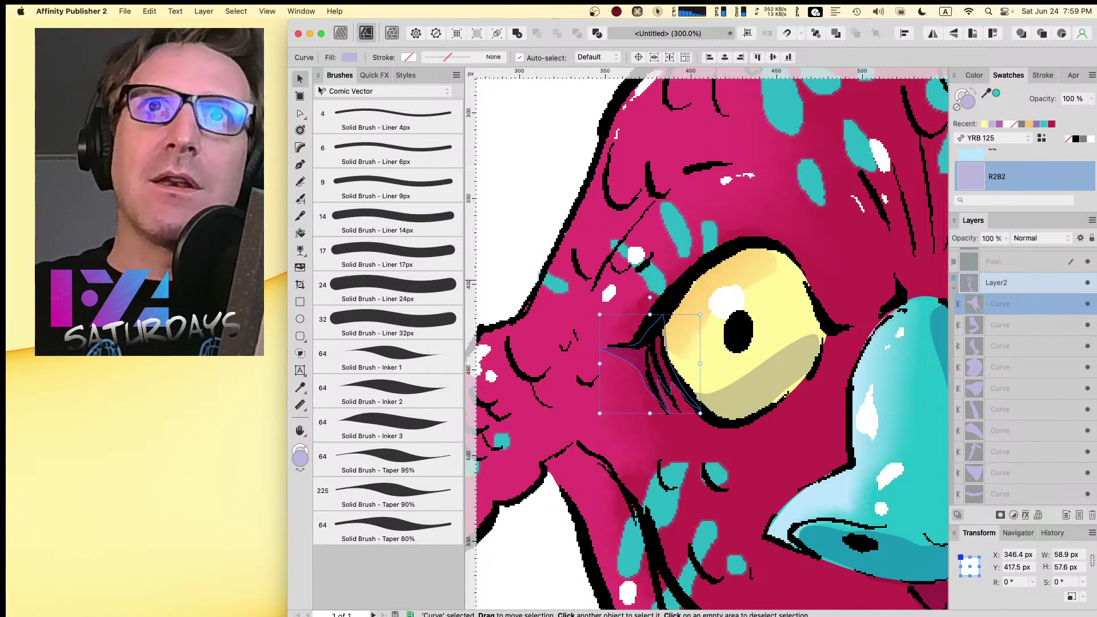
left_click(515, 181)
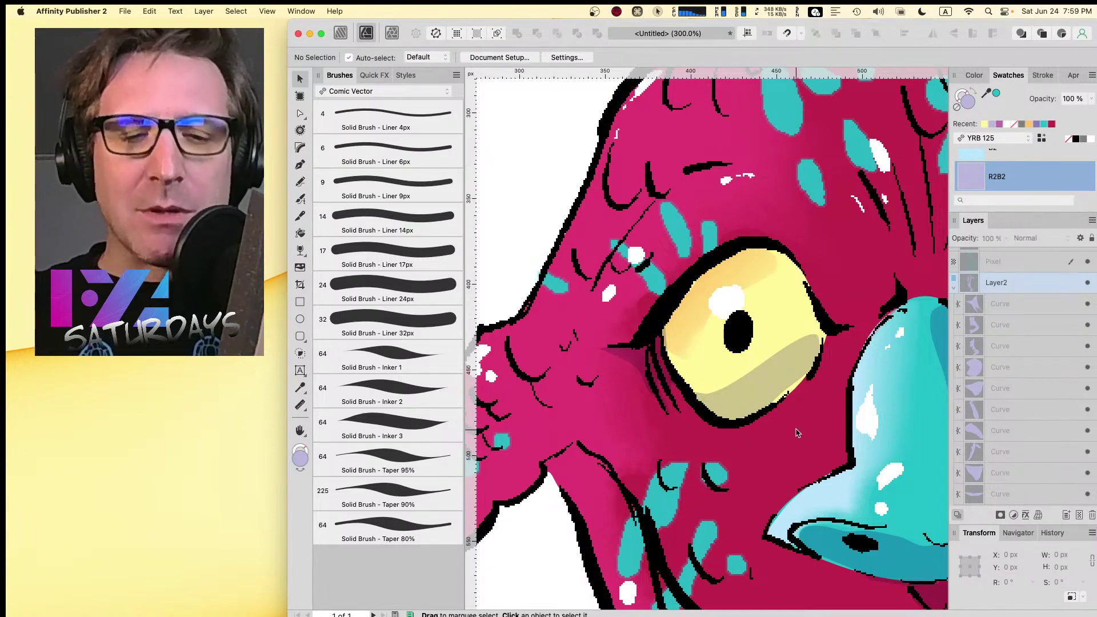
- Draw a freehand Pencil shadow filling the area between the left eye's inner corner and the nose bridge, with pointed lower tips
key("n")
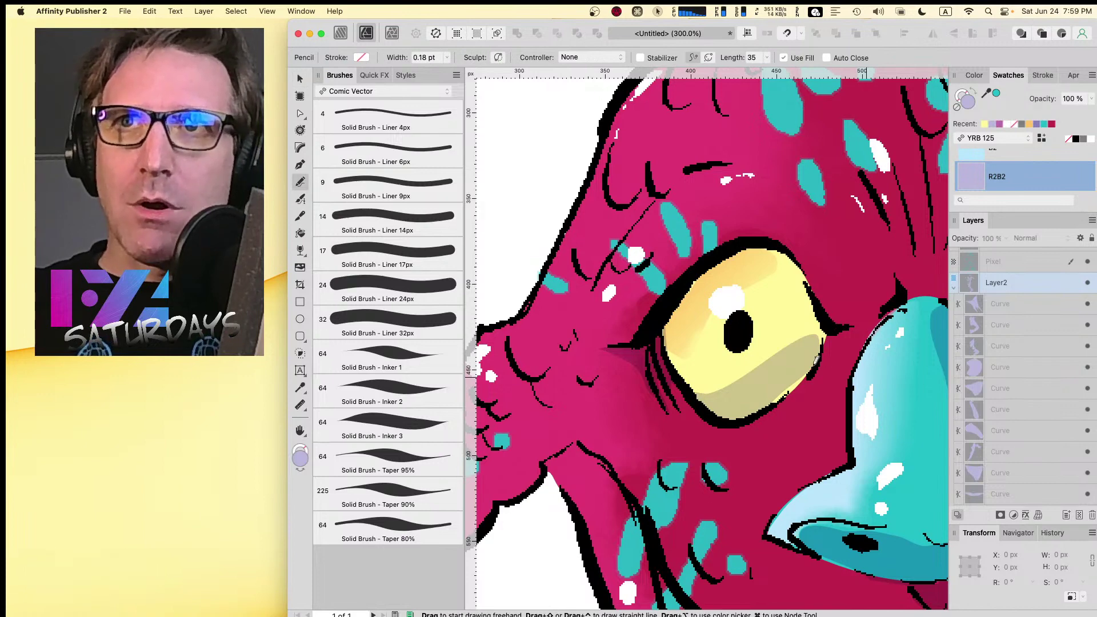
left_click_drag(808, 429, 831, 409)
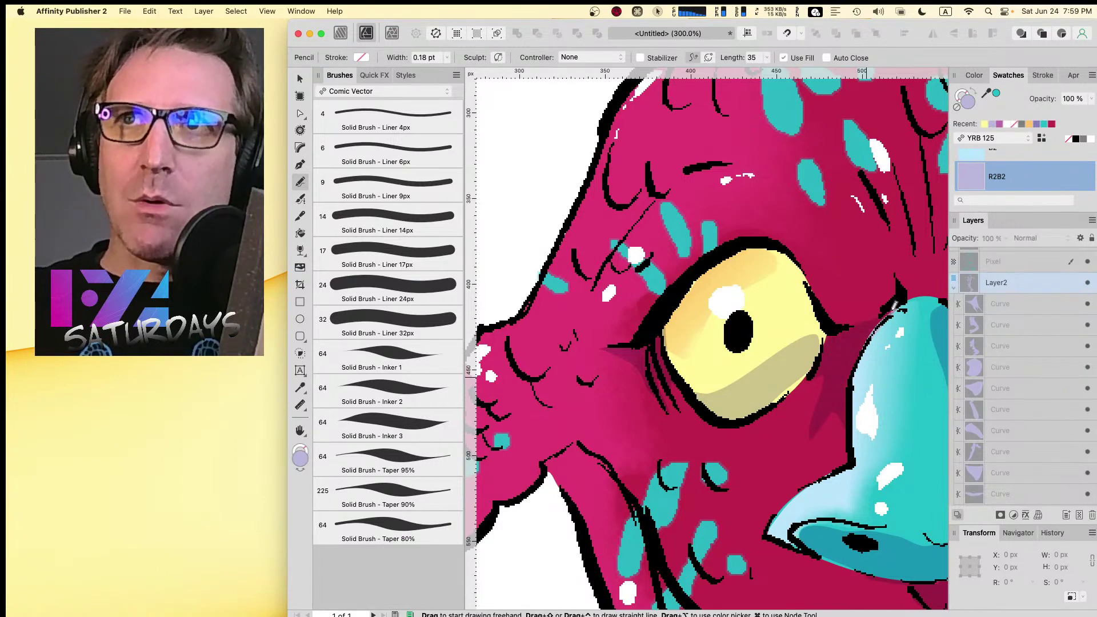
left_click_drag(842, 323, 839, 310)
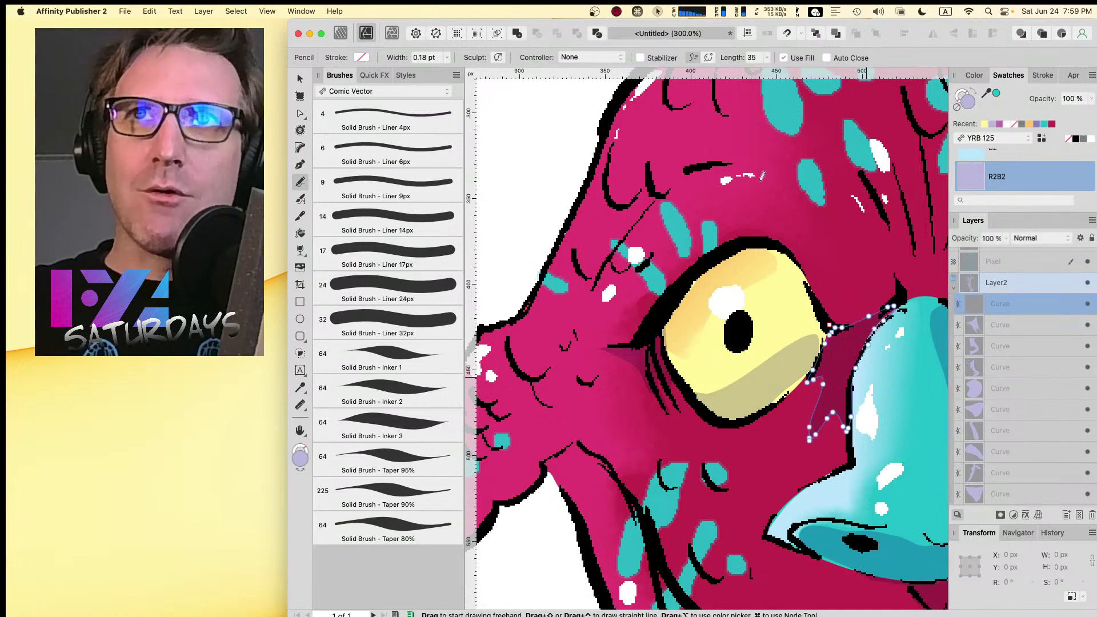
- Draw a freehand shadow above the nose bridge, with pointed tips following the frown lines between the eyes
key("space")
left_click_drag(742, 181, 619, 216)
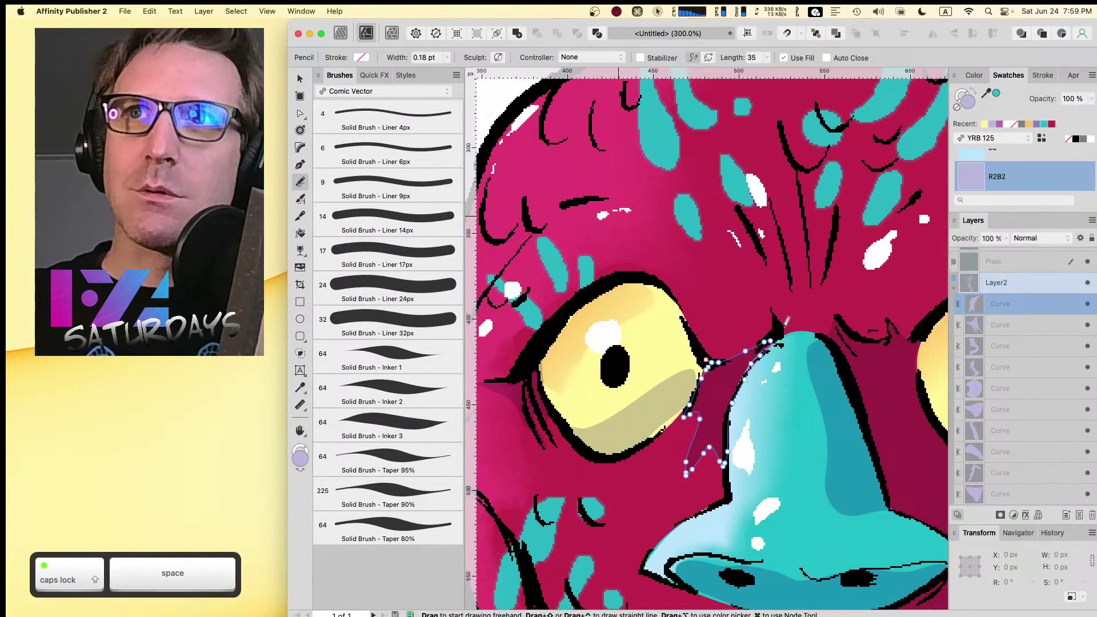
left_click_drag(769, 313, 768, 300)
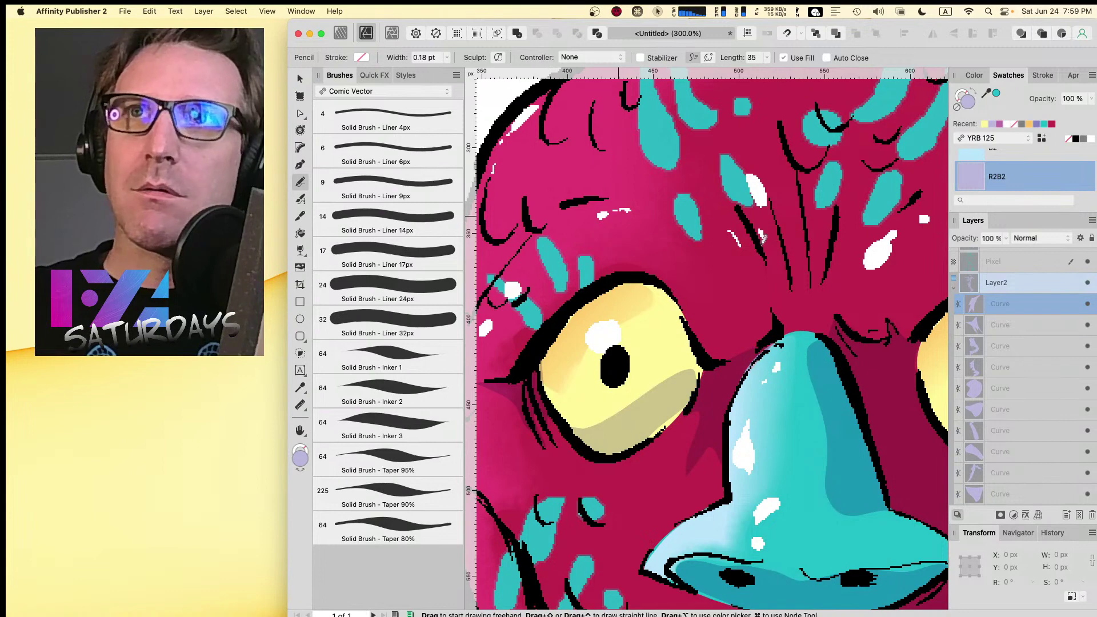
mouse_move(762, 244)
left_mouse_down()
mouse_move(777, 264)
mouse_move(778, 237)
mouse_move(791, 260)
mouse_move(806, 246)
mouse_move(811, 273)
mouse_move(829, 252)
mouse_move(827, 306)
mouse_move(855, 273)
mouse_move(850, 296)
mouse_move(865, 295)
mouse_move(825, 337)
mouse_move(775, 341)
left_mouse_up()
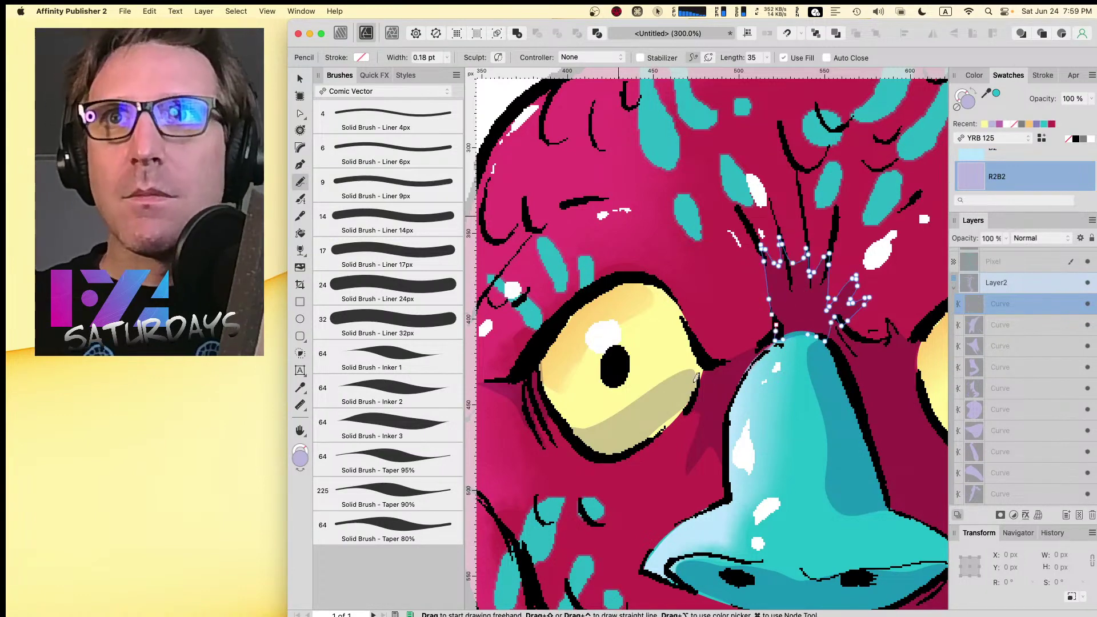
key("v")
- Refine the left eyeball's lower shadow by deleting surplus nodes, curving its upper edge and extending its tip to the inner eye corner
left_click_drag(622, 491, 756, 371)
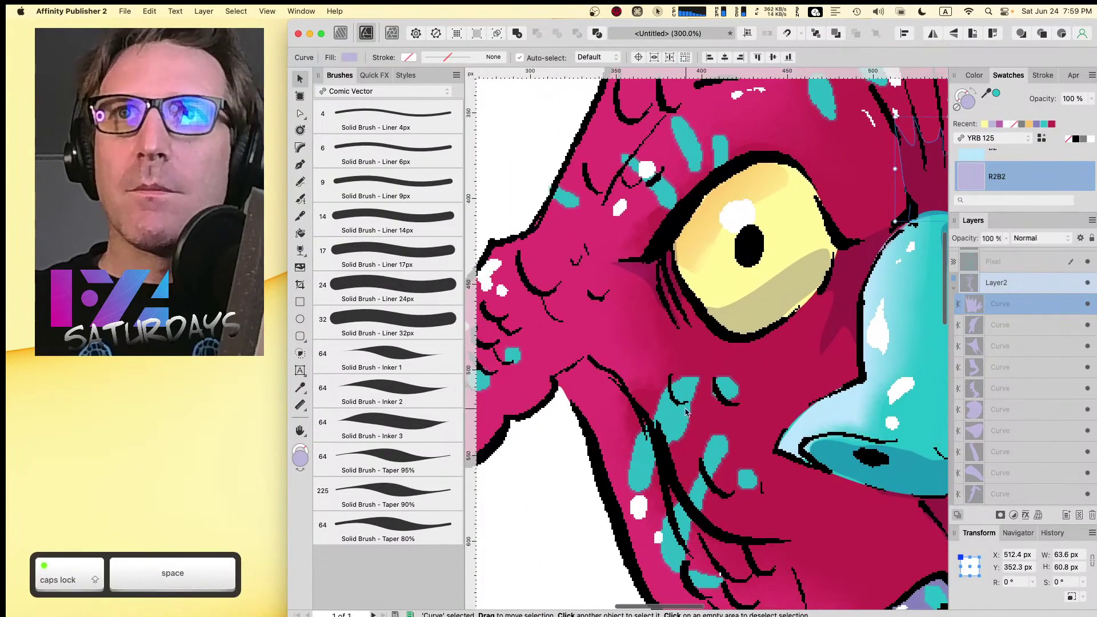
left_click(765, 310)
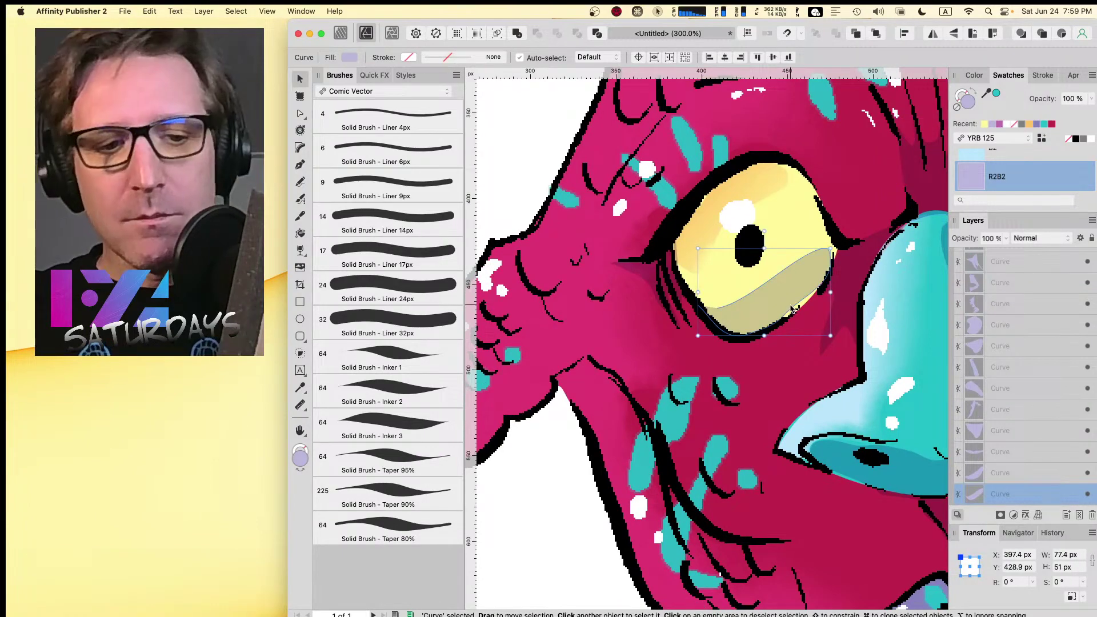
key("a")
left_click(799, 308)
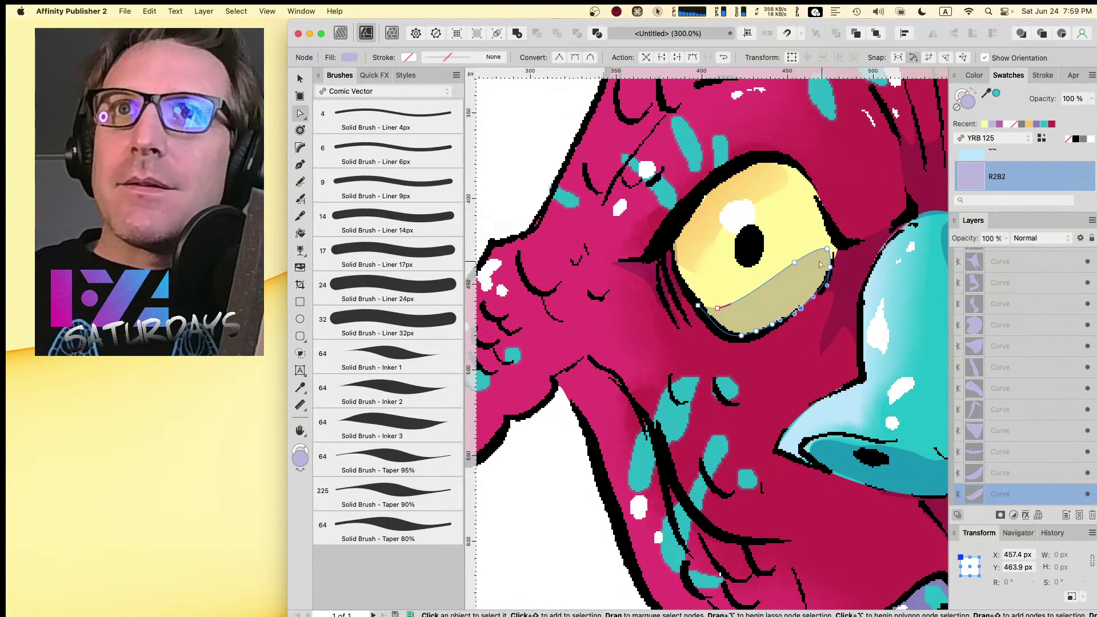
key("Delete")
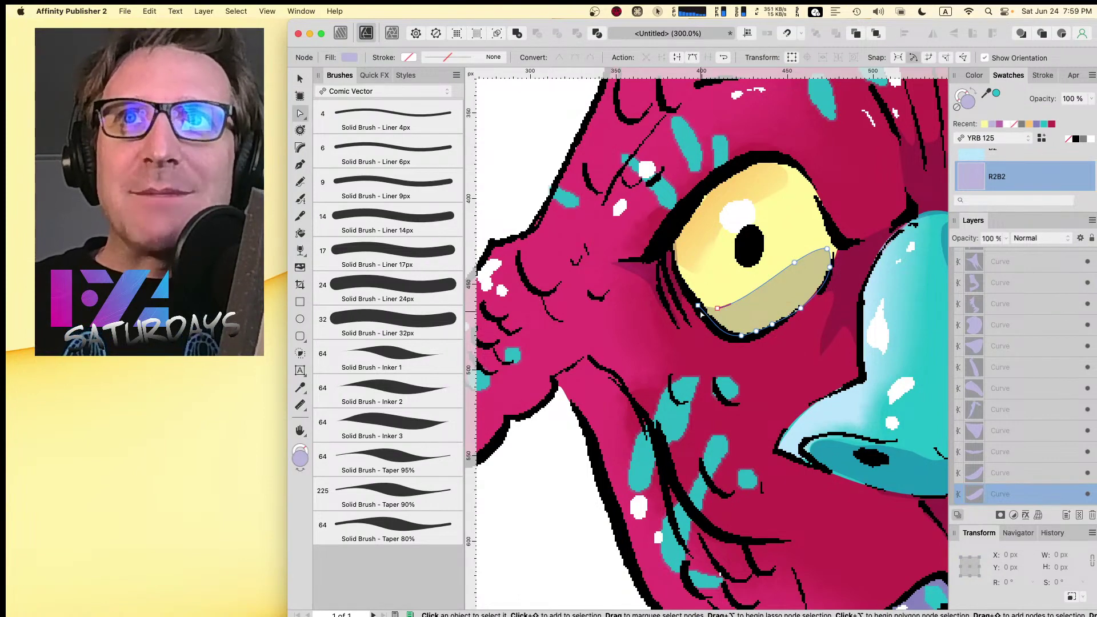
left_click(718, 307)
left_click_drag(721, 302, 768, 308)
left_click_drag(794, 262, 830, 272)
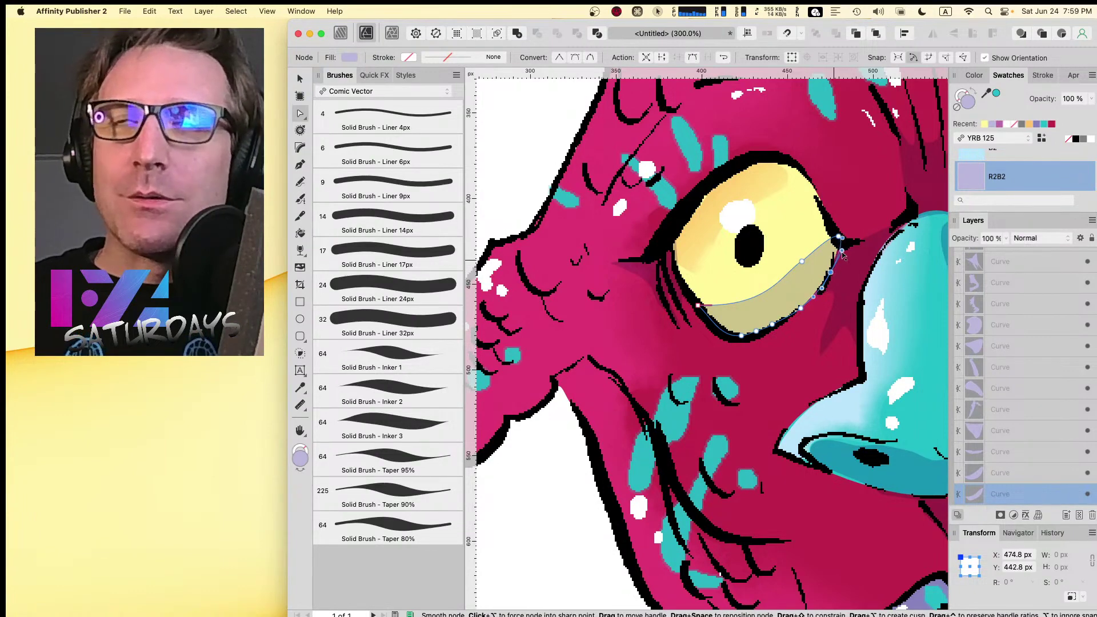
- Fit the left part of the nose underside shadow's lower edge to the inked outline by adjusting its nodes
key("space")
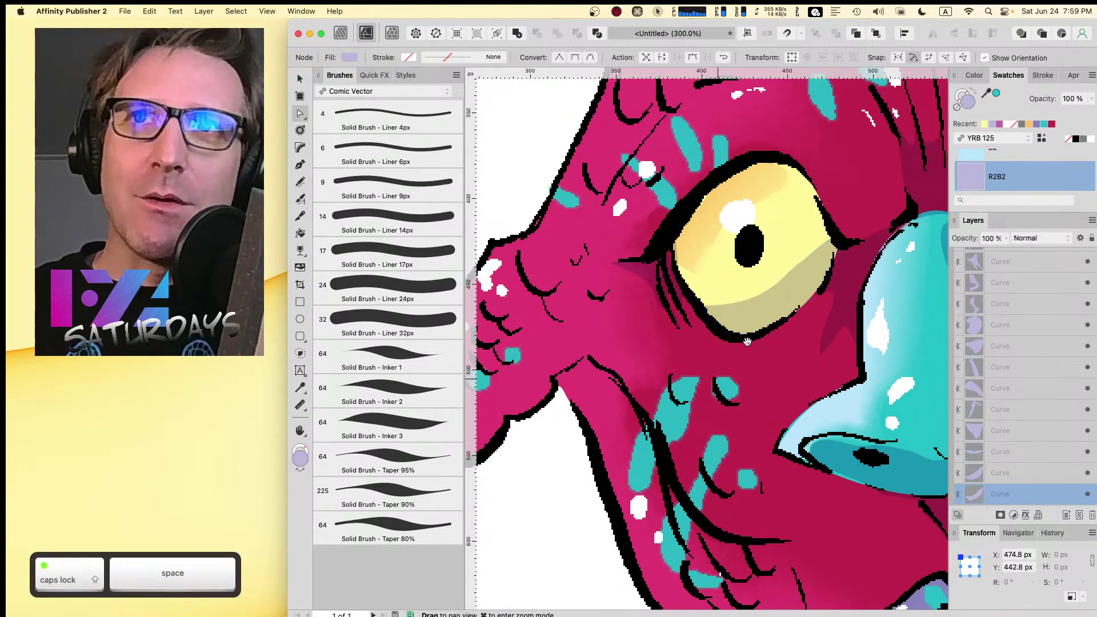
left_click_drag(734, 362, 589, 244)
left_click(736, 376)
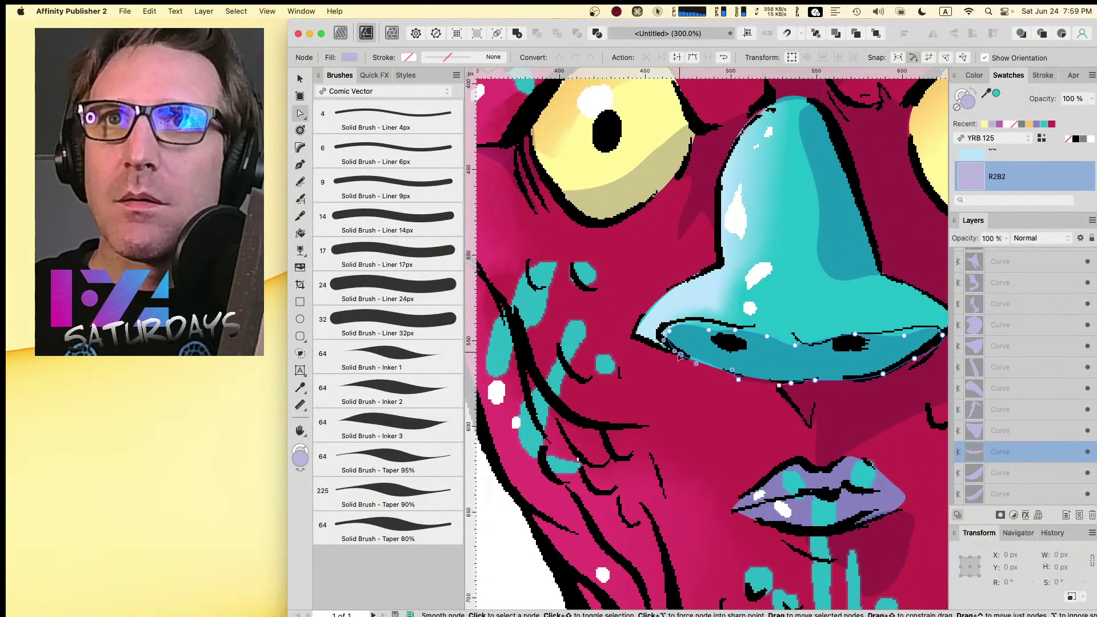
left_click(680, 355)
left_click(738, 378)
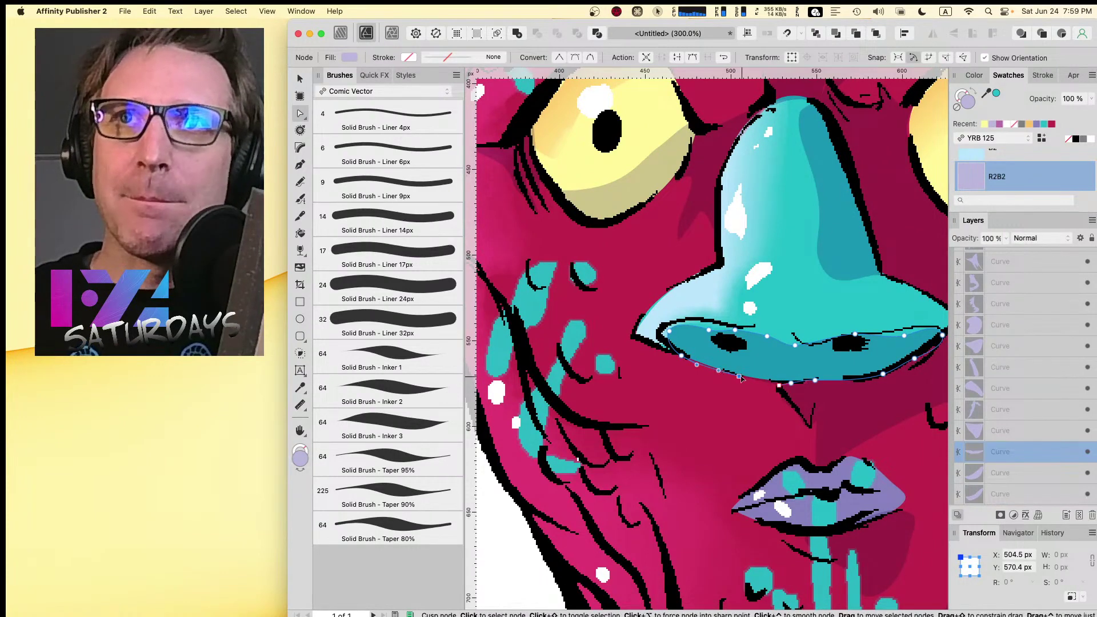
left_click_drag(739, 377, 737, 377)
left_click(790, 382)
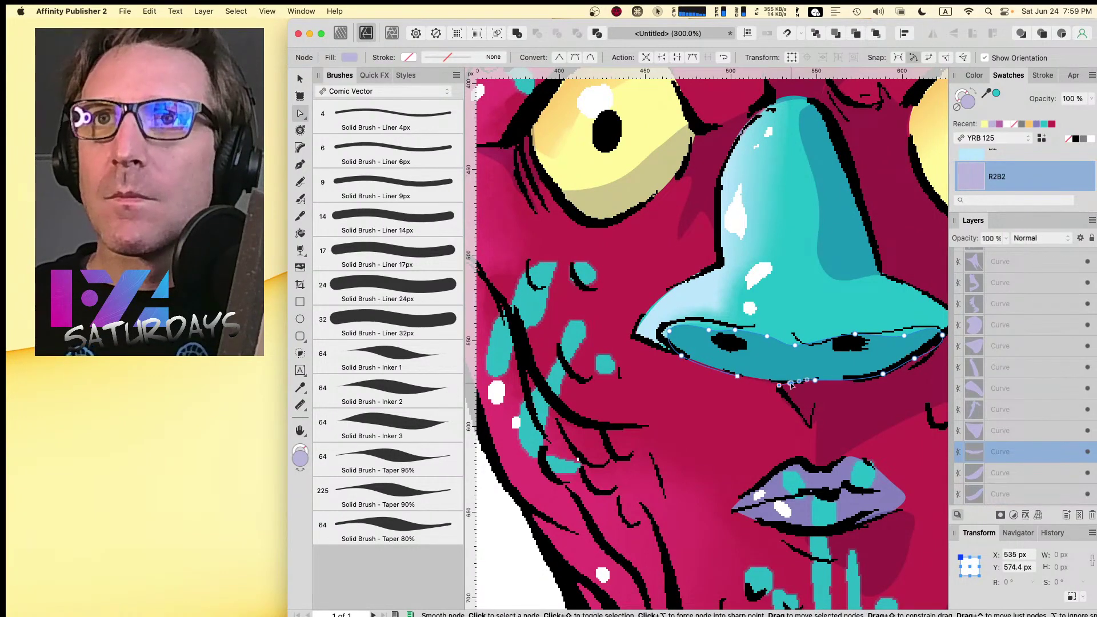
- Smooth the middle of the nose underside shadow's lower edge, deleting a surplus node and moving the neighbouring node onto the outline
left_click_drag(766, 385, 754, 383)
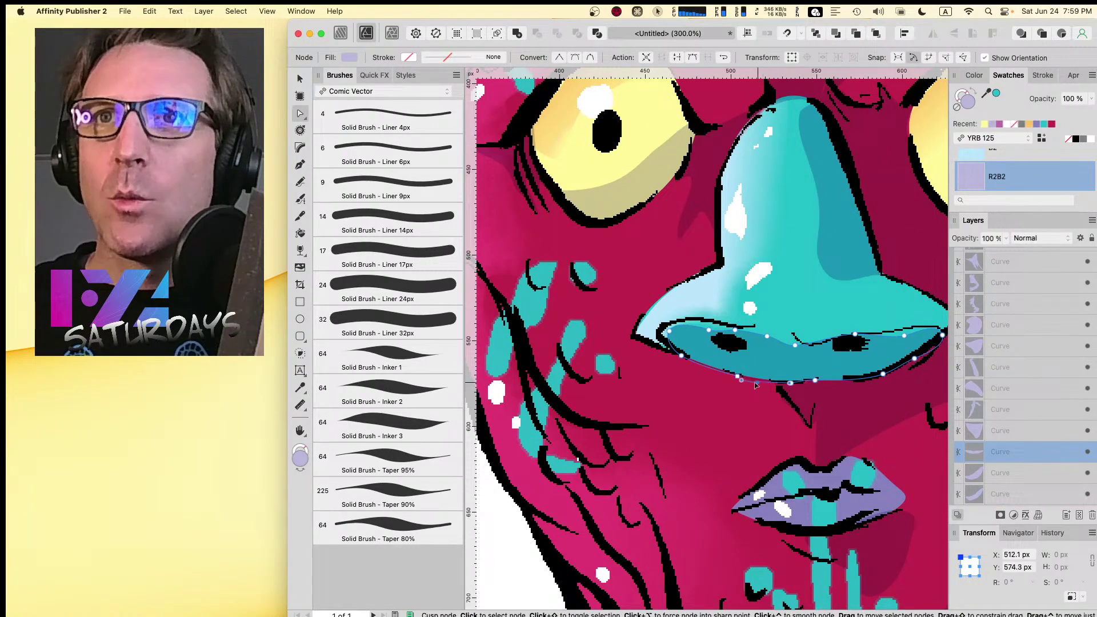
key("cmd+z")
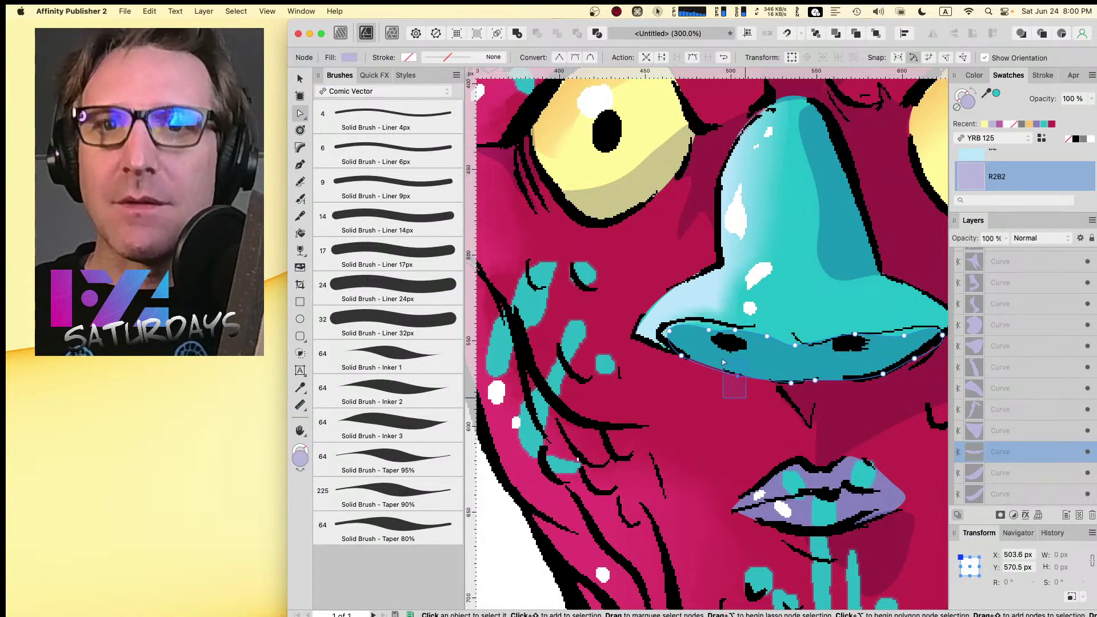
key("BackSpace")
left_click(771, 379)
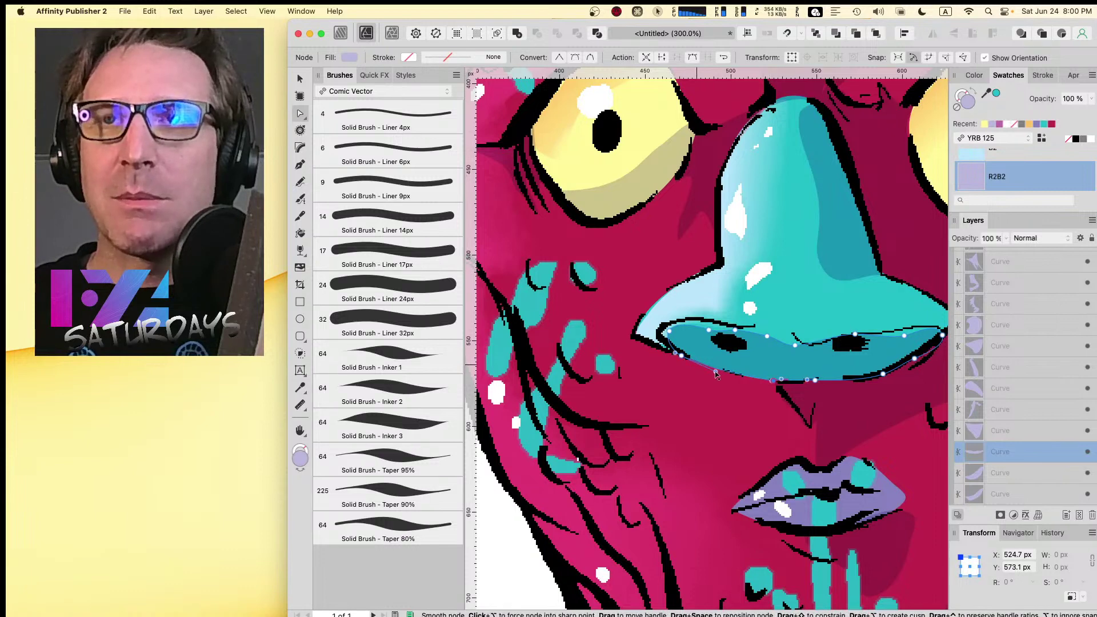
left_click_drag(815, 380, 679, 385)
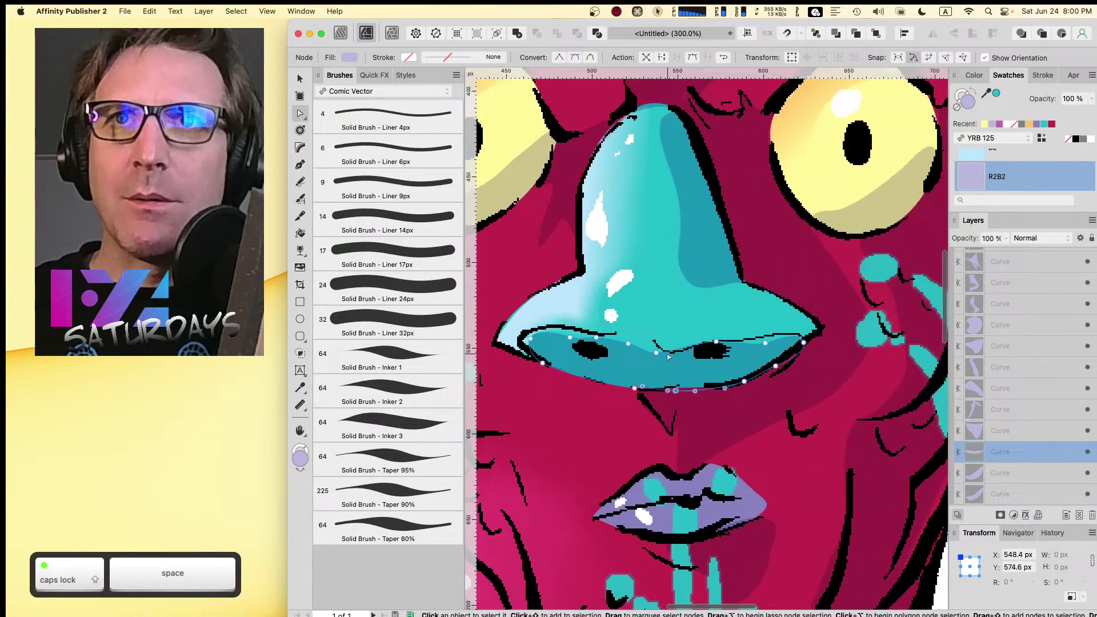
- Fit the right part of the nose underside shadow's upper edge and its right tip to the inked outline by adjusting nodes
left_click(655, 351)
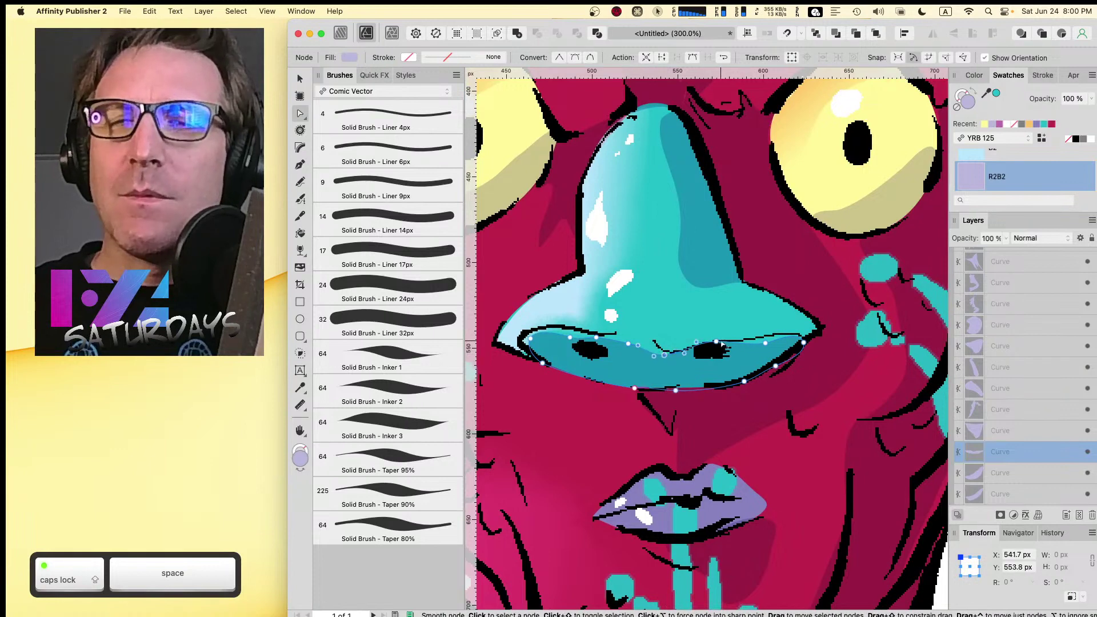
left_click_drag(764, 342, 769, 335)
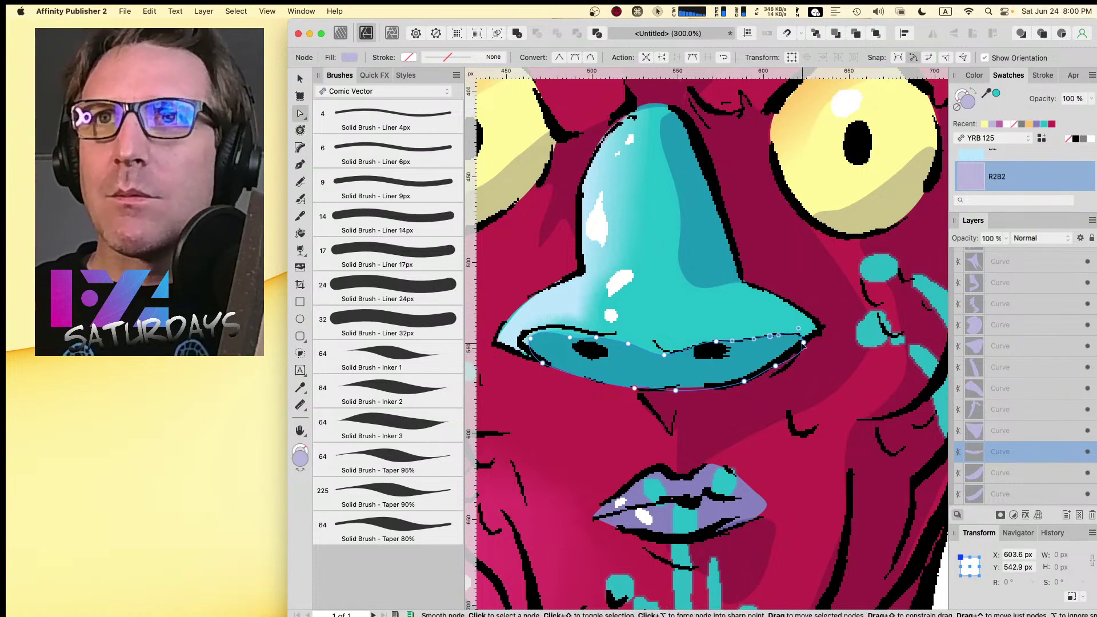
left_click(803, 343)
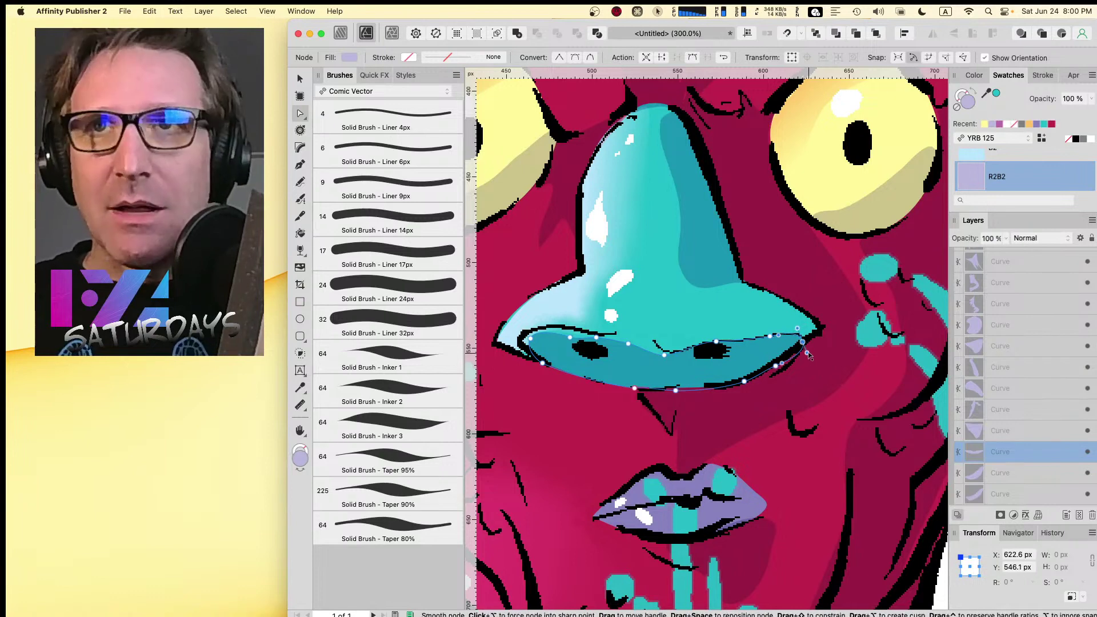
key("Caps_Lock")
- Smooth the nose underside shadow's lower edge from the right side to the middle, moving its nodes onto the inked outline
left_click(769, 366)
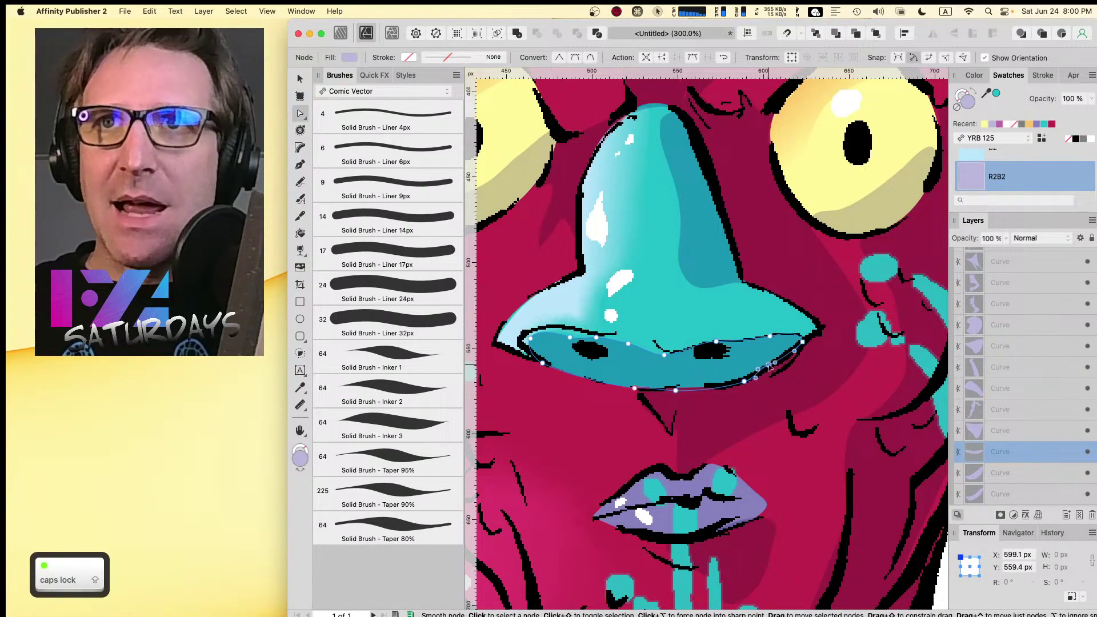
left_click(771, 365)
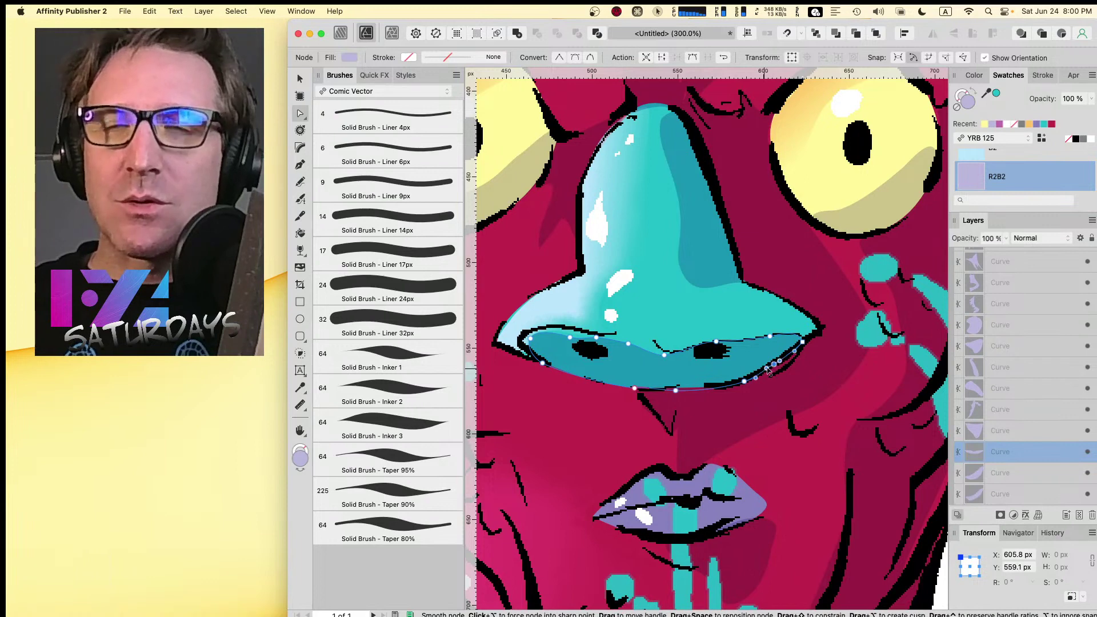
left_click_drag(744, 380, 737, 383)
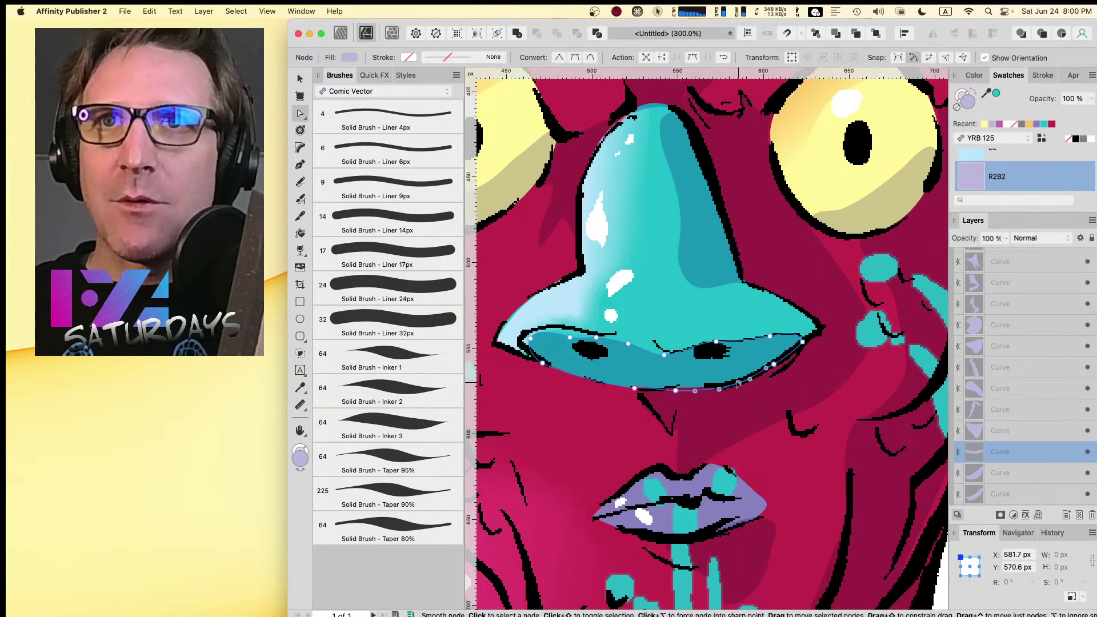
left_click(676, 391)
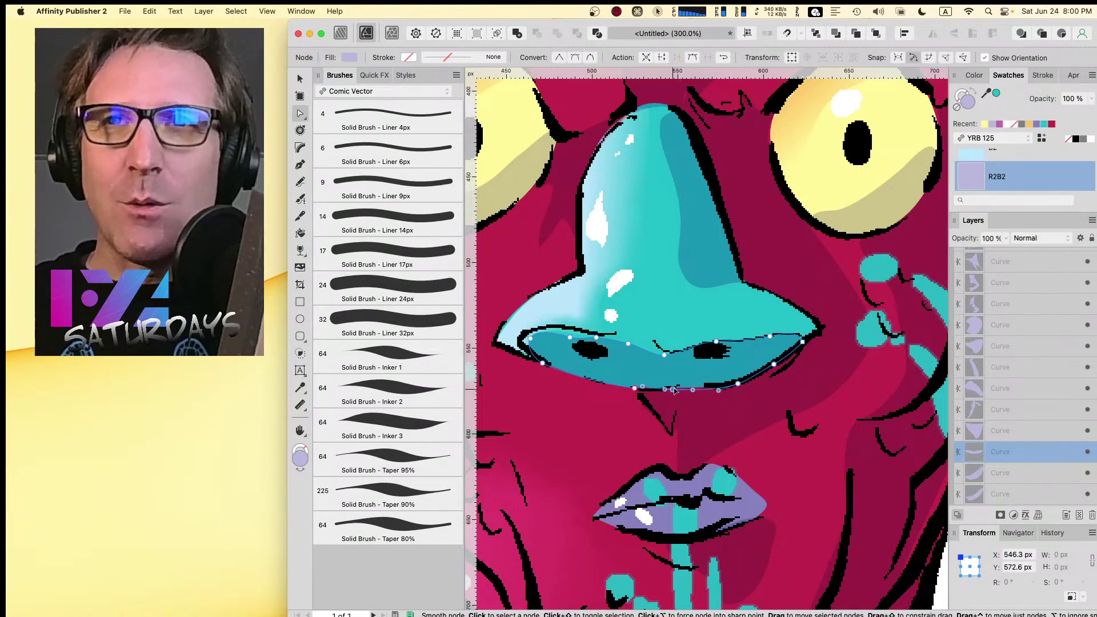
left_click_drag(674, 390, 676, 393)
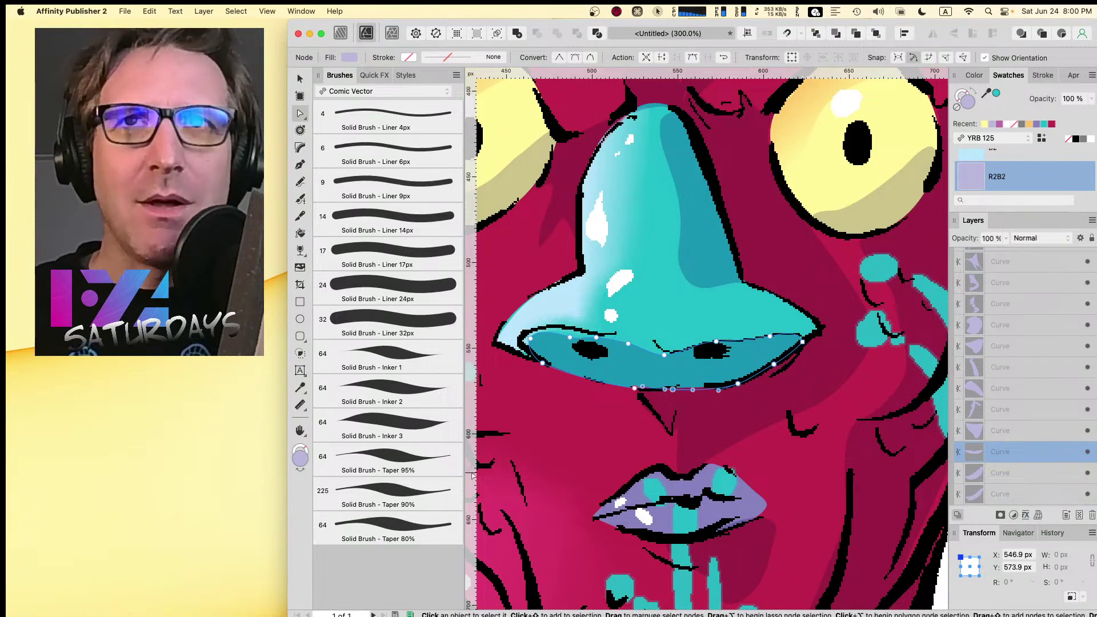
- Extend the nose underside shadow's upper-left edge to the inked nostril line and fine-tune its center dip and lower-right nodes
left_click_drag(569, 337, 522, 336)
left_click_drag(596, 338, 594, 341)
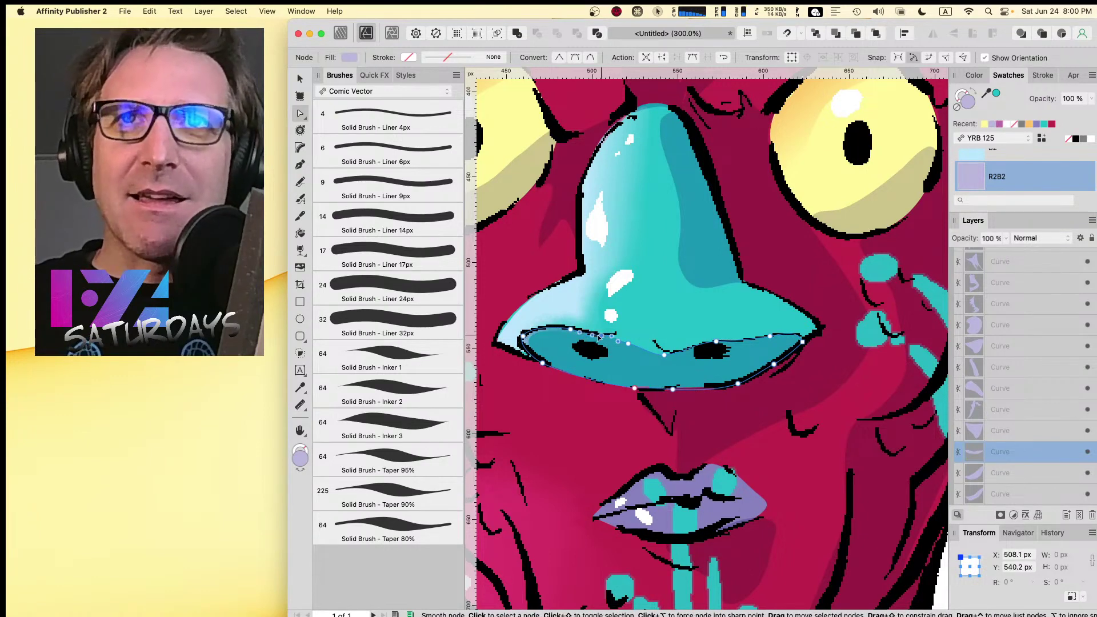
left_click(665, 354)
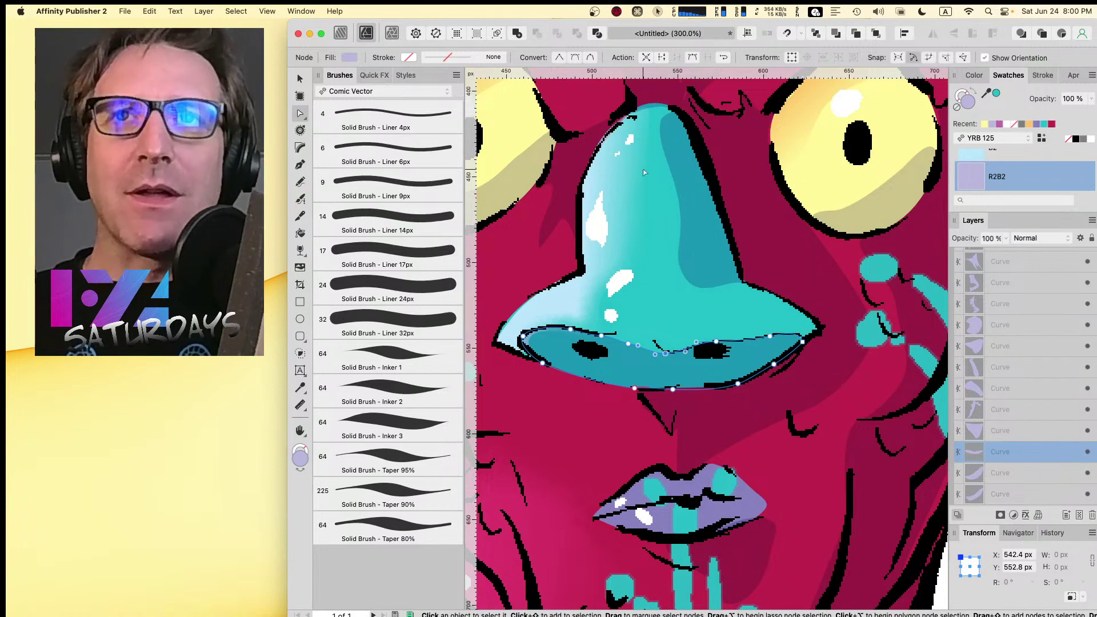
left_click_drag(673, 390, 736, 386)
left_click(737, 383)
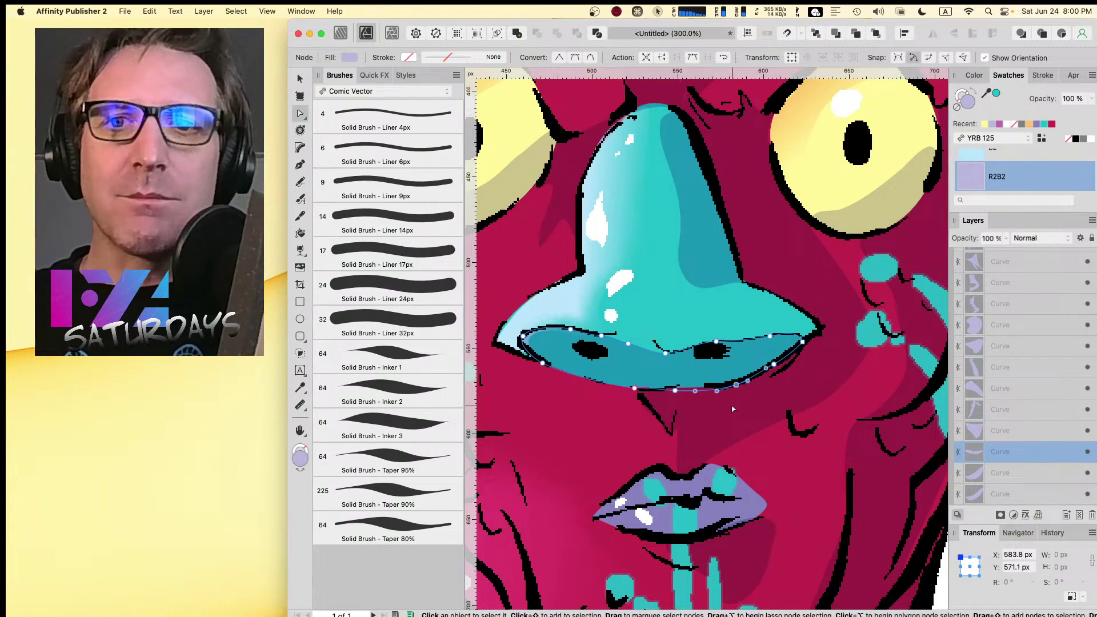
- Reshape the large face shadow below the nose, moving its node to the inked wedge's tip and curving the edge toward the lips
key("space")
left_click_drag(690, 311, 756, 392)
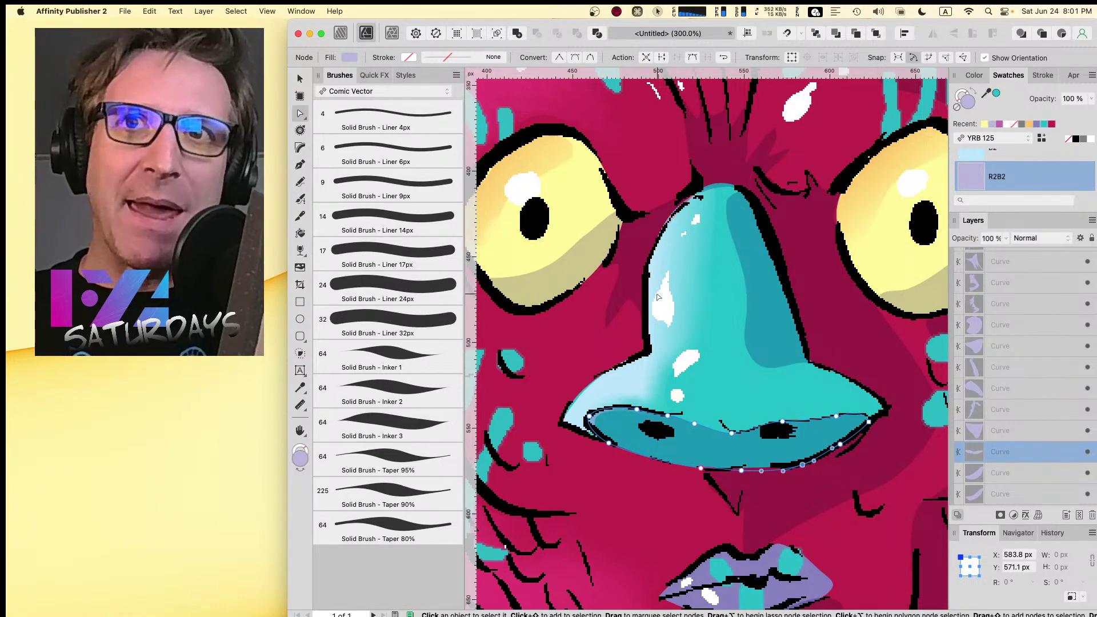
left_click(746, 521)
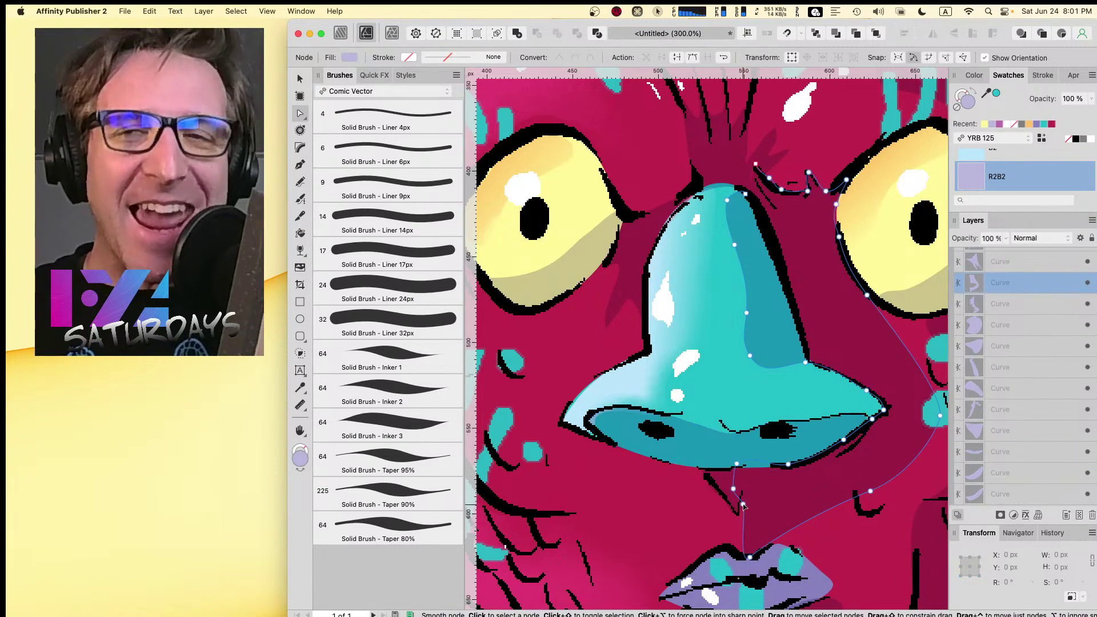
left_click_drag(743, 505, 737, 515)
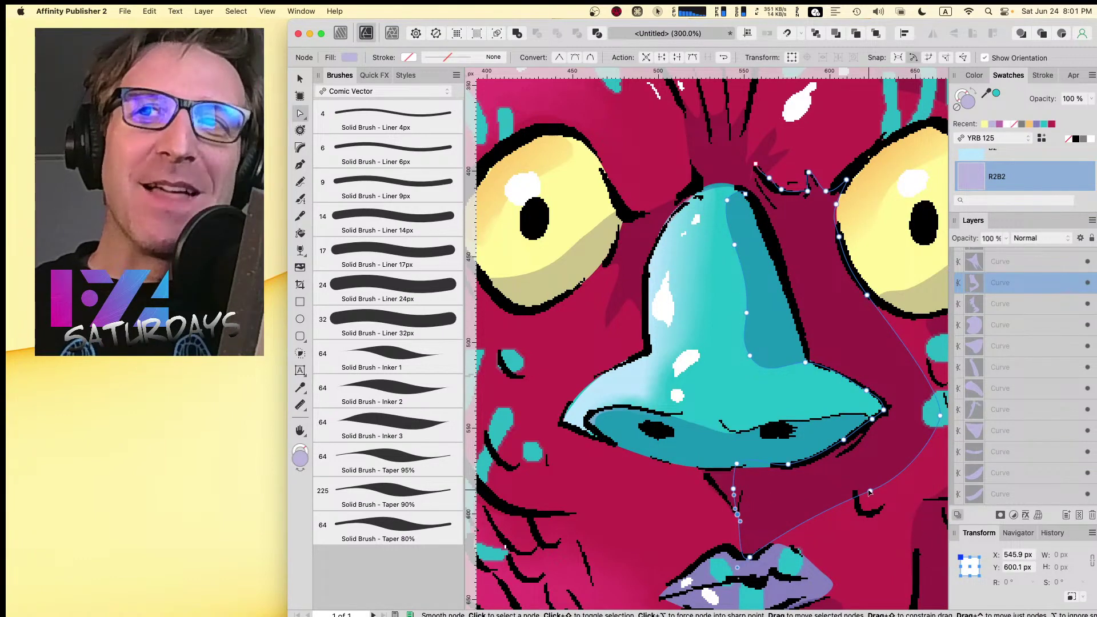
left_click_drag(870, 491, 876, 497)
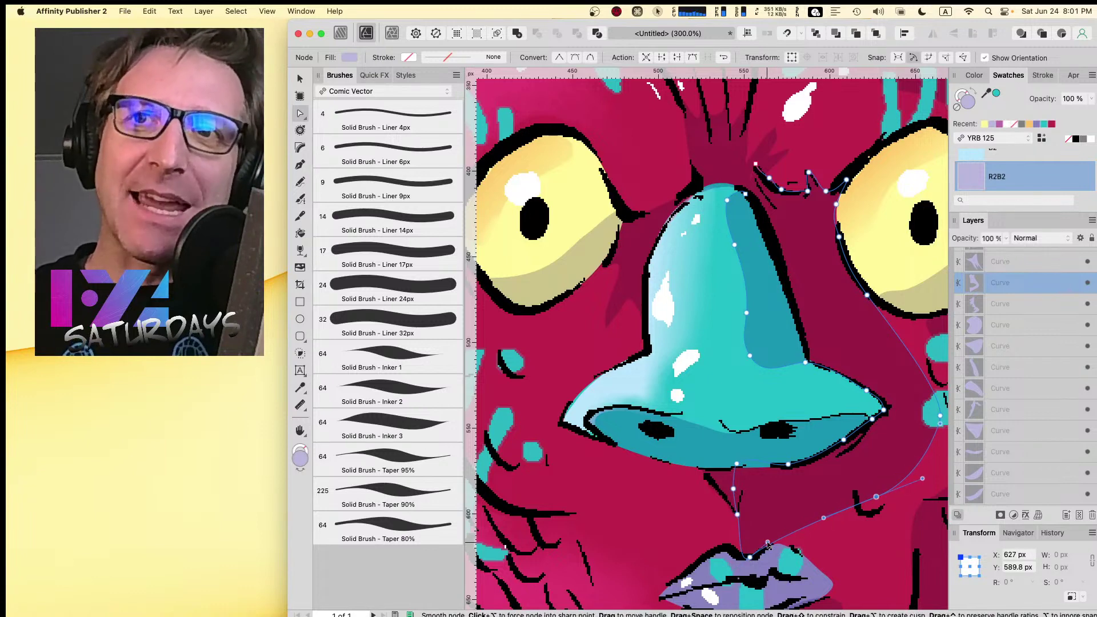
left_click_drag(767, 541, 778, 540)
key("space")
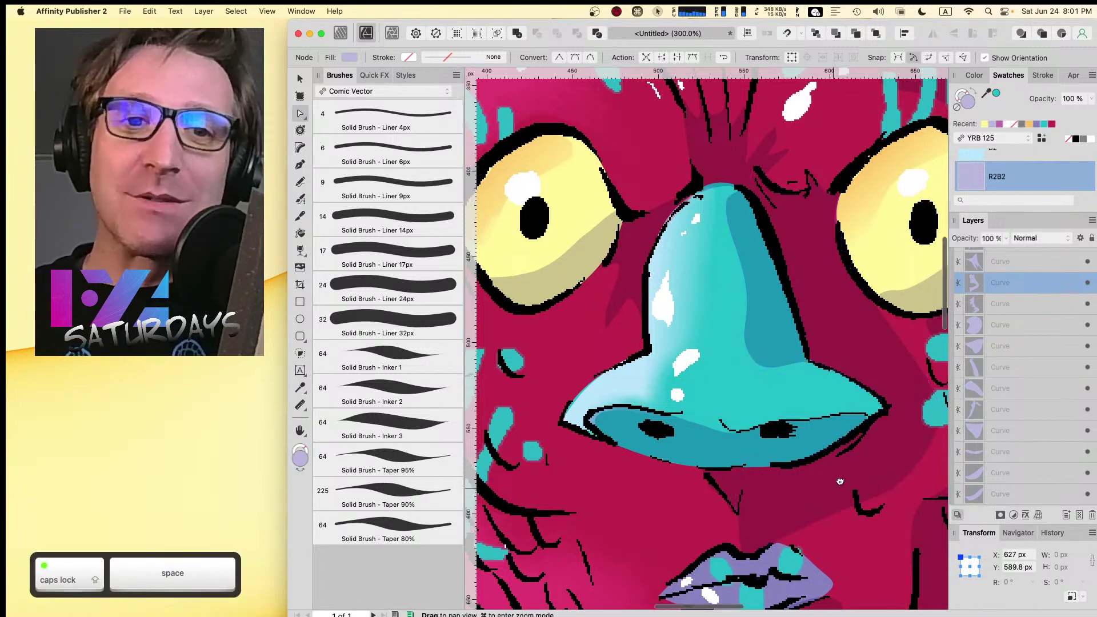
left_click_drag(840, 482, 835, 481)
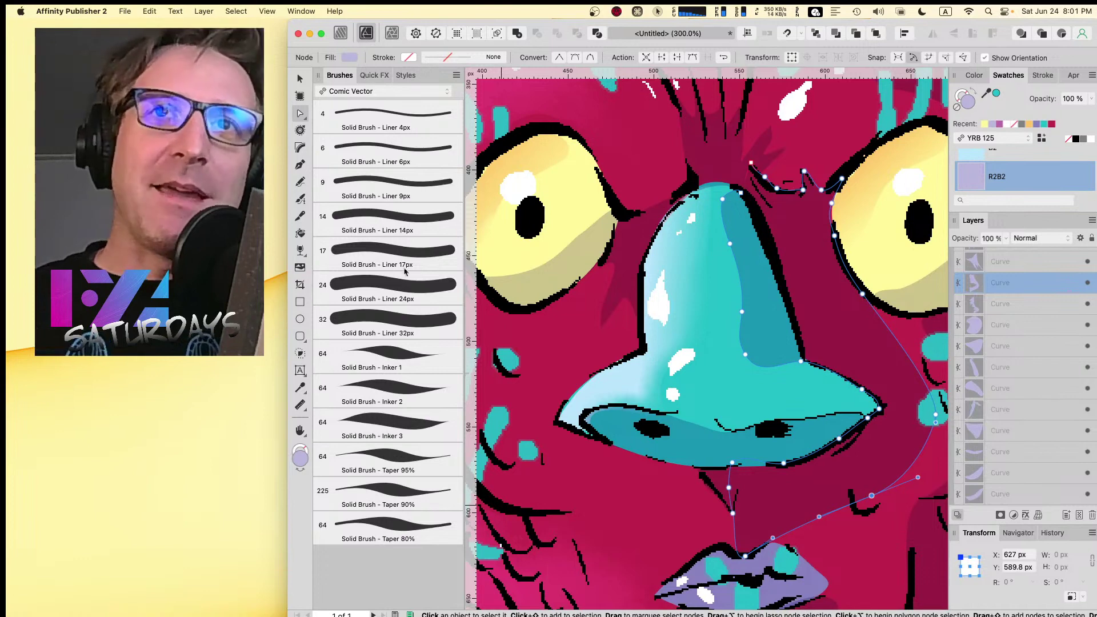
- Try to draw a freehand shadow at the base of the left ear with the Pencil tool
key("space")
left_click(589, 398)
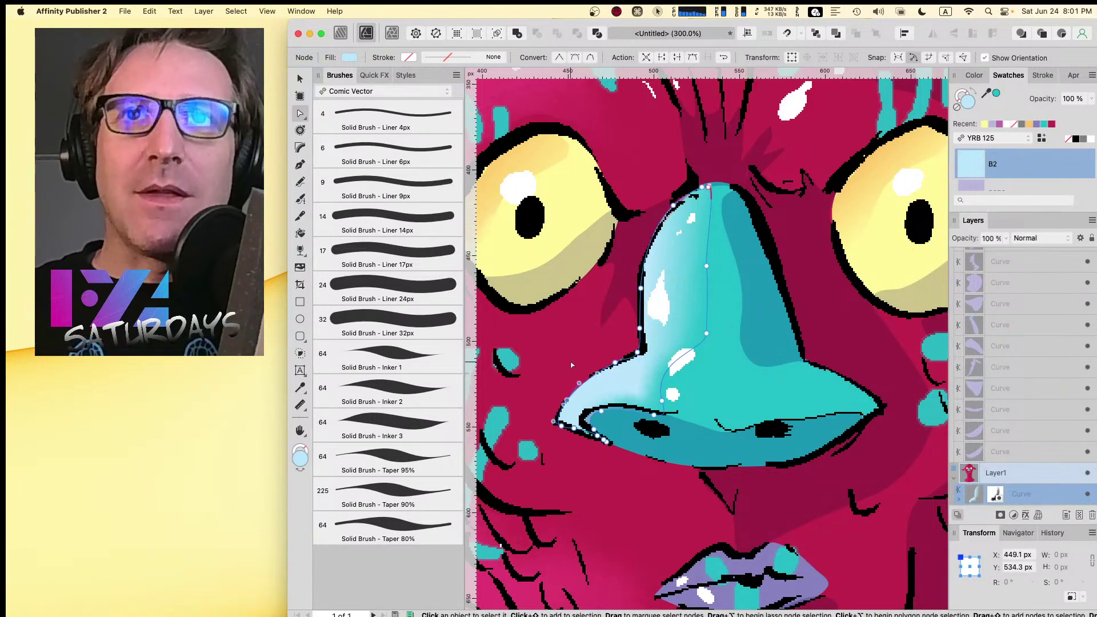
left_click(533, 376)
key("space")
left_click_drag(533, 376, 688, 286)
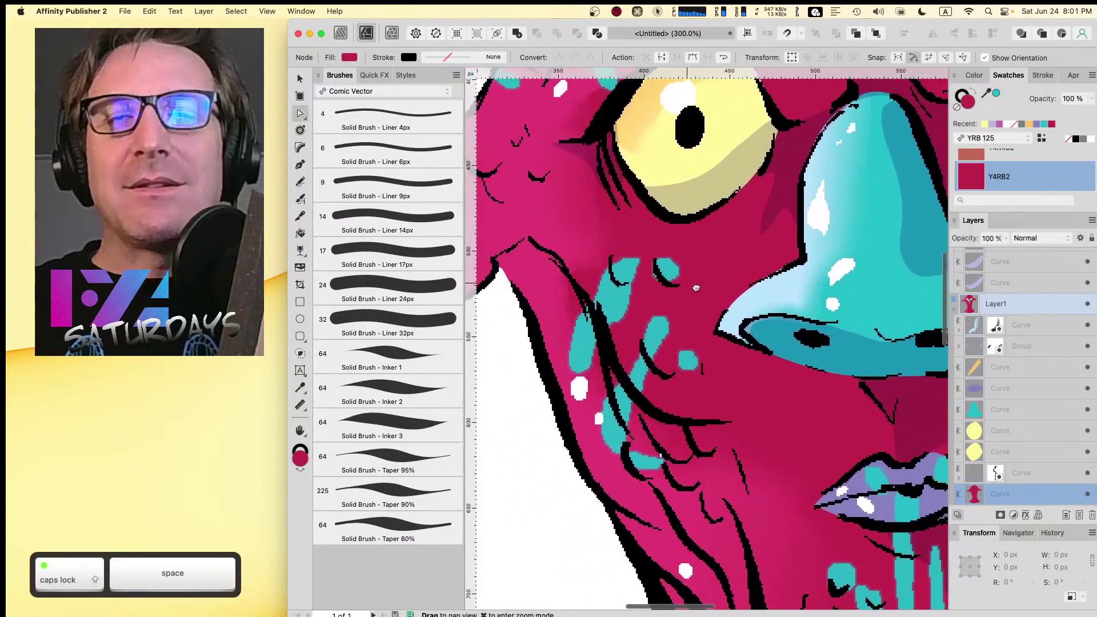
key("super+minus")
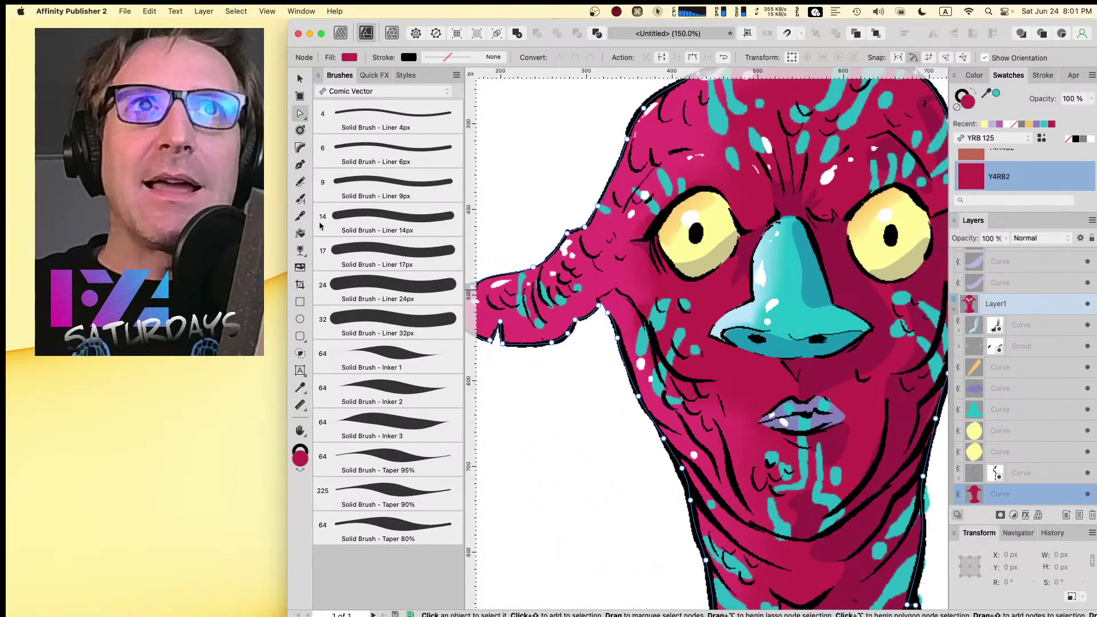
left_click(300, 184)
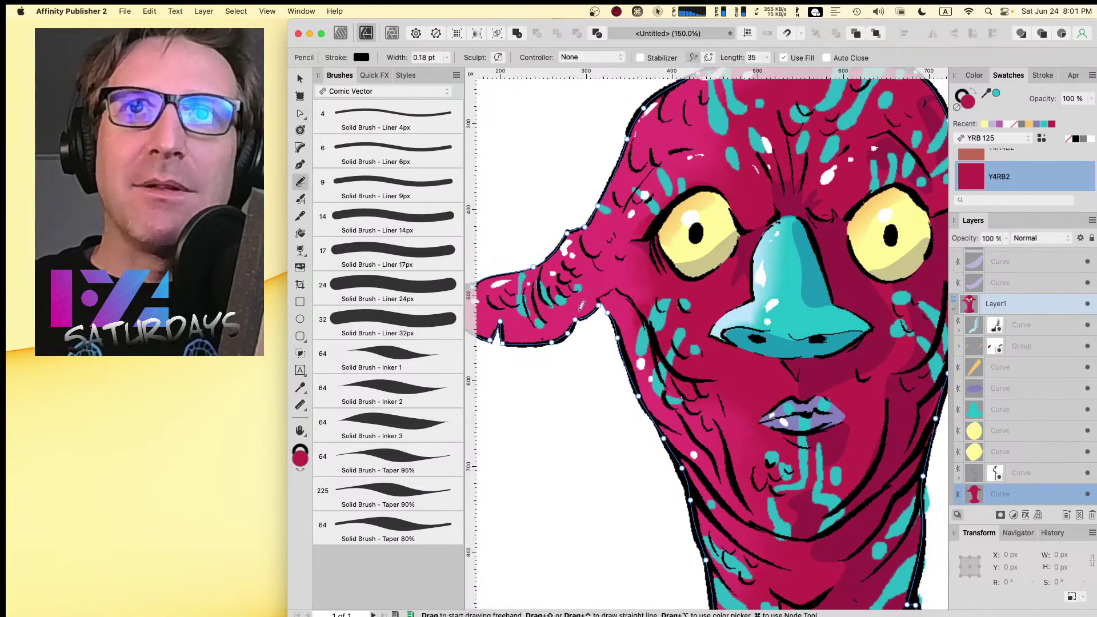
left_click_drag(596, 304, 624, 282)
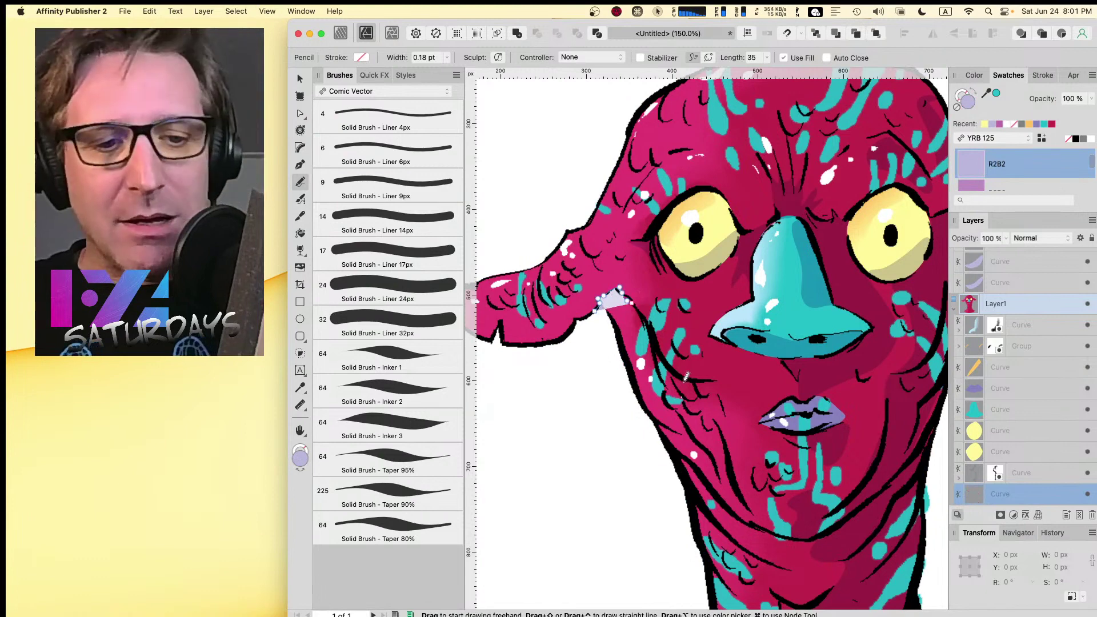
key("Caps_Lock")
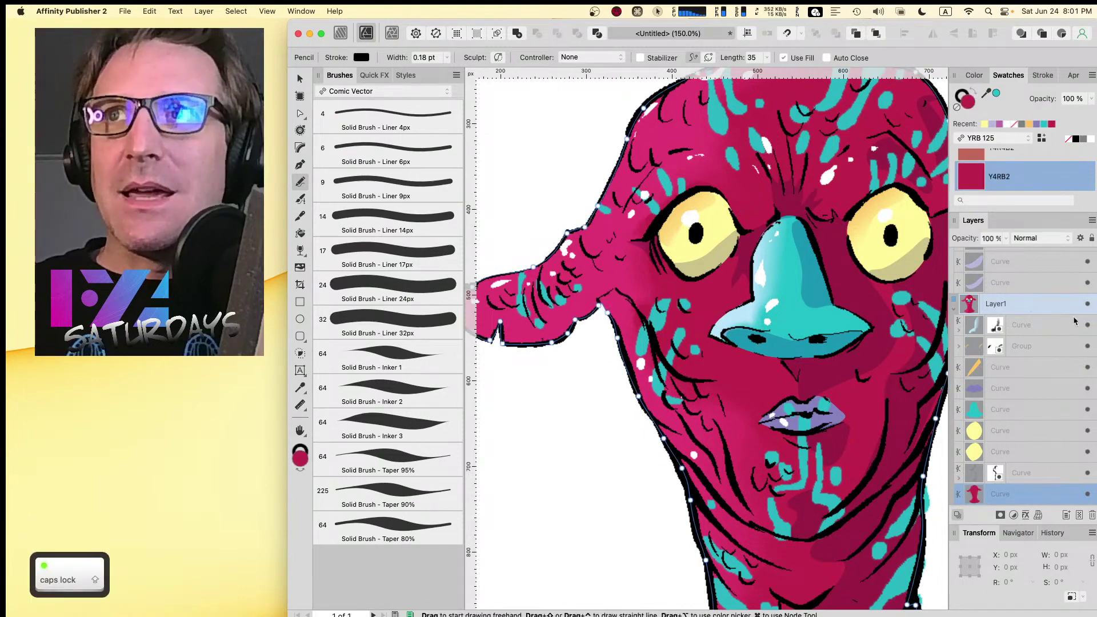
- Draw a freehand shadow about 68 by 71 px on Layer2, from the left ear's base down along the cheek crease, and deselect it
scroll(973, 314, "down", 2)
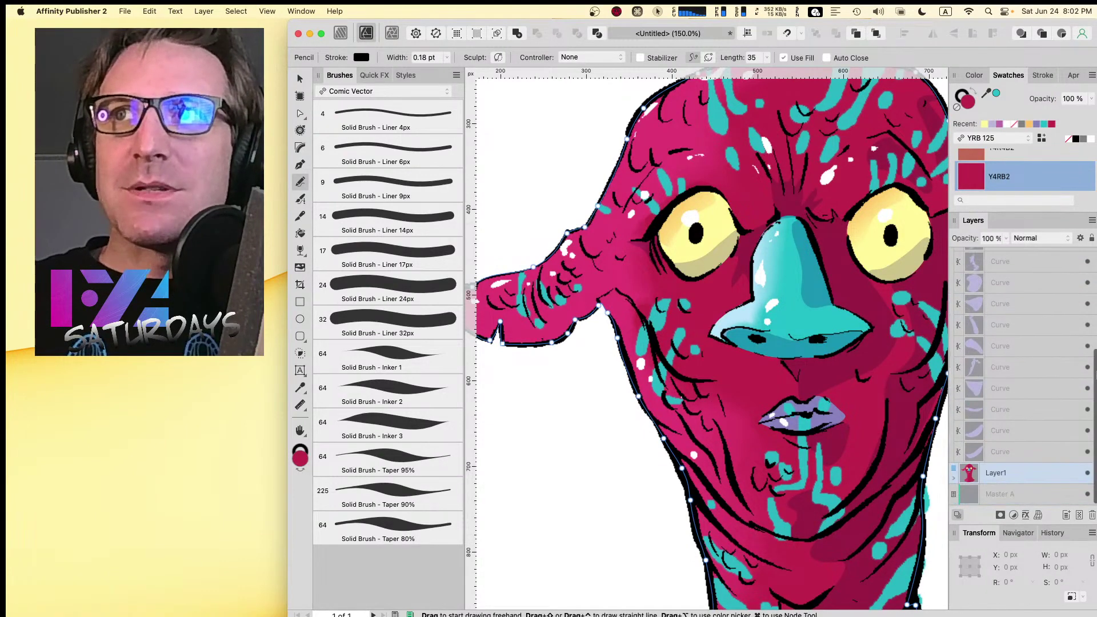
scroll(1080, 281, "up", 5)
left_click(1013, 324)
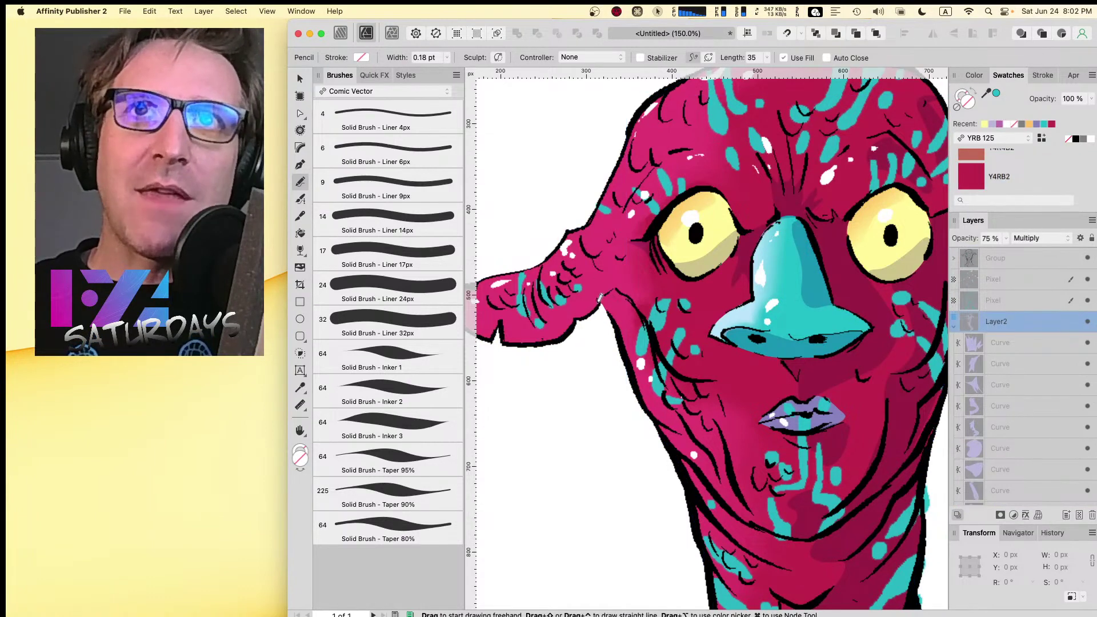
mouse_move(614, 284)
left_mouse_down()
mouse_move(600, 306)
mouse_move(631, 294)
mouse_move(645, 312)
mouse_move(625, 343)
mouse_move(600, 301)
mouse_move(597, 310)
left_mouse_up()
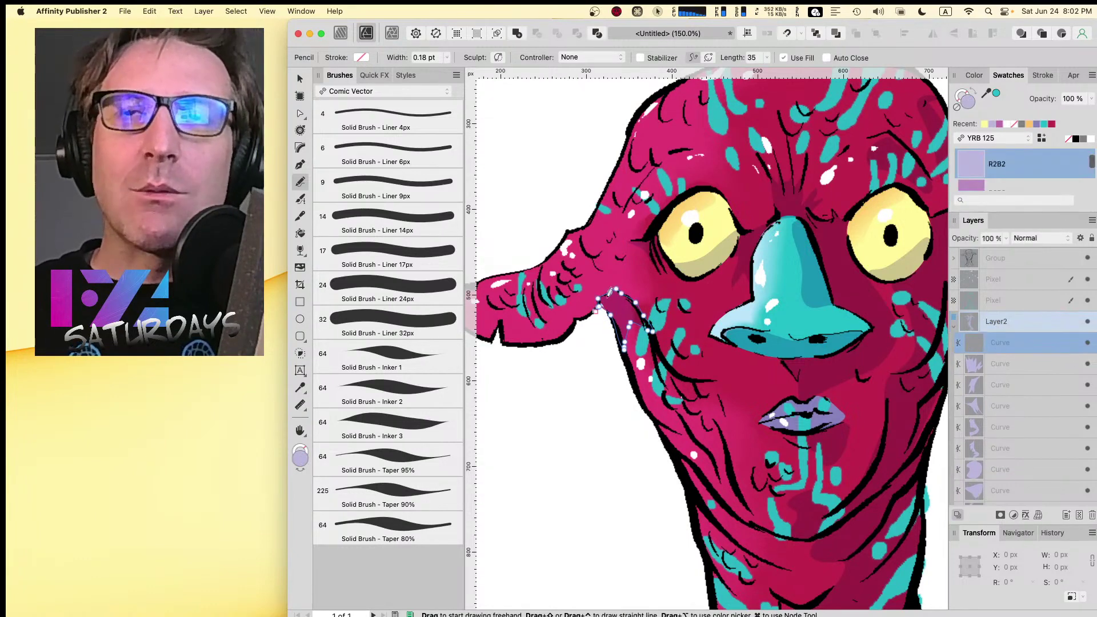
key("v")
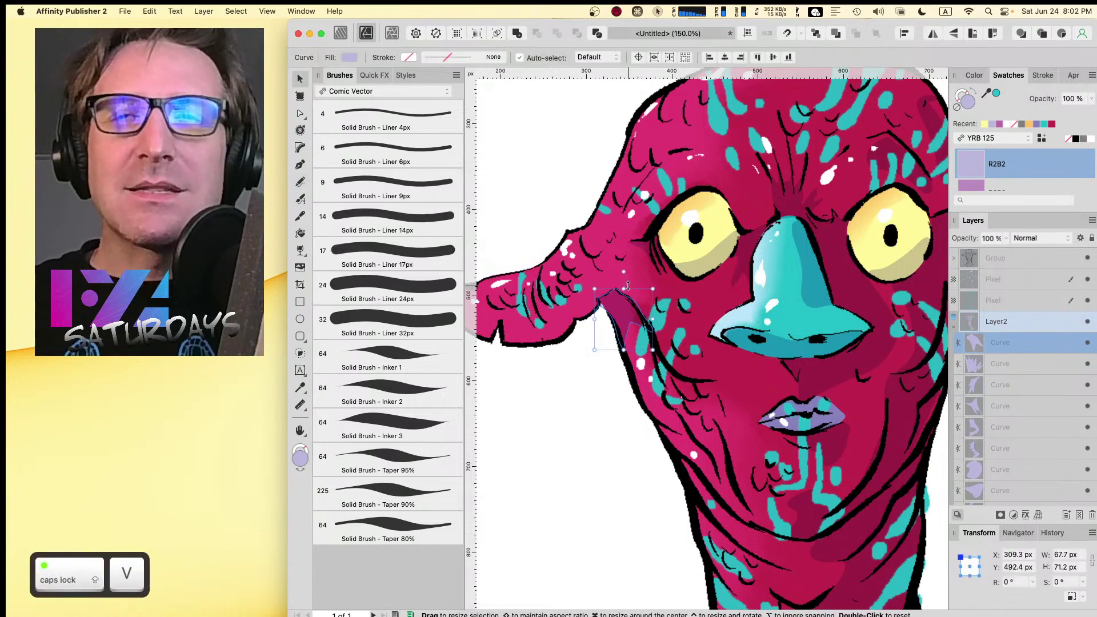
left_click(553, 221)
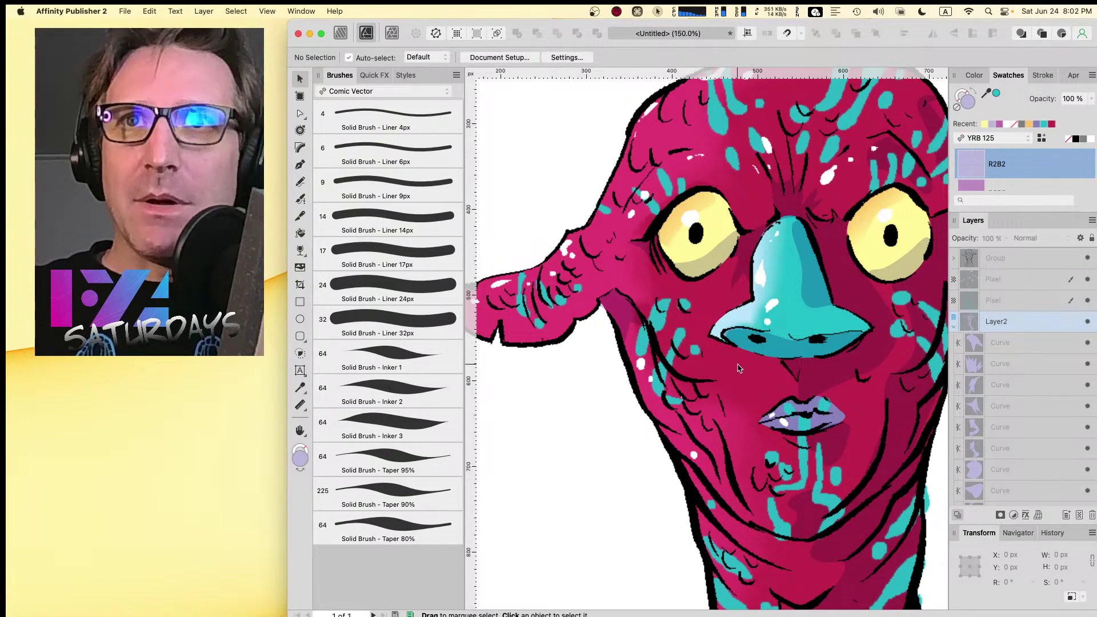
- Examine the shading across the face, neck and ears, and review the whole portrait at 75% zoom
key("space")
left_click_drag(740, 385, 673, 251)
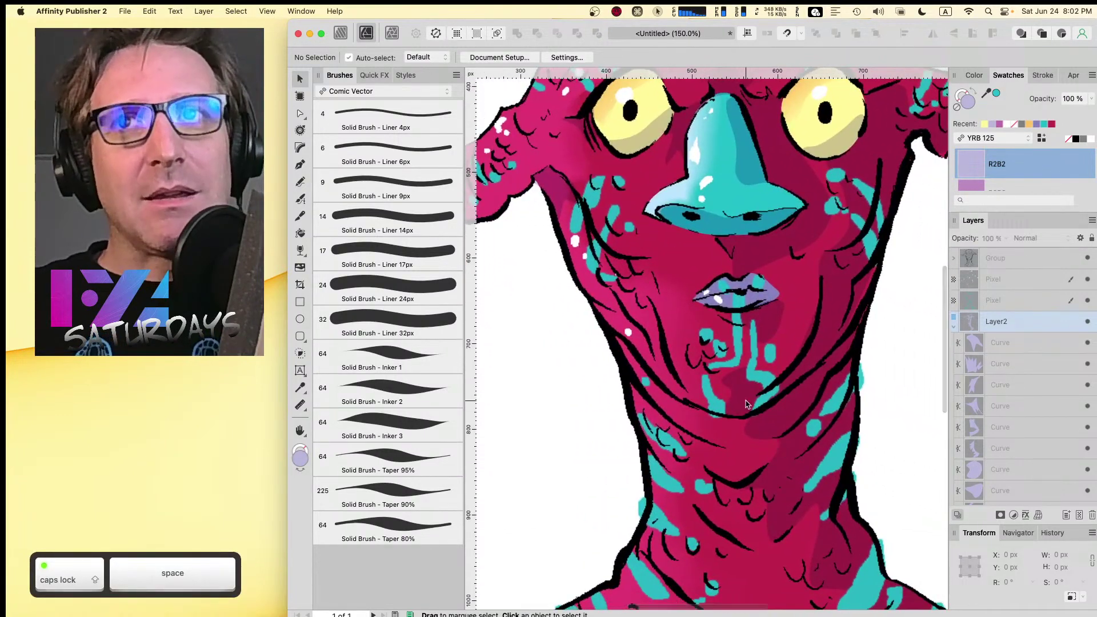
key("space")
left_click_drag(815, 285, 738, 435)
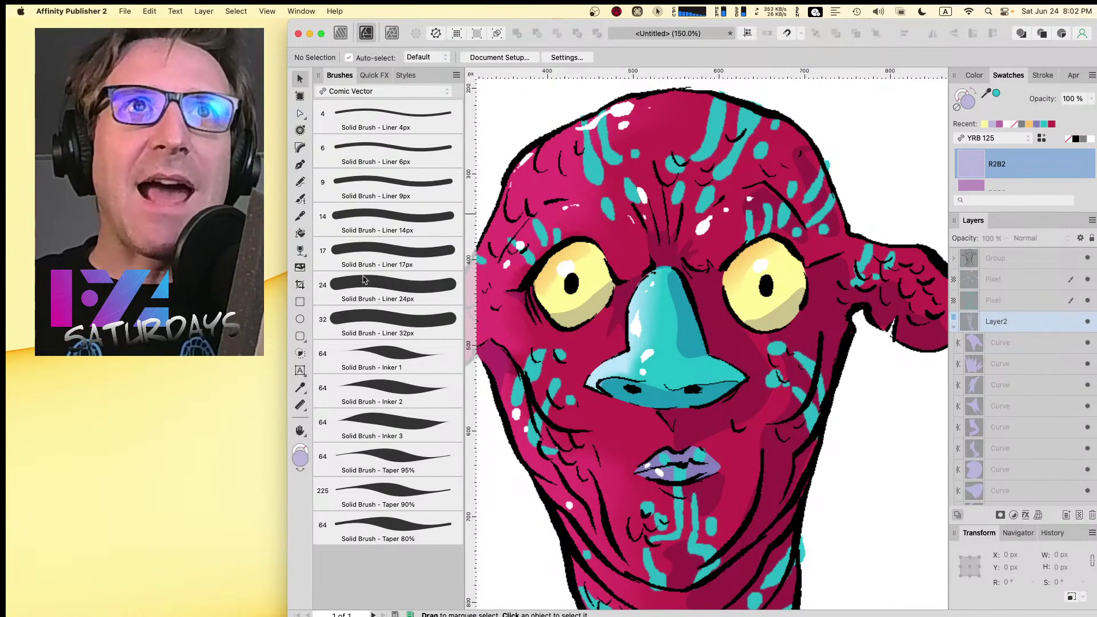
left_click(300, 182)
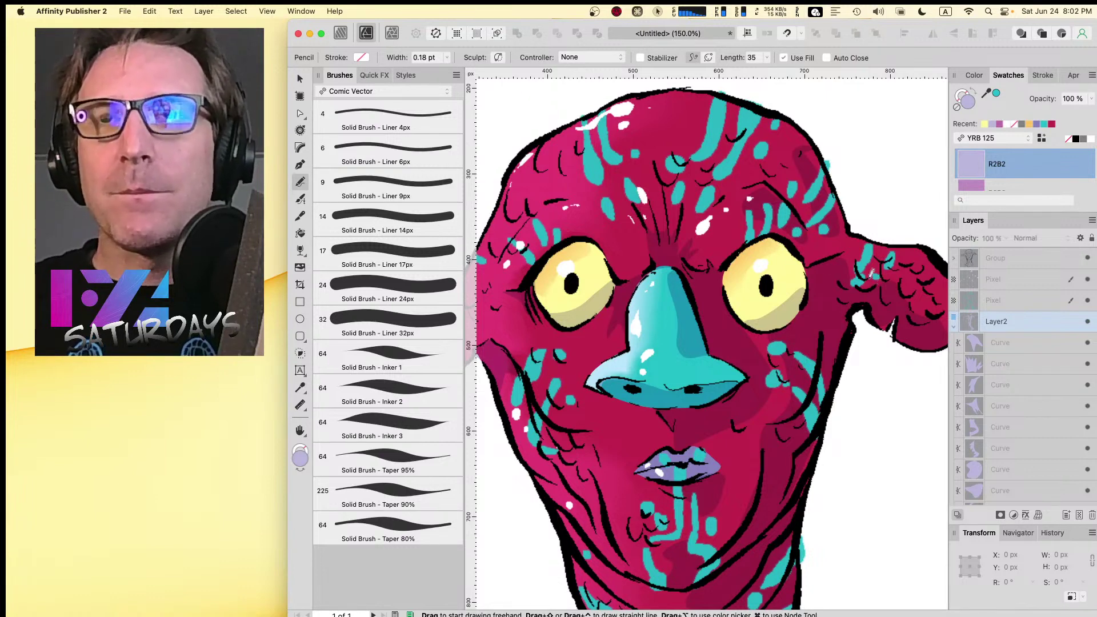
key("cmd+minus")
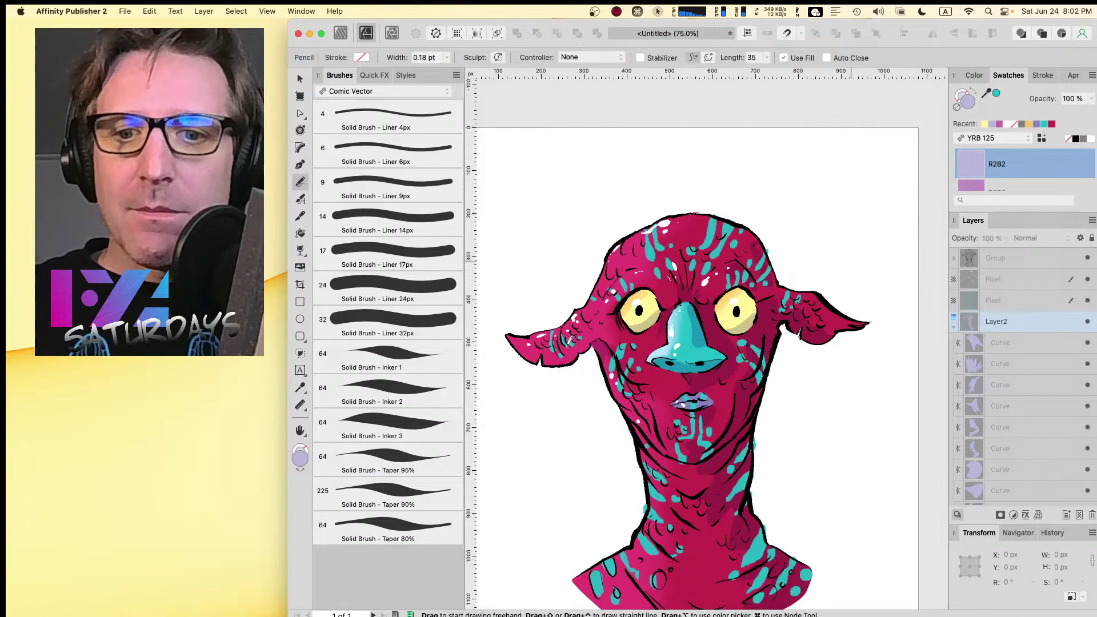
left_click(300, 78)
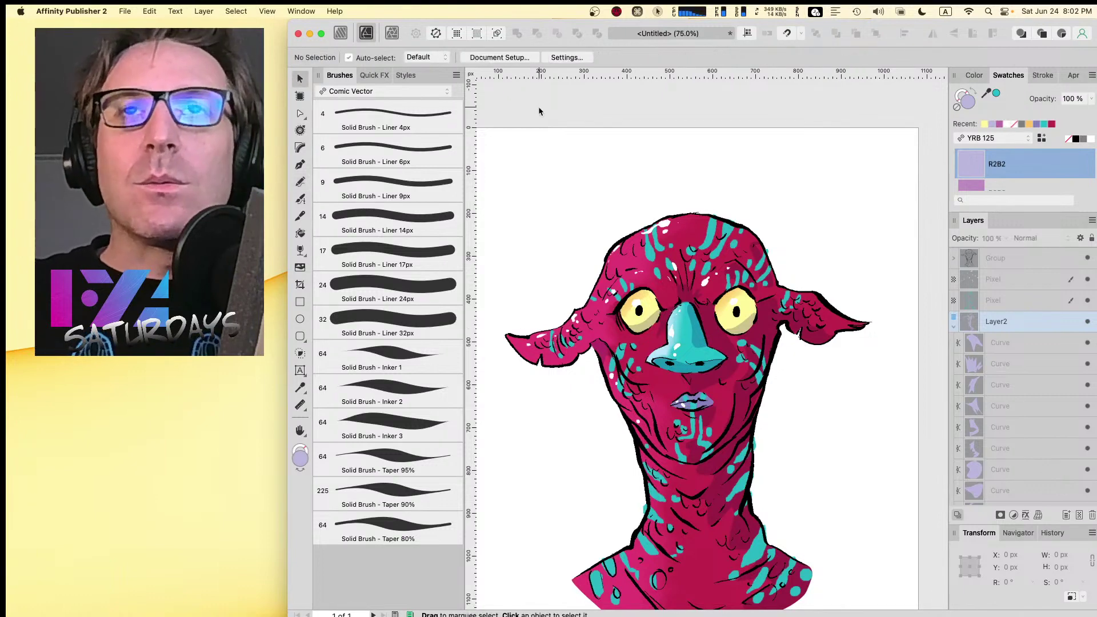
key("space")
left_click_drag(624, 192, 629, 134)
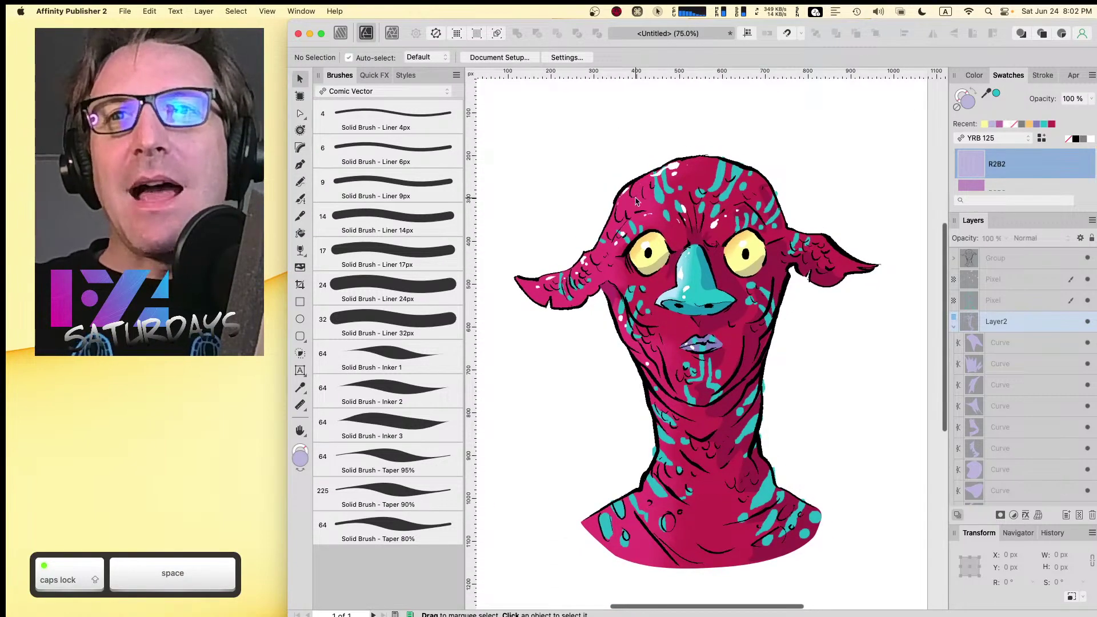
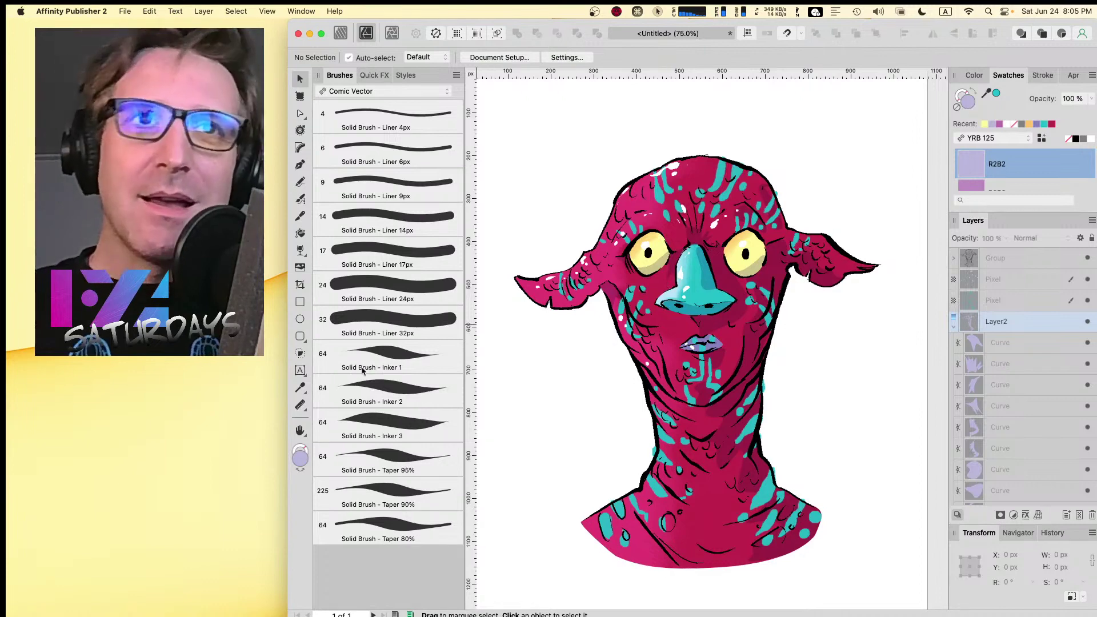
- Draw a lavender rectangle about 954 by 1138 px over the whole portrait and move it directly below the inked Group in the layer order
left_click(300, 302)
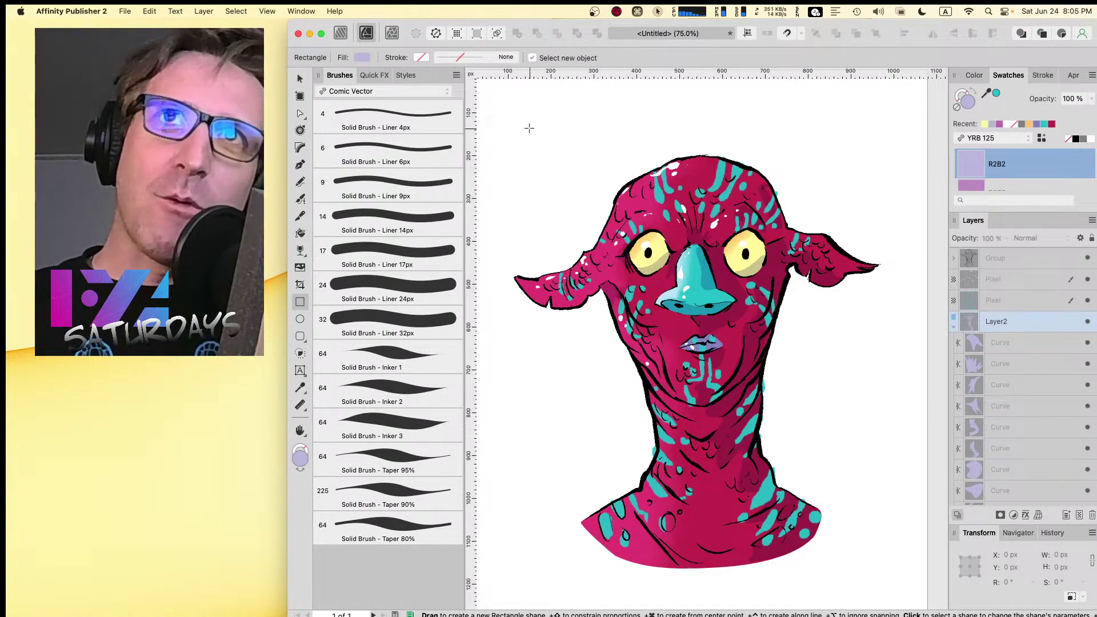
left_click_drag(496, 94, 905, 581)
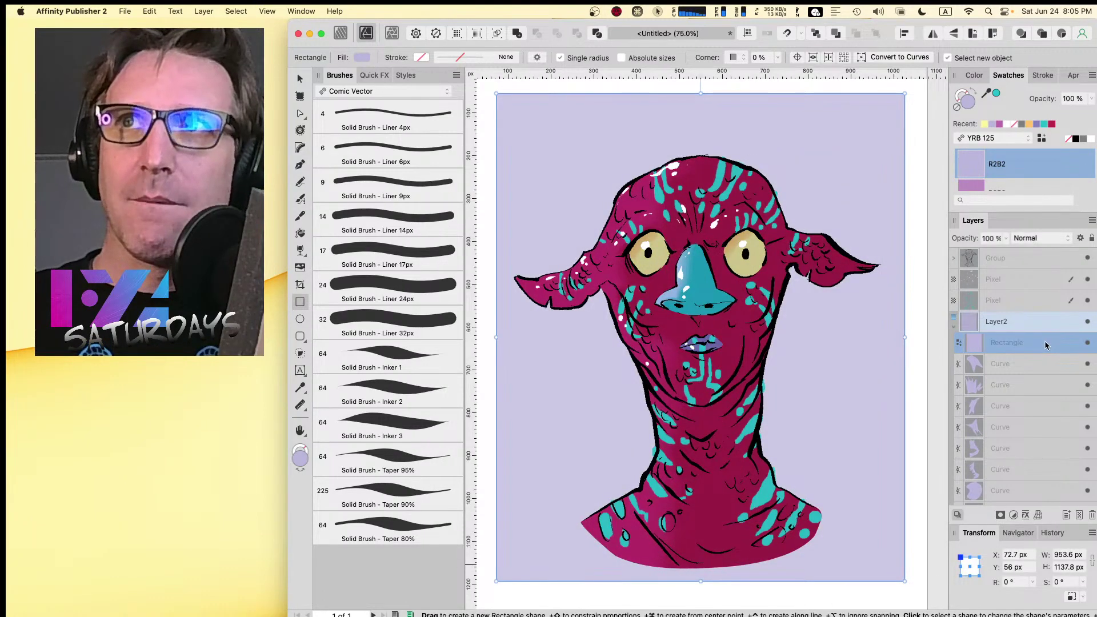
left_click_drag(1046, 344, 1056, 270)
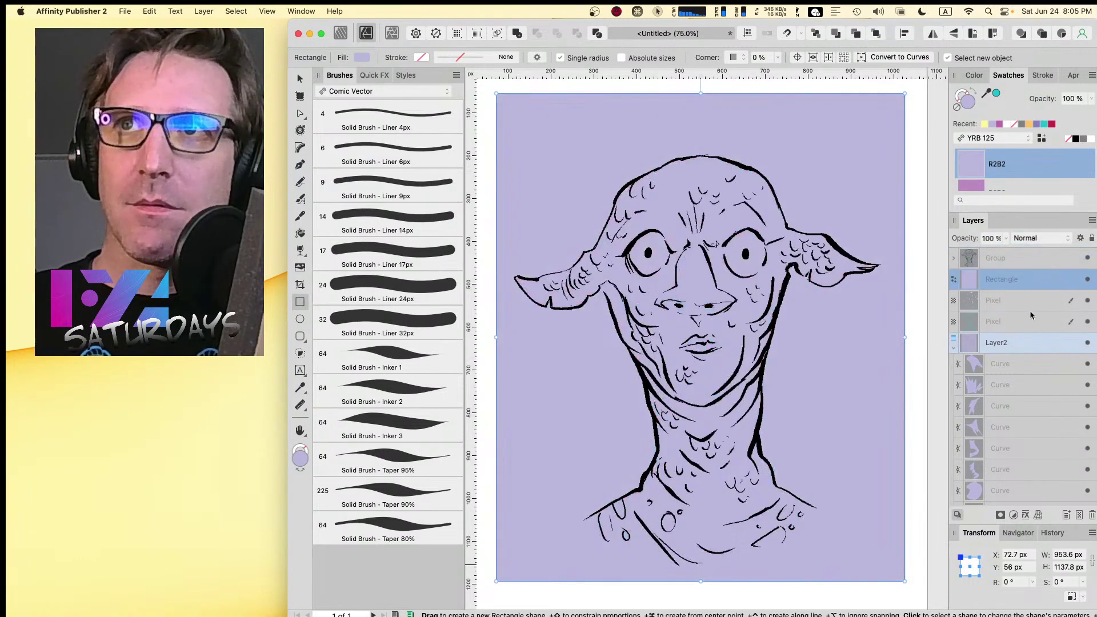
- Collapse Layer2 and set the rectangle's blend mode to Multiply
left_click(953, 347)
left_click(1045, 239)
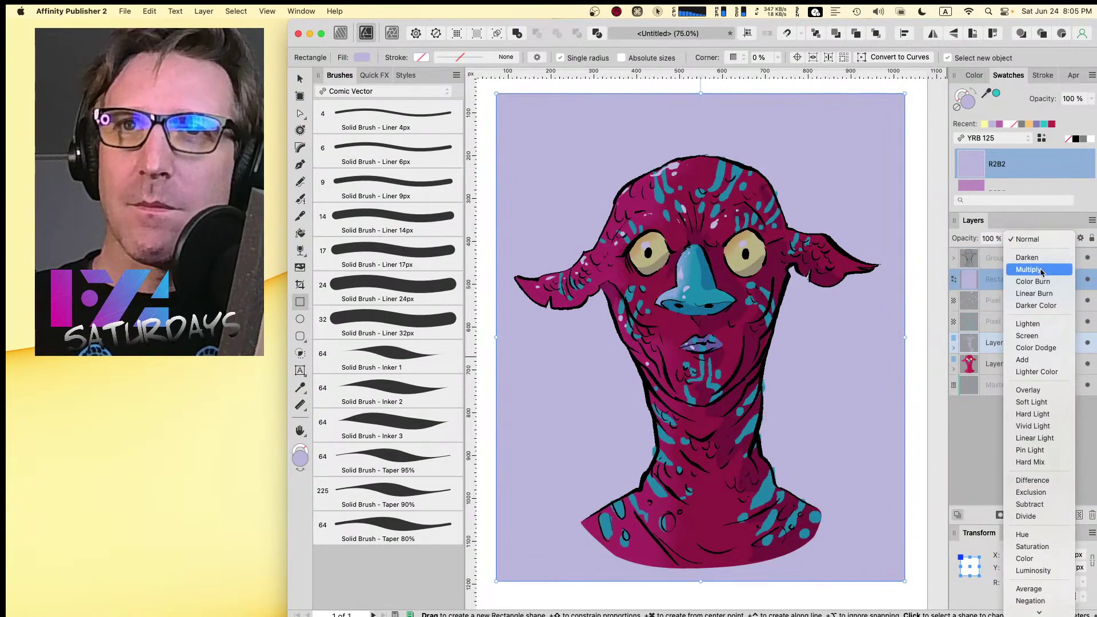
left_click(1041, 273)
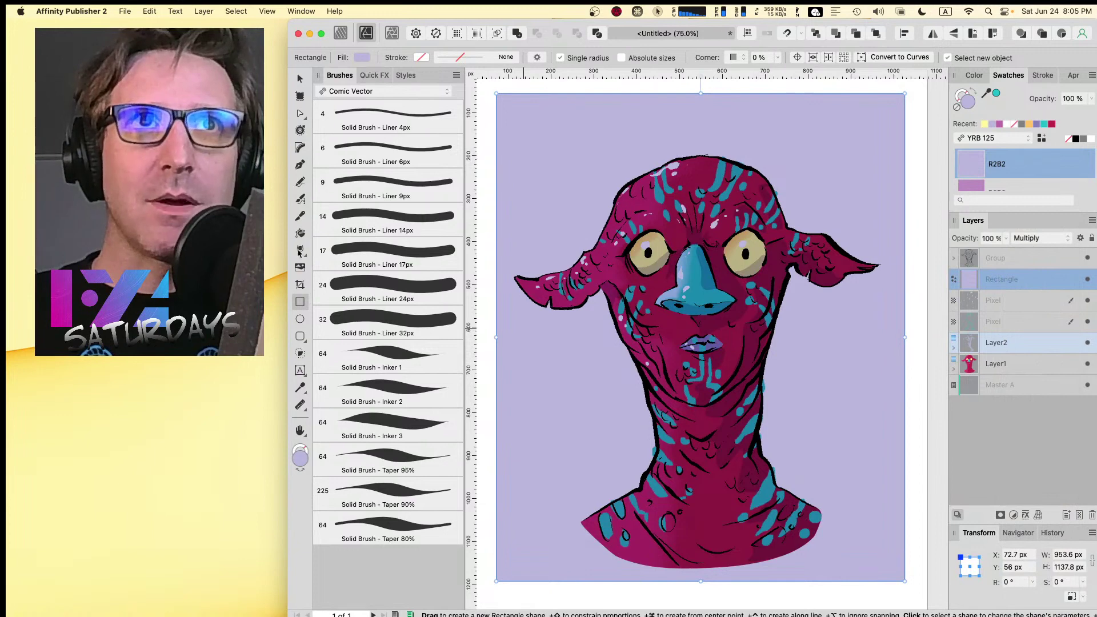
- Fade the rectangle with a vertical linear transparency, opaque at the base of the bust and clear at the nose, and reselect it
left_click(300, 252)
left_click_drag(692, 221, 698, 424)
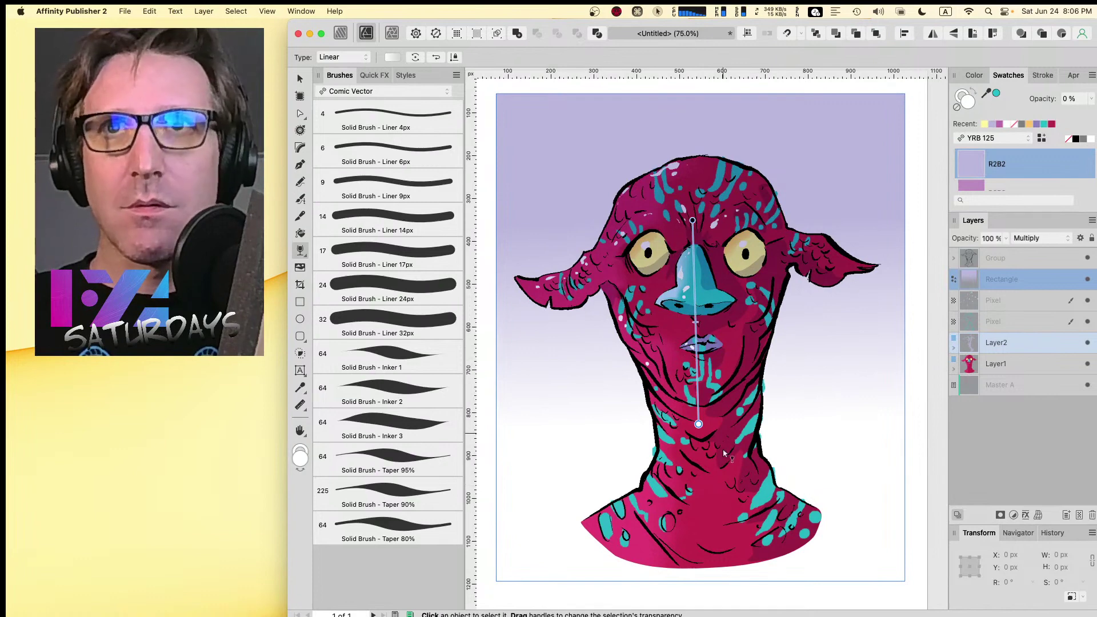
left_click_drag(710, 562, 705, 303)
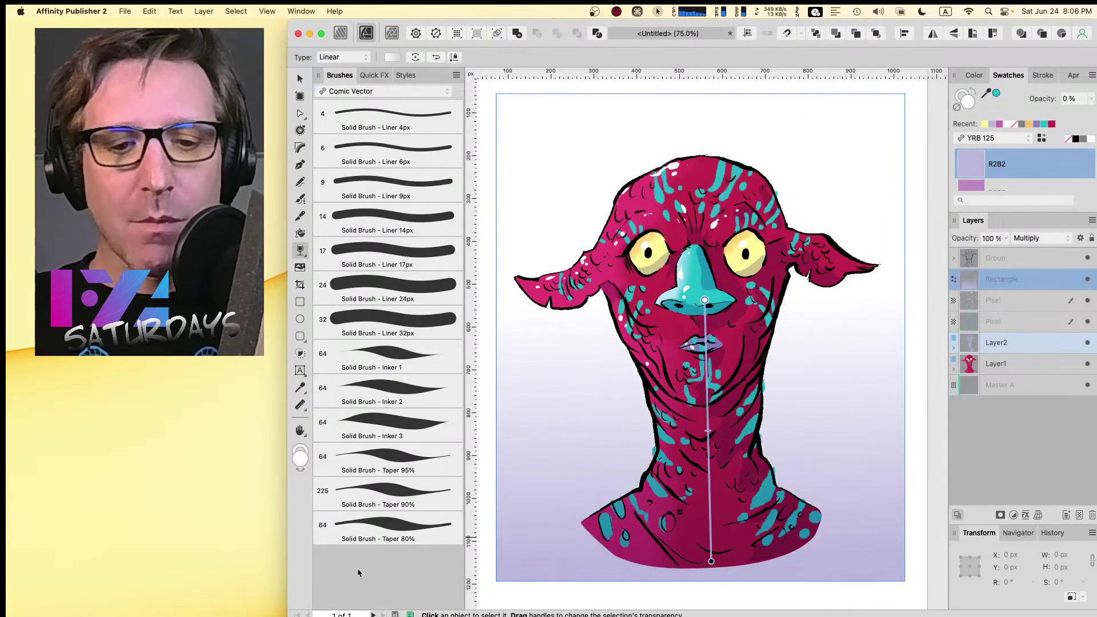
key("v")
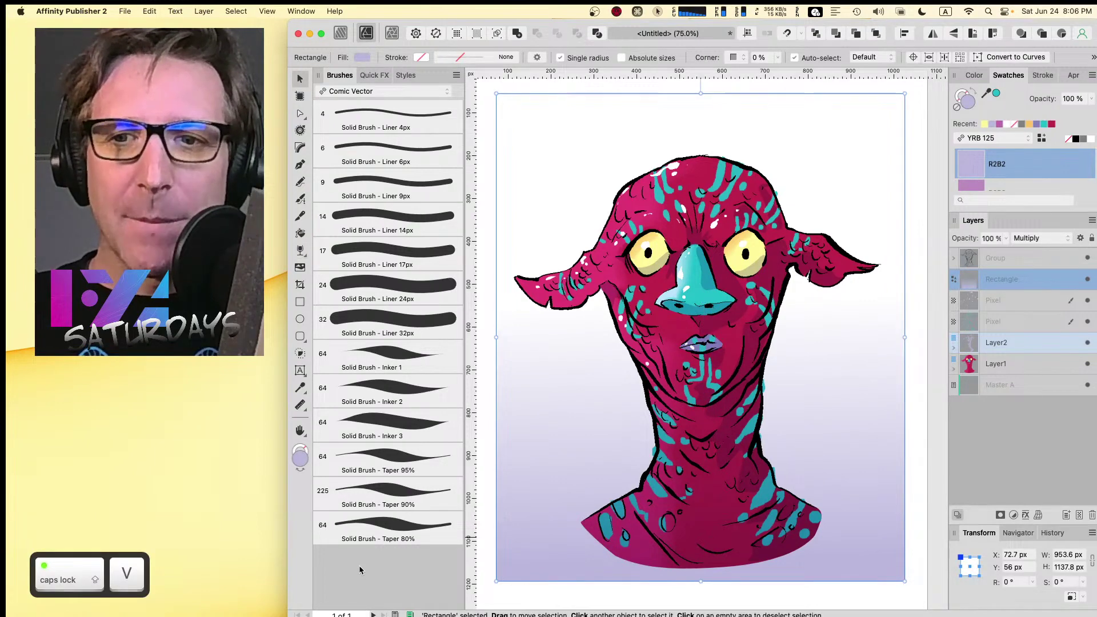
left_click(488, 373)
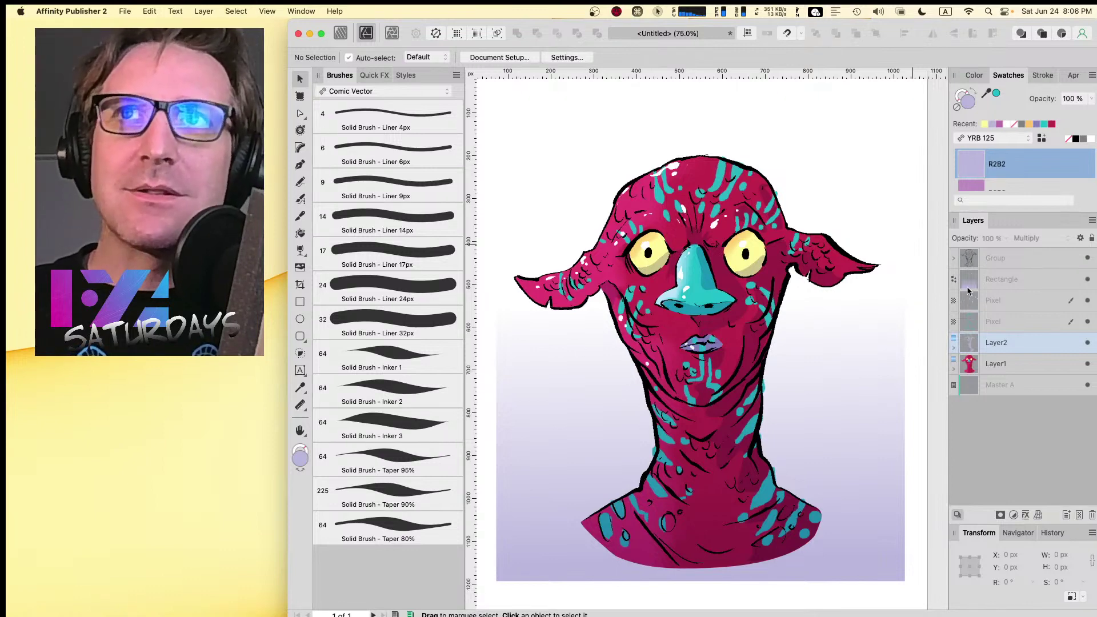
left_click(994, 278)
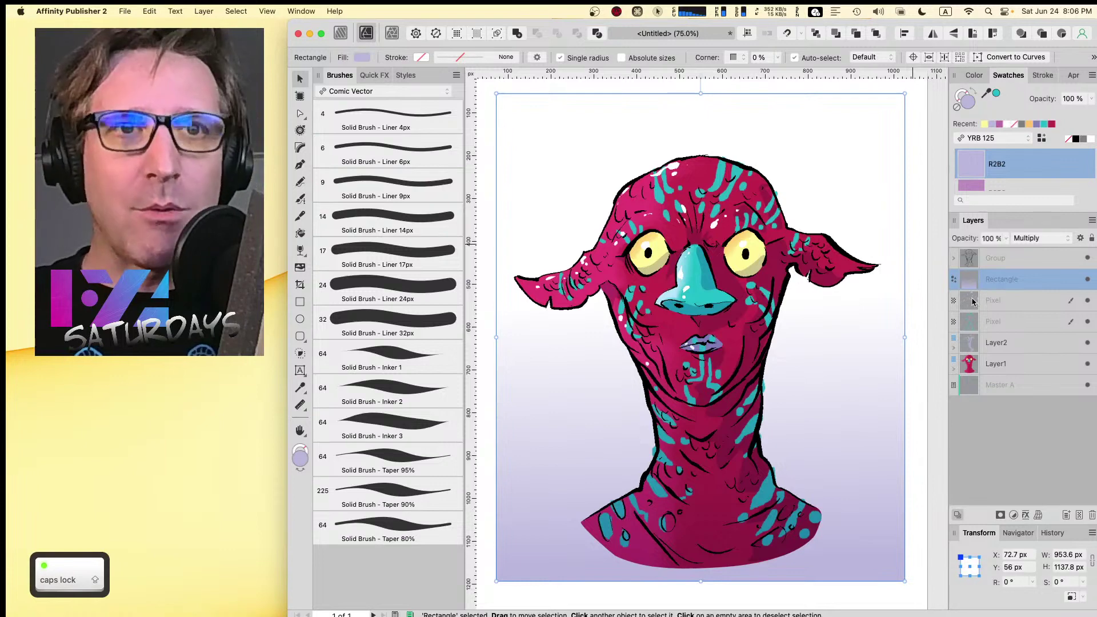
right_click(1013, 280)
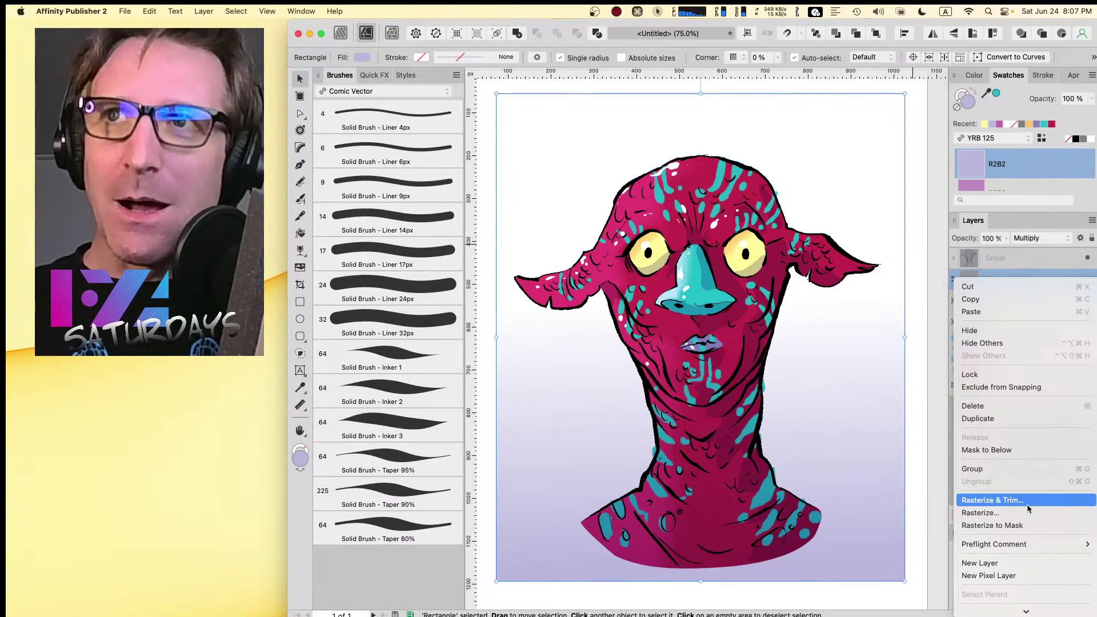
left_click(1028, 508)
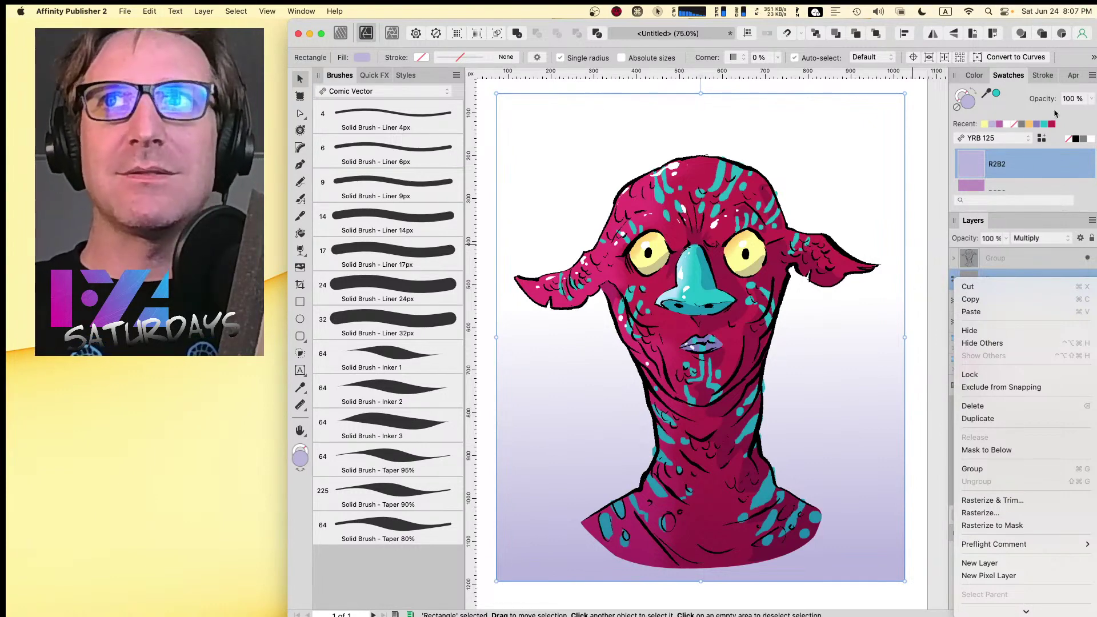
left_click(994, 271)
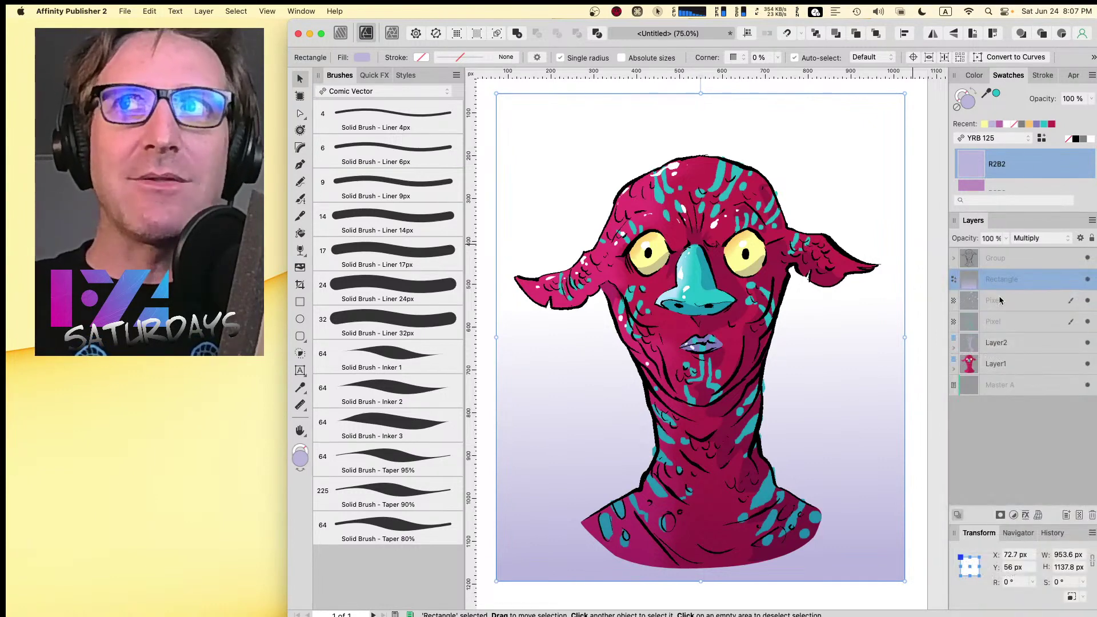
- Turn a duplicate of the gradient rectangle into an unfilled frame stroked with the Solid Brush - Liner 9px
key("Caps_Lock")
key("super+j")
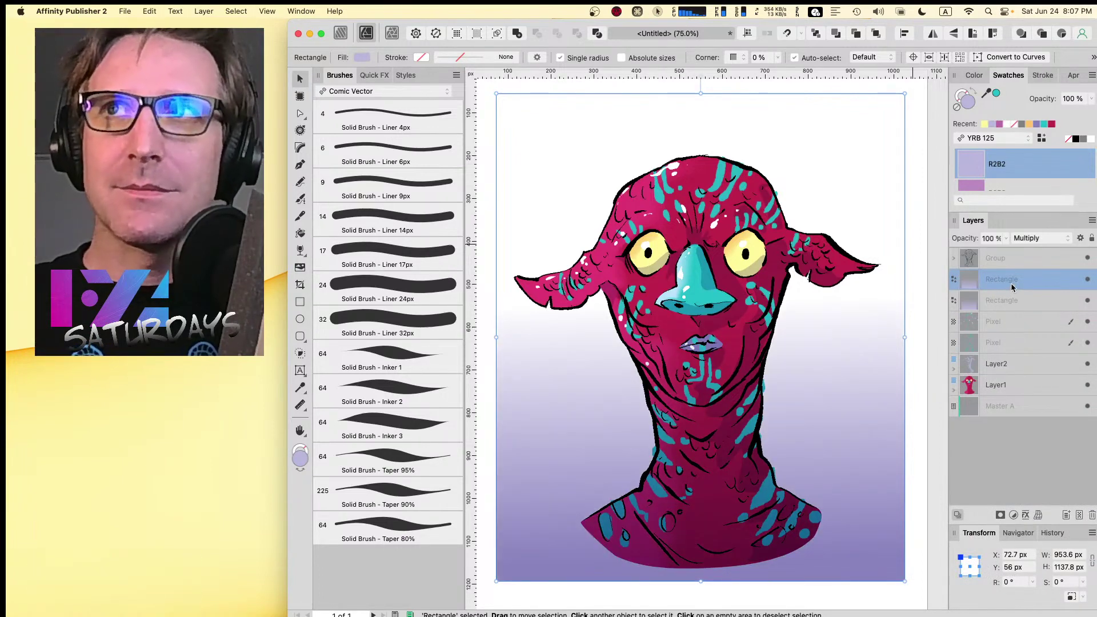
left_click(958, 108)
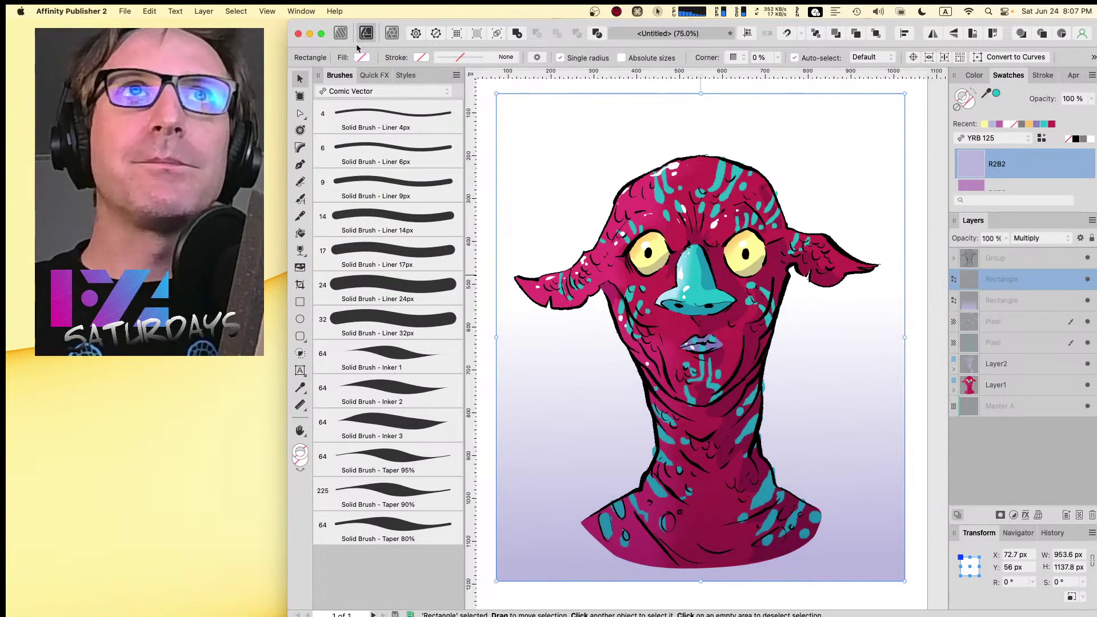
left_click(384, 183)
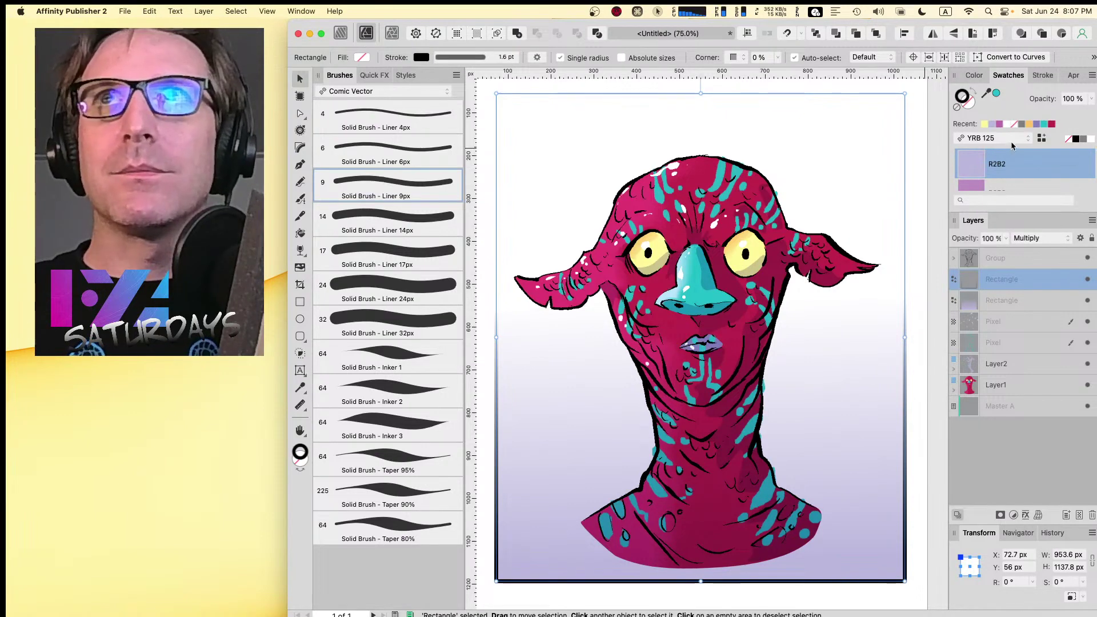
left_click(1042, 76)
left_click(1064, 239)
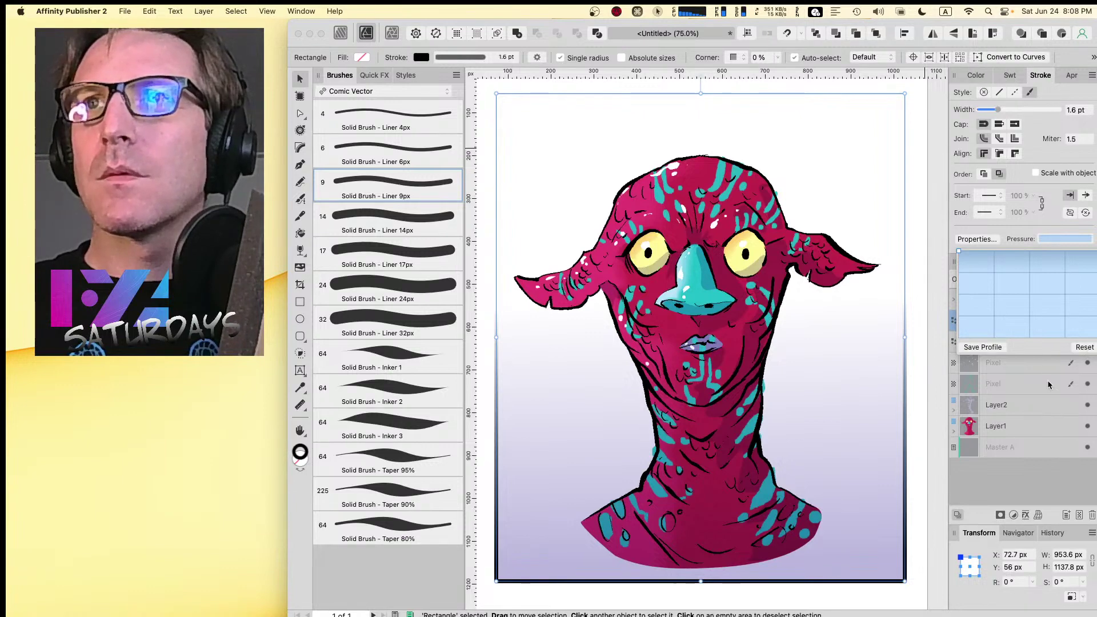
left_click(1021, 483)
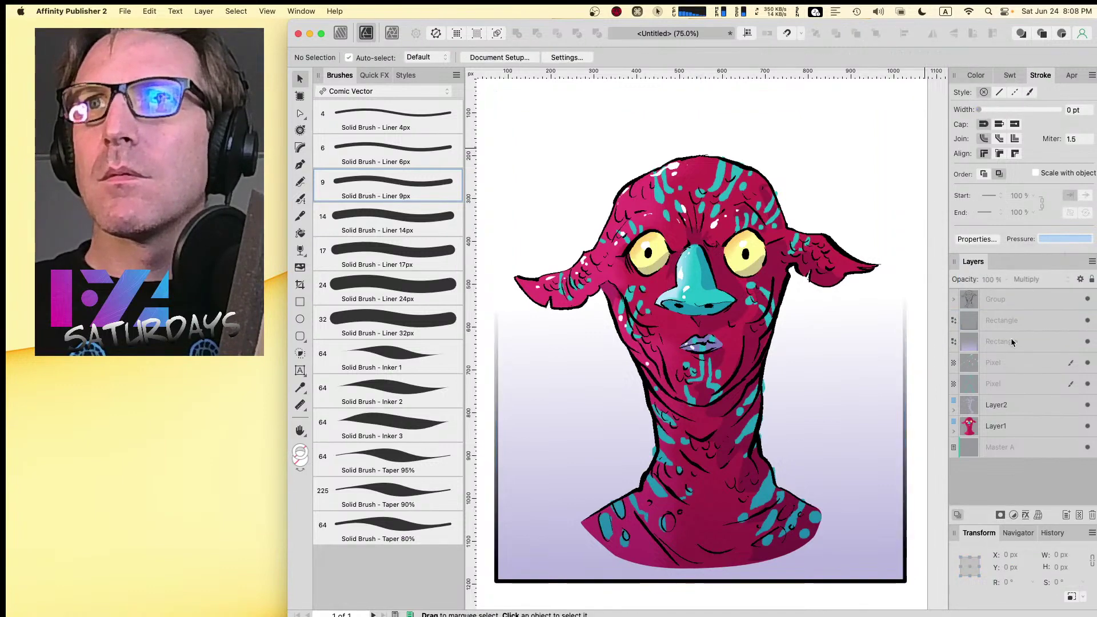
- Select the upper frame rectangle and set its blend mode to Normal
left_click(1005, 320)
left_click(1029, 279)
left_click(1031, 247)
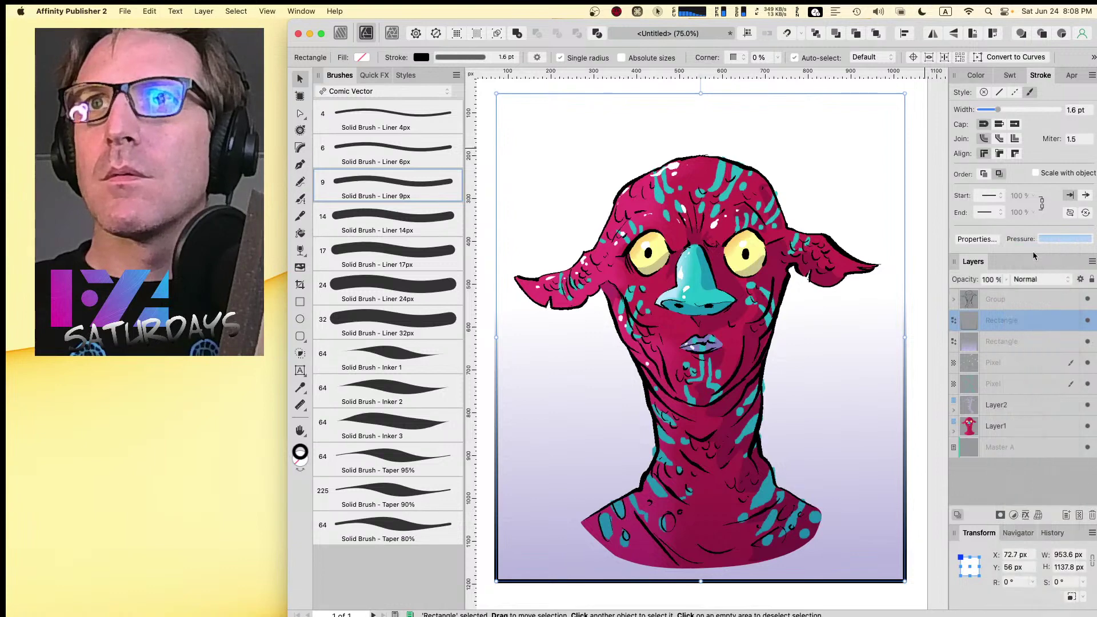
- Set the yellow value of the frame's CMYK stroke colour to 83
left_click(977, 75)
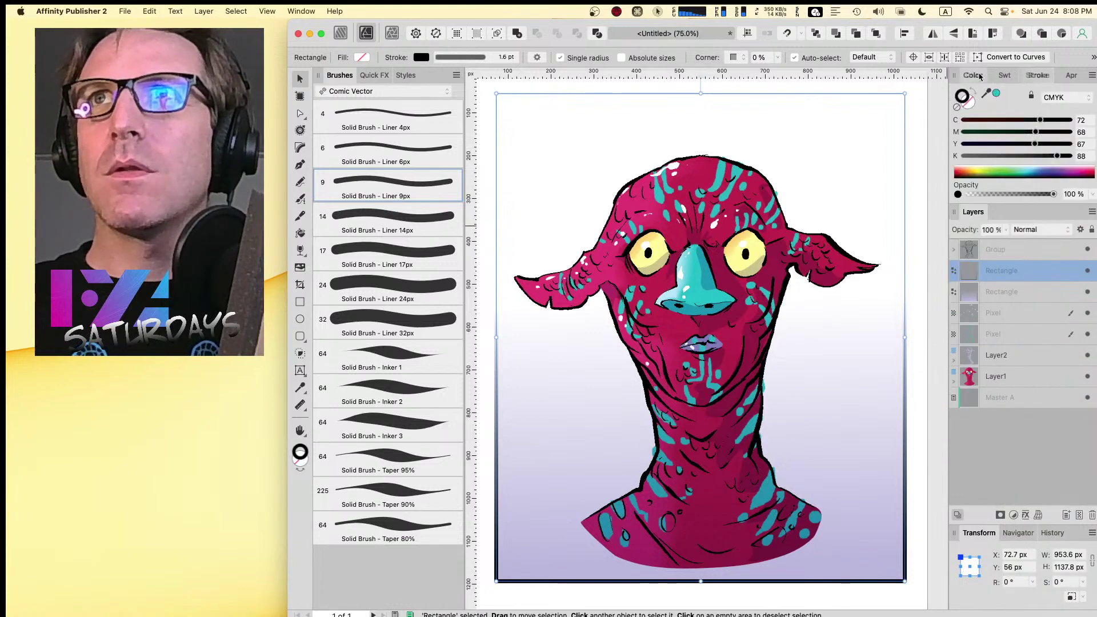
left_click(957, 107)
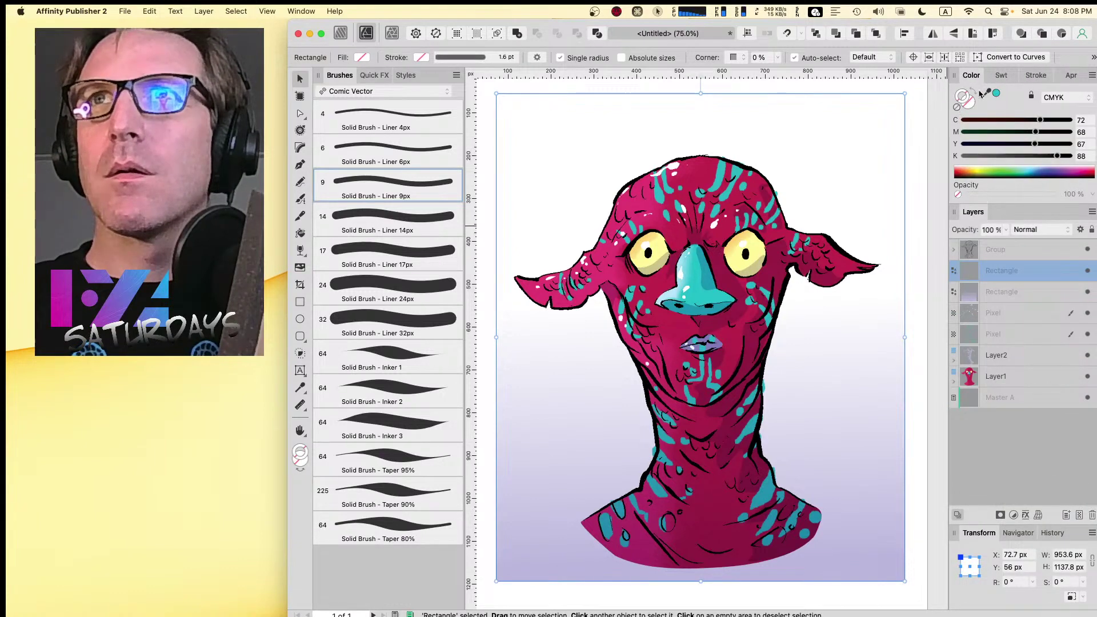
left_click(1052, 144)
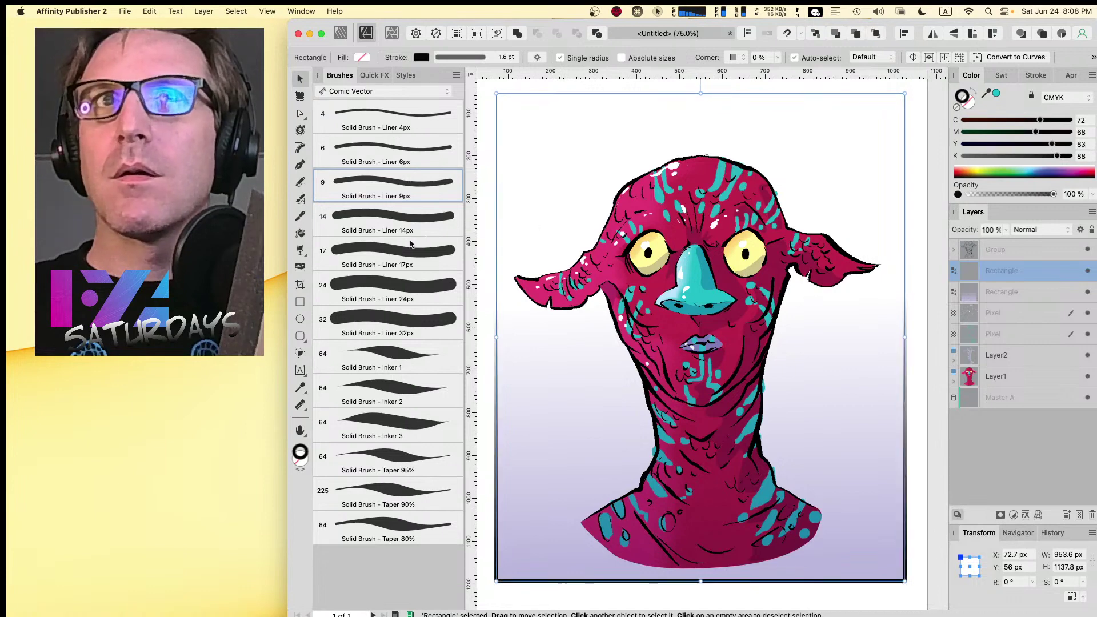
- Stroke the frame with the Solid Brush - Liner 24px and set its transparency type to None
left_click(386, 284)
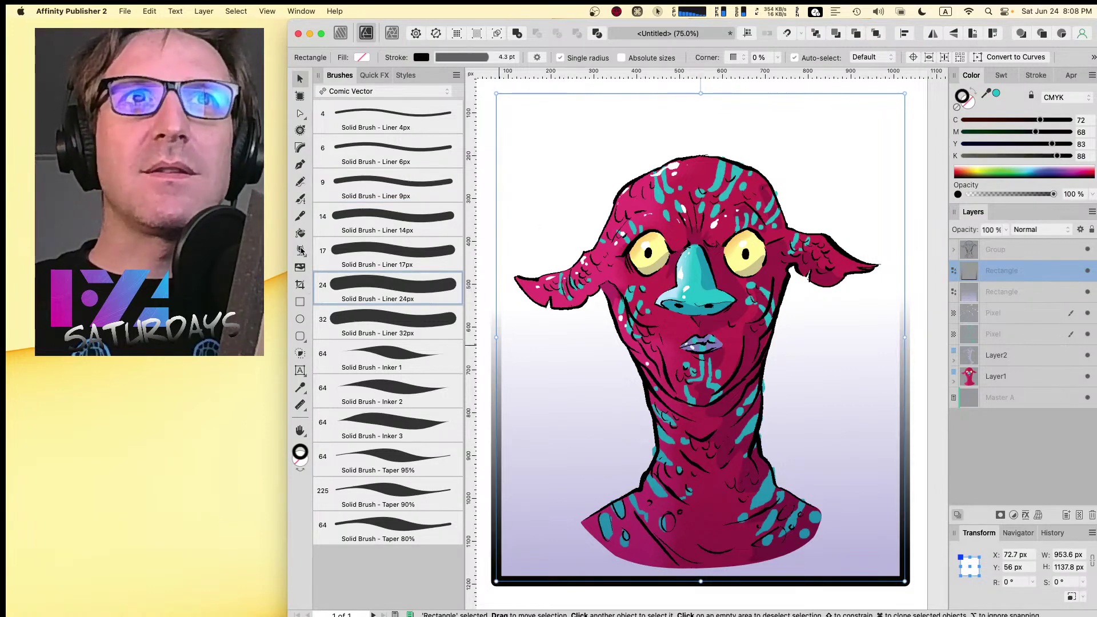
left_click(301, 252)
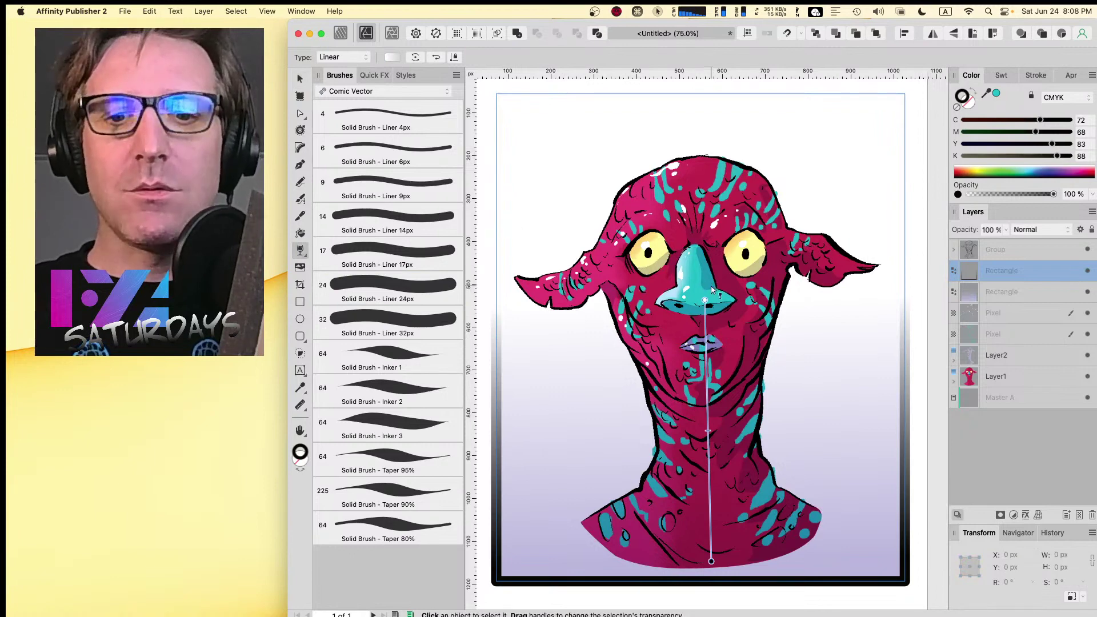
left_click(334, 57)
left_click(338, 47)
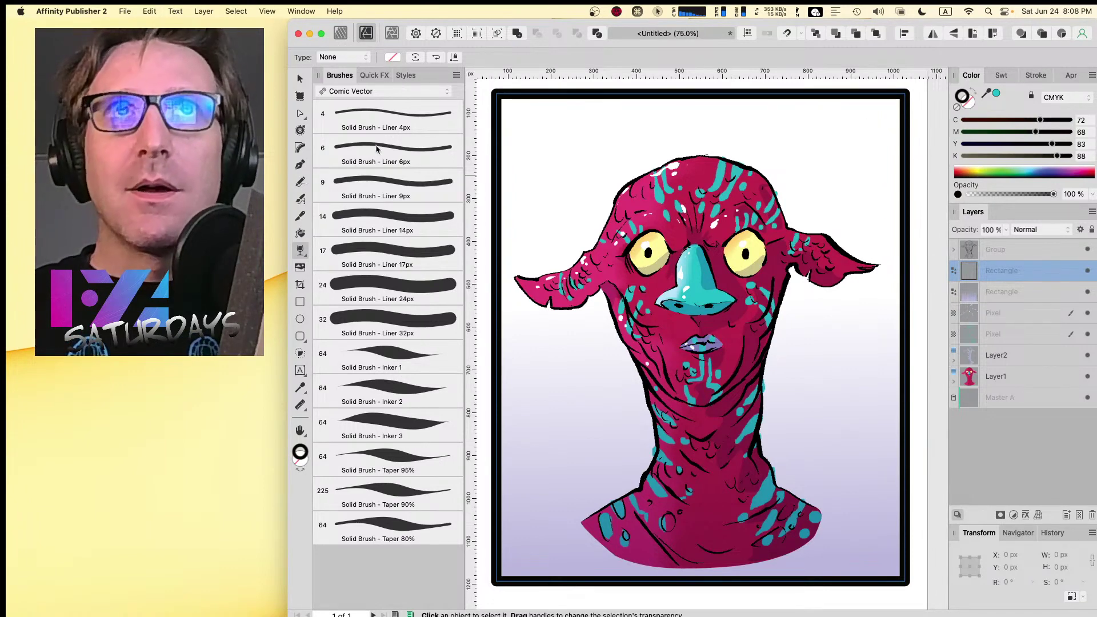
- Align the frame's stroke to the inside of the rectangle and reduce its width to 1 pt
left_click(374, 93)
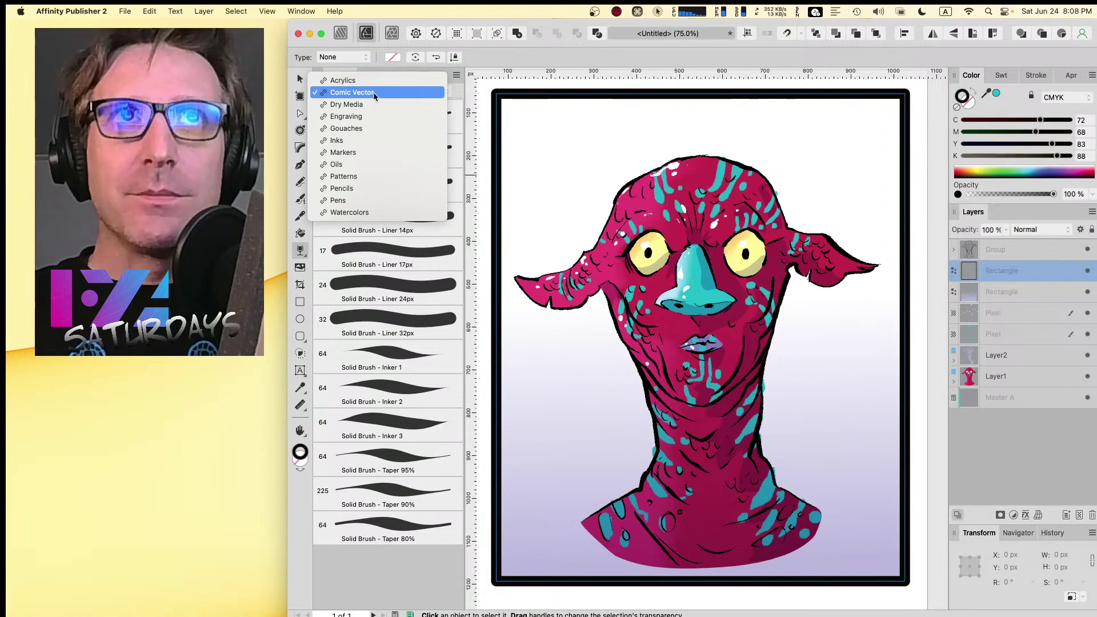
left_click(497, 56)
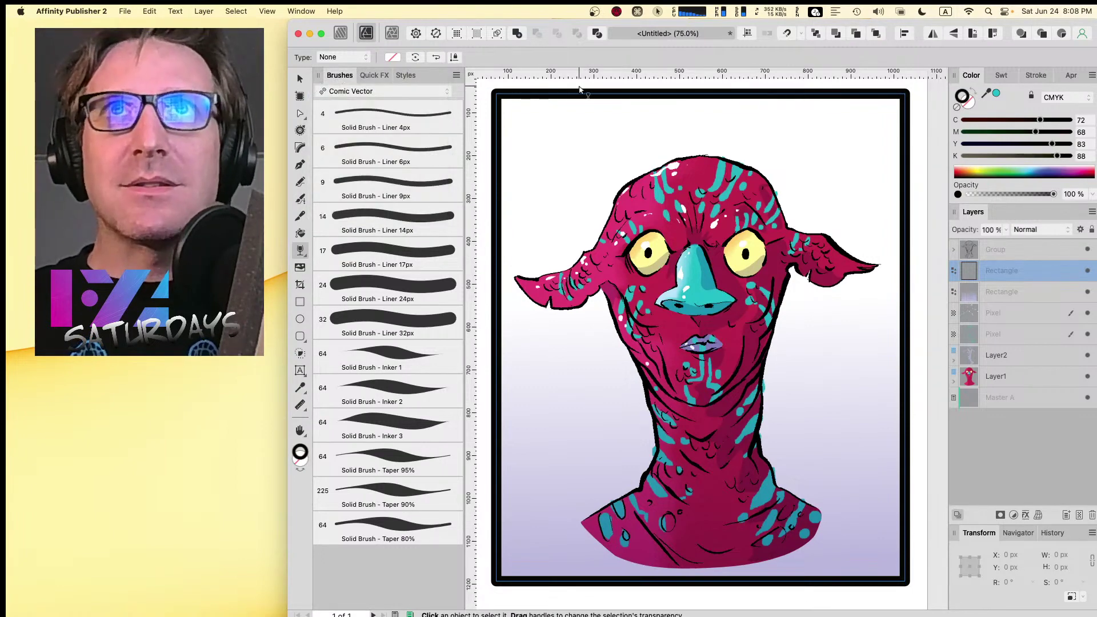
left_click(1037, 75)
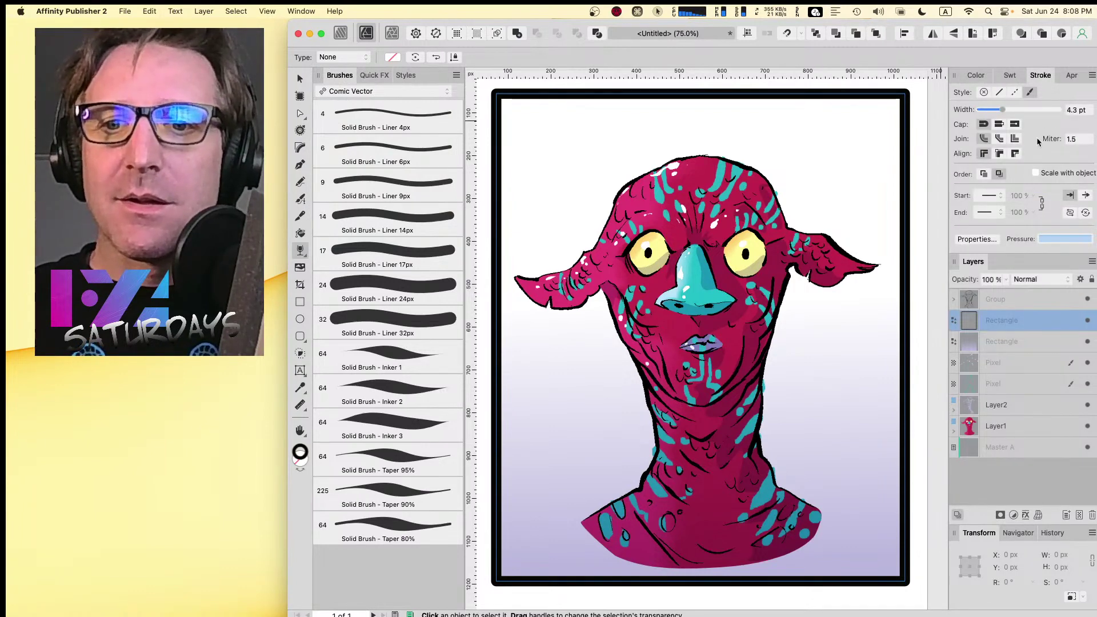
left_click(1000, 154)
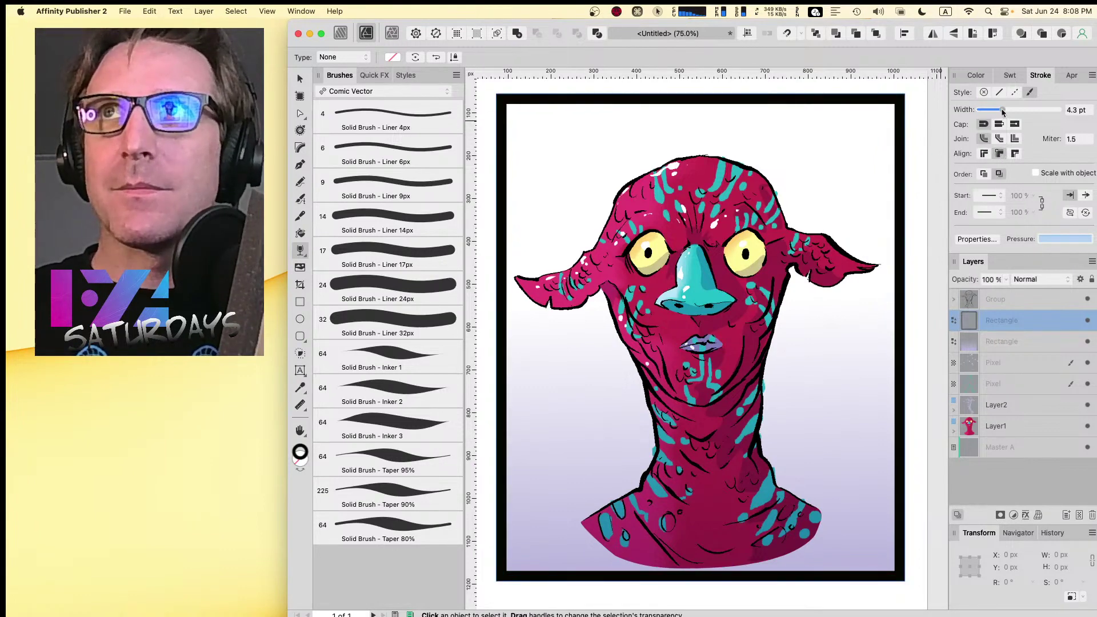
mouse_move(1002, 112)
left_mouse_down()
mouse_move(986, 150)
mouse_move(997, 113)
left_mouse_up()
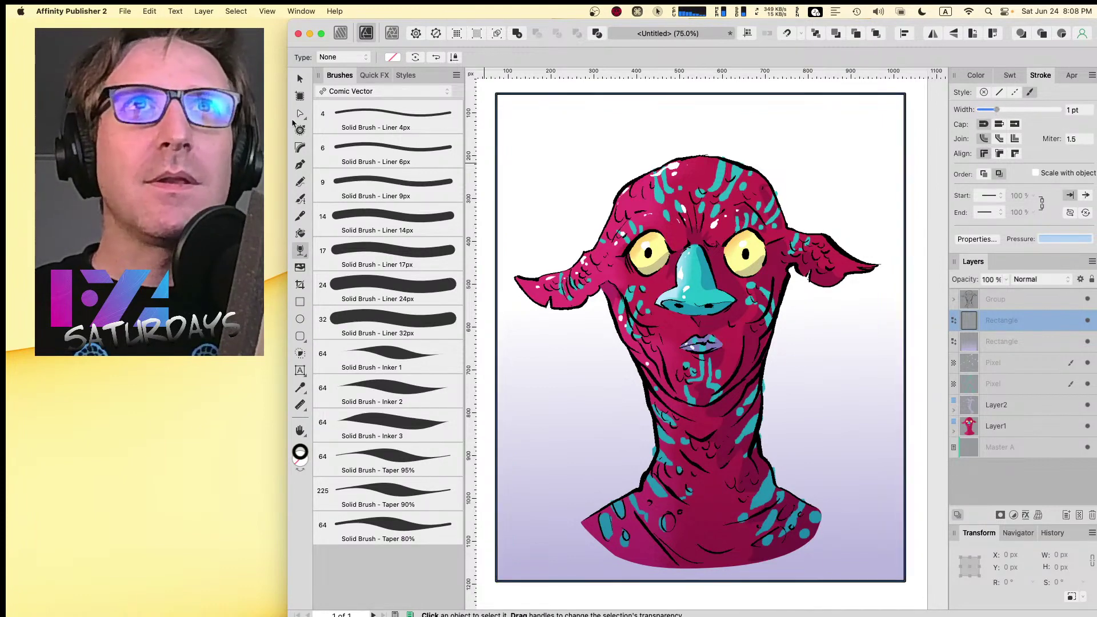
- Duplicate the Ink on Cotton Paper 01 brush from the Inks category and apply the copy to the frame's stroke
left_click(341, 92)
left_click(337, 140)
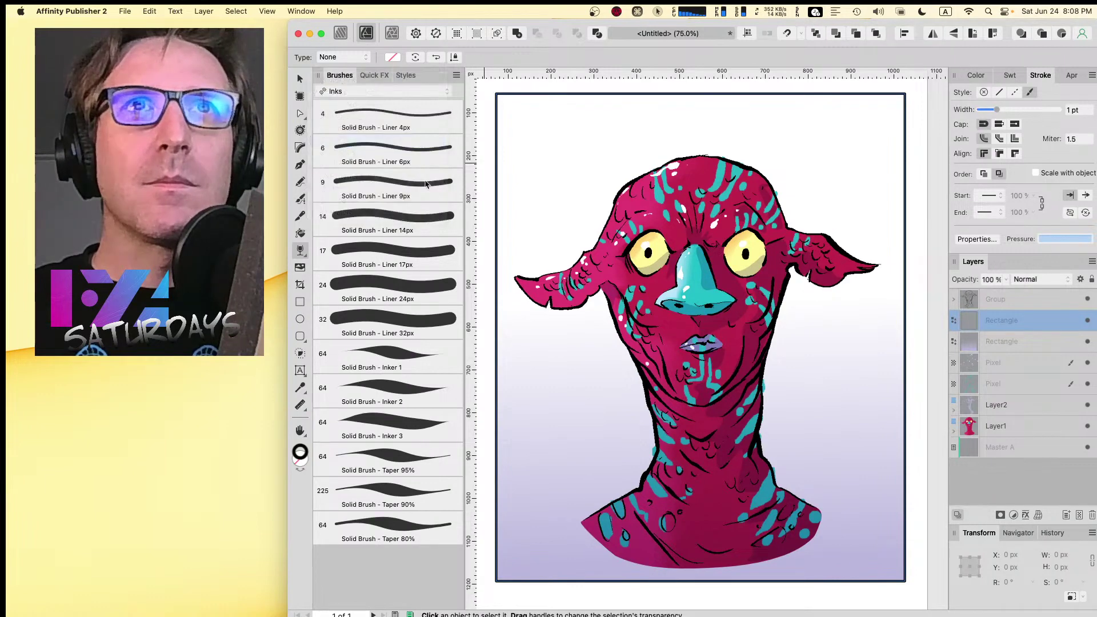
scroll(457, 247, "down", 2)
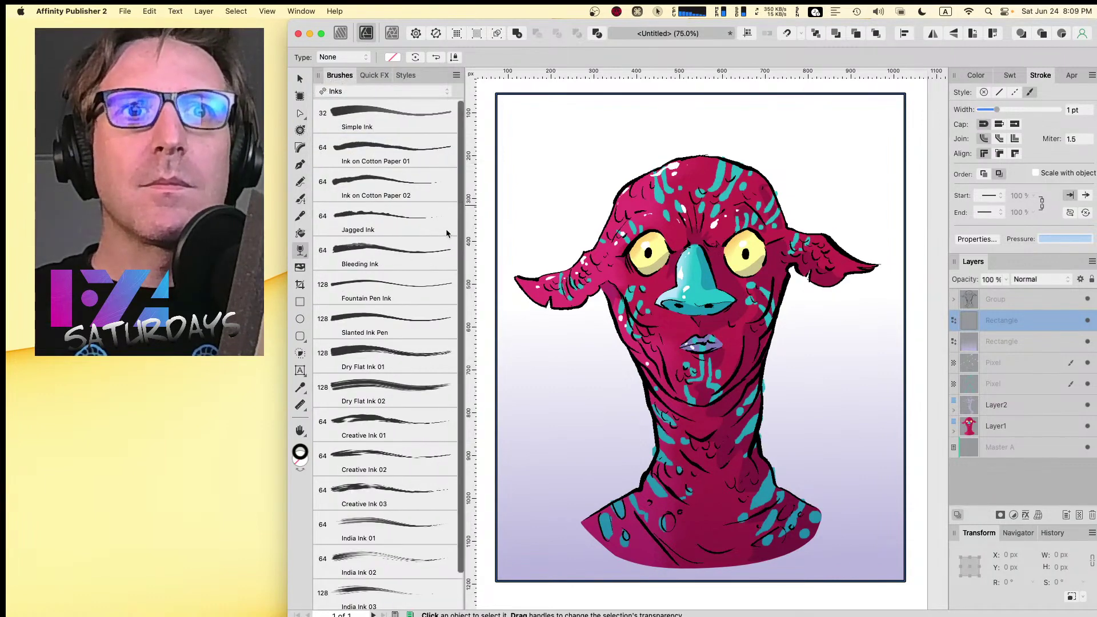
scroll(407, 245, "up", 2)
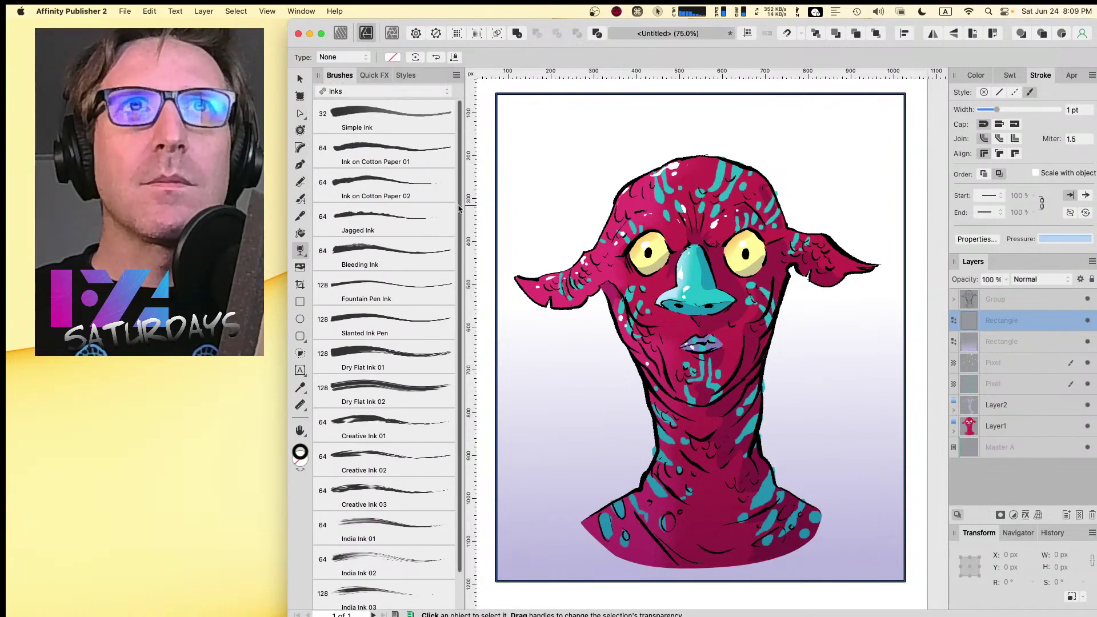
right_click(377, 151)
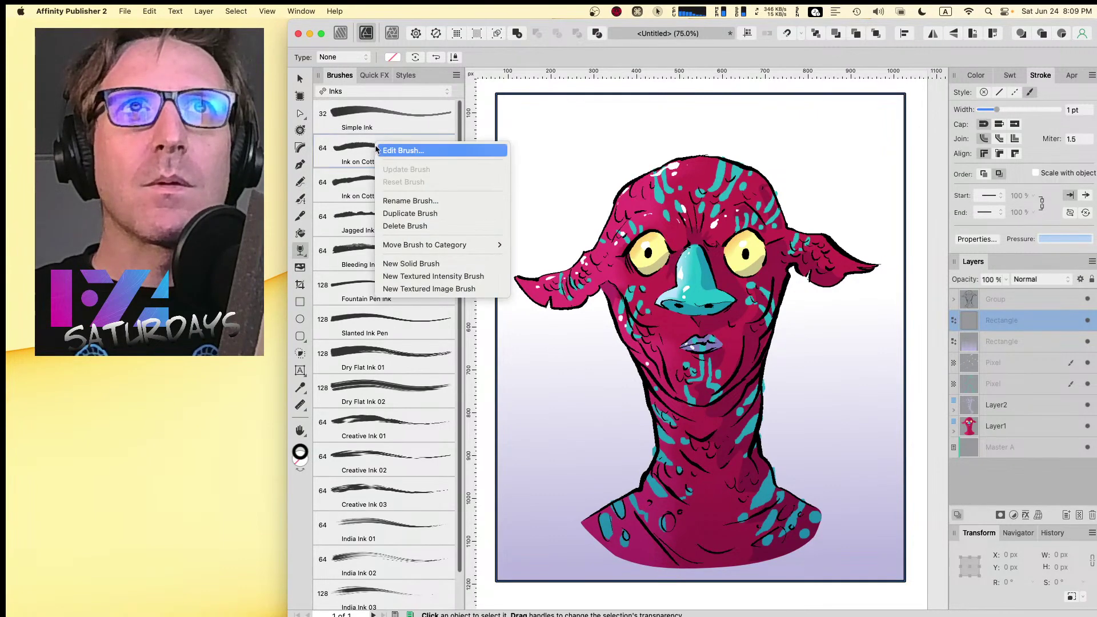
left_click(414, 219)
left_click(403, 190)
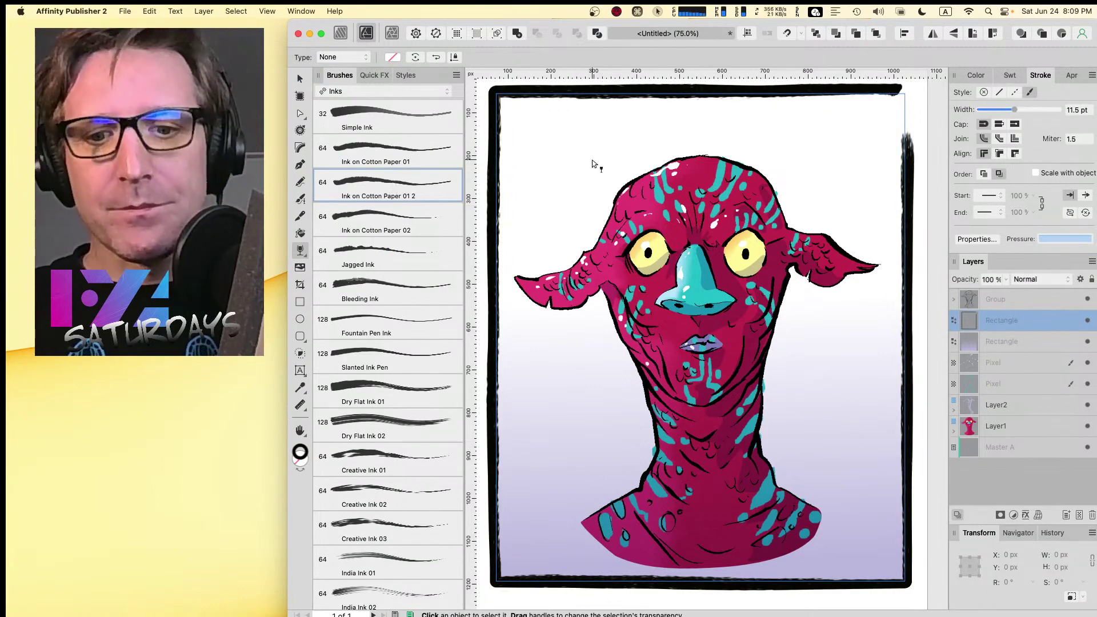
- Convert the frame rectangle to curves and break its path at the upper-right corner node
key("Caps_Lock")
key("super+Return")
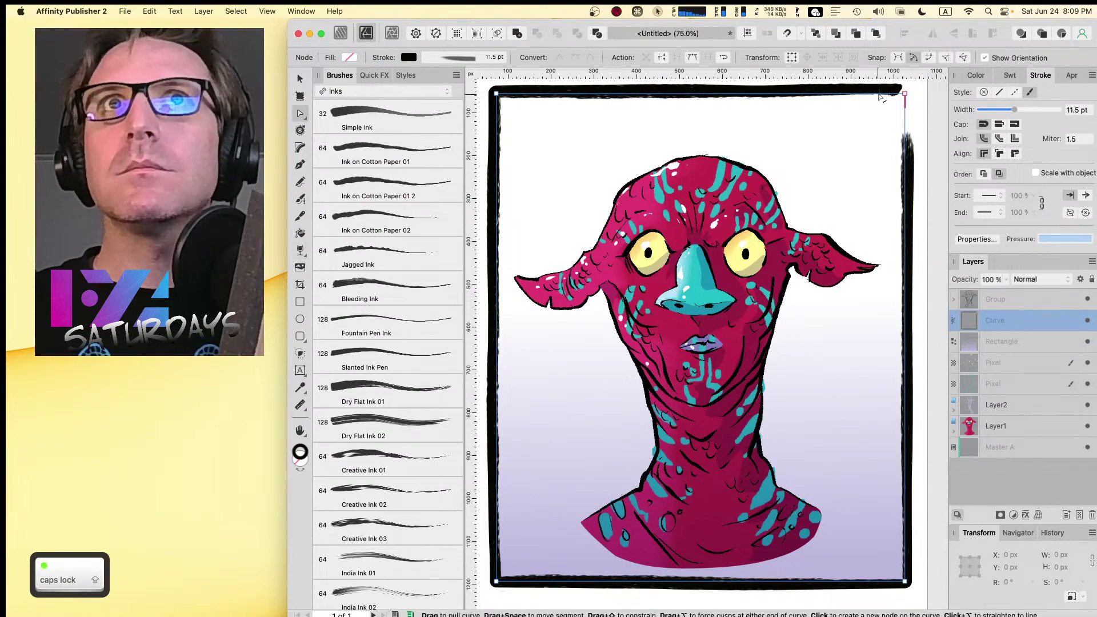
left_click(904, 94)
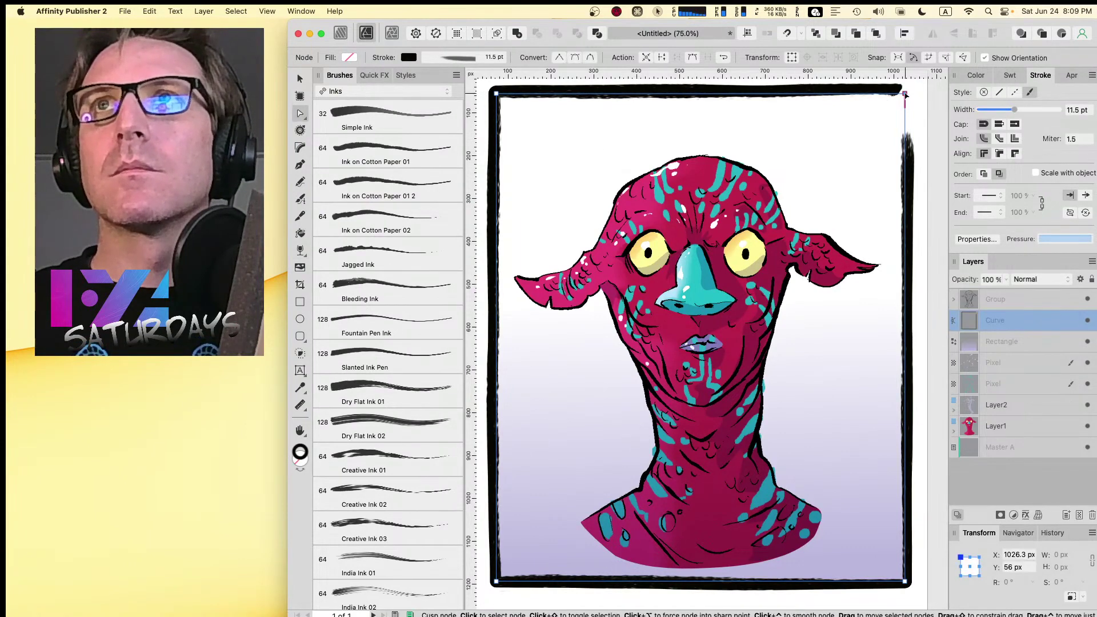
left_click(662, 58)
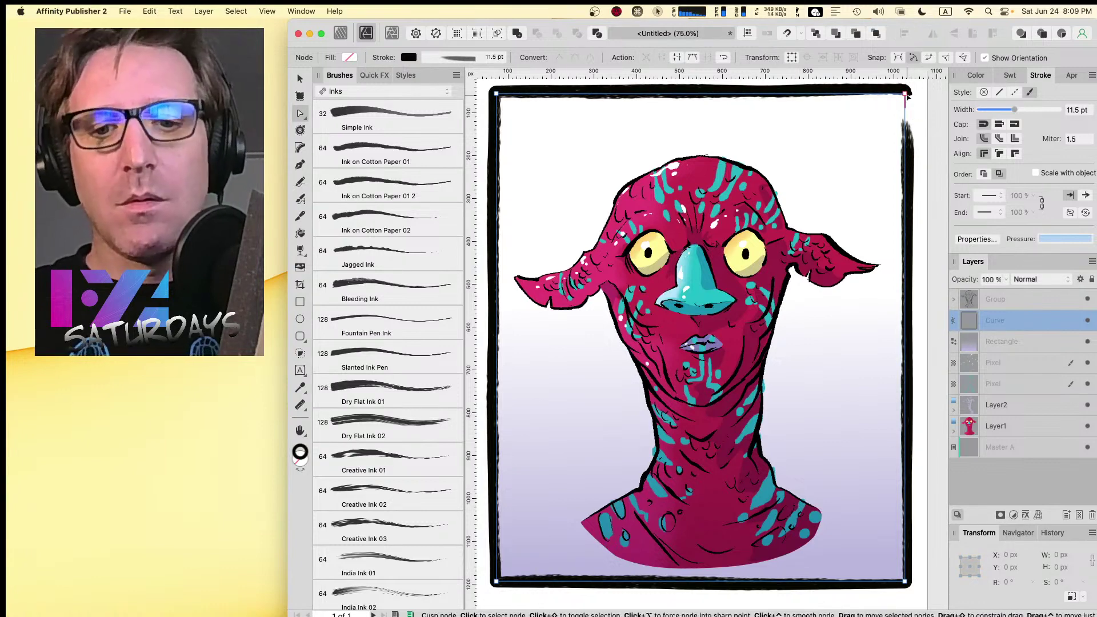
- Extend the frame's open end node straight up beyond the page to a Y position of about -77.7 px
key("Caps_Lock")
key("super+minus")
key("super+minus")
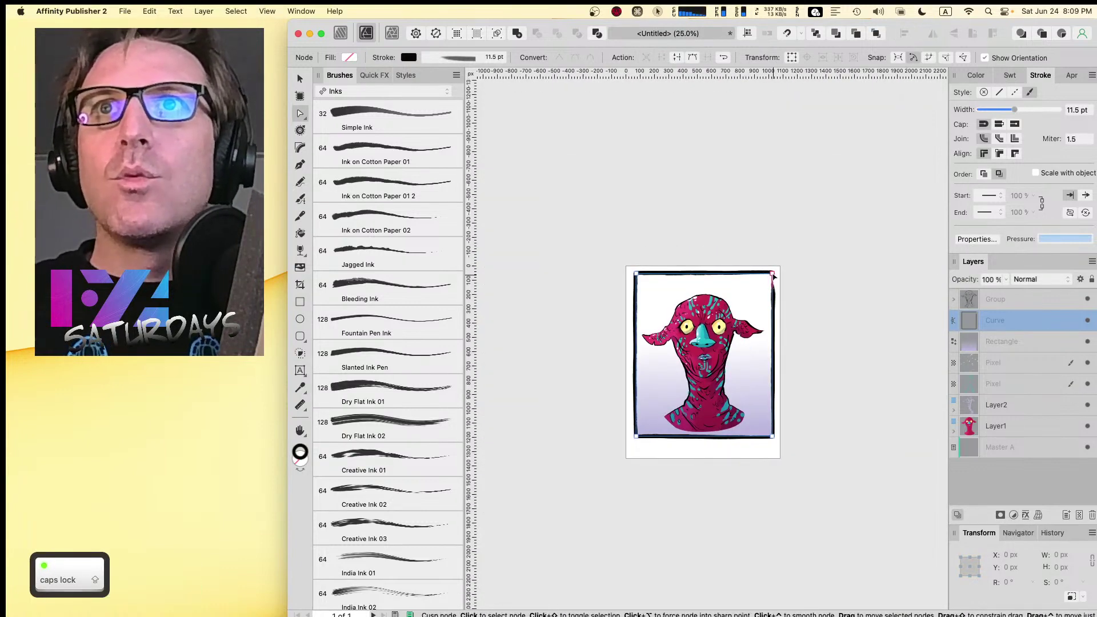
key("ctrl")
mouse_move(773, 276)
left_mouse_down()
mouse_move(771, 243)
mouse_move(772, 256)
left_mouse_up()
- Try the Bleeding Ink, Dry Flat Ink 01 and Slanted Ink Pen brushes on the frame's stroke
key("Caps_Lock")
key("super+1")
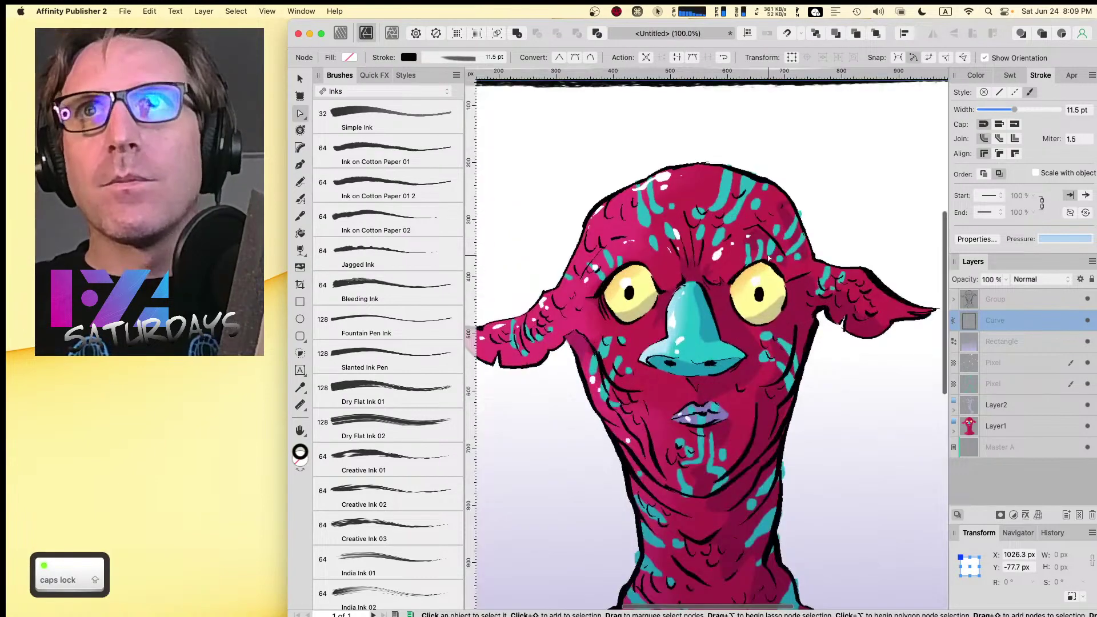
key("space")
left_click_drag(769, 258, 813, 346)
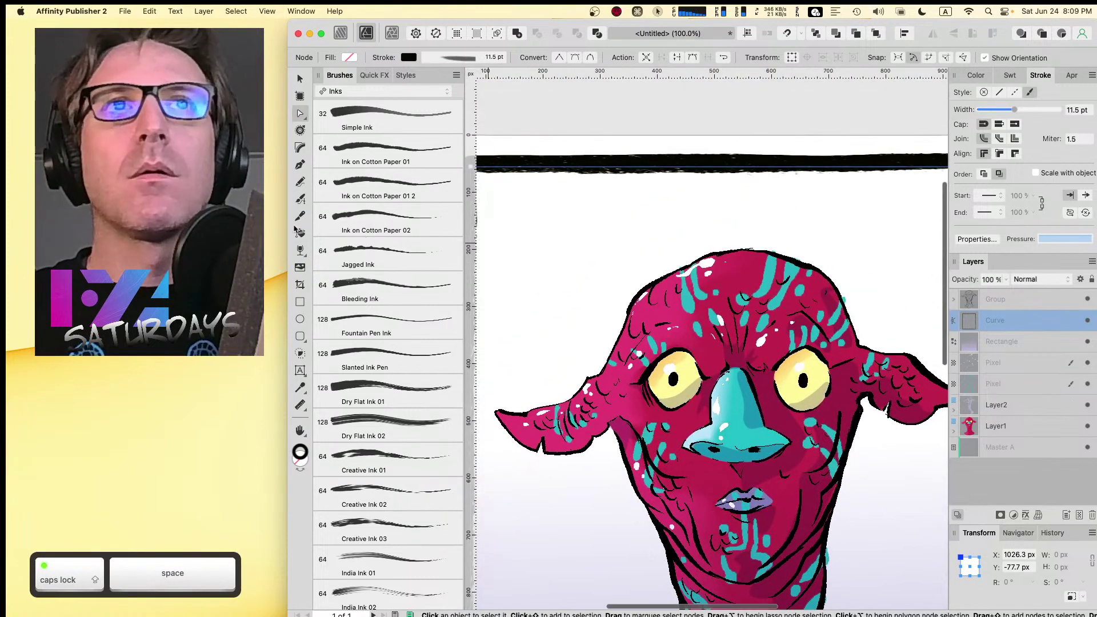
left_click(379, 157)
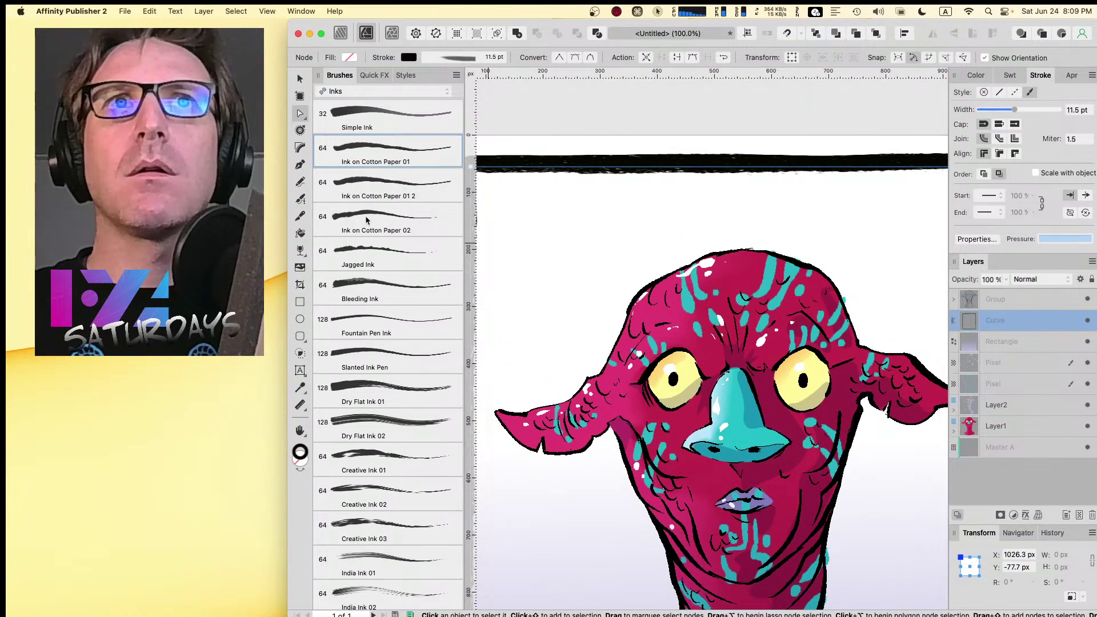
left_click(384, 283)
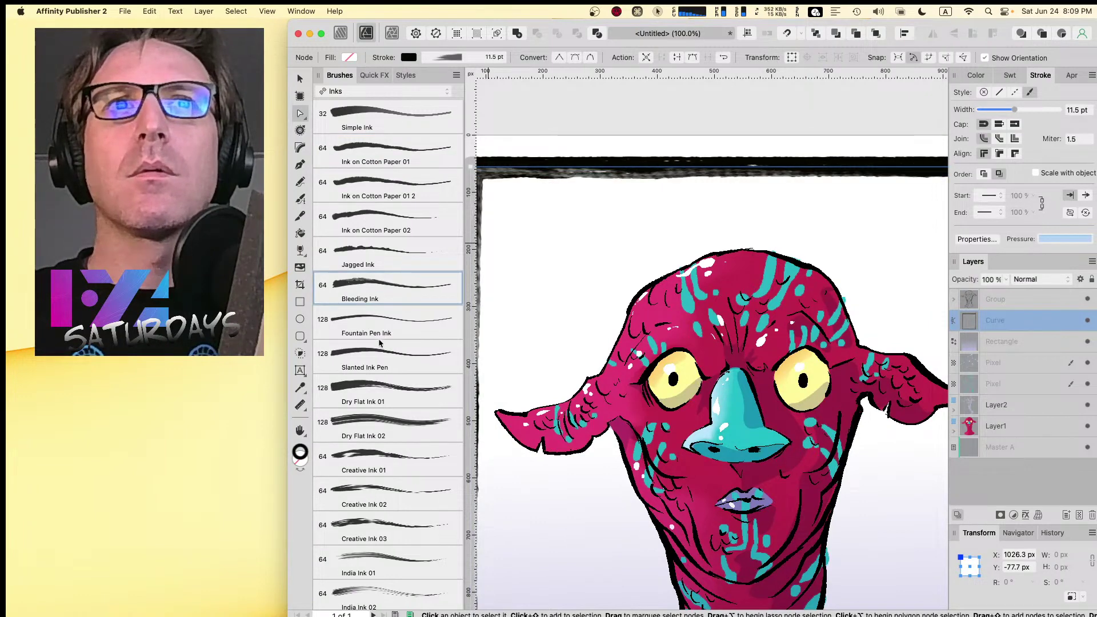
left_click(376, 385)
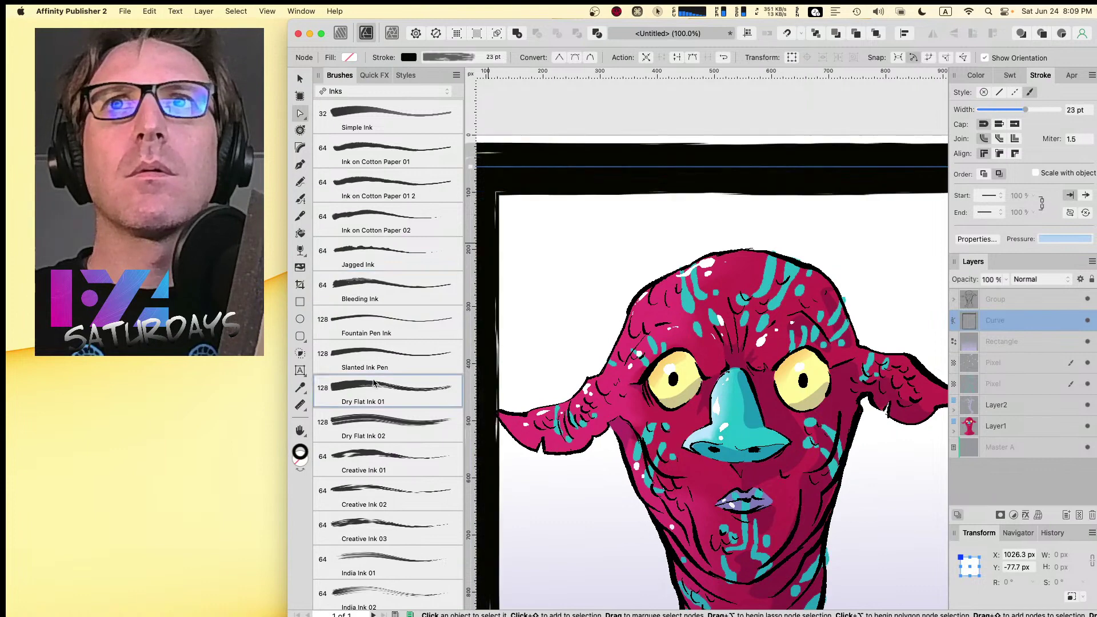
left_click(369, 345)
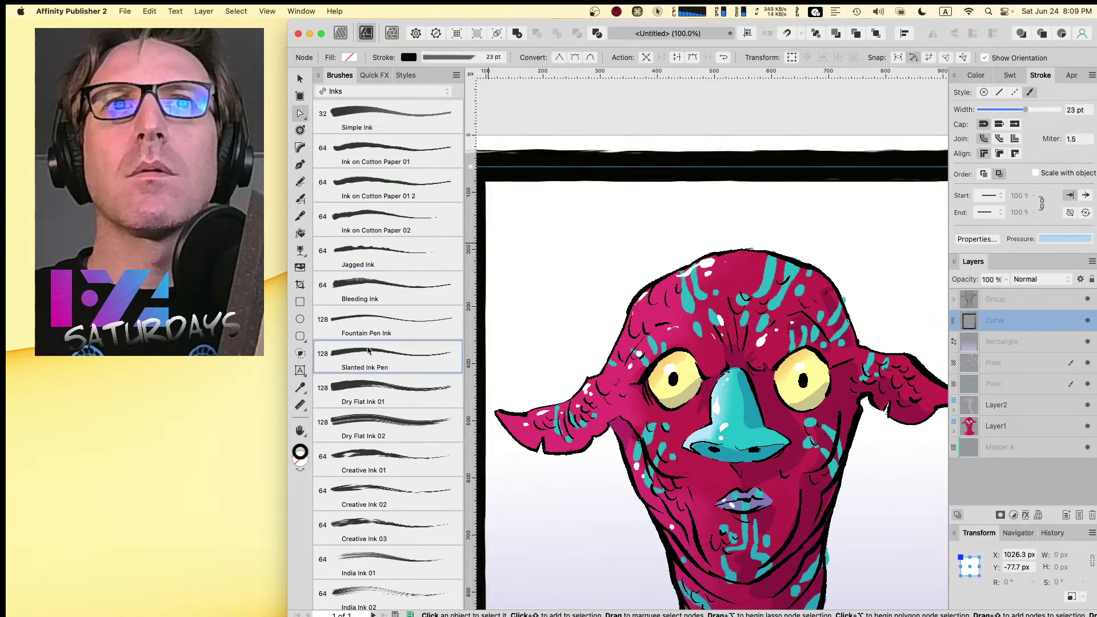
left_click(364, 383)
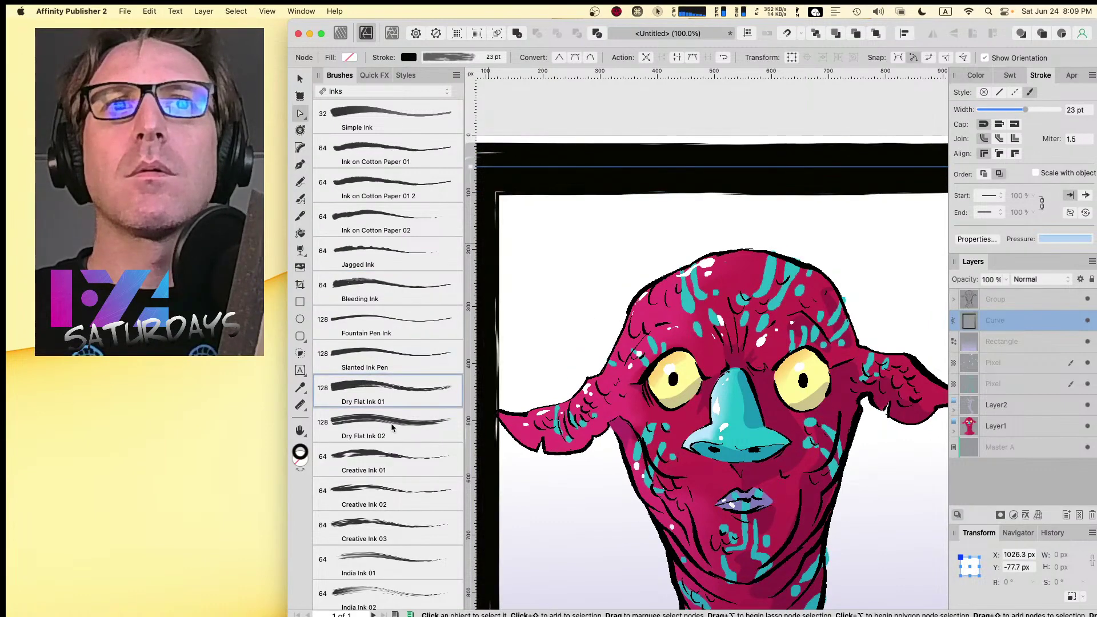
- Apply the Ink on Cotton Paper 02 brush to the frame and reduce its stroke width to 5 pt
key("Caps_Lock")
key("super+minus")
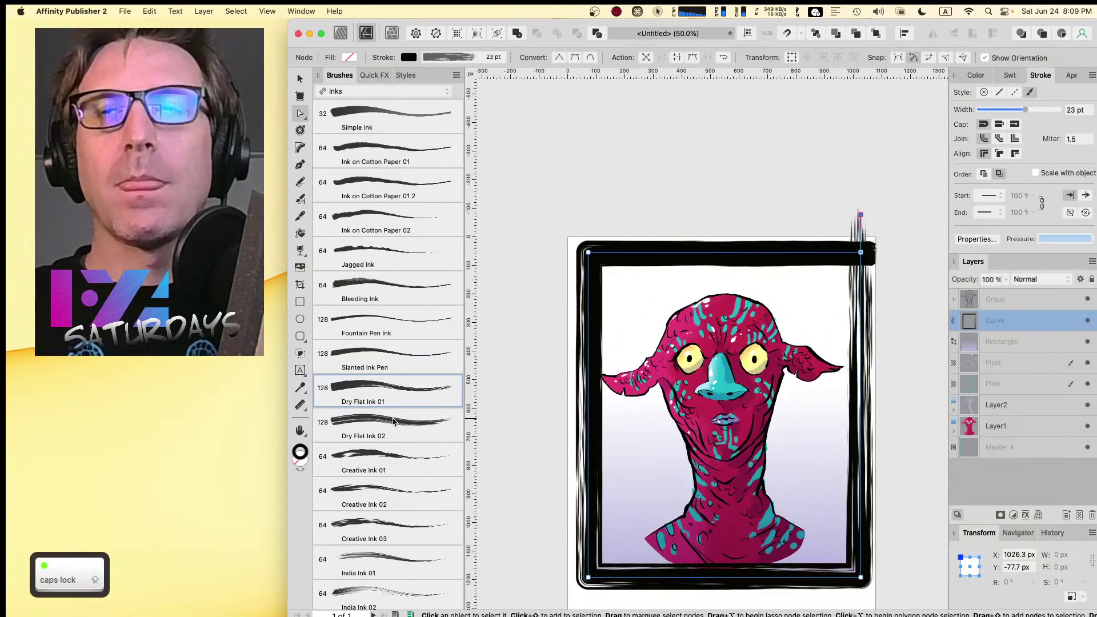
left_click(365, 216)
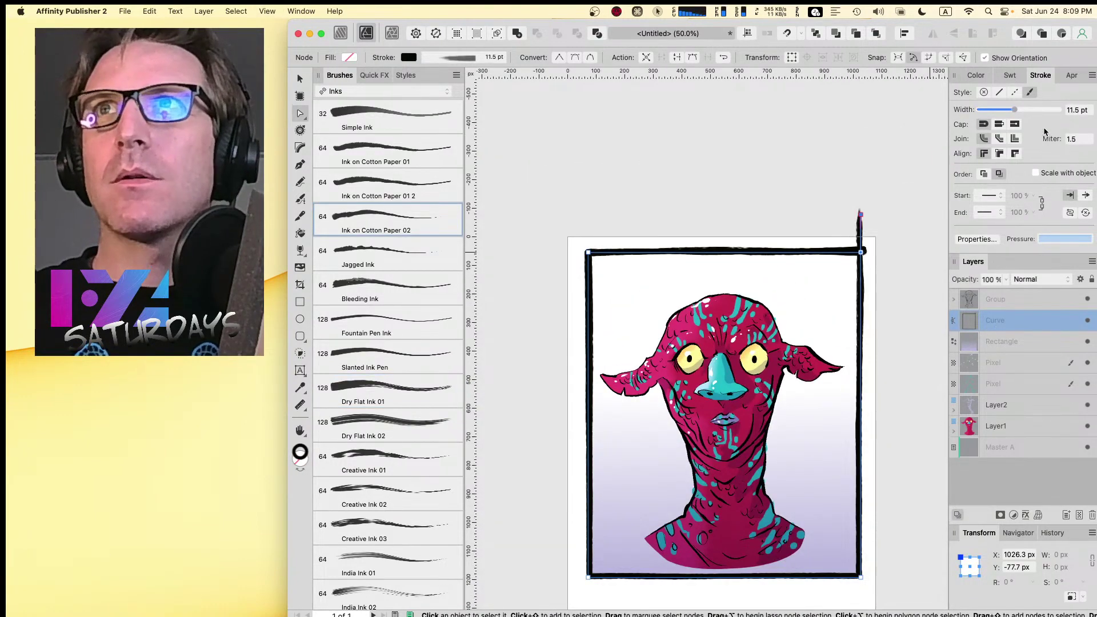
left_click_drag(1019, 110, 1003, 110)
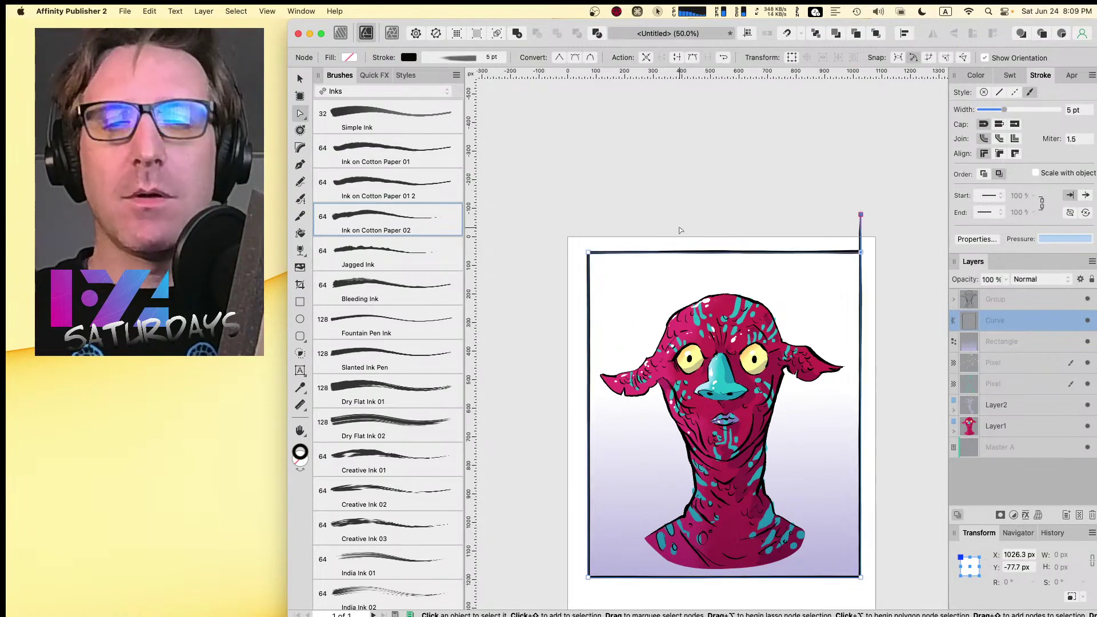
- Draw a rectangle of about 158.5 by 194.9 px covering the stroke end that sticks out above the frame's upper-right corner
key("super+1")
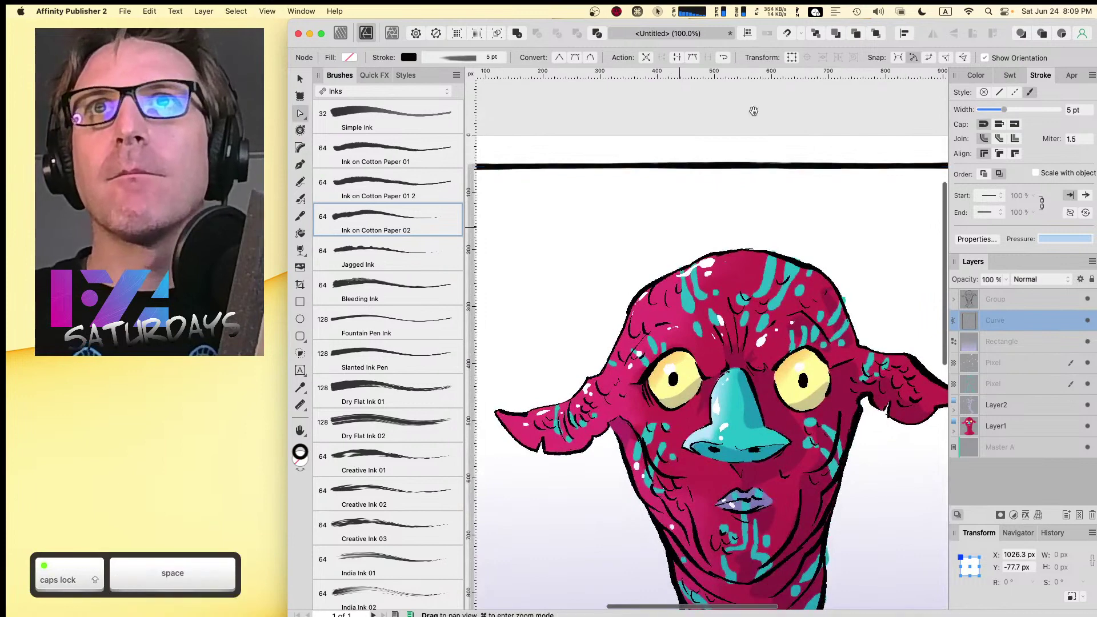
left_click_drag(701, 101, 391, 270)
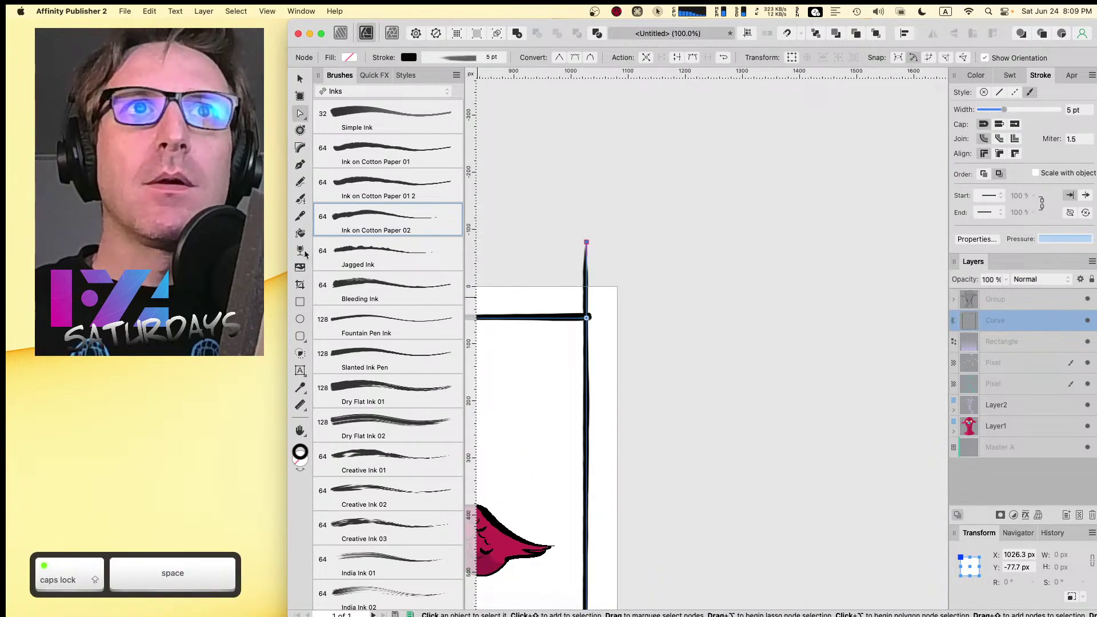
left_click(300, 301)
left_click_drag(538, 201, 629, 313)
- Fill the small rectangle with red (CMYK about 18, 100, 100, 9) and leave it without a stroke
left_click(975, 75)
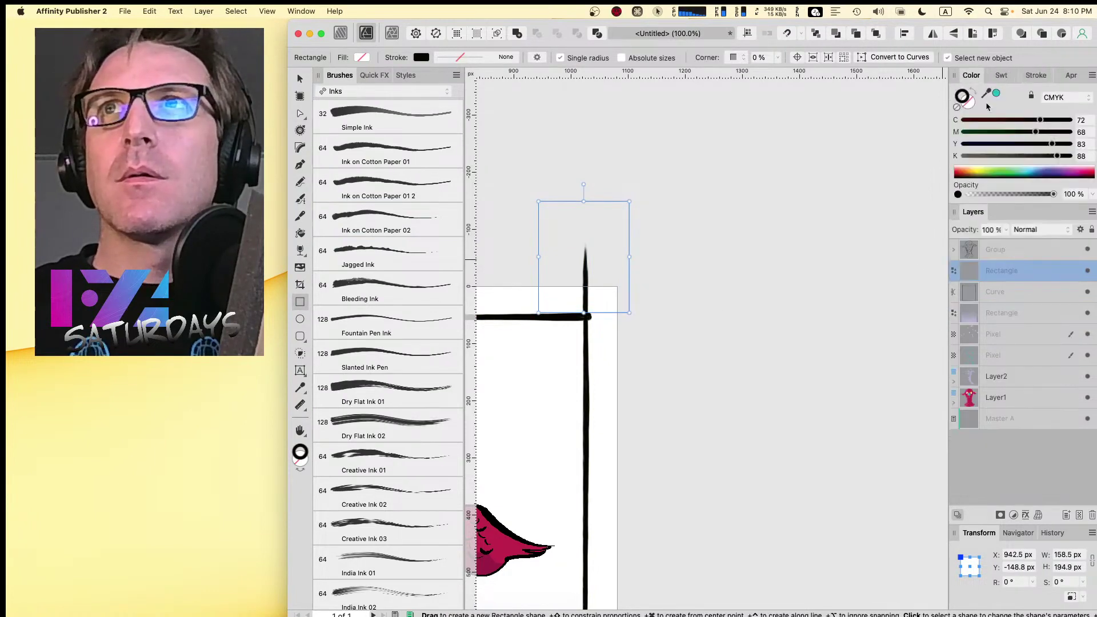
left_click(972, 93)
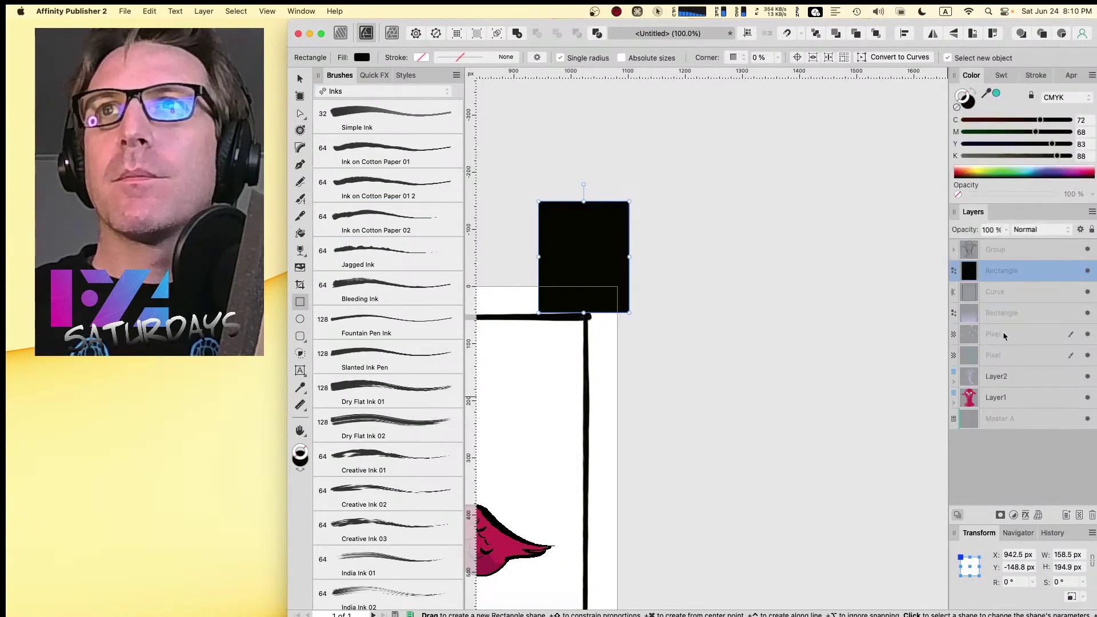
left_click(1044, 175)
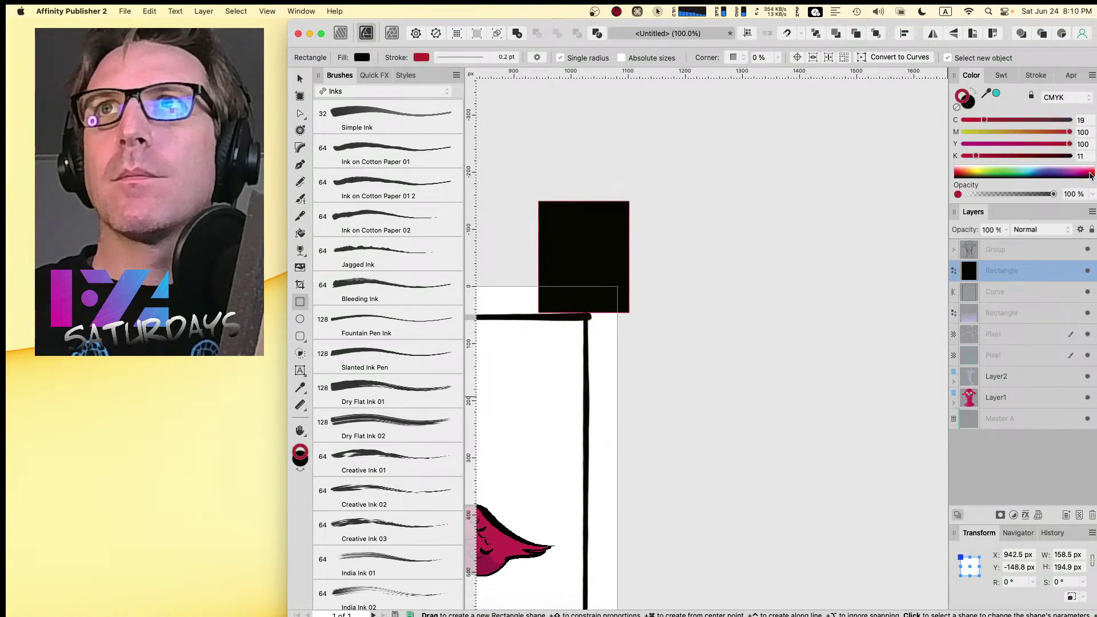
left_click(973, 92)
left_click(957, 107)
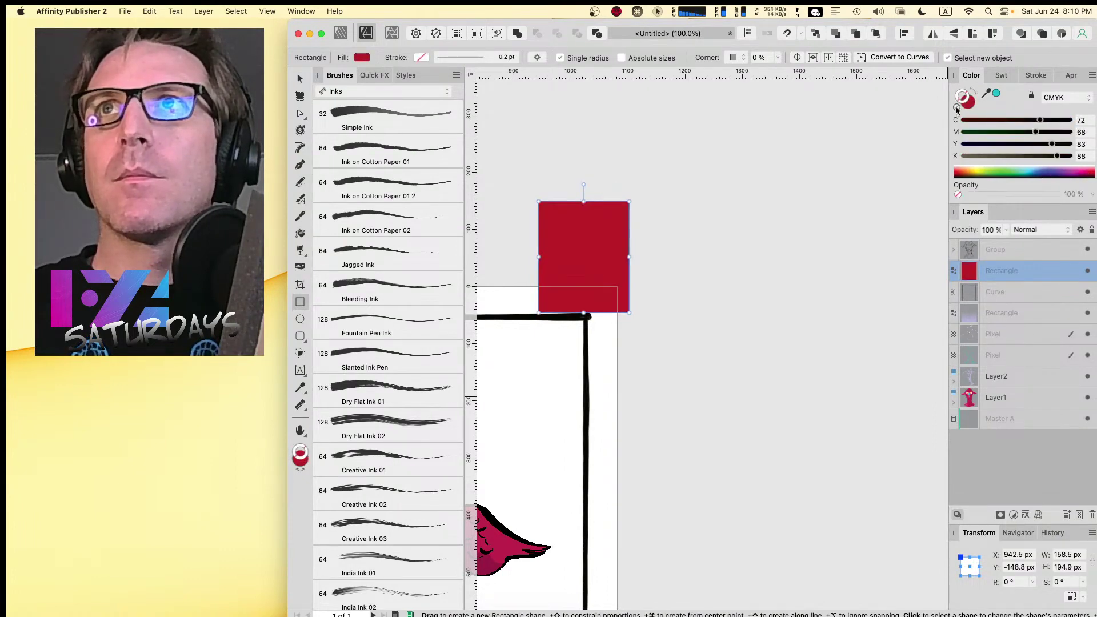
left_click(967, 104)
- Set the red rectangle's blend mode to Erase and group it with the frame curve
left_click(1042, 229)
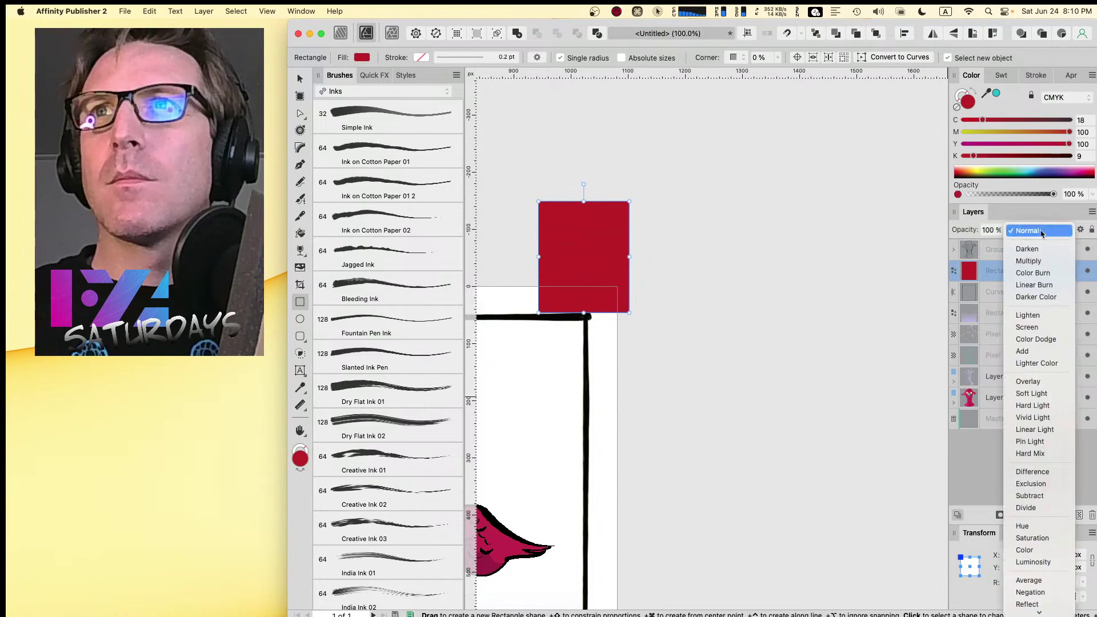
left_click(1049, 612)
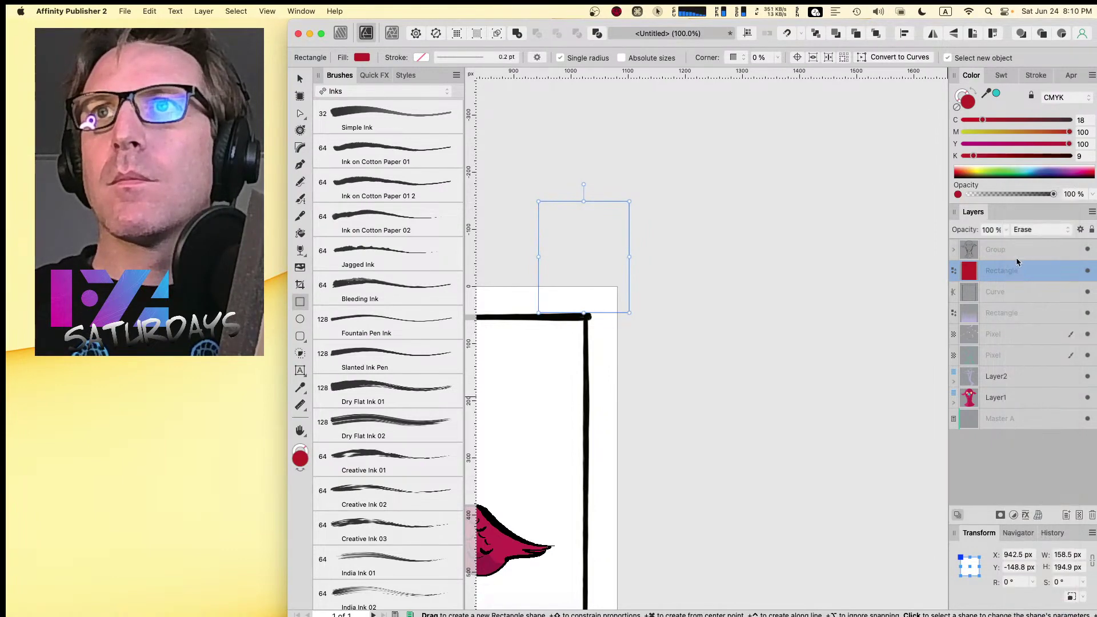
left_click(1002, 285, "shift")
key("Caps_Lock")
key("super+g")
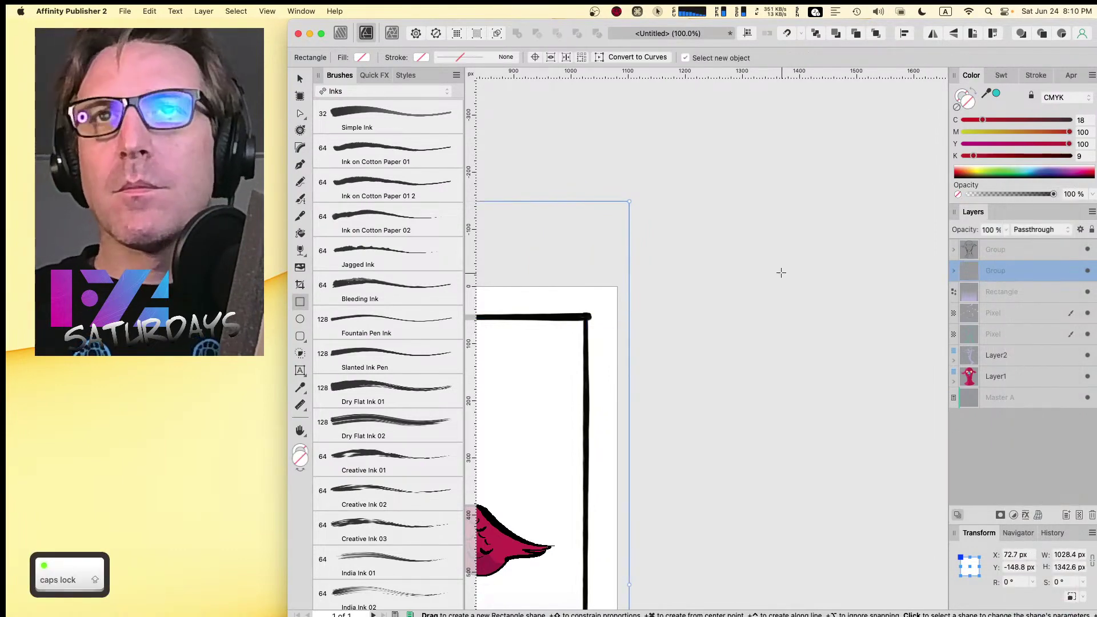
left_click(731, 301)
- Rasterize the group containing the frame and the erasing rectangle into a pixel layer
key("space")
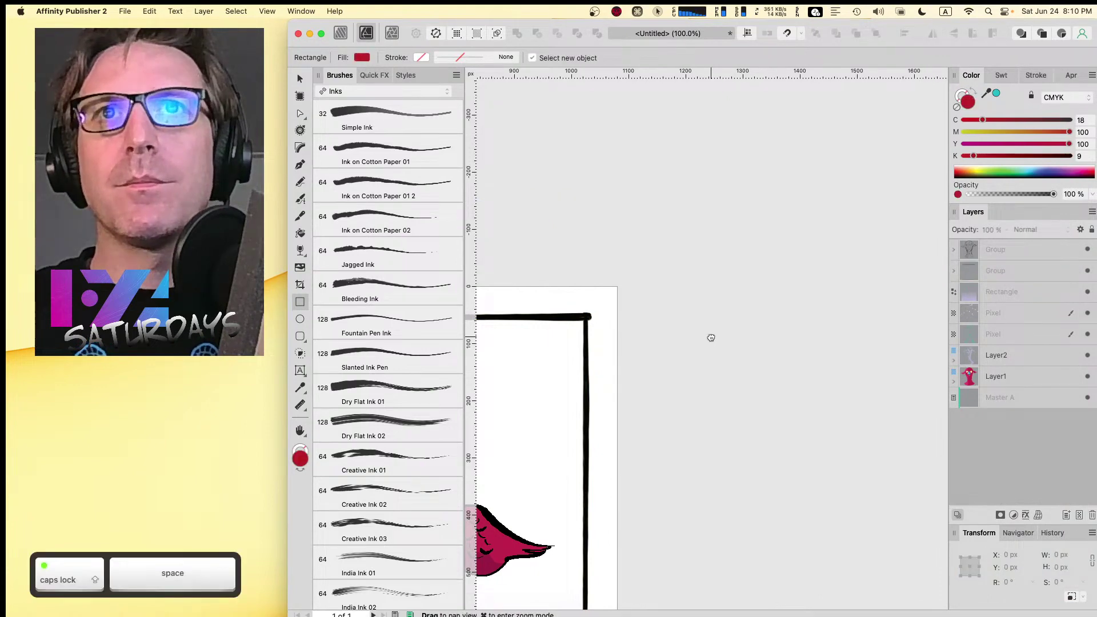
left_click_drag(710, 337, 897, 232)
left_click(1013, 271)
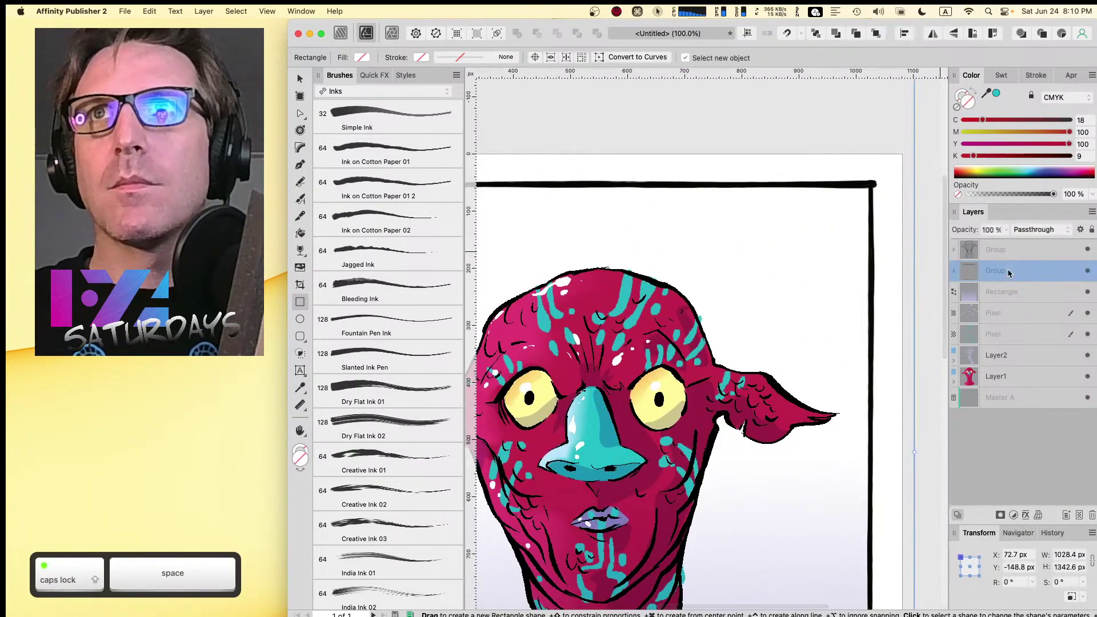
right_click(1013, 271)
left_click(1014, 505)
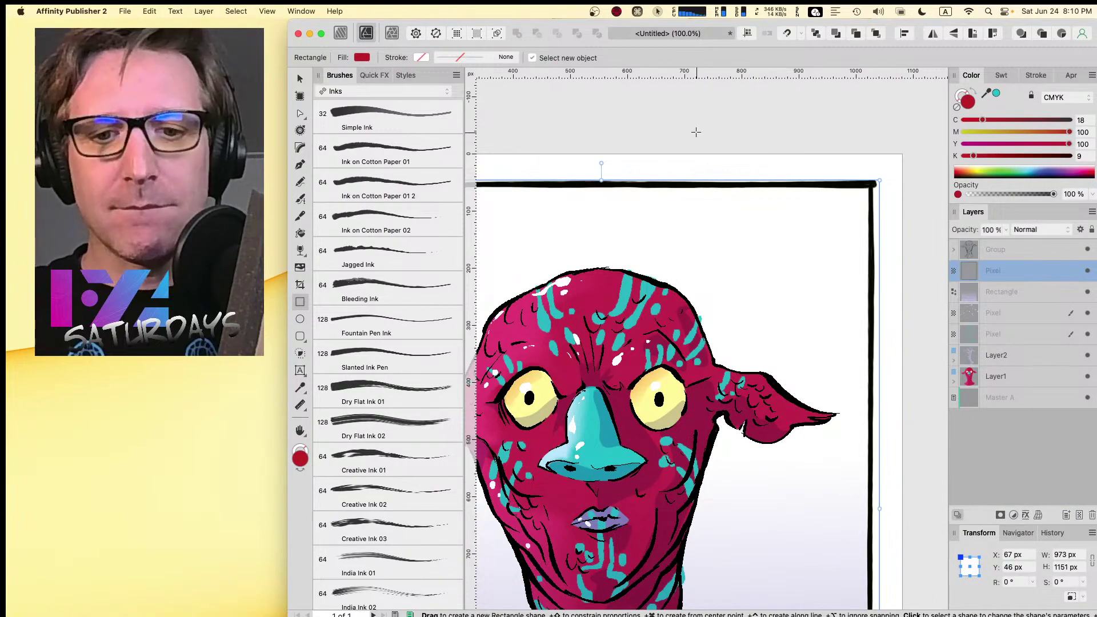
- Select all artwork layers from the top group down to Layer1, enable snapping and centre them on the page
scroll(696, 132, "down", 2)
key("space")
left_click_drag(688, 143, 747, 93)
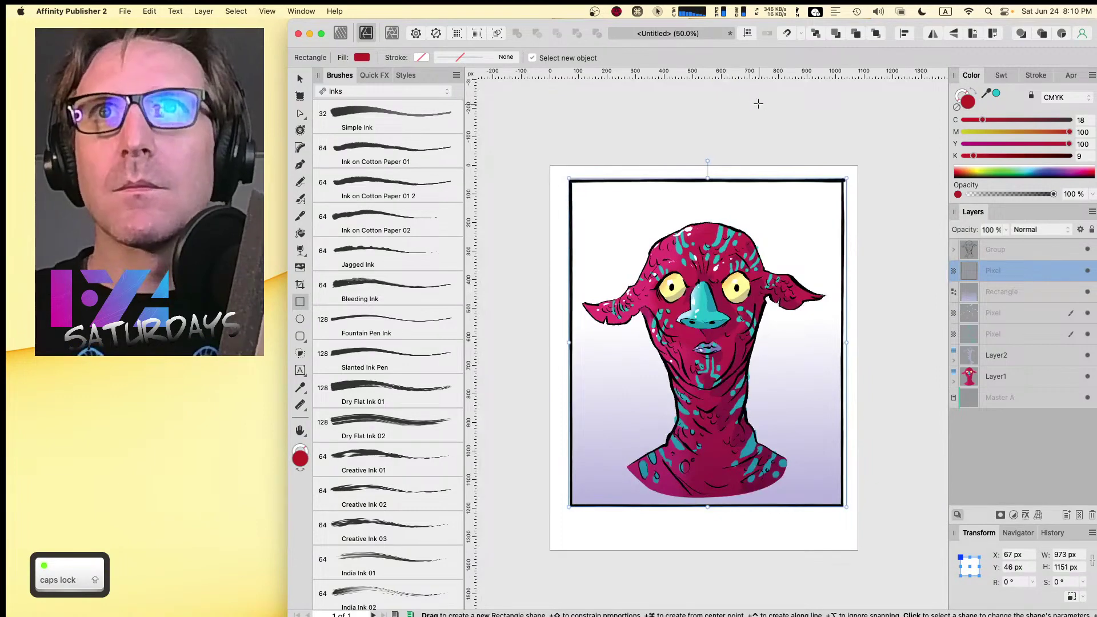
left_click(1028, 252)
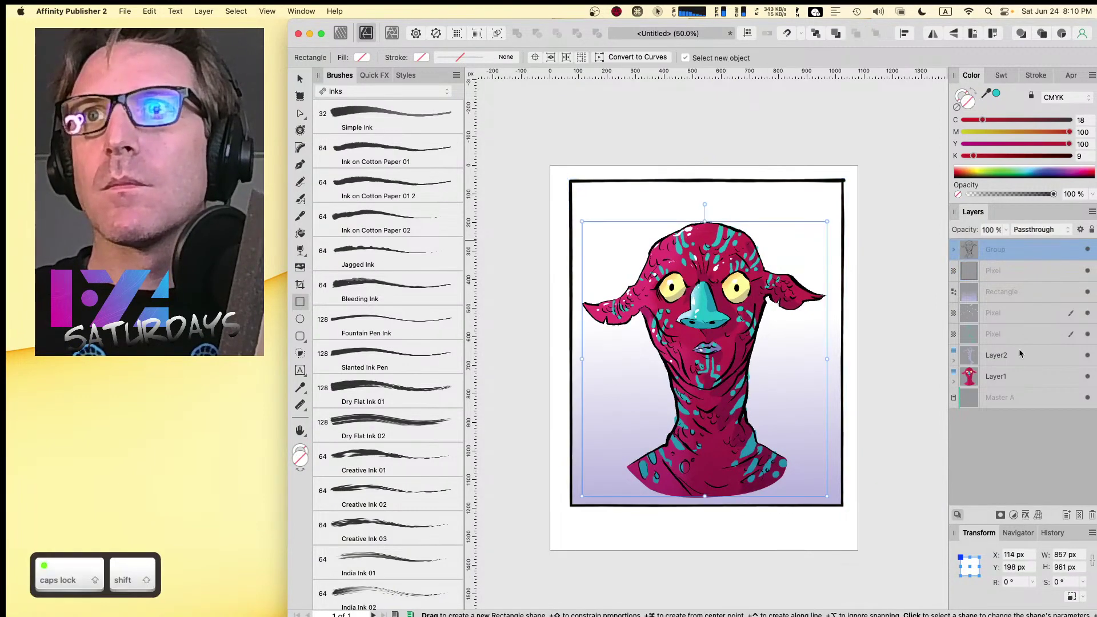
left_click(1014, 379, "shift")
key("v")
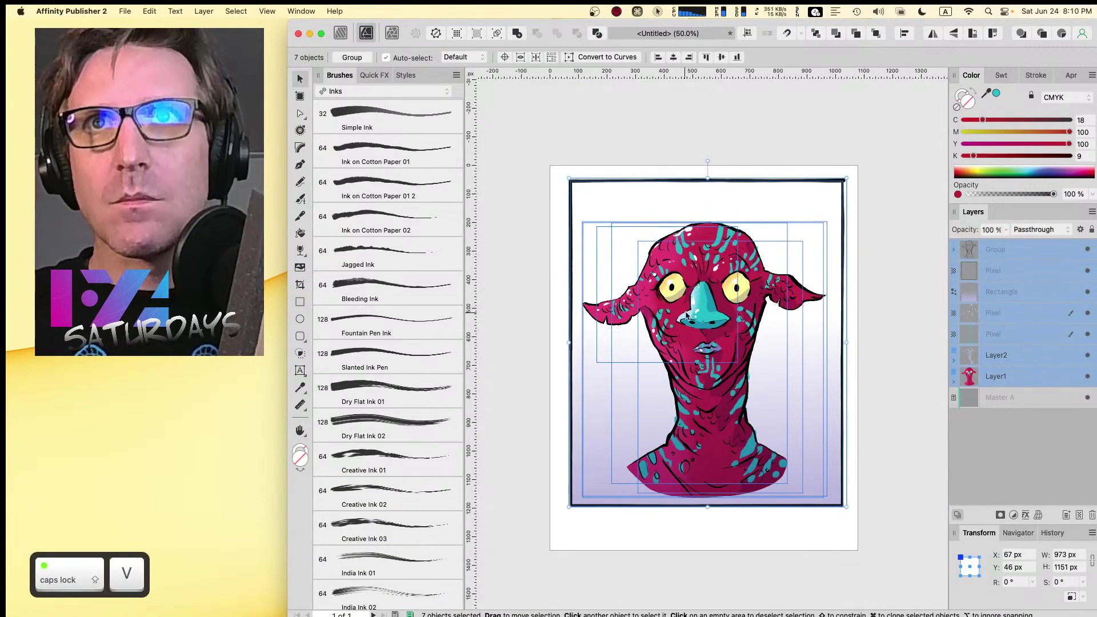
left_click_drag(687, 317, 686, 335)
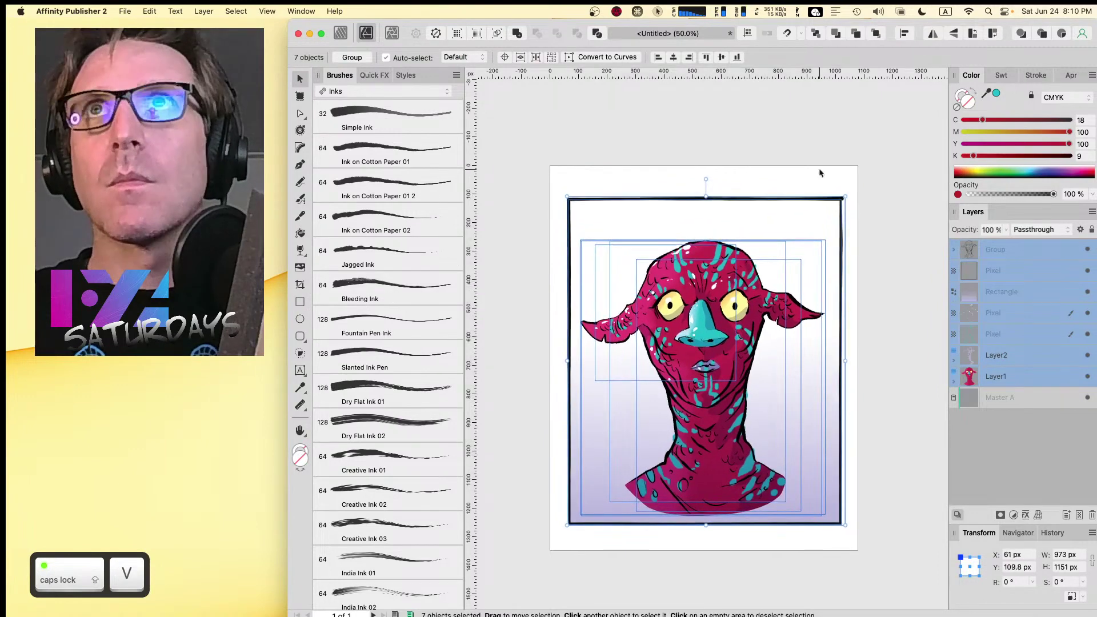
left_click(787, 34)
left_click_drag(706, 401, 703, 397)
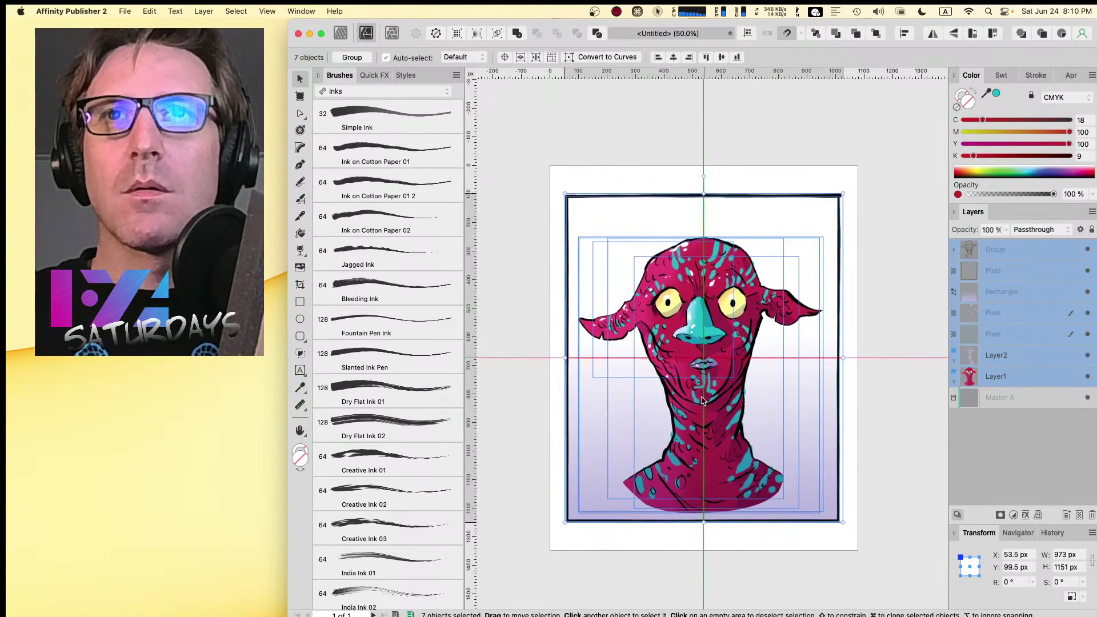
left_click(913, 323)
- Examine the creature's face up close and select the pixel layer directly above Layer2
key("super+0")
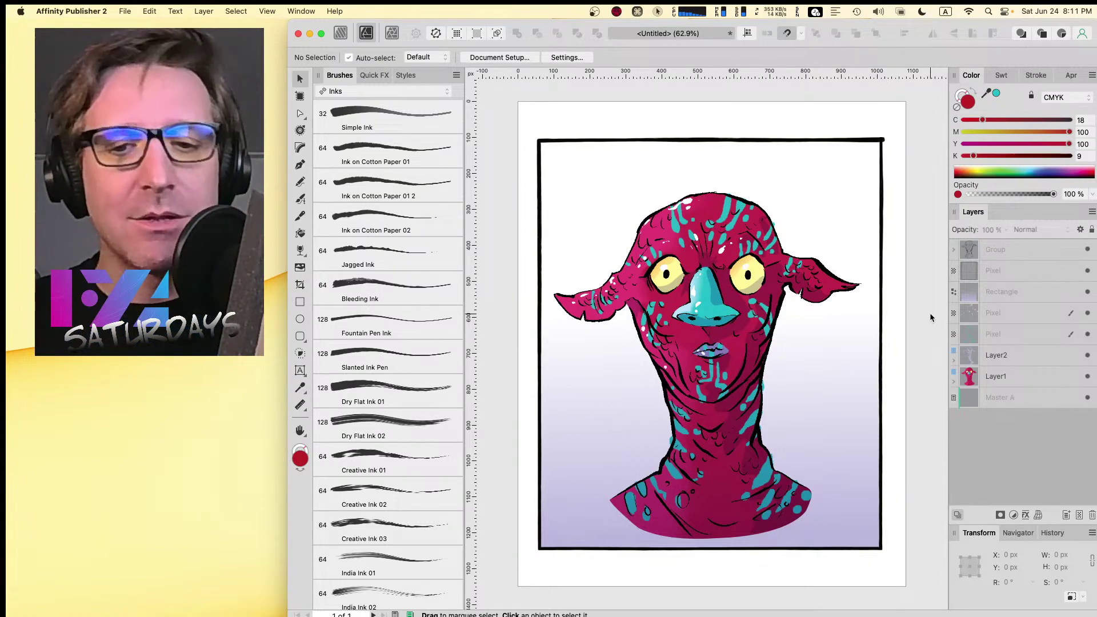
key("super+plus")
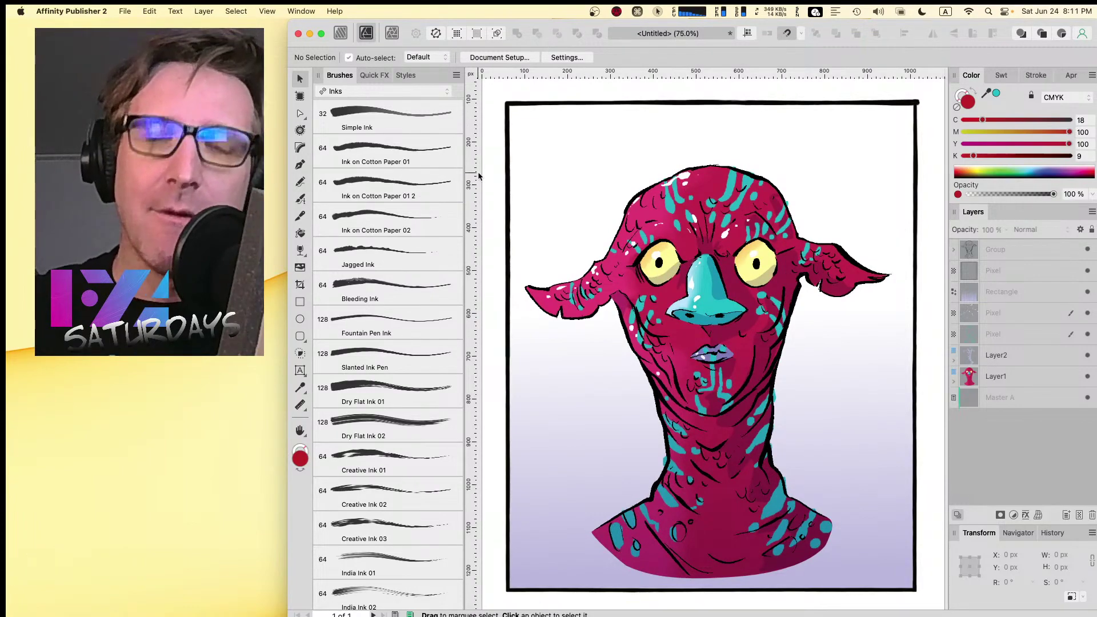
key("super+plus")
key("super+plus")
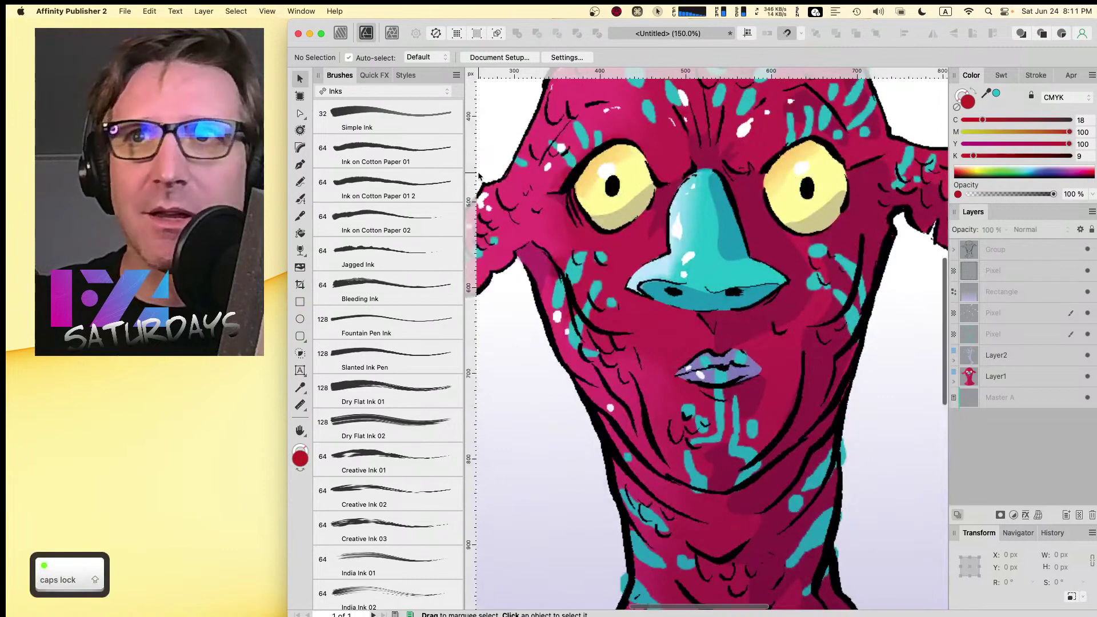
left_click(995, 335)
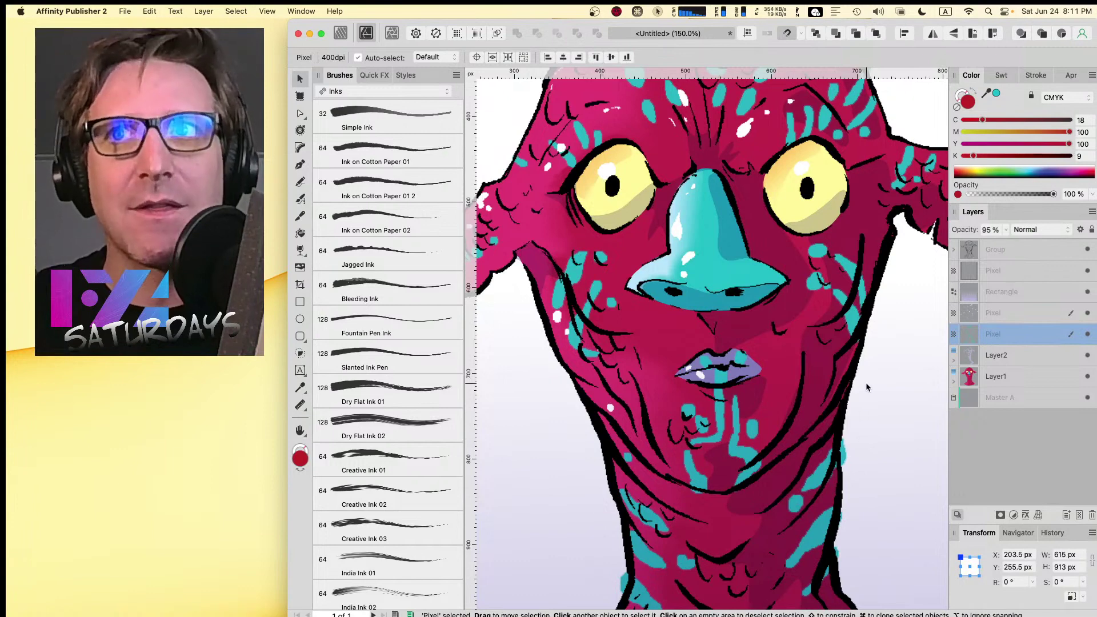
- Switch to the Photo persona's Paint Brush and examine the creature's neck, shoulders and head up close
left_click(392, 34)
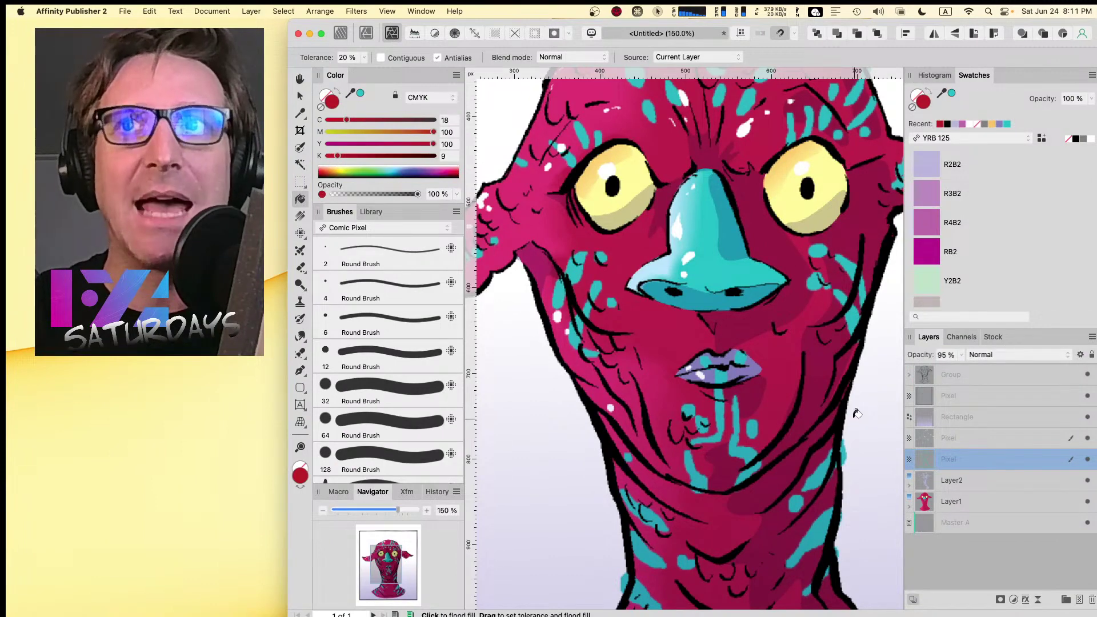
key("b")
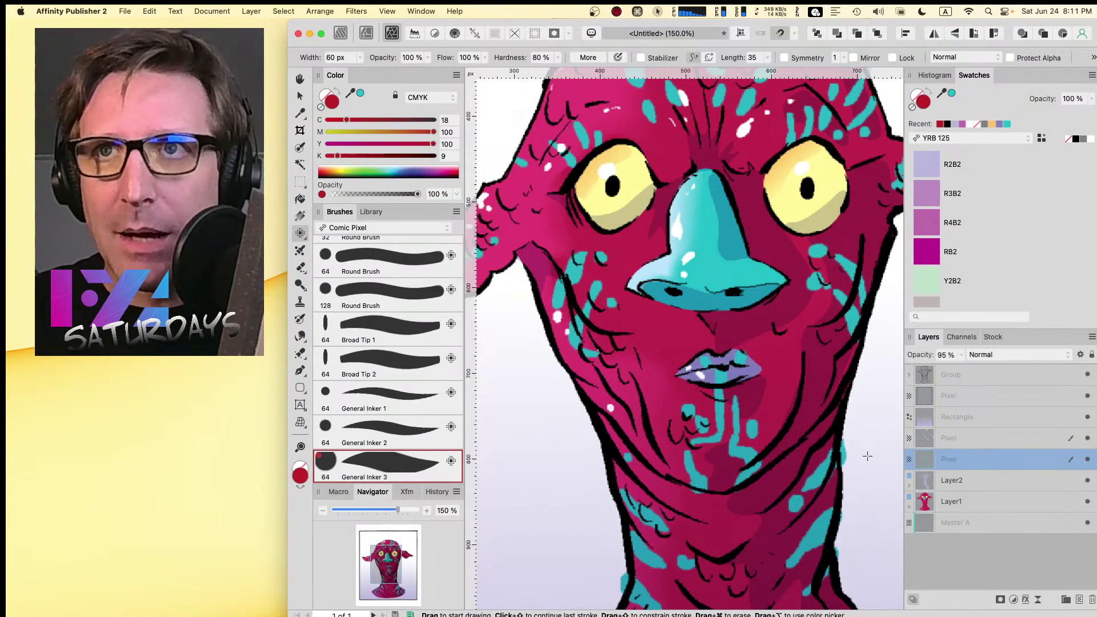
key("Caps_Lock")
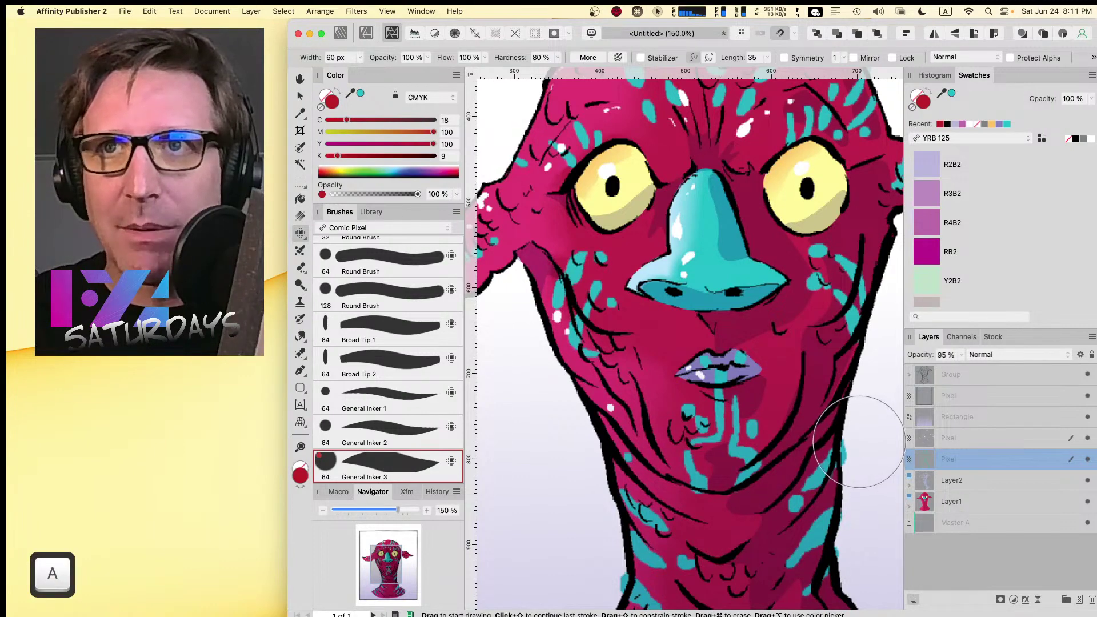
key("Caps_Lock")
key("Caps_Lock")
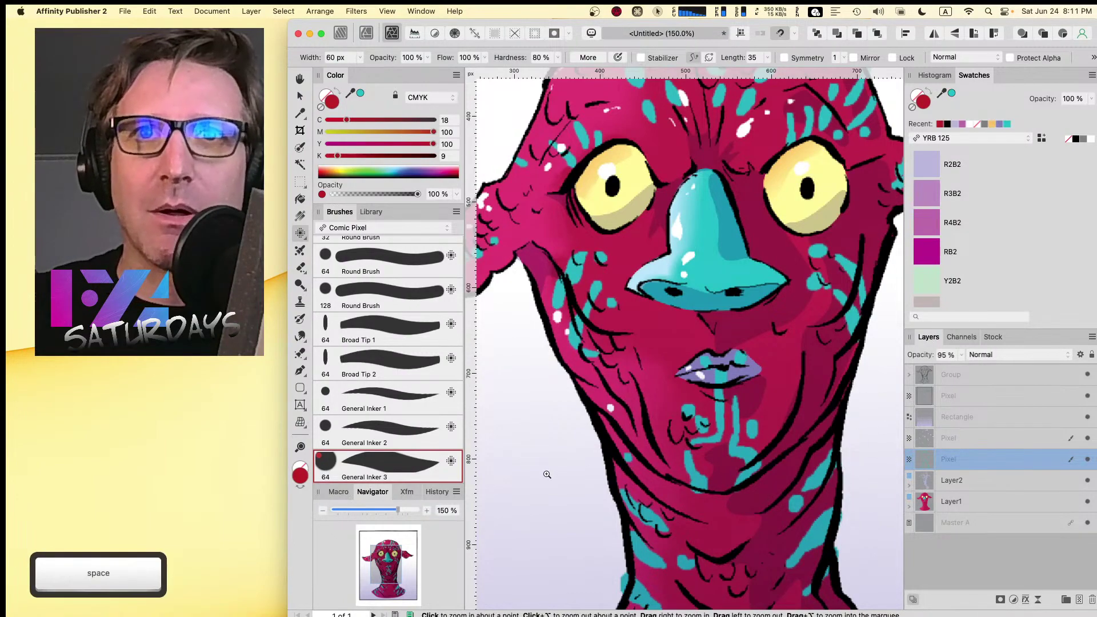
mouse_move(546, 470)
left_mouse_down()
mouse_move(624, 363)
mouse_move(557, 538)
mouse_move(581, 402)
mouse_move(610, 318)
left_mouse_up()
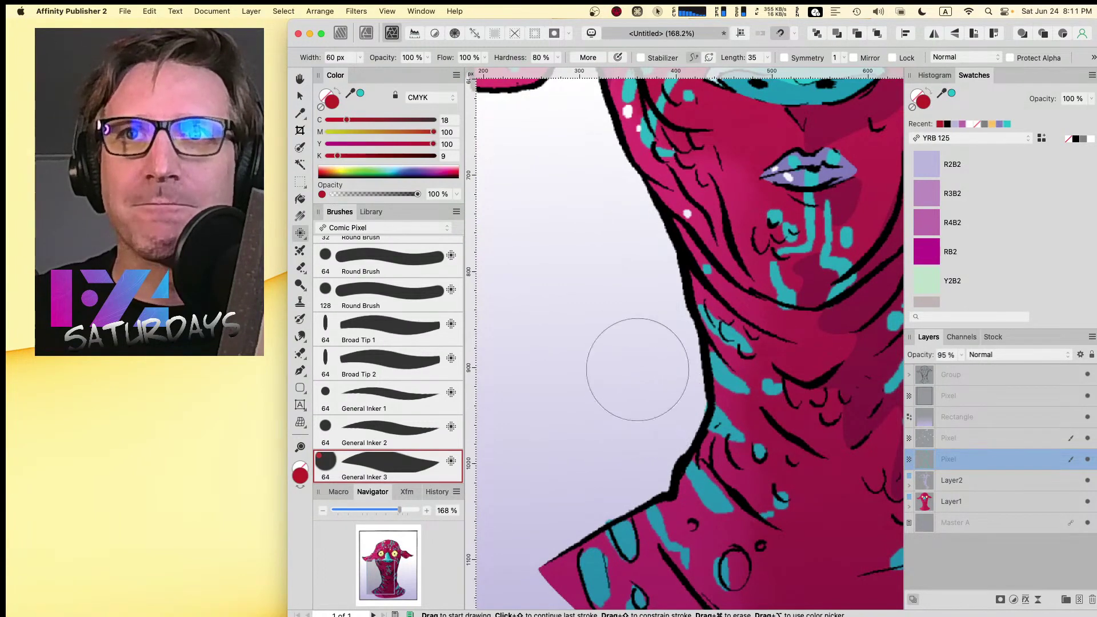
key("a")
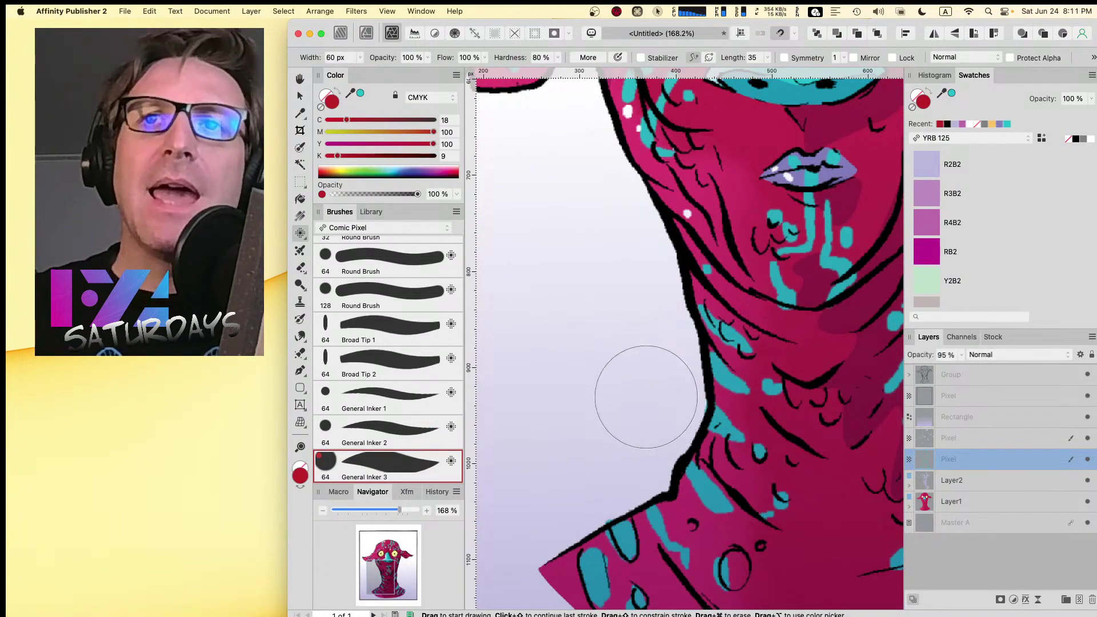
key("Caps_Lock")
mouse_move(843, 102)
left_mouse_down()
mouse_move(618, 248)
mouse_move(685, 448)
left_mouse_up()
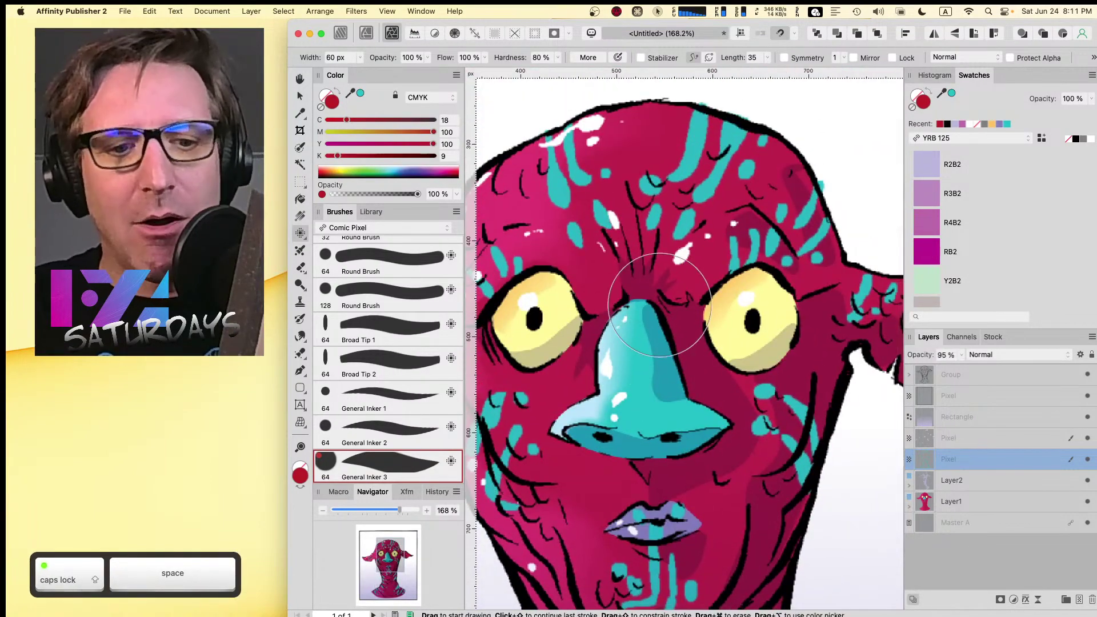
key("super+minus")
key("super+minus")
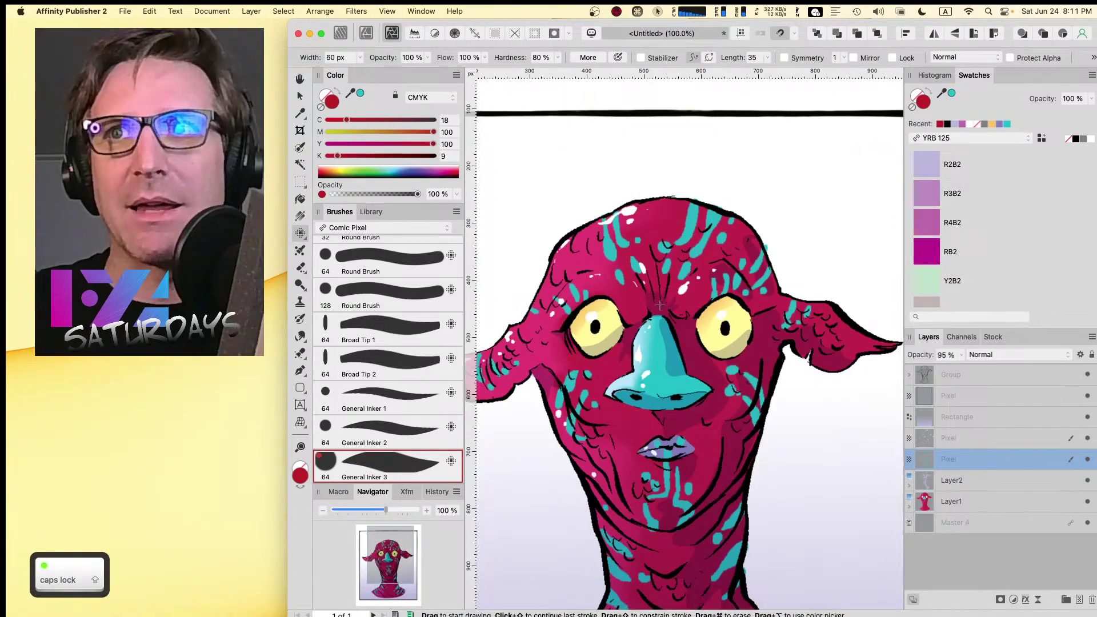
- Duplicate the Multiply gradient rectangle and try the Y2R3B3 swatch from the YRB 125 palette as the copy's fill
left_click(949, 418)
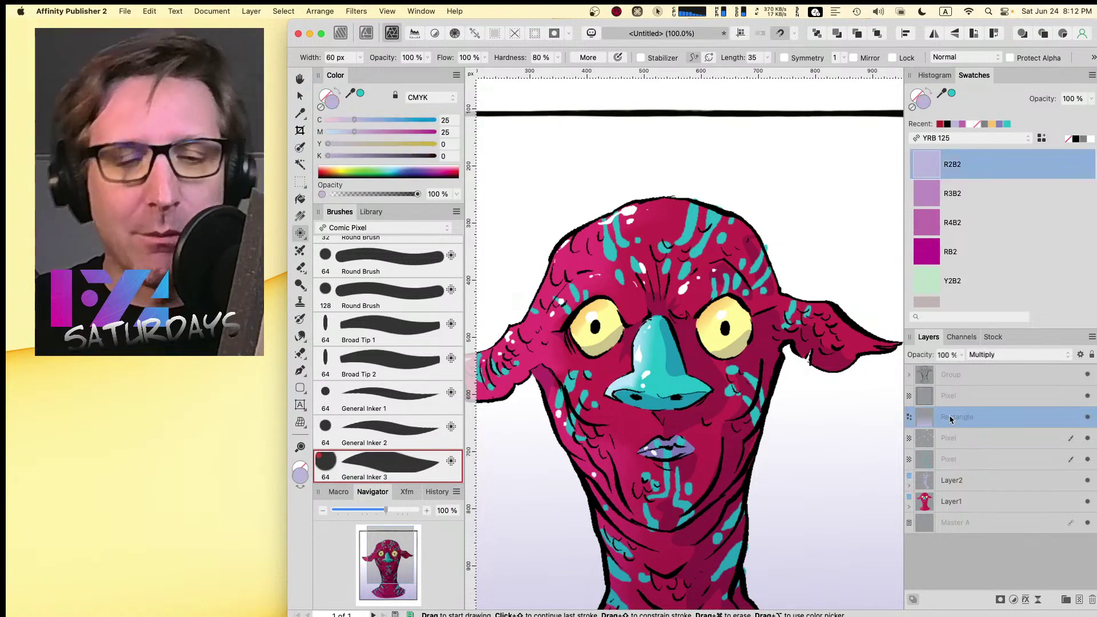
key("super+j")
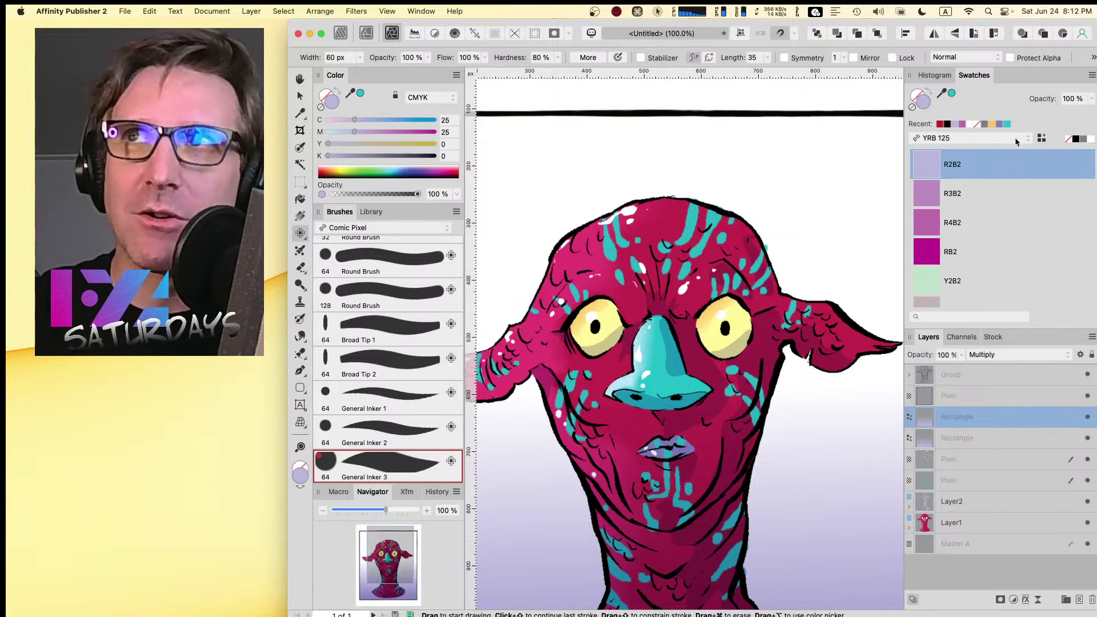
scroll(1079, 220, "up", 2)
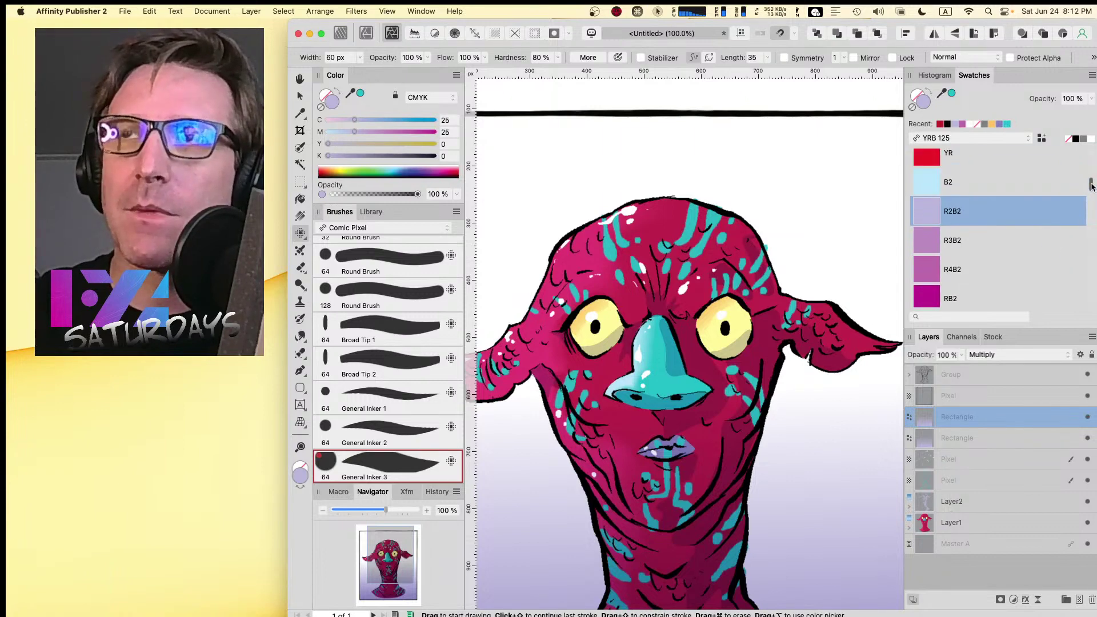
left_click_drag(1091, 185, 1091, 223)
left_click(943, 243)
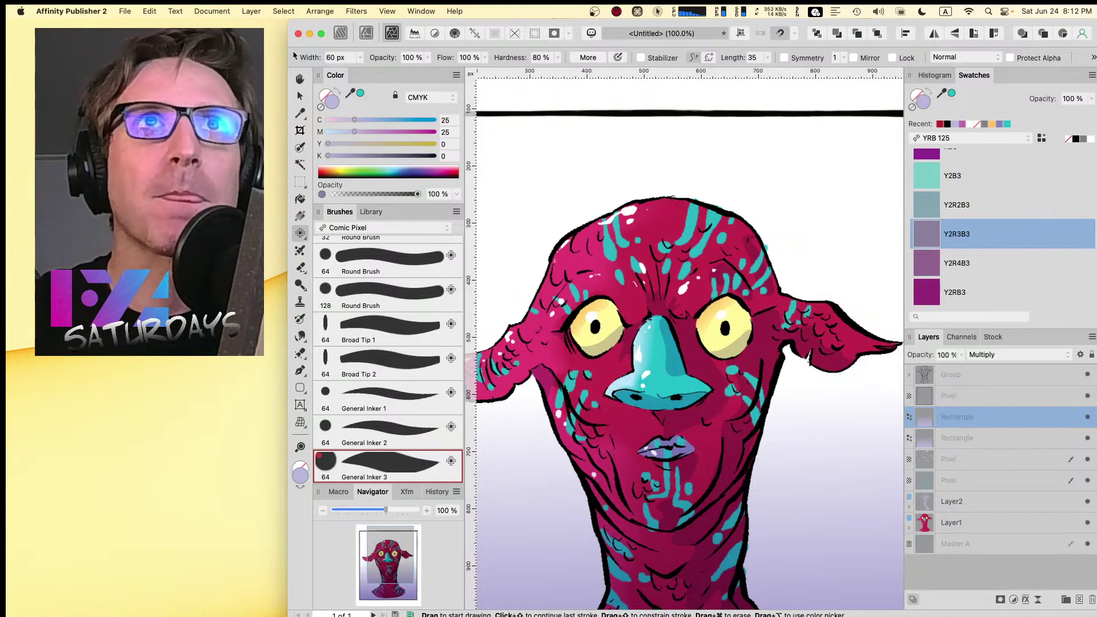
- Remove the linear transparency from the duplicate rectangle and move it beneath Layer1 in the layer stack
left_click(366, 33)
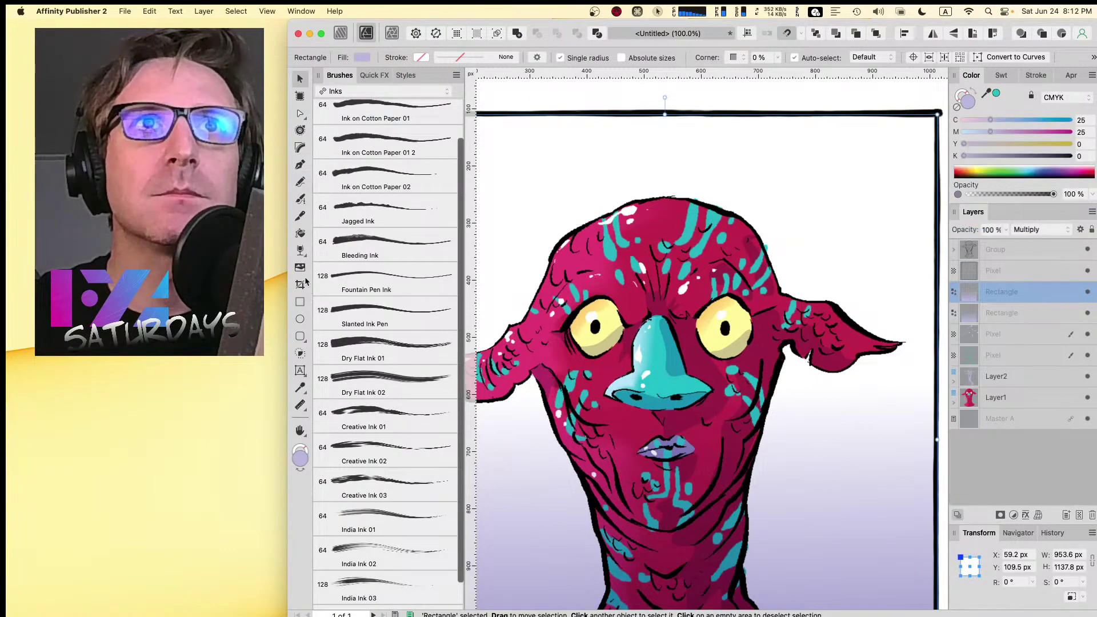
left_click(300, 250)
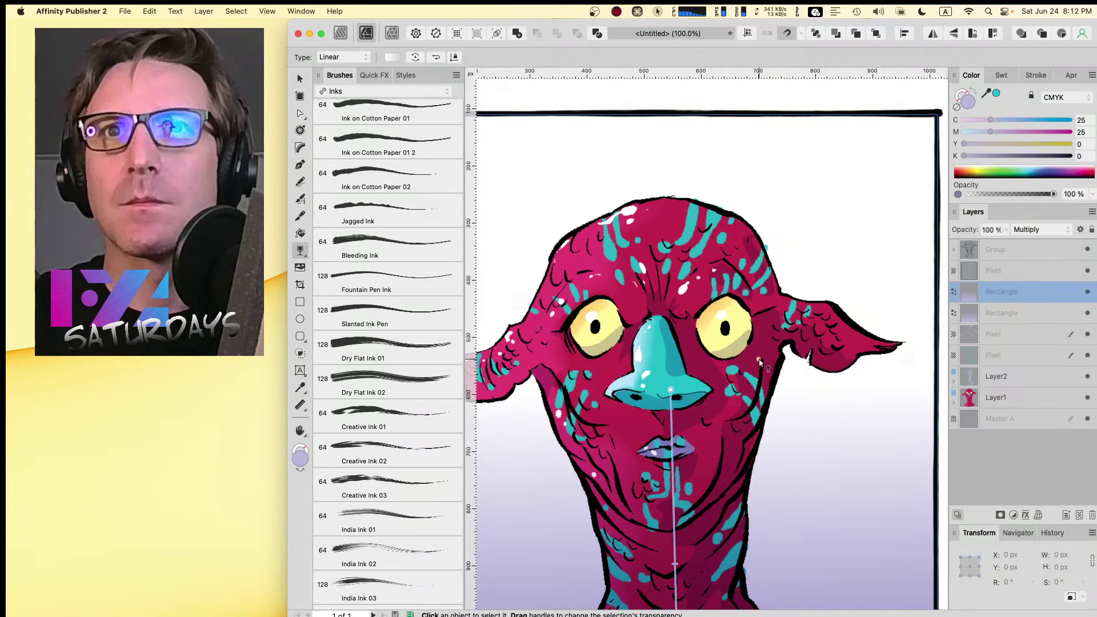
left_click(331, 58)
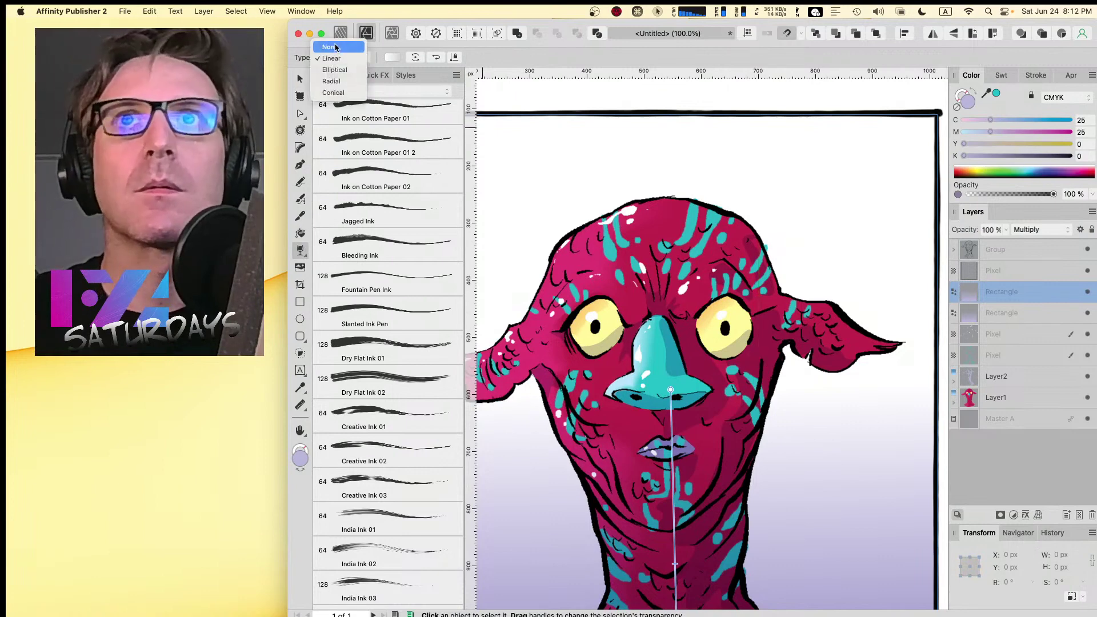
left_click(331, 47)
left_click_drag(999, 298, 957, 409)
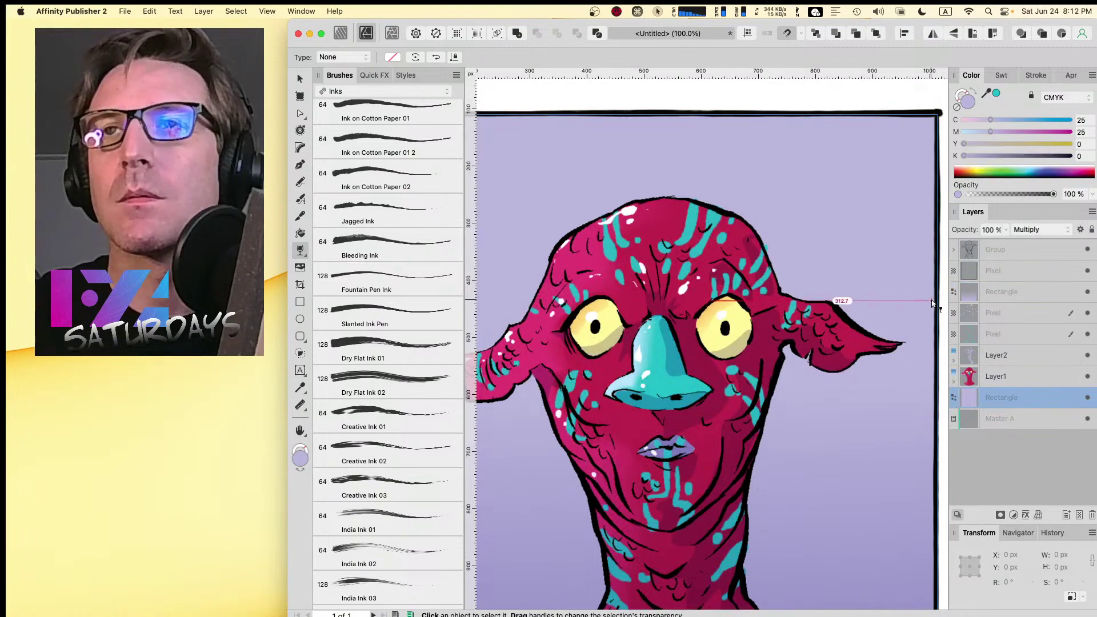
- Recolour the background rectangle beneath Layer1 to light blue by setting its fill's magenta to 0
key("Caps_Lock")
key("super+0")
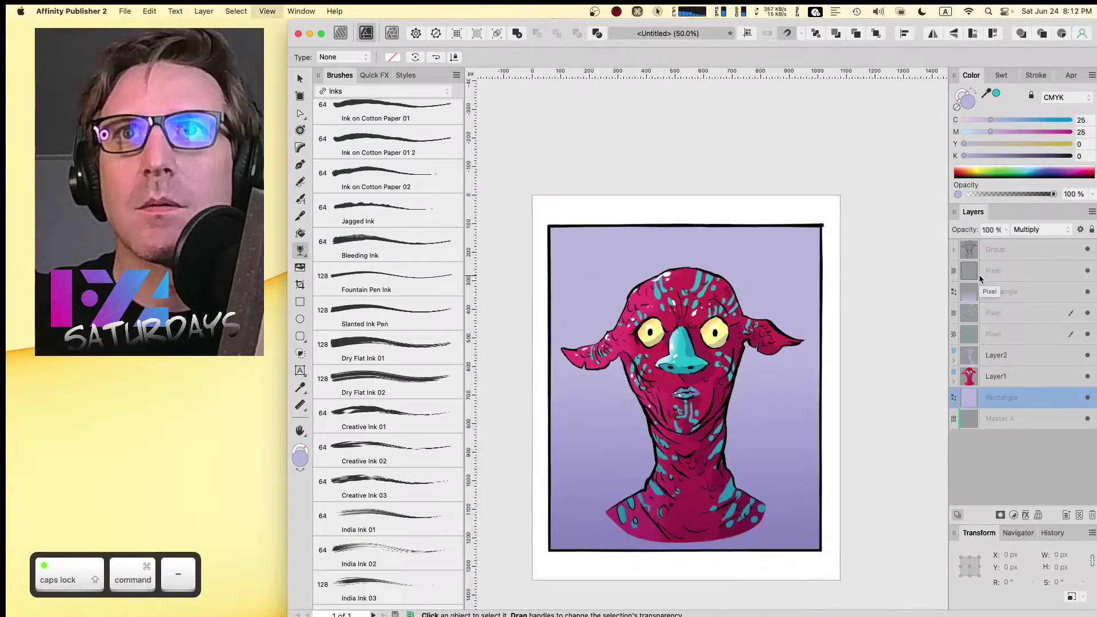
key("super+plus")
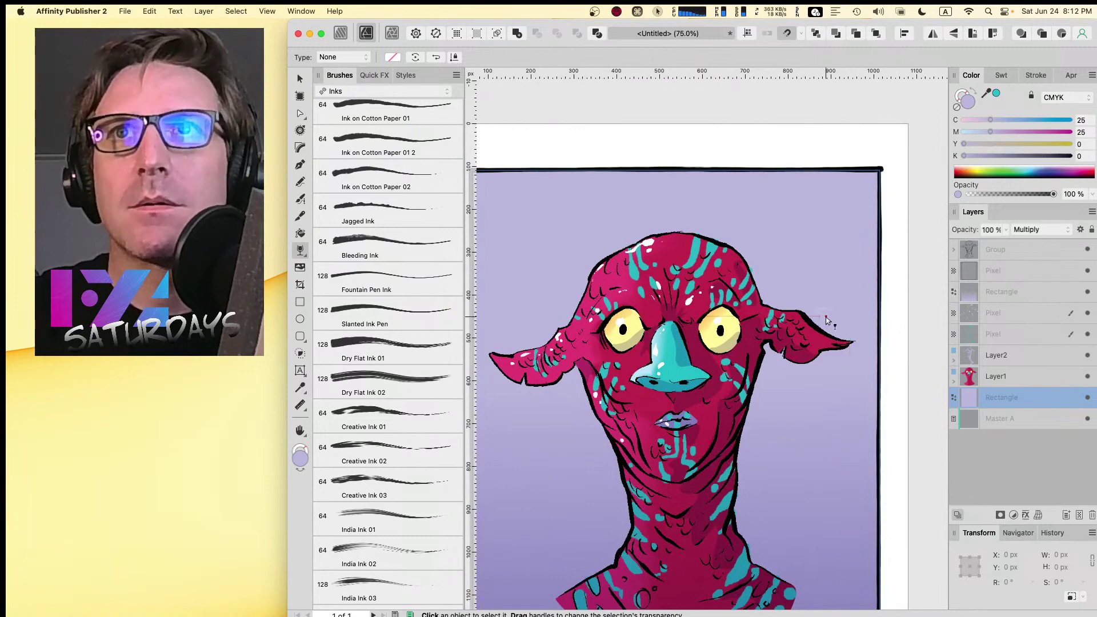
left_click_drag(828, 320, 863, 263)
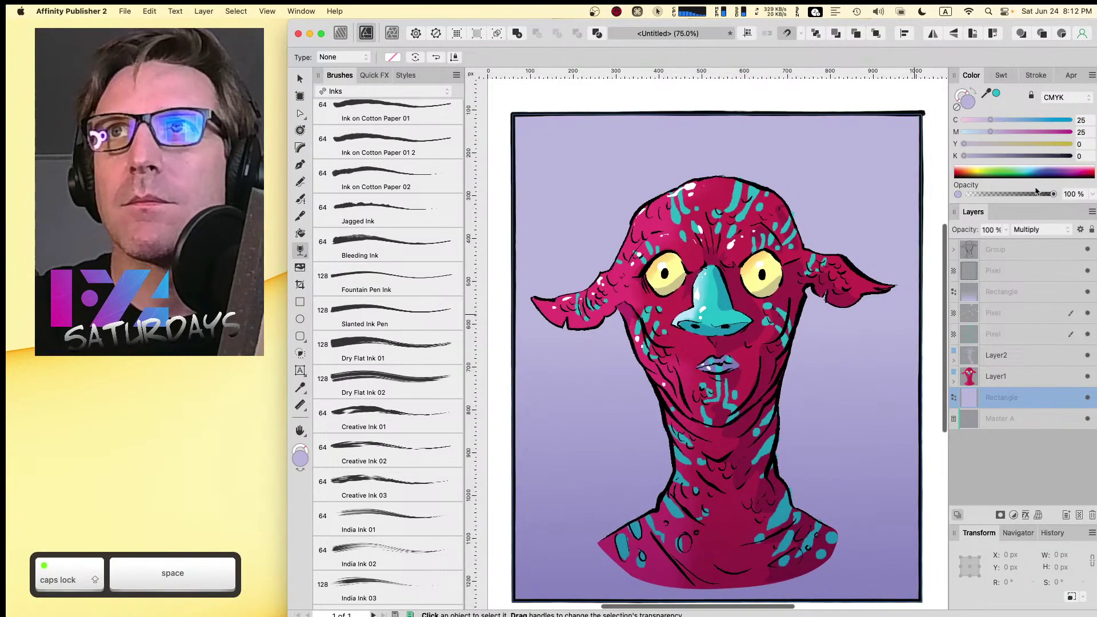
left_click_drag(989, 132, 937, 150)
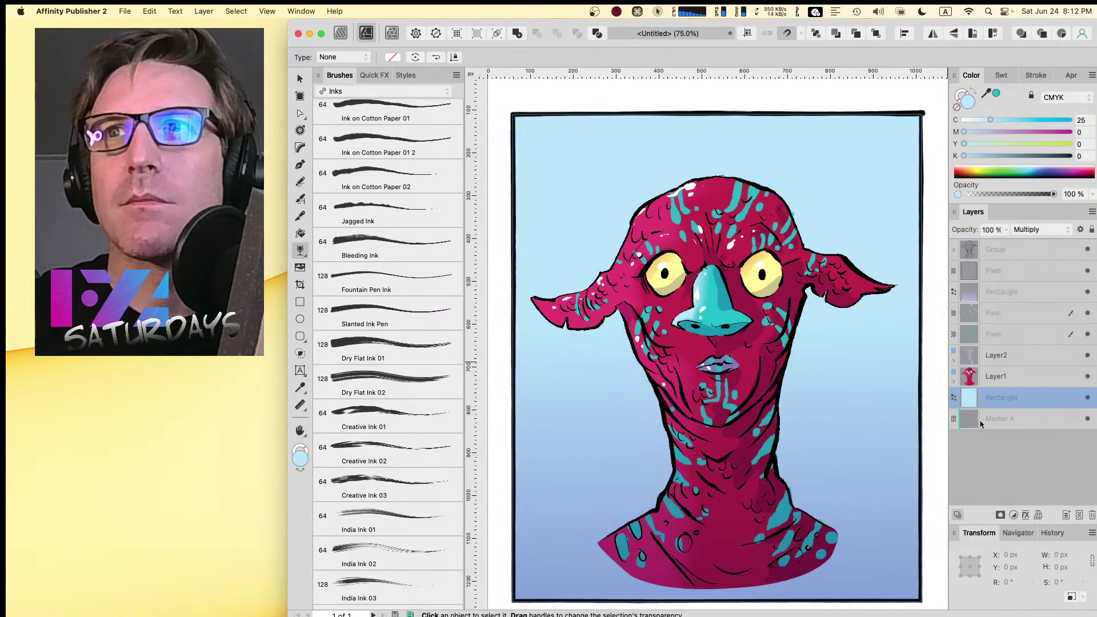
- Duplicate the light blue Multiply rectangle beneath Layer1 to deepen the background colour
left_click(993, 376)
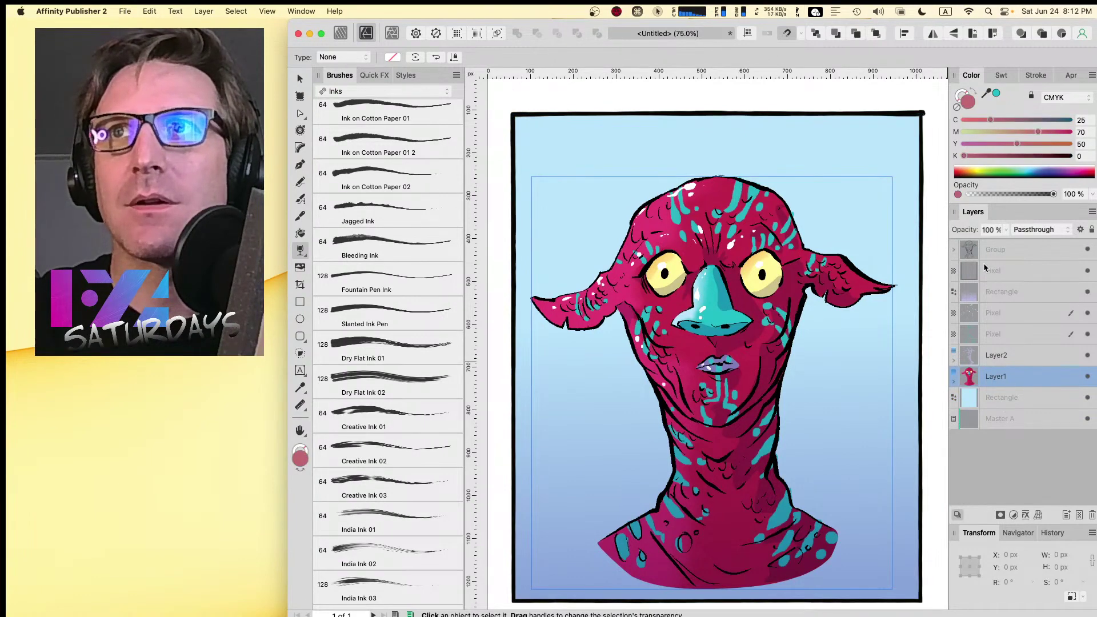
left_click(1007, 293)
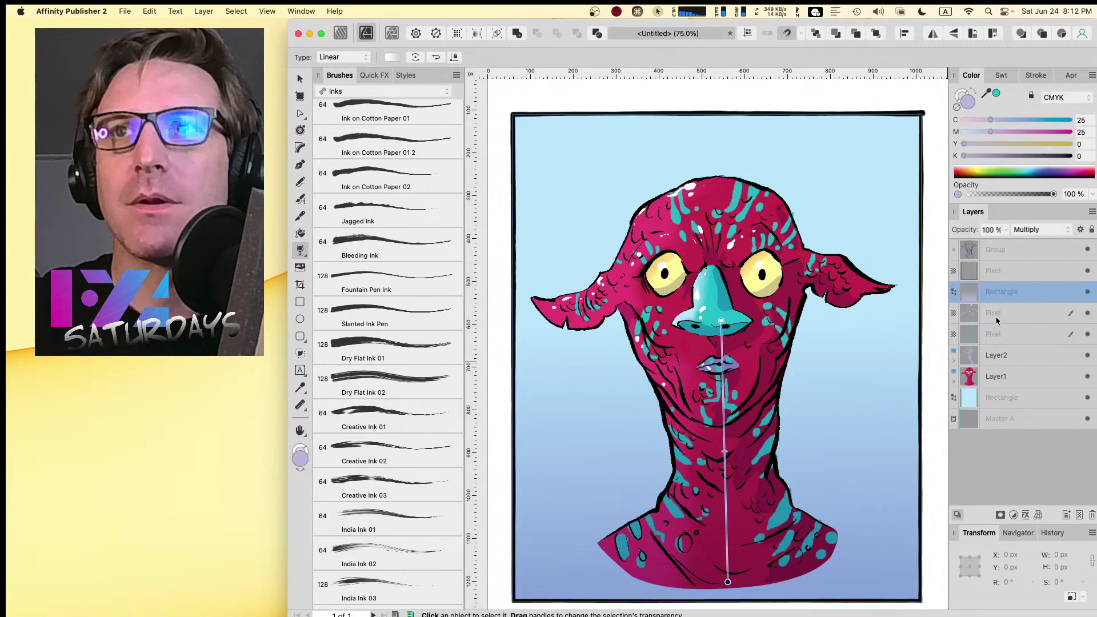
left_click(995, 406)
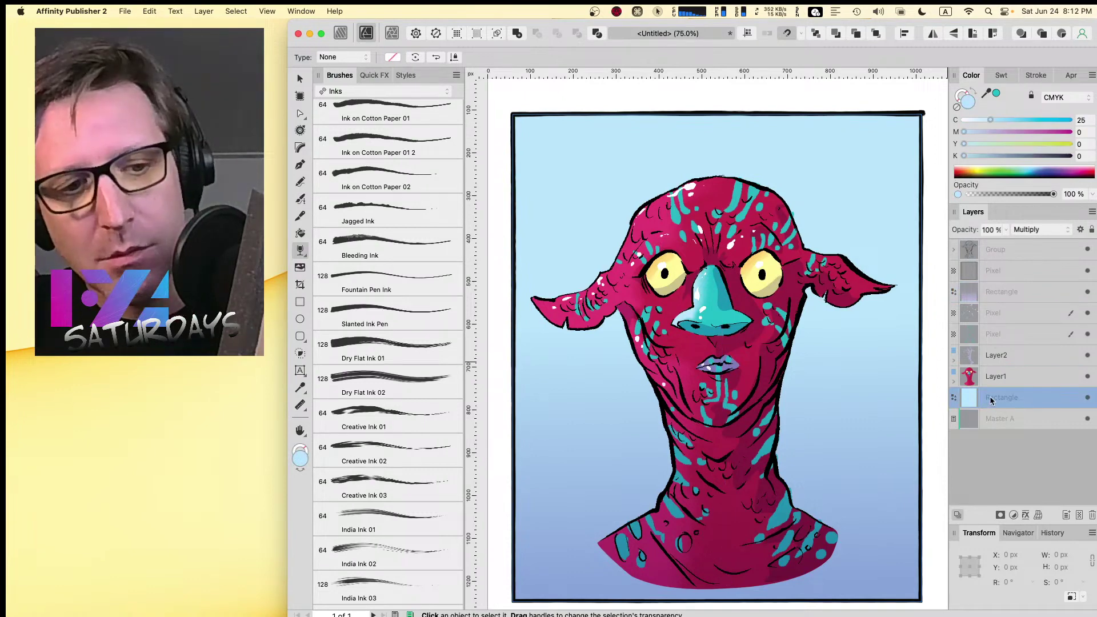
key("super+j")
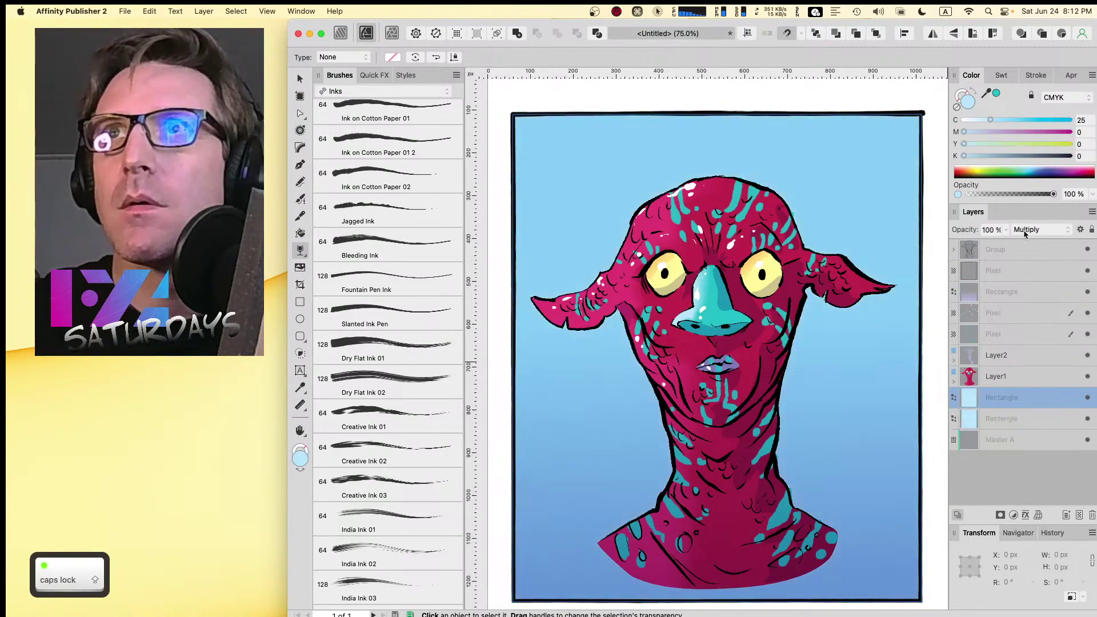
- Set the blend mode of both blue background rectangles to Normal
left_click(1025, 230)
left_click(1027, 201)
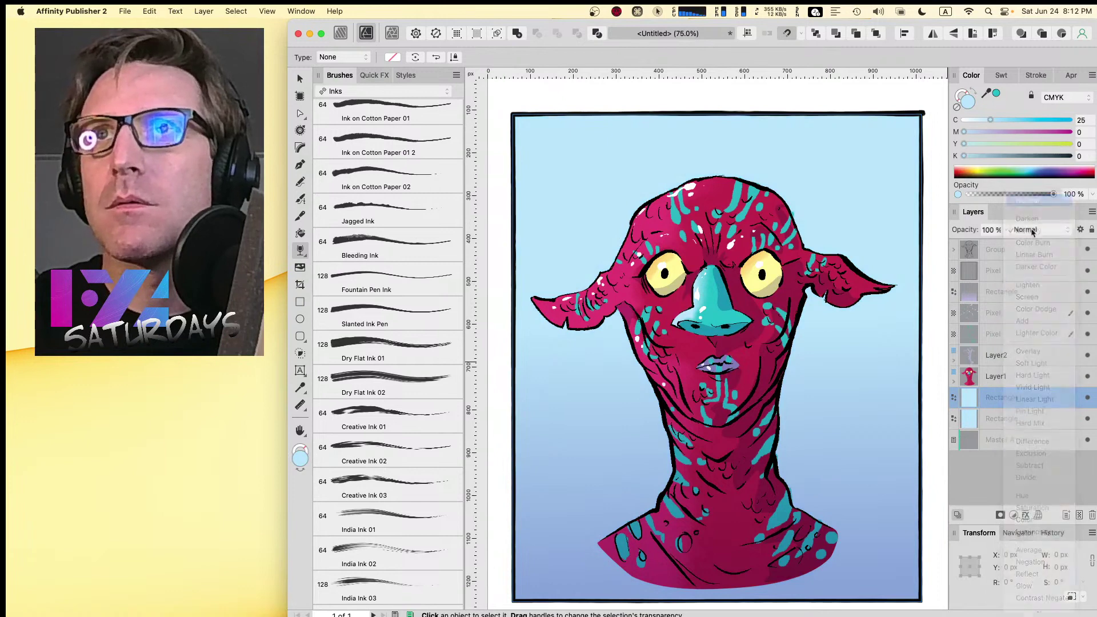
left_click(1001, 421)
left_click(1024, 231)
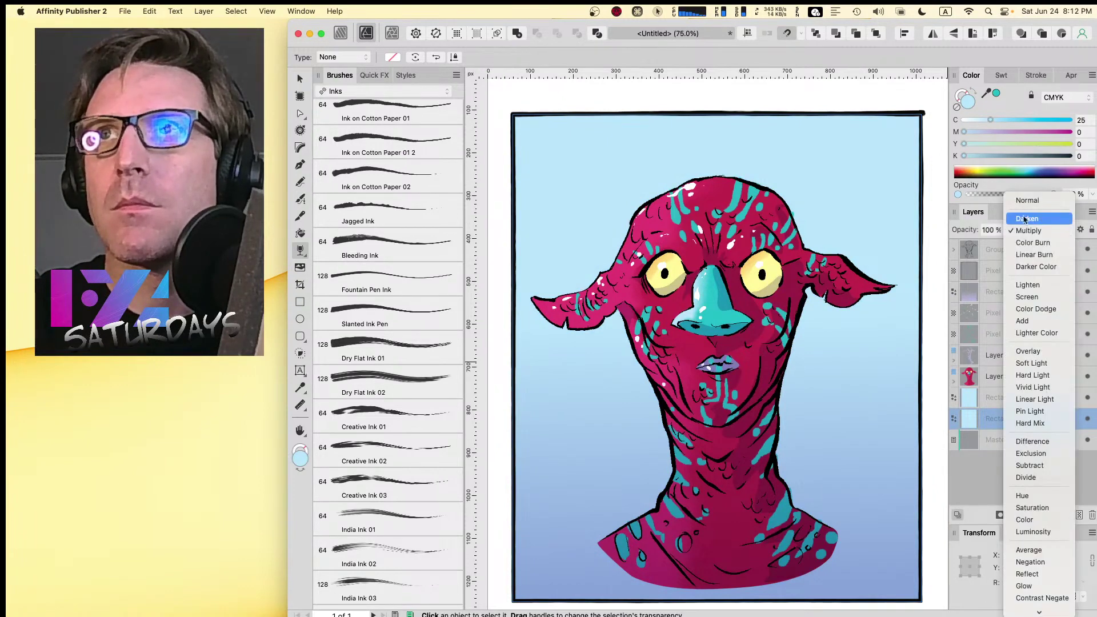
left_click(1027, 201)
- Recolour the upper background rectangle to a stronger blue by setting its cyan to 70
left_click(997, 400)
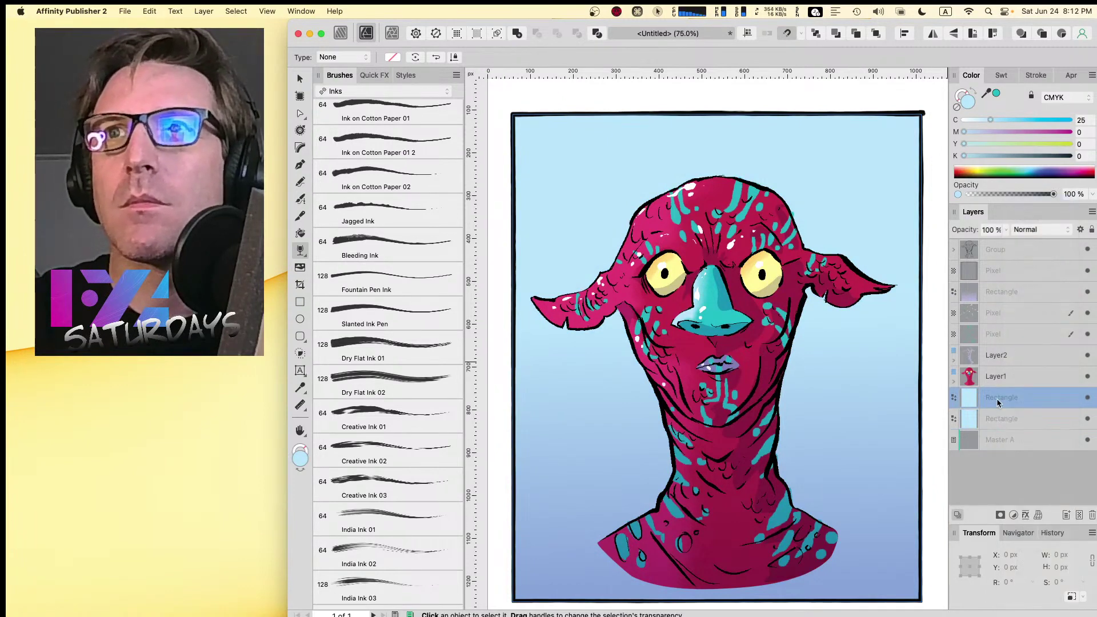
left_click_drag(989, 120, 1071, 119)
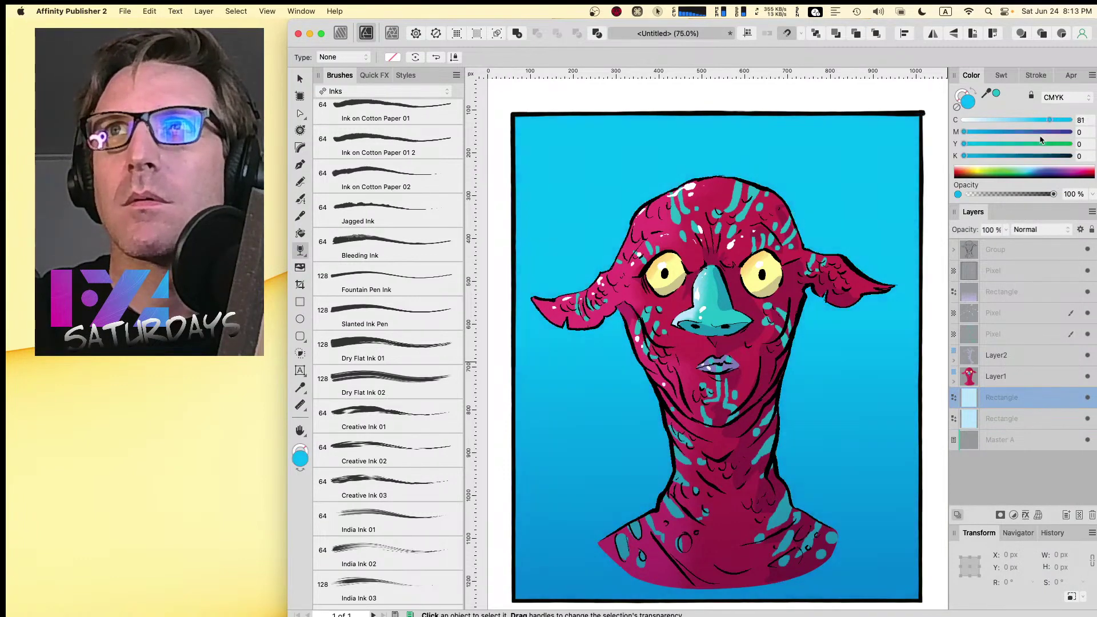
left_click_drag(1070, 119, 1025, 142)
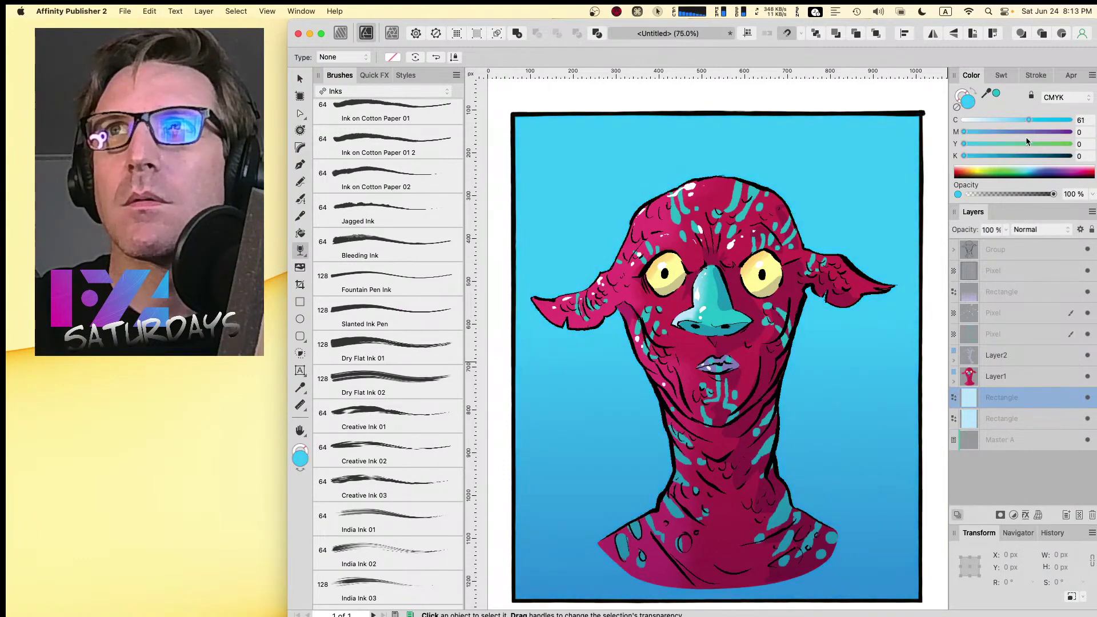
left_click_drag(1025, 142, 1035, 145)
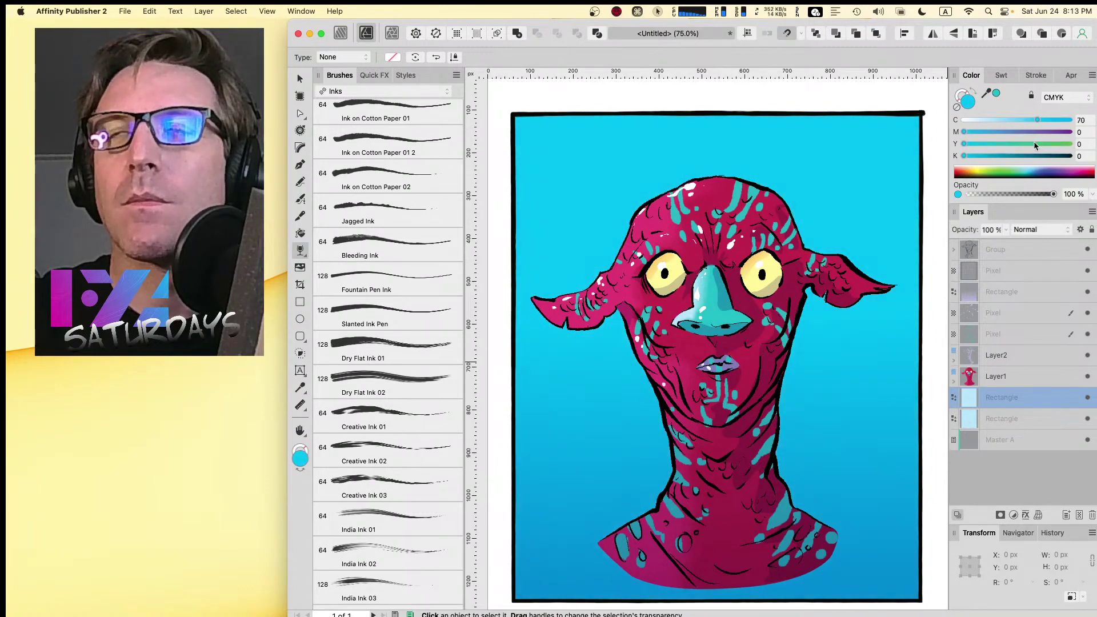
- Remove the fill from the lower background rectangle and place it above the lavender gradient rectangle in the layer order
left_click(1004, 421)
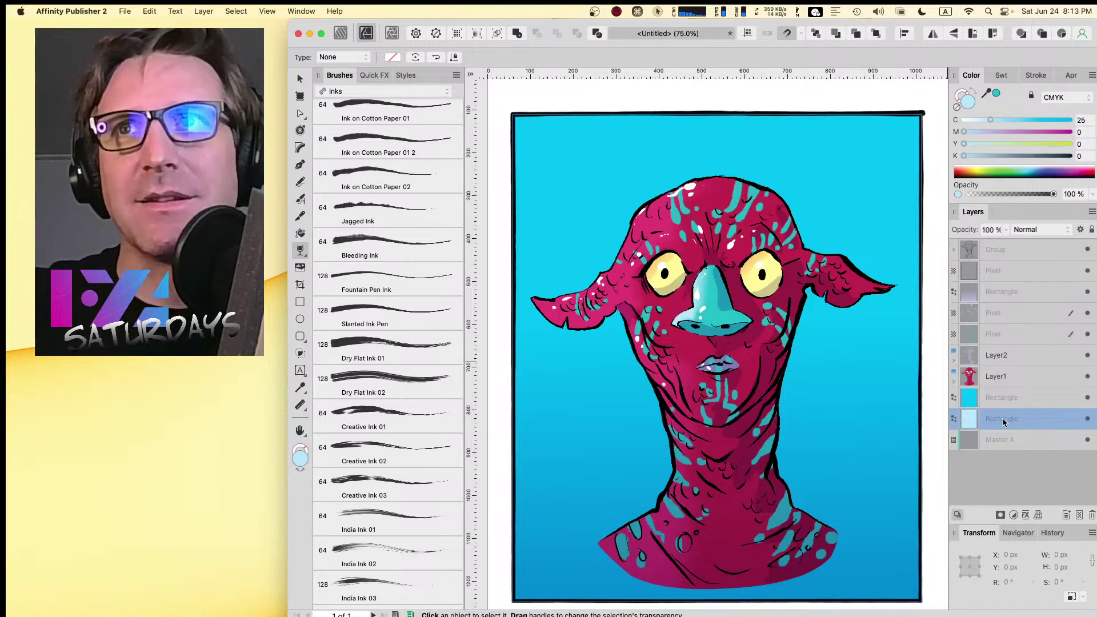
left_click(1003, 400)
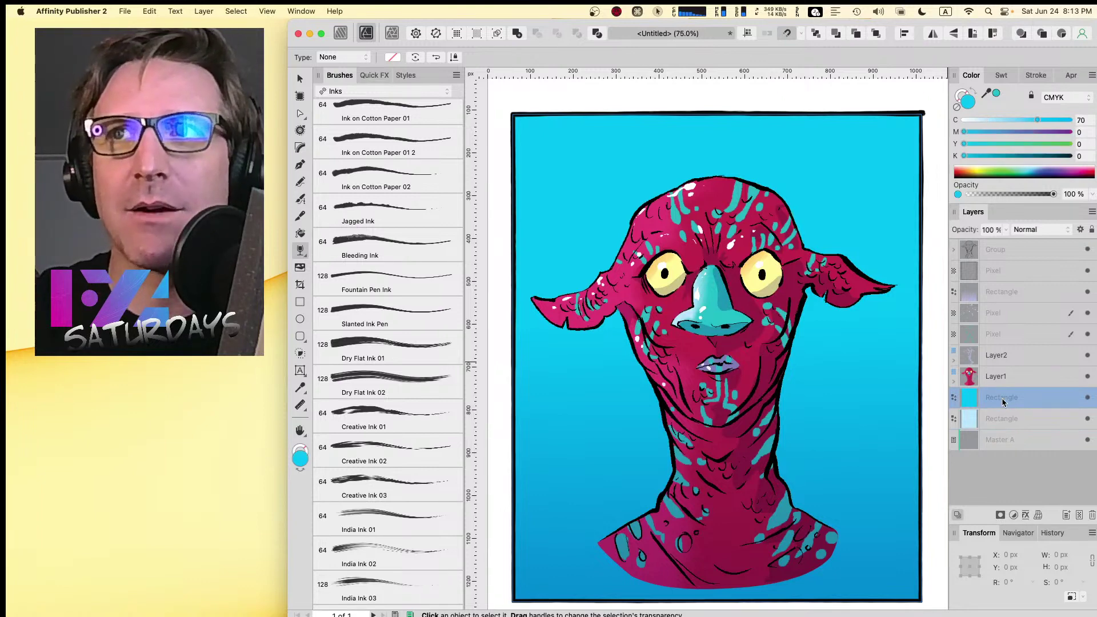
left_click(1004, 418)
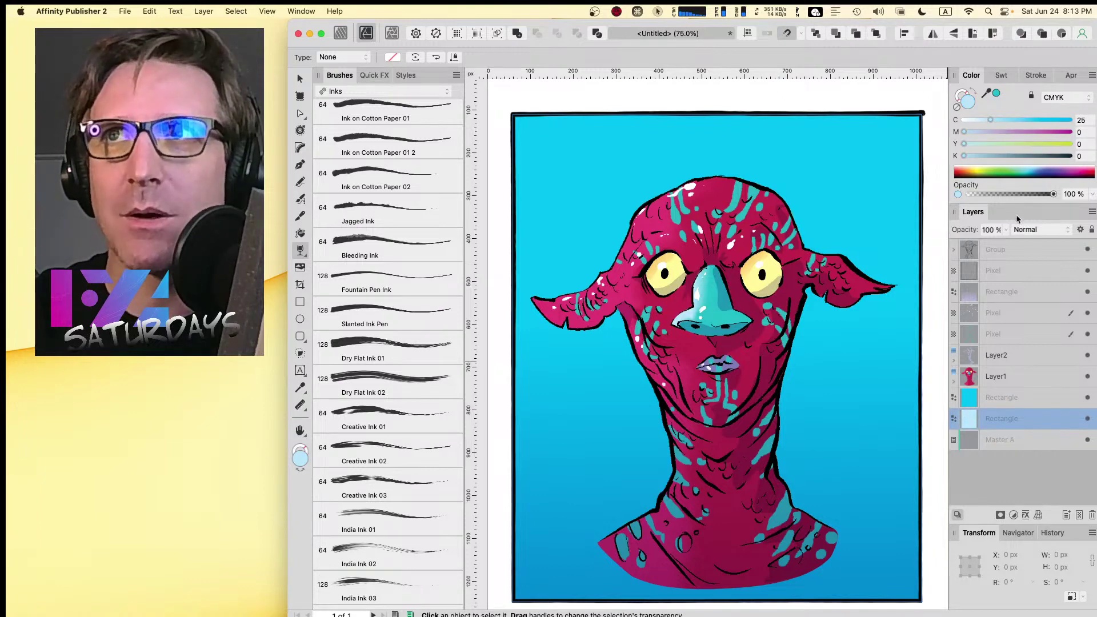
left_click(1029, 232)
left_click(959, 107)
left_click(956, 108)
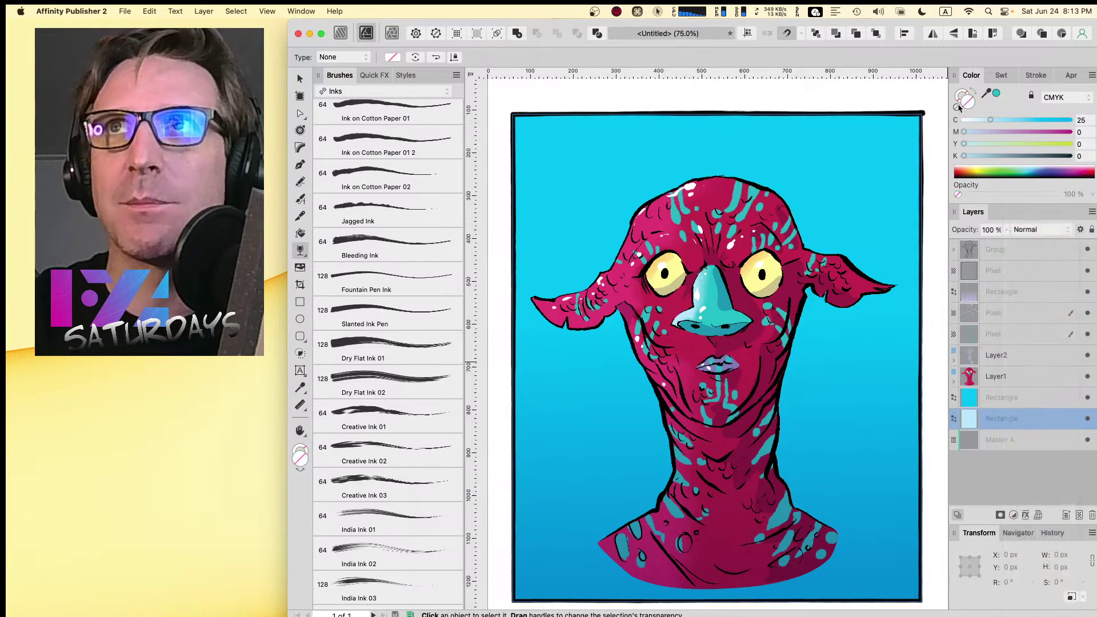
left_click_drag(1023, 419, 1029, 282)
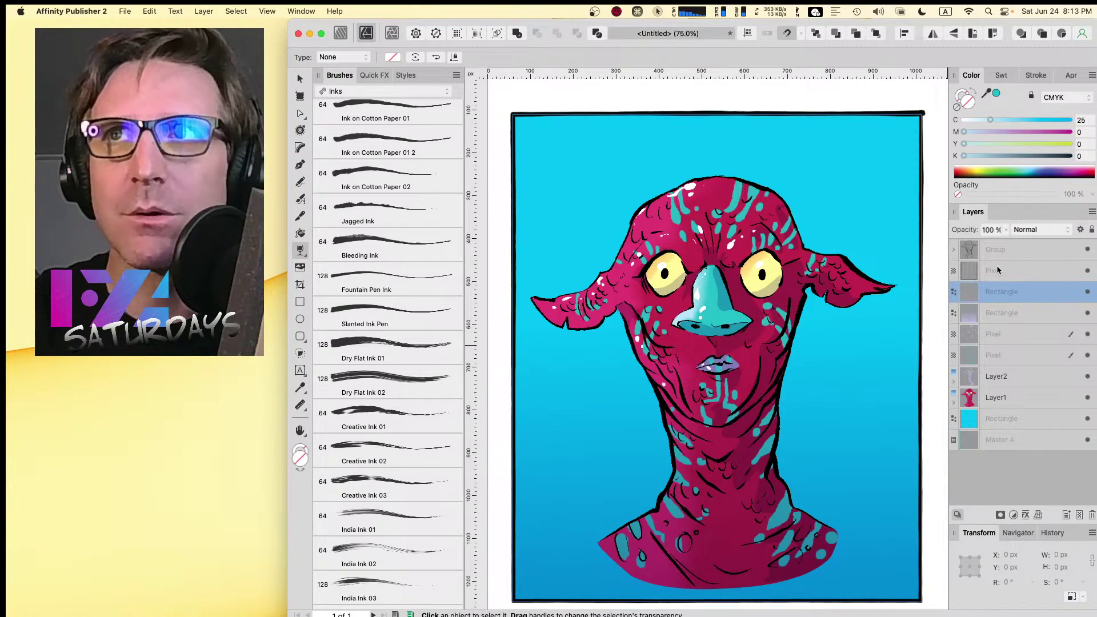
- Nest the layers from the gradient rectangle down to Layer1 inside the unfilled rectangle and expand it to show them
left_click(1001, 314)
key("Caps_Lock")
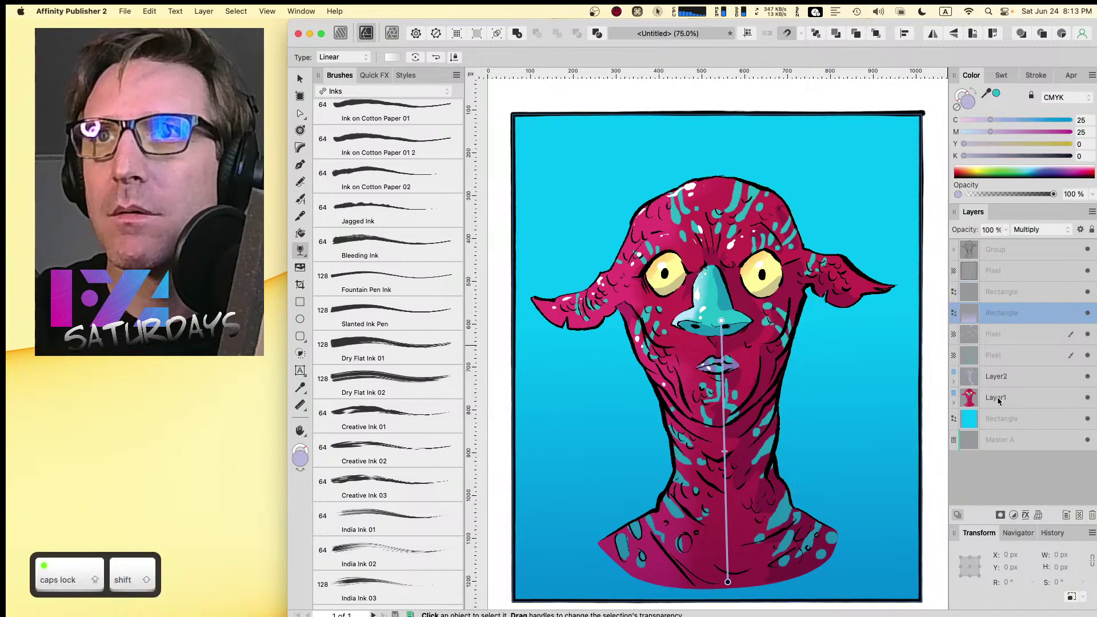
left_click(998, 398, "shift")
key("super+shift+e")
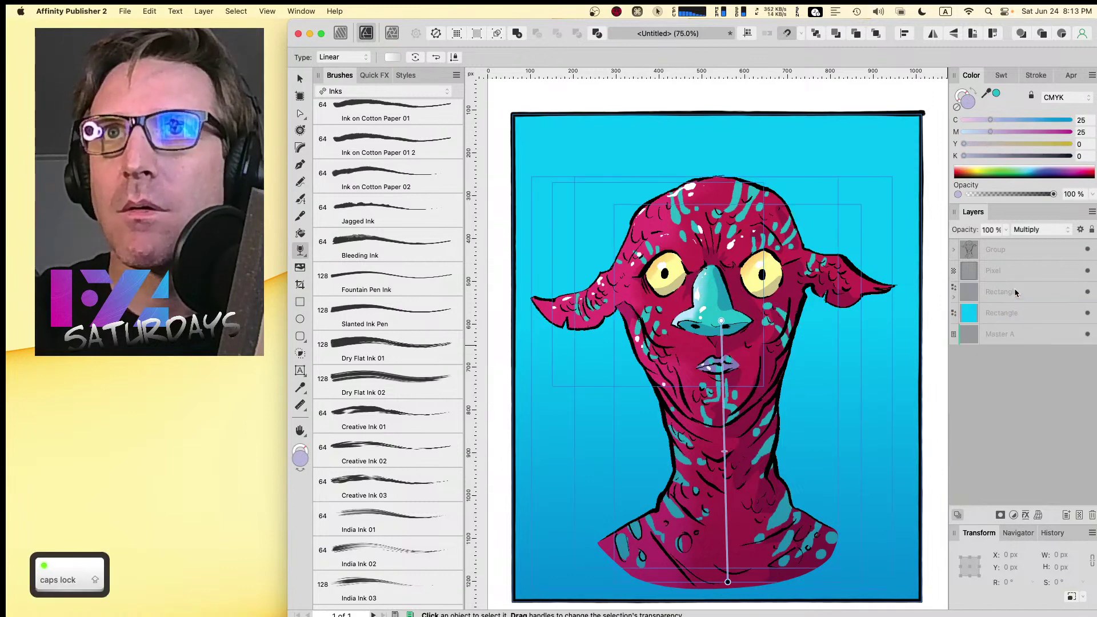
left_click(953, 301)
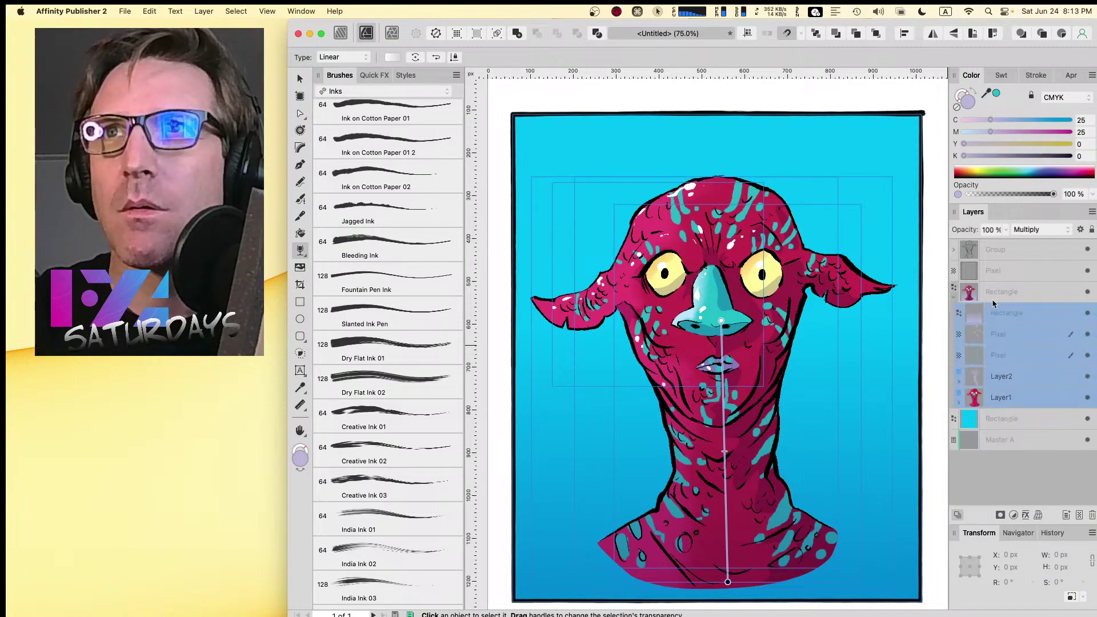
- Group the nested colour layers, from Layer1 up to the upper Pixel layer, leaving the gradient rectangle out
left_click(999, 399)
left_click(1000, 335, "shift")
key("super+g")
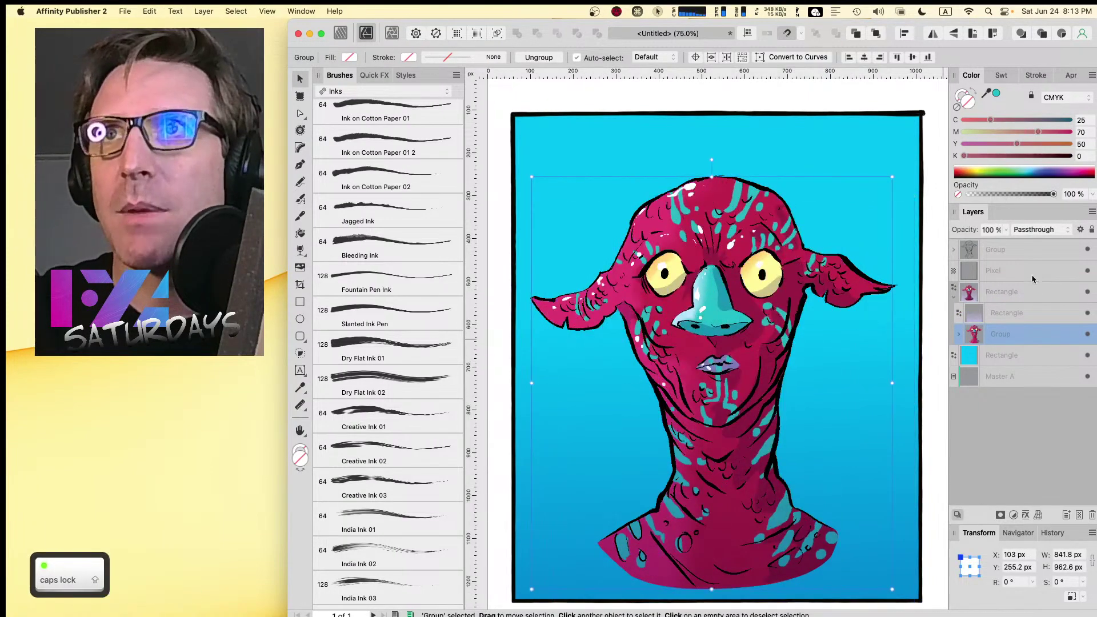
- Place the line-art group inside the unfilled rectangle above the colour group and combine both into one group
left_click_drag(1003, 249, 1016, 326)
left_click(1009, 314)
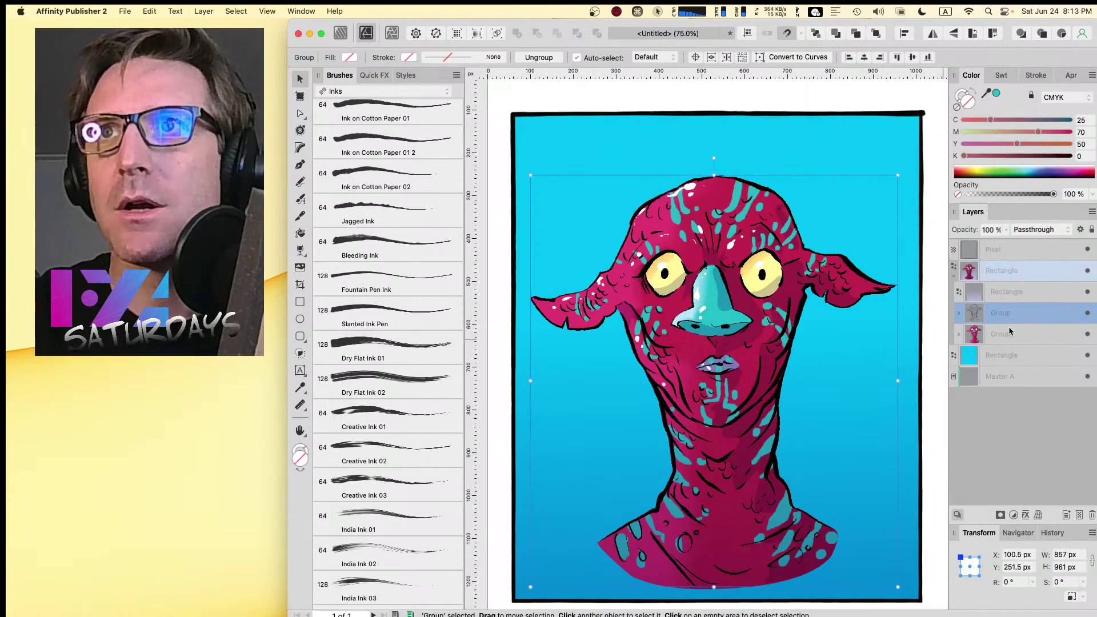
left_click(1010, 330, "super")
key("super+g")
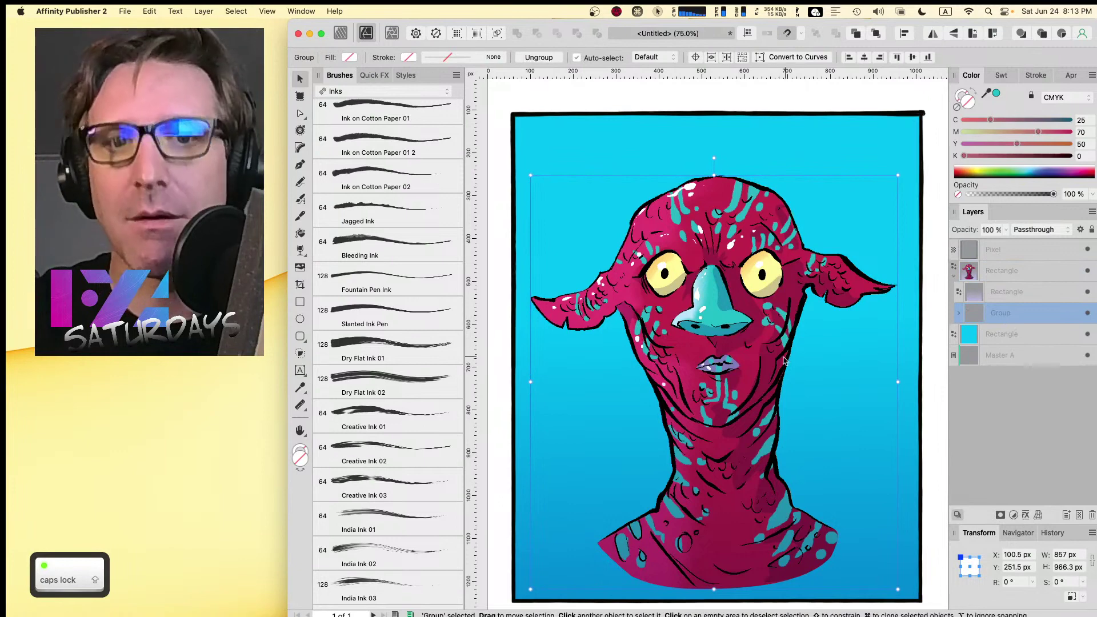
- Move the combined portrait group down and to the right, to about X 156 px, Y 336 px
key("v")
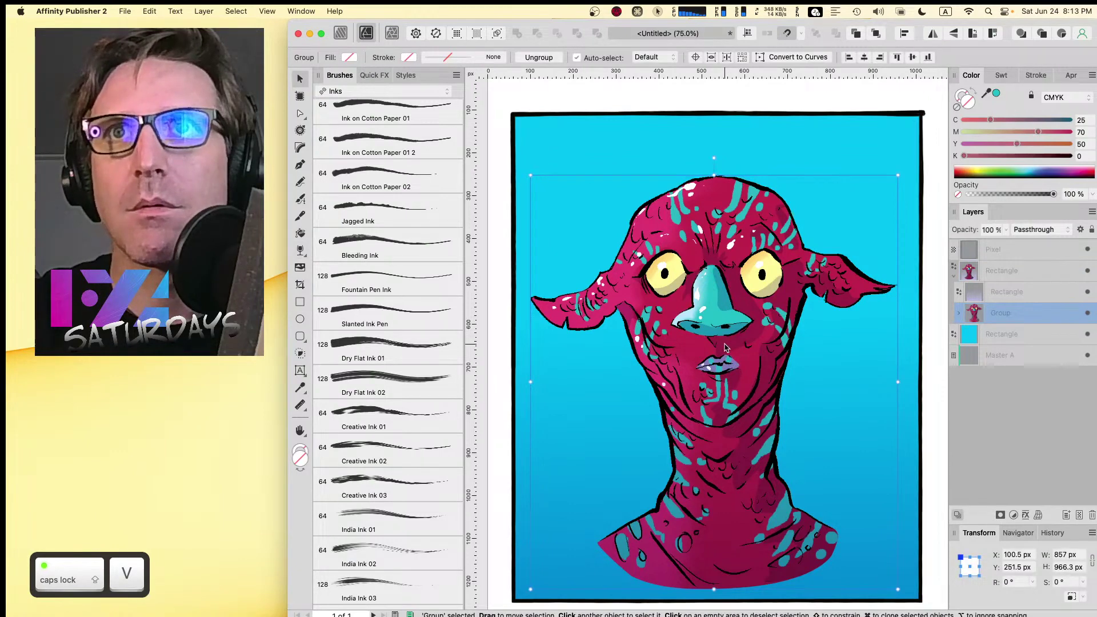
left_click_drag(725, 348, 740, 379)
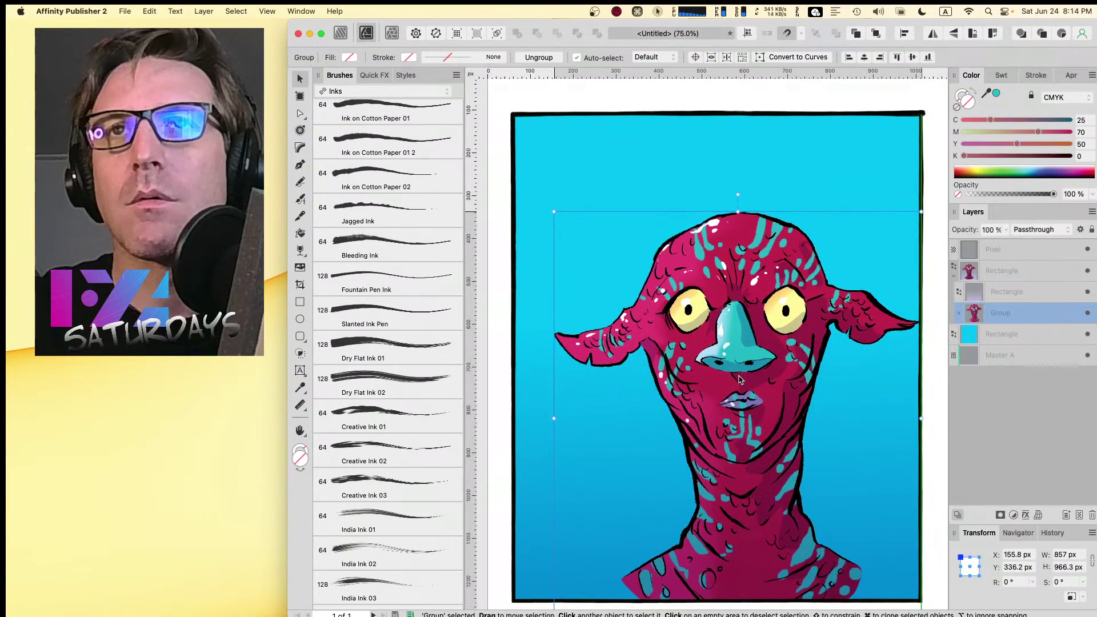
left_click(580, 189)
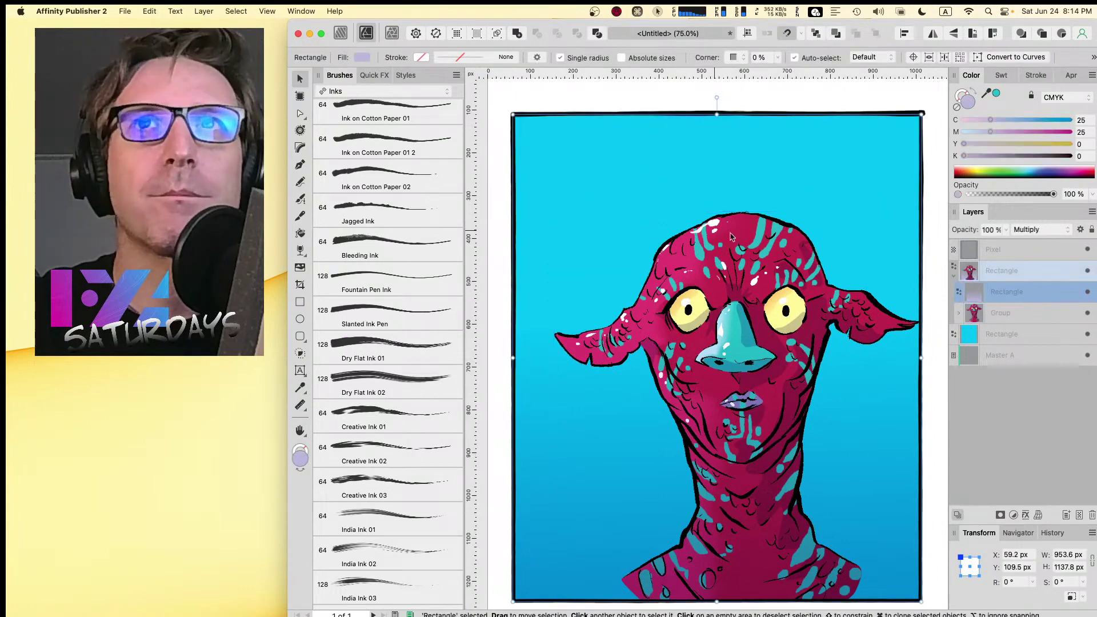
- Examine the repositioned portrait at 100%, and view the whole page at 50%
key("Caps_Lock")
key("super+1")
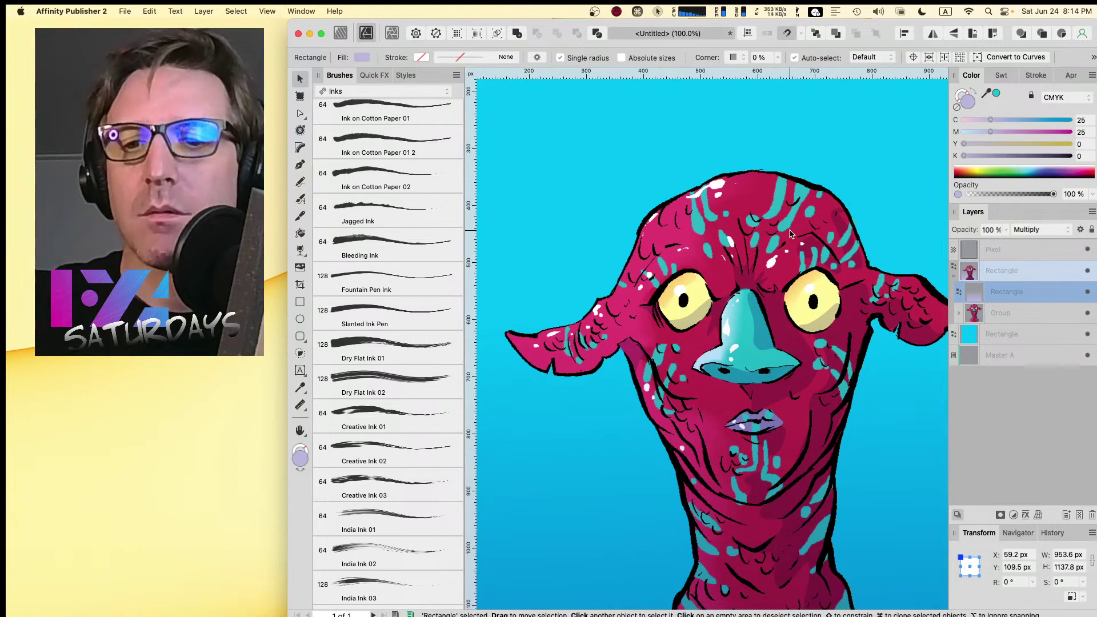
key("space")
left_click_drag(627, 216, 558, 164)
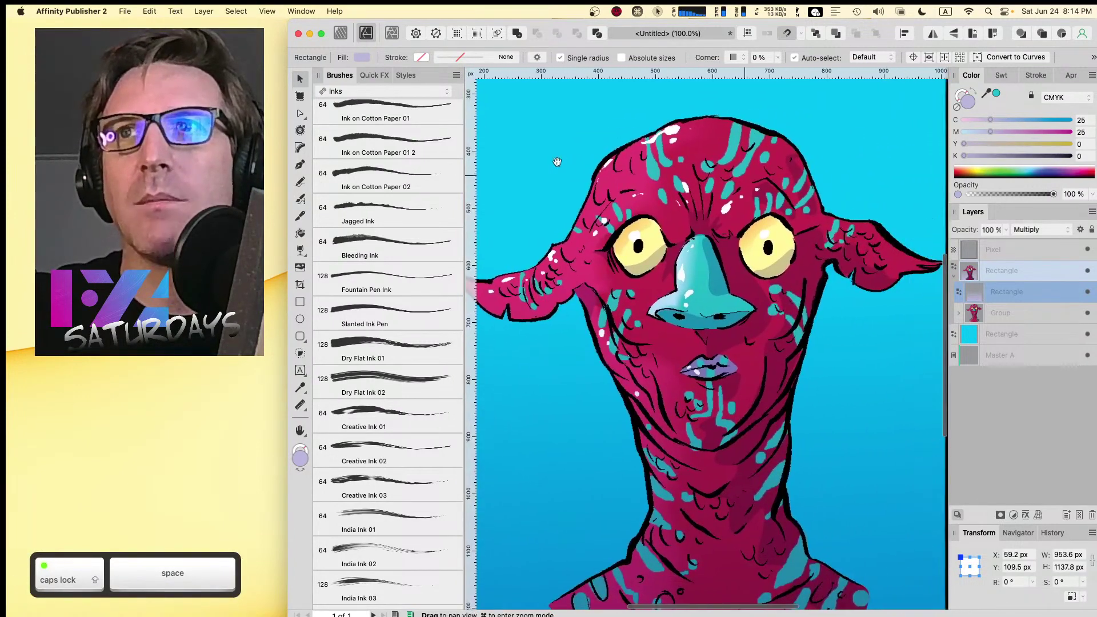
left_click(983, 335)
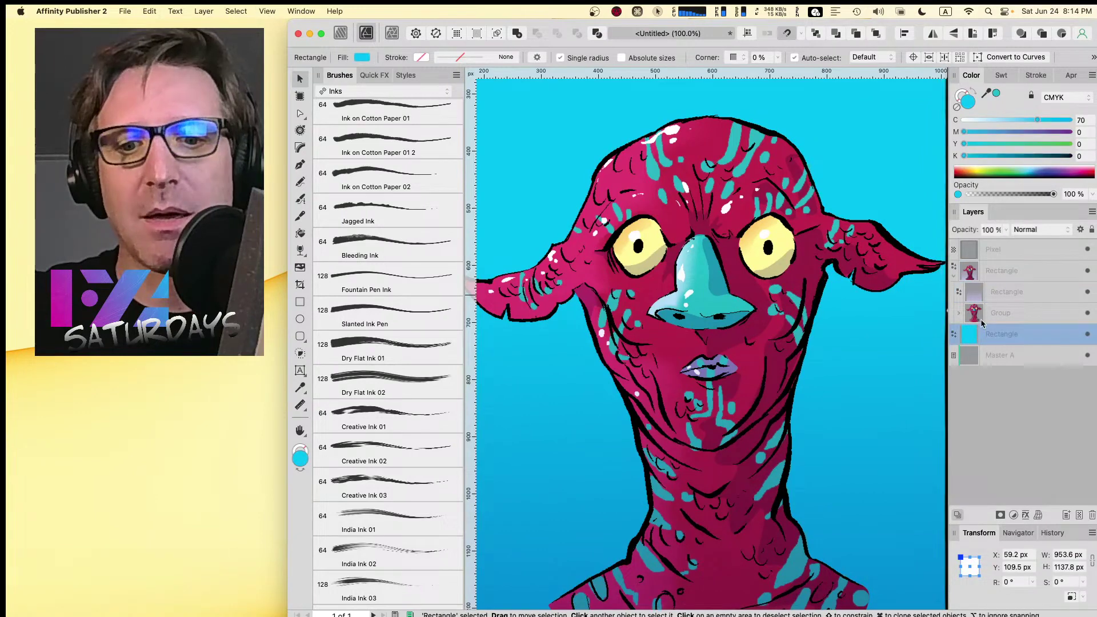
key("super+minus")
key("super+minus")
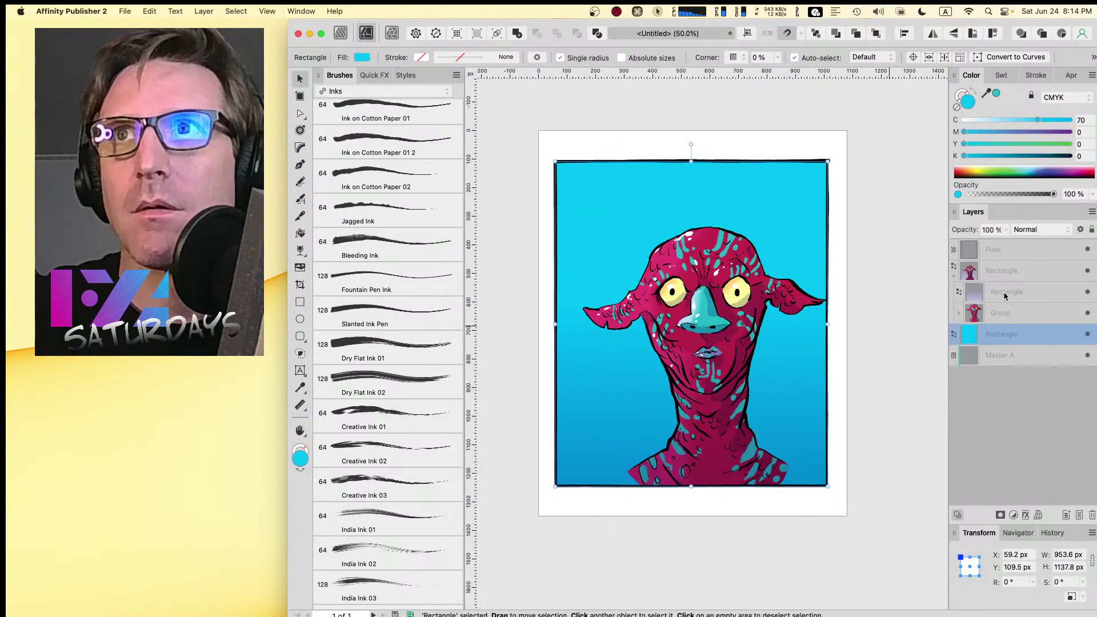
mouse_move(1004, 296)
left_mouse_down()
mouse_move(997, 335)
mouse_move(1004, 302)
left_mouse_up()
- Take the line-art group out of the portrait group and place it above the clipping rectangle, which is collapsed
left_click(971, 273)
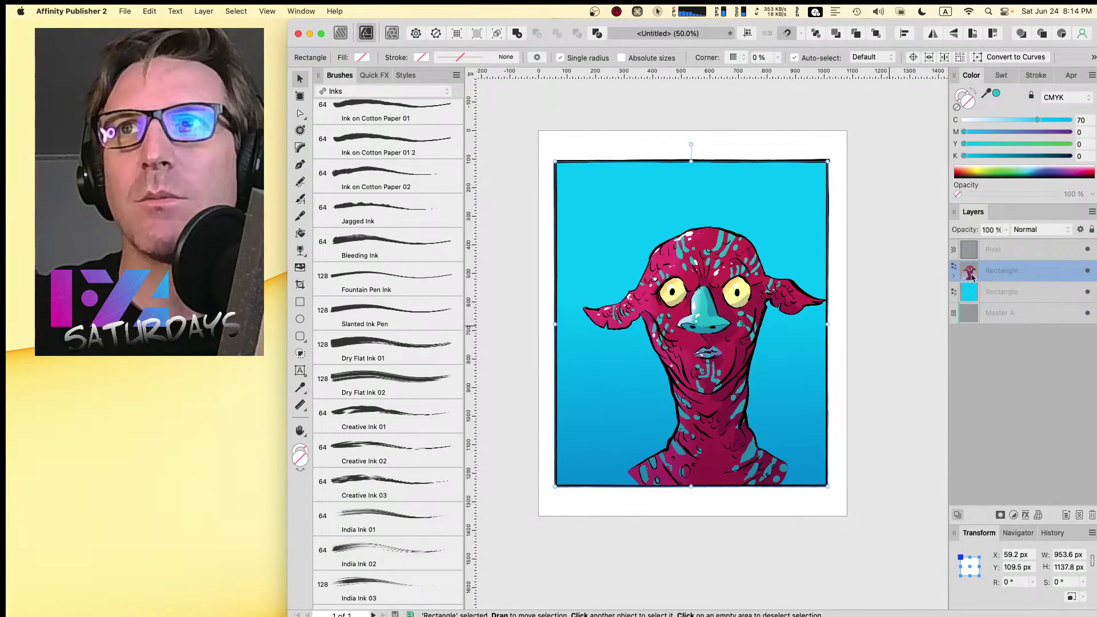
left_click(953, 276)
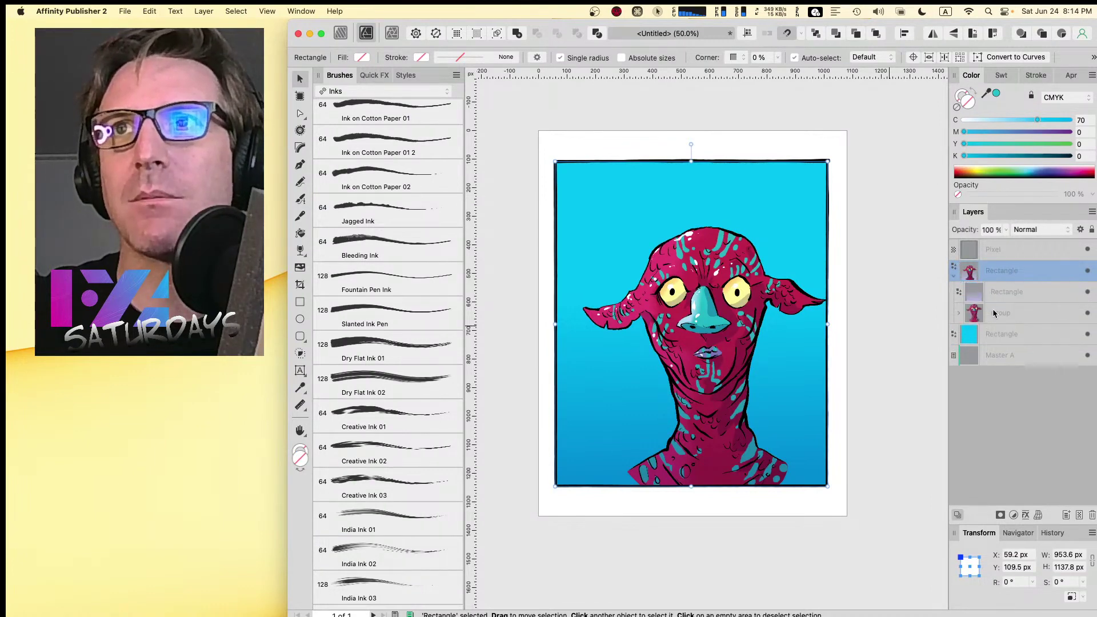
left_click(953, 318)
left_click(954, 316)
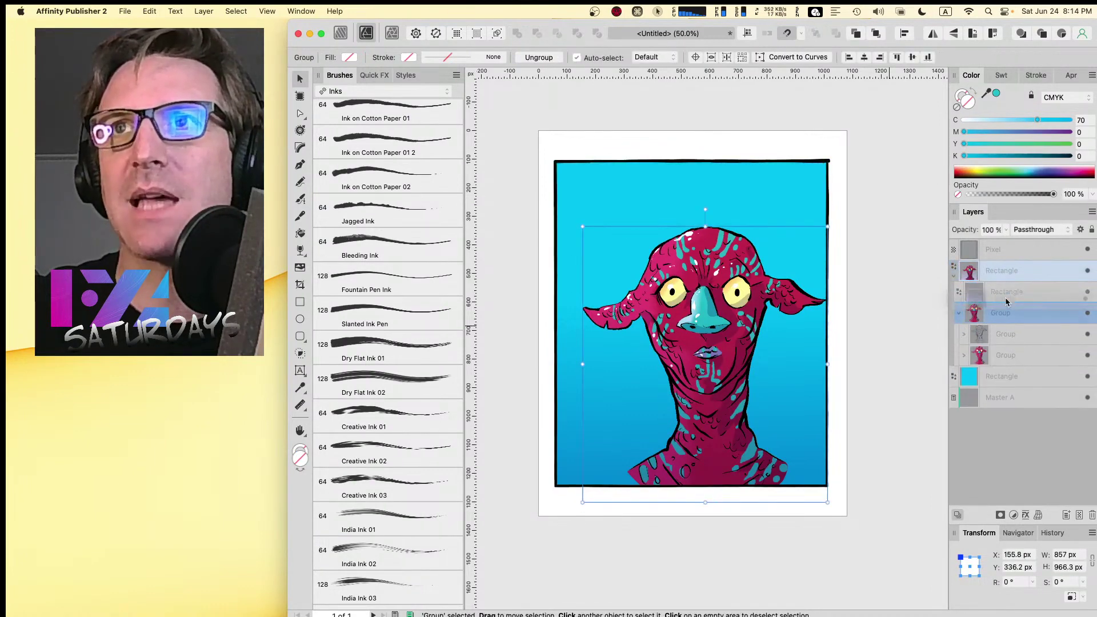
left_click_drag(1005, 293, 1009, 263)
left_click(953, 296)
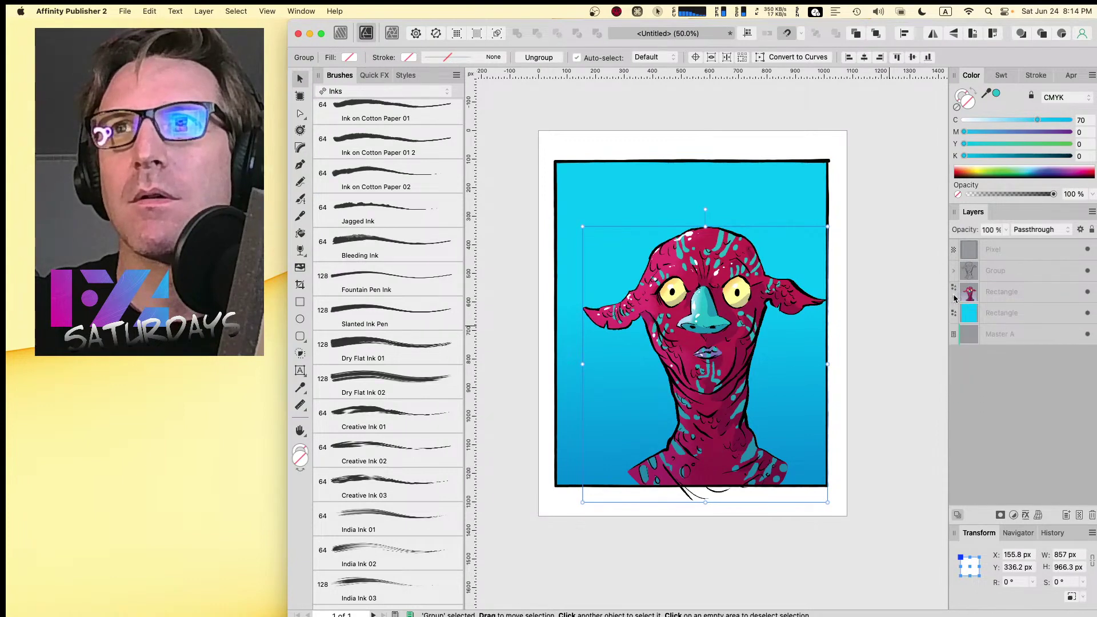
- Group the clipping rectangle that holds the portrait colours with the blue background rectangle
left_click(1002, 293)
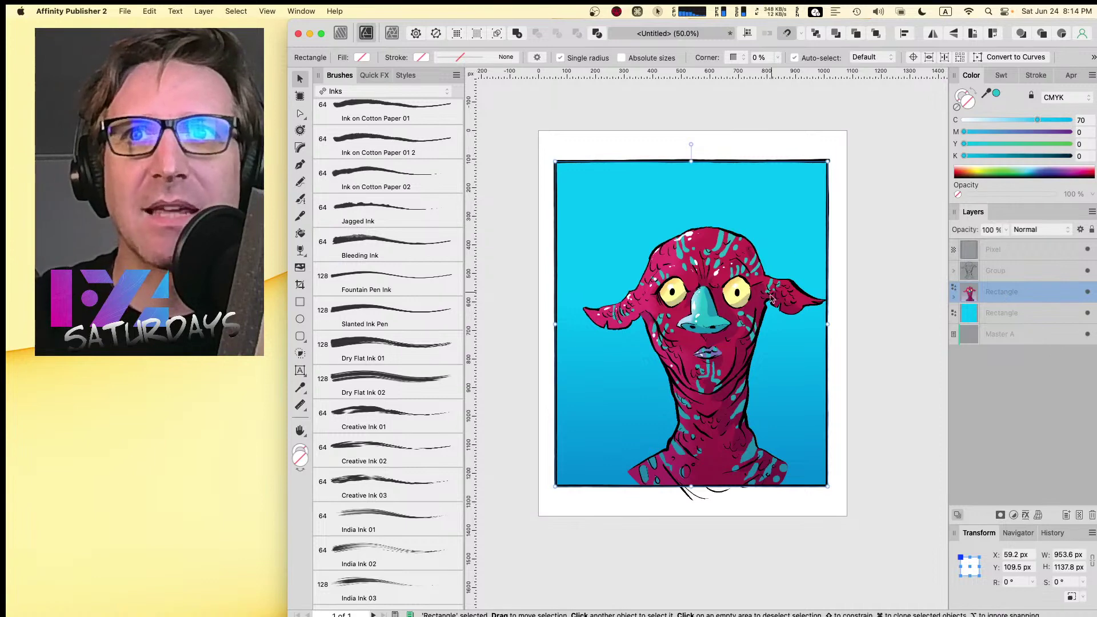
left_click(999, 311, "shift")
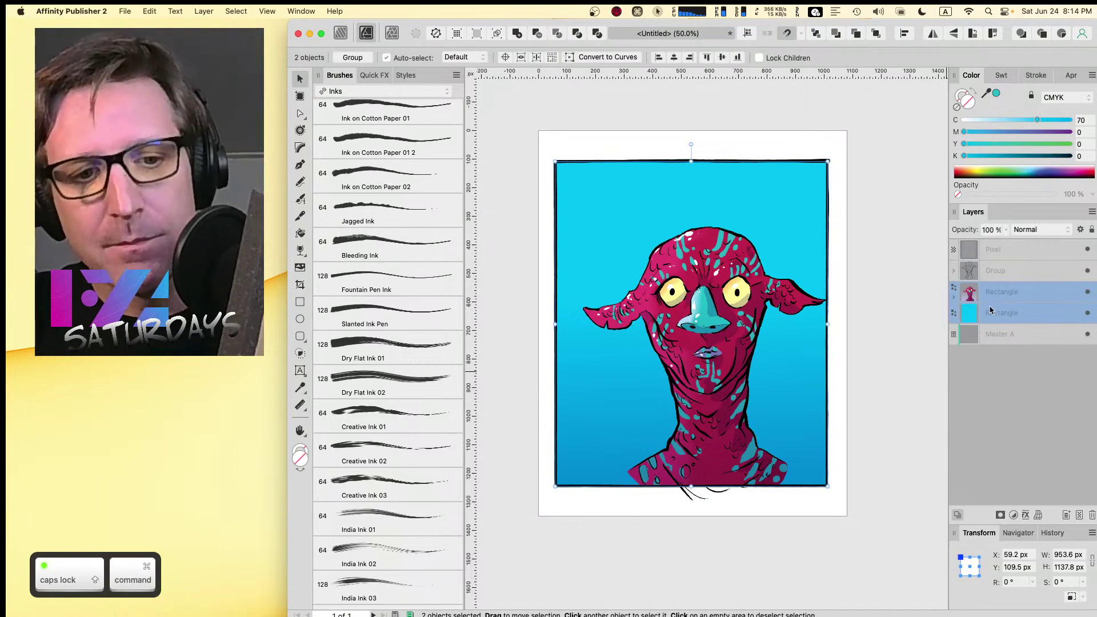
key("super+g")
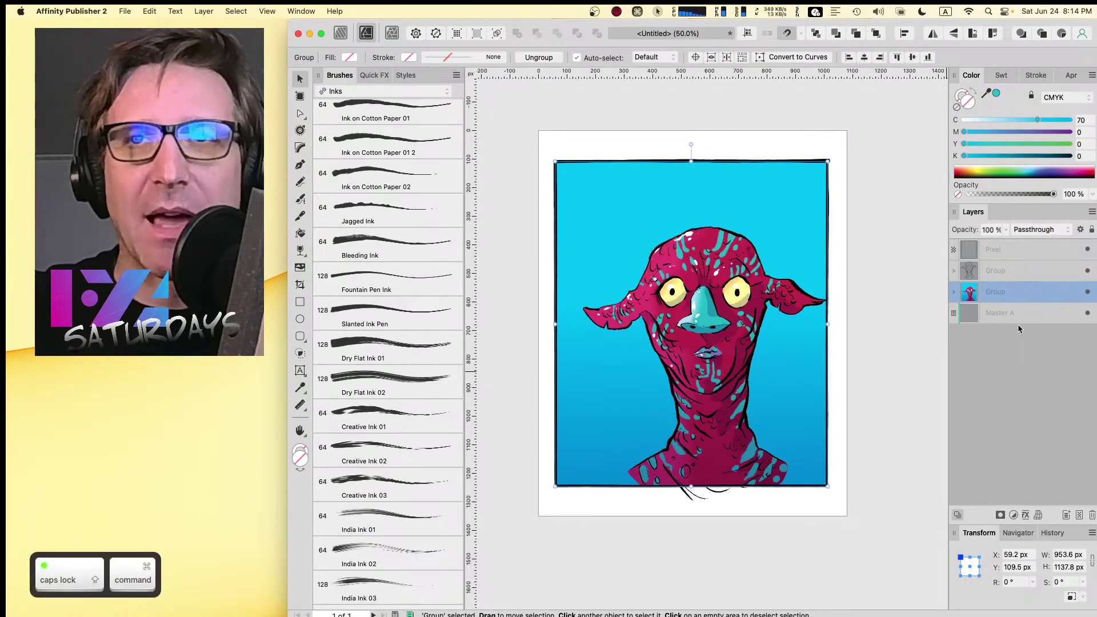
- Switch to the Photo persona with the line art beyond the bottom border in view at 100%
key("super+1")
key("space")
left_click_drag(644, 479, 706, 282)
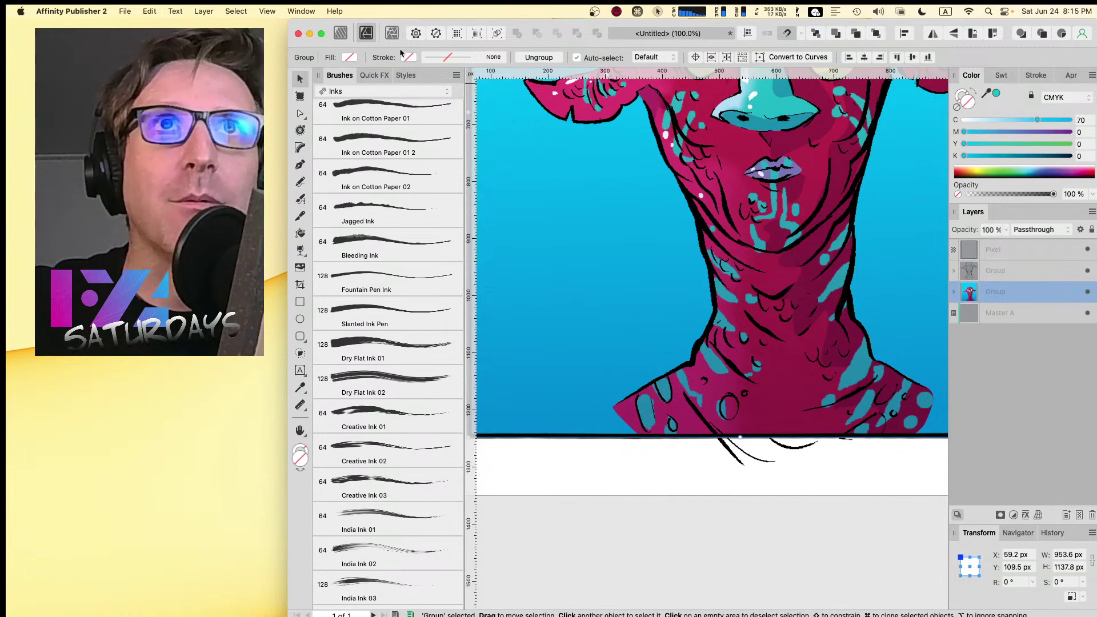
left_click(391, 34)
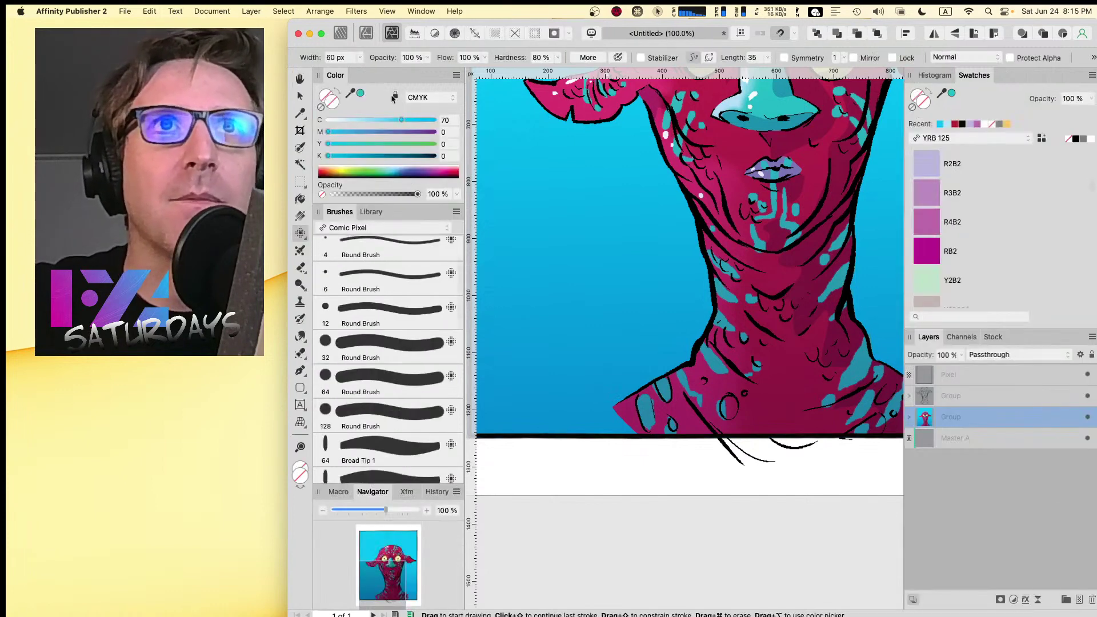
key("space")
left_click_drag(658, 380, 586, 265)
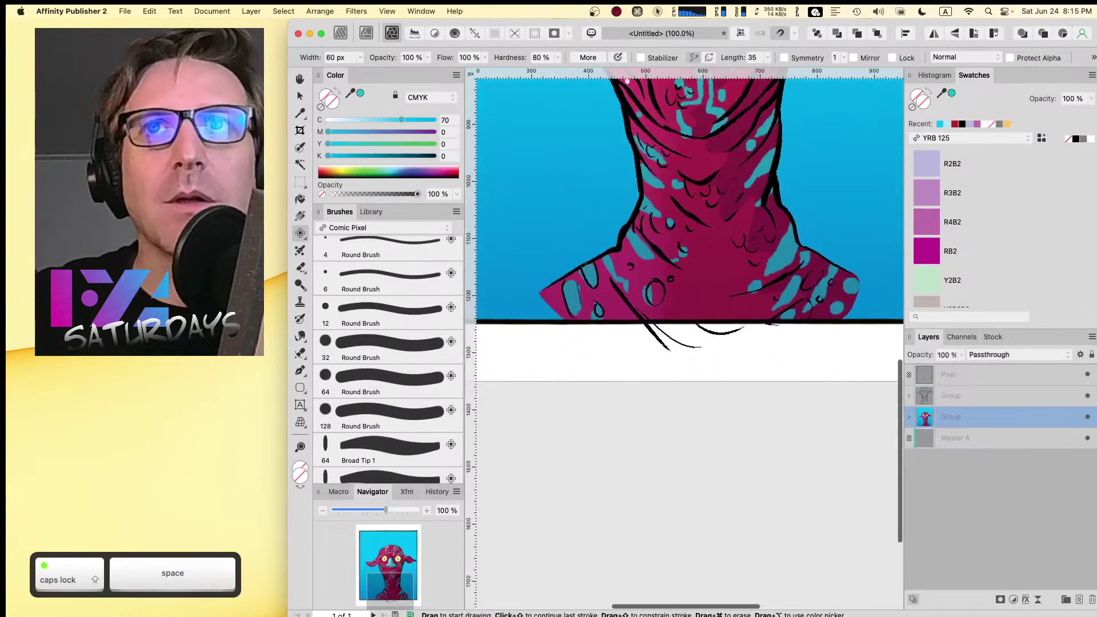
key("a")
left_click(680, 366)
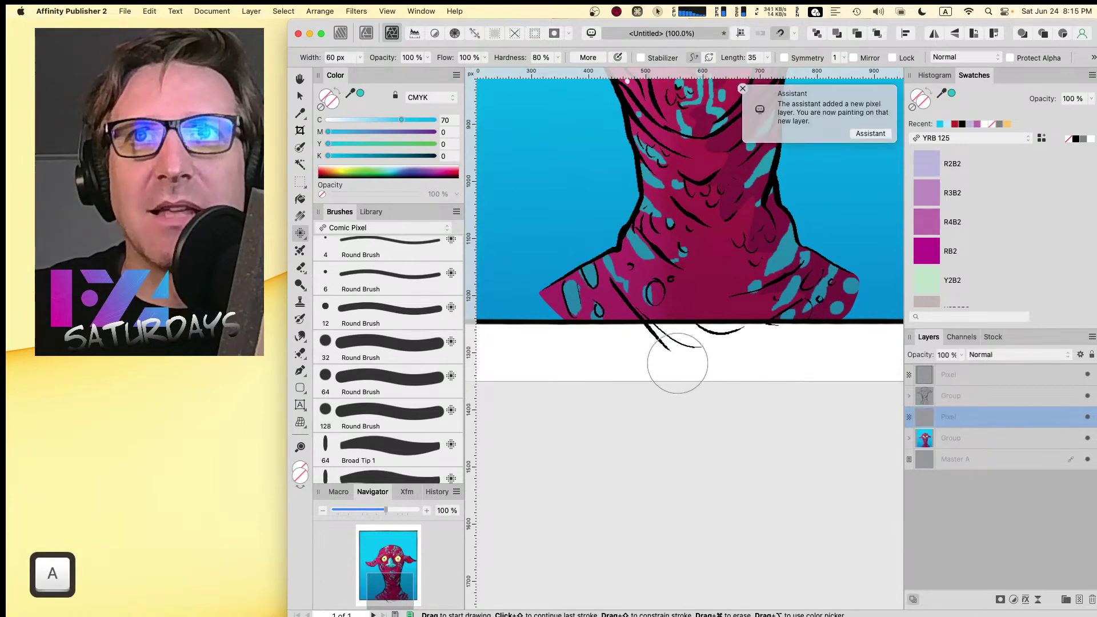
key("Caps_Lock")
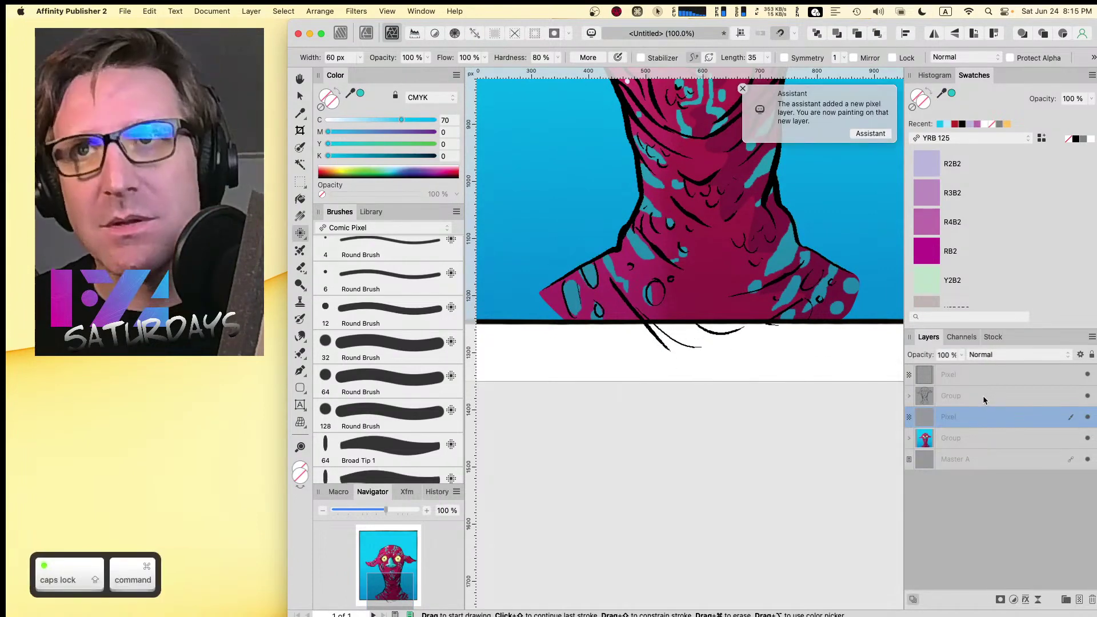
key("BackSpace")
- Add a mask to the line-art group and paint it black to hide the ink strokes below the bottom border
left_click(959, 397)
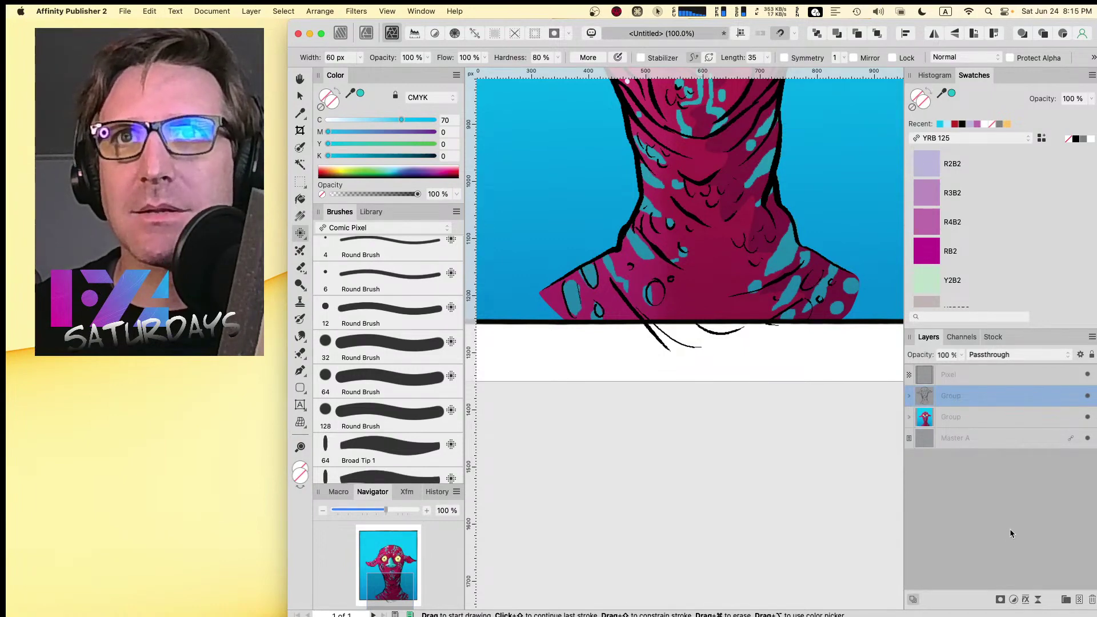
left_click(1000, 600)
left_click(909, 396)
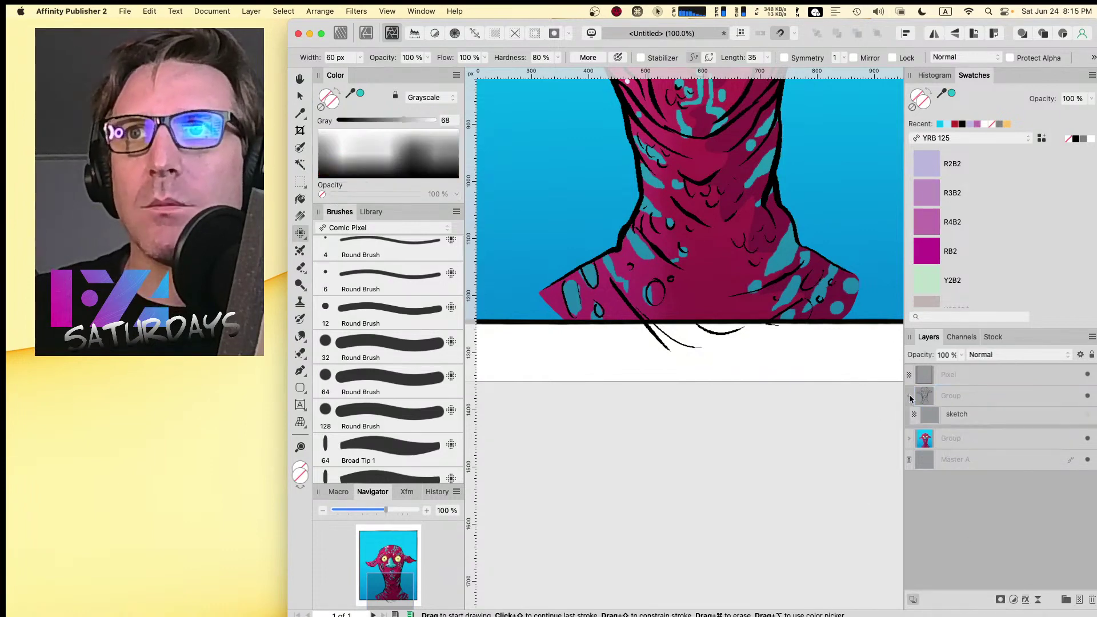
left_click(1076, 139)
mouse_move(685, 341)
left_mouse_down()
mouse_move(641, 326)
mouse_move(693, 331)
mouse_move(673, 331)
mouse_move(685, 326)
mouse_move(686, 343)
mouse_move(702, 345)
mouse_move(763, 341)
mouse_move(736, 330)
mouse_move(785, 337)
left_mouse_up()
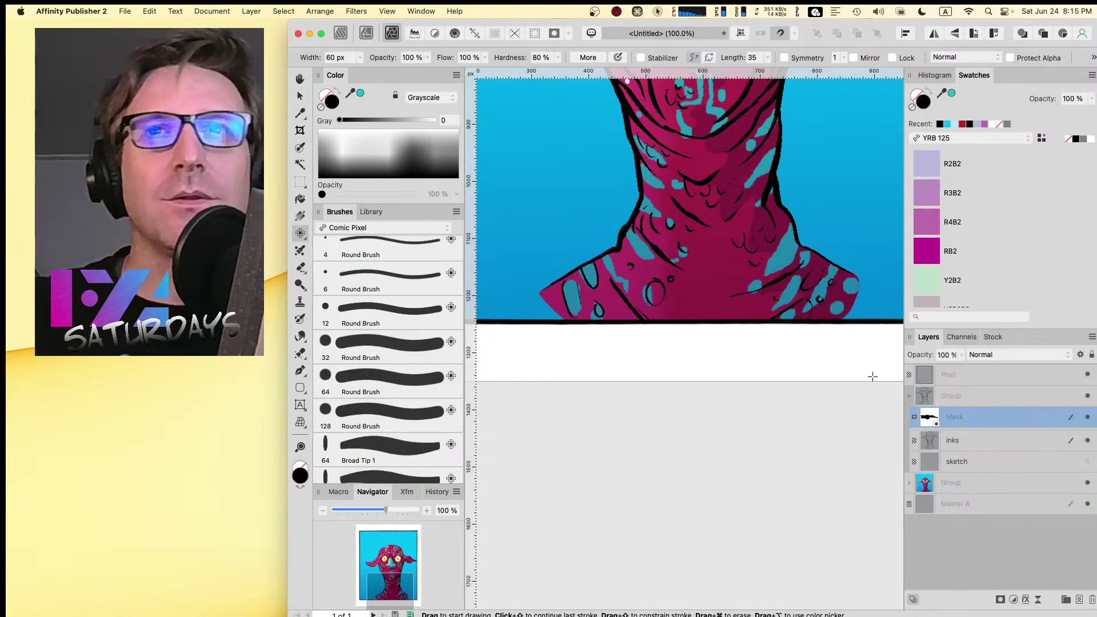
- Examine the masked portrait as a whole page at 50% and closer at 75%
key("super+minus")
key("super+minus")
key("space")
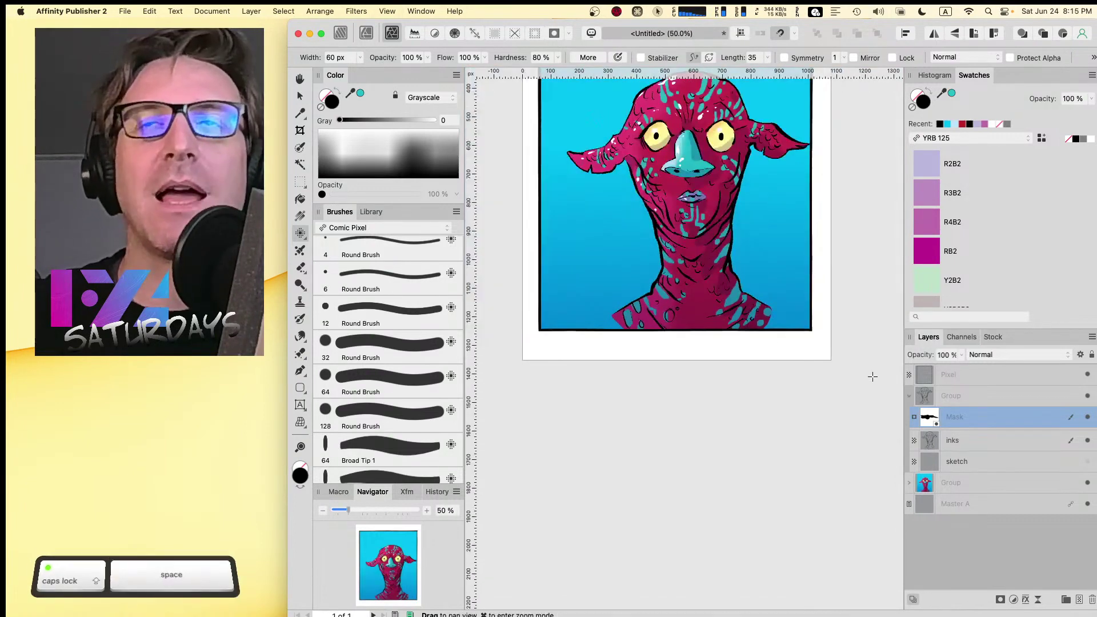
scroll(754, 411, "up", 5)
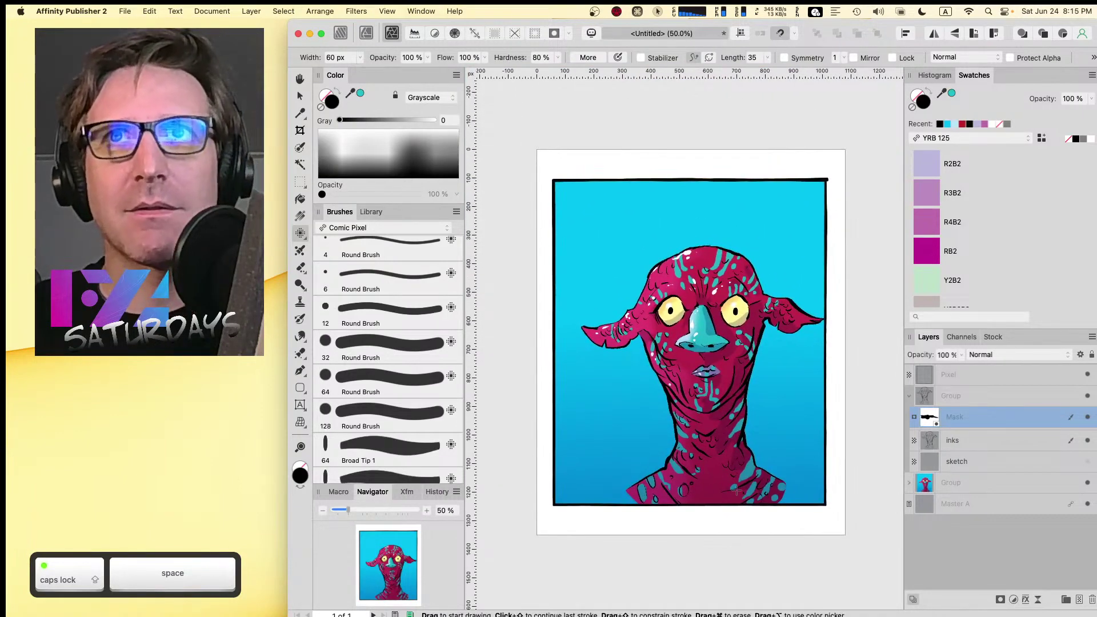
key("super+equal")
key("space")
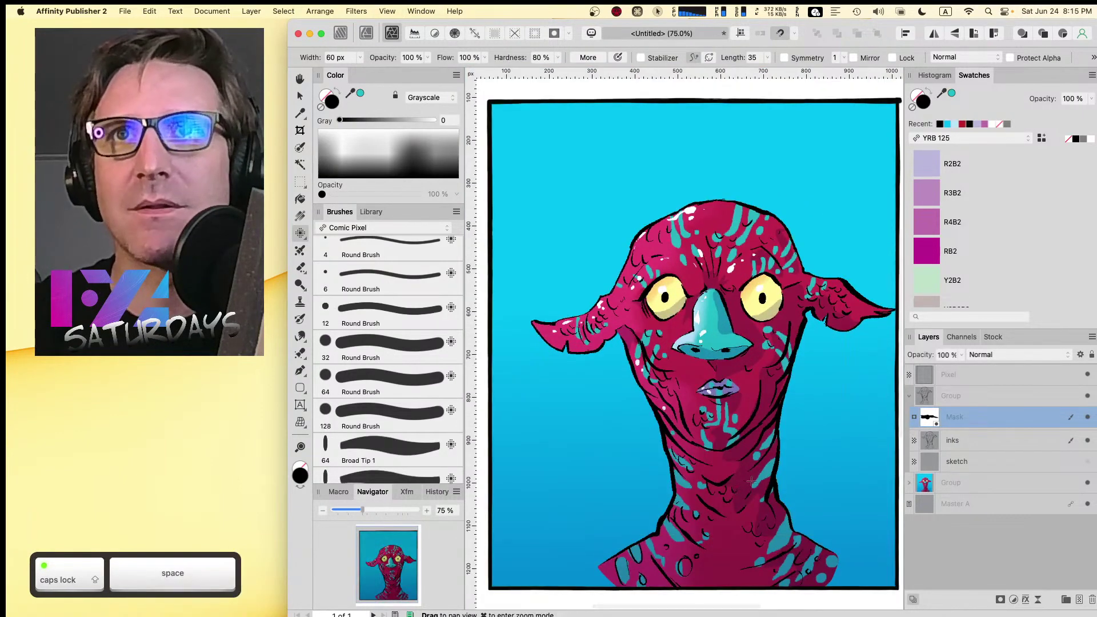
left_click_drag(779, 400, 766, 405)
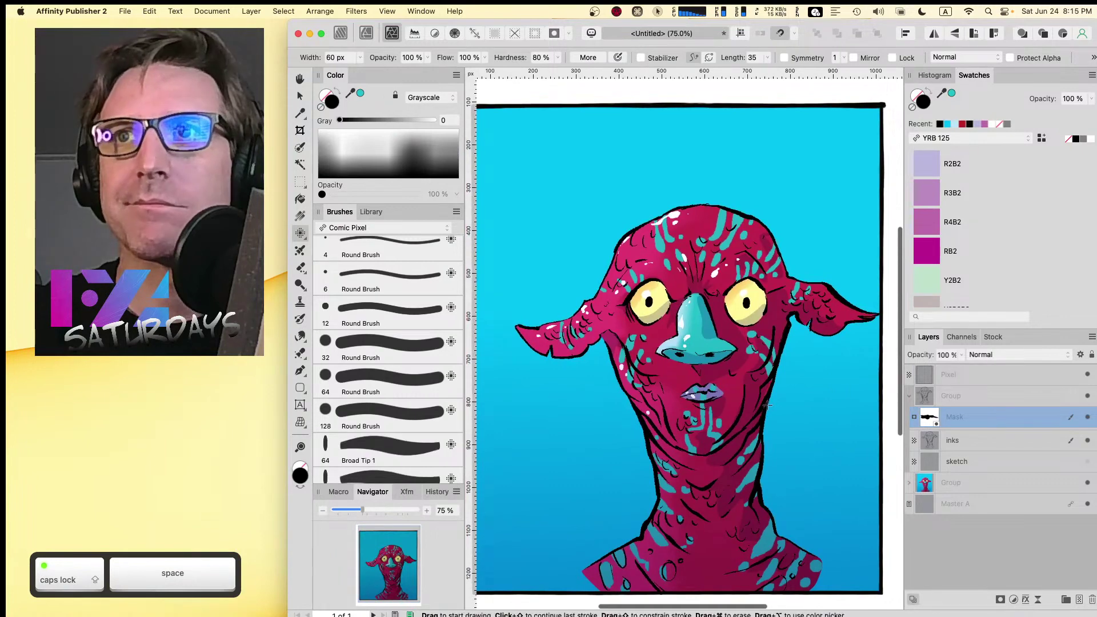
- Collapse the line-art group, select the portrait colour group and show the library of QKV macros
left_click(909, 396)
left_click(971, 418)
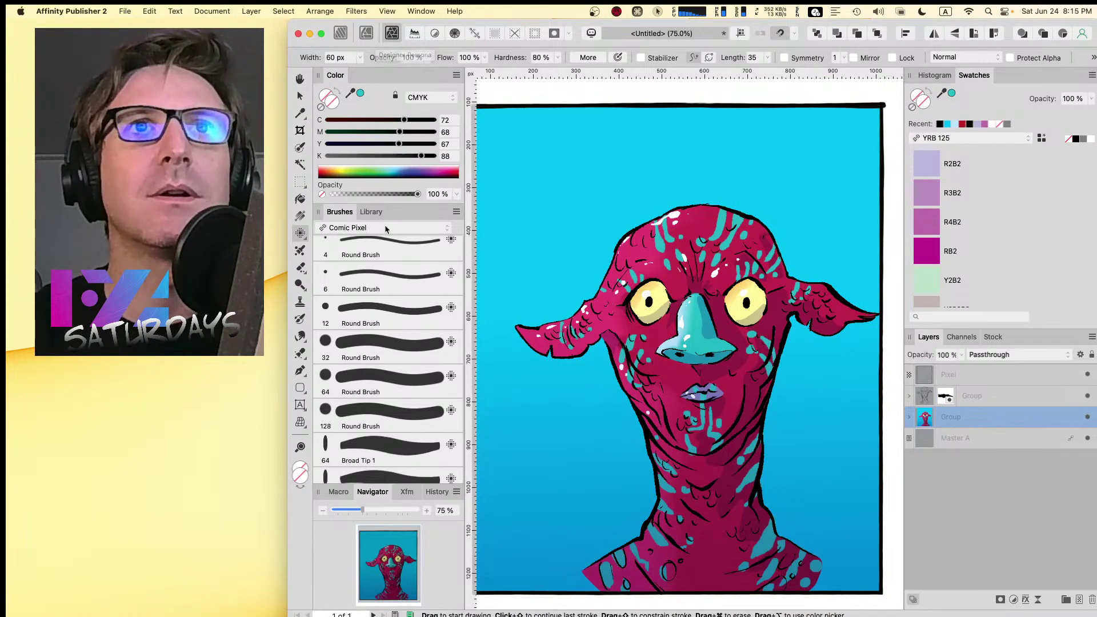
left_click(373, 211)
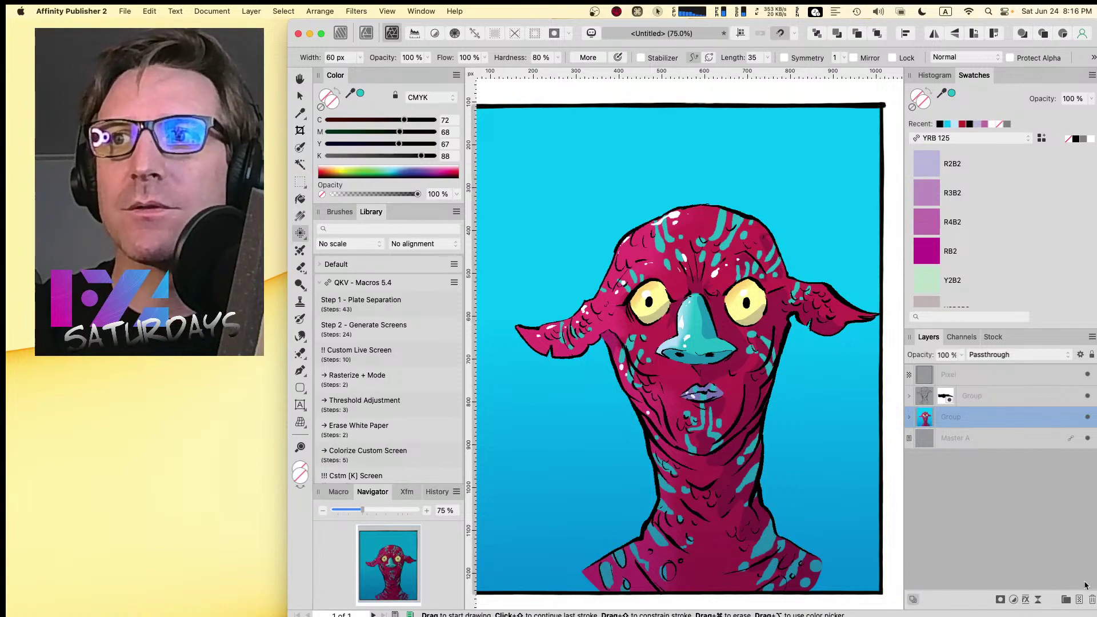
- Save the document as "sketch_20230624 tribal fish face man"
key("super+s")
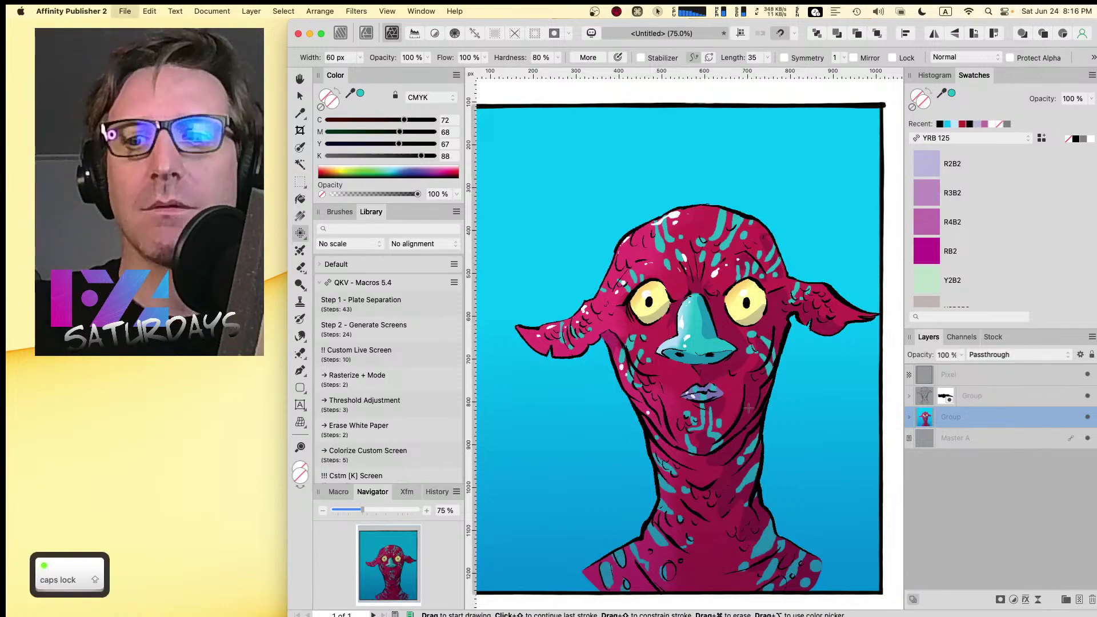
type("KT")
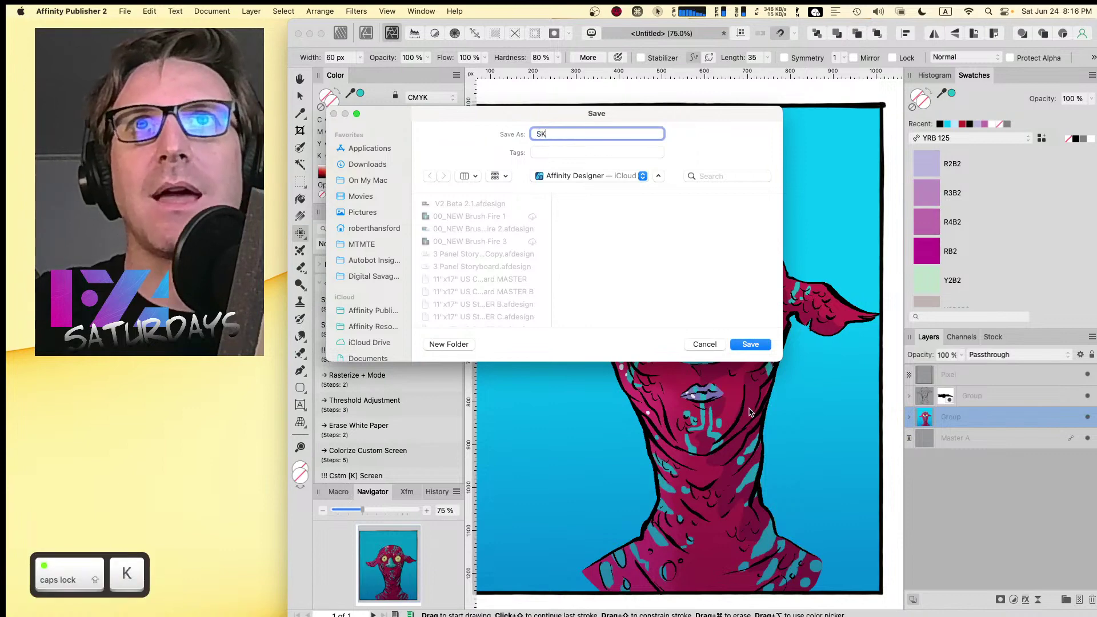
key("BackSpace")
key("BackSpace")
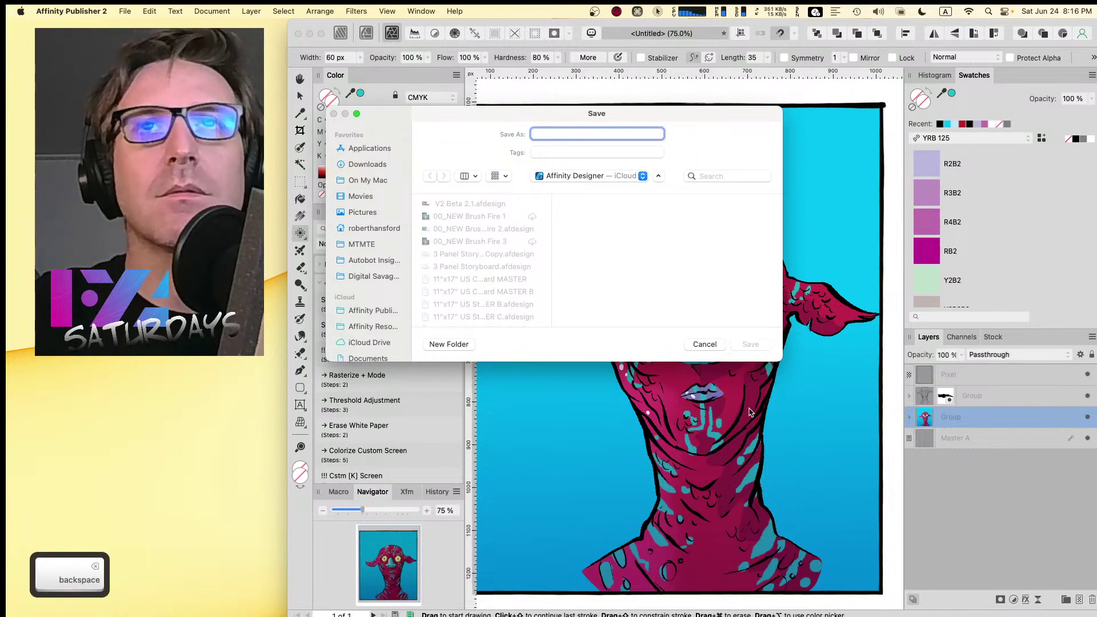
type("sketch_")
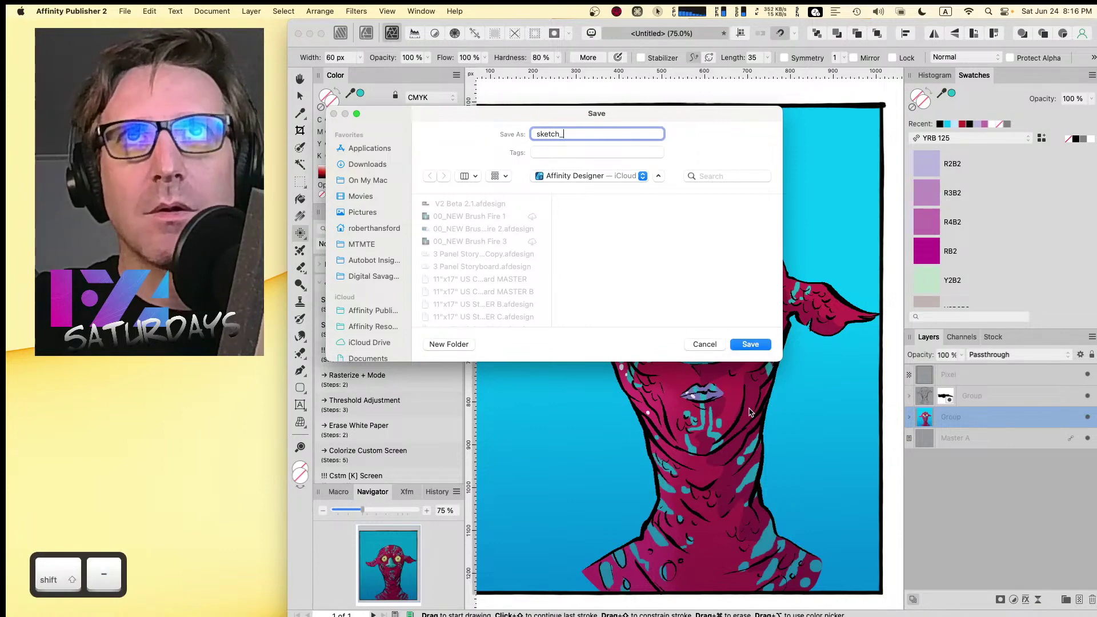
type("2023")
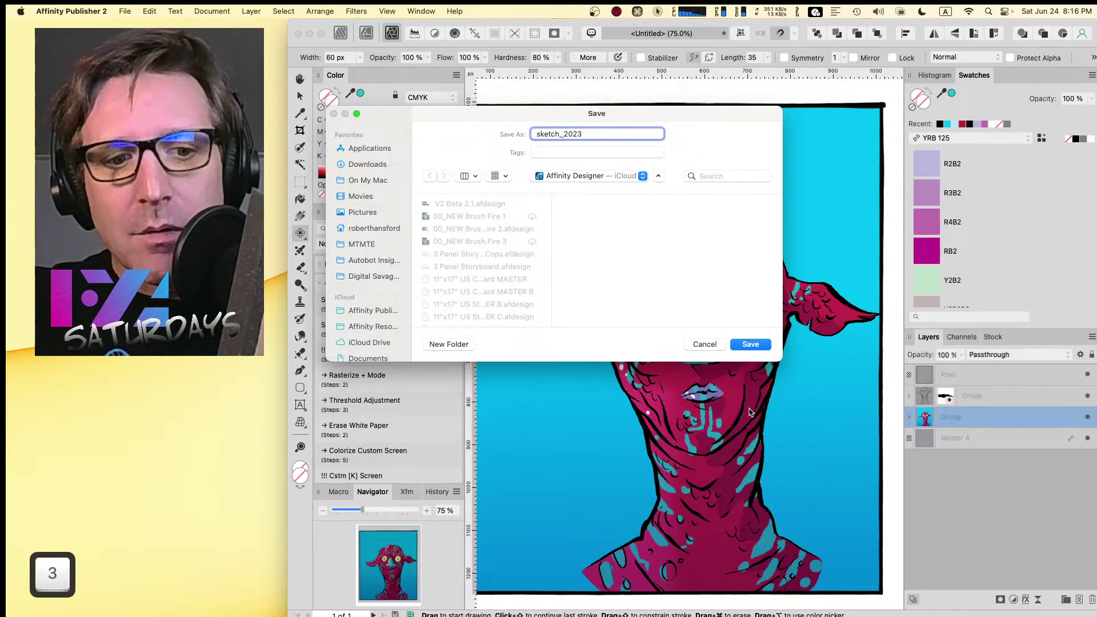
type("0")
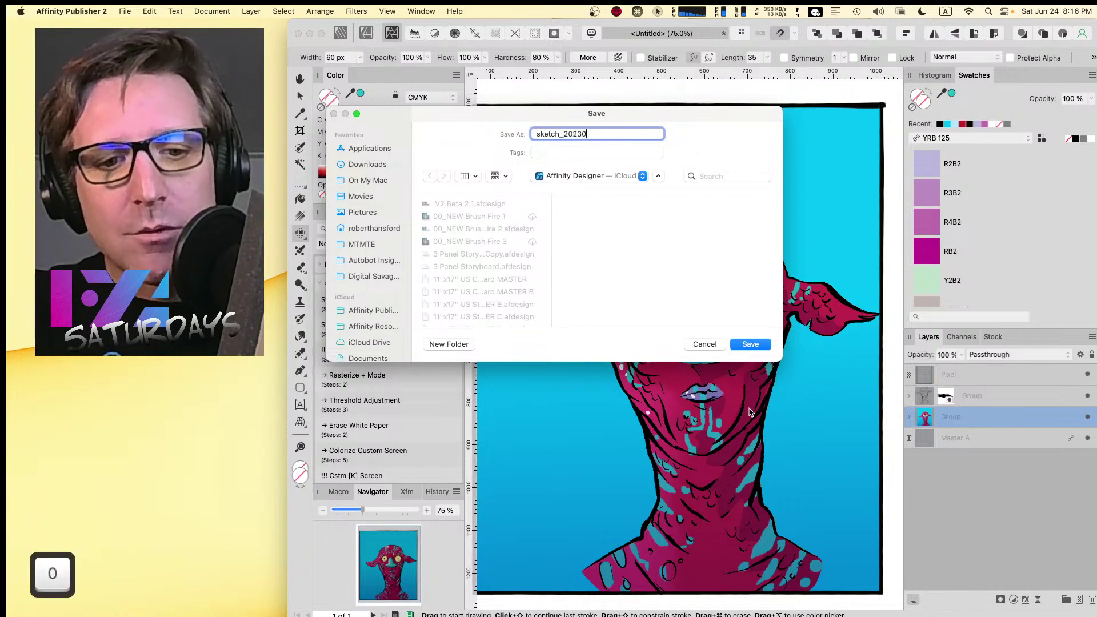
type("62")
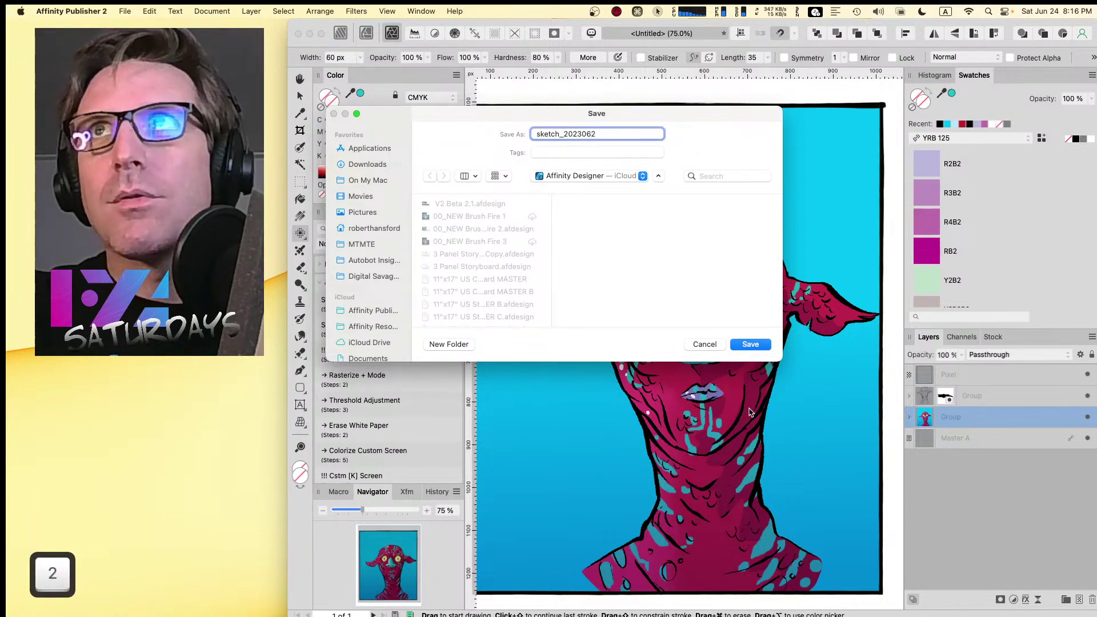
type("4")
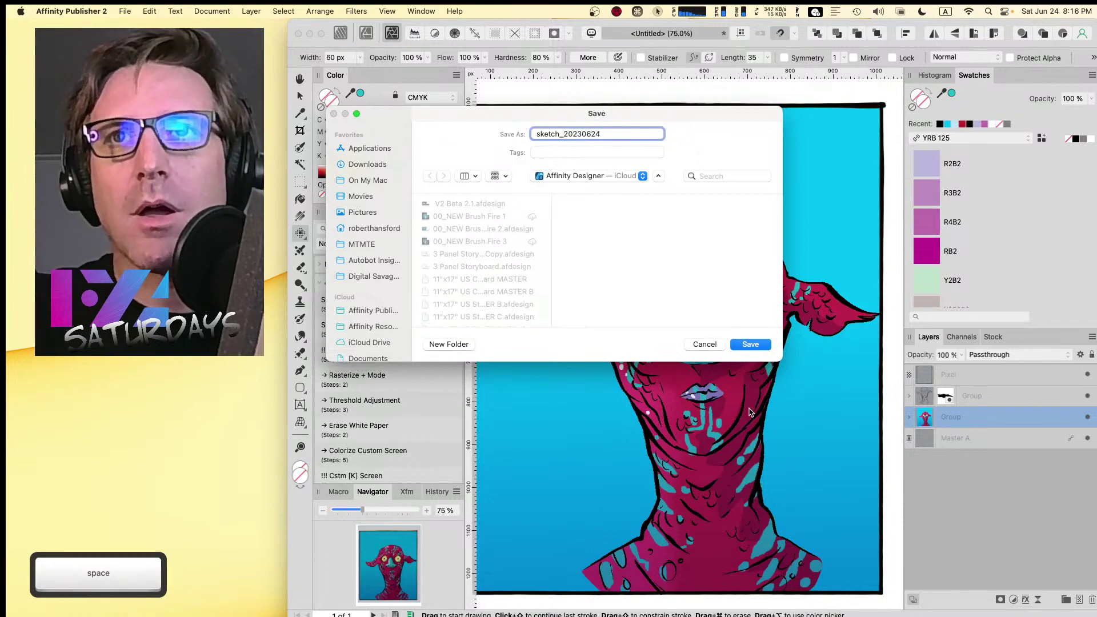
type(" tribal ")
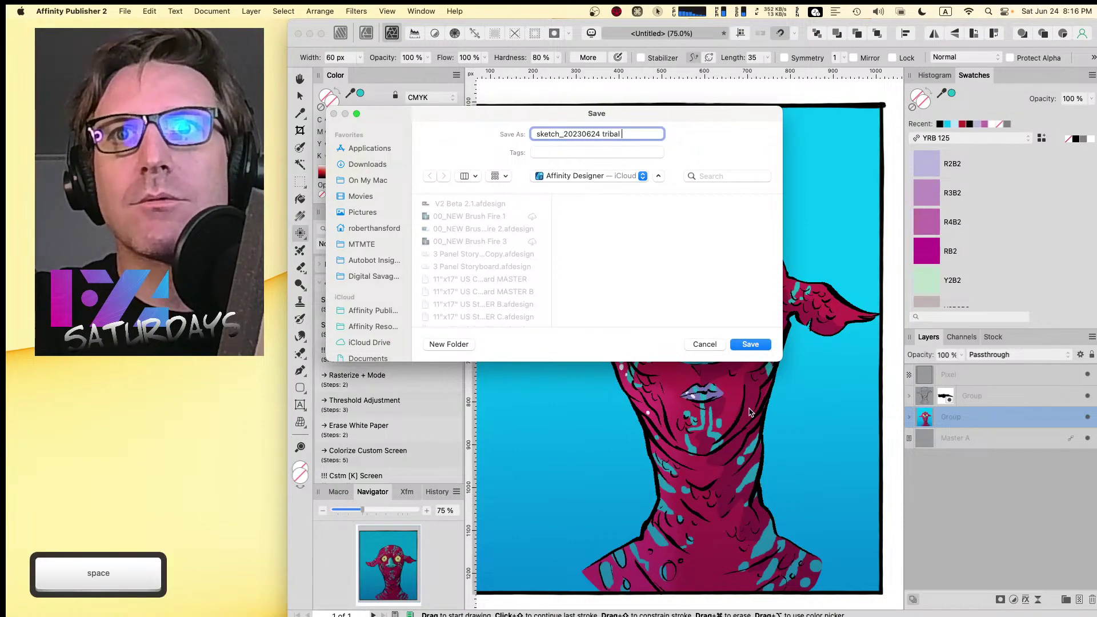
type("fish face m")
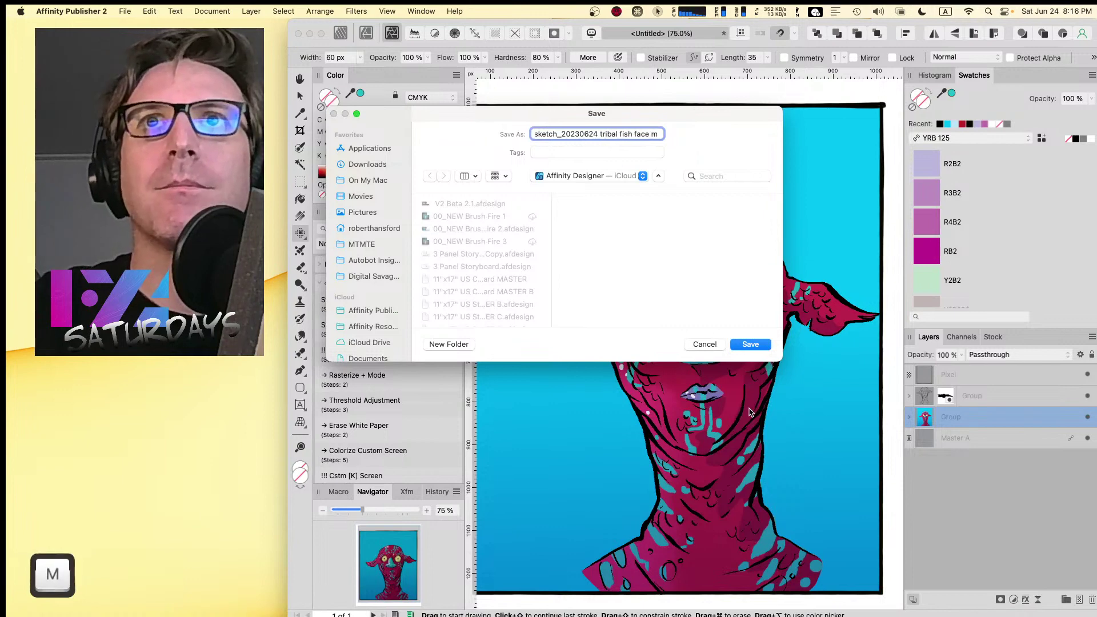
type("an")
key("Return")
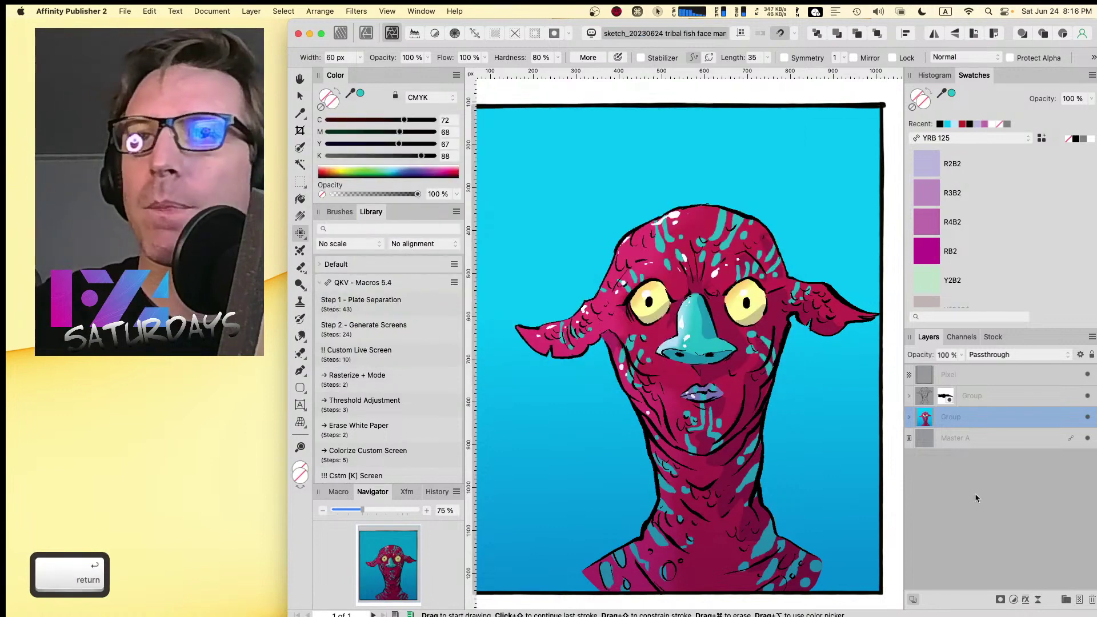
- Try the Step 1 - Plate Separation macro on the portrait colour group, and look through the other QKV macros
left_click(391, 313)
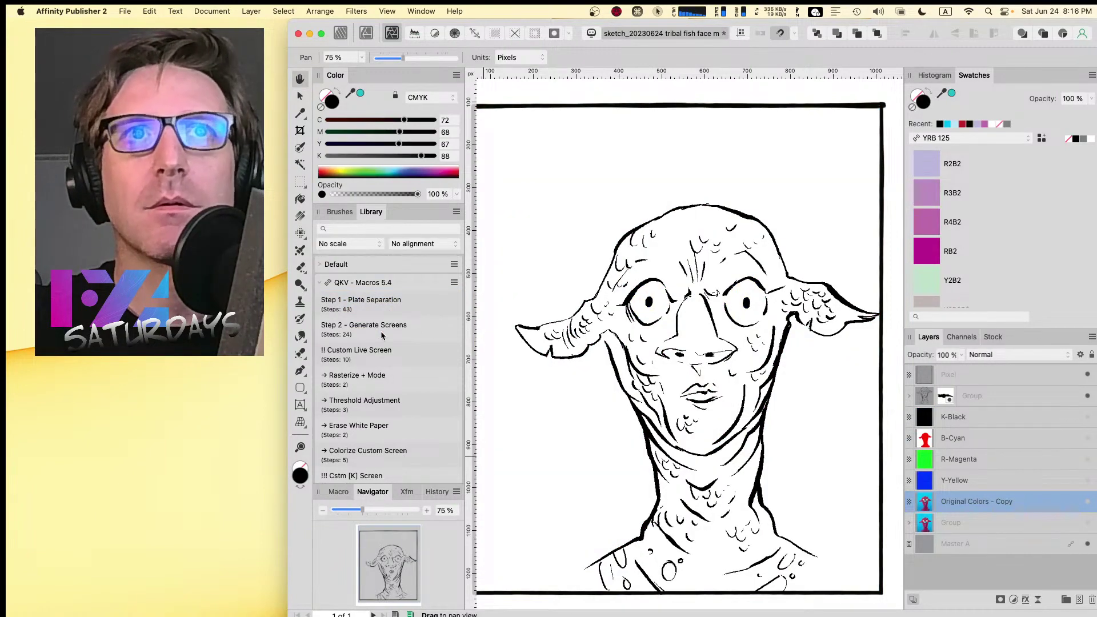
key("super+z")
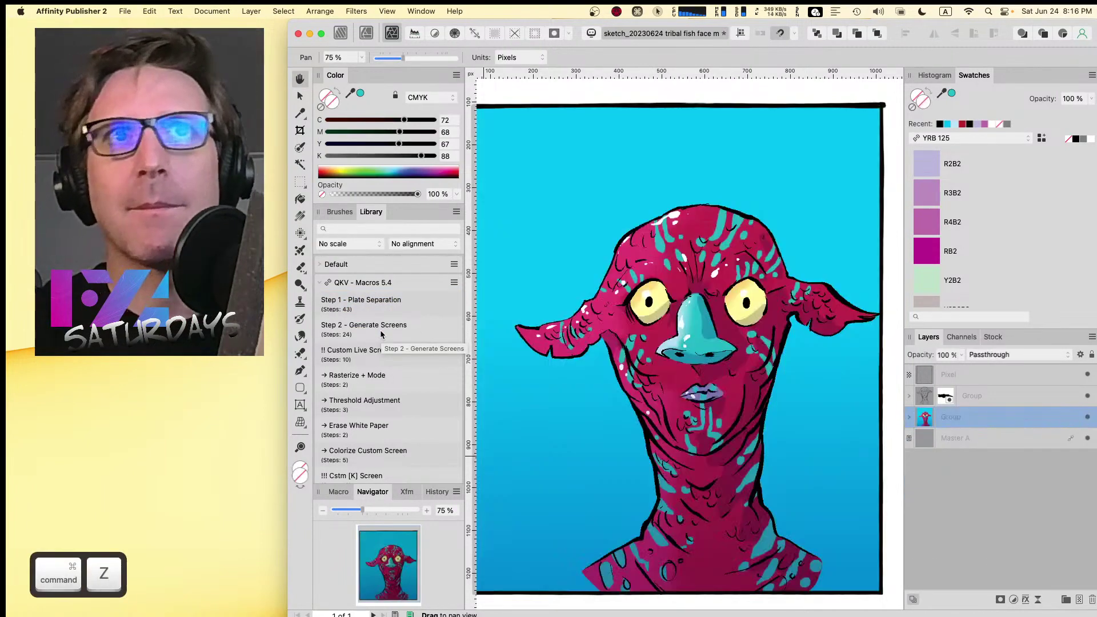
scroll(420, 323, "down", 2)
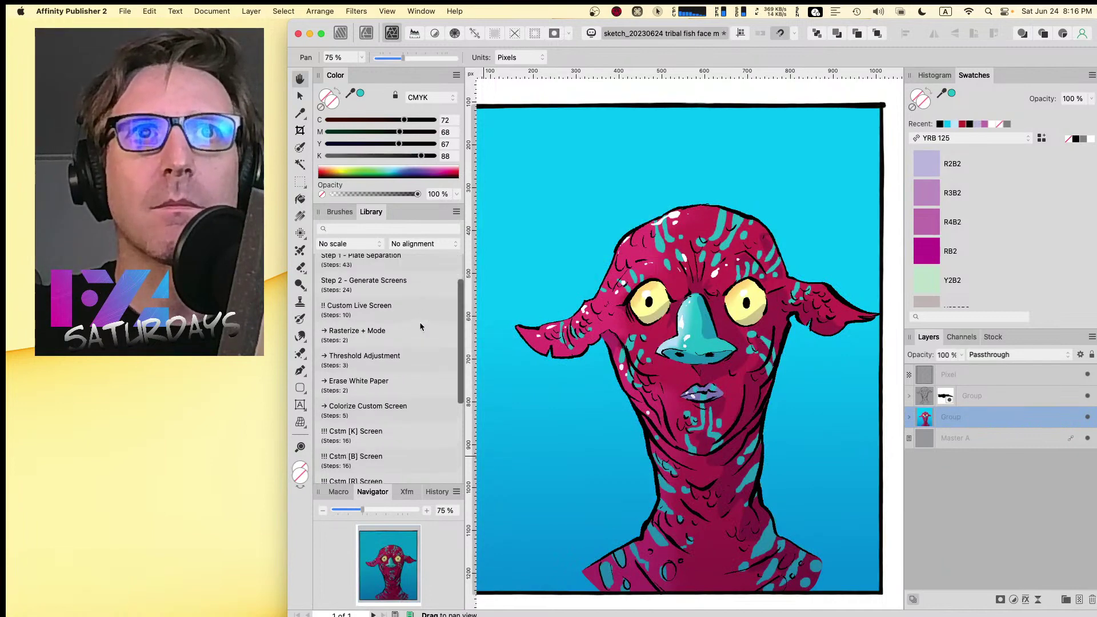
left_click_drag(460, 313, 434, 200)
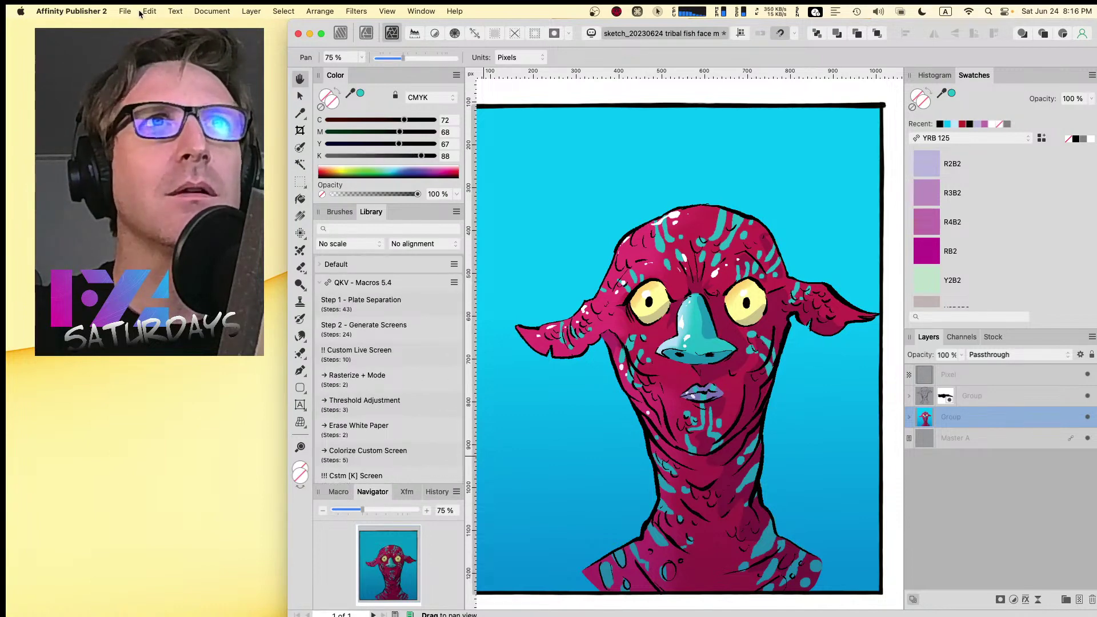
- Convert the document to CMYK/8 with the U.S. Web Coated (SWOP) v2 profile and run the Step 1 - Plate Separation macro on the colour group
left_click(217, 9)
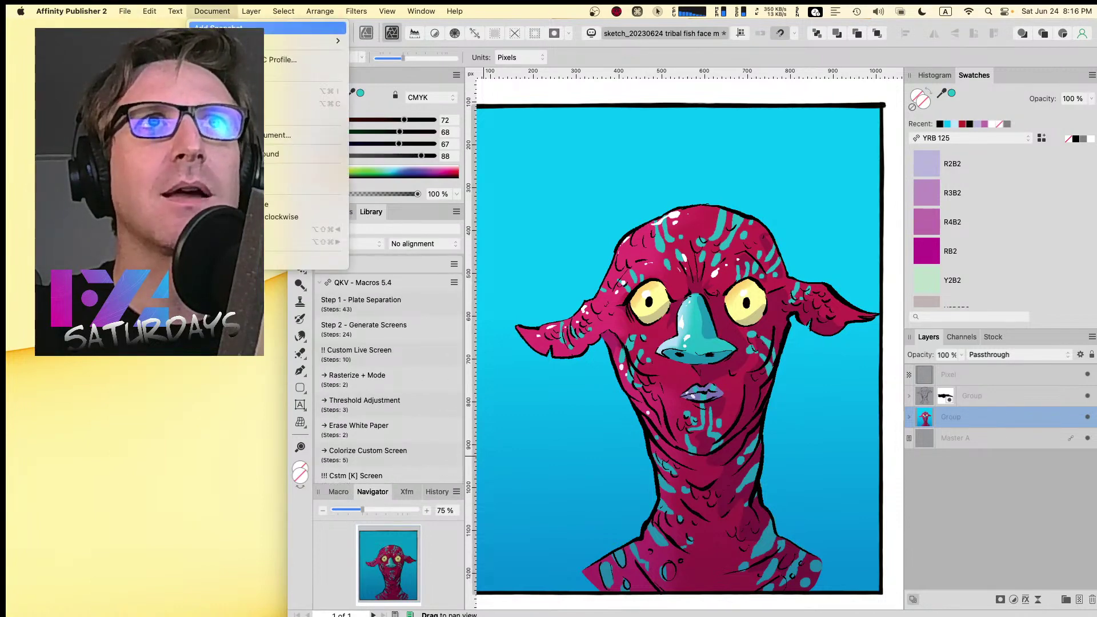
left_click(240, 72)
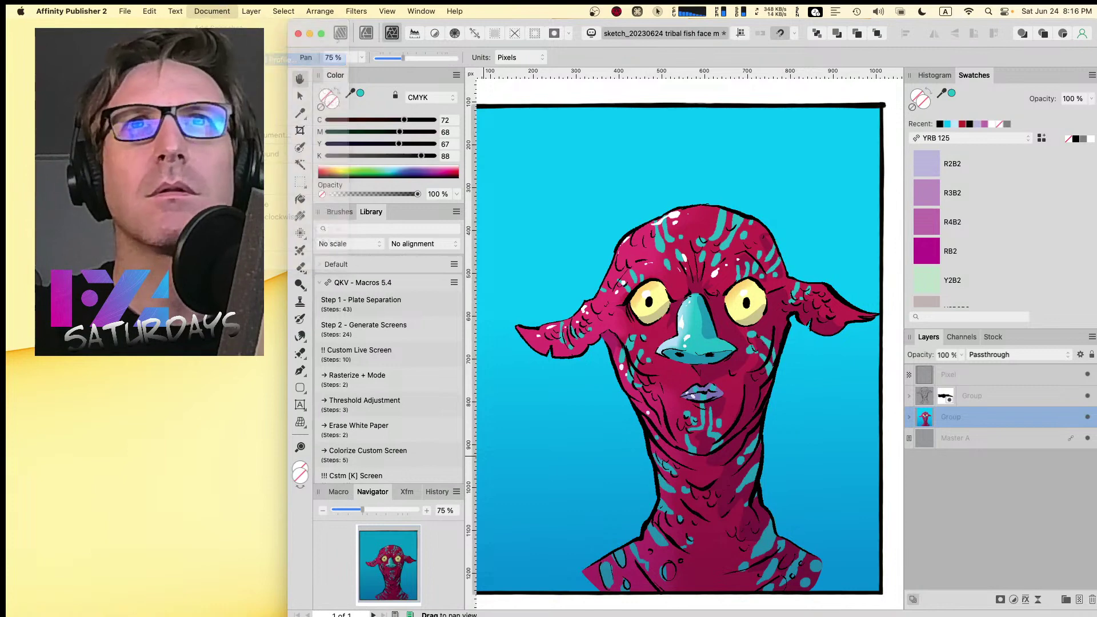
left_click(490, 253)
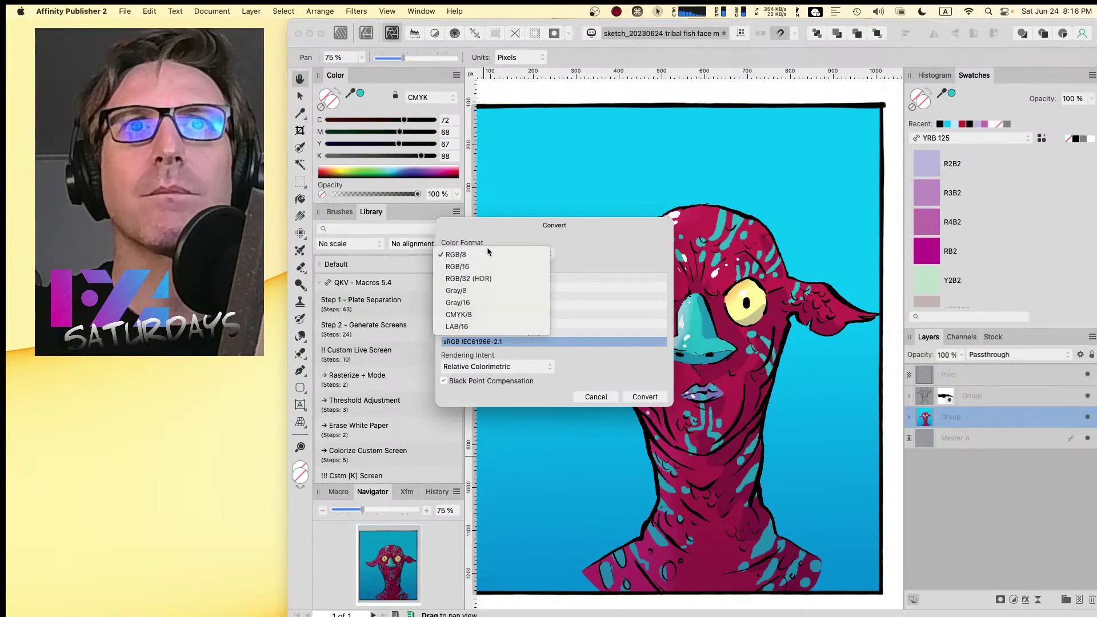
left_click(498, 314)
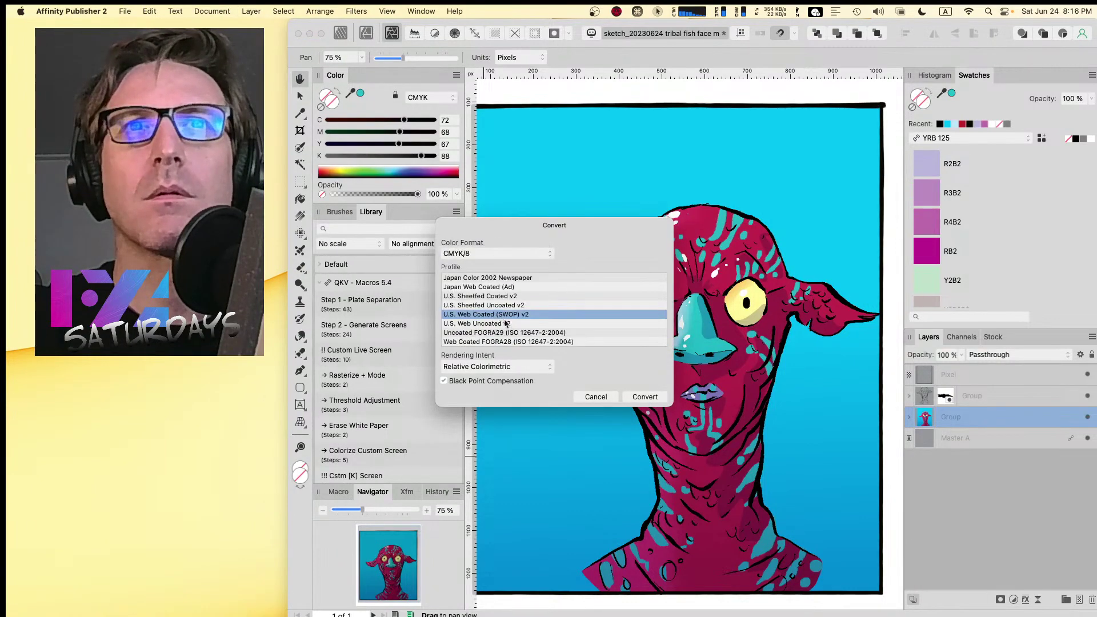
left_click(641, 395)
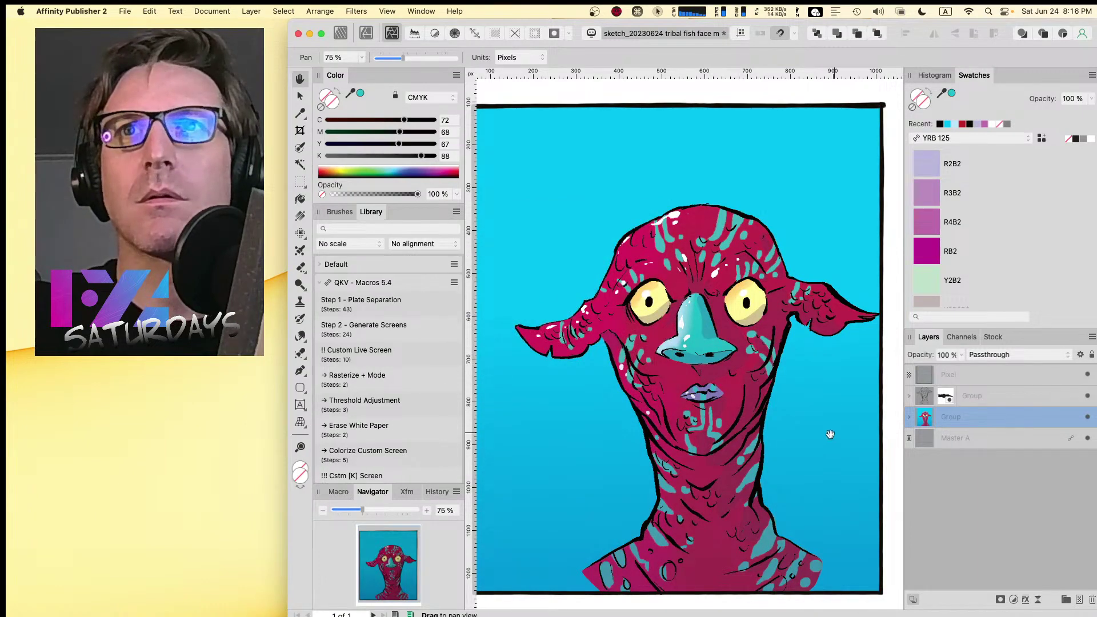
left_click(374, 310)
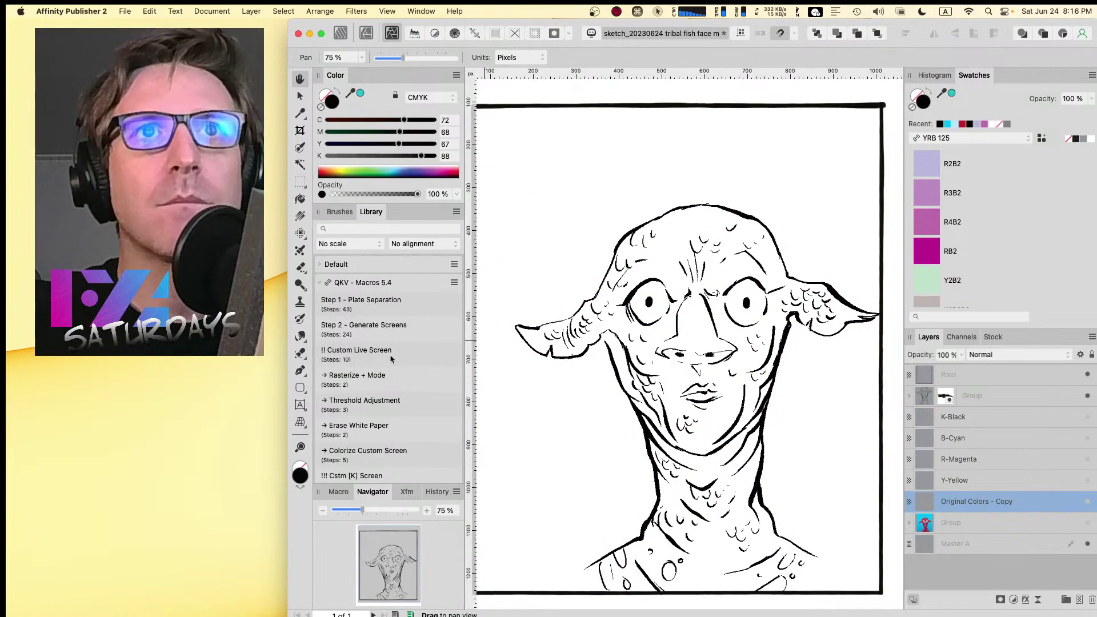
- Run the Step 2 - Generate Screens macro with the Y, R, B and K sizes all set to 5 px
left_click(388, 334)
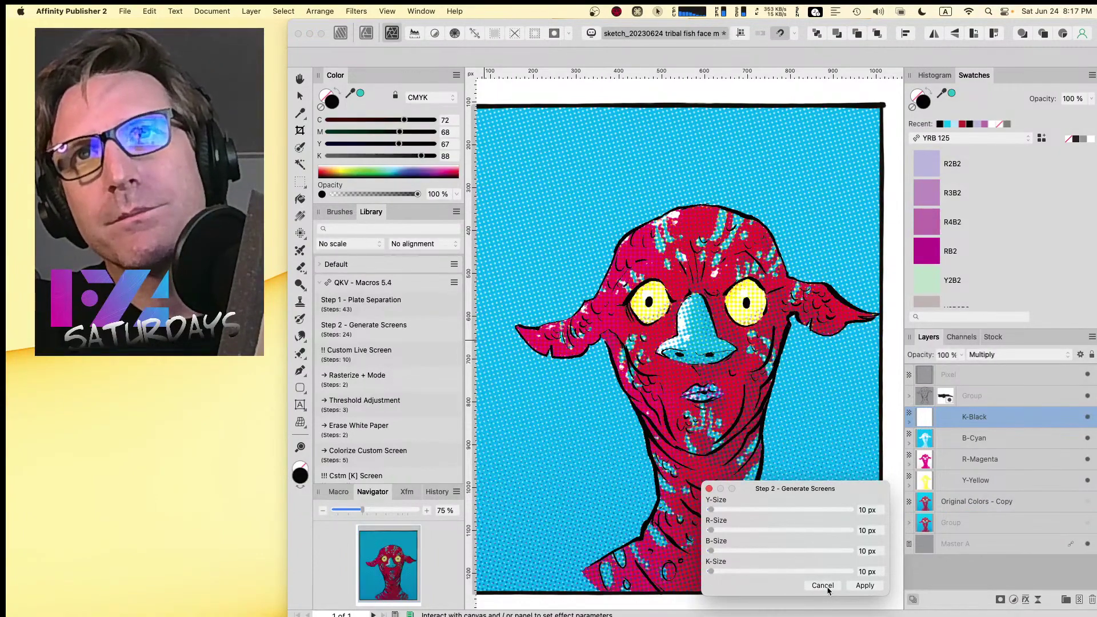
left_click(878, 510)
type("5")
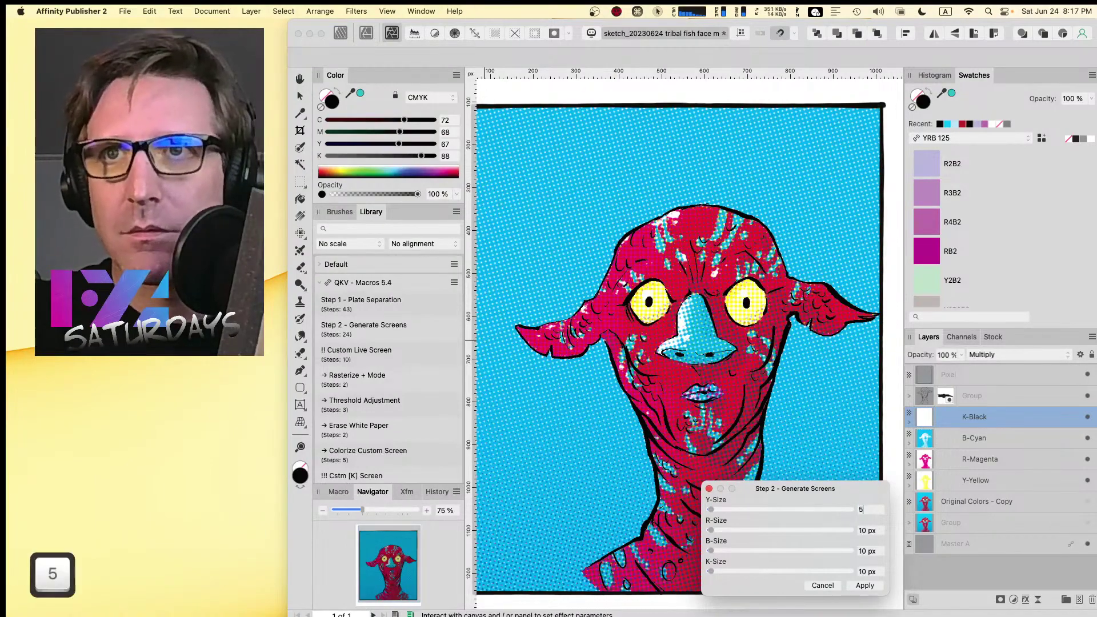
key("Return")
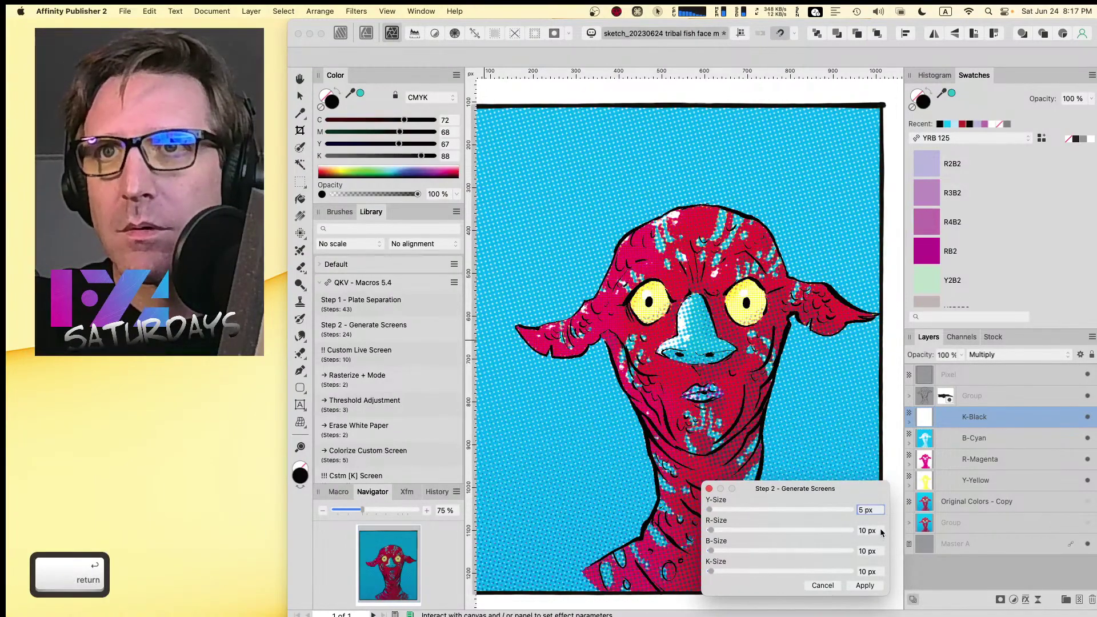
type("5")
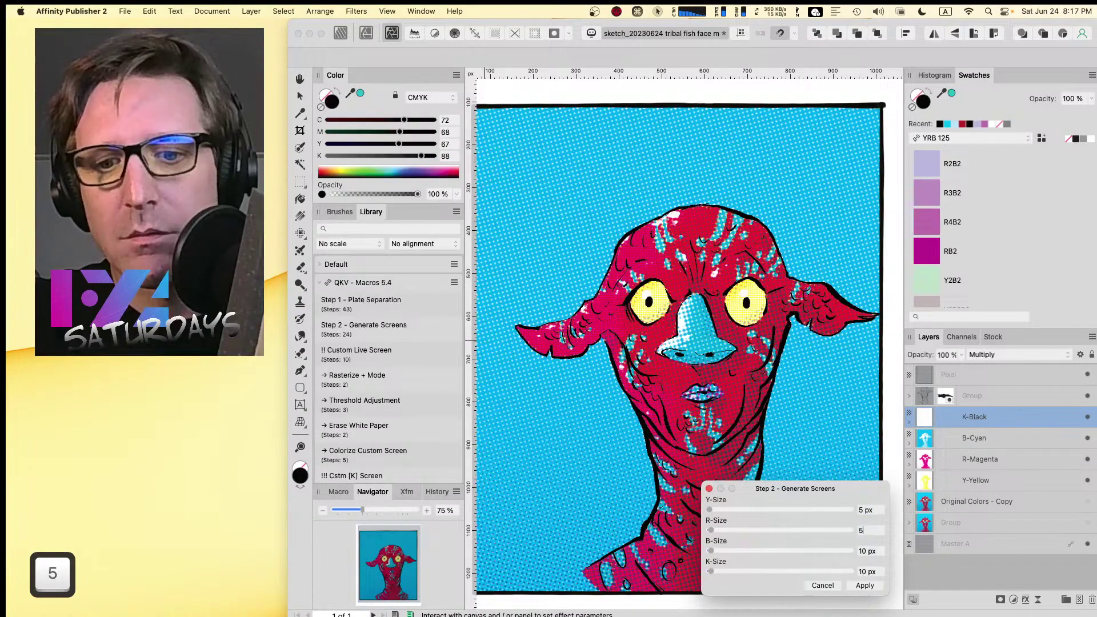
key("Return")
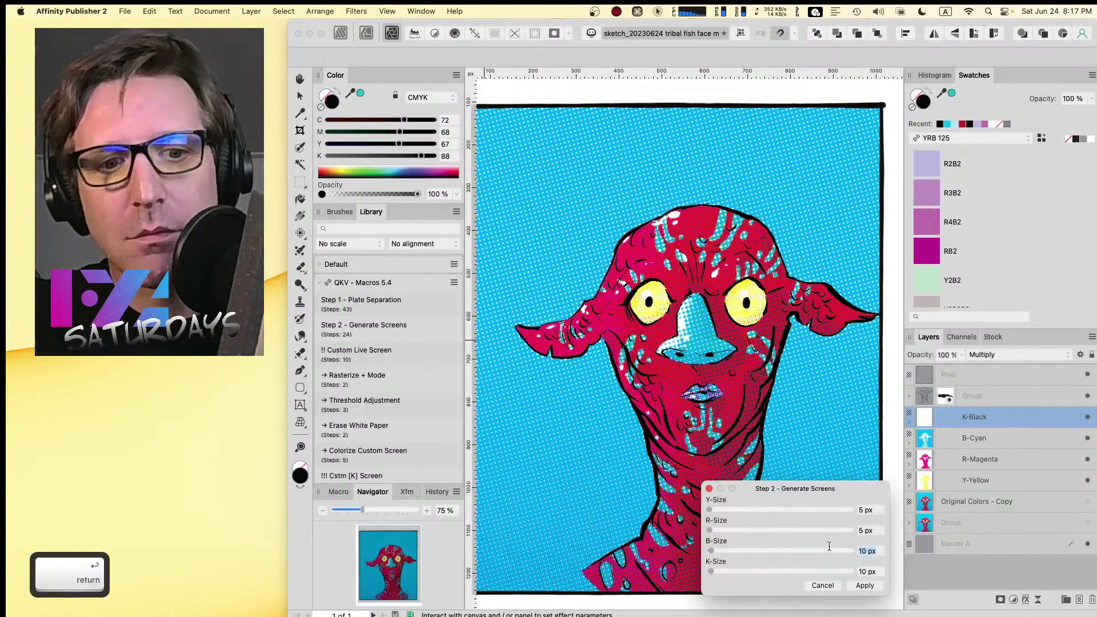
type("5")
key("Return")
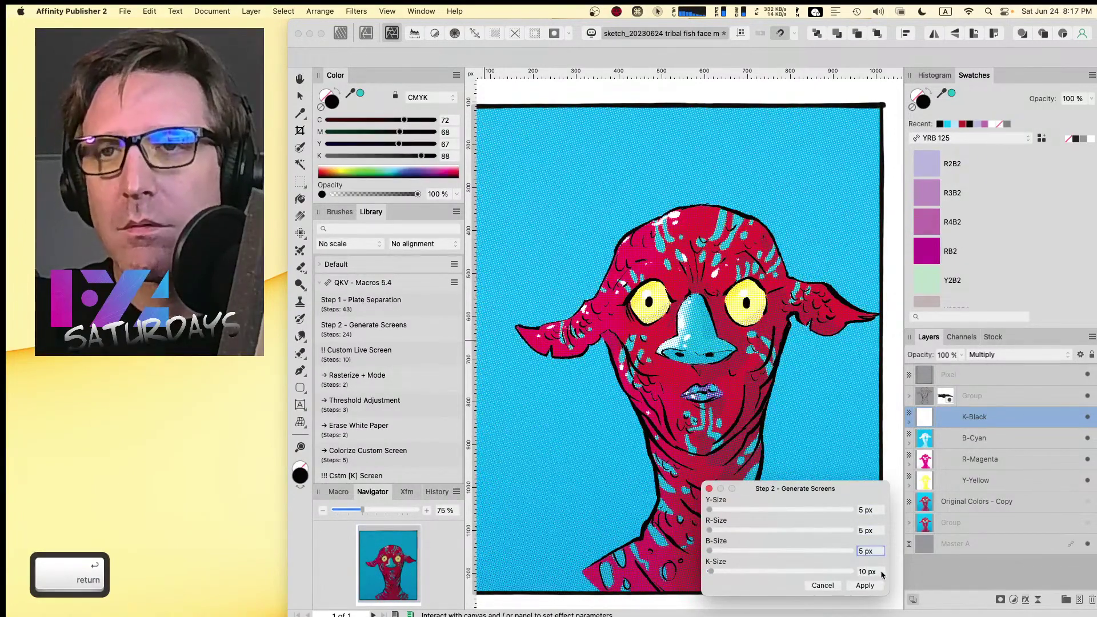
left_click(880, 571)
type("5")
key("Return")
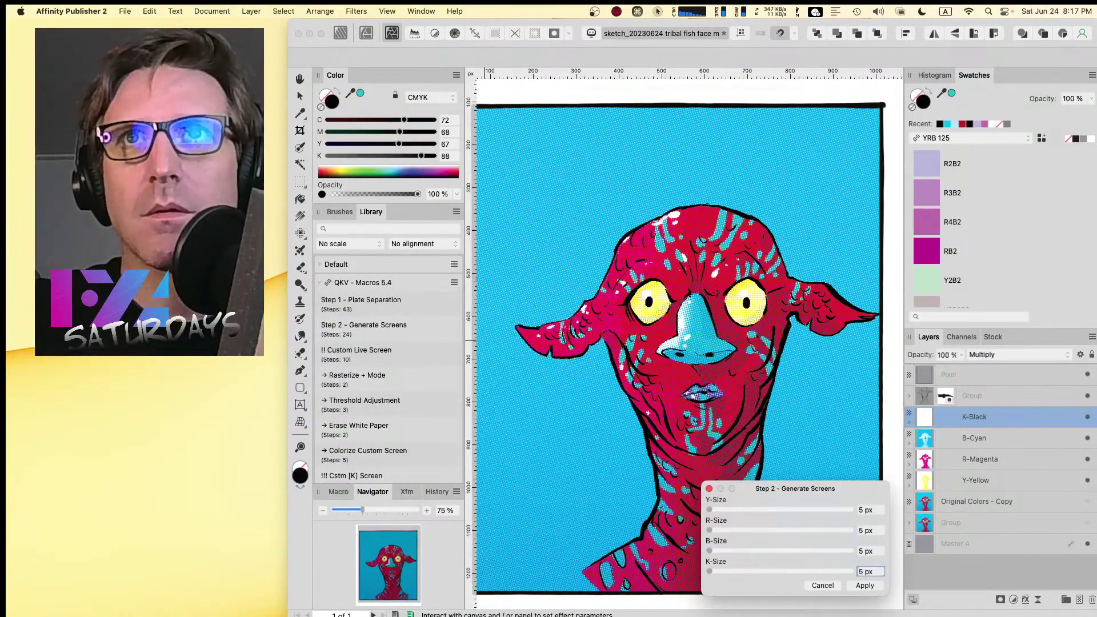
left_click(865, 586)
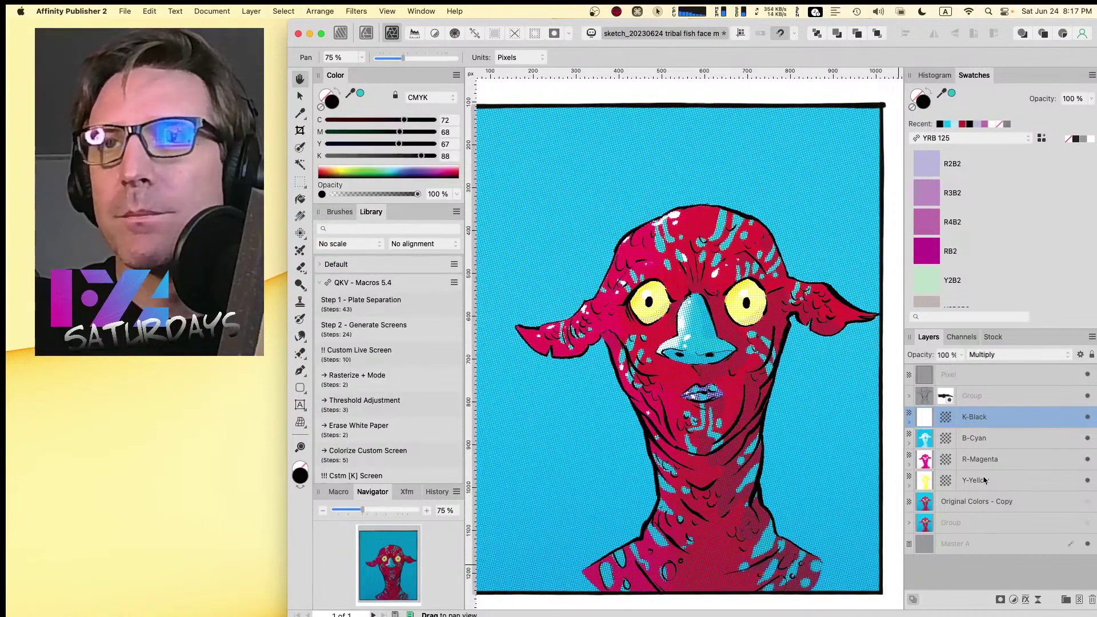
- Select the four colour plates and examine the halftone dots across the face at different magnifications
left_click(1010, 487, "shift")
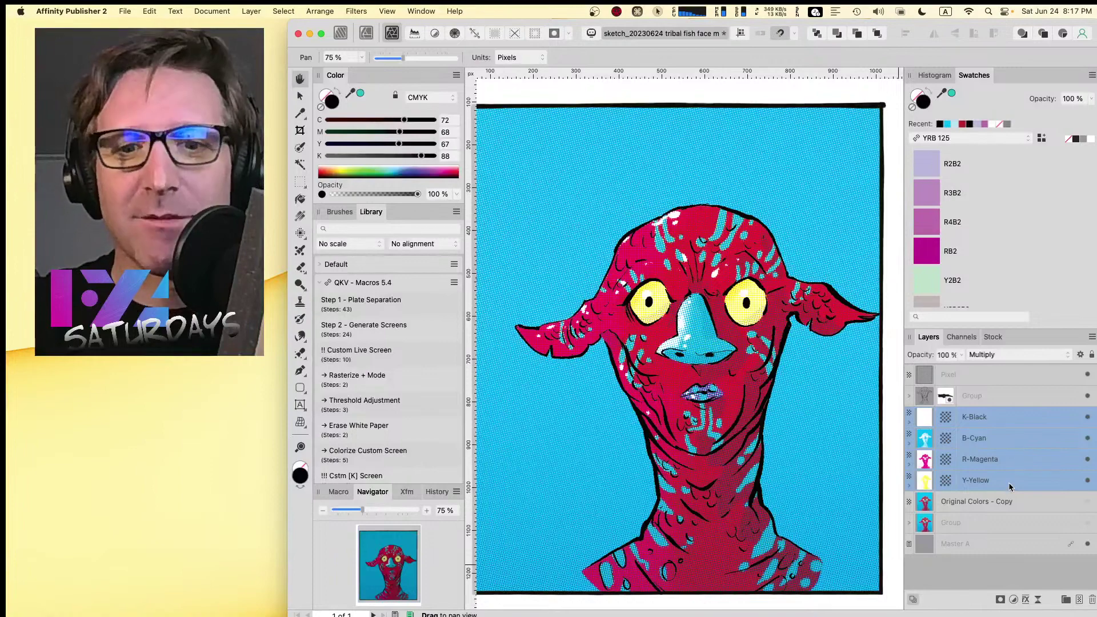
key("super")
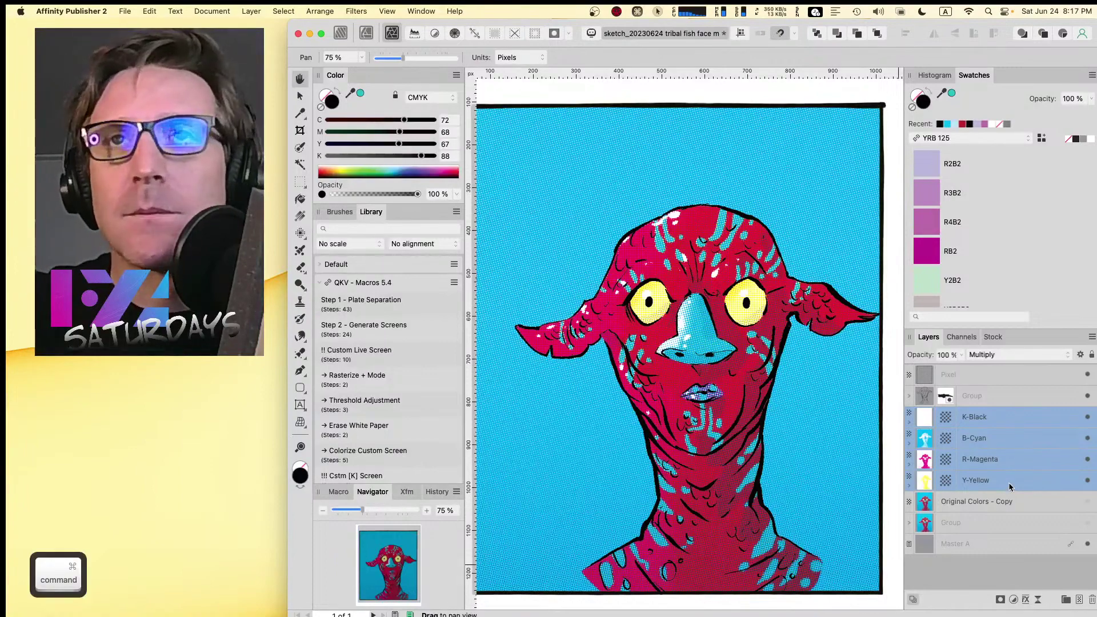
key("super+equal")
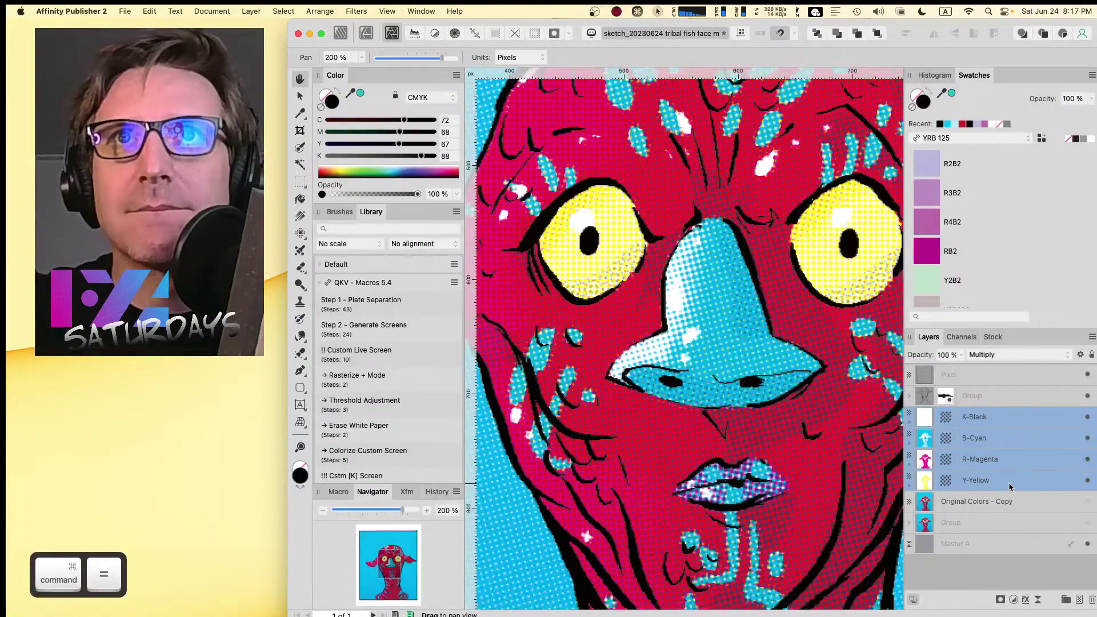
key("super+minus")
key("super+minus")
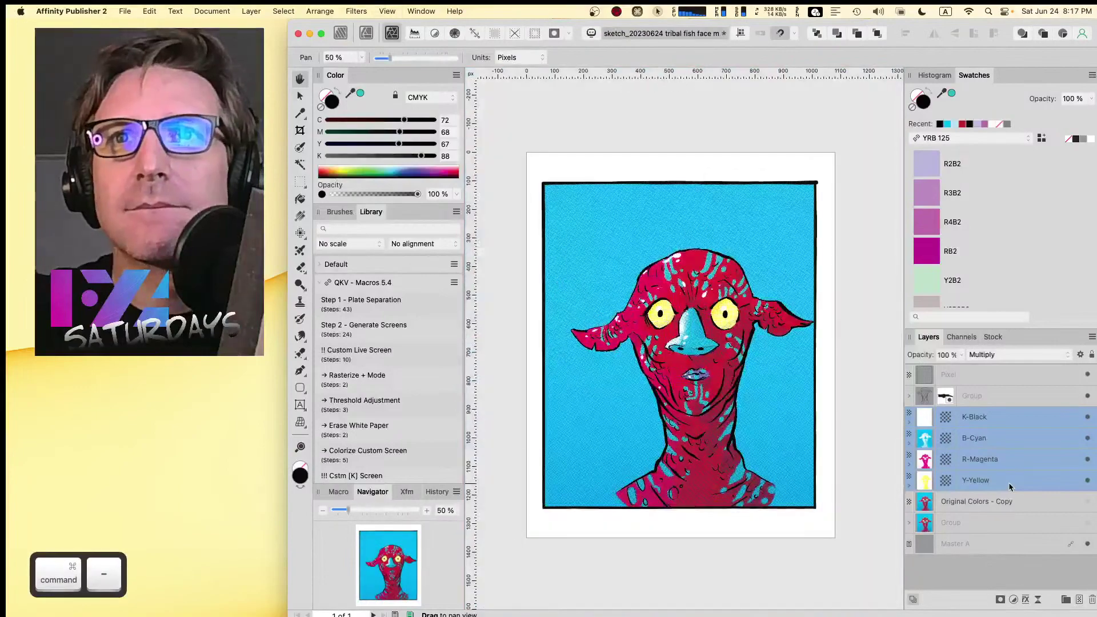
key("super+equal")
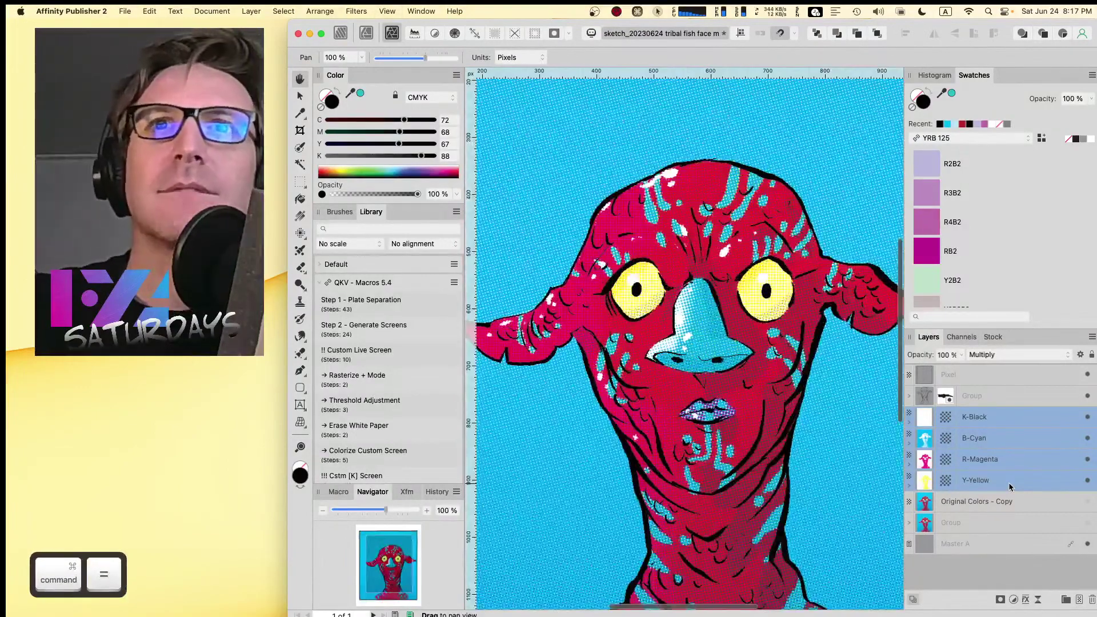
key("super+equal")
key("super+equal")
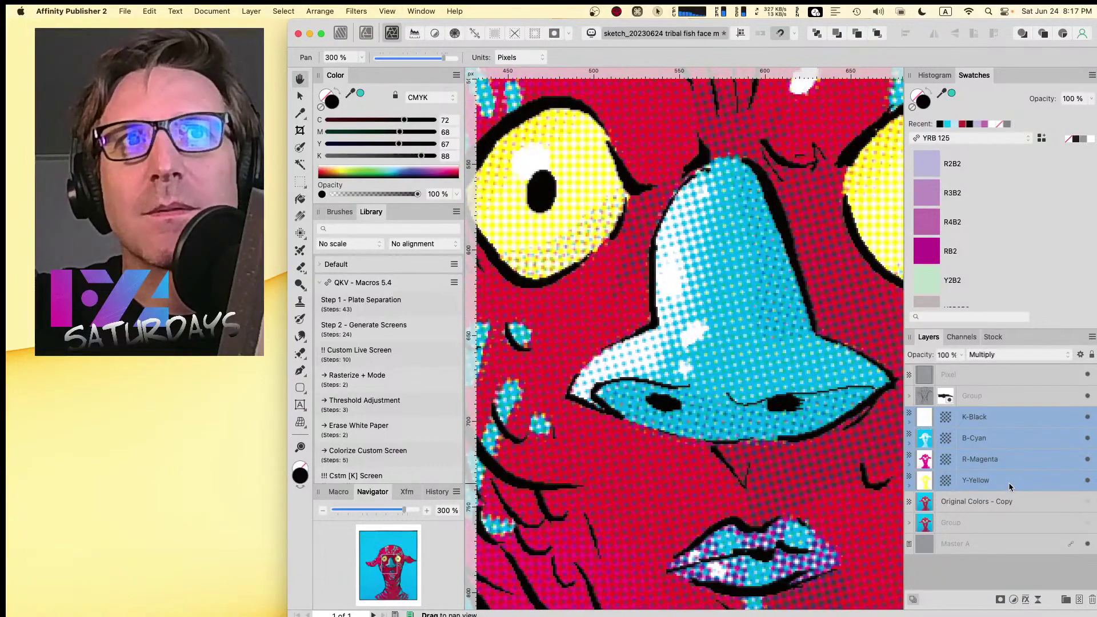
key("super+minus")
key("super+minus")
key("super+minus")
key("super+minus")
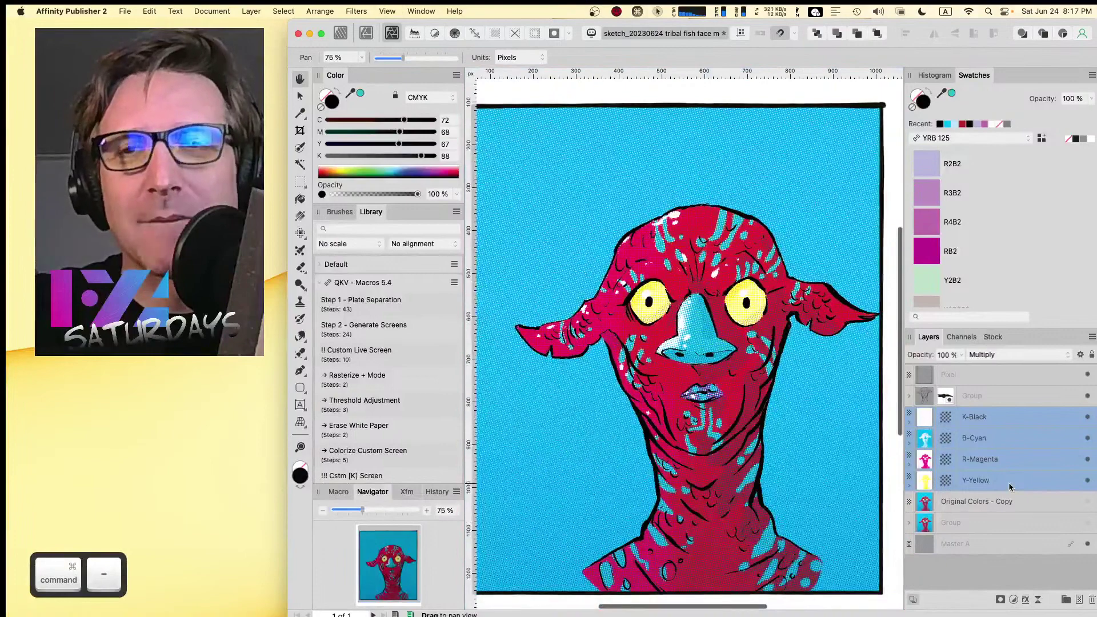
key("super+equal")
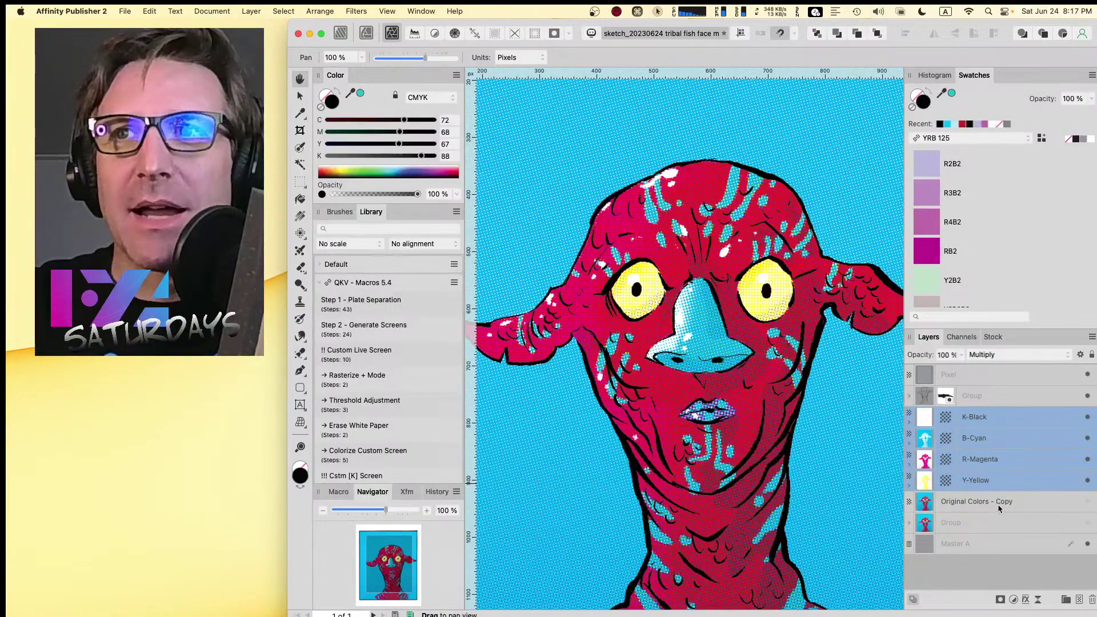
- Delete the four colour plates with the Original Colors - Copy layer, and expand and show the portrait colour group
left_click(972, 502, "shift")
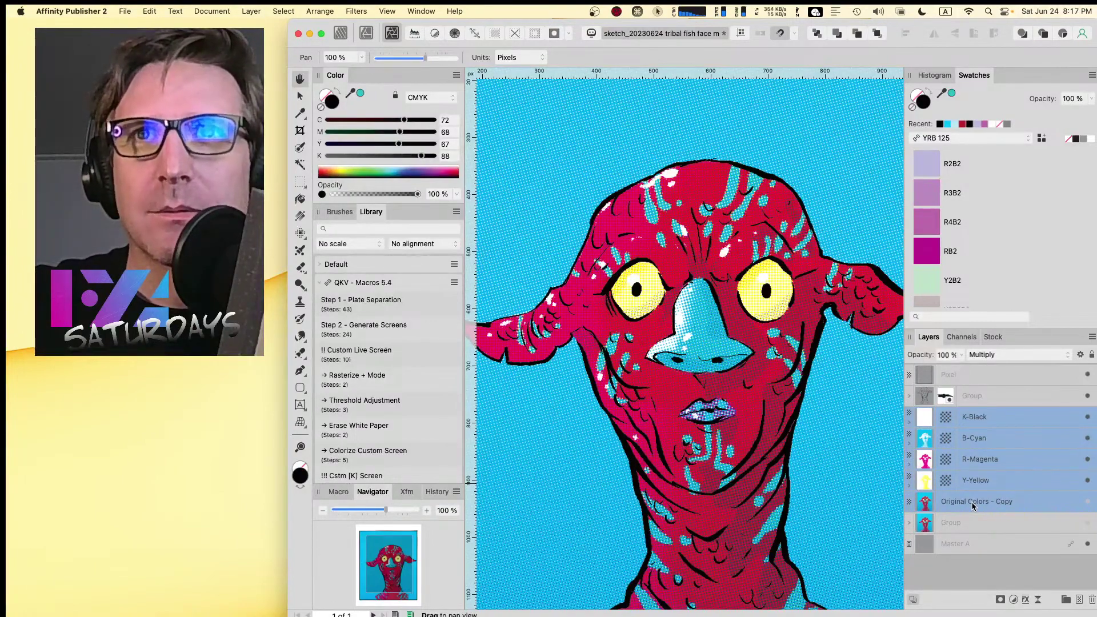
key("BackSpace")
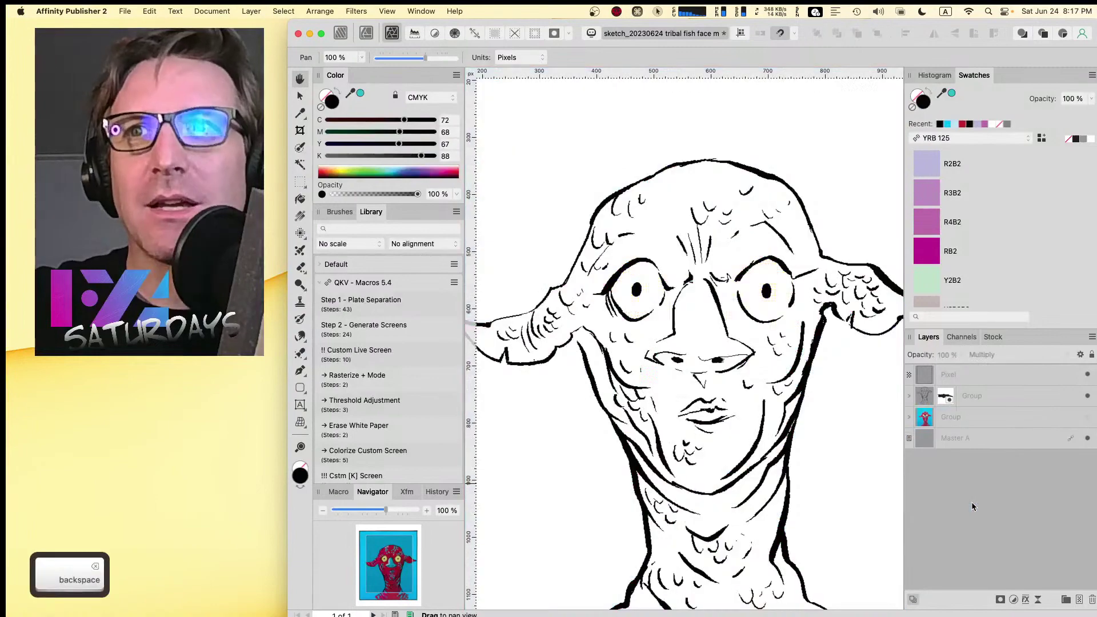
left_click(909, 416)
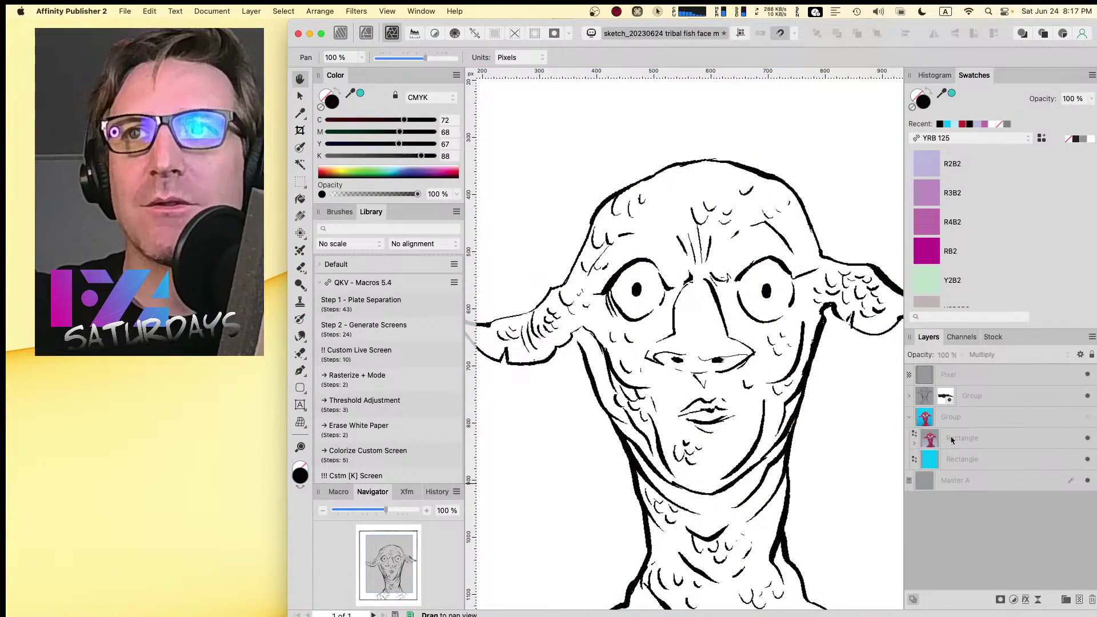
left_click(1087, 417)
- Recolour the background rectangle in the colour group with the Y swatch of the YRB 125 palette
left_click(954, 460)
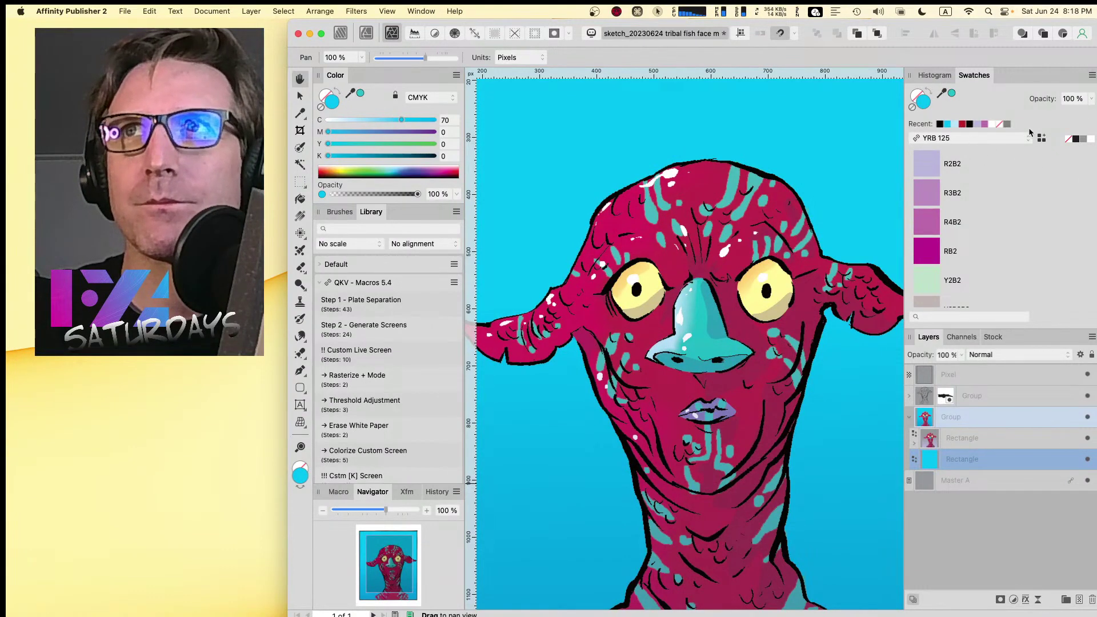
left_click(968, 317)
type("y")
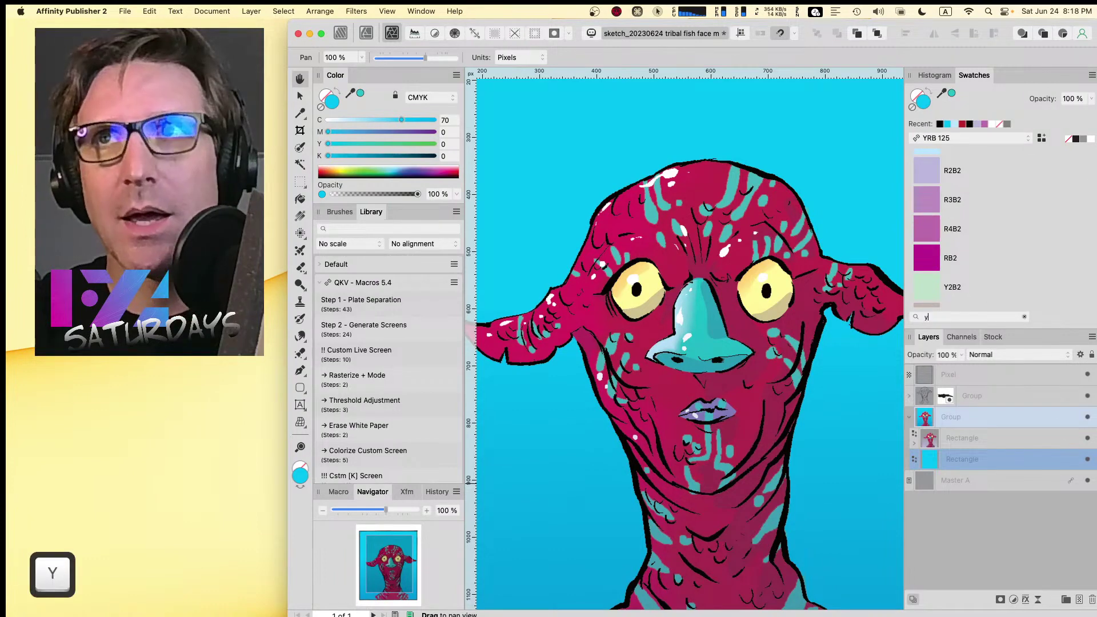
type("3")
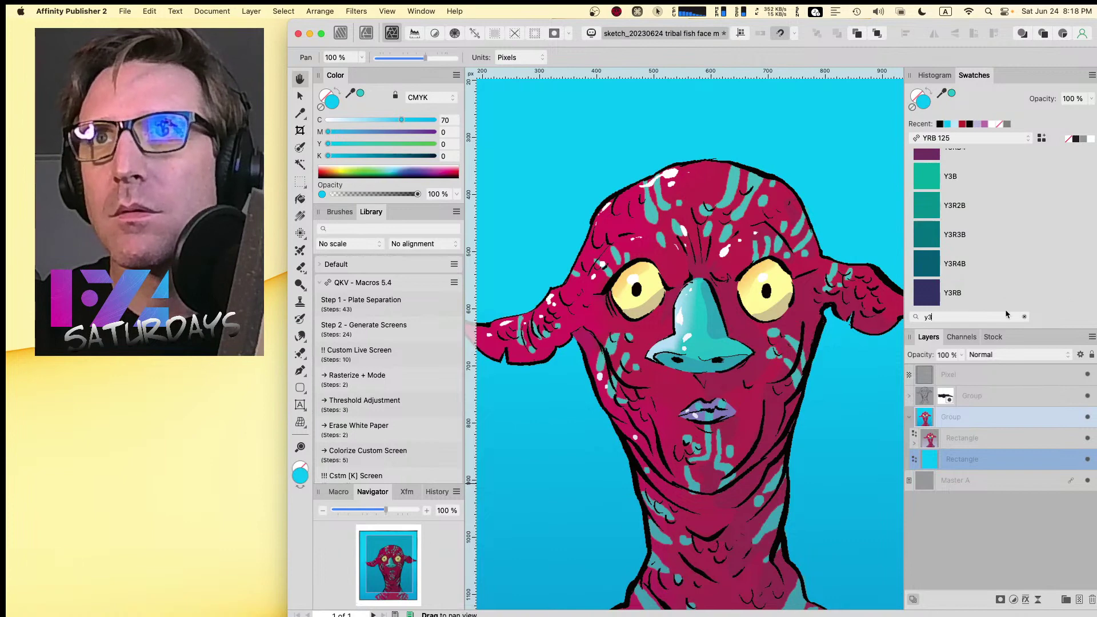
key("Return")
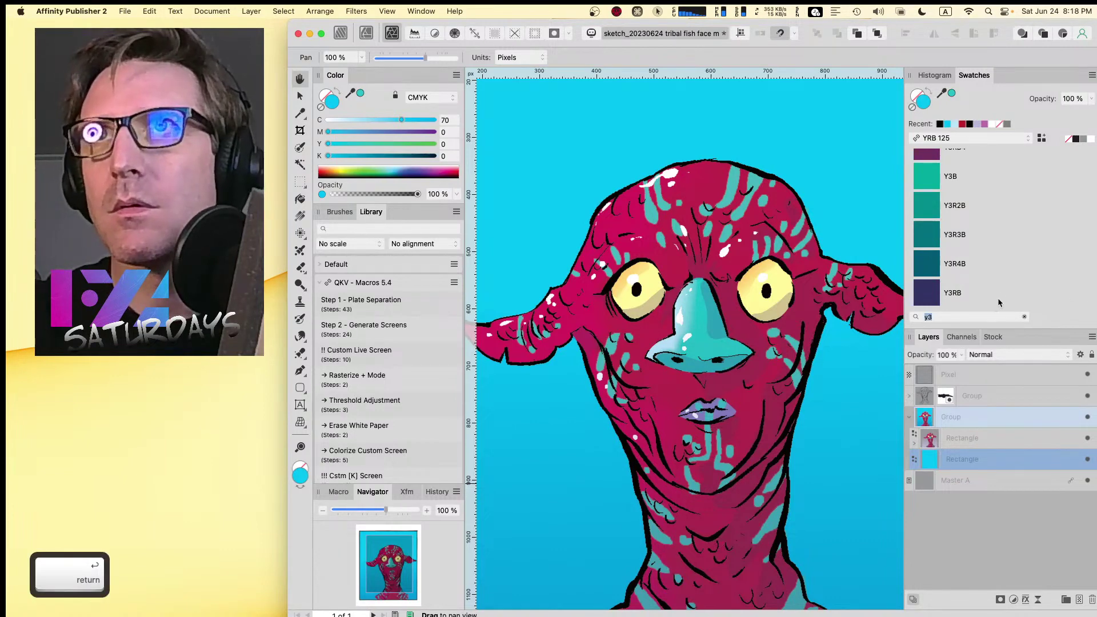
key("BackSpace")
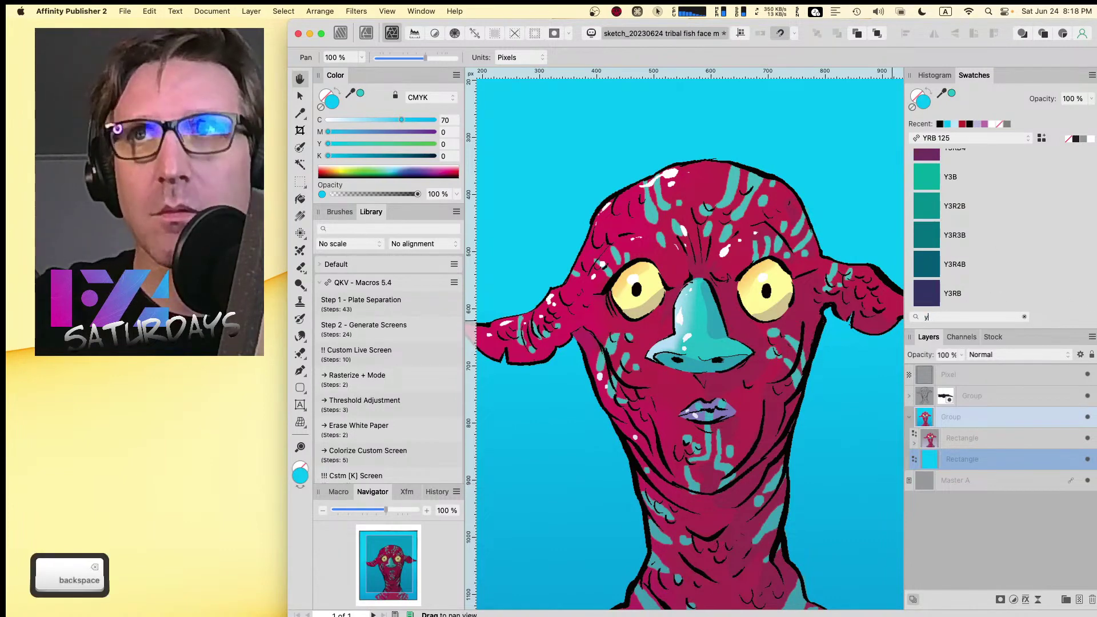
key("BackSpace")
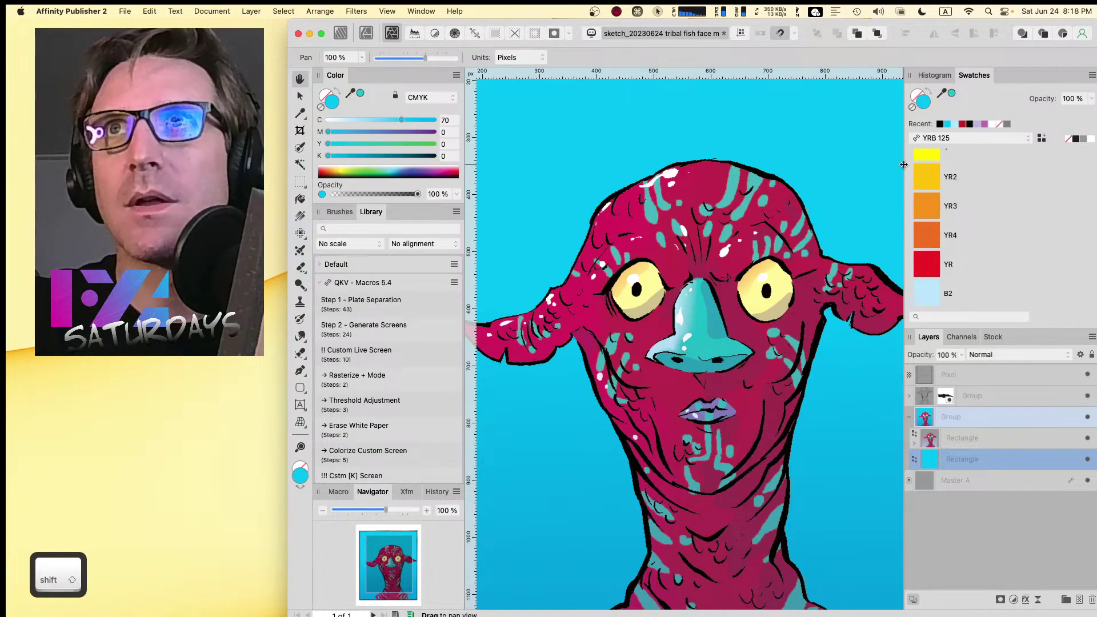
left_click(926, 157)
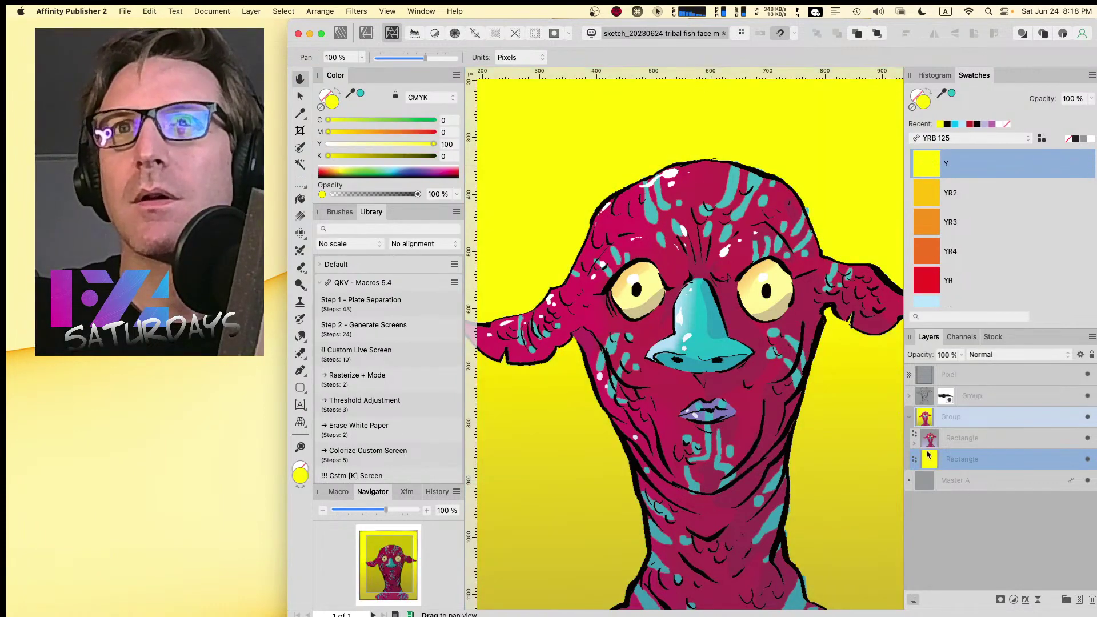
- Collapse the portrait colour group and run the Step 1 - Plate Separation macro on it
left_click(909, 419)
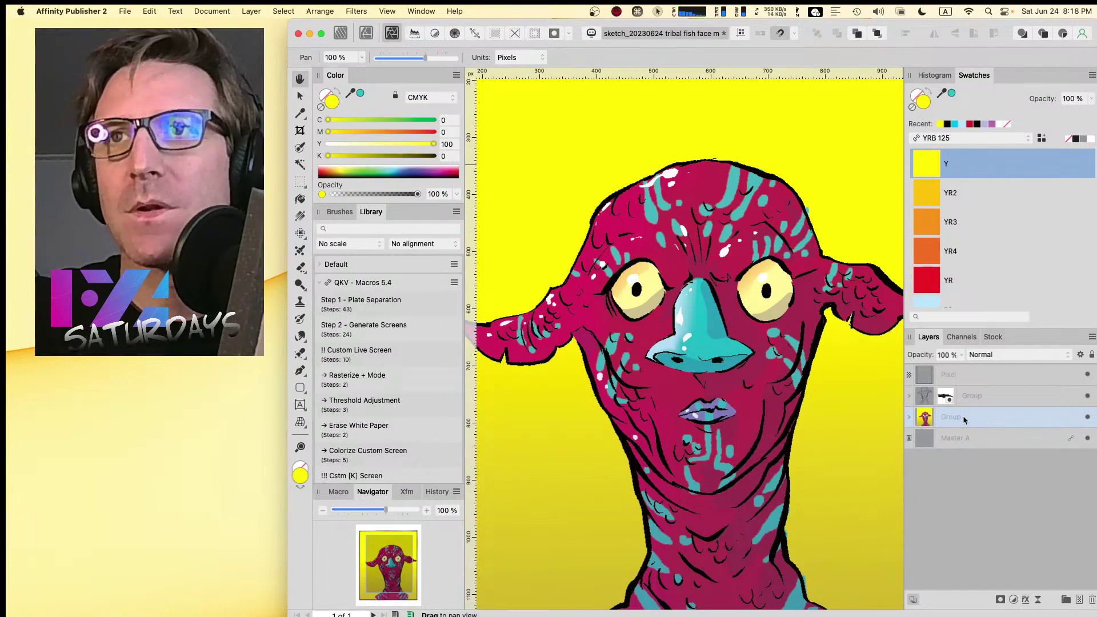
left_click(927, 419)
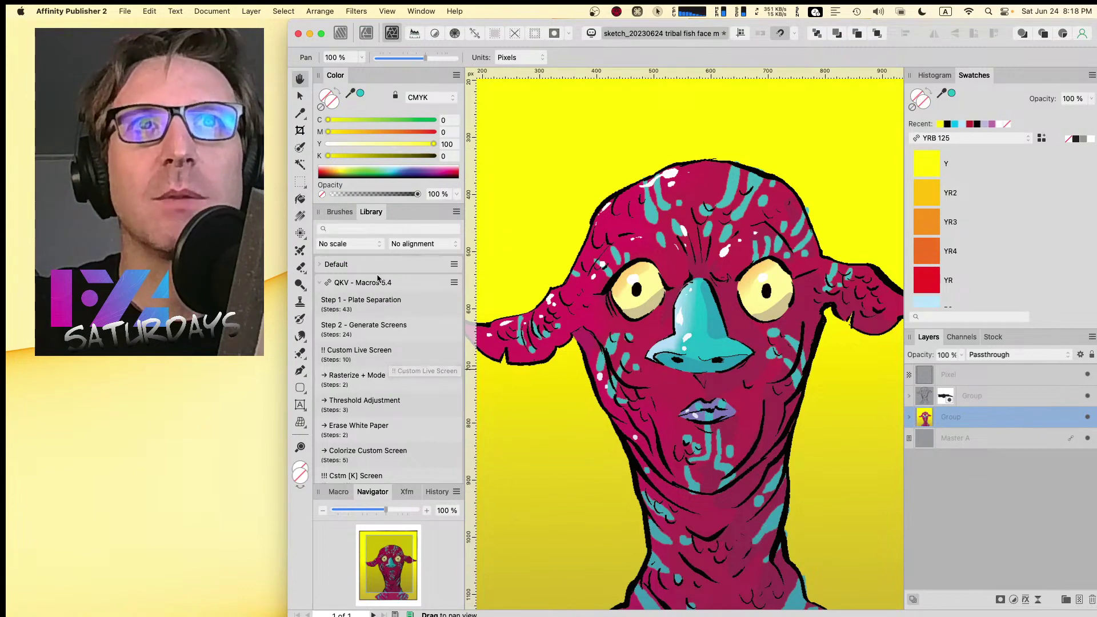
left_click(386, 309)
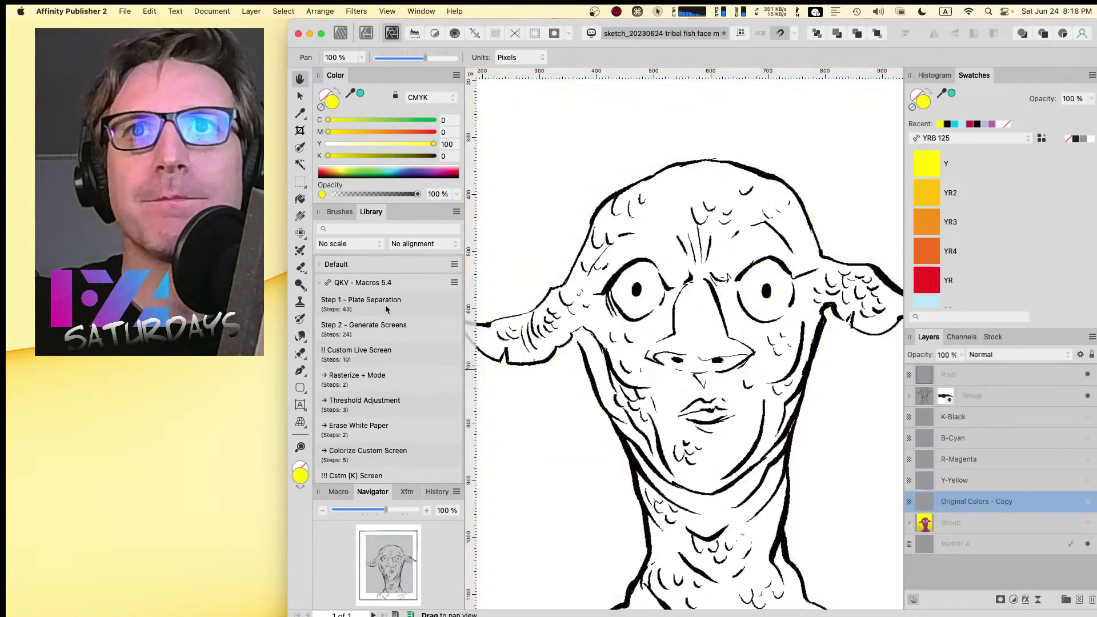
- Run the Step 2 - Generate Screens macro with the Y, R, B and K sizes all set to 7 px
left_click(394, 336)
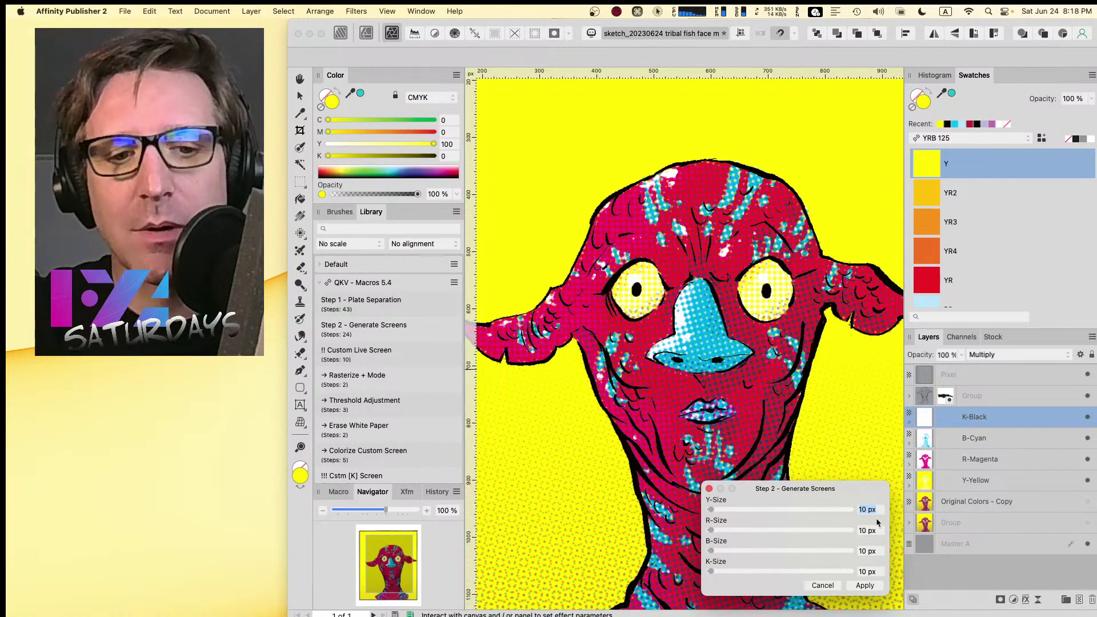
type("7")
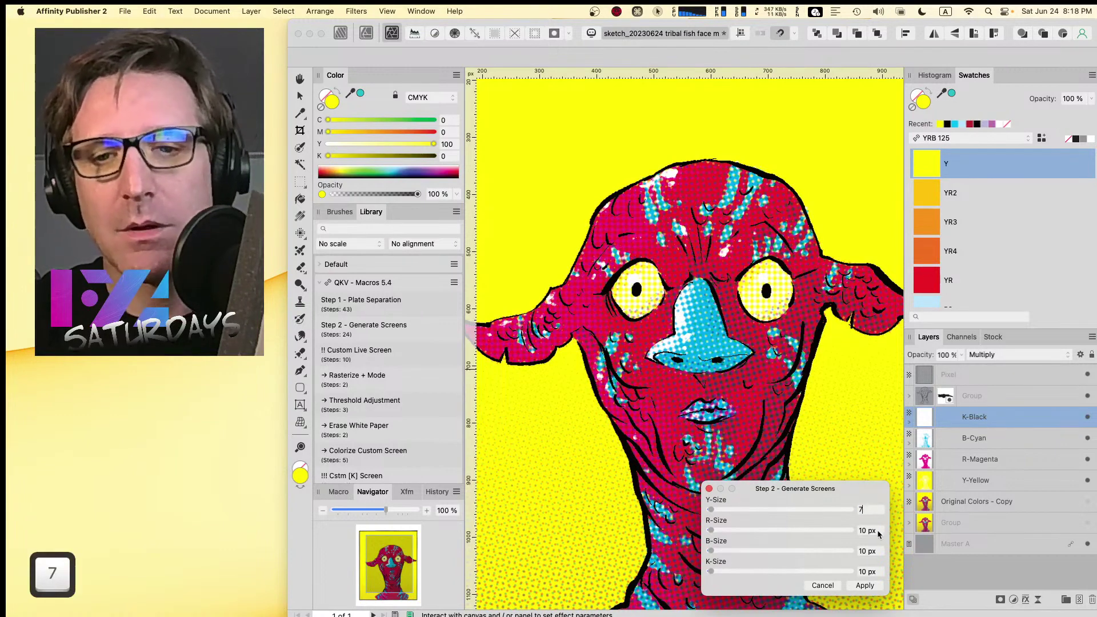
key("Return")
type("7")
key("Return")
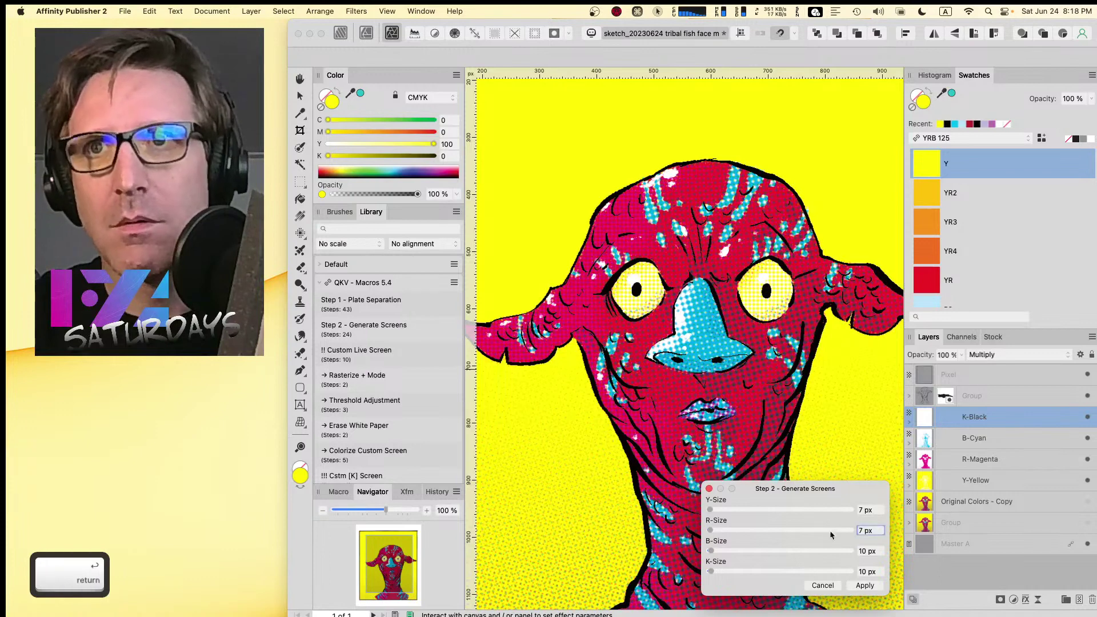
type("7")
key("Return")
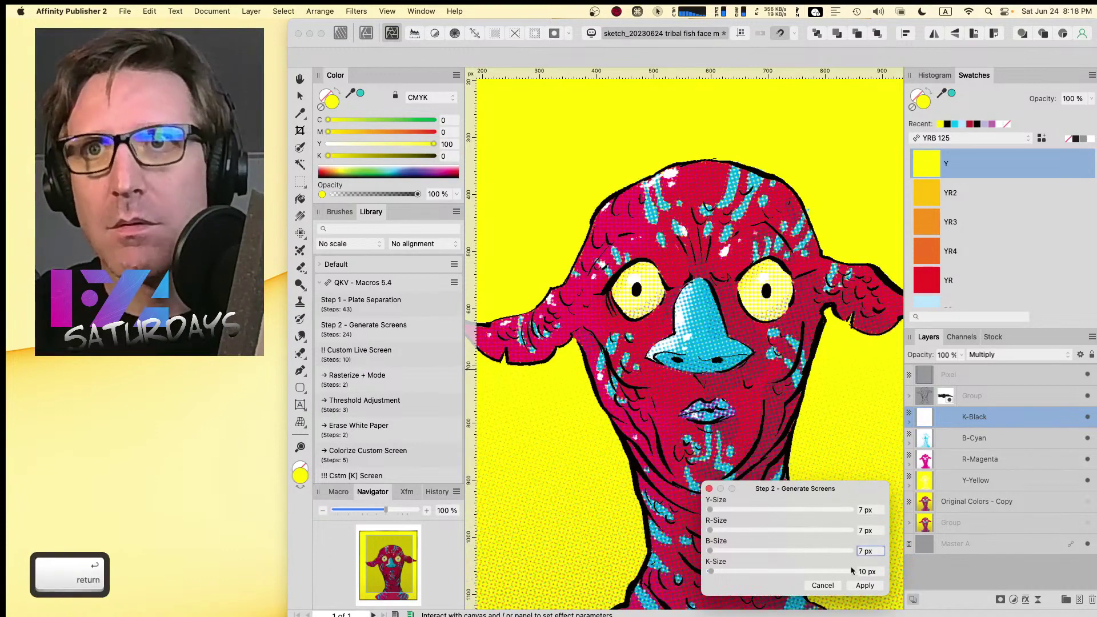
key("Return")
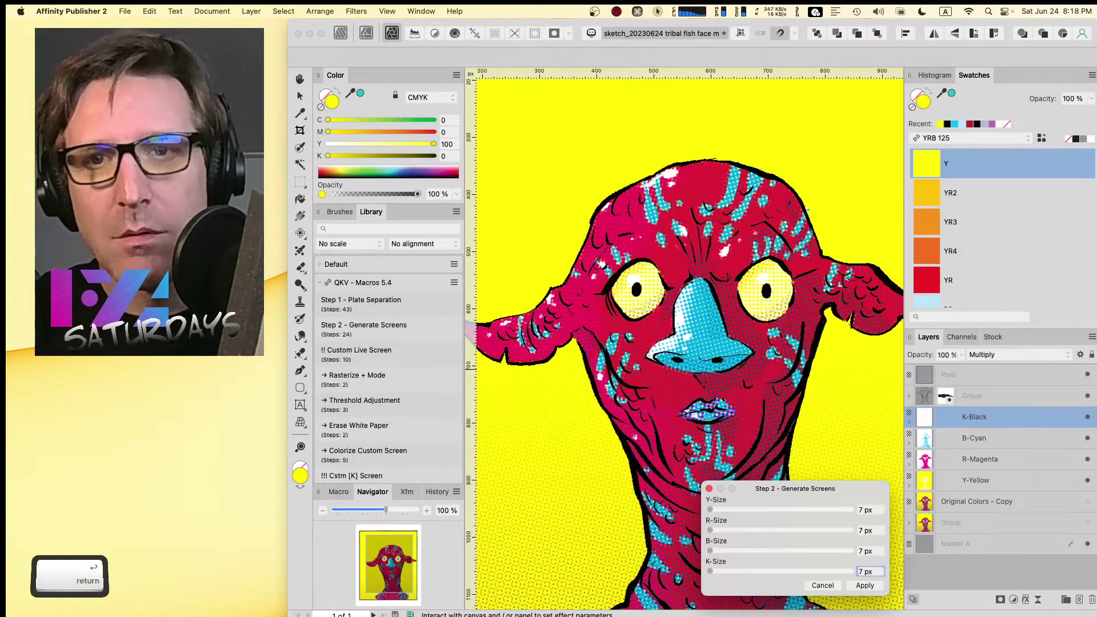
left_click(844, 584)
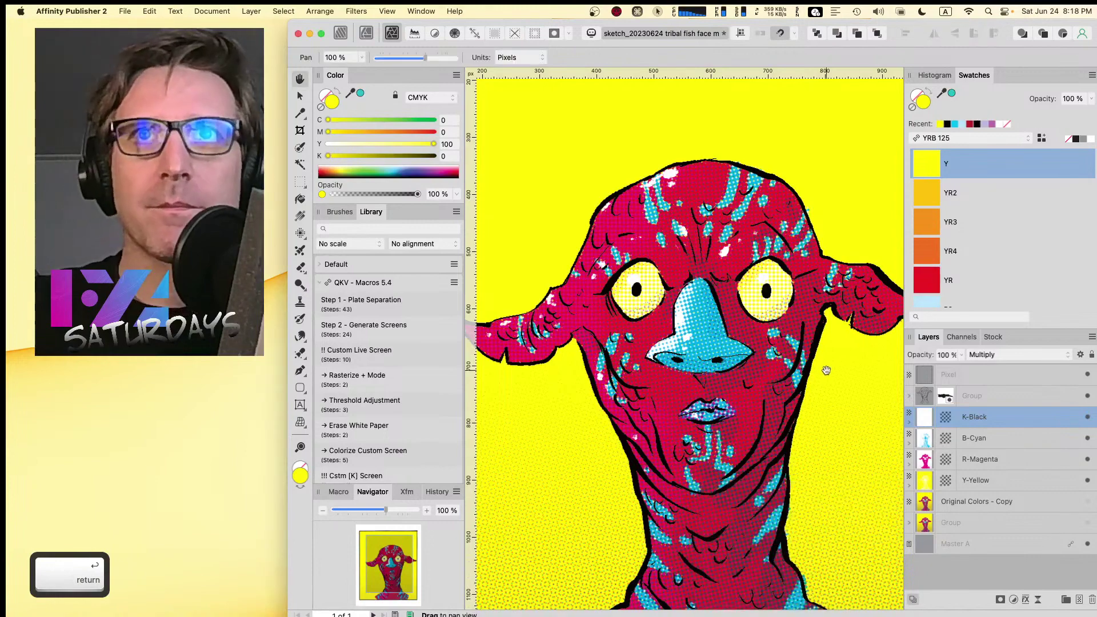
- Try shrinking the hand-drawn frame on the Pixel layer vertically, and undo the resize
key("super+minus")
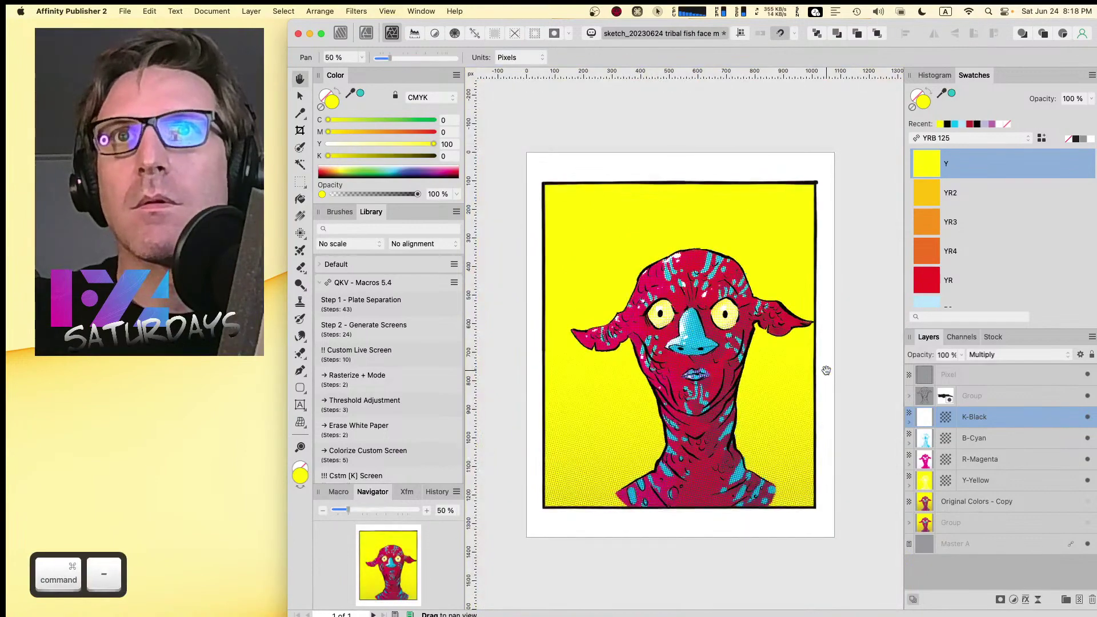
key("super+equal")
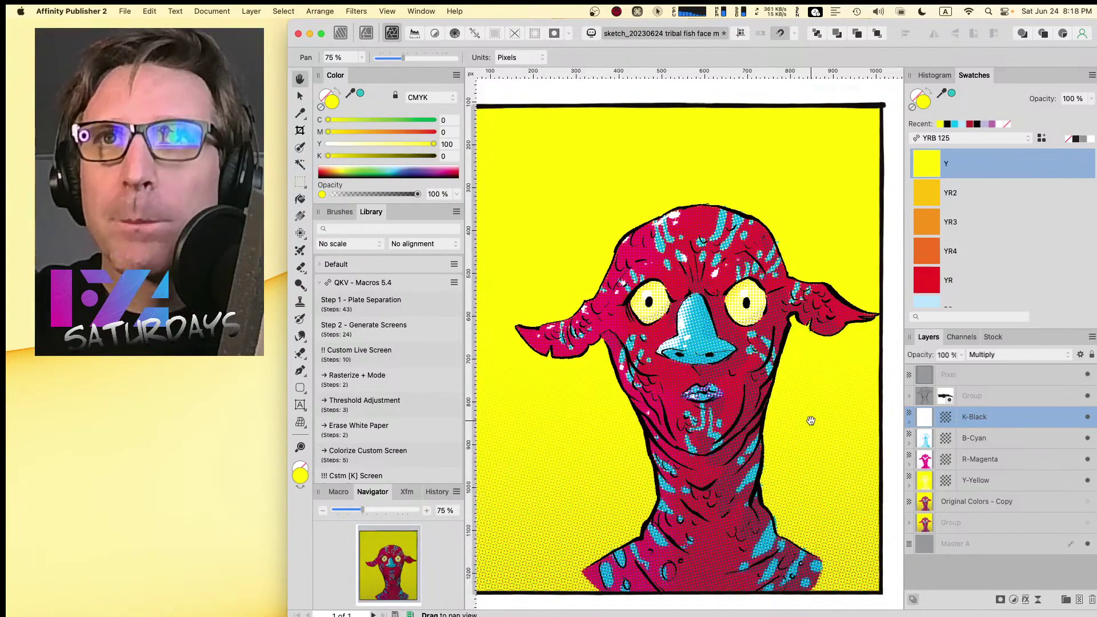
key("space")
left_click_drag(764, 368, 782, 382)
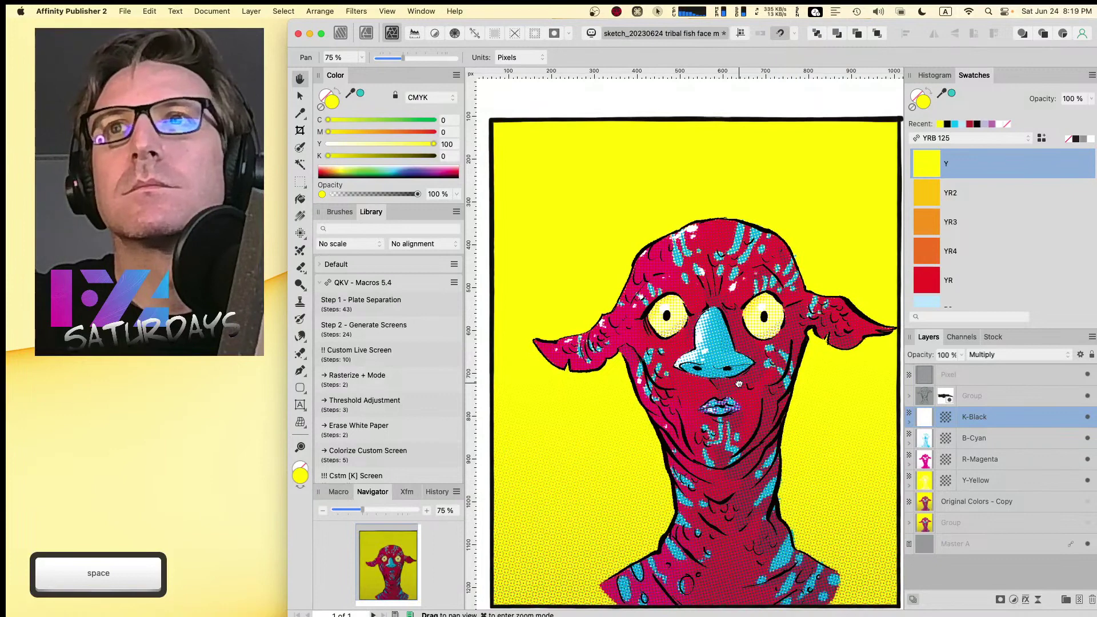
left_click(962, 377)
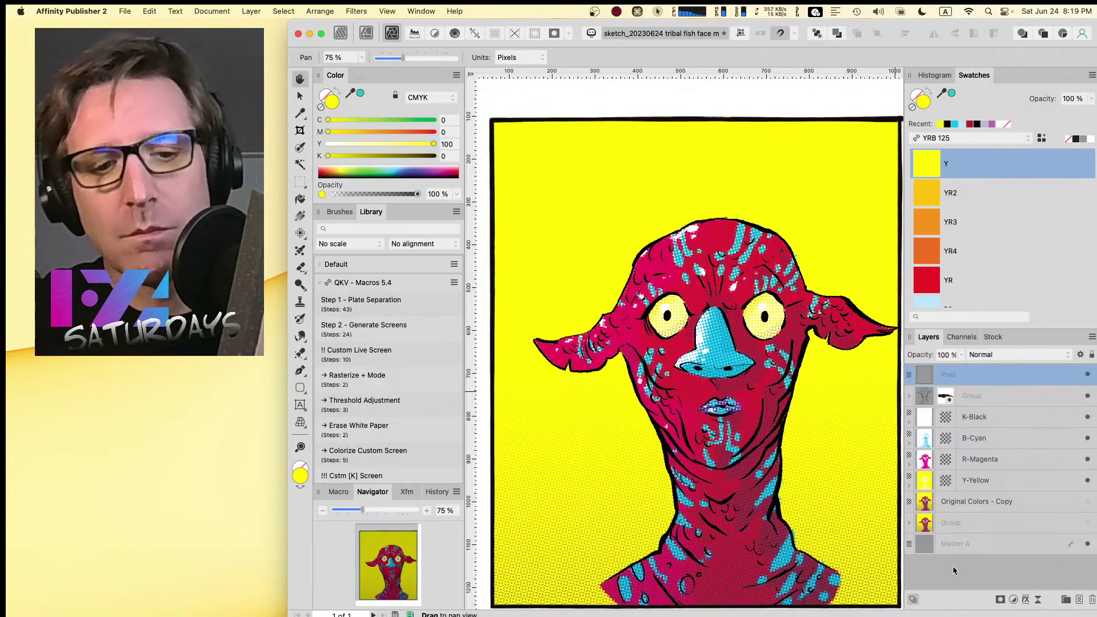
key("v")
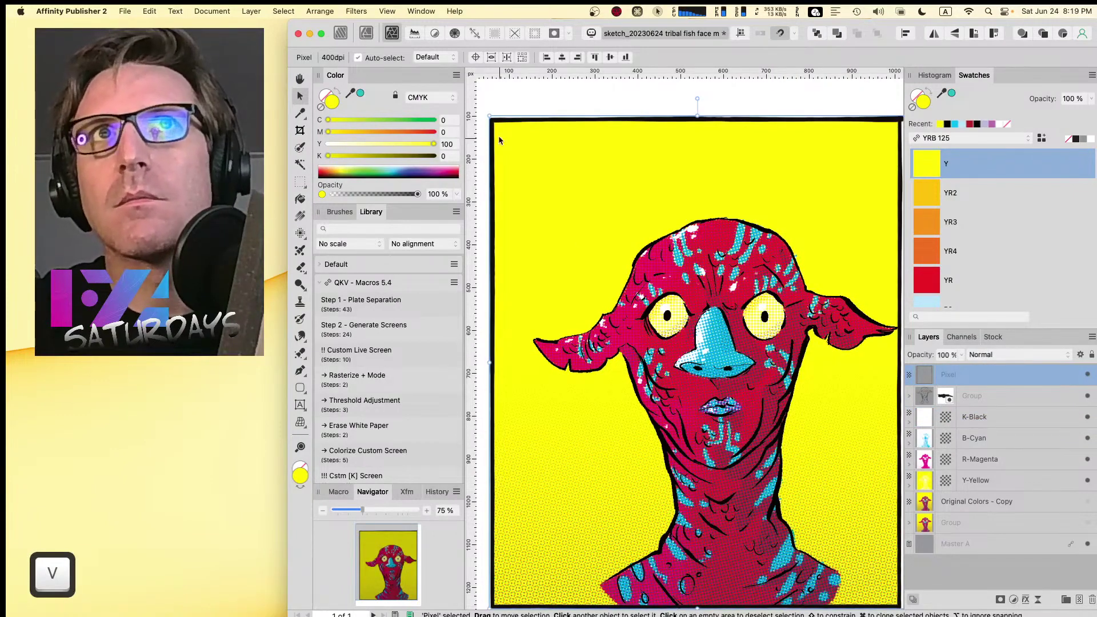
mouse_move(489, 116)
left_mouse_down()
mouse_move(508, 141)
mouse_move(487, 133)
left_mouse_up()
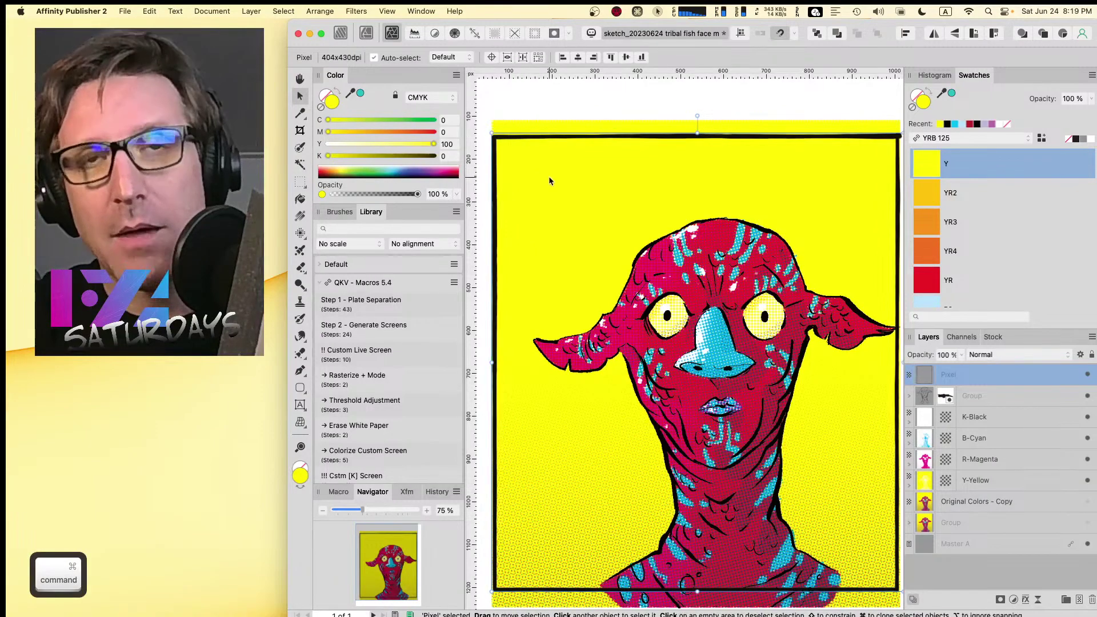
key("super+z")
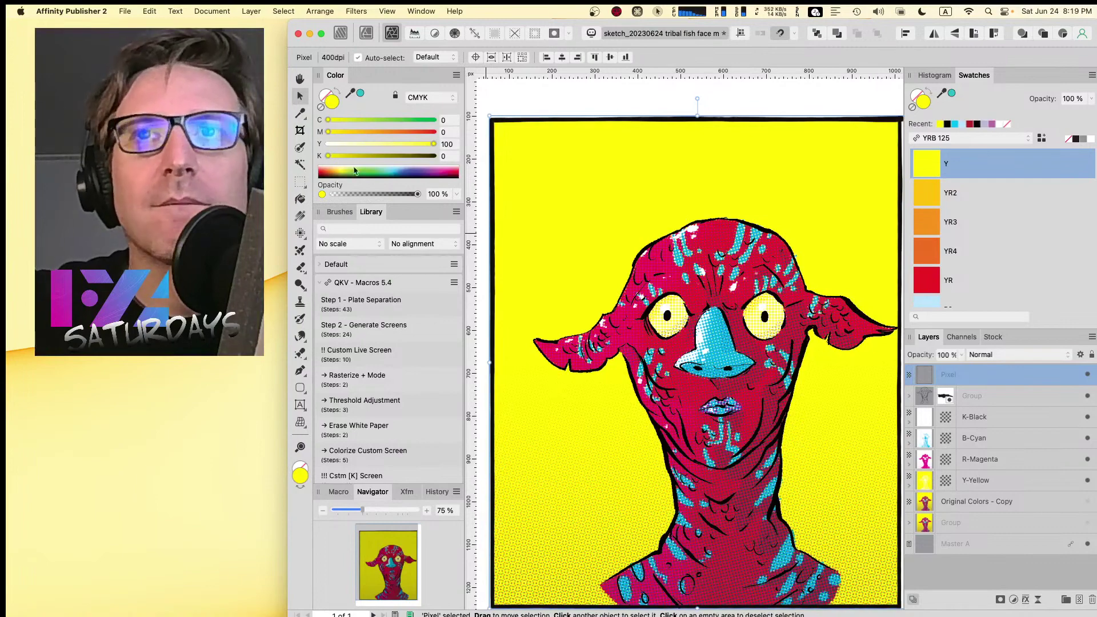
- Draw a cloud-shaped speech bubble freehand with the Pencil tool in the artwork's upper-left background, using a white fill and black stroke
left_click(368, 37)
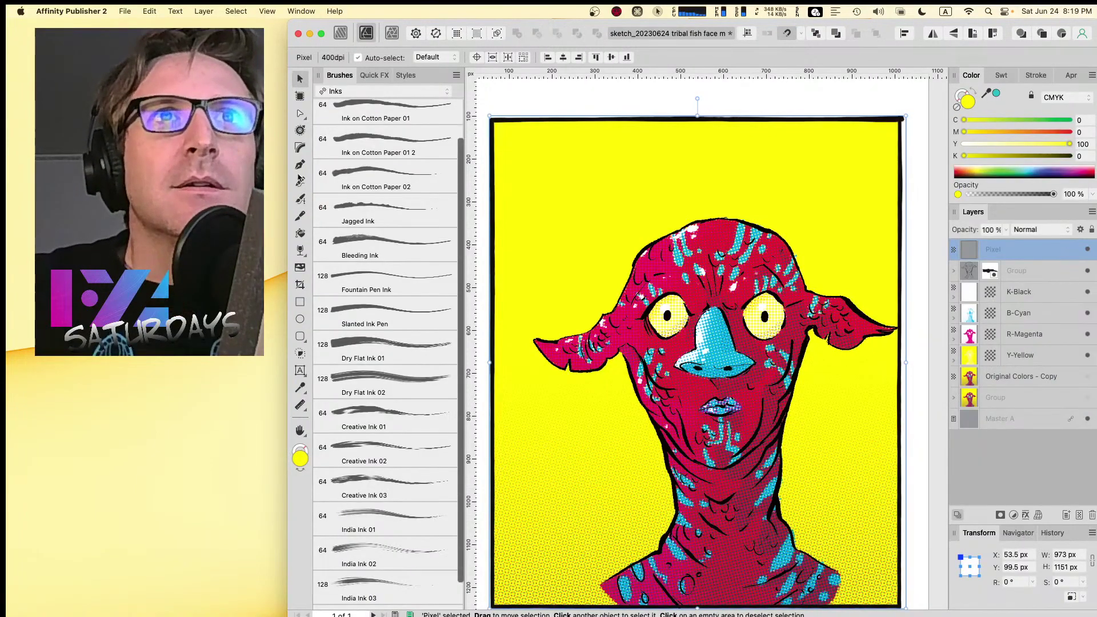
left_click(299, 181)
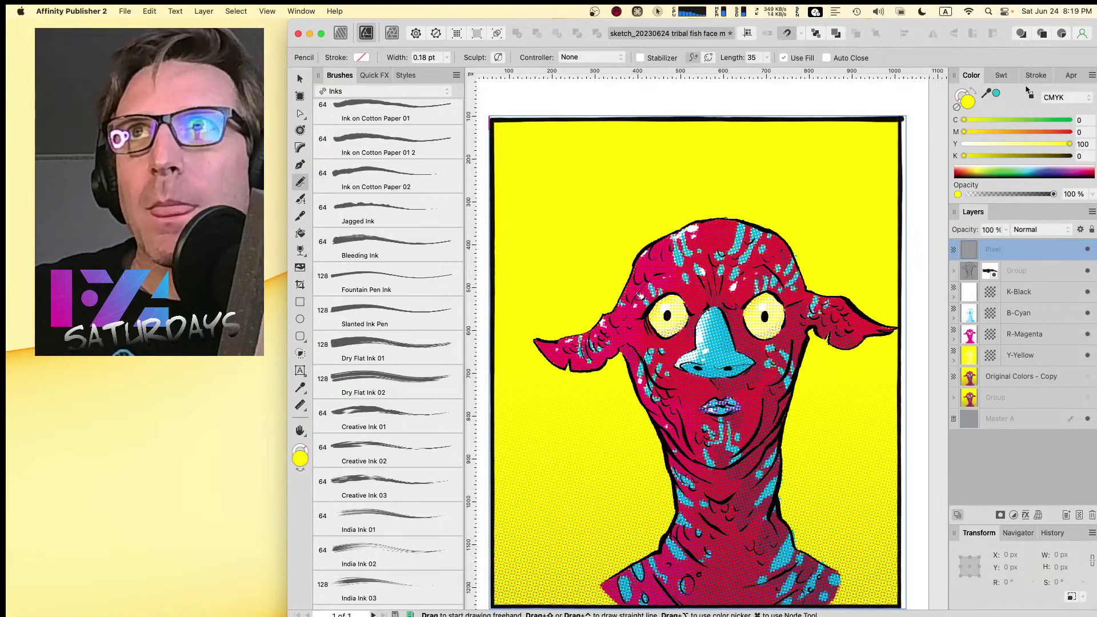
left_click(1004, 76)
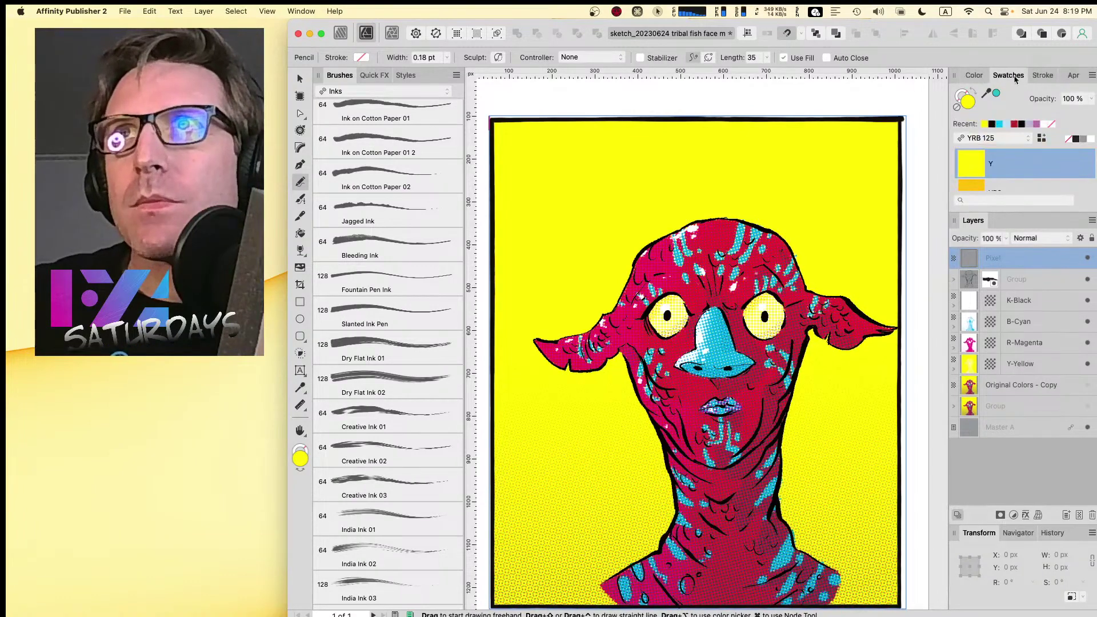
left_click(1091, 140)
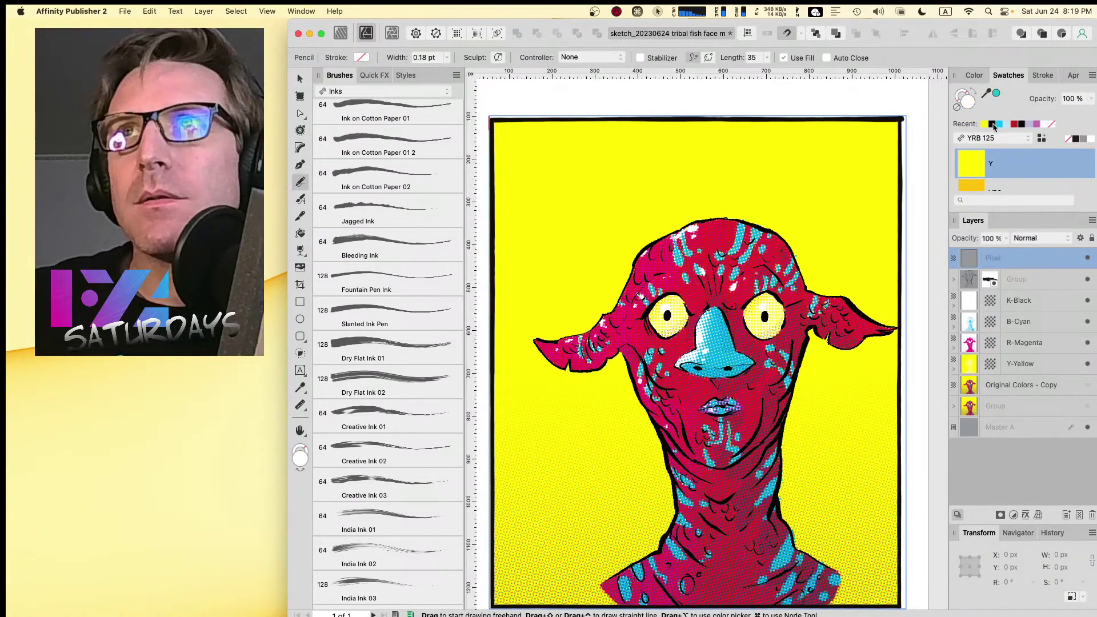
left_click(960, 95)
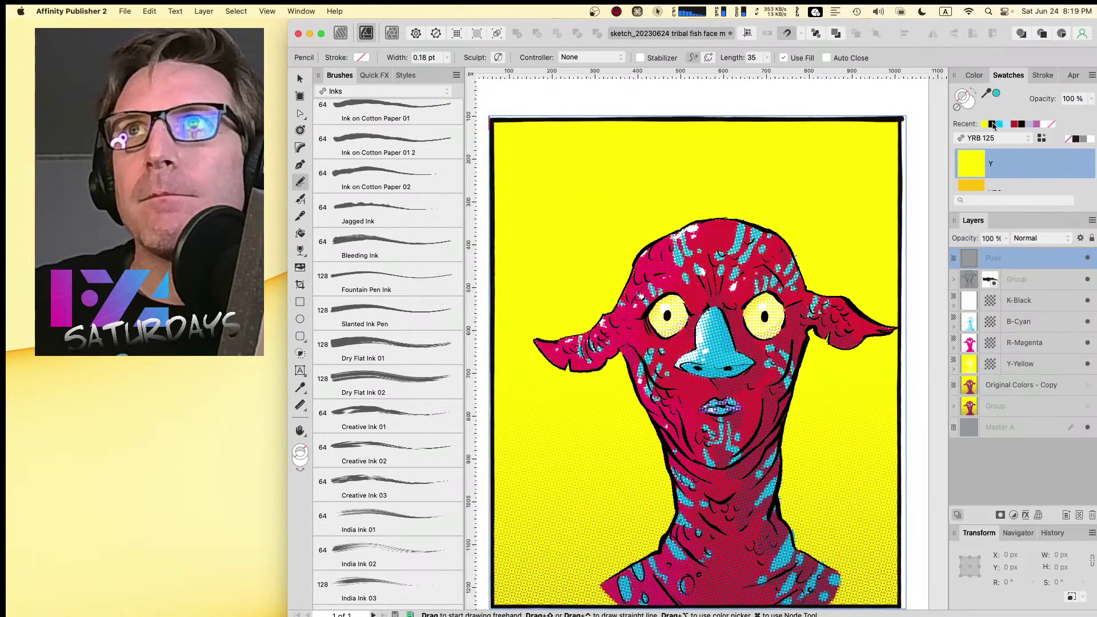
left_click(992, 124)
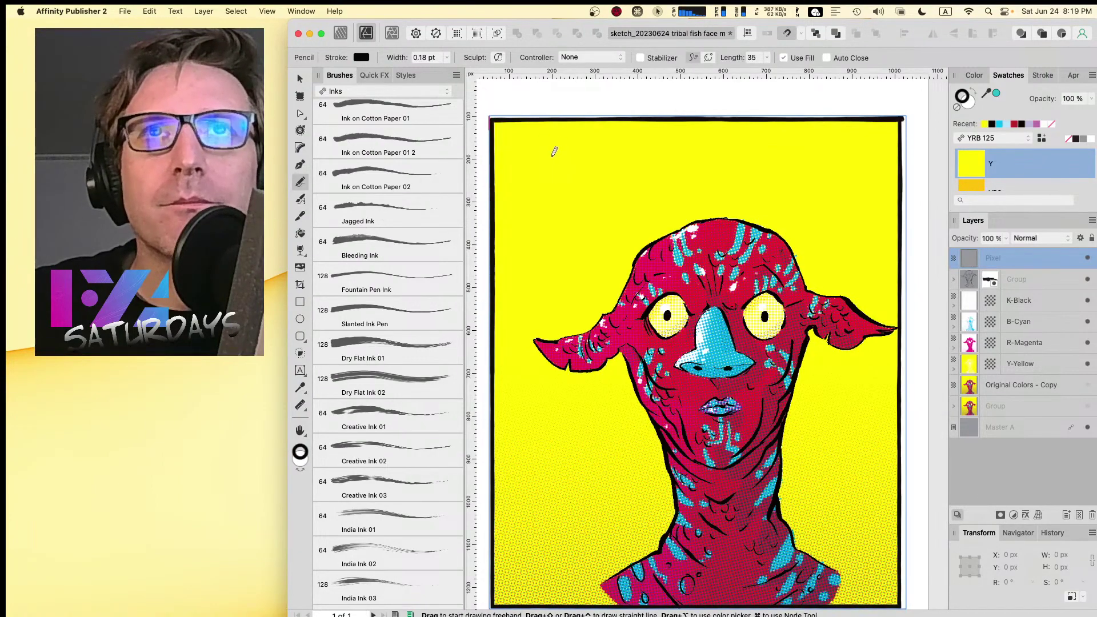
mouse_move(550, 153)
left_mouse_down()
mouse_move(531, 153)
mouse_move(506, 193)
mouse_move(531, 228)
mouse_move(589, 251)
mouse_move(629, 227)
mouse_move(657, 190)
mouse_move(644, 152)
mouse_move(607, 127)
mouse_move(546, 147)
left_mouse_up()
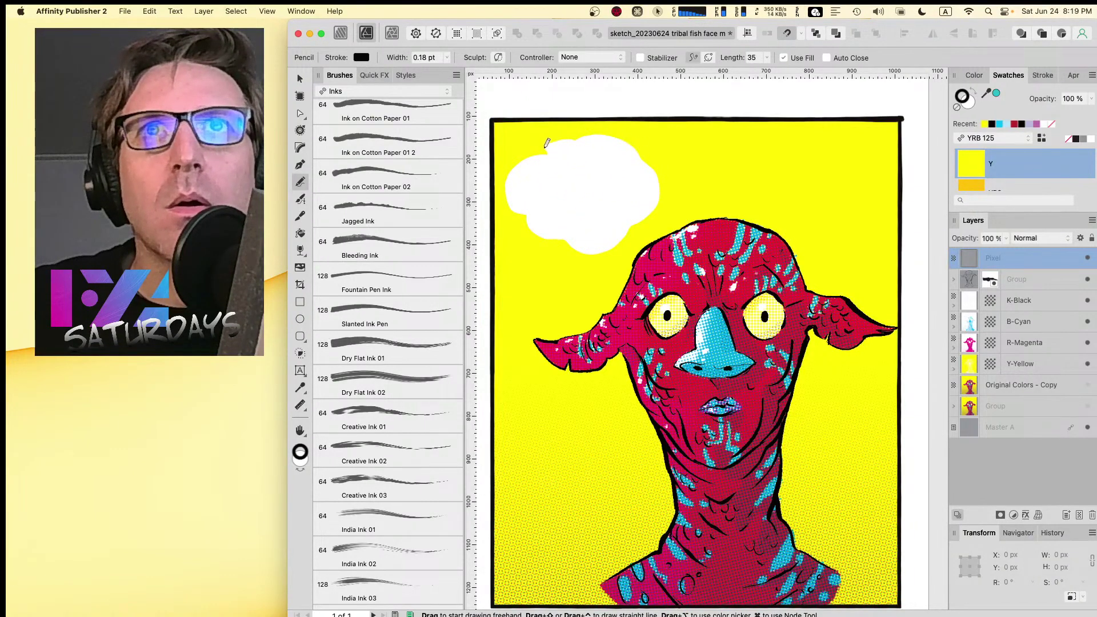
- Try the Jagged Ink brush on the bubble's outline with a stroke width of 5 pt
left_click(373, 209)
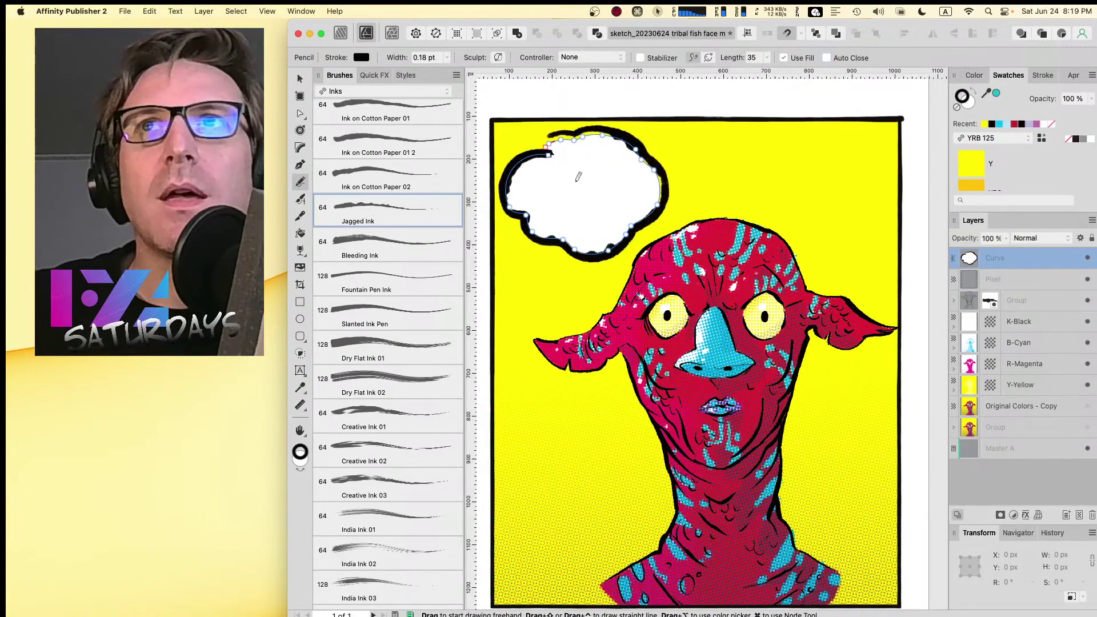
left_click(1047, 78)
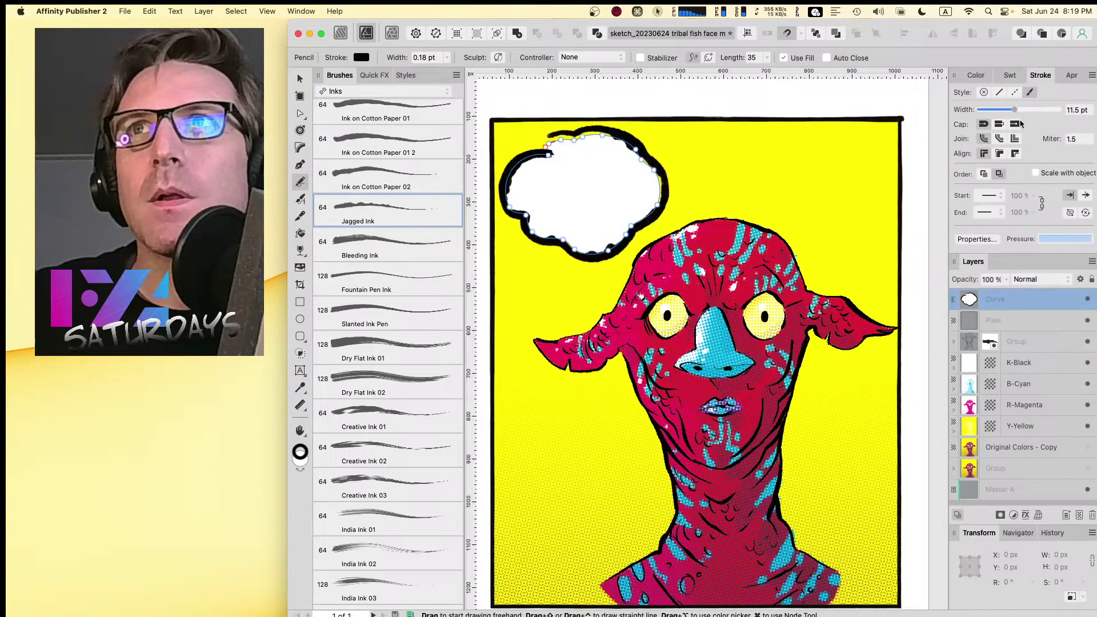
left_click_drag(1017, 110, 1006, 113)
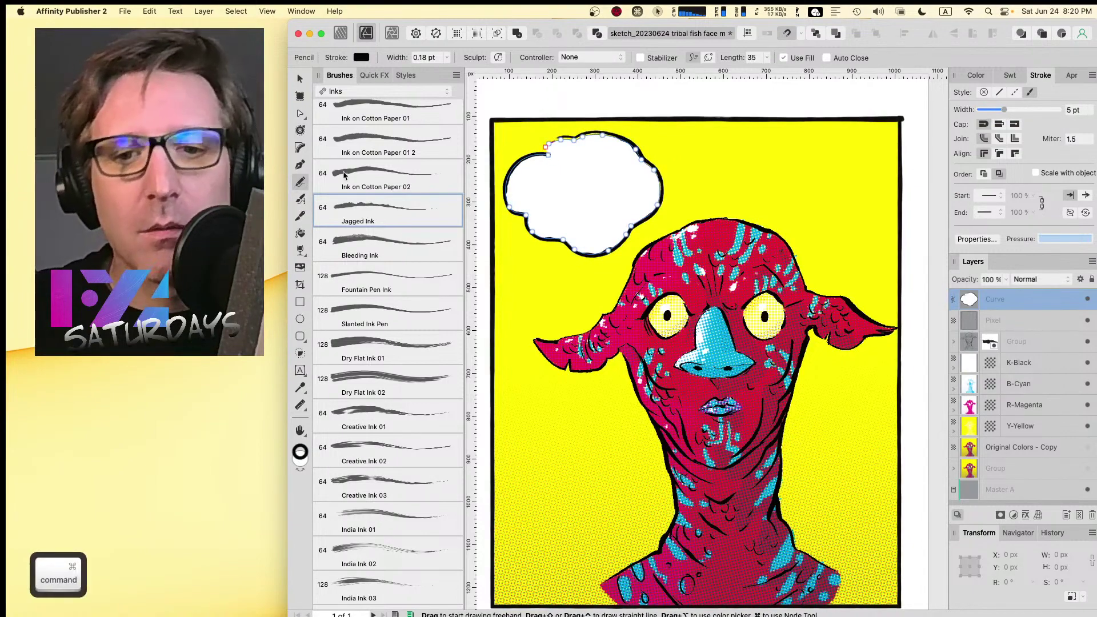
- Move the nodes at the bubble outline's loose end closer to its other open end with the Node tool
key("ctrl+equal")
key("space")
left_click_drag(514, 124, 793, 454)
scroll(673, 294, "up", 5)
scroll(673, 294, "left", 5)
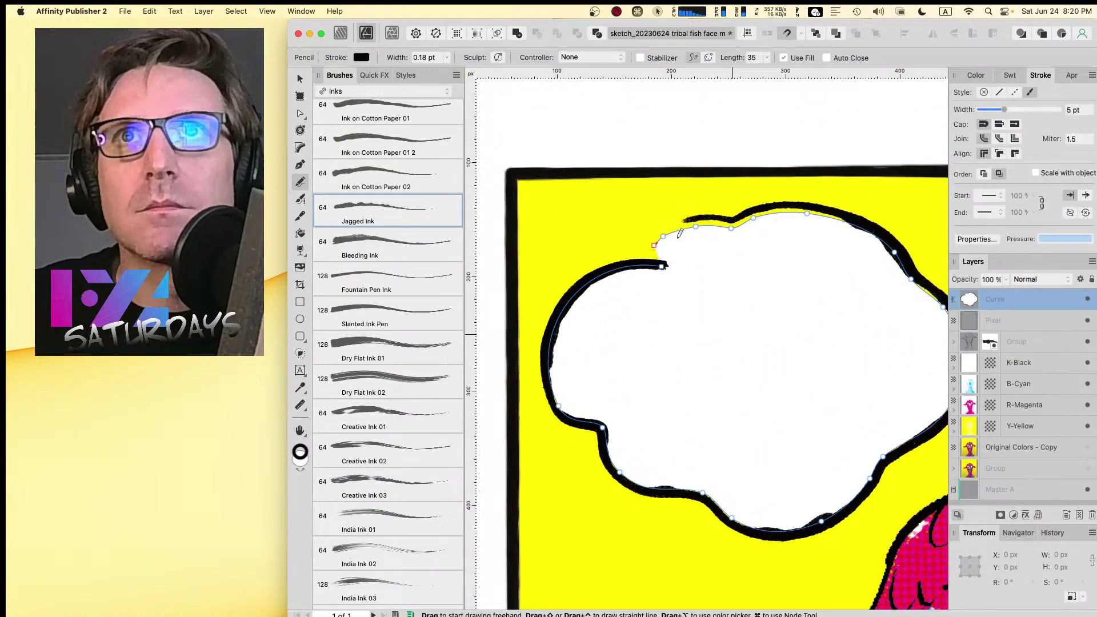
key("v")
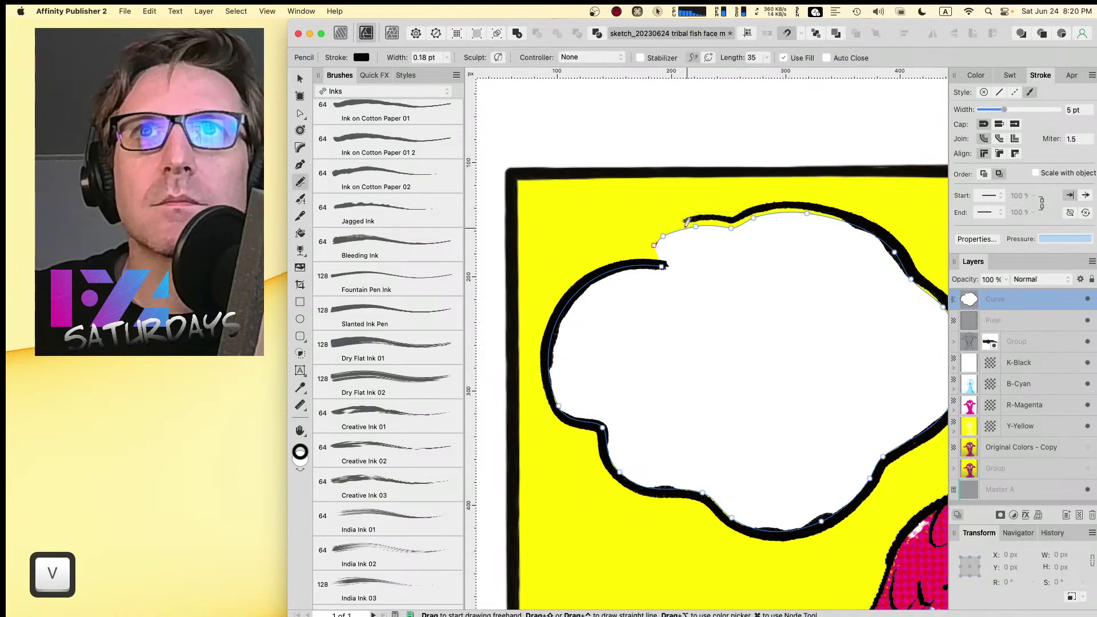
key("a")
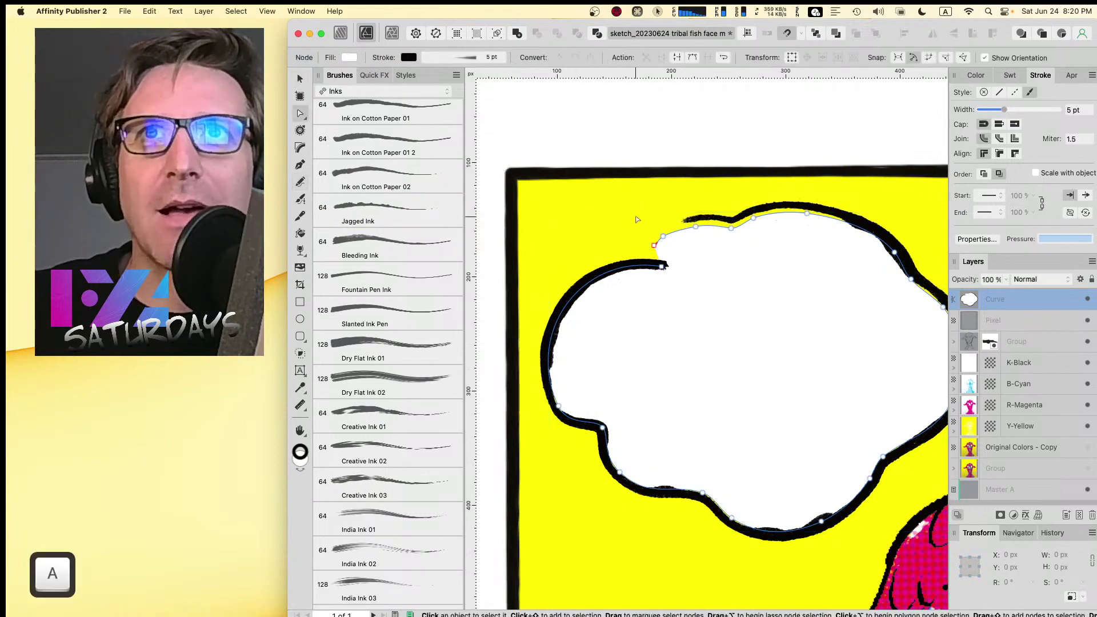
mouse_move(639, 209)
left_mouse_down()
mouse_move(669, 259)
mouse_move(708, 256)
mouse_move(680, 243)
mouse_move(650, 273)
mouse_move(668, 231)
mouse_move(684, 240)
left_mouse_up()
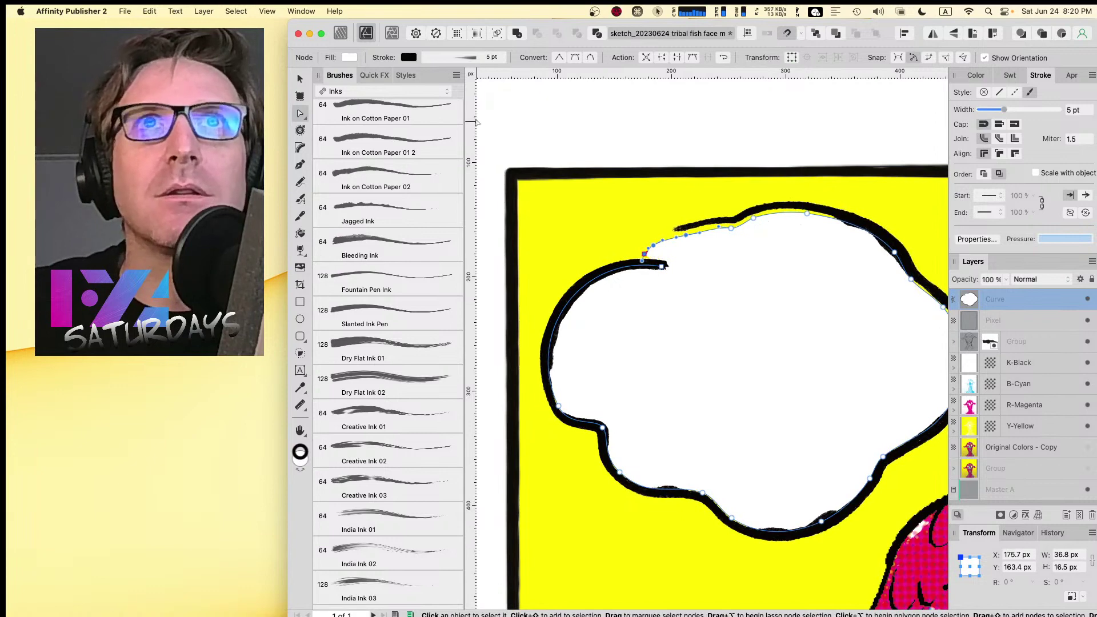
- Apply the Simple Pen (for closed curves) brush to the bubble, join its open ends and adjust the curve handle at the junction
left_click(384, 92)
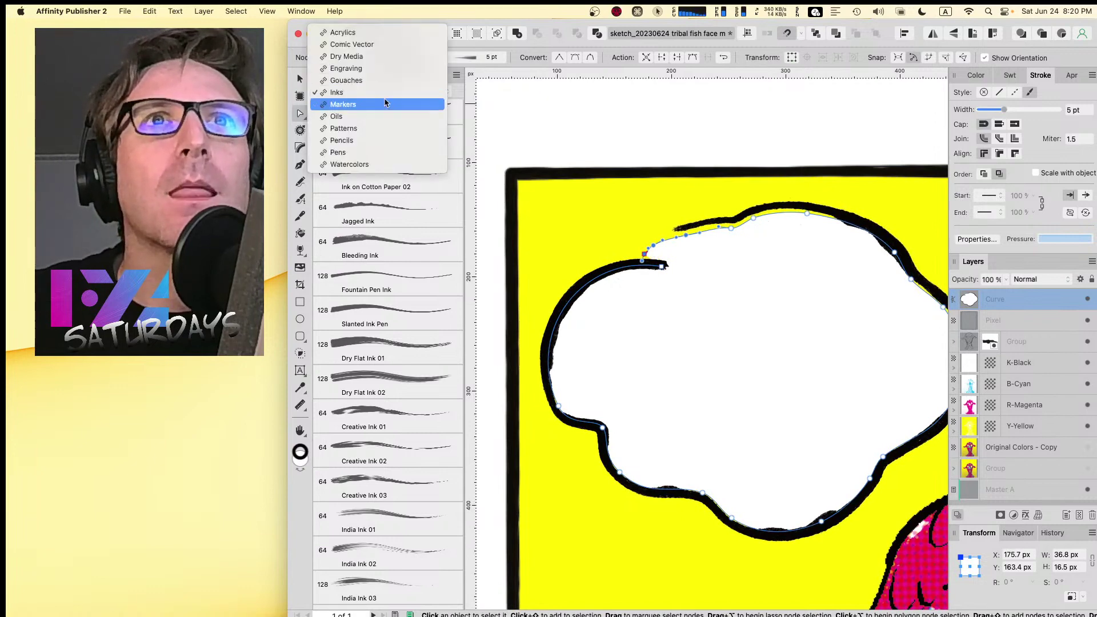
left_click(385, 152)
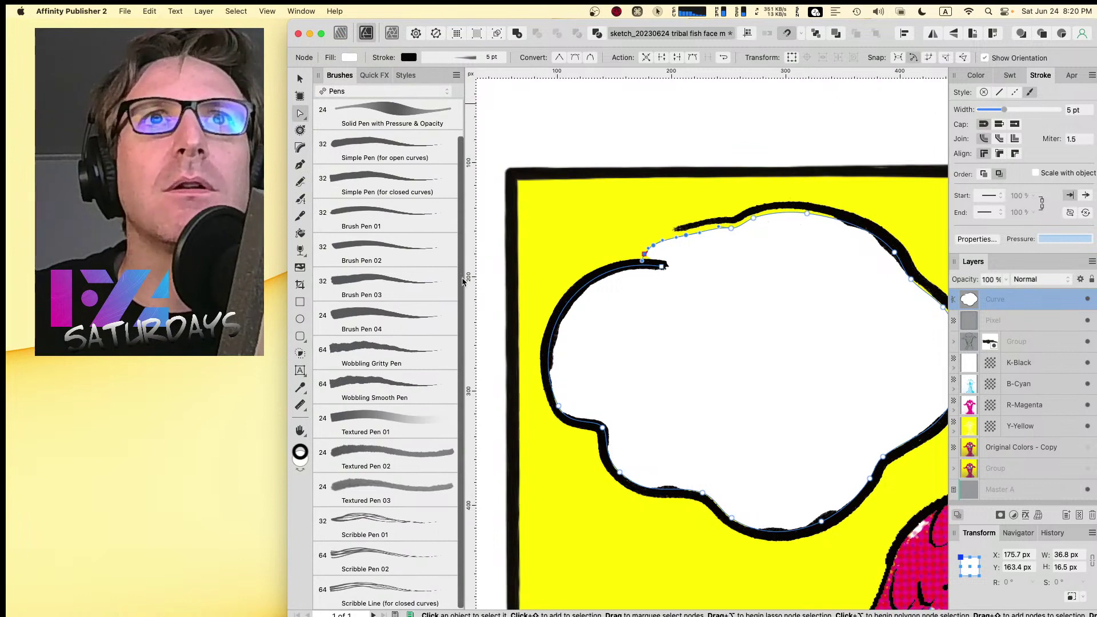
left_click(392, 184)
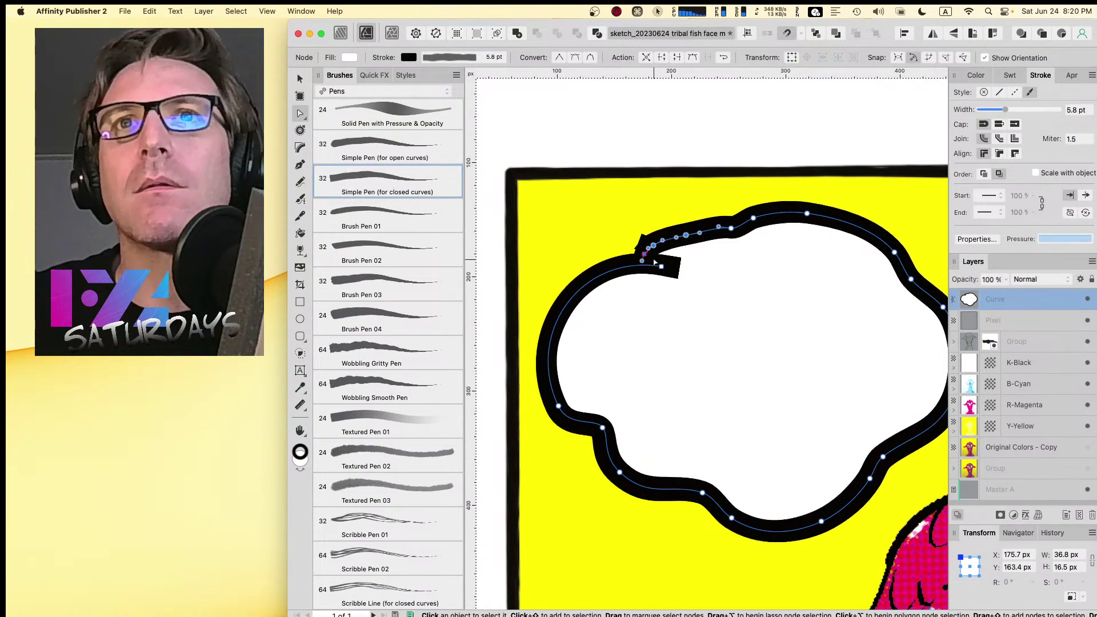
left_click_drag(661, 266, 643, 254)
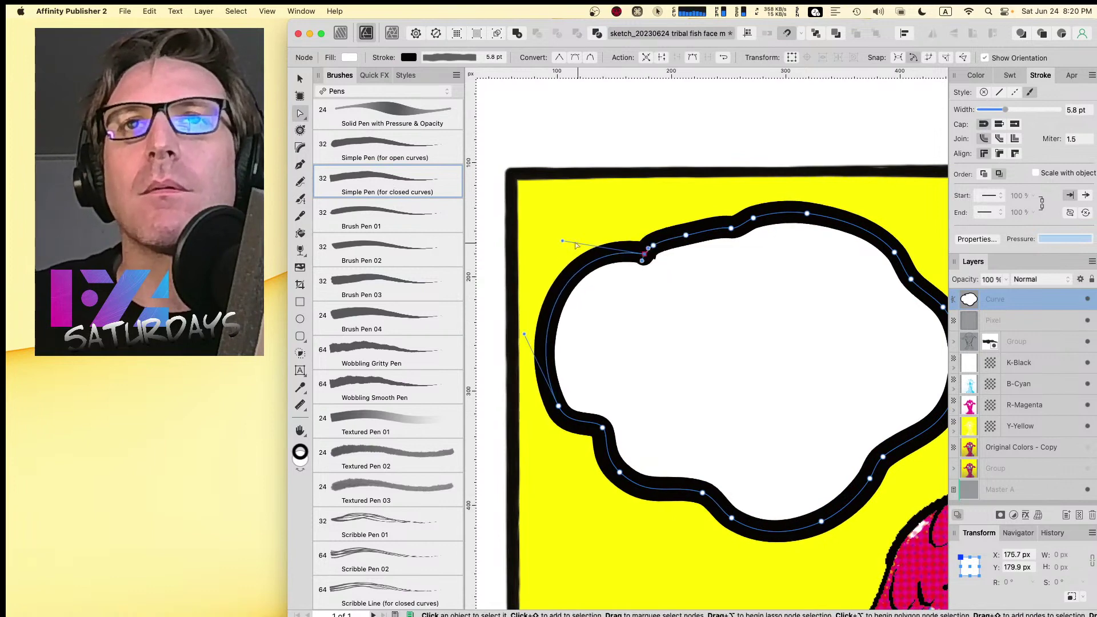
left_click_drag(567, 239, 596, 251)
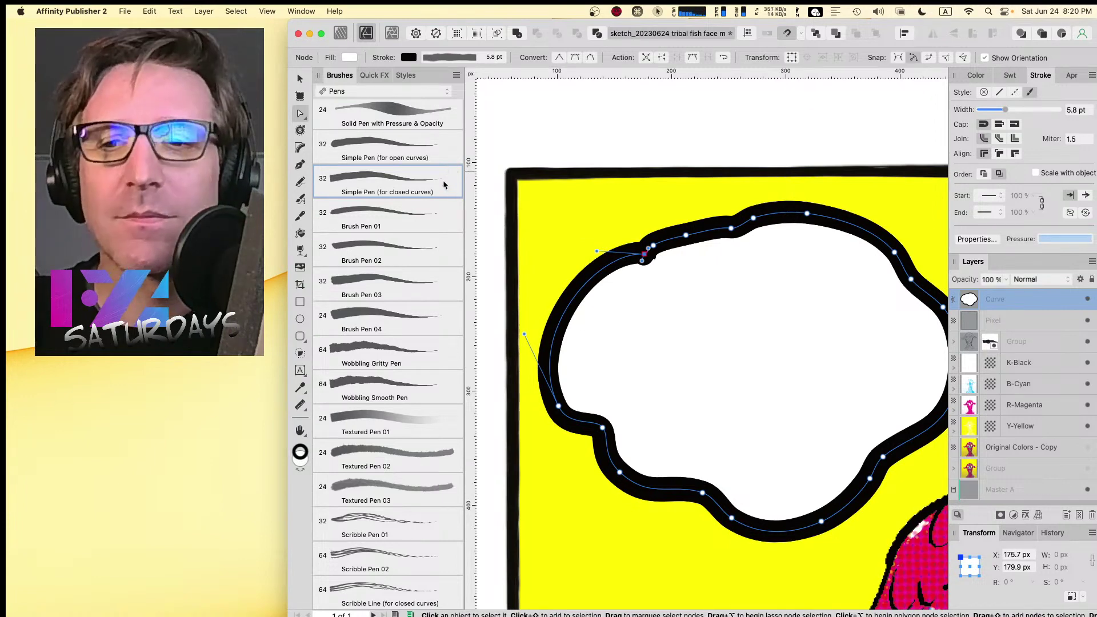
- Try the Dry Media brush Chalk on Paper (for closed curves) on the bubble's outline with a reduced stroke width
scroll(416, 201, "up", 1)
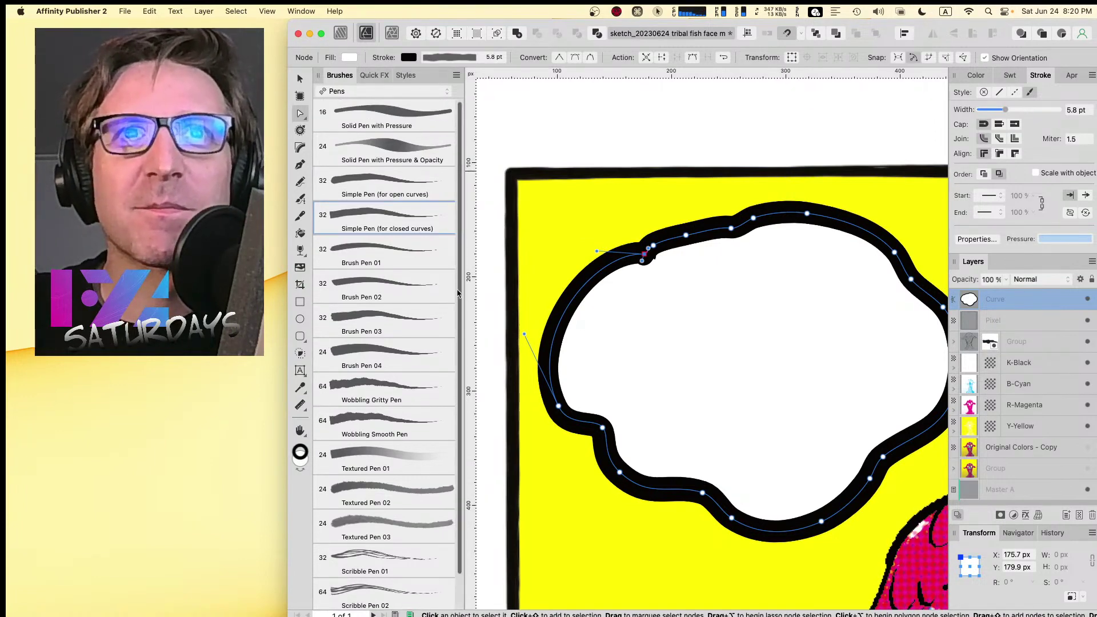
mouse_move(457, 293)
left_mouse_down()
mouse_move(457, 349)
mouse_move(463, 286)
left_mouse_up()
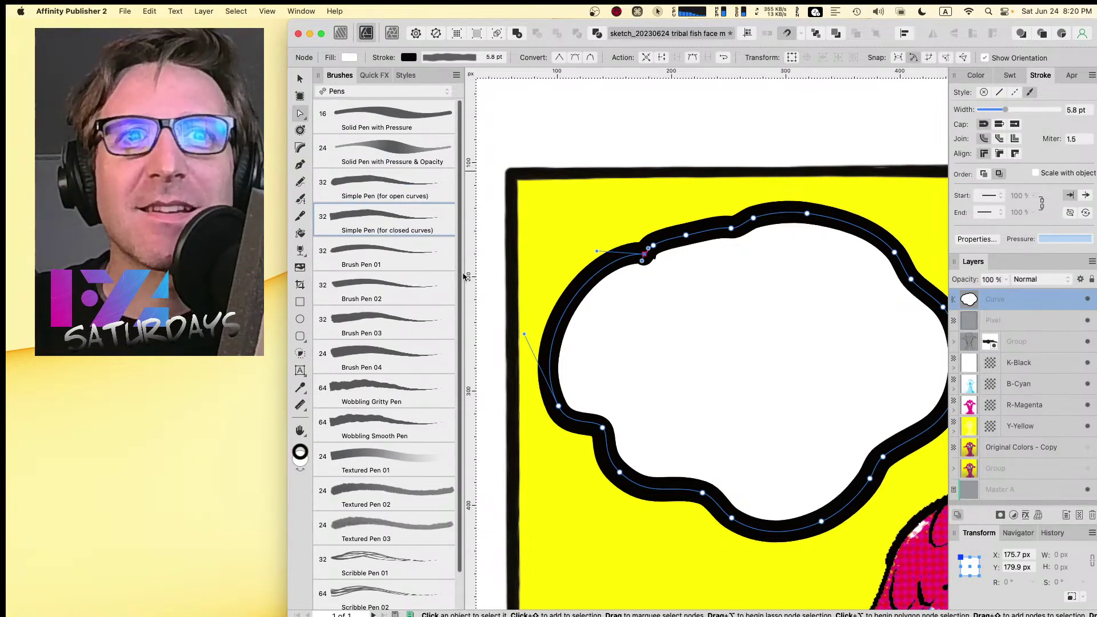
left_click(371, 90)
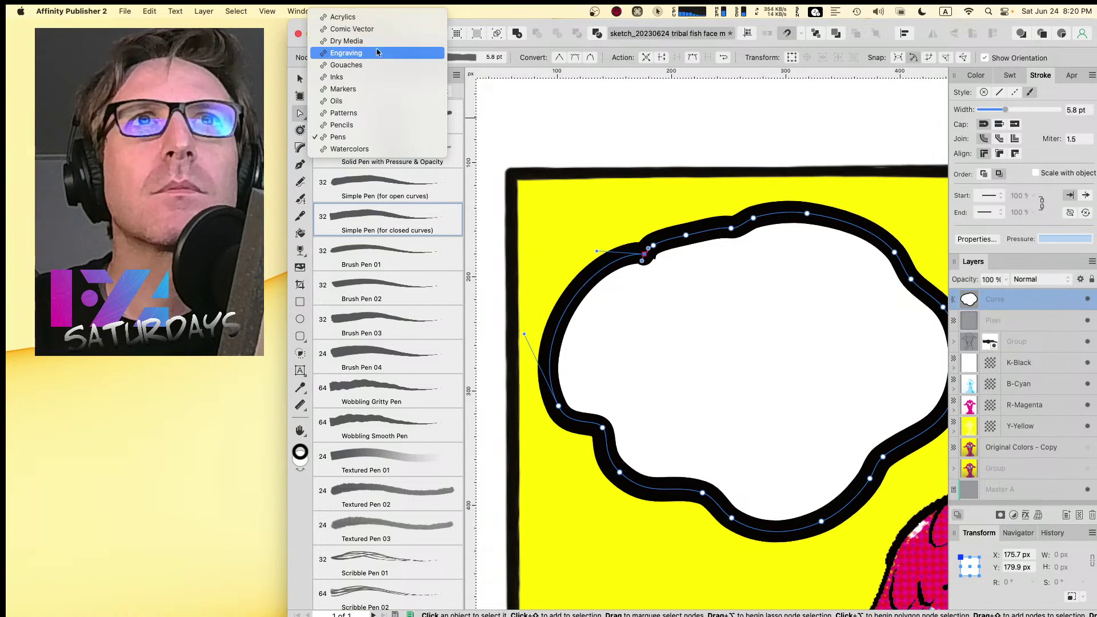
left_click(354, 41)
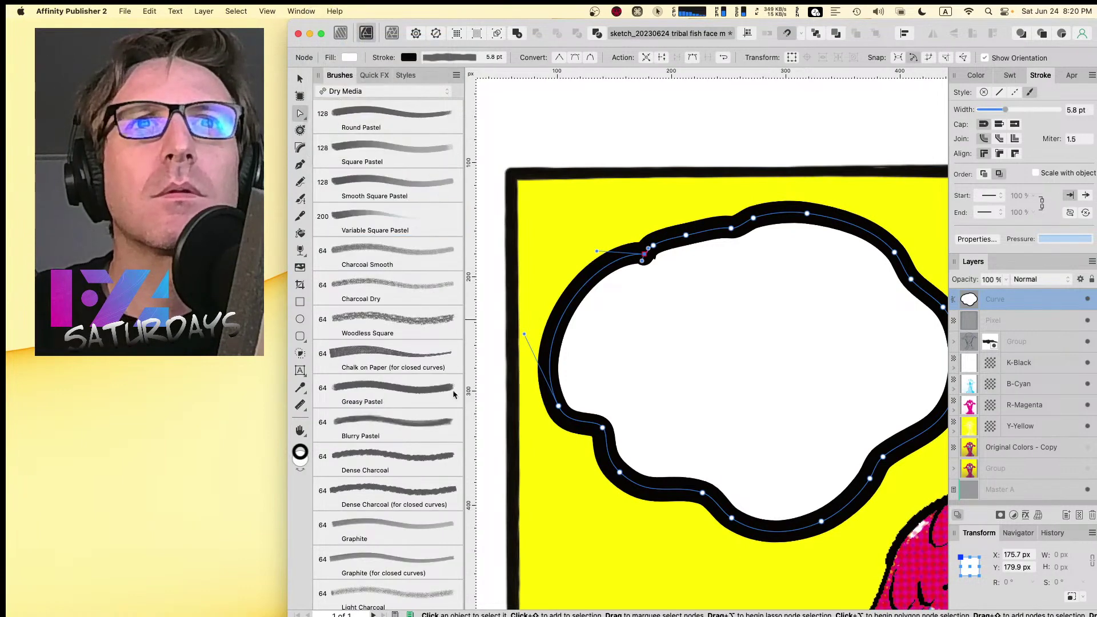
left_click(417, 357)
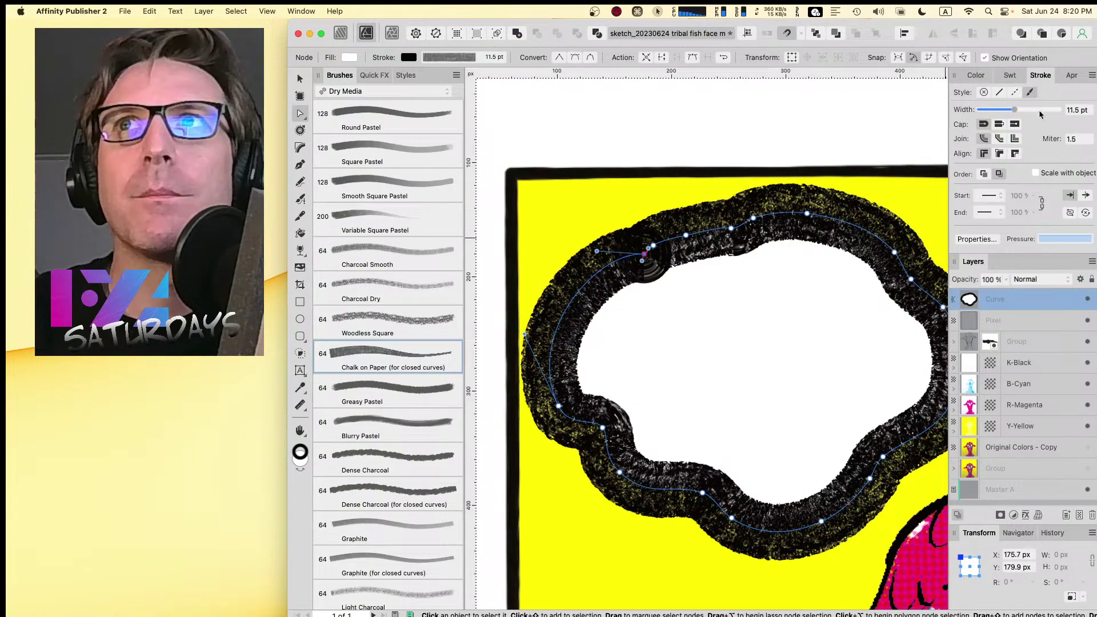
left_click_drag(1015, 112, 999, 117)
- Apply the Dense Charcoal (for closed curves) brush to the bubble at 2 pt width and delete the crowded nodes at its junction
left_click(399, 498)
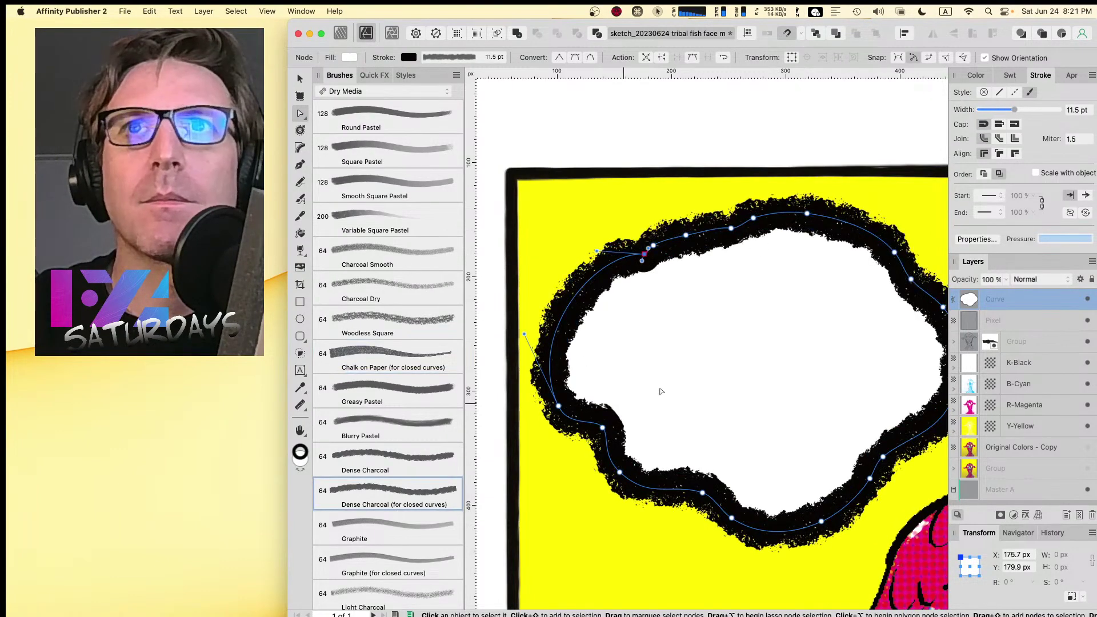
left_click_drag(1013, 109, 999, 112)
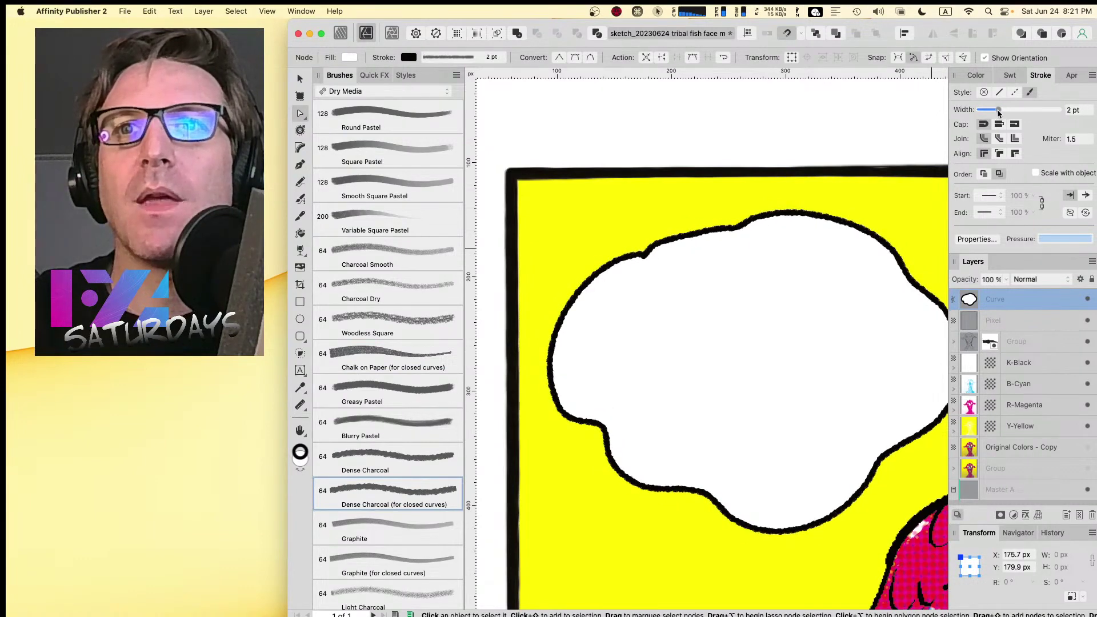
left_click_drag(998, 112, 995, 109)
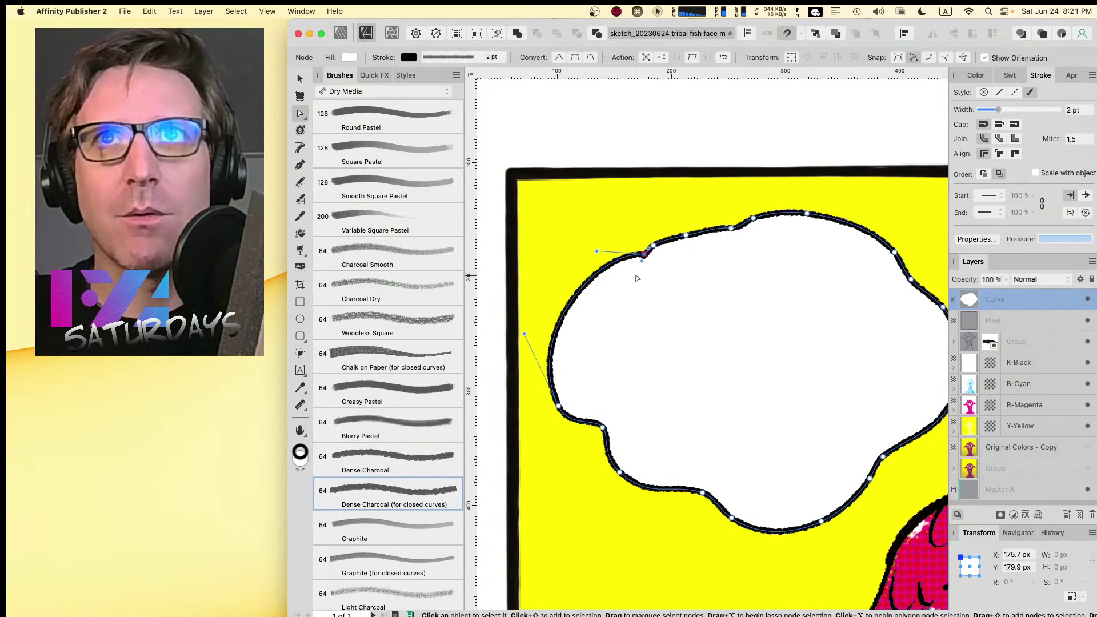
left_click_drag(633, 231, 654, 286)
key("BackSpace")
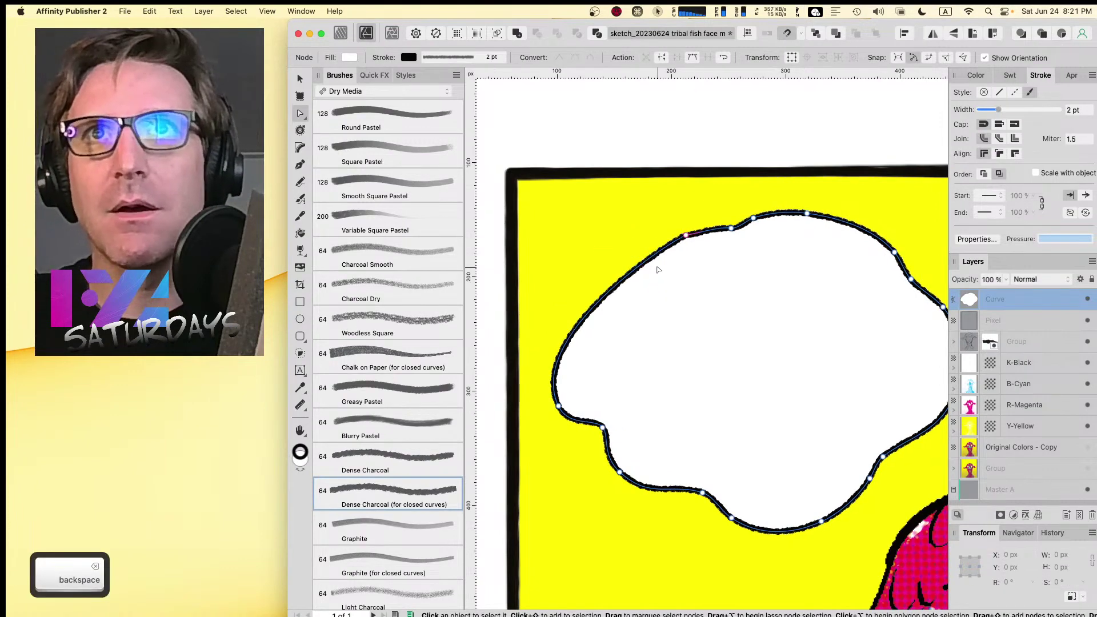
- Reshape the bubble's upper-left edge into two rounded lobes by moving its nodes inward and bending the handles into a sharp notch
left_click_drag(686, 235, 561, 252)
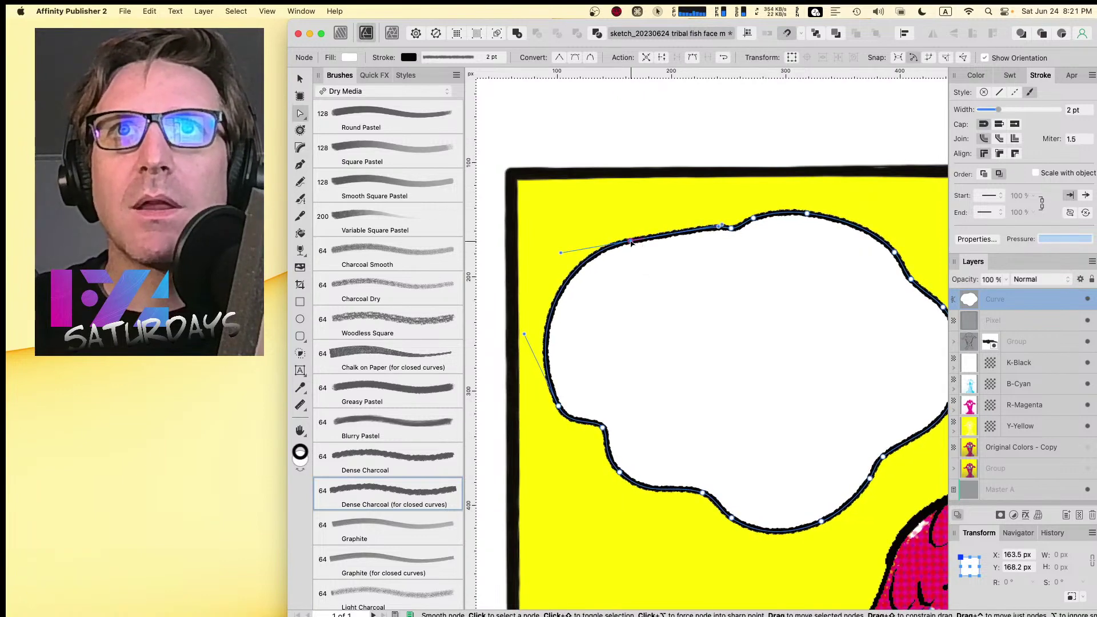
left_click_drag(630, 242, 649, 297)
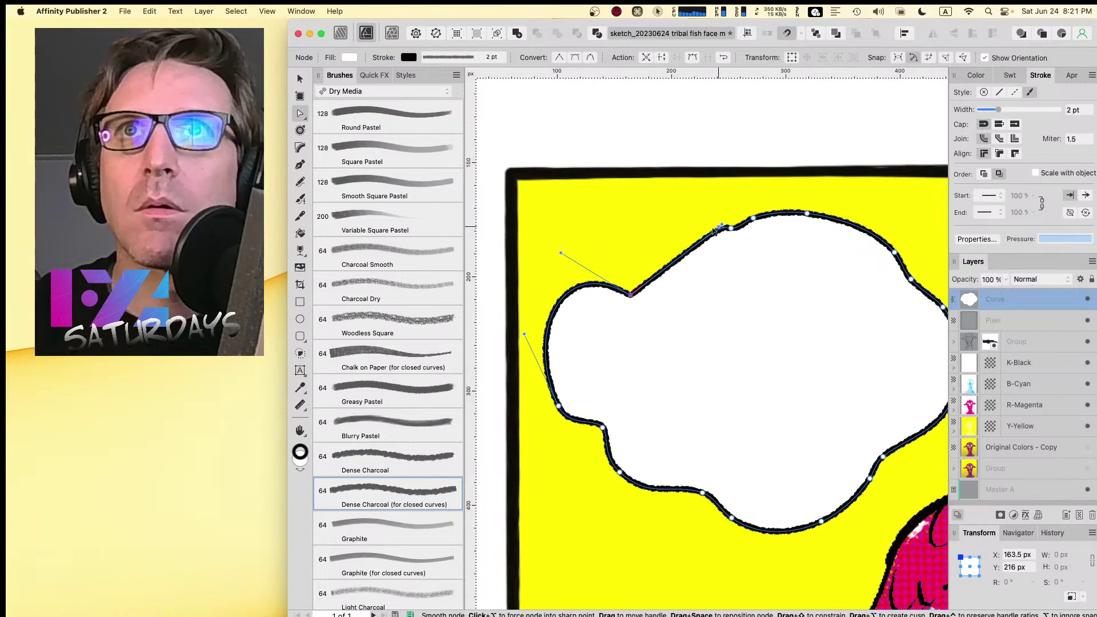
left_click_drag(722, 226, 657, 236)
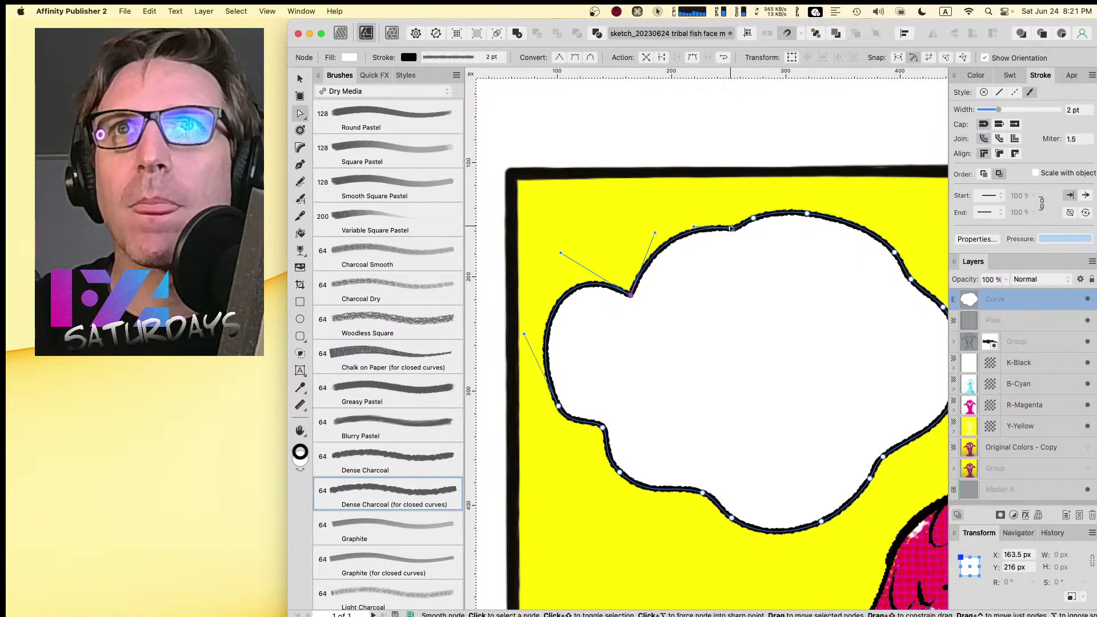
left_click(741, 226)
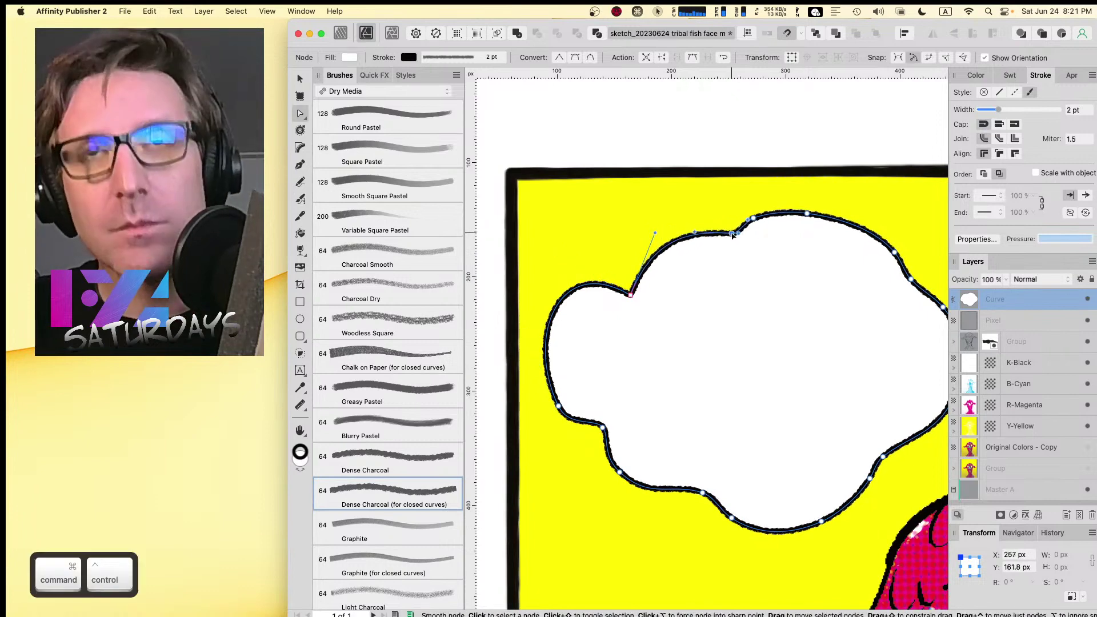
left_click_drag(733, 236, 739, 252)
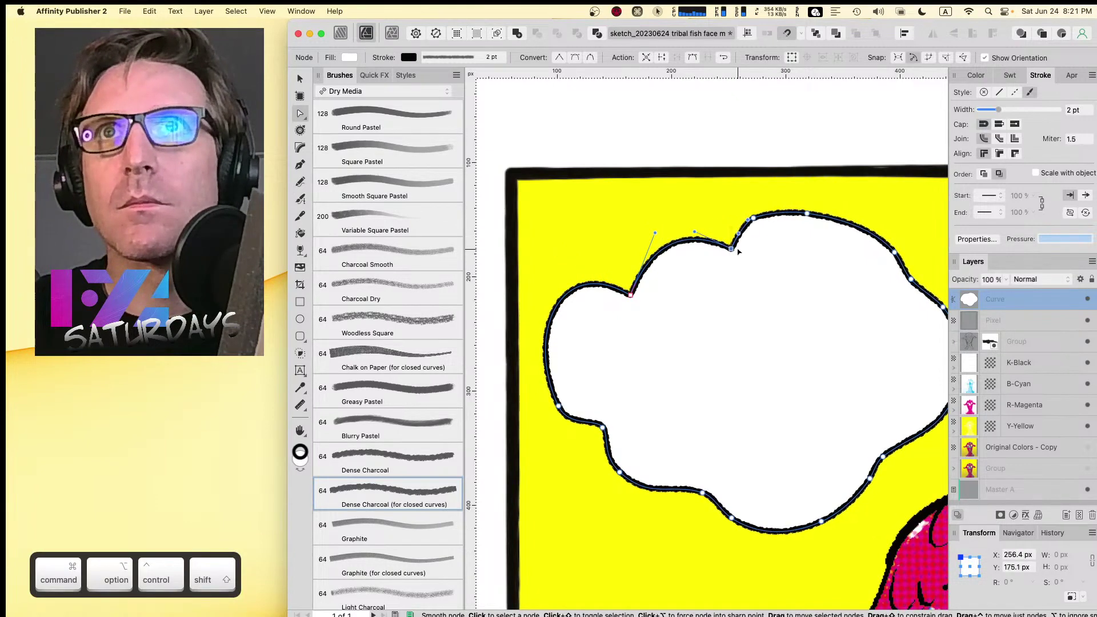
left_click(755, 215)
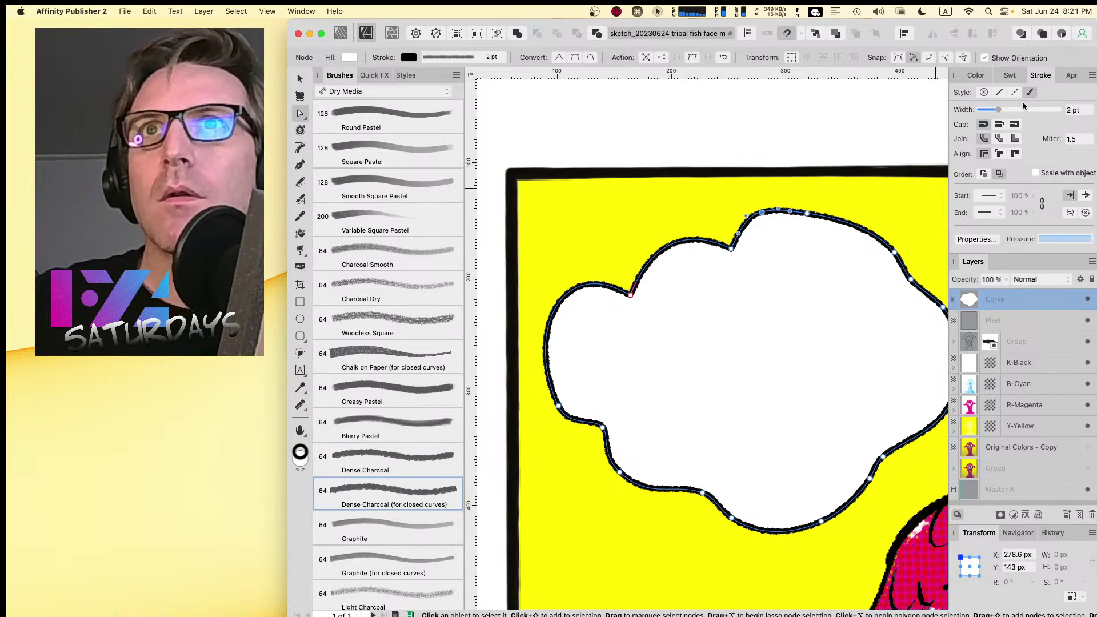
- Raise the bubble's top node, delete the surplus node beside it and round the curve into a wide top lobe
left_click_drag(805, 213, 812, 204)
key("BackSpace")
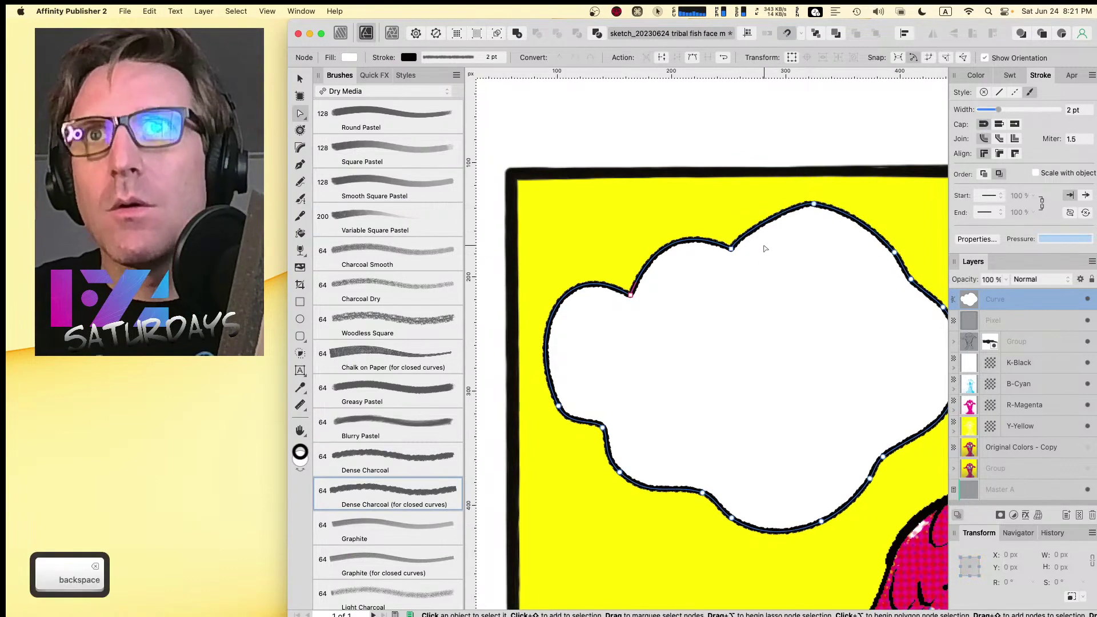
left_click(731, 248)
mouse_move(741, 236)
left_mouse_down()
mouse_move(736, 221)
mouse_move(754, 204)
mouse_move(823, 205)
mouse_move(714, 247)
mouse_move(771, 247)
mouse_move(753, 252)
left_mouse_up()
- Delete the two surplus nodes around the bubble's upper-right notch and bulge the top lobe's side outward
key("space")
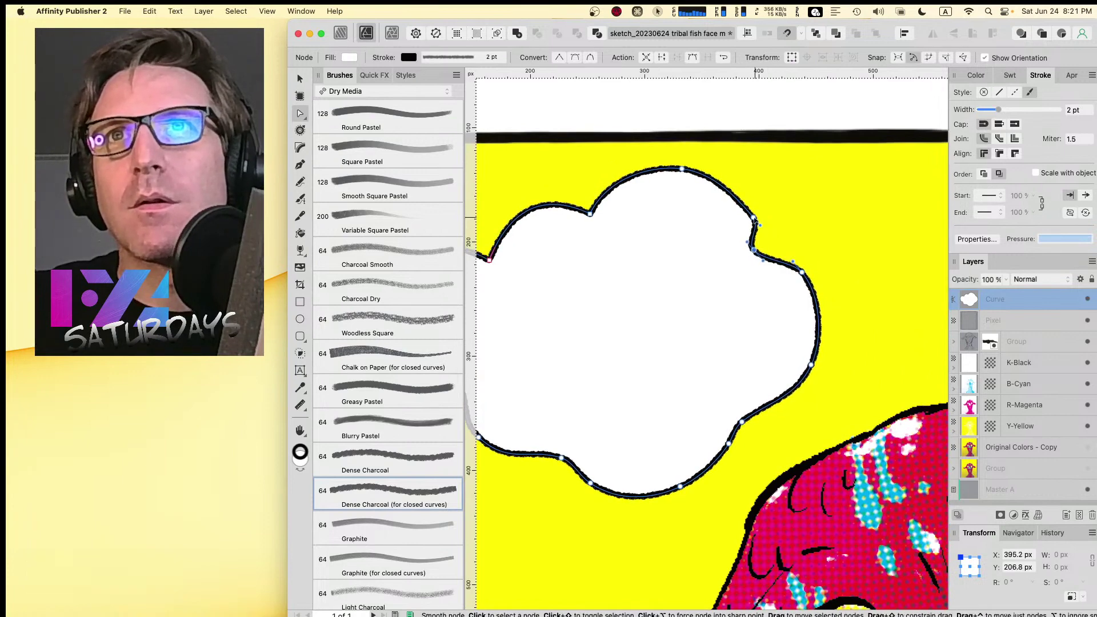
key("BackSpace")
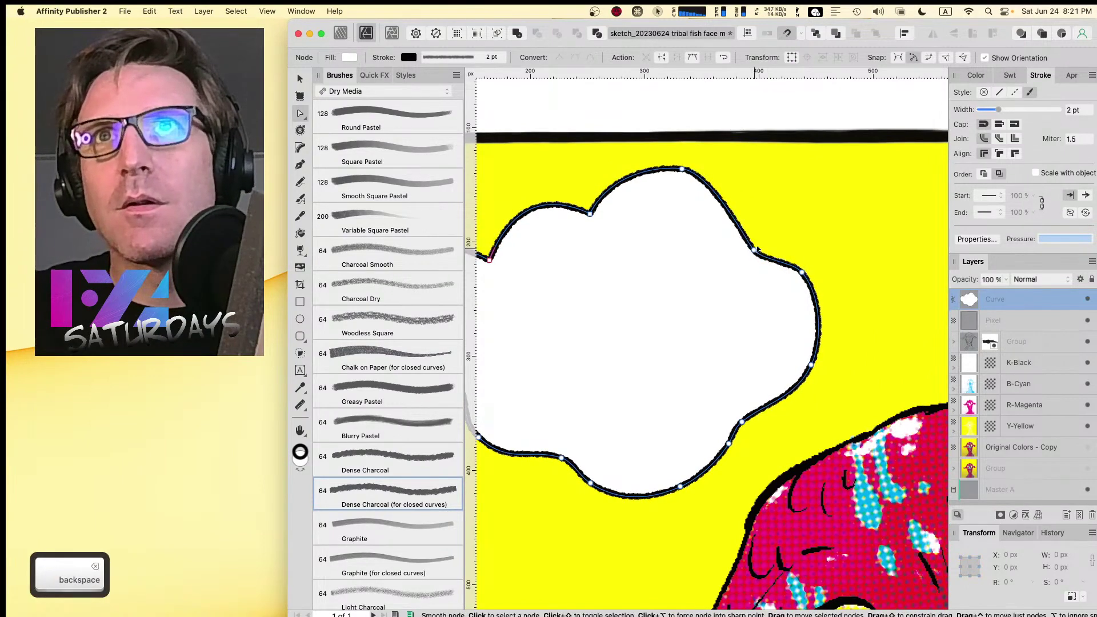
left_click_drag(715, 182, 758, 188)
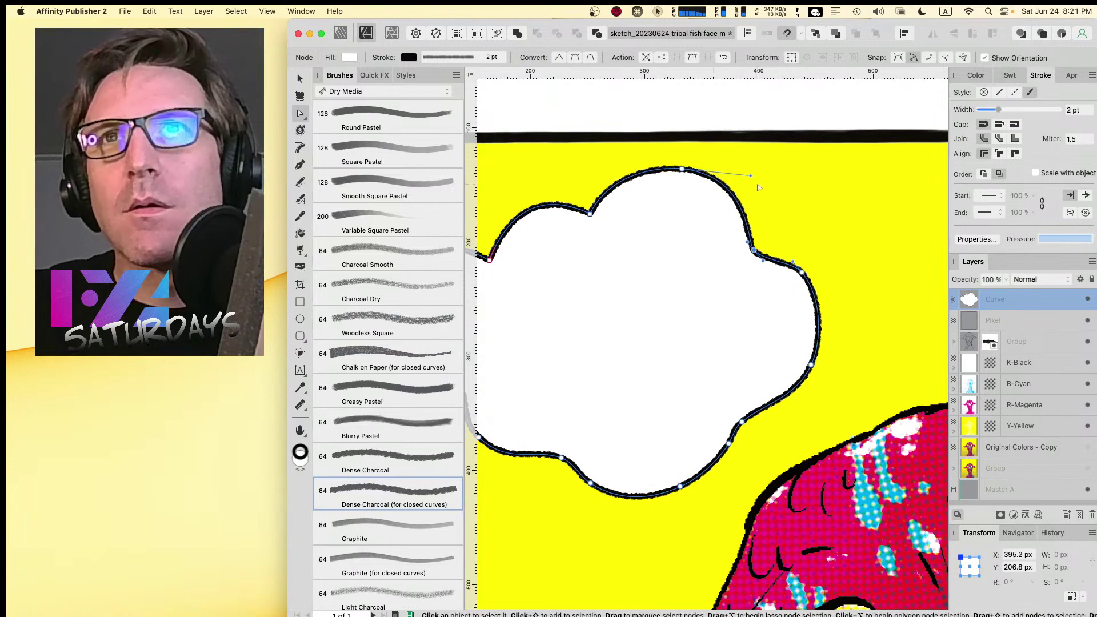
left_click(802, 273)
key("BackSpace")
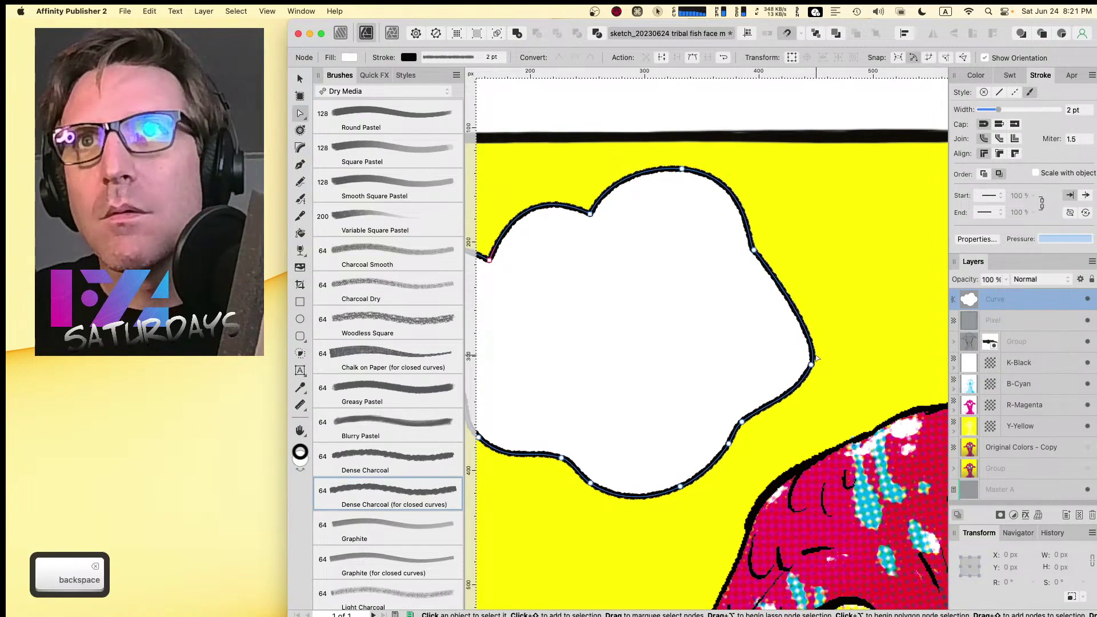
- Reposition the node on the bubble's right edge and lengthen its handles to round the right lobe
left_click(811, 363)
left_click_drag(820, 343, 815, 395)
left_click_drag(826, 324, 827, 290)
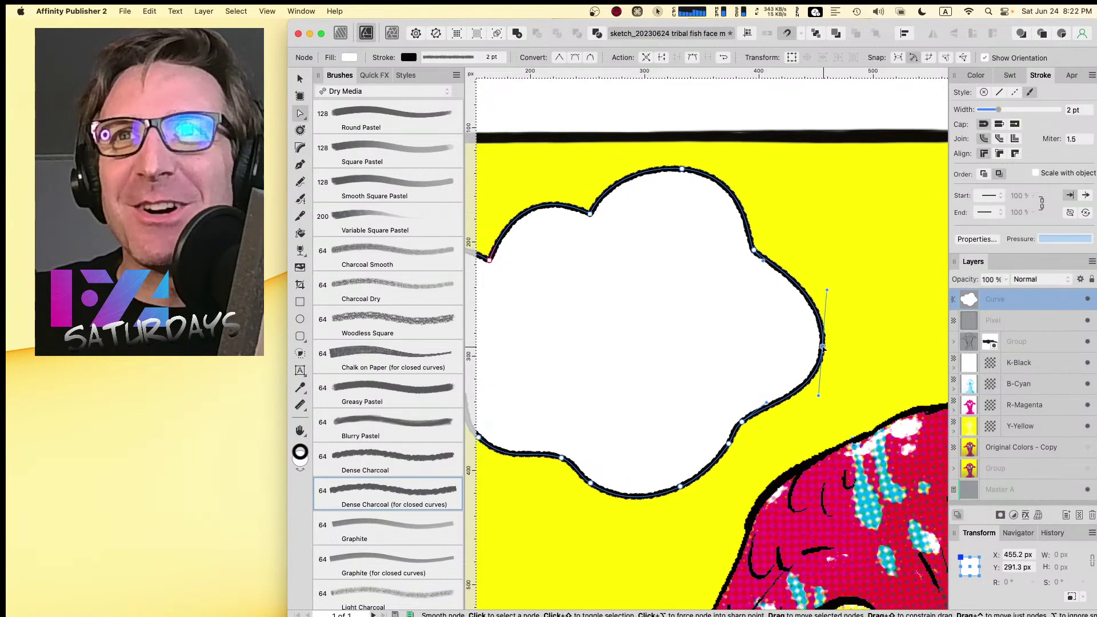
left_click_drag(822, 347, 818, 339)
- Delete the surplus node at the bubble's lower-right notch and nudge the bottom lobe's node slightly downward
left_click(741, 422)
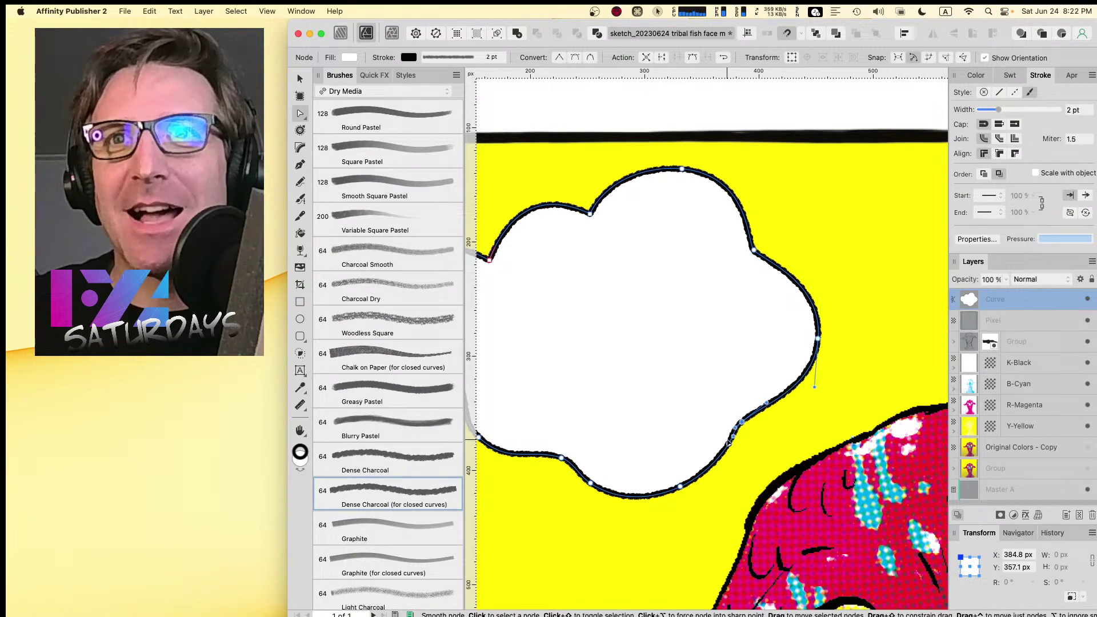
key("BackSpace")
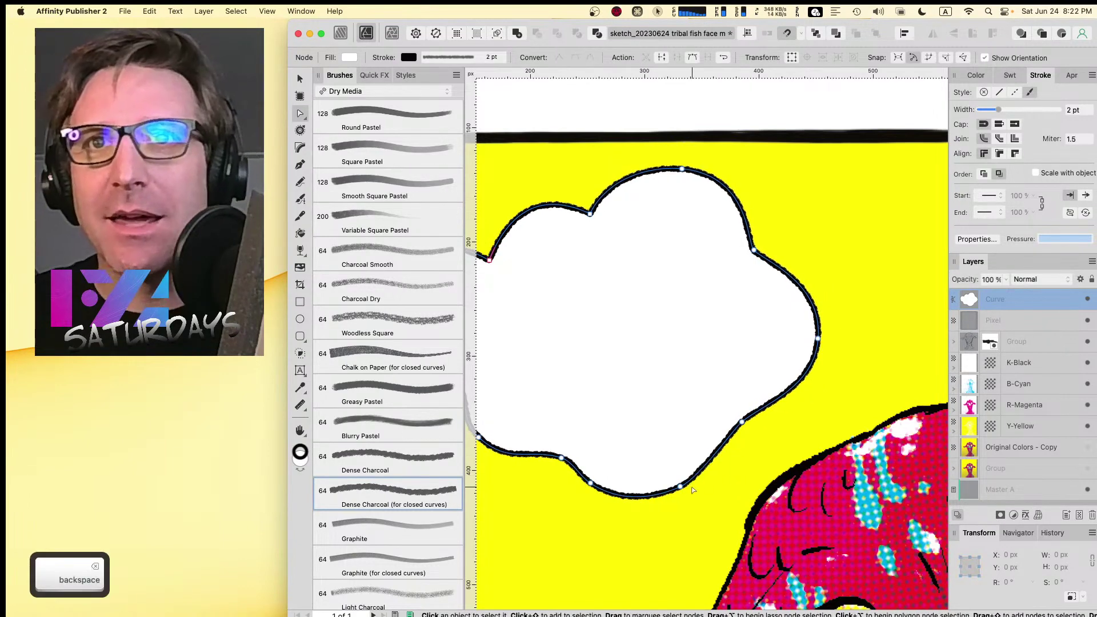
left_click(679, 486)
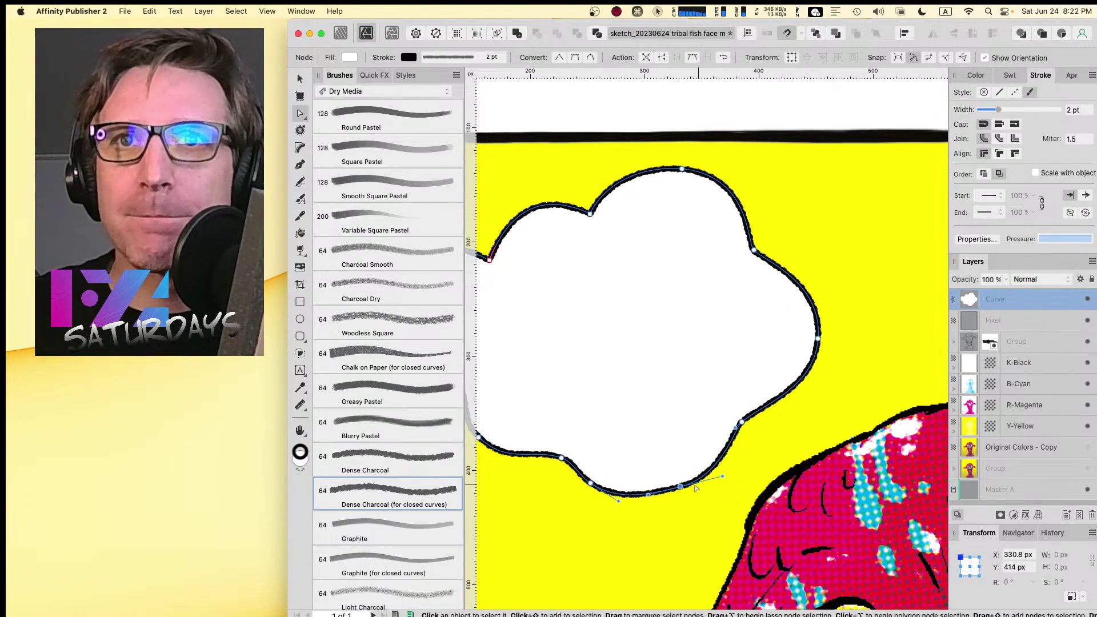
left_click_drag(680, 487, 674, 497)
- Delete the extra node beside the bubble's bottom notch, then move the remaining node inward and bend its handles into a sharp cusp
key("space")
left_click_drag(624, 437, 732, 379)
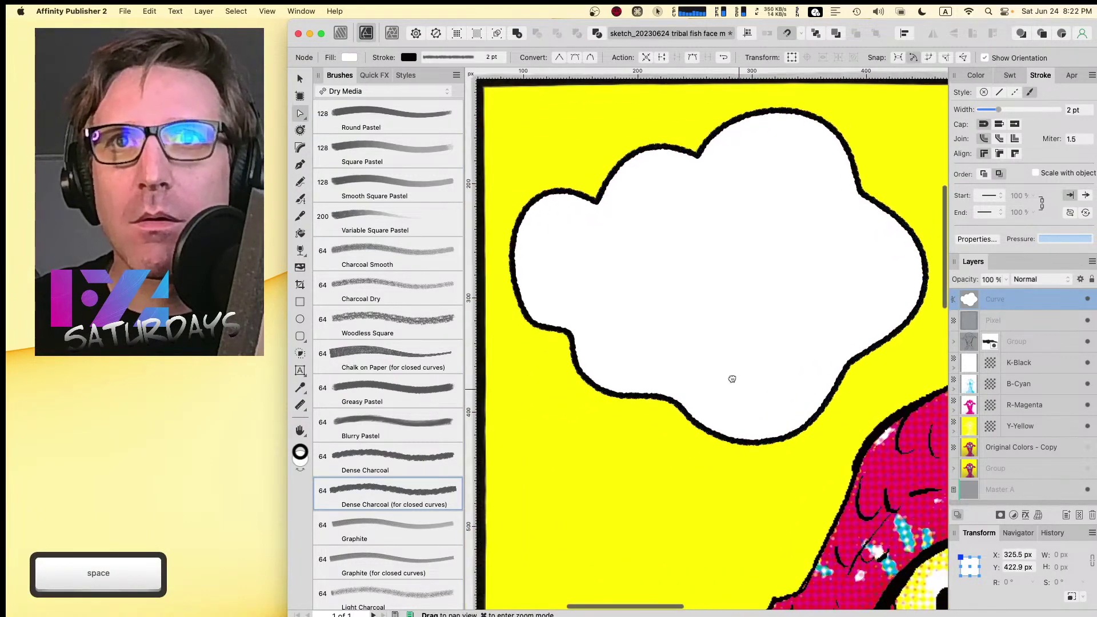
left_click(669, 400)
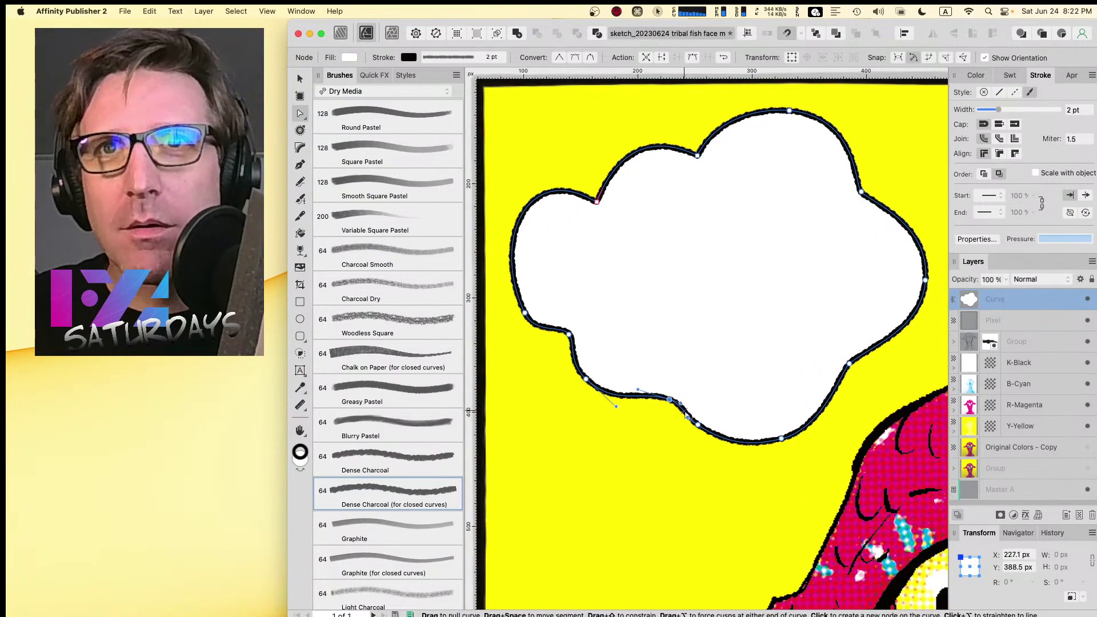
key("BackSpace")
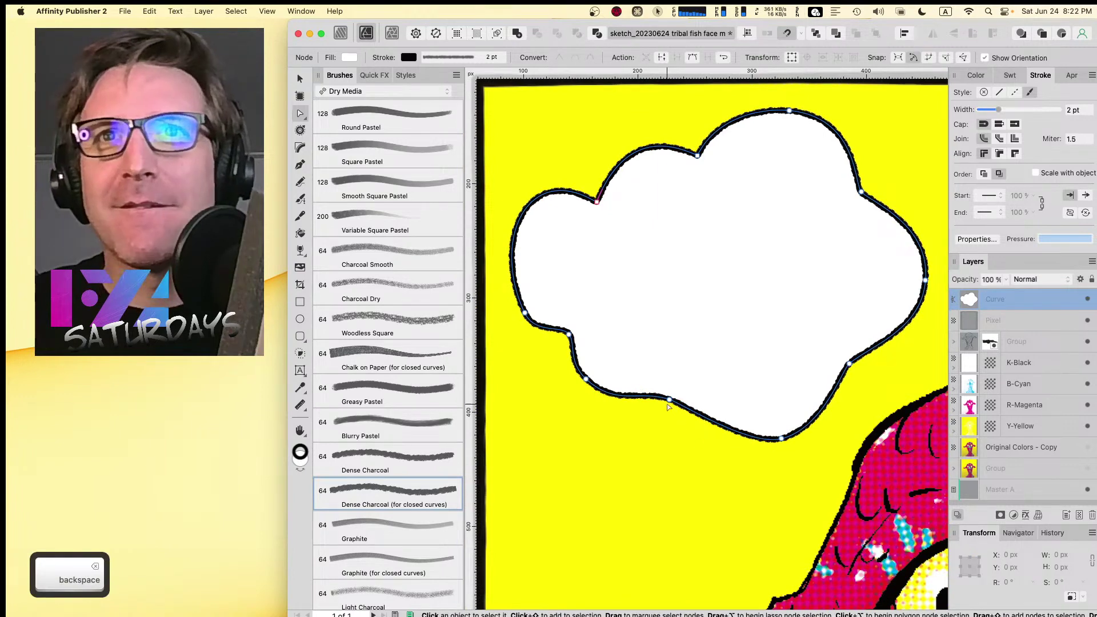
left_click(670, 400)
left_click_drag(669, 401, 681, 430)
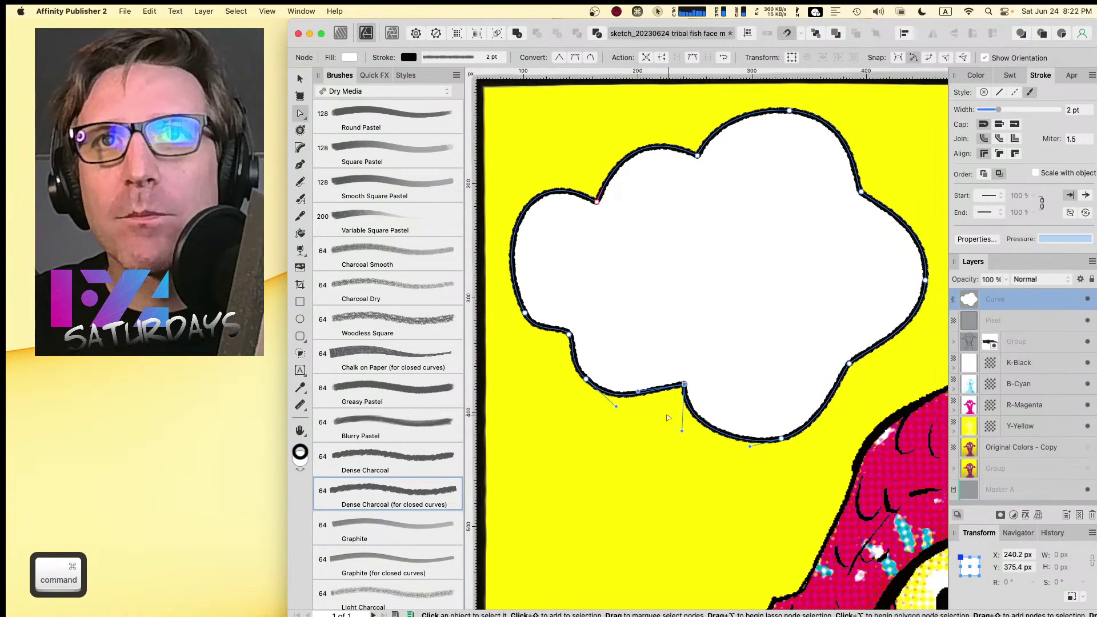
left_click_drag(638, 392, 682, 389)
- Round the bubble's two lower-left lobes by deleting the surplus left-edge node, extending the notch handle and repositioning the lower node
left_click_drag(586, 378, 576, 384)
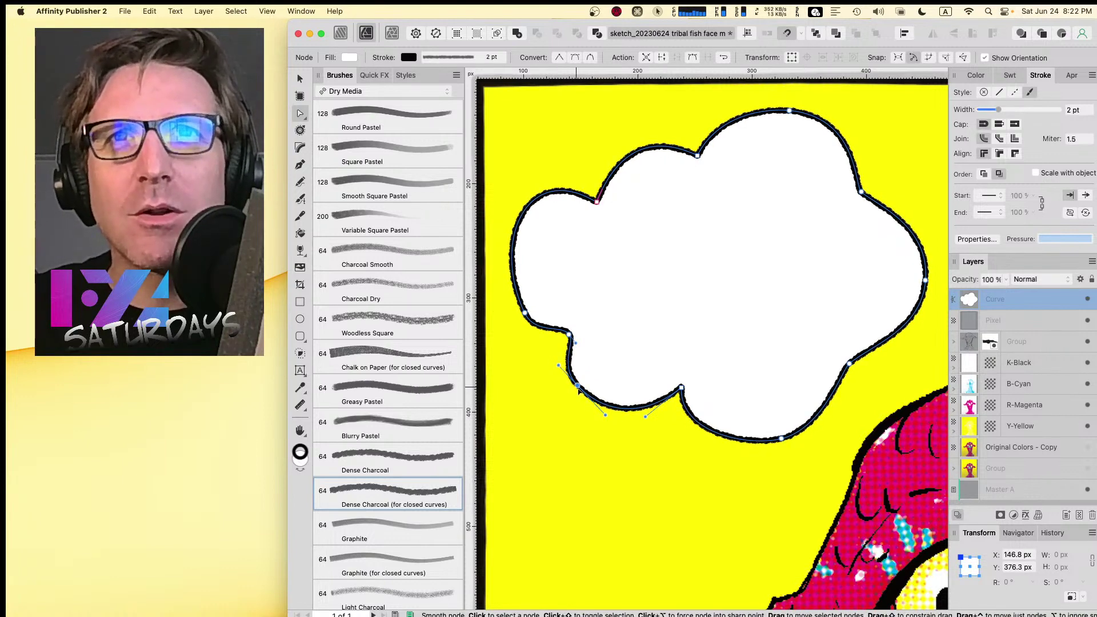
left_click(524, 313)
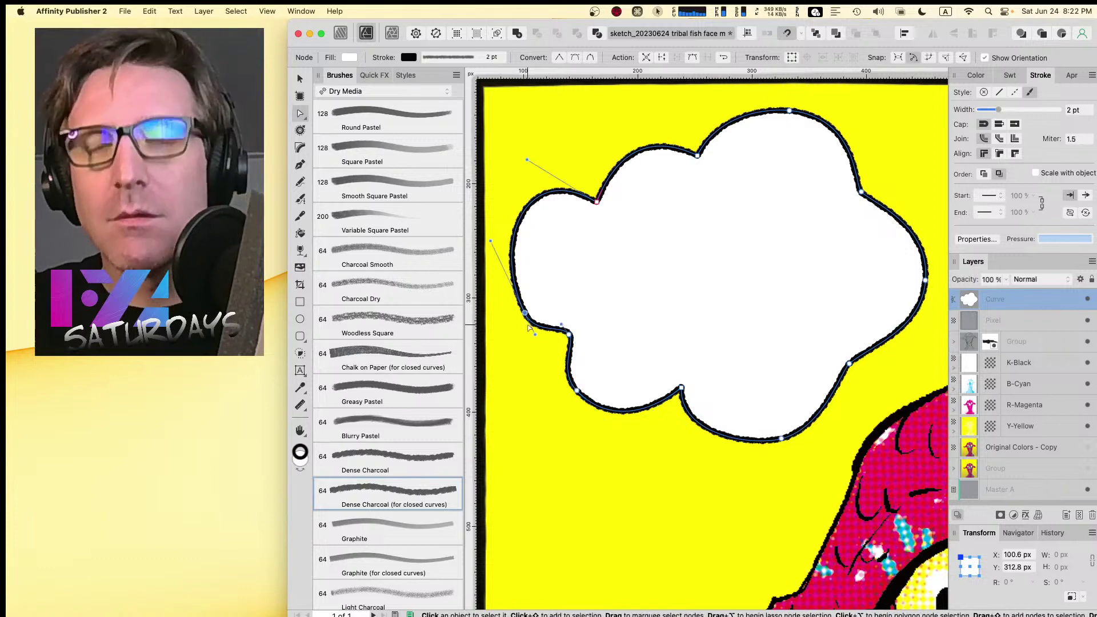
left_click_drag(529, 325, 486, 327)
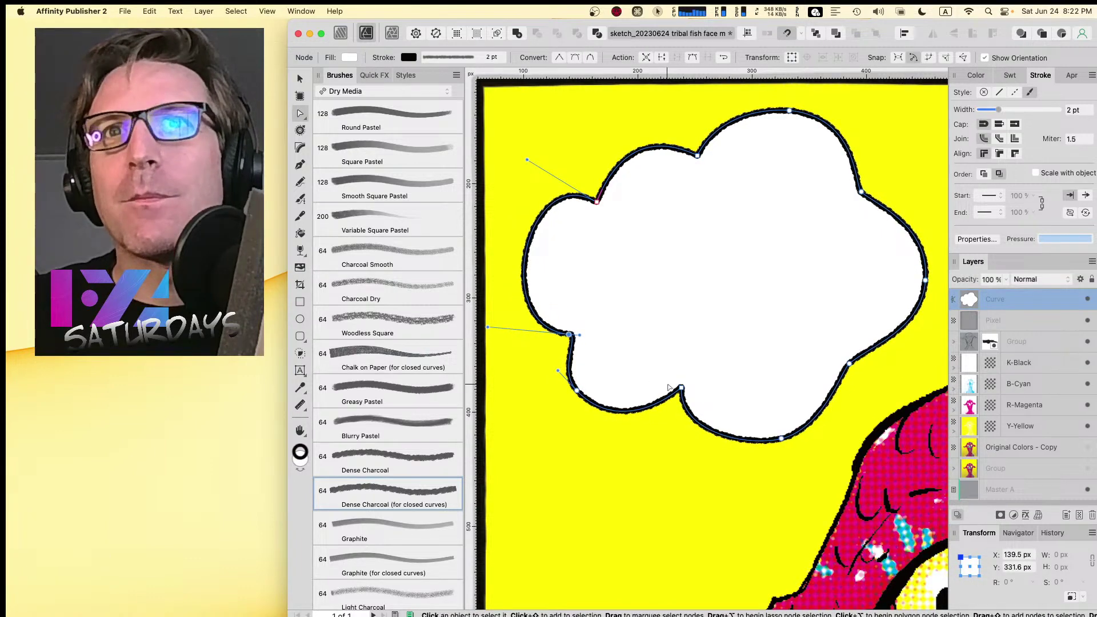
left_click_drag(577, 391, 582, 384)
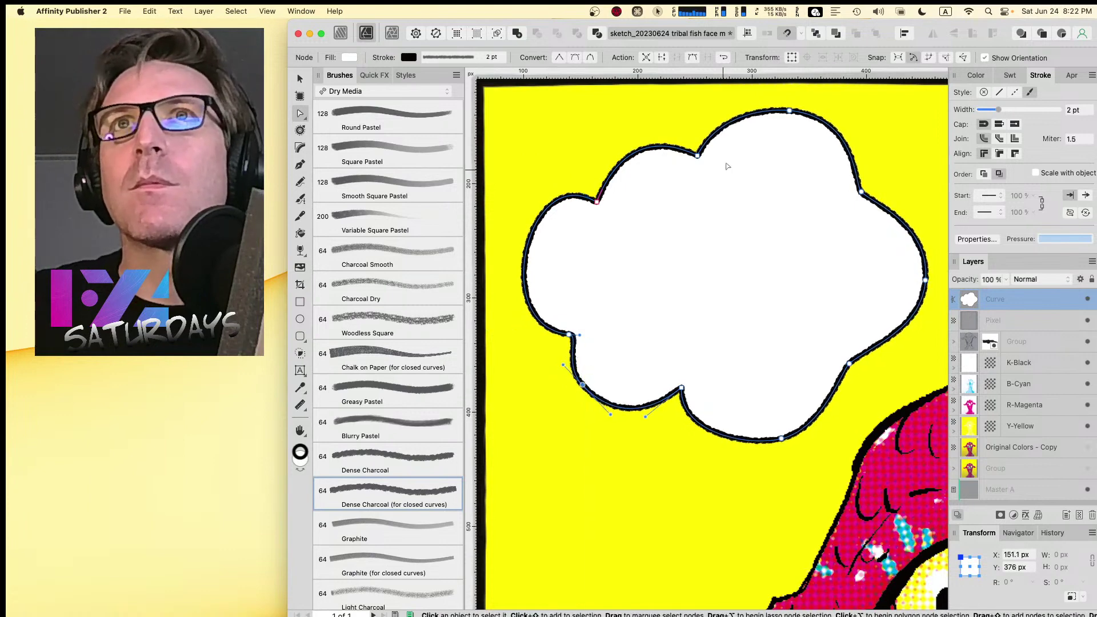
- Refine the bottom notch and bottom lobe node, and turn the bubble's lower-right notch into a sharp cusp with adjusted handles
left_click_drag(682, 387, 663, 426)
left_click(687, 393)
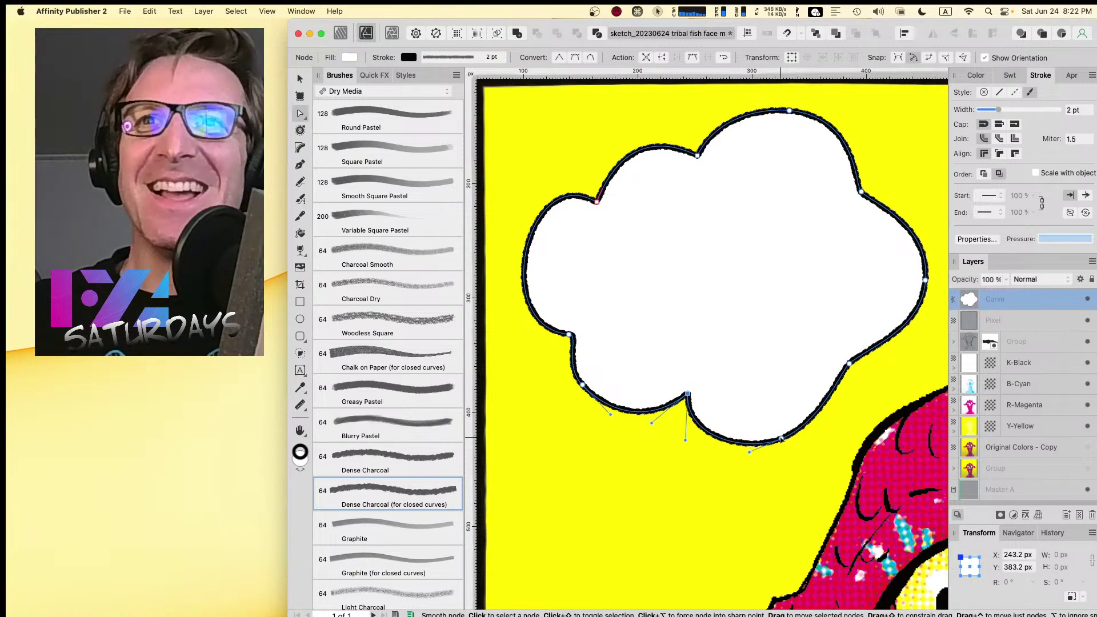
left_click_drag(780, 438, 790, 433)
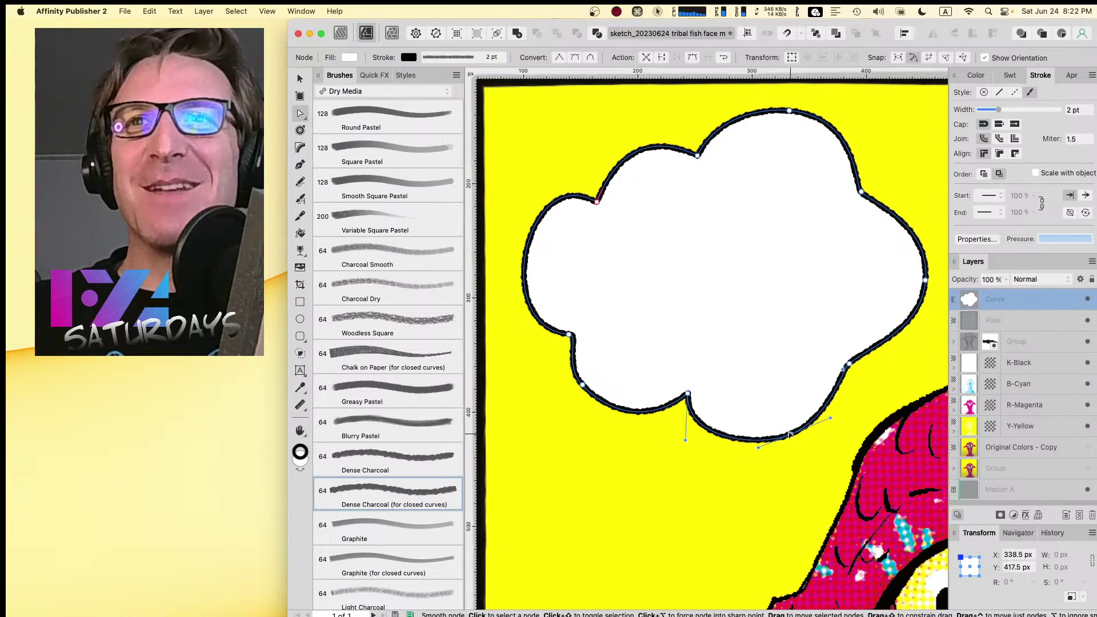
left_click(848, 364, "super")
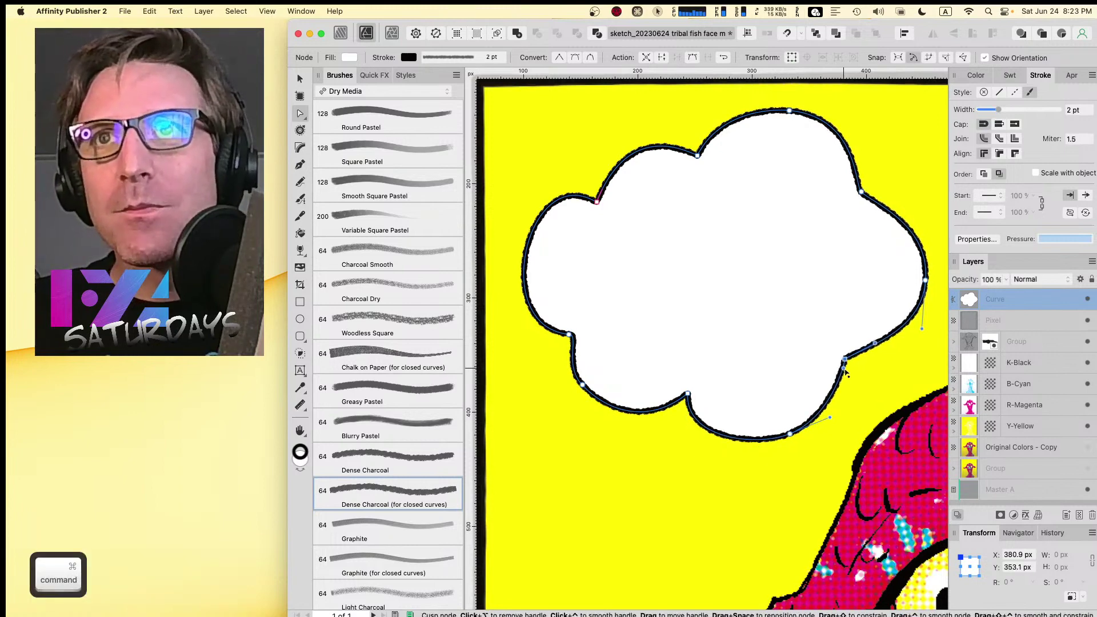
left_click_drag(847, 371, 895, 359)
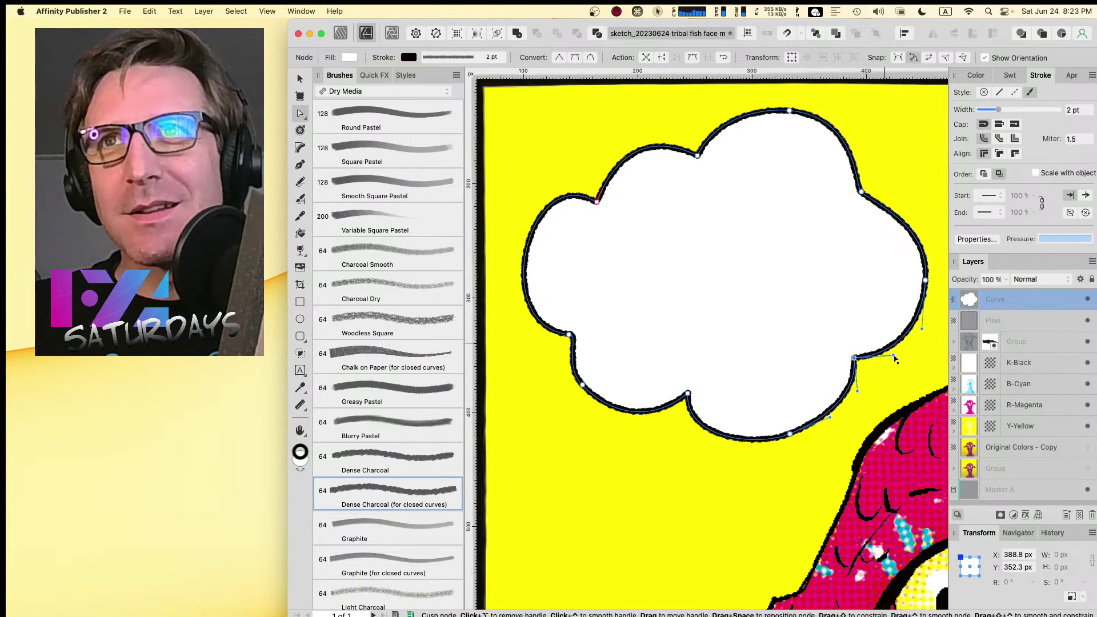
- Round the bubble's right lobe by adjusting its node handles, and sharpen the upper-right notch into a cusp
left_click_drag(933, 279, 933, 210)
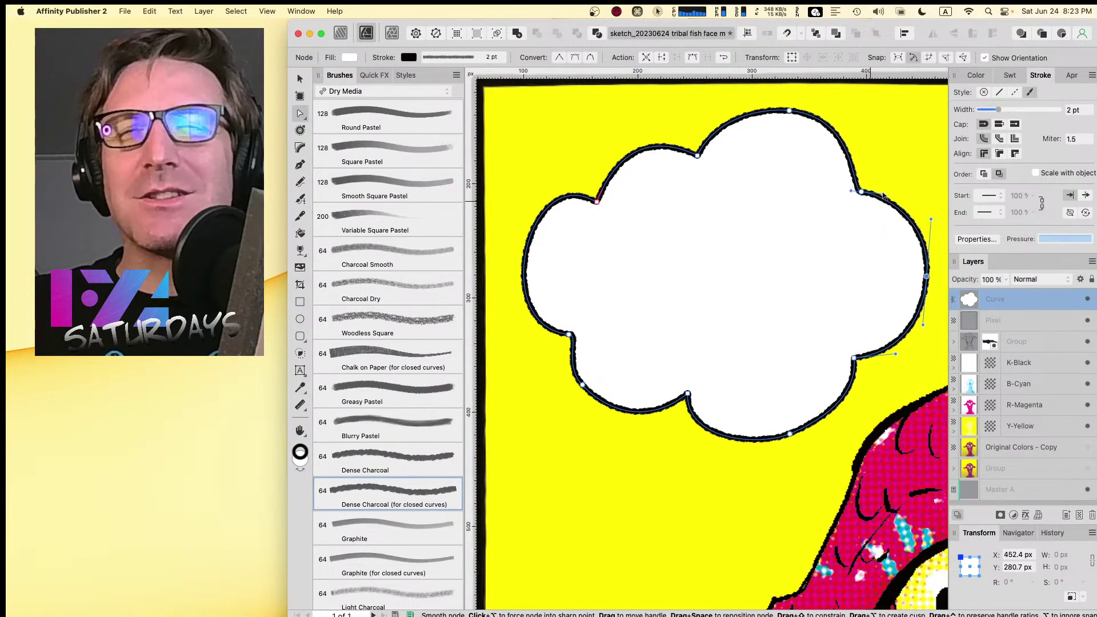
key("ctrl")
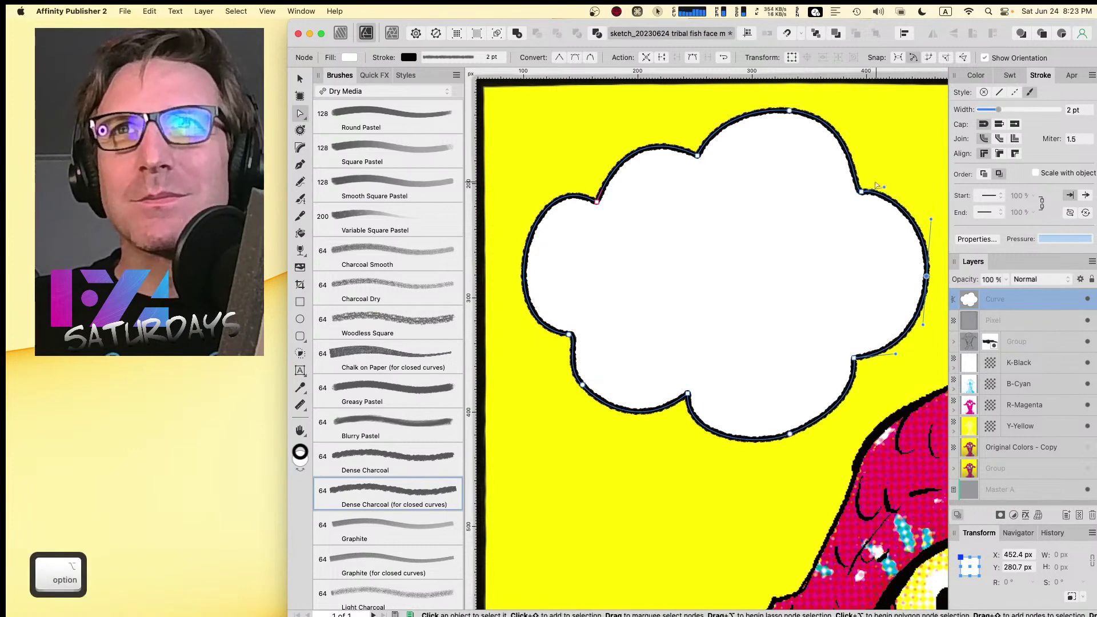
left_click(859, 191, "alt")
left_click_drag(856, 191, 867, 173)
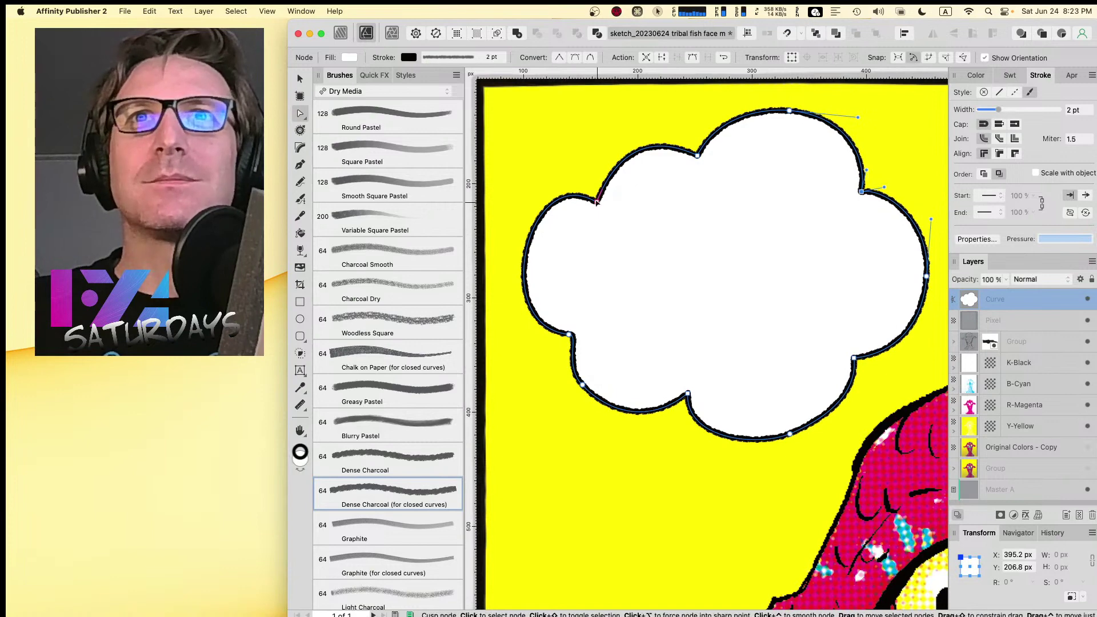
- Shift the bubble's upper-left notch outward with a longer handle to round the left lobe, and check the bubble against the whole artwork
left_click_drag(596, 201, 514, 186)
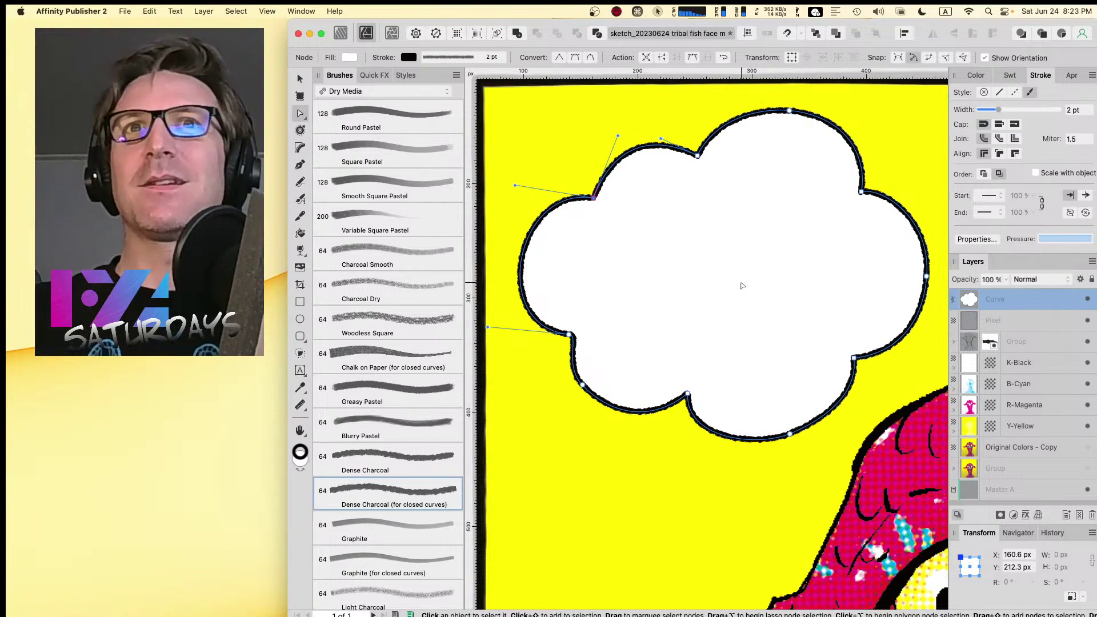
left_click_drag(742, 285, 712, 221)
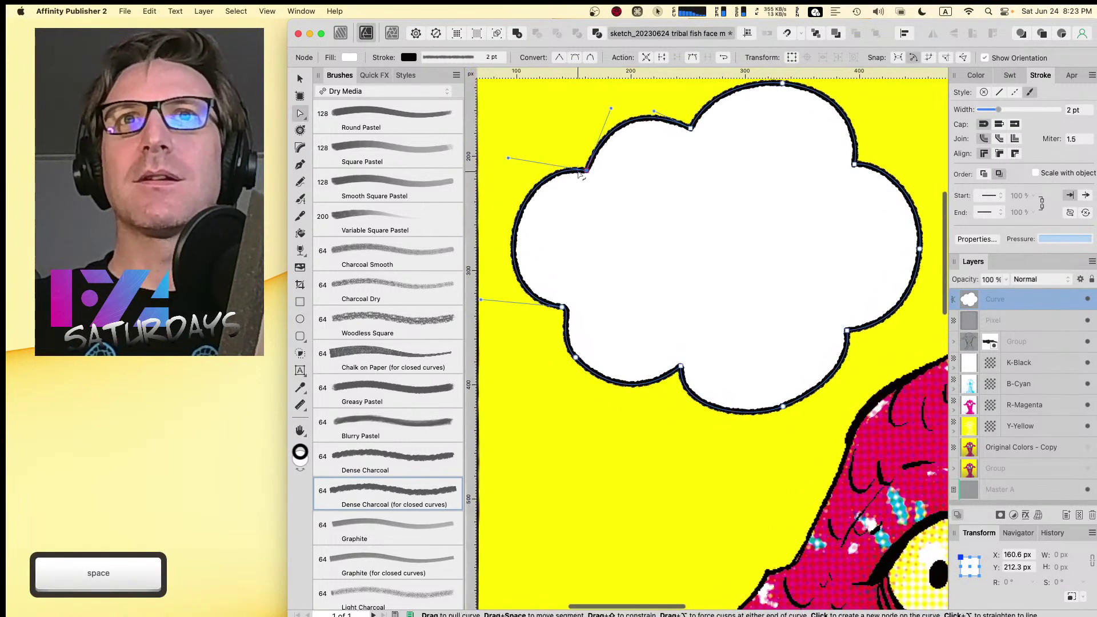
left_click_drag(579, 174, 565, 175)
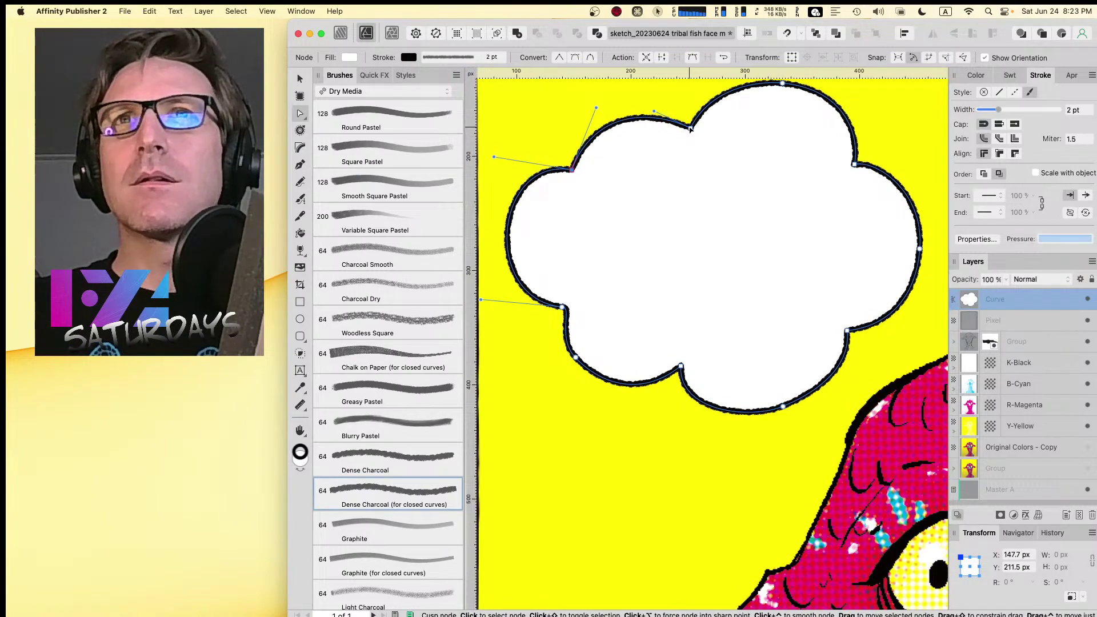
left_click(690, 129)
key("space")
left_click_drag(874, 128, 836, 144)
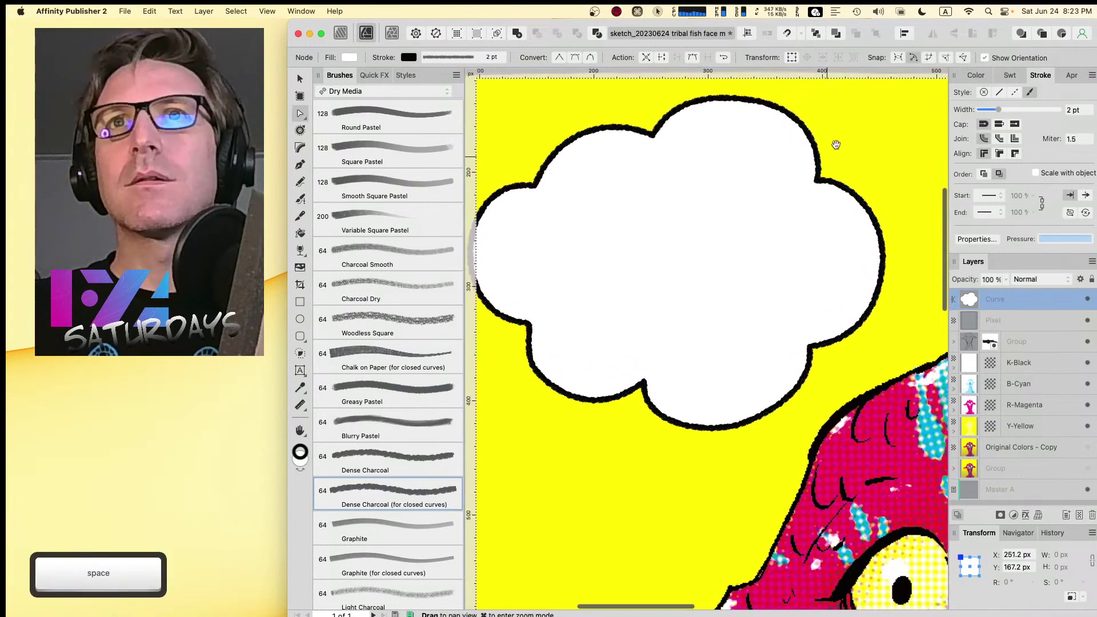
key("super+minus")
key("super+minus")
key("super+minus")
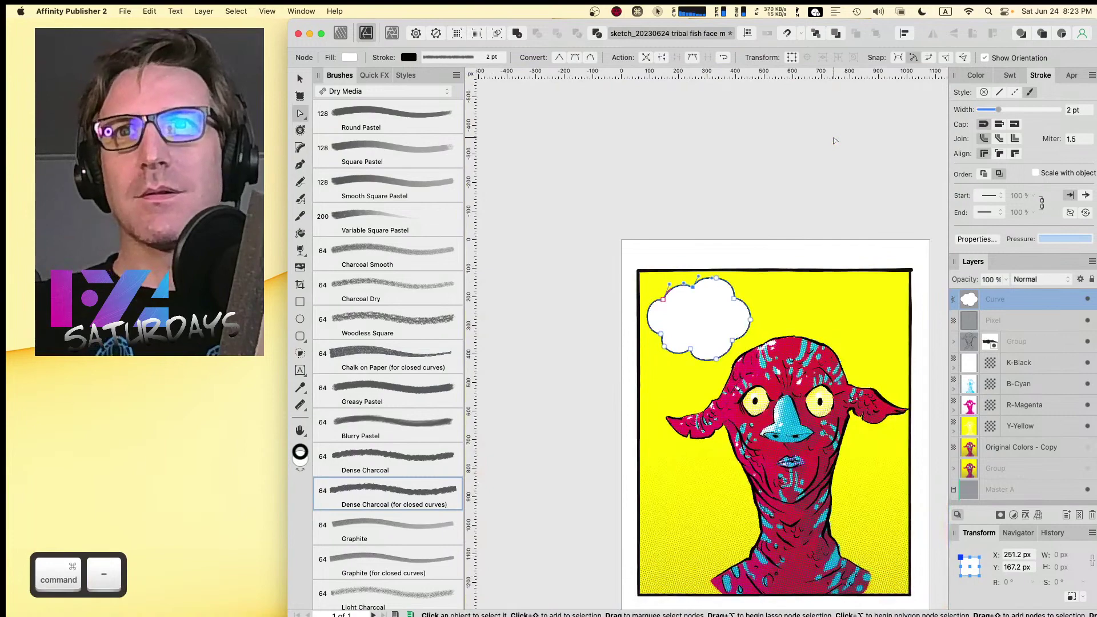
- Duplicate the cloud bubble, offset the copy down and to the right over the original, and rotate it to about 164°
key("super+equal")
key("super+equal")
key("super+equal")
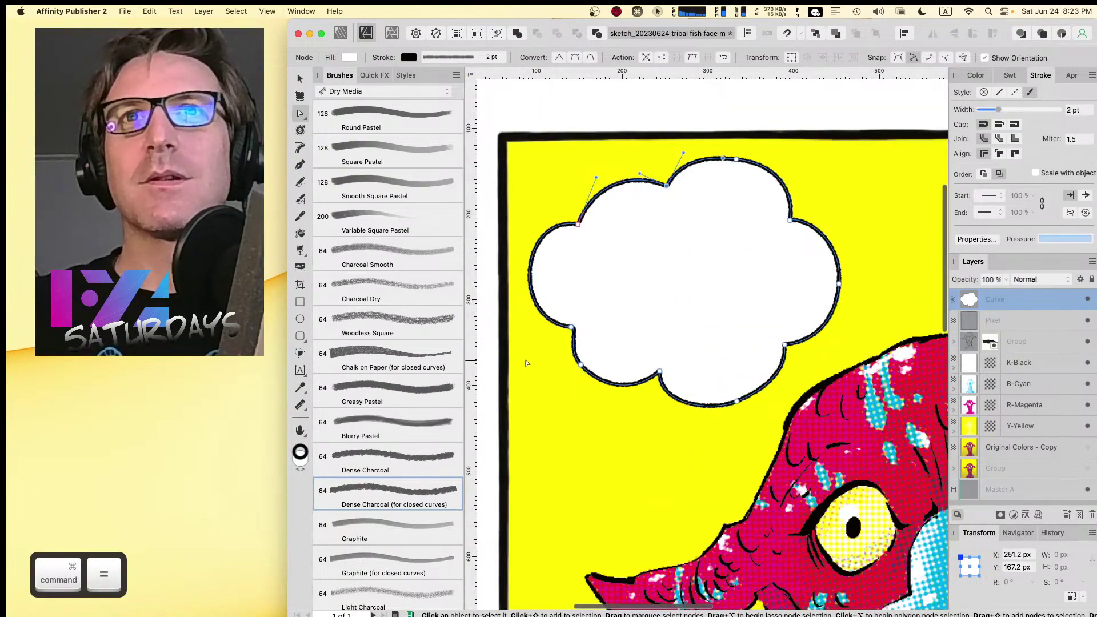
left_click(649, 400)
key("space")
left_click_drag(725, 301, 712, 261)
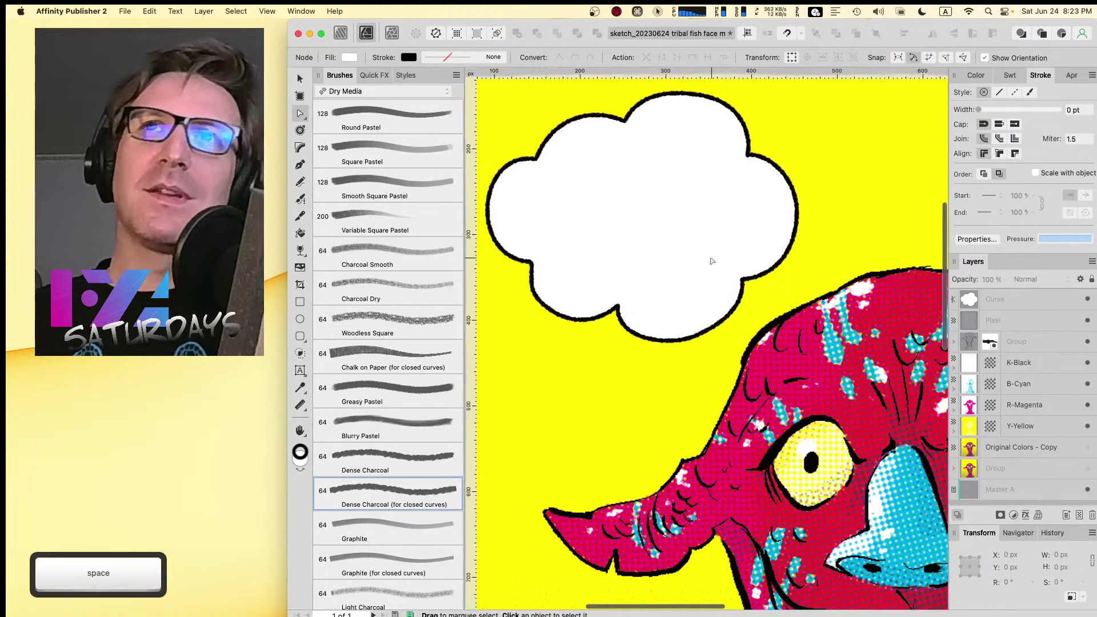
key("v")
left_click(659, 242)
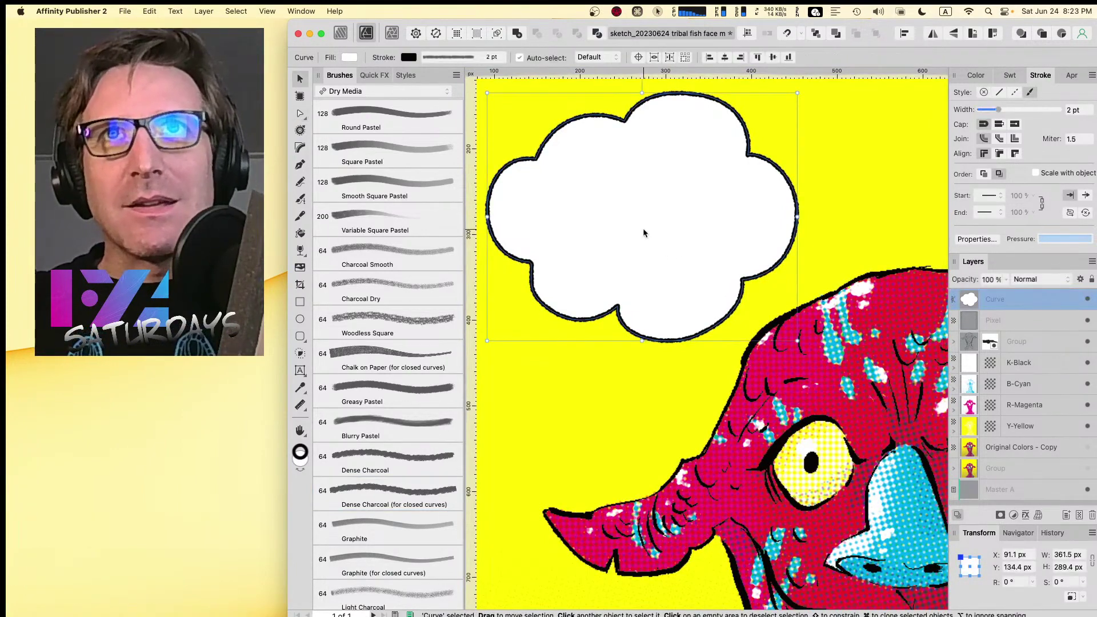
mouse_move(643, 228)
left_mouse_down()
mouse_move(714, 244)
mouse_move(629, 237)
mouse_move(698, 256)
mouse_move(661, 265)
mouse_move(688, 253)
left_mouse_up()
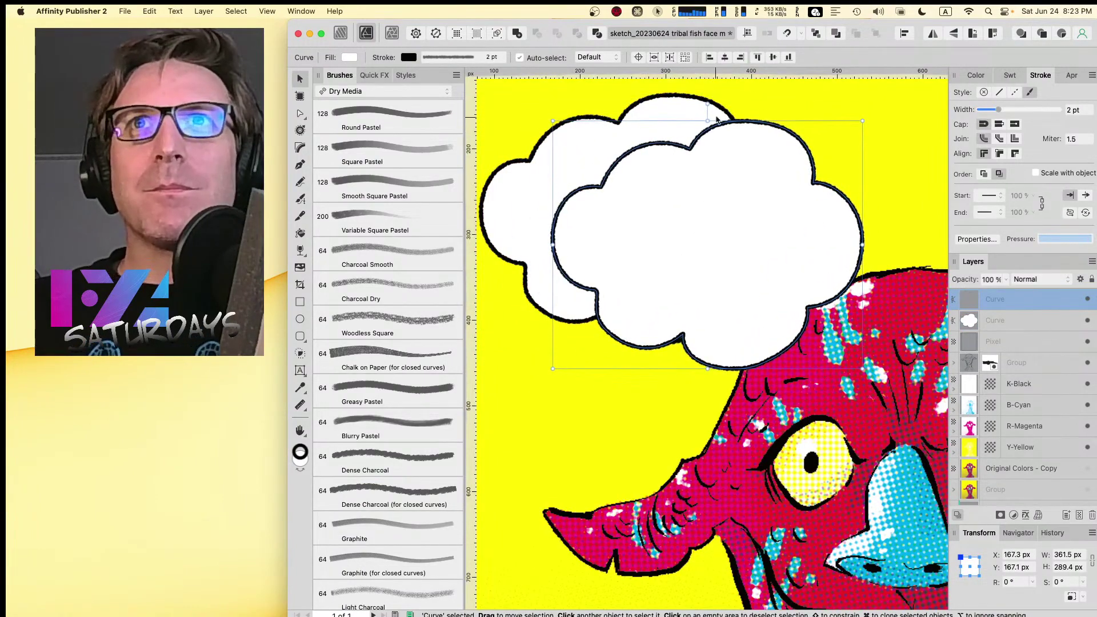
left_click_drag(708, 105, 726, 297)
left_click_drag(679, 305, 690, 301)
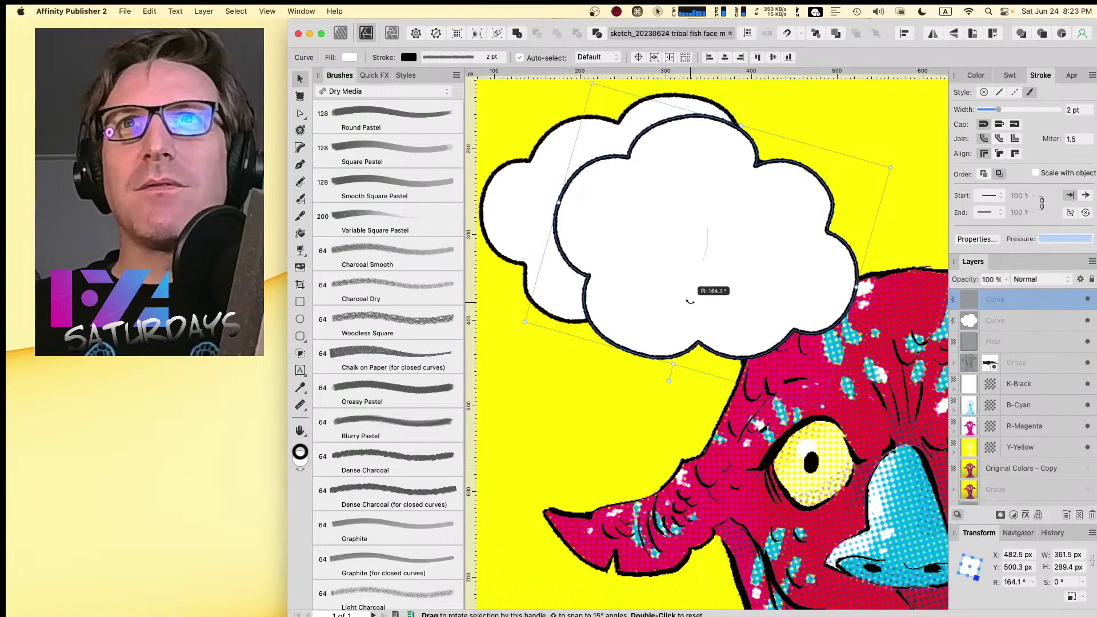
- Try merging the two overlapping clouds into one shape, and undo the merge
left_click(546, 177, "shift")
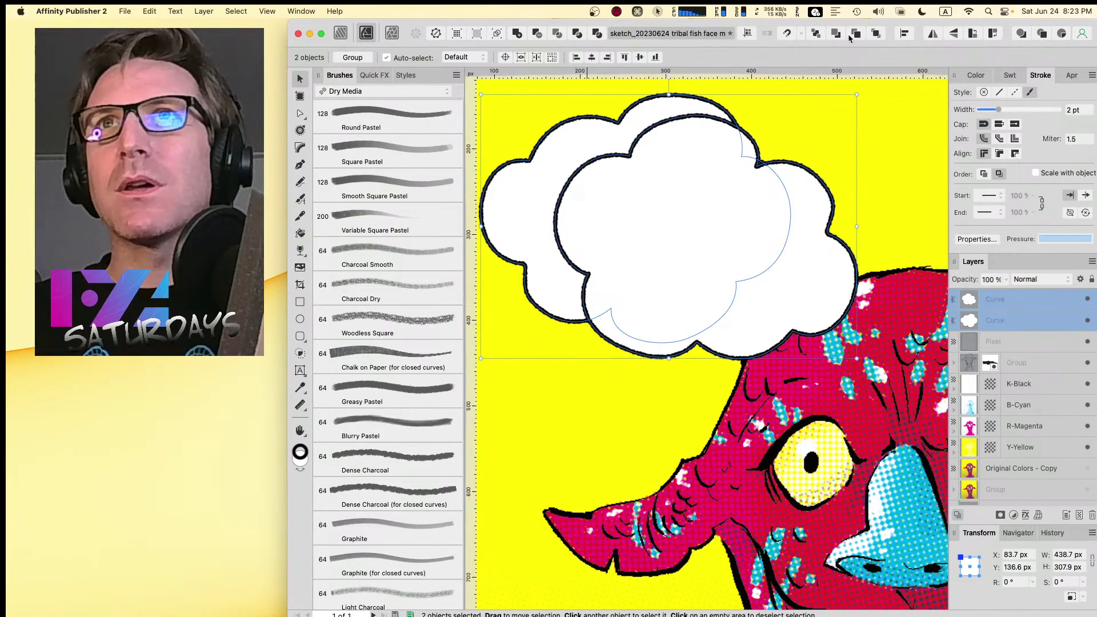
left_click(517, 33)
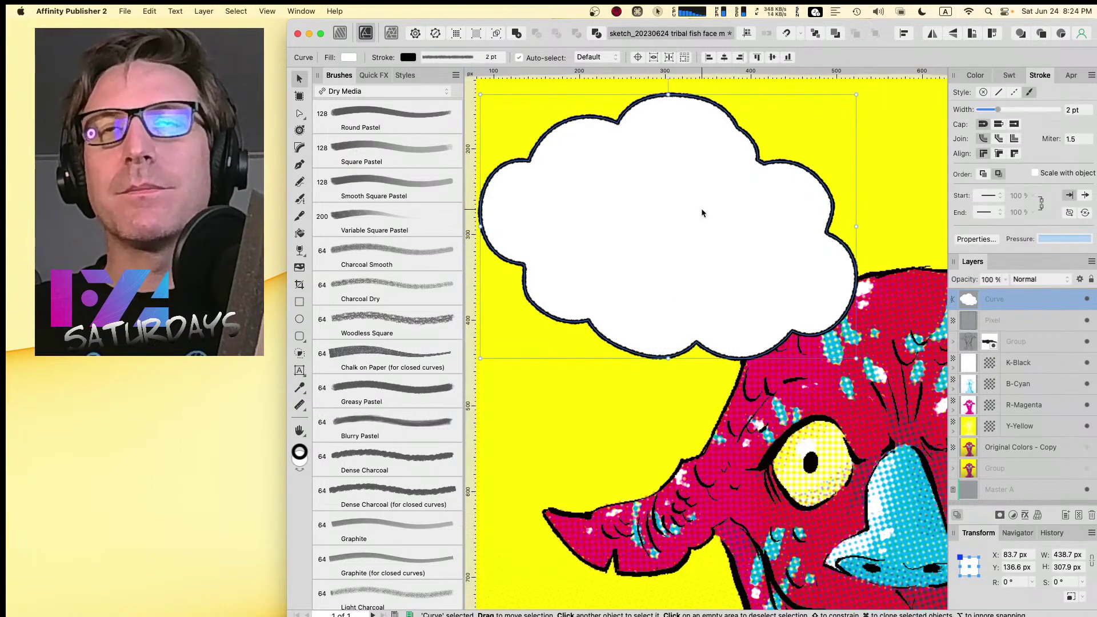
key("super+z")
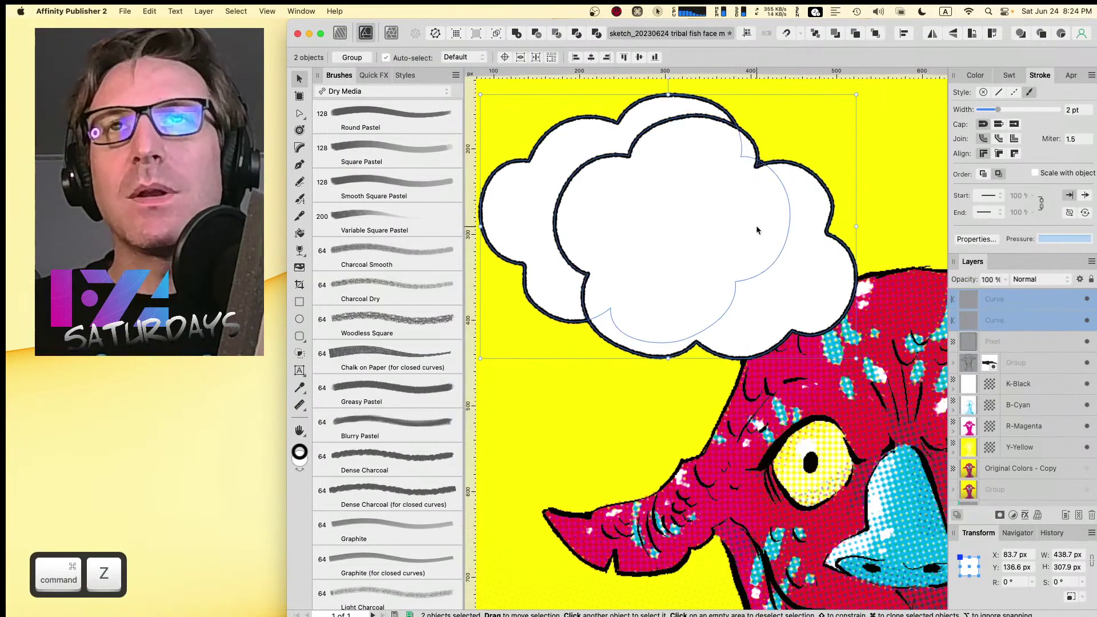
- Nudge the rotated cloud copy slightly to the right and merge both clouds into one shape
left_click(810, 260)
left_click_drag(757, 247, 774, 250)
left_click(600, 140, "shift")
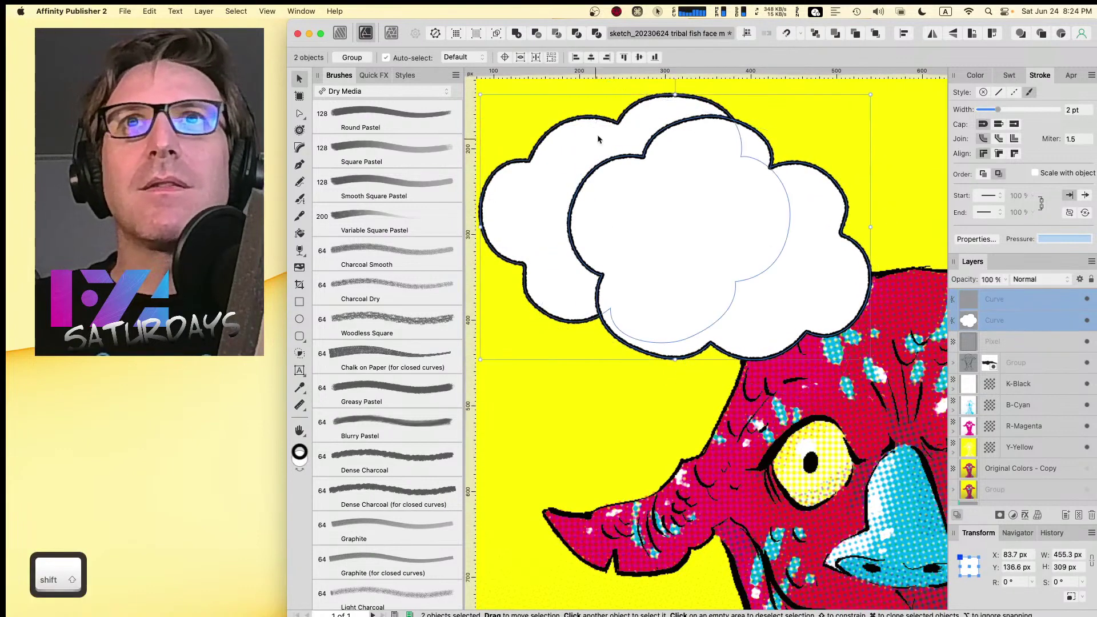
left_click(517, 34)
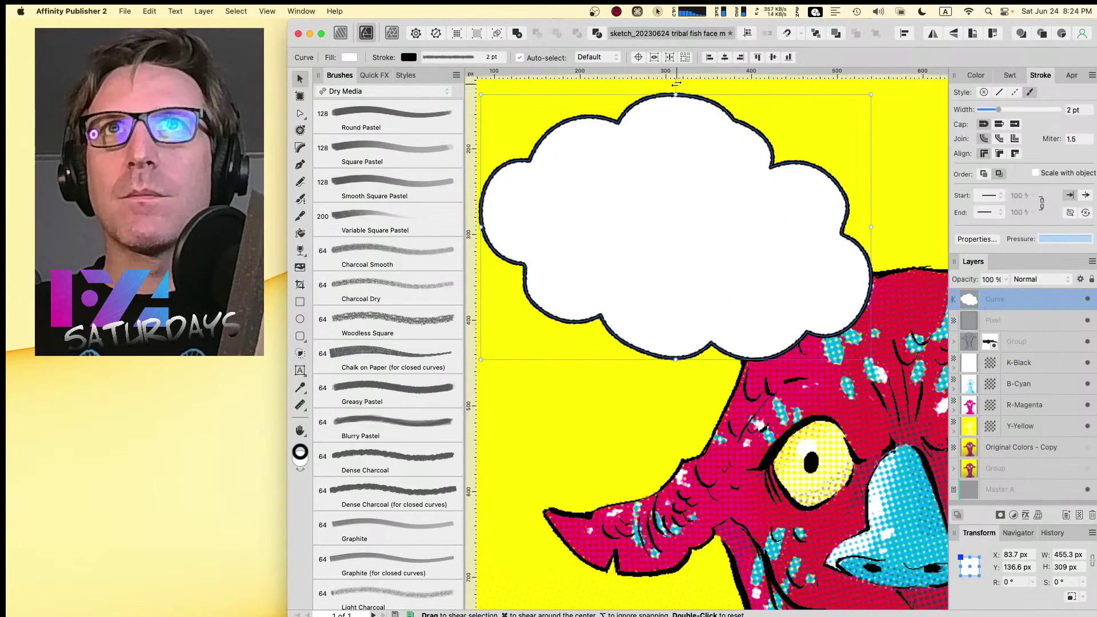
- Rotate the merged cloud to about 30°, scale it to about 359 × 256 px and place it in the background's upper-left corner
left_click_drag(675, 80, 654, 162)
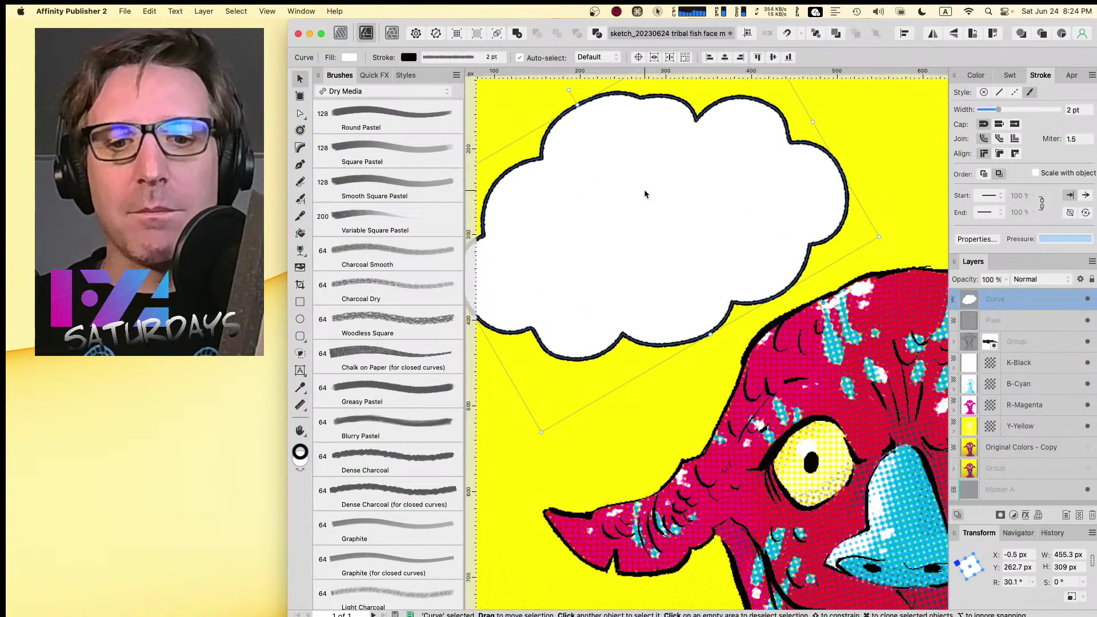
key("super+minus")
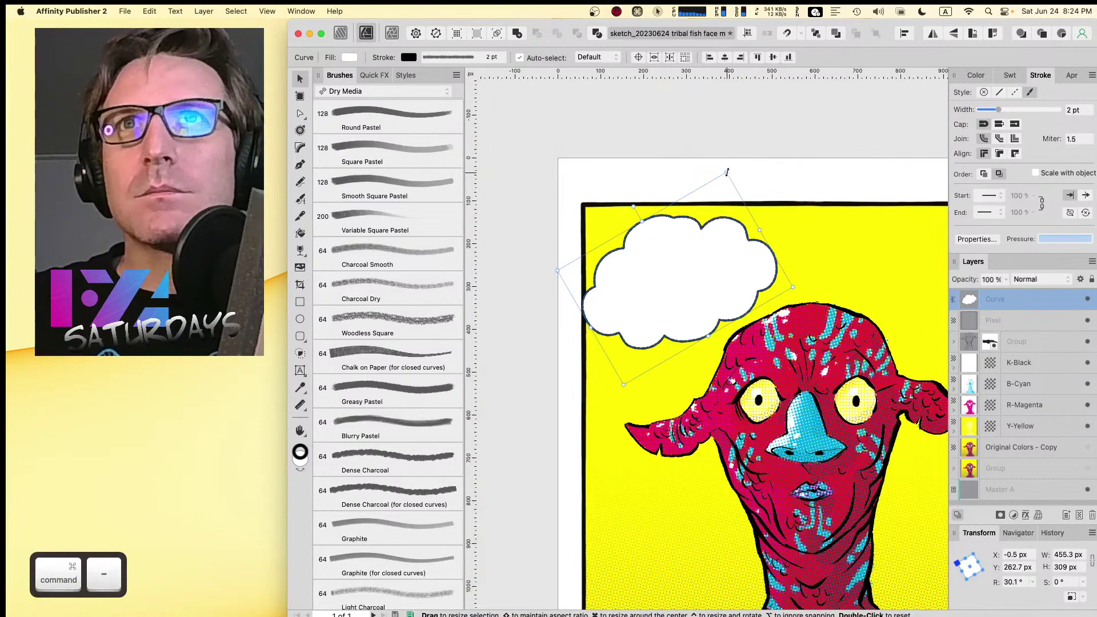
left_click_drag(726, 172, 701, 213)
left_click_drag(672, 280, 681, 258)
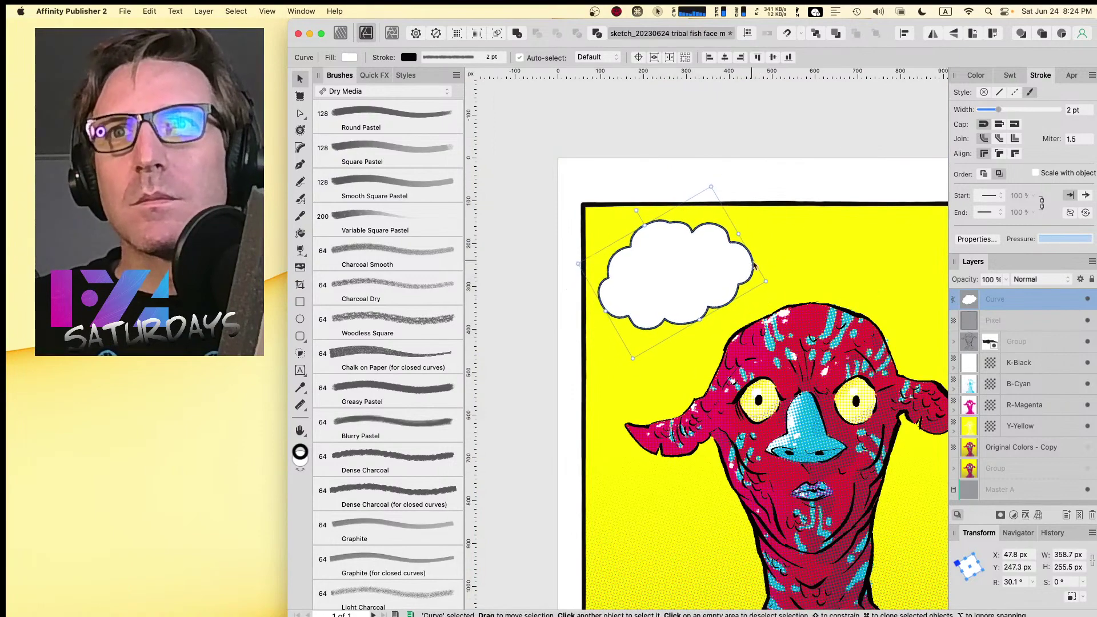
key("space")
left_click_drag(784, 270, 705, 152)
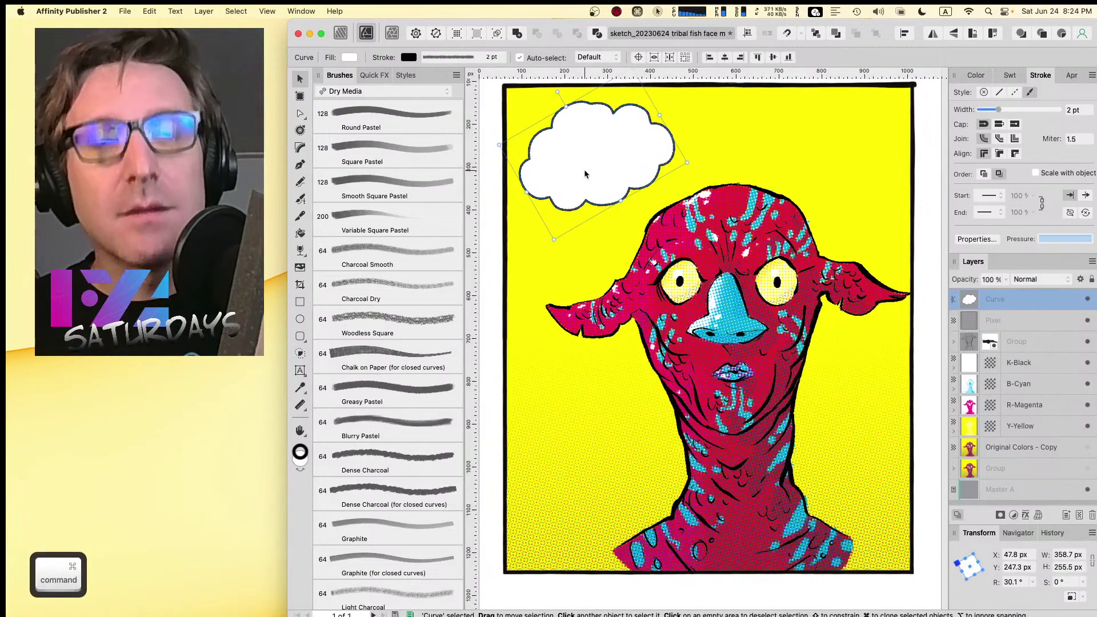
- Draw a small ellipse about 47 × 41 px in the yellow area below the cloud bubble
key("super+c")
left_click(300, 319)
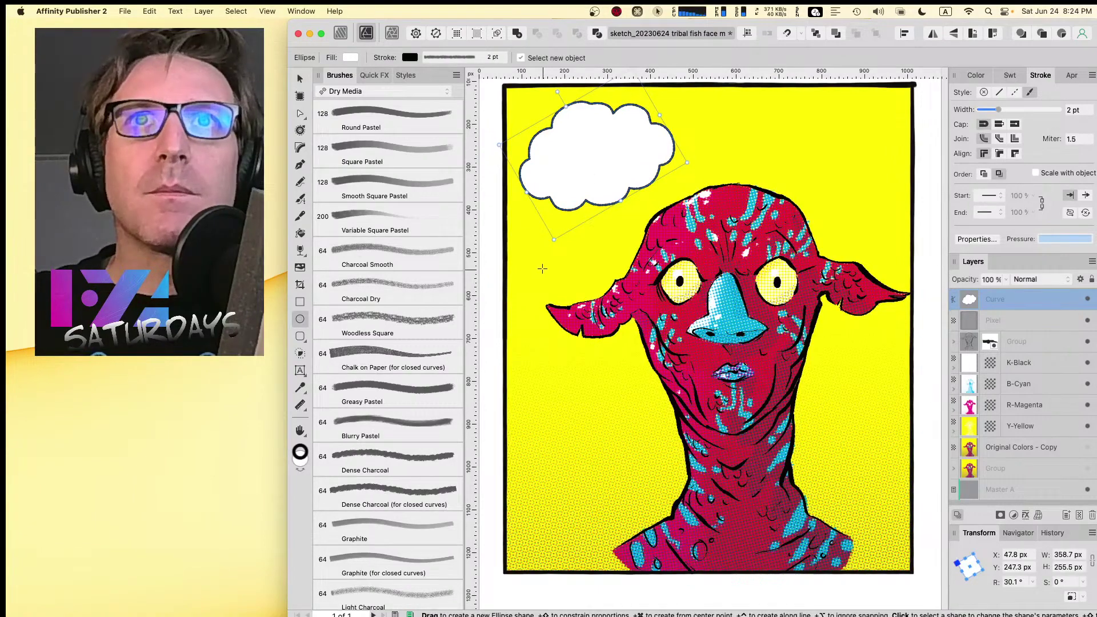
left_click_drag(536, 251, 555, 266)
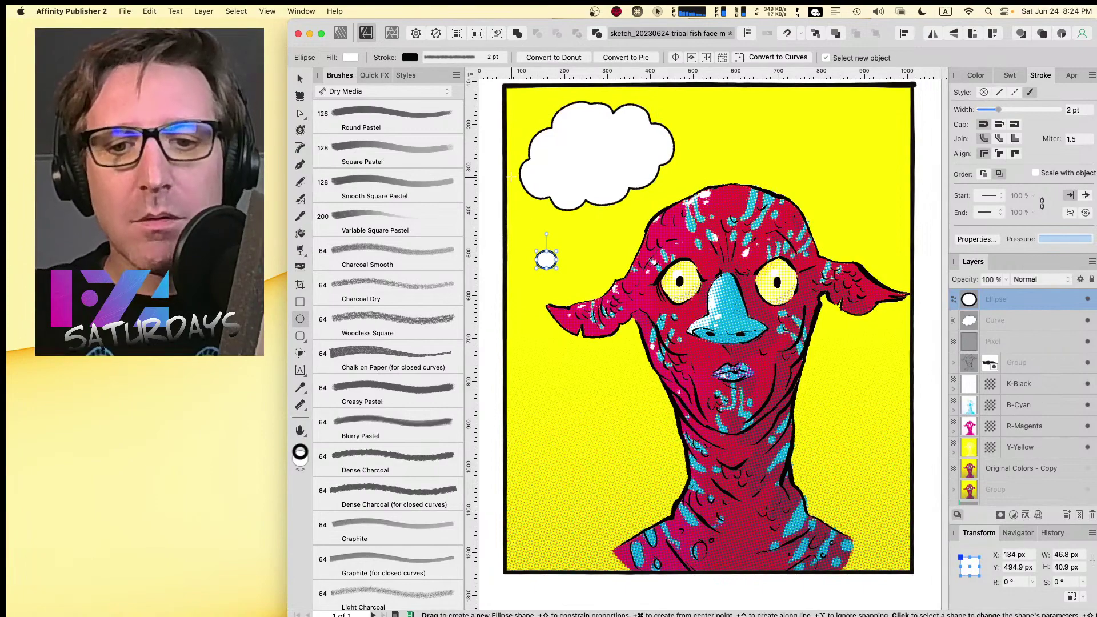
- Convert the small ellipse to curves and shift its four nodes to form a rounder, slightly hand-drawn circle
key("super+plus")
key("space")
left_click_drag(522, 169, 671, 298)
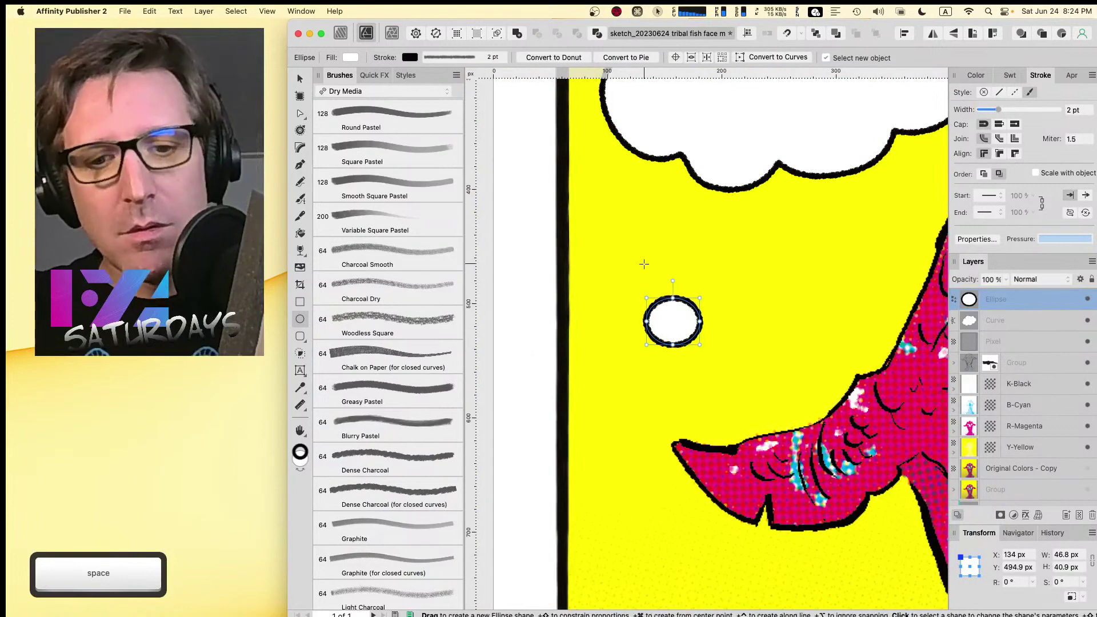
key("super+Return")
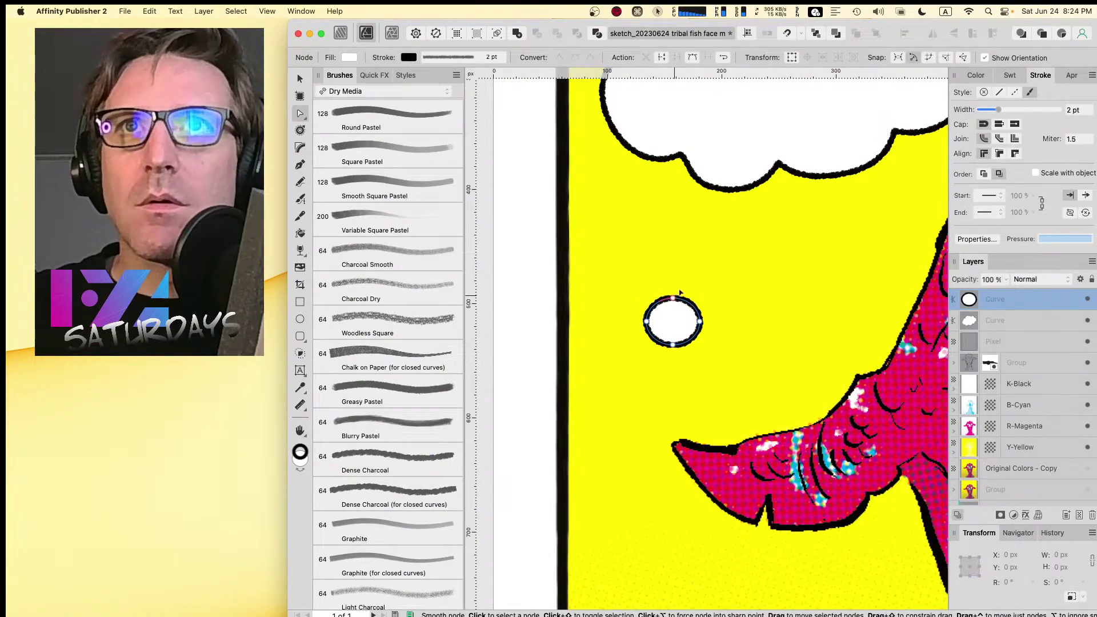
left_click(674, 297)
left_click(672, 345)
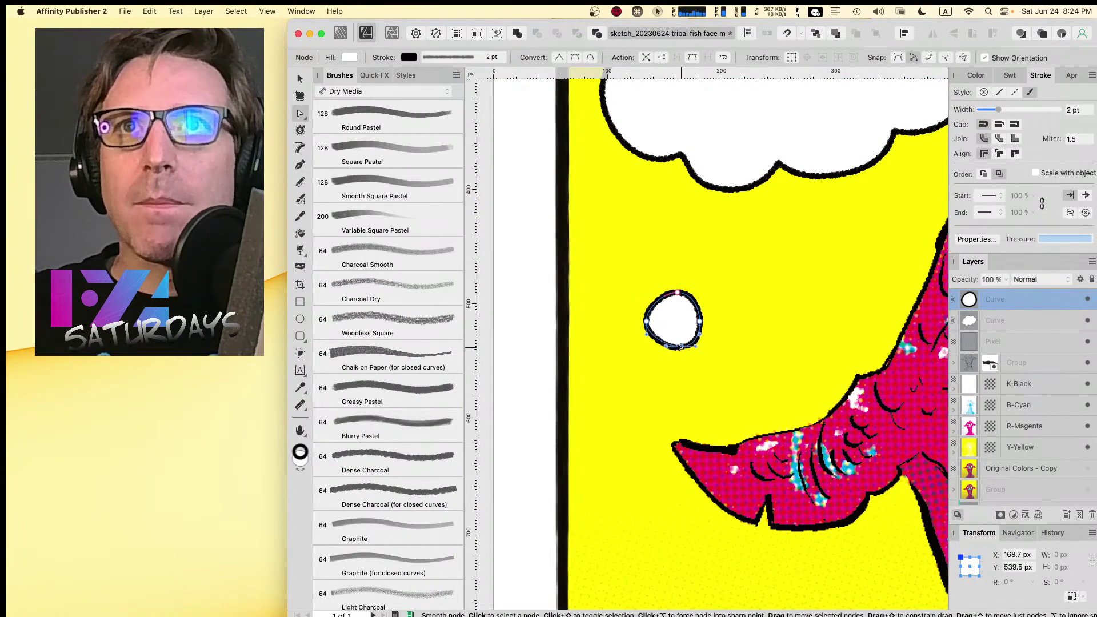
left_click(648, 322)
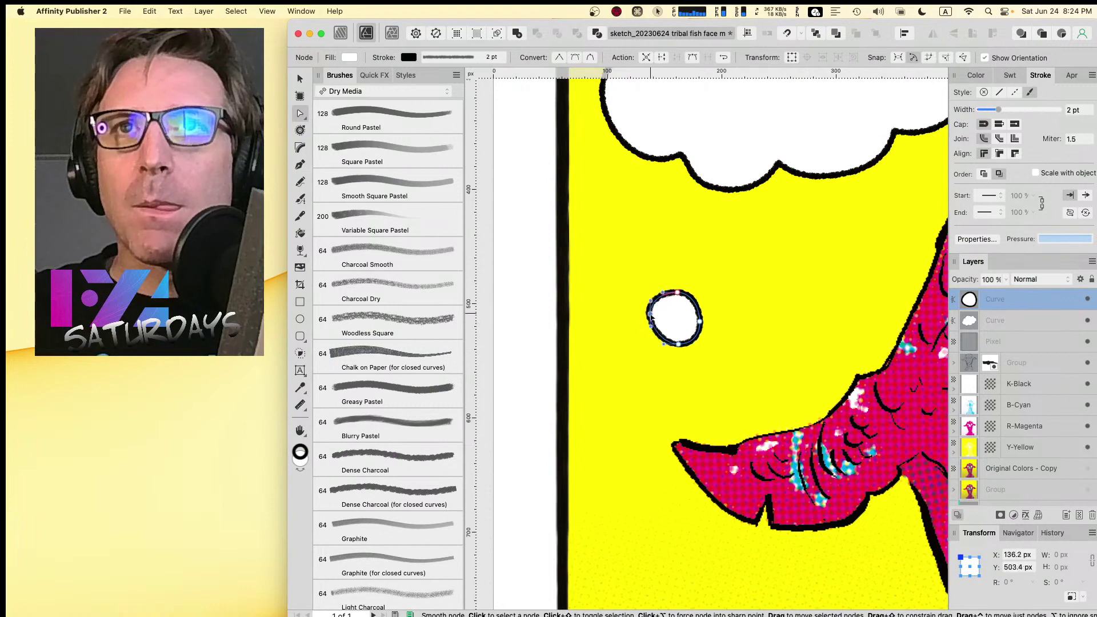
left_click(700, 324)
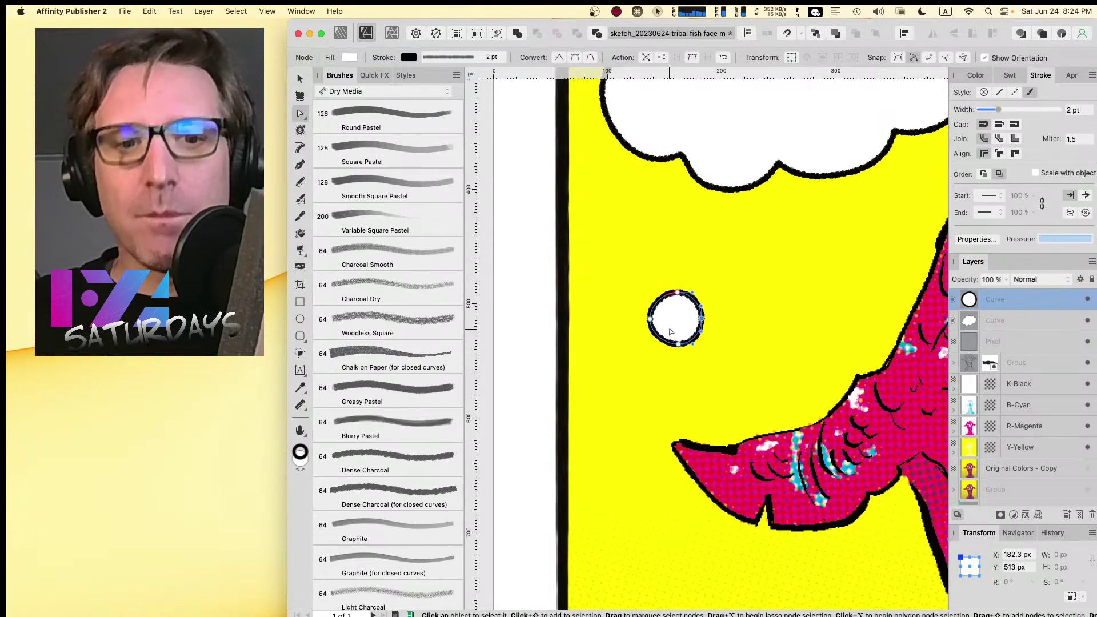
- Place the circle beneath the cloud and add two progressively smaller copies trailing toward the alien's head, the smallest about 21 × 18 px
key("v")
left_click_drag(667, 333, 723, 244)
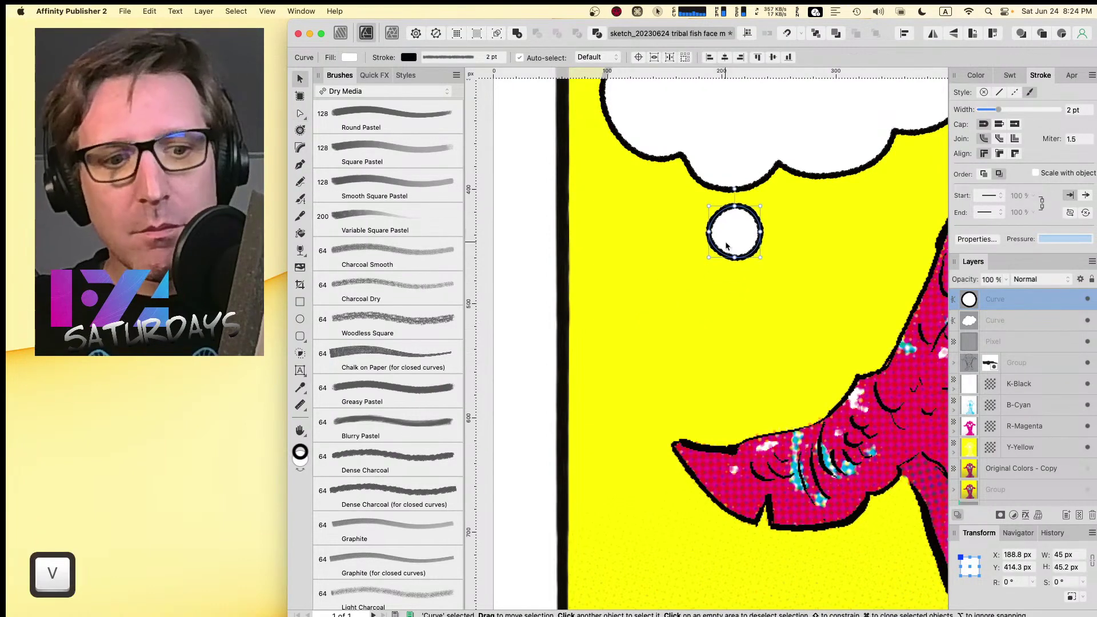
key("v")
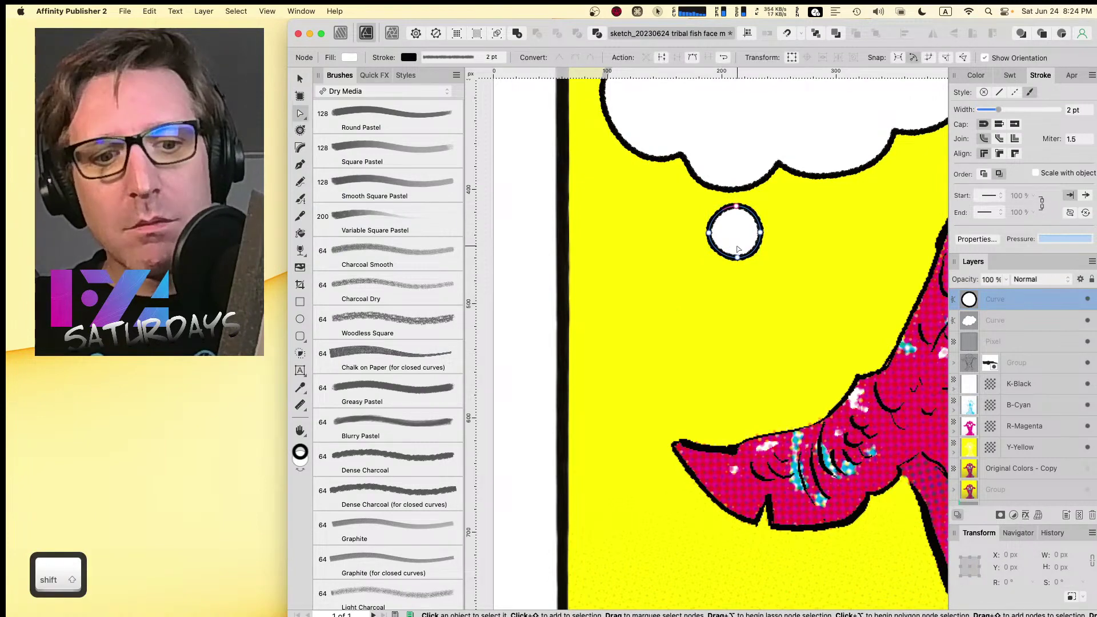
mouse_move(729, 240)
left_mouse_down()
mouse_move(830, 231)
mouse_move(831, 255)
mouse_move(750, 228)
mouse_move(827, 265)
mouse_move(807, 282)
mouse_move(863, 280)
mouse_move(871, 301)
mouse_move(883, 287)
left_mouse_up()
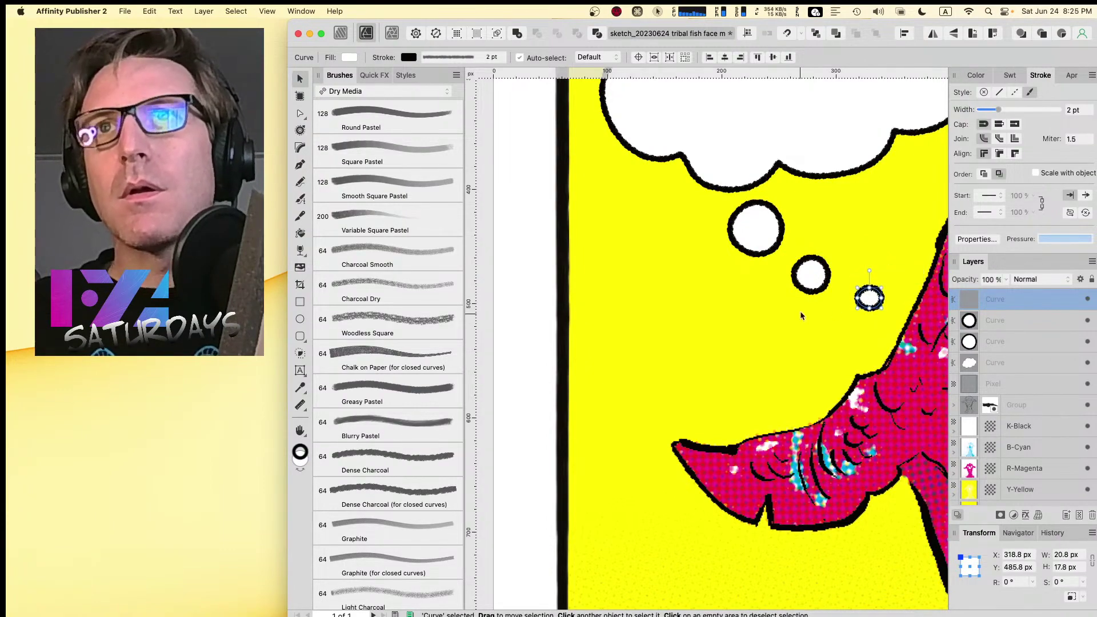
- Check the thought bubble against the portrait, and group the cloud with its three trailing circles
key("space")
left_click_drag(869, 238, 718, 167)
key("super+minus")
key("super+minus")
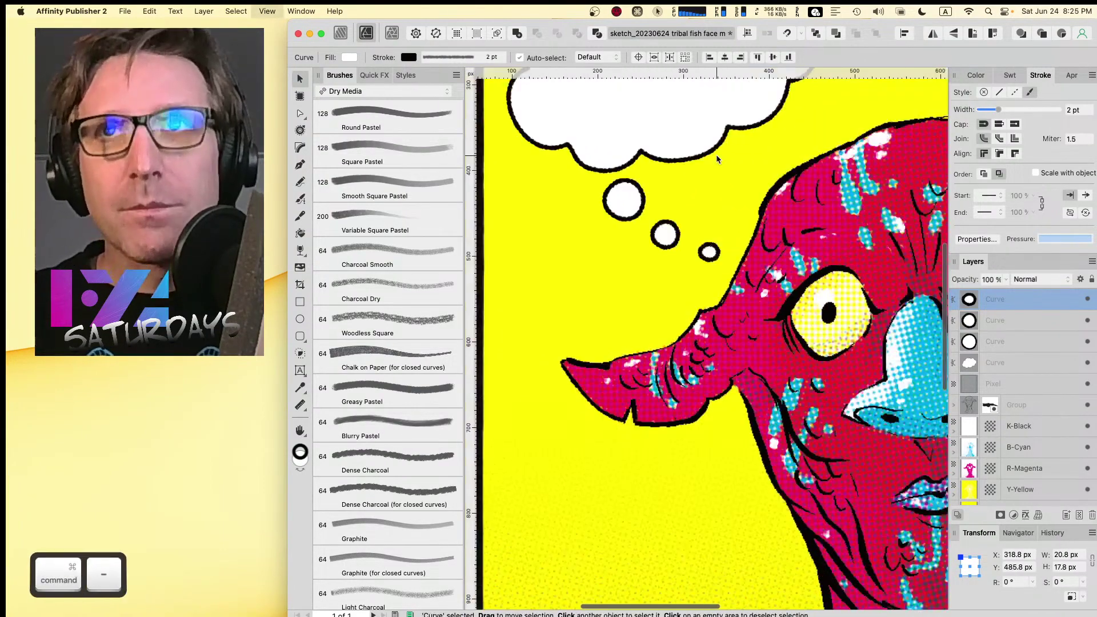
key("space")
scroll(747, 279, "right", 5)
scroll(747, 278, "down", 2)
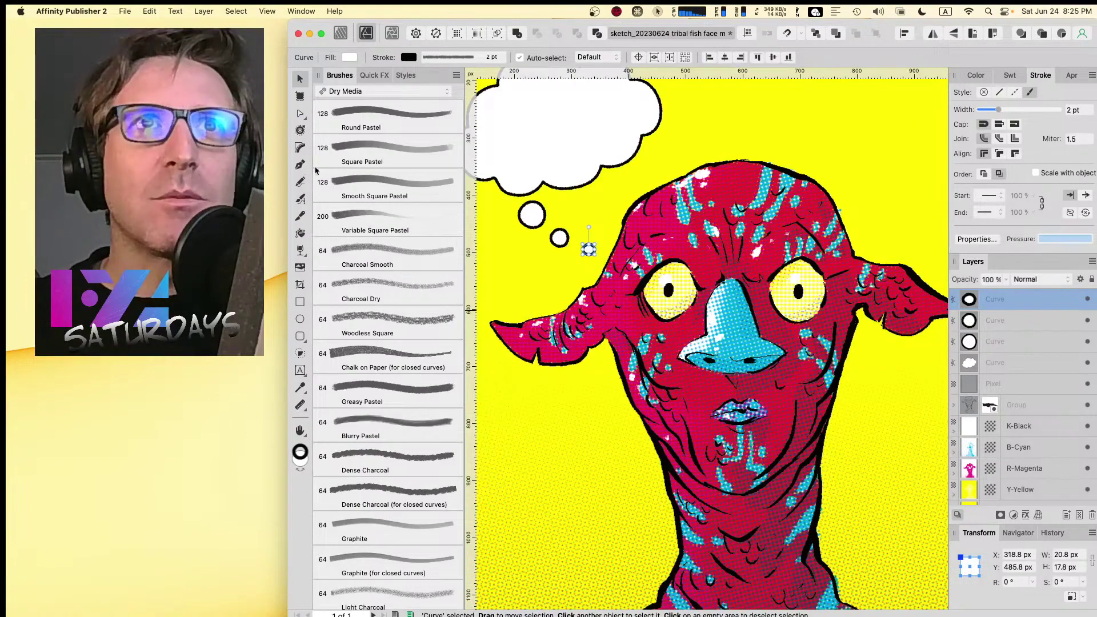
left_click(989, 365, "shift")
key("super+g")
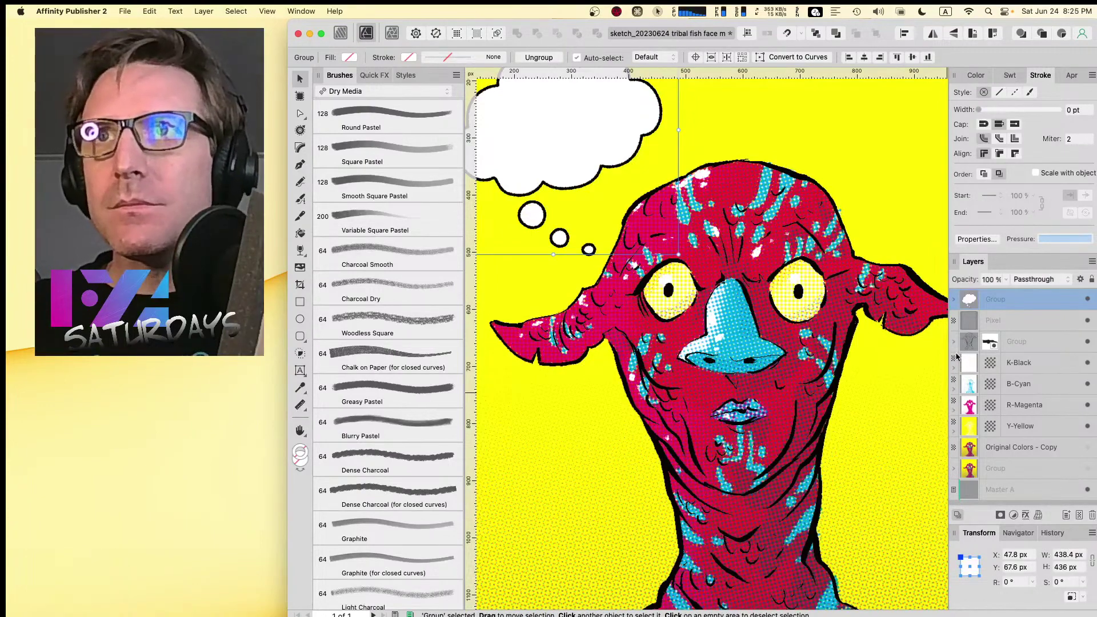
- Add a new pixel layer above the masked line-art group and switch to the Photo persona
left_click(1023, 346)
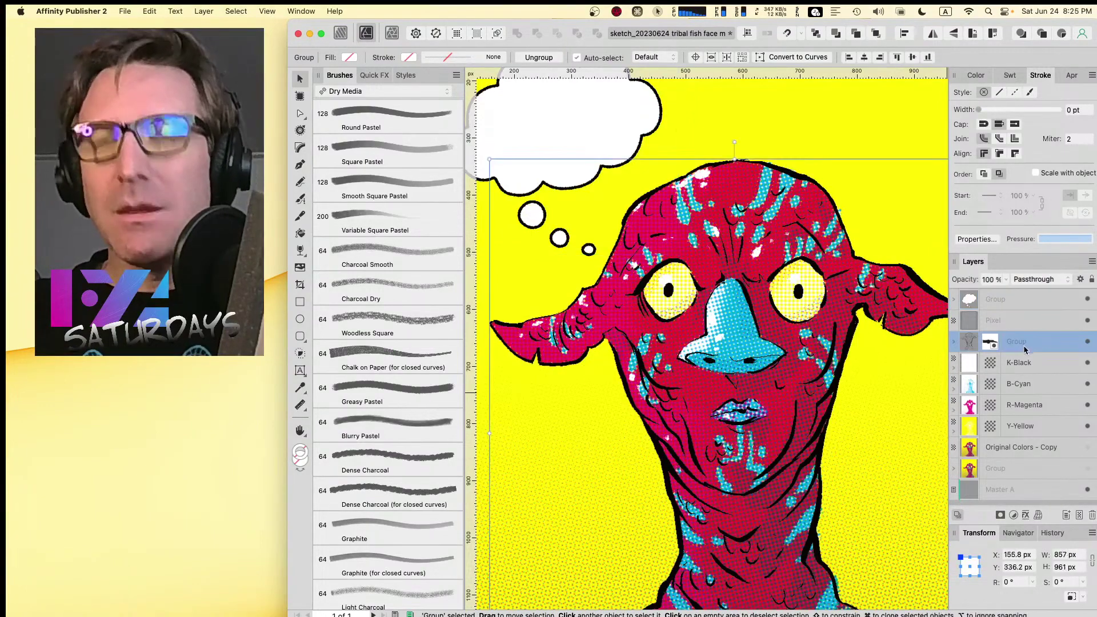
left_click(1079, 516)
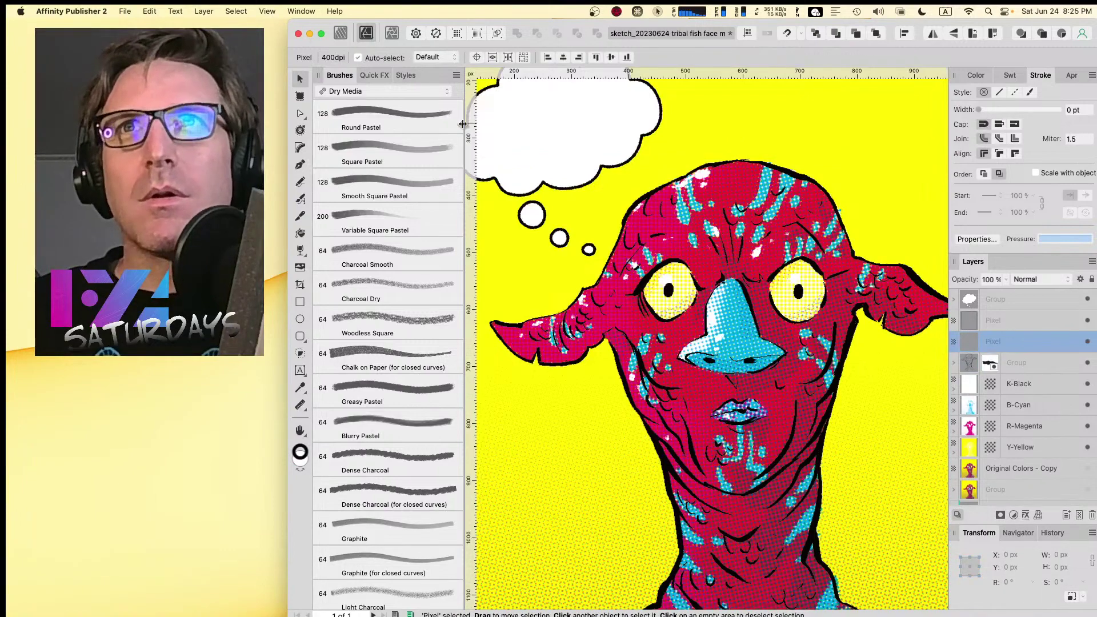
left_click(392, 33)
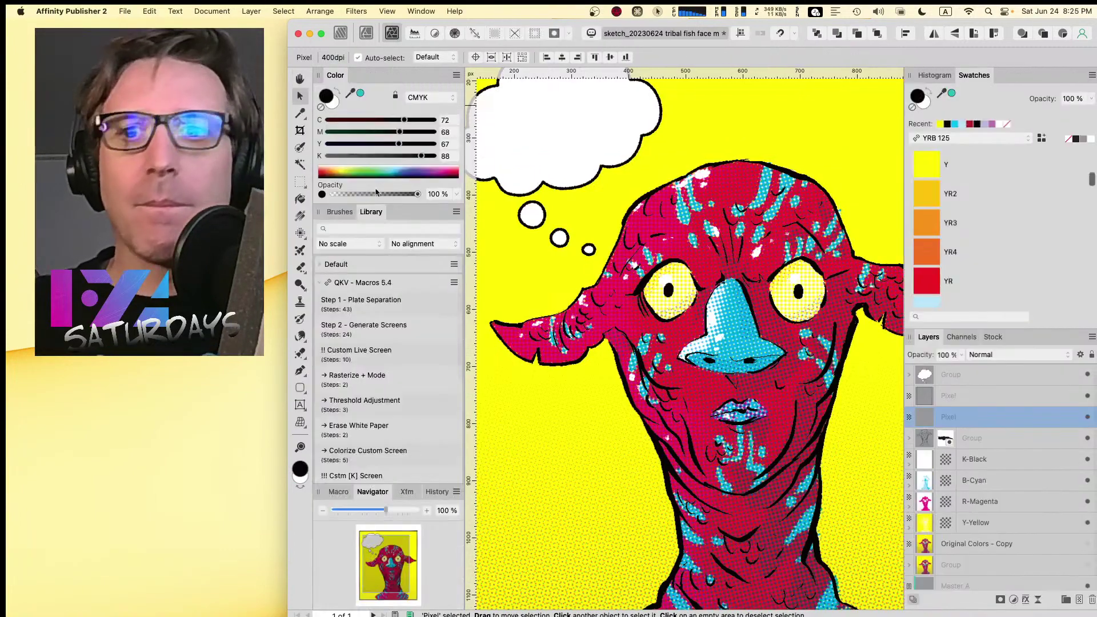
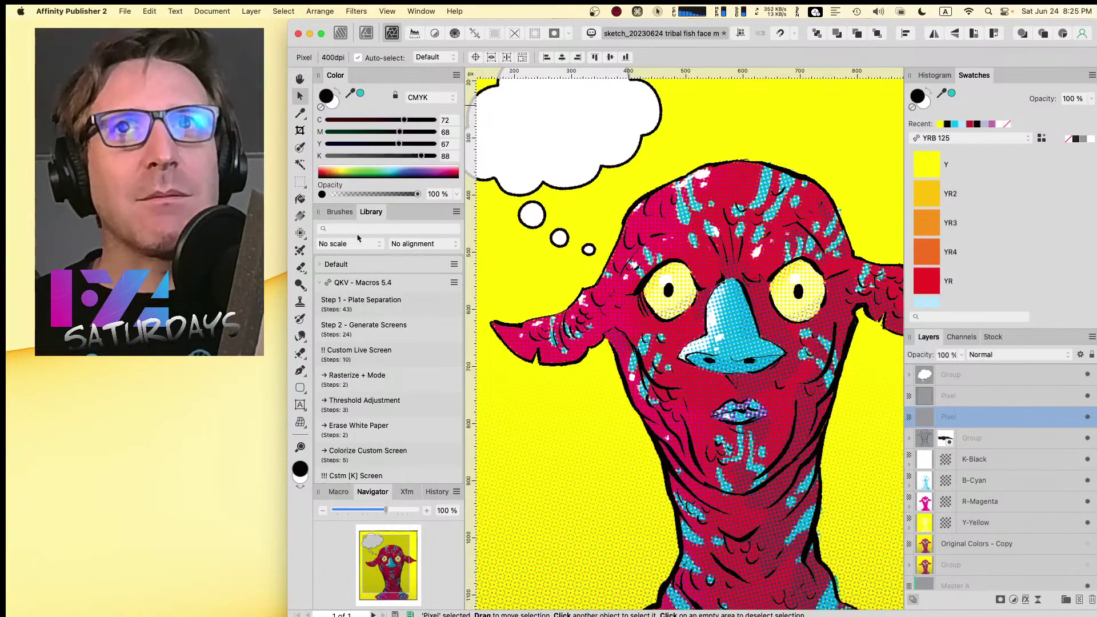
- Paint a black stroke with the 60 px brush along the head's left outline, from the ear up toward the temple
left_click(300, 235)
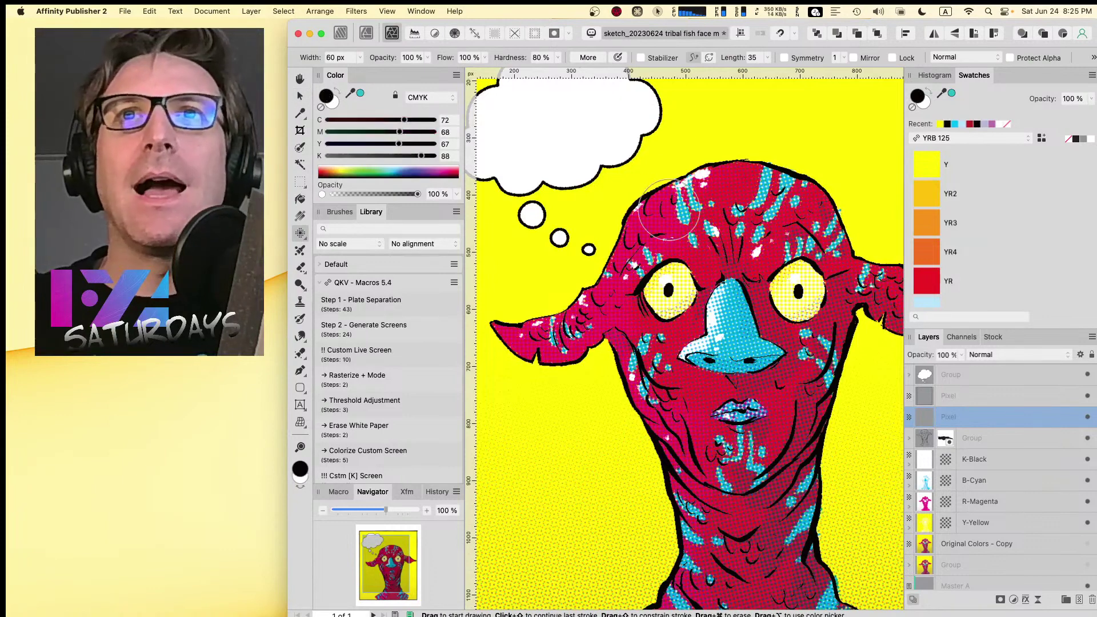
key("Caps_Lock")
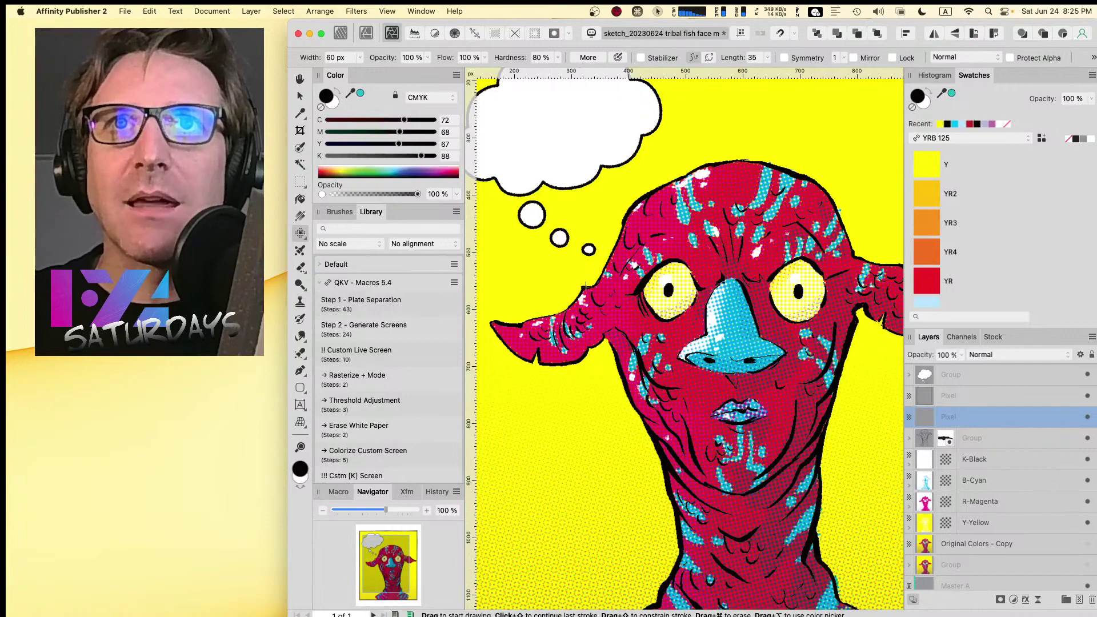
key("Caps_Lock")
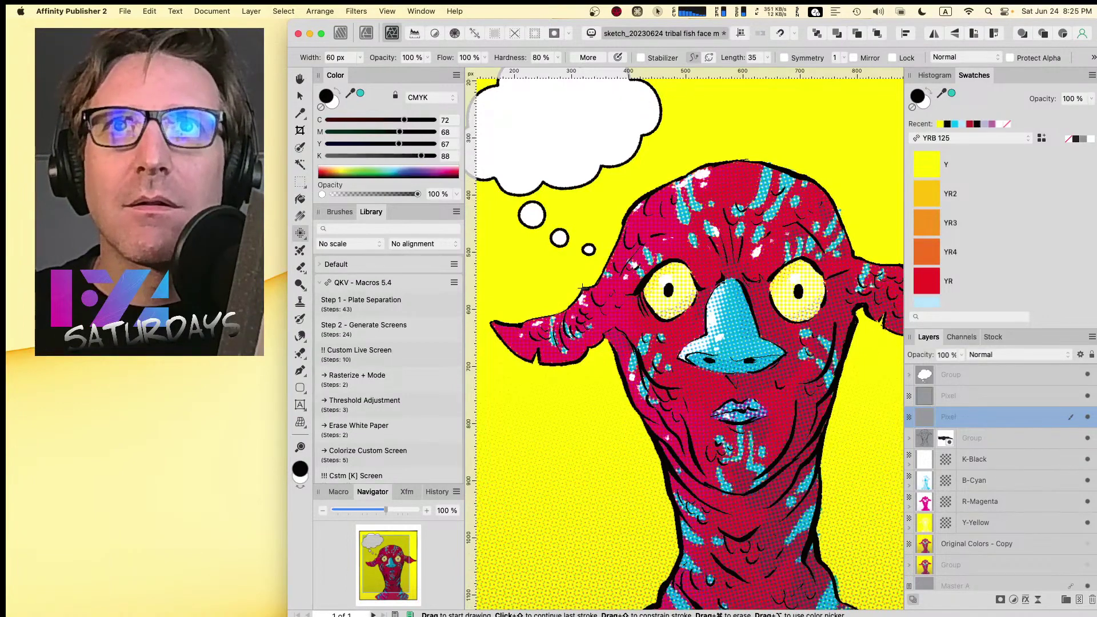
left_click_drag(582, 288, 613, 245)
key("space")
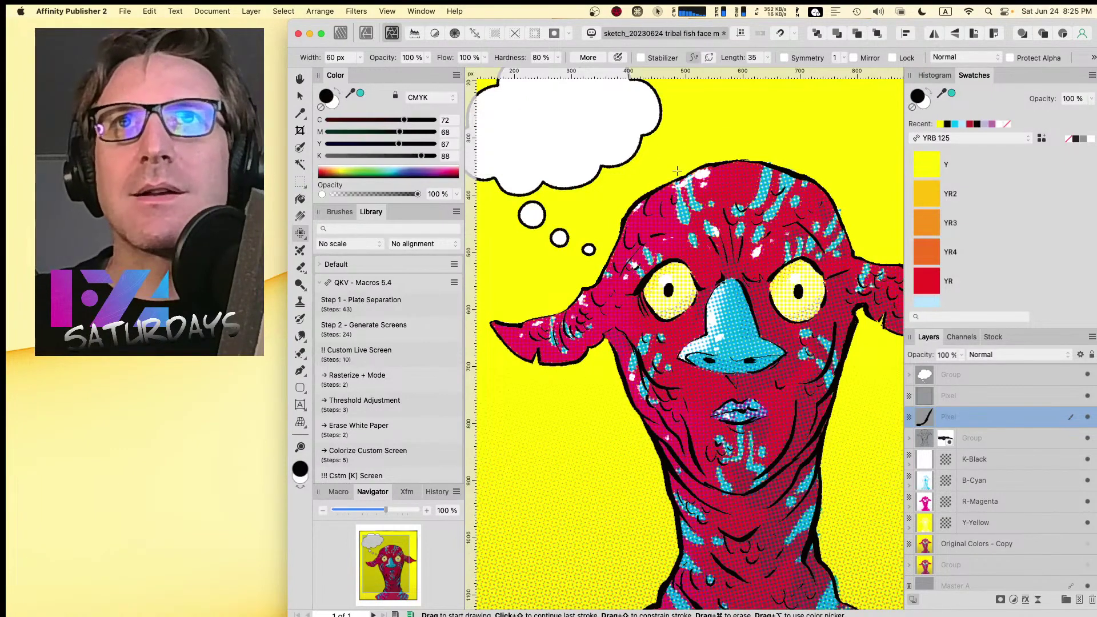
- Dab scattered black ink dots of varying size along the upper-left edge of the head and above the left ear
left_click_drag(660, 184, 669, 169)
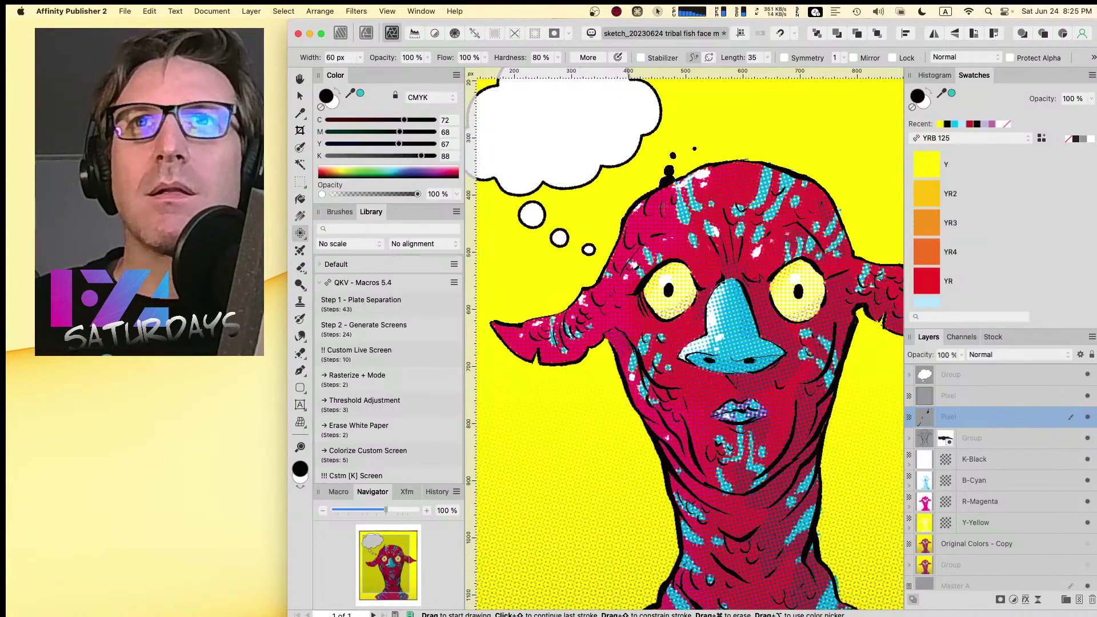
mouse_move(642, 224)
left_mouse_down()
mouse_move(633, 189)
mouse_move(690, 163)
mouse_move(608, 196)
mouse_move(614, 241)
left_mouse_up()
left_click(609, 196)
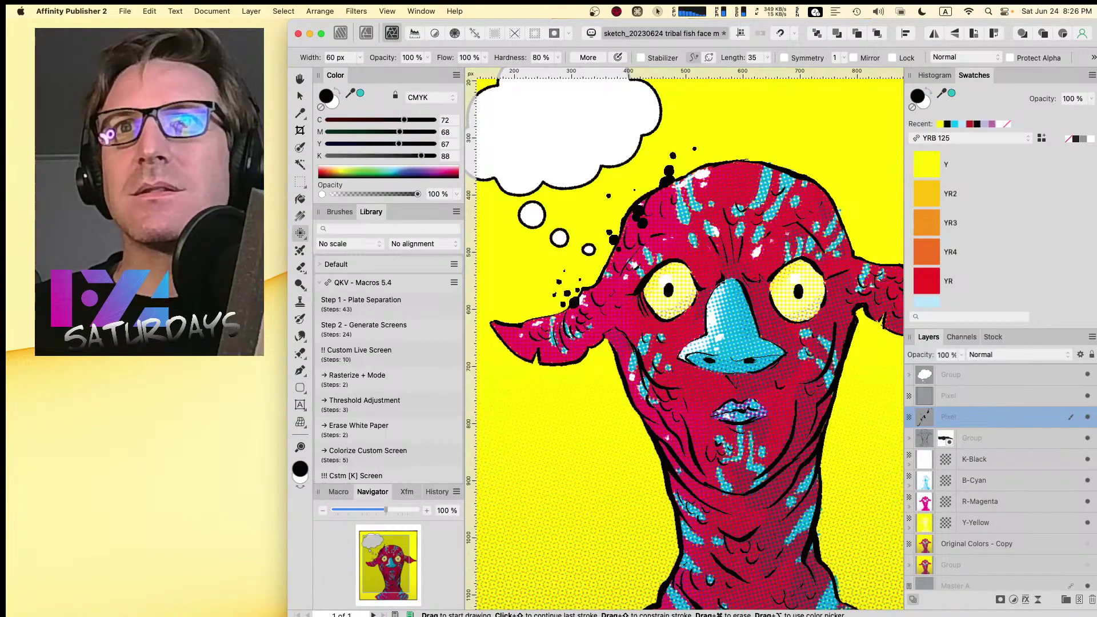
- Splatter black dots over the crown of the head, including a large blot with smaller dots rising above it
key("space")
mouse_move(741, 177)
left_mouse_down()
mouse_move(698, 234)
mouse_move(701, 247)
mouse_move(705, 226)
mouse_move(745, 216)
left_mouse_up()
left_click(698, 245)
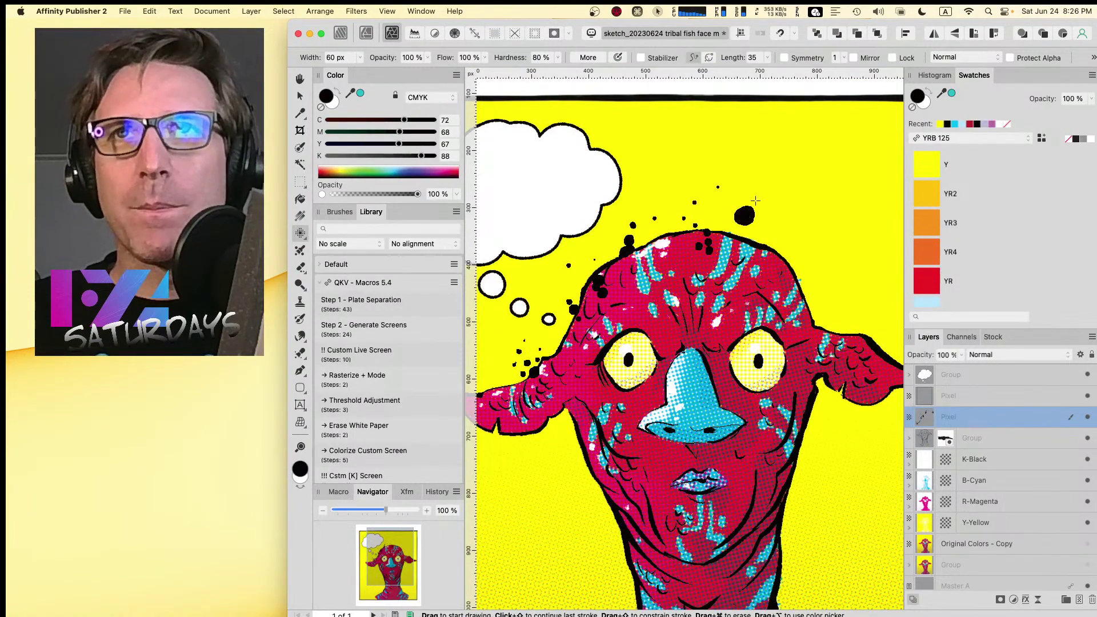
left_click(748, 198)
left_click(747, 181)
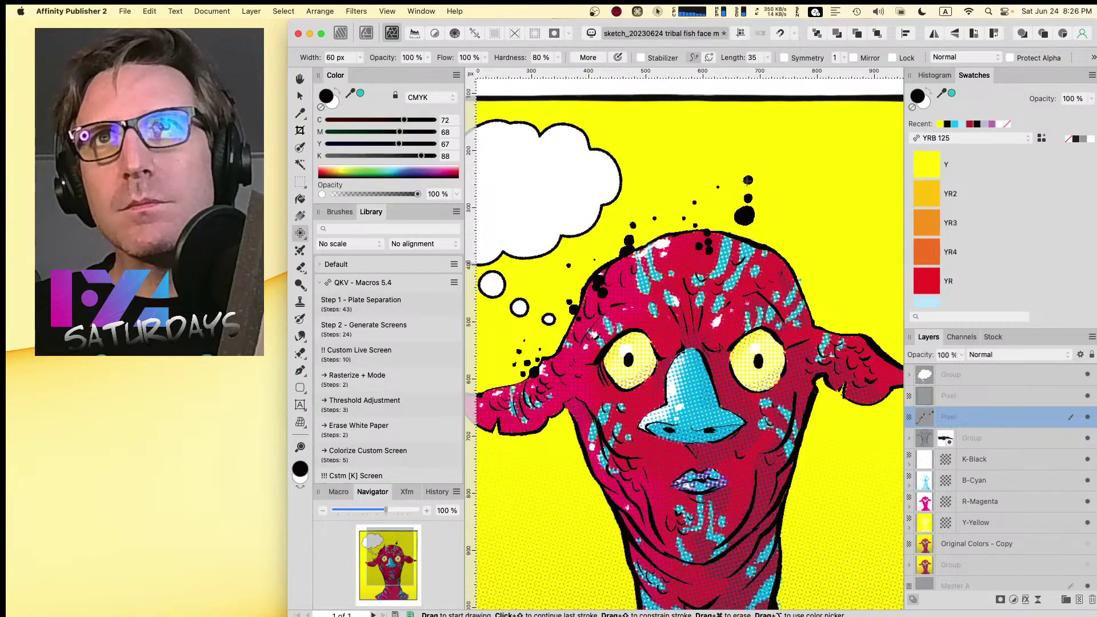
- Add a cluster of black ink dots where the right ear meets the head, trailing upward into the yellow background
scroll(800, 229, "down", 5)
scroll(799, 229, "right", 5)
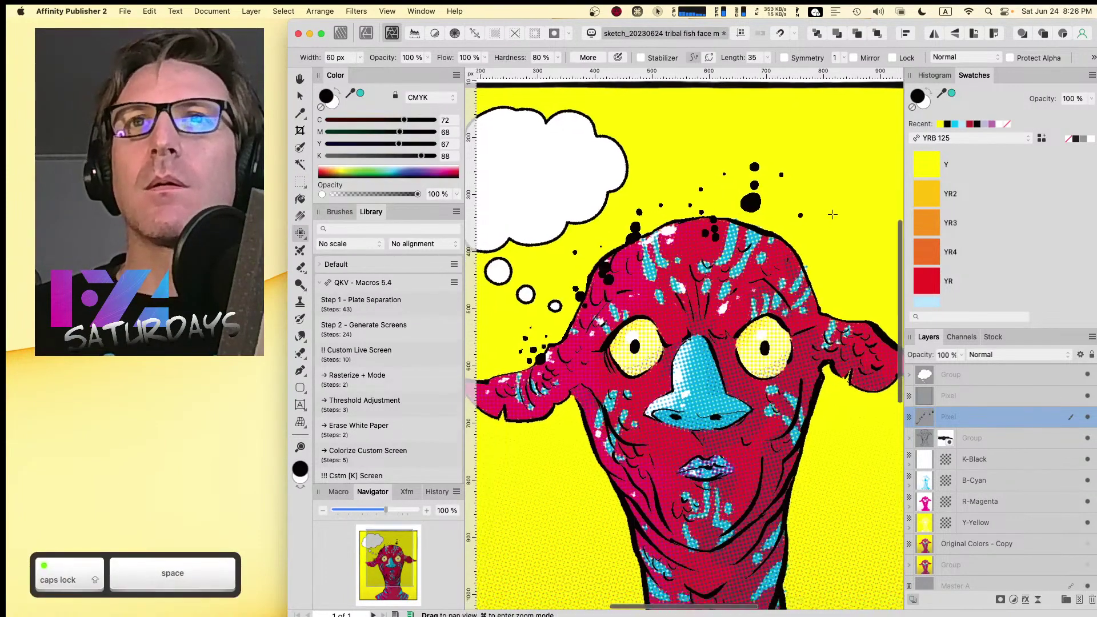
mouse_move(759, 250)
left_mouse_down()
mouse_move(740, 254)
mouse_move(760, 236)
left_mouse_up()
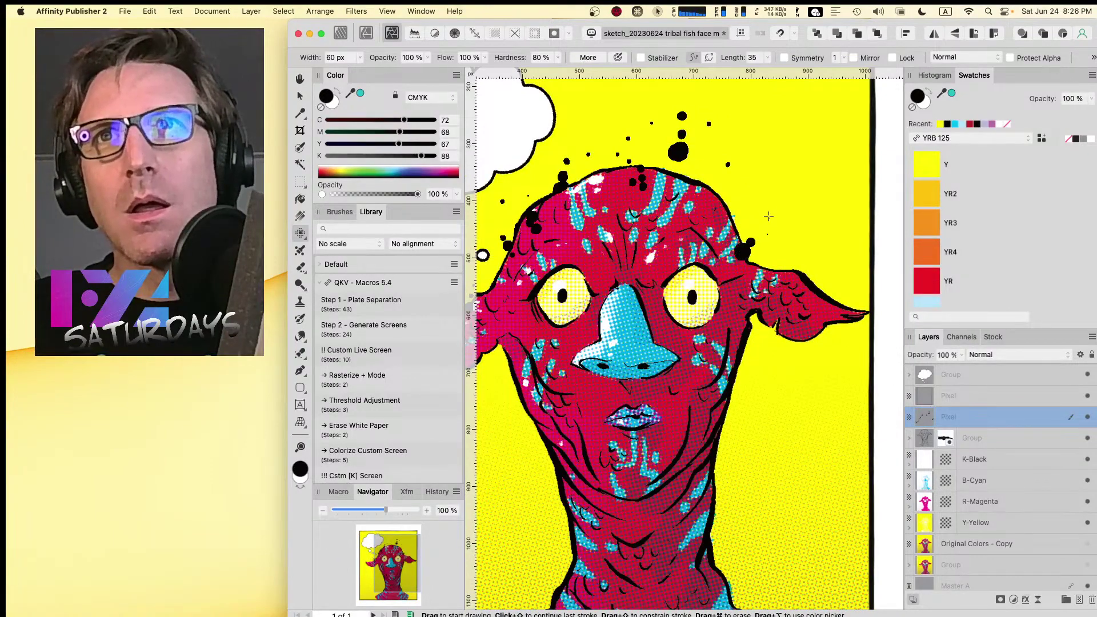
left_click(768, 233)
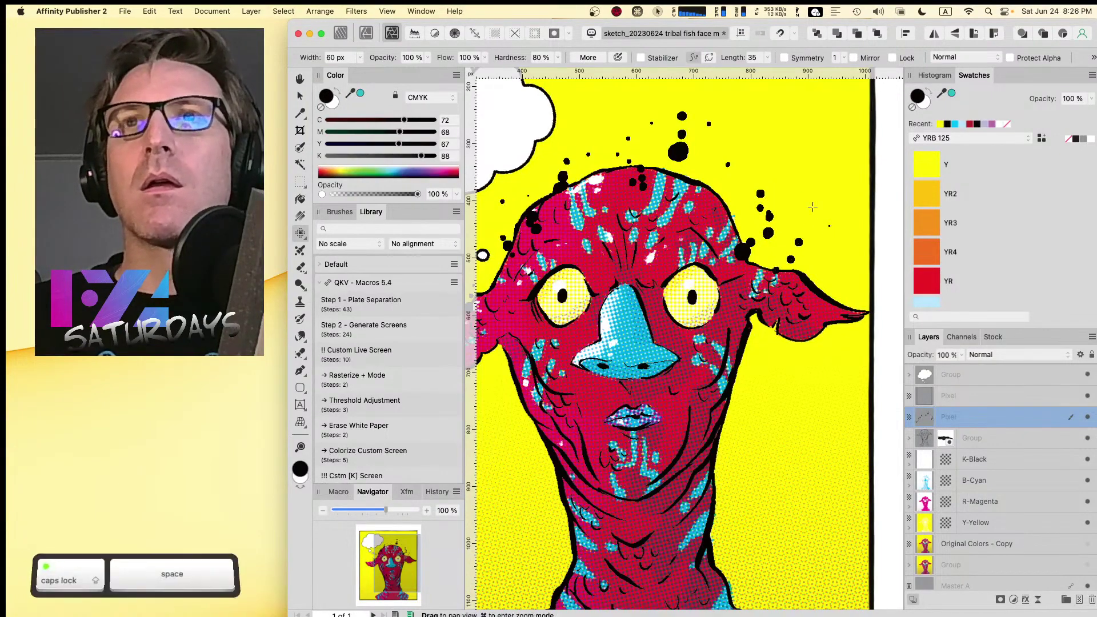
- Choose the 64 px General Inker 2 brush from the Comic Pixel set
scroll(818, 116, "down", 3)
scroll(818, 116, "left", 4)
scroll(818, 115, "left", 2)
scroll(818, 116, "down", 1)
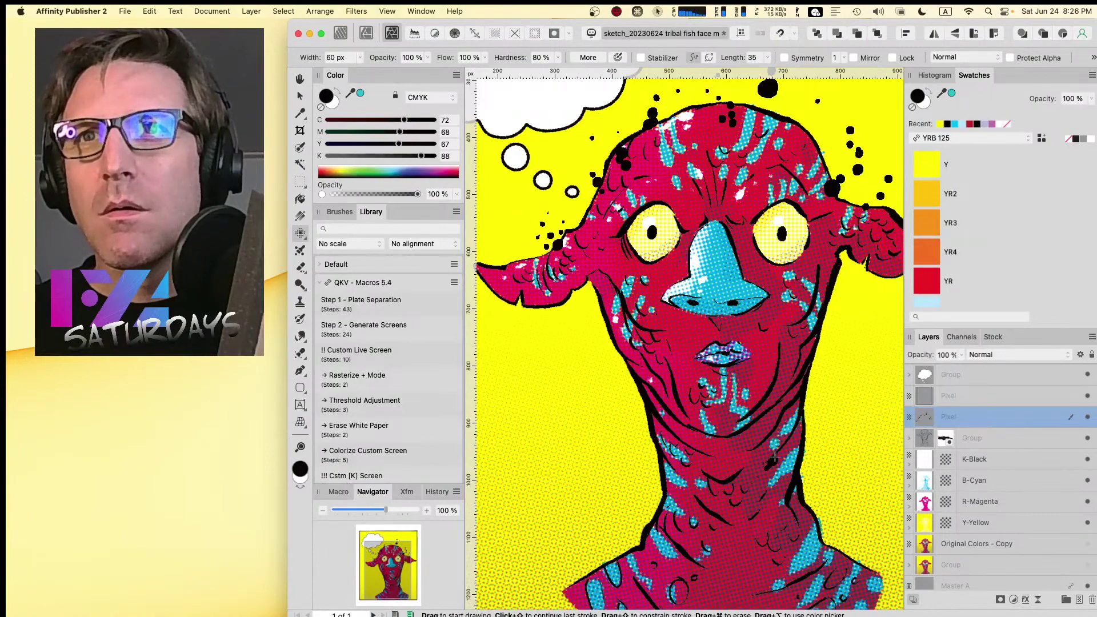
key("Caps_Lock")
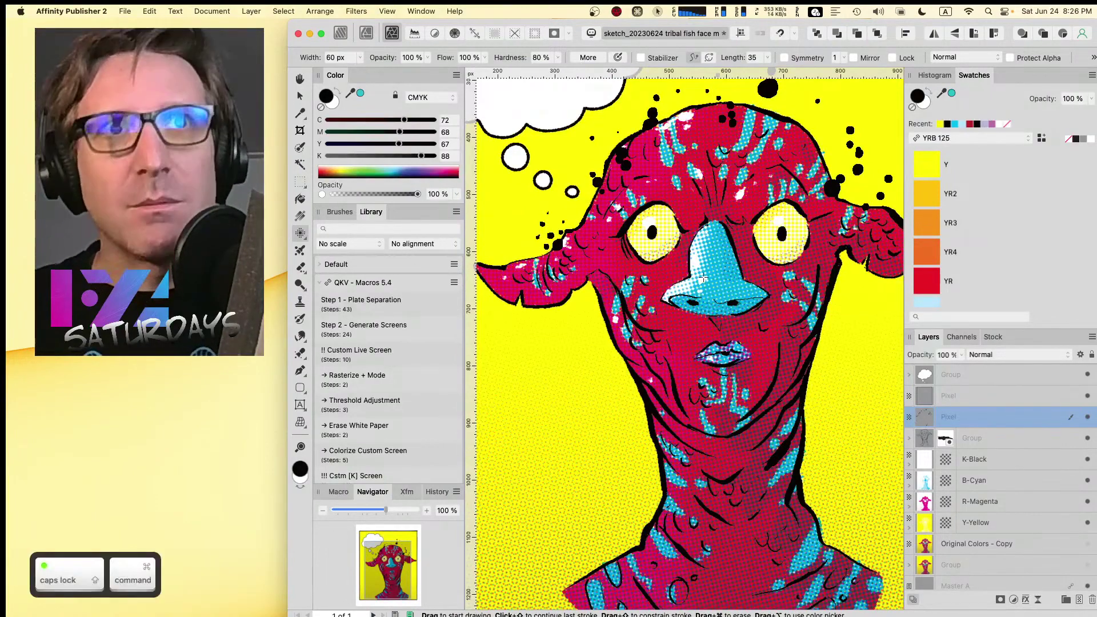
left_click(337, 212)
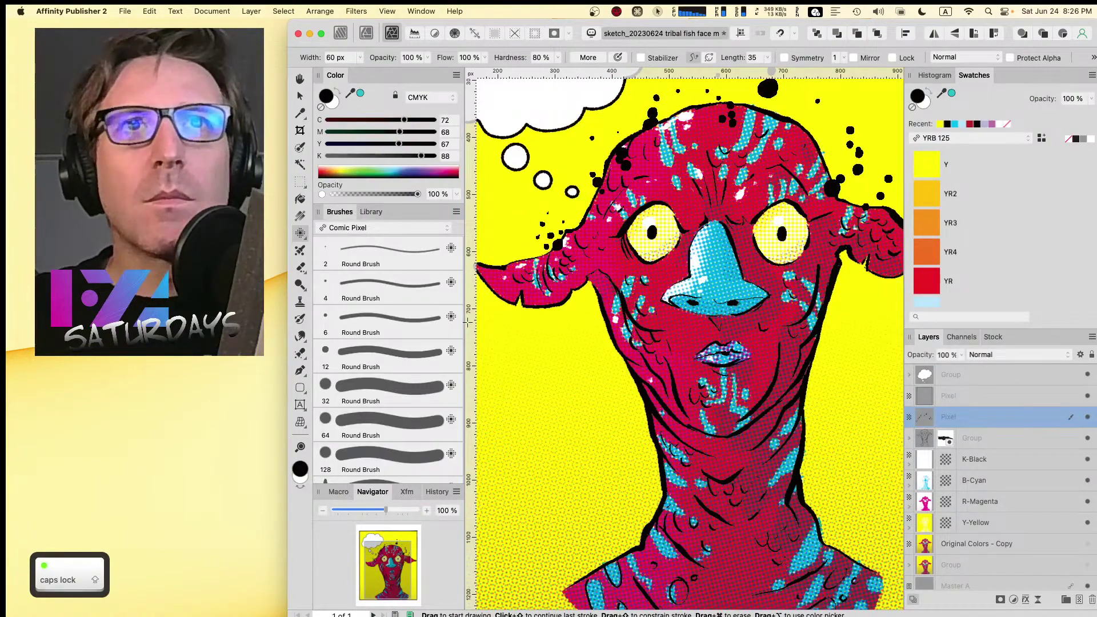
left_click(355, 229)
left_click(355, 229)
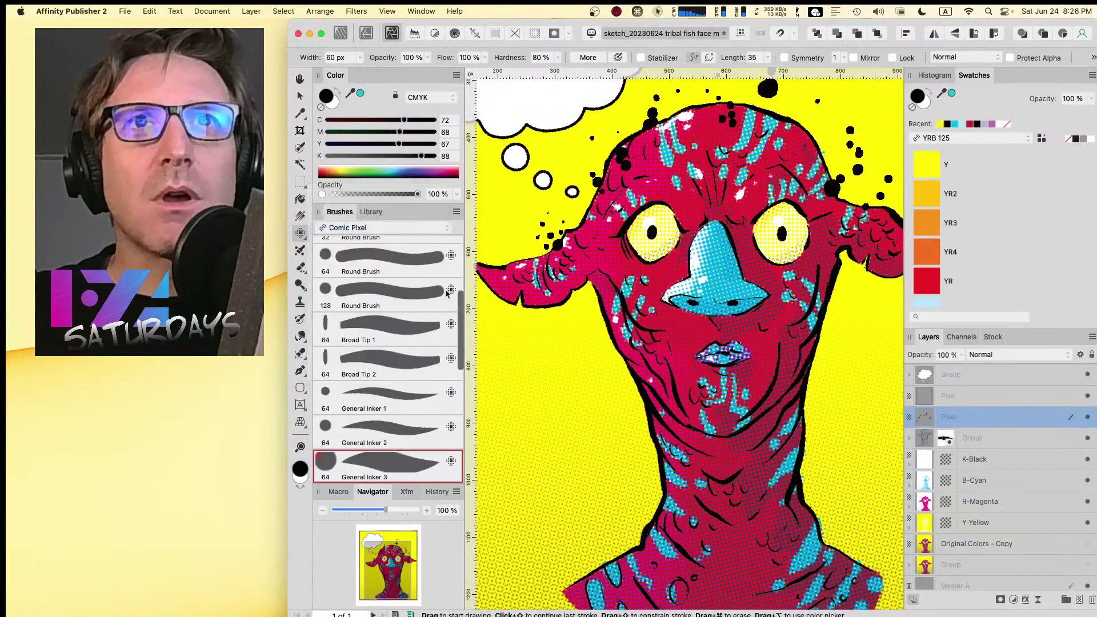
scroll(459, 298, "down", 3)
left_click(406, 341)
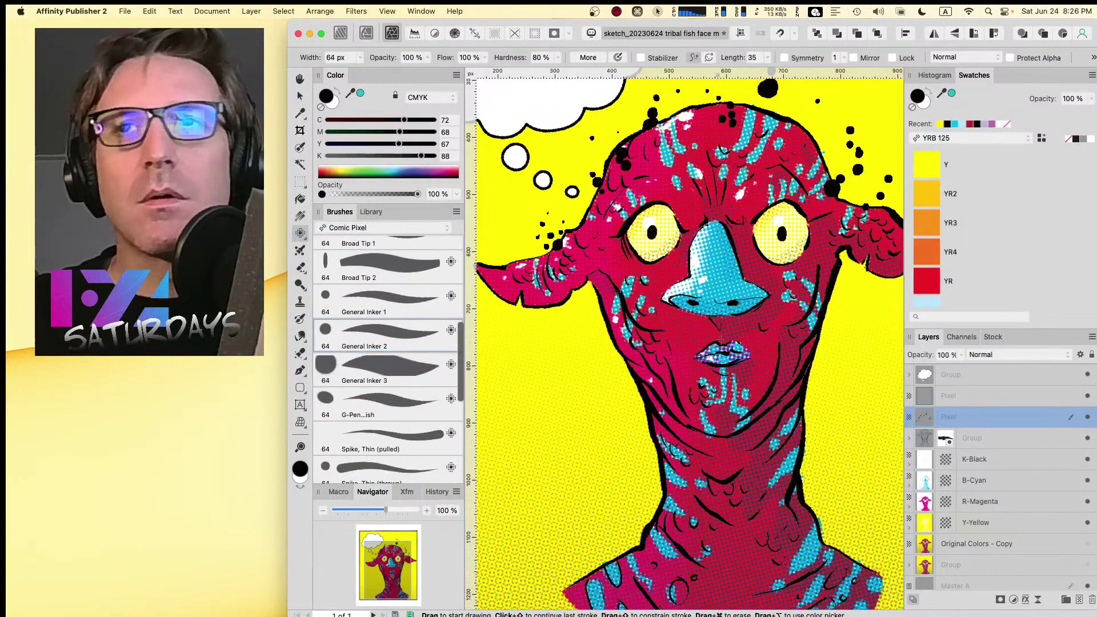
- Try inking a fold line up the right side of the neck several times, undoing the attempt between strokes
key("space")
left_click_drag(807, 409, 701, 303)
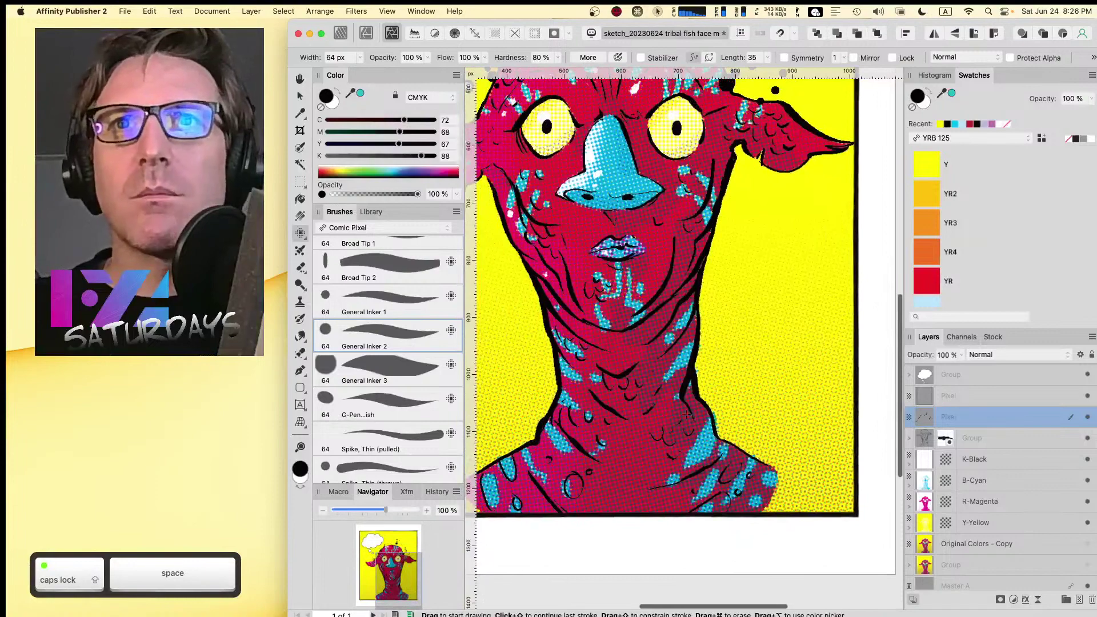
mouse_move(662, 357)
left_mouse_down()
mouse_move(693, 318)
mouse_move(696, 294)
left_mouse_up()
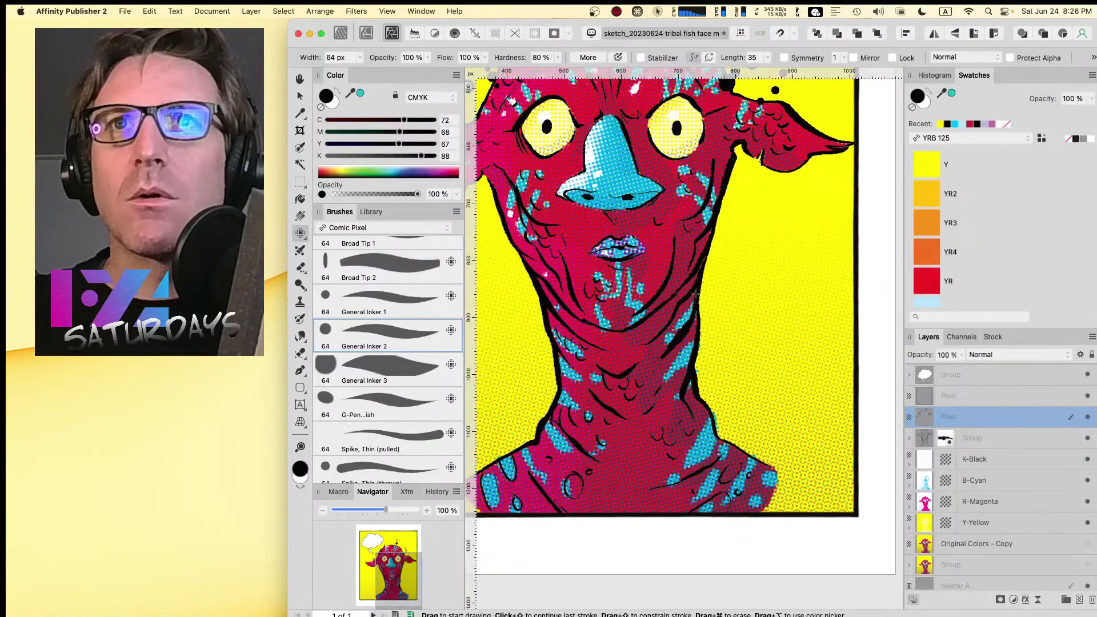
key("Caps_Lock")
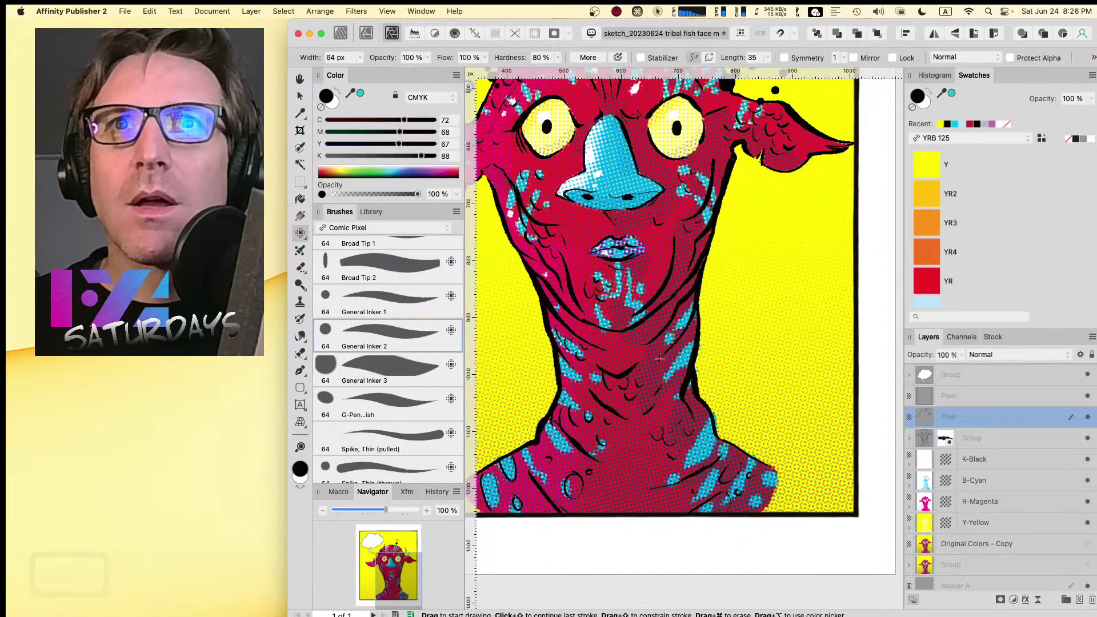
left_click_drag(658, 360, 692, 319)
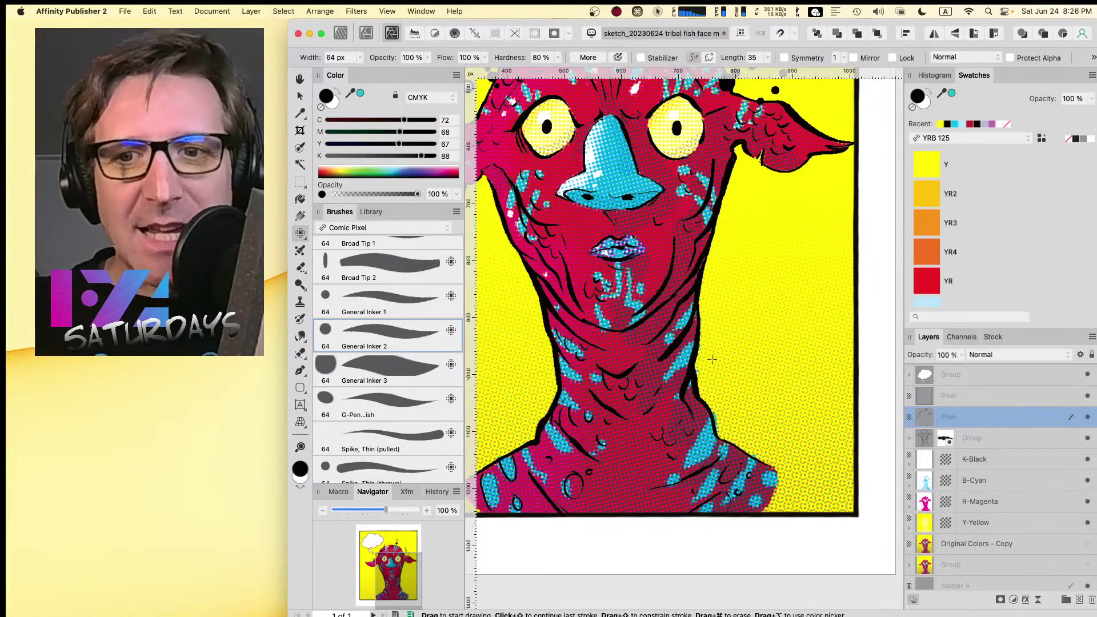
key("Caps_Lock")
key("super+z")
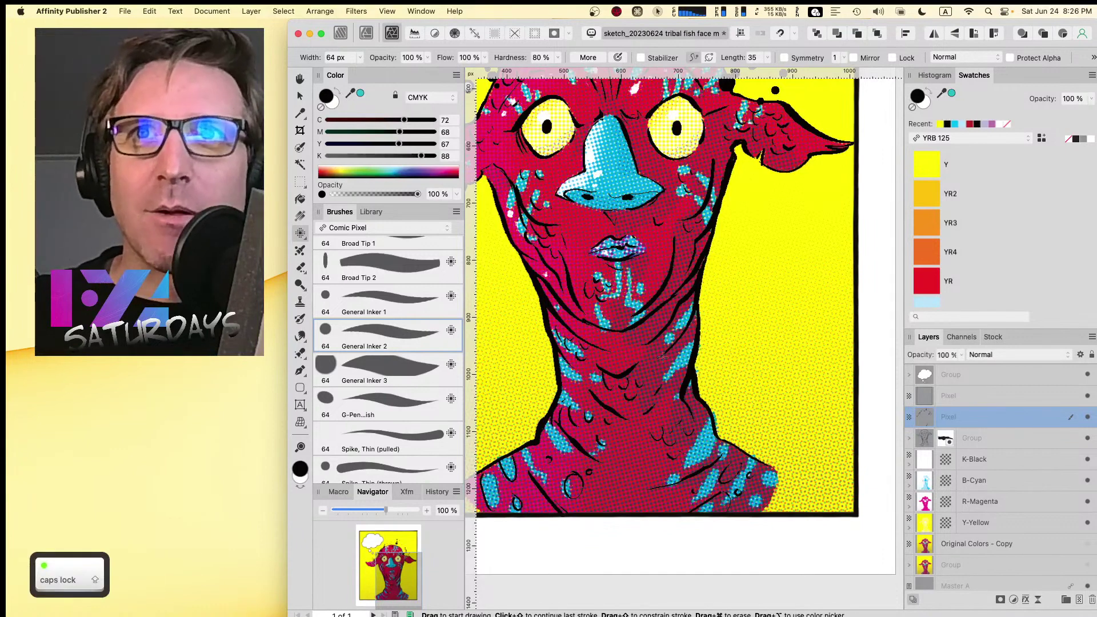
left_click_drag(658, 359, 697, 307)
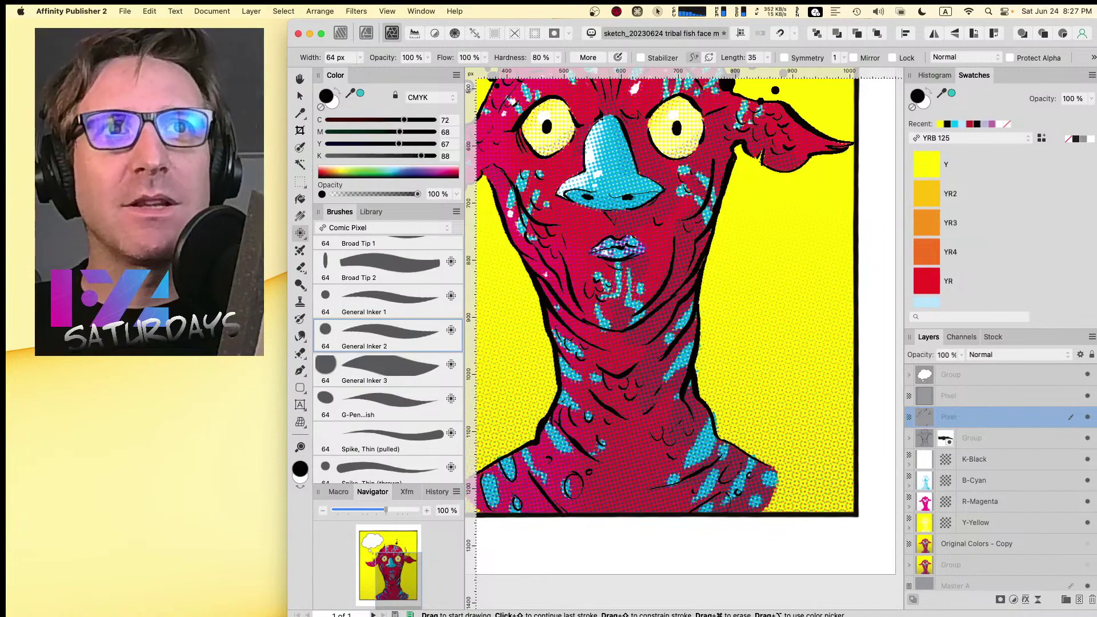
- Open the HuionTablet settings, check the digital pen and pen tablet pages, and return to Affinity Publisher 2
mouse_move(7, 439)
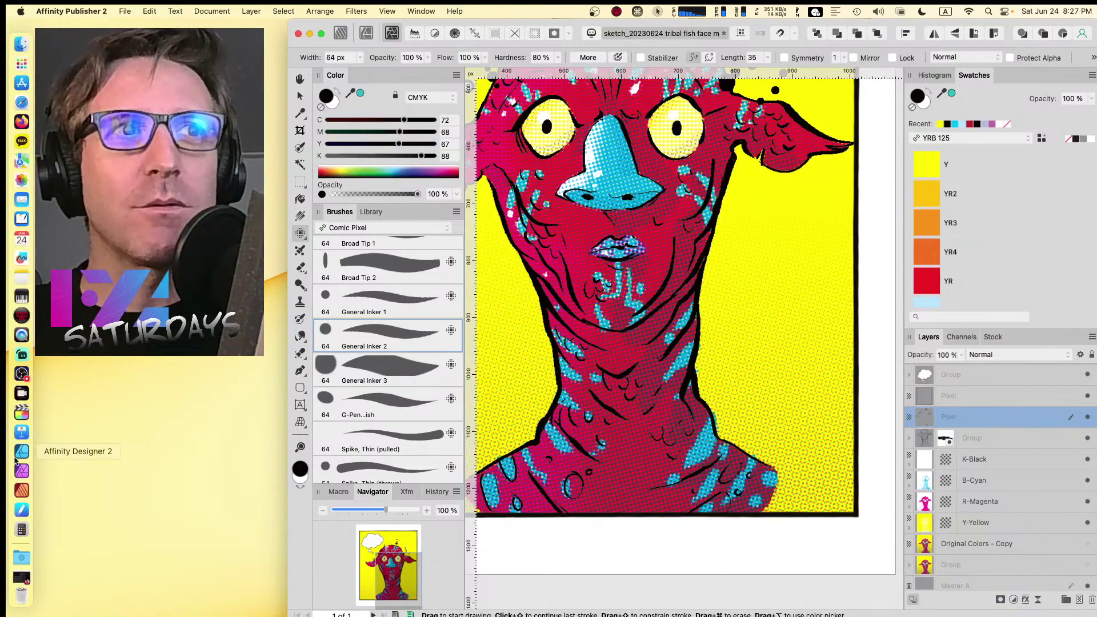
left_click(23, 510)
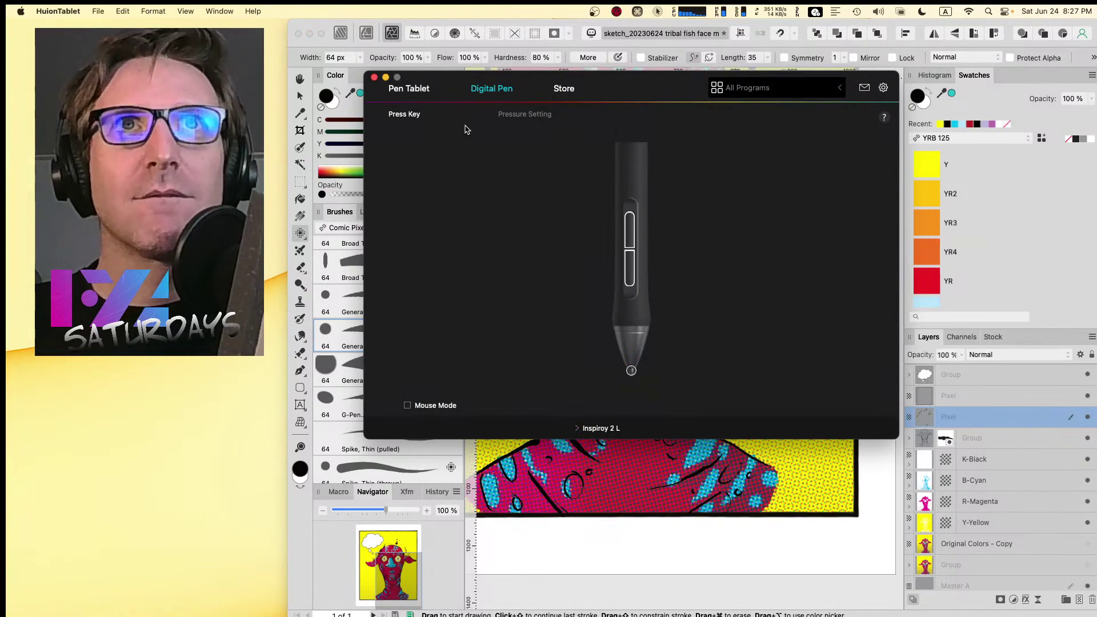
left_click(417, 93)
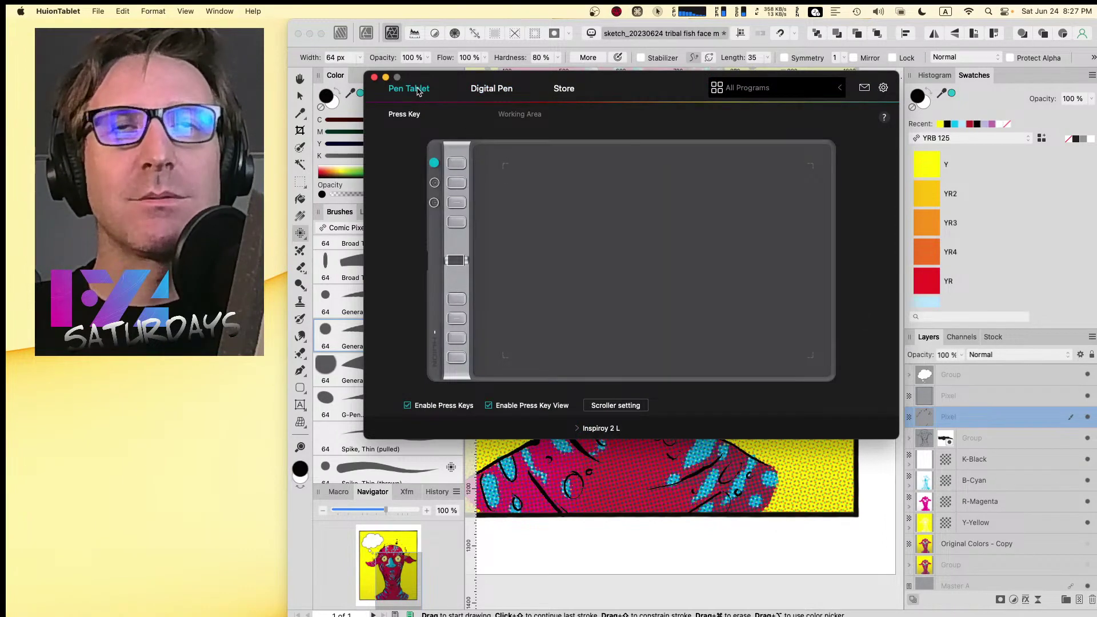
left_click(374, 77)
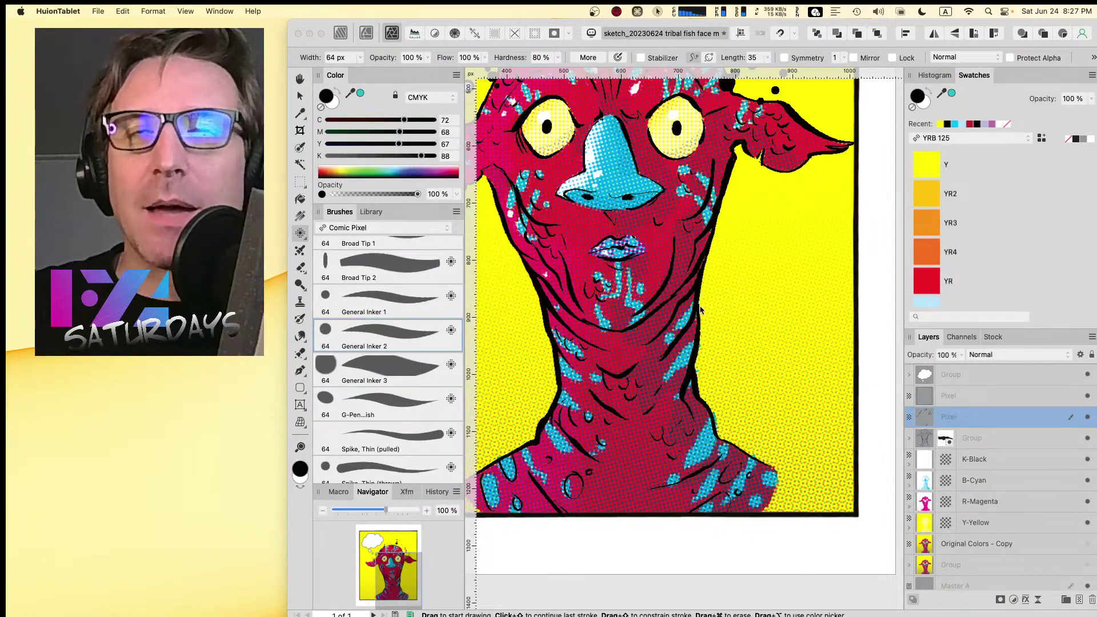
left_click(549, 25)
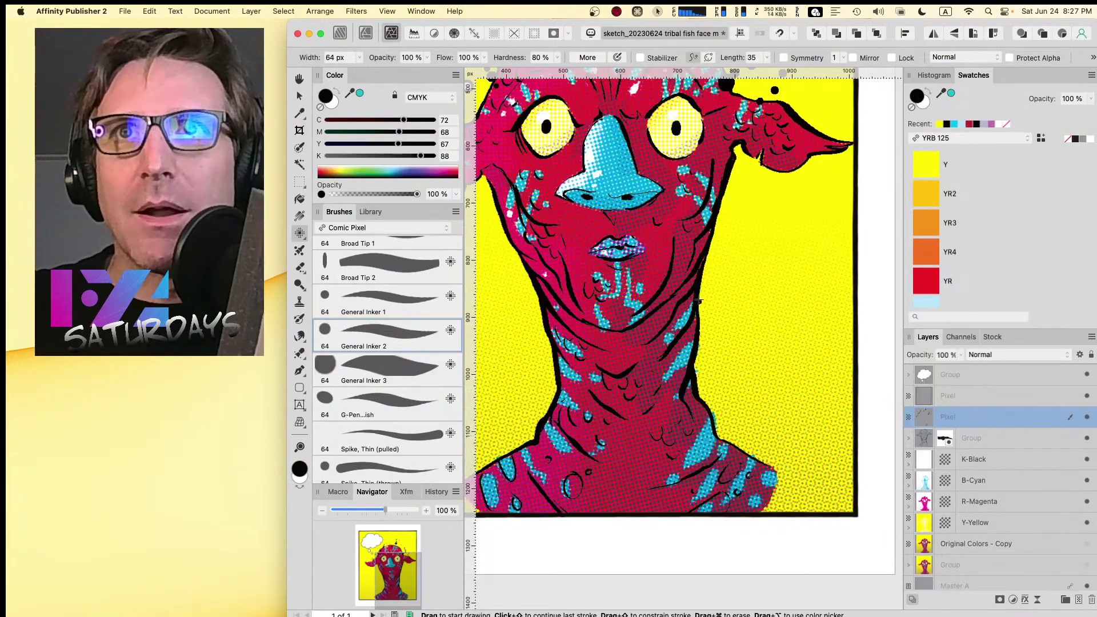
- Dab a large black blot and scattered smaller dots beside the right side of the jaw and upper neck
left_click_drag(698, 301, 703, 304)
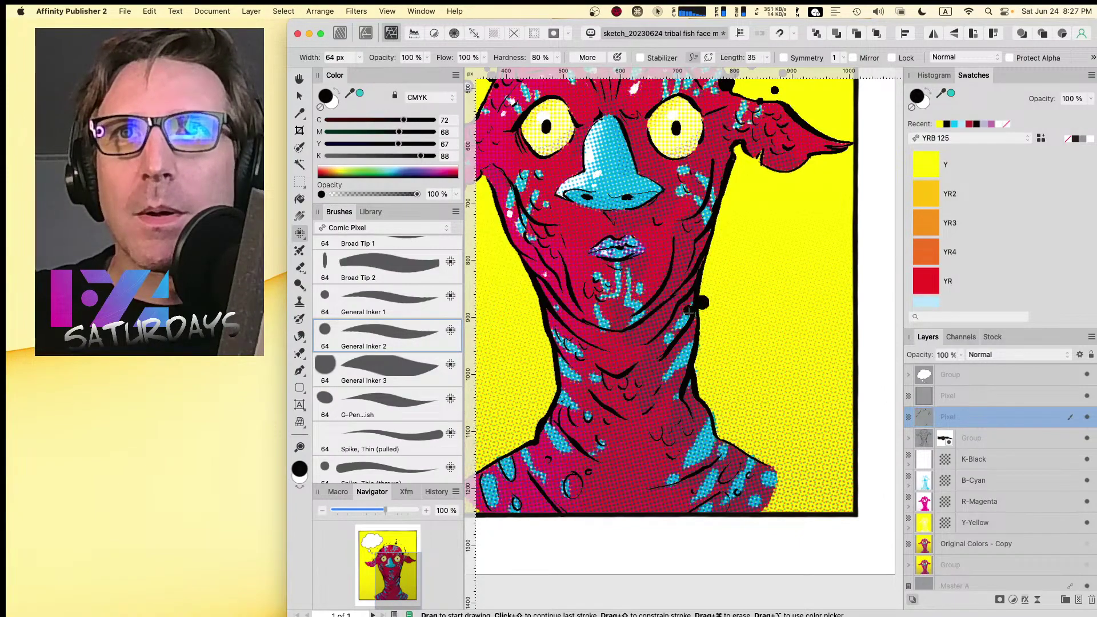
left_click(688, 311)
left_click(703, 318)
left_click(714, 303)
left_click(722, 290)
left_click(726, 272)
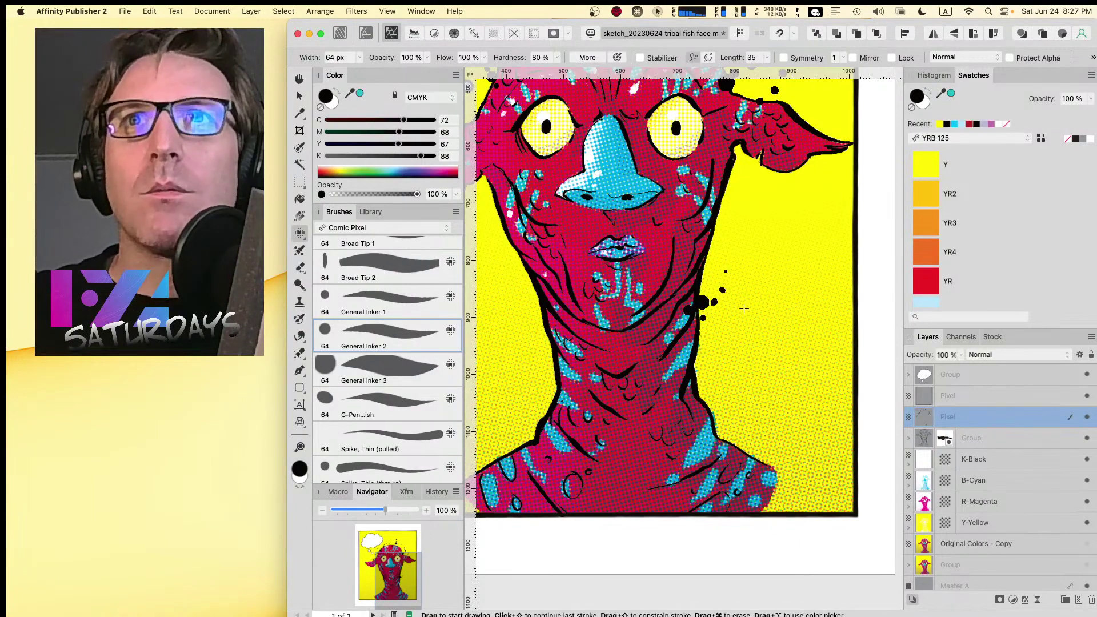
left_click(744, 282)
left_click(709, 258)
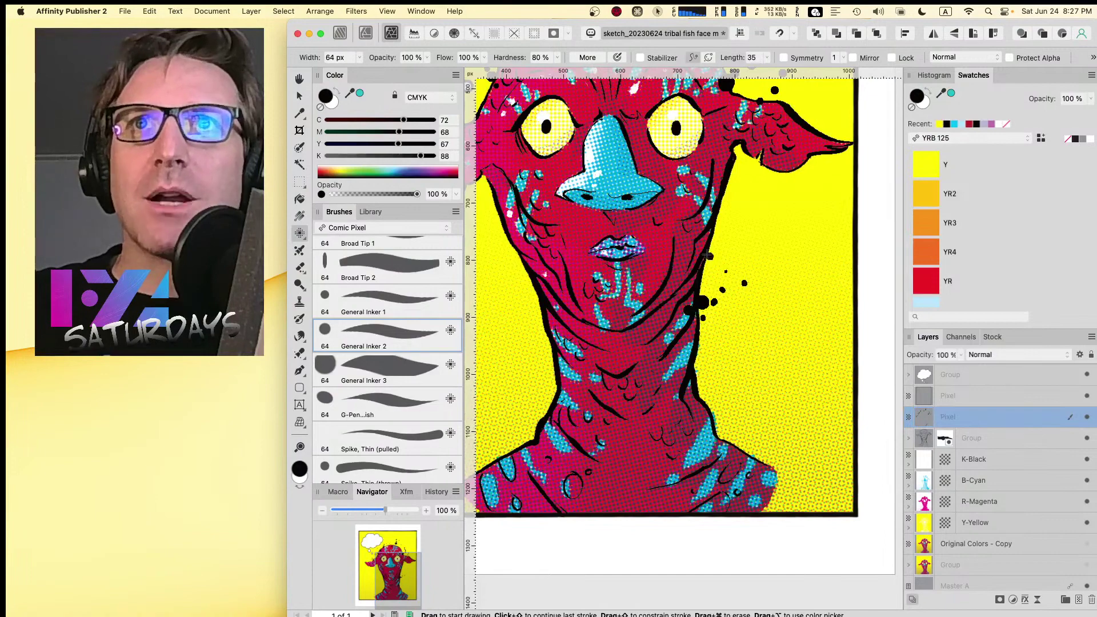
- Add small ink marks beneath the eyes and dab a cluster of black dots beside the left side of the jaw
left_click_drag(764, 161, 817, 215)
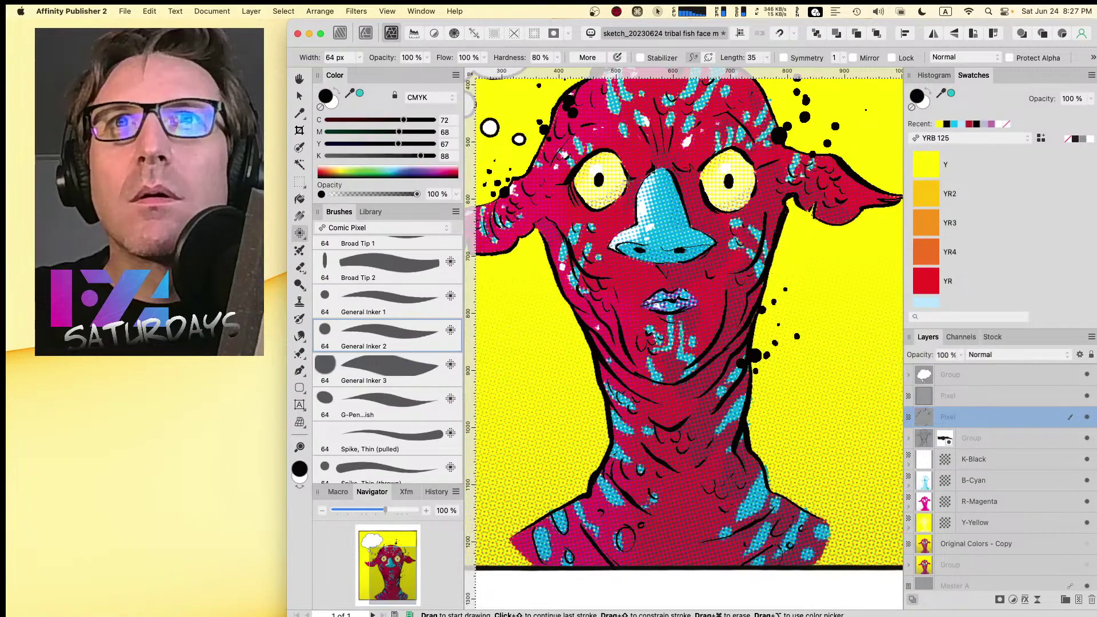
left_click_drag(630, 179, 616, 206)
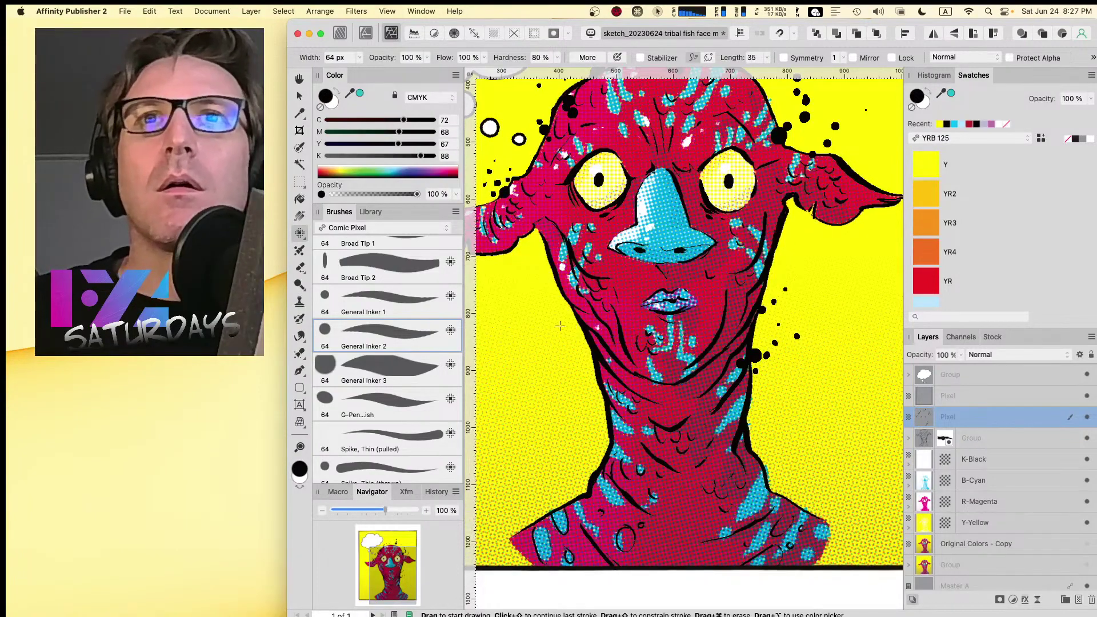
left_click(572, 318)
left_click(560, 318)
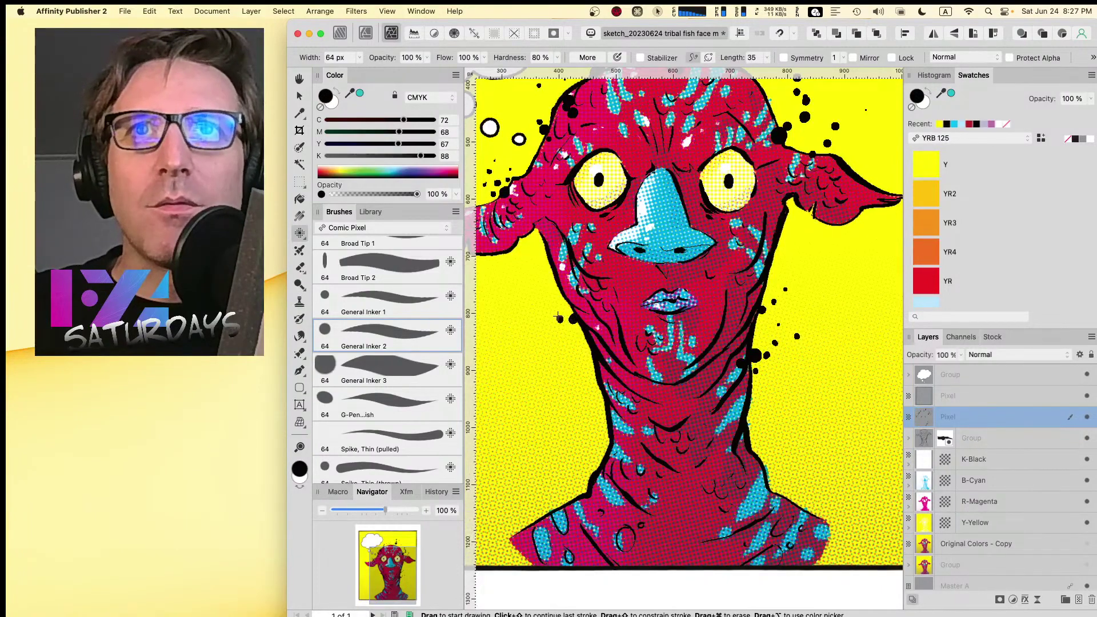
left_click(553, 309)
left_click(575, 325)
left_click(560, 336)
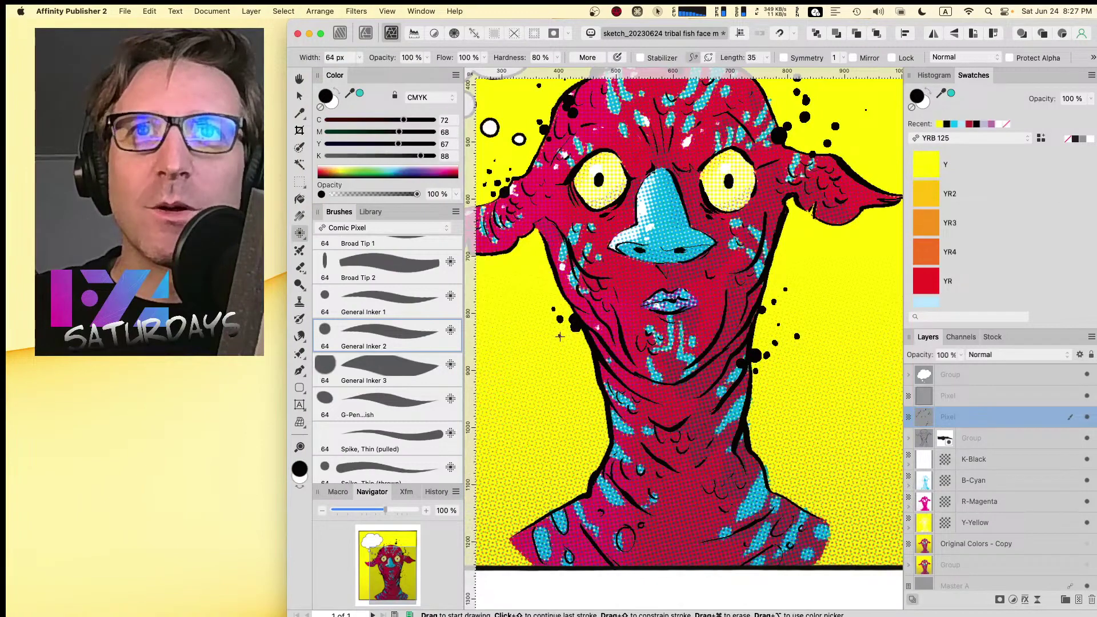
left_click(547, 330)
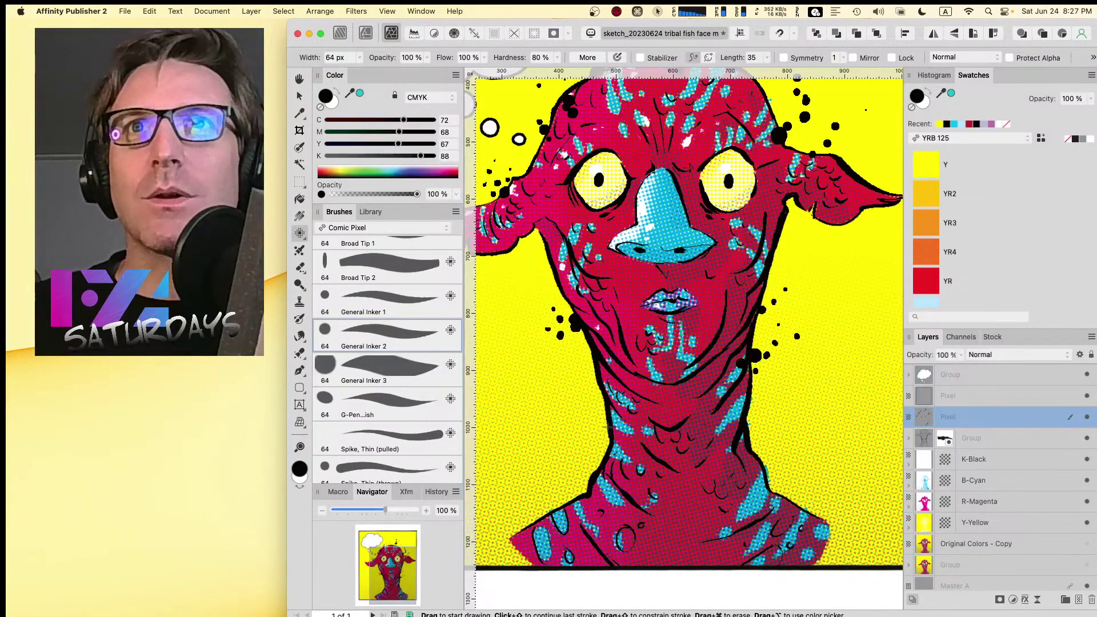
- Dab a black blot on the left shoulder's outline with a cluster of smaller dots rising above it
left_click_drag(556, 505, 616, 434)
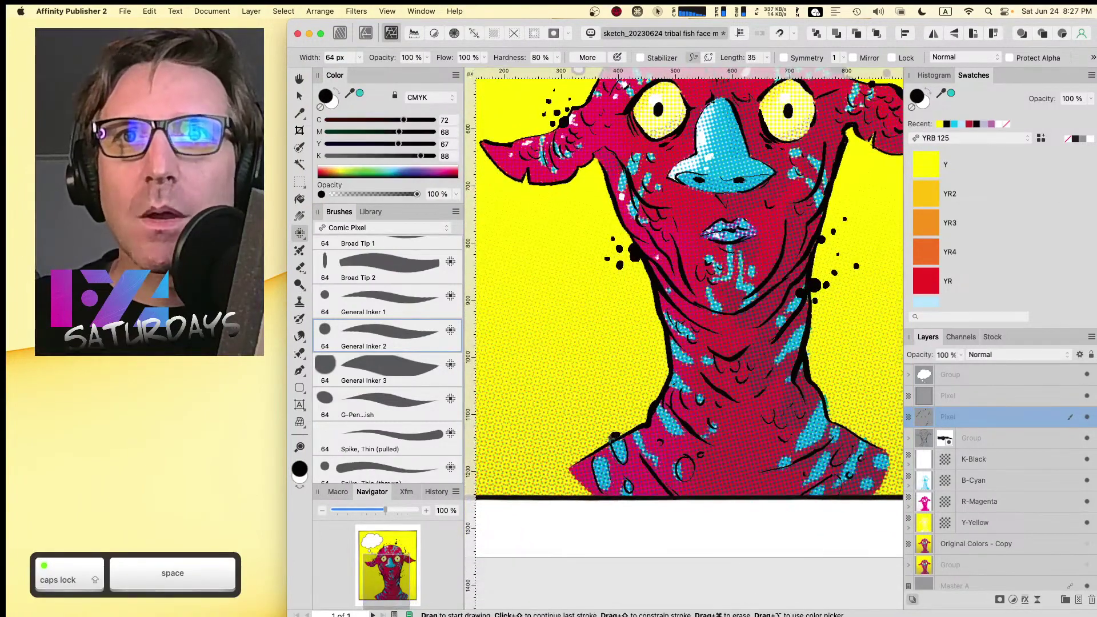
left_click(613, 436)
left_click(608, 426)
left_click(620, 421)
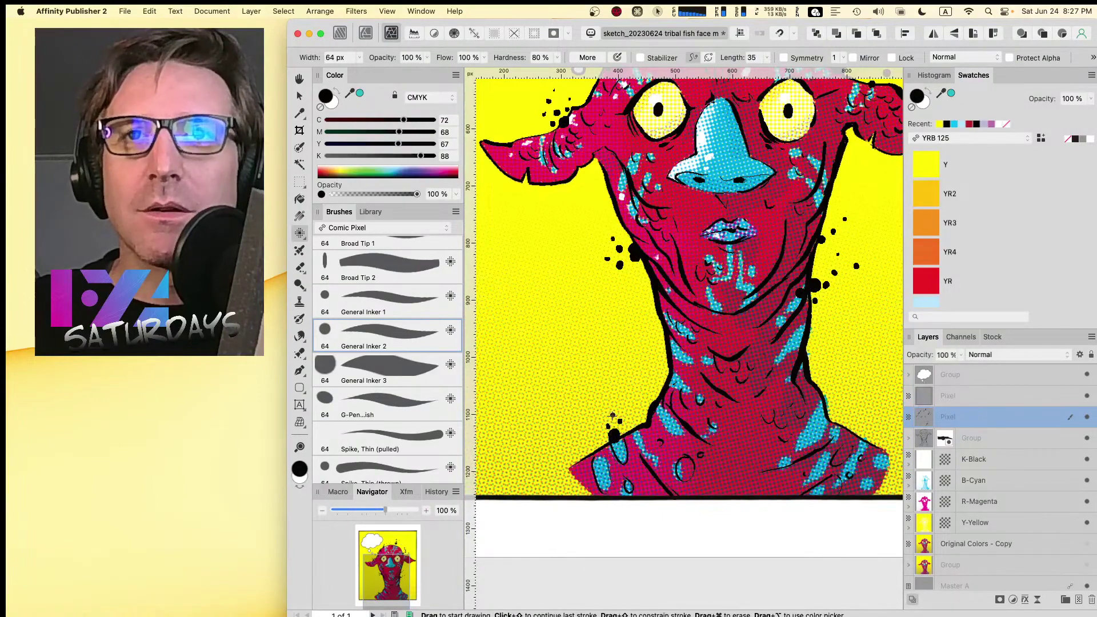
left_click(613, 415)
left_click(608, 426)
left_click(618, 397)
- Dab a black blot on the right shoulder's outline and scatter smaller dots above and beside it
key("space")
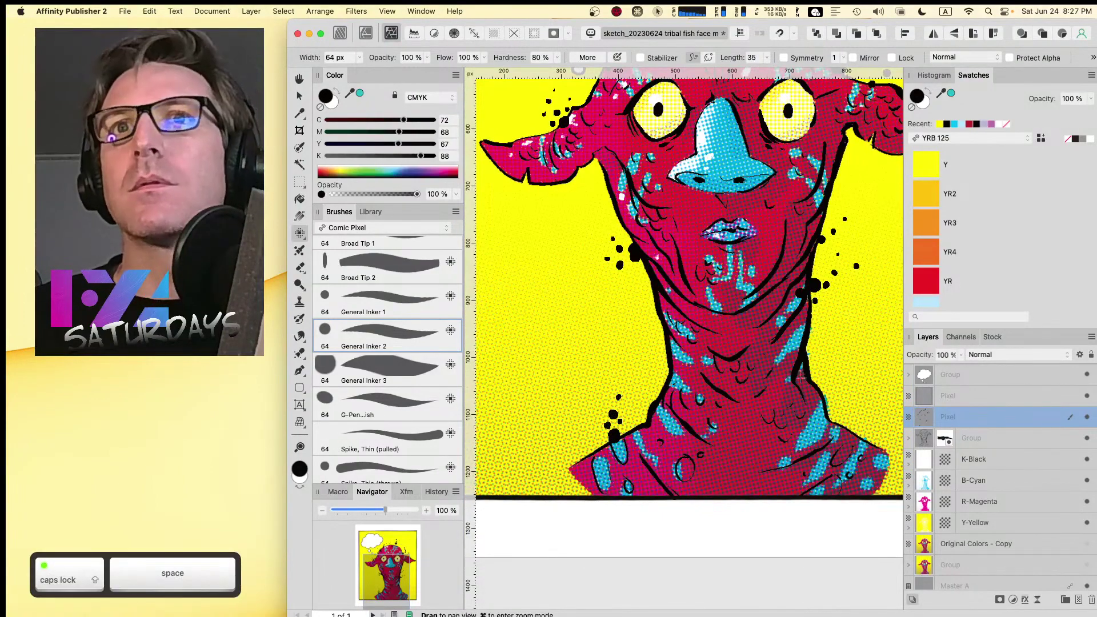
left_click_drag(801, 377, 718, 367)
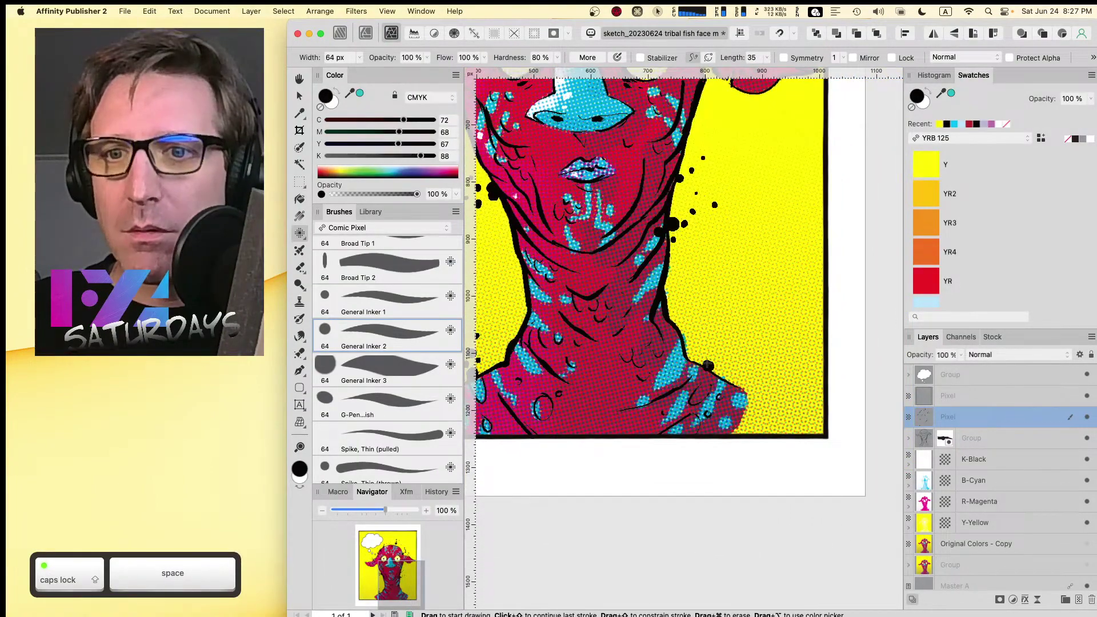
left_click(707, 366)
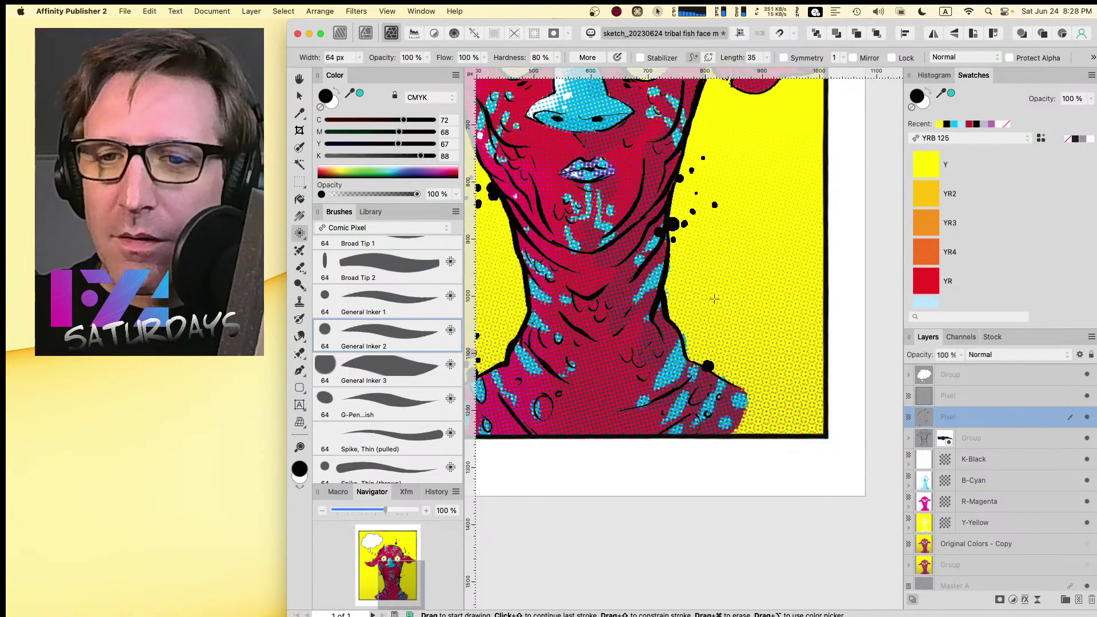
left_click(706, 351)
left_click(716, 340)
left_click(732, 334)
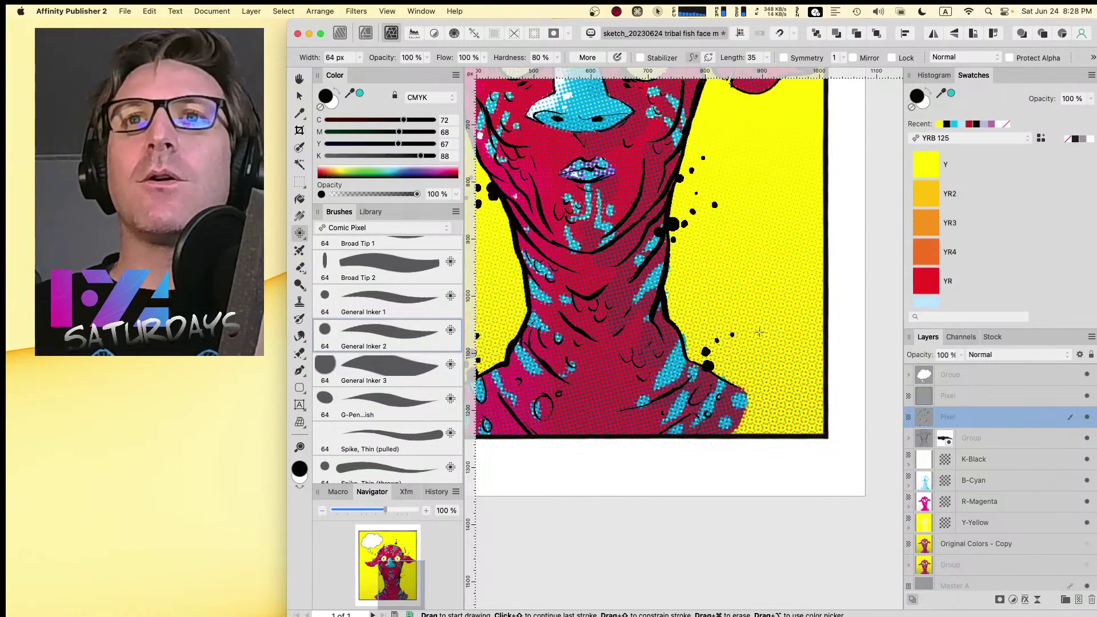
left_click(715, 360)
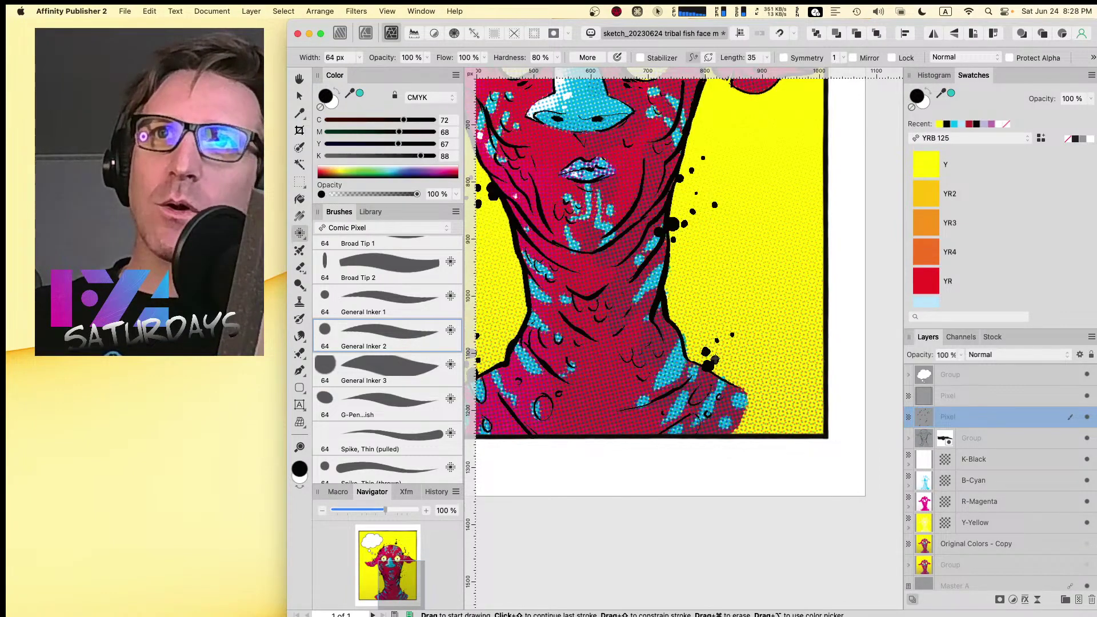
left_click(731, 354)
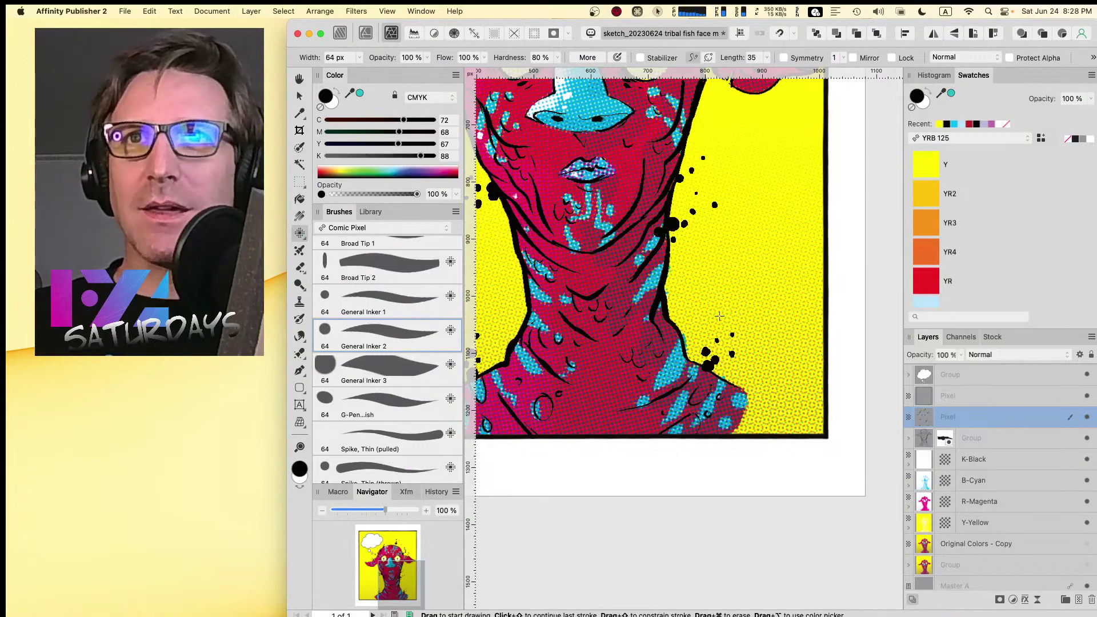
- Try black dots below the right ear, and add dots to the cluster beside the right side of the jaw
key("space")
mouse_move(743, 265)
left_mouse_down()
mouse_move(723, 341)
mouse_move(840, 347)
mouse_move(821, 371)
mouse_move(806, 321)
left_mouse_up()
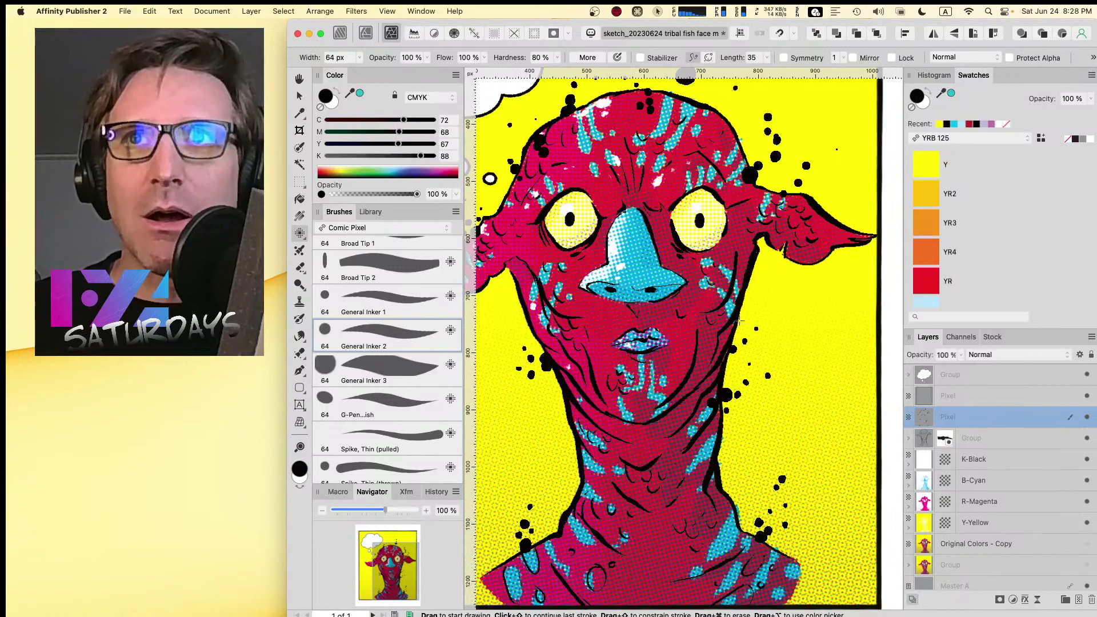
left_click(772, 291)
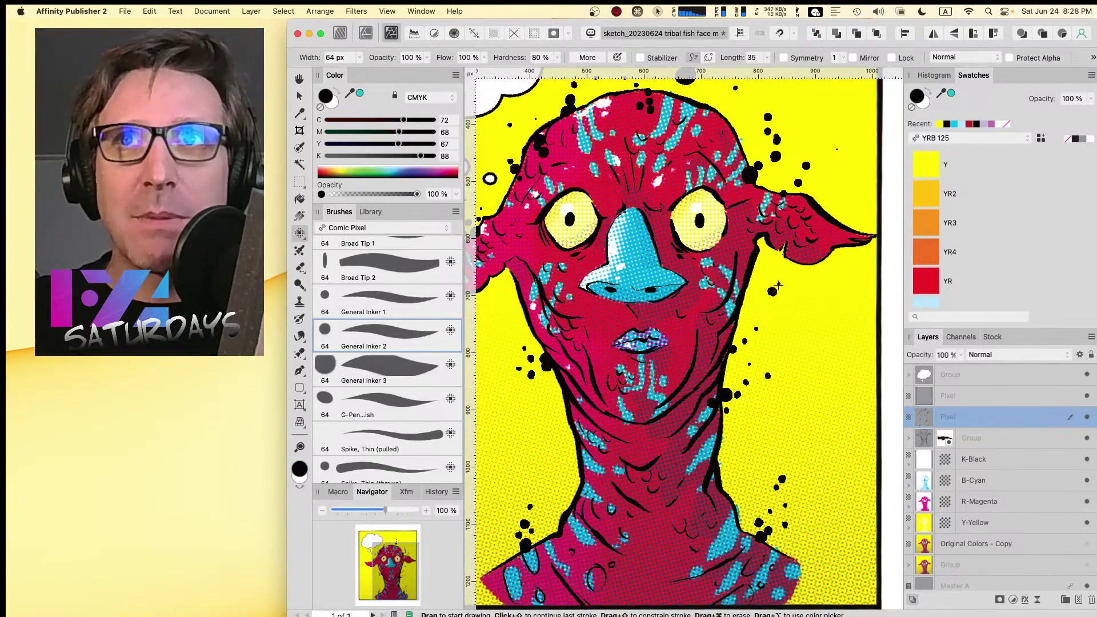
left_click_drag(752, 288, 751, 287)
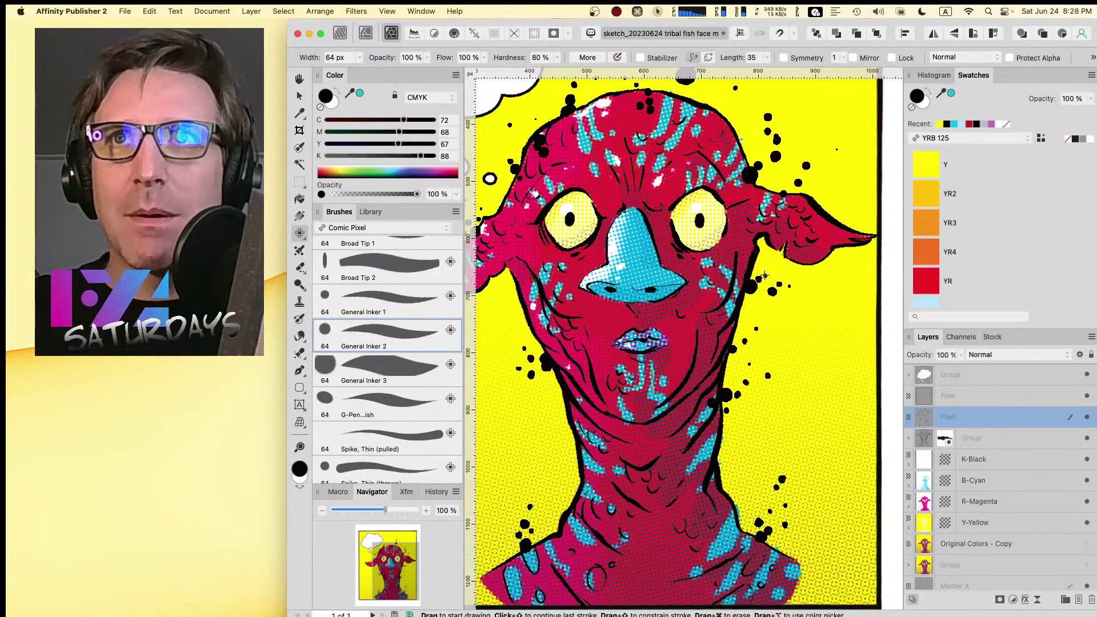
key("Caps_Lock")
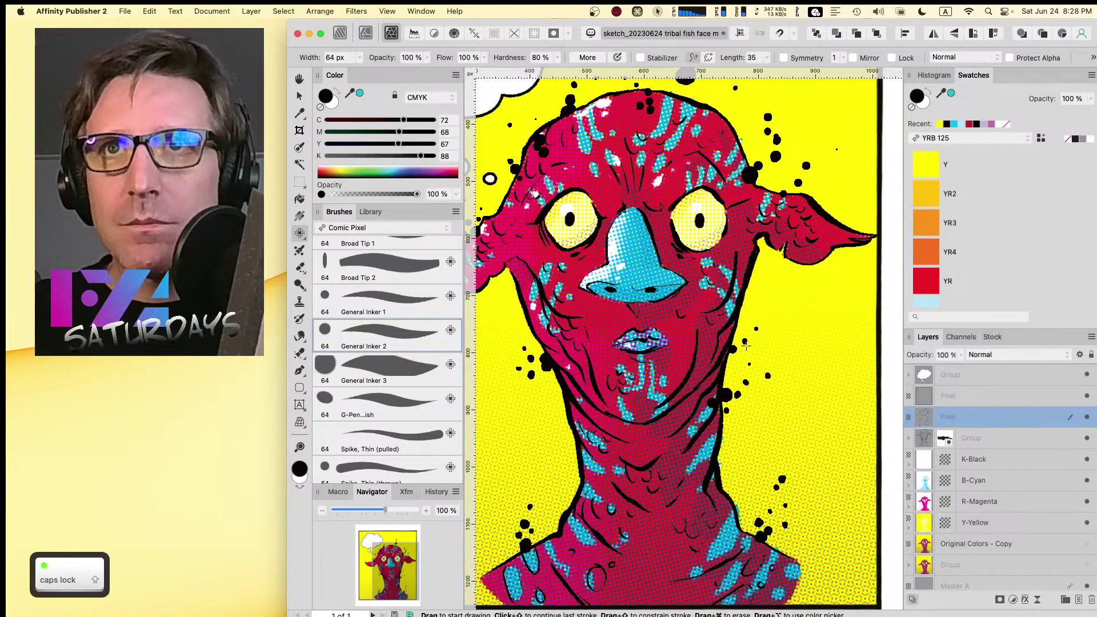
left_click_drag(750, 344, 753, 338)
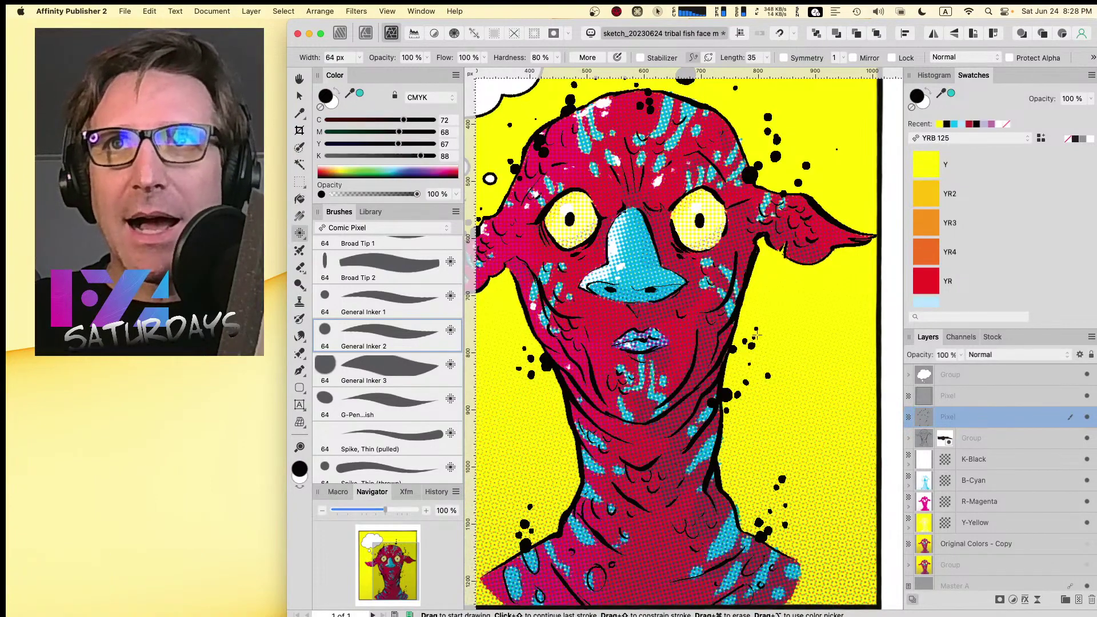
- Dab a few small black dots above the tip of the left ear
left_click_drag(532, 290, 722, 323)
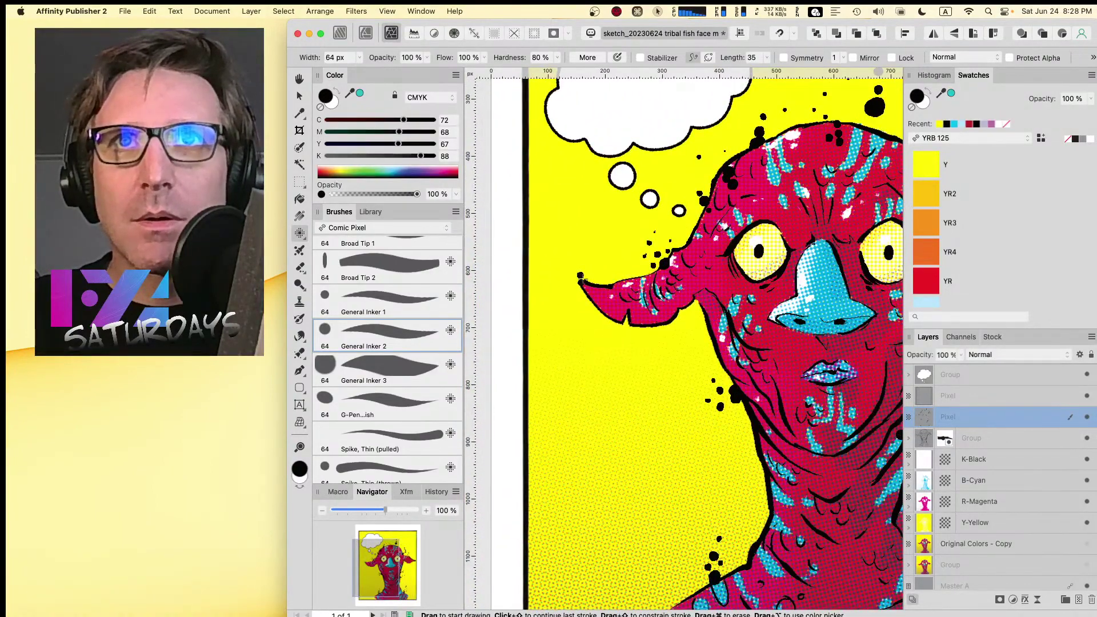
left_click(582, 265)
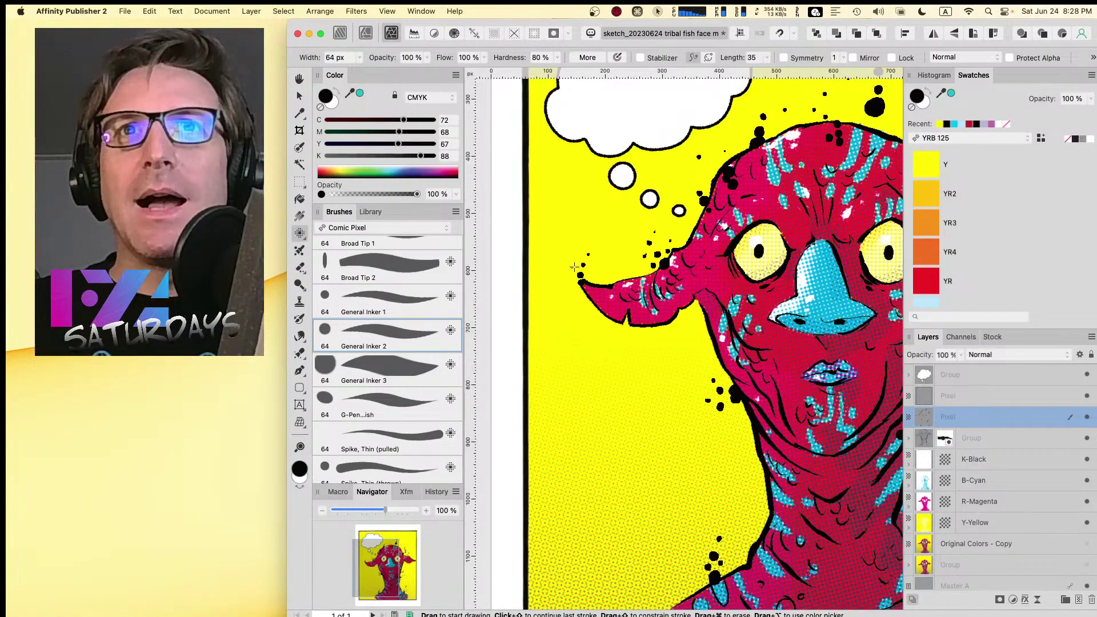
left_click(574, 267)
- Dab small black dots along the upper edge of the right ear near its tip
key("space")
left_click_drag(632, 173, 484, 214)
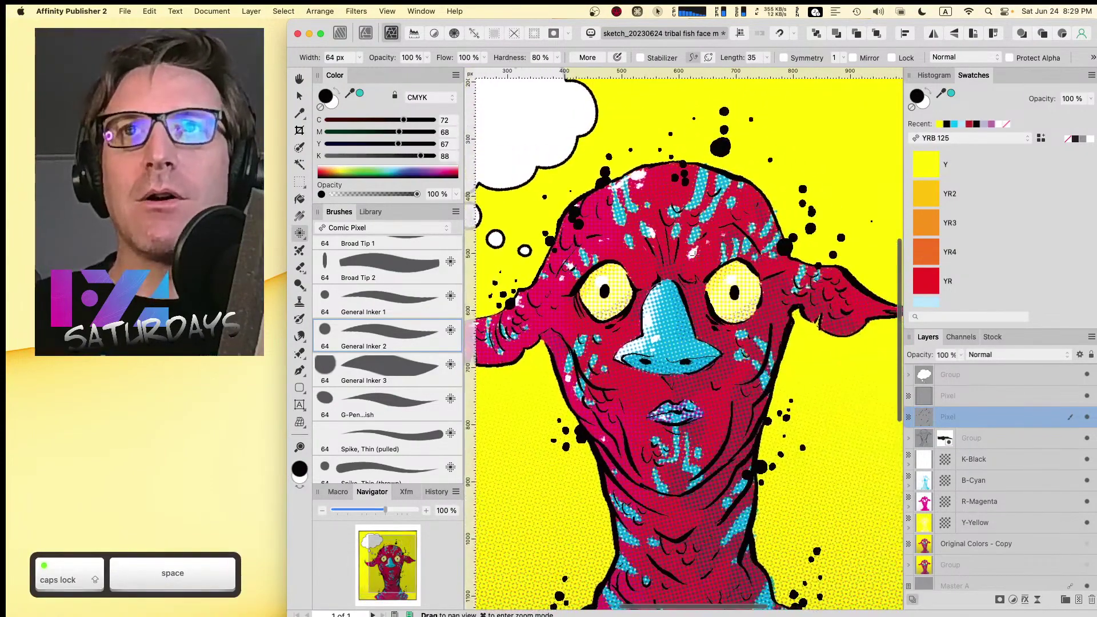
left_click_drag(842, 203, 688, 161)
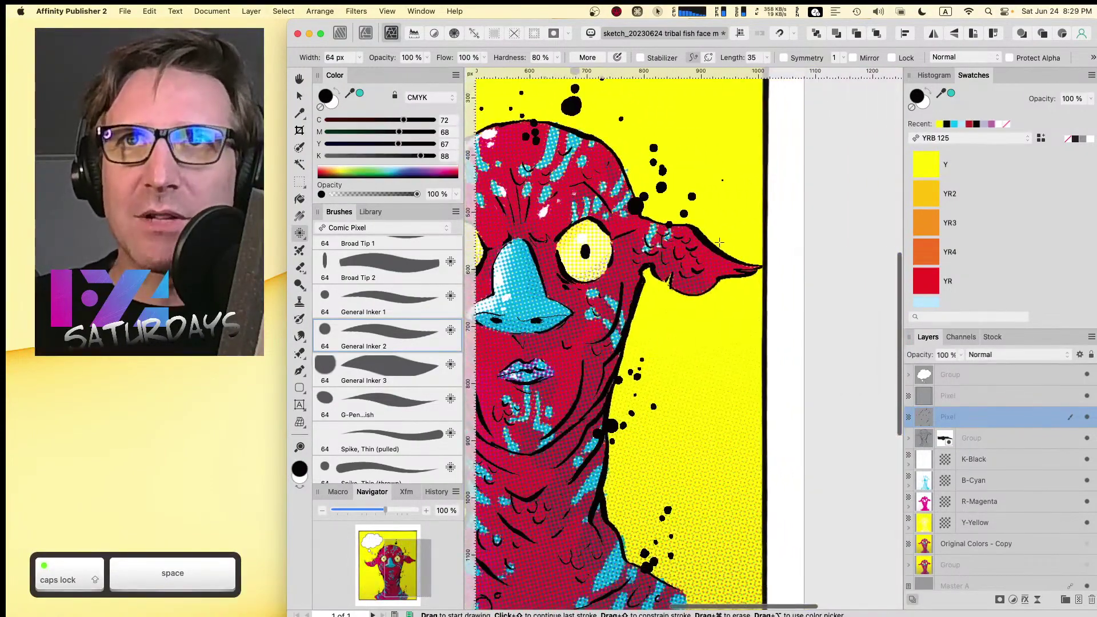
left_click(718, 244)
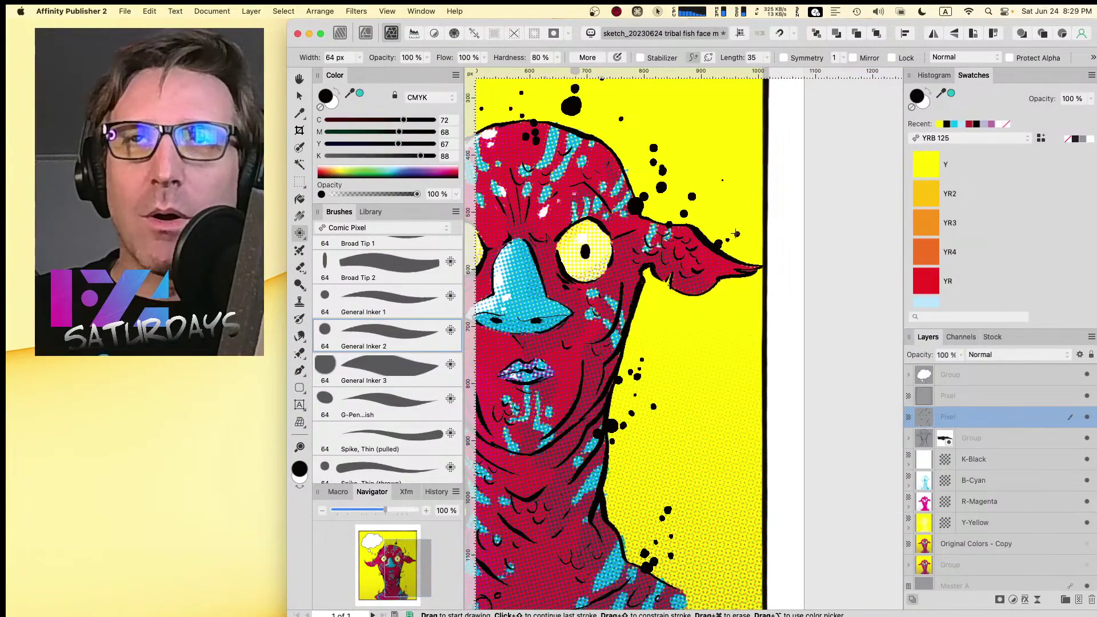
left_click(736, 234)
- Ink a small black shadow directly beneath the nose, undoing the unwanted strokes
left_click_drag(712, 166, 851, 217)
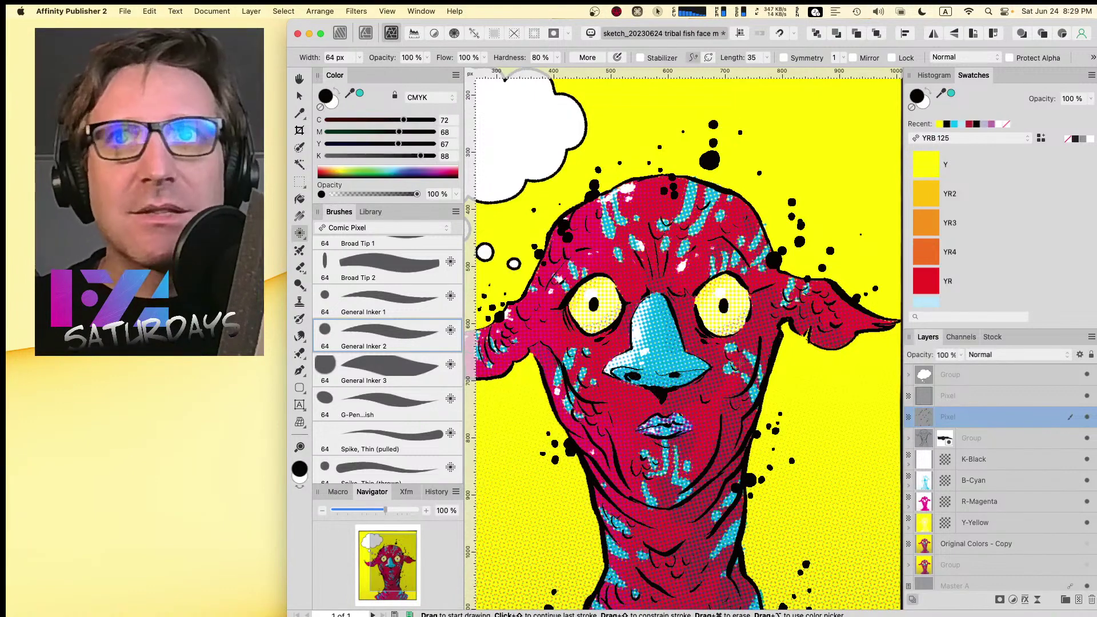
key("super+z")
key("super+z")
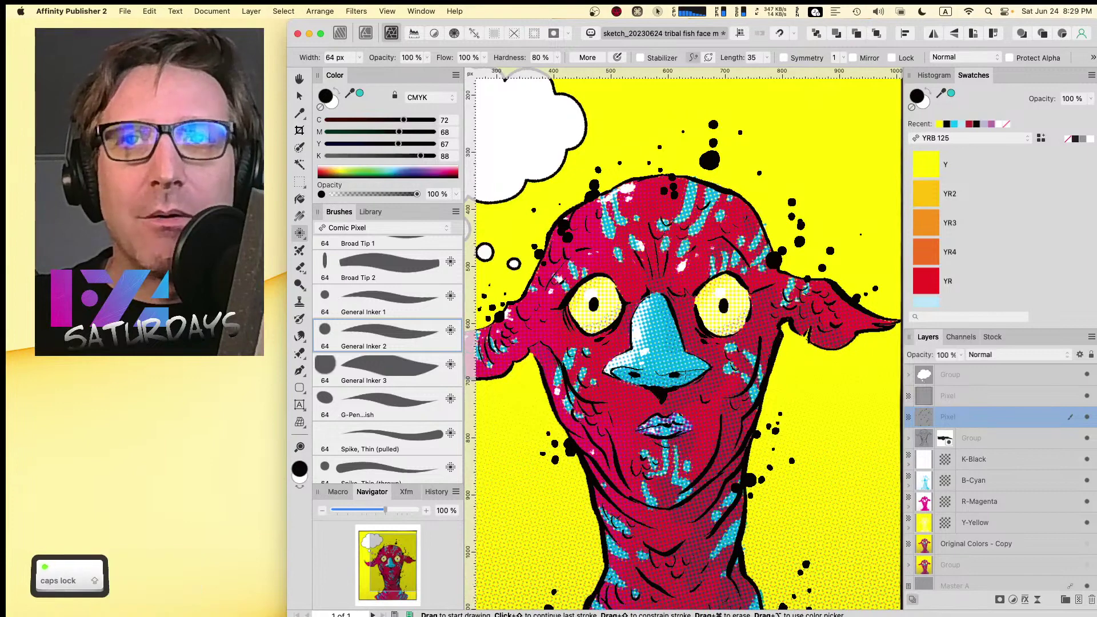
key("super+z")
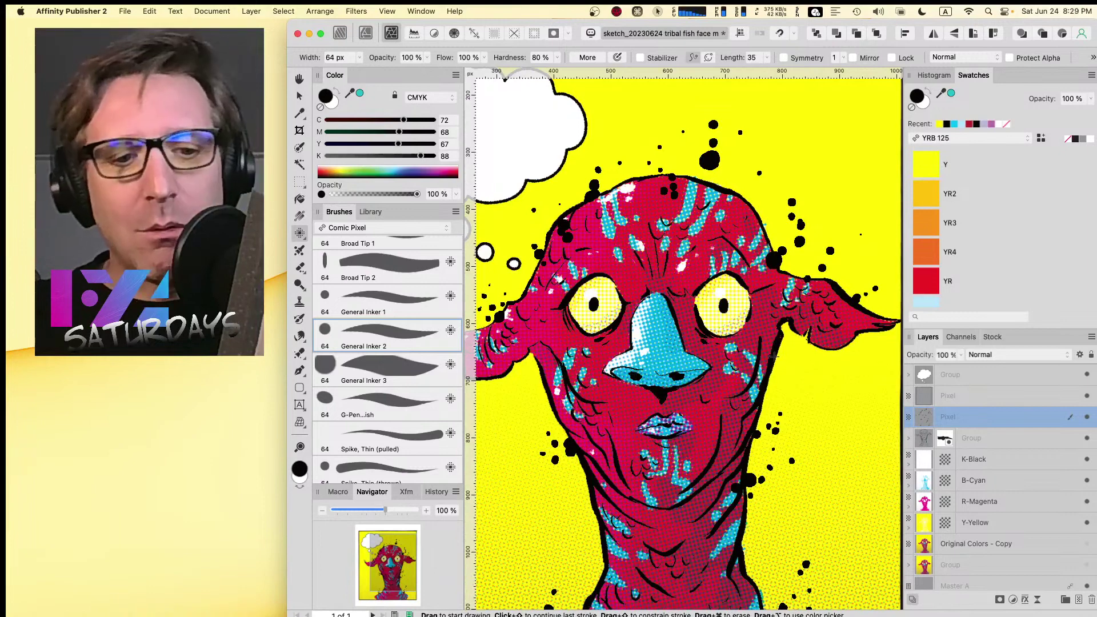
- Ink short hatch lines on the nose and between the eyes, undoing the strokes beside the right eye
key("Caps_Lock")
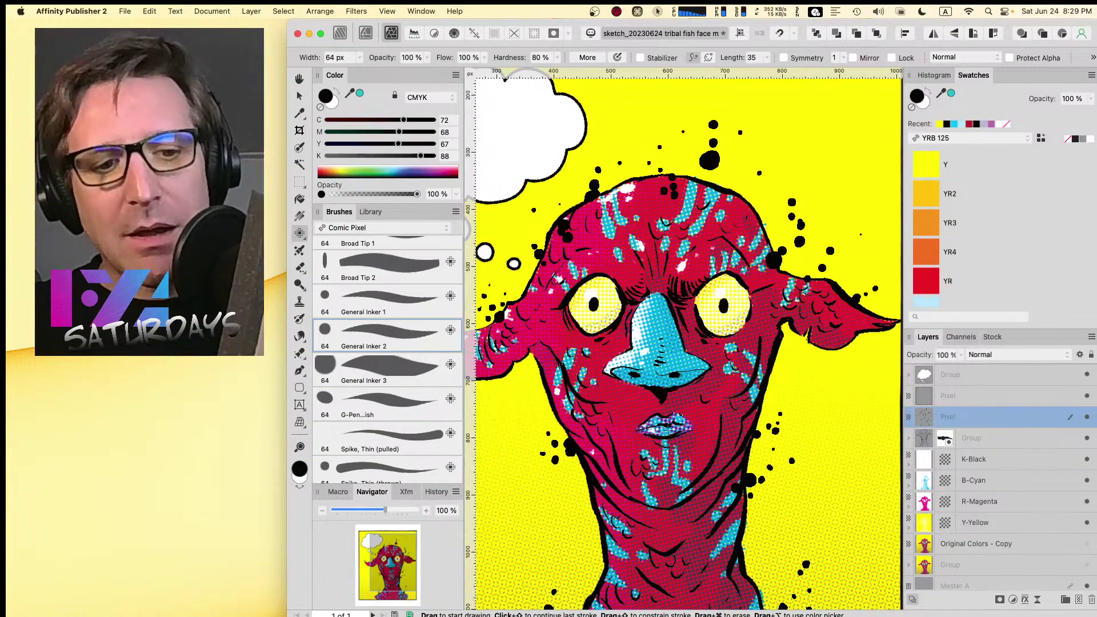
key("super+z")
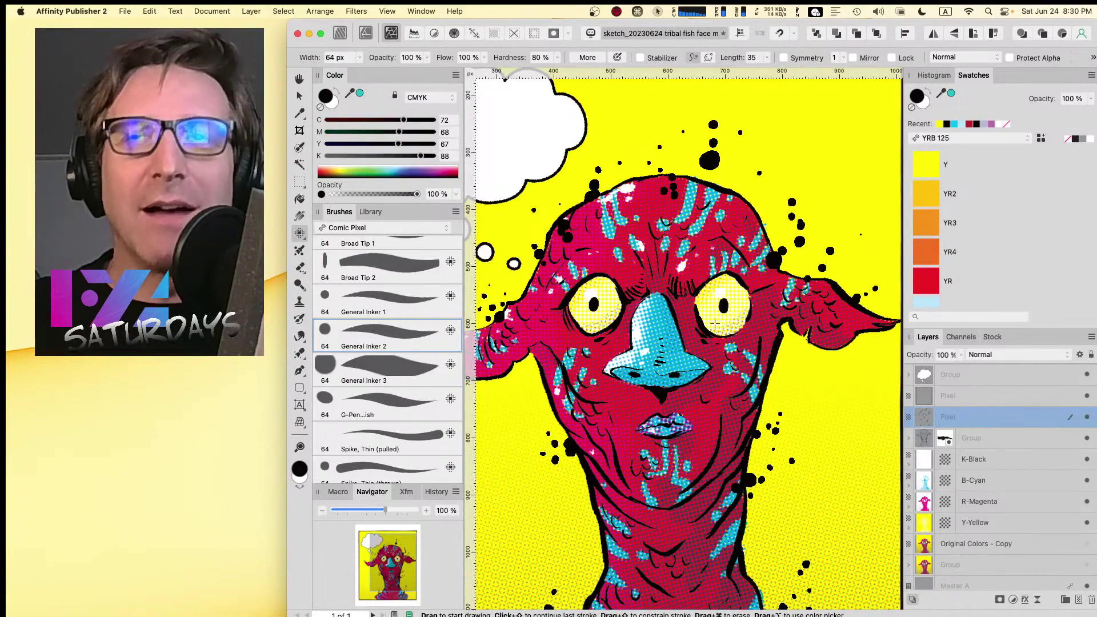
key("super+z")
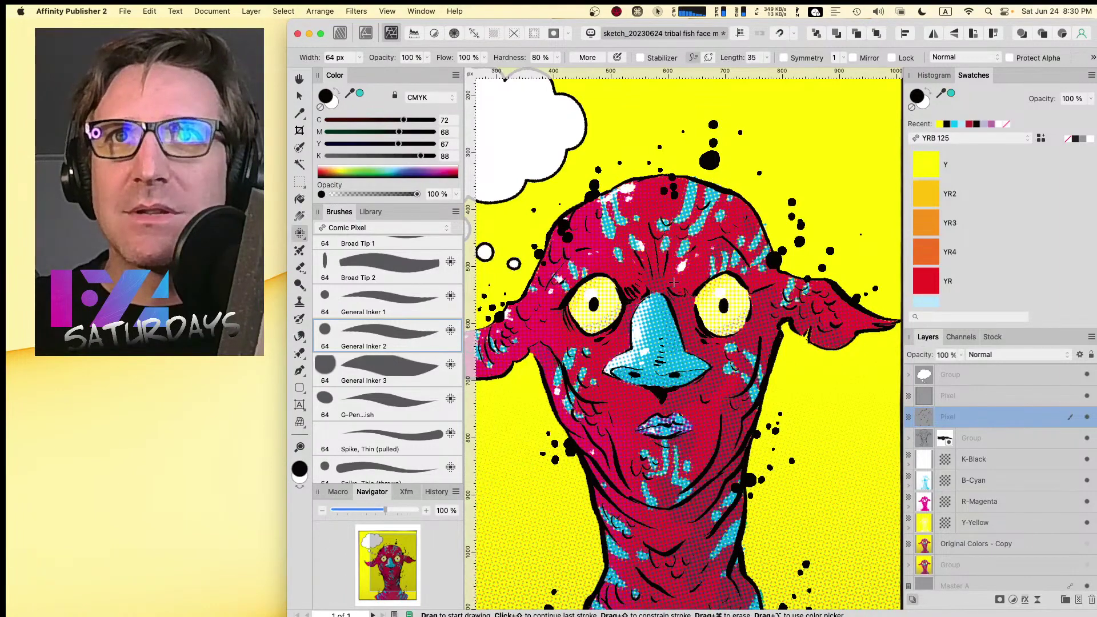
- Ink fresh hatch lines at the right eye's inner corner and thicken the black shadows where both ears meet the face
mouse_move(674, 274)
left_mouse_down()
mouse_move(683, 300)
mouse_move(691, 294)
left_mouse_up()
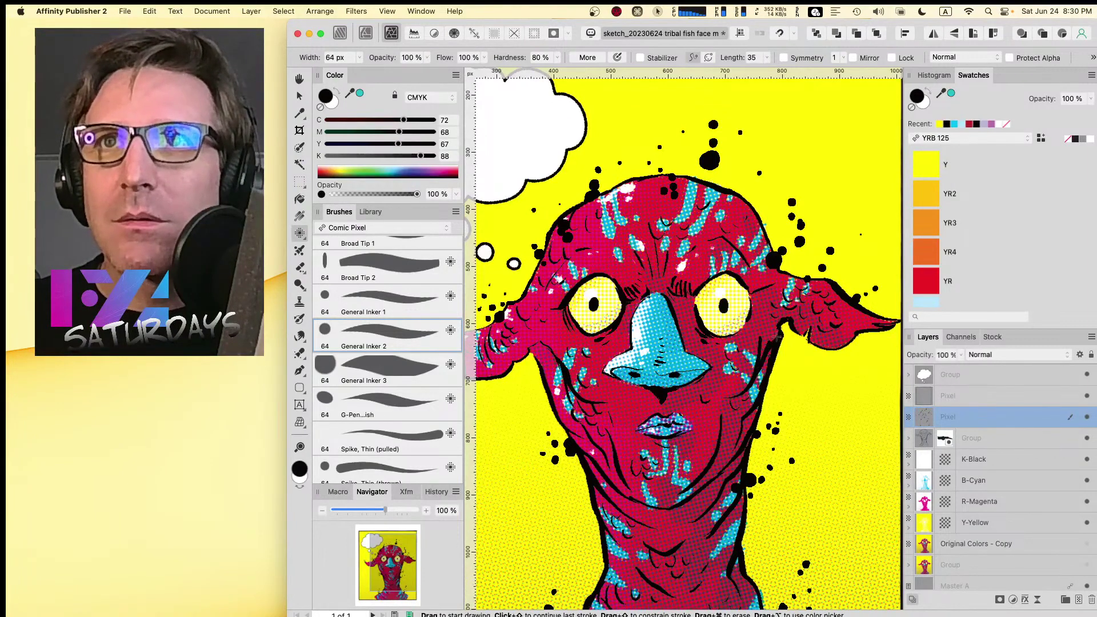
left_click_drag(772, 333, 798, 318)
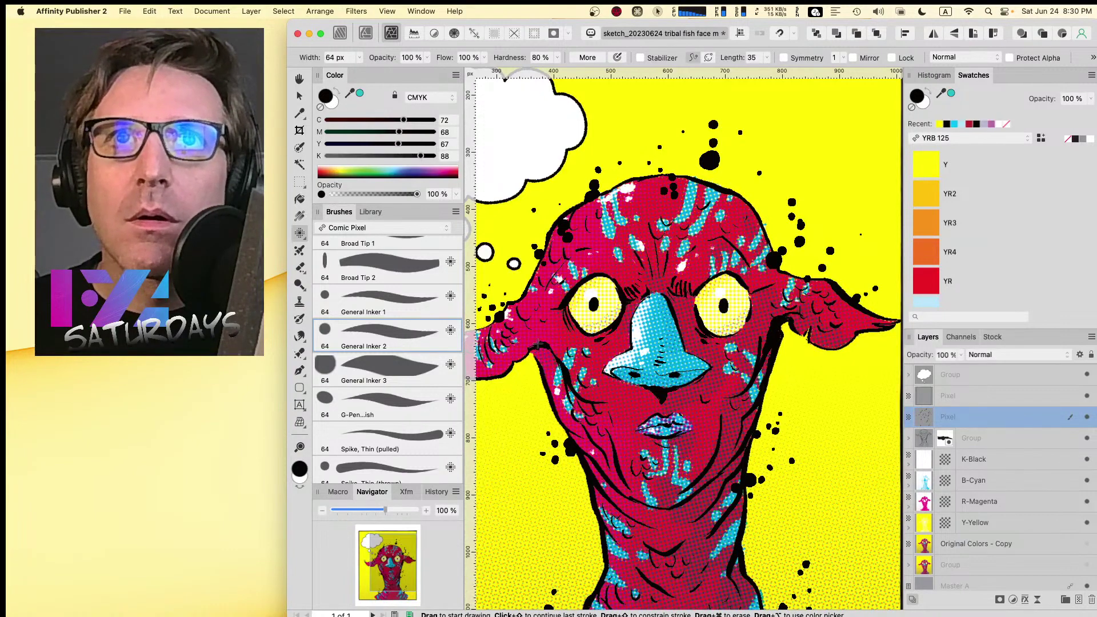
left_click_drag(543, 344, 564, 367)
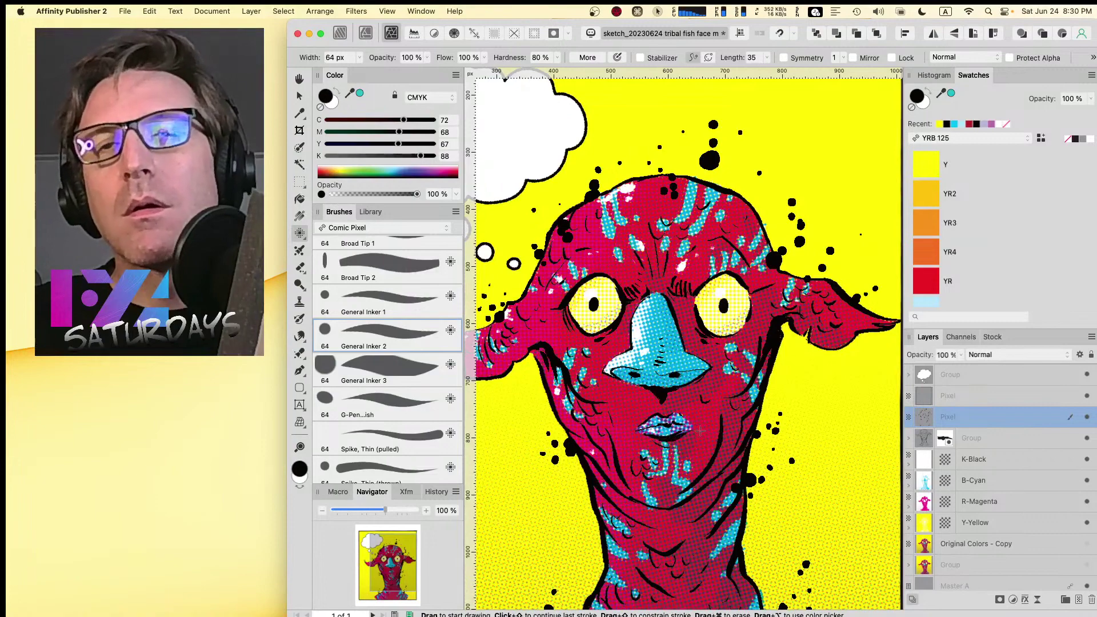
- Dab a large black blot with smaller dots above it in the yellow background to the right of the jaw
key("space")
left_click_drag(687, 438, 767, 280)
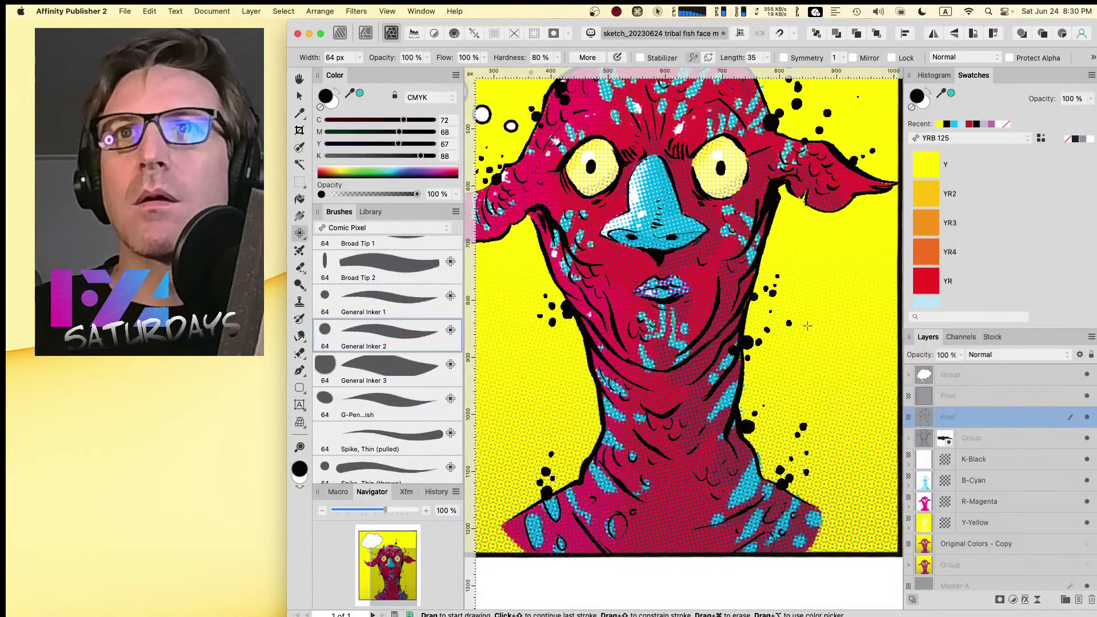
key("space")
mouse_move(807, 326)
left_mouse_down()
mouse_move(660, 272)
mouse_move(633, 294)
mouse_move(703, 337)
left_mouse_up()
left_click(702, 329)
left_click(706, 314)
left_click(704, 311)
left_click(694, 295)
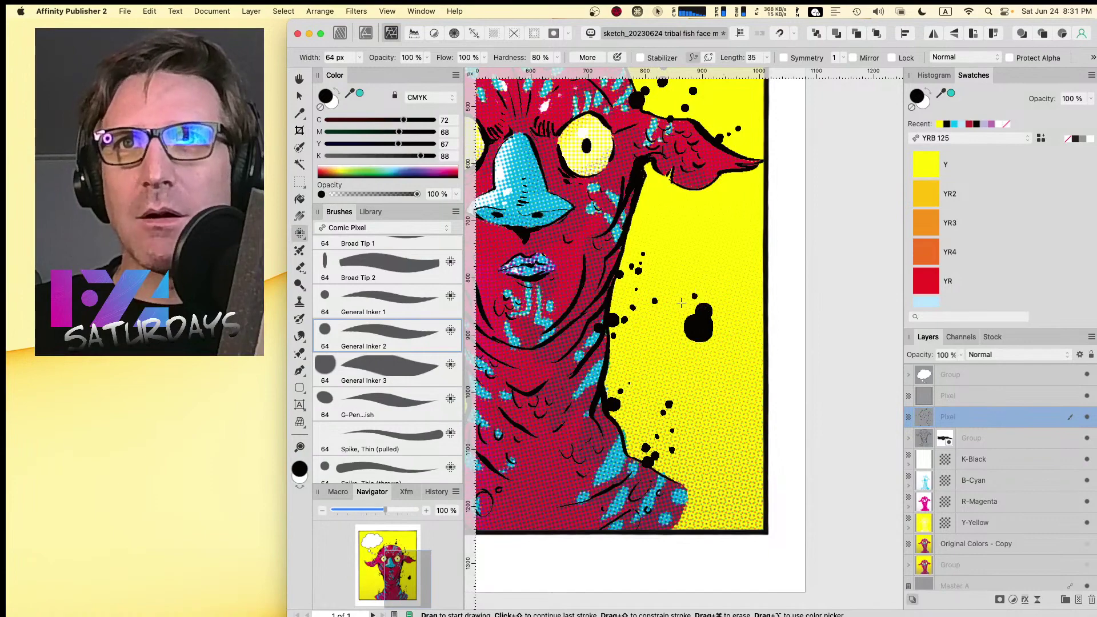
left_click(711, 277)
- Dab a single black dot in the yellow background high above the right ear
key("space")
mouse_move(714, 274)
left_mouse_down()
mouse_move(811, 320)
mouse_move(841, 361)
mouse_move(746, 371)
left_mouse_up()
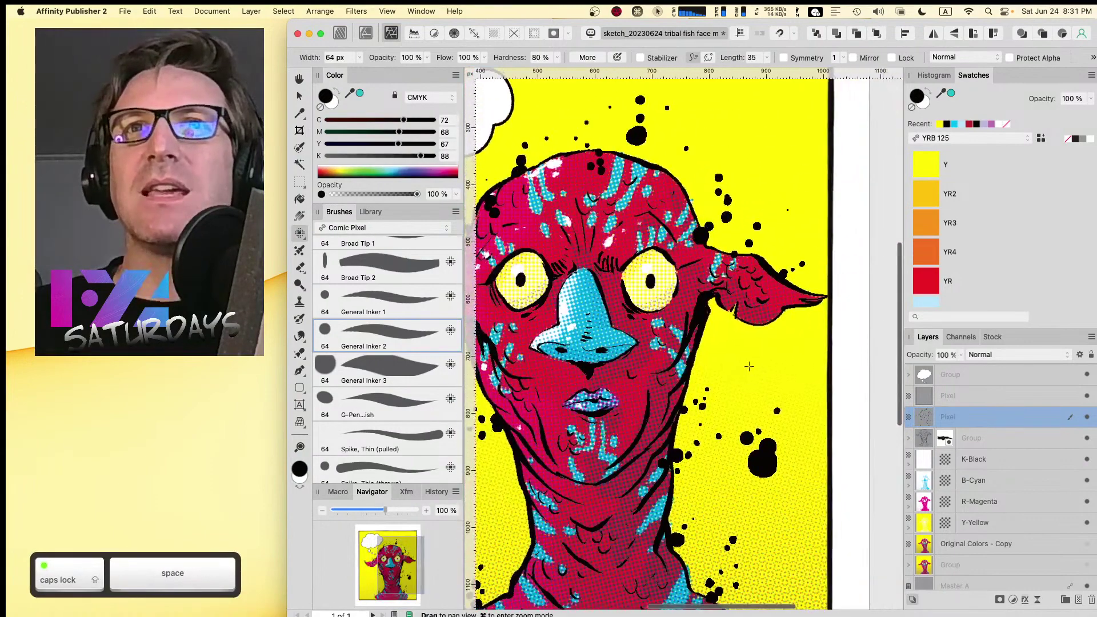
left_click(753, 134)
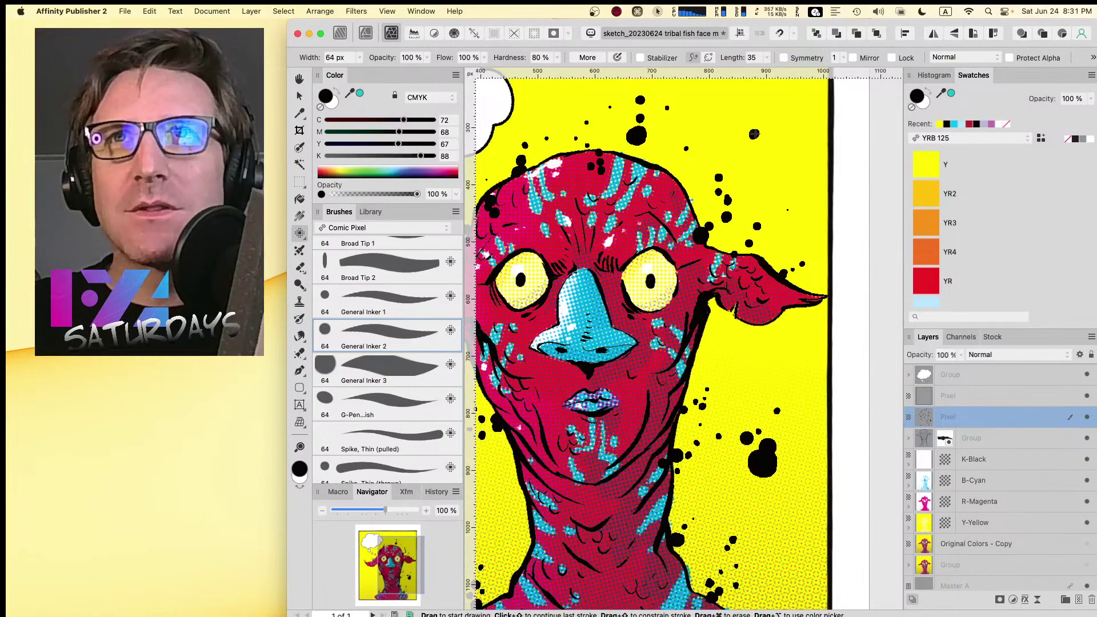
- Paint a large round black blot with two smaller dots above it in the yellow background left of the neck
key("space")
left_click_drag(567, 340, 794, 239)
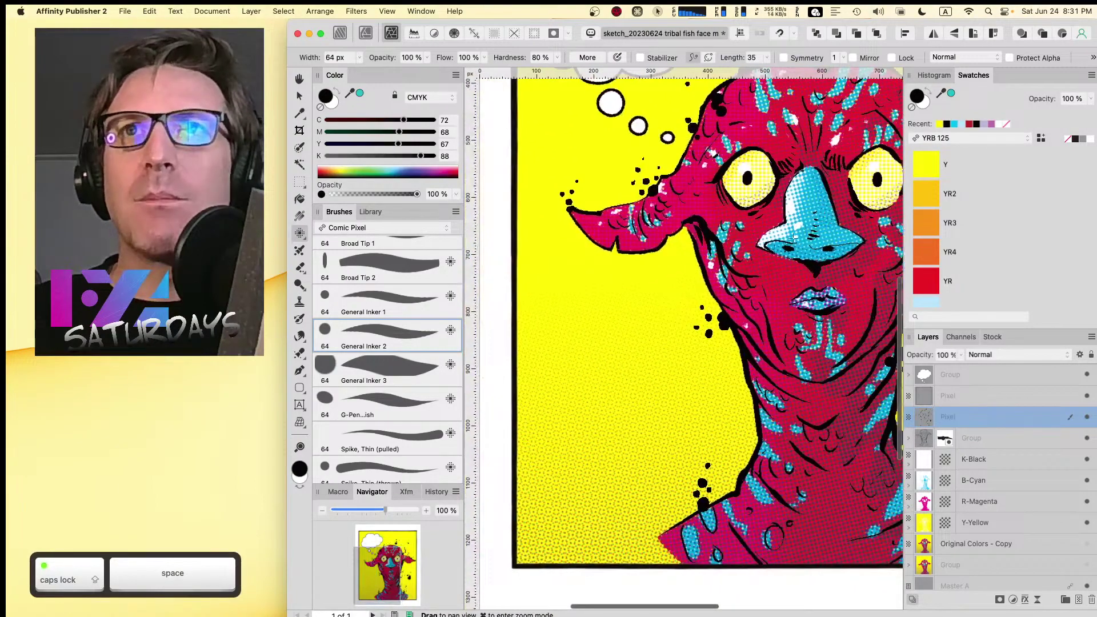
left_click(594, 357)
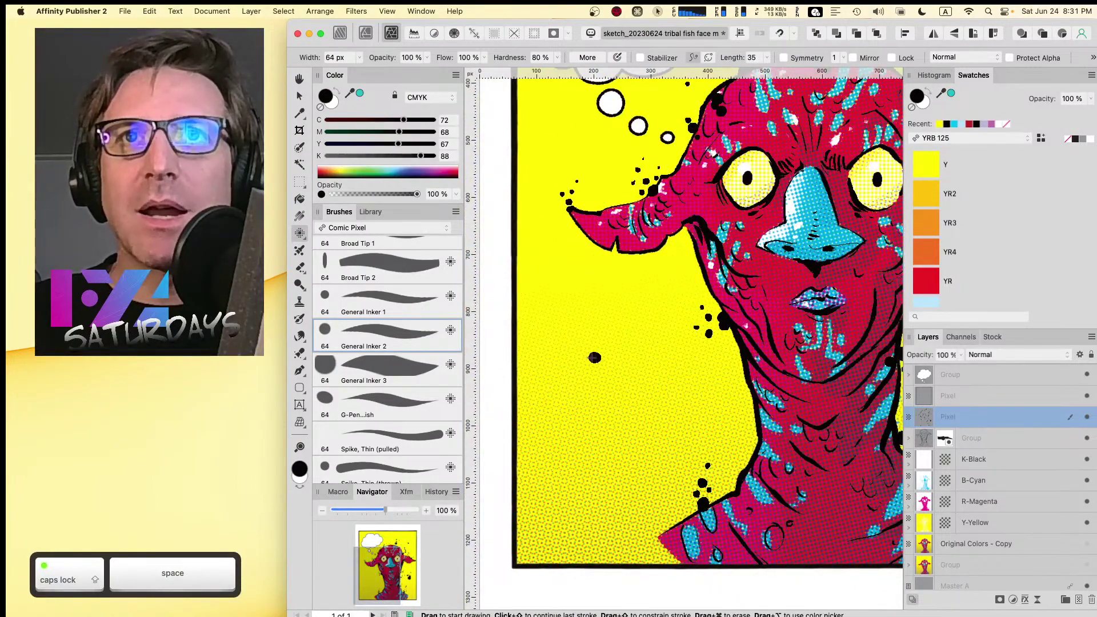
left_click_drag(612, 372, 604, 393)
left_click(617, 358)
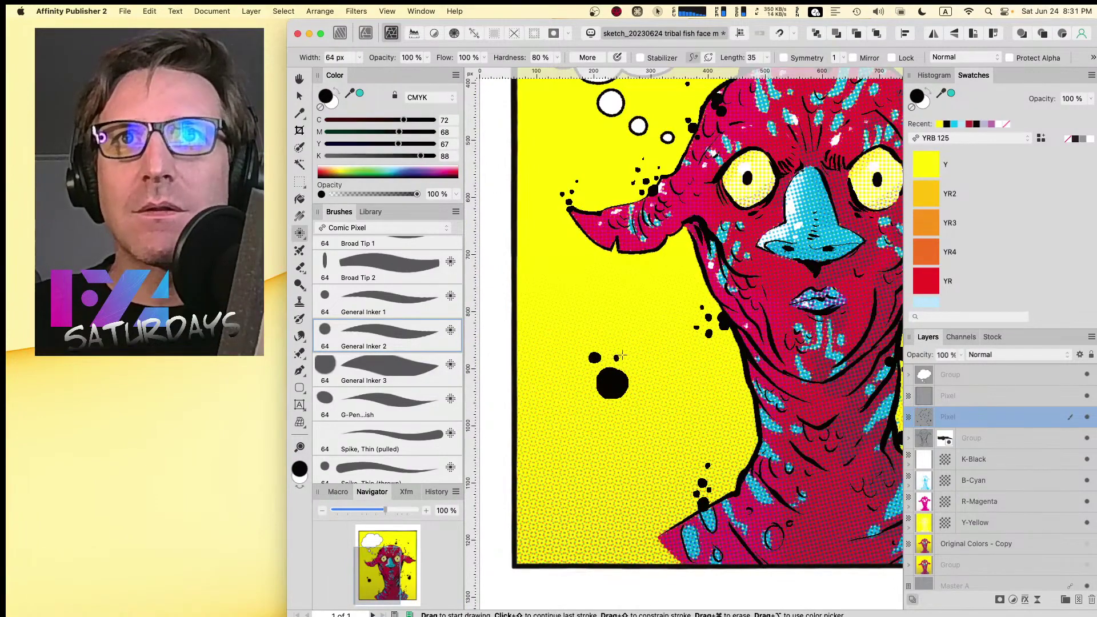
- Dab small black dots in the yellow background just below the left ear
key("space")
left_click_drag(642, 308, 583, 369)
key("space")
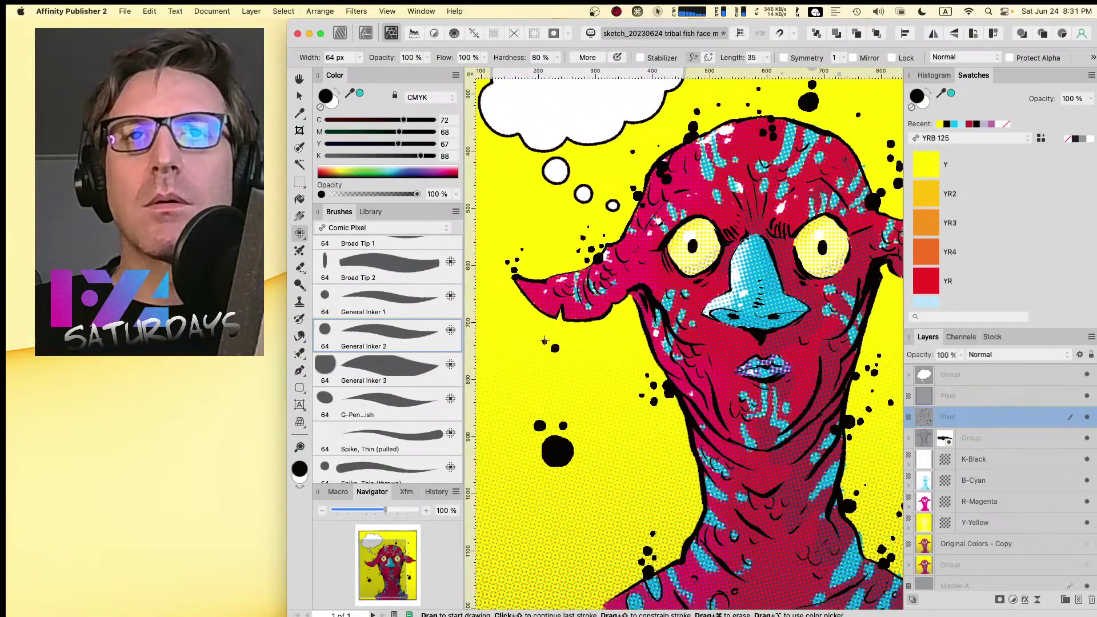
- Add a new pixel layer above the thought bubble group and dab three black dots in a row as an ellipsis inside the bubble
mouse_move(720, 245)
left_mouse_down()
mouse_move(683, 330)
mouse_move(730, 374)
mouse_move(681, 354)
left_mouse_up()
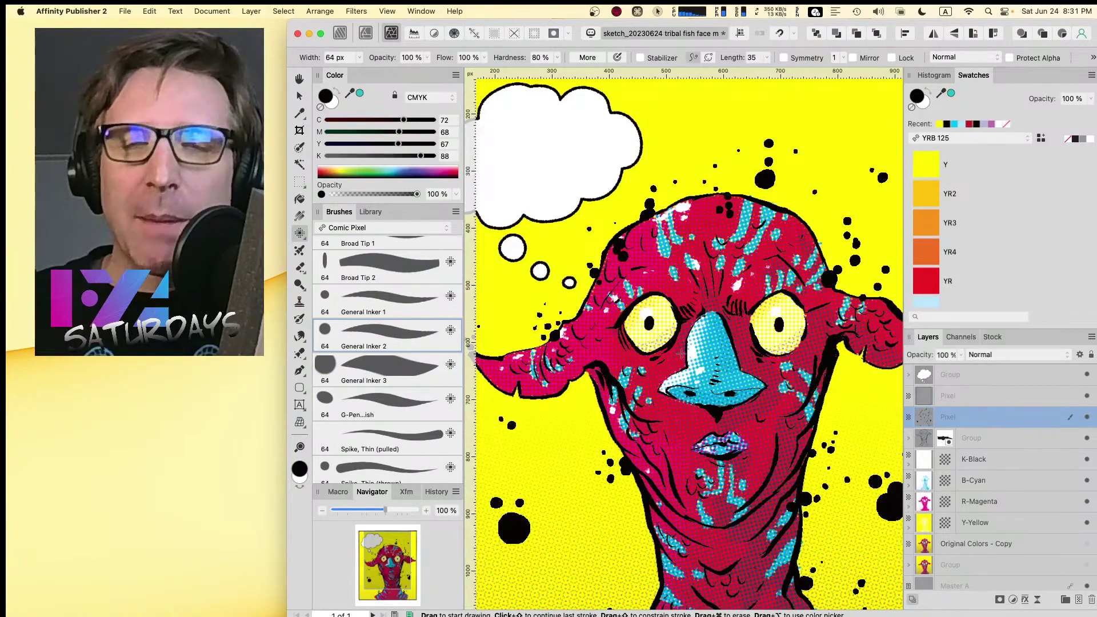
key("space")
mouse_move(547, 274)
left_mouse_down()
mouse_move(597, 274)
mouse_move(674, 300)
left_mouse_up()
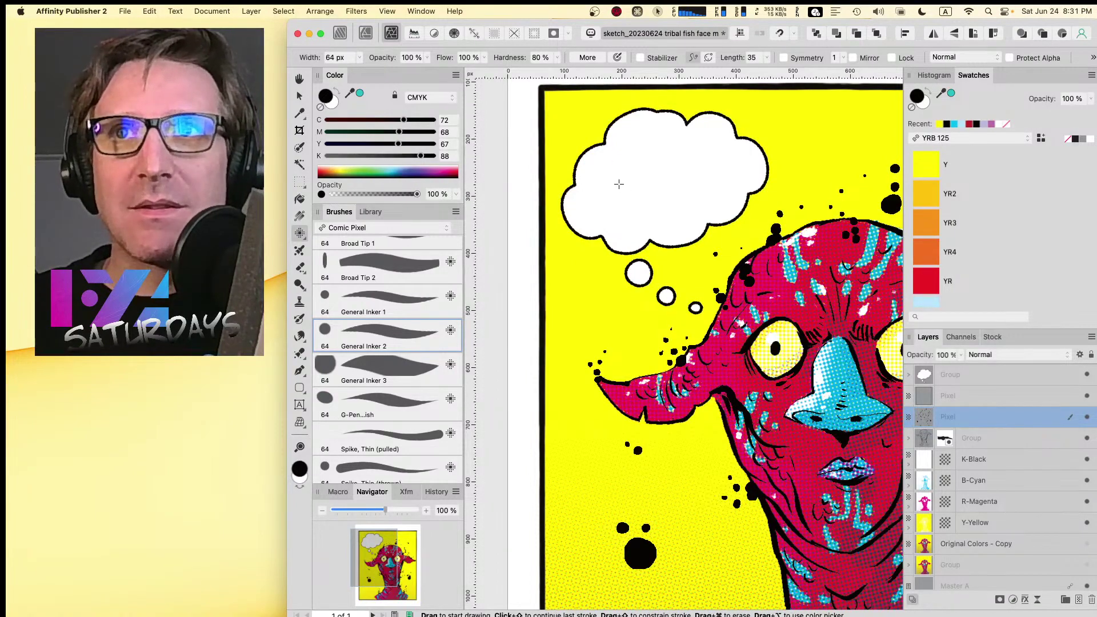
left_click_drag(624, 188, 564, 190)
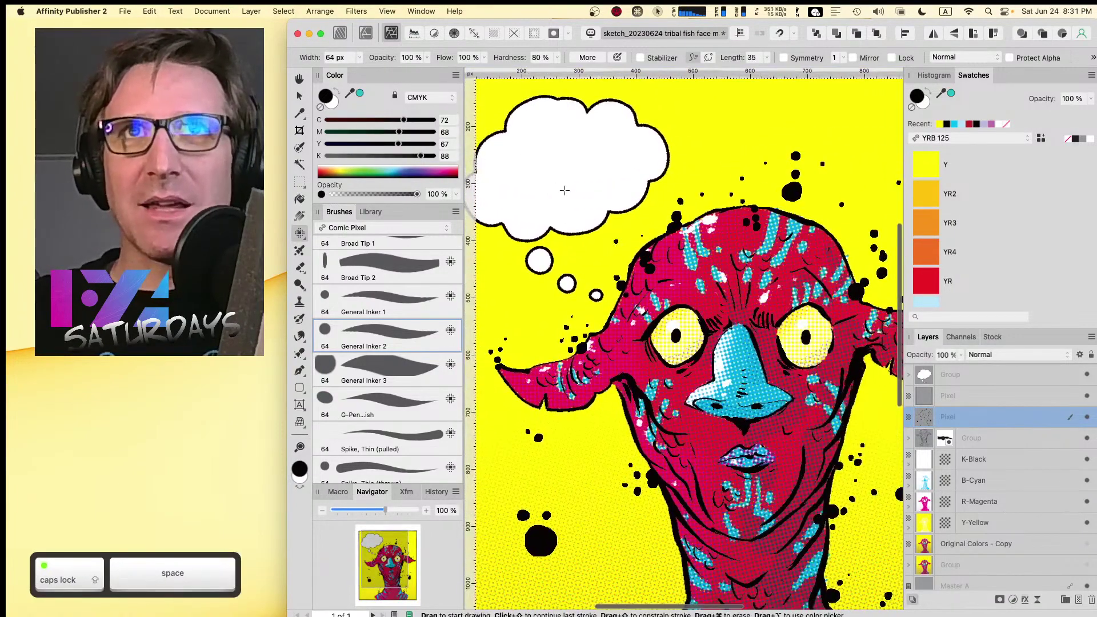
left_click(976, 384)
left_click(1078, 599)
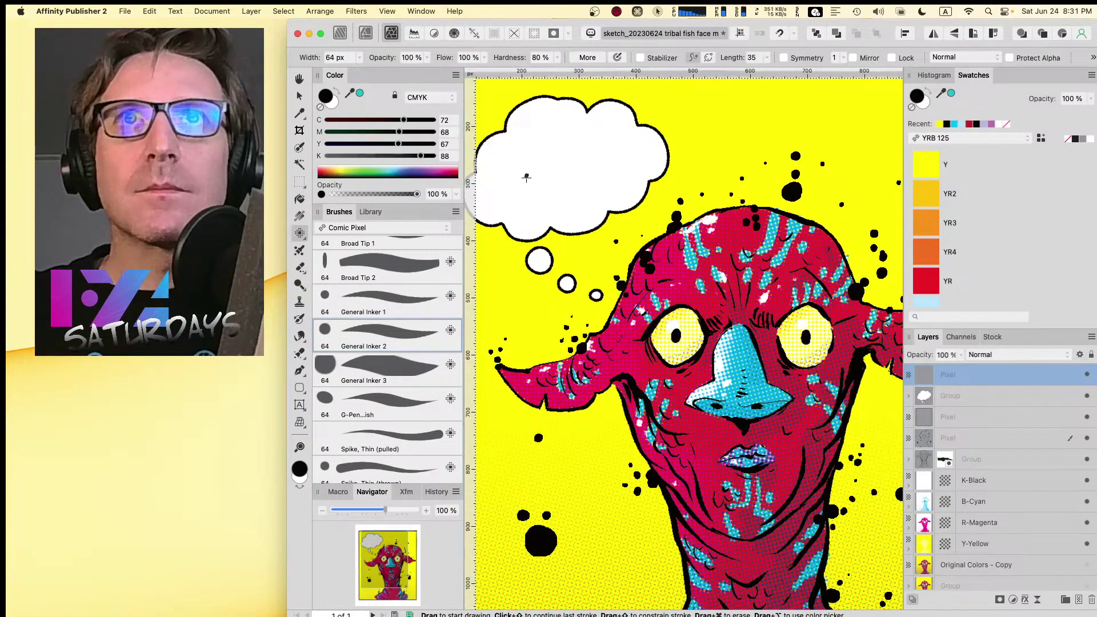
left_click(552, 175)
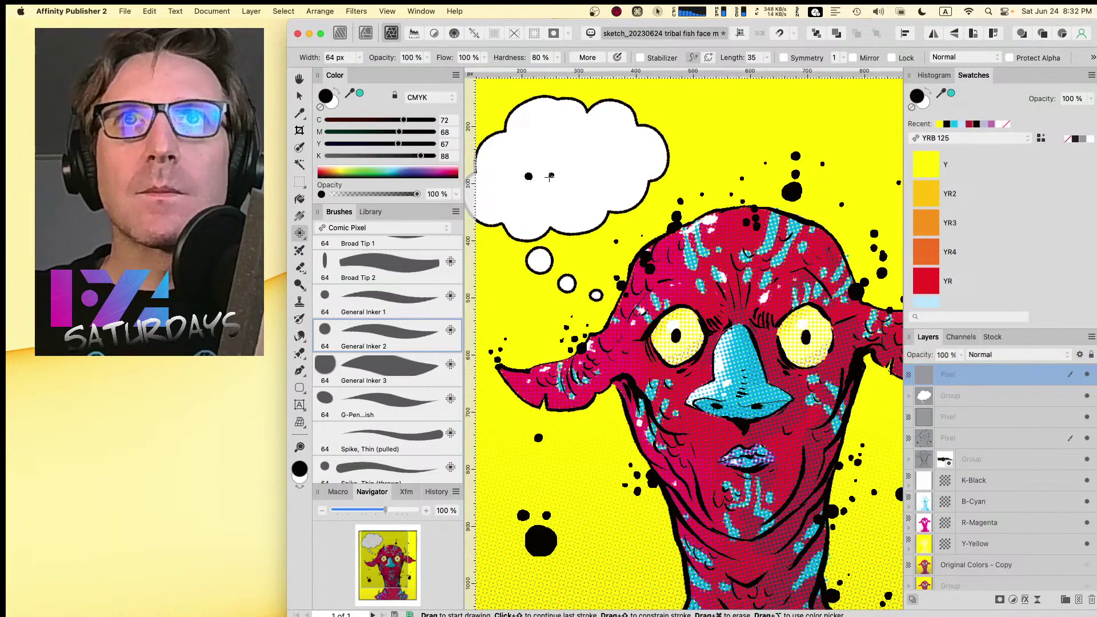
left_click(578, 176)
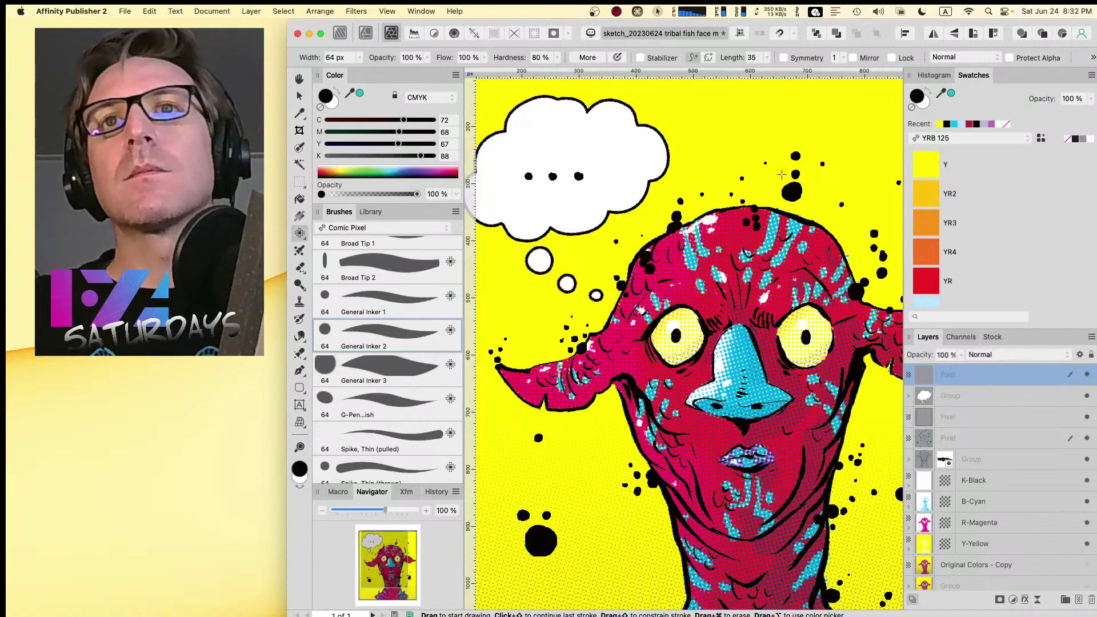
- Stretch both round pupils into pointed vertical slits with short black strokes
key("space")
left_click_drag(788, 277, 693, 176)
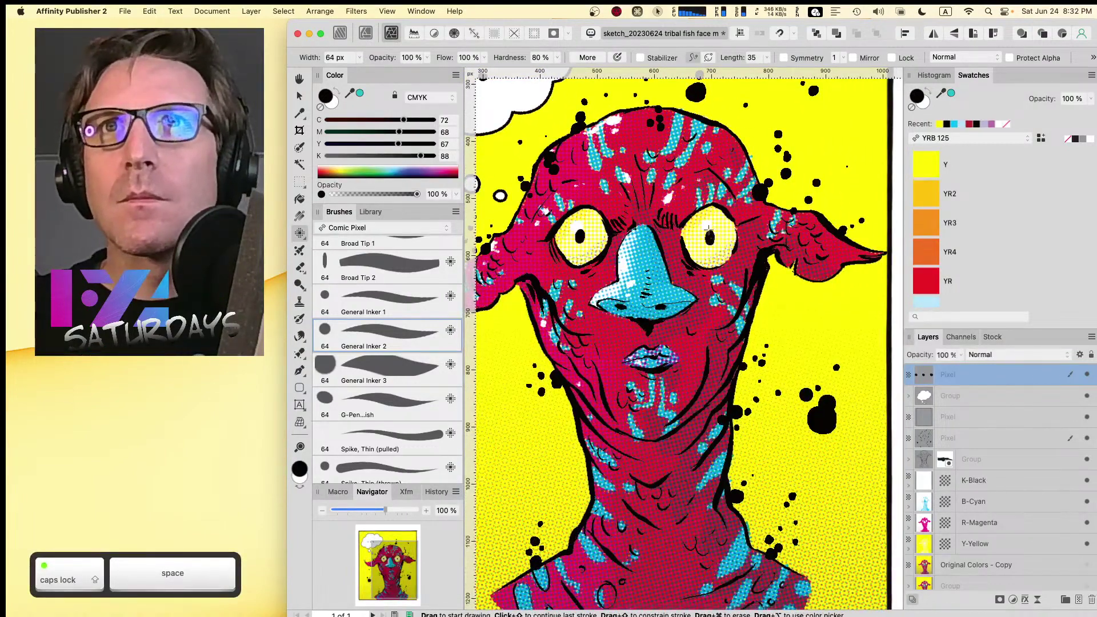
key("super+equal")
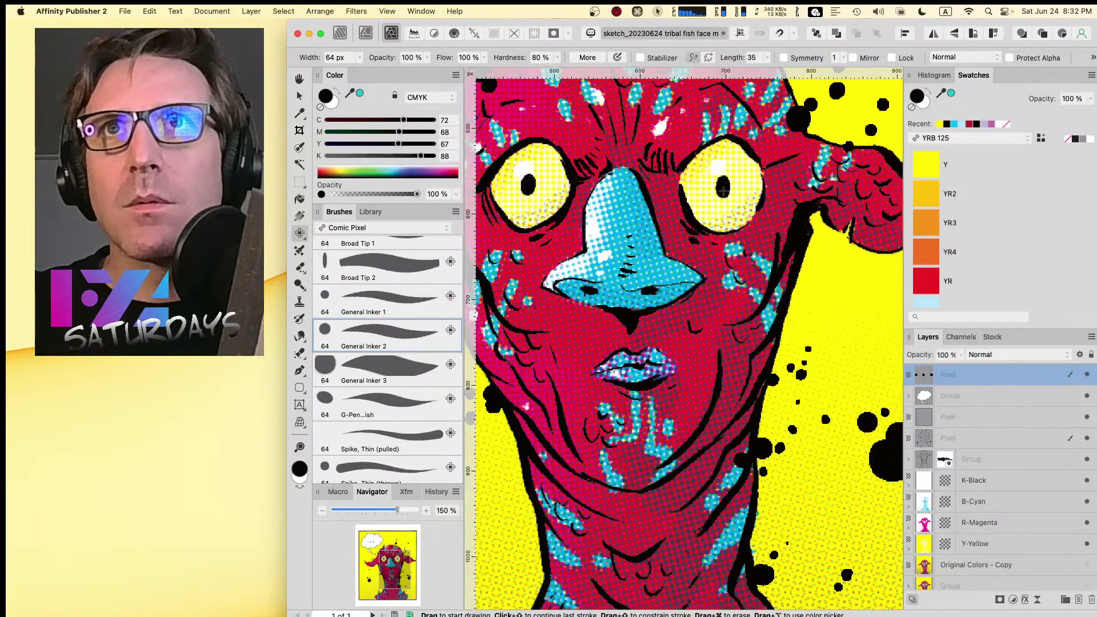
mouse_move(723, 194)
left_mouse_down()
mouse_move(722, 207)
mouse_move(722, 190)
left_mouse_up()
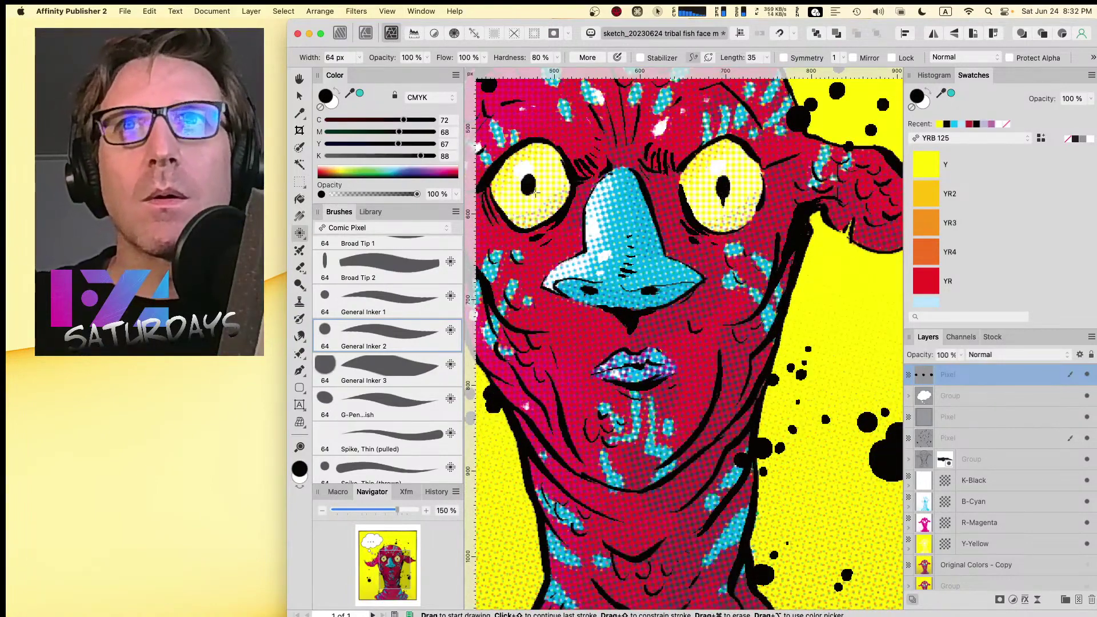
mouse_move(528, 187)
left_mouse_down()
mouse_move(528, 203)
mouse_move(528, 191)
left_mouse_up()
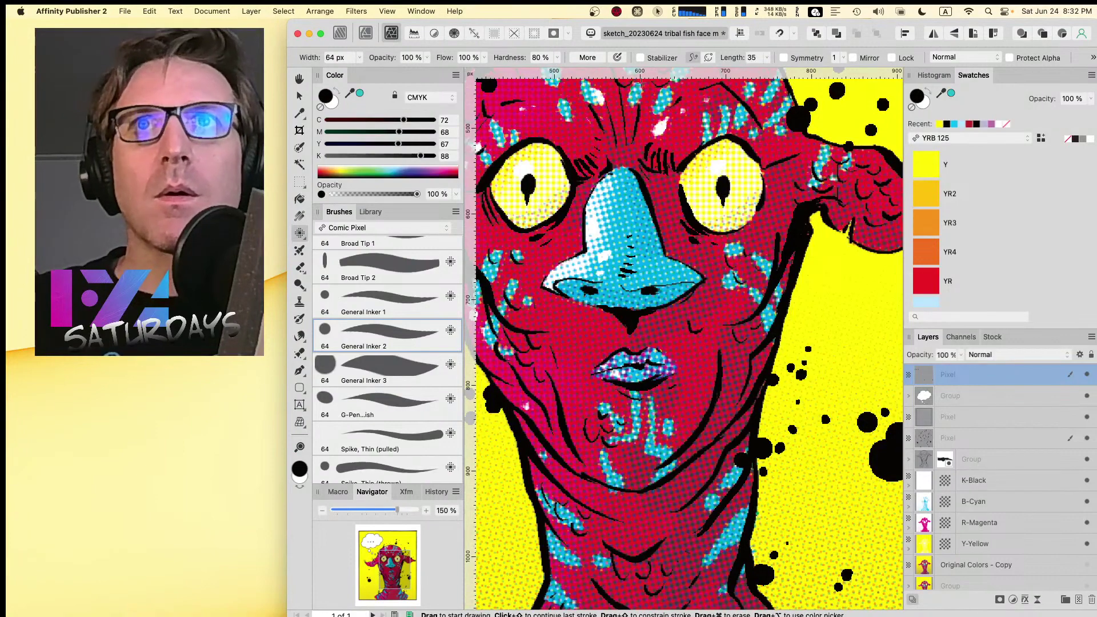
key("super+0")
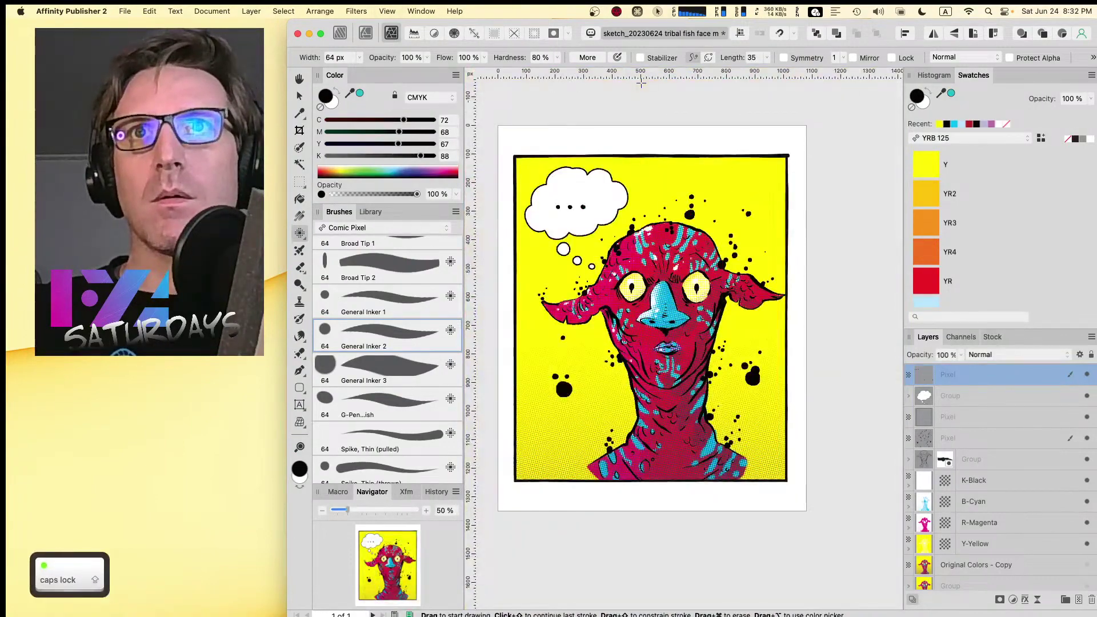
- Dab small black dots in the yellow background between the thought bubble and the head's top blot, and another above the left shoulder
key("super+equal")
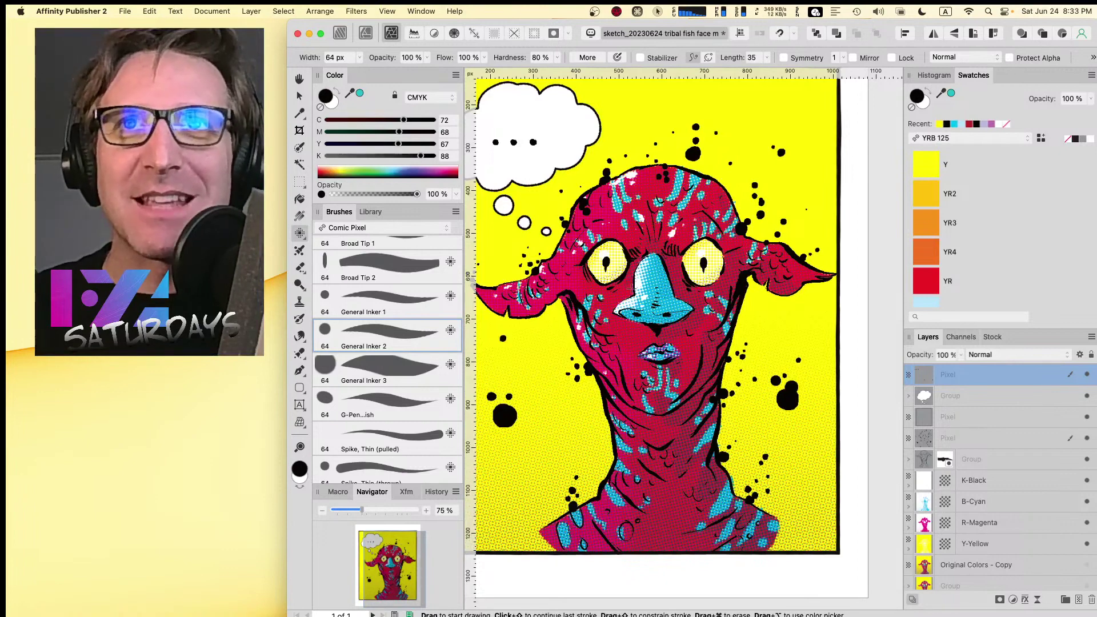
key("Caps_Lock")
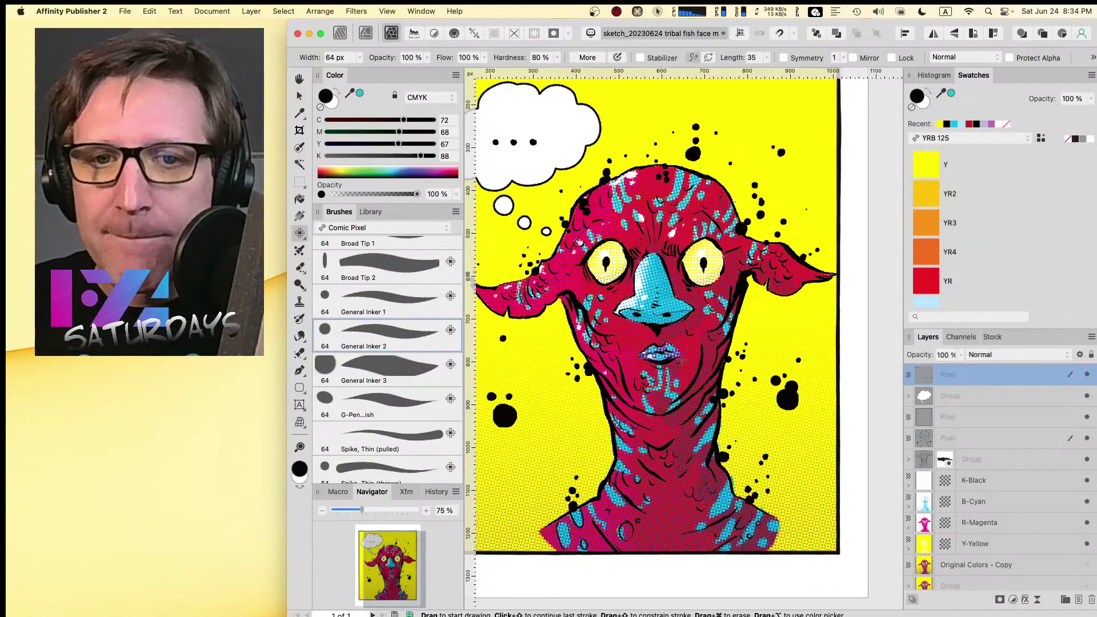
key("space")
left_click_drag(598, 213, 644, 236)
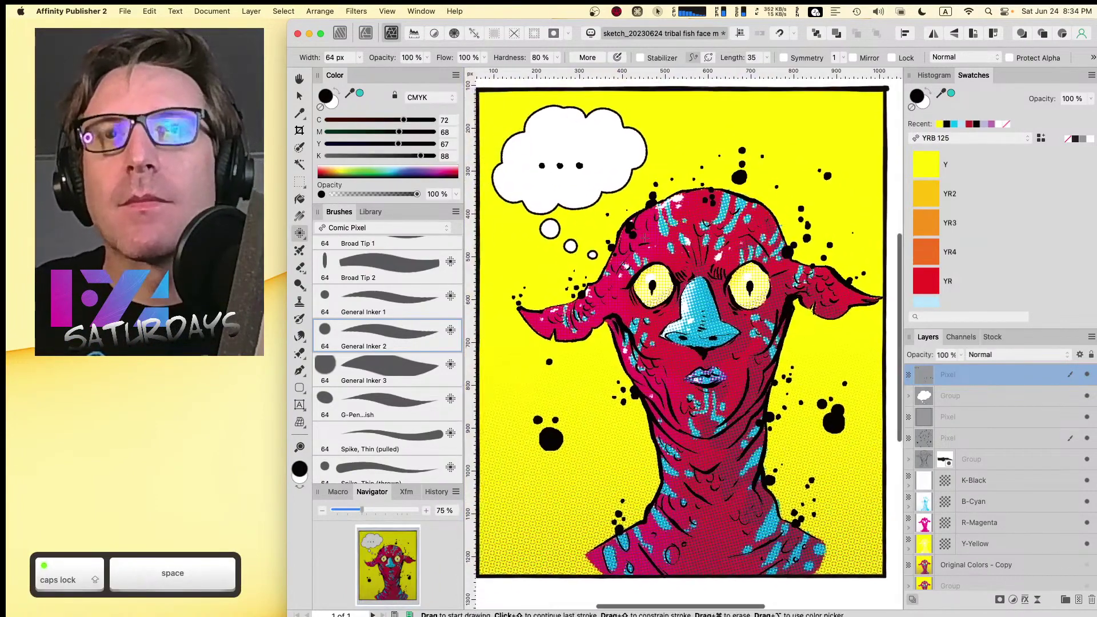
key("super+minus")
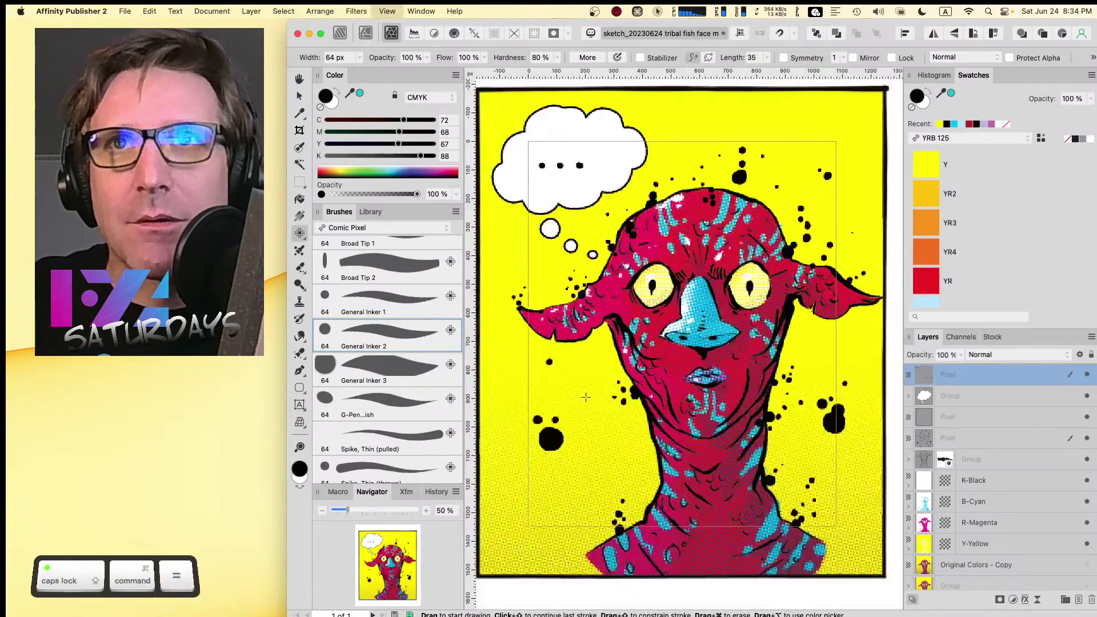
key("super+plus")
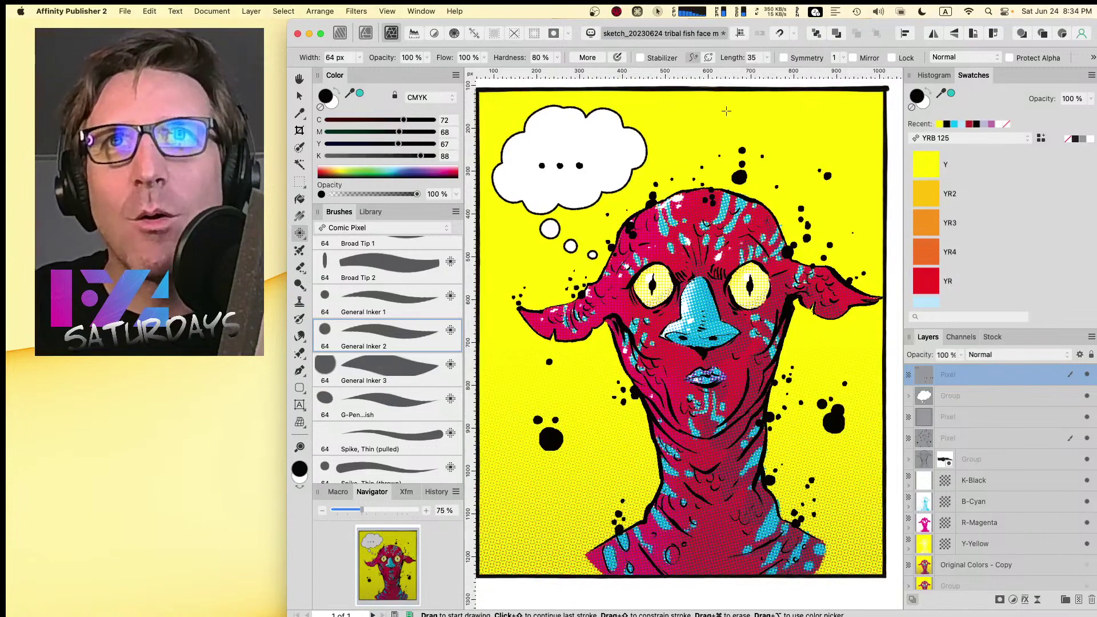
left_click(693, 132)
left_click(698, 125)
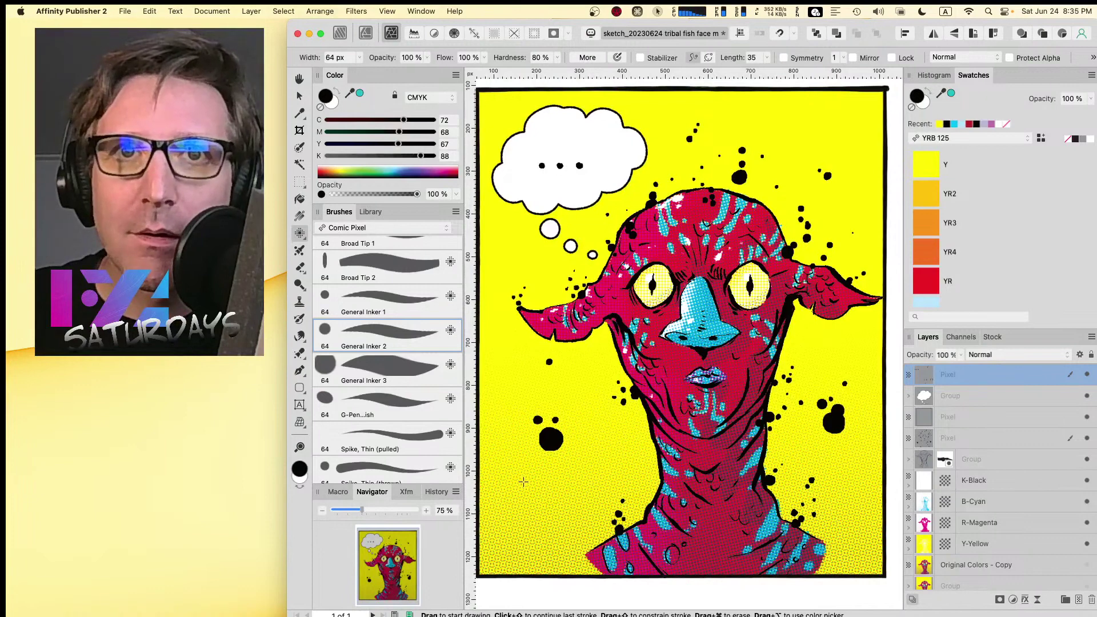
left_click_drag(523, 483, 523, 486)
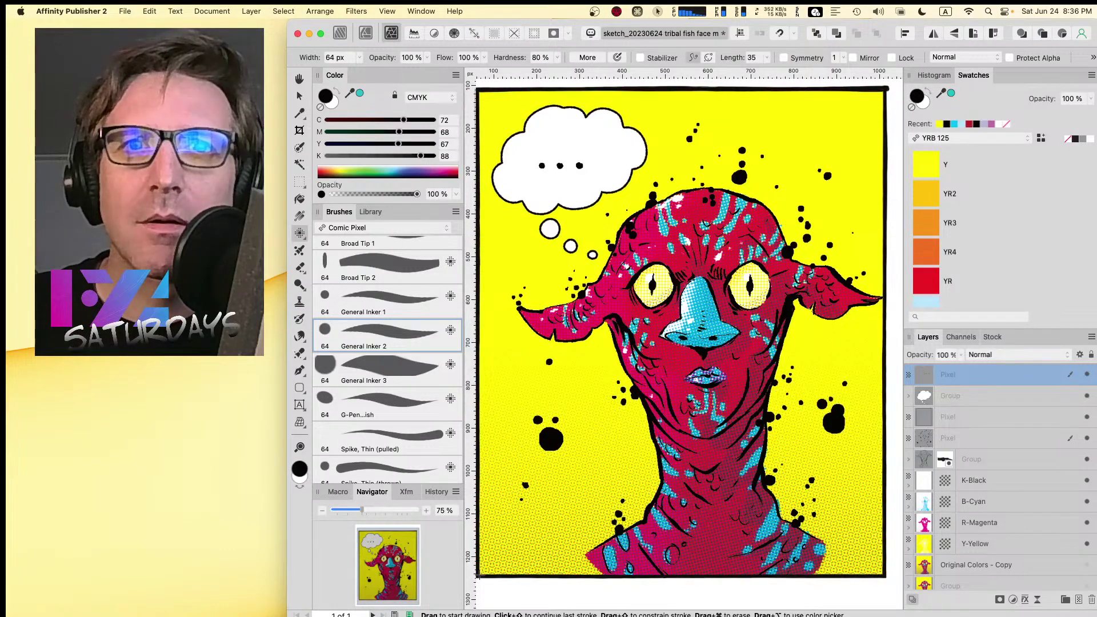
- Draw thin wavy black contour lines across the background on both sides of the neck, plus a large and a small ring below the left ear
mouse_move(481, 576)
left_mouse_down()
mouse_move(481, 540)
mouse_move(587, 494)
mouse_move(588, 446)
mouse_move(635, 458)
mouse_move(657, 439)
left_mouse_up()
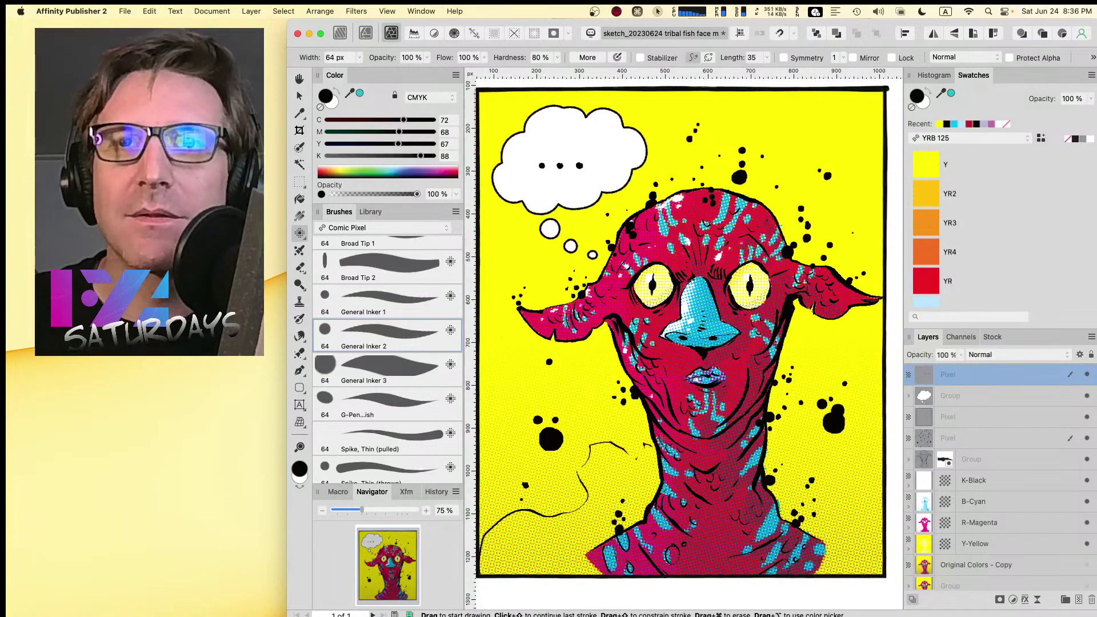
mouse_move(777, 397)
left_mouse_down()
mouse_move(827, 363)
mouse_move(830, 322)
mouse_move(886, 338)
left_mouse_up()
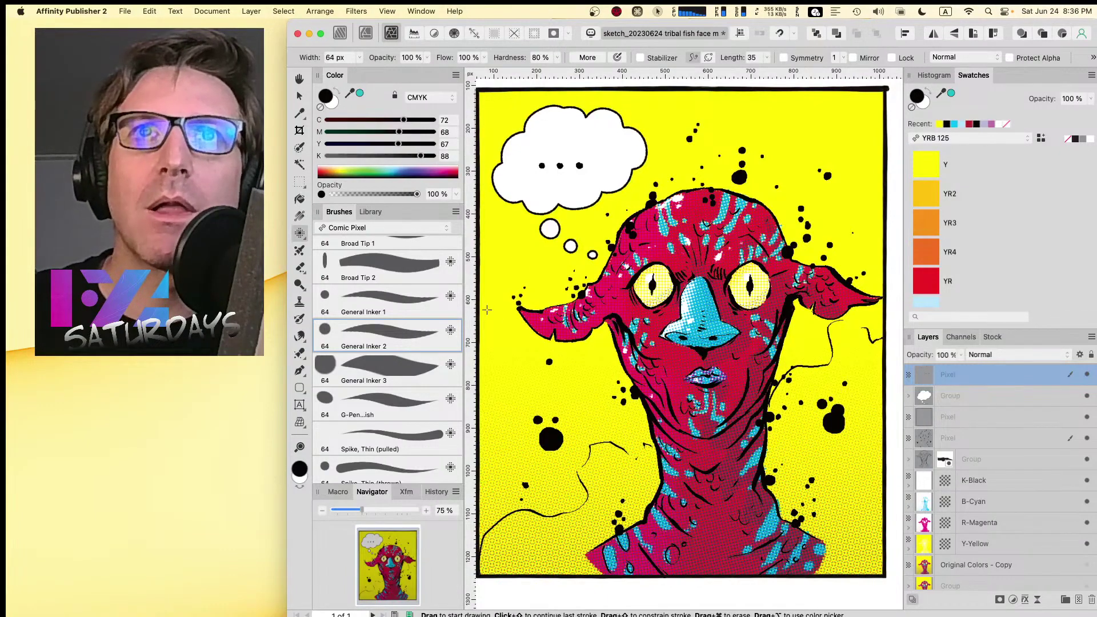
mouse_move(532, 361)
left_mouse_down()
mouse_move(528, 401)
mouse_move(540, 371)
mouse_move(525, 366)
mouse_move(580, 370)
left_mouse_up()
- Sketch irregular large and small ring outlines in the background above the right ear, right of the neck, and beside both shoulders
mouse_move(799, 163)
left_mouse_down()
mouse_move(786, 122)
mouse_move(832, 111)
mouse_move(834, 154)
mouse_move(802, 160)
left_mouse_up()
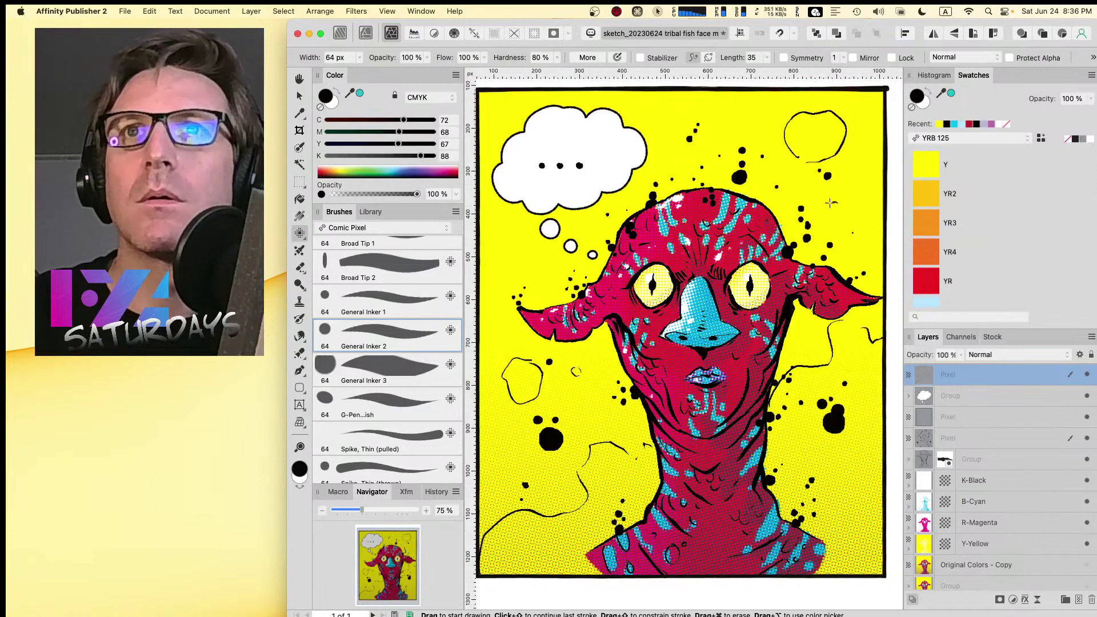
left_click_drag(831, 200, 853, 240)
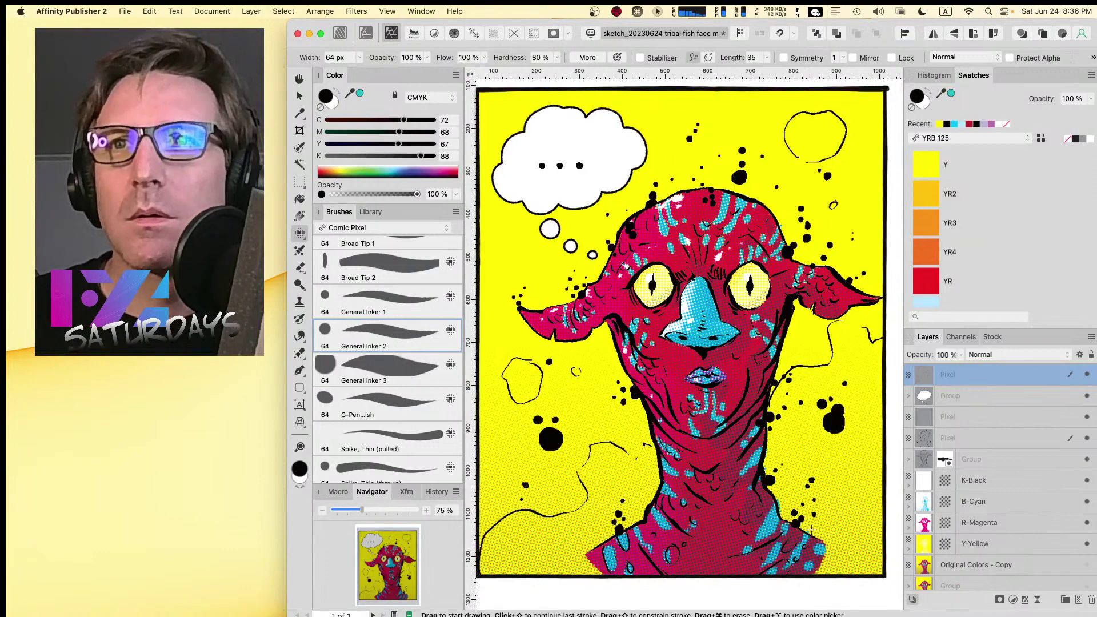
mouse_move(811, 523)
left_mouse_down()
mouse_move(851, 495)
mouse_move(879, 521)
mouse_move(855, 539)
left_mouse_up()
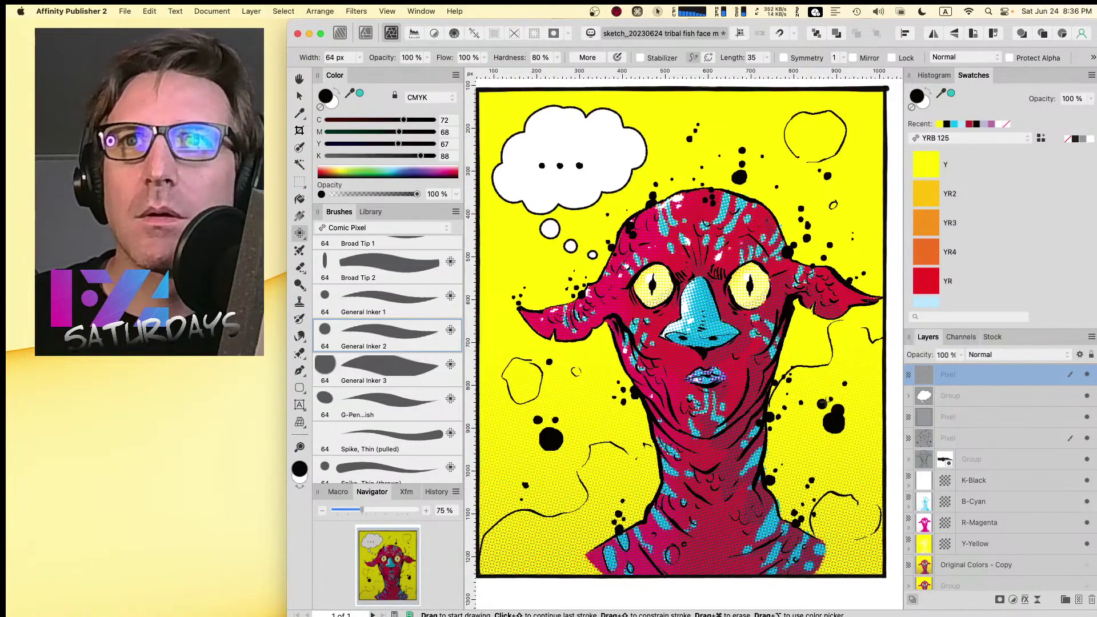
mouse_move(804, 435)
left_mouse_down()
mouse_move(793, 441)
mouse_move(807, 435)
left_mouse_up()
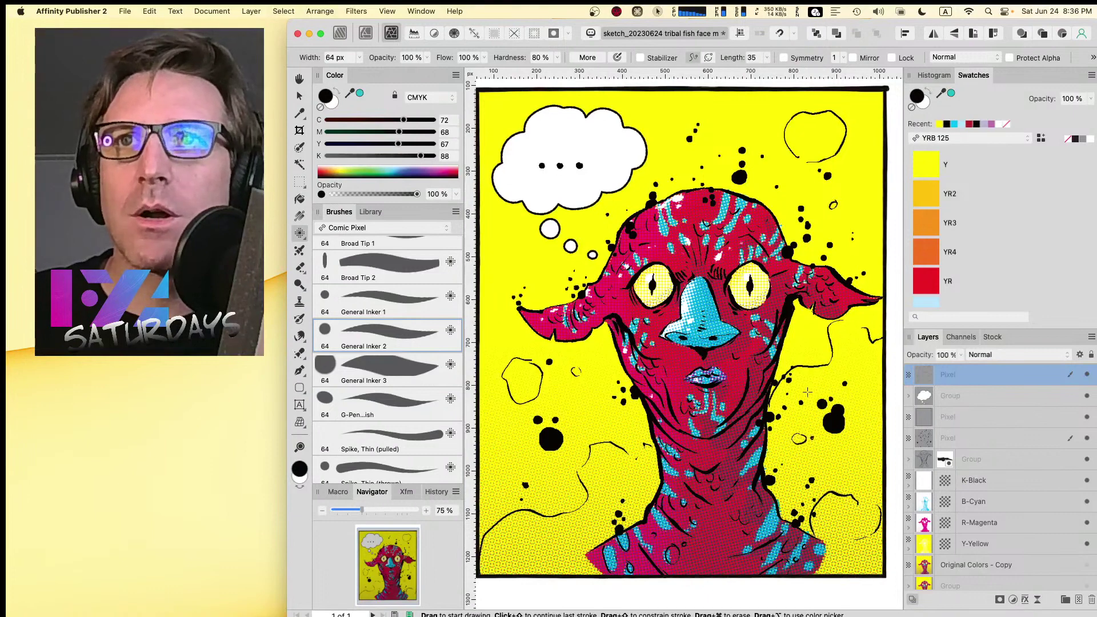
mouse_move(560, 526)
left_mouse_down()
mouse_move(535, 536)
mouse_move(554, 551)
mouse_move(551, 526)
left_mouse_up()
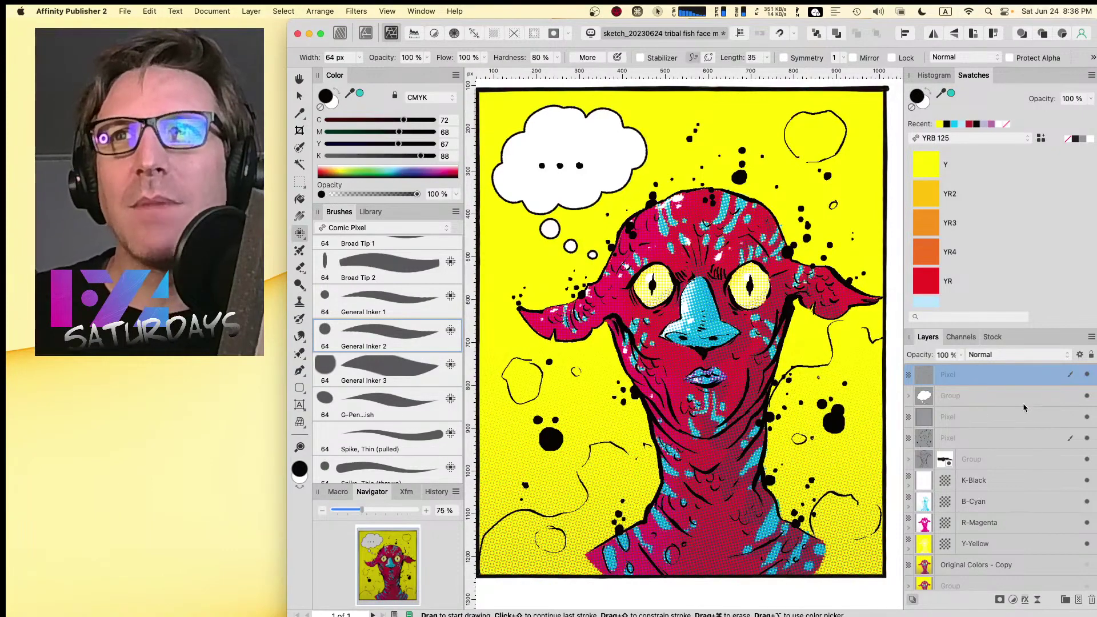
- Add another new pixel layer at the top of the stack and choose the Spike, Thin (pulled) brush
left_click(1078, 599)
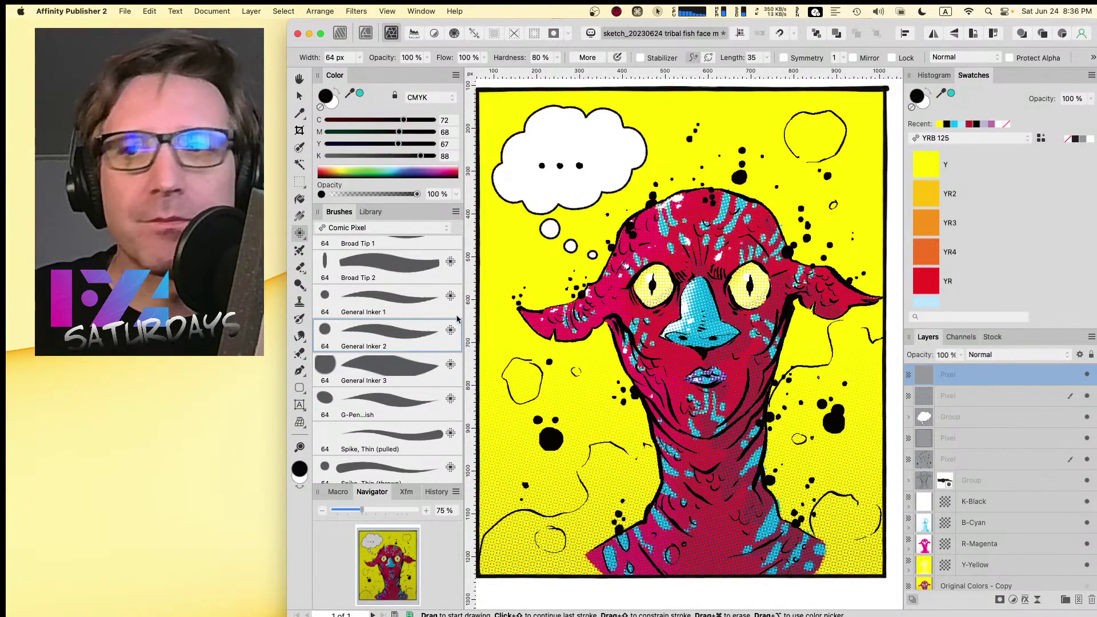
scroll(457, 318, "up", 3)
scroll(464, 316, "up", 5)
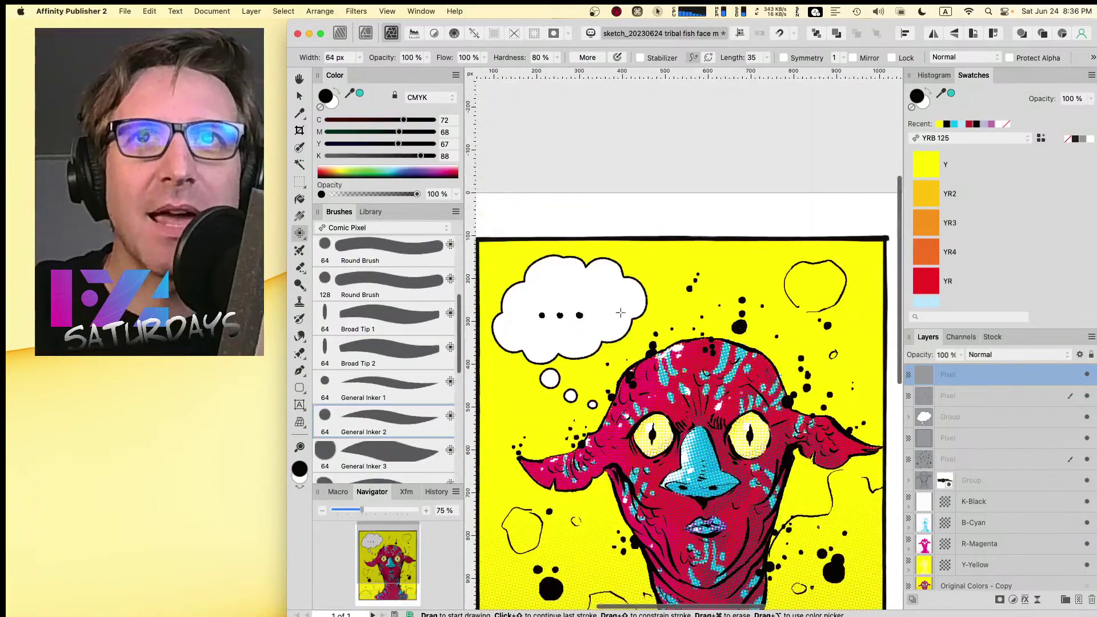
scroll(635, 316, "up", 2)
key("Caps_Lock")
key("space")
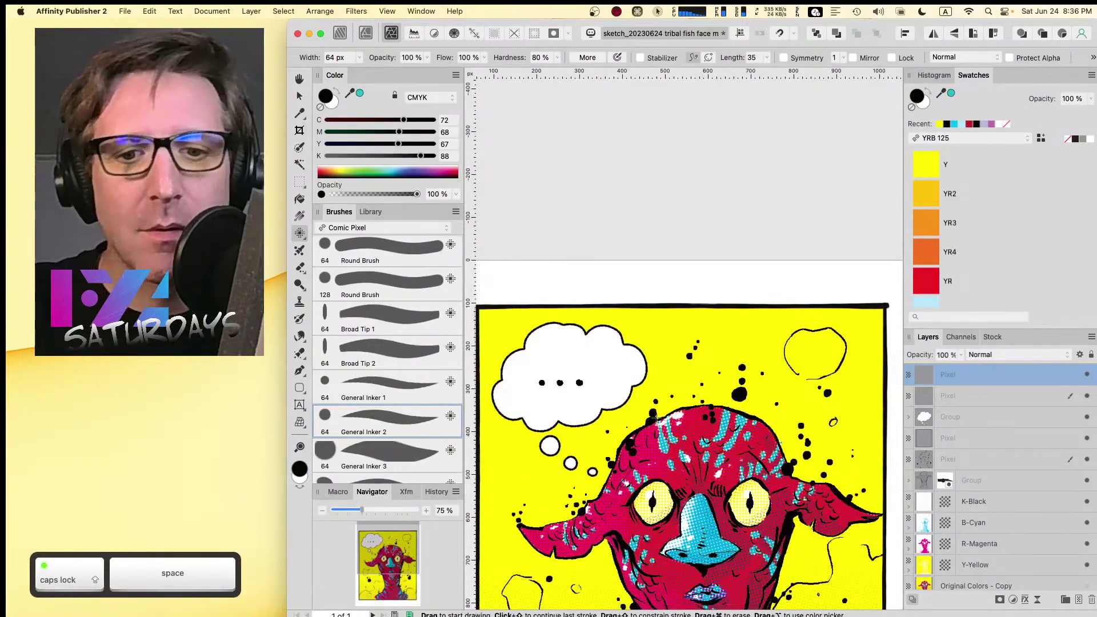
key("super+0")
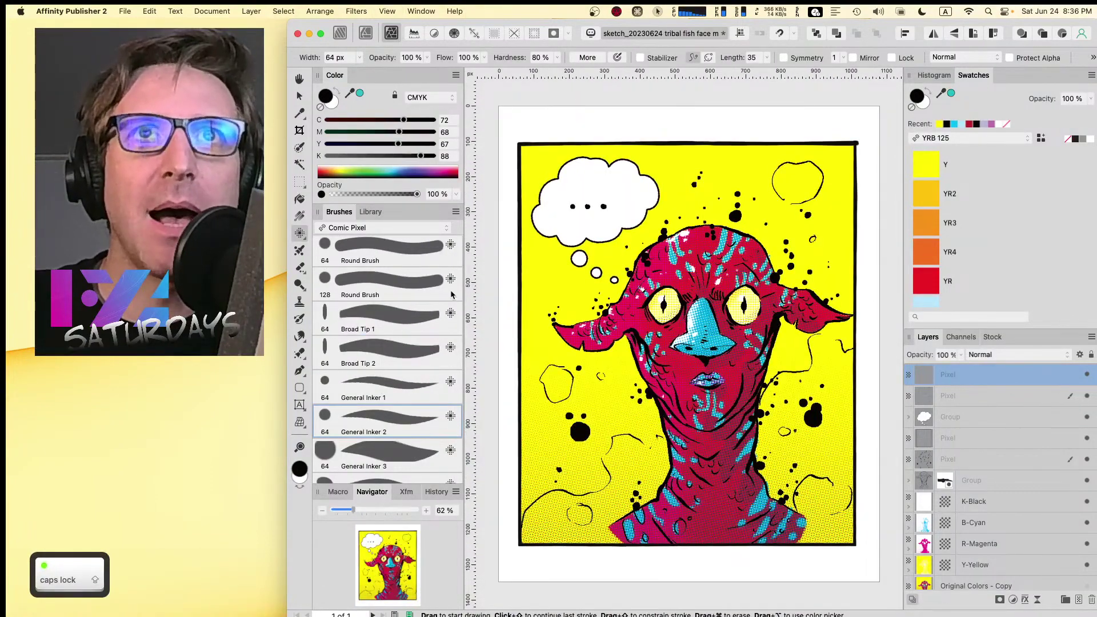
scroll(451, 294, "down", 5)
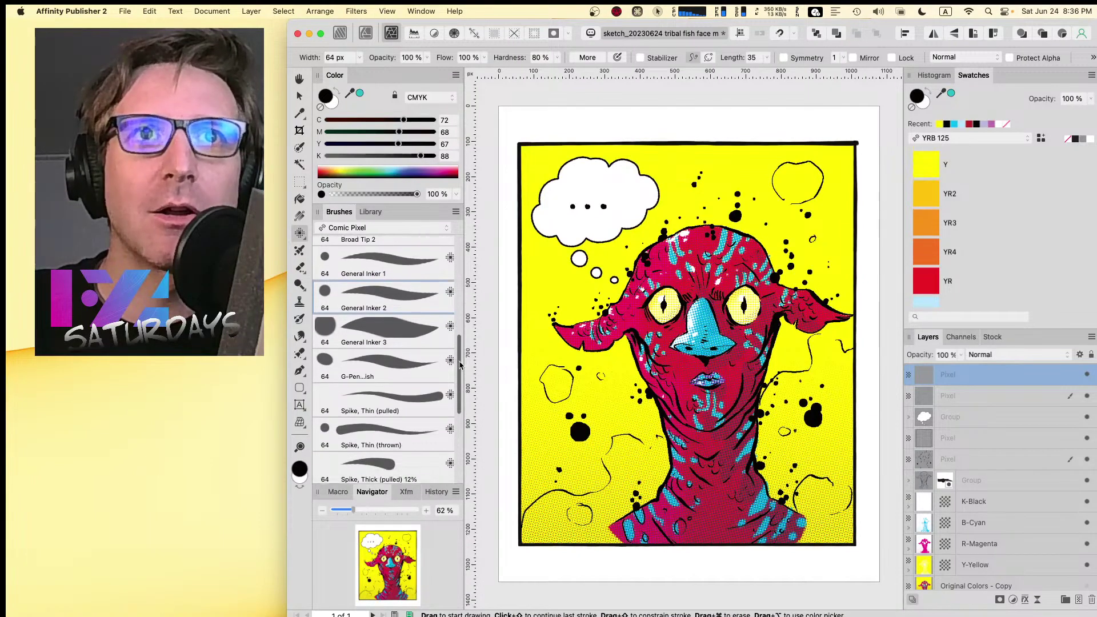
left_click_drag(460, 364, 460, 399)
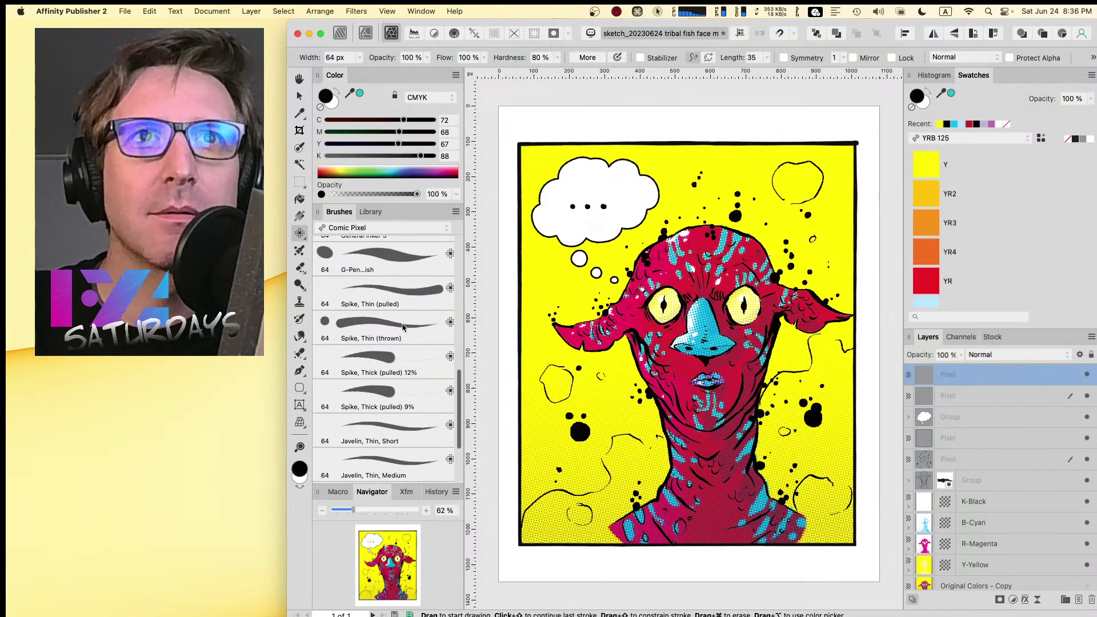
left_click(419, 292)
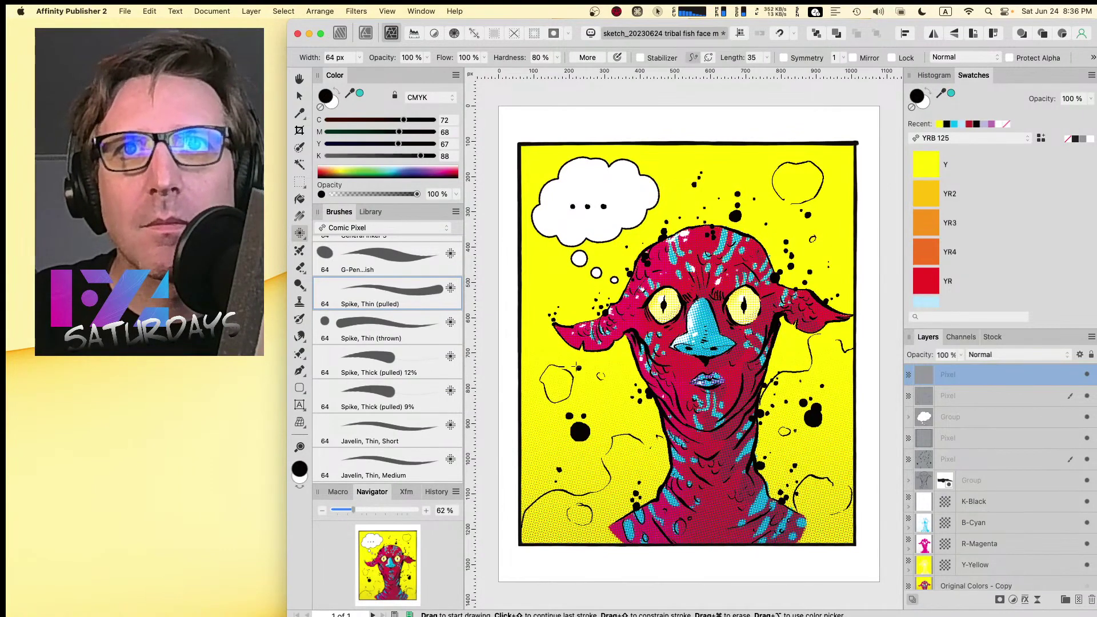
left_click_drag(576, 366, 582, 552)
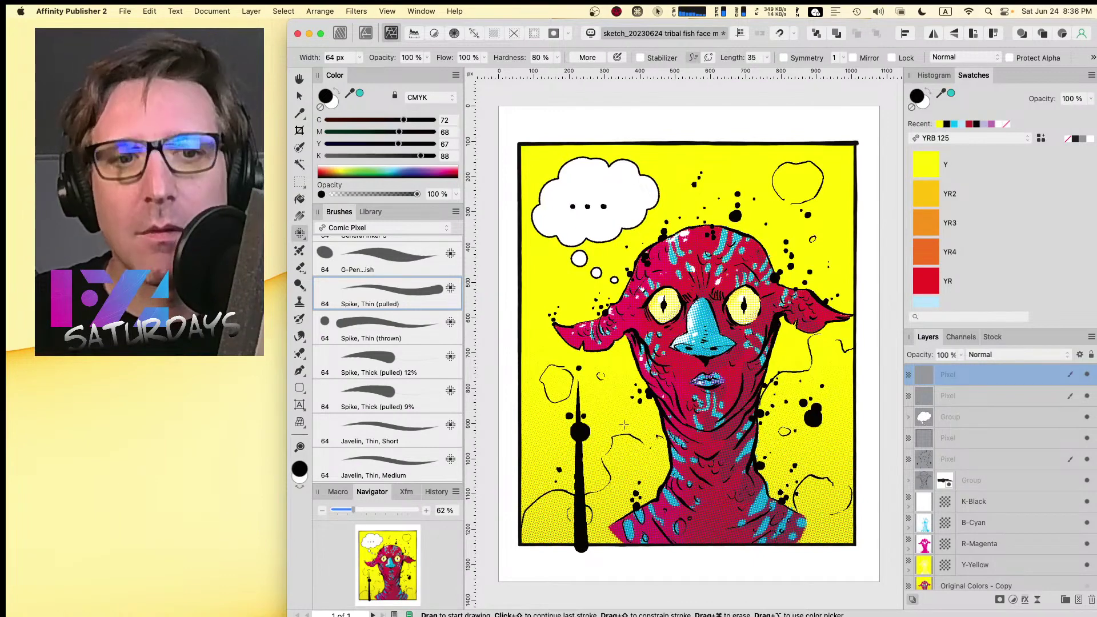
key("Caps_Lock")
key("super+z")
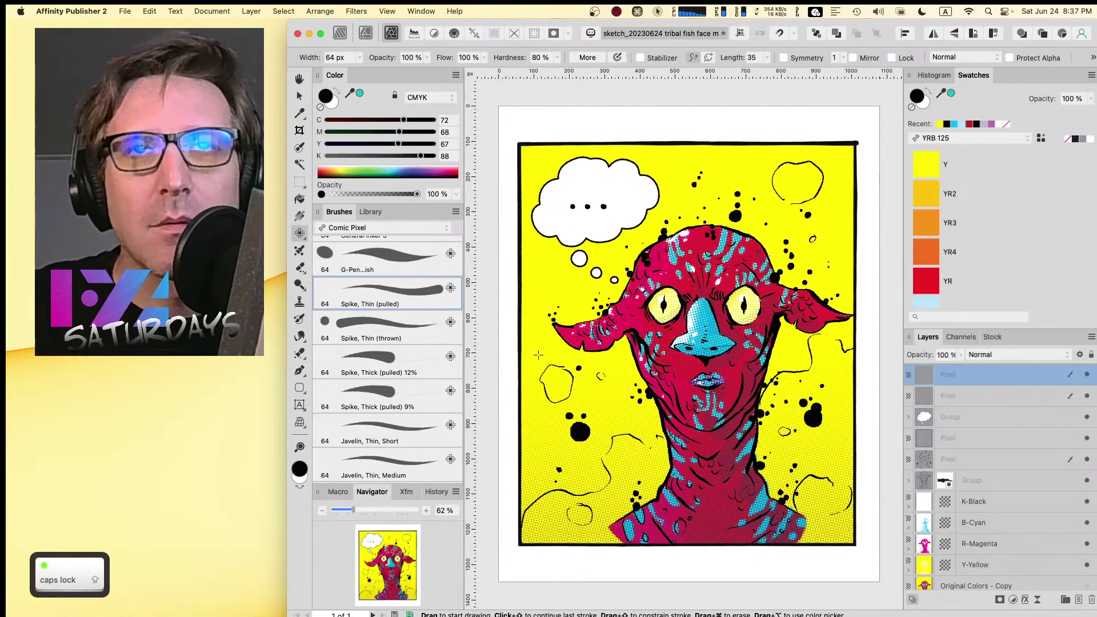
- Try a fan of tapering spike strokes at 60 px width over the artwork's lower-left corner, and undo them all
key("bracketleft")
key("bracketleft")
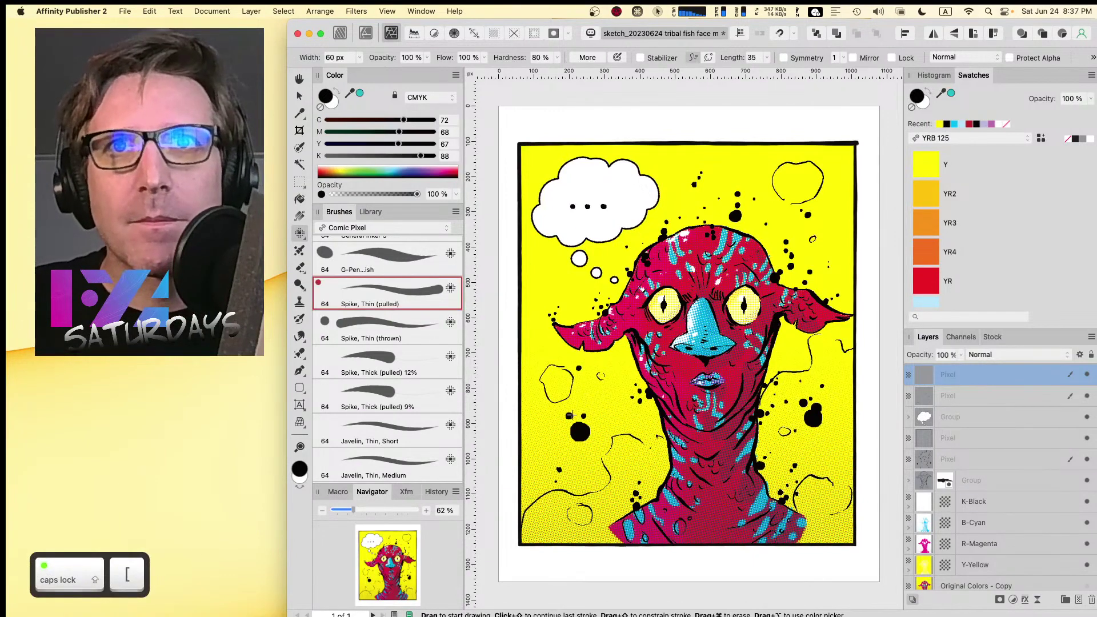
mouse_move(512, 483)
left_mouse_down()
mouse_move(540, 452)
mouse_move(520, 512)
left_mouse_up()
left_click_drag(554, 454, 530, 552)
mouse_move(566, 476)
left_mouse_down()
mouse_move(557, 551)
mouse_move(579, 562)
left_mouse_up()
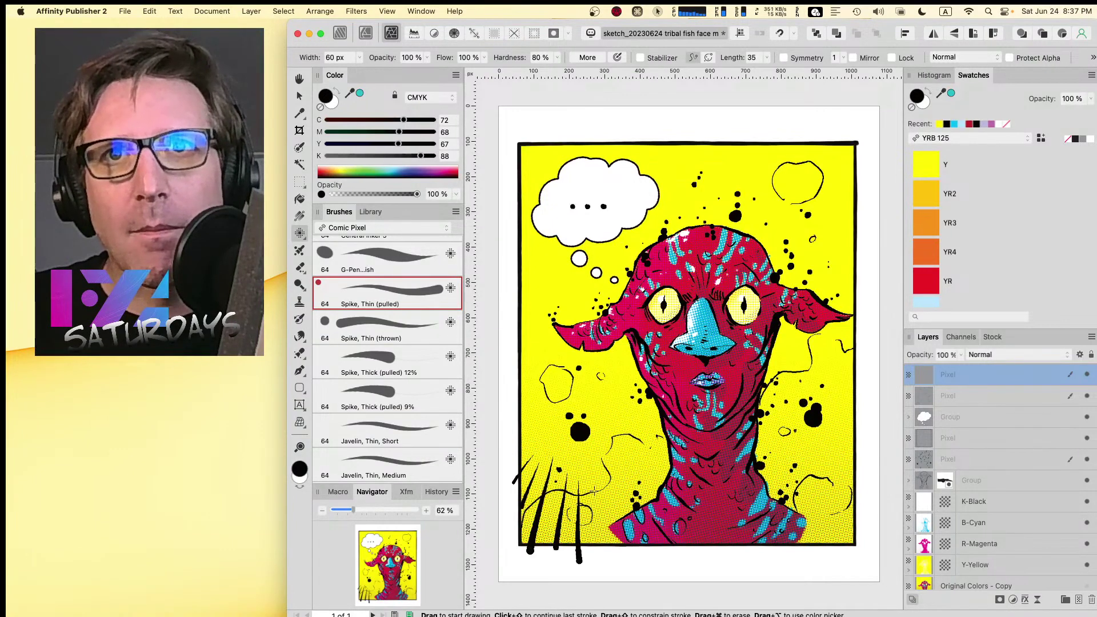
left_click_drag(594, 488, 600, 544)
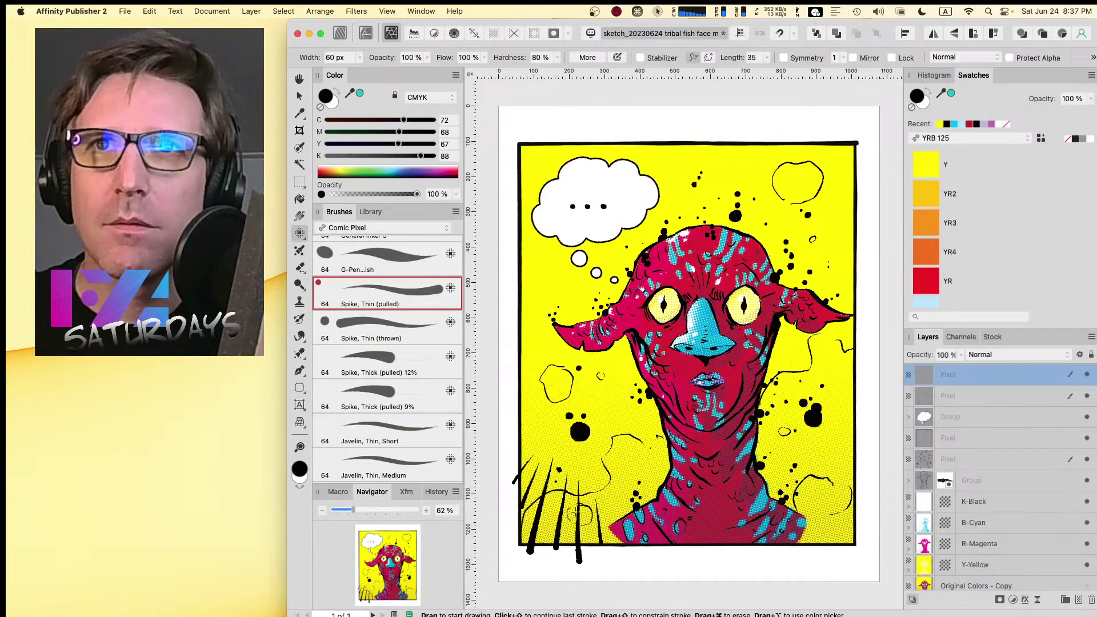
key("super+z")
key("super+z")
key("super+z")
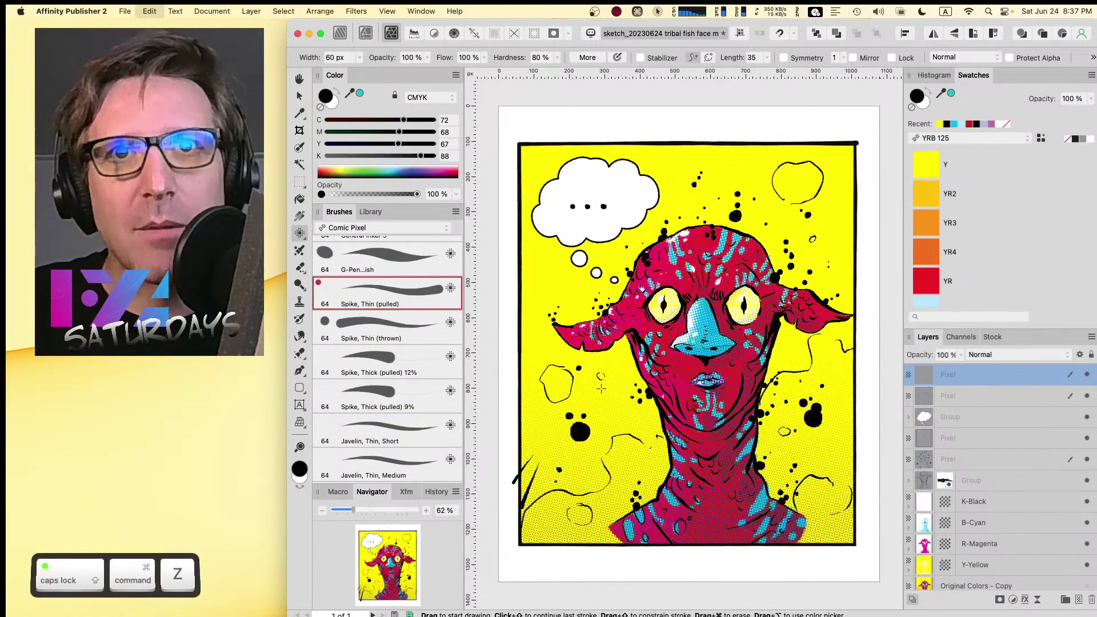
key("super+z")
- Test the Javelin, Thin, Short and Javelin, Thin, Medium brushes with one vertical stroke each, undo both, and settle on the Short one
left_click(413, 432)
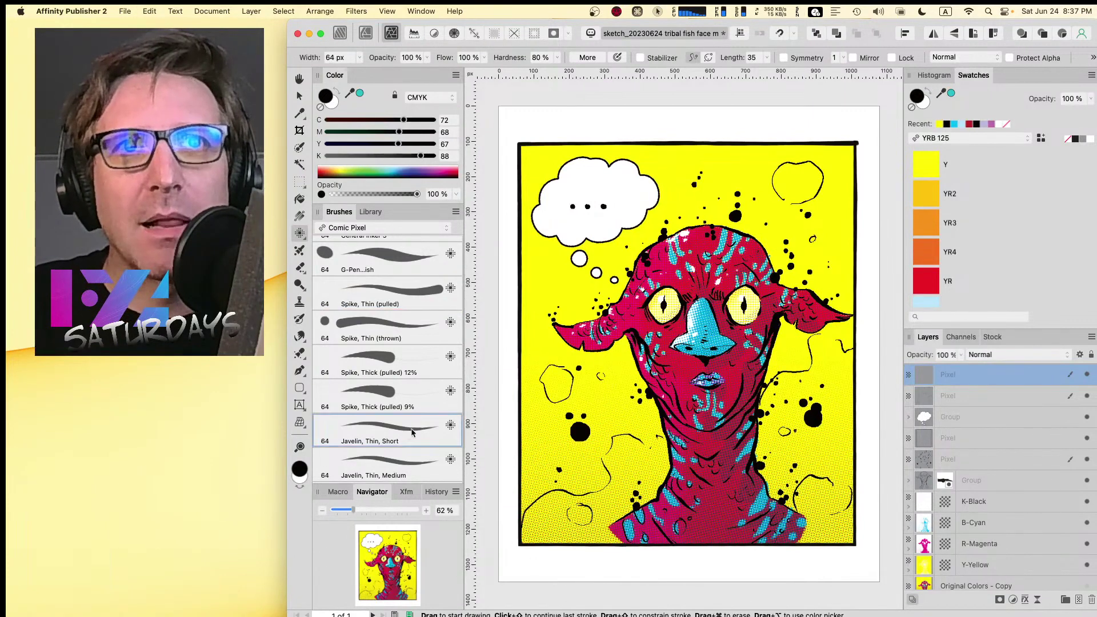
left_click_drag(559, 350, 573, 484)
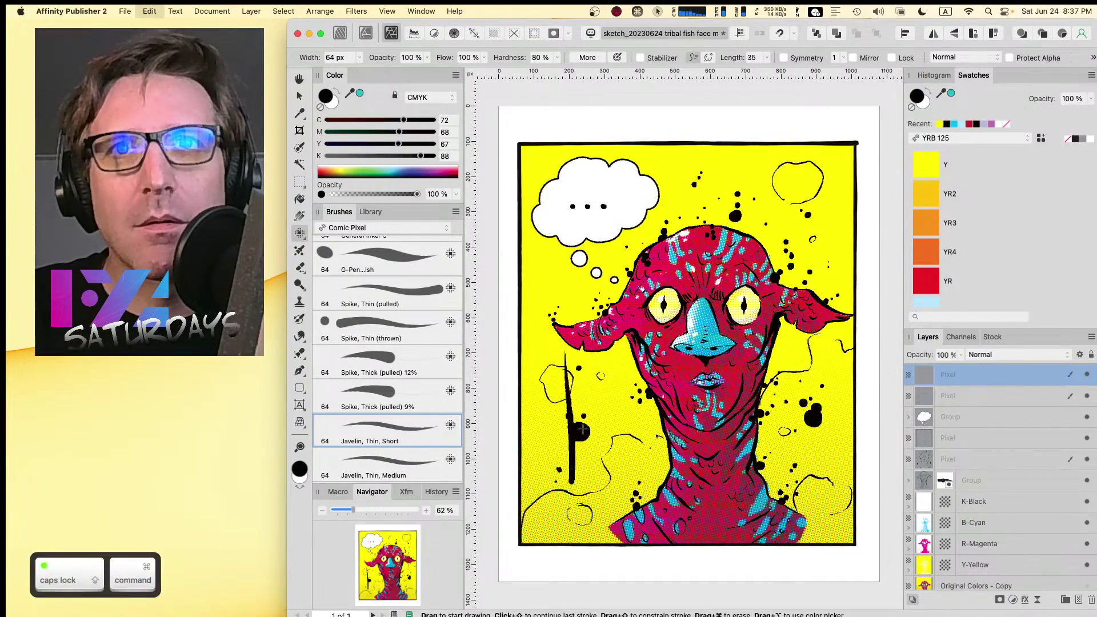
key("super+z")
left_click(427, 469)
left_click_drag(577, 437, 573, 469)
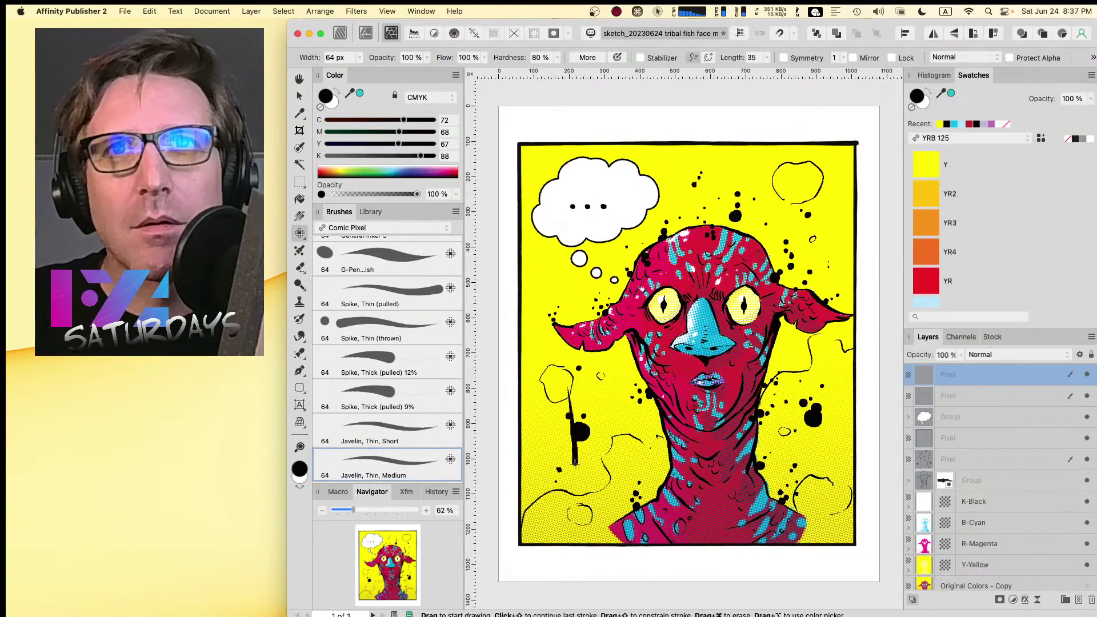
key("super+z")
left_click(420, 445)
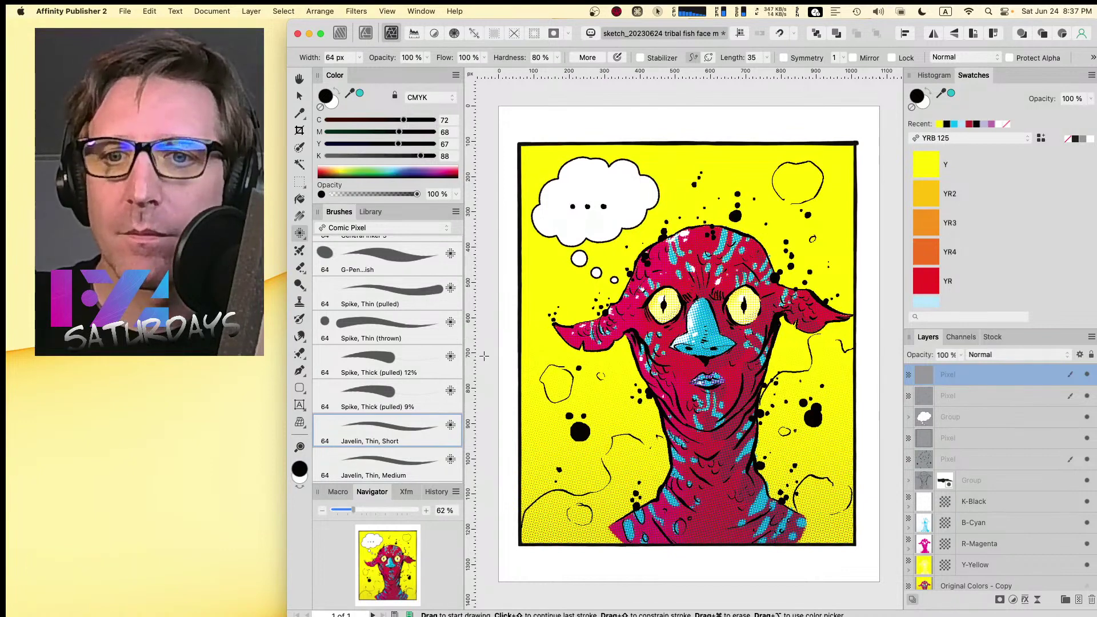
- Try to set the maximum of the Size Jitter distance profile to 5 for the Javelin, Thin, Short brush
scroll(484, 356, "up", 1)
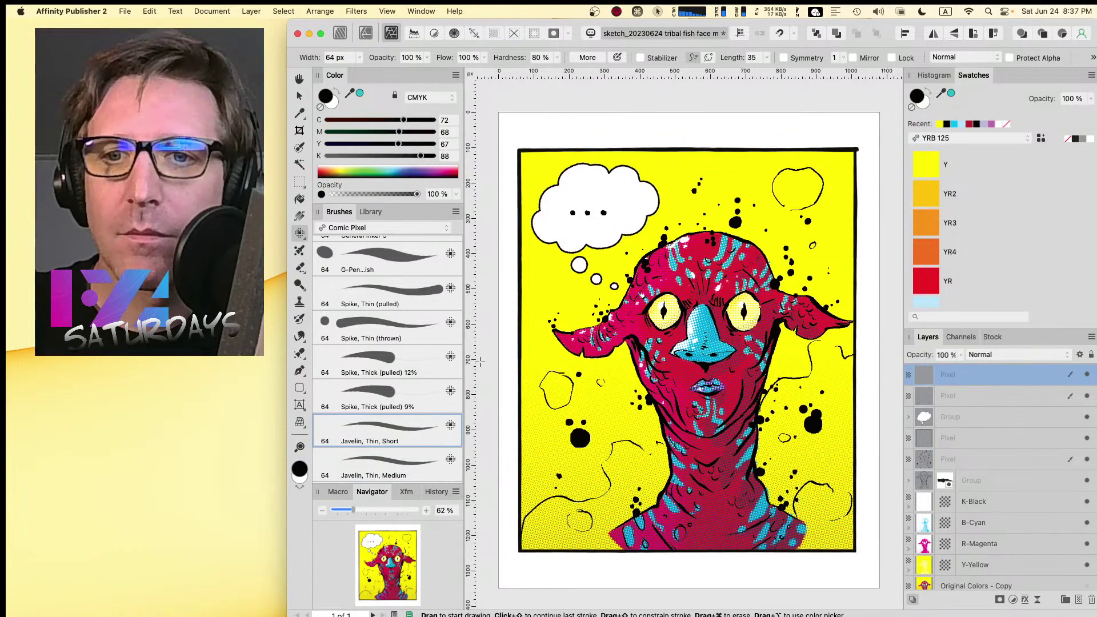
scroll(460, 371, "down", 3)
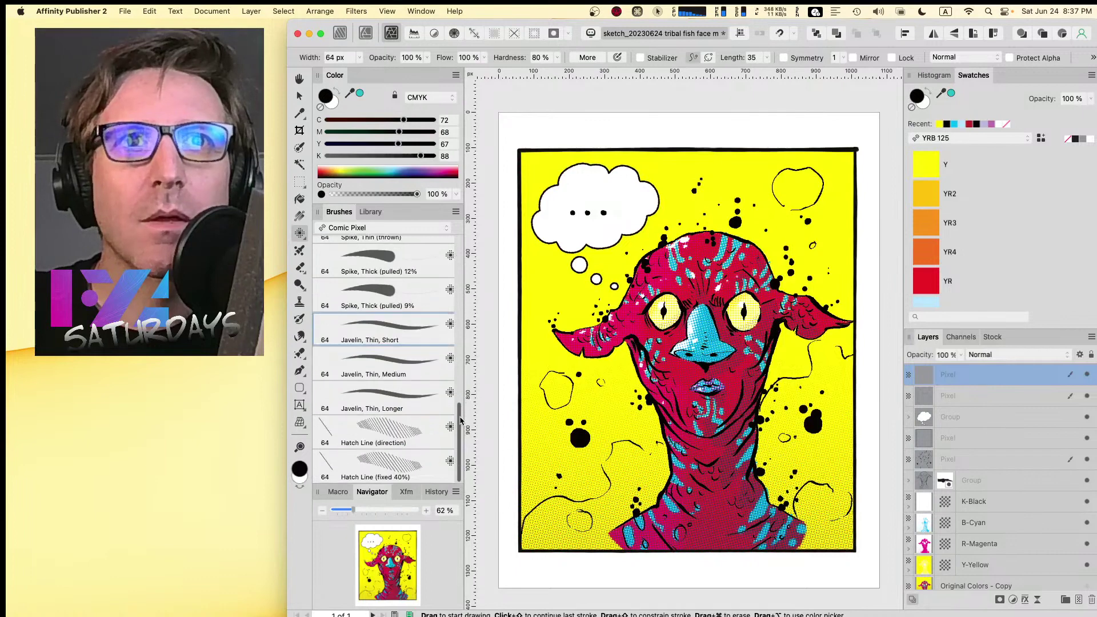
right_click(403, 331)
left_click(426, 334)
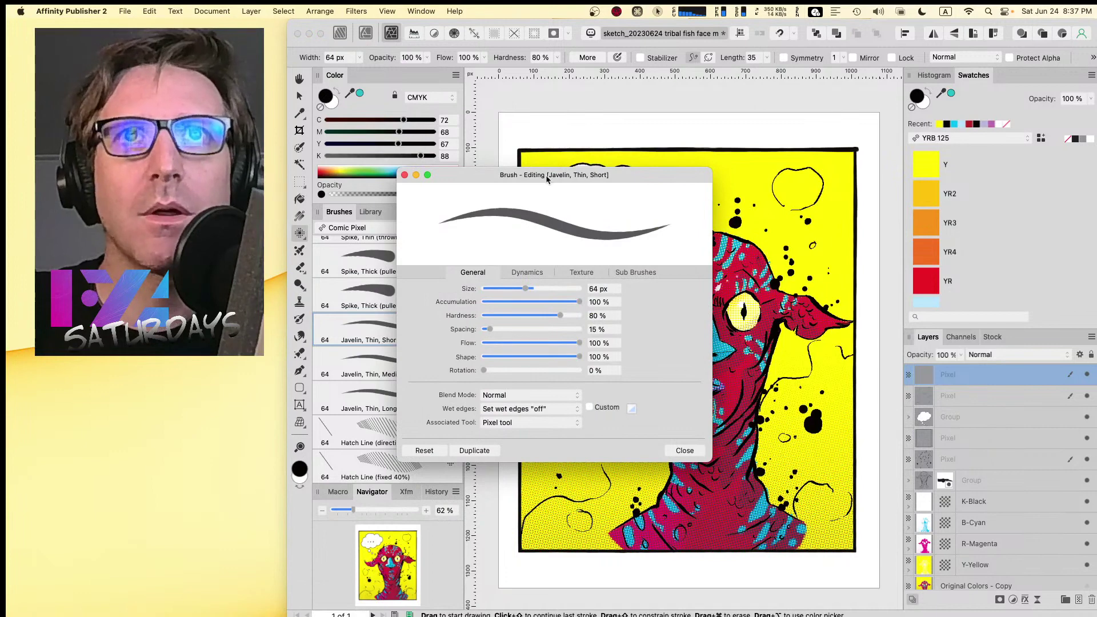
left_click(531, 273)
left_click(565, 274)
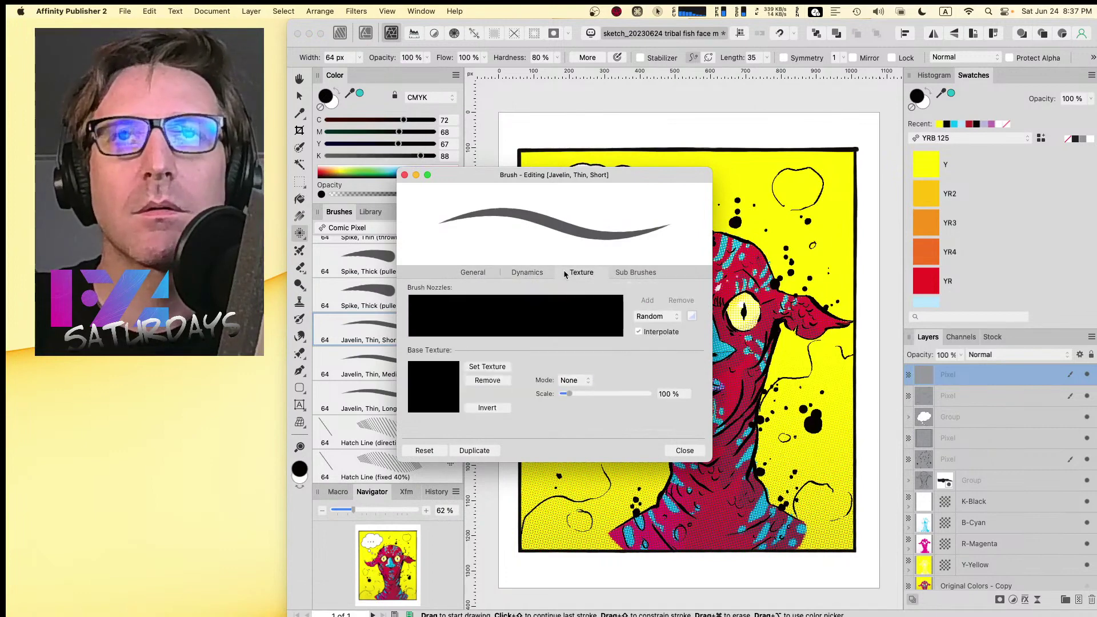
left_click(526, 273)
left_click(684, 288)
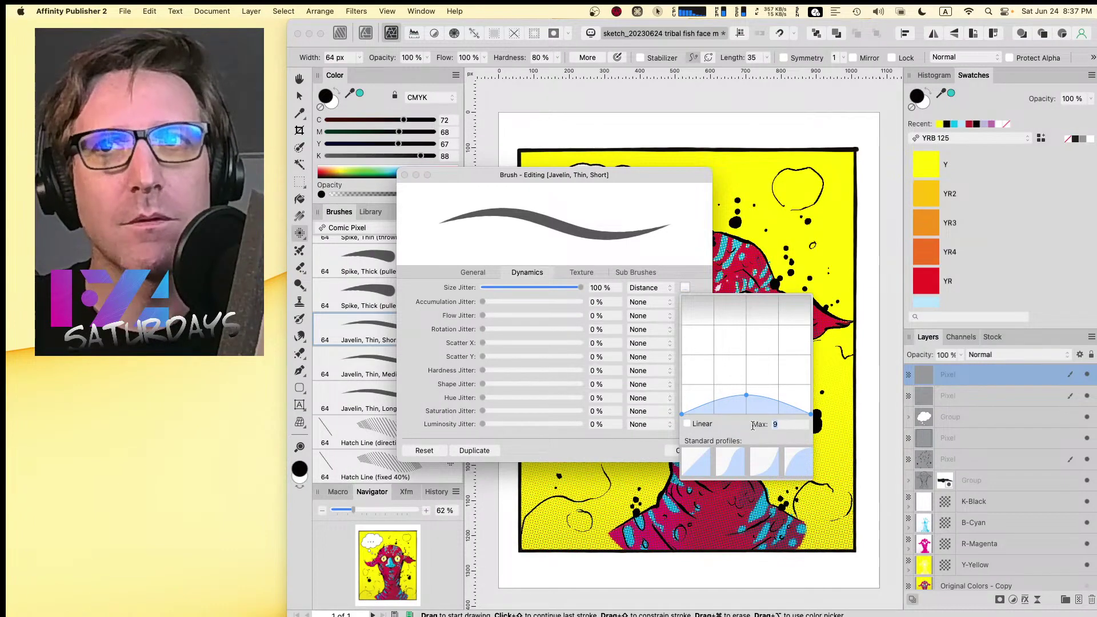
type("5")
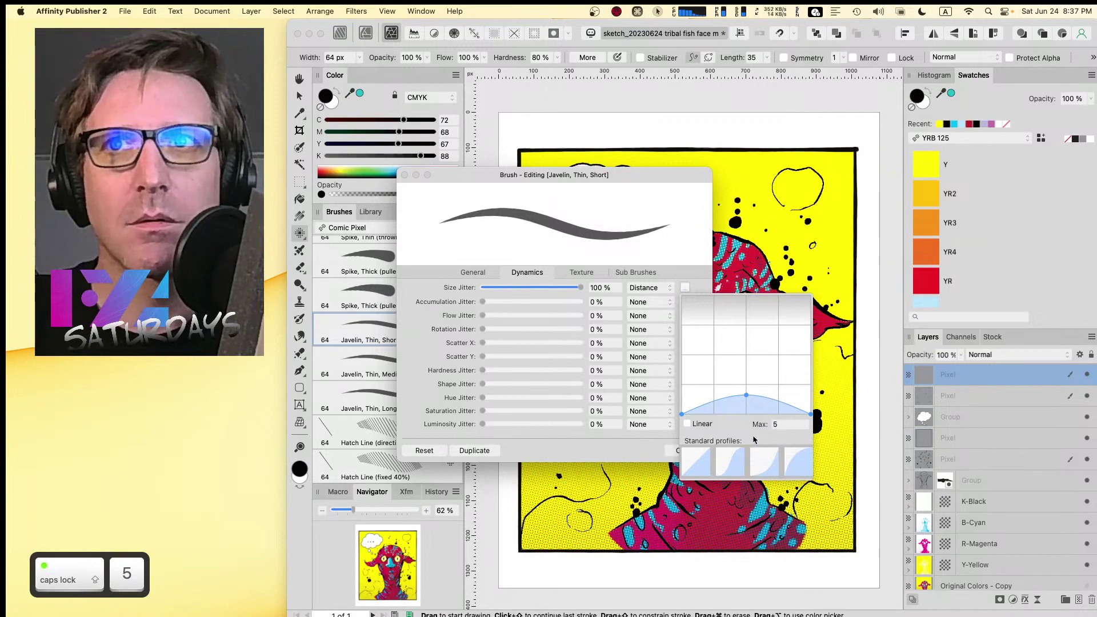
left_click(613, 446)
left_click(674, 450)
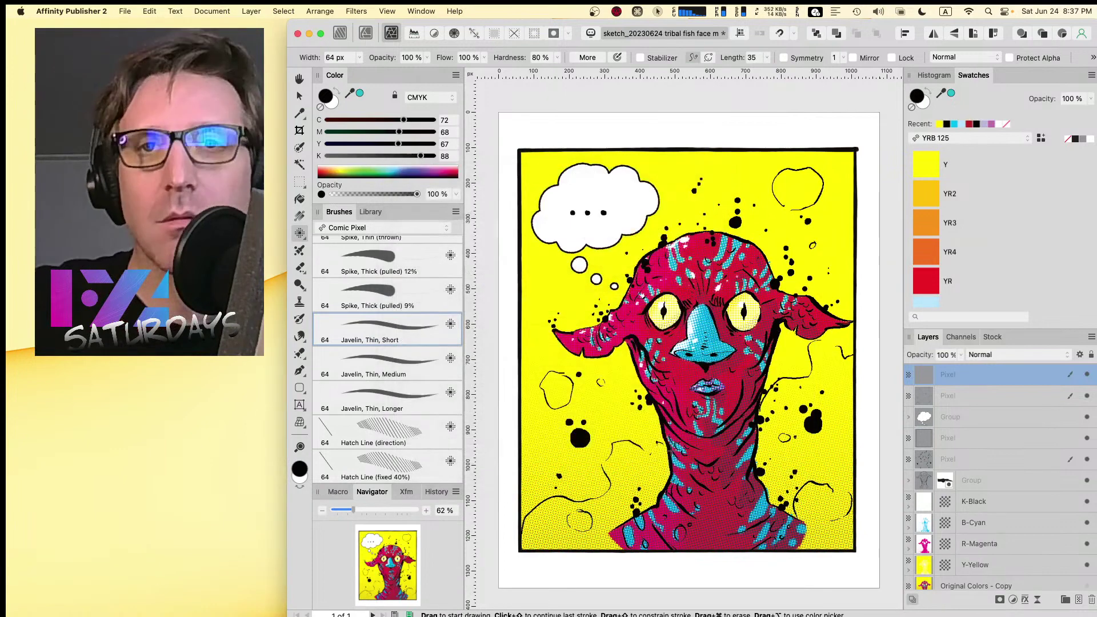
- Try two long vertical Javelin strokes side by side through the ink blot beside the neck, and undo them
left_click_drag(578, 372, 583, 498)
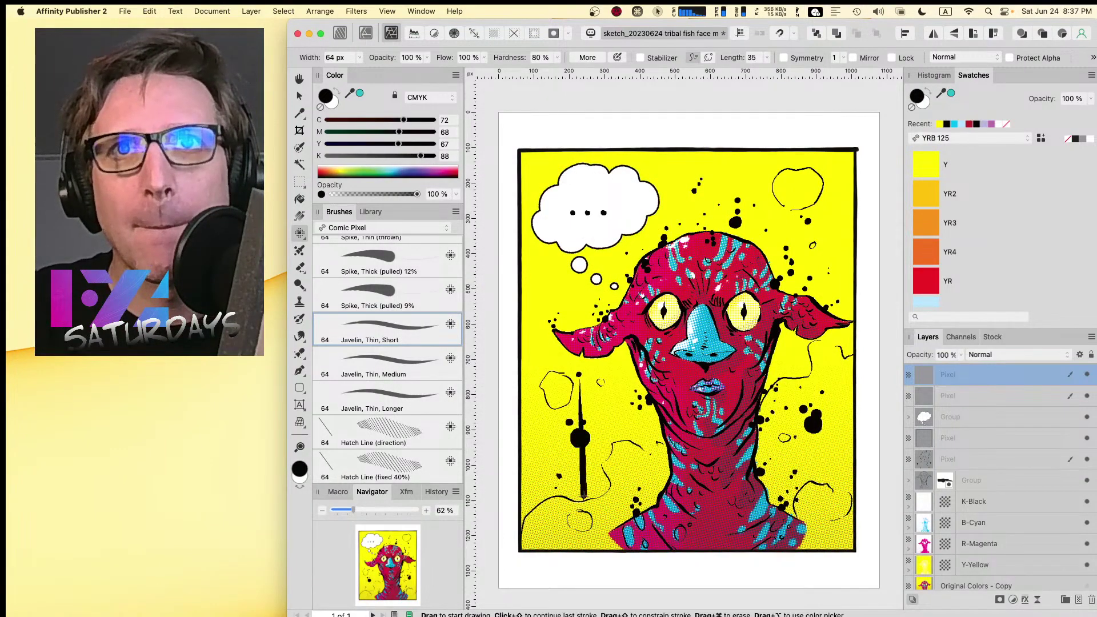
left_click_drag(592, 376, 598, 486)
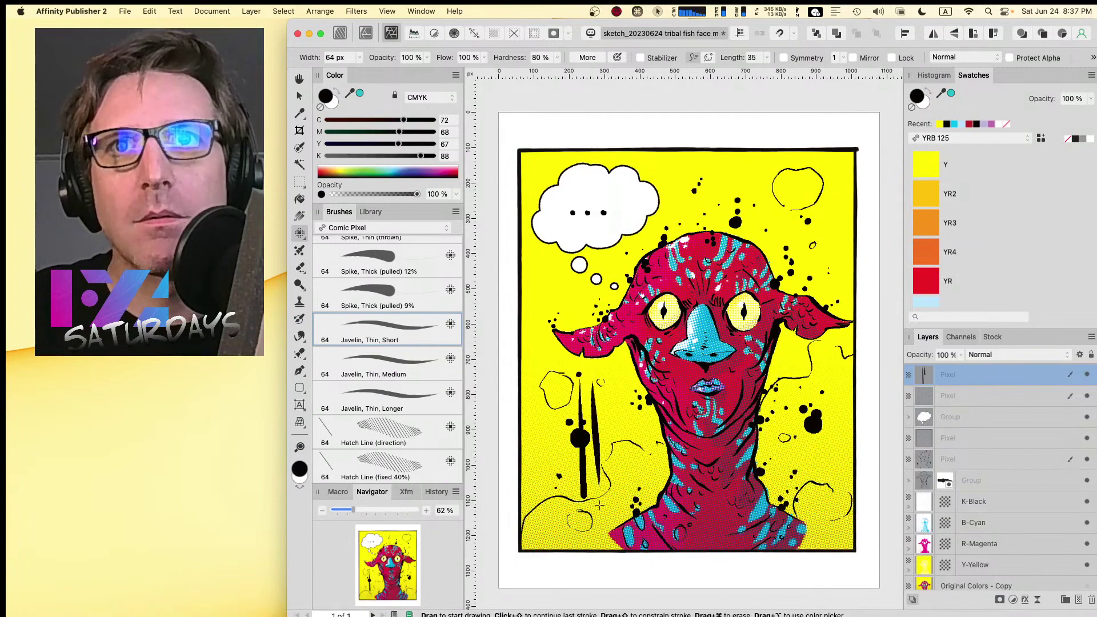
key("super+z")
key("super+z")
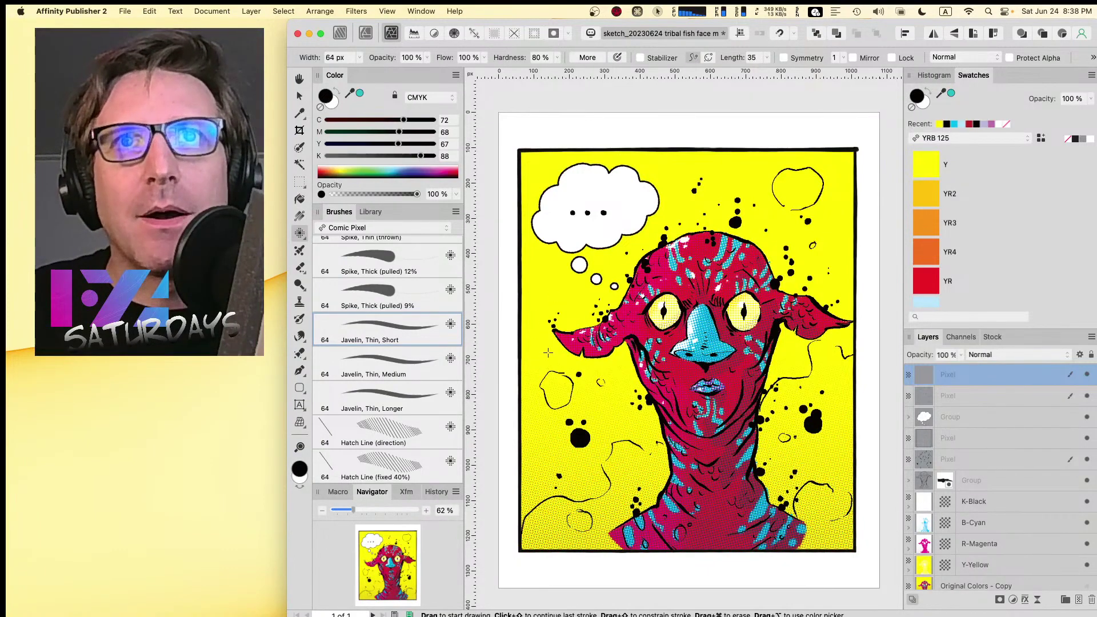
- Check the maximum of the Size Jitter profile in the Javelin, Thin, Short brush settings, and close them
right_click(388, 334)
left_click(482, 332)
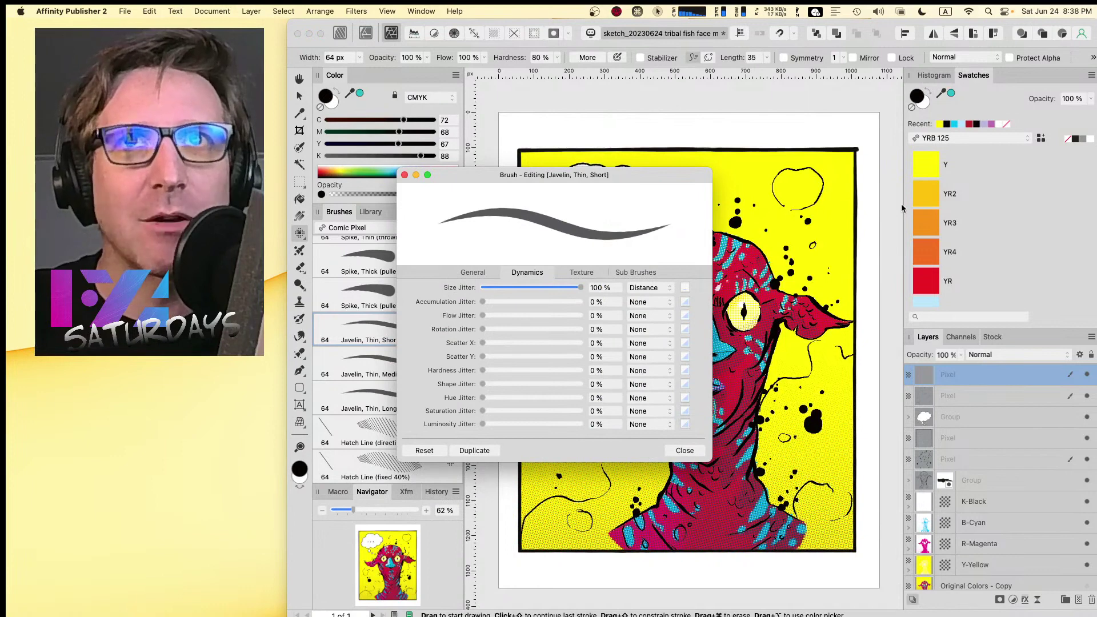
left_click(687, 289)
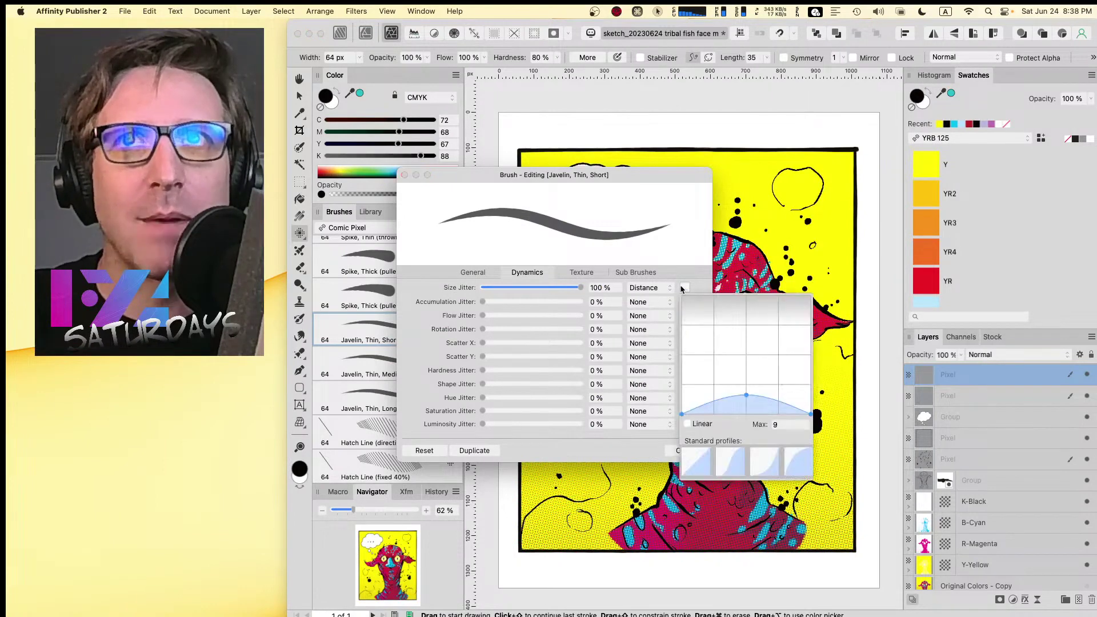
left_click(784, 428)
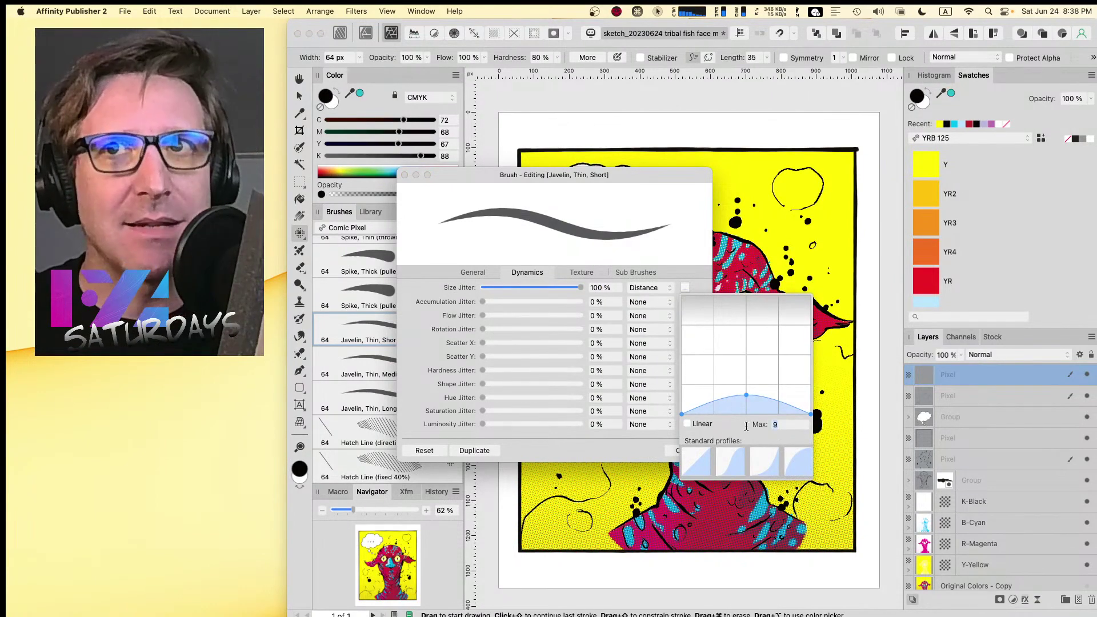
left_click(638, 447)
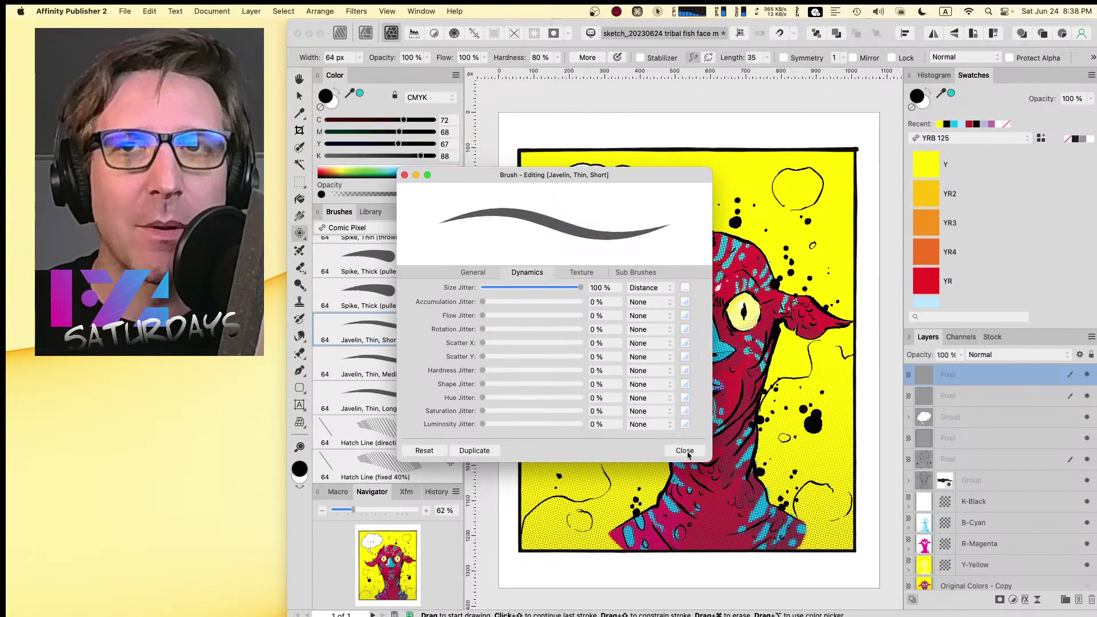
left_click(688, 453)
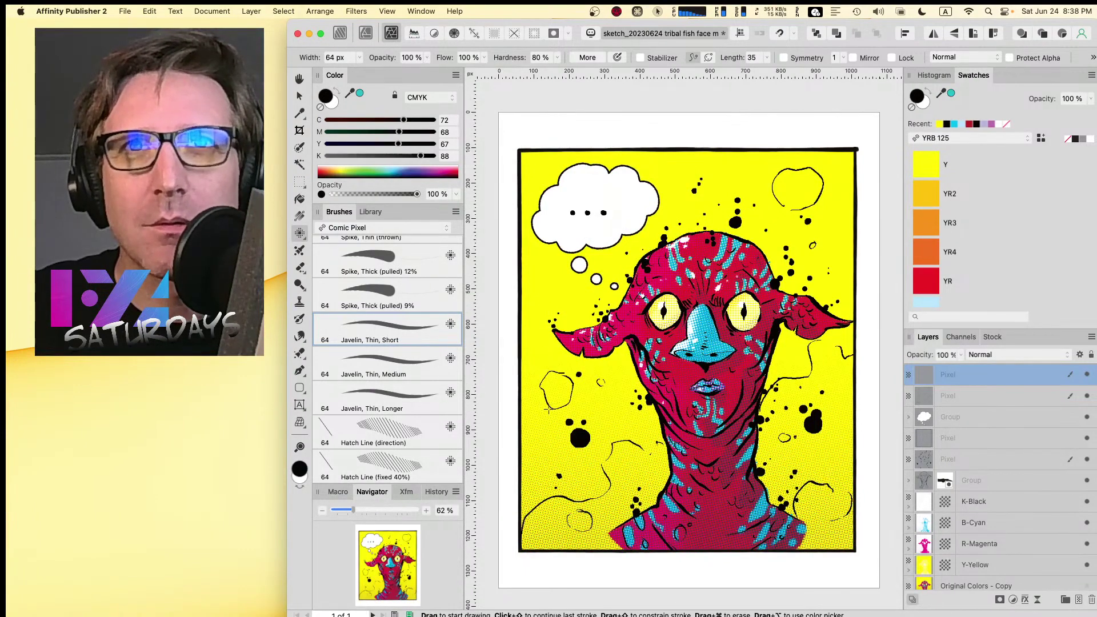
- Try a single long vertical Javelin stroke through the ring below the left ear twice, undoing each attempt
left_click_drag(557, 376, 557, 506)
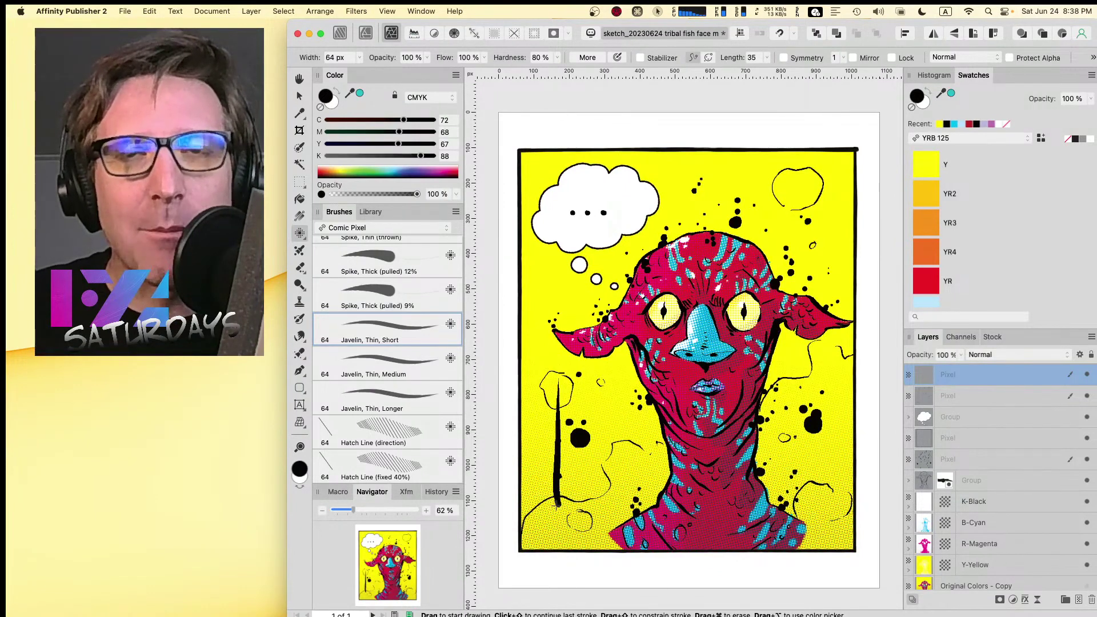
key("super+z")
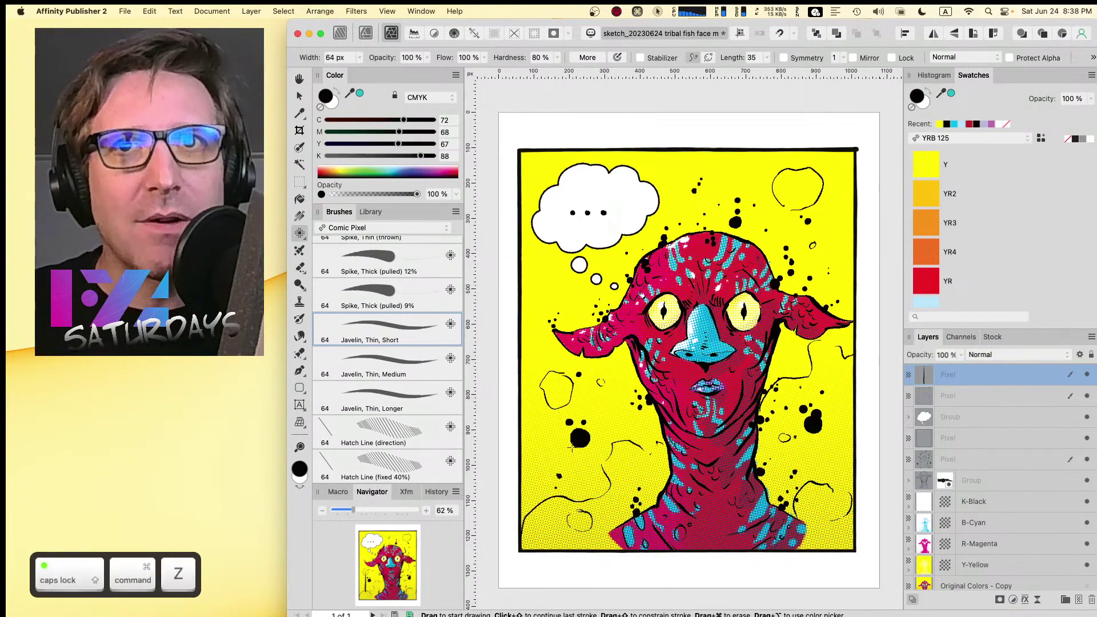
key("Caps_Lock")
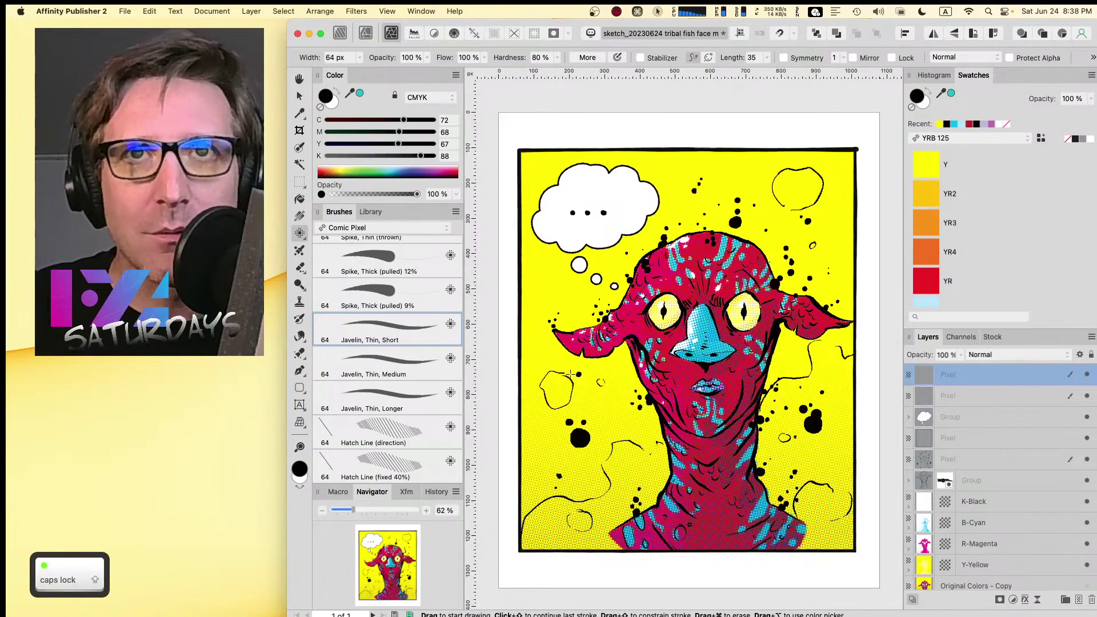
left_click_drag(559, 355, 561, 475)
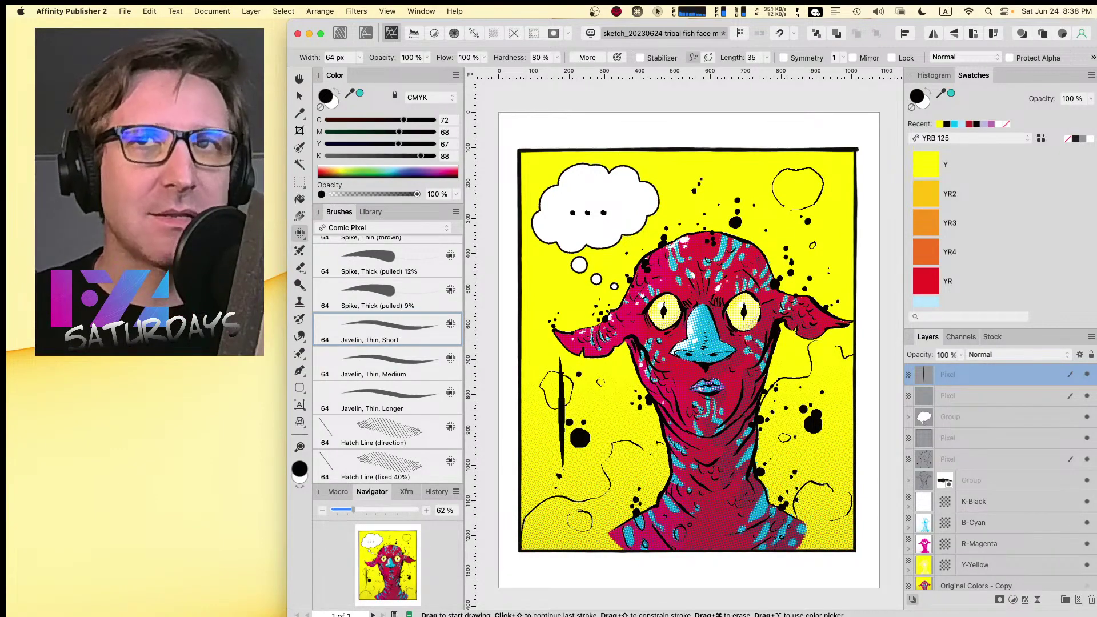
key("Caps_Lock")
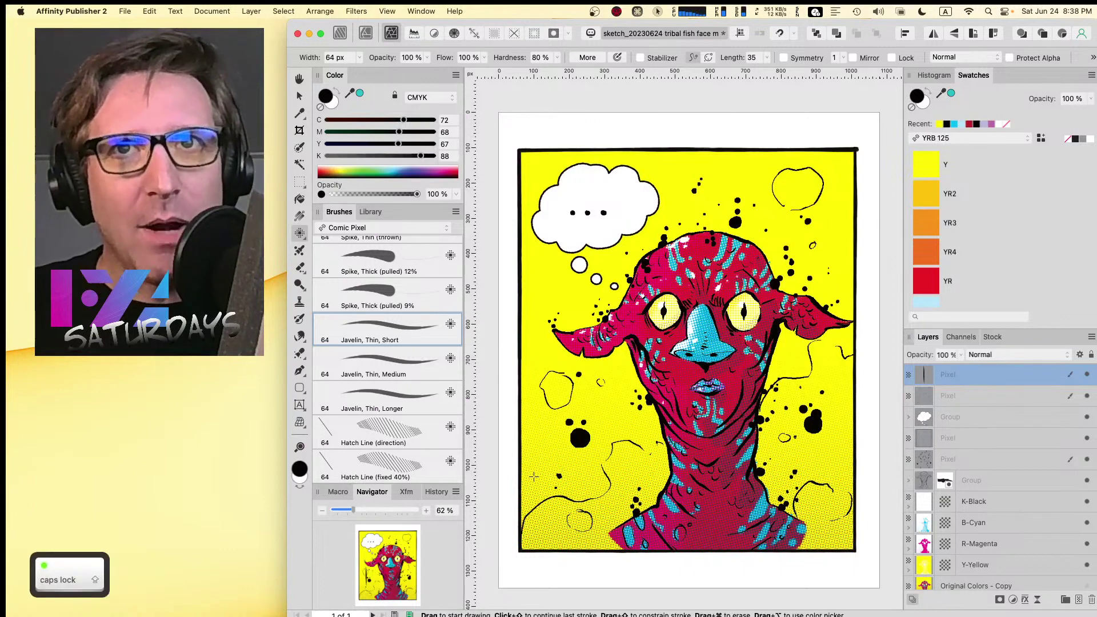
key("super+z")
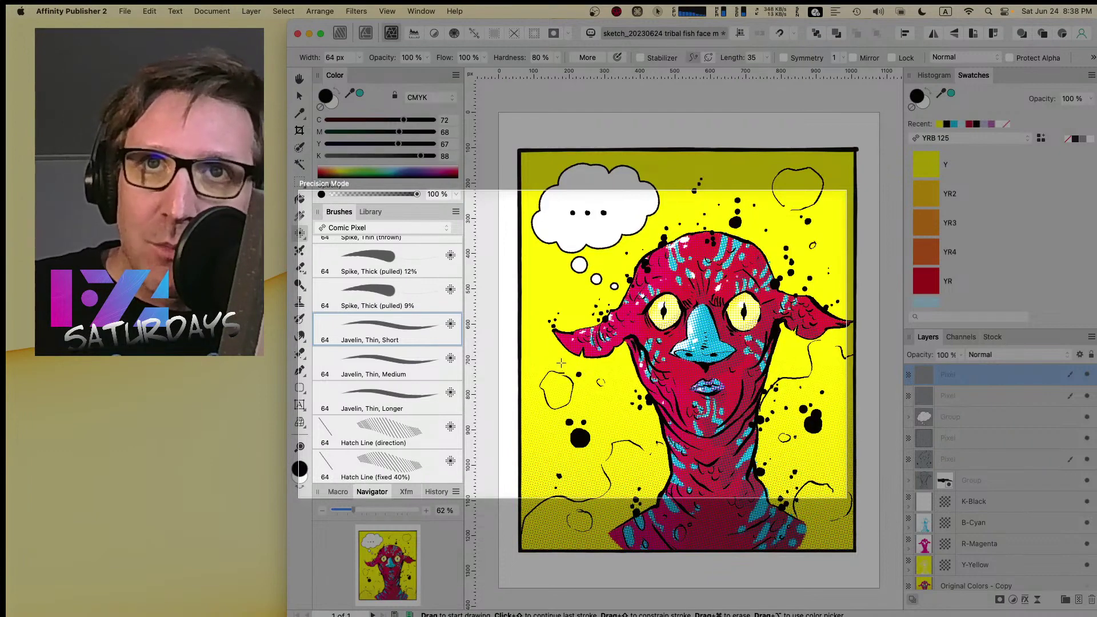
- Try one short and two longer vertical Javelin strokes hanging below the left ear, and undo all of them
left_click_drag(562, 357, 566, 400)
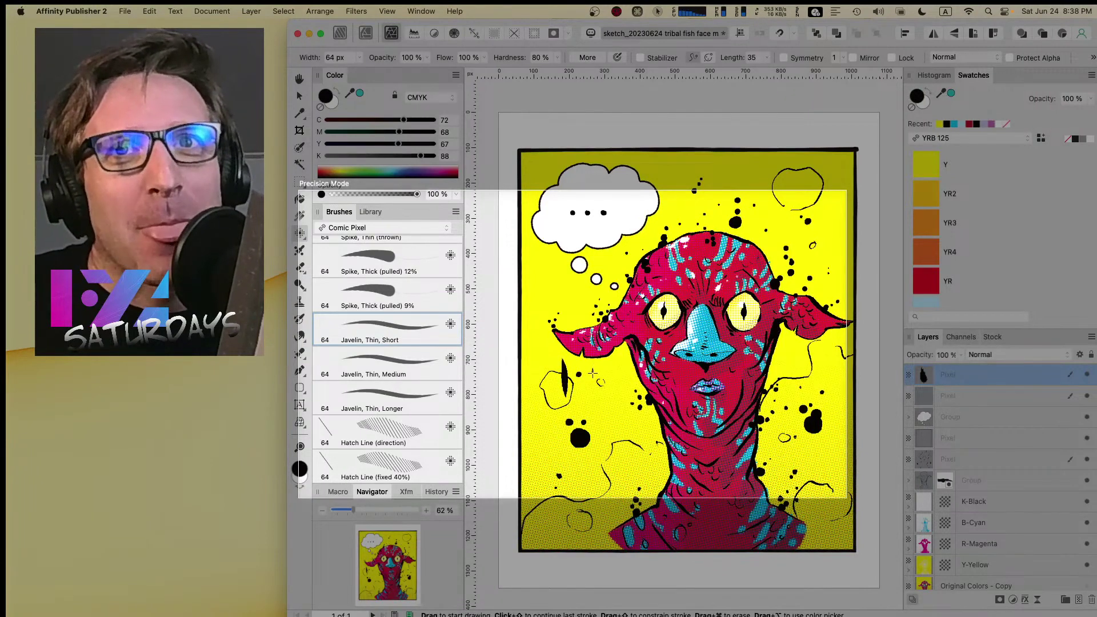
left_click_drag(592, 372, 594, 450)
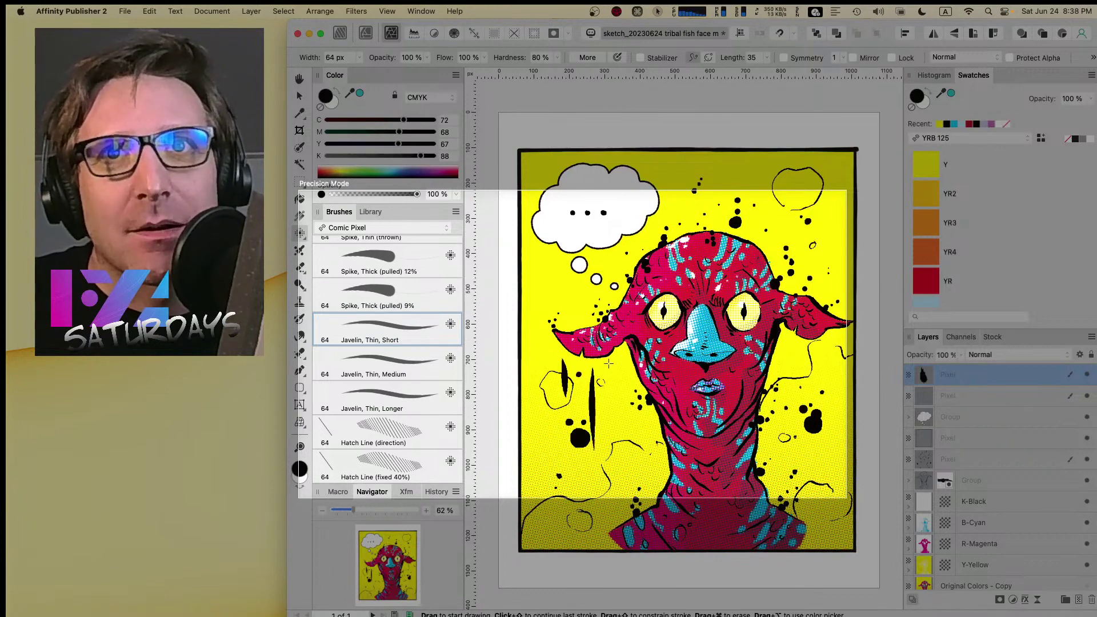
mouse_move(608, 364)
left_mouse_down()
mouse_move(610, 412)
mouse_move(617, 378)
mouse_move(609, 473)
left_mouse_up()
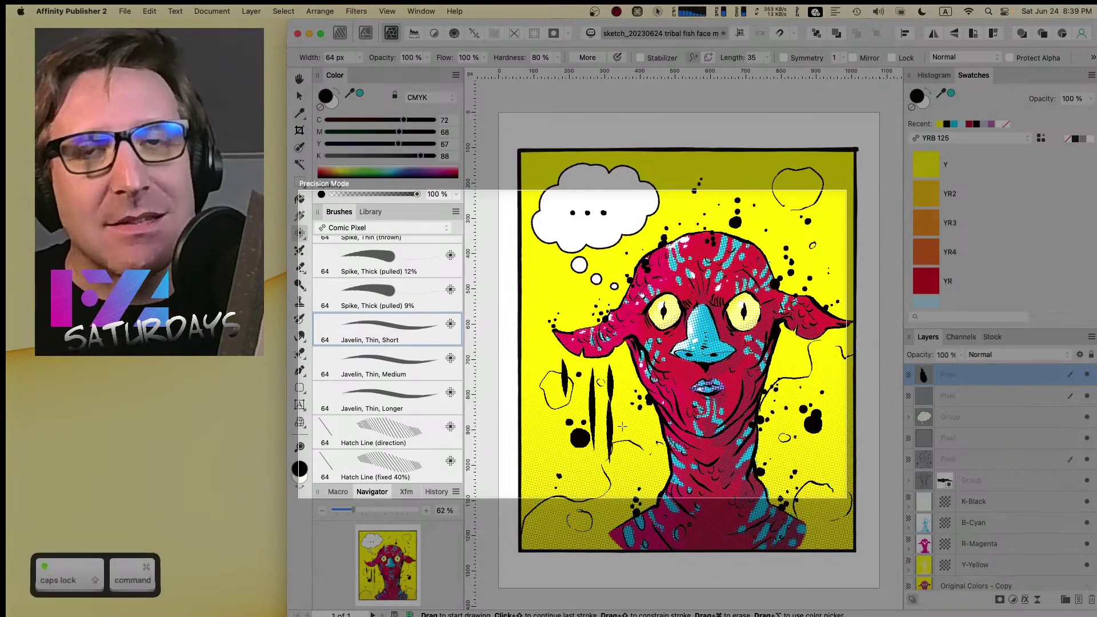
key("super+z")
key("super+z")
key("super+z")
key("super+z")
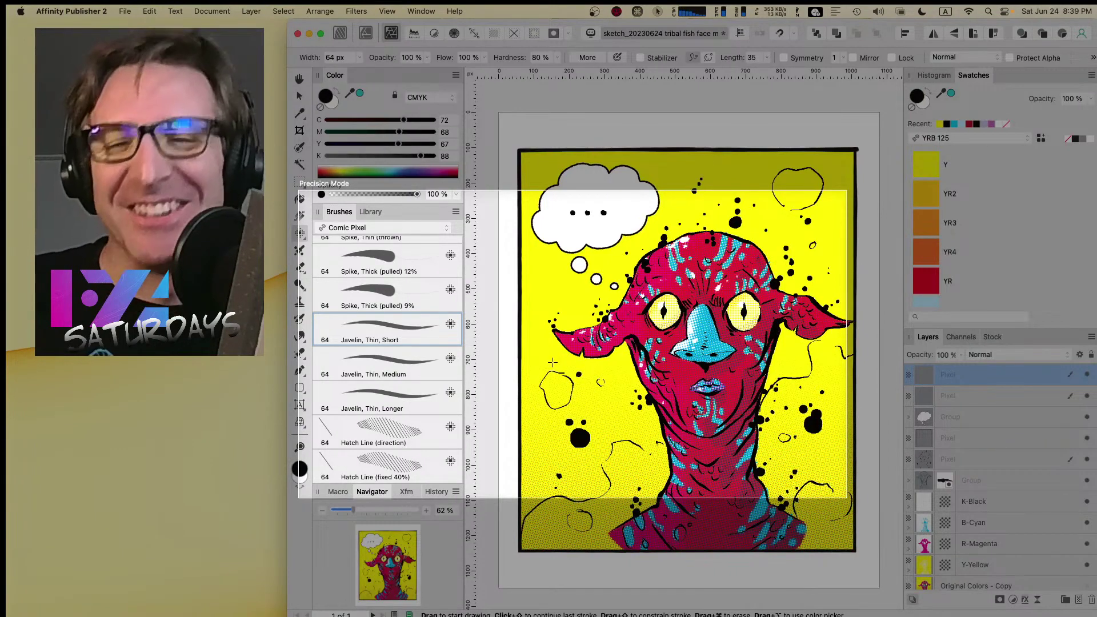
- Lower the midpoint of the Size Jitter profile in the Javelin, Thin, Short brush settings to make the stroke thinner
right_click(390, 325)
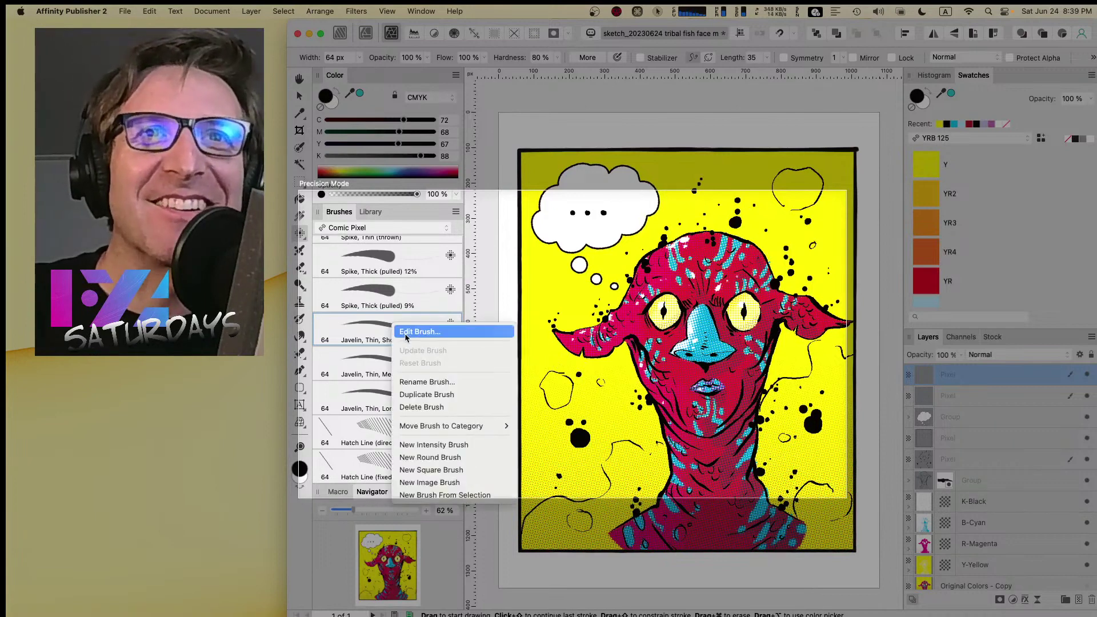
left_click(404, 336)
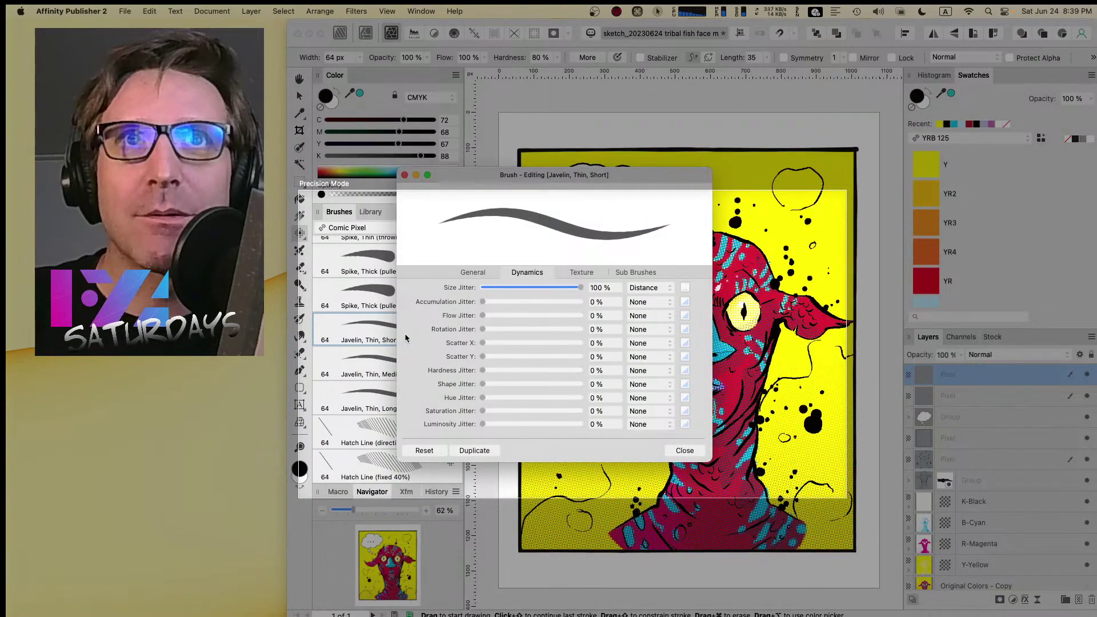
left_click(685, 287)
left_click_drag(747, 398, 746, 406)
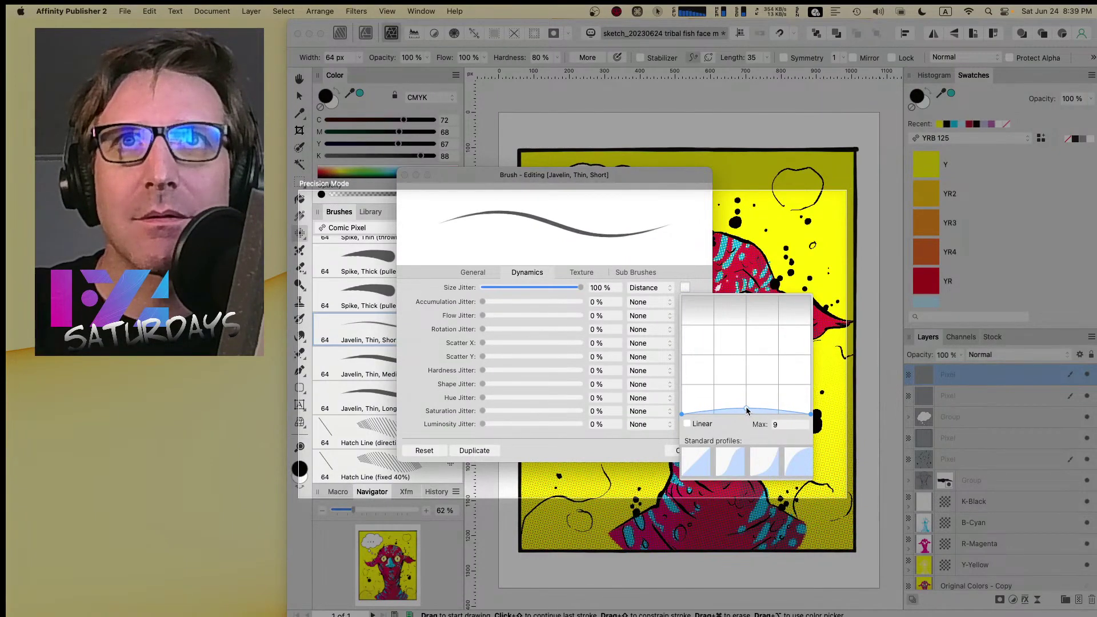
left_click(678, 452)
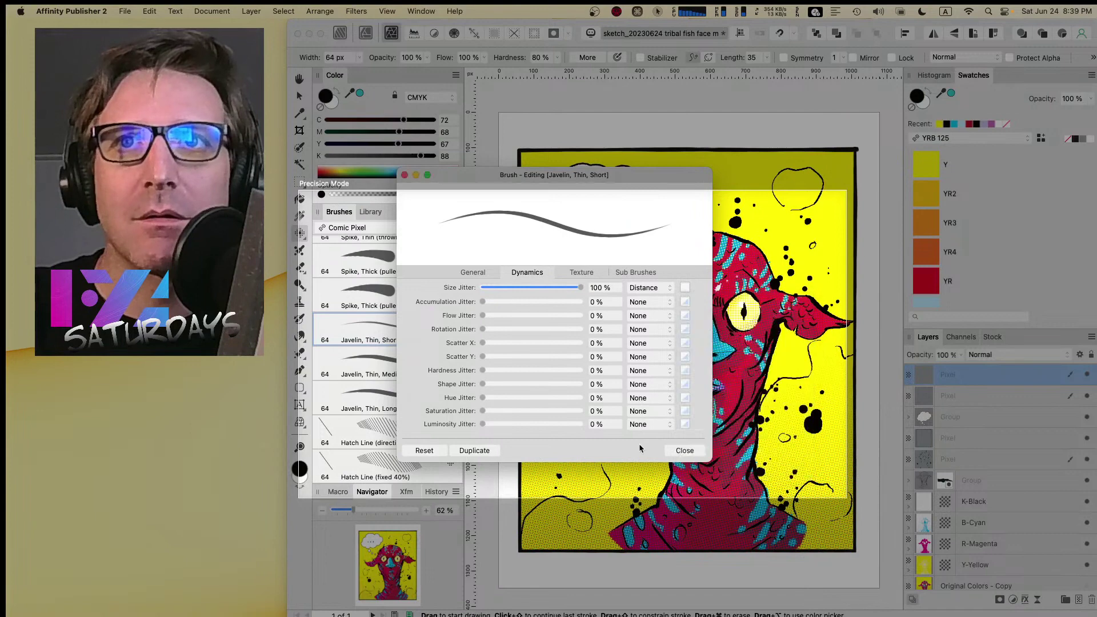
left_click(678, 451)
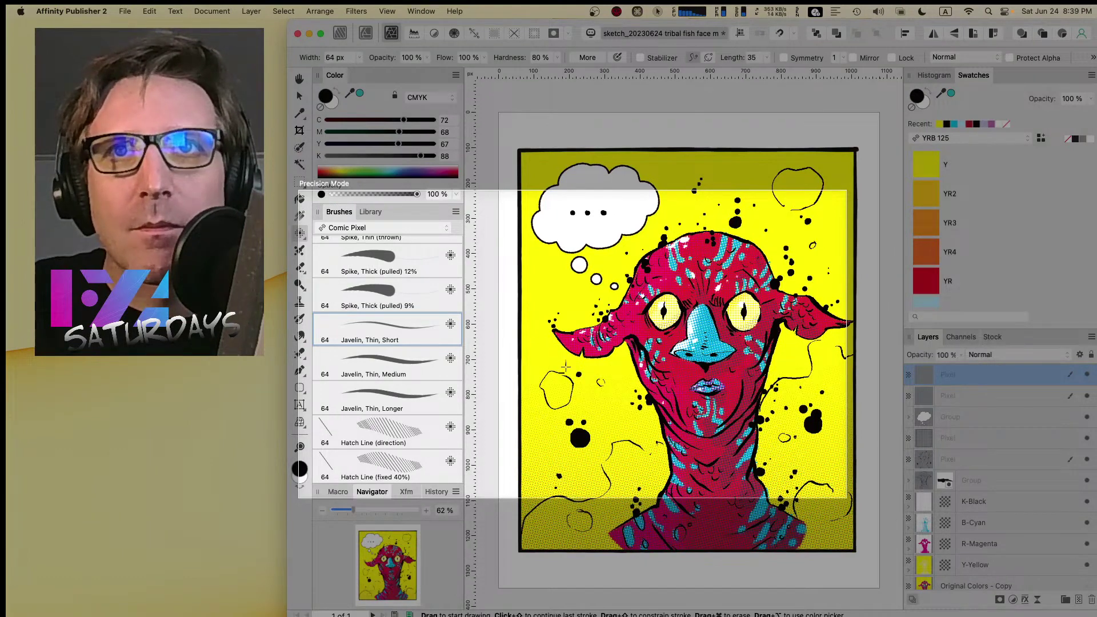
- Try two short vertical strokes side by side through the ring below the left ear with the thinned Javelin brush, and undo them
left_click_drag(565, 366, 566, 405)
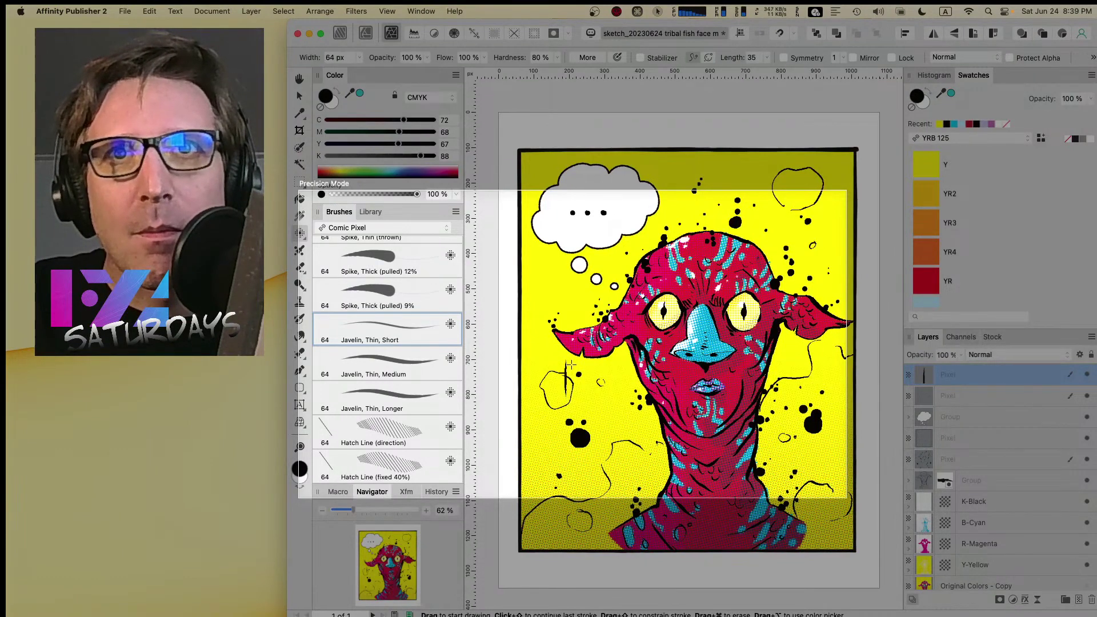
left_click_drag(571, 352, 576, 406)
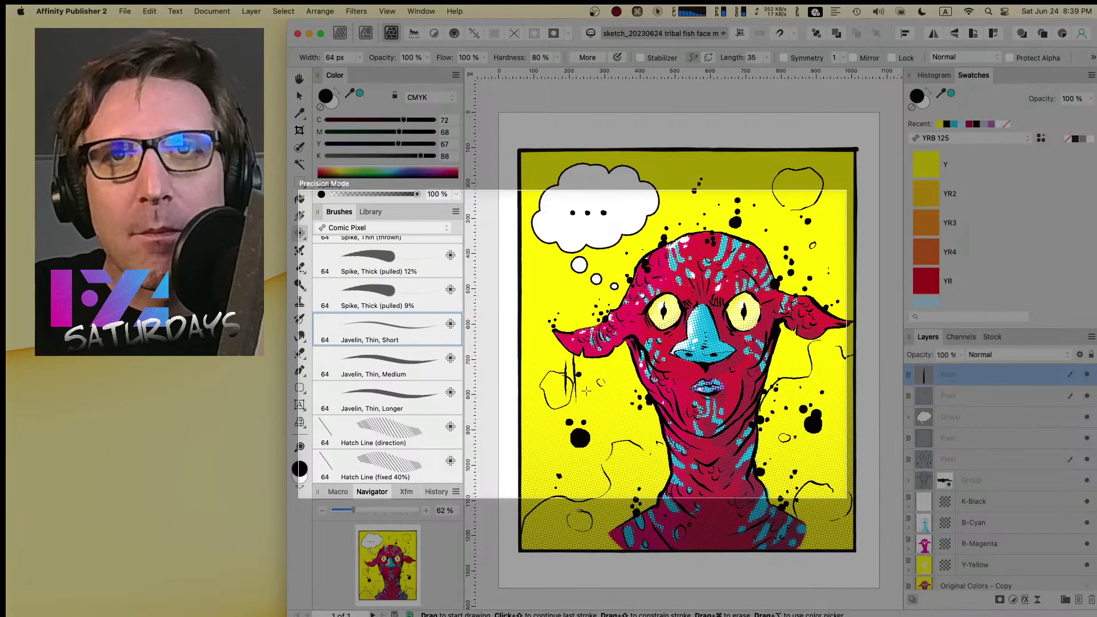
key("Caps_Lock")
key("z")
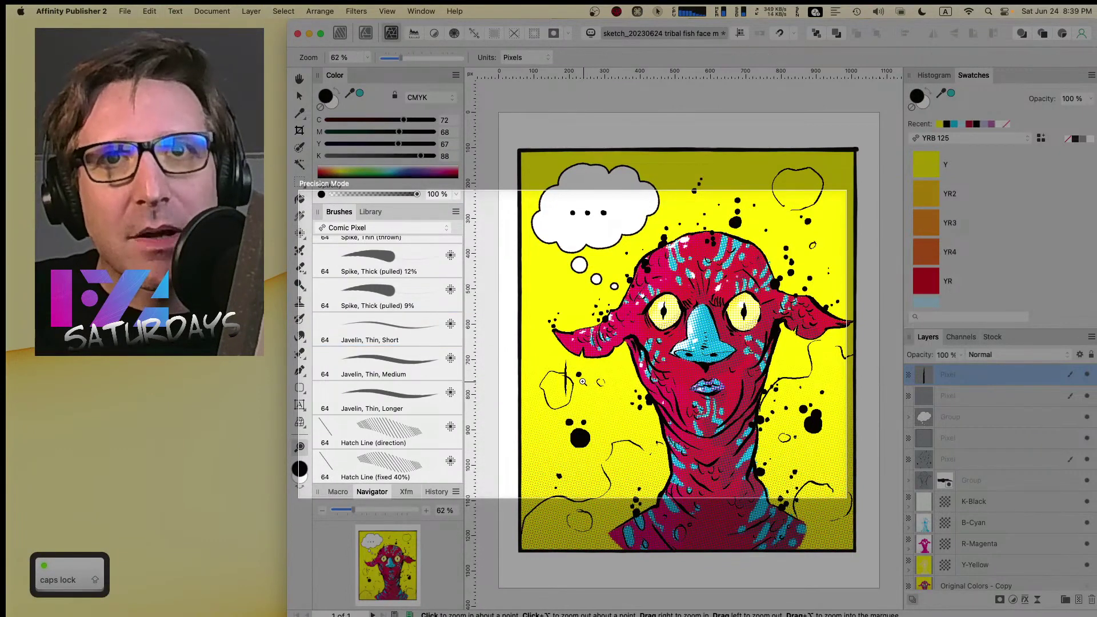
key("b")
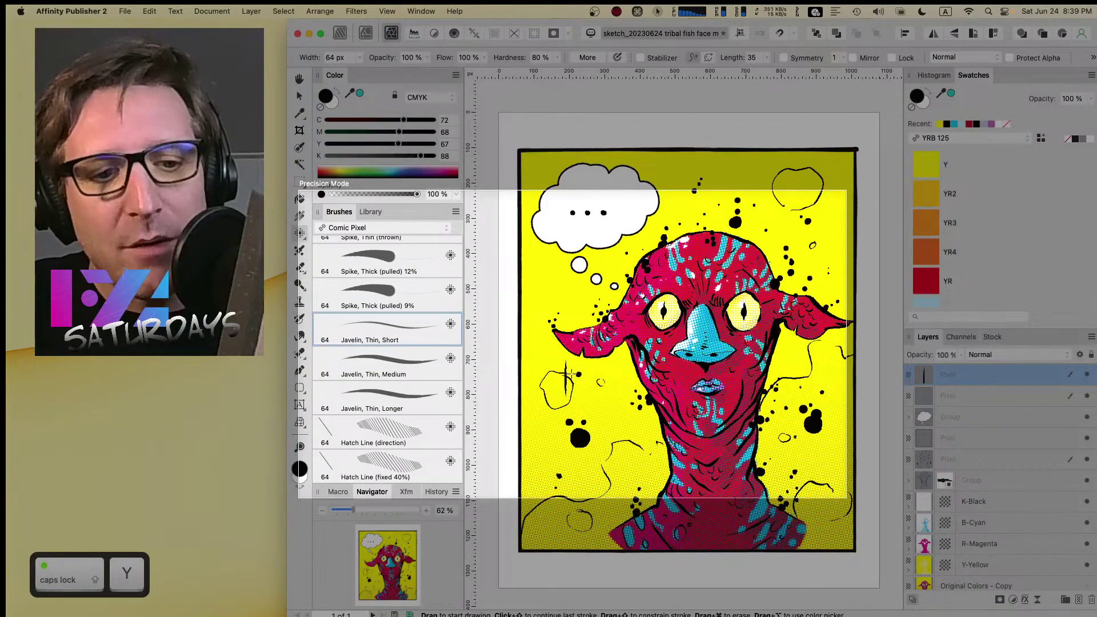
key("super+z")
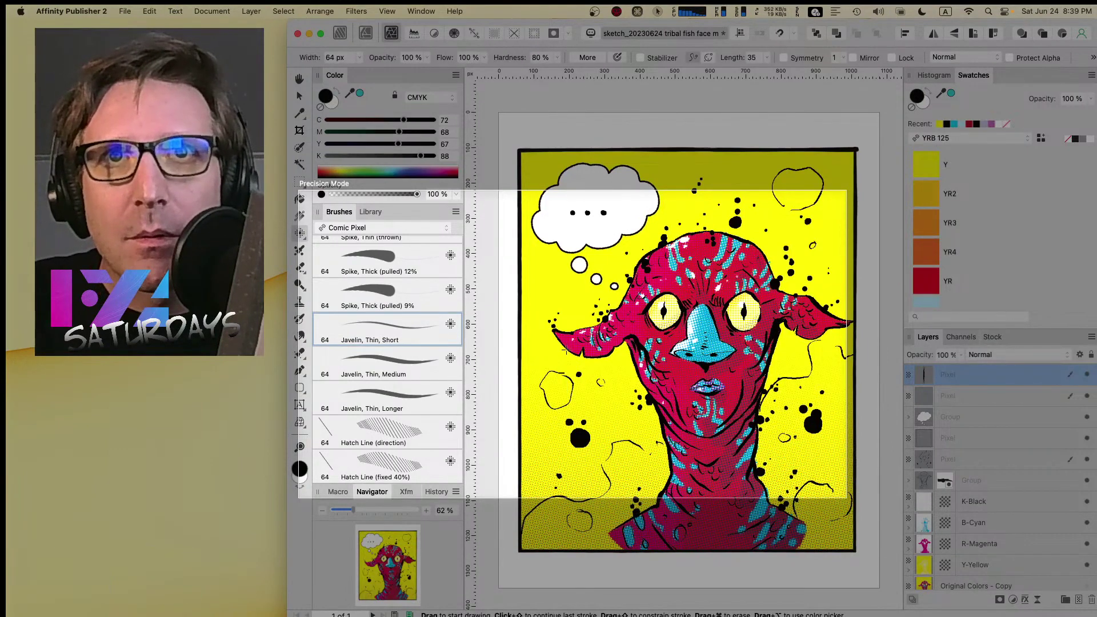
- Try a row of four straight vertical Javelin strokes of varying length hanging below the left ear
left_click_drag(566, 355, 567, 407)
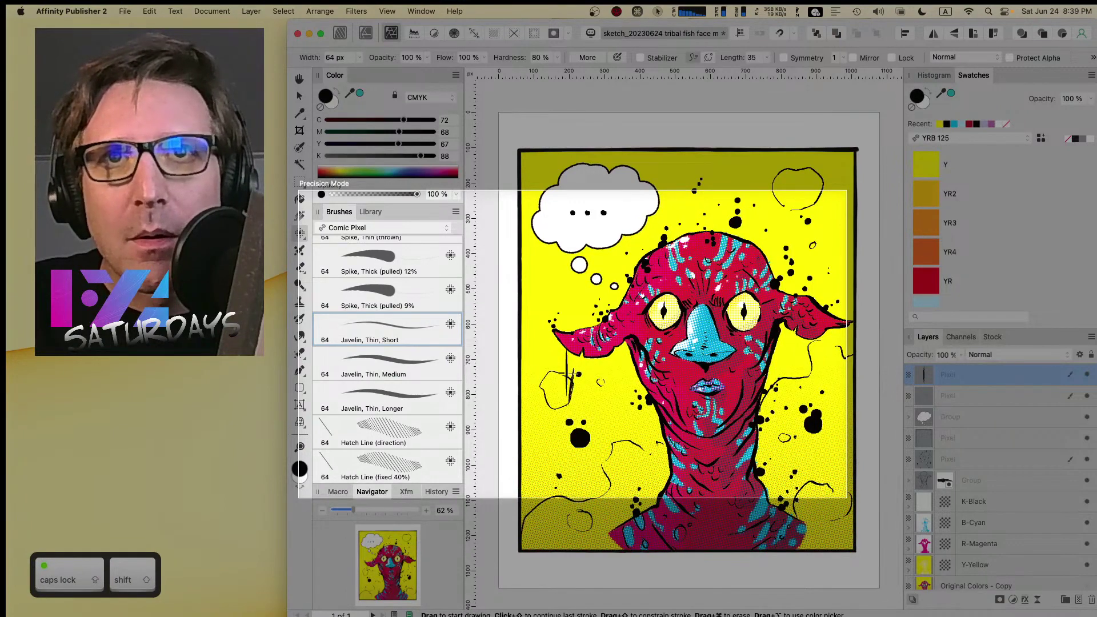
left_click_drag(573, 370, 573, 397)
key("super+z")
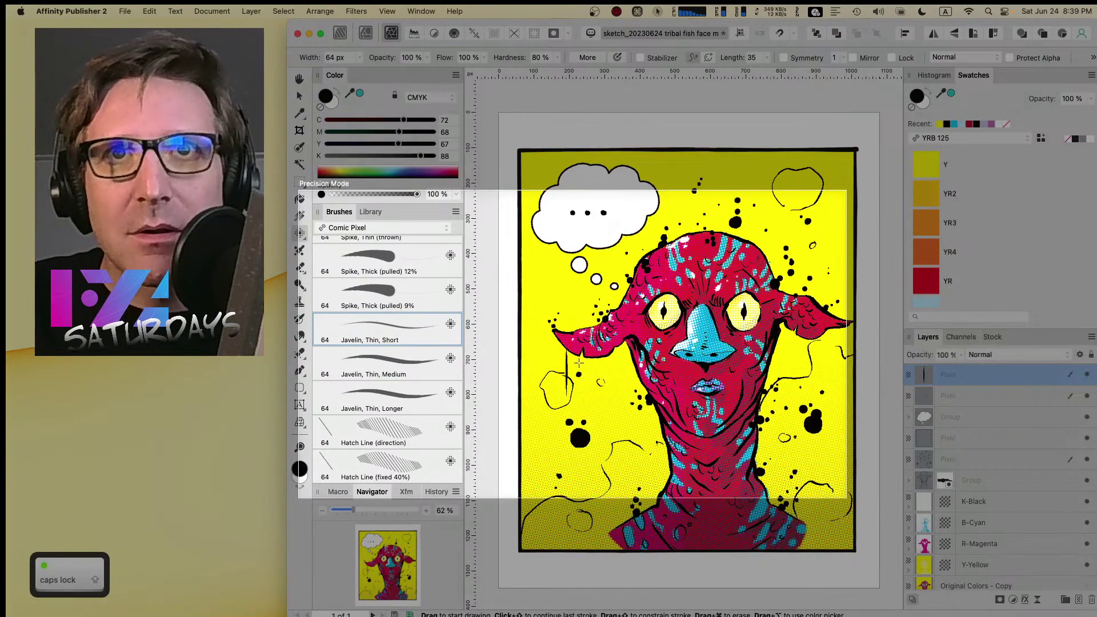
left_click_drag(578, 391, 578, 427)
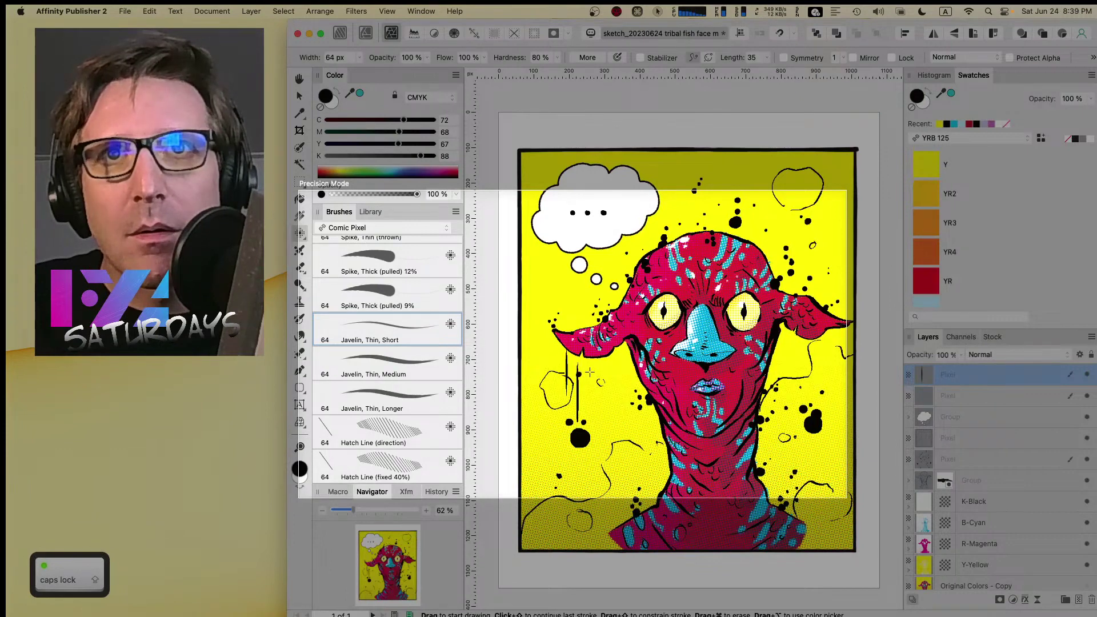
left_click_drag(590, 373, 590, 402)
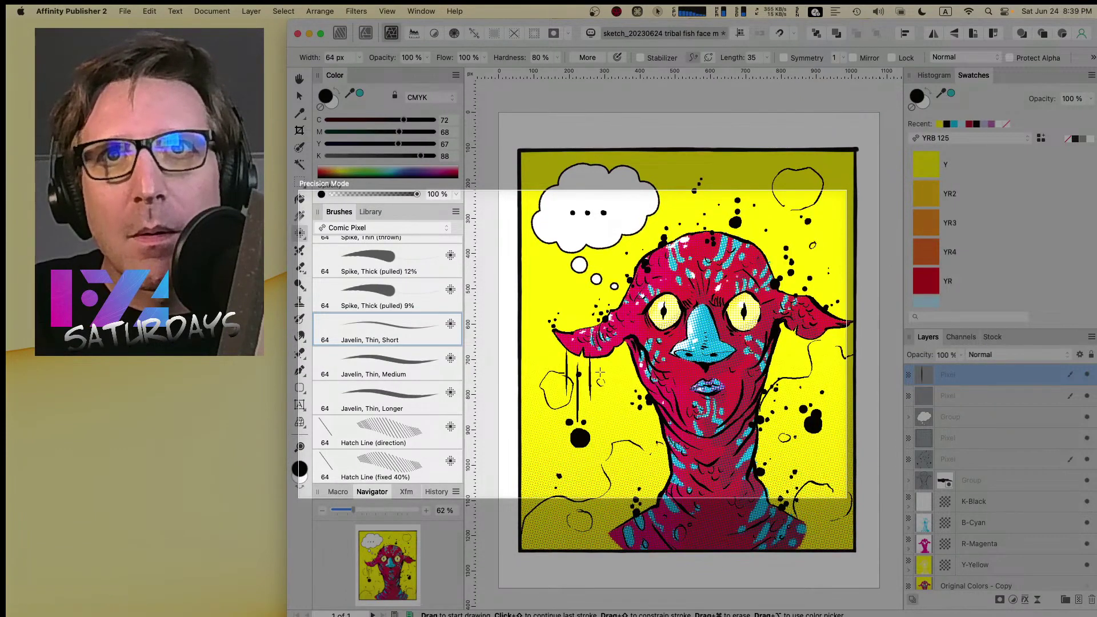
key("Caps_Lock")
left_click_drag(600, 360, 601, 429)
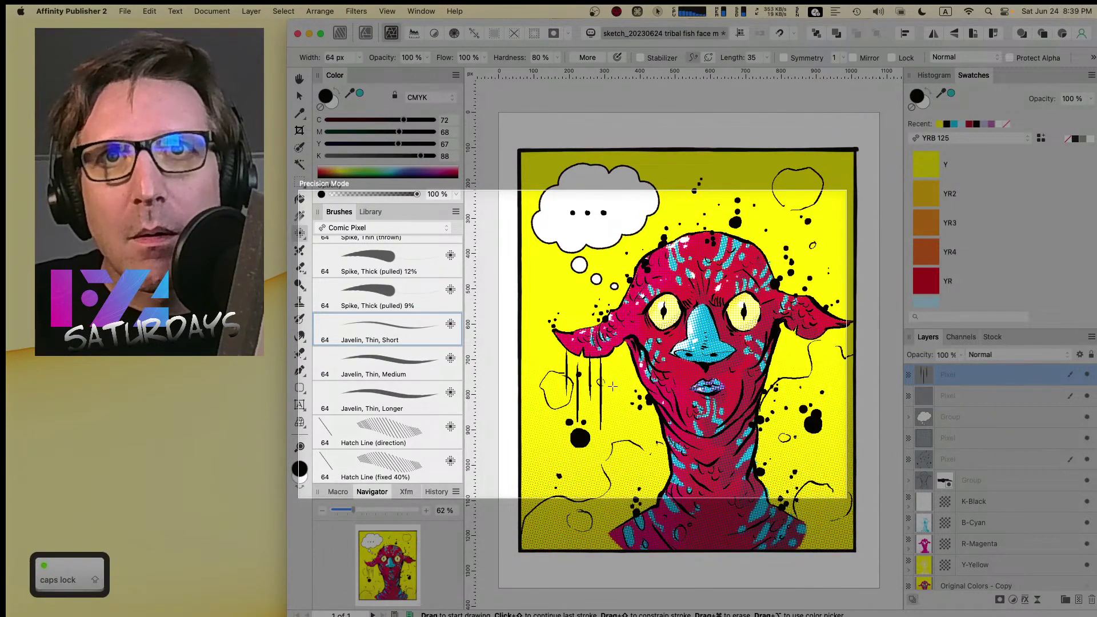
- Try a few slanted Javelin strokes beside the neck, and undo them along with the row of vertical strokes
mouse_move(613, 386)
left_mouse_down()
mouse_move(616, 462)
mouse_move(628, 460)
left_mouse_up()
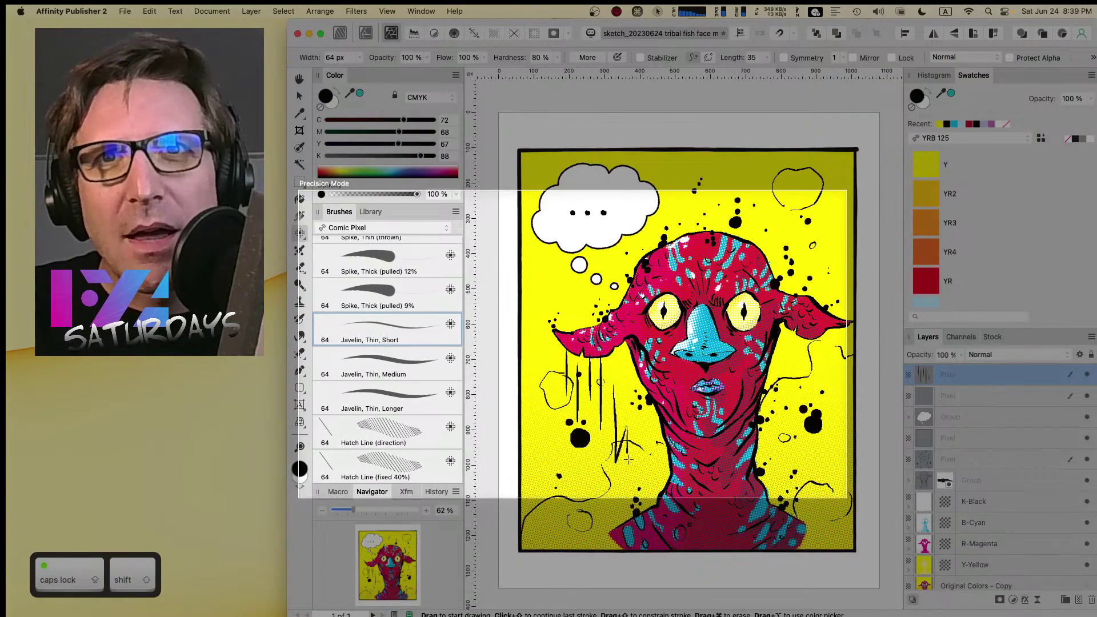
key("super+z")
key("super+z")
key("super+z")
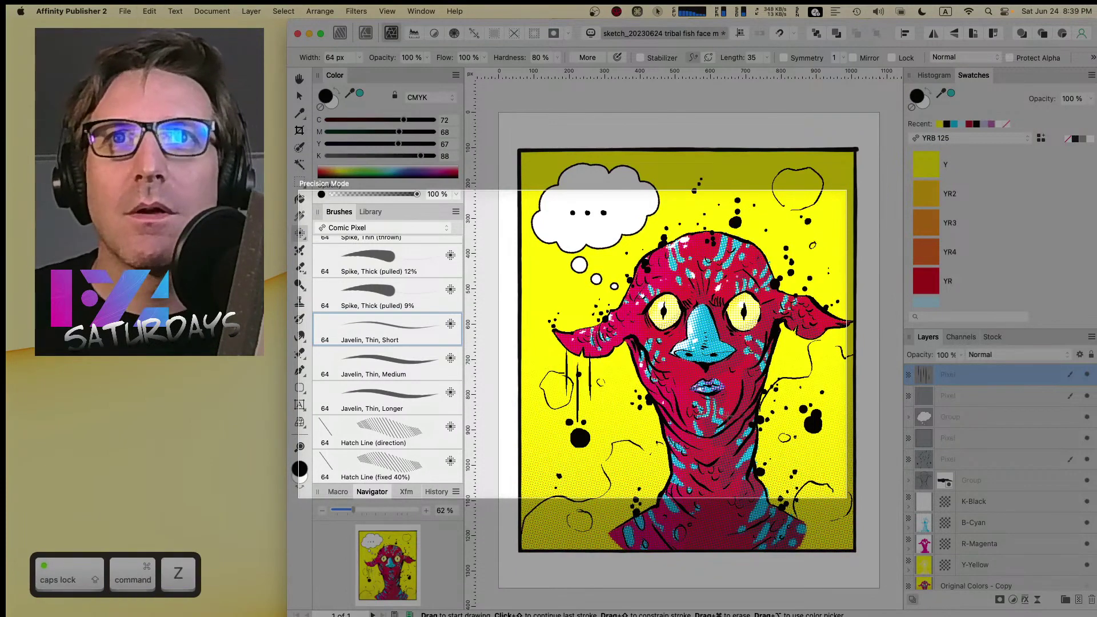
key("super+z")
key("super+z")
key("super+z")
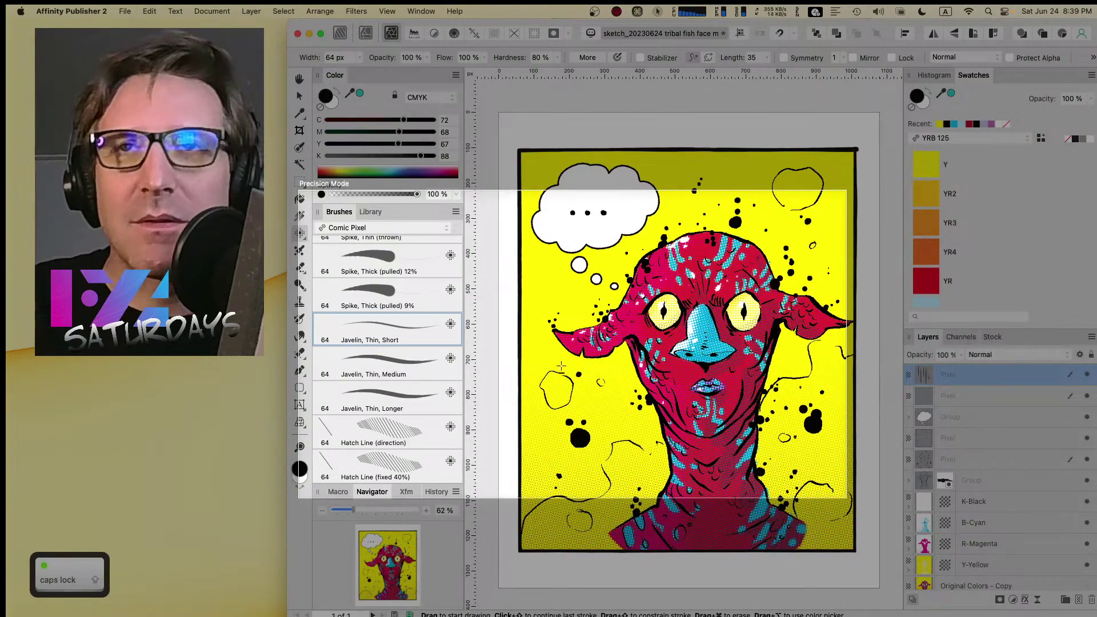
- Try a slanted Javelin stroke running from below the left ear down toward the neck, and undo it
left_click_drag(586, 389, 615, 454)
key("Caps_Lock")
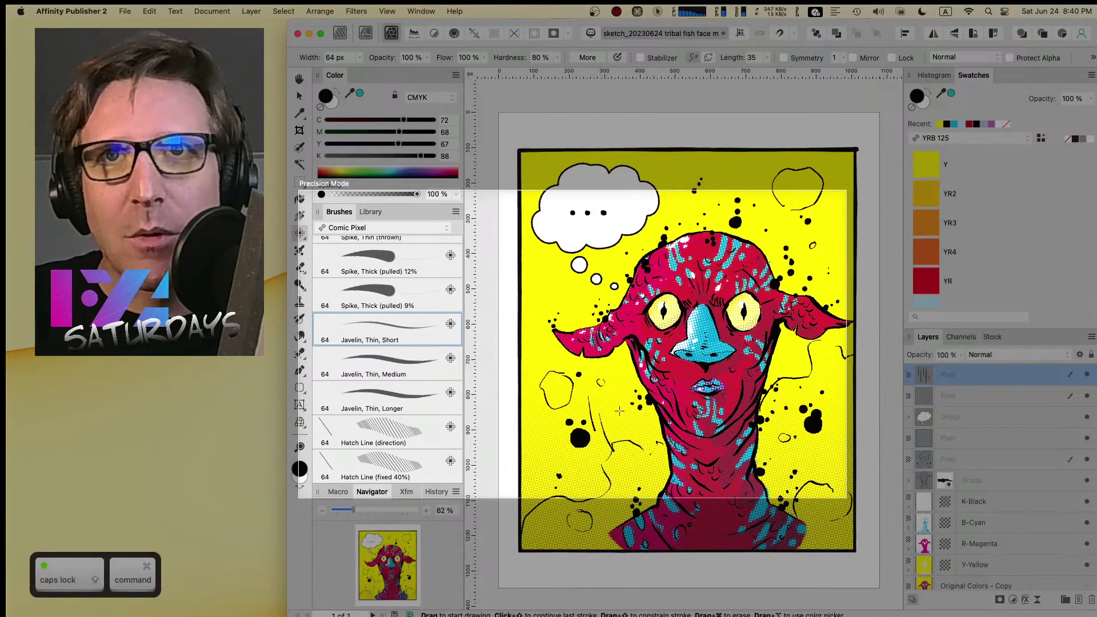
key("super+z")
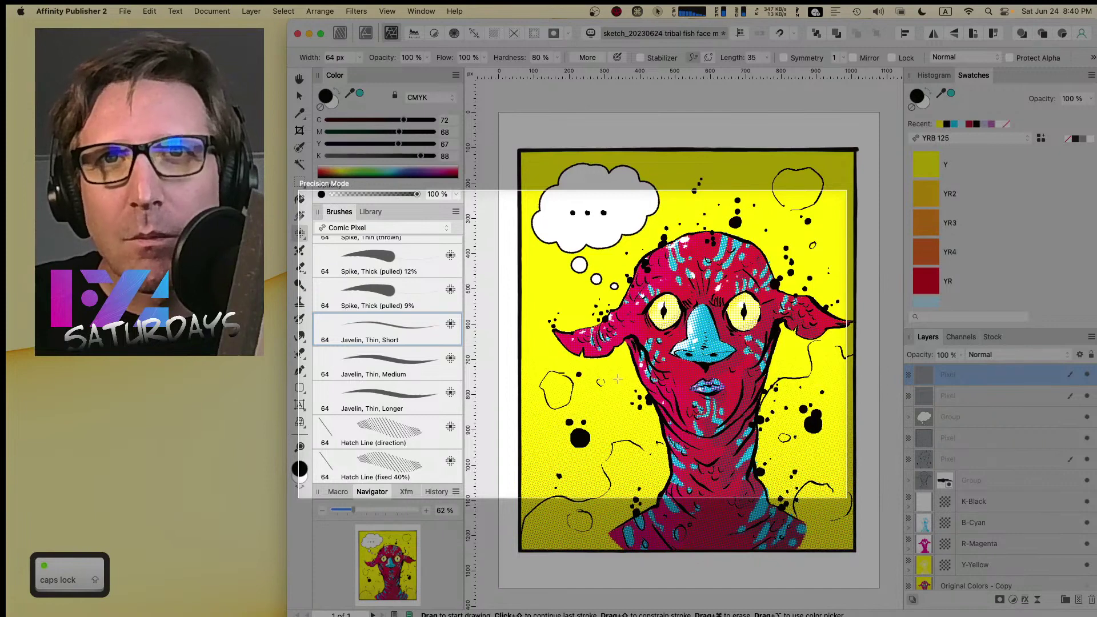
- Ink a small cluster of thin, steep Javelin strokes in the yellow background between the large ink blot and the neck
mouse_move(620, 393)
left_mouse_down()
mouse_move(635, 442)
mouse_move(621, 428)
mouse_move(621, 482)
left_mouse_up()
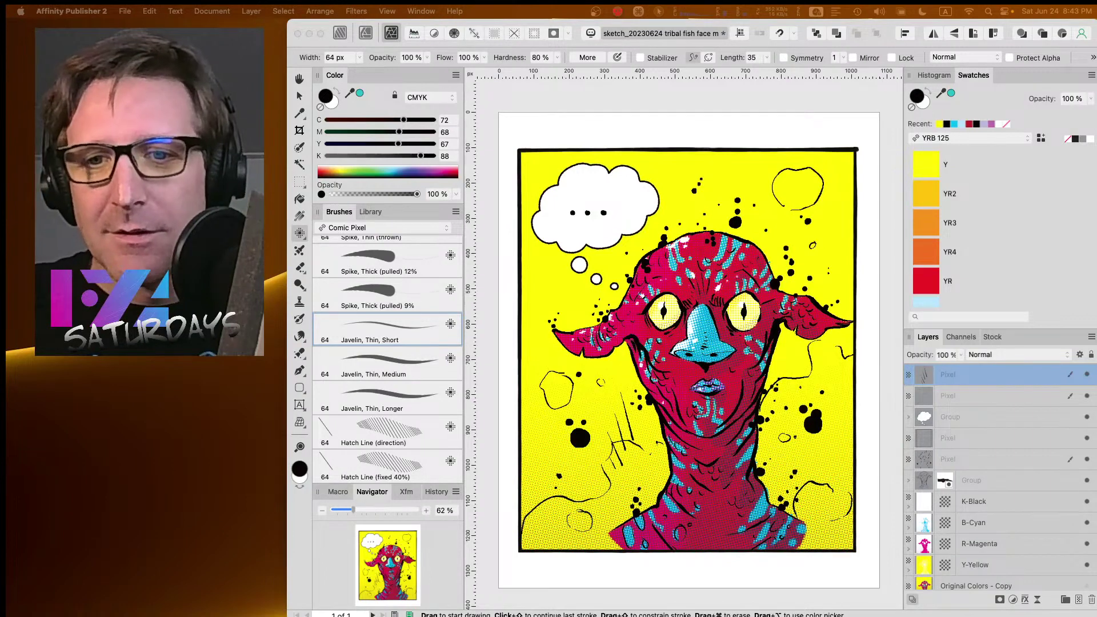
key("Caps_Lock")
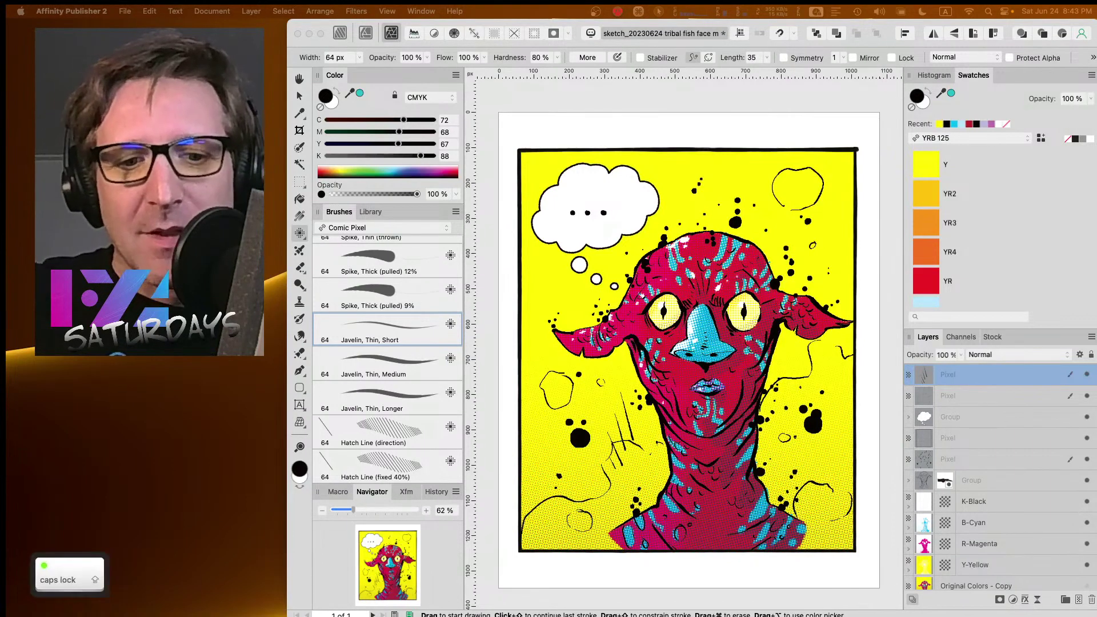
key("s")
key("space")
key("BackSpace")
key("BackSpace")
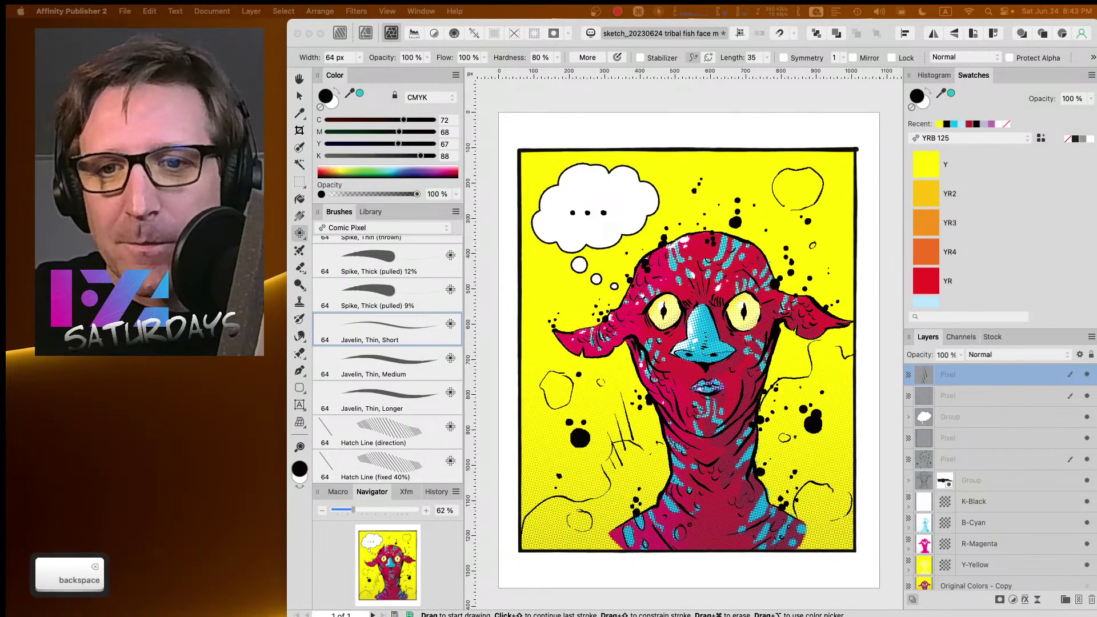
type("ha everybody ")
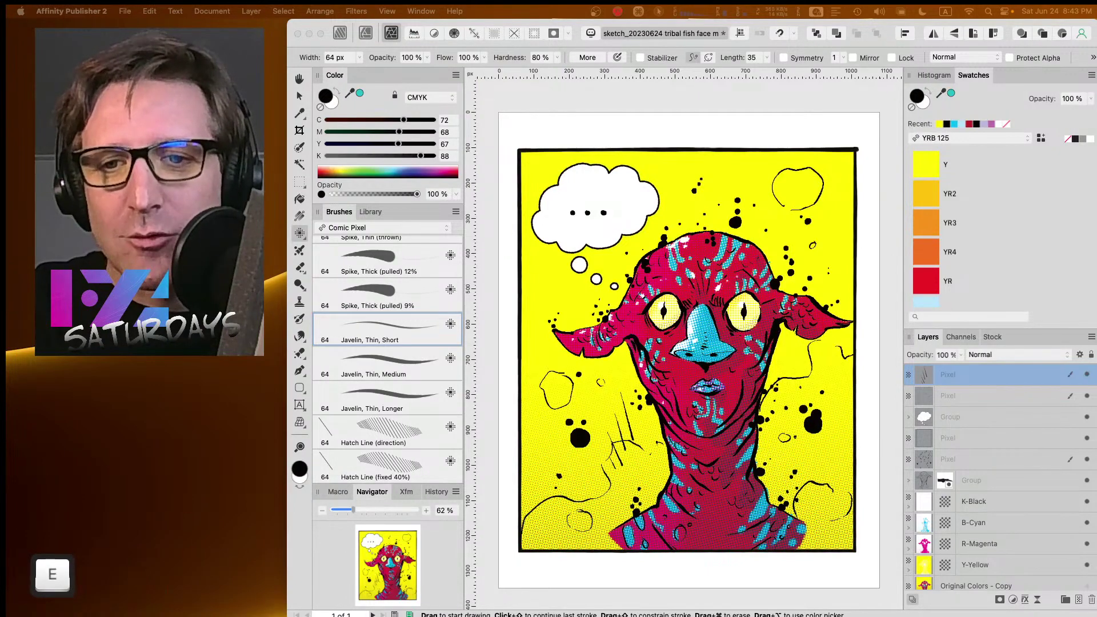
type("d")
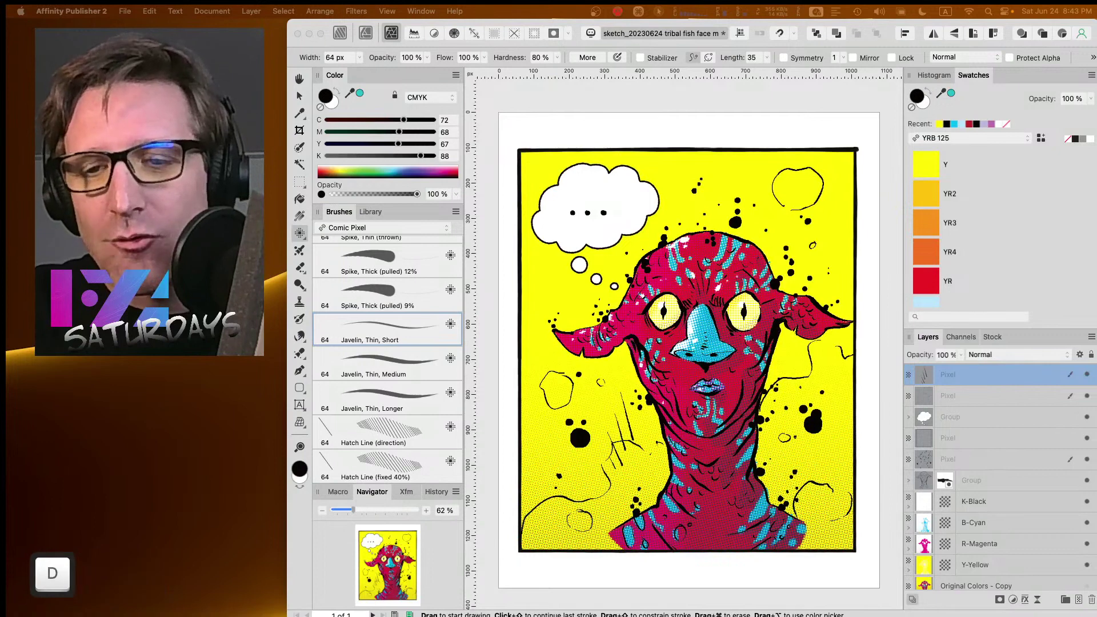
type("pny")
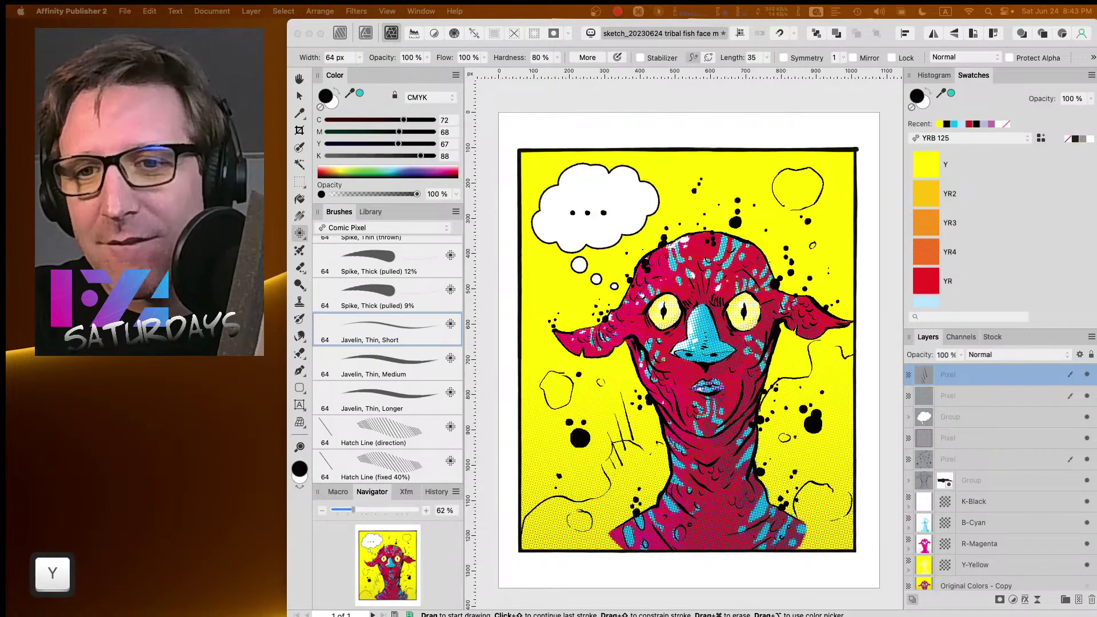
key("BackSpace")
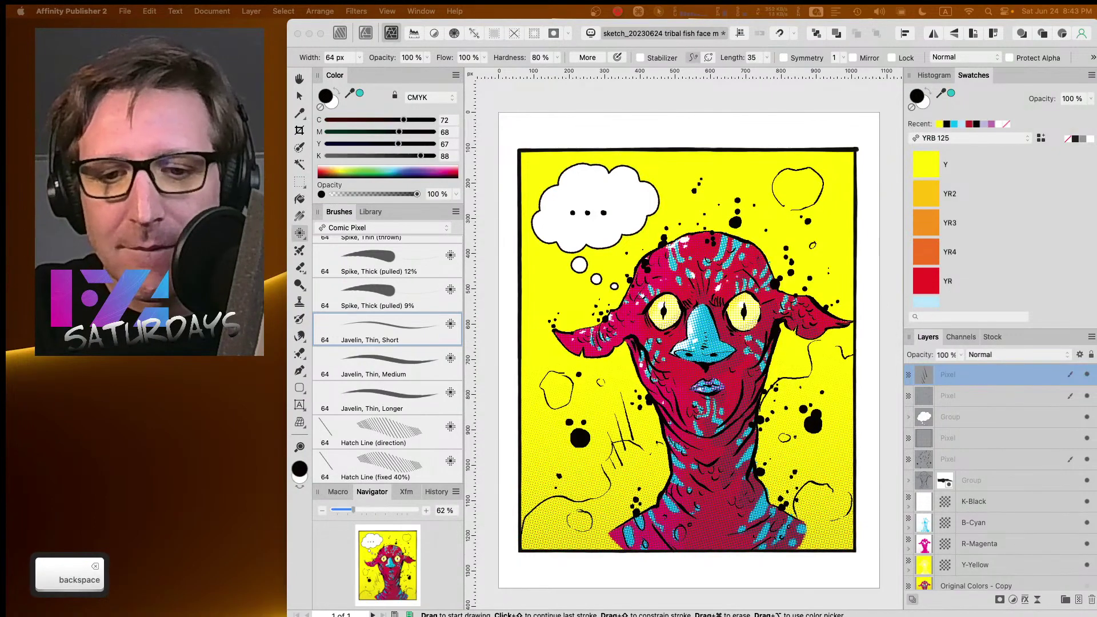
type("b")
key("Return")
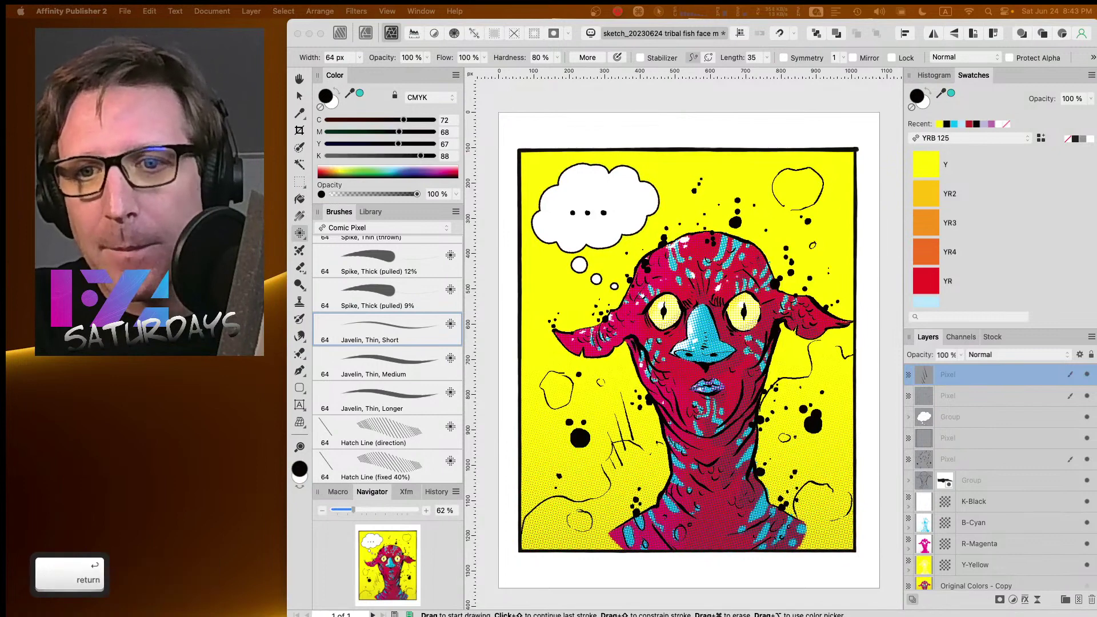